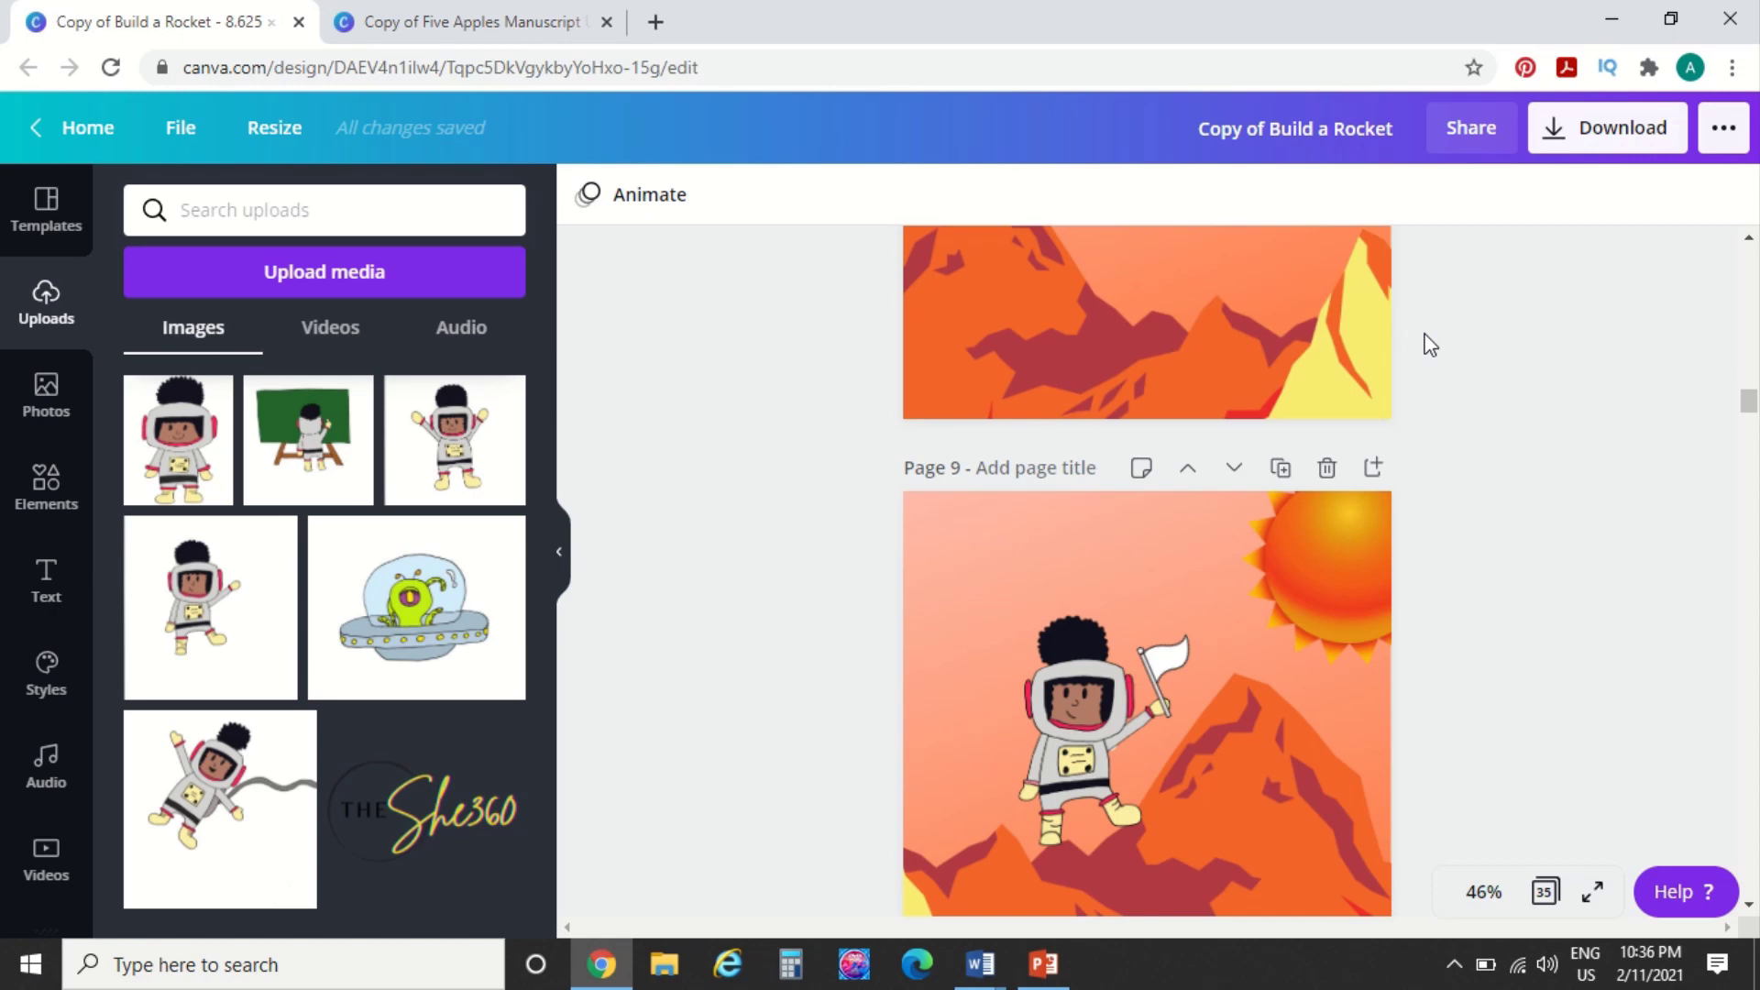
Look through the opening pages of the rocket picture book, starting from page 1
{"action": "scroll", "coordinate": [829, 342], "scroll_direction": "up", "scroll_amount": 15}
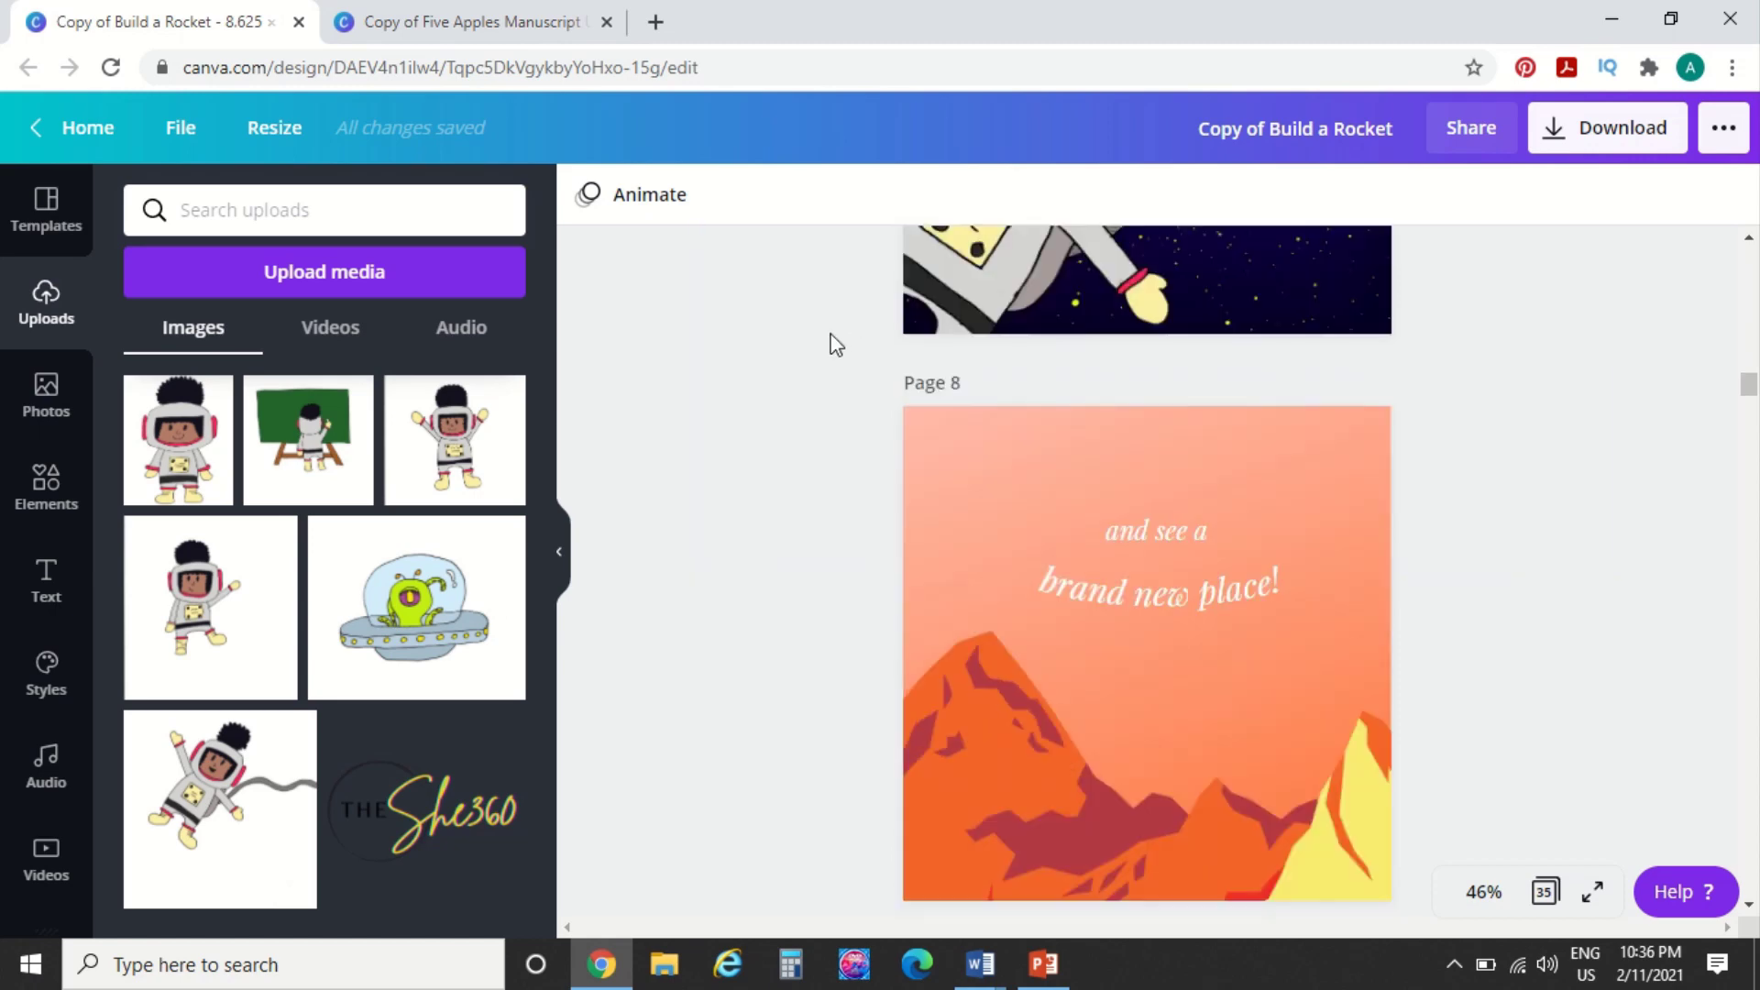
{"action": "scroll", "coordinate": [836, 344], "scroll_direction": "up", "scroll_amount": 10}
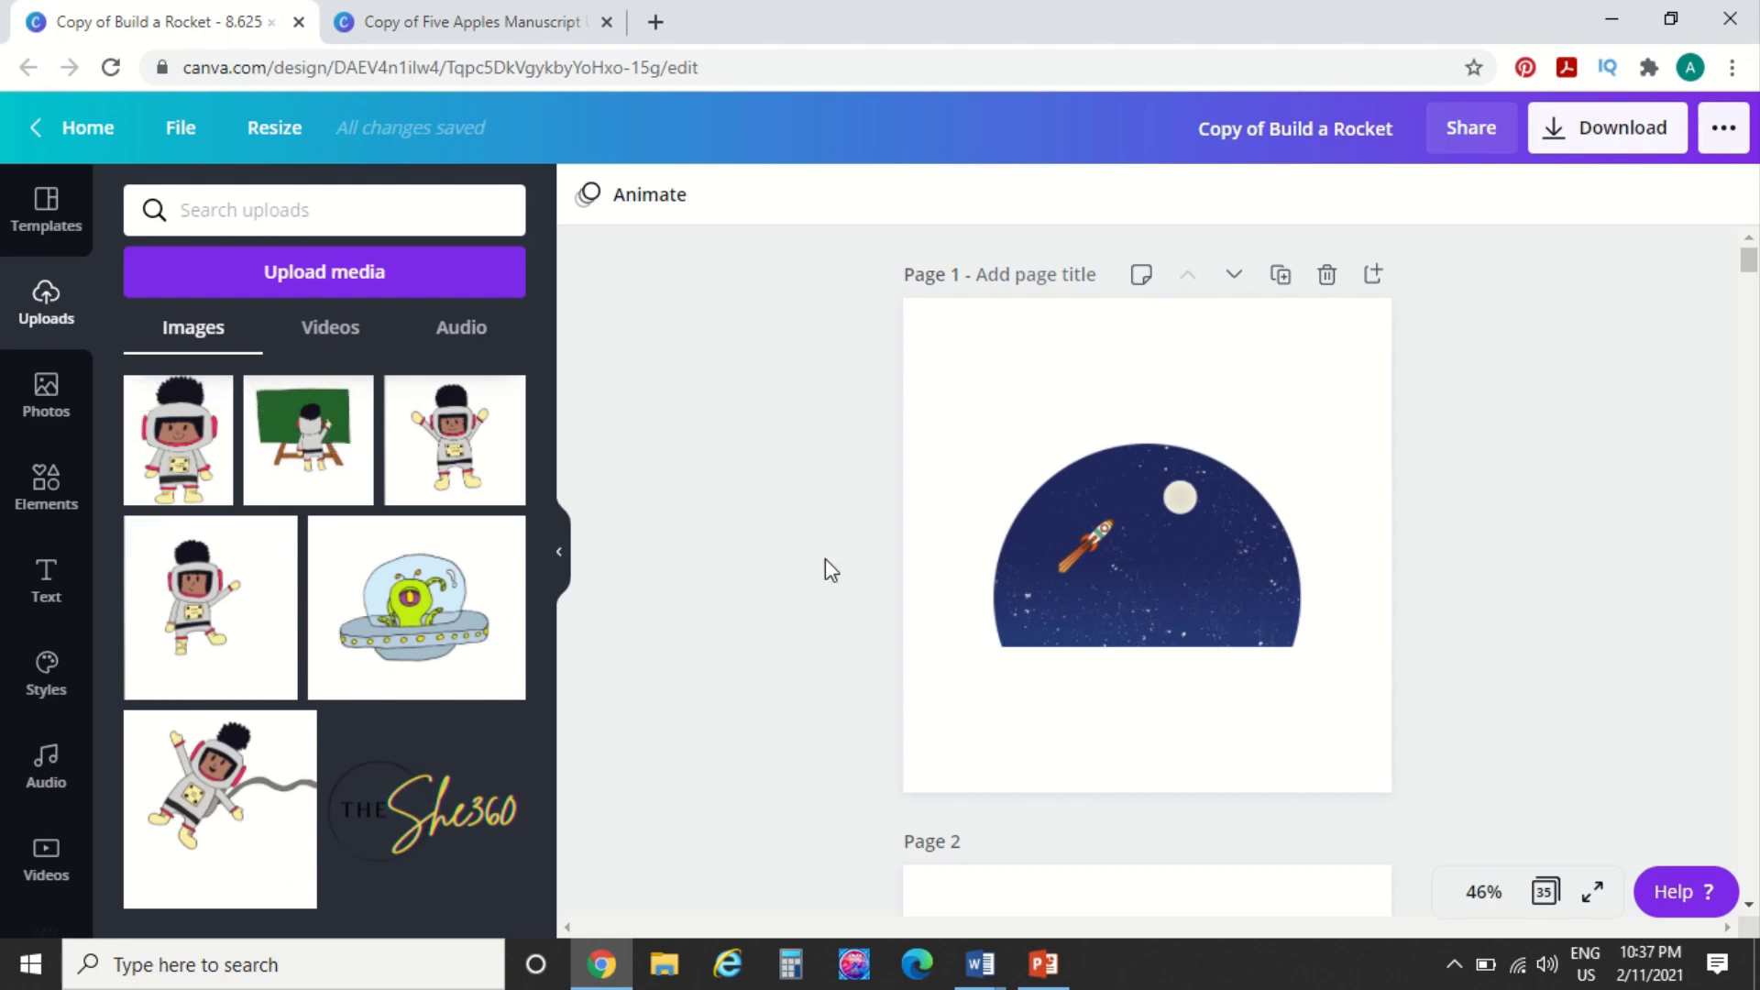
{"action": "scroll", "coordinate": [1081, 564], "scroll_direction": "down", "scroll_amount": 15}
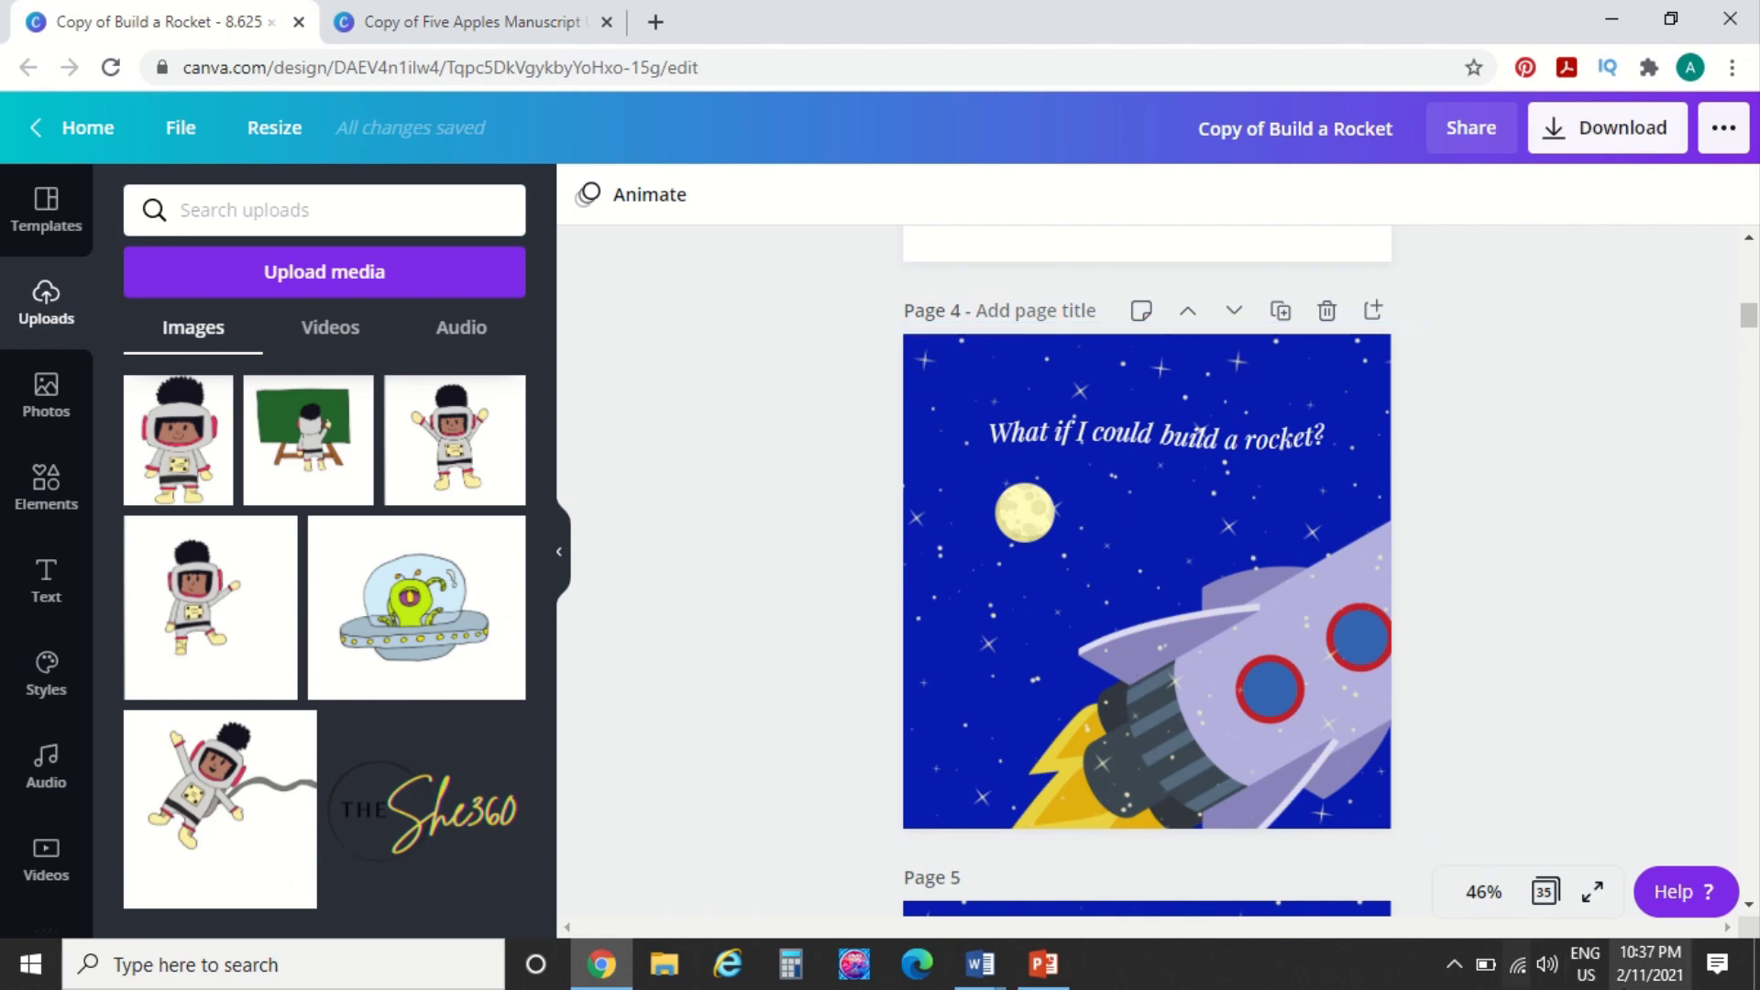
Open the page overview and examine the thumbnails of all the book's pages from first to last
{"action": "left_click", "coordinate": [1543, 904]}
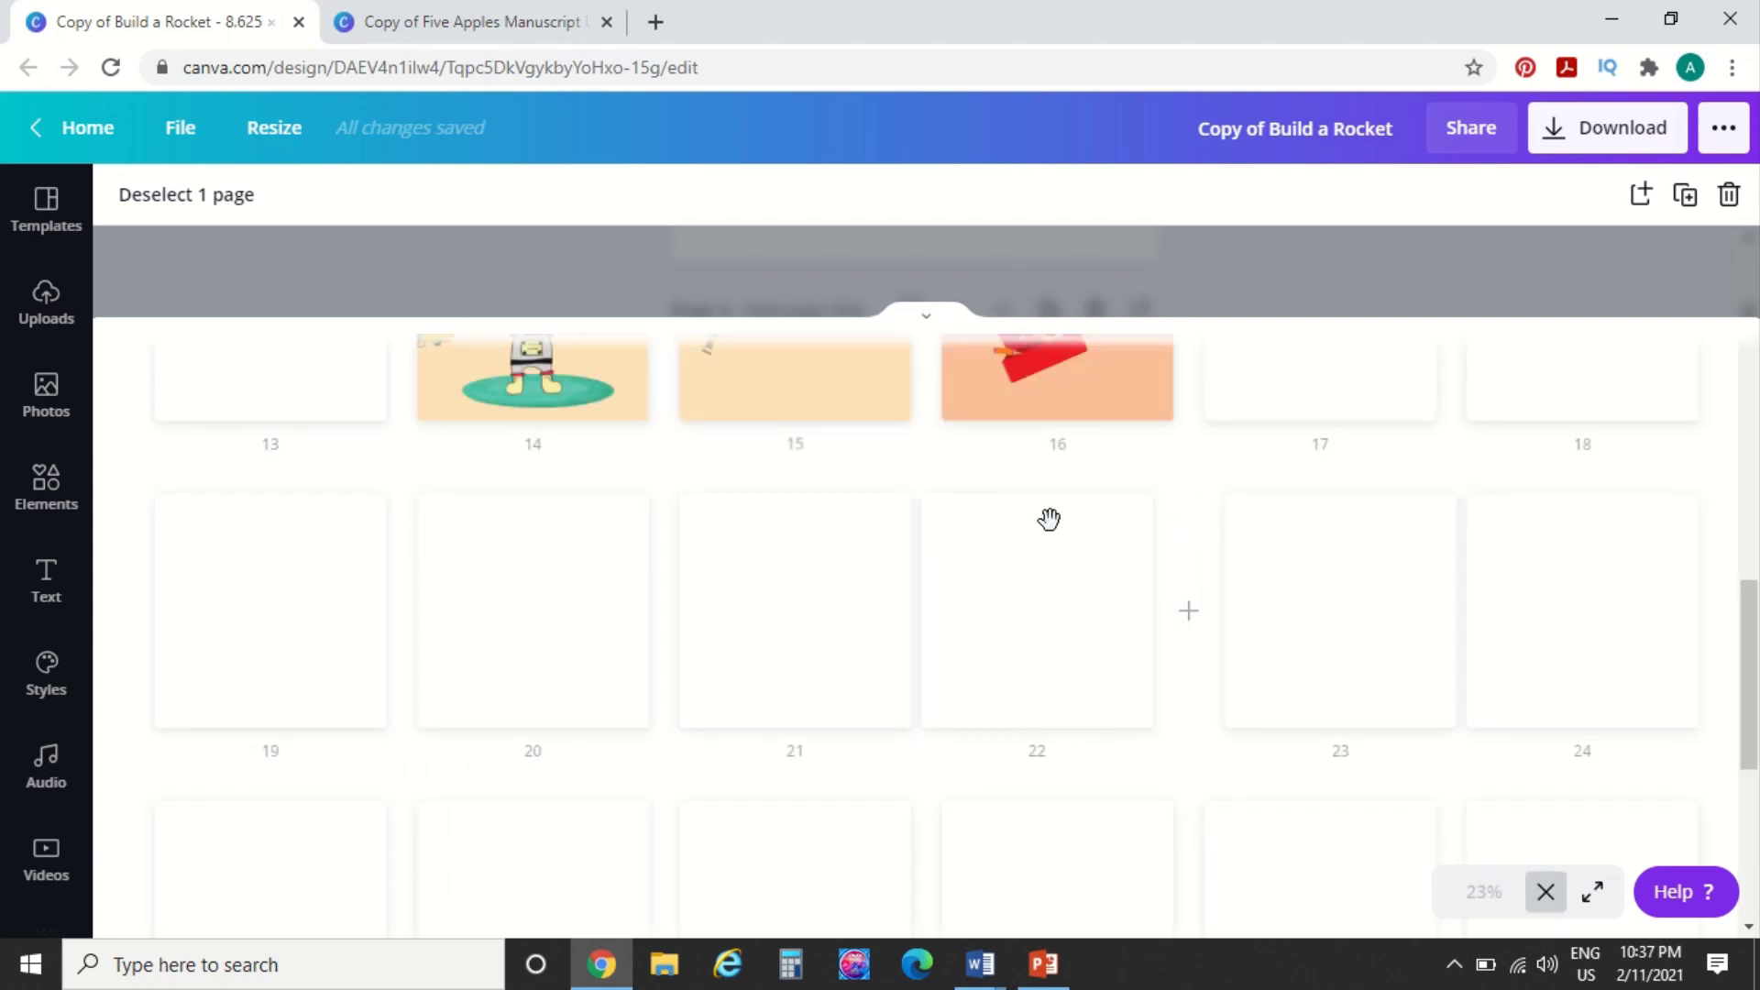
{"action": "scroll", "coordinate": [1049, 518], "scroll_direction": "up", "scroll_amount": 3}
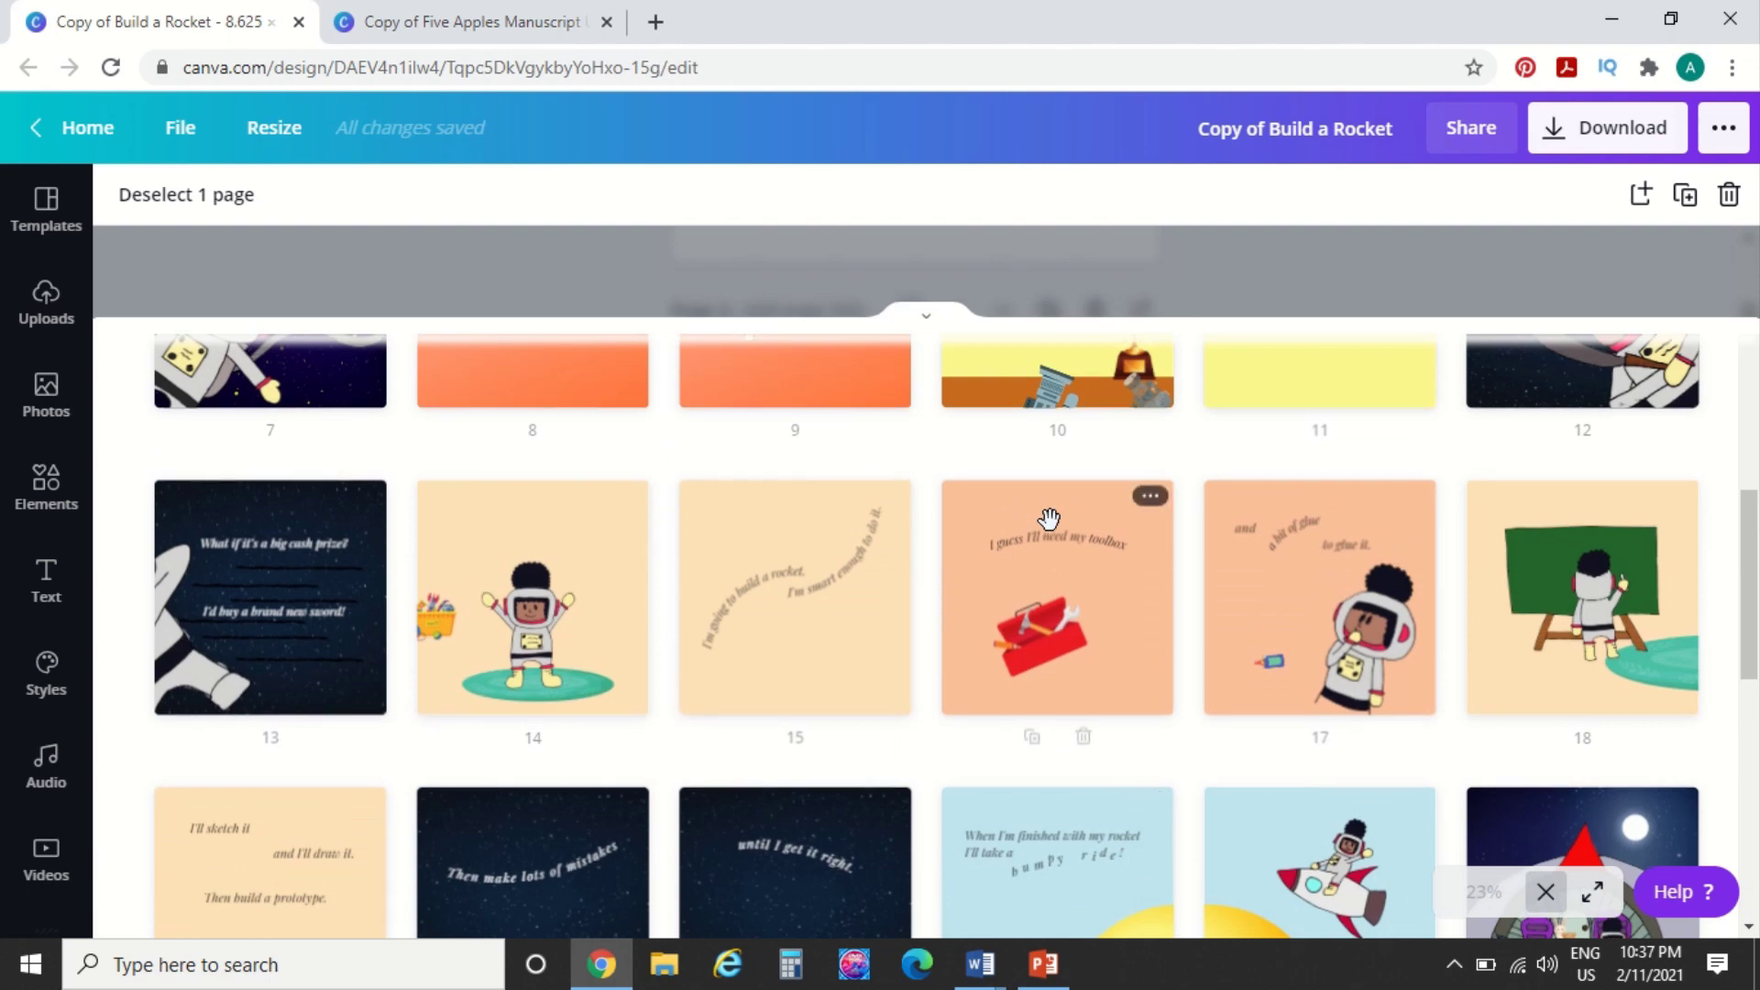
{"action": "scroll", "coordinate": [1049, 520], "scroll_direction": "up", "scroll_amount": 6}
{"action": "scroll", "coordinate": [1049, 518], "scroll_direction": "up", "scroll_amount": 1}
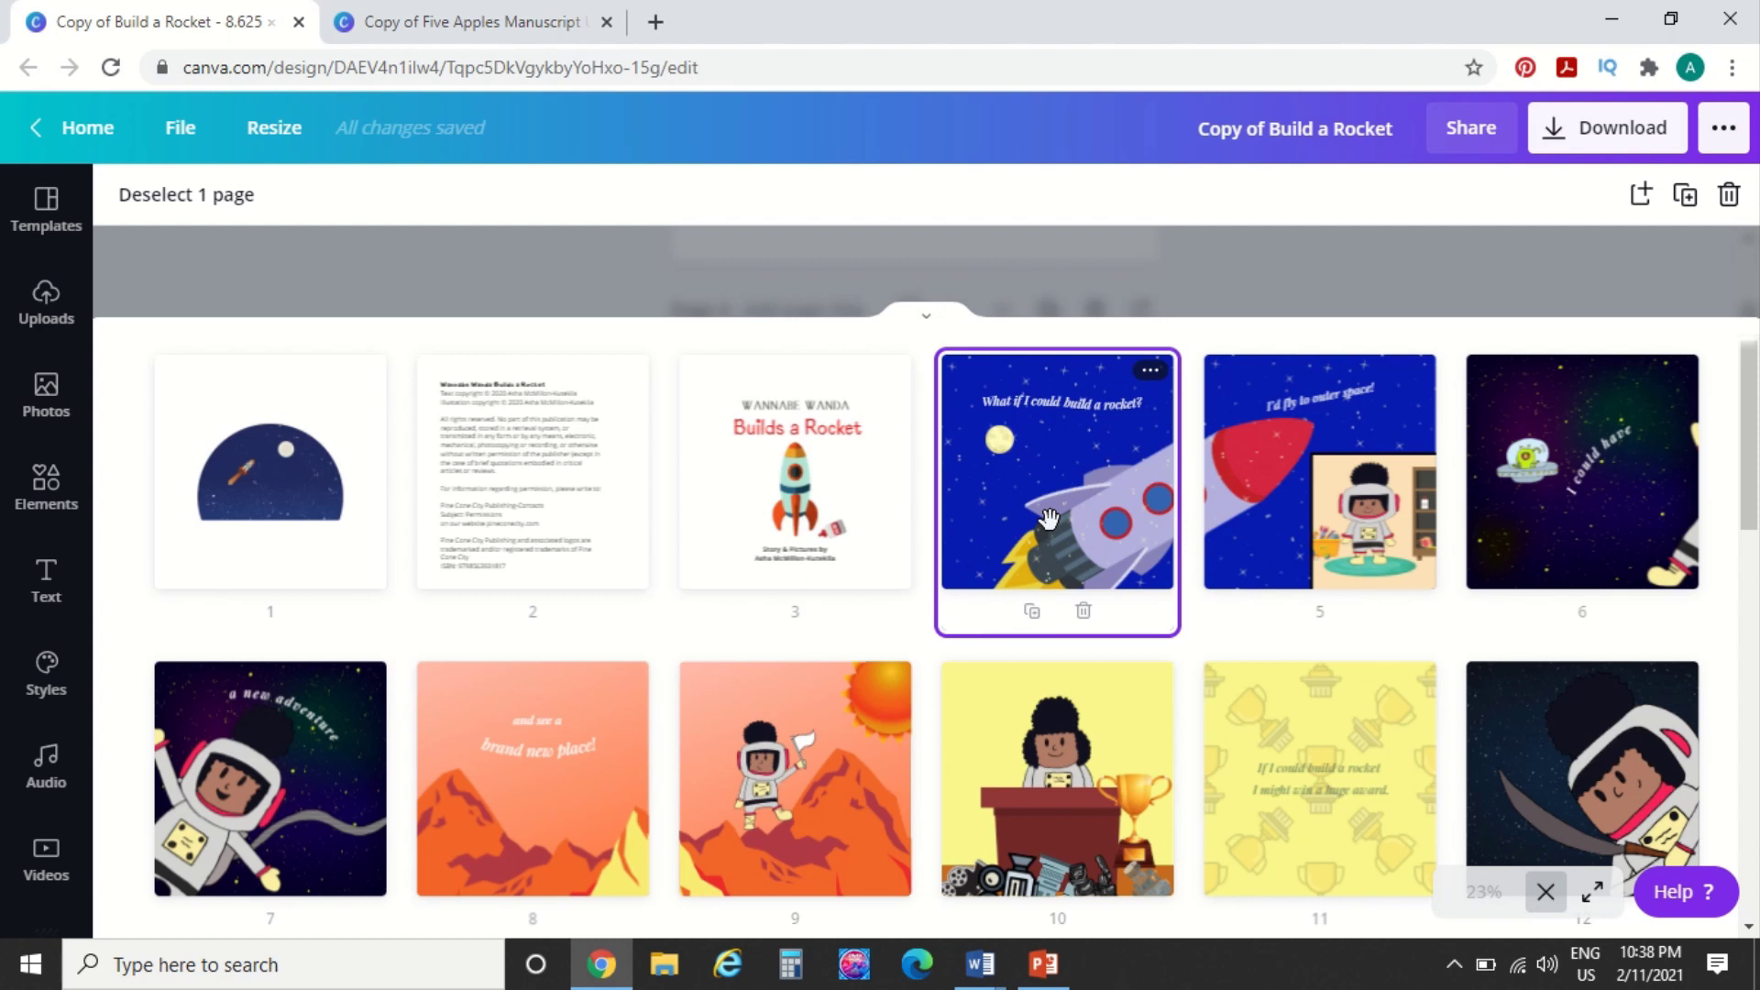
{"action": "mouse_move", "coordinate": [1050, 521]}
{"action": "left_mouse_down"}
{"action": "mouse_move", "coordinate": [1195, 571]}
{"action": "mouse_move", "coordinate": [865, 629]}
{"action": "left_mouse_up"}
{"action": "scroll", "coordinate": [1434, 680], "scroll_direction": "down", "scroll_amount": 1}
{"action": "scroll", "coordinate": [1434, 680], "scroll_direction": "down", "scroll_amount": 4}
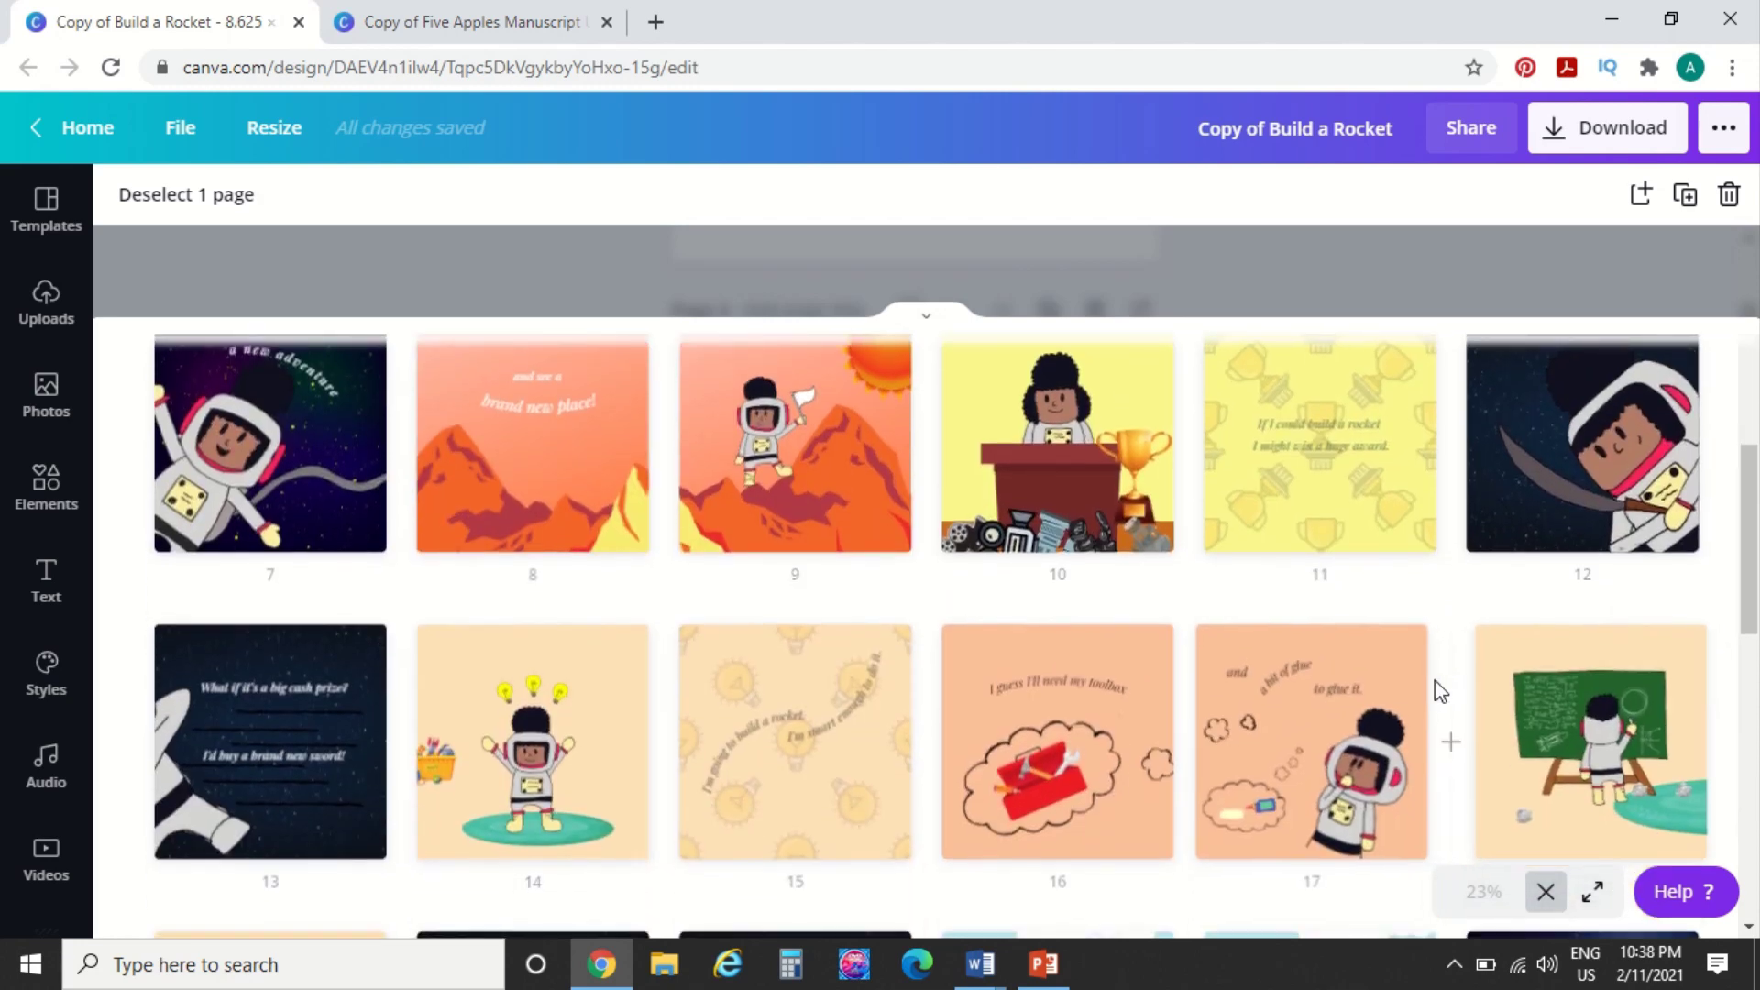
{"action": "scroll", "coordinate": [1434, 680], "scroll_direction": "down", "scroll_amount": 5}
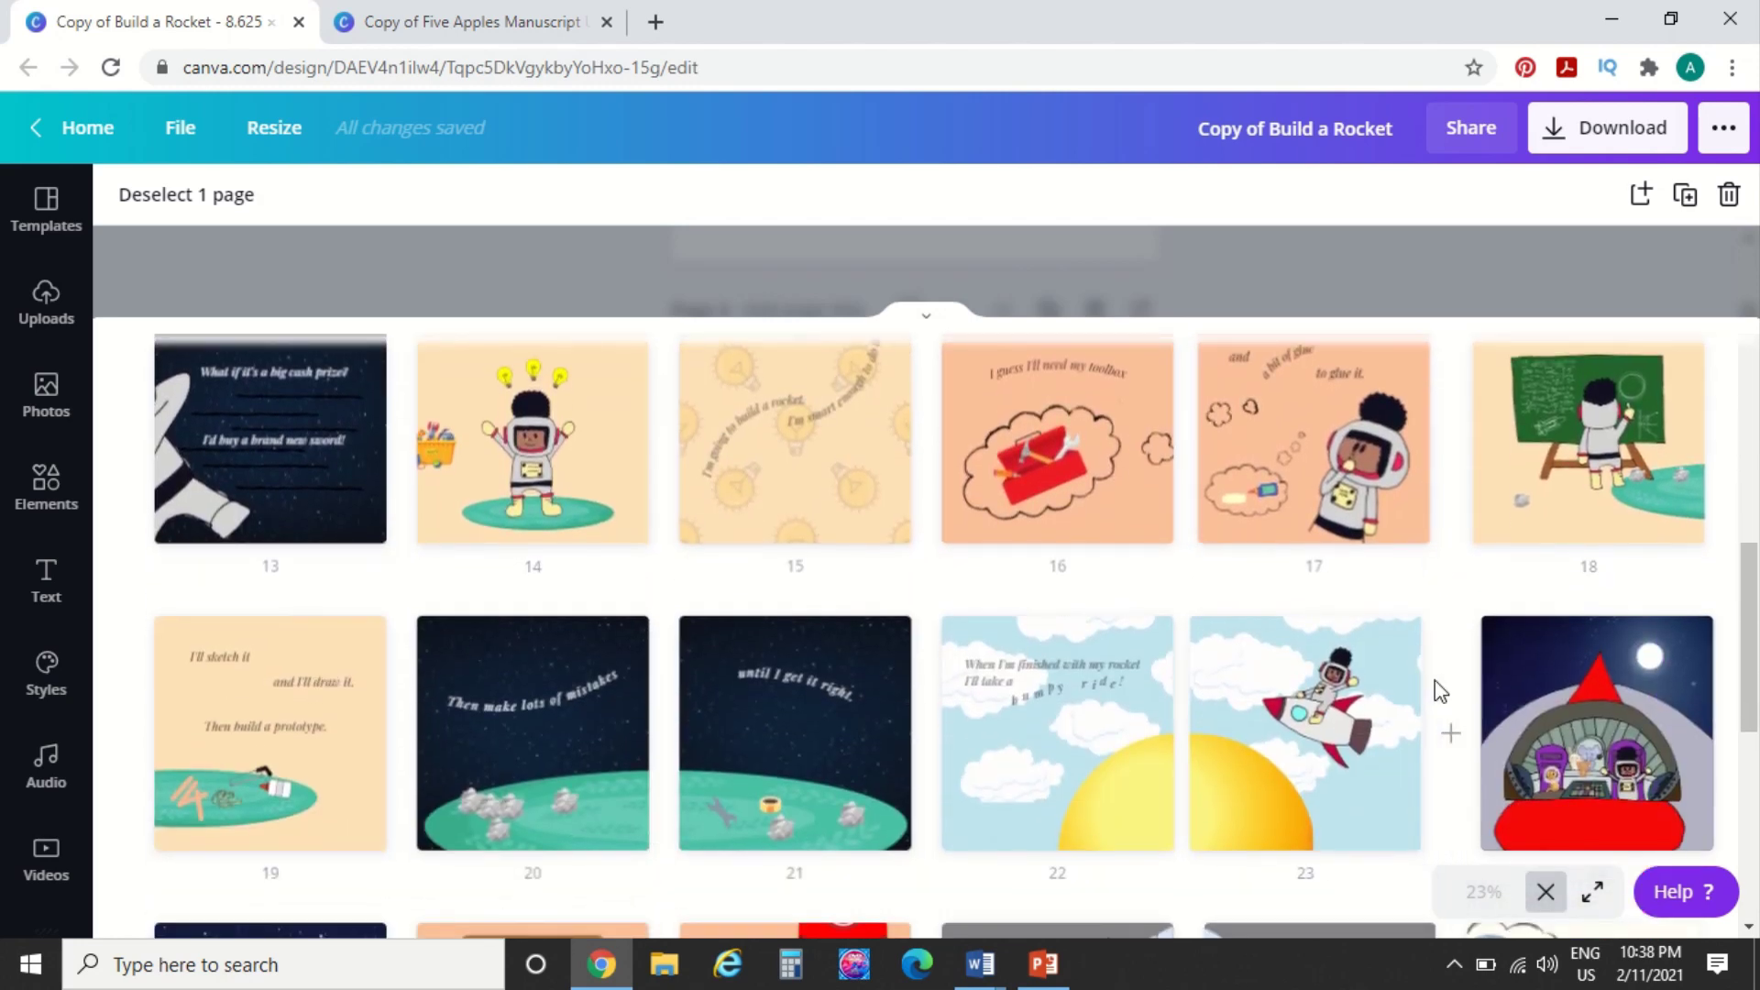
{"action": "scroll", "coordinate": [1436, 686], "scroll_direction": "down", "scroll_amount": 4}
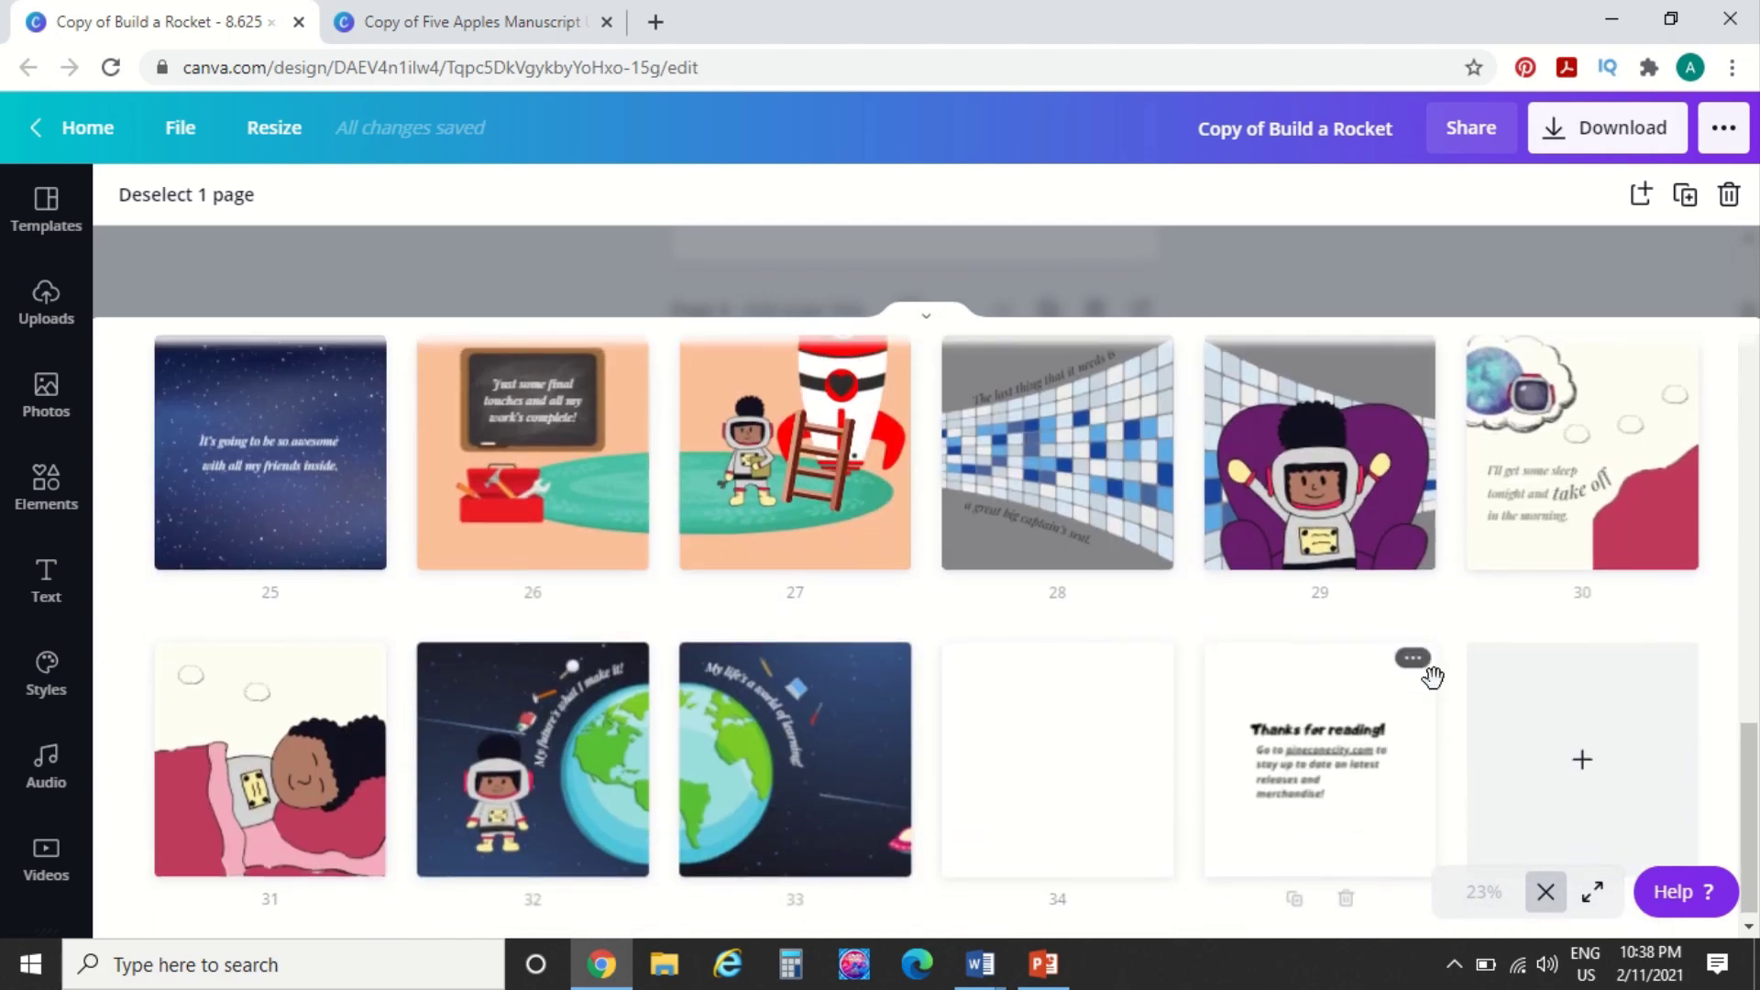
{"action": "scroll", "coordinate": [1433, 678], "scroll_direction": "down", "scroll_amount": 1}
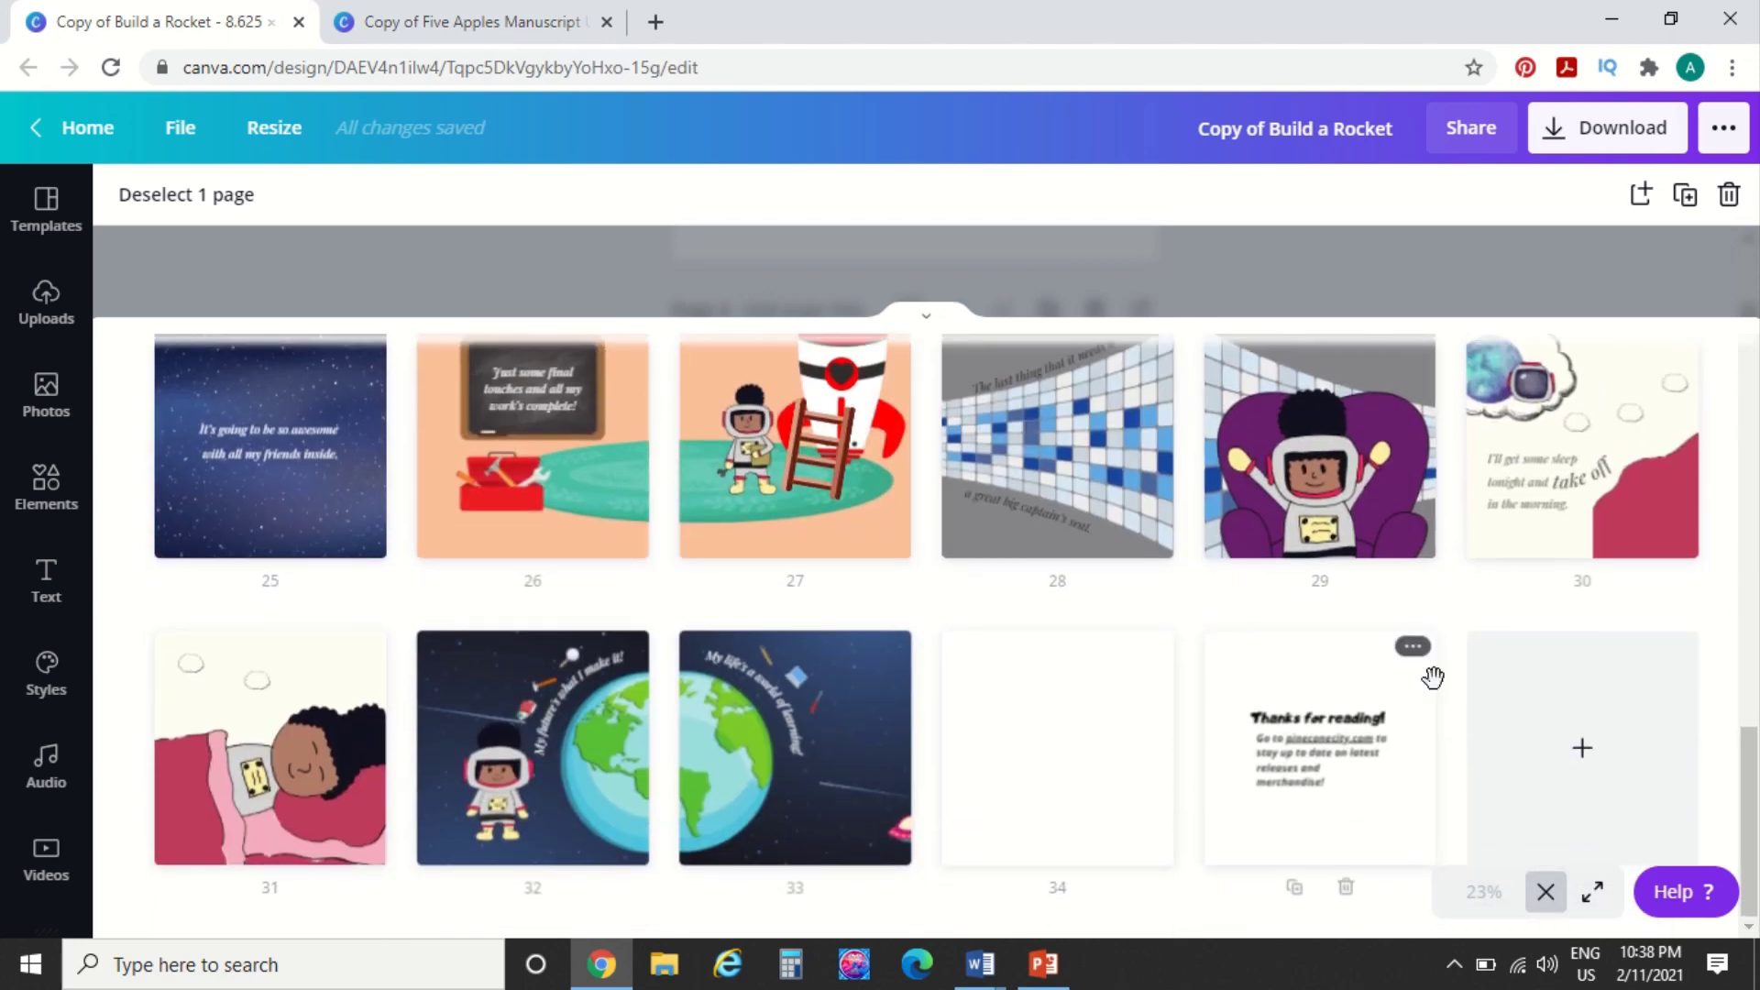
{"action": "scroll", "coordinate": [1433, 678], "scroll_direction": "up", "scroll_amount": 15}
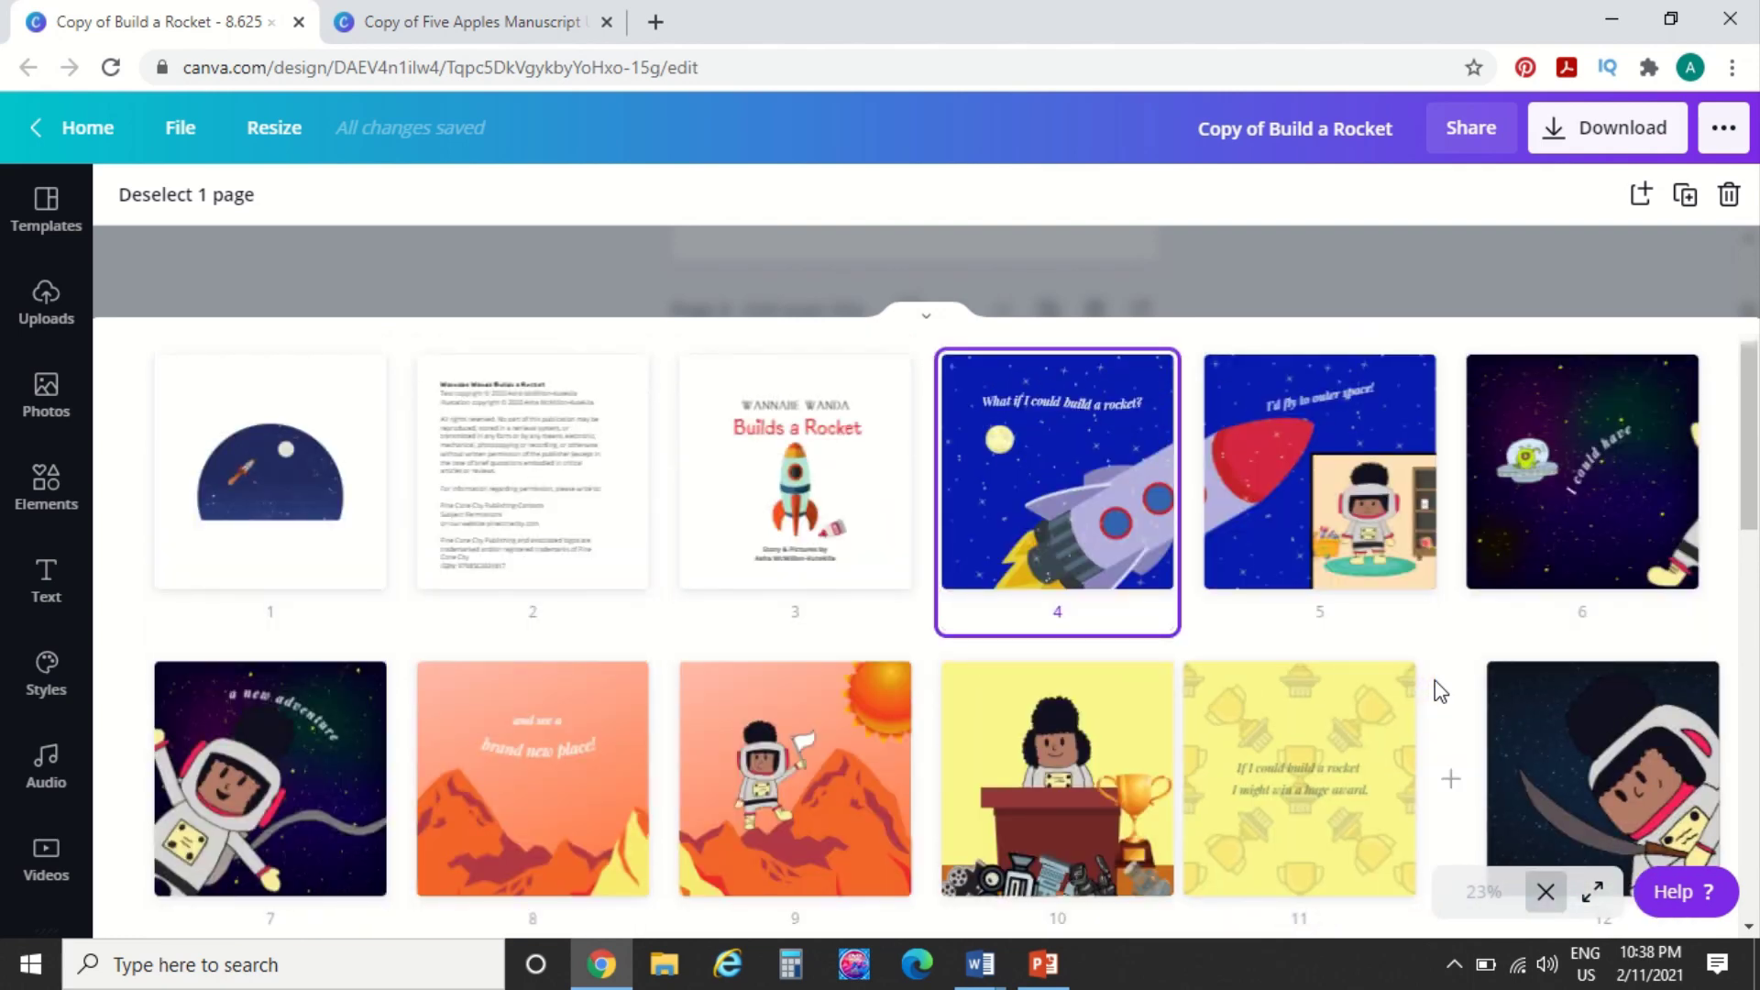
{"action": "scroll", "coordinate": [1434, 684], "scroll_direction": "down", "scroll_amount": 3}
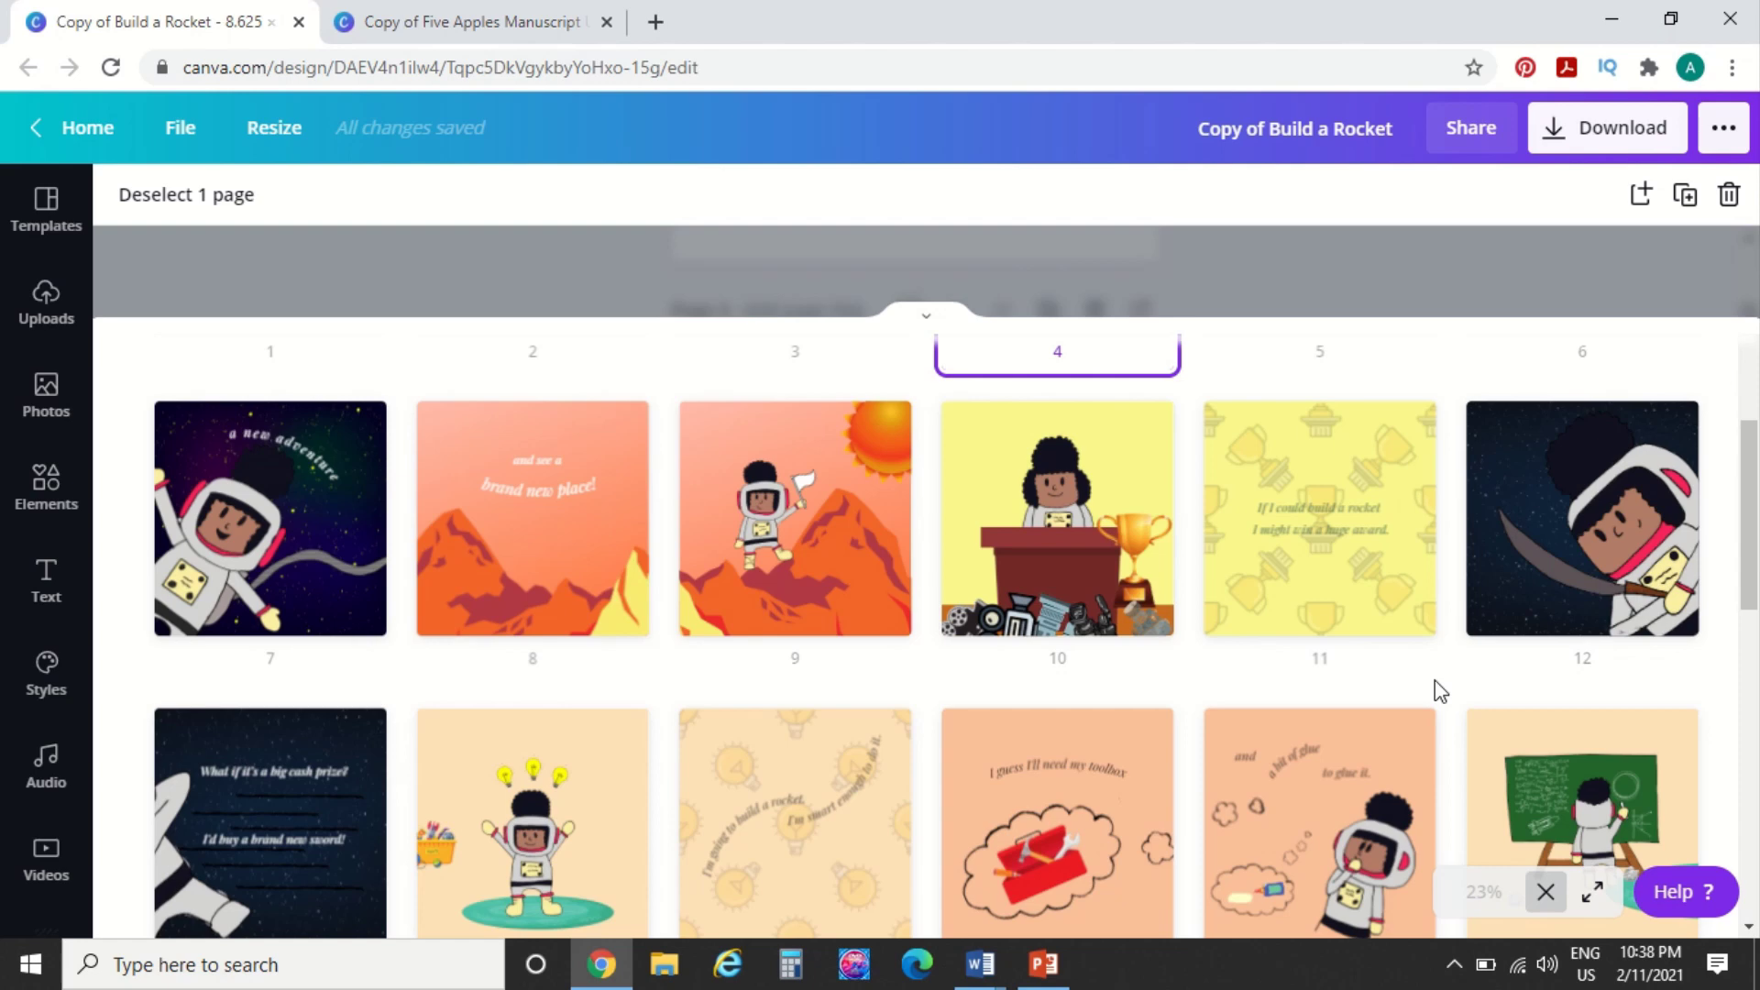
{"action": "scroll", "coordinate": [1436, 683], "scroll_direction": "down", "scroll_amount": 3}
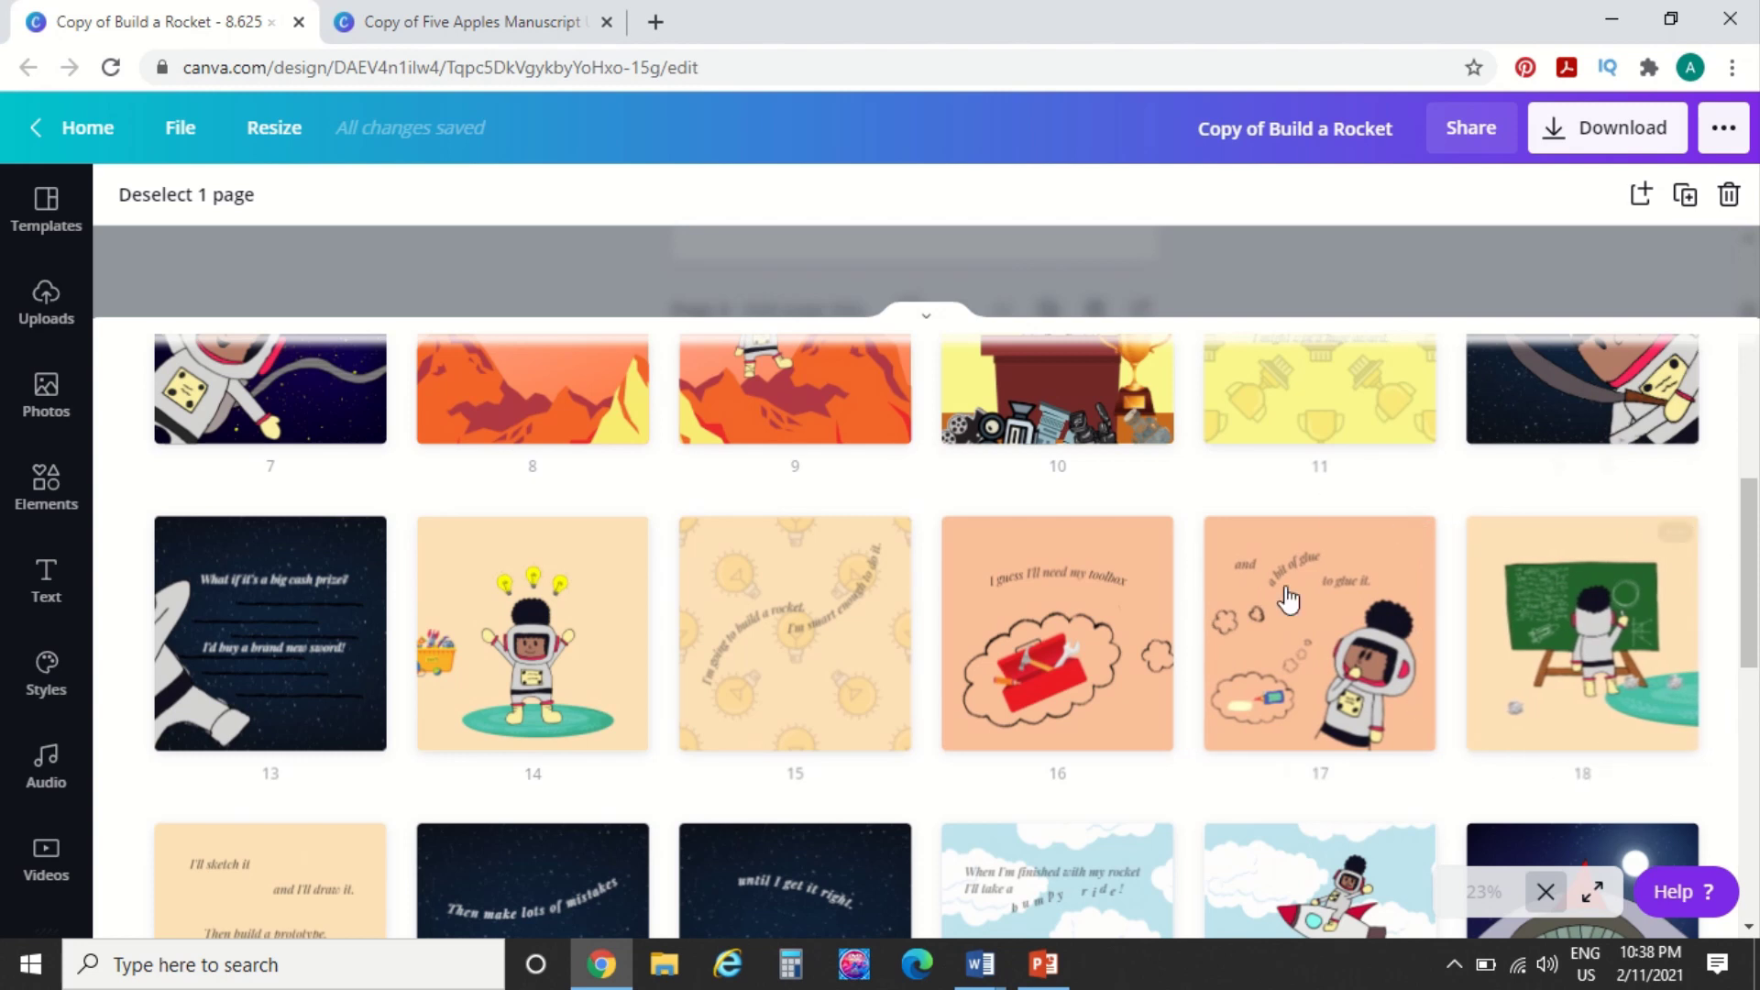
Leave the page overview, shift the girl behind the desk on page 10 slightly to the right and undo the move
{"action": "left_click", "coordinate": [1546, 893]}
{"action": "scroll", "coordinate": [1265, 677], "scroll_direction": "down", "scroll_amount": 20}
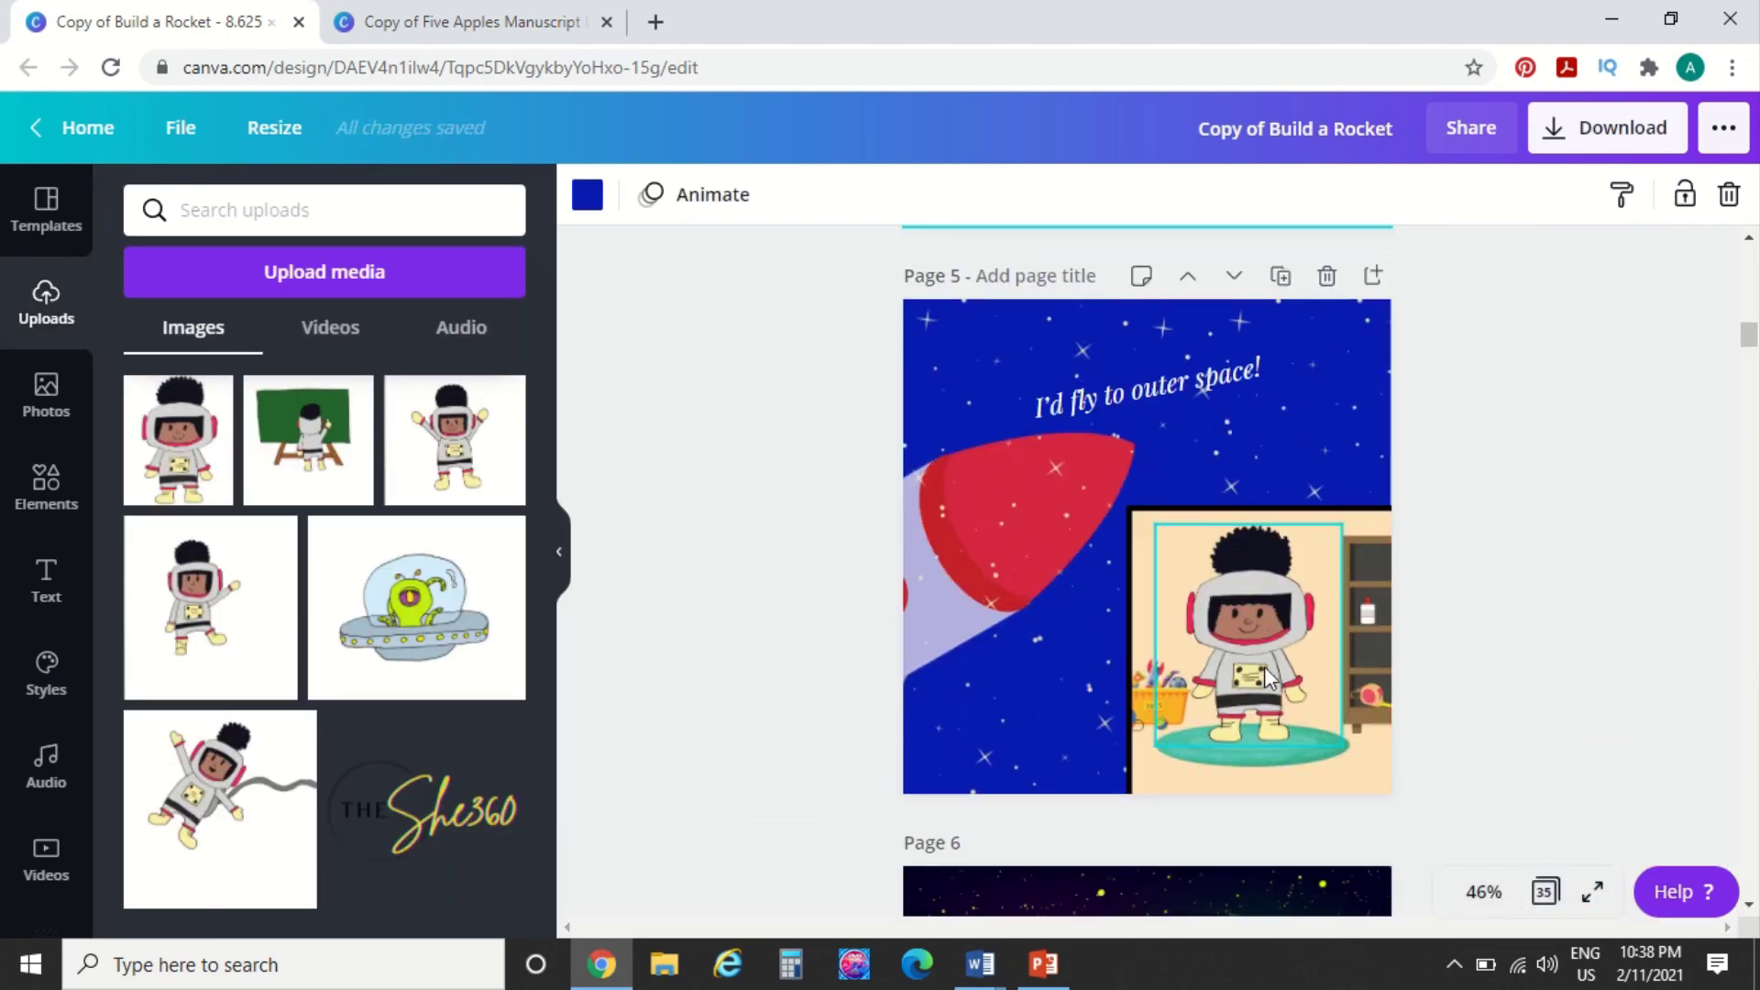
{"action": "scroll", "coordinate": [1265, 669], "scroll_direction": "down", "scroll_amount": 10}
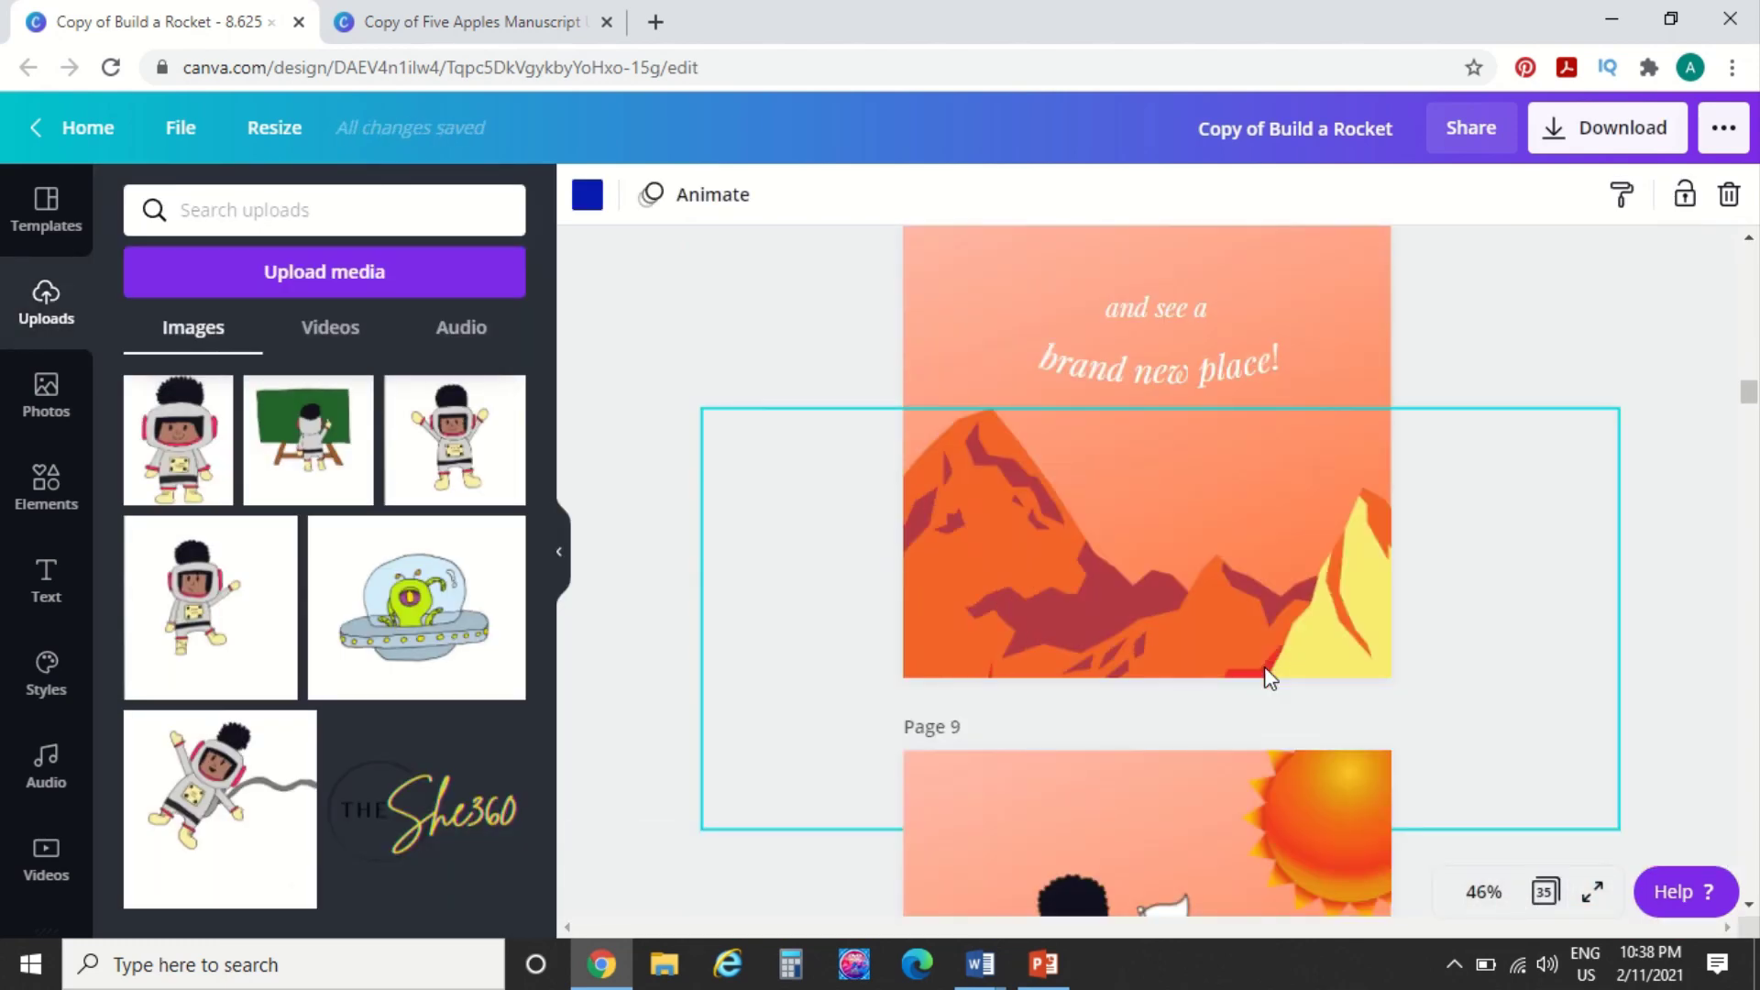
{"action": "scroll", "coordinate": [1263, 678], "scroll_direction": "down", "scroll_amount": 1}
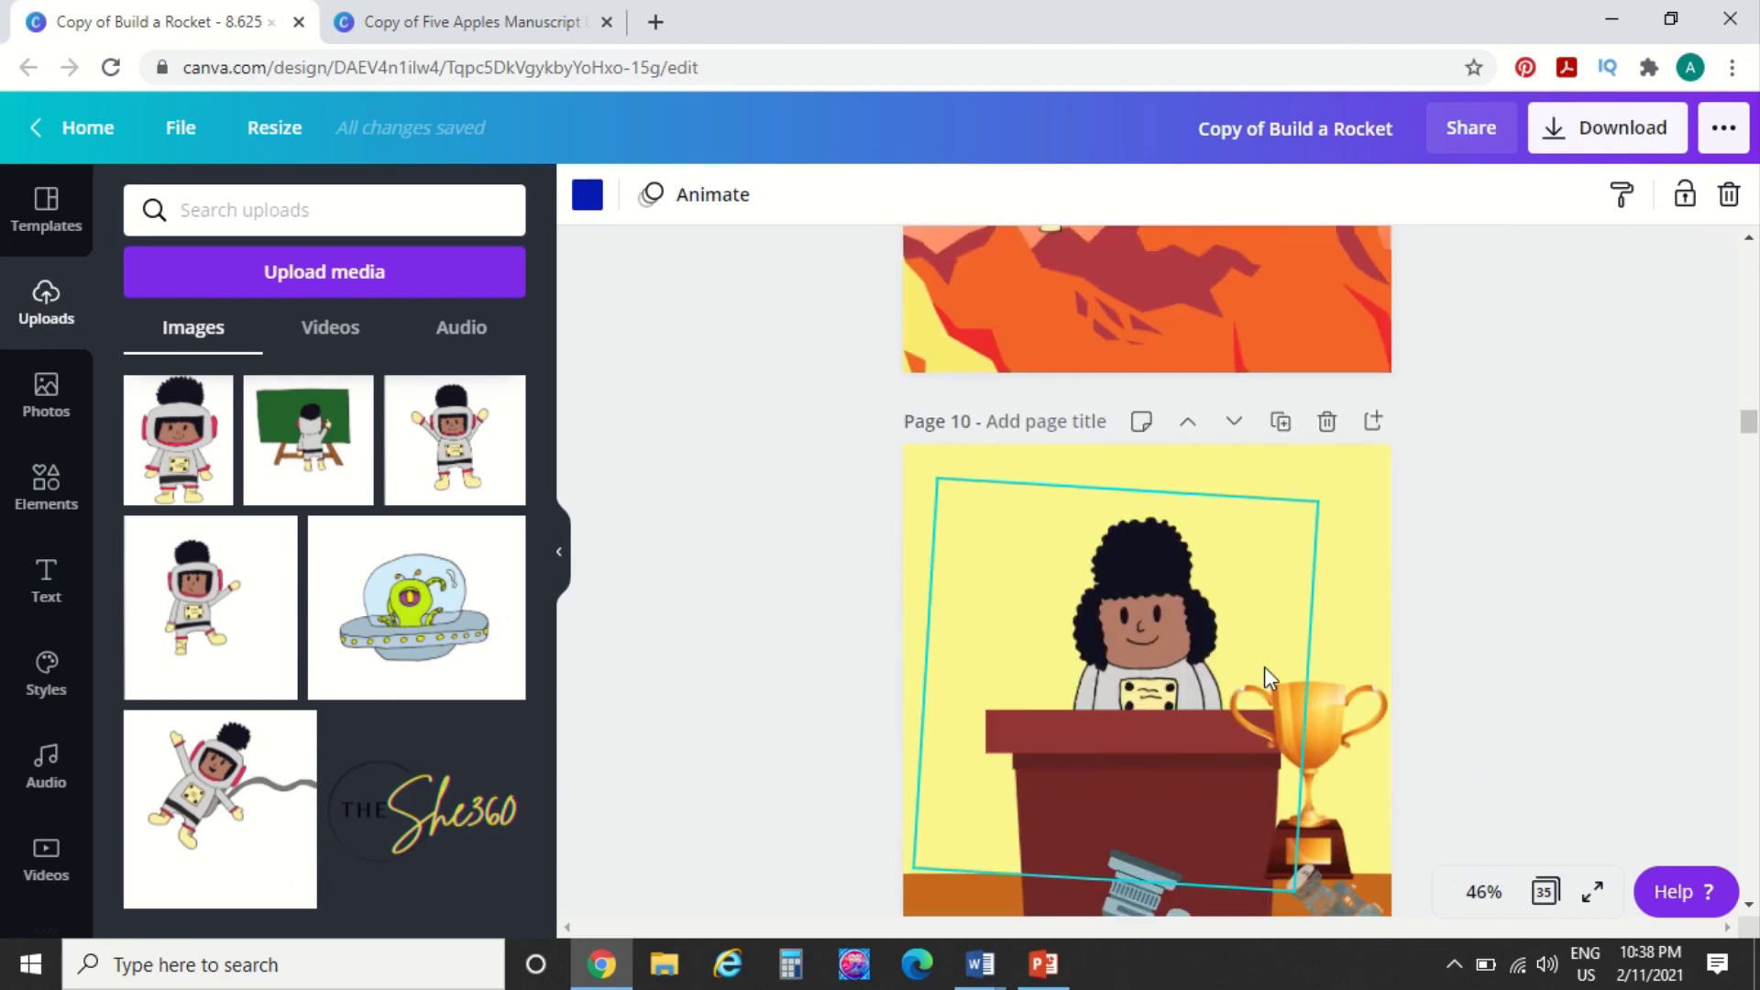
{"action": "scroll", "coordinate": [1263, 668], "scroll_direction": "down", "scroll_amount": 5}
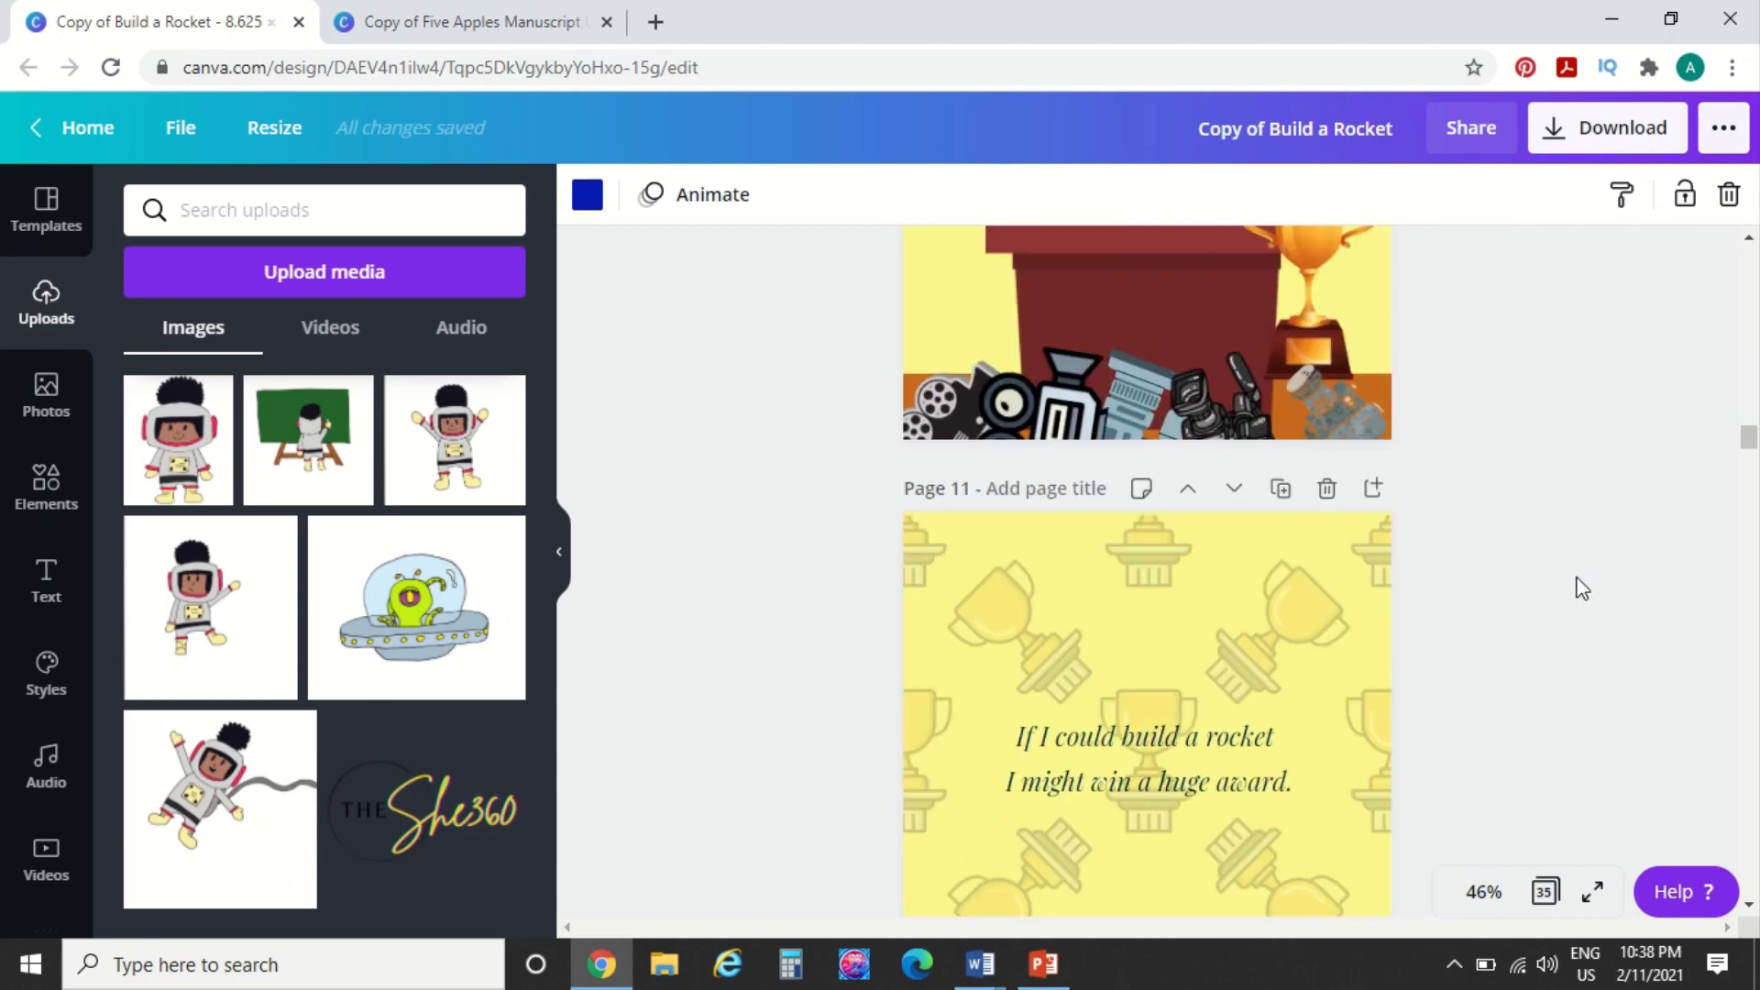
{"action": "scroll", "coordinate": [1466, 487], "scroll_direction": "up", "scroll_amount": 3}
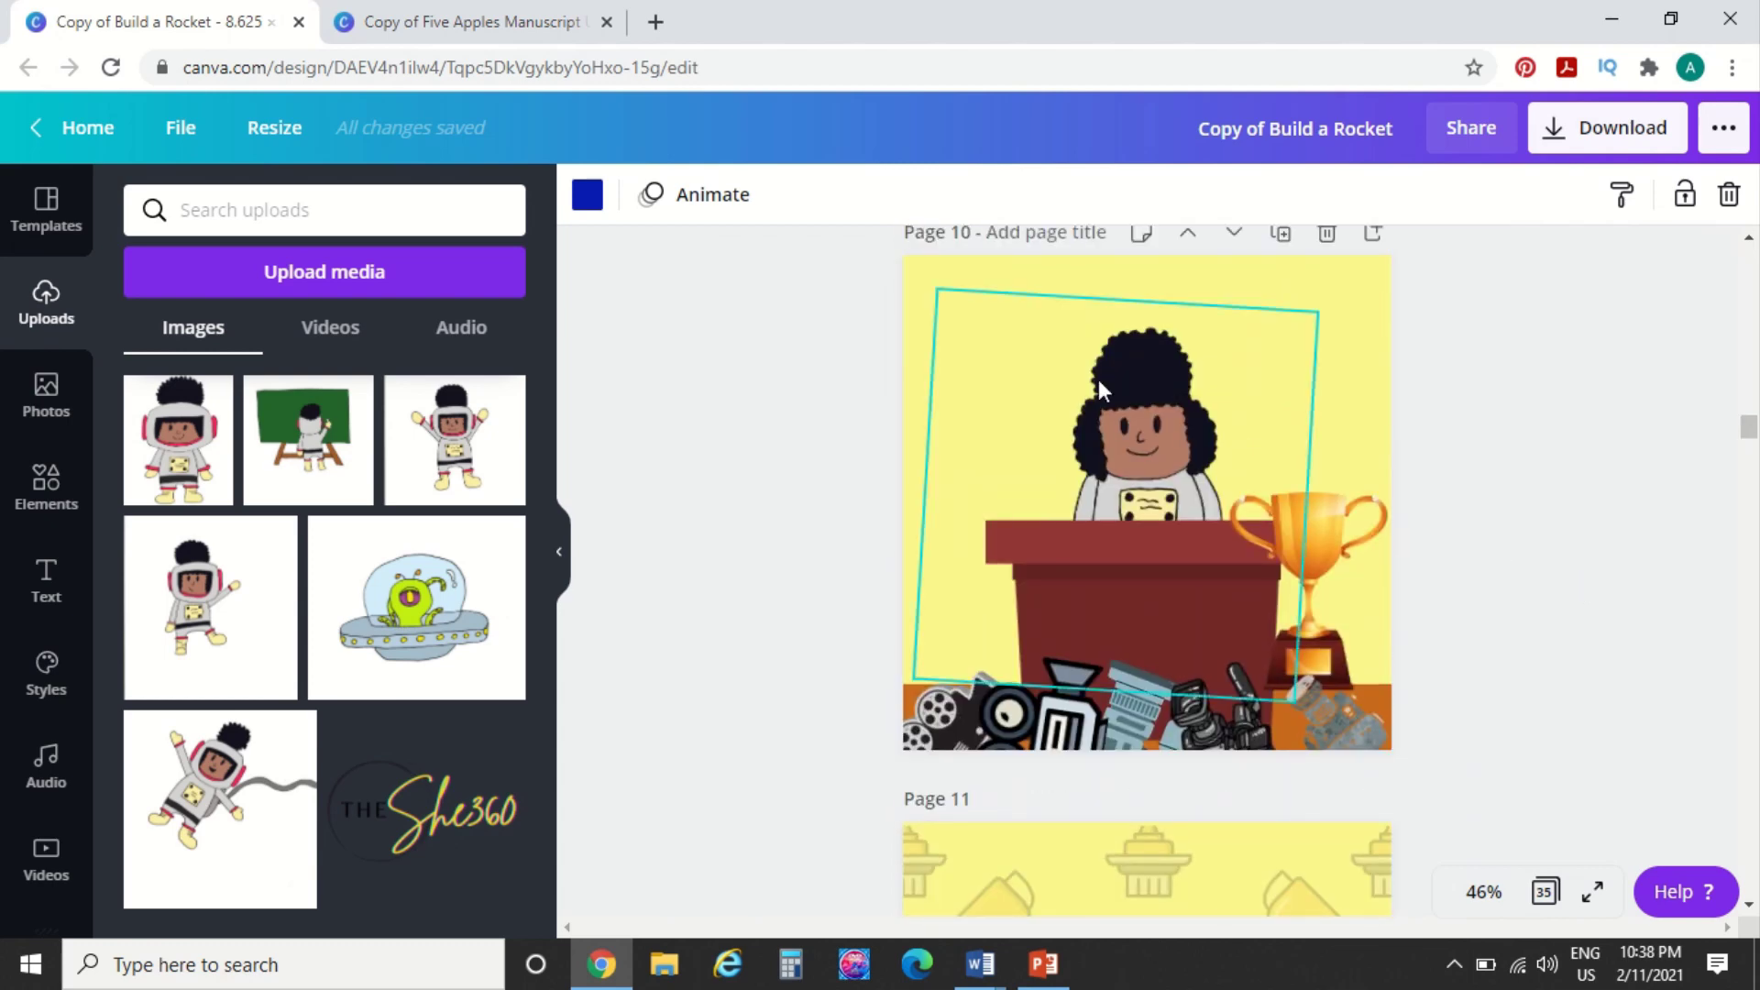
{"action": "left_click", "coordinate": [1140, 433]}
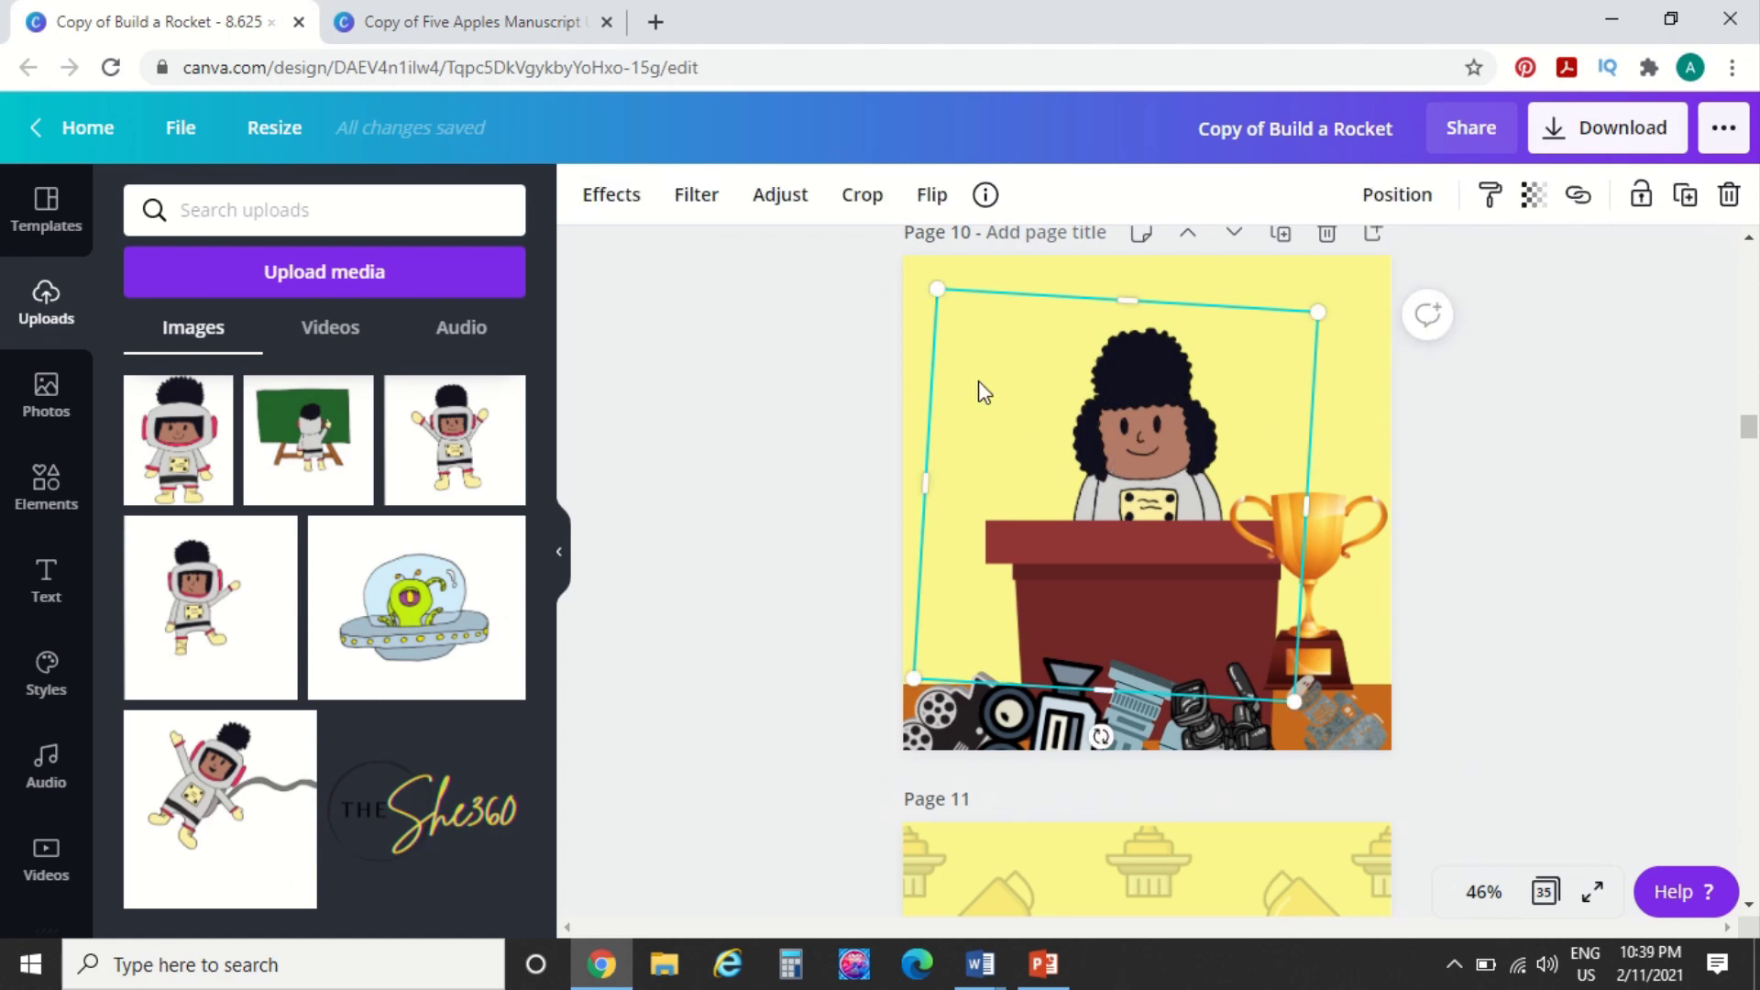
{"action": "mouse_move", "coordinate": [1143, 398]}
{"action": "left_mouse_down"}
{"action": "mouse_move", "coordinate": [916, 394]}
{"action": "mouse_move", "coordinate": [872, 334]}
{"action": "mouse_move", "coordinate": [727, 321]}
{"action": "mouse_move", "coordinate": [841, 322]}
{"action": "mouse_move", "coordinate": [1143, 399]}
{"action": "left_mouse_up"}
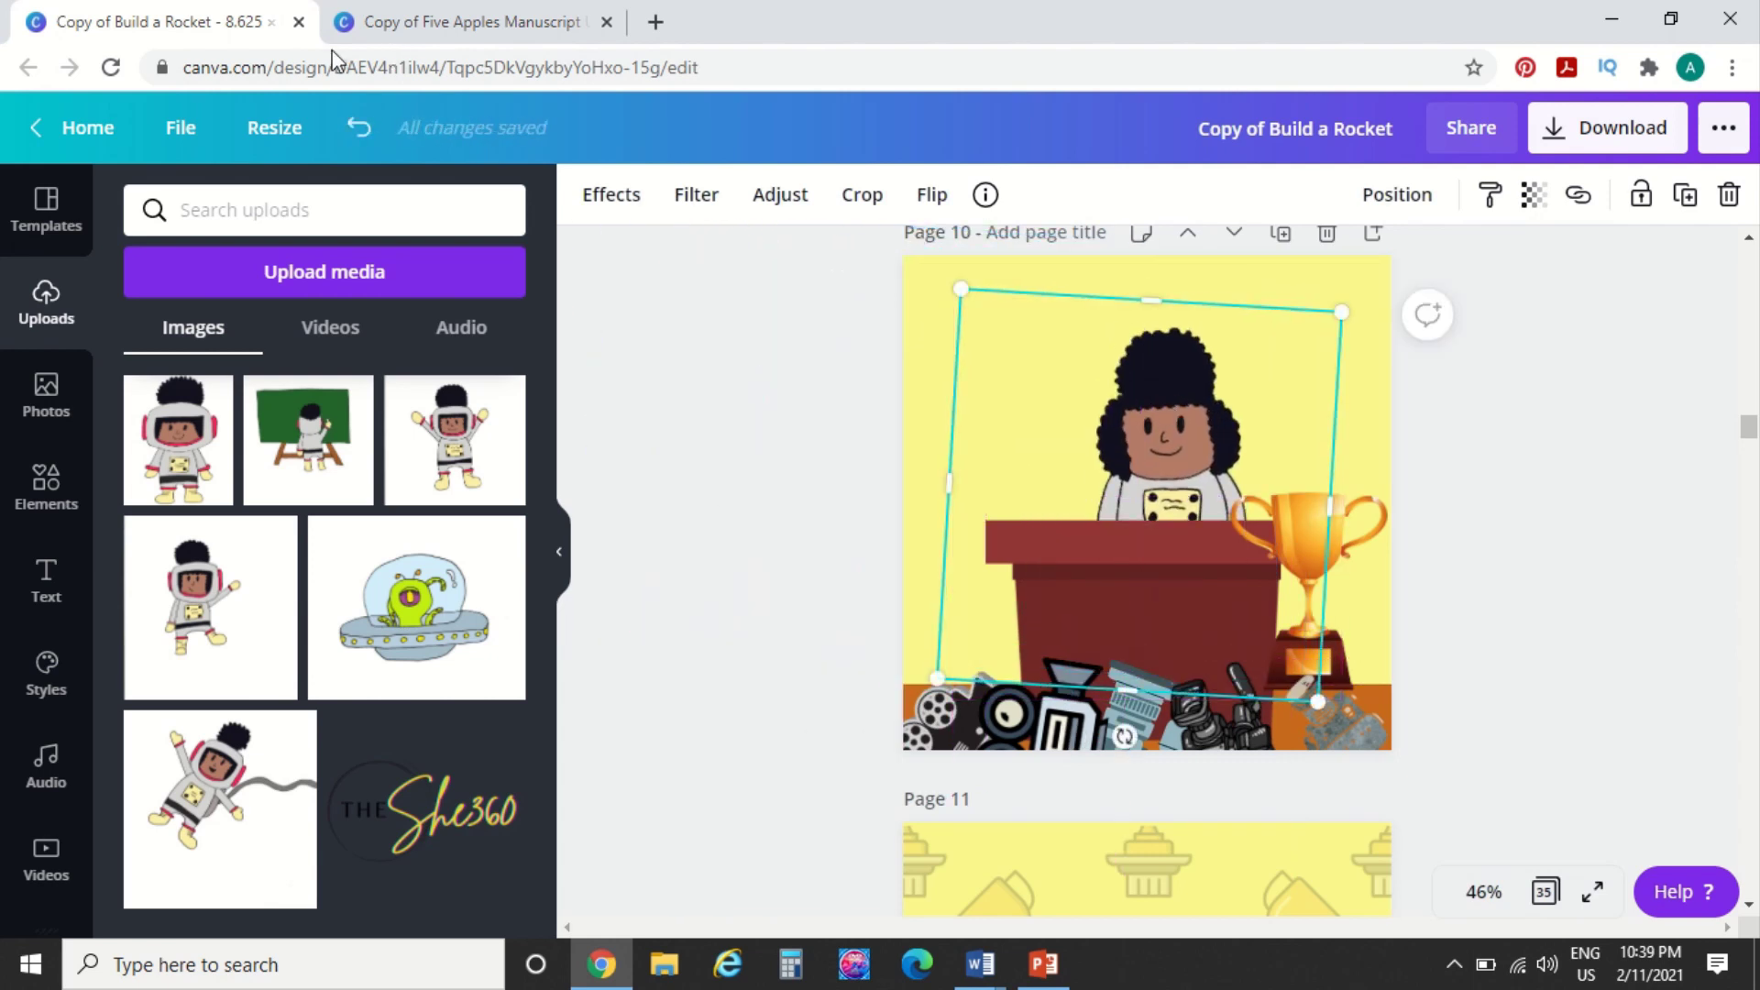
{"action": "left_click", "coordinate": [357, 127]}
Add a new page directly after page 18, the page with the girl at the chalkboard
{"action": "scroll", "coordinate": [1417, 546], "scroll_direction": "down", "scroll_amount": 14}
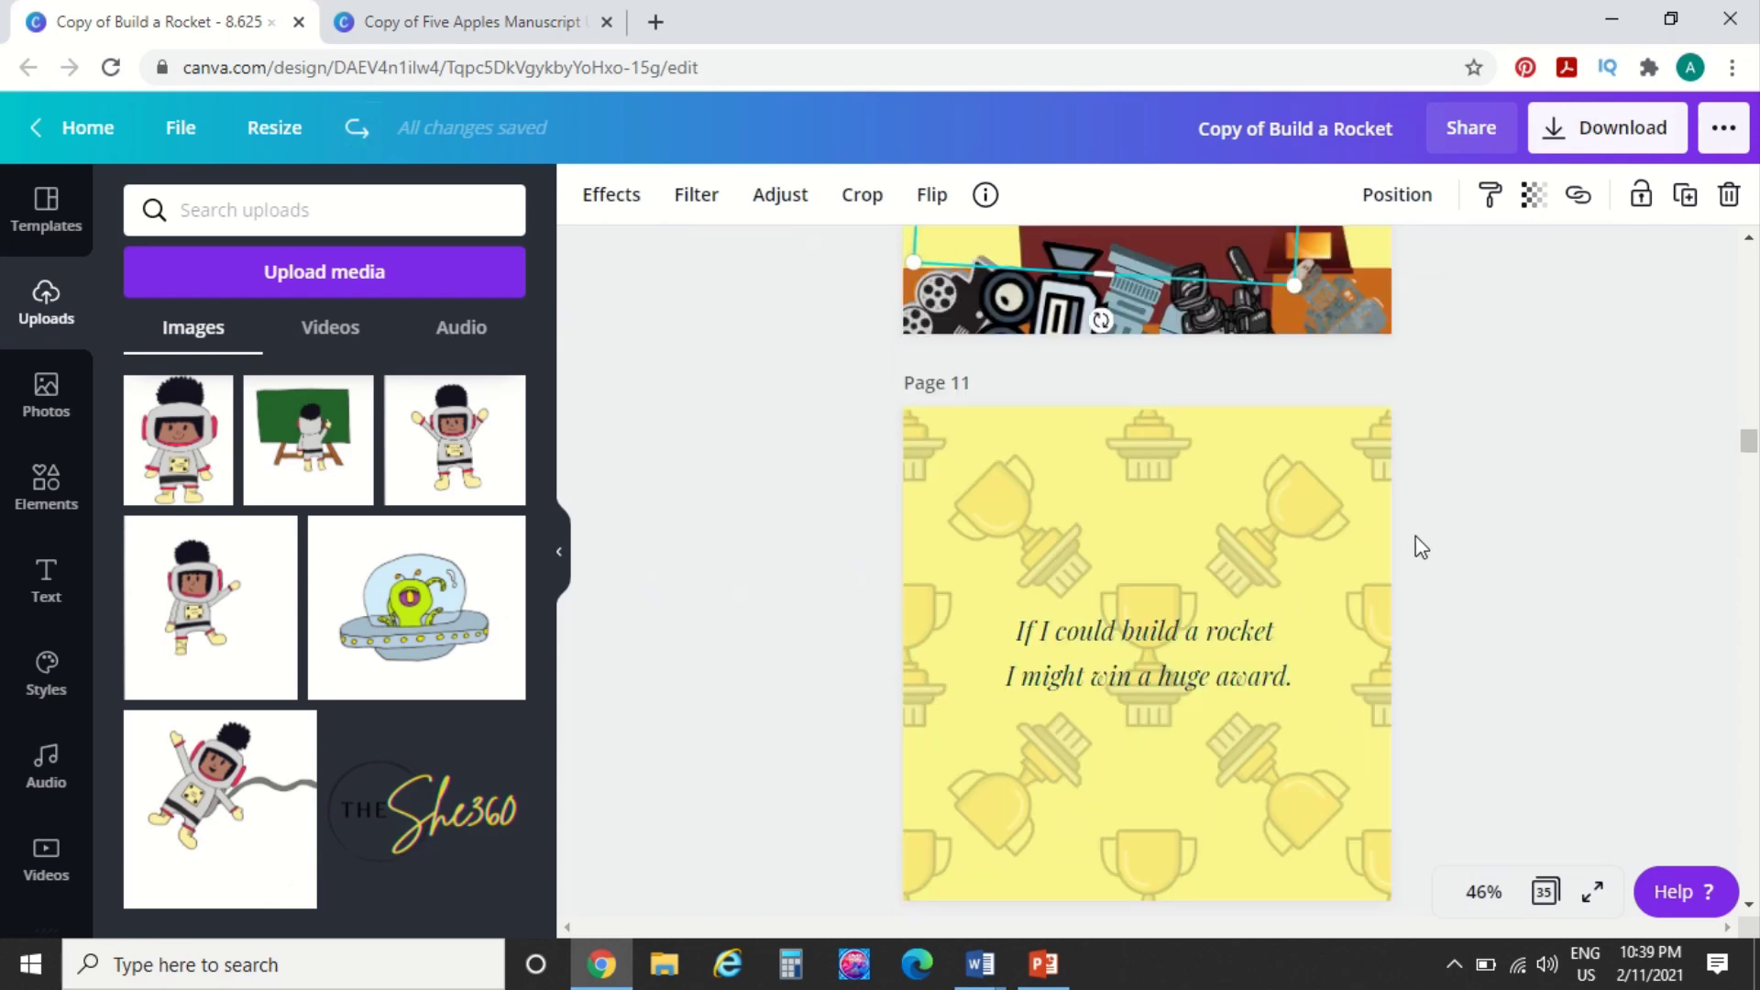
{"action": "scroll", "coordinate": [1422, 548], "scroll_direction": "down", "scroll_amount": 10}
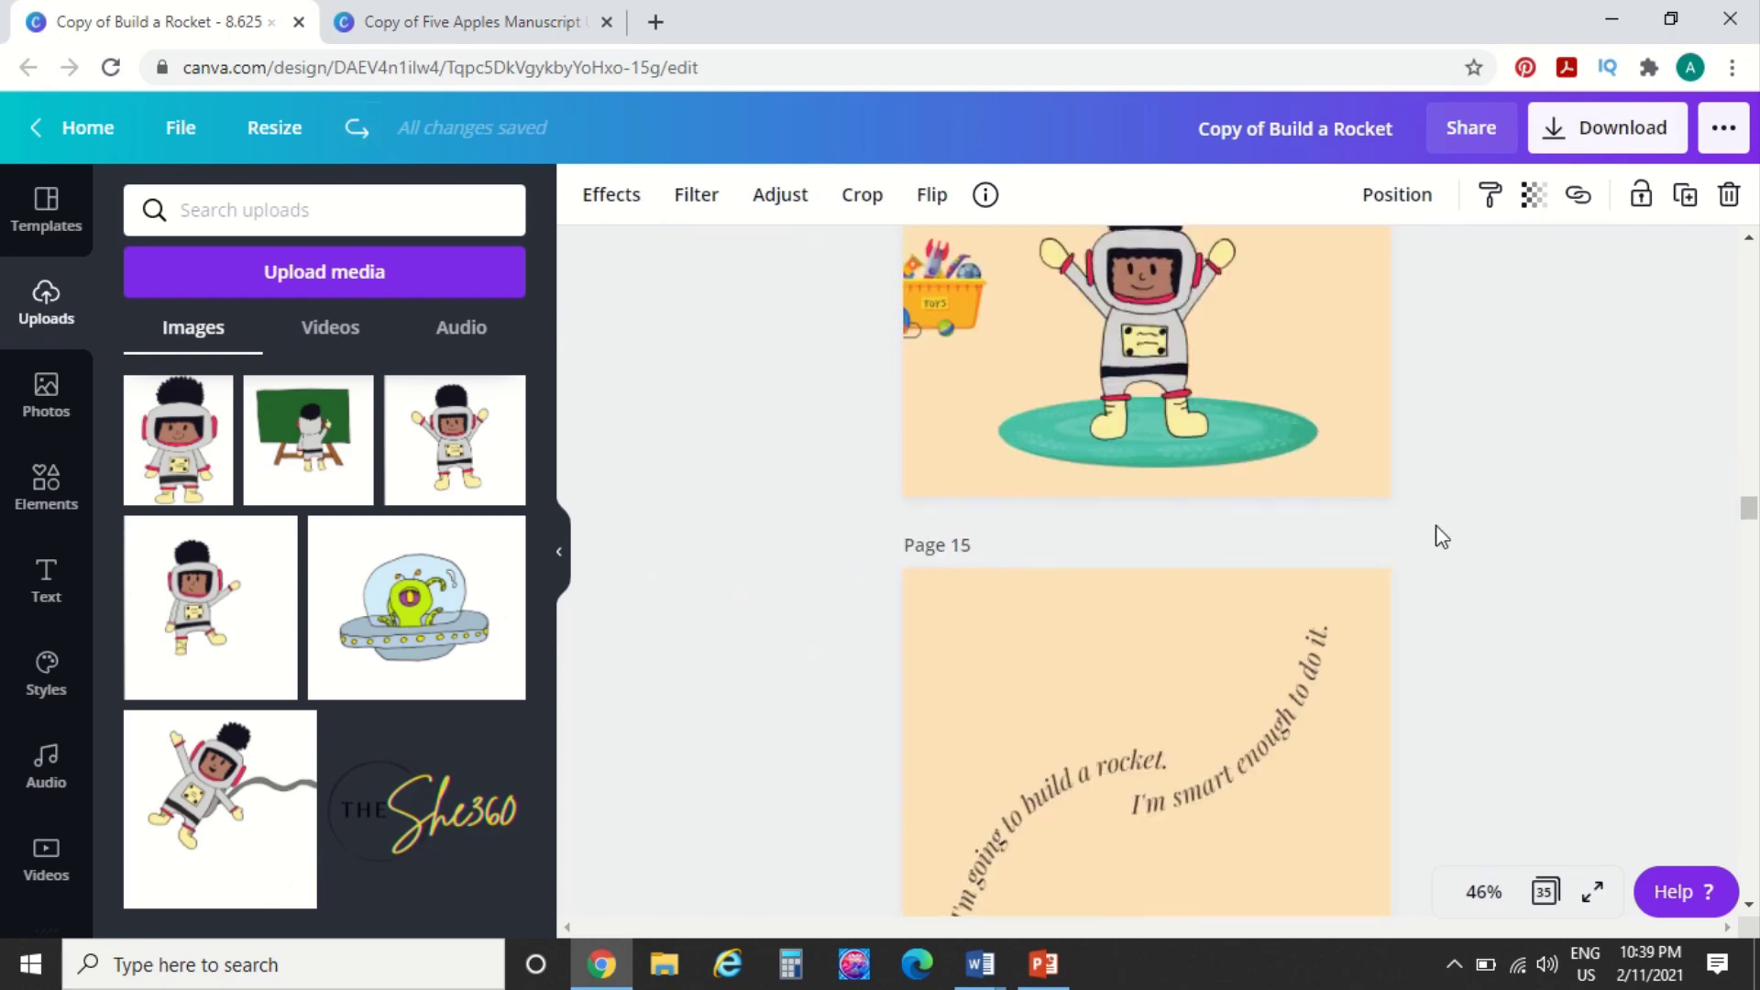
{"action": "scroll", "coordinate": [1486, 419], "scroll_direction": "down", "scroll_amount": 17}
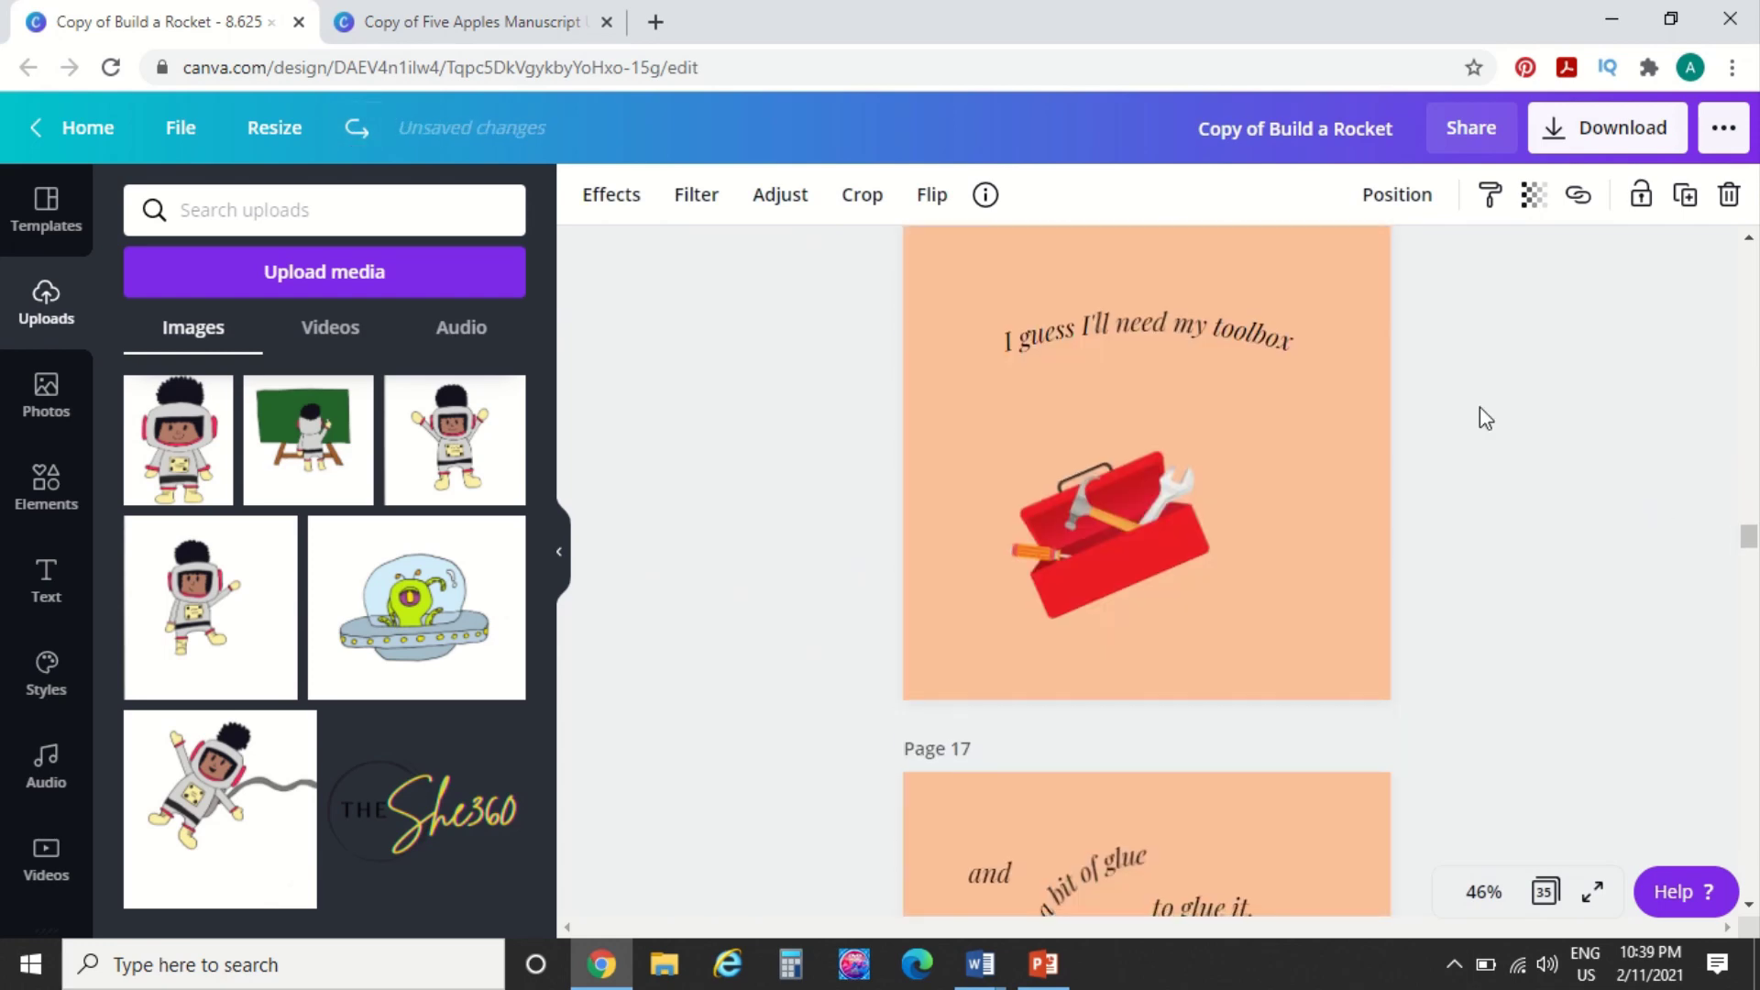
{"action": "scroll", "coordinate": [1485, 419], "scroll_direction": "down", "scroll_amount": 2}
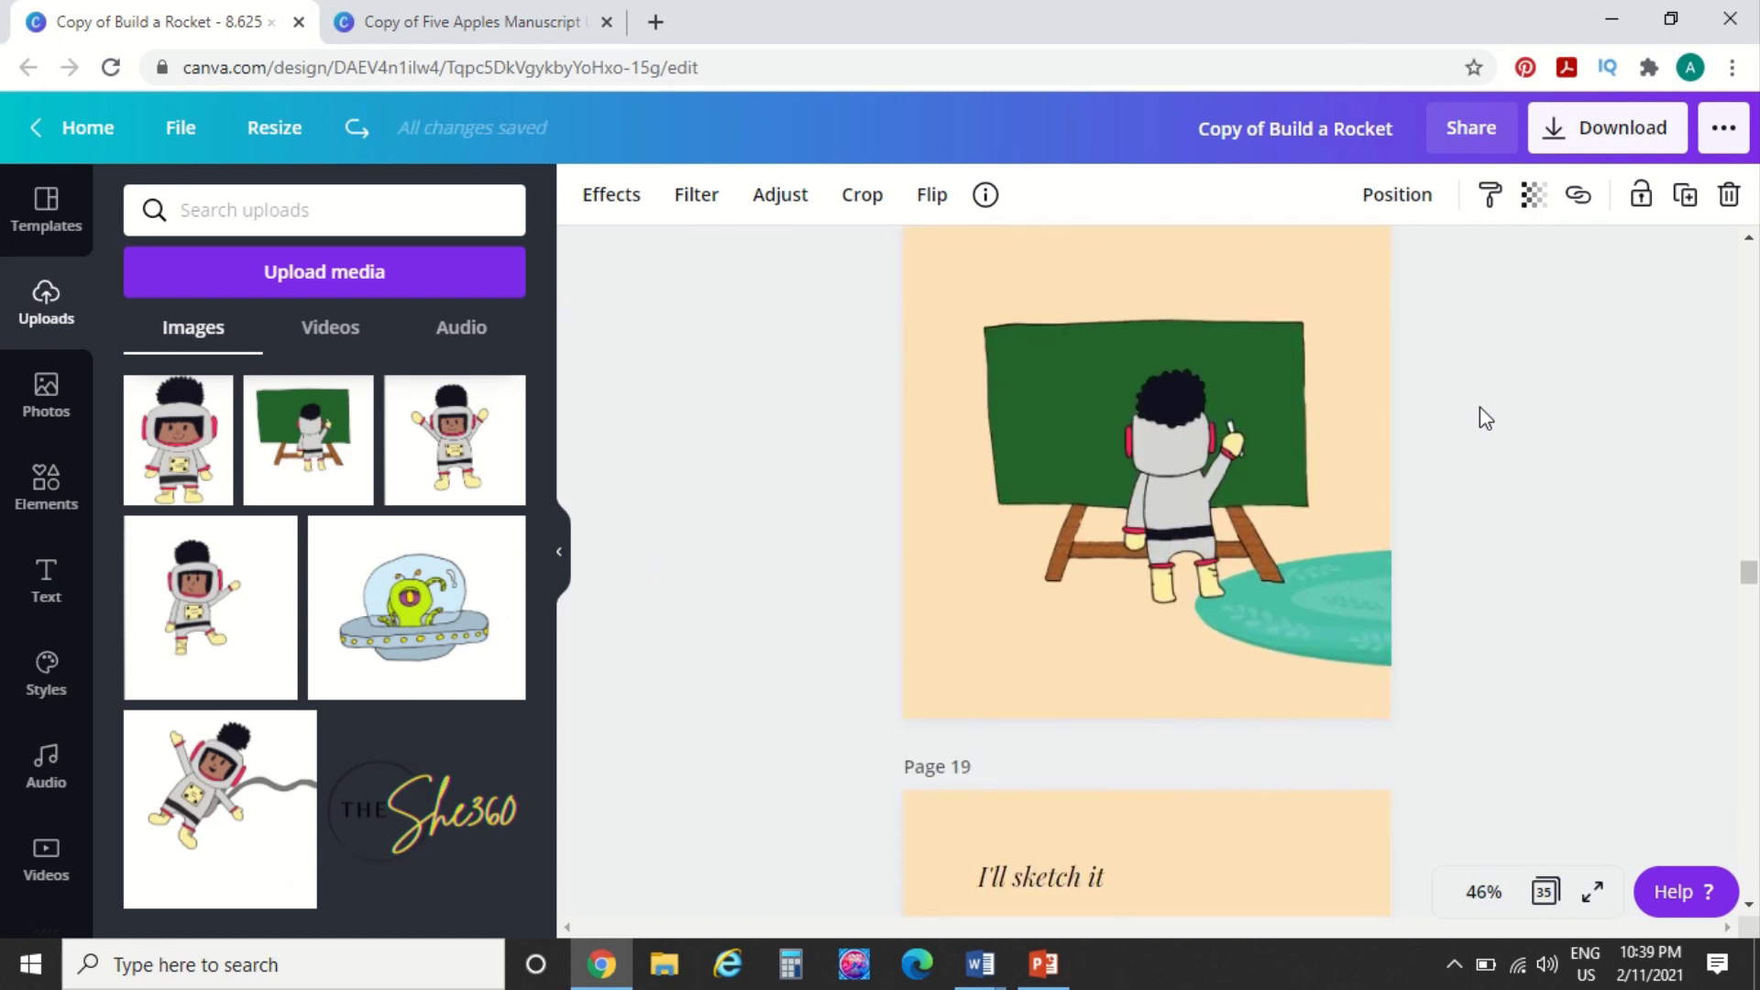
{"action": "scroll", "coordinate": [1486, 419], "scroll_direction": "up", "scroll_amount": 2}
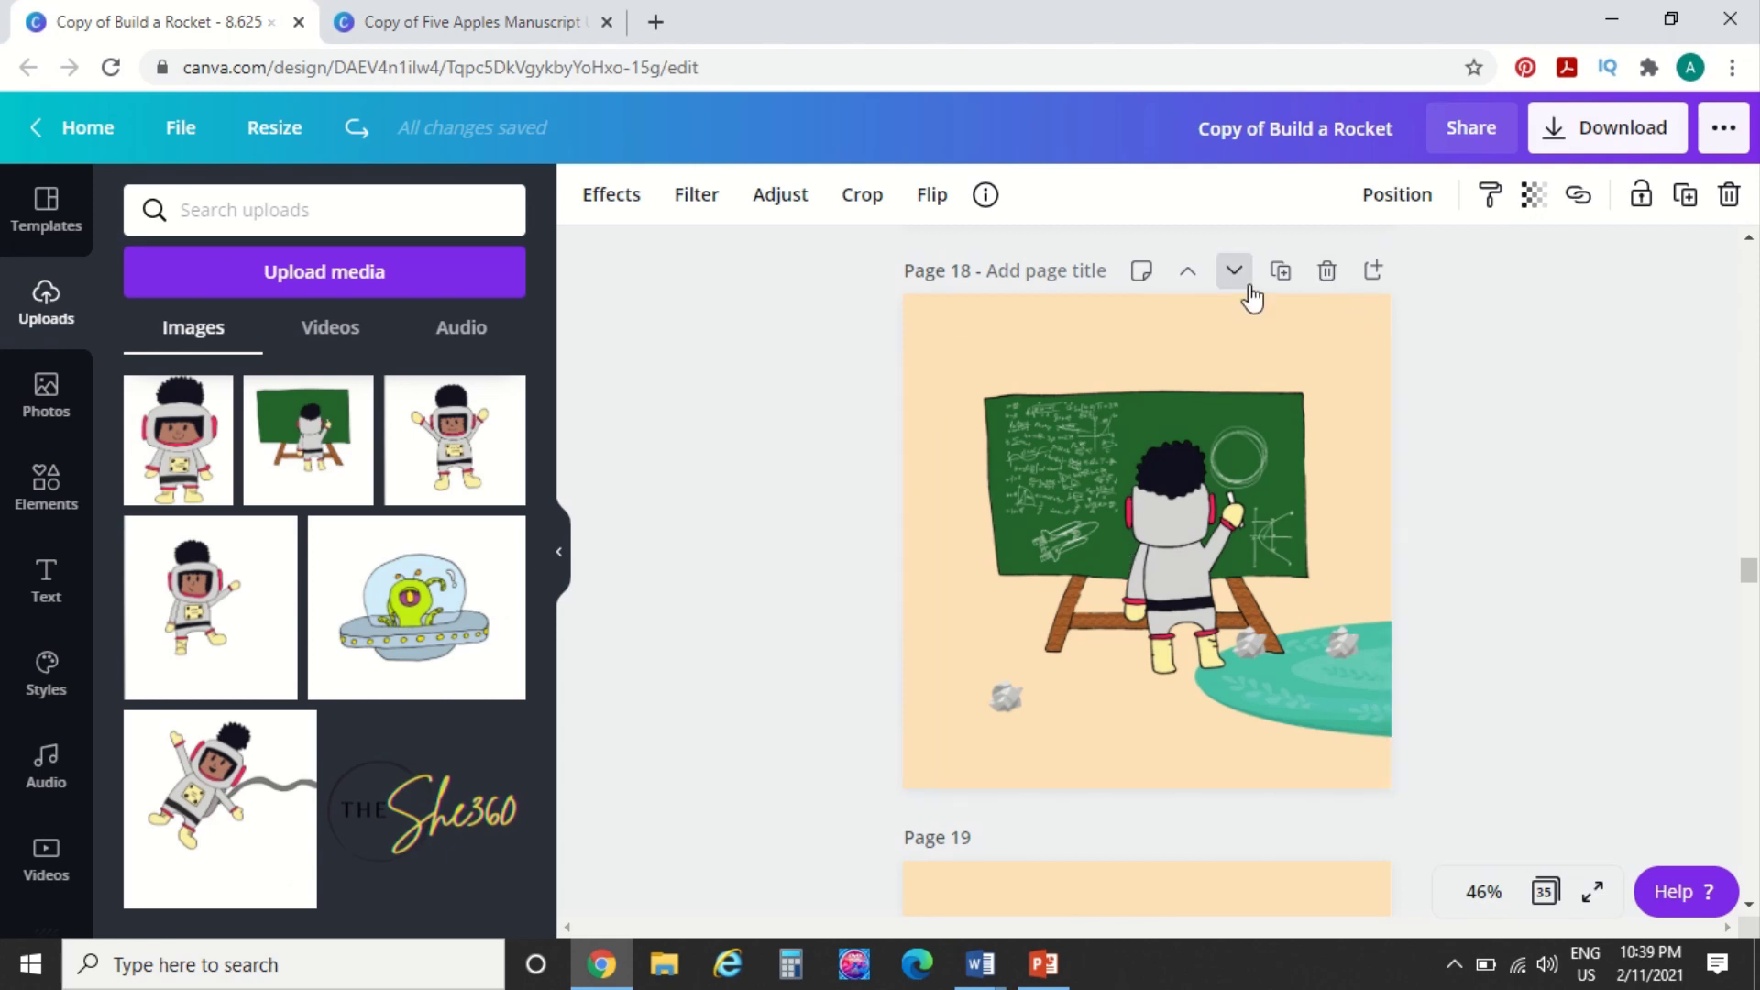
{"action": "left_click", "coordinate": [1375, 271]}
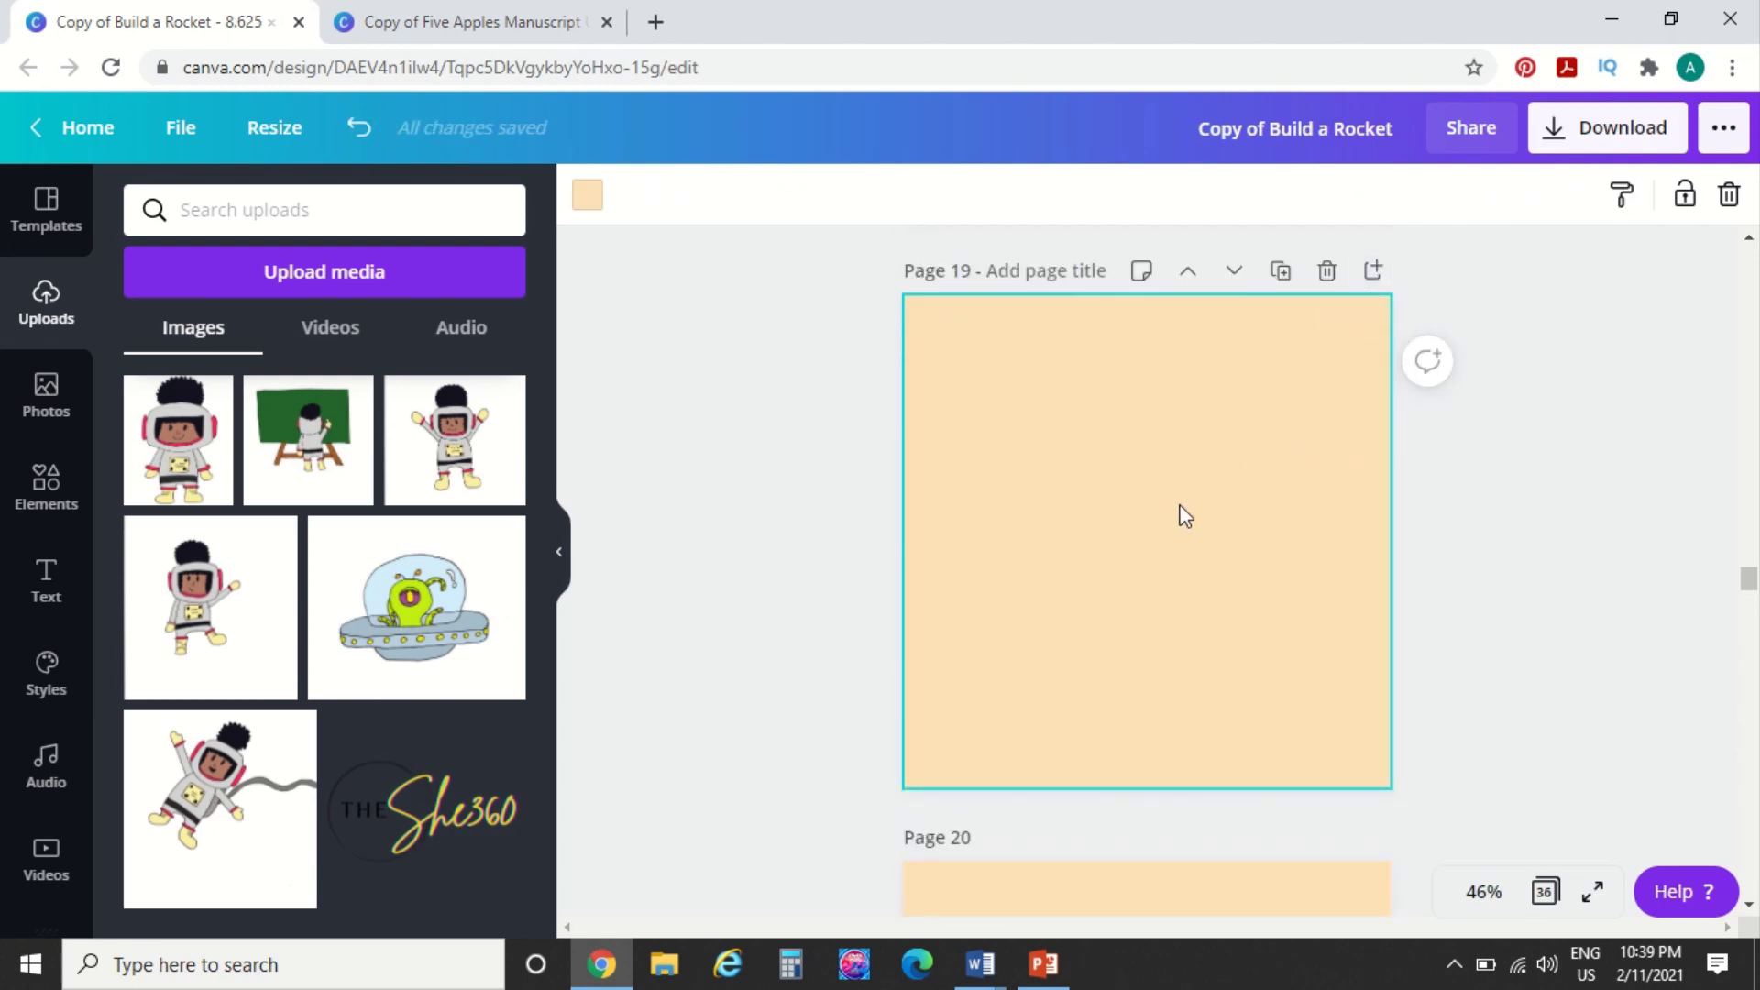
Search the colors for "white" and apply white as the background of the new page 19
{"action": "left_click", "coordinate": [580, 210]}
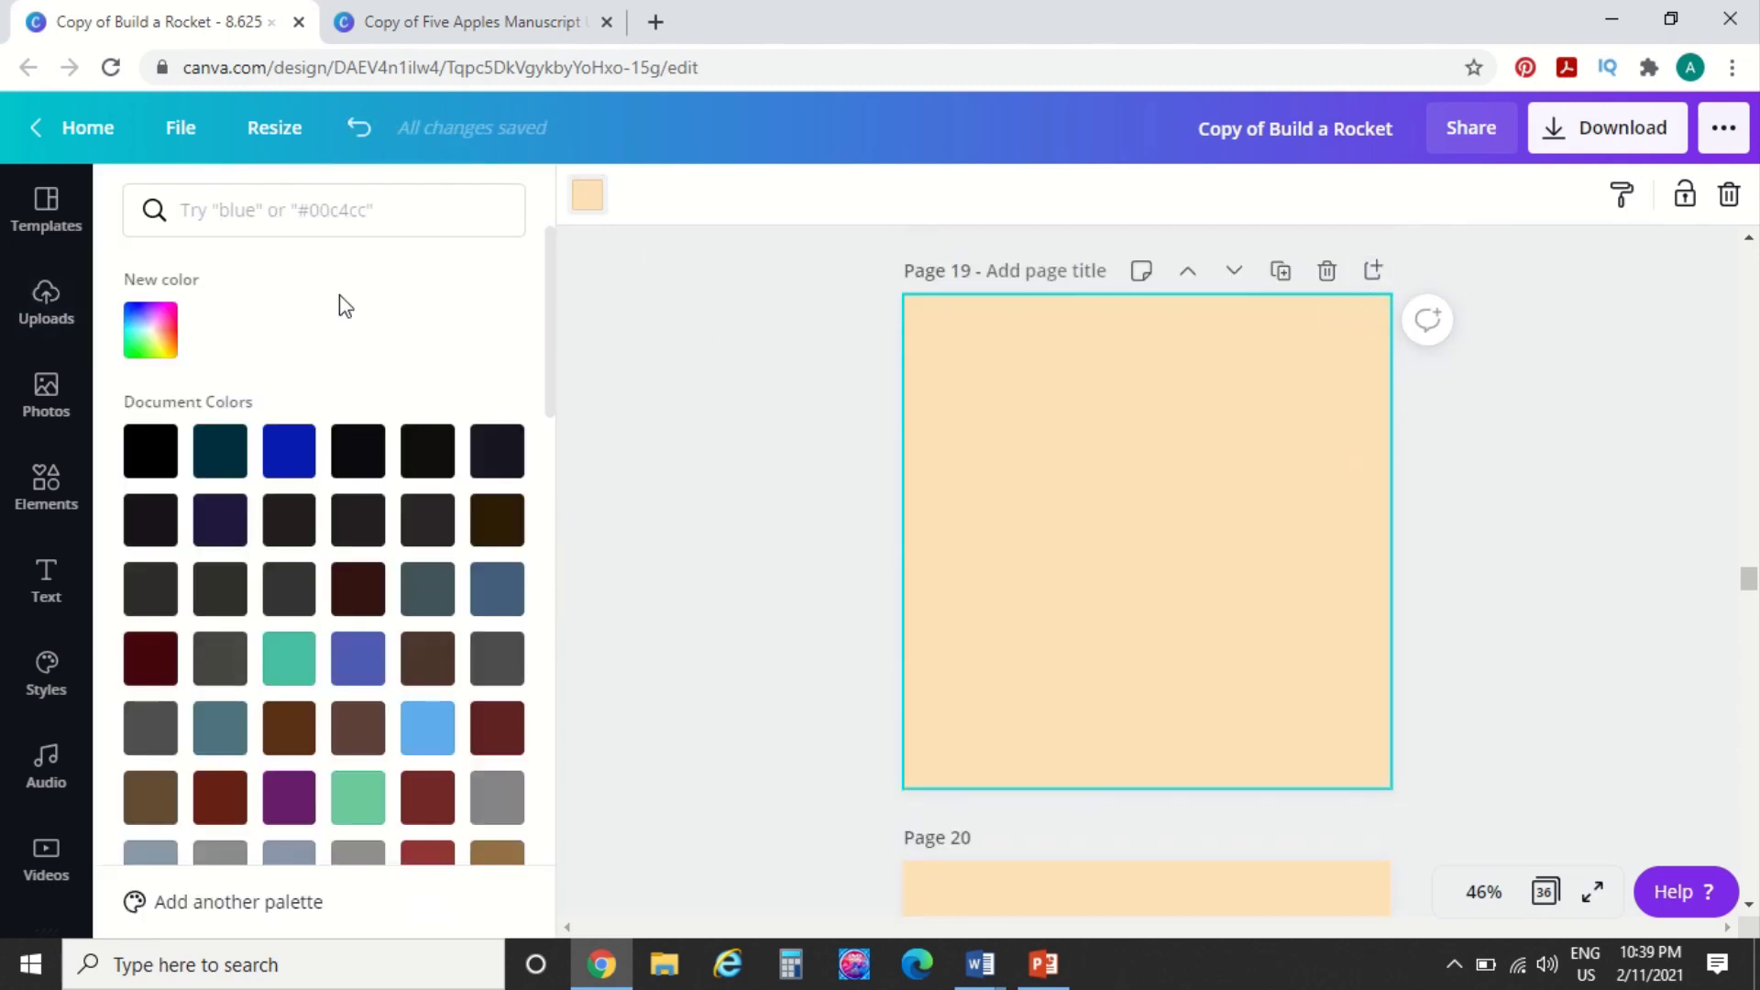
{"action": "left_click", "coordinate": [404, 229]}
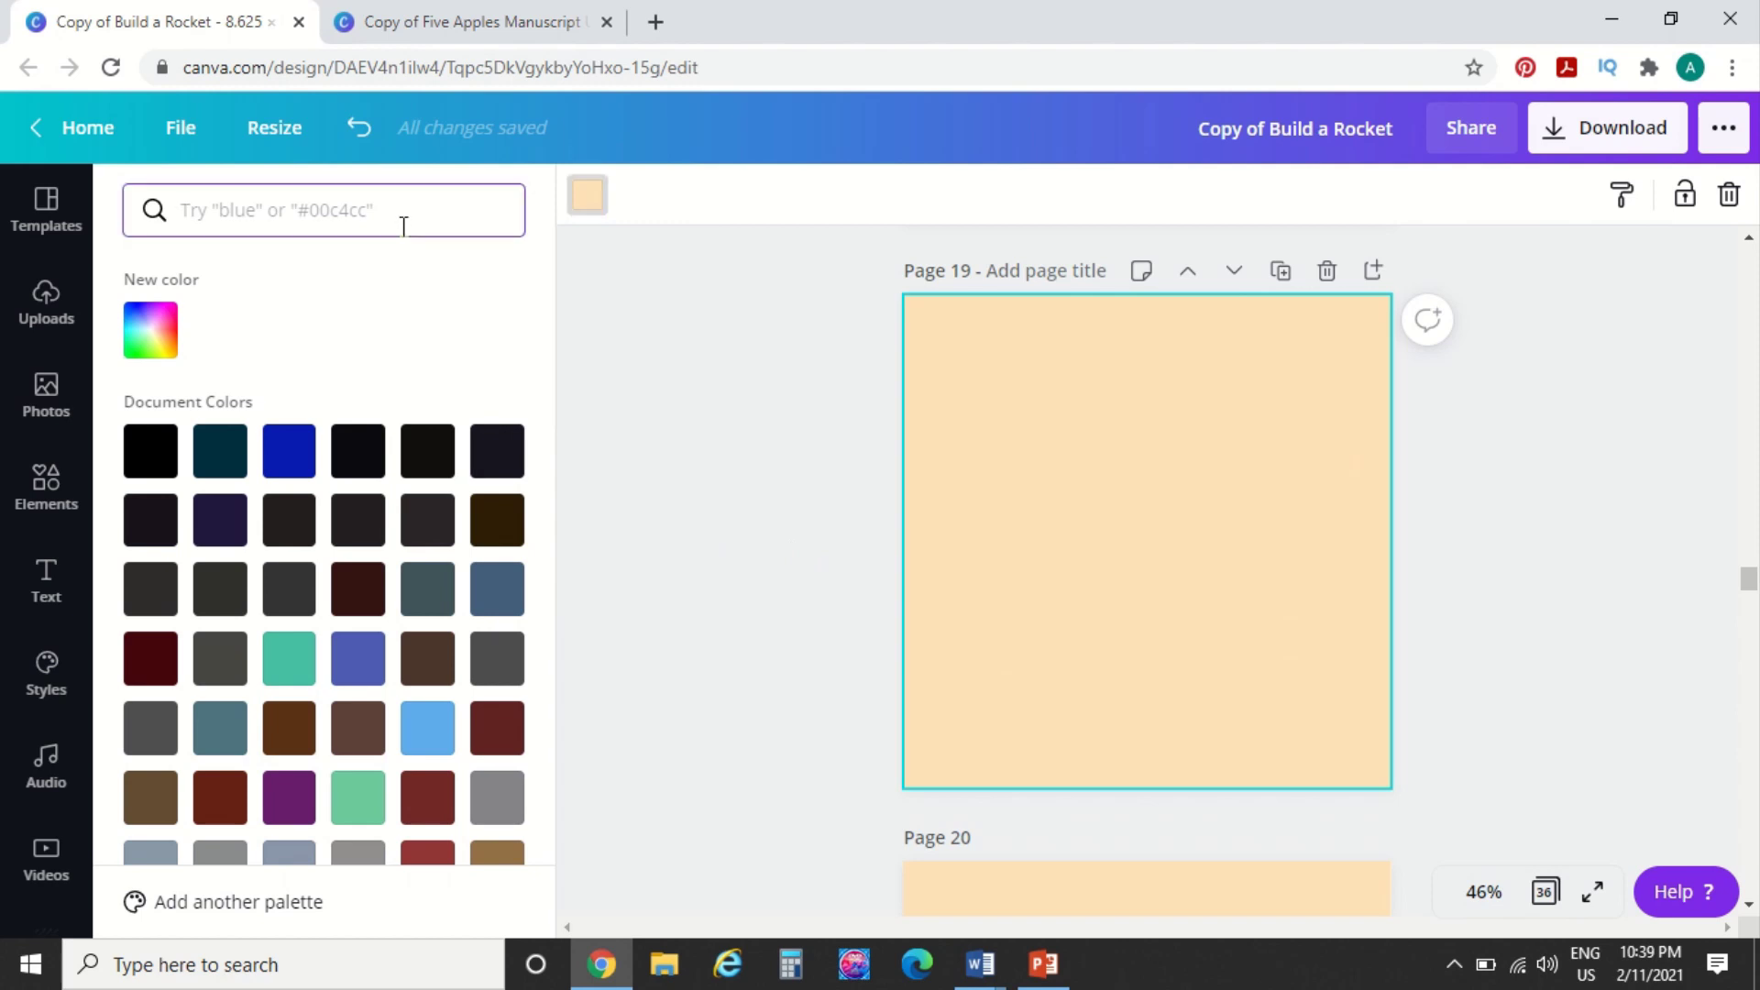
{"action": "type", "text": "white"}
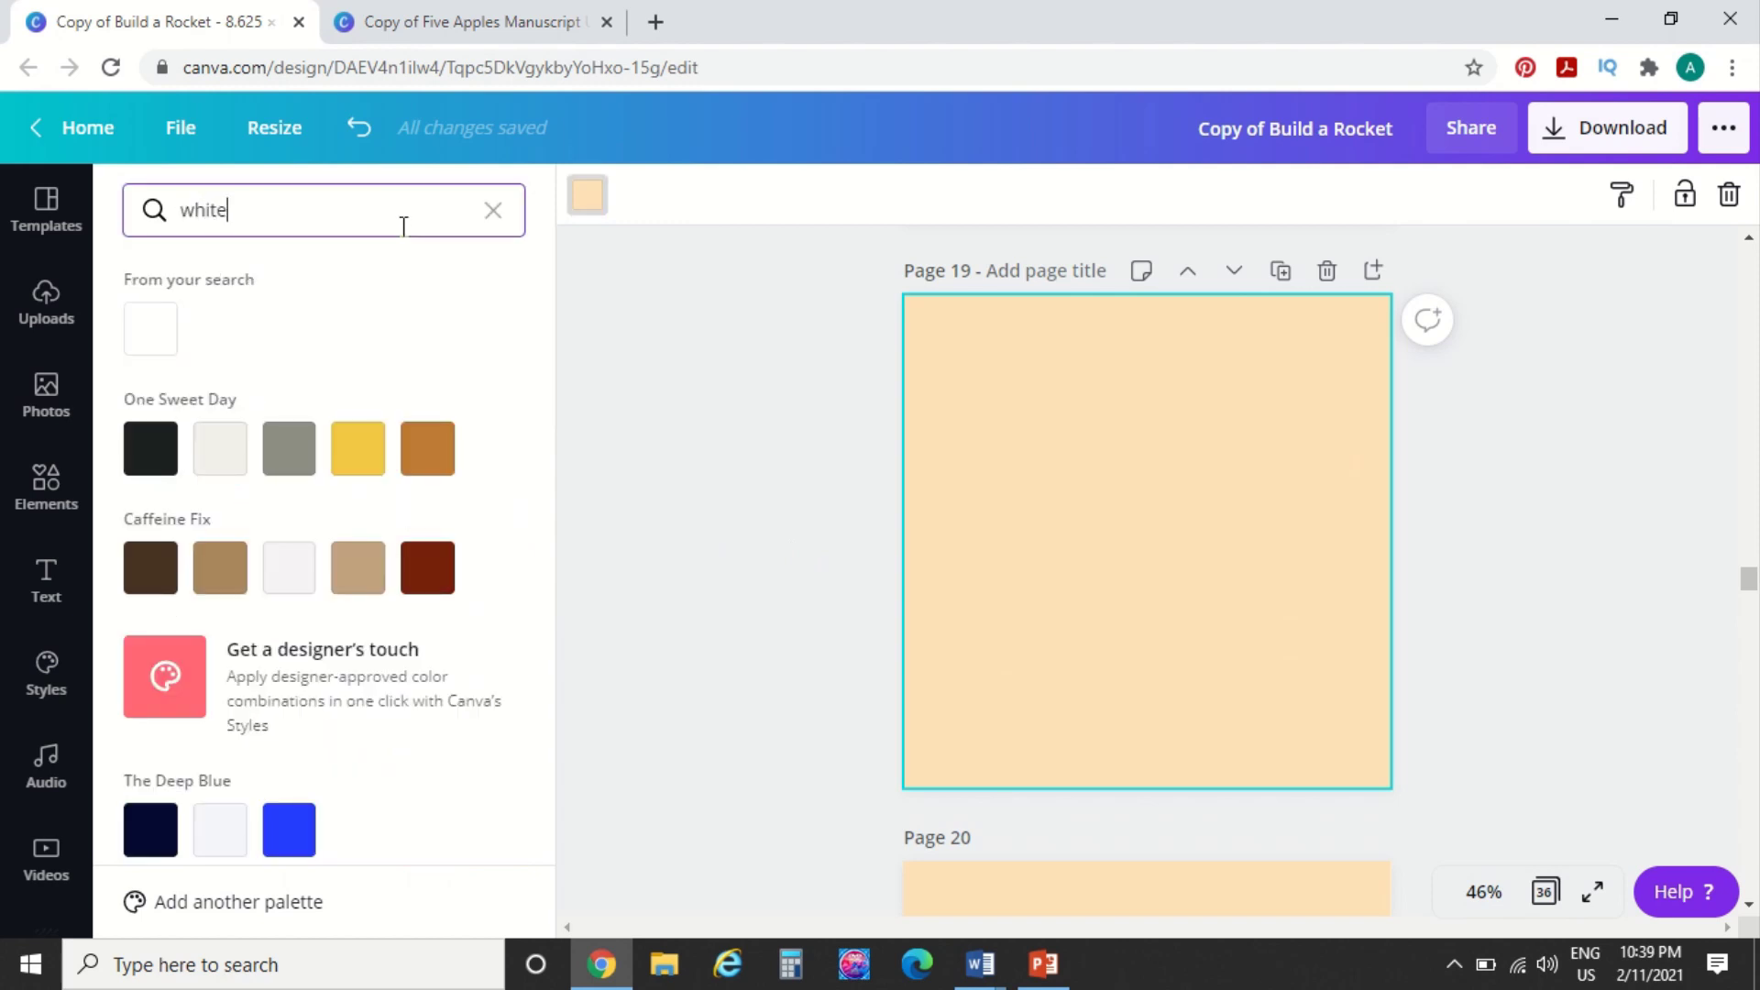
{"action": "left_click", "coordinate": [150, 332]}
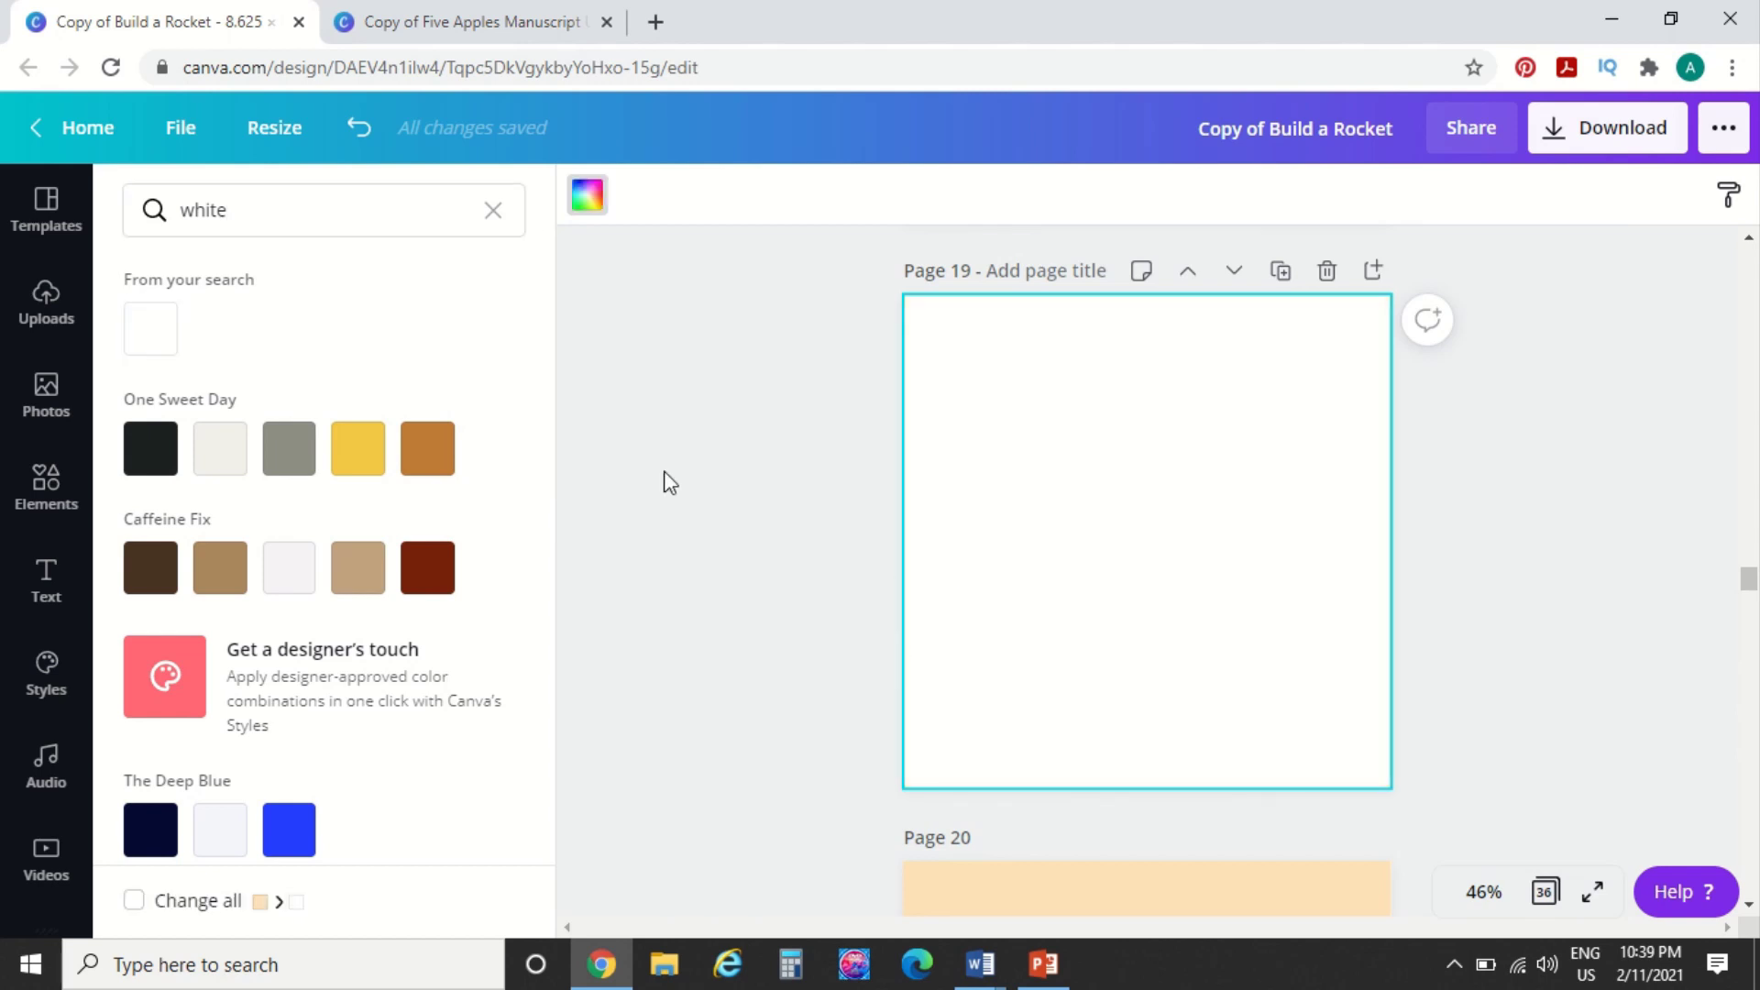
{"action": "left_click", "coordinate": [641, 424]}
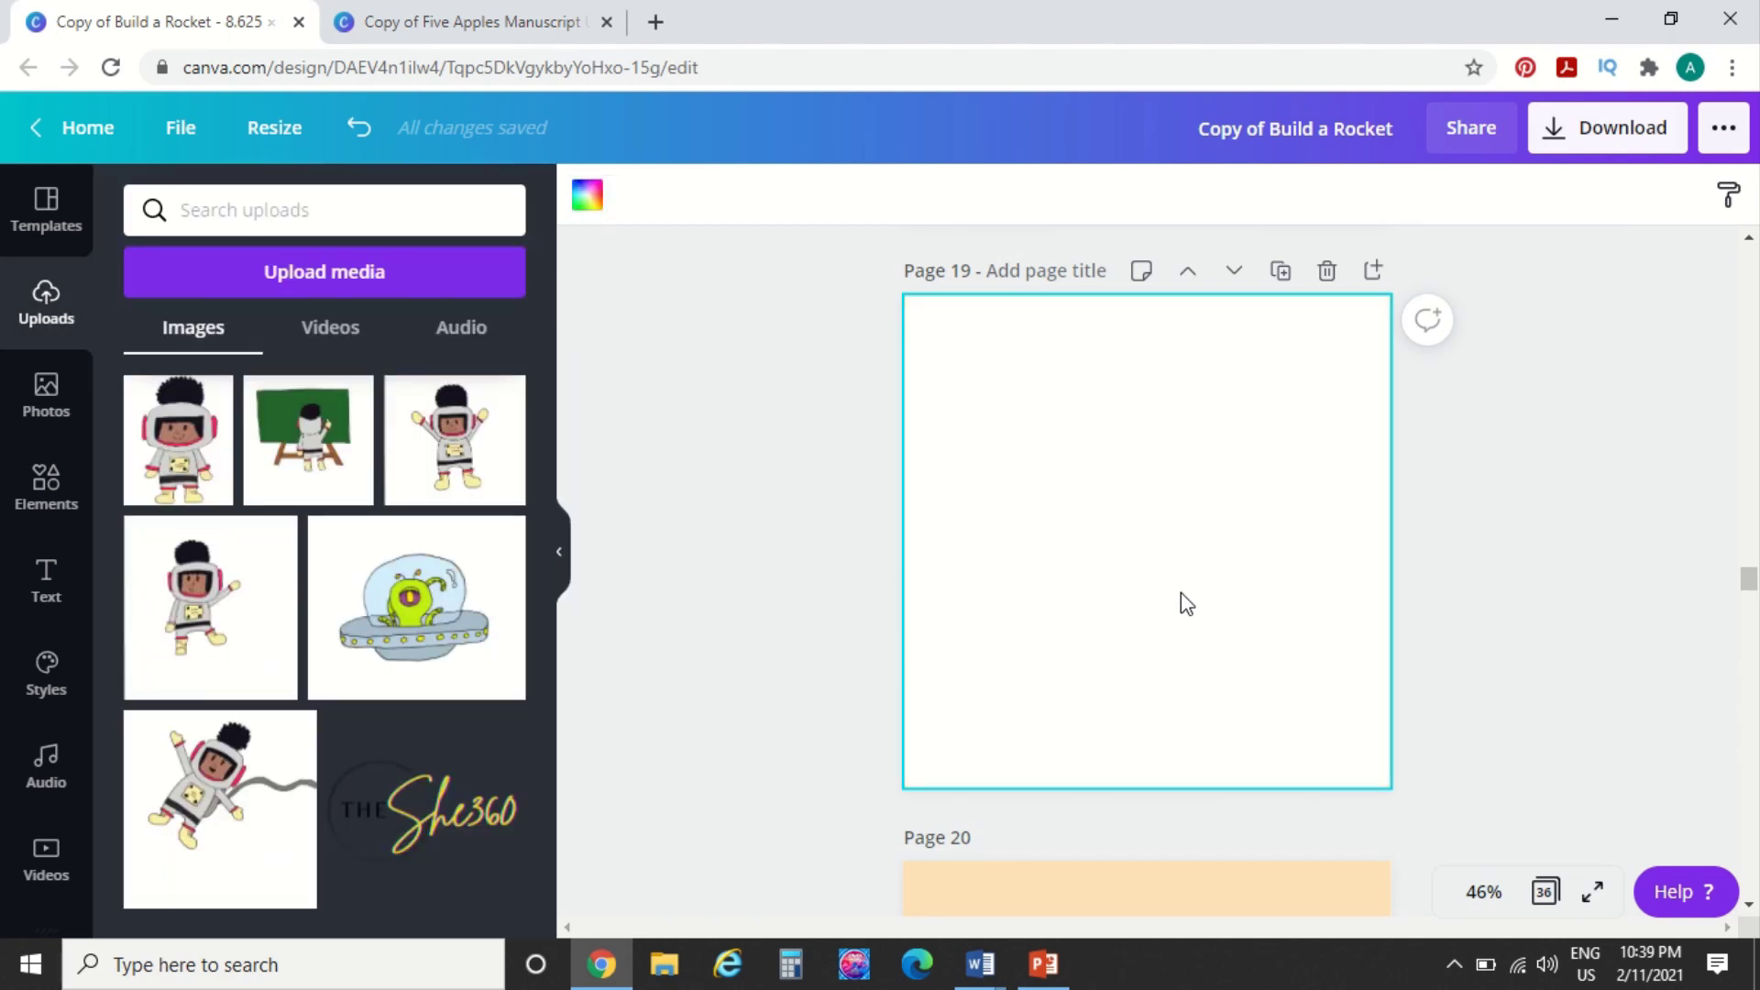
Set page 19's background to the light terracotta tan from the document colors
{"action": "left_click", "coordinate": [590, 198]}
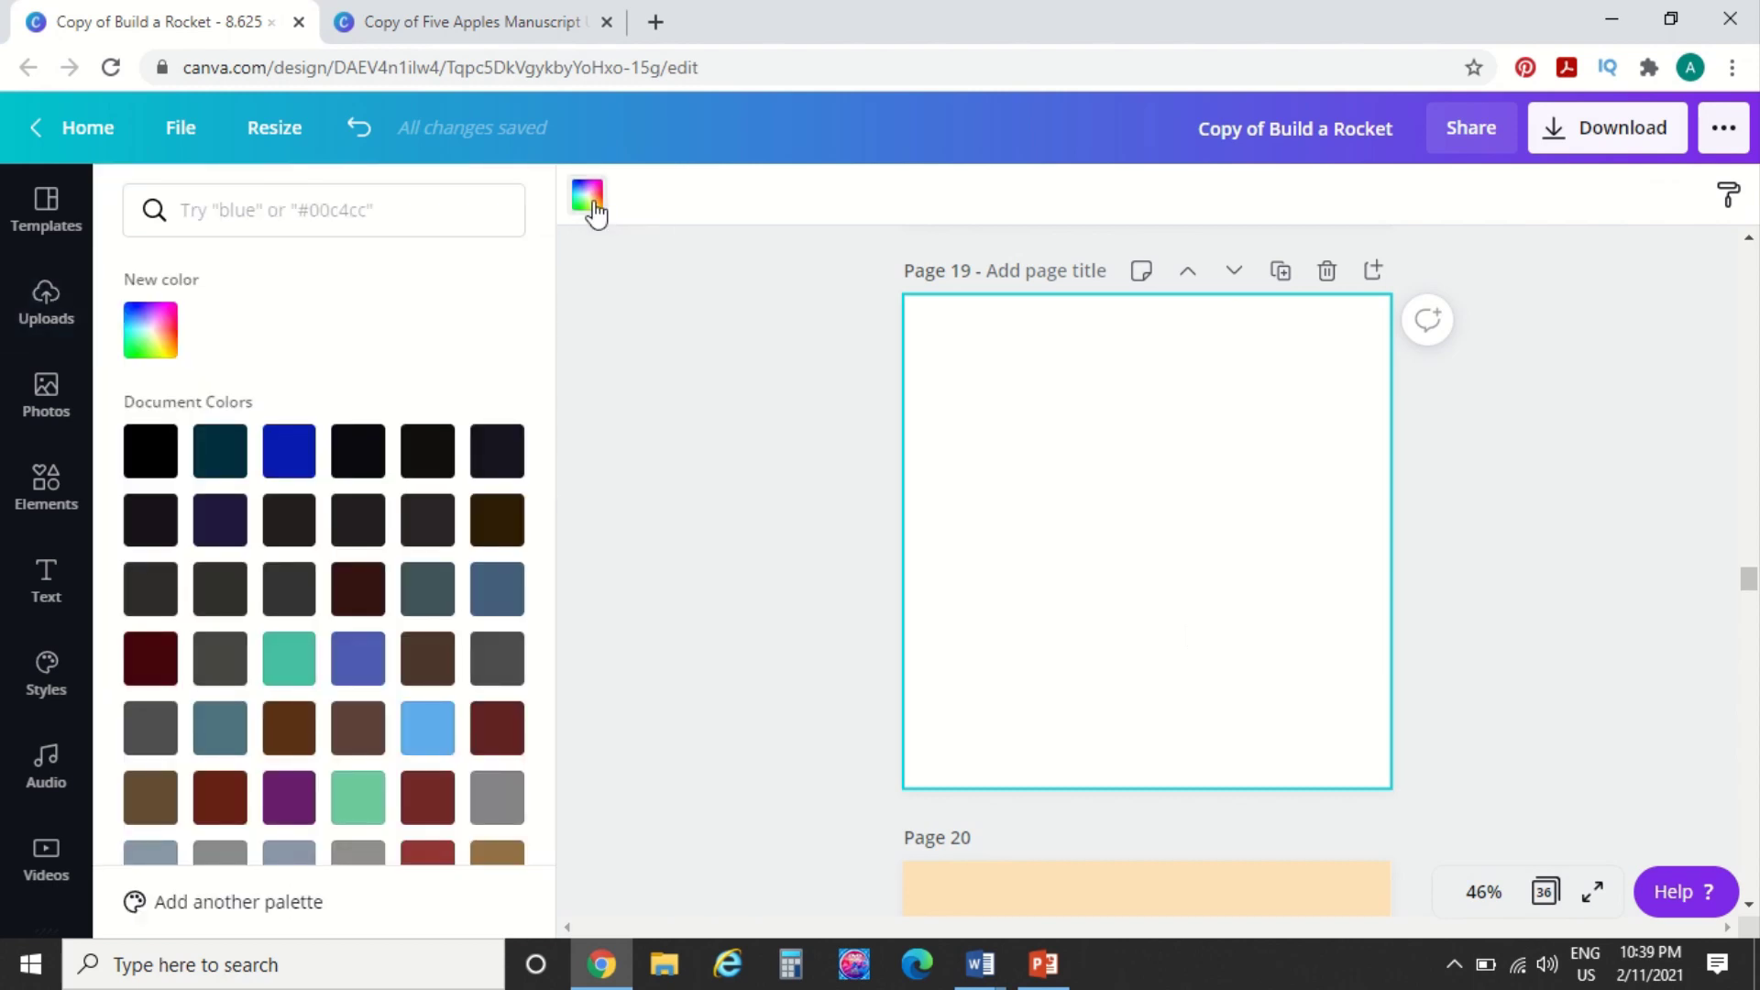
{"action": "scroll", "coordinate": [223, 687], "scroll_direction": "down", "scroll_amount": 6}
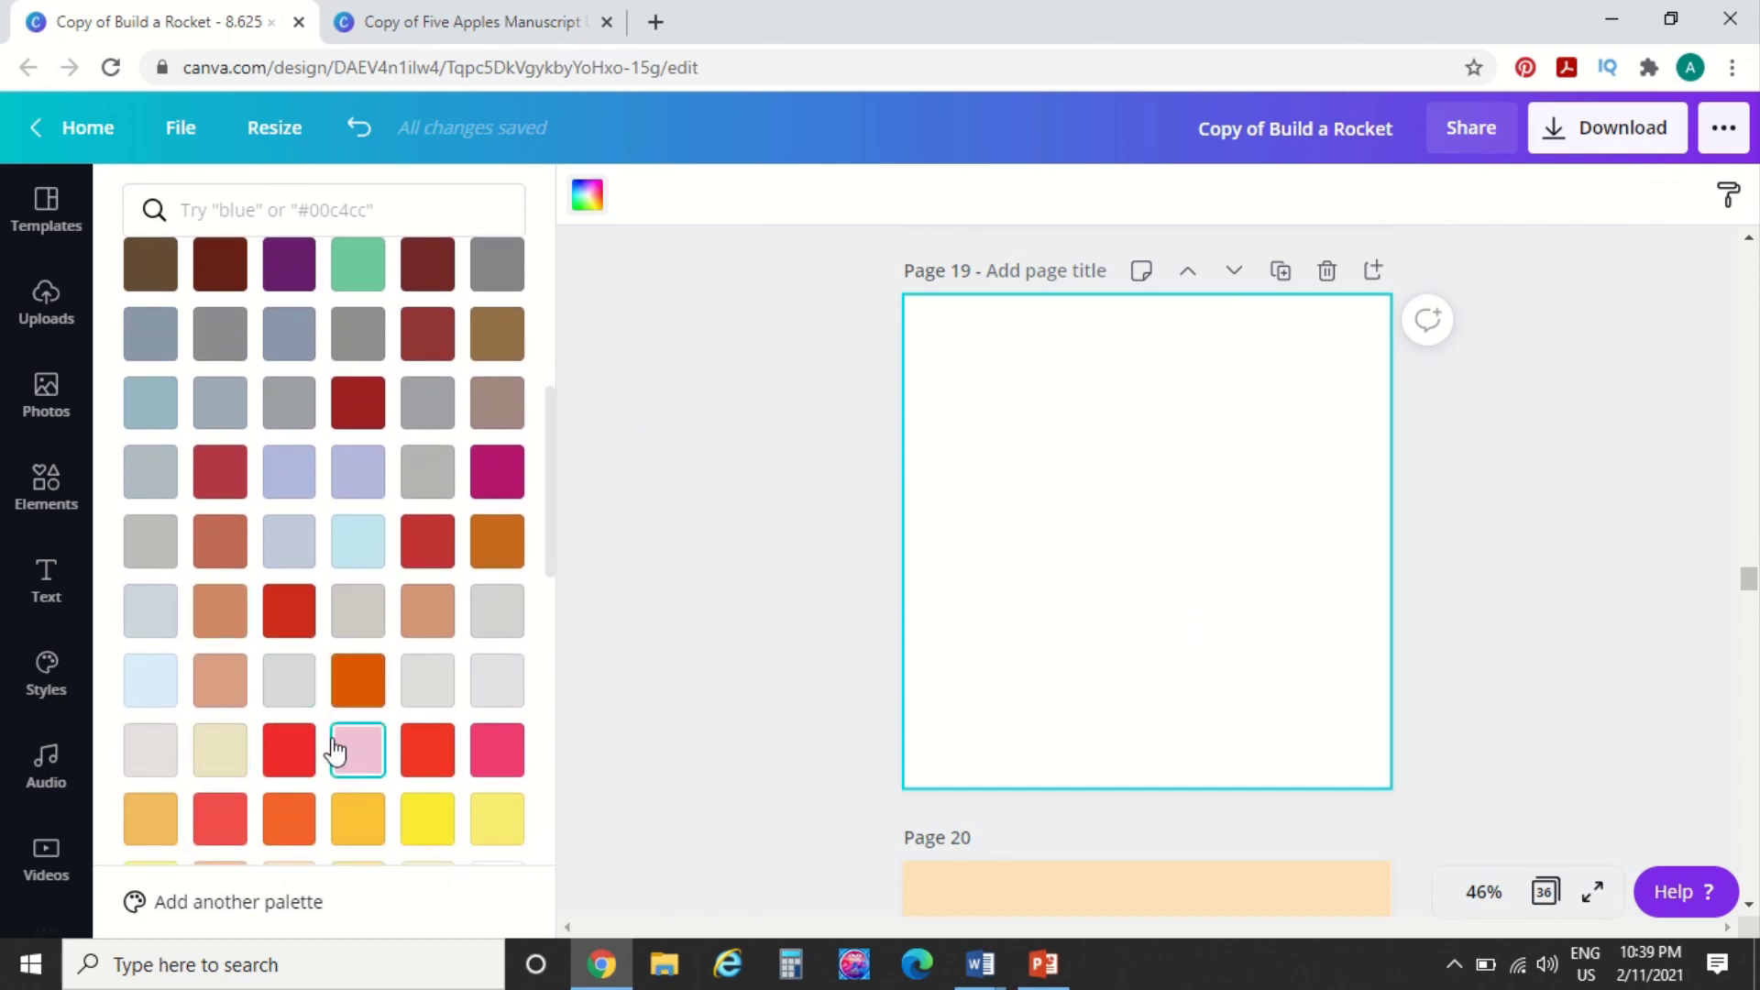
{"action": "left_click", "coordinate": [220, 687]}
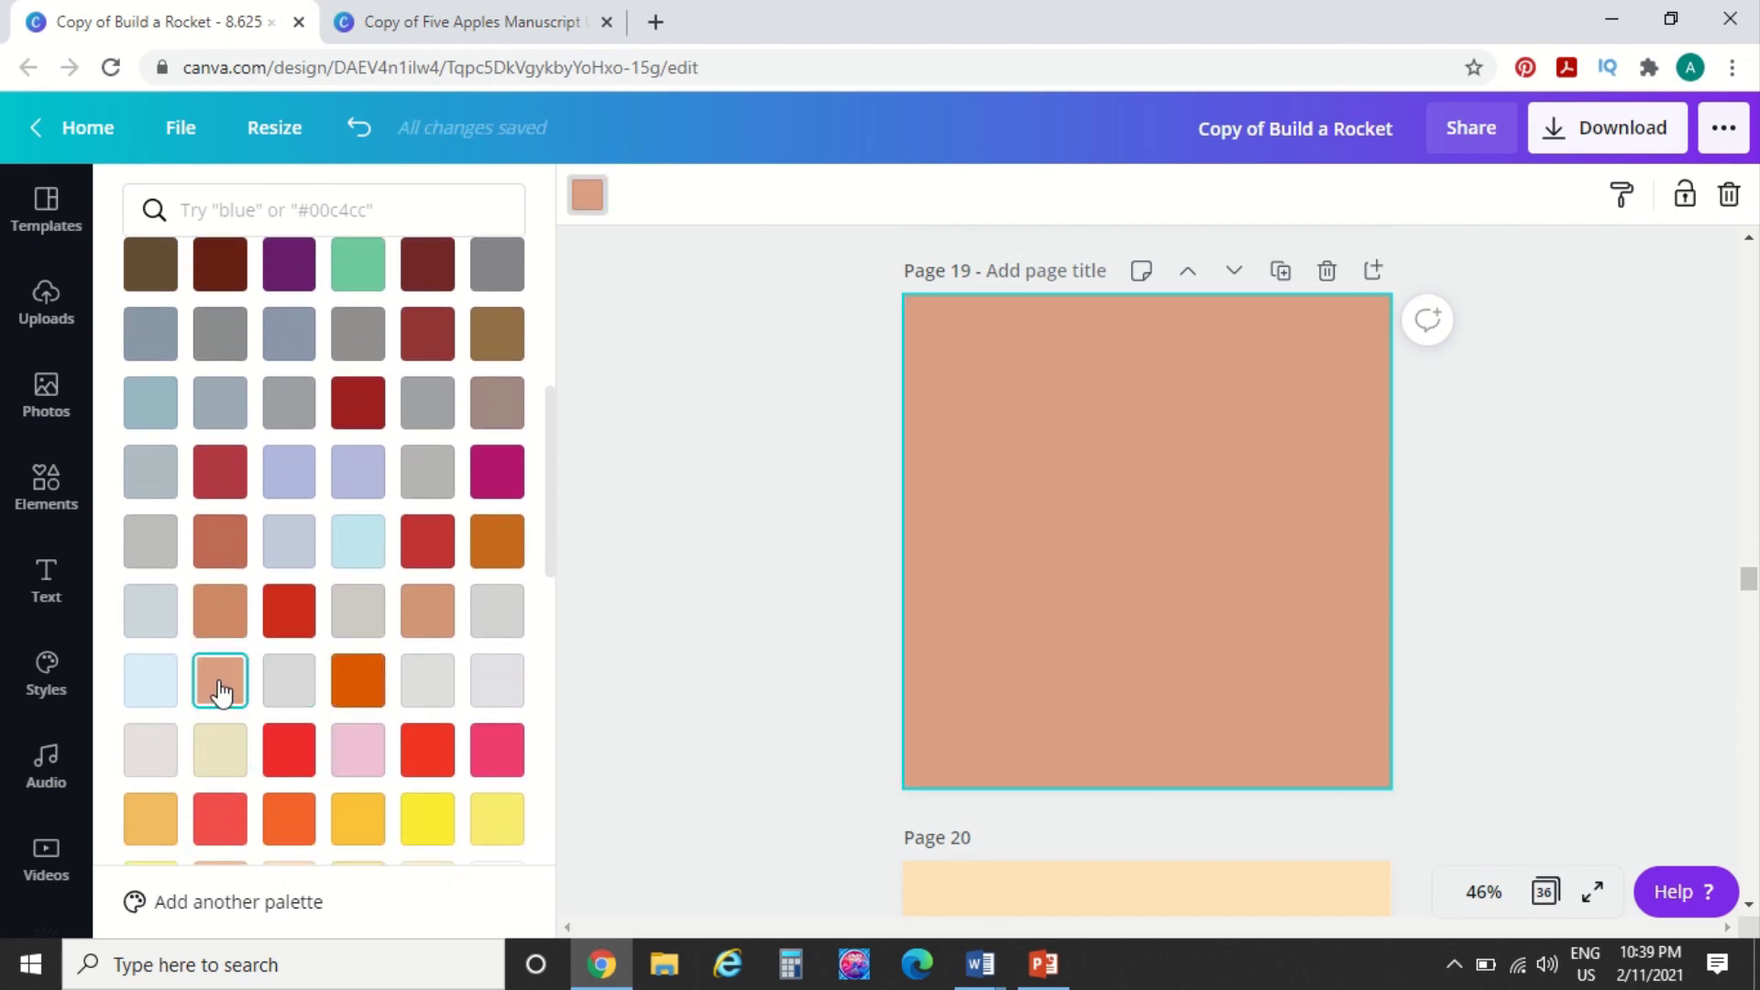
{"action": "scroll", "coordinate": [806, 580], "scroll_direction": "up", "scroll_amount": 3}
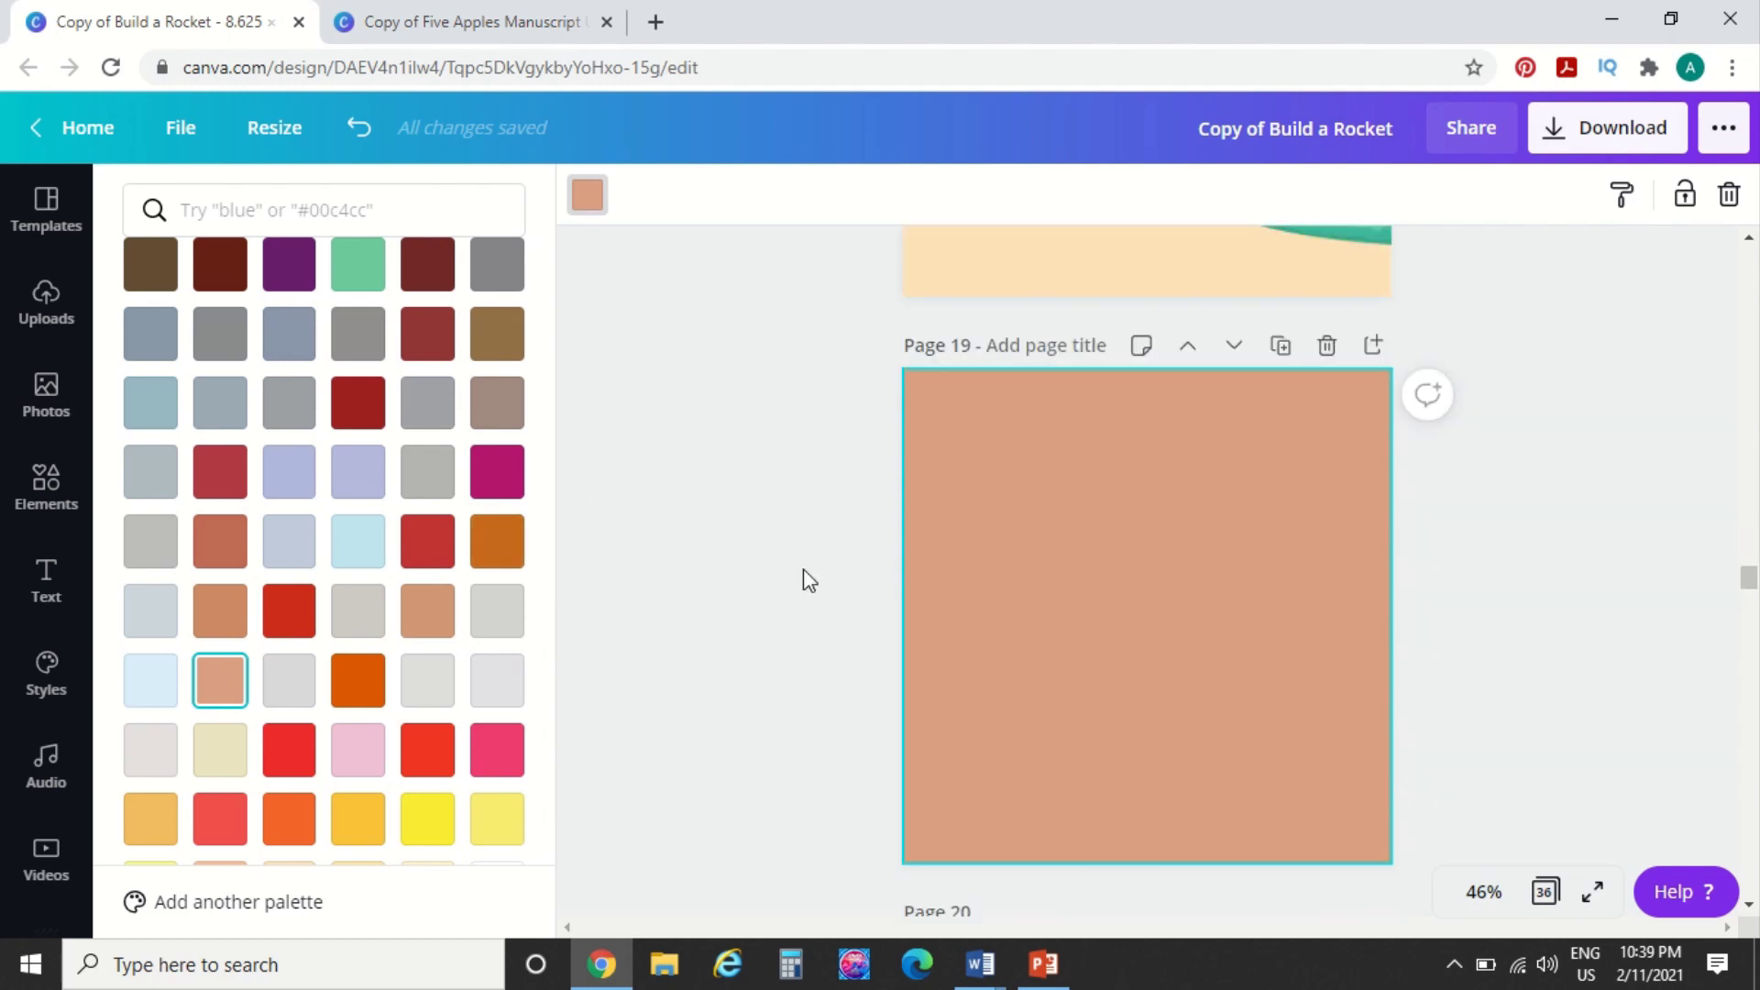
Add the uploaded illustration of the child drawing at the green chalkboard to page 19
{"action": "scroll", "coordinate": [803, 568], "scroll_direction": "down", "scroll_amount": 3}
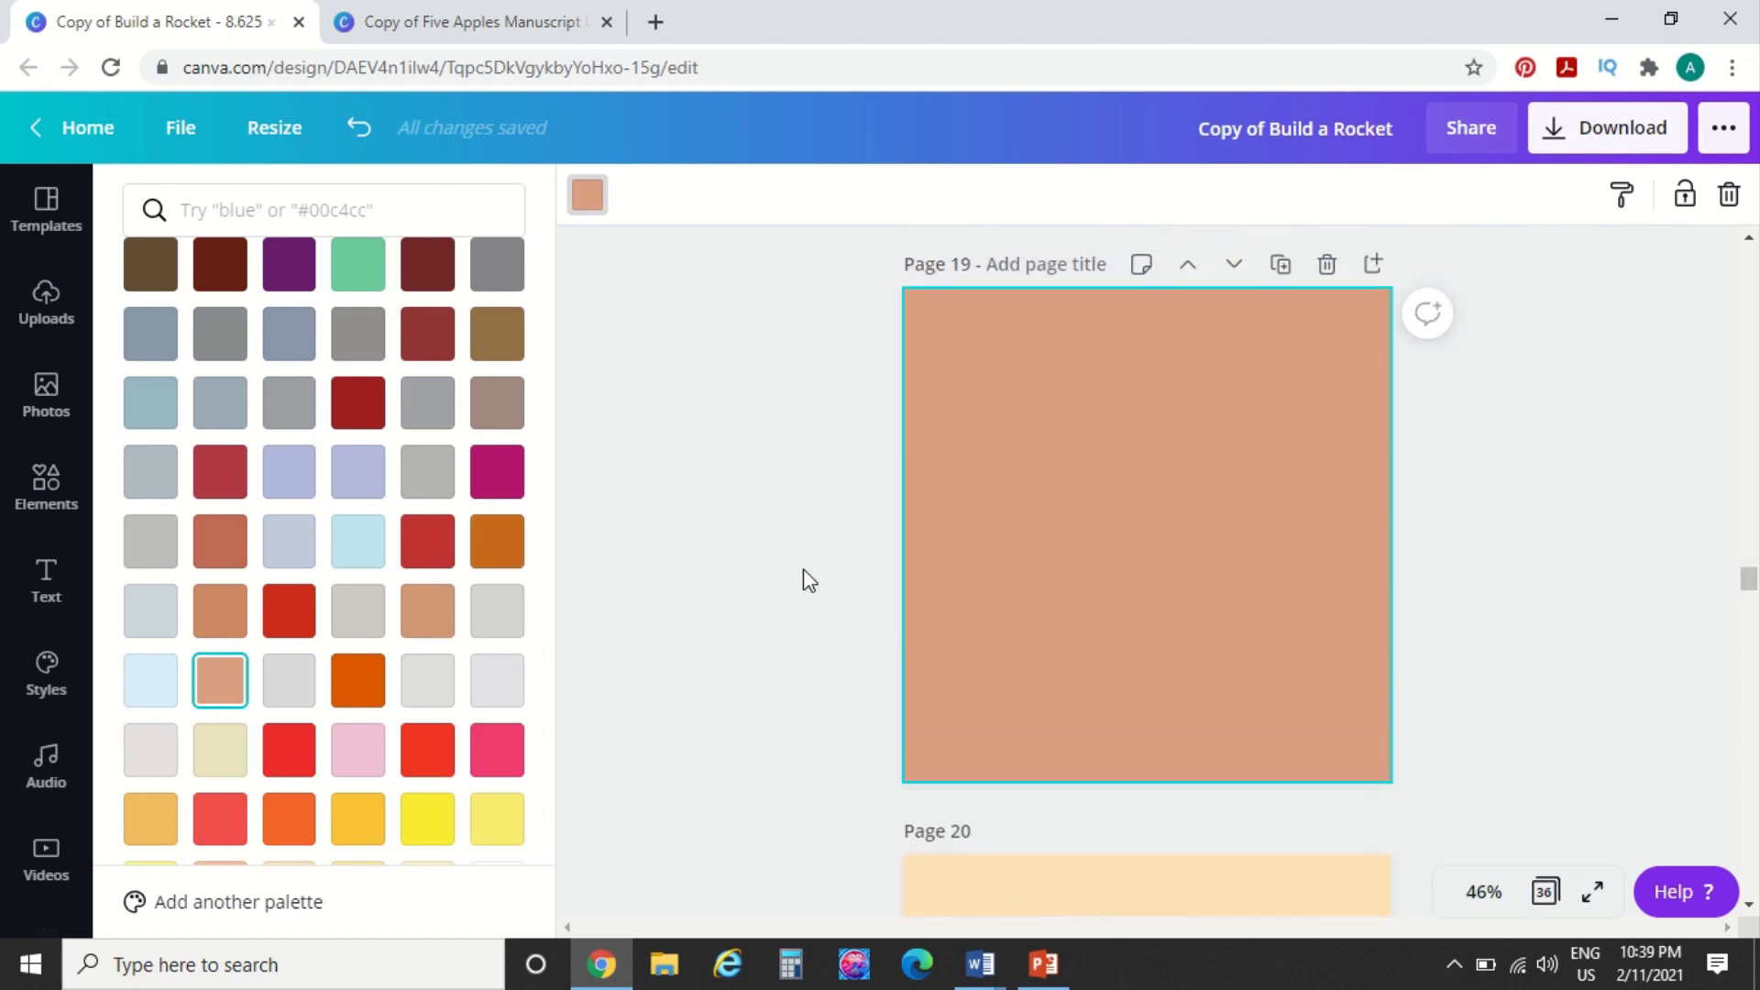
{"action": "scroll", "coordinate": [803, 568], "scroll_direction": "up", "scroll_amount": 2}
{"action": "scroll", "coordinate": [804, 582], "scroll_direction": "up", "scroll_amount": 3}
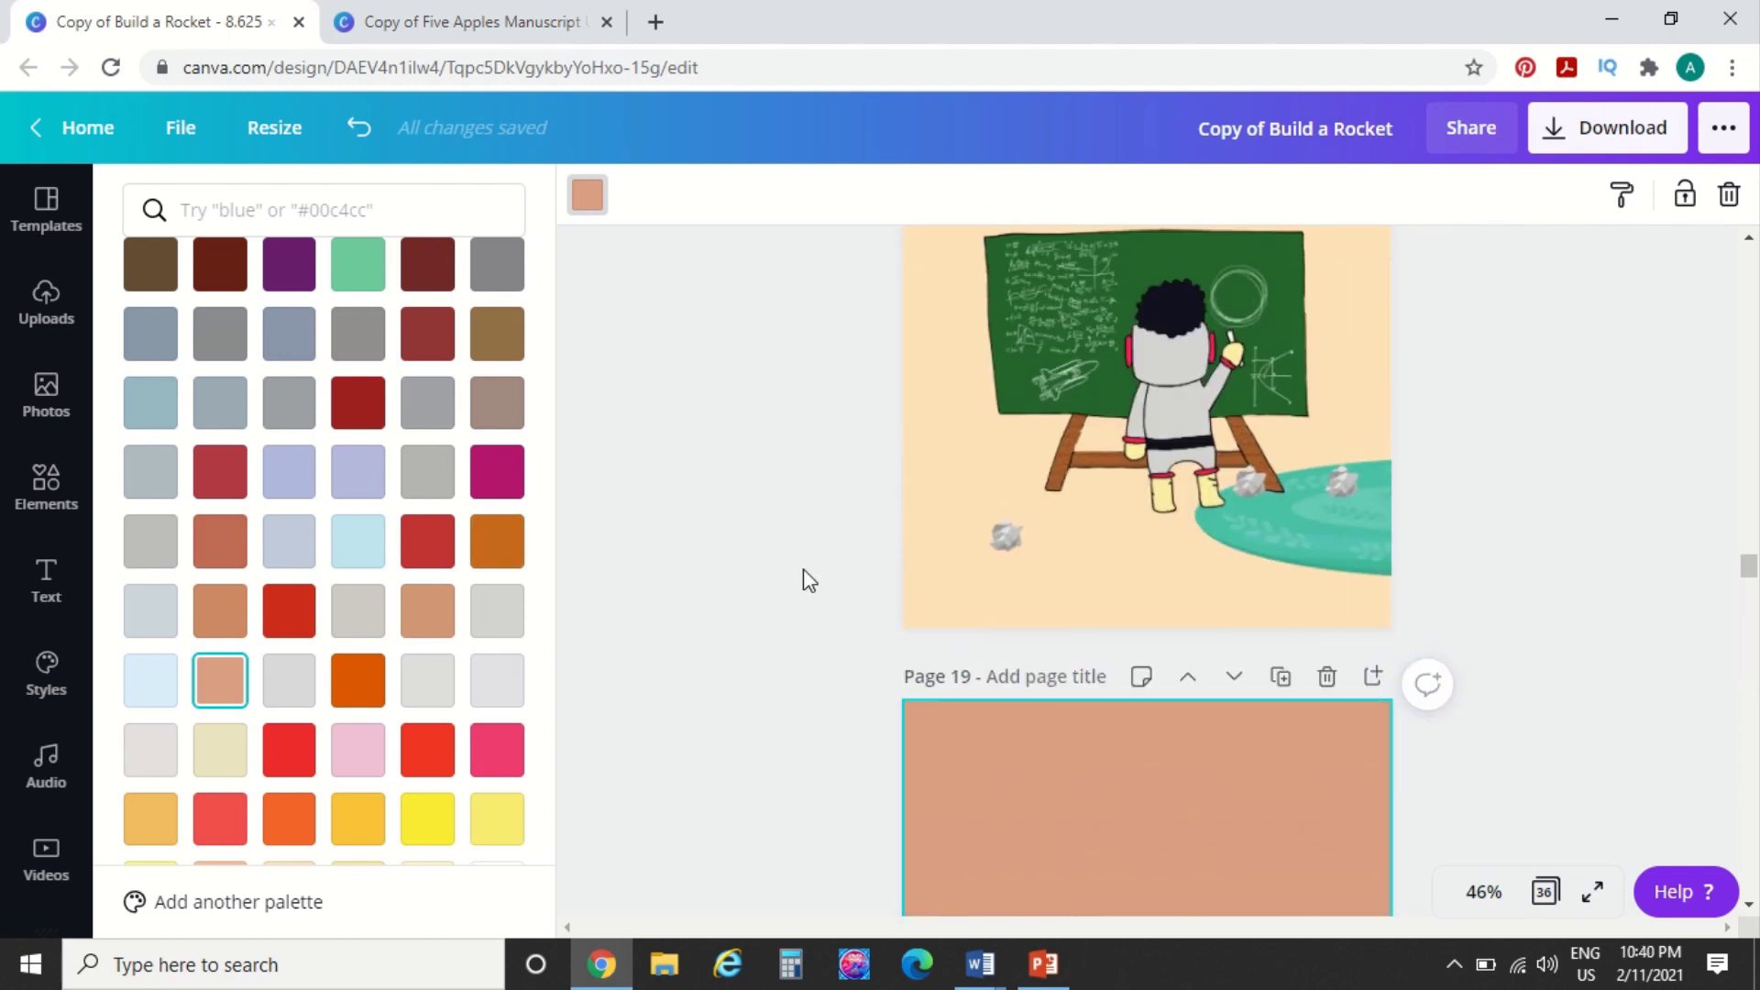
{"action": "left_click", "coordinate": [41, 316]}
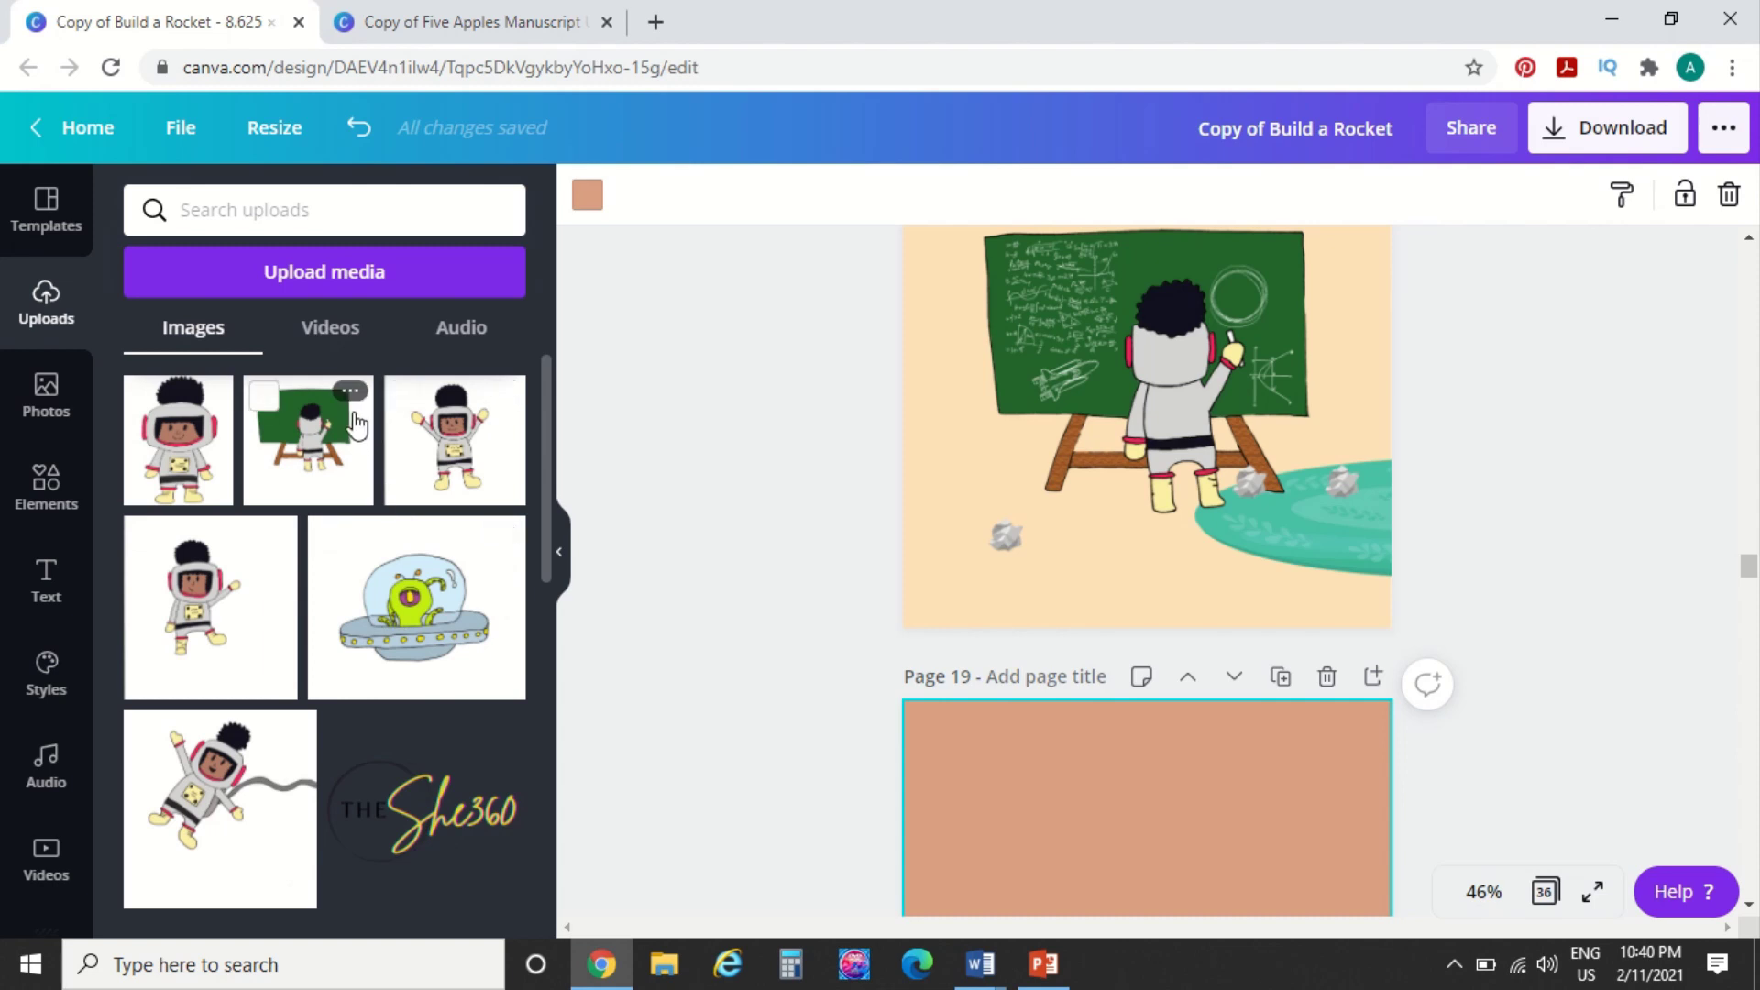
{"action": "left_click", "coordinate": [313, 439]}
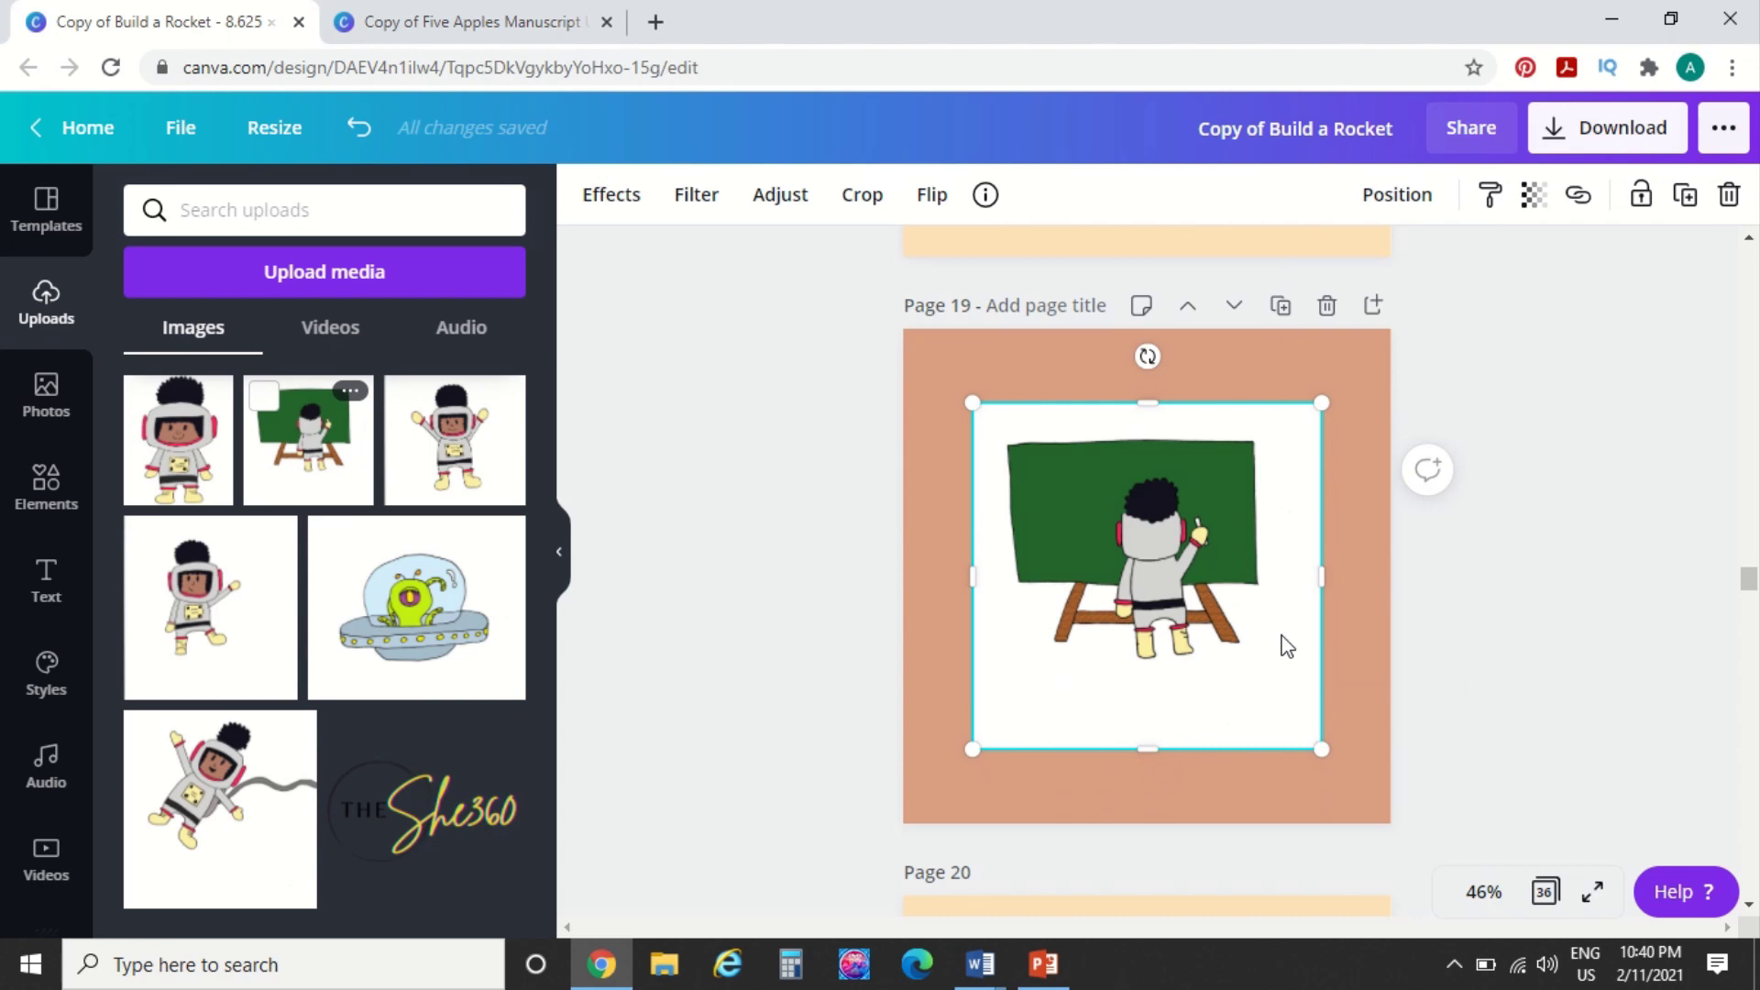
Remove the white background from the chalkboard illustration with Background Remover and inspect the suit for erased areas
{"action": "left_click", "coordinate": [611, 194]}
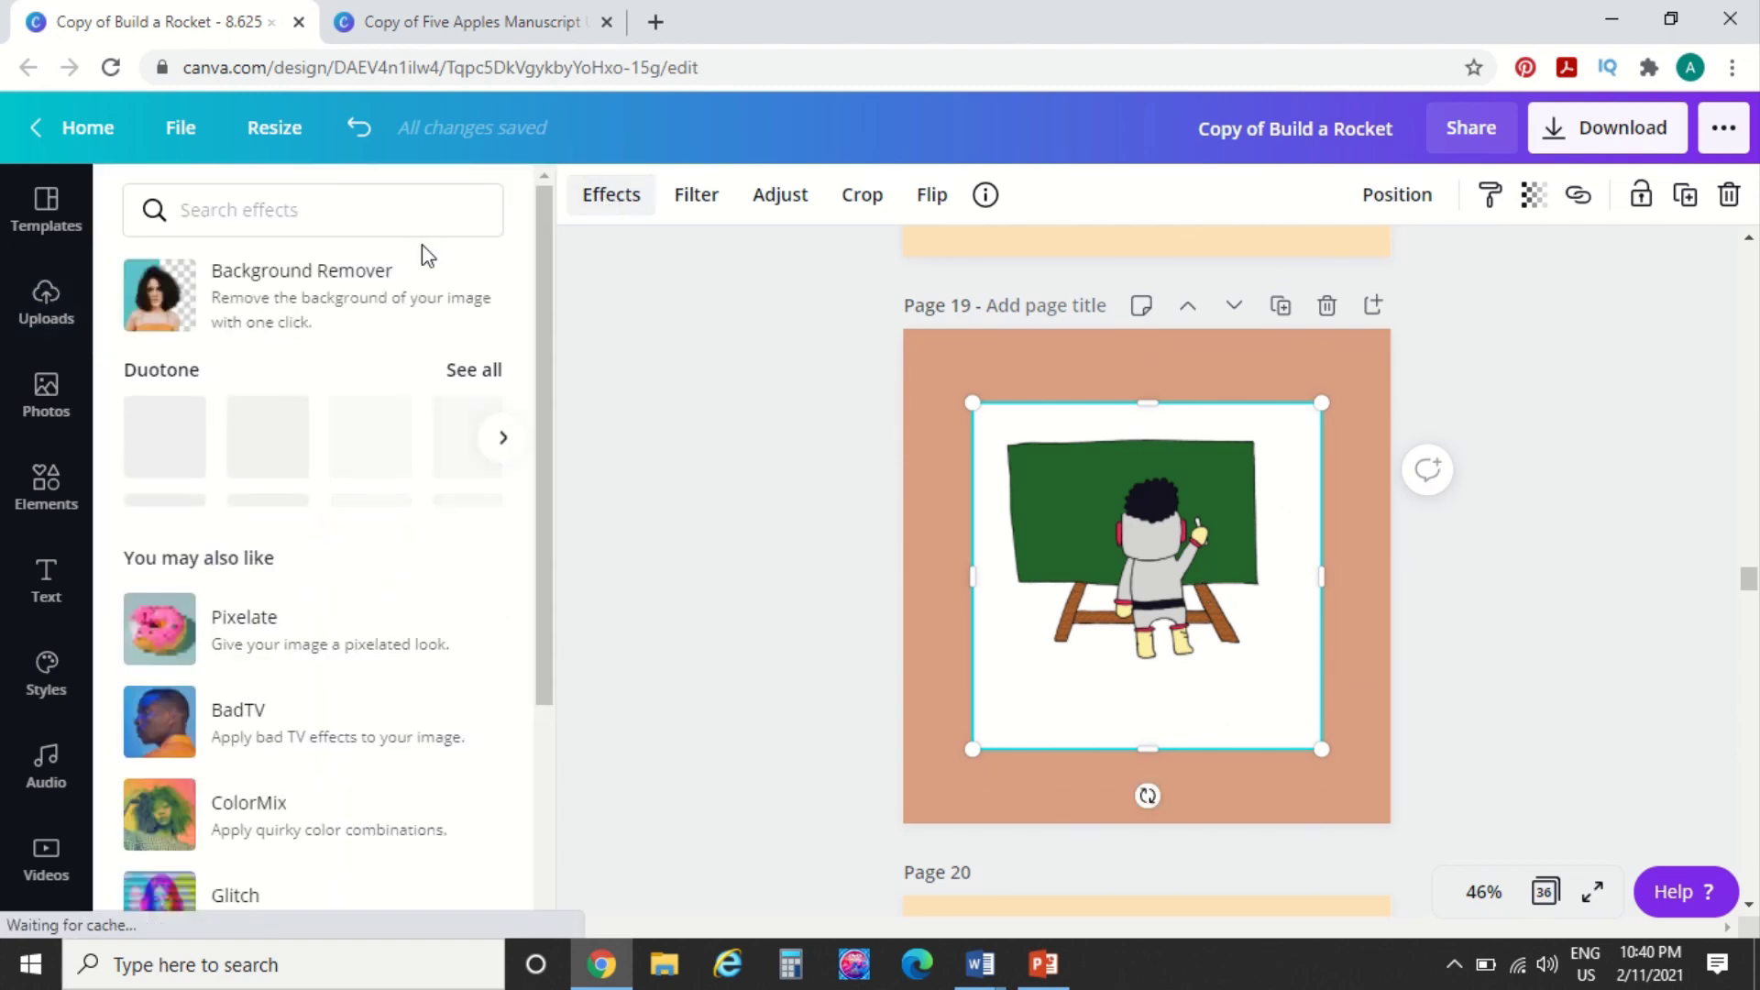
{"action": "left_click", "coordinate": [321, 292]}
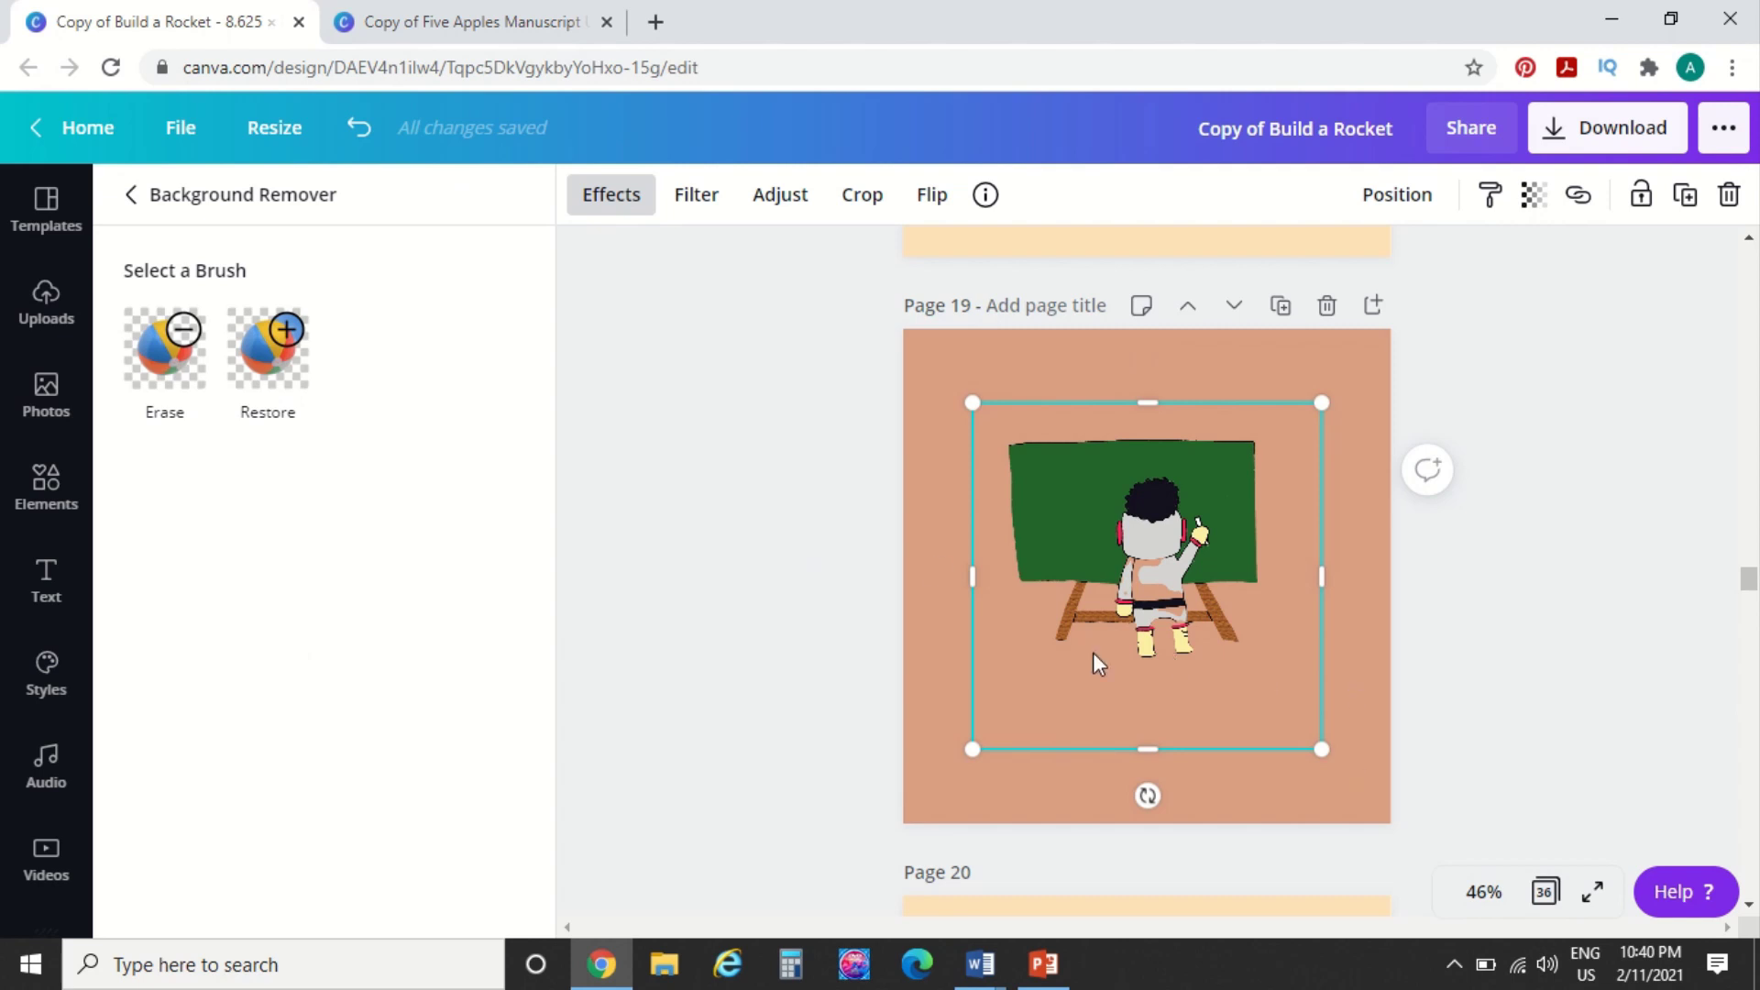
{"action": "scroll", "coordinate": [1096, 643], "scroll_direction": "up", "scroll_amount": 5}
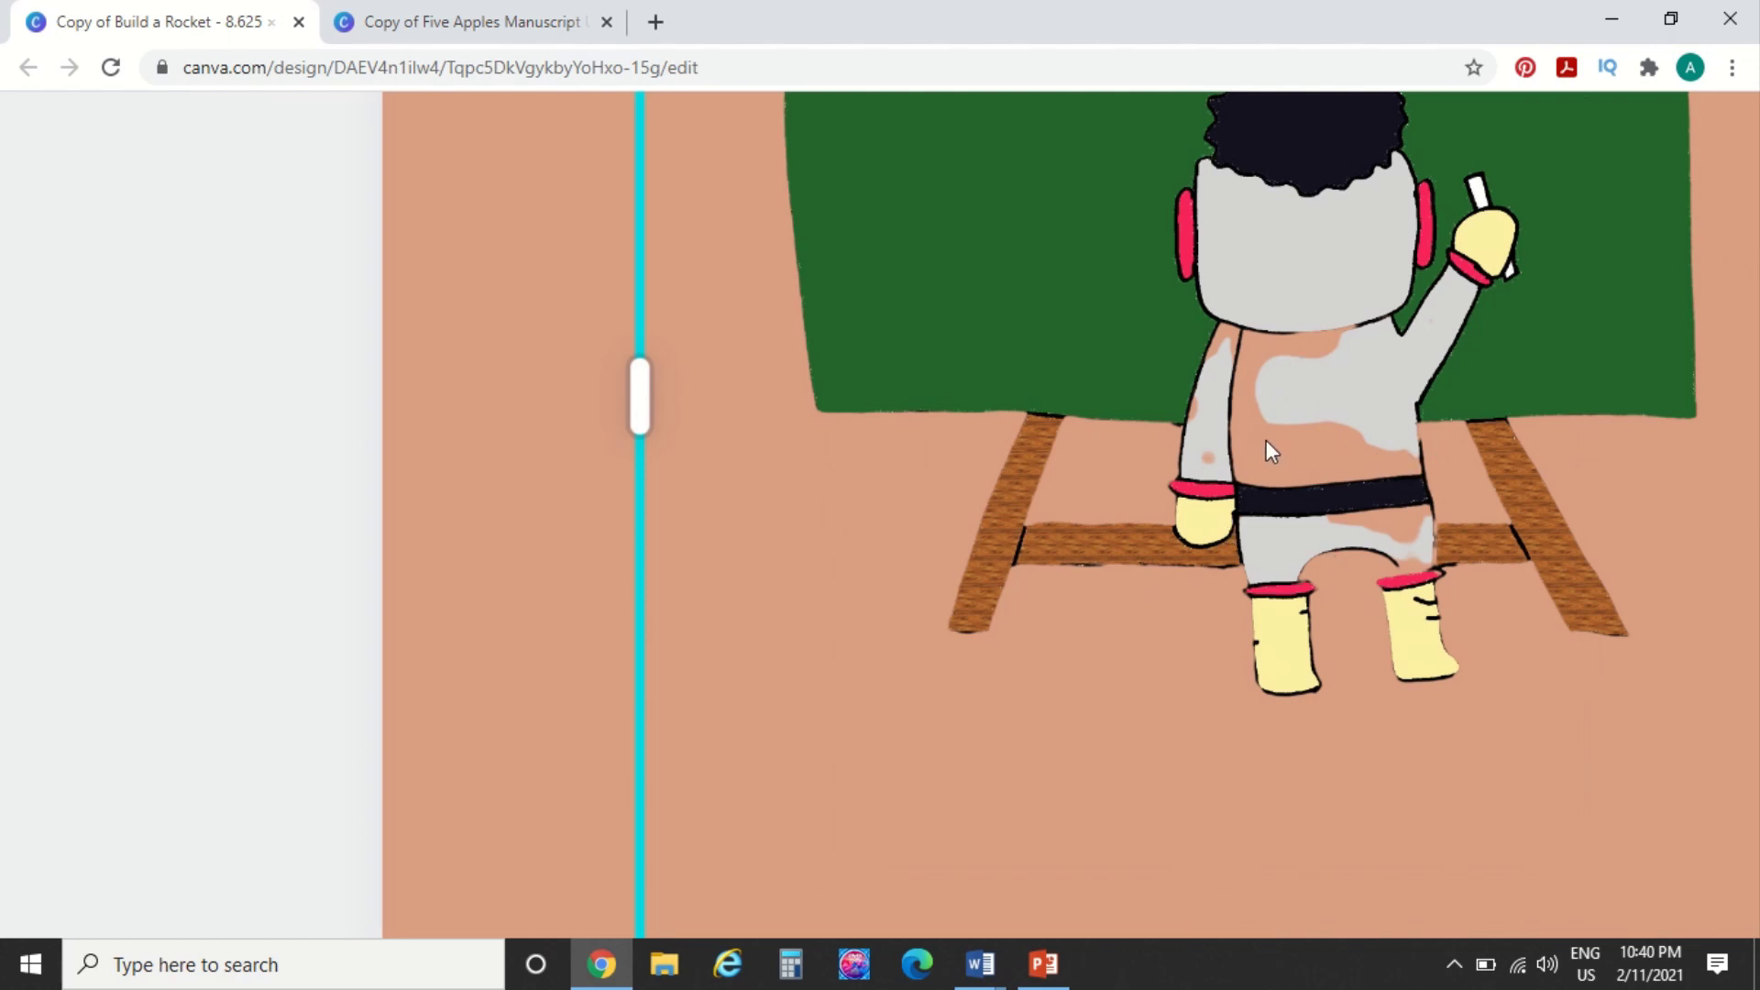
{"action": "scroll", "coordinate": [1267, 441], "scroll_direction": "down", "scroll_amount": 5}
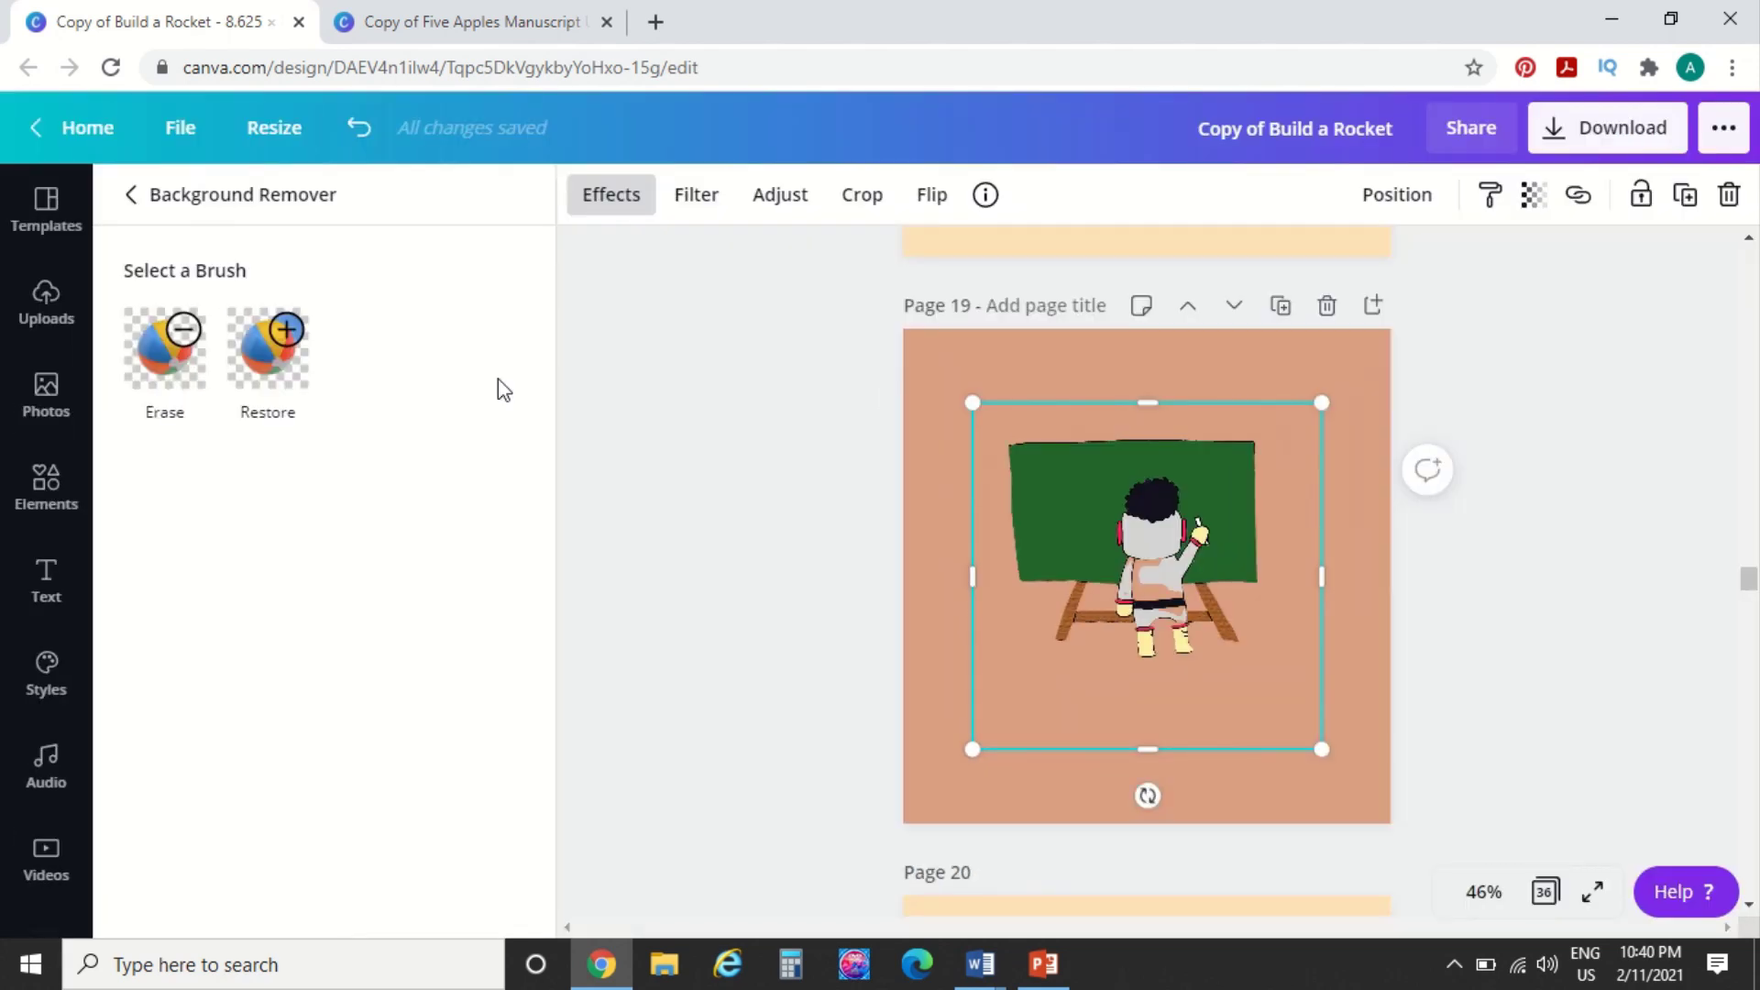
Paint the missing parts of the child's space suit back in with the Restore brush and apply the correction
{"action": "left_click", "coordinate": [288, 342]}
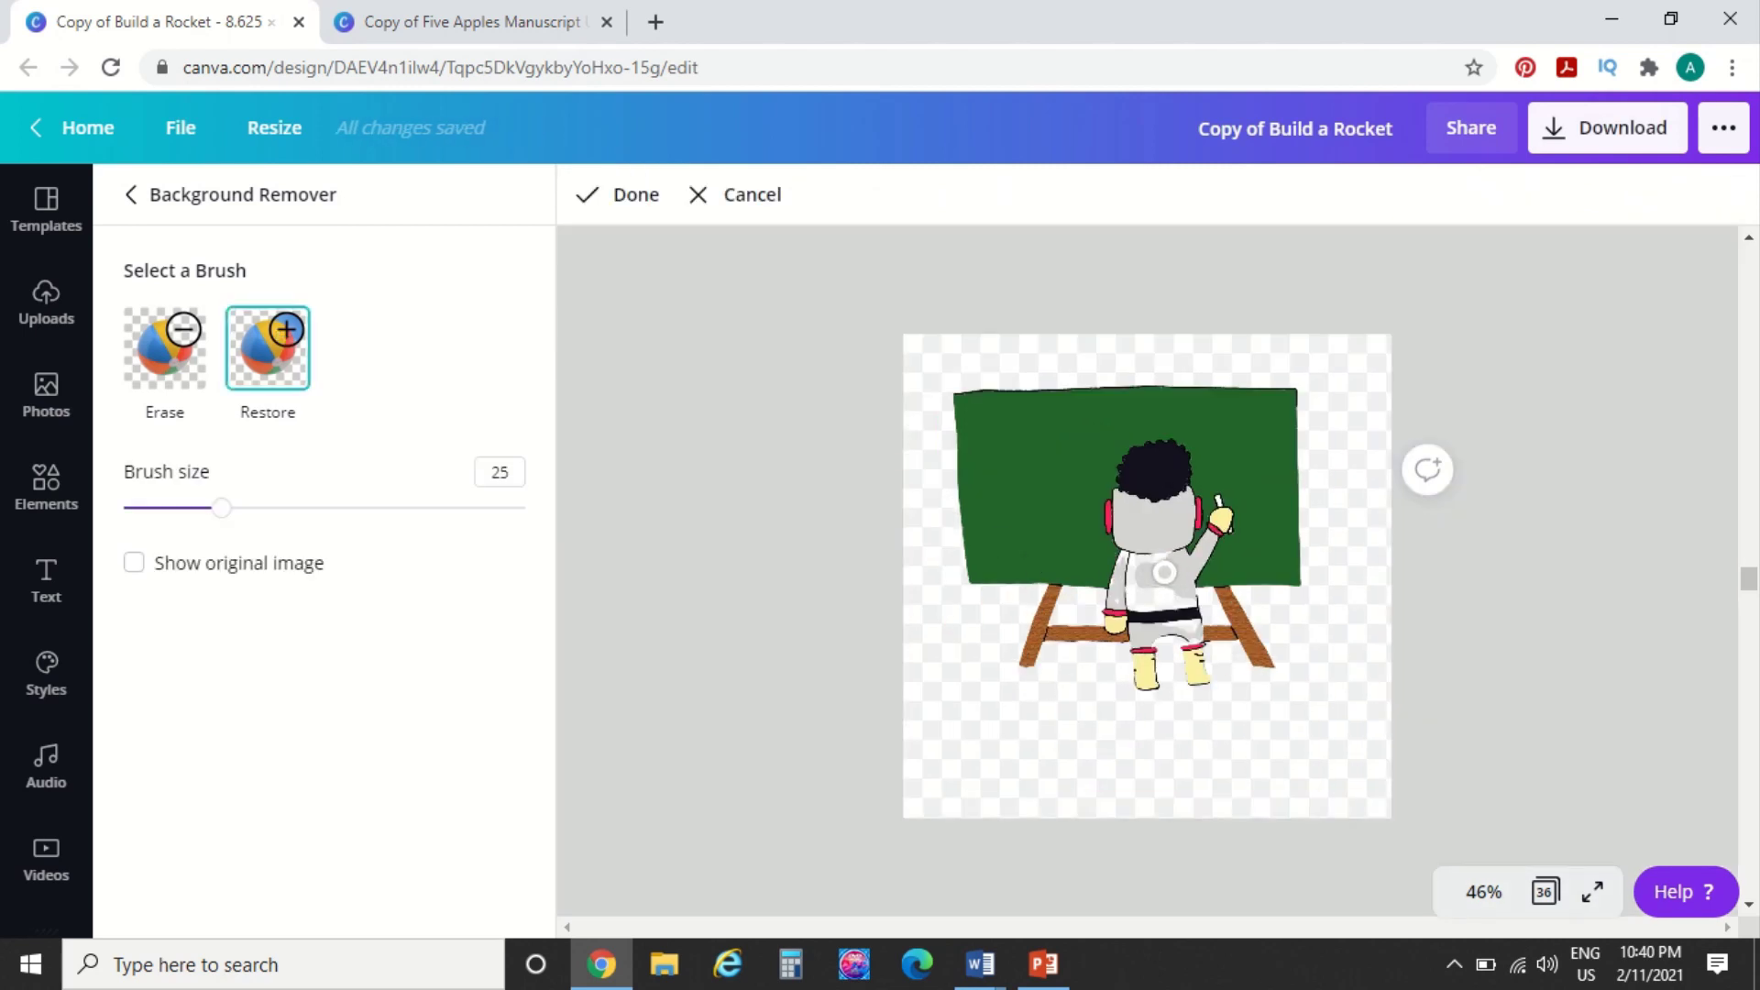
{"action": "scroll", "coordinate": [1164, 573], "scroll_direction": "up", "scroll_amount": 5}
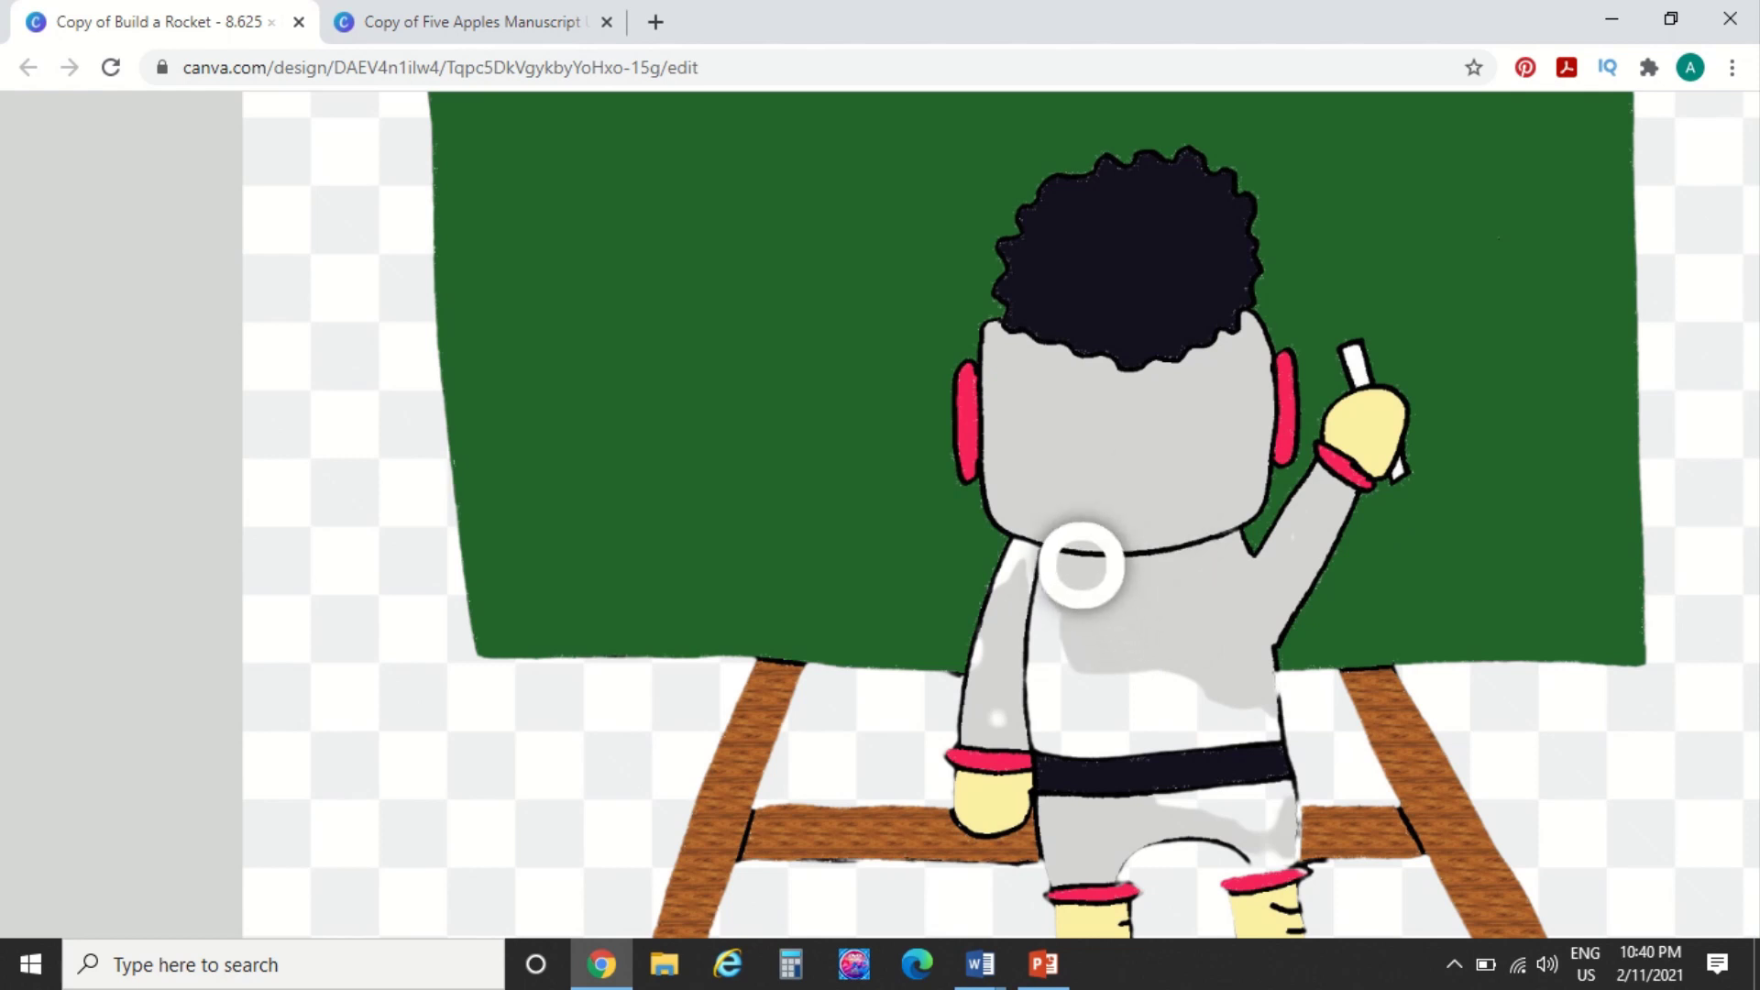
{"action": "mouse_move", "coordinate": [1082, 566]}
{"action": "left_mouse_down"}
{"action": "mouse_move", "coordinate": [1054, 556]}
{"action": "mouse_move", "coordinate": [1013, 668]}
{"action": "mouse_move", "coordinate": [1024, 696]}
{"action": "mouse_move", "coordinate": [1155, 683]}
{"action": "mouse_move", "coordinate": [1177, 734]}
{"action": "mouse_move", "coordinate": [1227, 723]}
{"action": "mouse_move", "coordinate": [1232, 679]}
{"action": "mouse_move", "coordinate": [1246, 807]}
{"action": "mouse_move", "coordinate": [1246, 778]}
{"action": "mouse_move", "coordinate": [1100, 764]}
{"action": "mouse_move", "coordinate": [1082, 724]}
{"action": "left_mouse_up"}
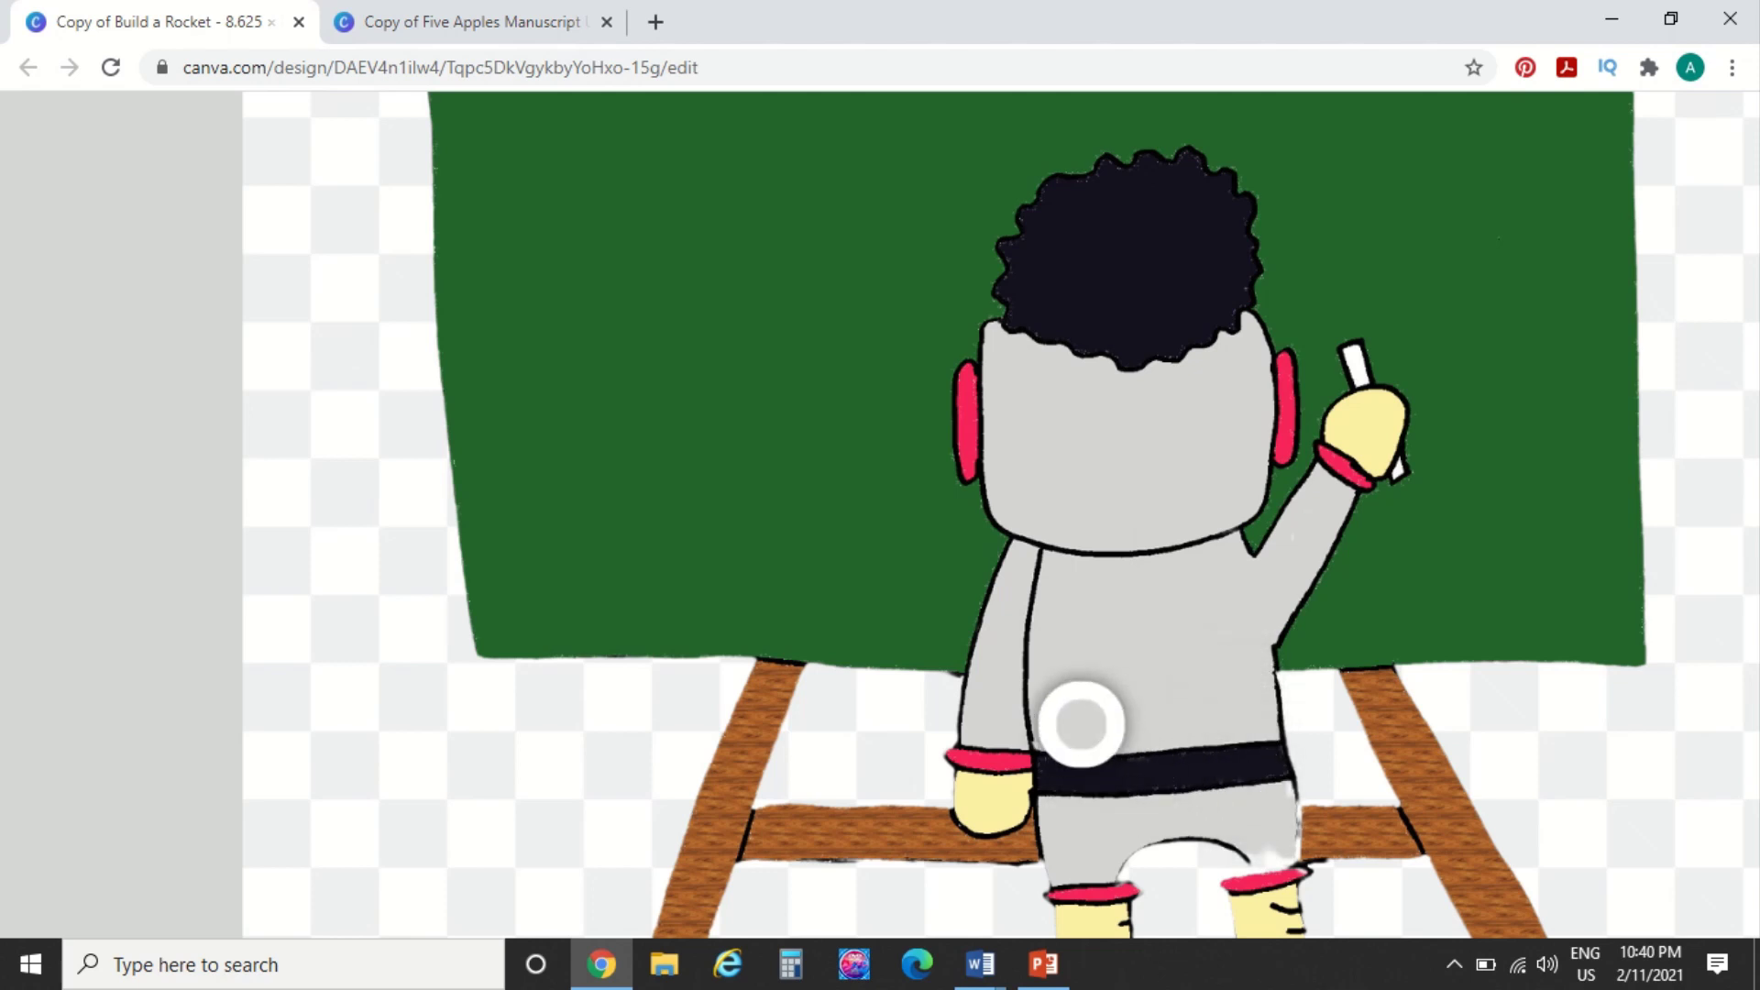
{"action": "scroll", "coordinate": [1082, 725], "scroll_direction": "down", "scroll_amount": 3}
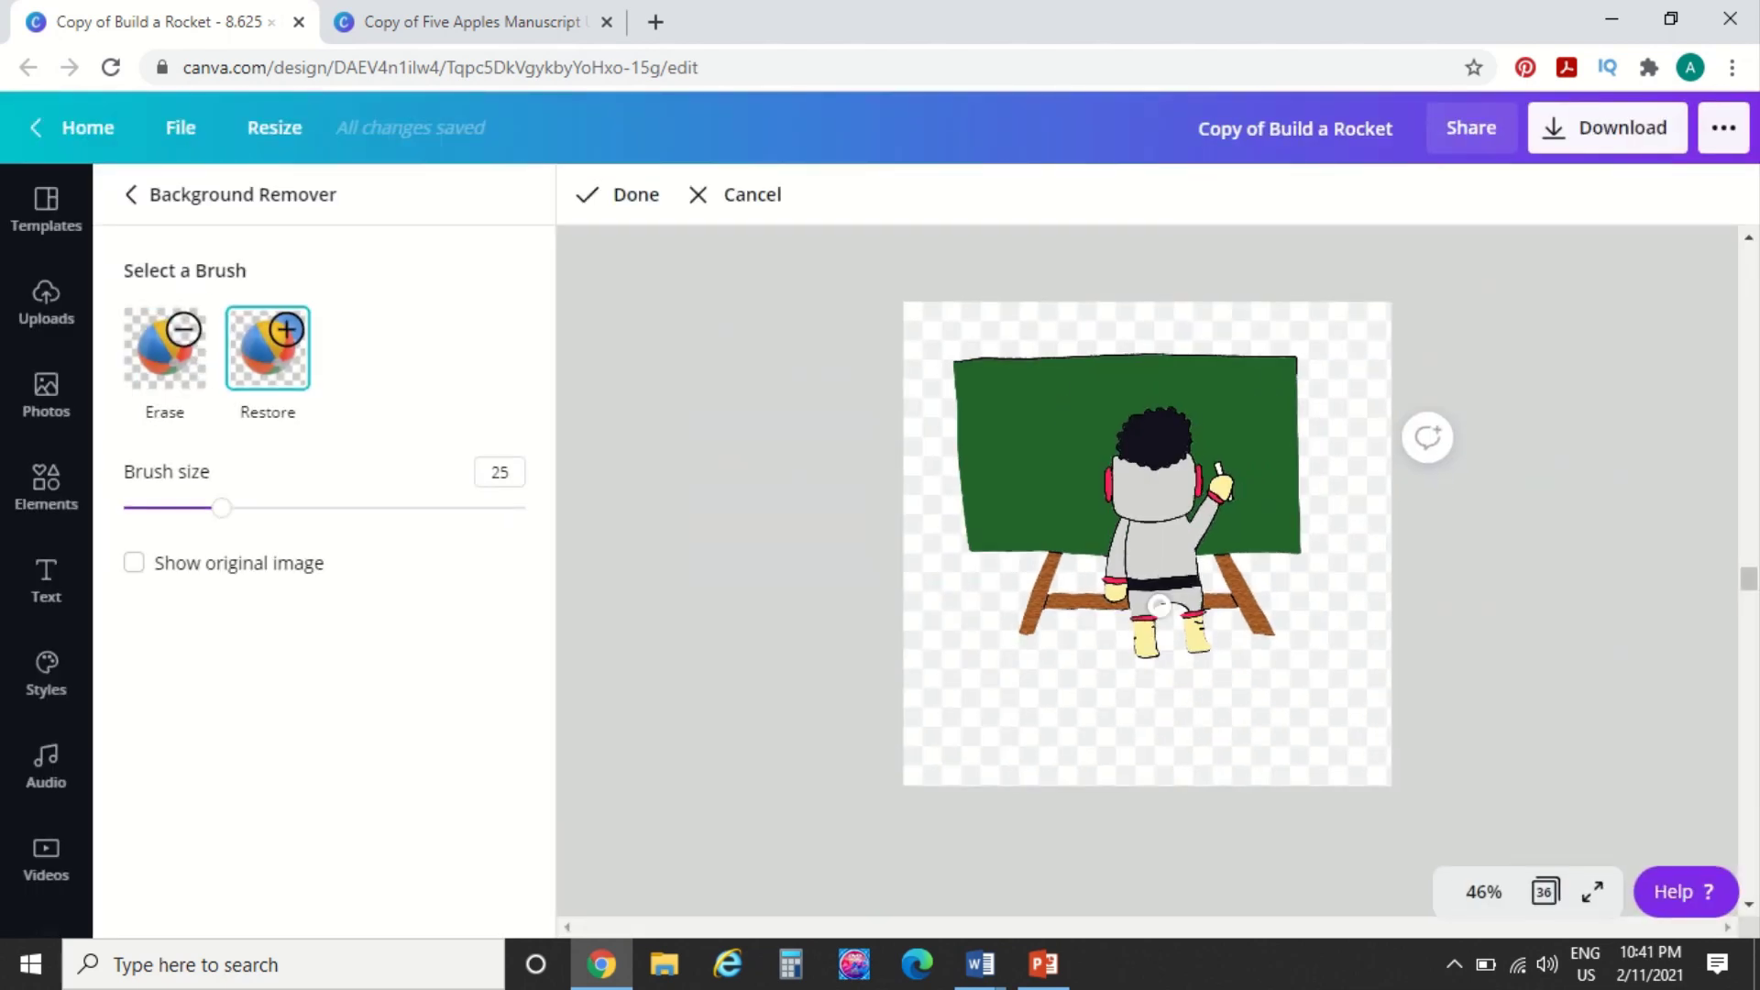
{"action": "left_click", "coordinate": [626, 205]}
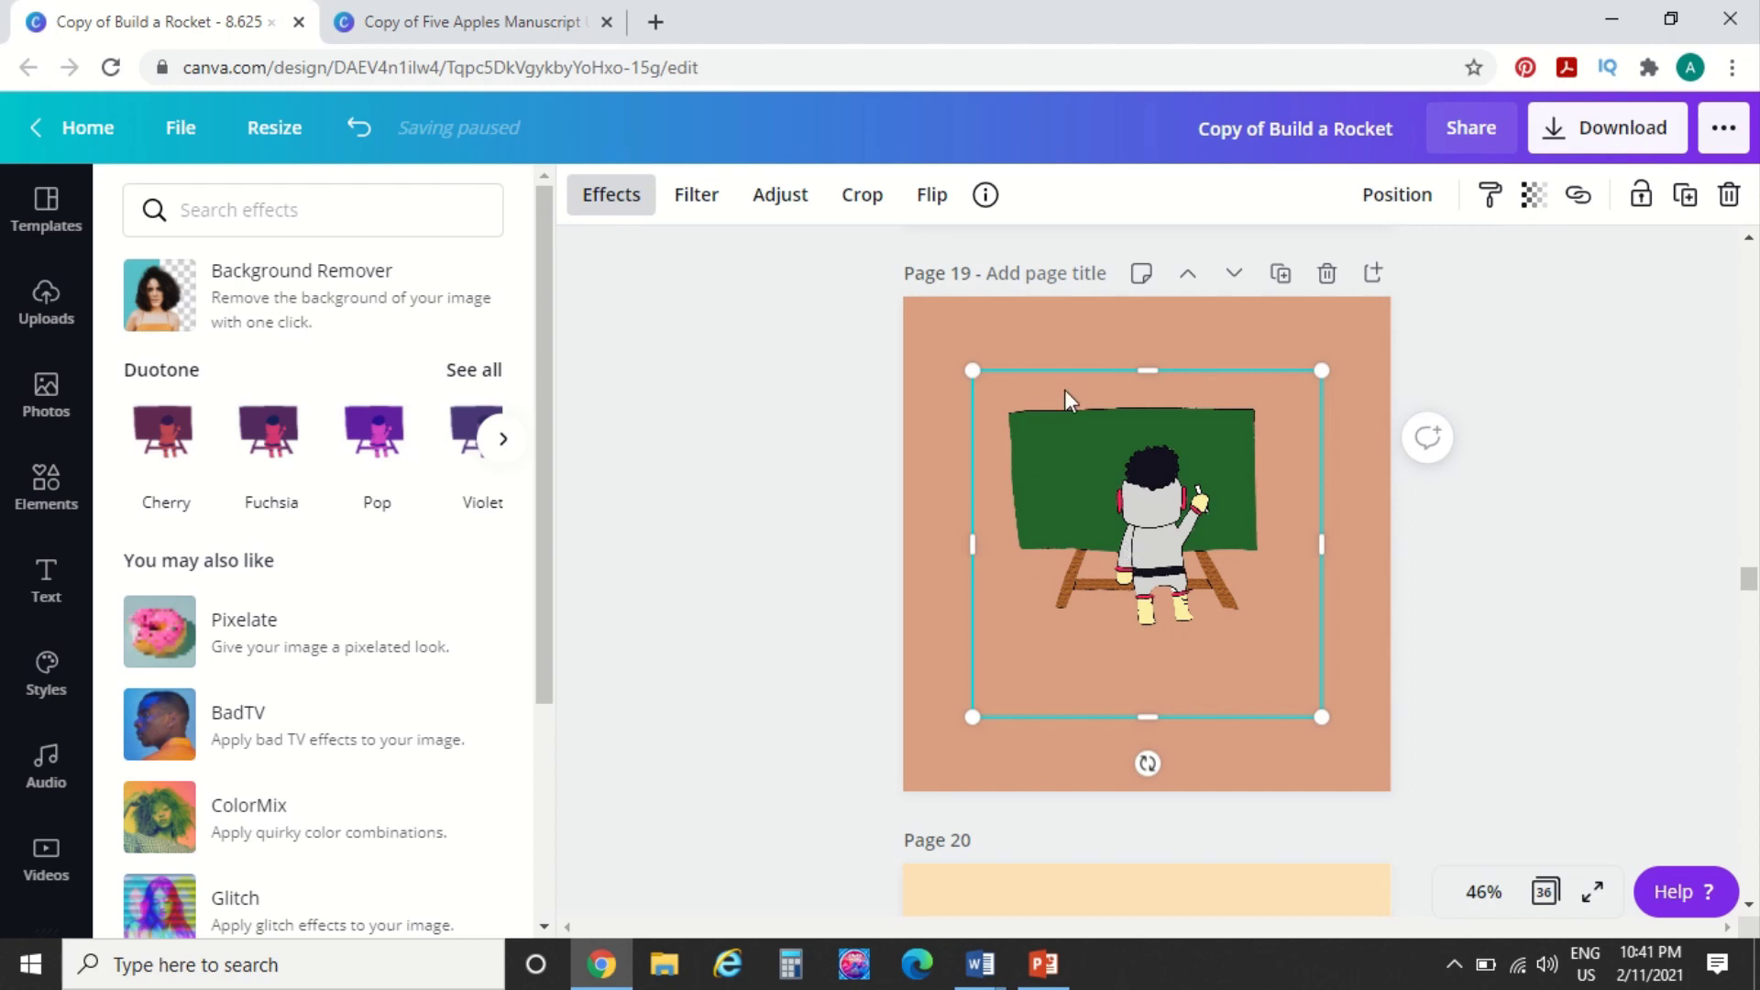
Search the elements for "equations" and add the handwritten block of white equations to page 19
{"action": "scroll", "coordinate": [836, 465], "scroll_direction": "up", "scroll_amount": 5}
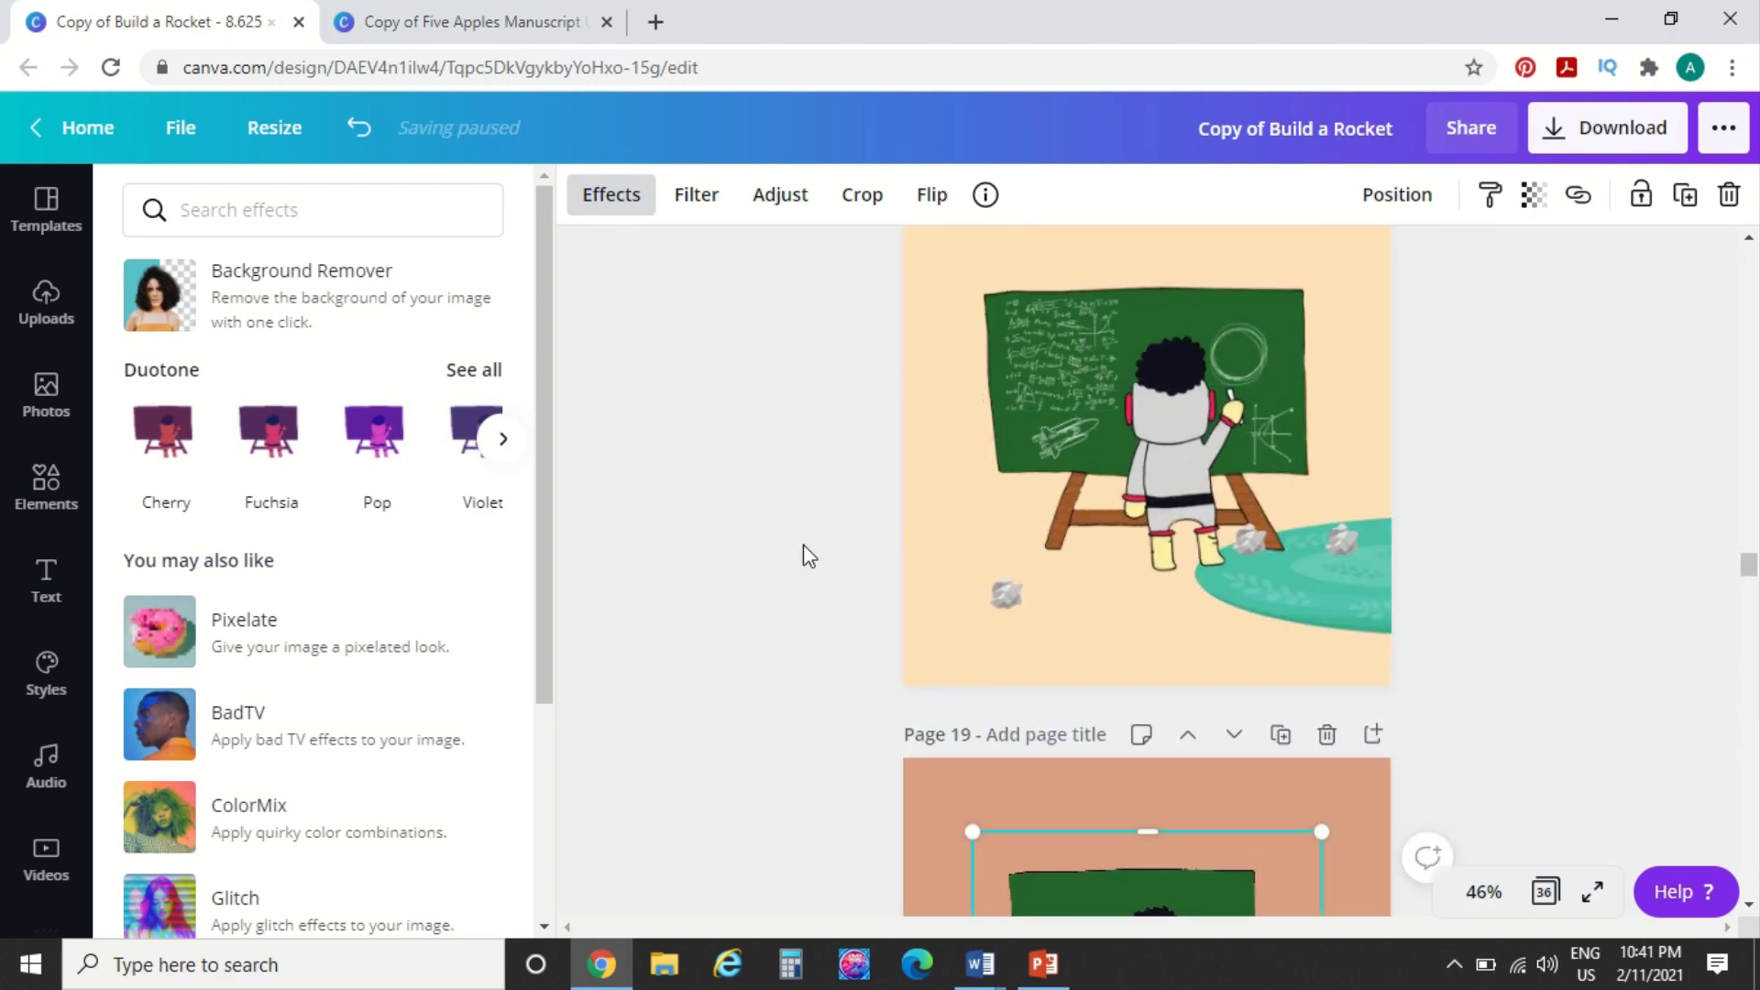
{"action": "left_click", "coordinate": [58, 499]}
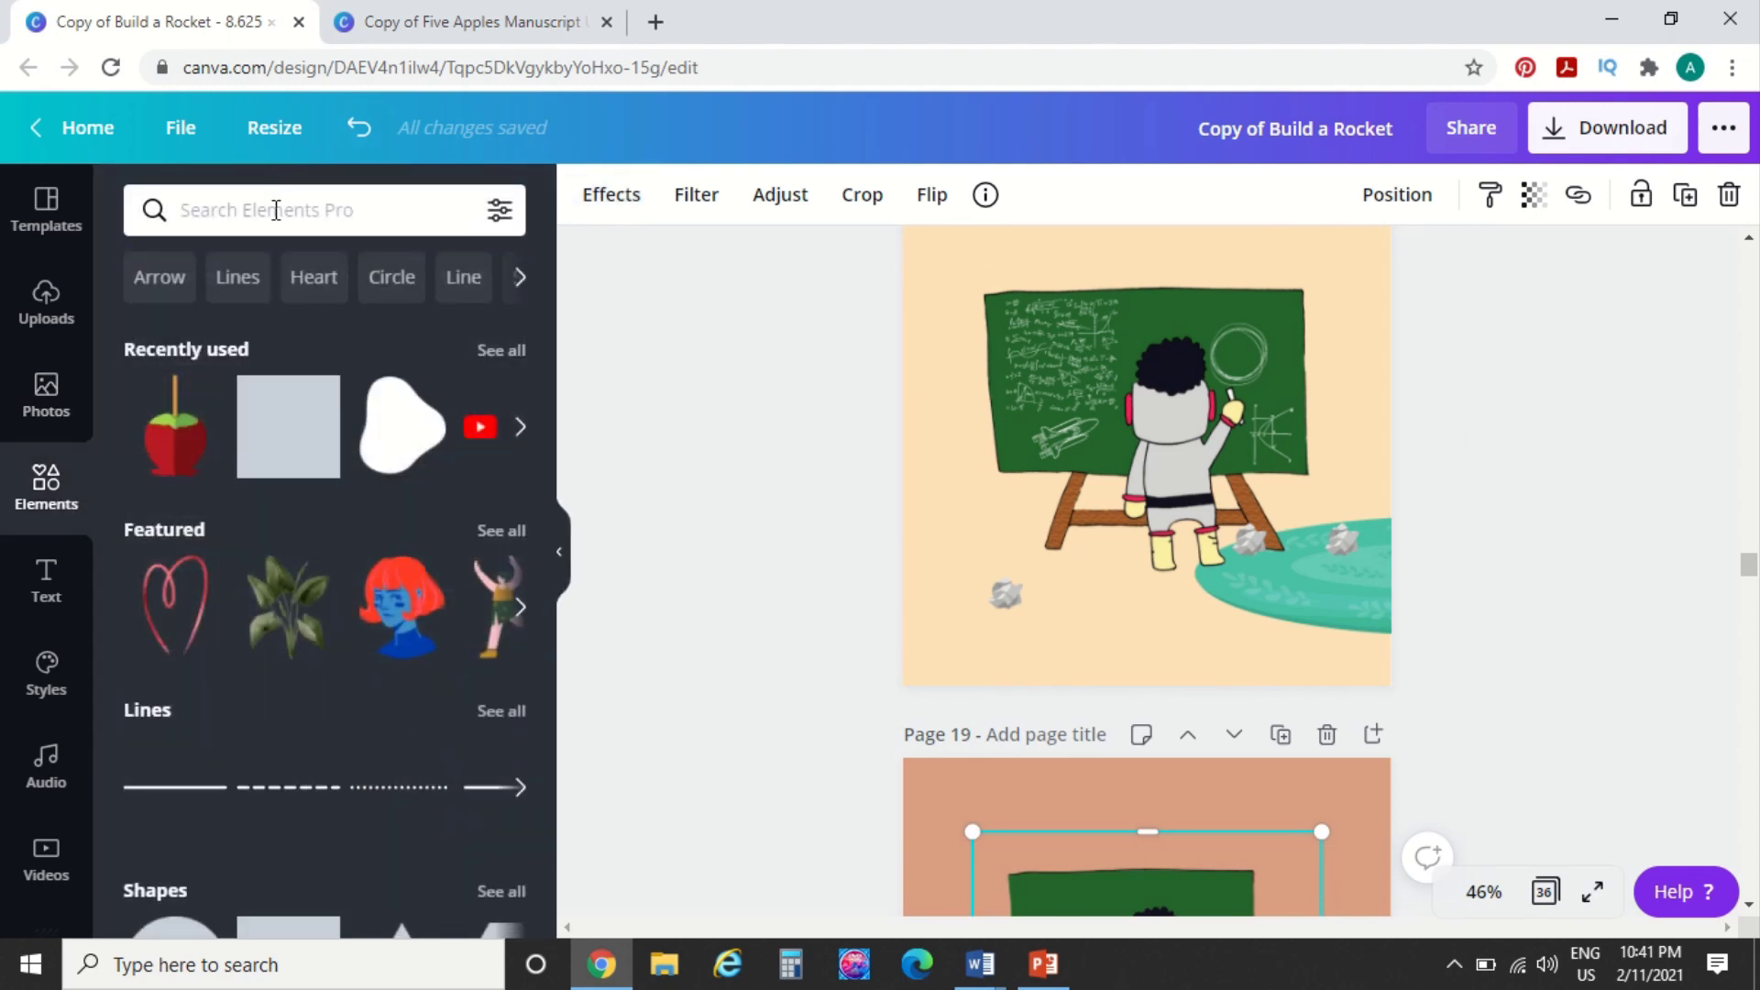
{"action": "left_click", "coordinate": [276, 210]}
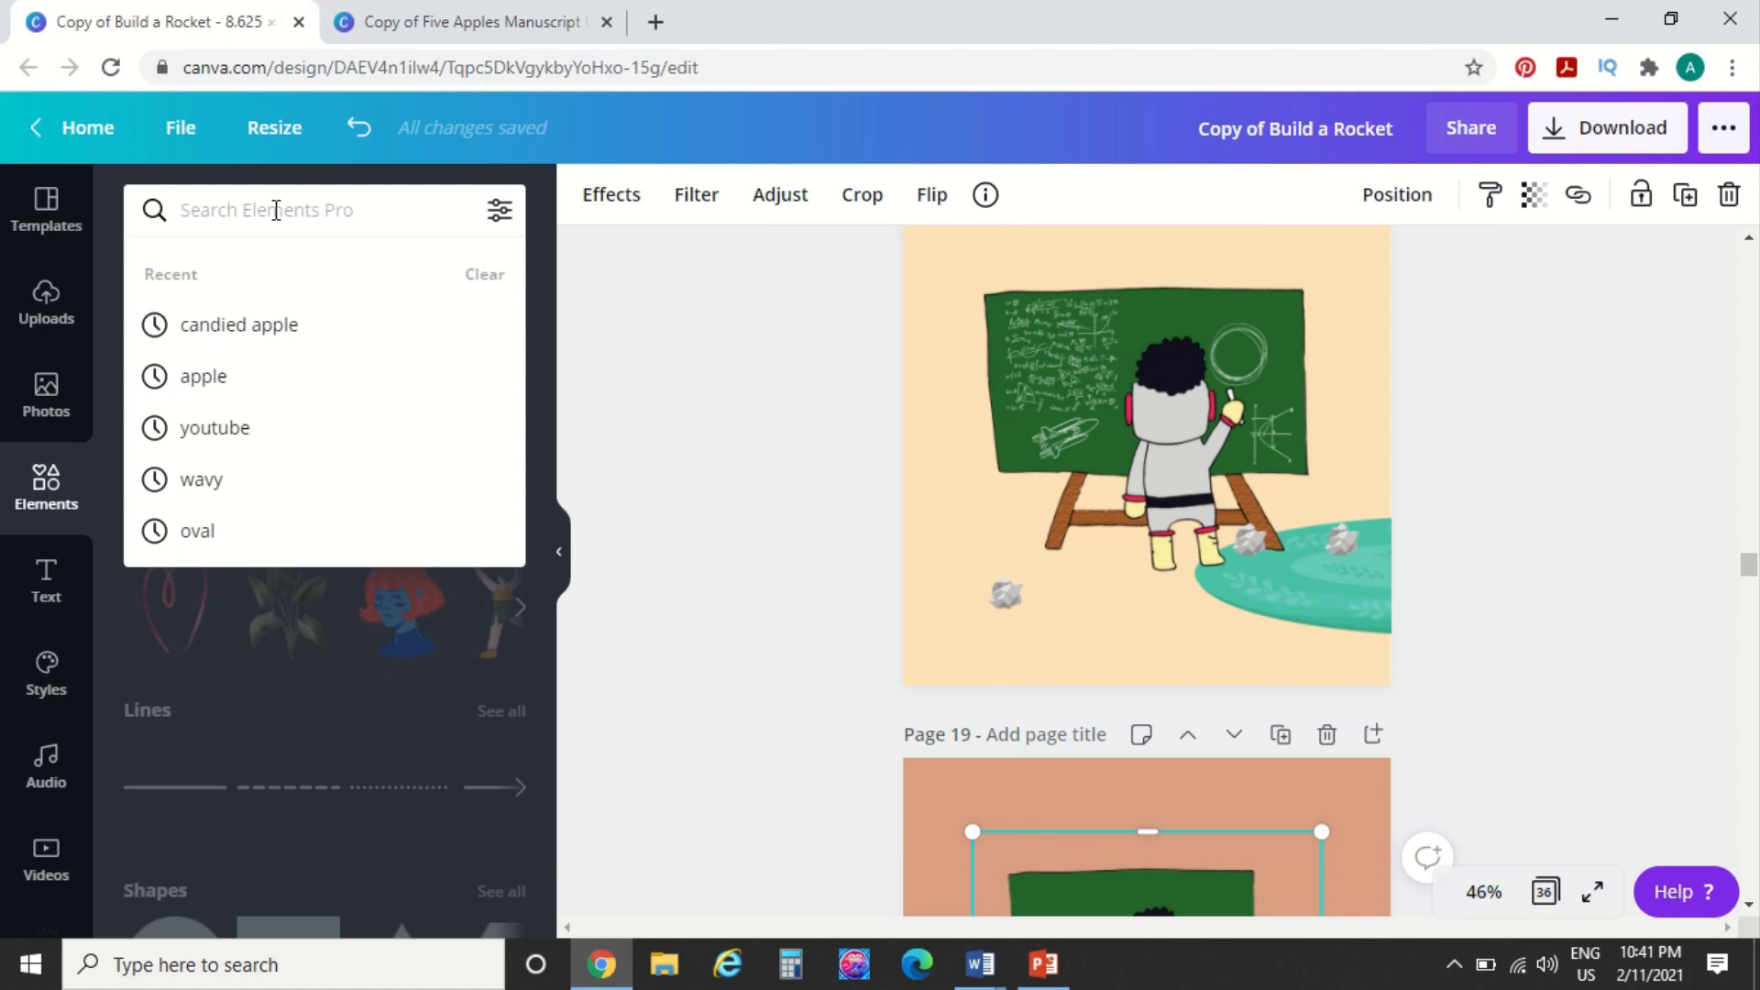
{"action": "type", "text": "equ"}
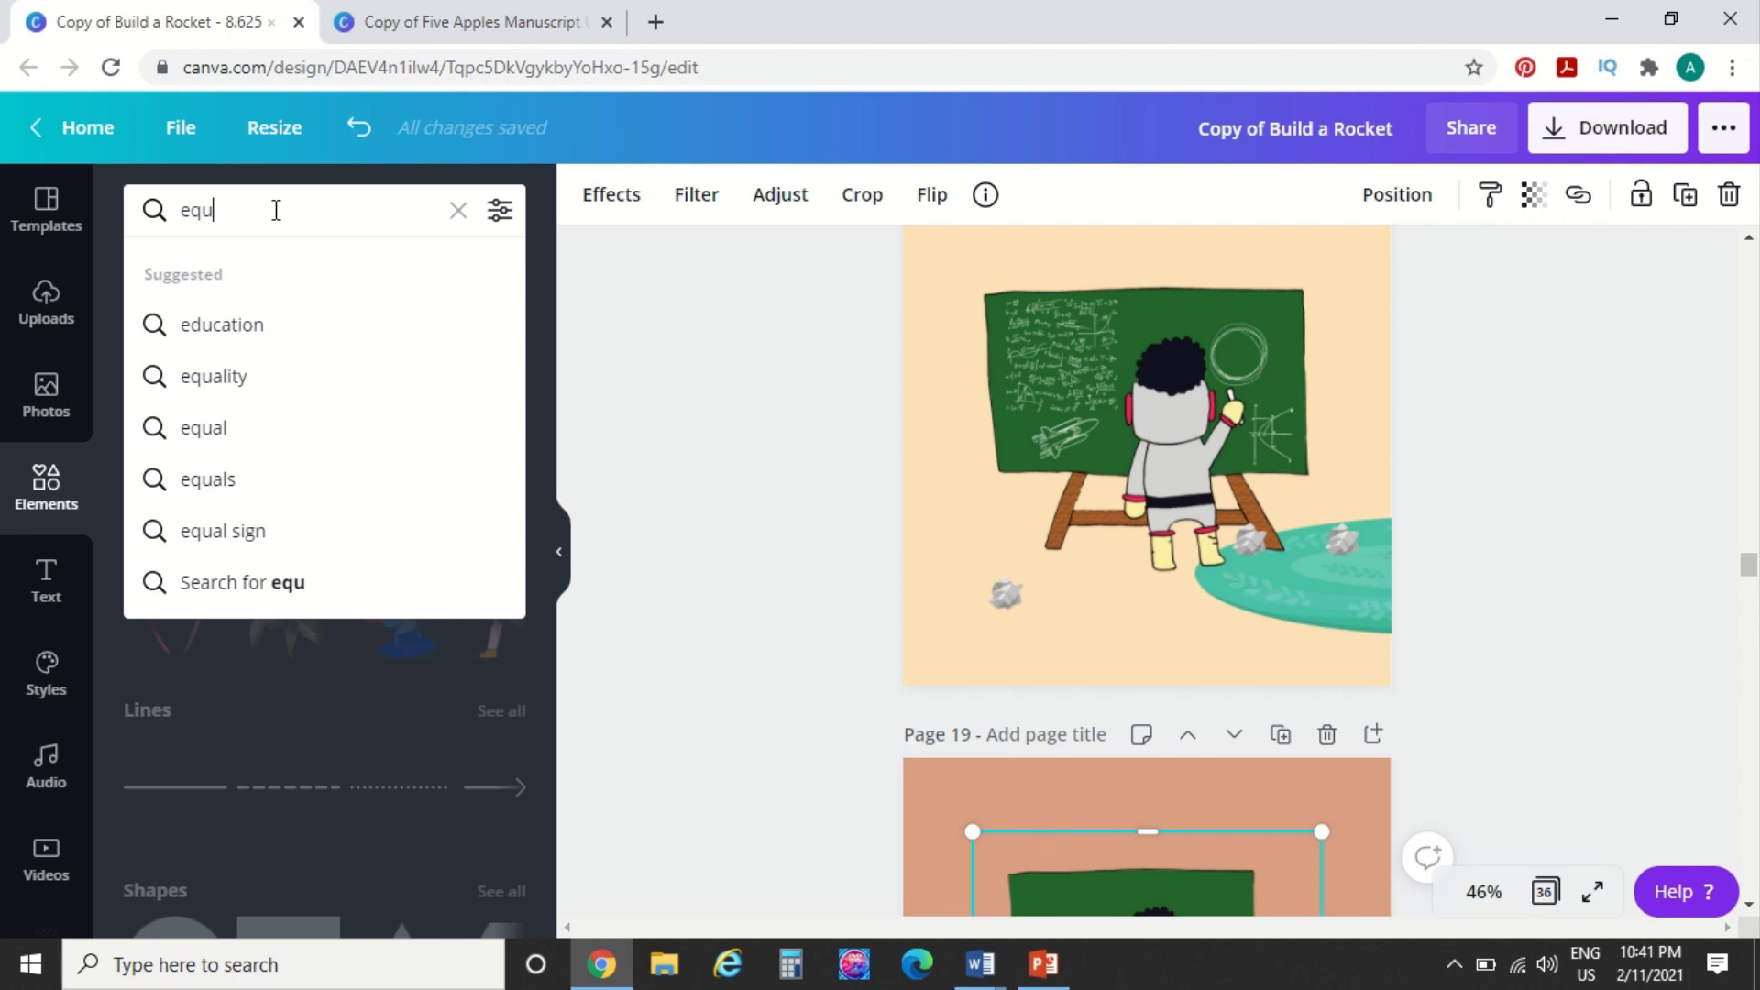
{"action": "type", "text": "ations"}
{"action": "key", "text": "Return"}
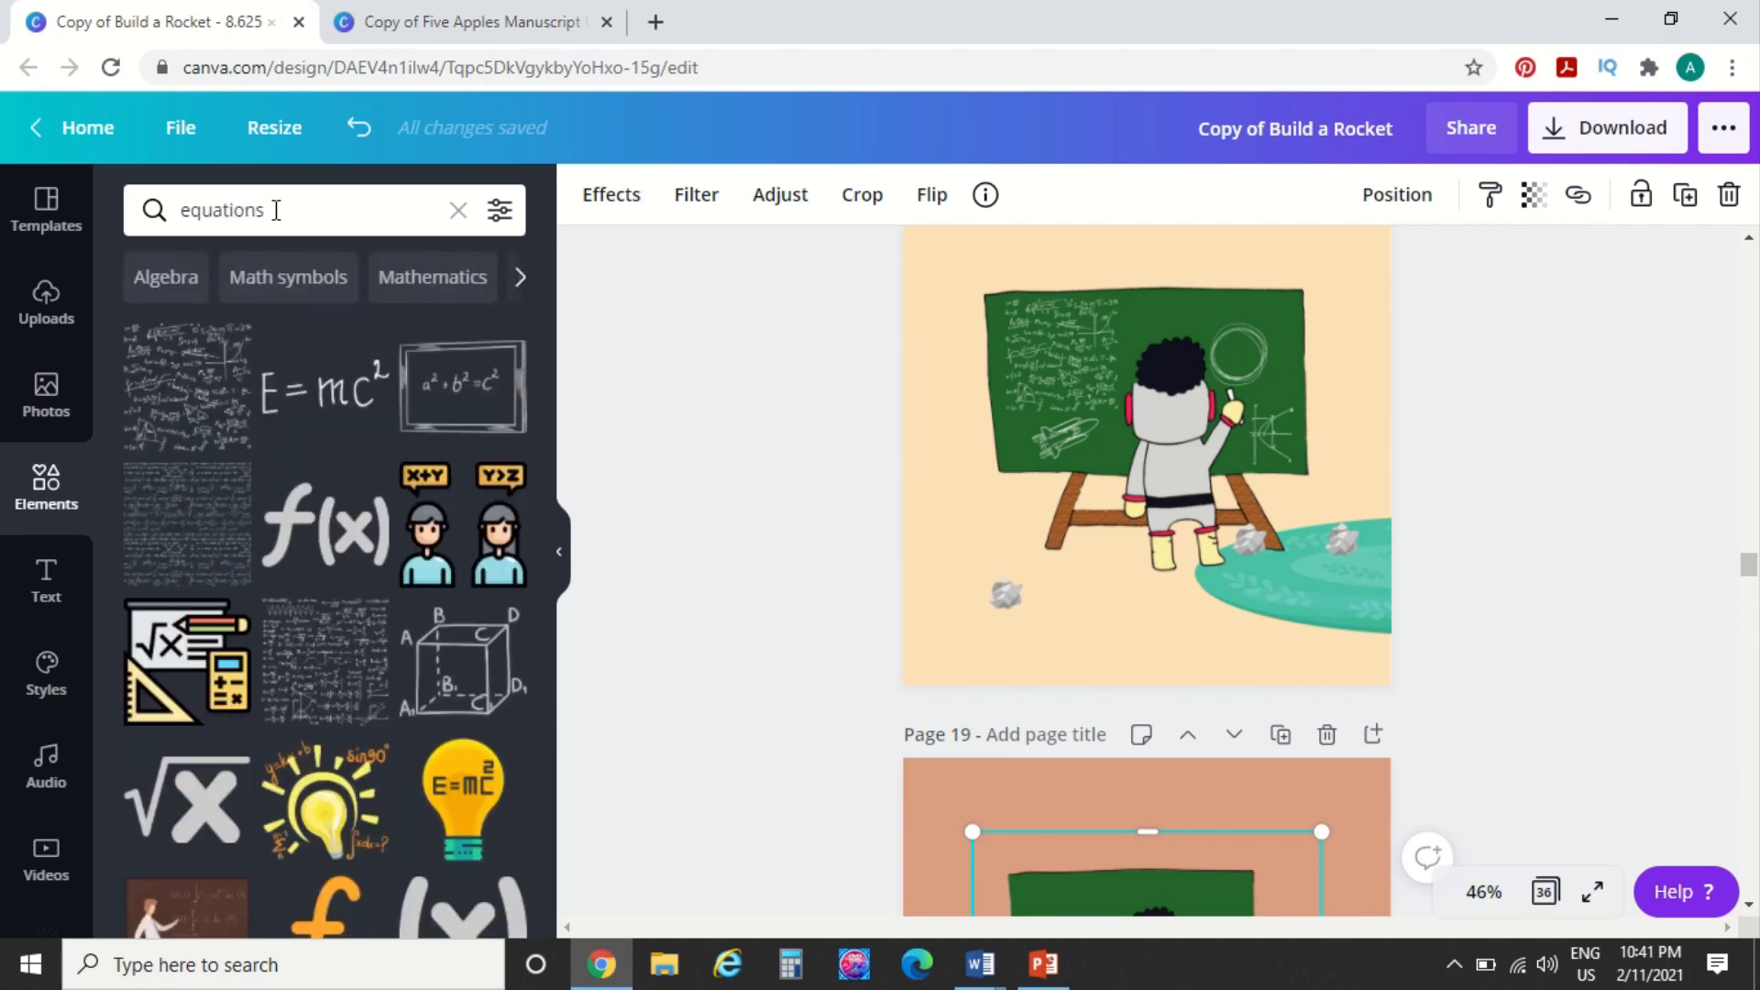
{"action": "mouse_move", "coordinate": [196, 415]}
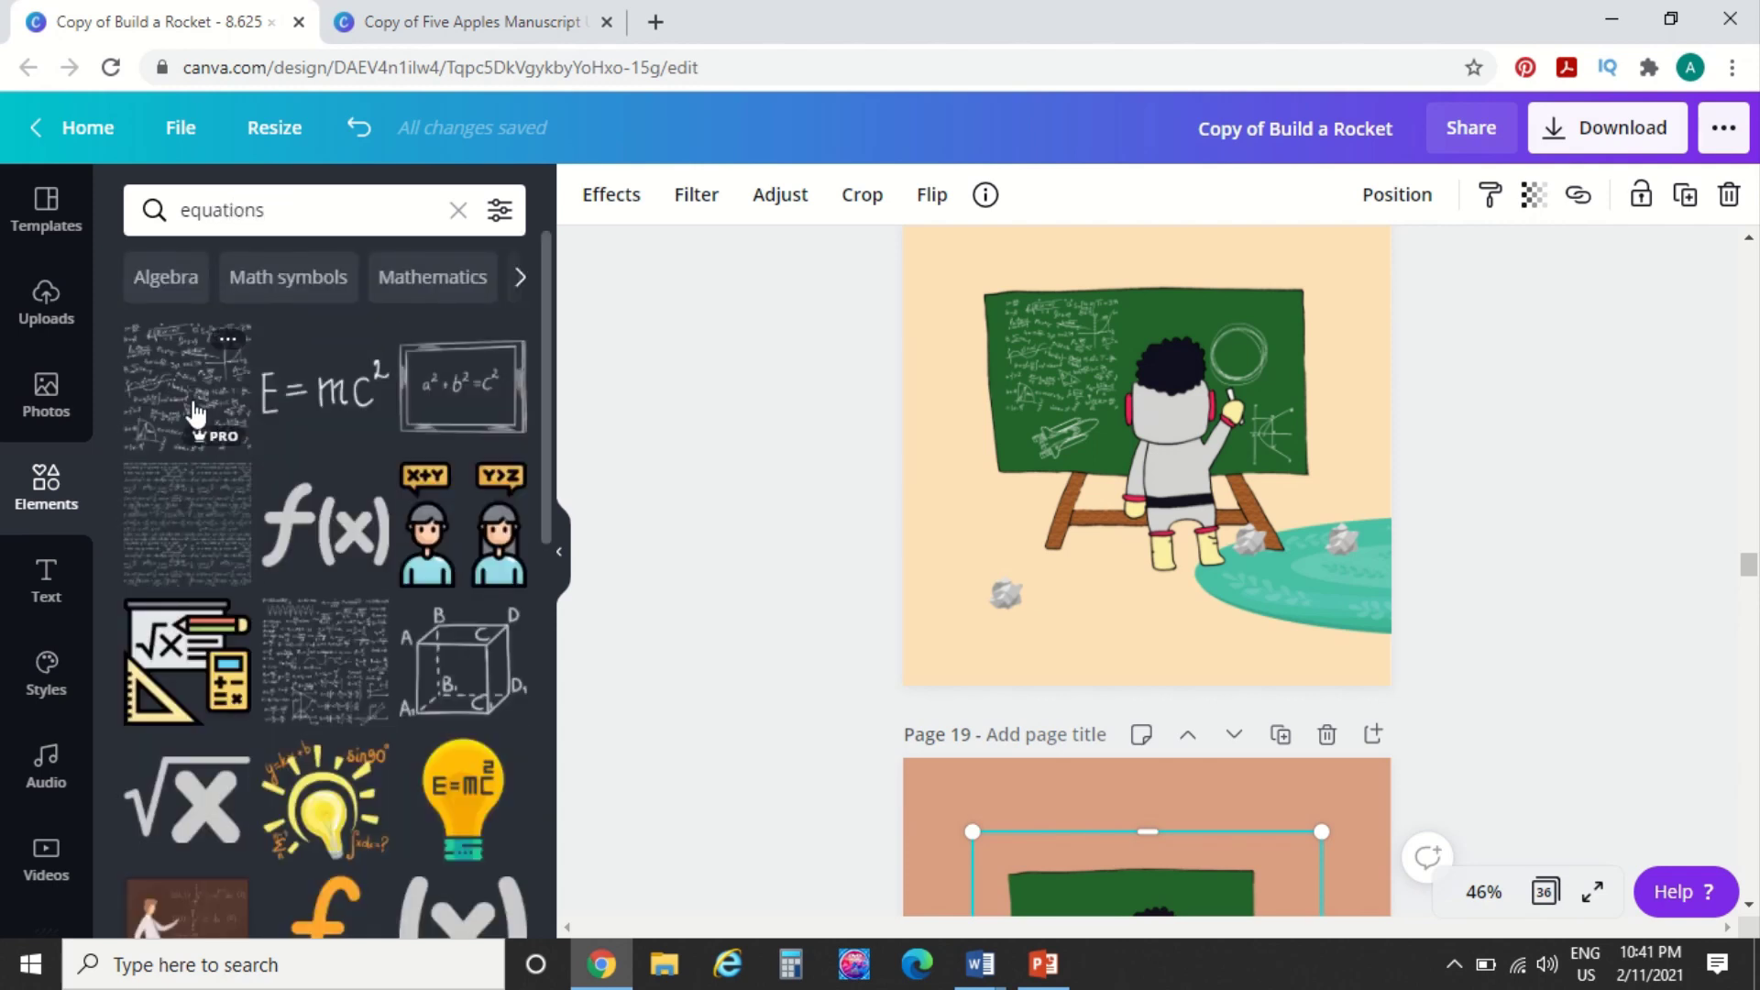
{"action": "scroll", "coordinate": [192, 408], "scroll_direction": "down", "scroll_amount": 2}
{"action": "scroll", "coordinate": [183, 396], "scroll_direction": "up", "scroll_amount": 2}
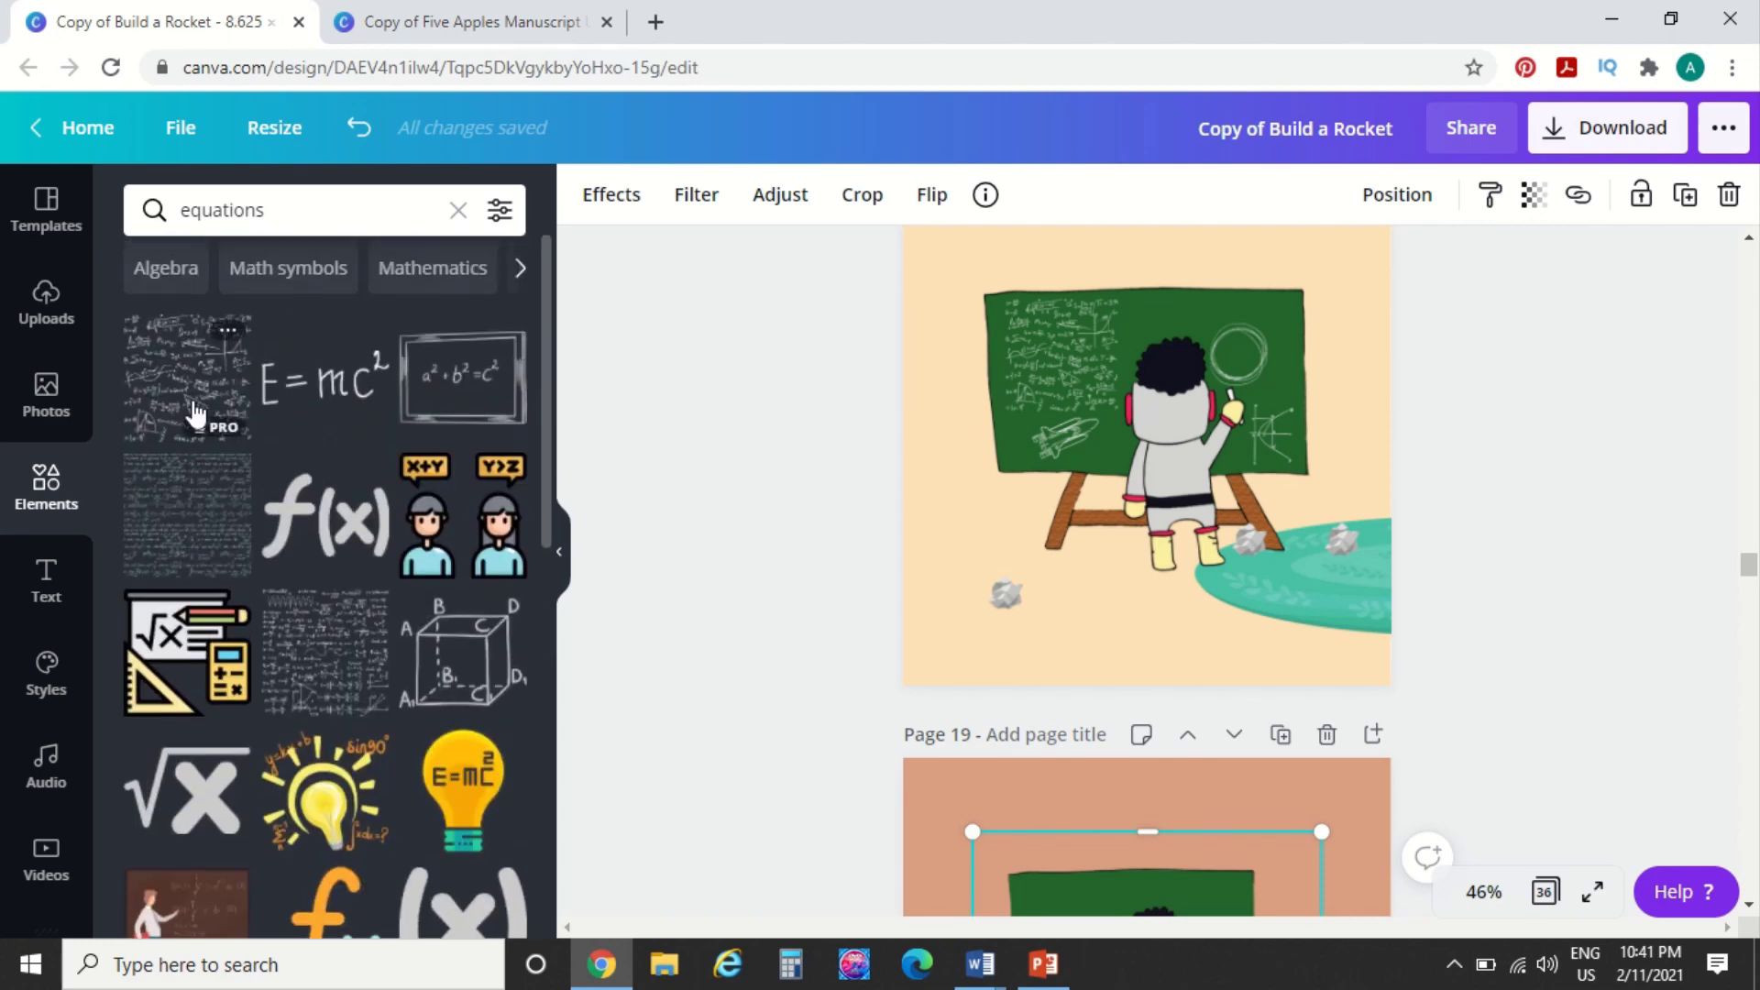
{"action": "left_click", "coordinate": [180, 391]}
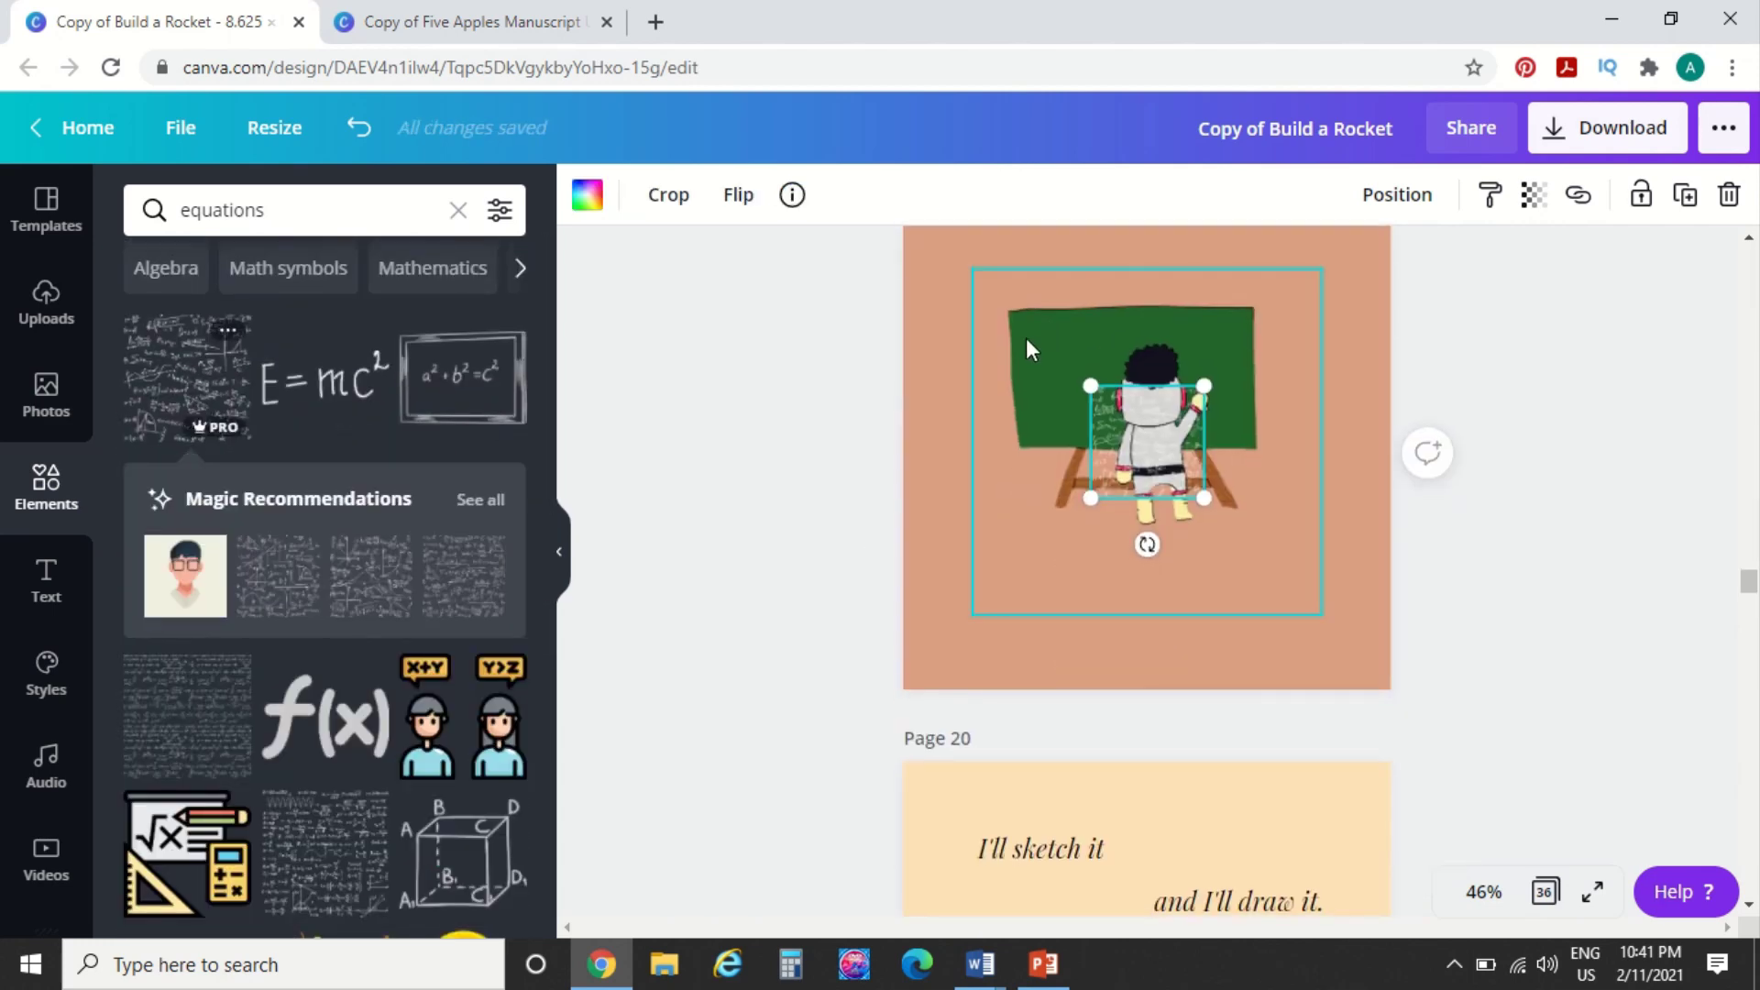
Enlarge and center the chalkboard illustration on page 19, and place the equations on the board's upper-left area
{"action": "left_click_drag", "start_coordinate": [969, 272], "coordinate": [774, 267]}
{"action": "scroll", "coordinate": [1276, 473], "scroll_direction": "up", "scroll_amount": 3}
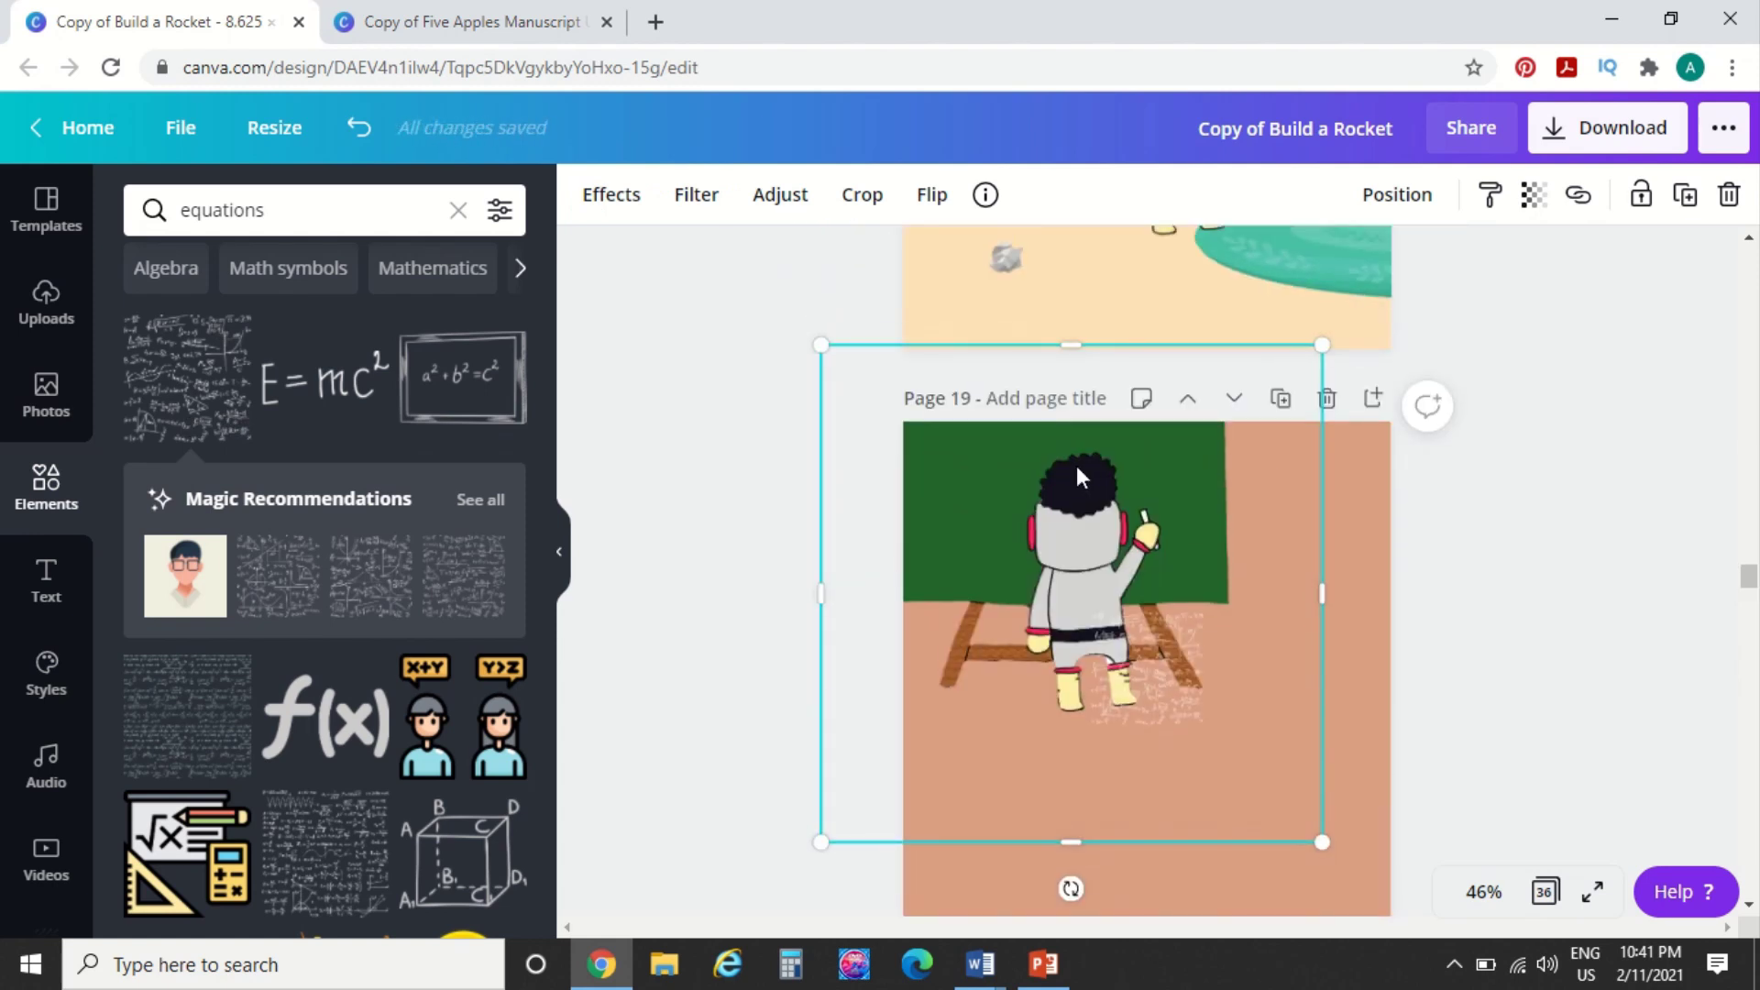
{"action": "left_click_drag", "start_coordinate": [1148, 536], "coordinate": [1157, 583]}
{"action": "left_click_drag", "start_coordinate": [1412, 462], "coordinate": [1058, 581]}
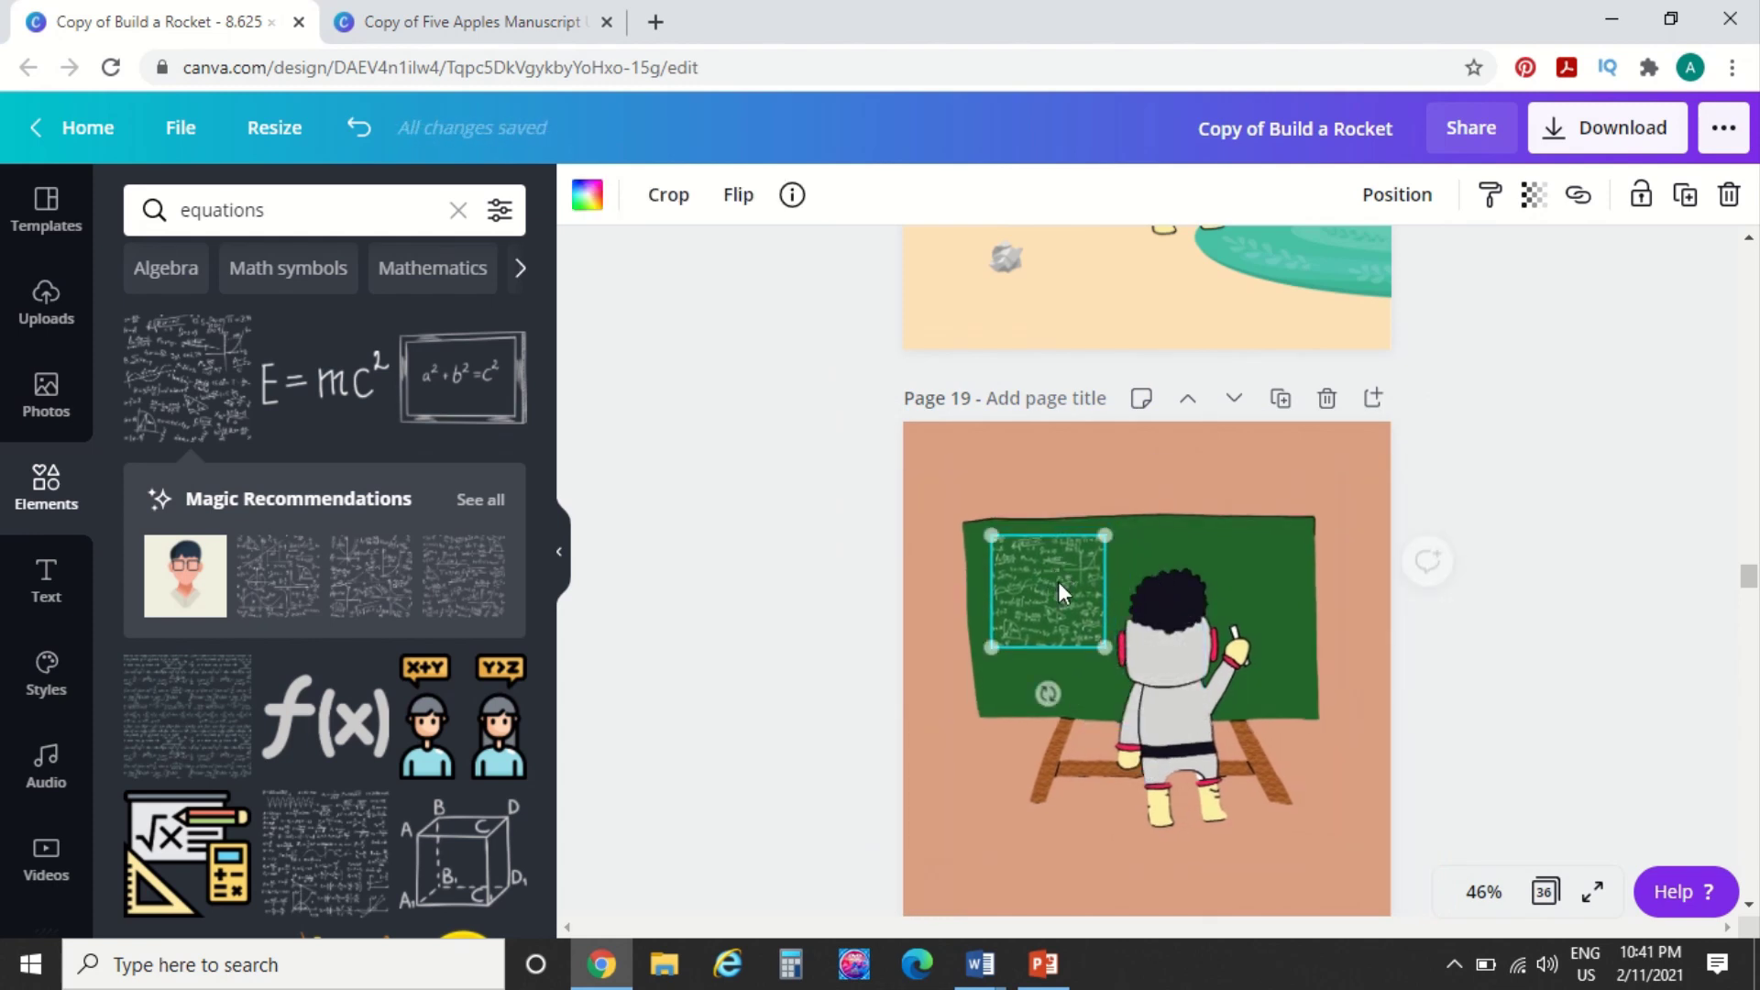
Search the elements for "chalk circle" and add a white hand-drawn chalk ring to page 19
{"action": "scroll", "coordinate": [154, 553], "scroll_direction": "down", "scroll_amount": 8}
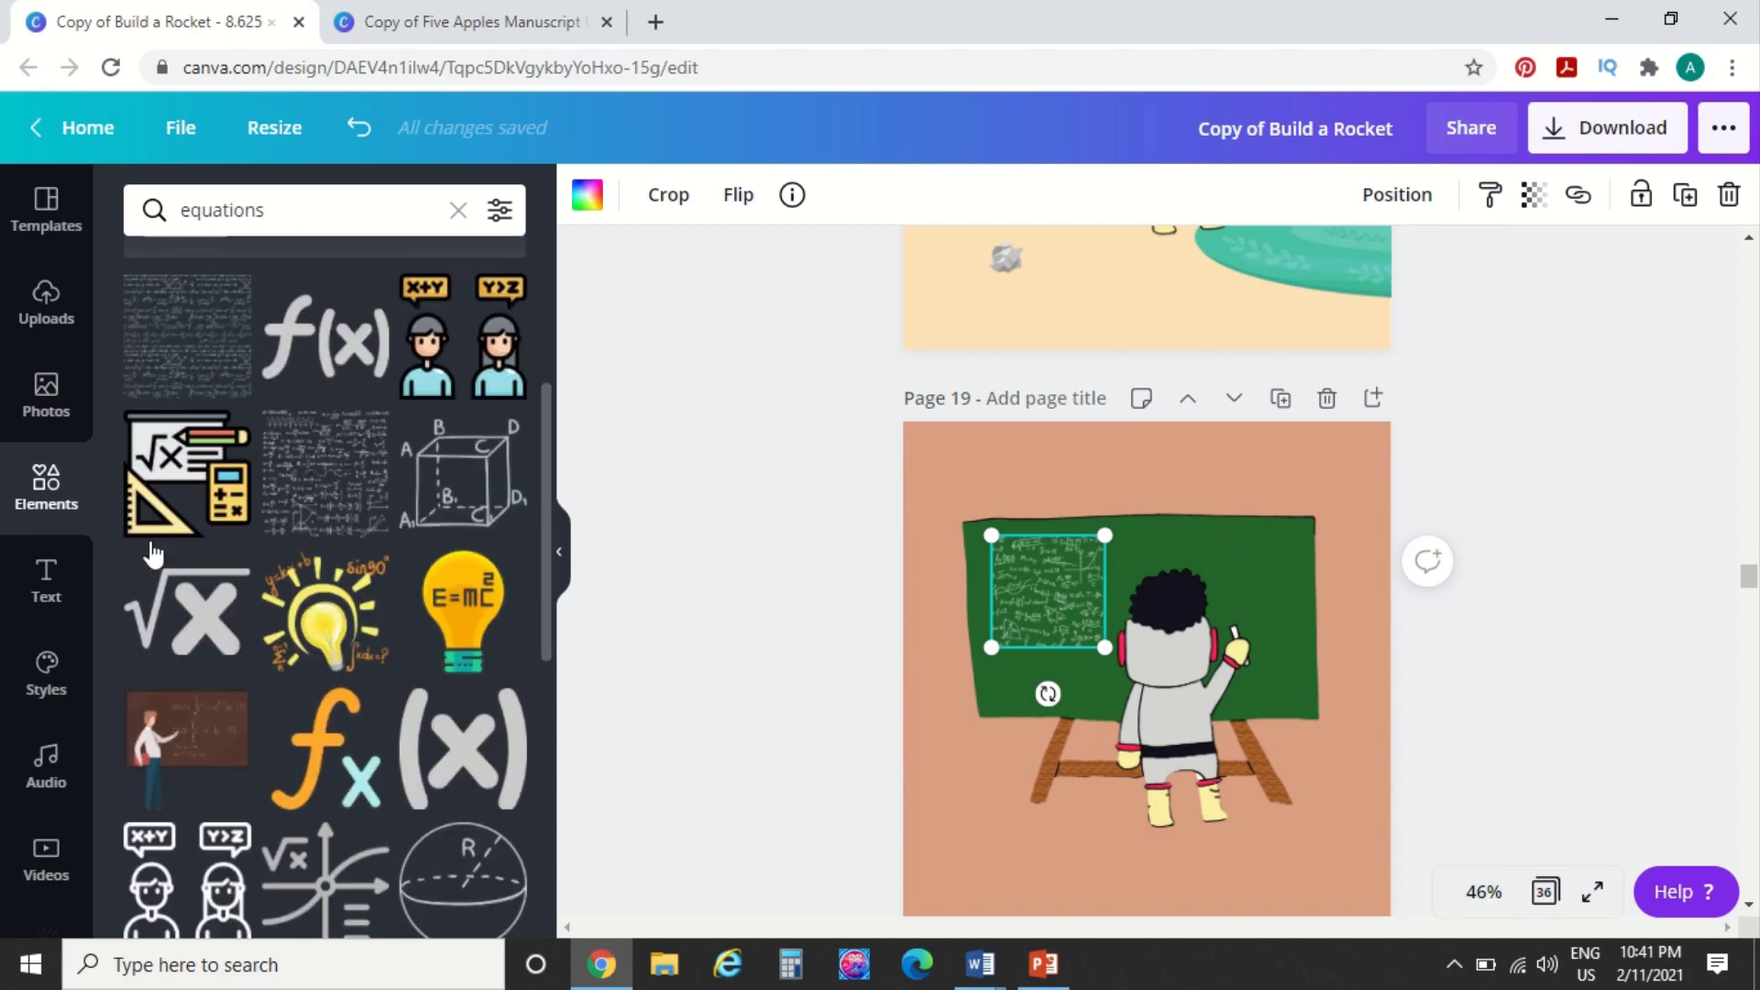
{"action": "scroll", "coordinate": [150, 541], "scroll_direction": "up", "scroll_amount": 7}
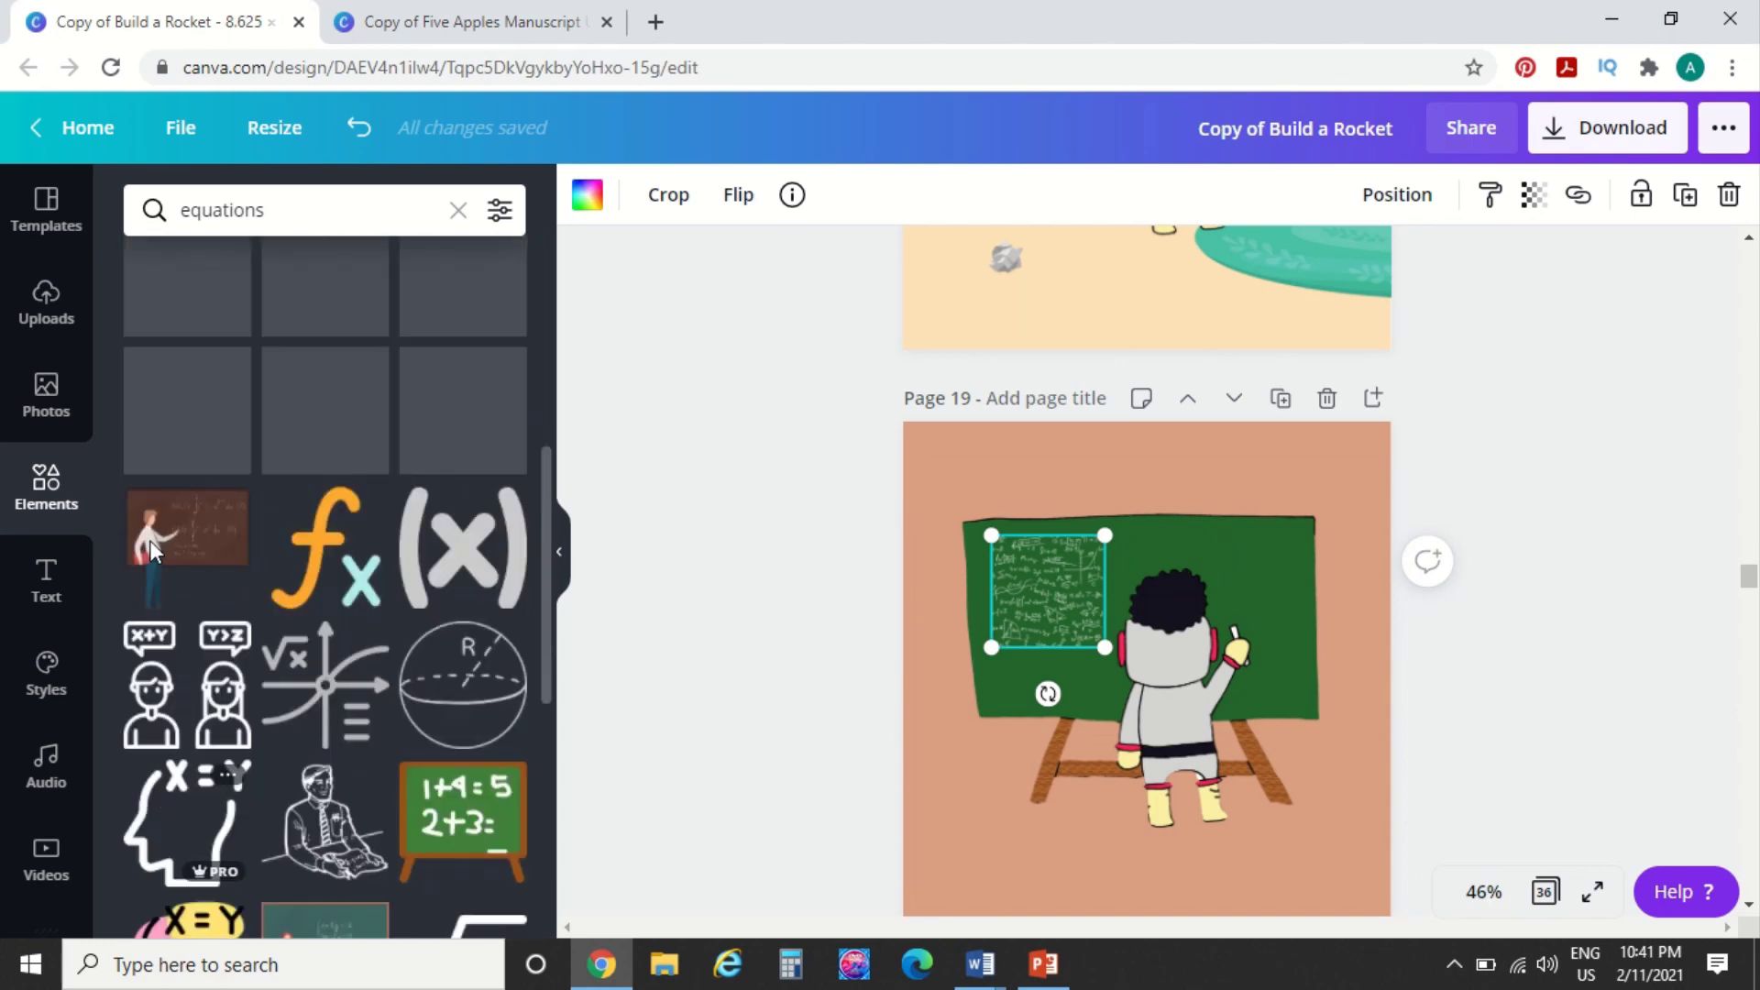
{"action": "left_click", "coordinate": [290, 218]}
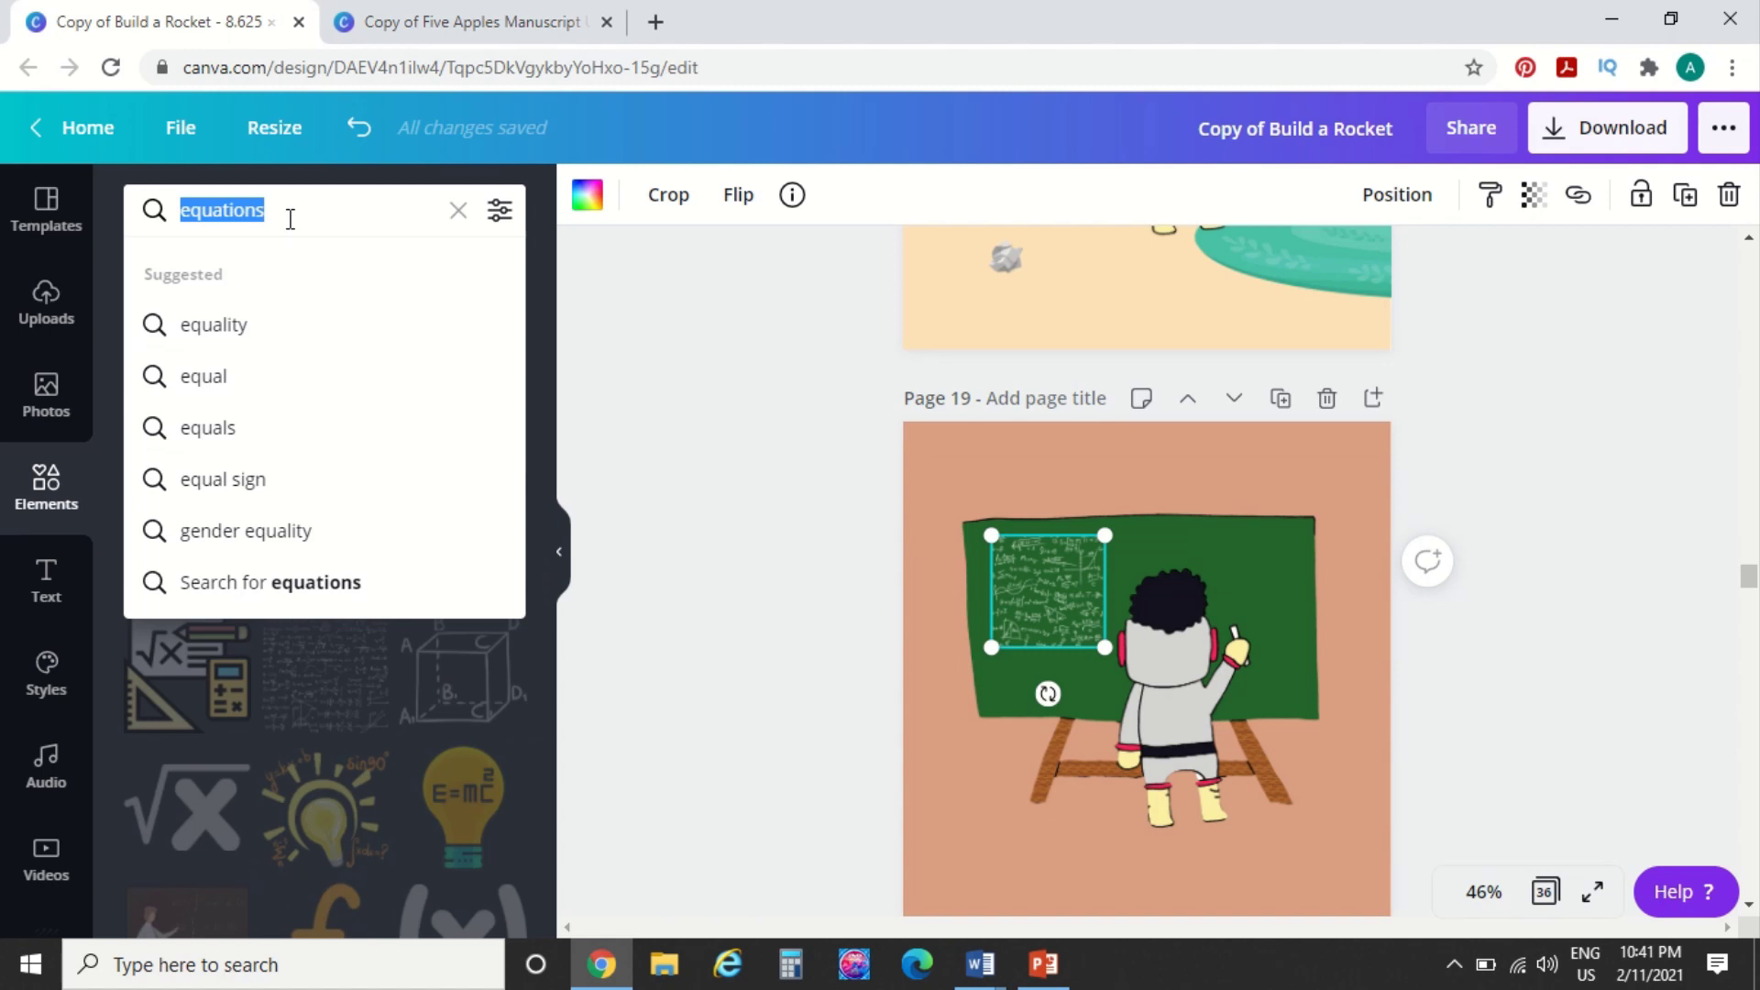
{"action": "type", "text": "chalk"}
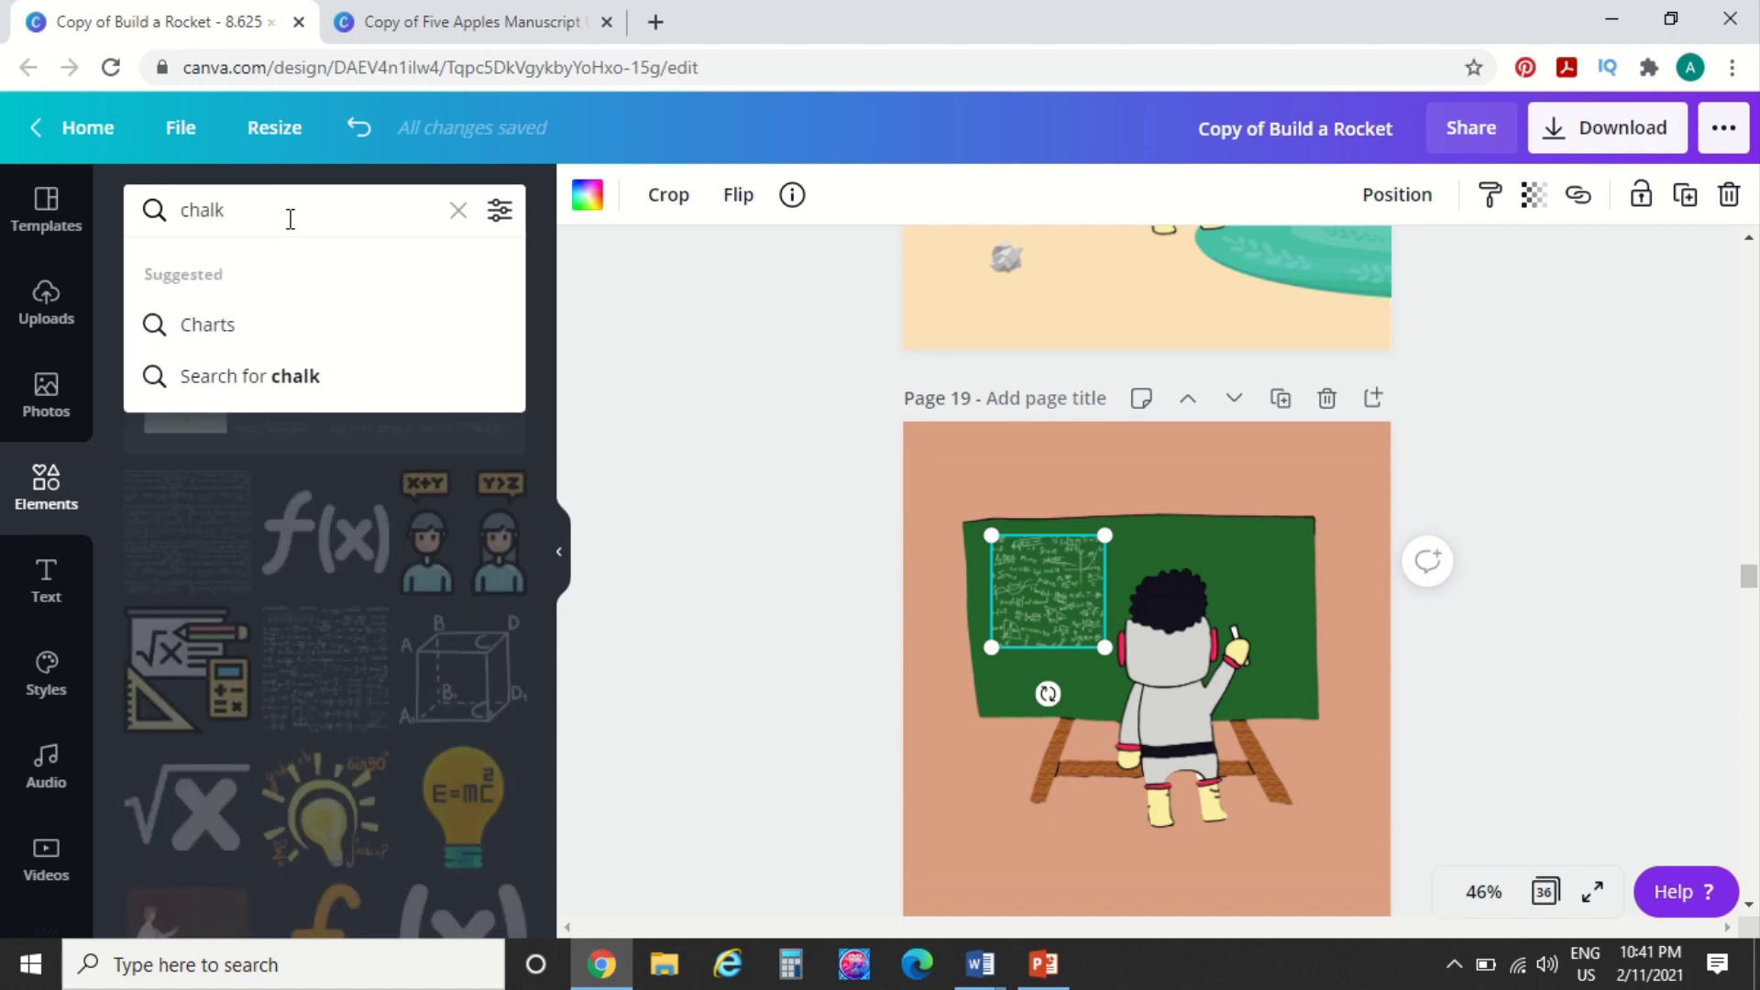
{"action": "type", "text": " circle"}
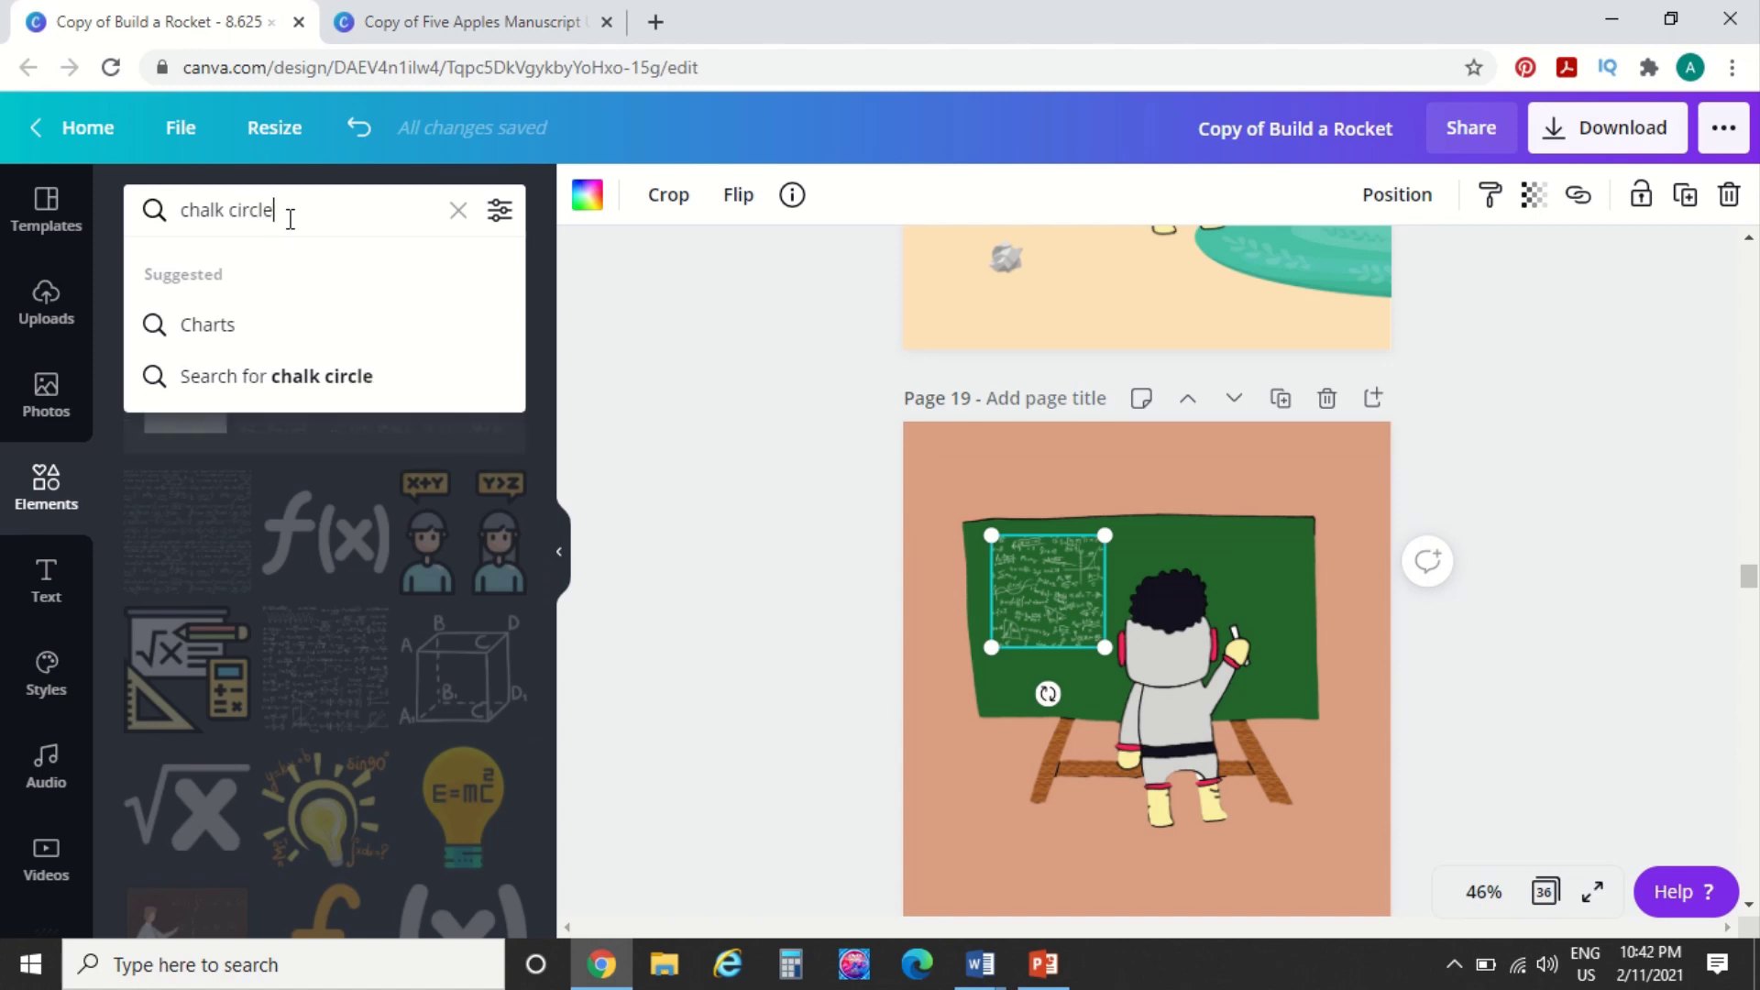
{"action": "key", "text": "Return"}
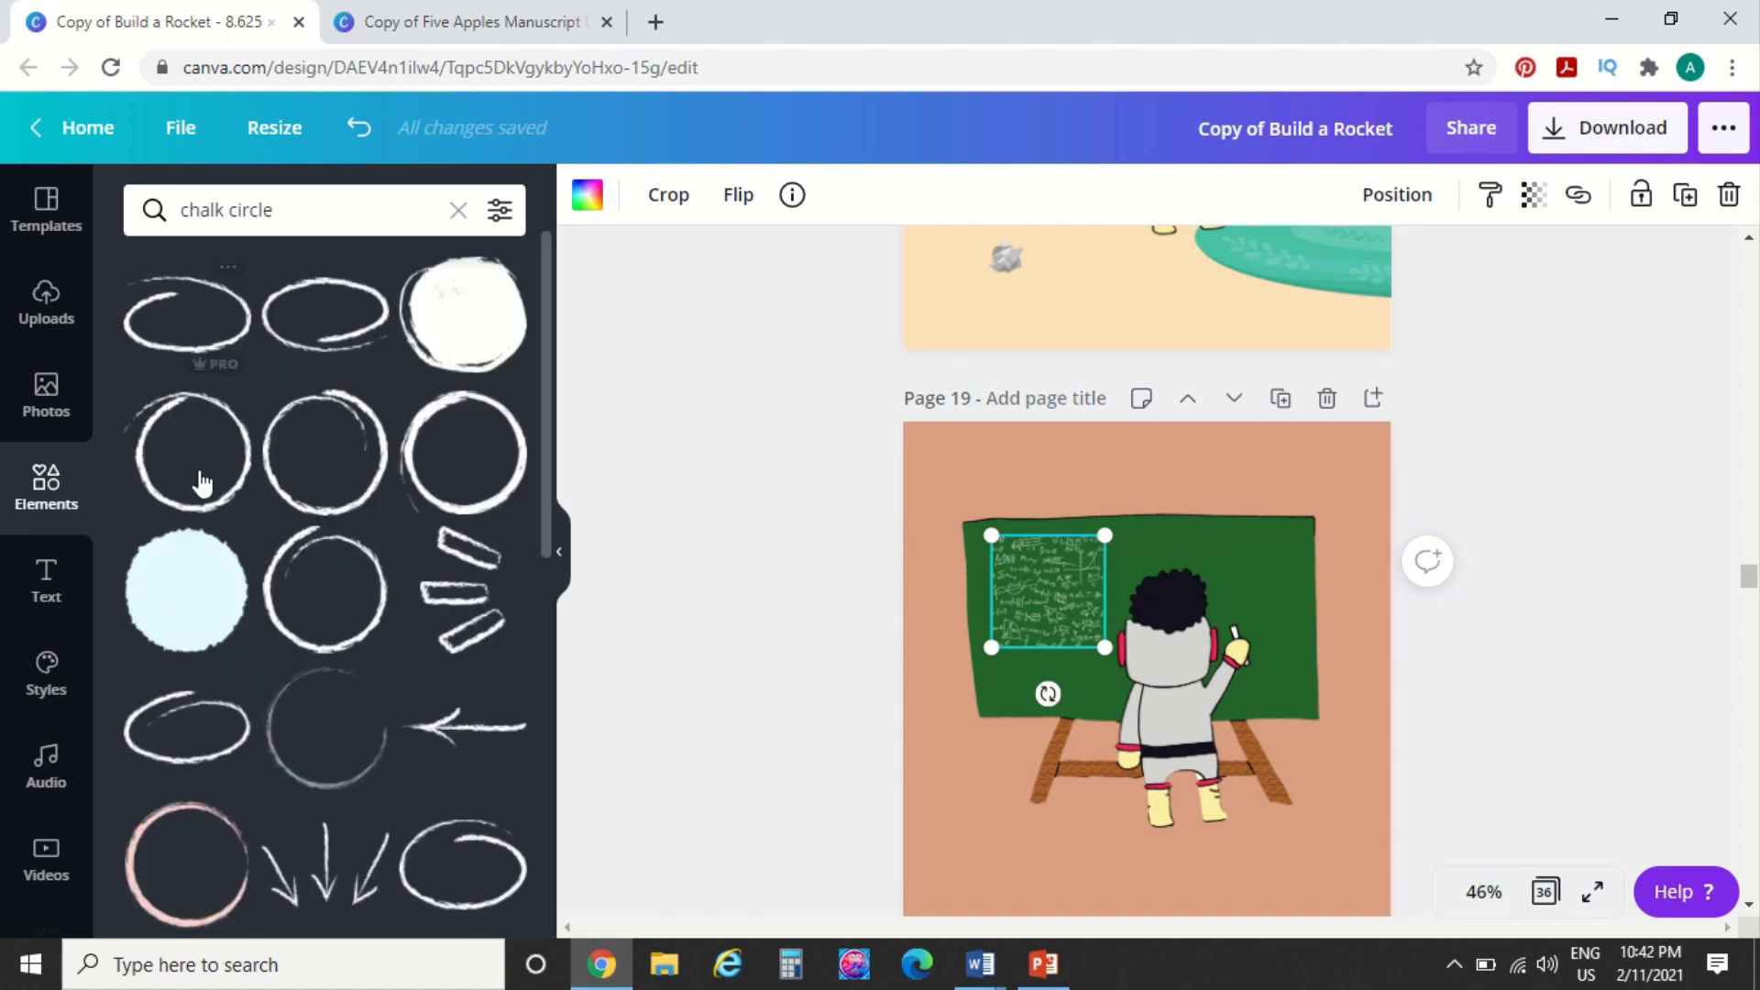
{"action": "left_click", "coordinate": [316, 483]}
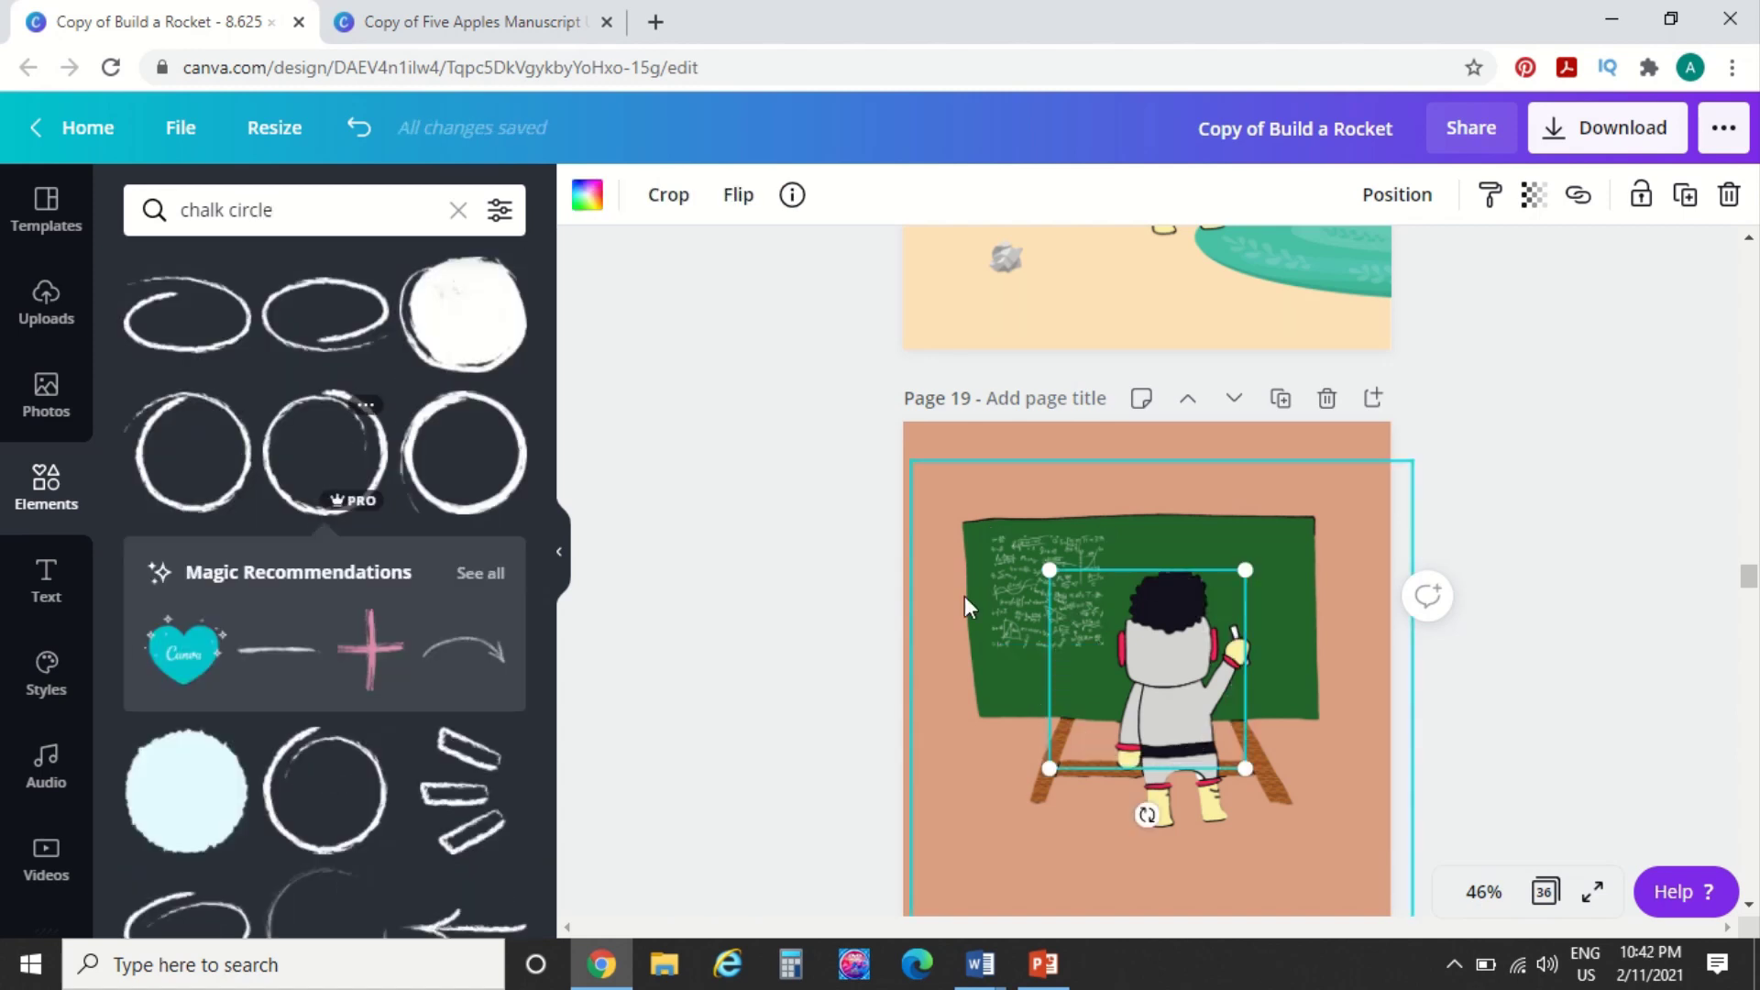
Shrink the chalk ring and place it on the chalkboard's upper-right area, above the child's raised hand
{"action": "left_click_drag", "start_coordinate": [1101, 616], "coordinate": [1162, 666]}
{"action": "mouse_move", "coordinate": [1265, 570]}
{"action": "left_mouse_down"}
{"action": "mouse_move", "coordinate": [1245, 587]}
{"action": "mouse_move", "coordinate": [1253, 569]}
{"action": "left_mouse_up"}
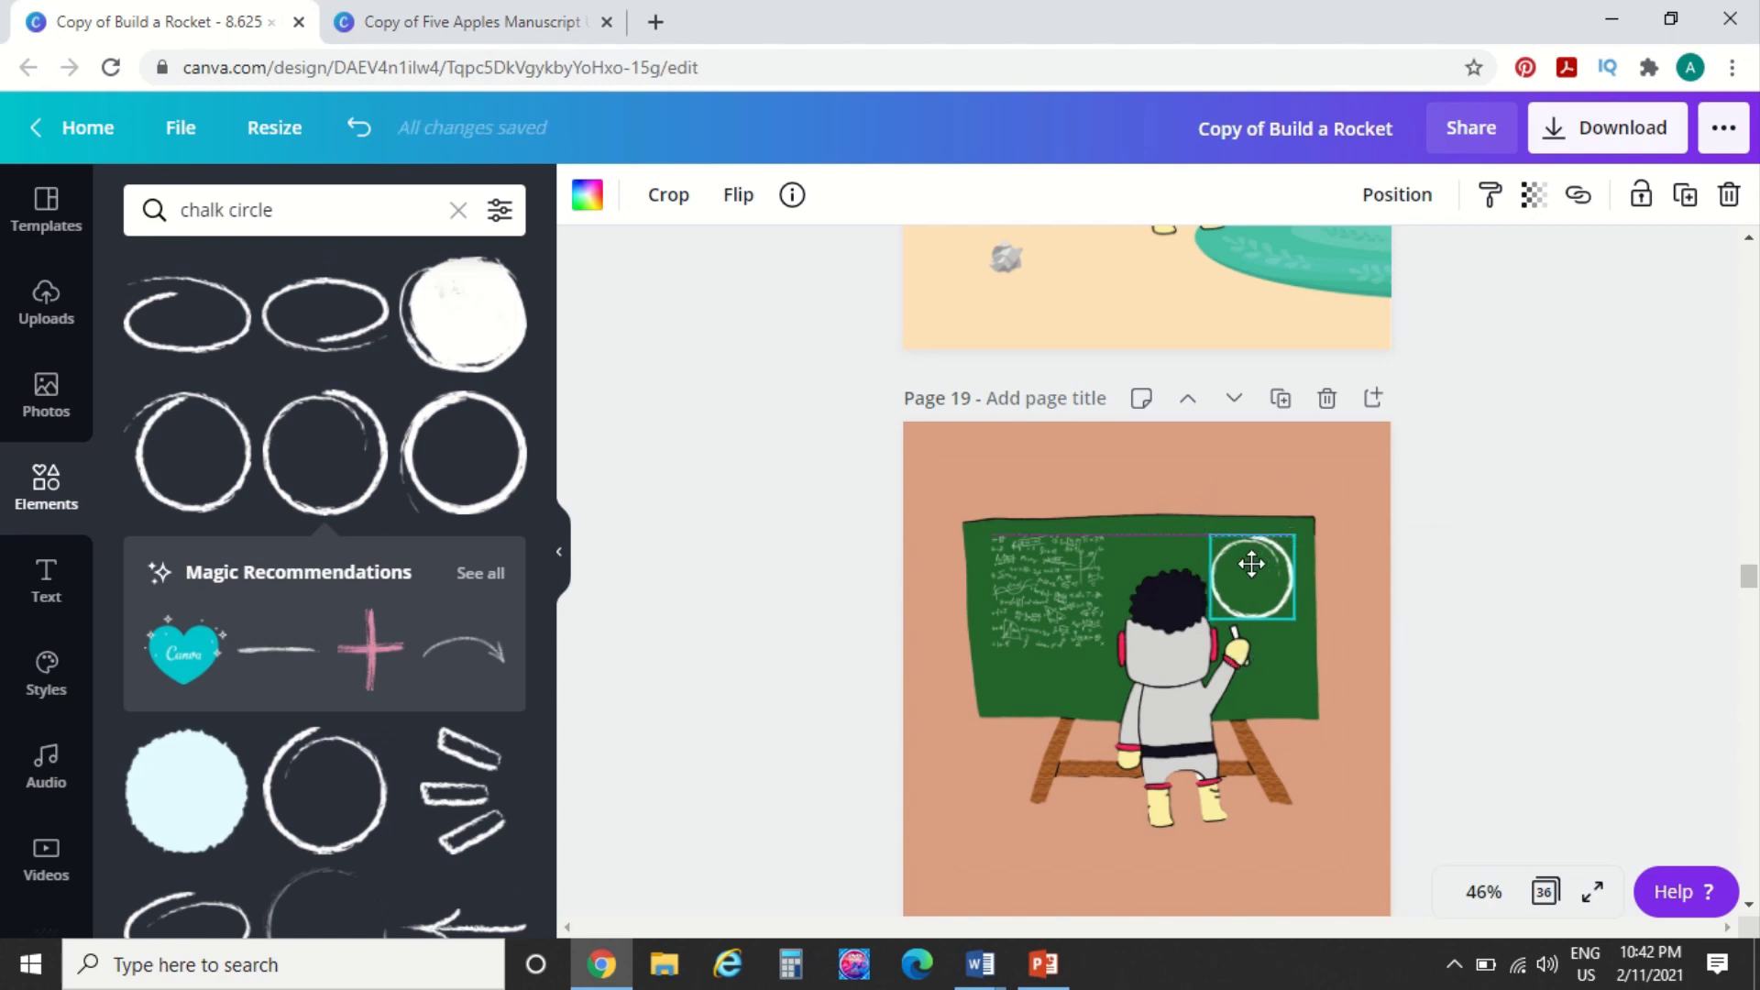
{"action": "left_click", "coordinate": [1560, 733]}
Compare the new page 19 with the finished chalkboard scene on page 18 and view the text layout on page 20
{"action": "scroll", "coordinate": [1558, 729], "scroll_direction": "down", "scroll_amount": 3}
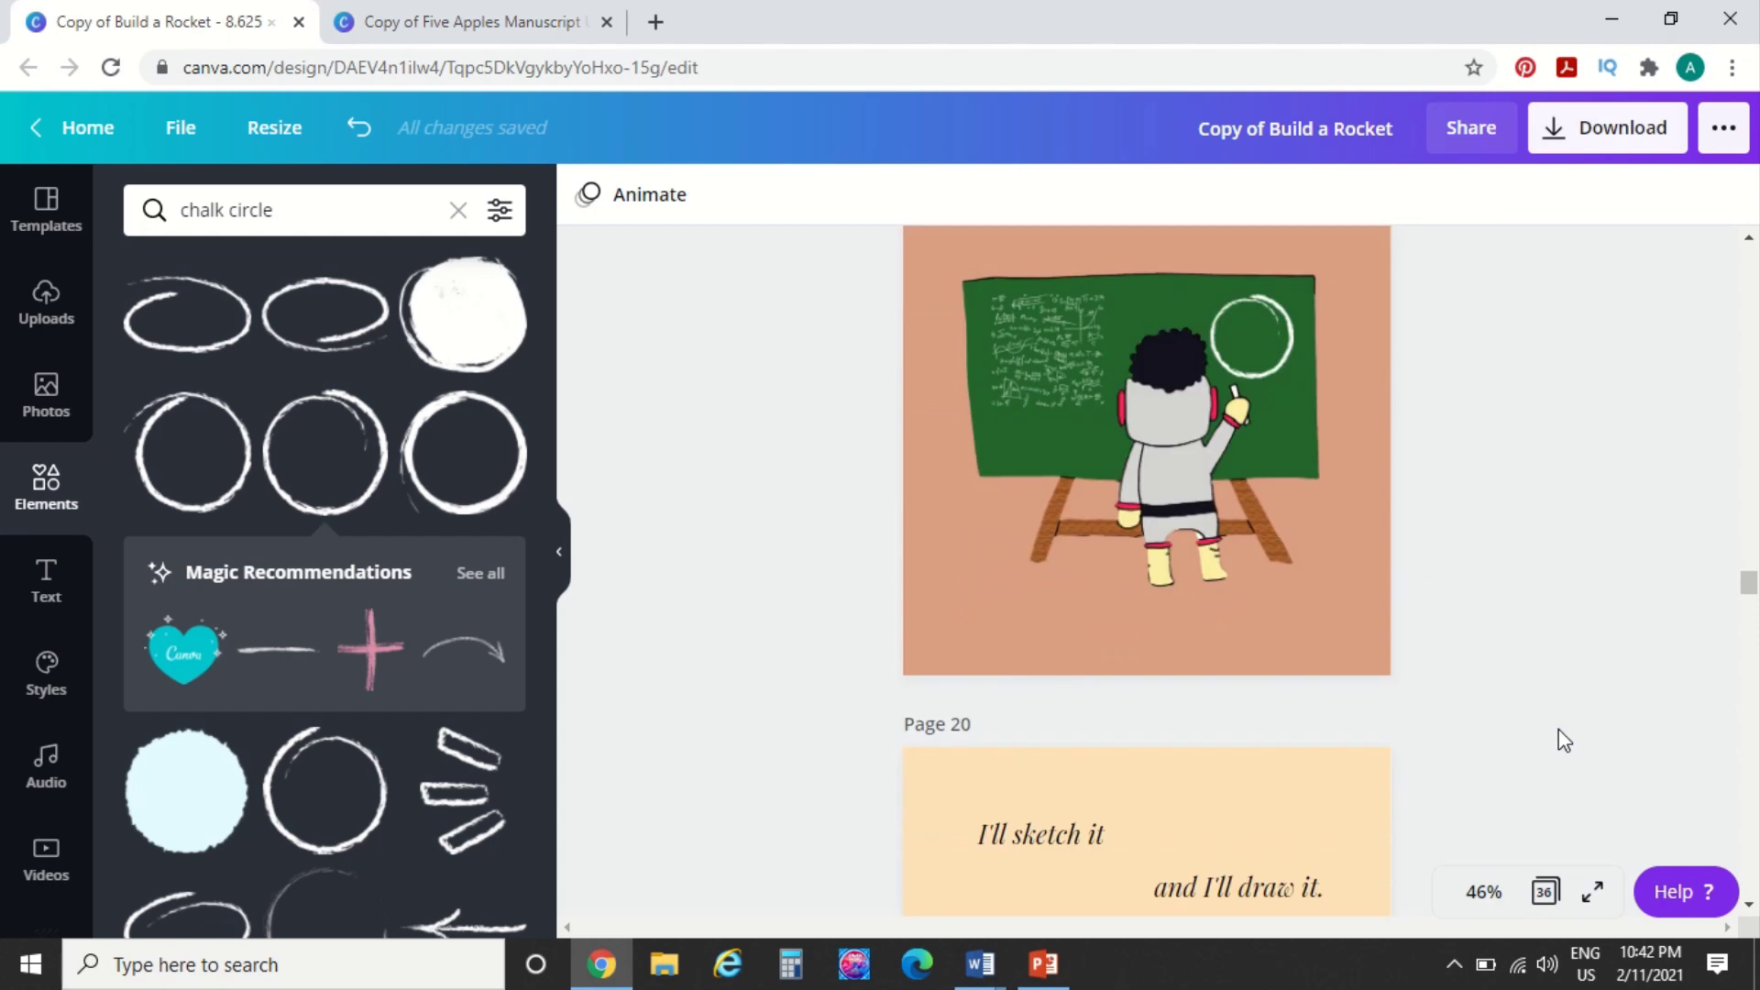
{"action": "scroll", "coordinate": [1559, 729], "scroll_direction": "up", "scroll_amount": 5}
{"action": "scroll", "coordinate": [1559, 729], "scroll_direction": "up", "scroll_amount": 1}
{"action": "scroll", "coordinate": [1559, 729], "scroll_direction": "down", "scroll_amount": 3}
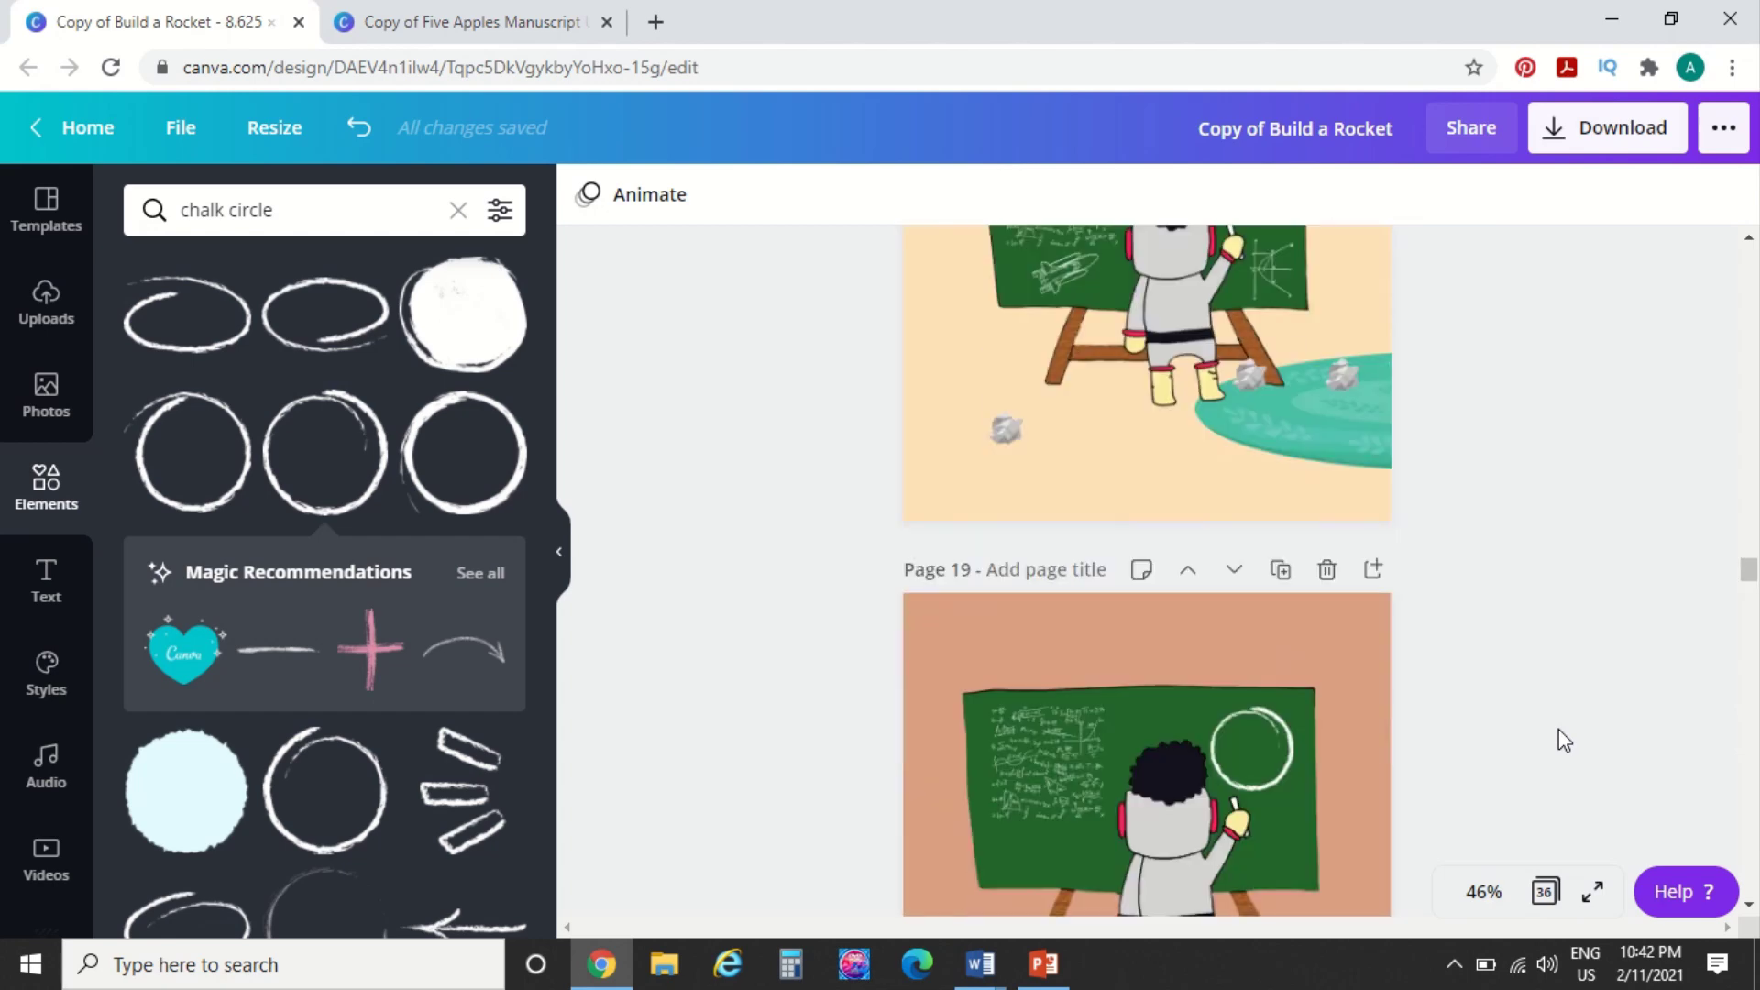
{"action": "scroll", "coordinate": [1559, 729], "scroll_direction": "up", "scroll_amount": 2}
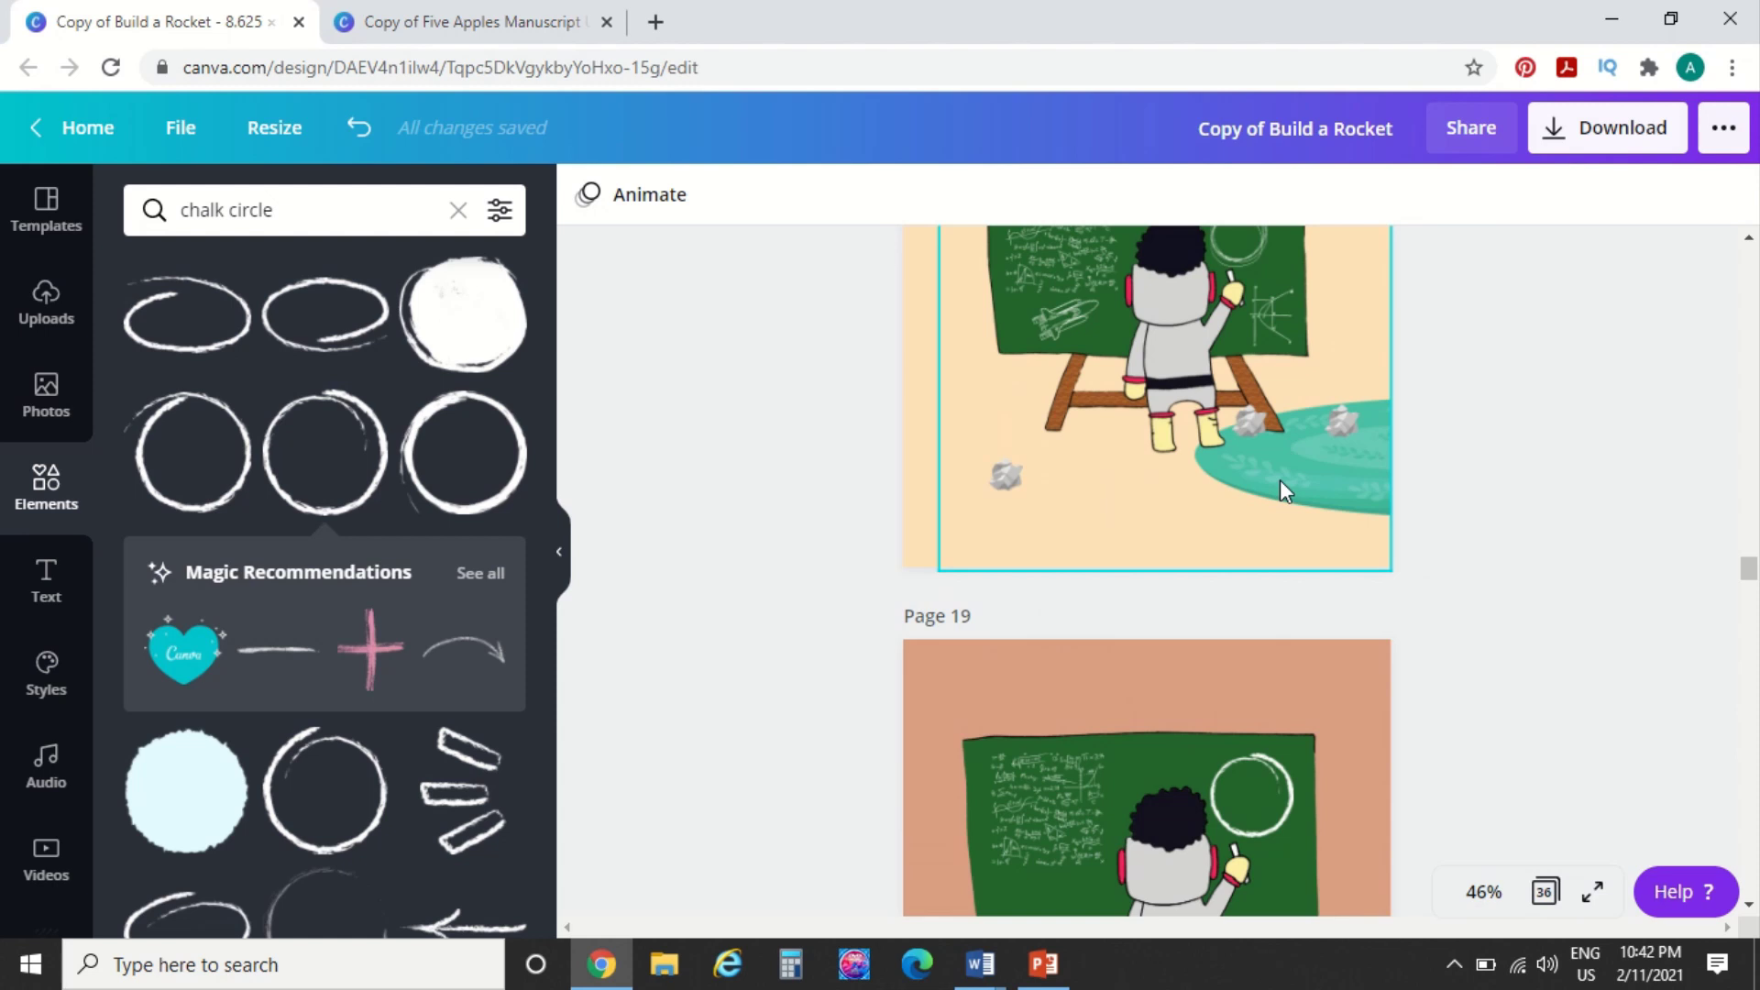
{"action": "scroll", "coordinate": [1280, 481], "scroll_direction": "down", "scroll_amount": 10}
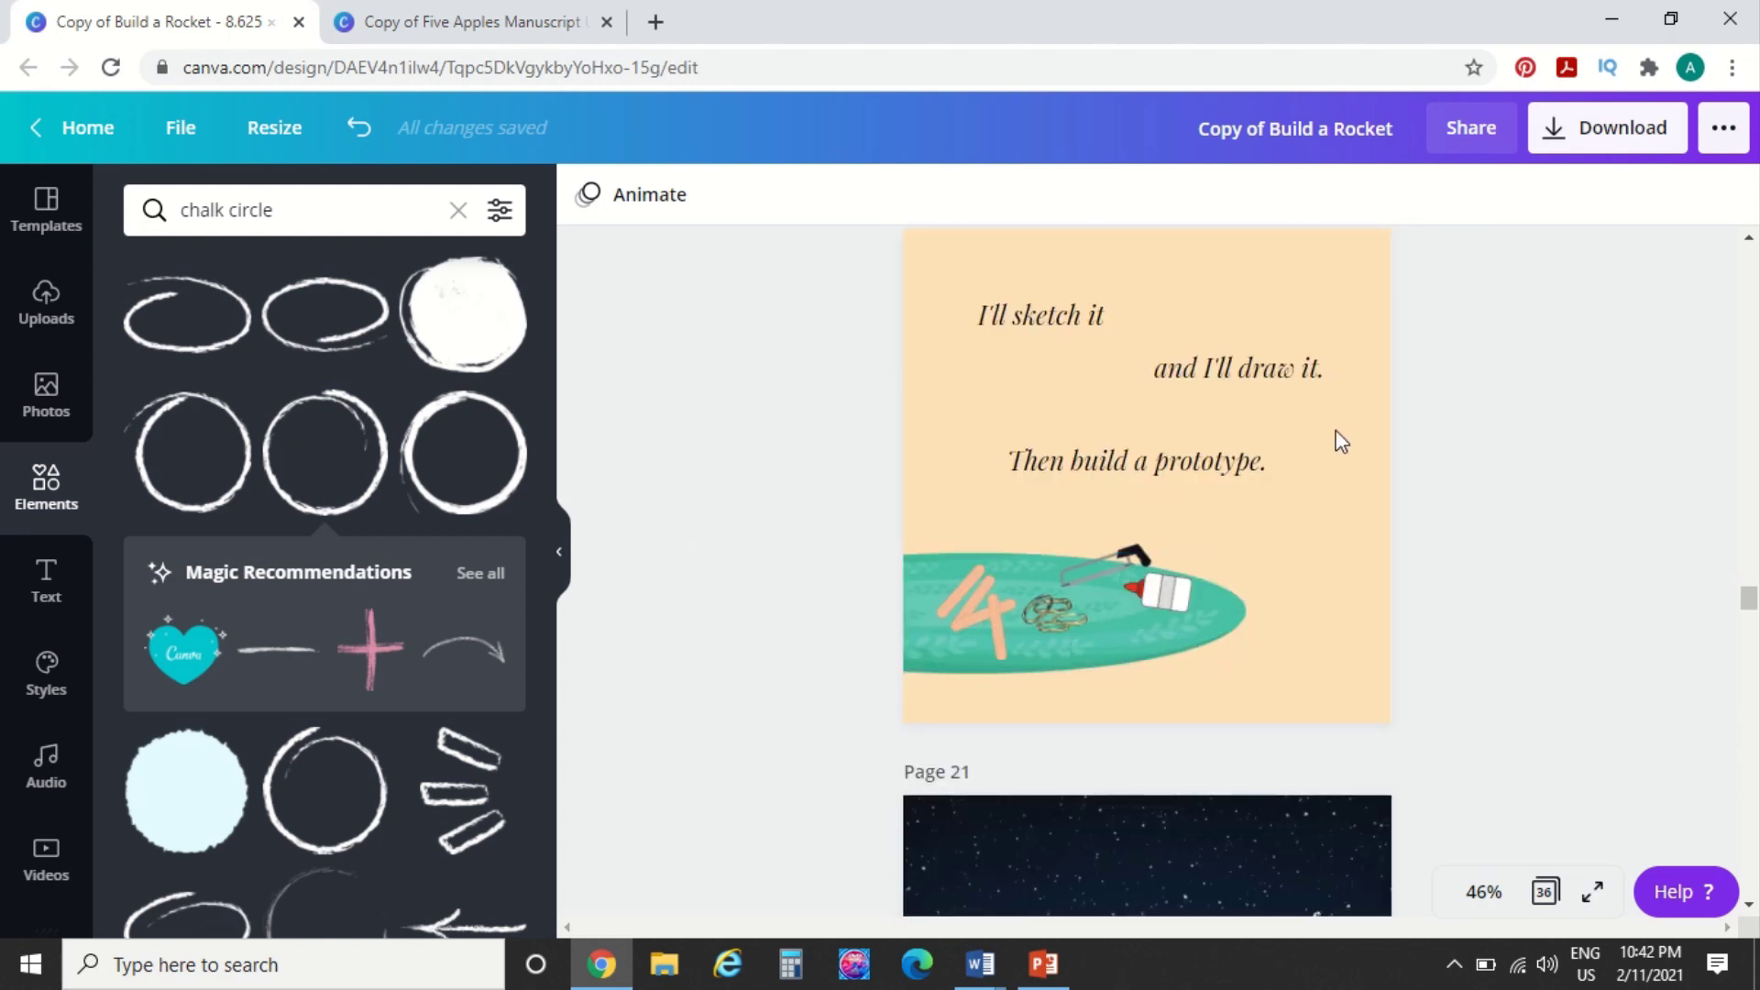
Search the elements for "circle rug" and add the flat green oval rug to page 19
{"action": "scroll", "coordinate": [1335, 429], "scroll_direction": "up", "scroll_amount": 5}
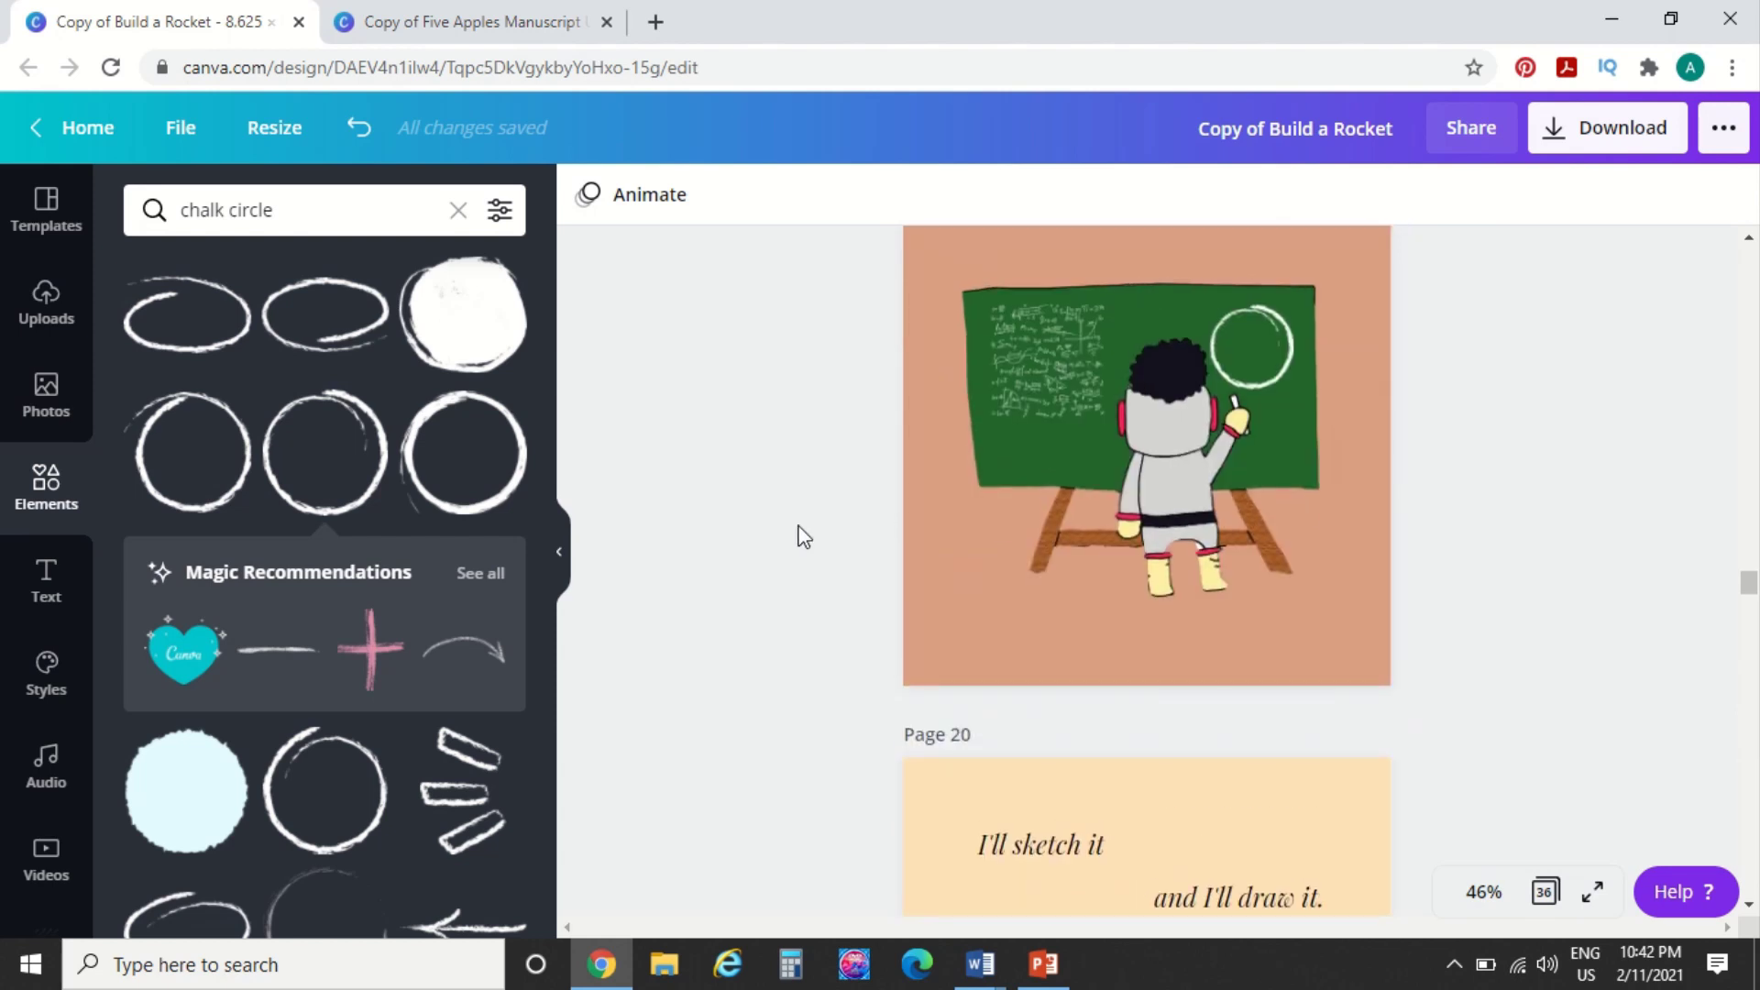
{"action": "left_click", "coordinate": [272, 211]}
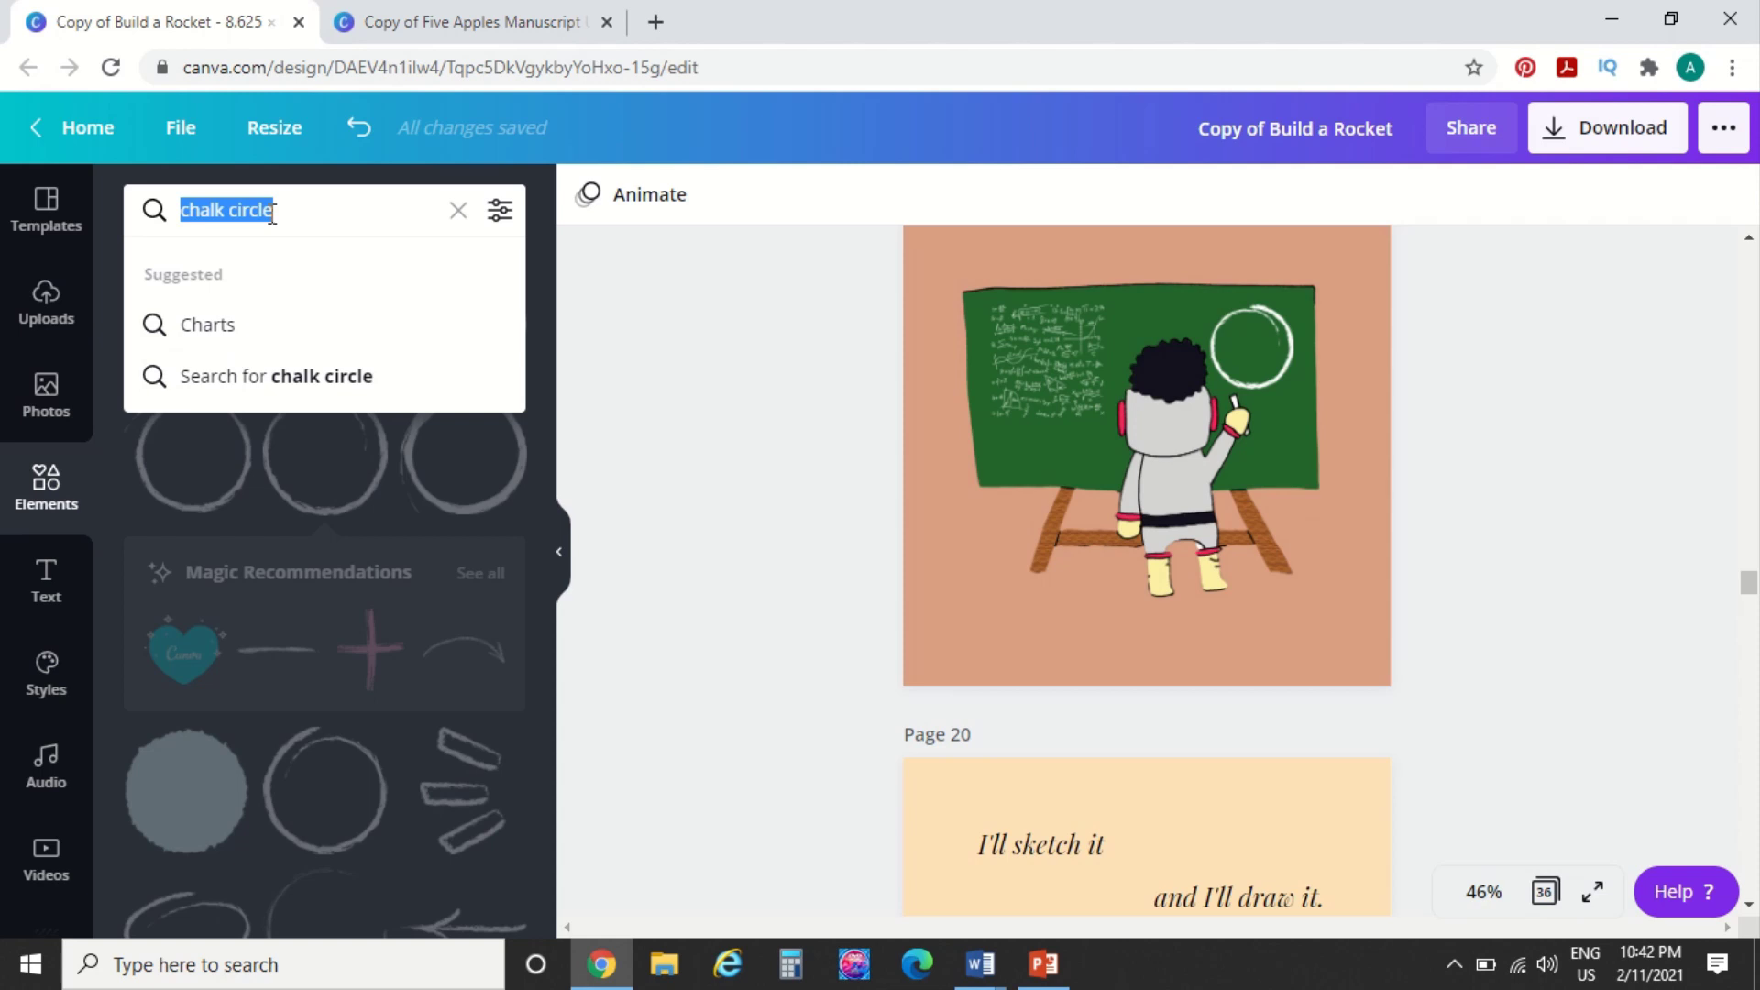
{"action": "type", "text": "circle ru"}
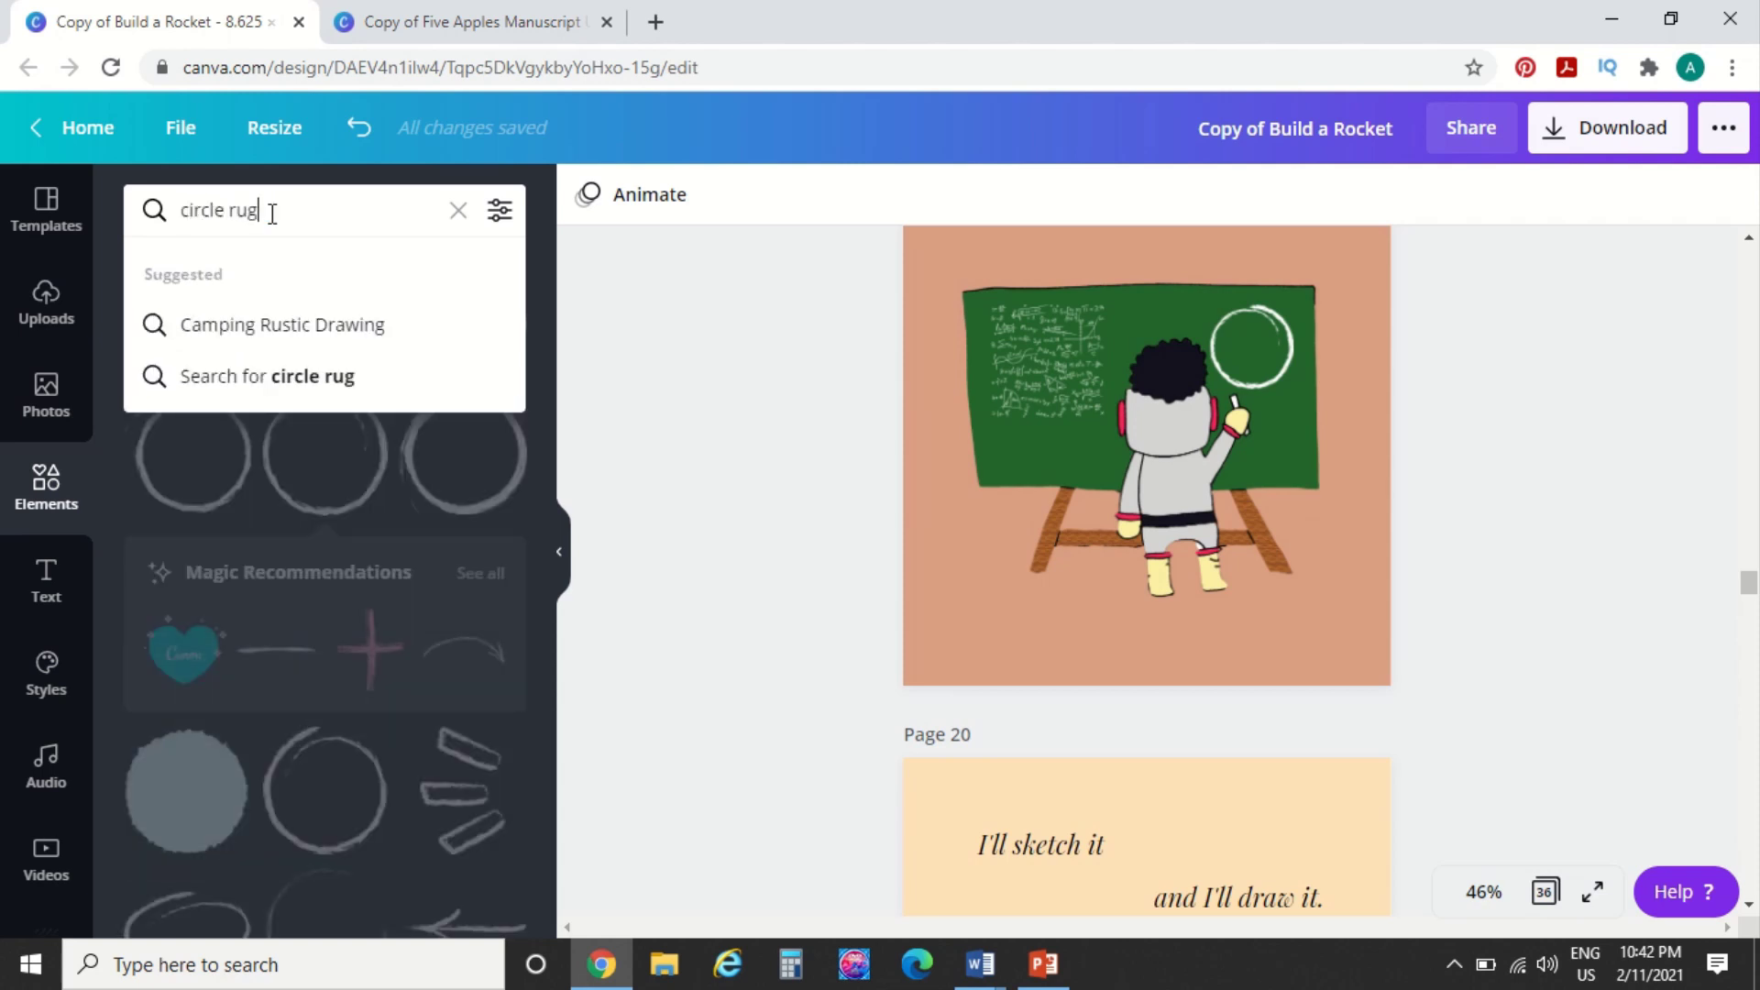
{"action": "type", "text": "g"}
{"action": "key", "text": "Return"}
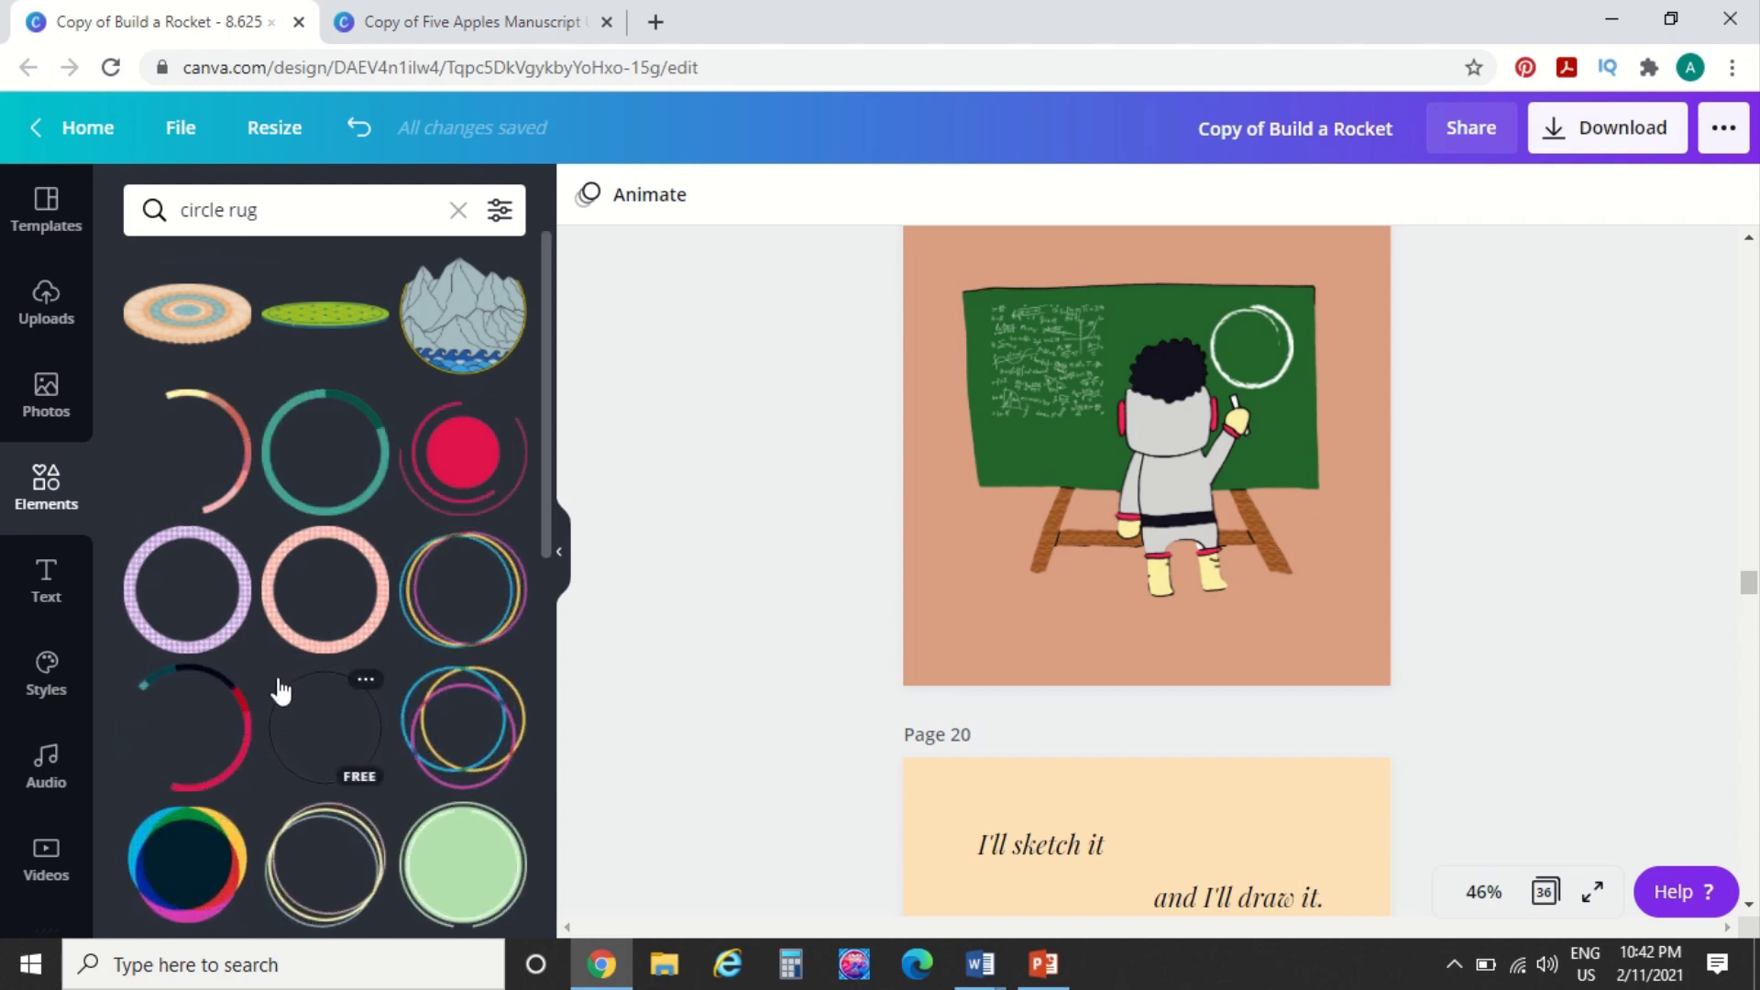
{"action": "scroll", "coordinate": [275, 688], "scroll_direction": "down", "scroll_amount": 1}
{"action": "scroll", "coordinate": [275, 687], "scroll_direction": "up", "scroll_amount": 1}
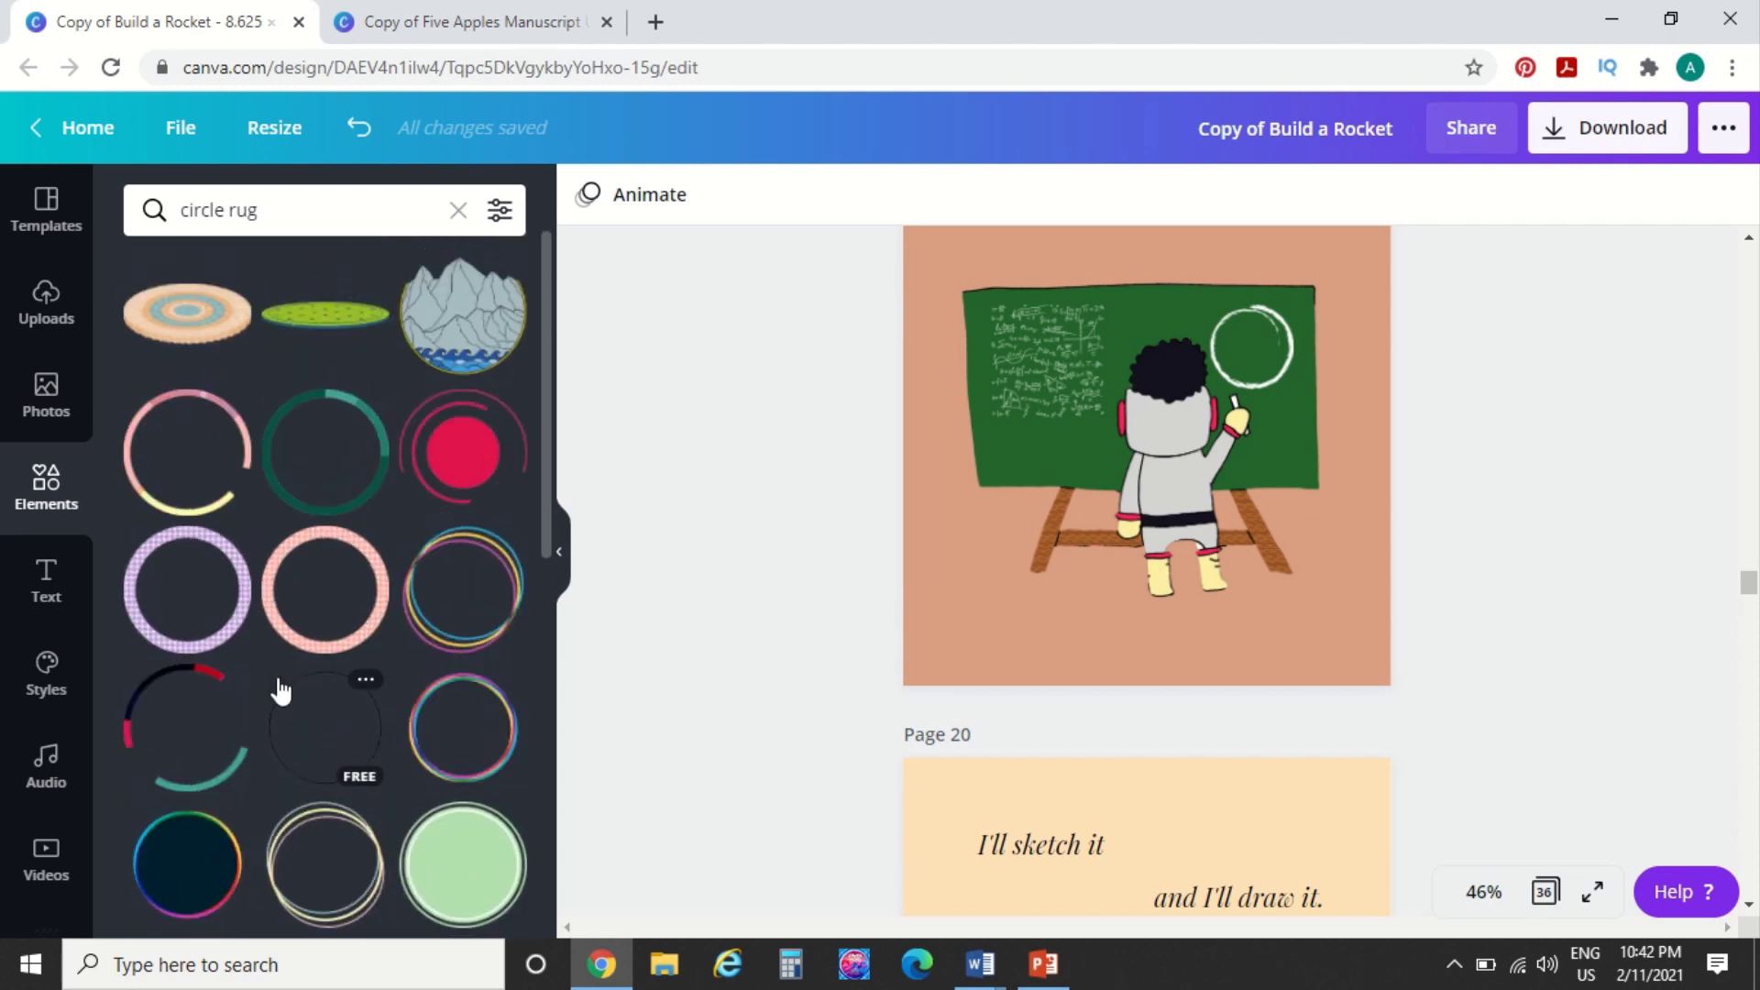
{"action": "left_click", "coordinate": [323, 315]}
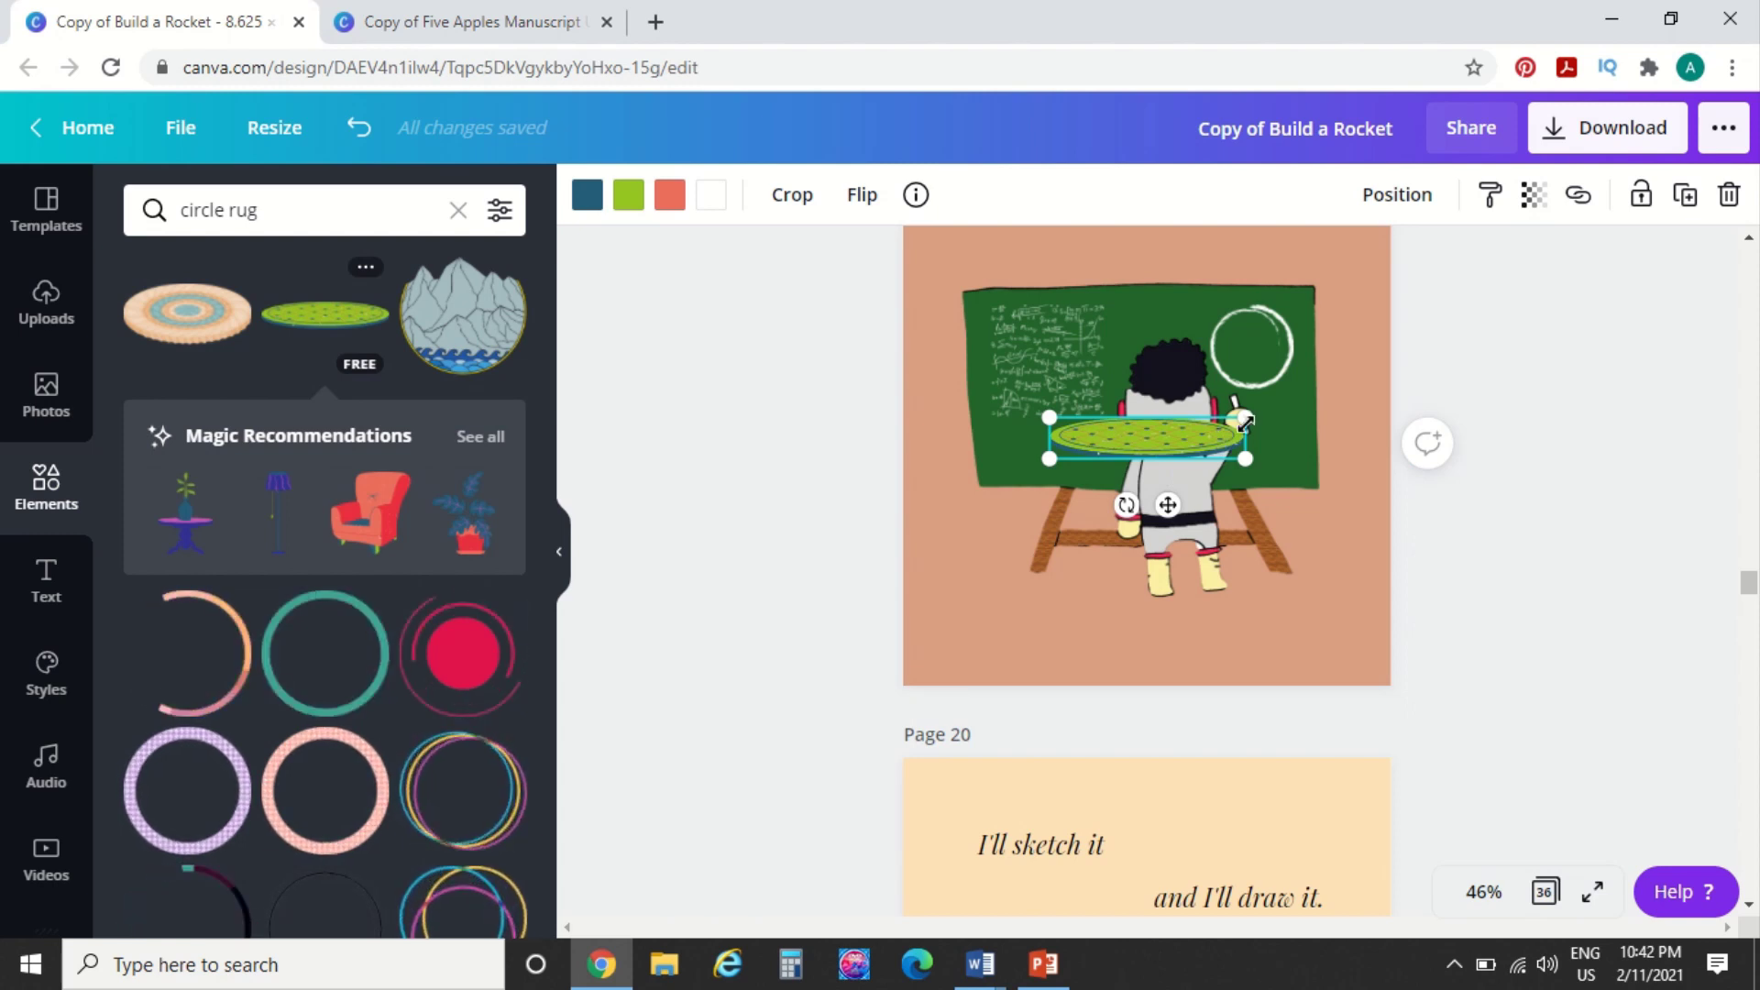
Enlarge the green rug to about 12.7 wide by 2.7 high and place it at page 19's lower-right corner, running past the right edge
{"action": "left_click_drag", "start_coordinate": [1313, 364], "coordinate": [1752, 224]}
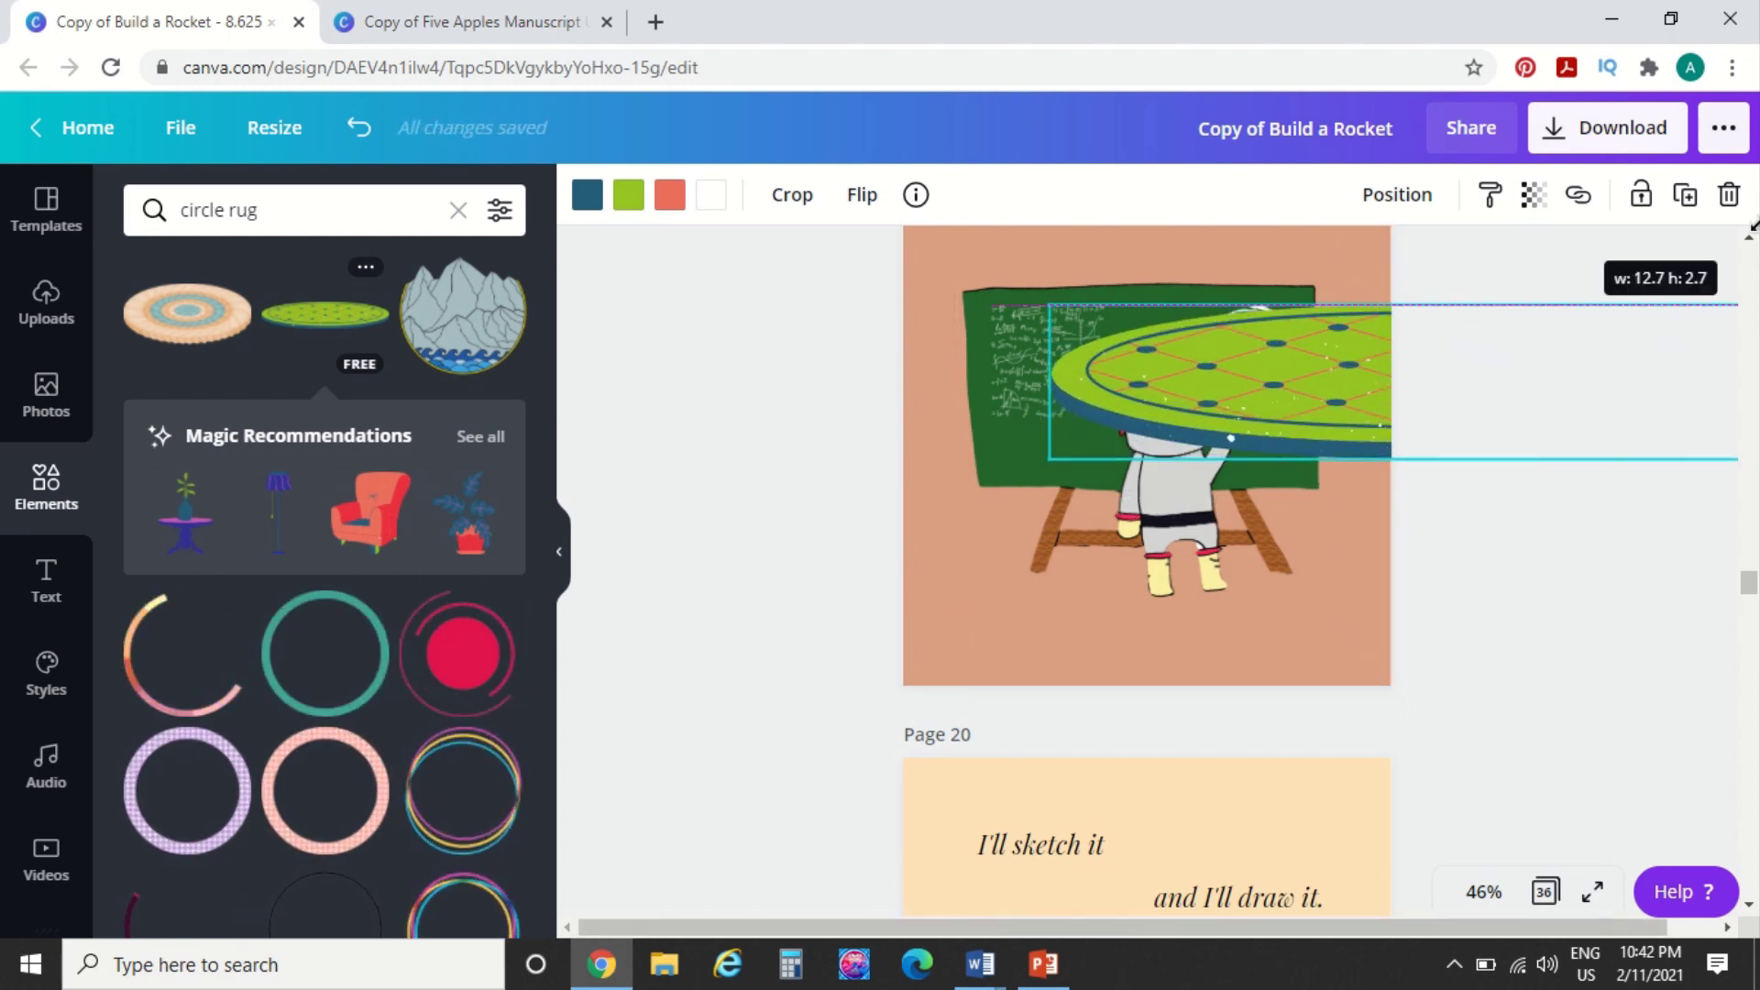
{"action": "left_click_drag", "start_coordinate": [1335, 378], "coordinate": [1396, 615]}
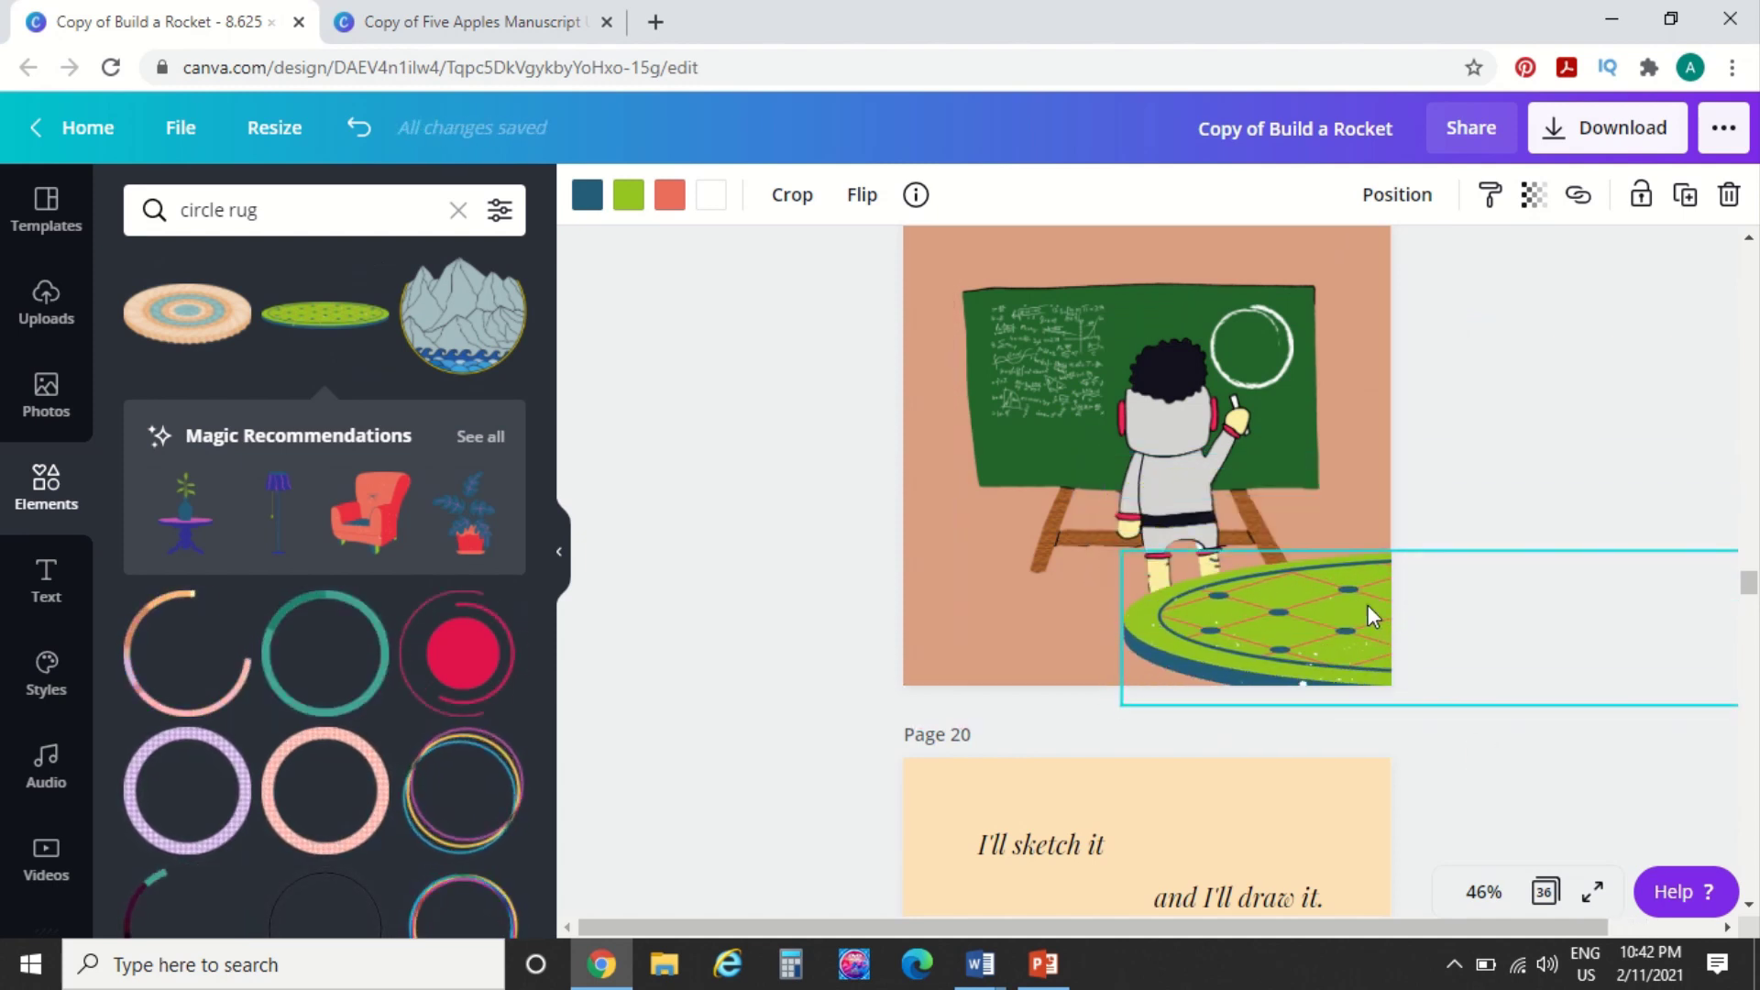
{"action": "left_click", "coordinate": [1126, 558]}
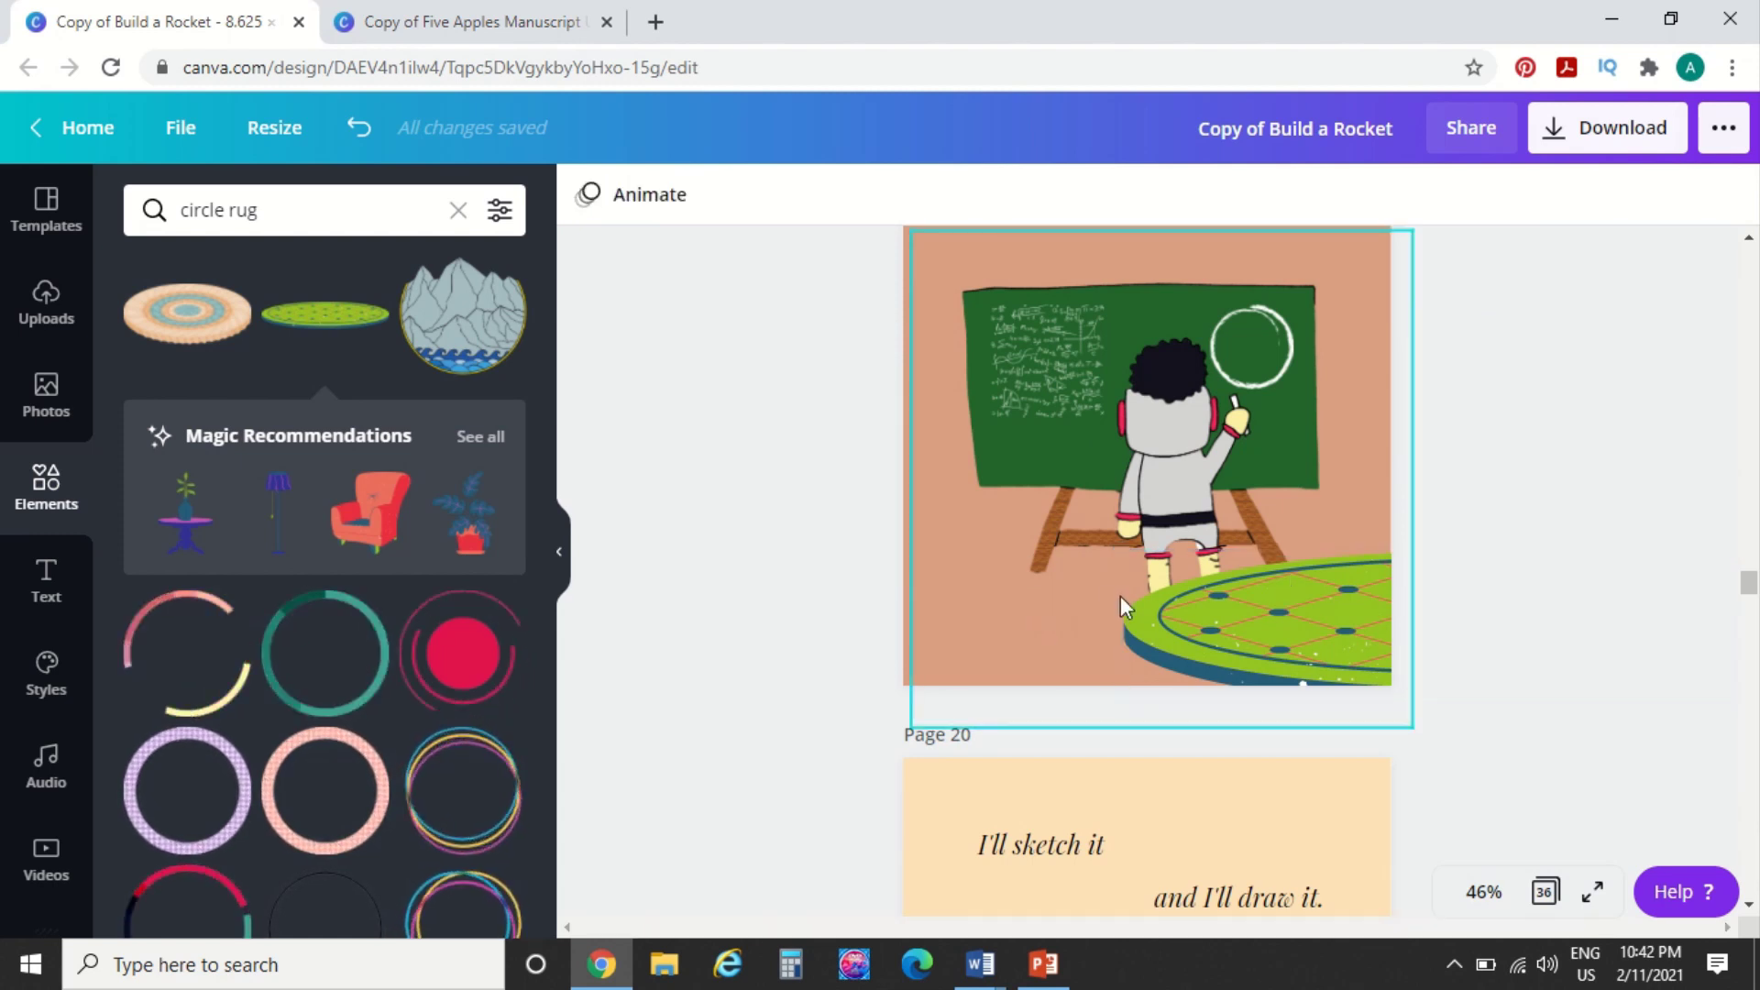
Send the green rug backward on page 19 so it lies behind the child's feet
{"action": "left_click", "coordinate": [1269, 612]}
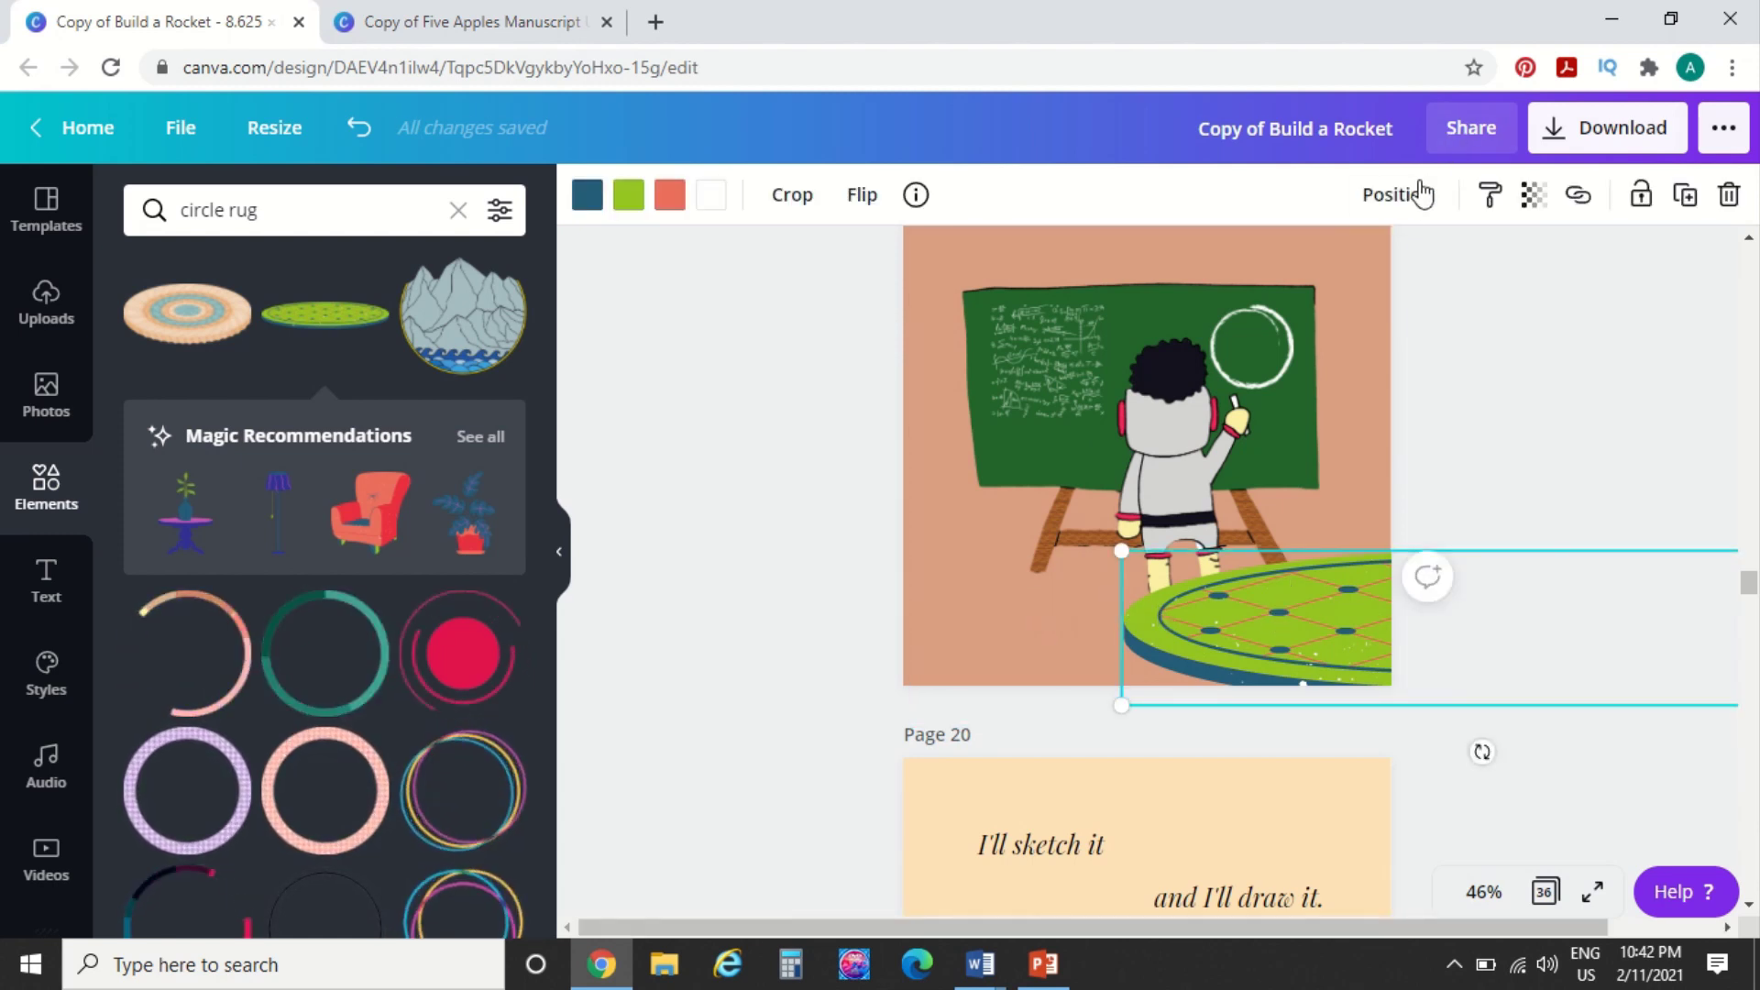
{"action": "left_click", "coordinate": [1400, 209]}
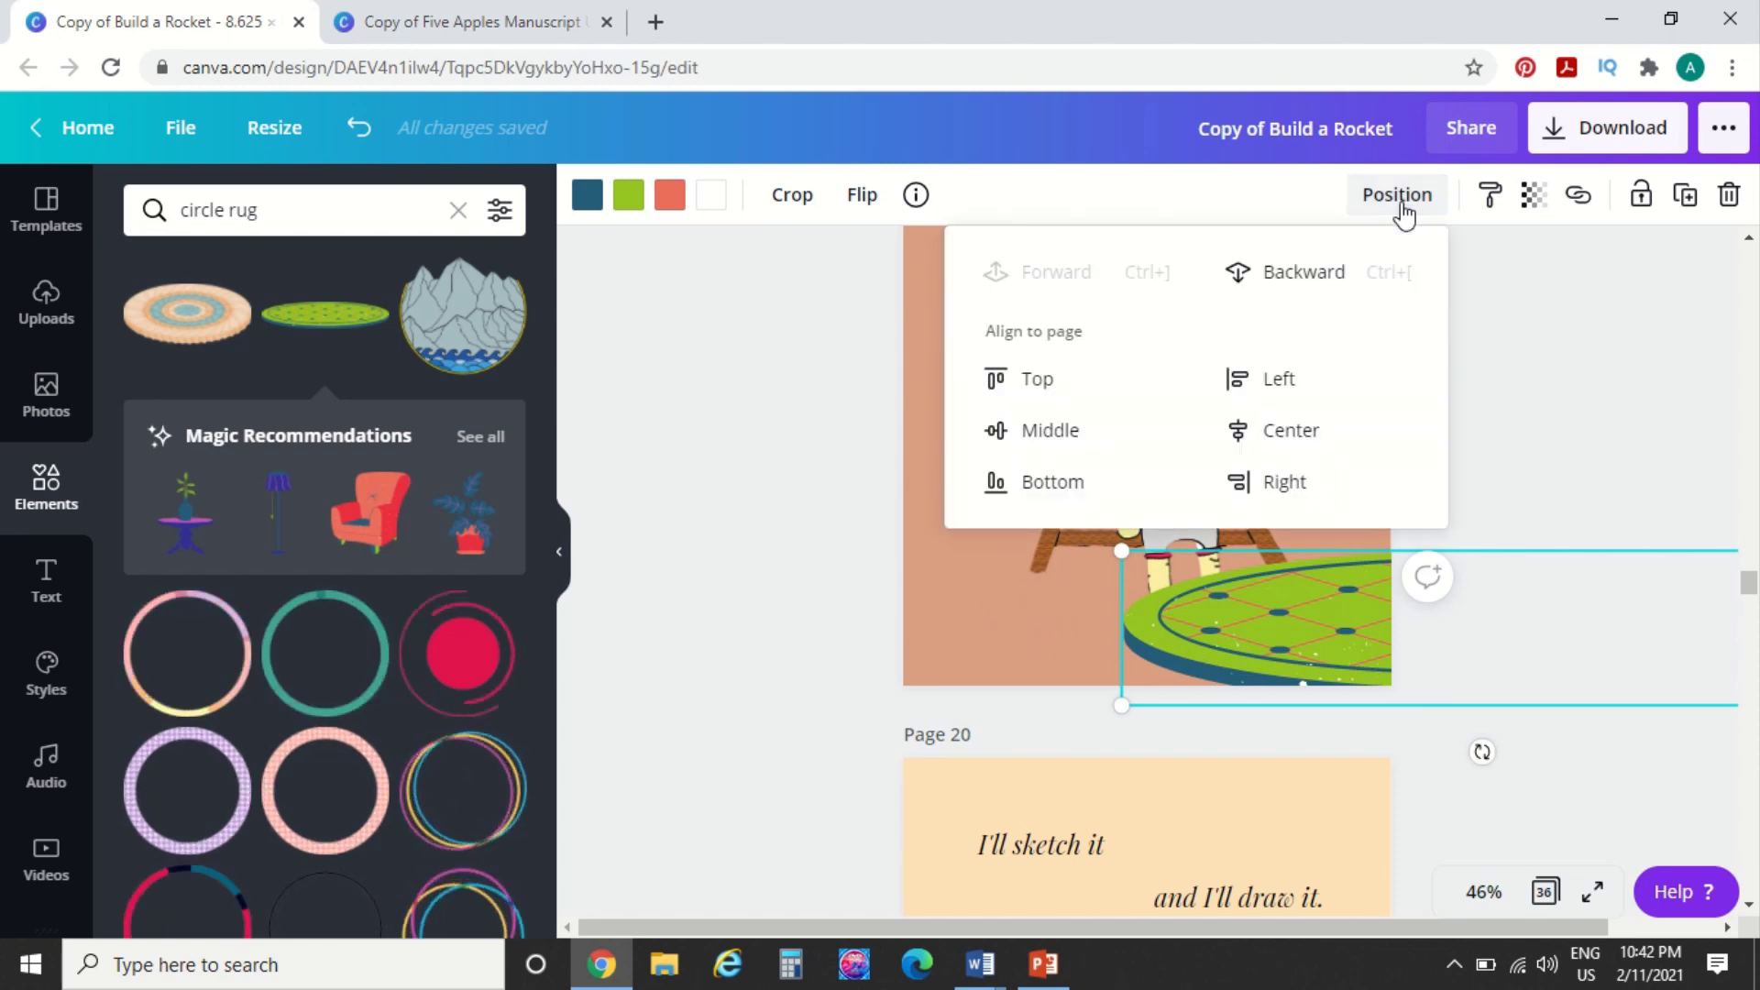
{"action": "left_click", "coordinate": [1311, 275]}
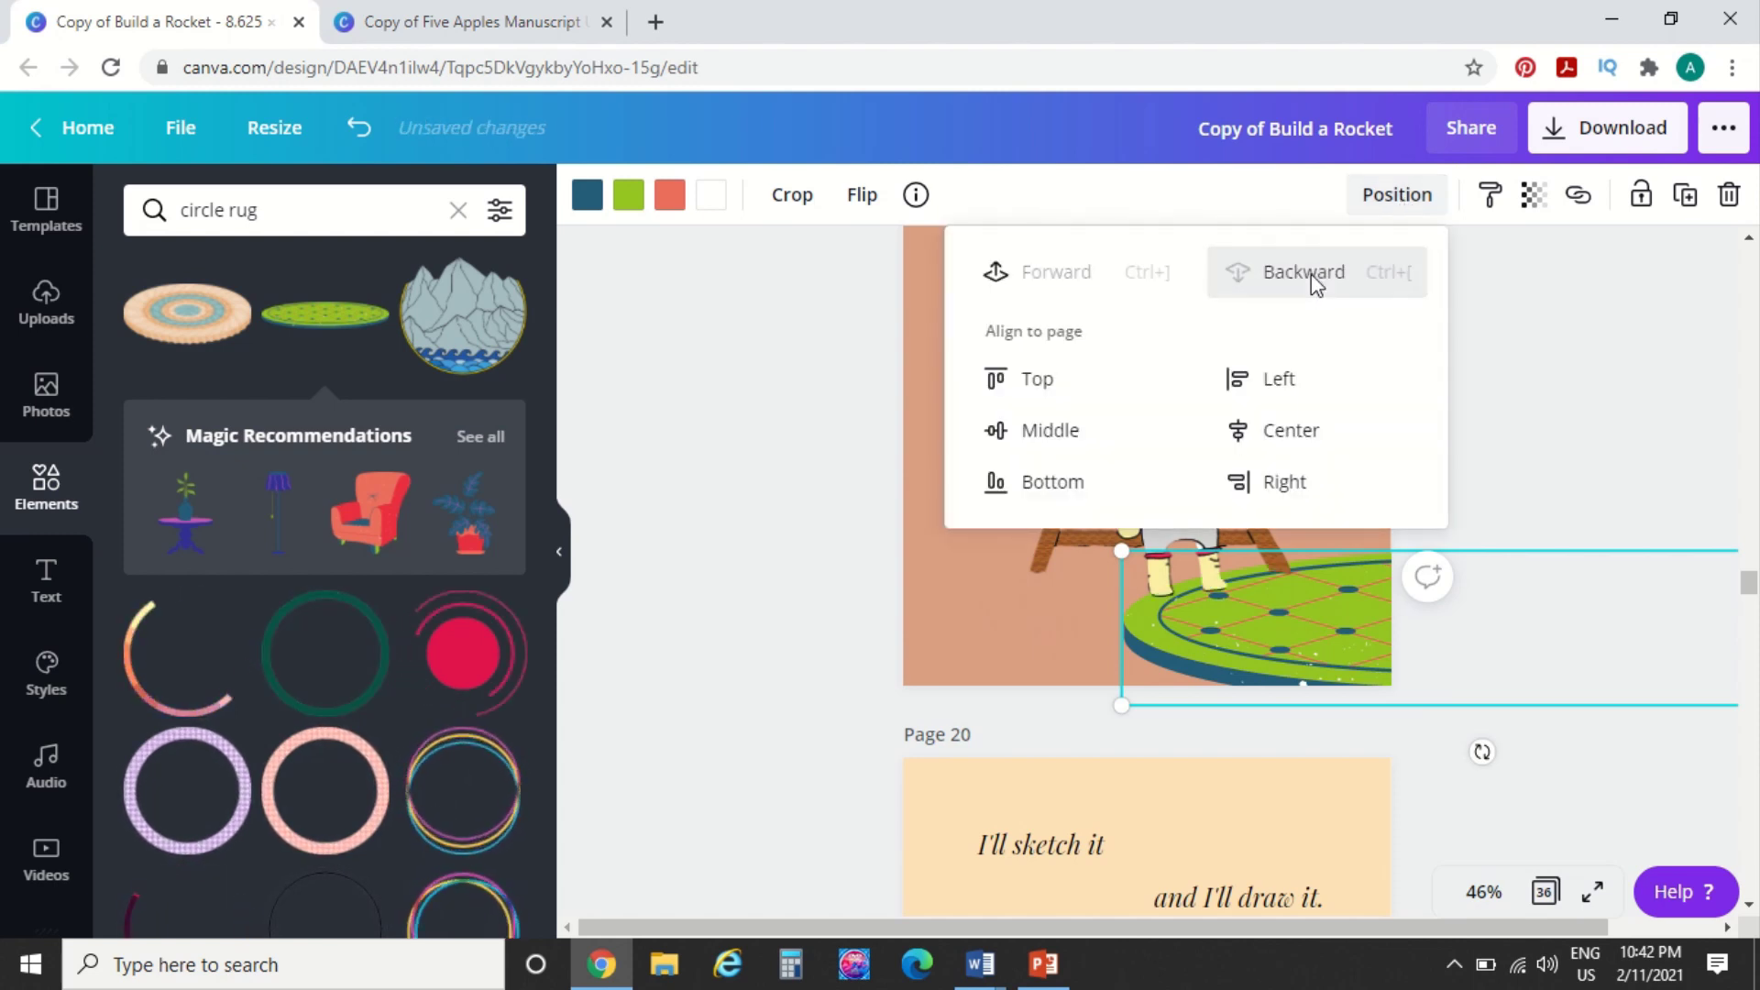
{"action": "left_click", "coordinate": [766, 553]}
{"action": "left_click", "coordinate": [770, 555]}
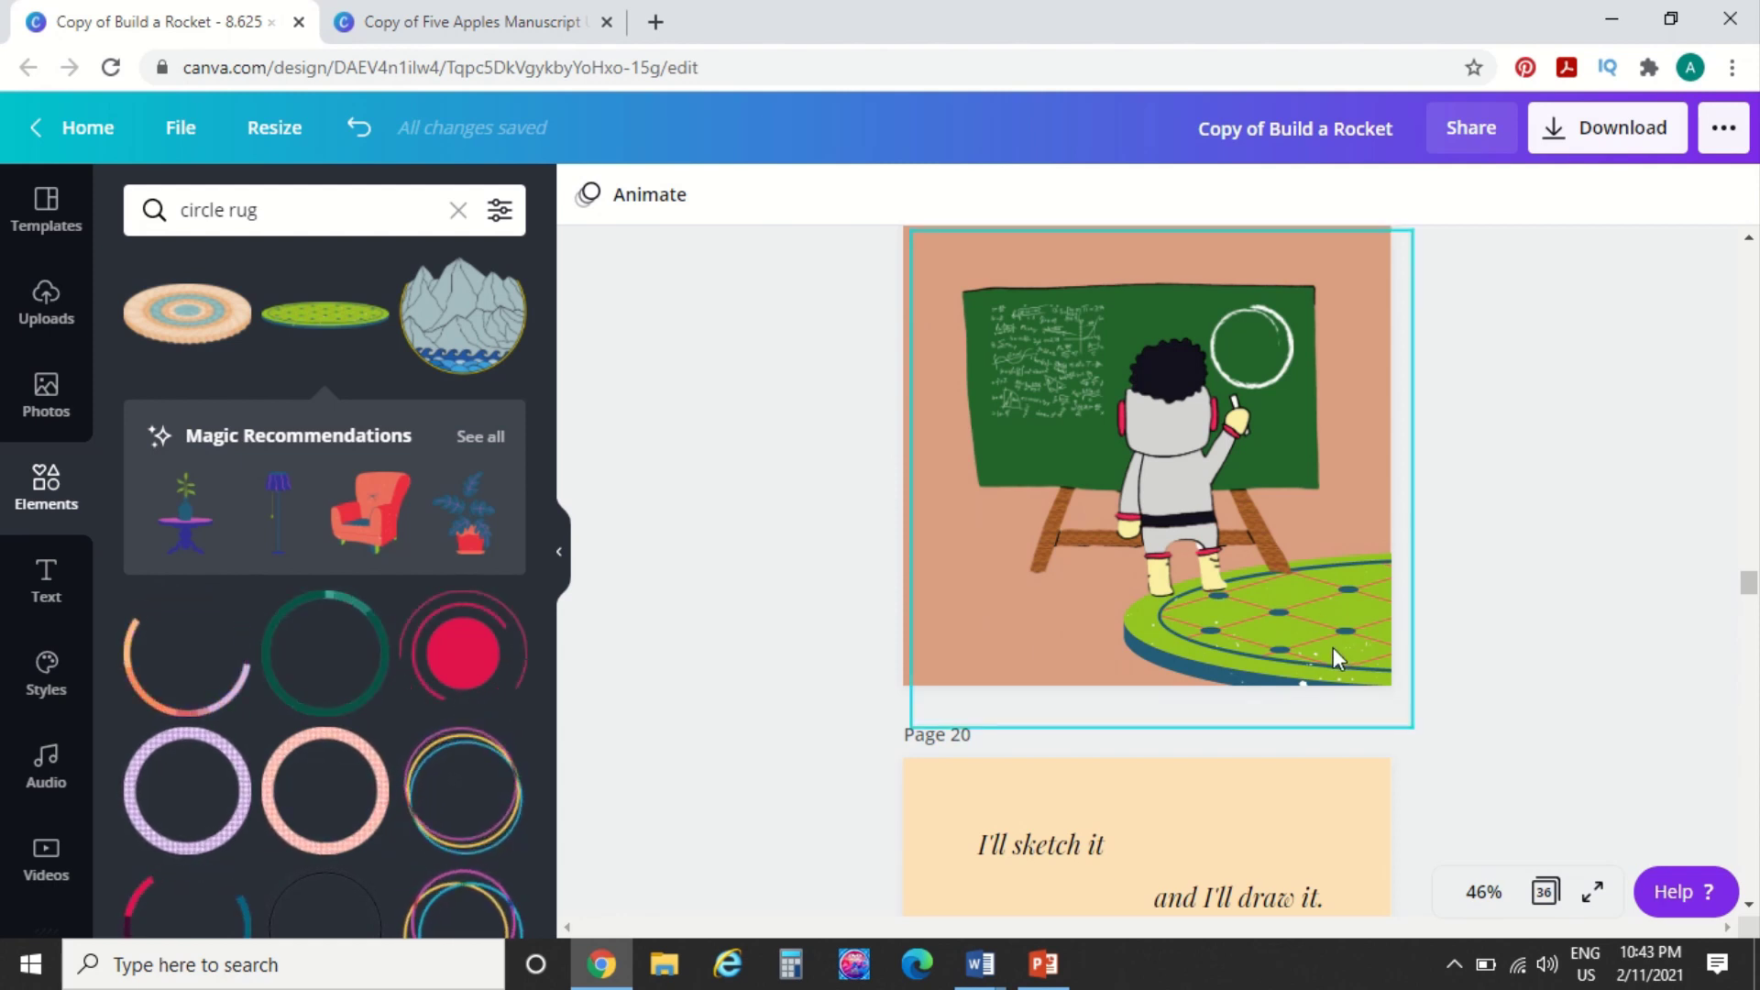
Bring the chalkboard-and-child illustration forward, in front of the equations and the chalk ring
{"action": "left_click", "coordinate": [1309, 626]}
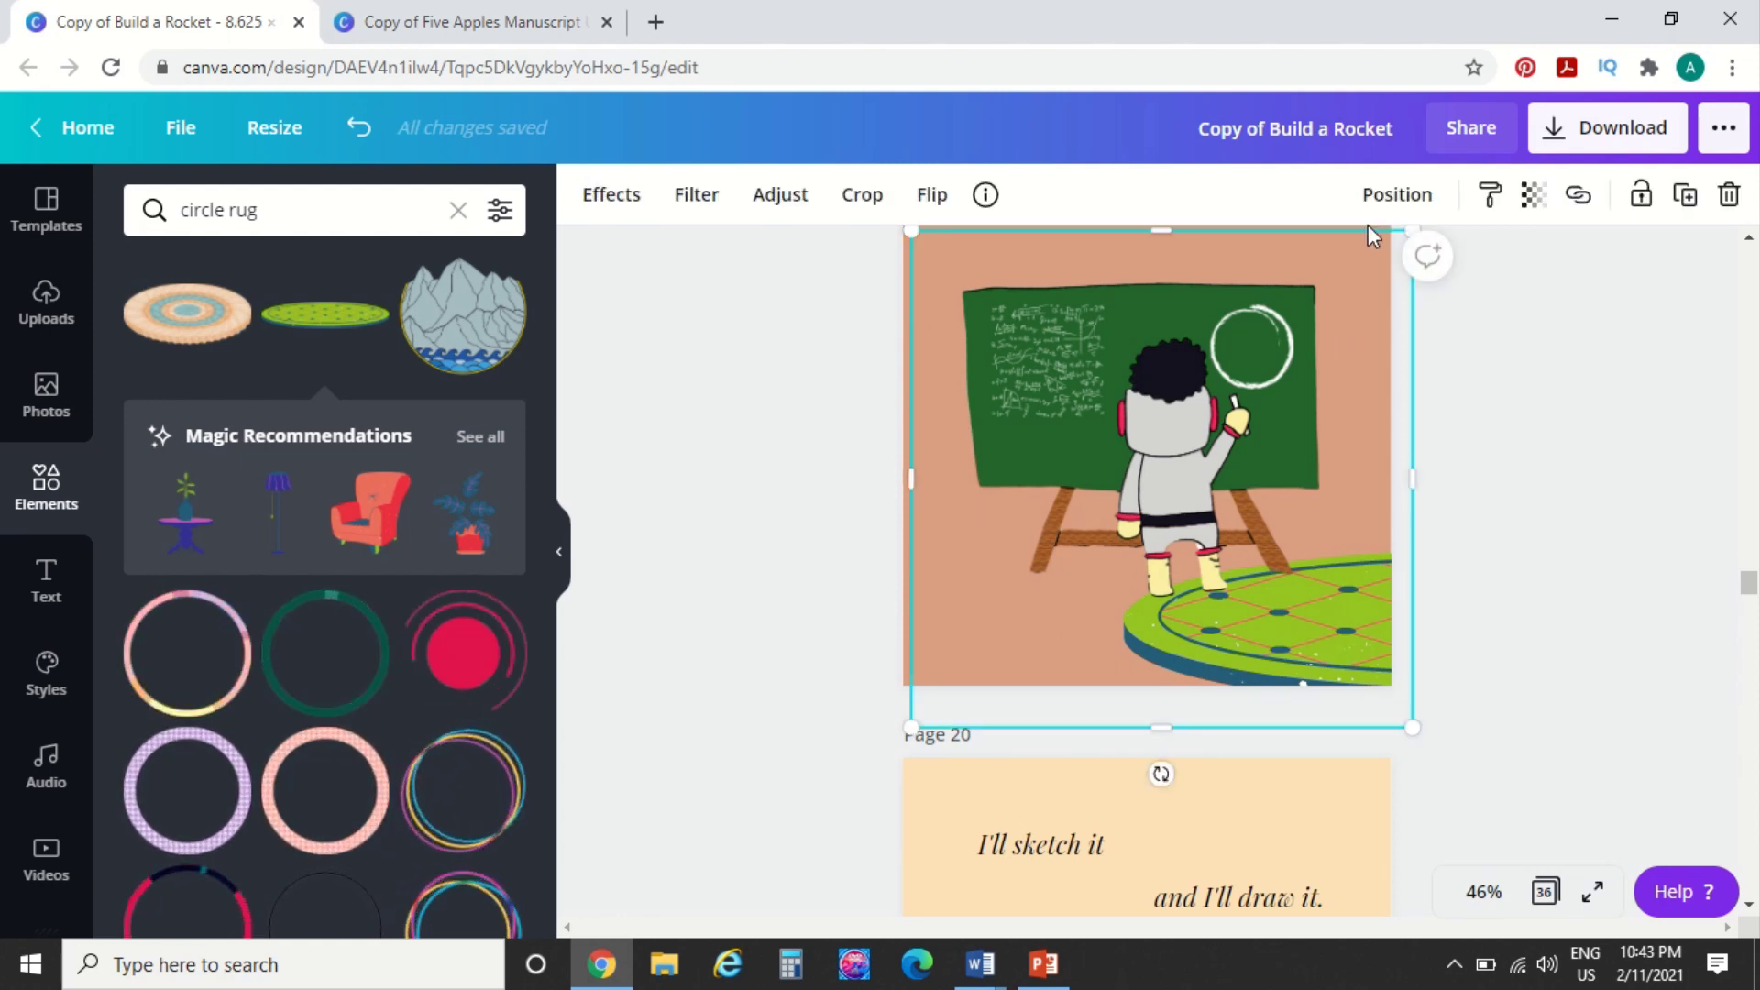
{"action": "left_click", "coordinate": [1410, 198]}
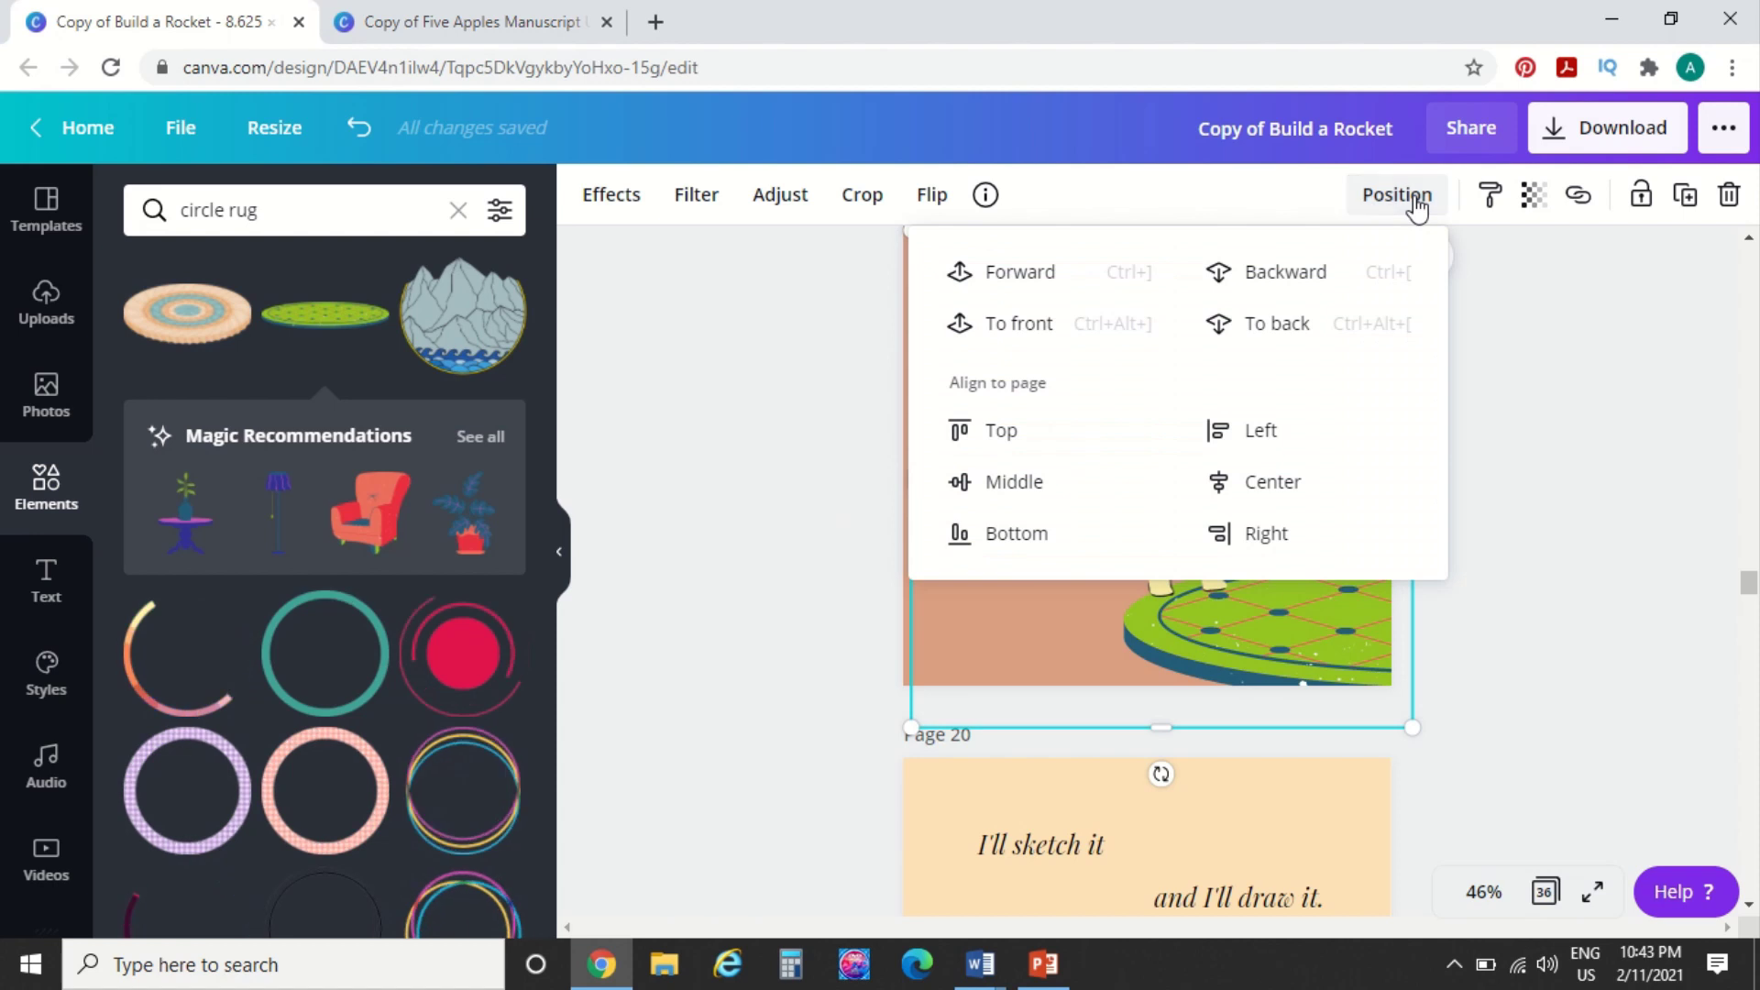
{"action": "left_click", "coordinate": [1008, 275]}
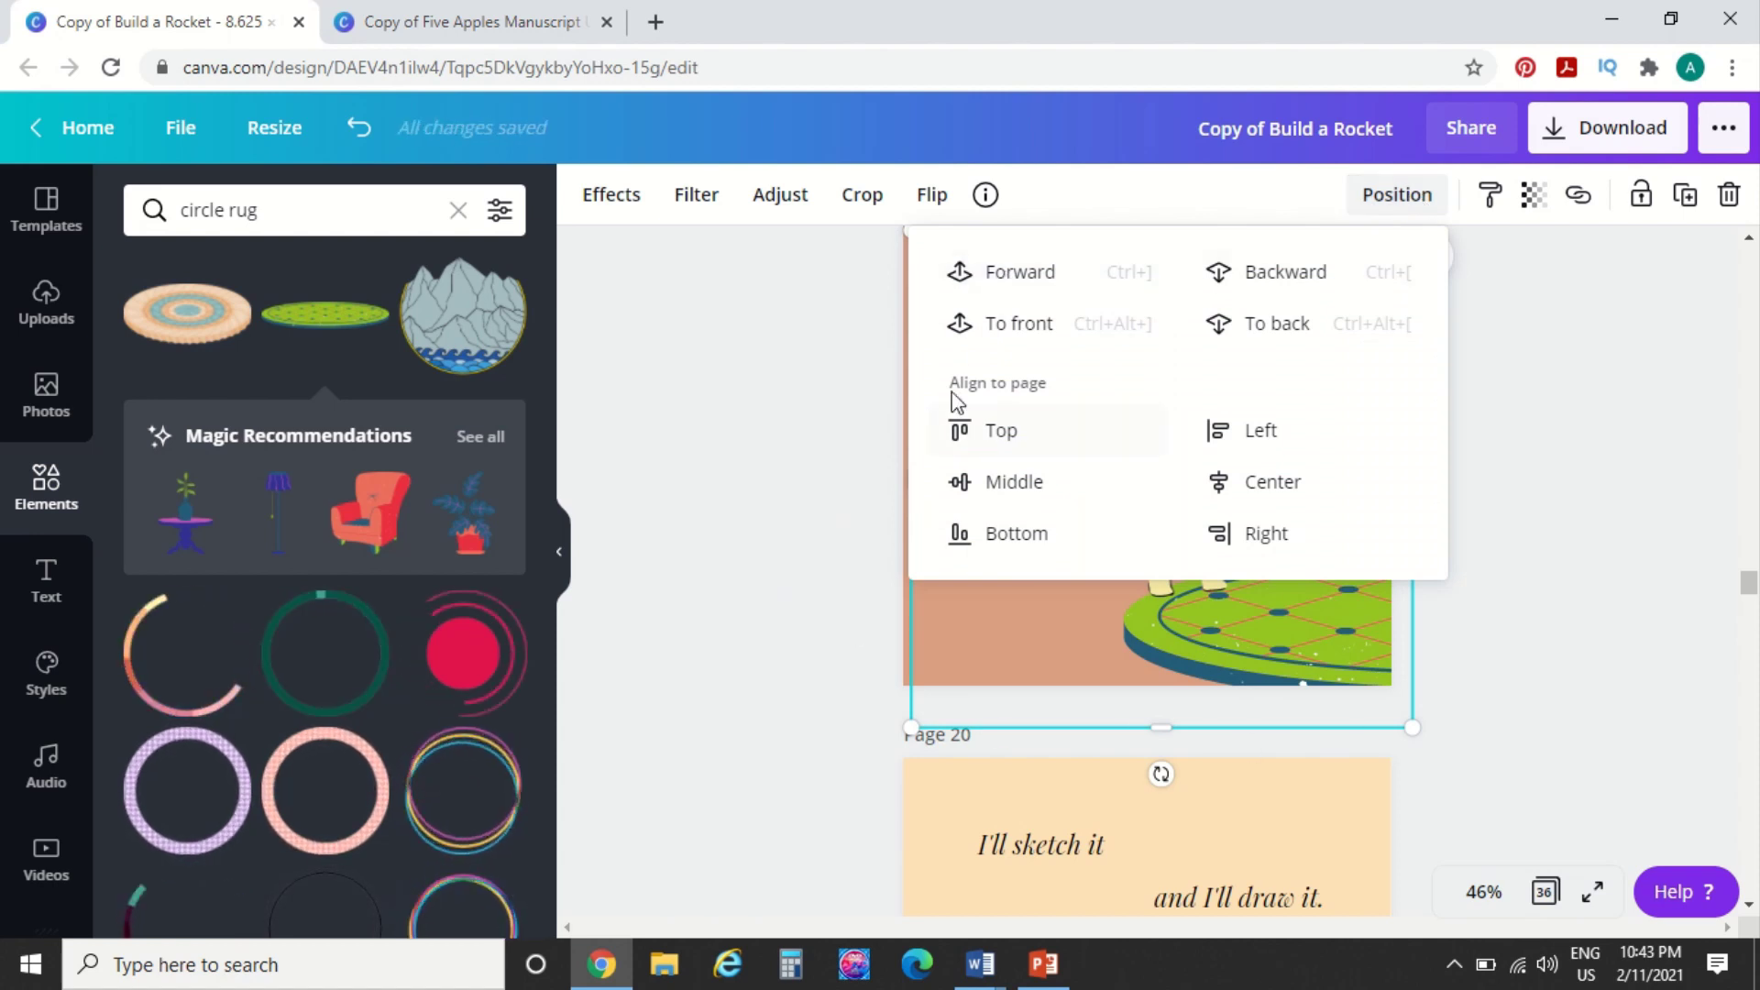
{"action": "left_click", "coordinate": [988, 282]}
{"action": "left_click", "coordinate": [640, 699]}
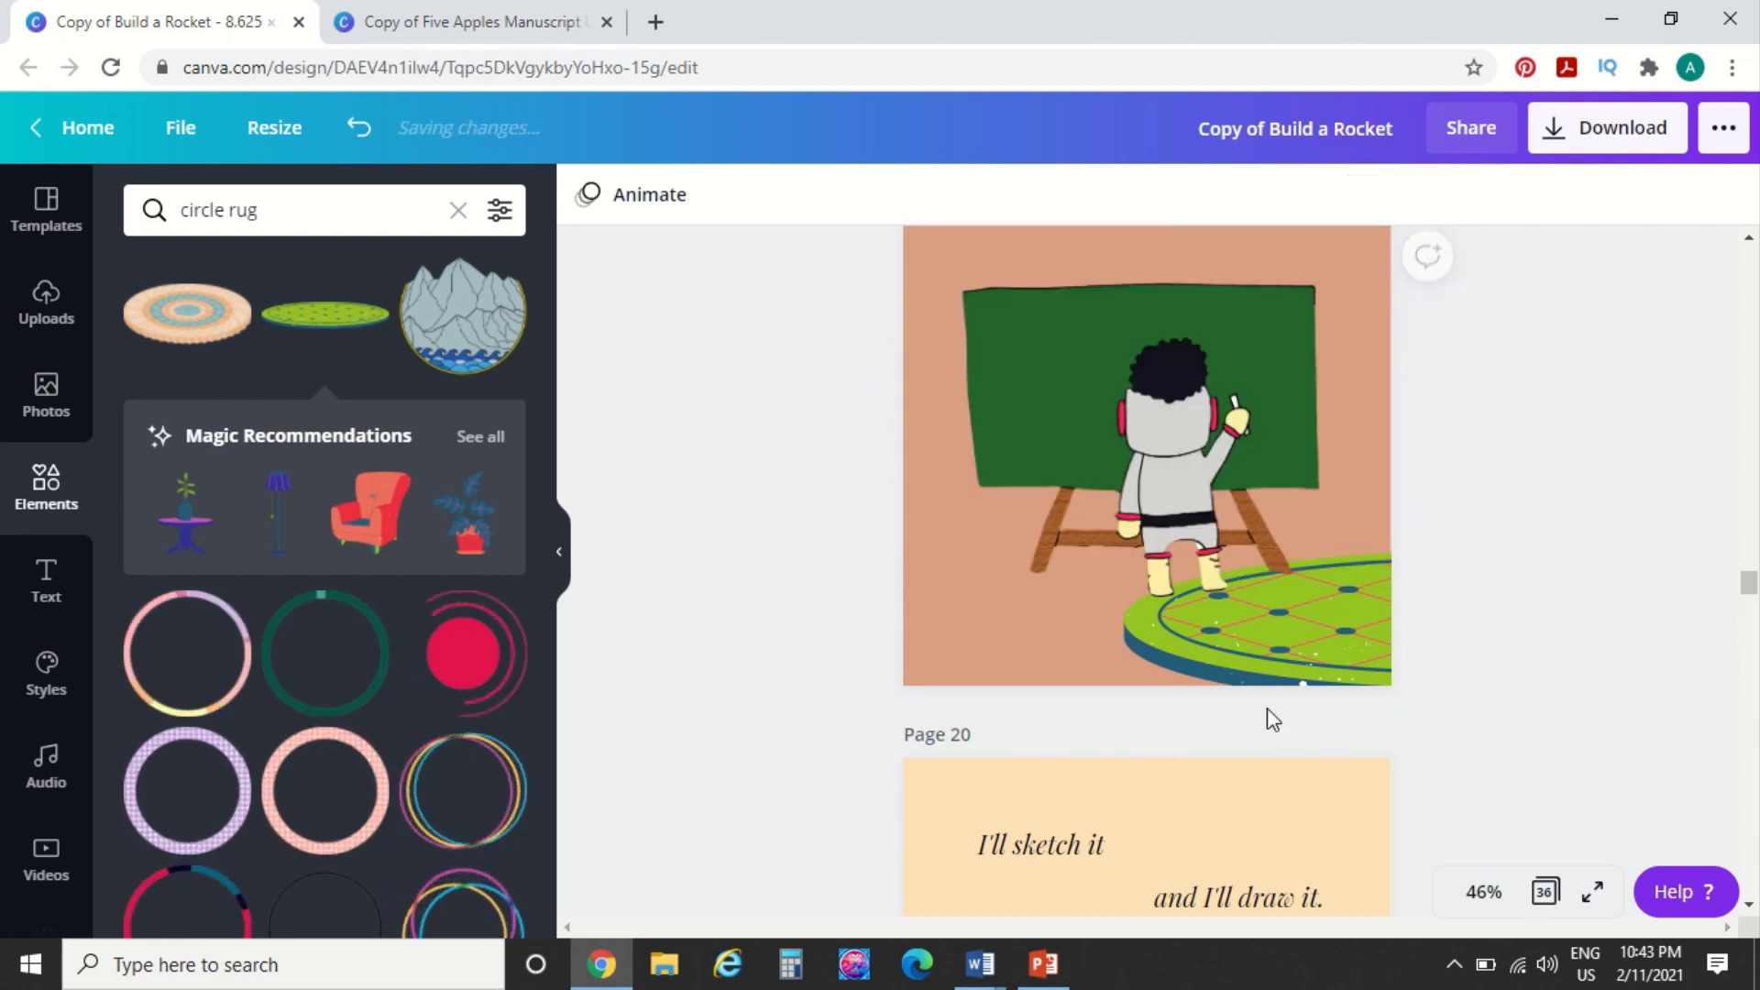
Send the chalkboard-and-child illustration backward two levels, behind the chalk drawings and the rug
{"action": "left_click", "coordinate": [1287, 592]}
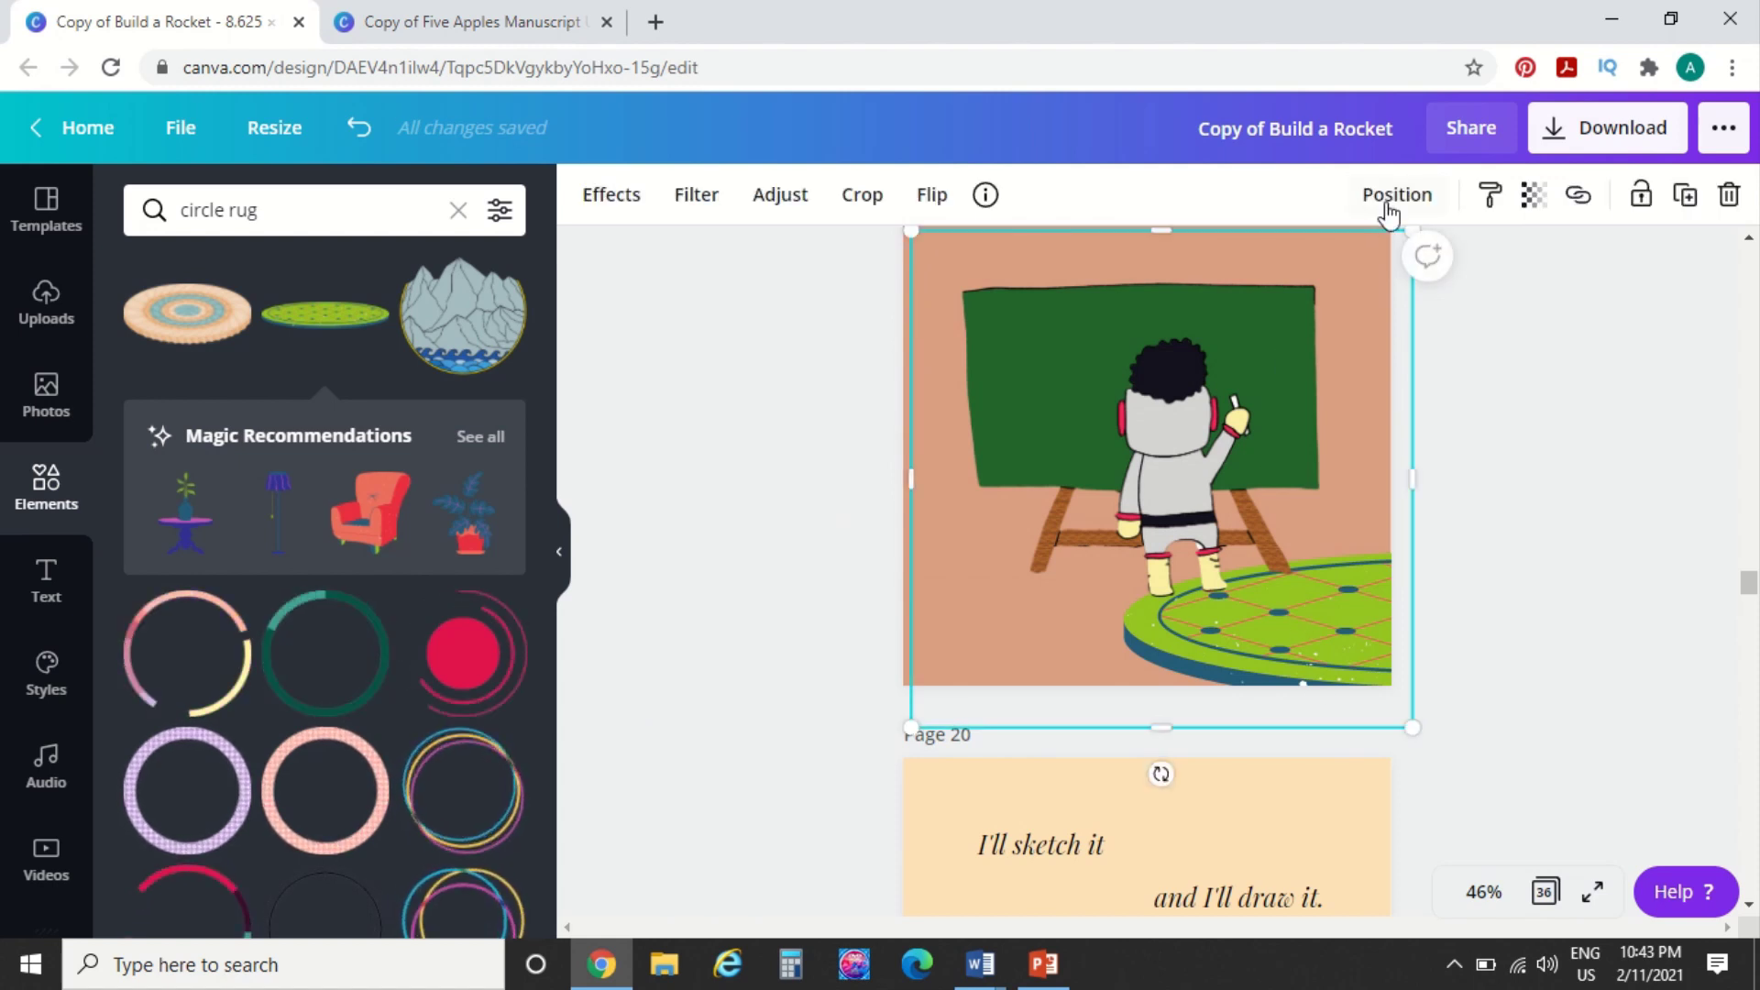
{"action": "left_click", "coordinate": [1389, 213]}
{"action": "left_click", "coordinate": [1280, 288]}
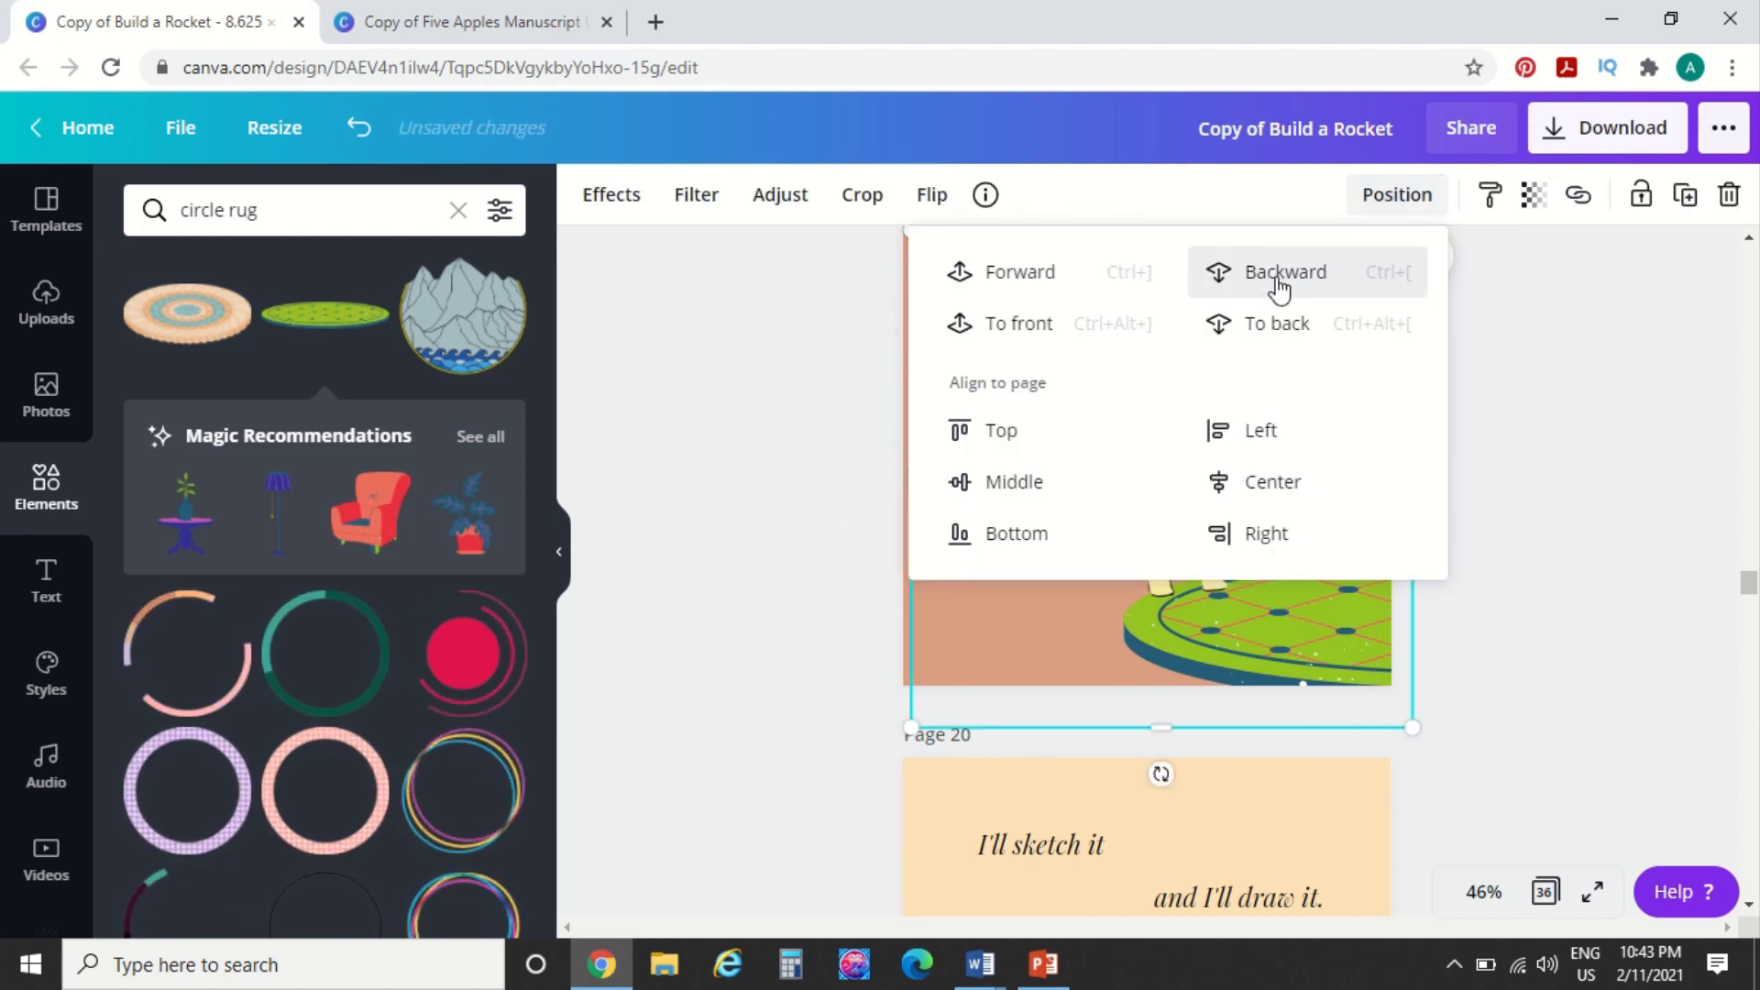
{"action": "left_click", "coordinate": [1278, 279]}
{"action": "left_click", "coordinate": [773, 493]}
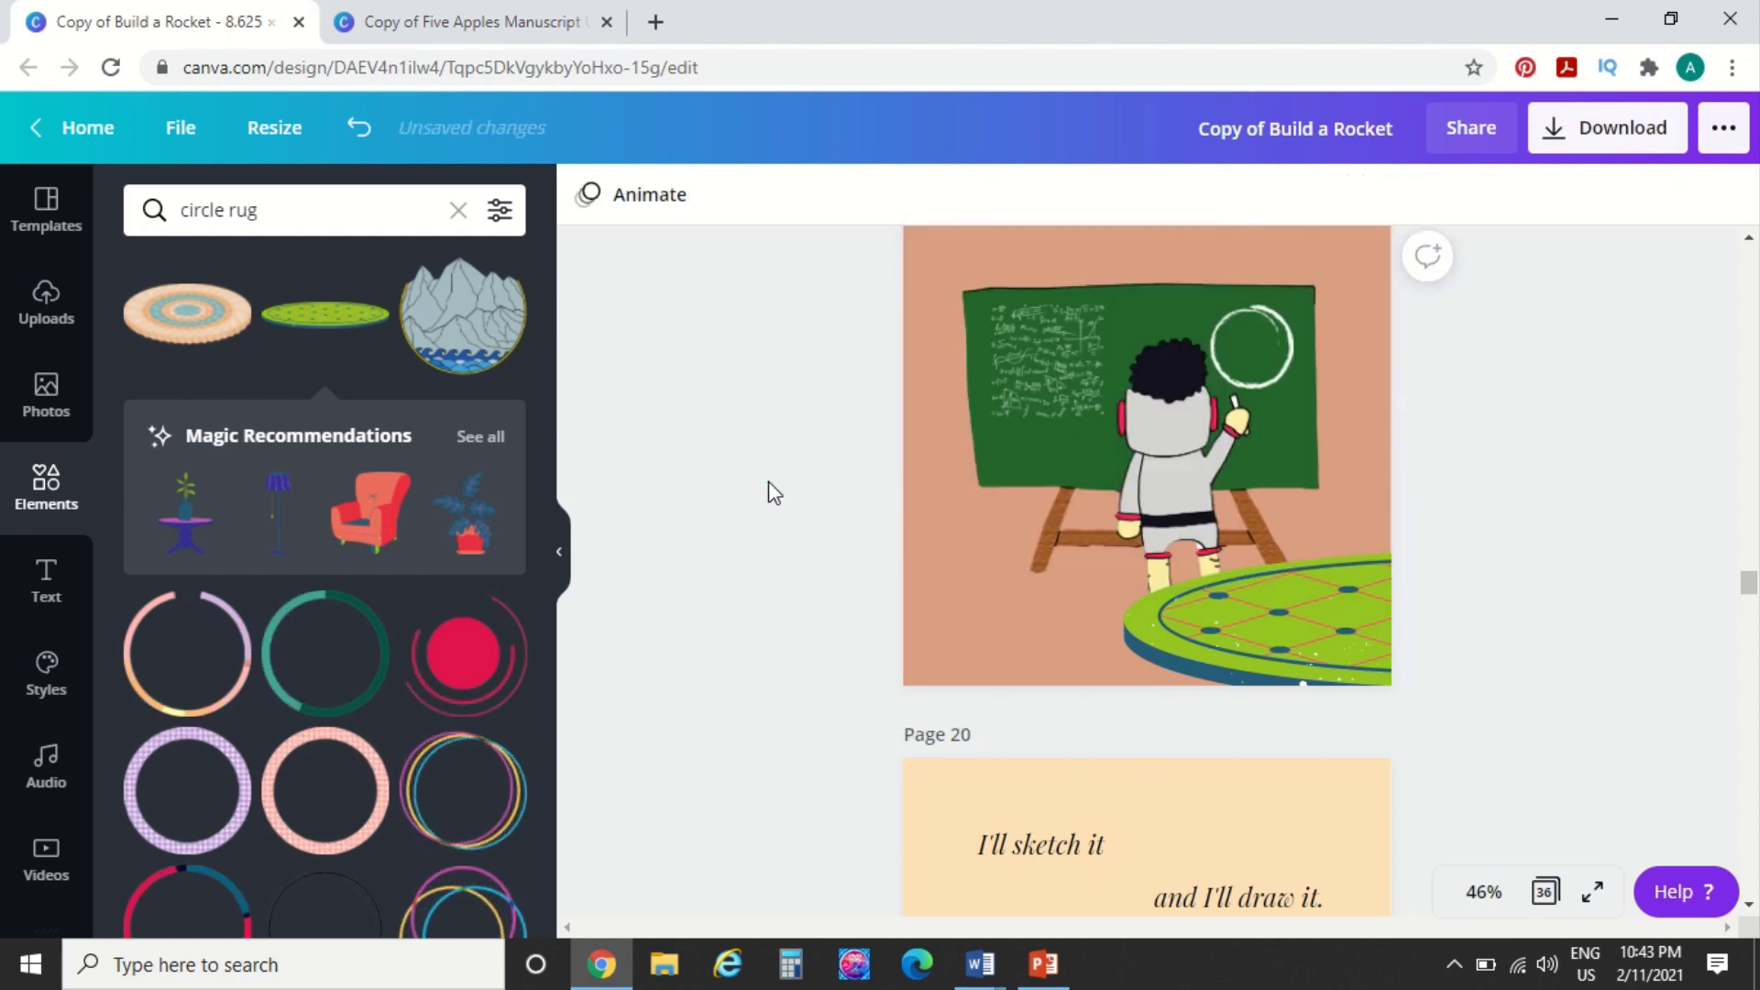
Copy the green rug on page 19 and send the original backward, behind the child's feet
{"action": "left_click", "coordinate": [1285, 627]}
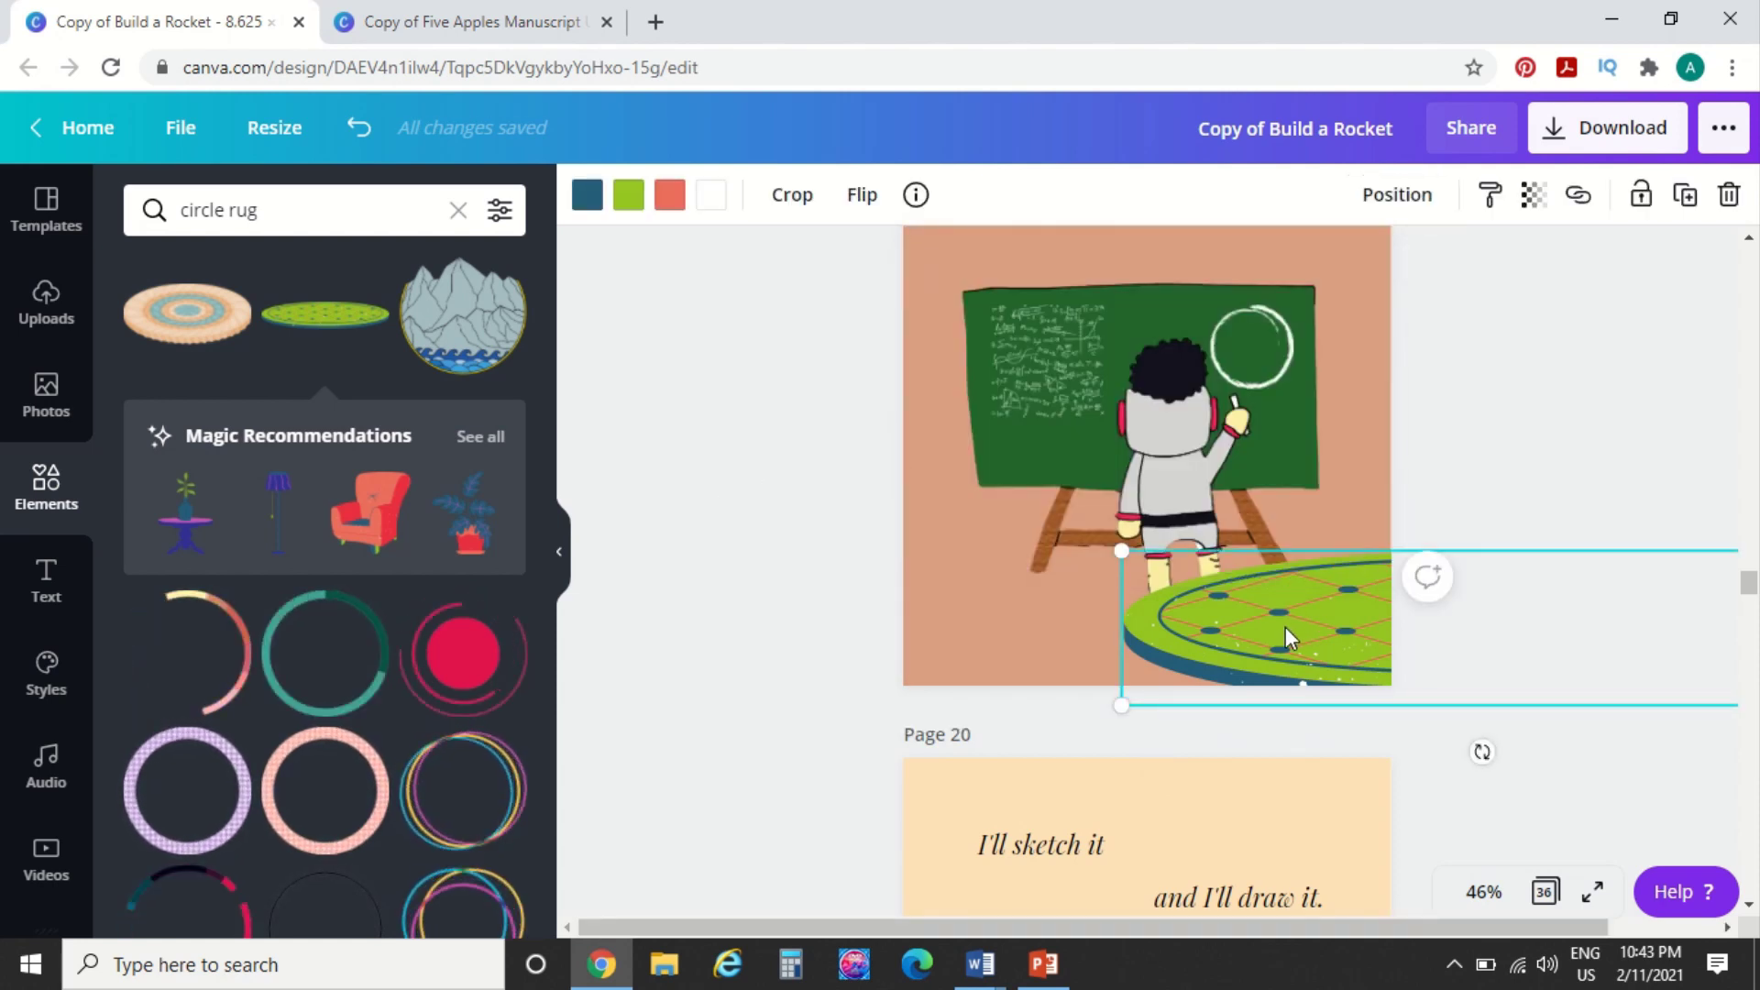
{"action": "right_click", "coordinate": [1286, 634]}
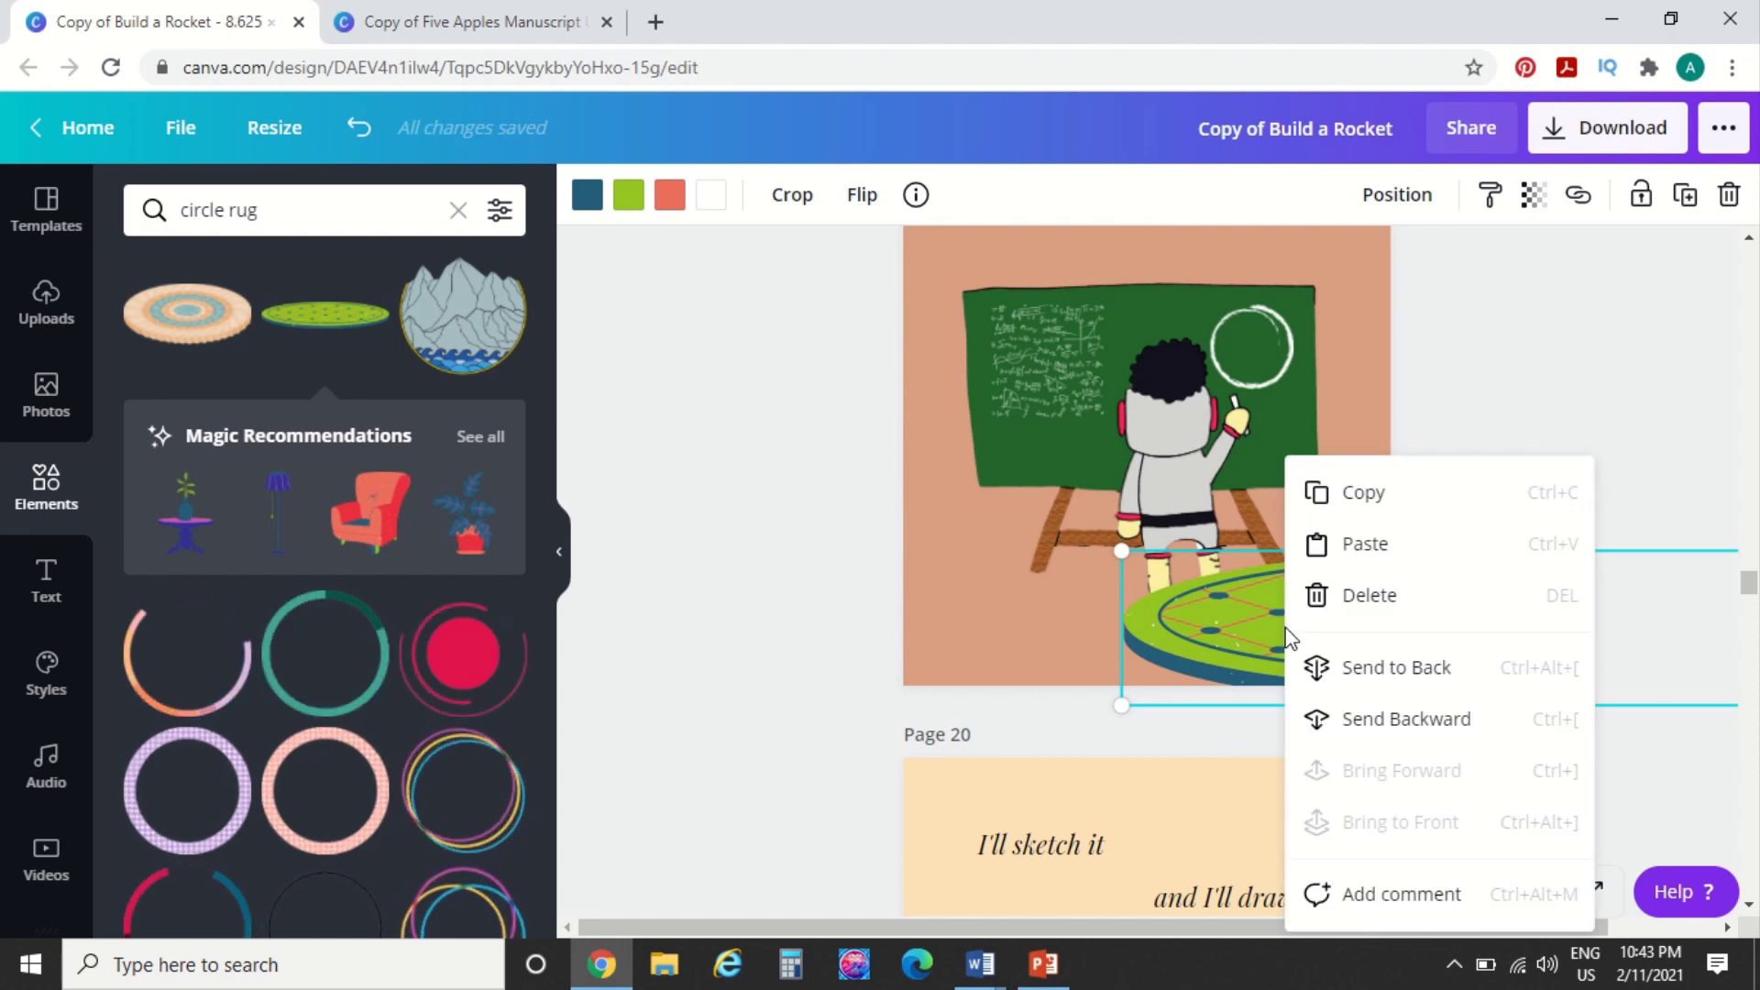
{"action": "left_click", "coordinate": [1360, 493]}
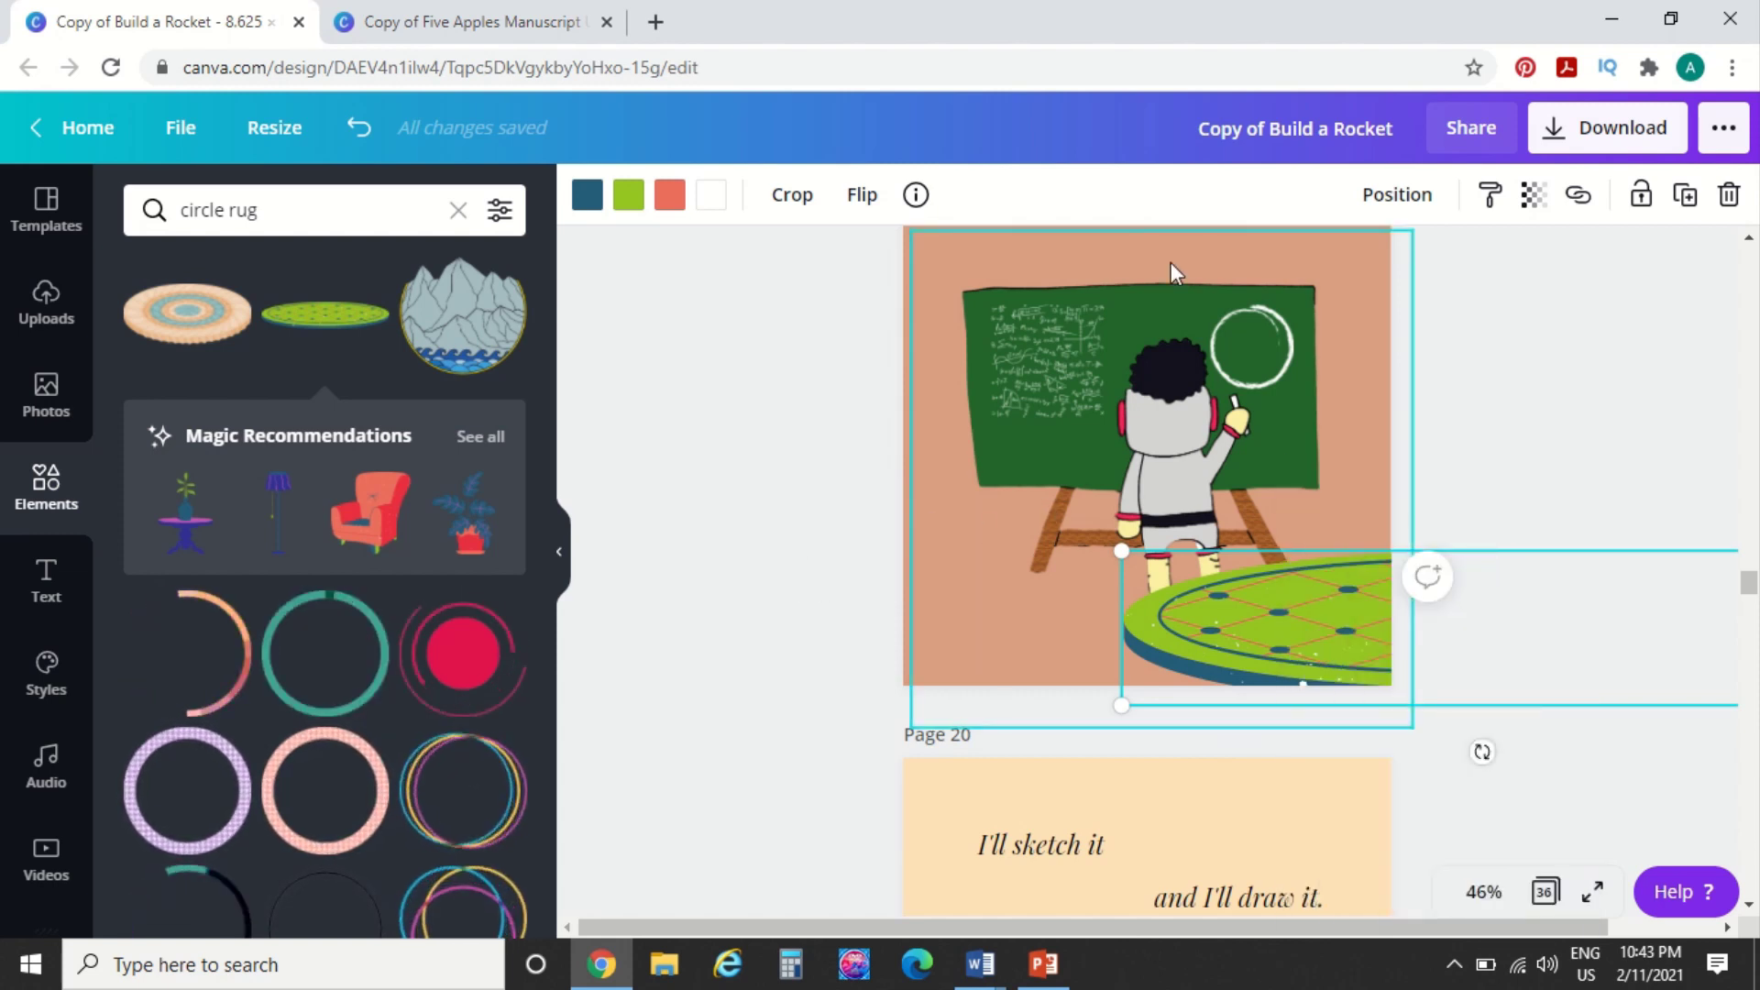
{"action": "left_click", "coordinate": [1385, 196]}
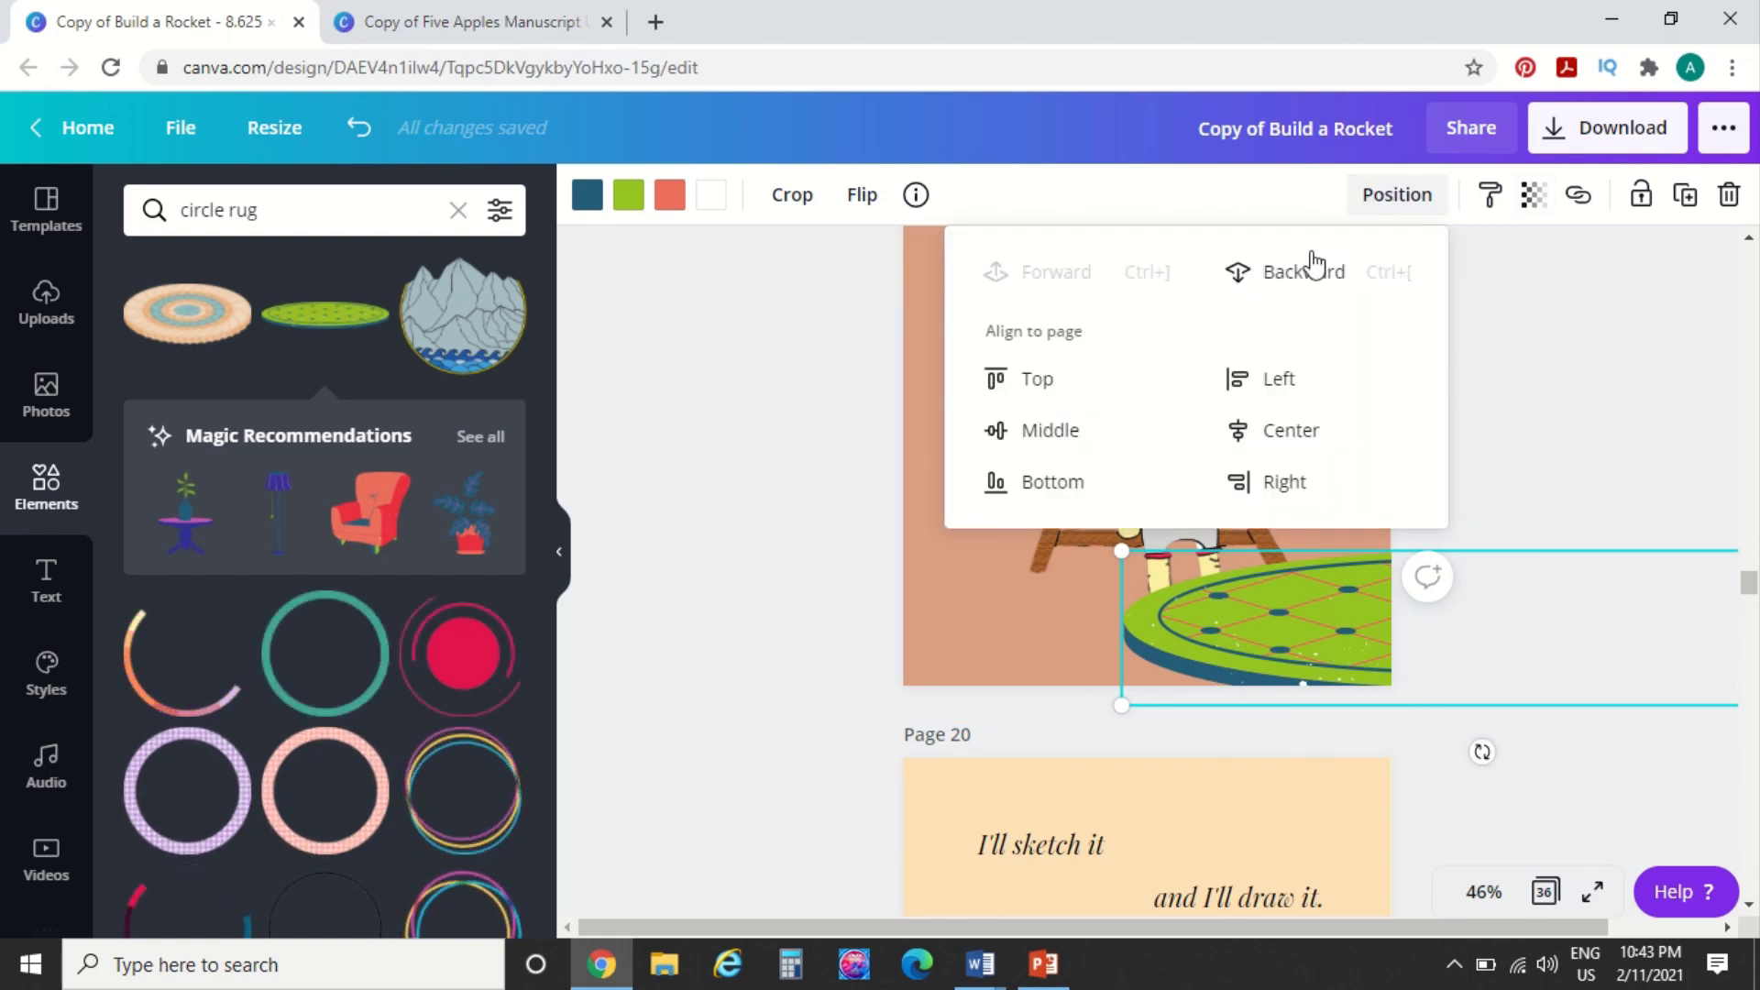
{"action": "left_click", "coordinate": [1299, 275]}
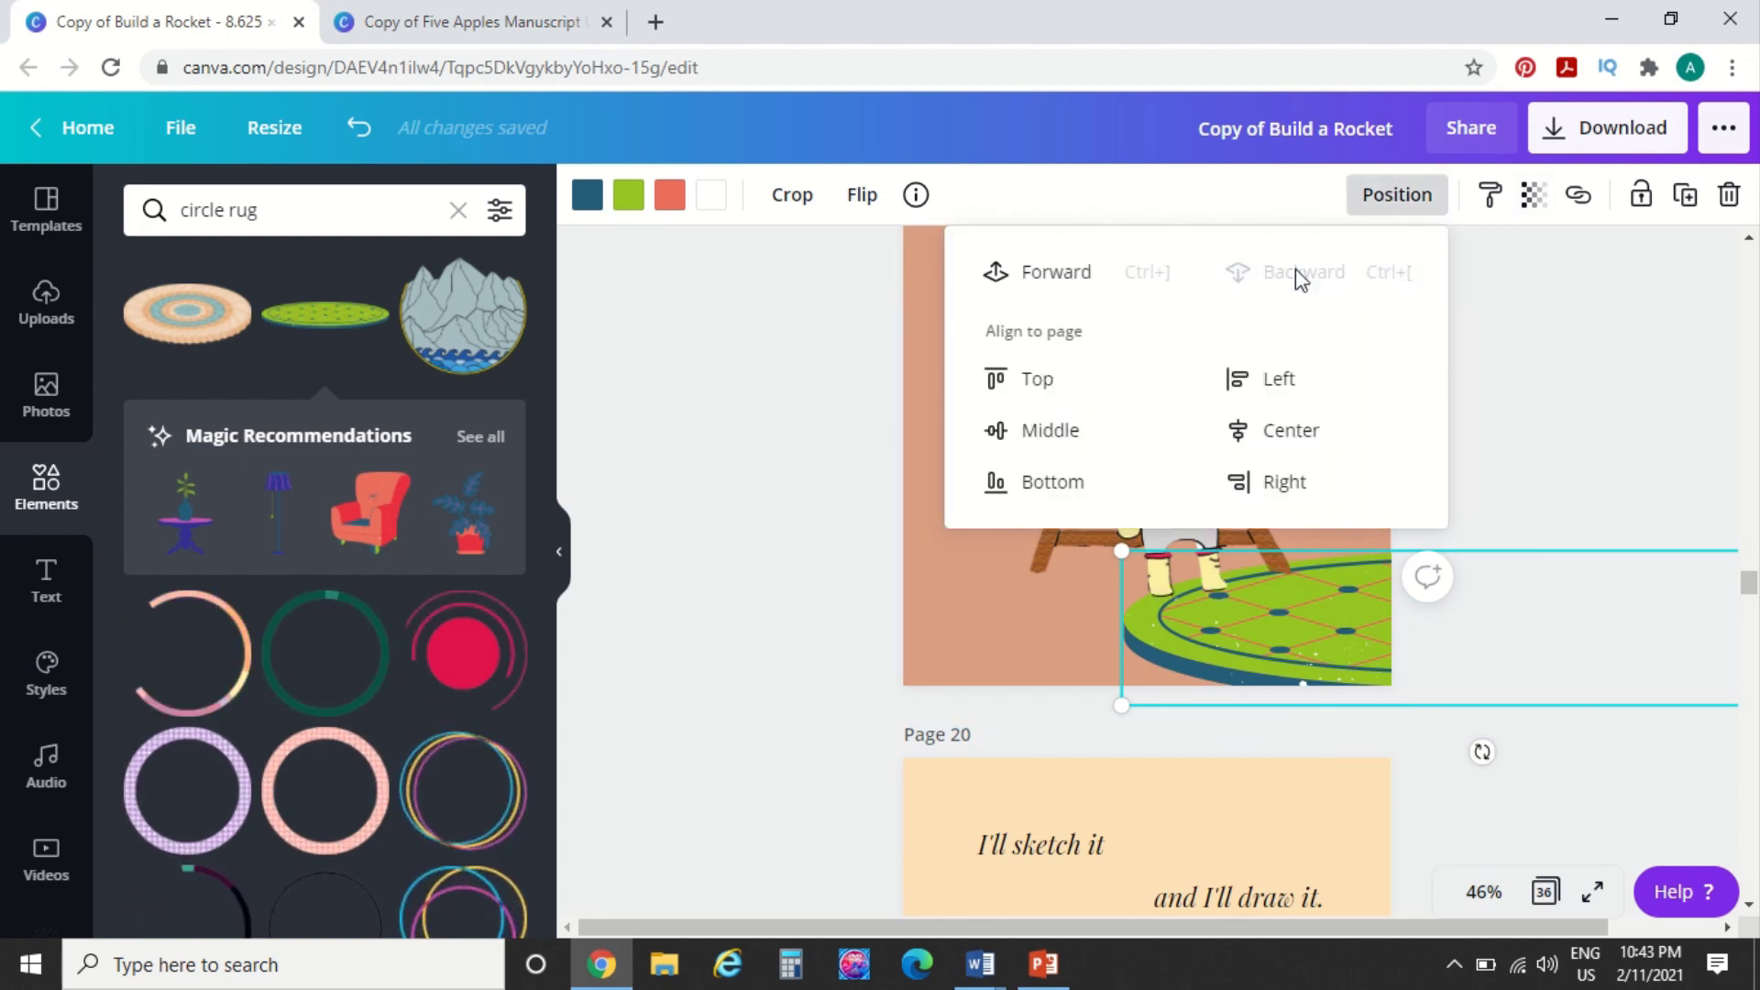
{"action": "left_click", "coordinate": [708, 564]}
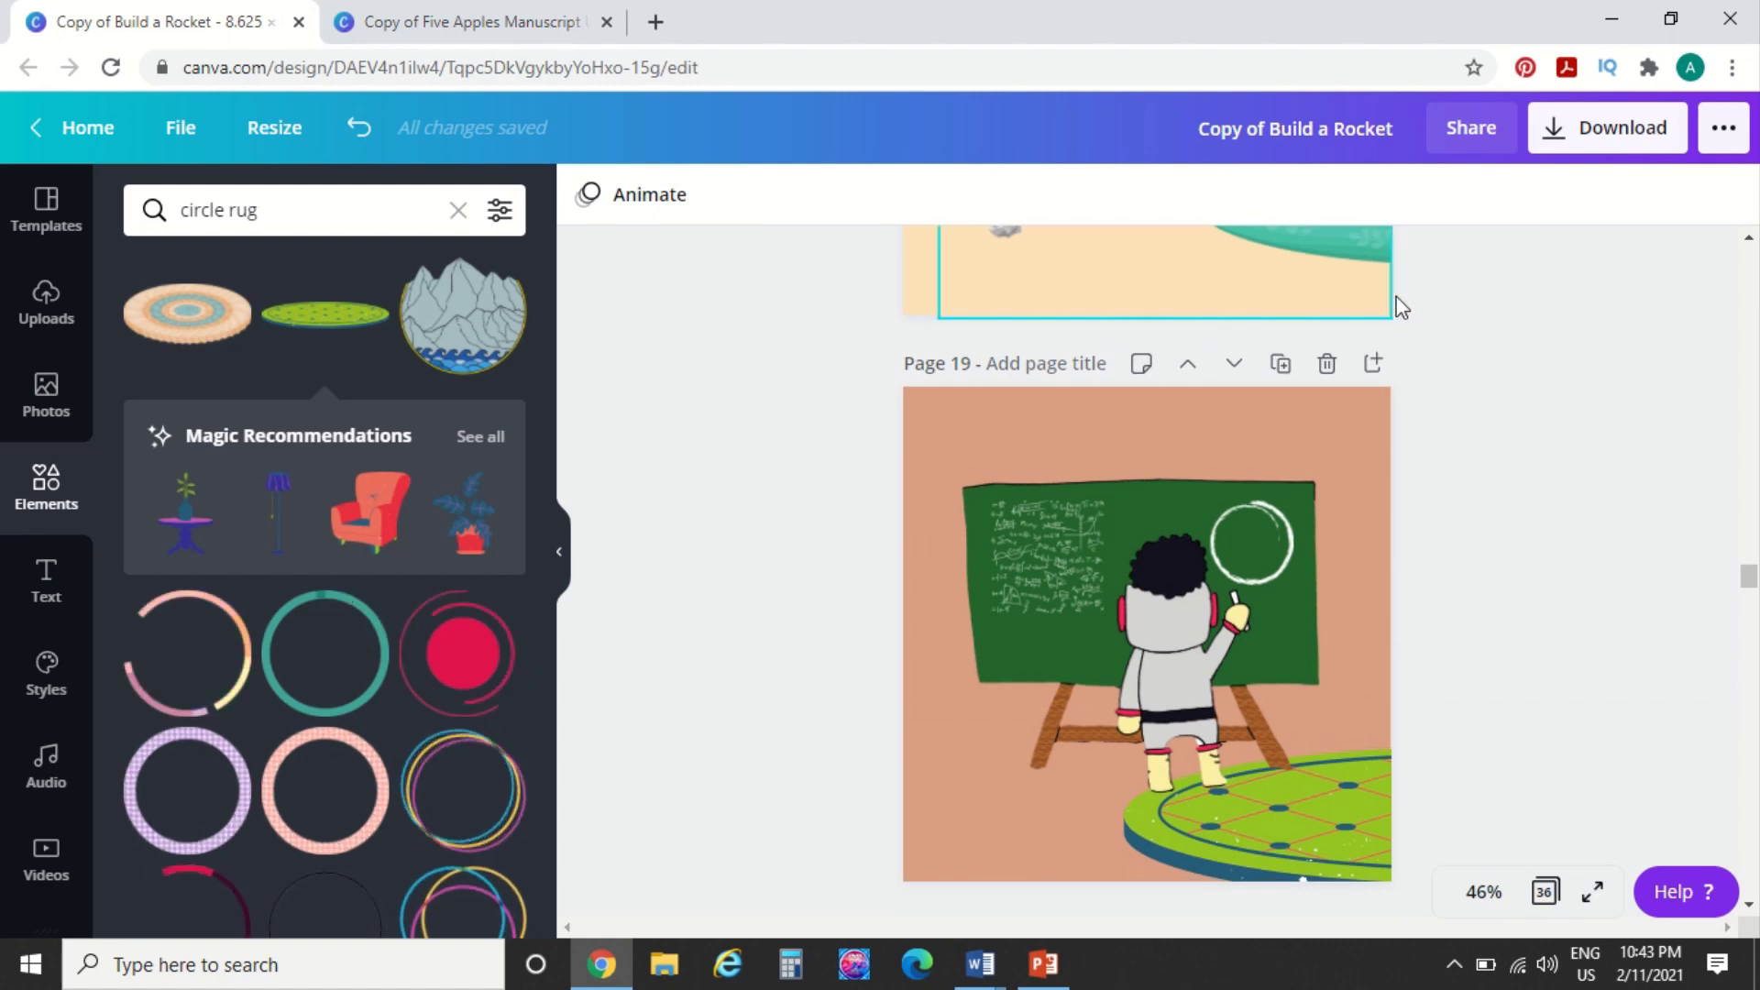
Add a new page after page 19 and paste the copied green rug onto it
{"action": "left_click", "coordinate": [1373, 363]}
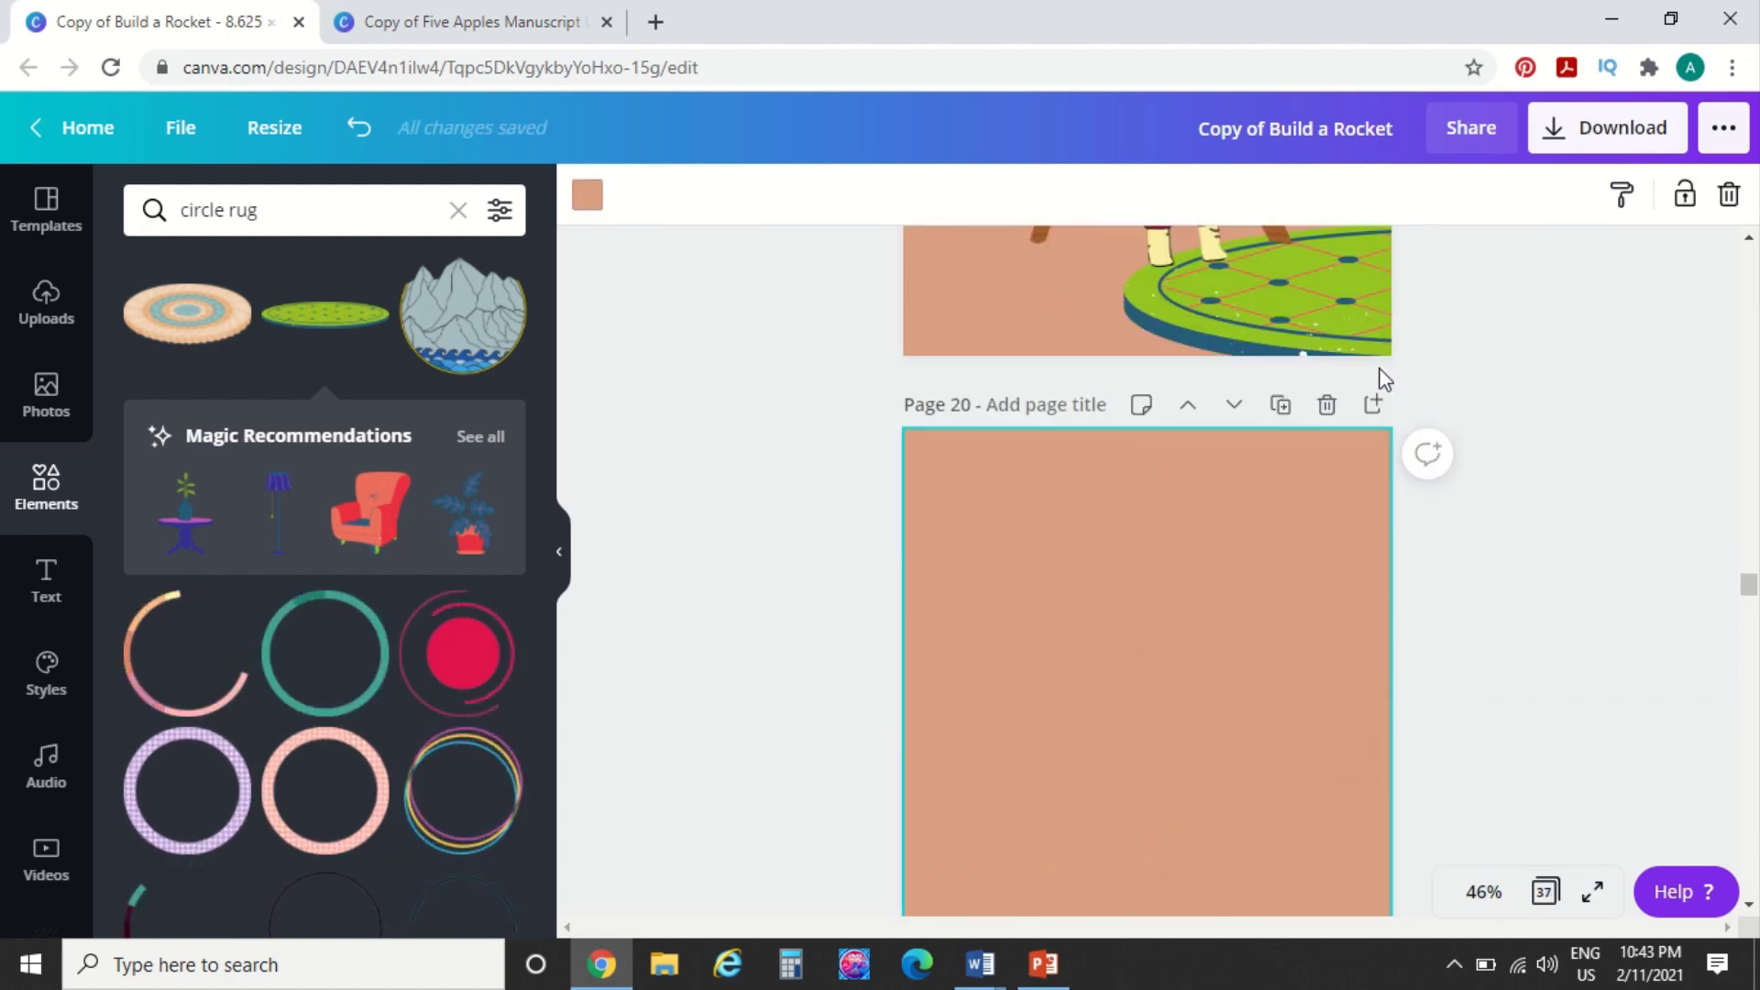
{"action": "right_click", "coordinate": [1011, 675]}
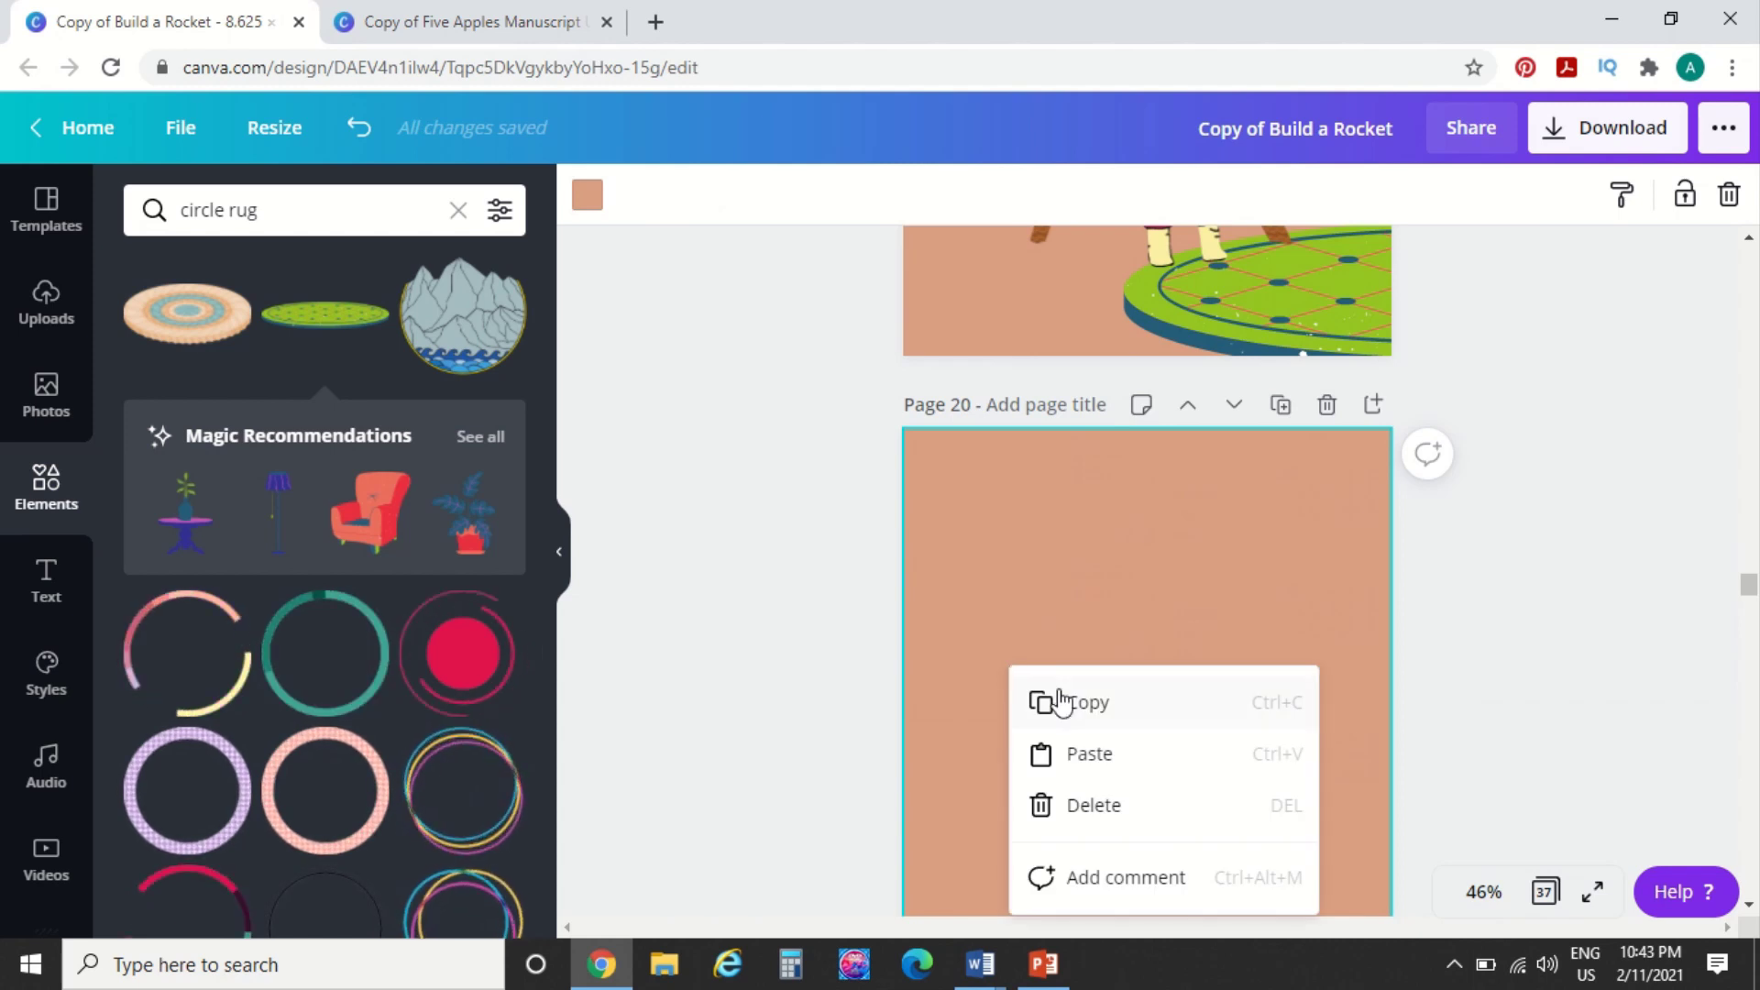
{"action": "left_click", "coordinate": [1088, 774]}
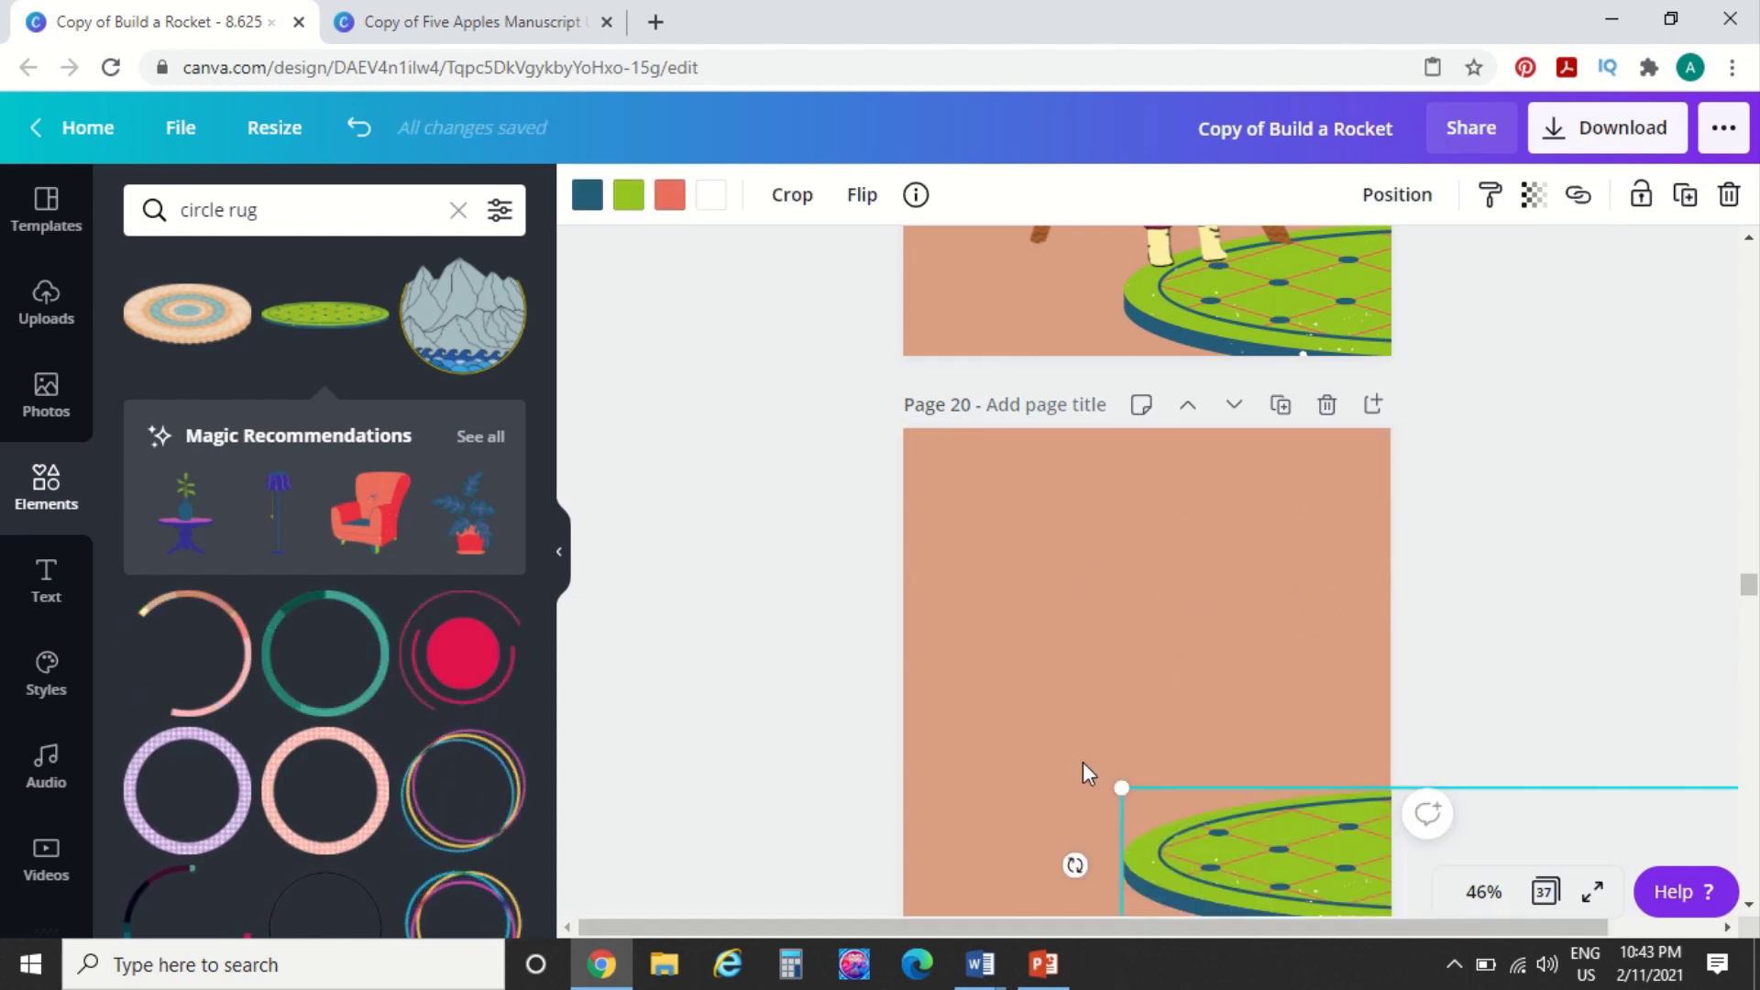
Move the pasted rug to page 20's lower-left edge so that its right end continues the rug from page 19
{"action": "scroll", "coordinate": [1328, 851], "scroll_direction": "down", "scroll_amount": 3}
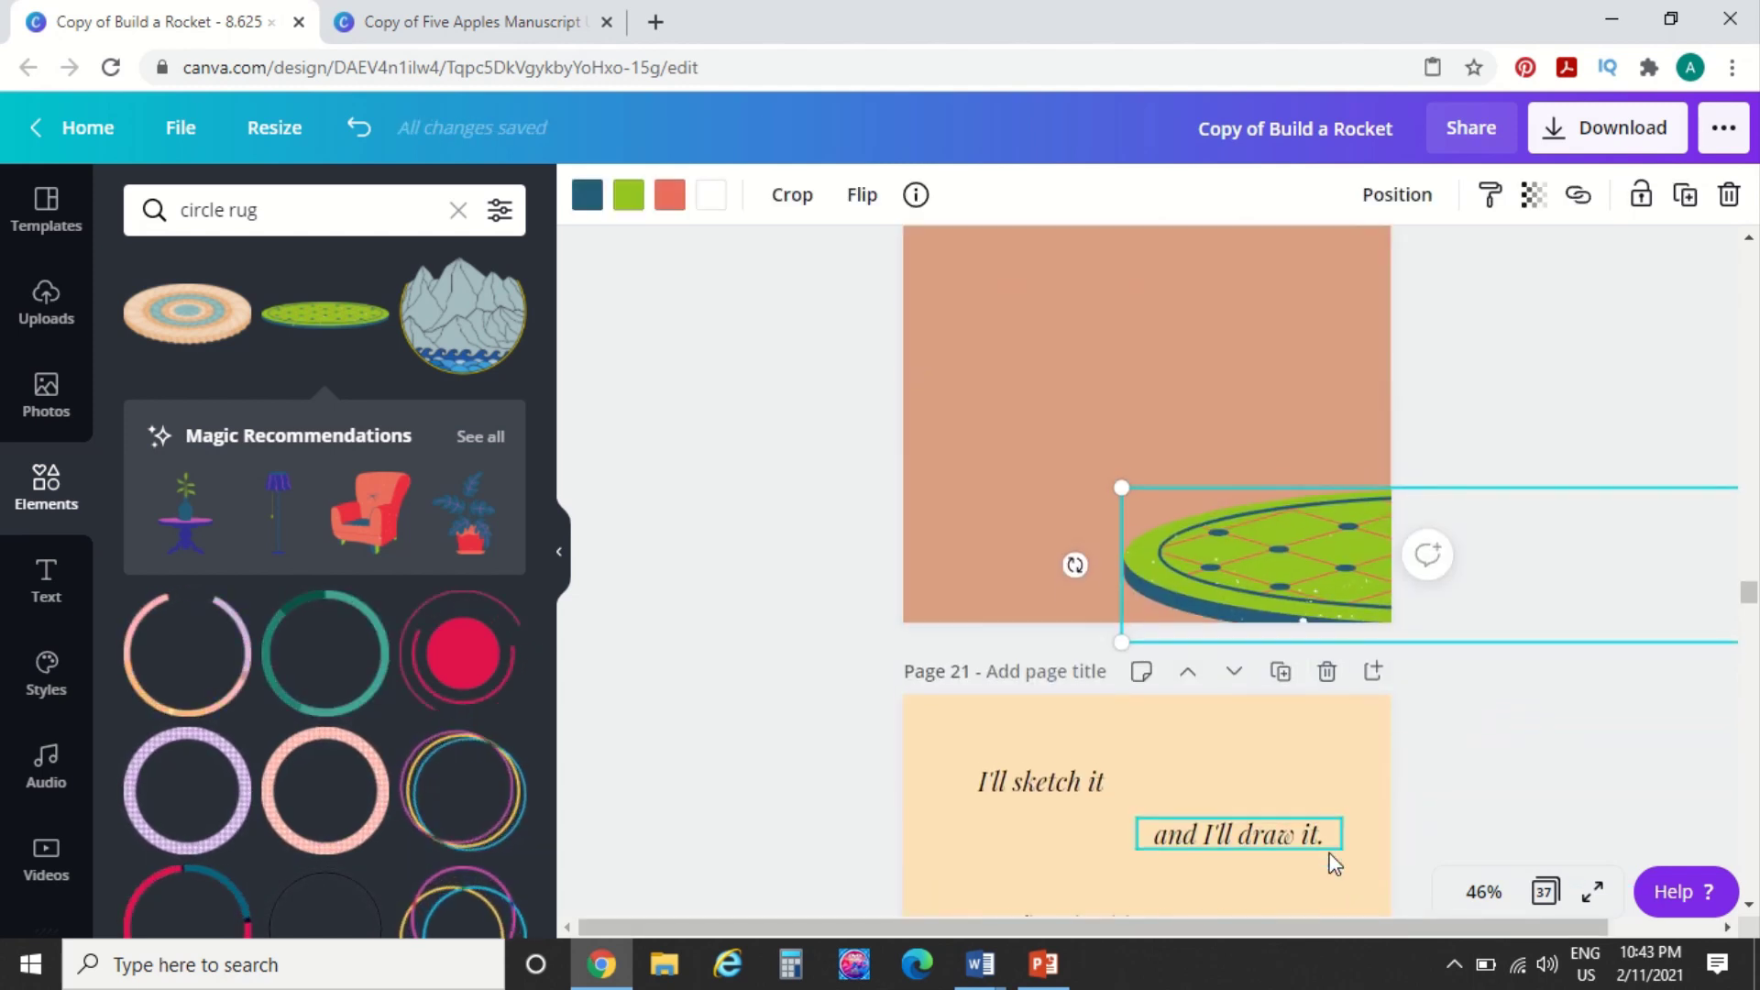
{"action": "left_click_drag", "start_coordinate": [1324, 541], "coordinate": [774, 543]}
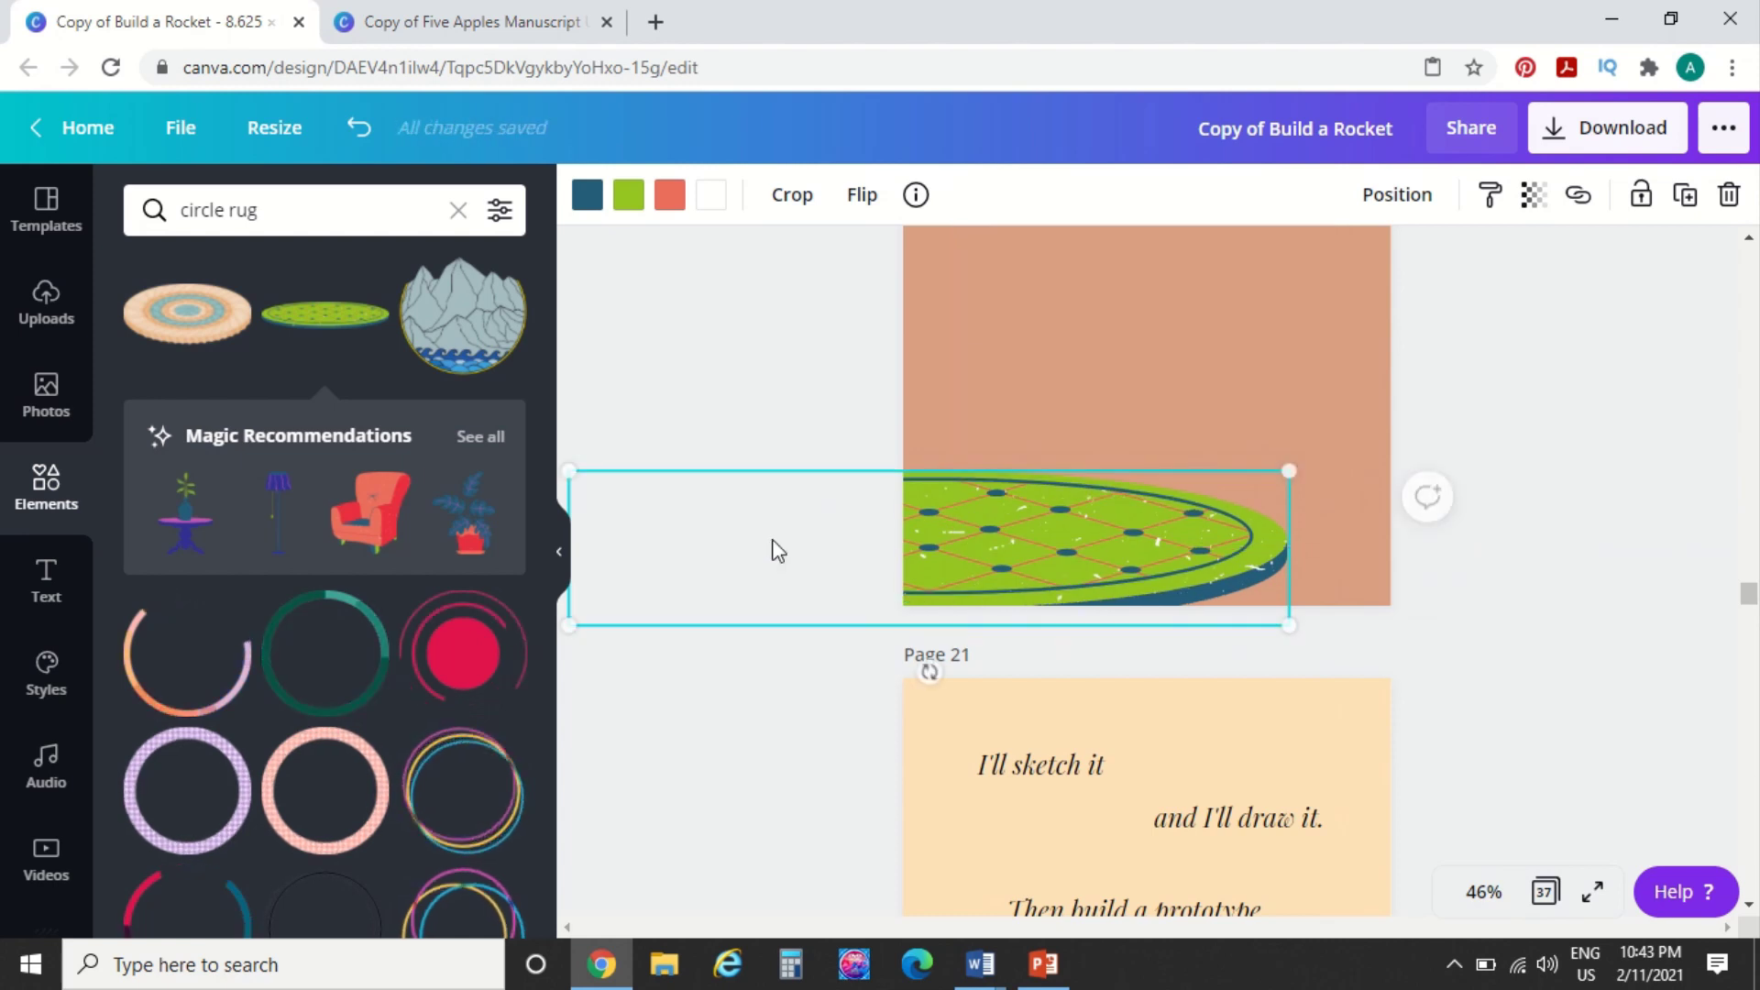
{"action": "left_click", "coordinate": [1488, 591]}
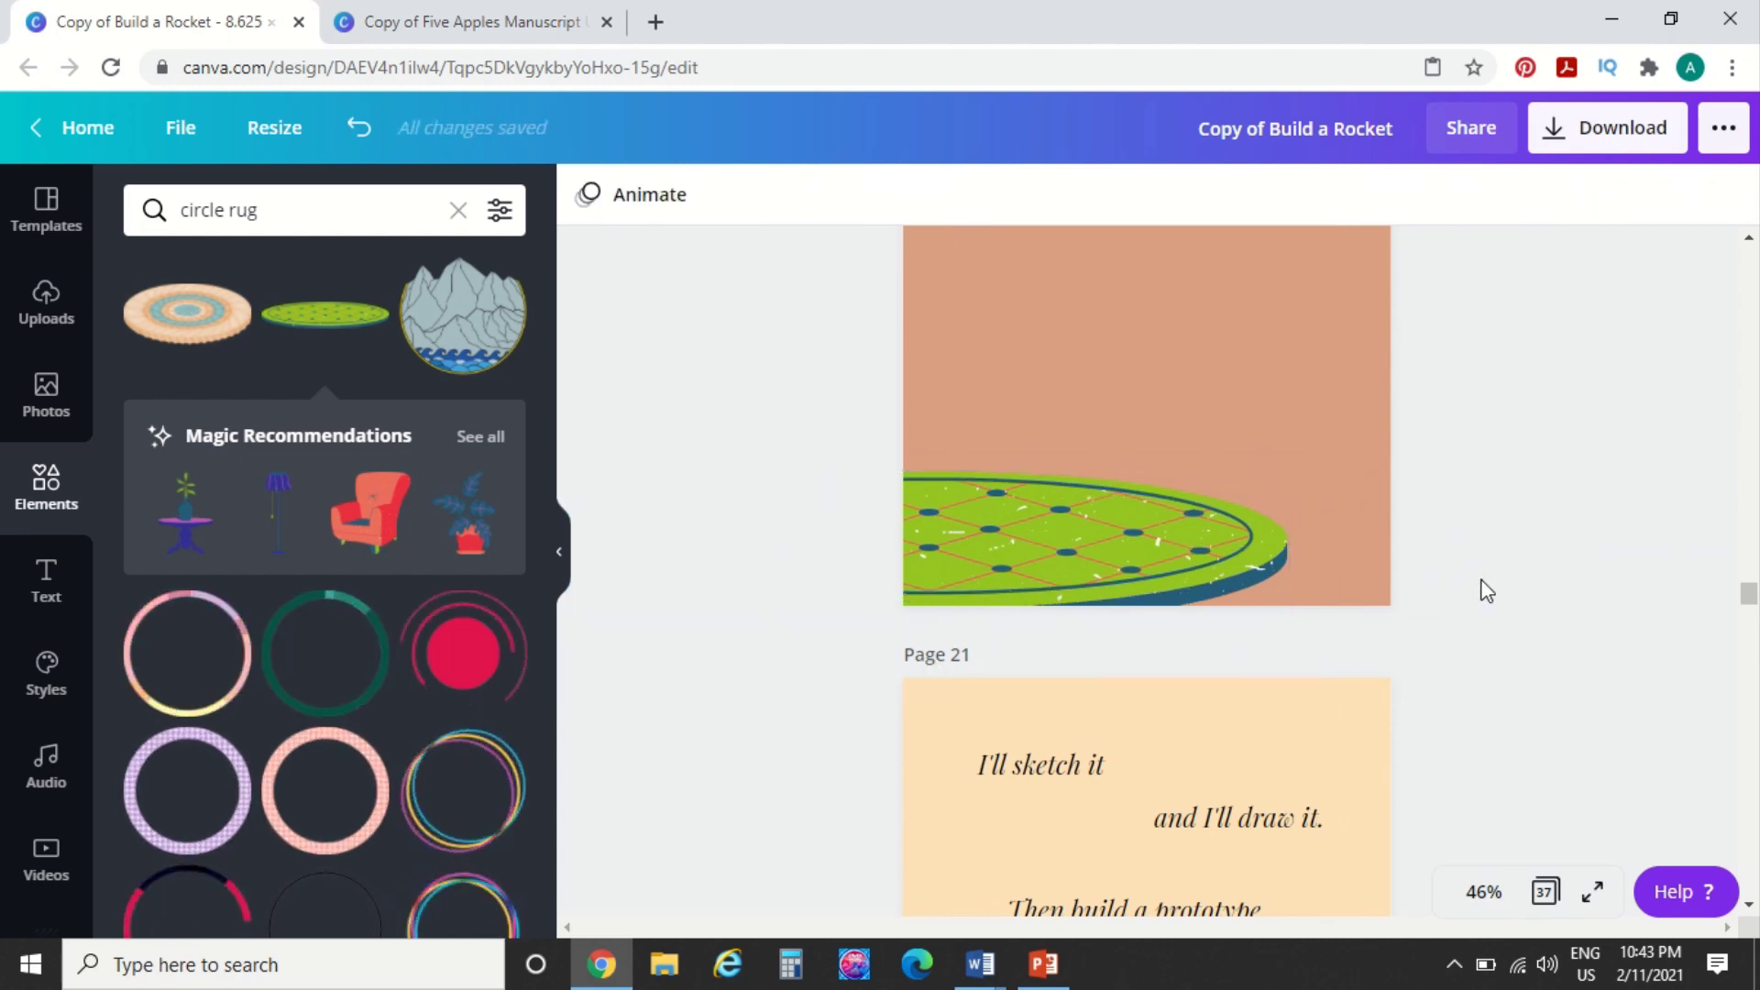
Open the overview of all pages and examine how the rug runs across pages 19 and 20
{"action": "left_click", "coordinate": [1545, 894]}
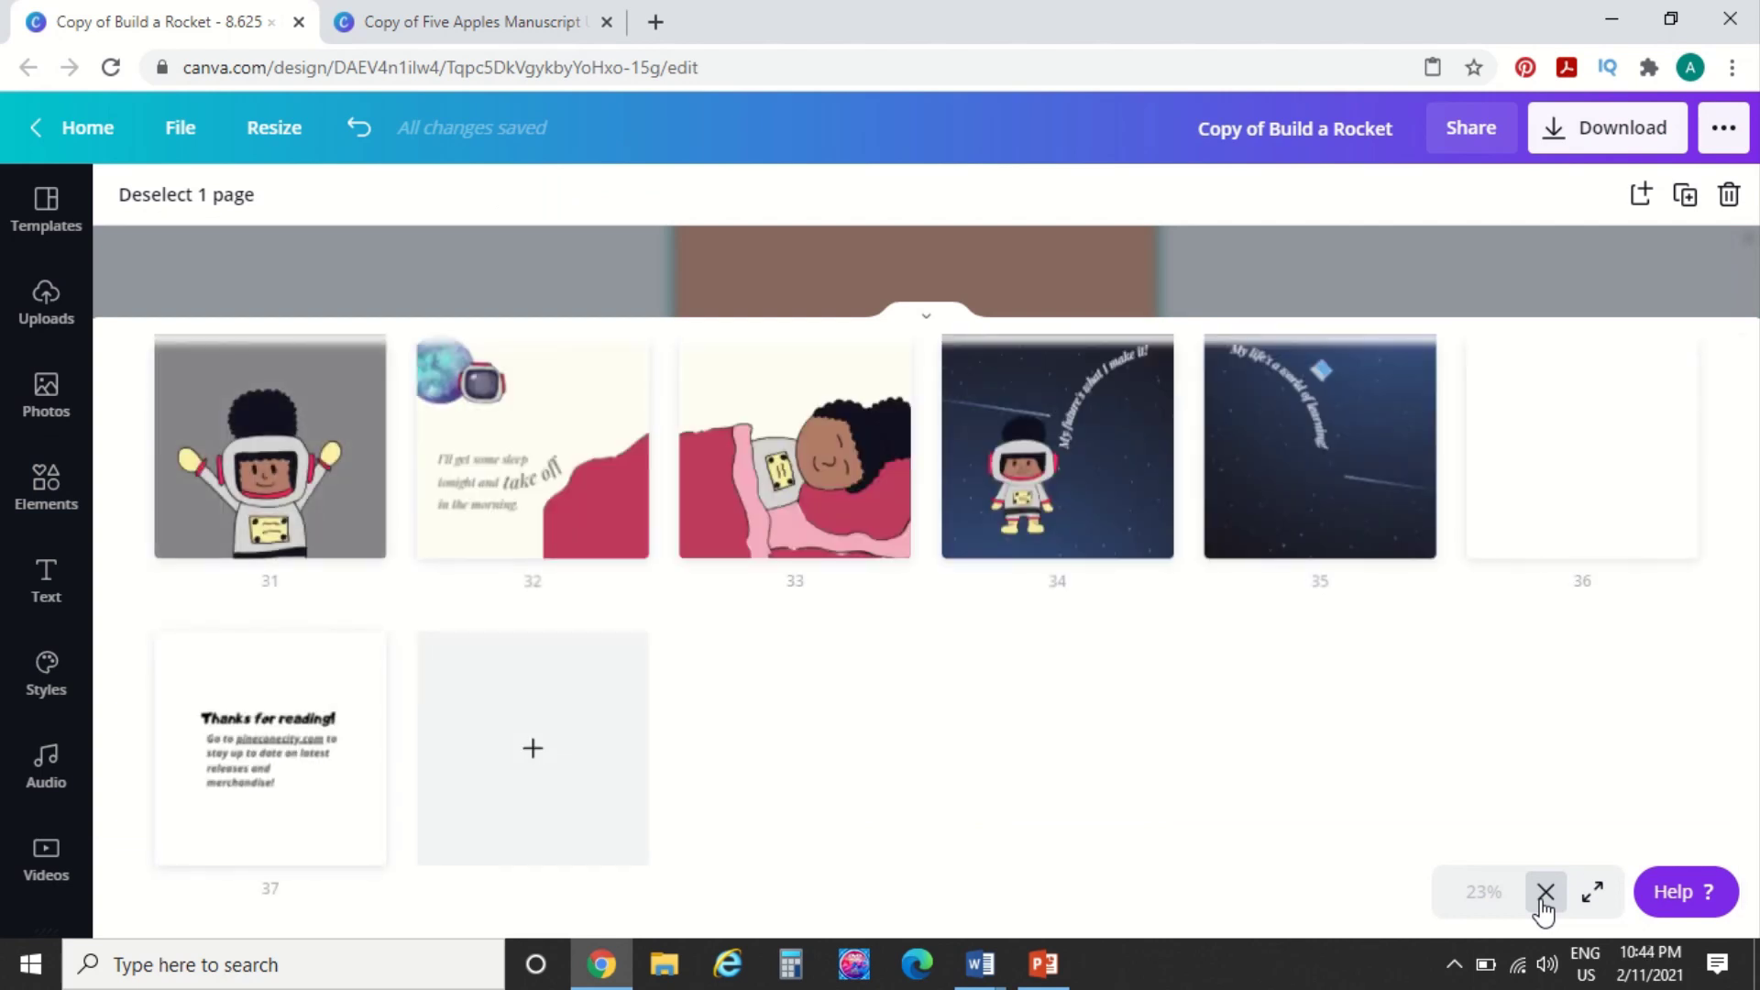
{"action": "scroll", "coordinate": [1130, 690], "scroll_direction": "up", "scroll_amount": 3}
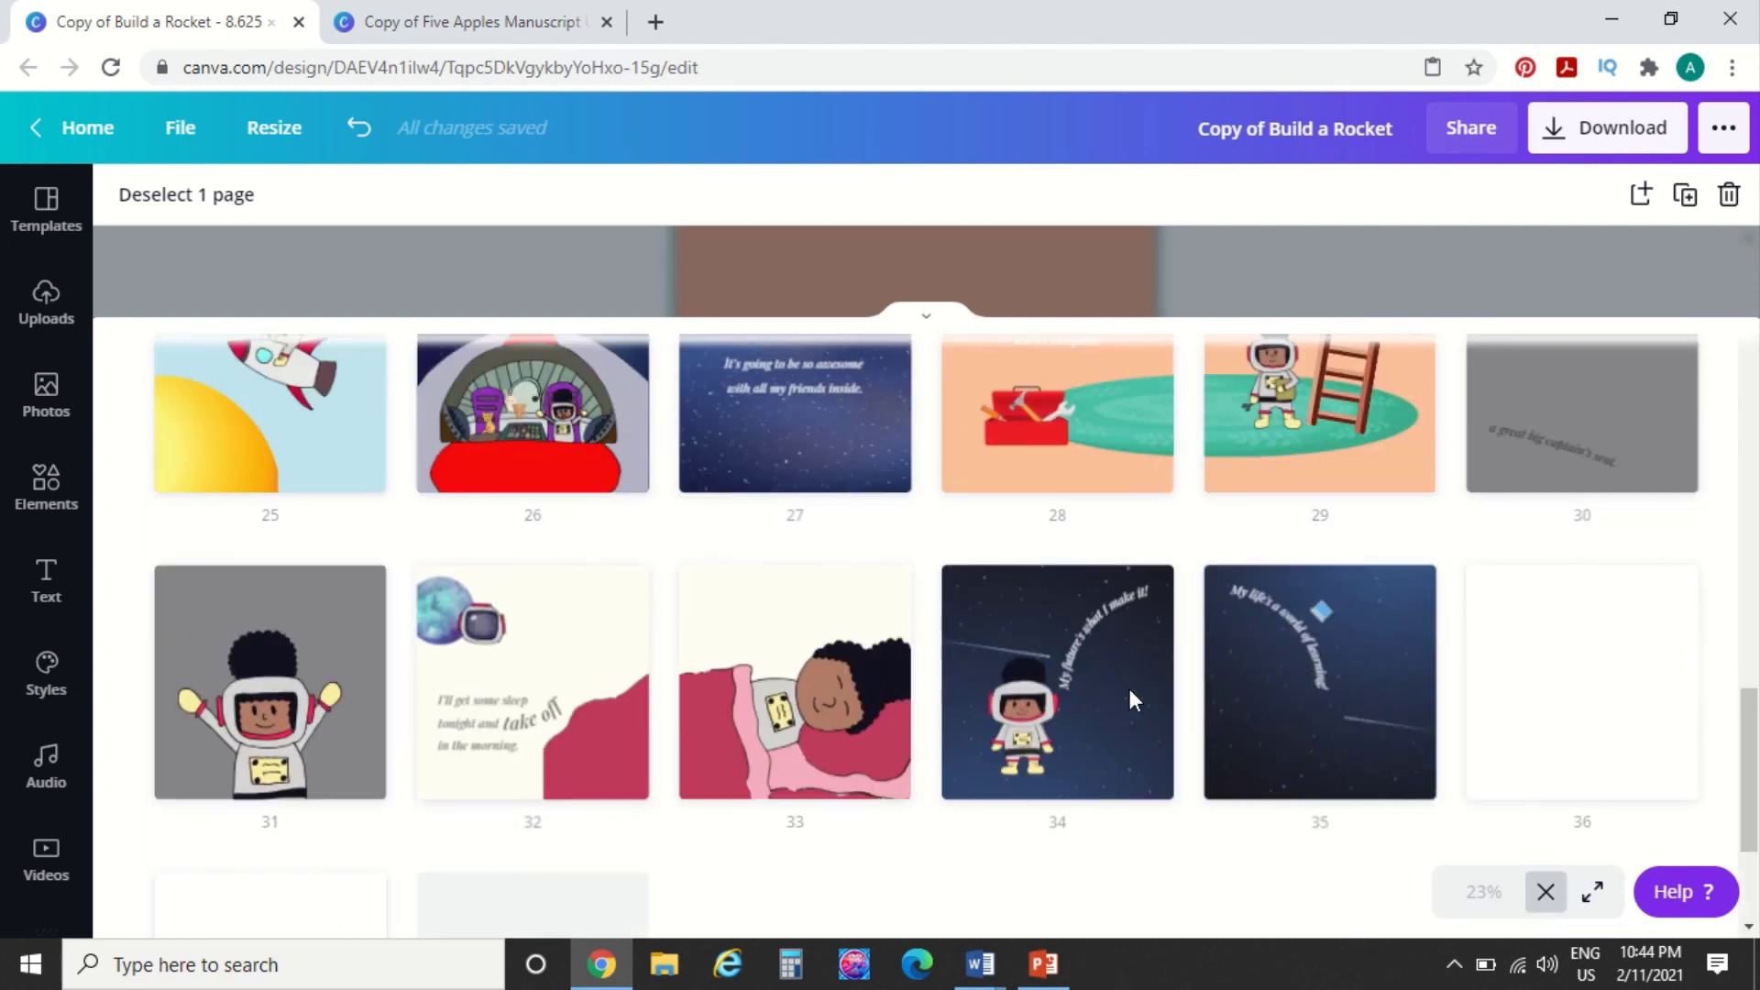
{"action": "scroll", "coordinate": [1128, 686], "scroll_direction": "up", "scroll_amount": 3}
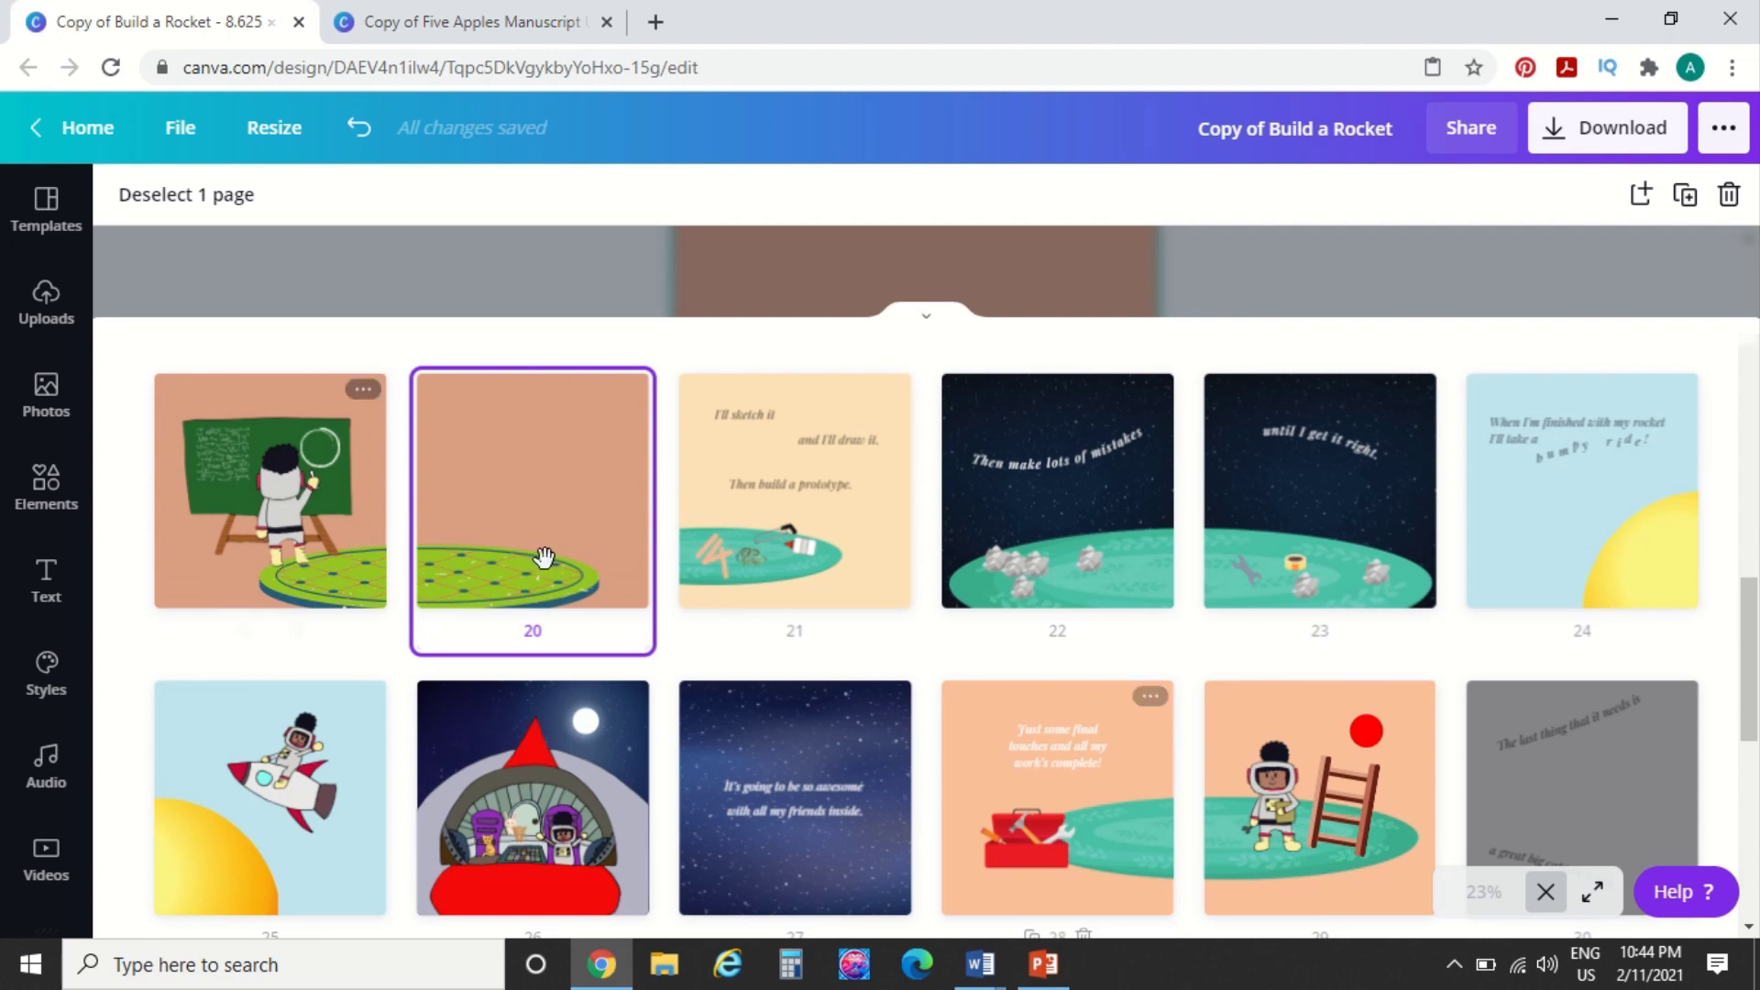
Close the page overview and examine the artwork on pages 19, 20 and 21
{"action": "mouse_move", "coordinate": [400, 556]}
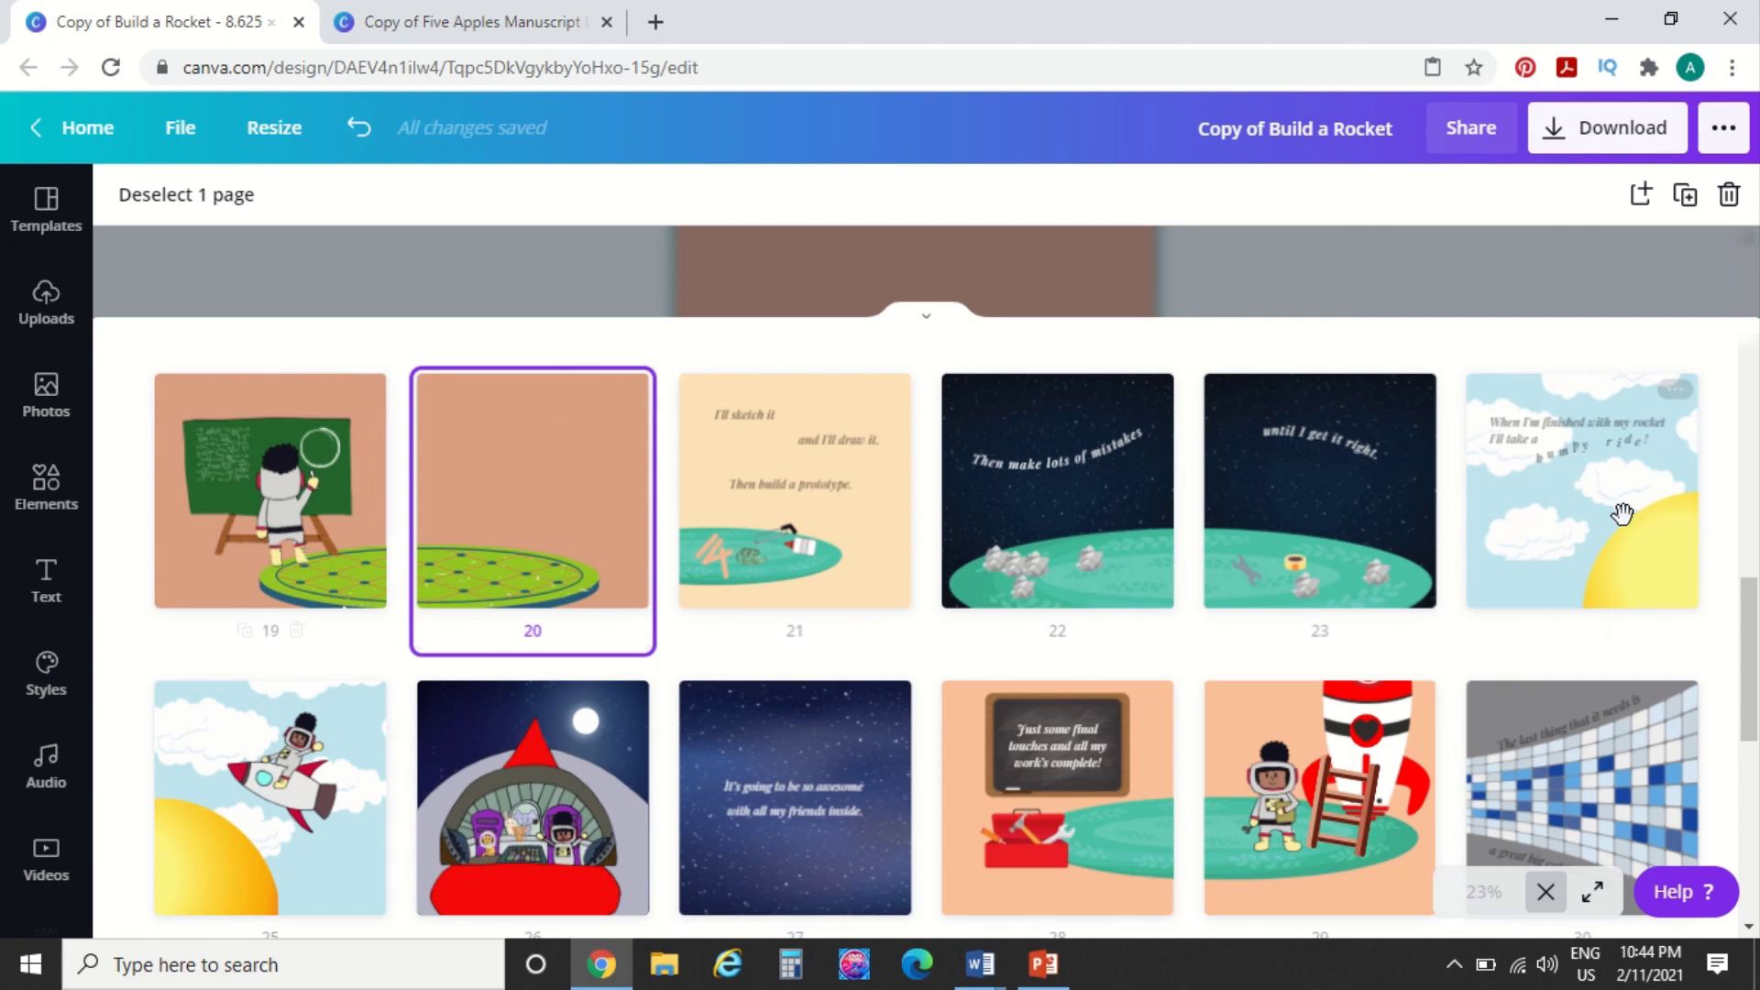
{"action": "left_click", "coordinate": [1546, 894]}
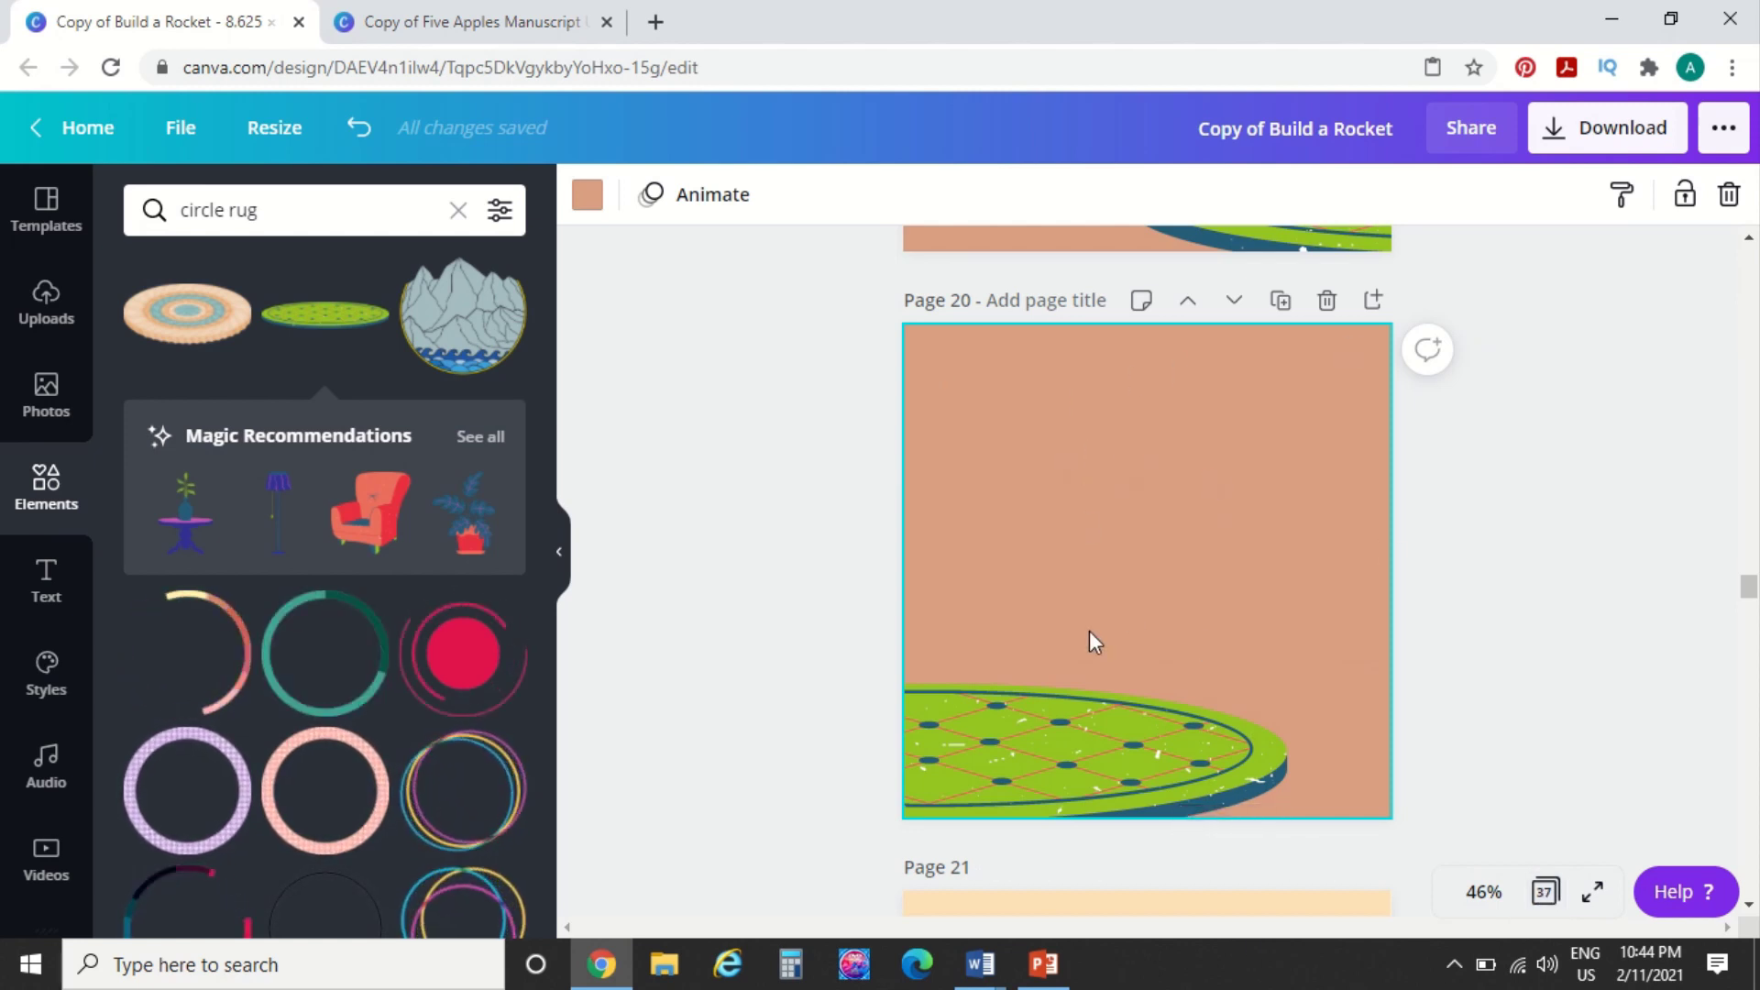
{"action": "scroll", "coordinate": [1090, 631], "scroll_direction": "up", "scroll_amount": 4}
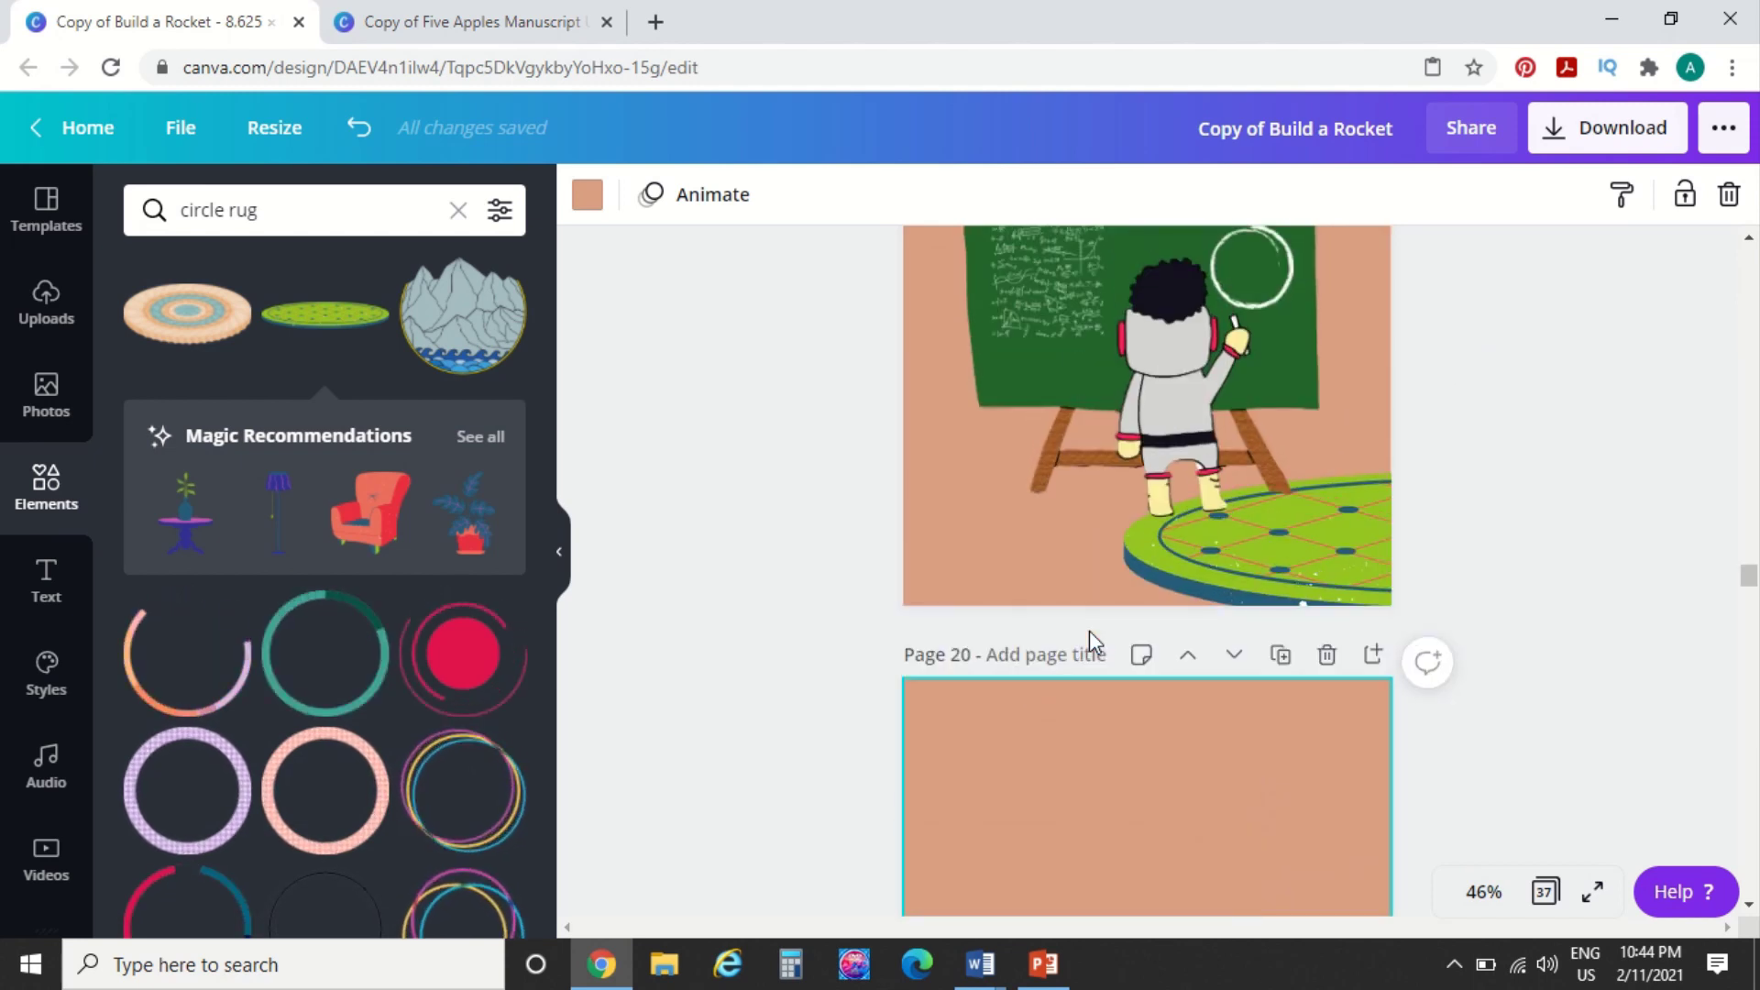
{"action": "scroll", "coordinate": [1089, 631], "scroll_direction": "up", "scroll_amount": 2}
{"action": "scroll", "coordinate": [1090, 631], "scroll_direction": "down", "scroll_amount": 1}
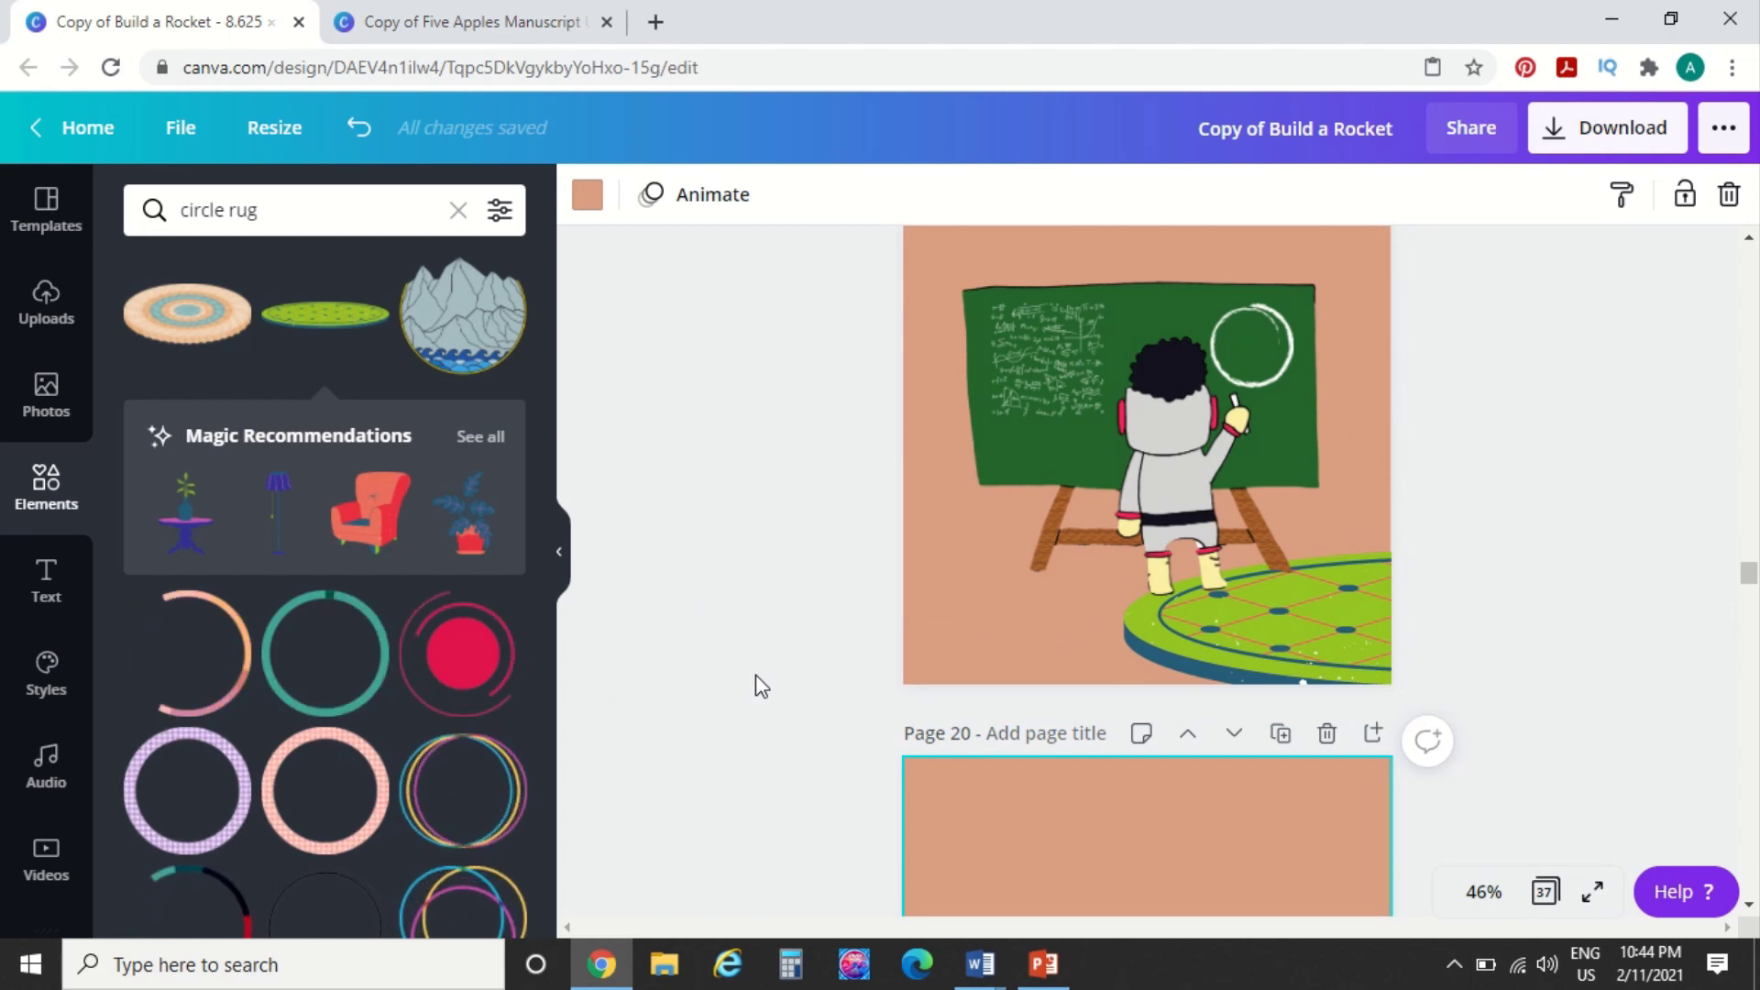
{"action": "scroll", "coordinate": [756, 676], "scroll_direction": "down", "scroll_amount": 4}
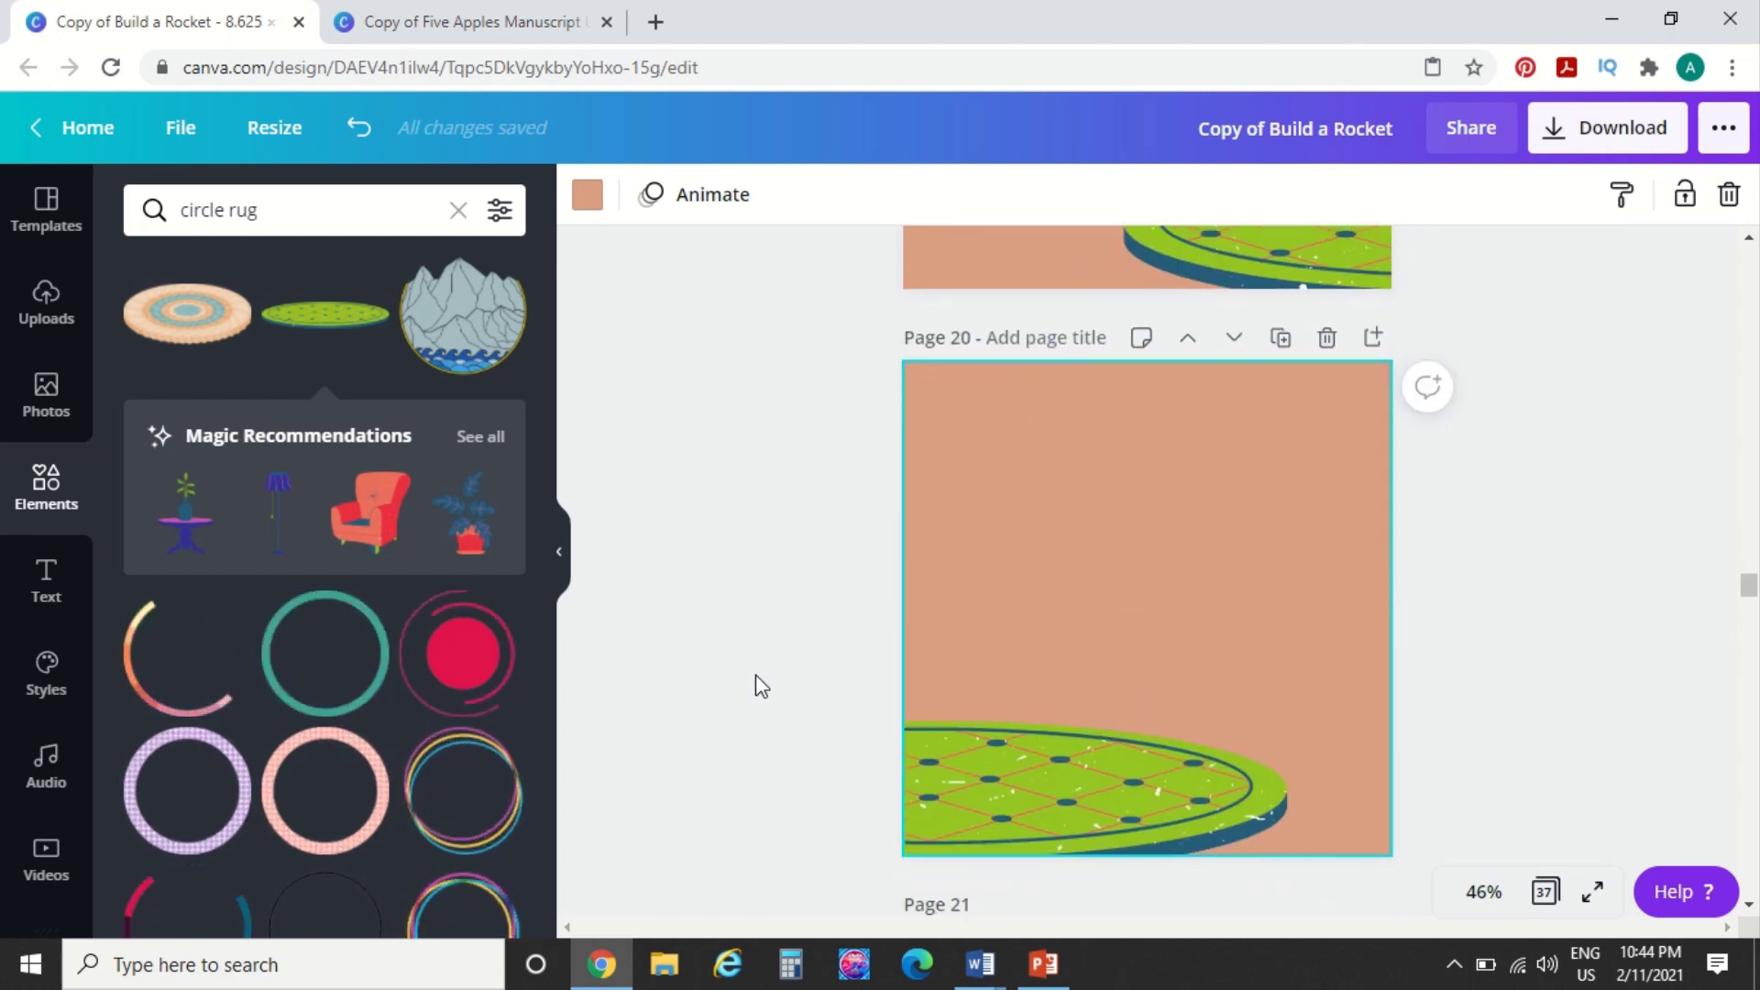
{"action": "scroll", "coordinate": [756, 676], "scroll_direction": "up", "scroll_amount": 1}
{"action": "scroll", "coordinate": [756, 677], "scroll_direction": "down", "scroll_amount": 4}
{"action": "scroll", "coordinate": [755, 674], "scroll_direction": "down", "scroll_amount": 4}
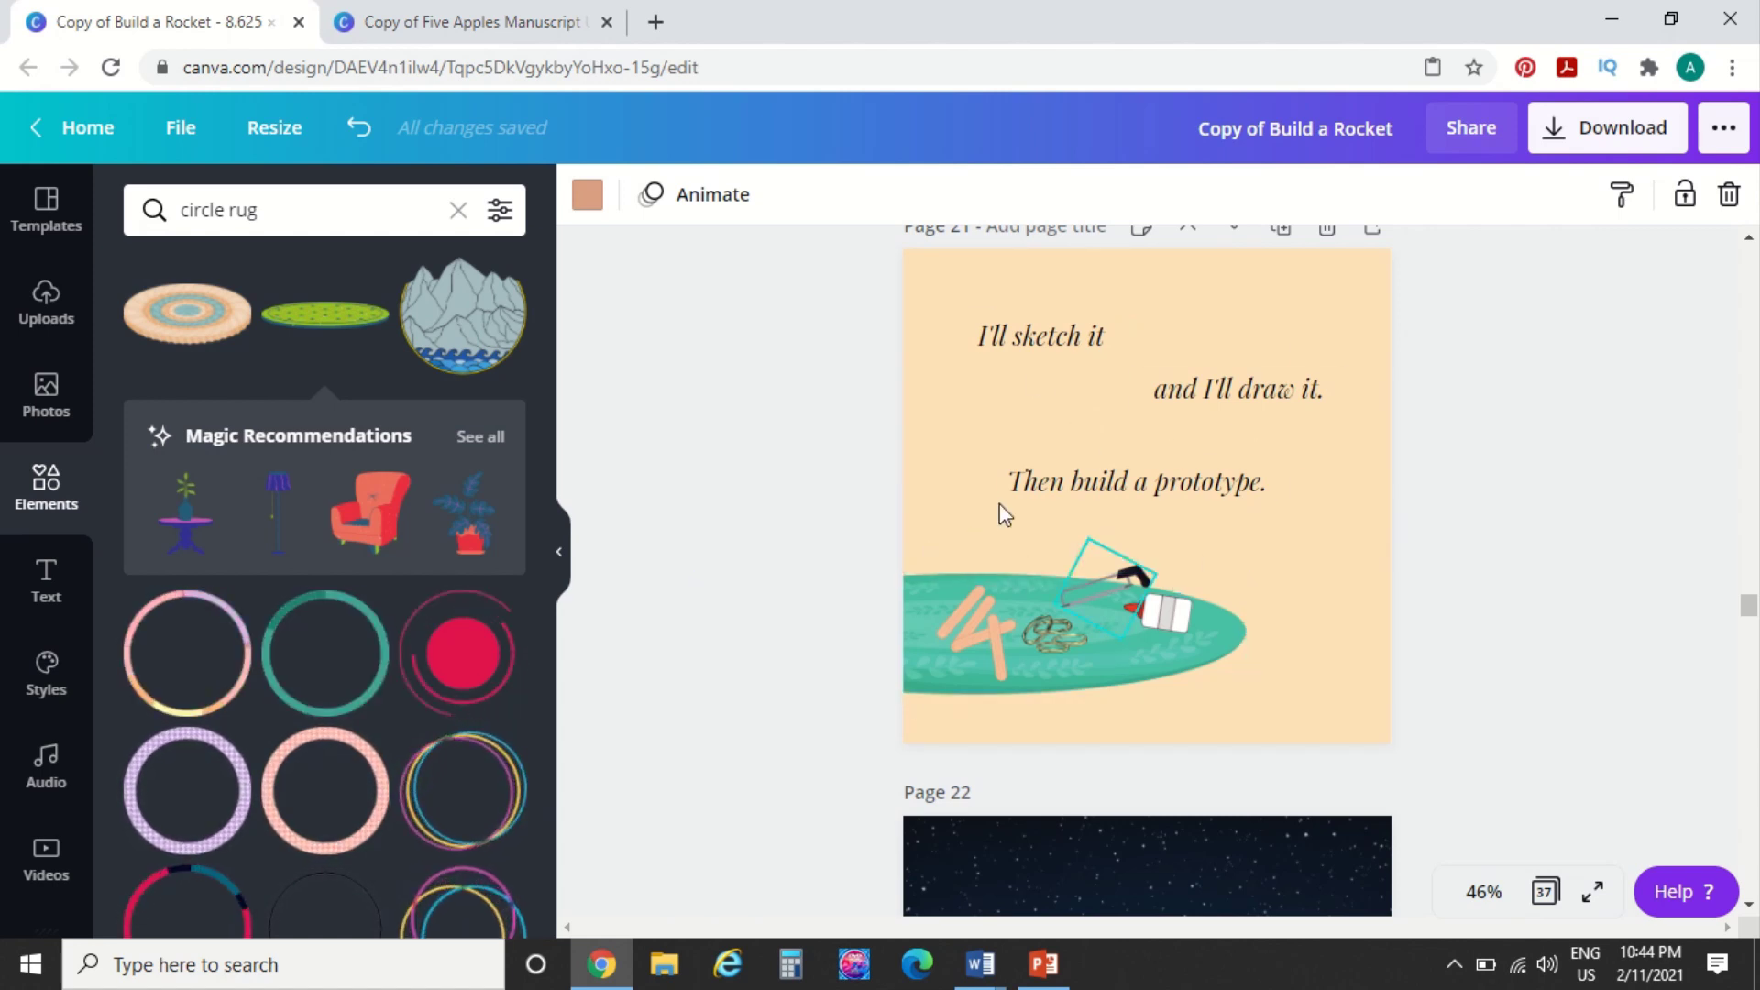
{"action": "scroll", "coordinate": [953, 518], "scroll_direction": "up", "scroll_amount": 1}
{"action": "scroll", "coordinate": [949, 509], "scroll_direction": "up", "scroll_amount": 4}
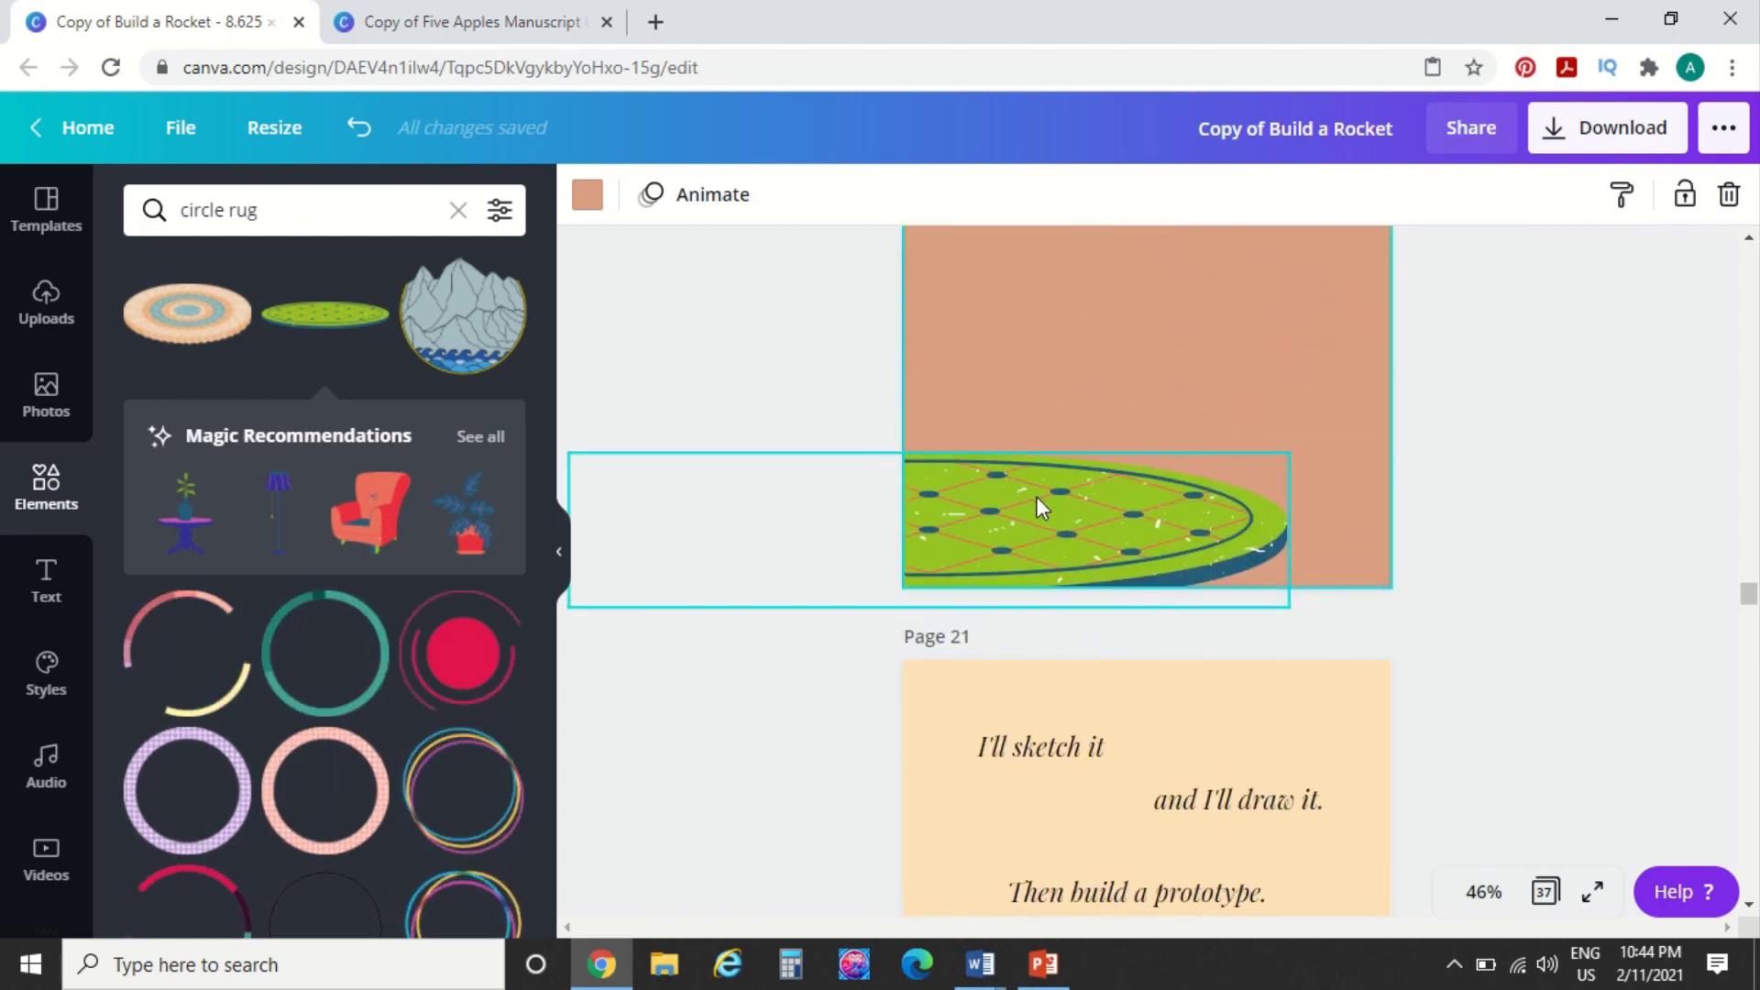
Search the elements for "tool box" and add the red toolbox with a saw and wrench to page 20
{"action": "left_click", "coordinate": [1037, 500]}
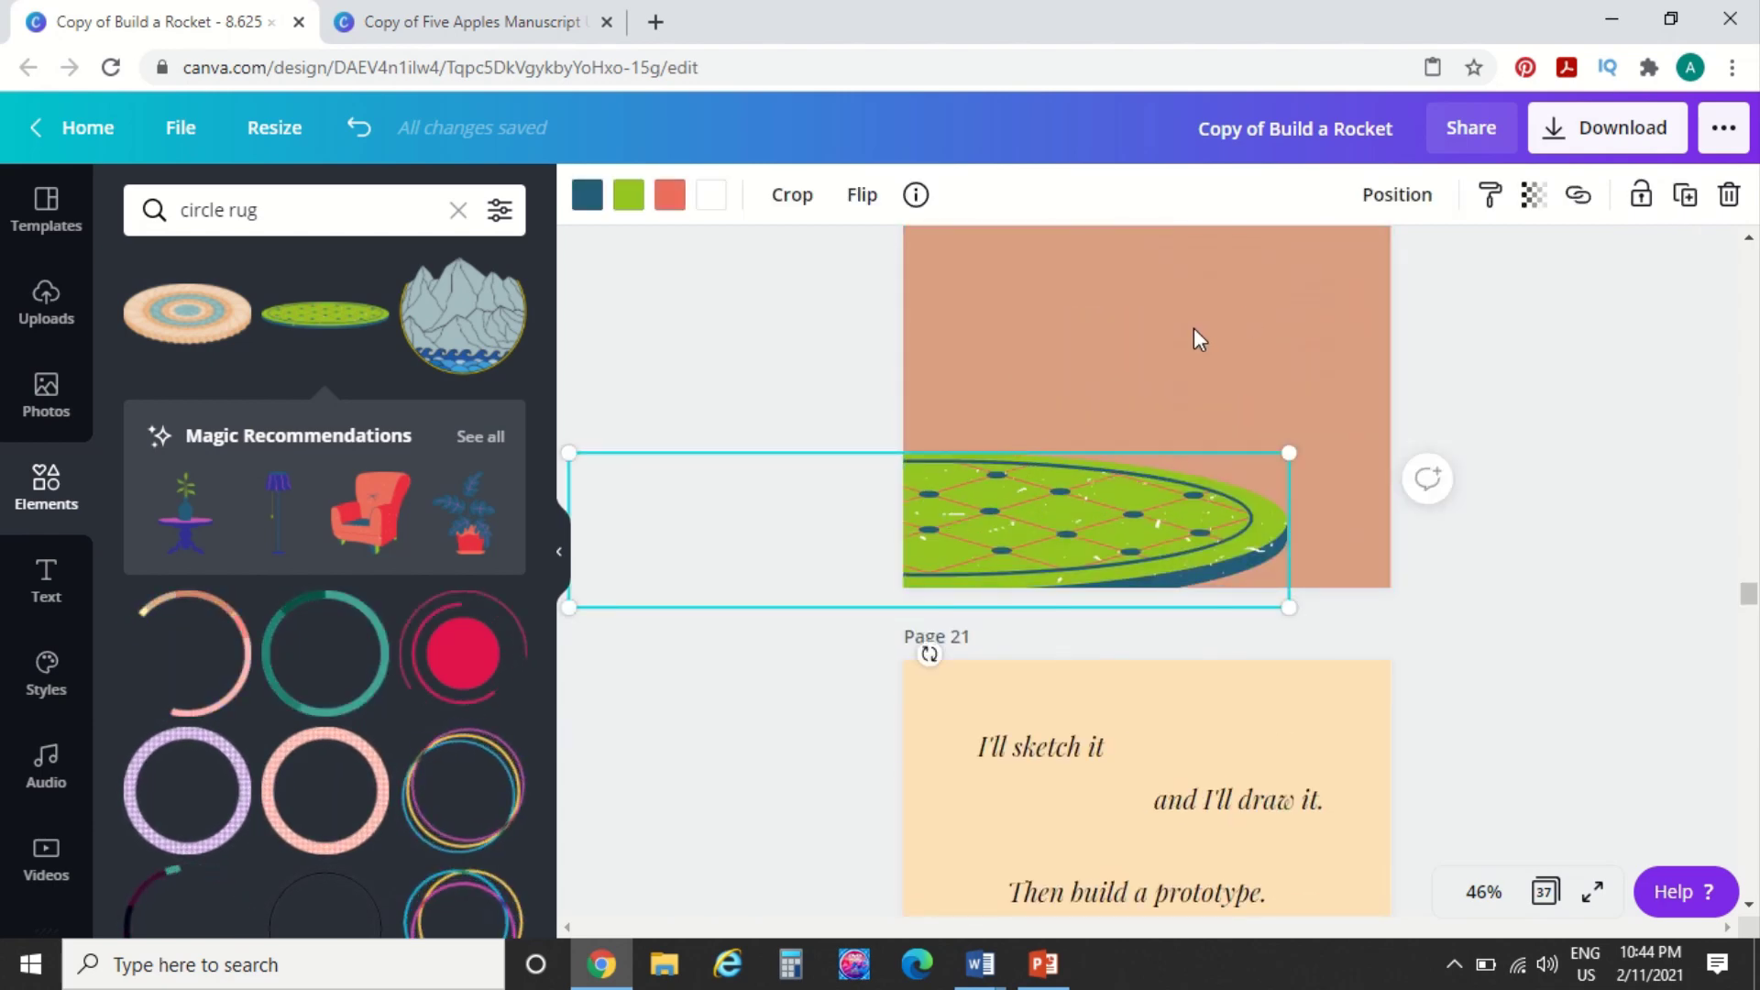
{"action": "left_click", "coordinate": [282, 217]}
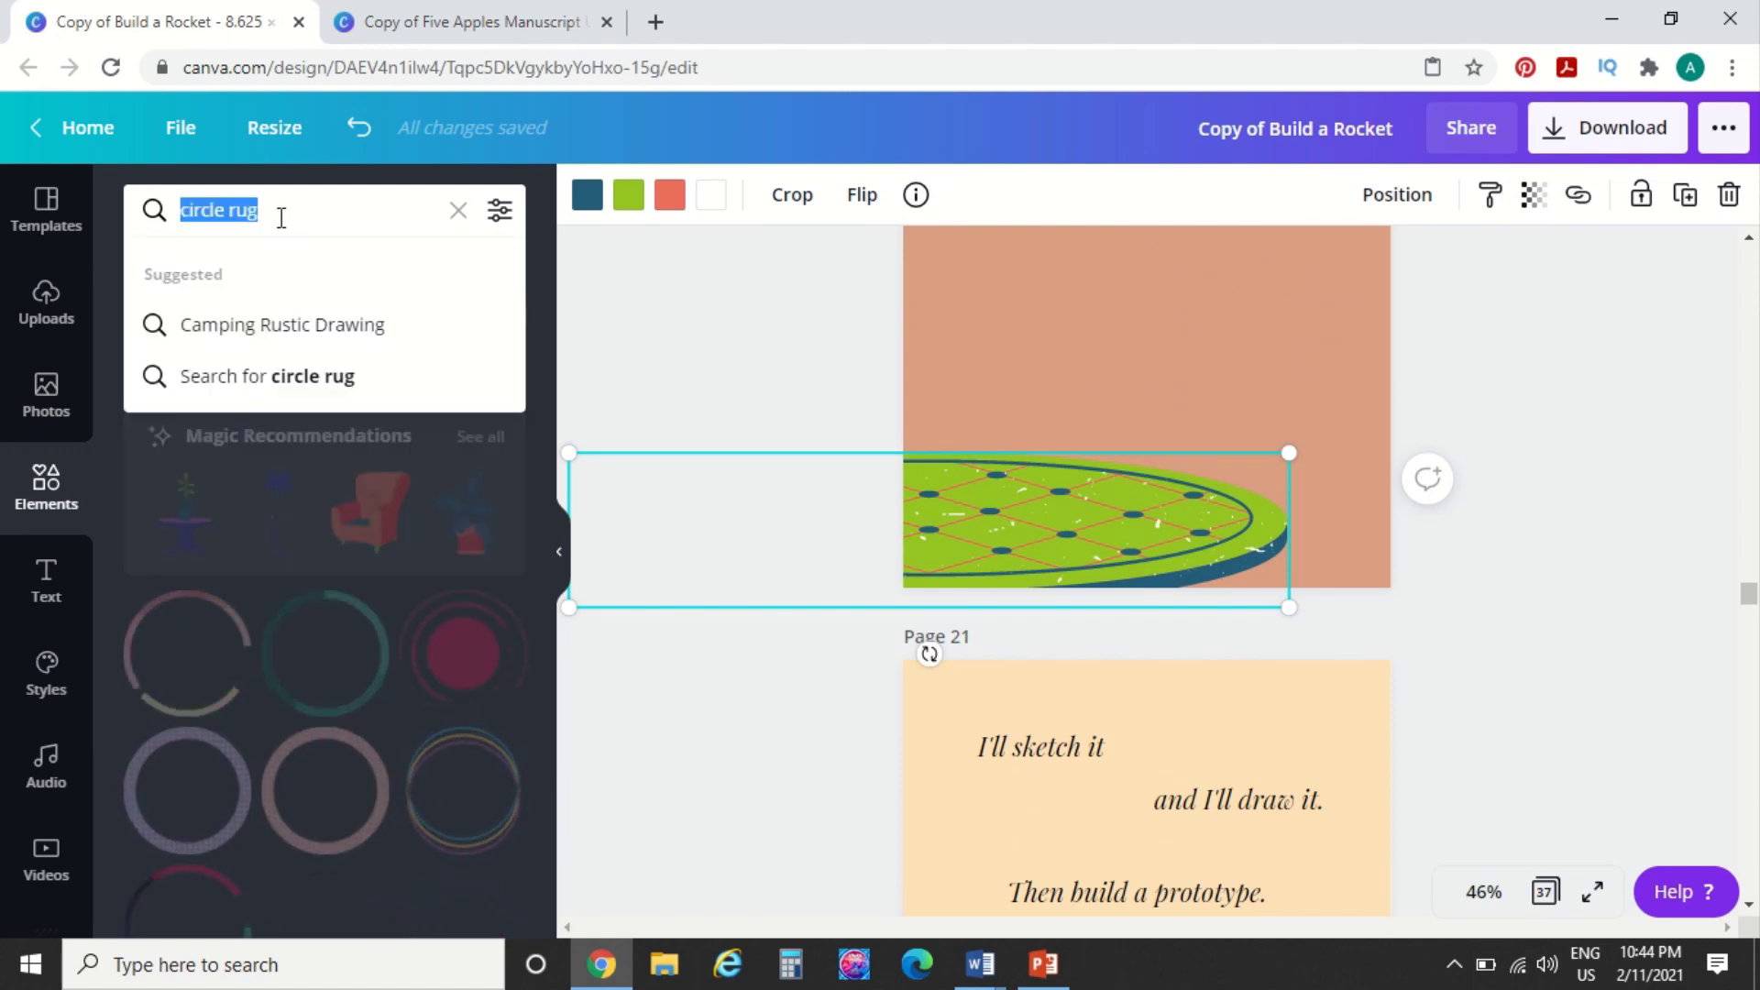
{"action": "type", "text": "tool"}
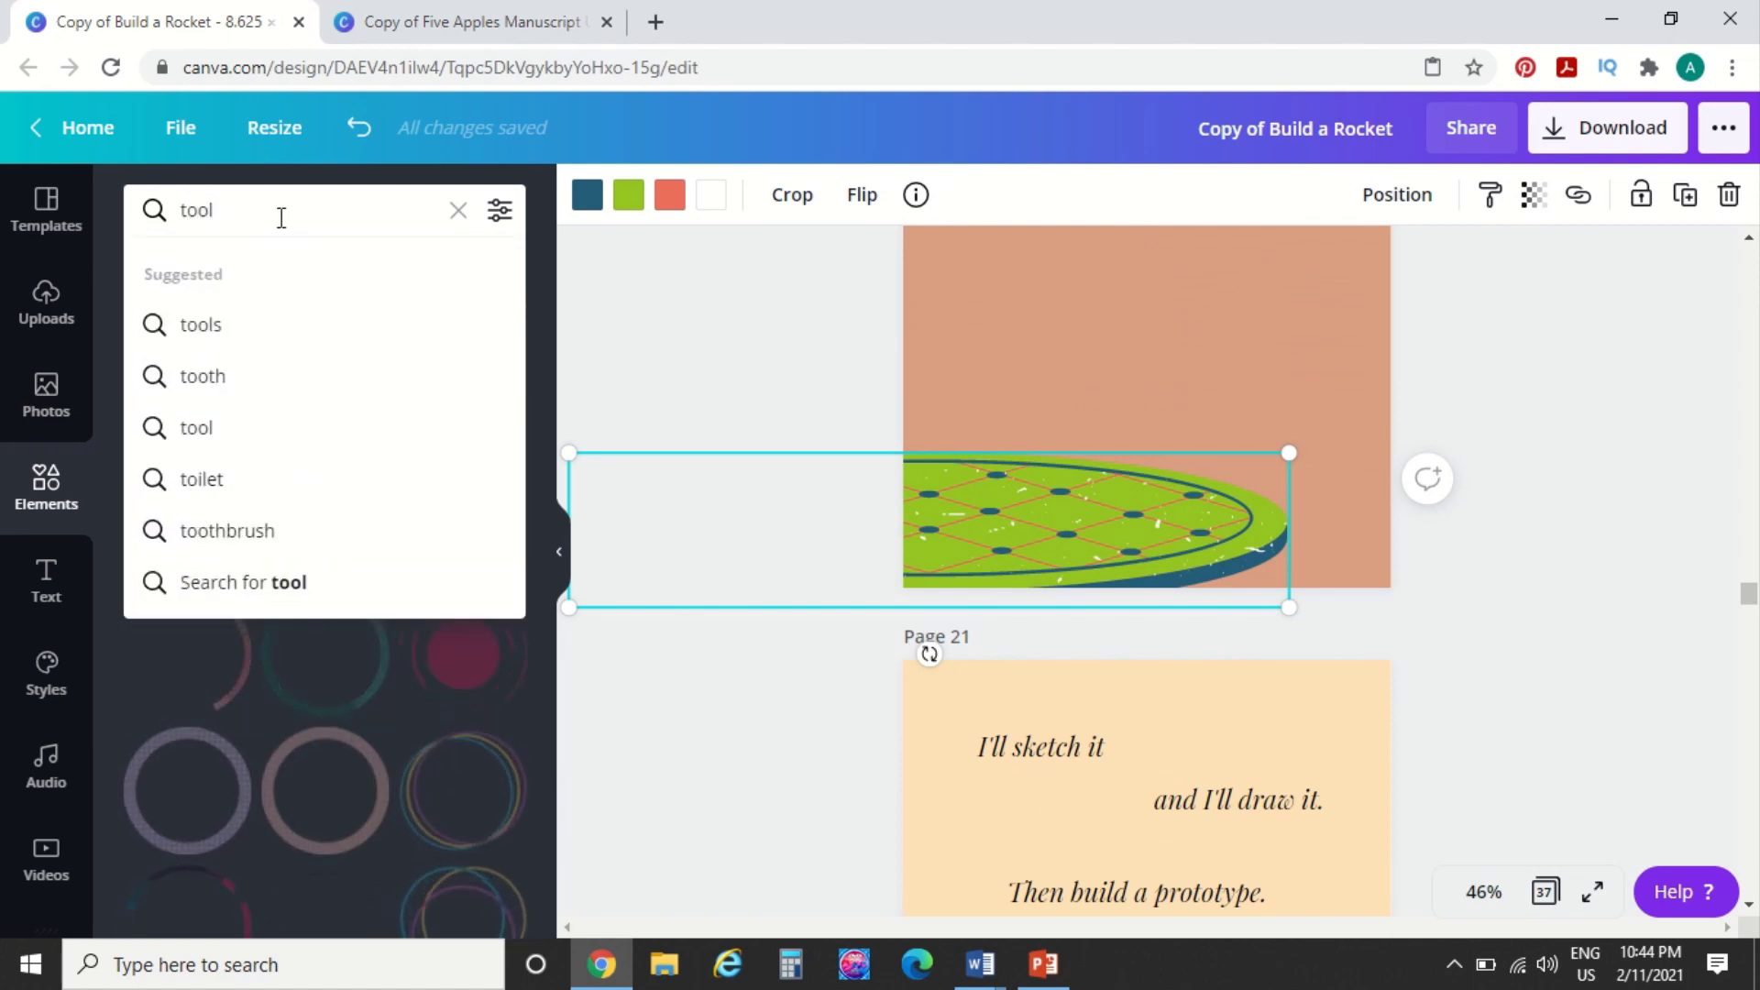
{"action": "type", "text": " box"}
{"action": "key", "text": "Return"}
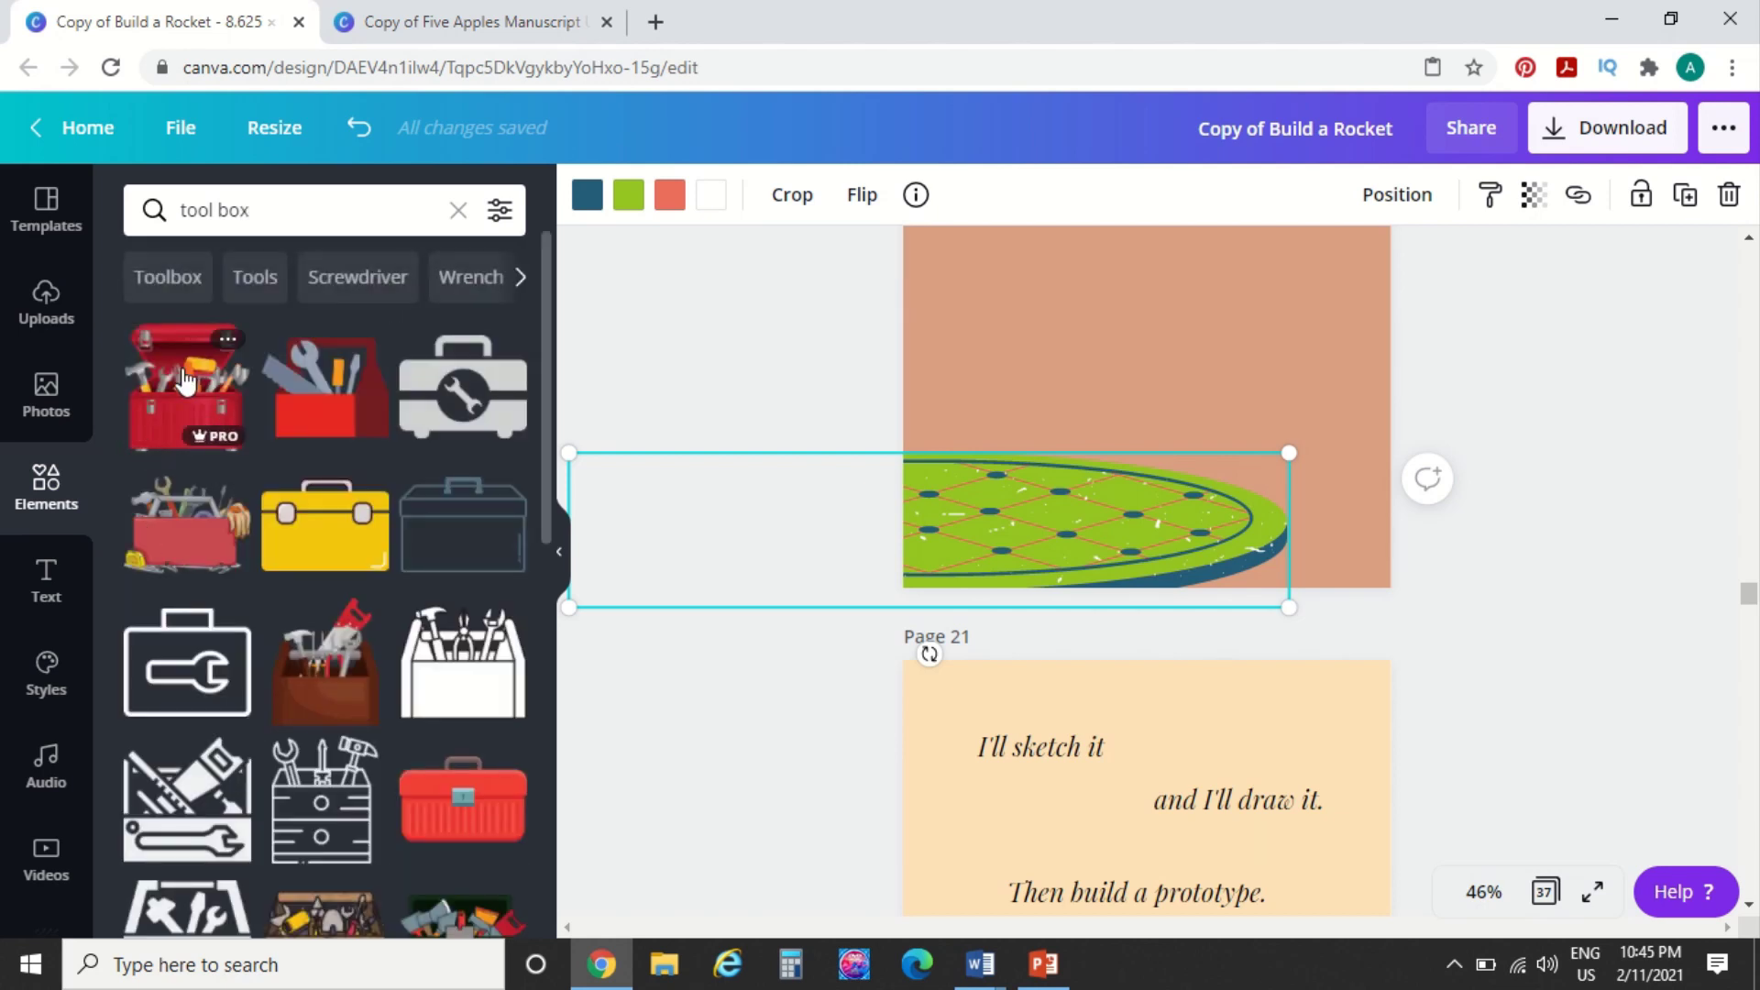
{"action": "left_click", "coordinate": [325, 389]}
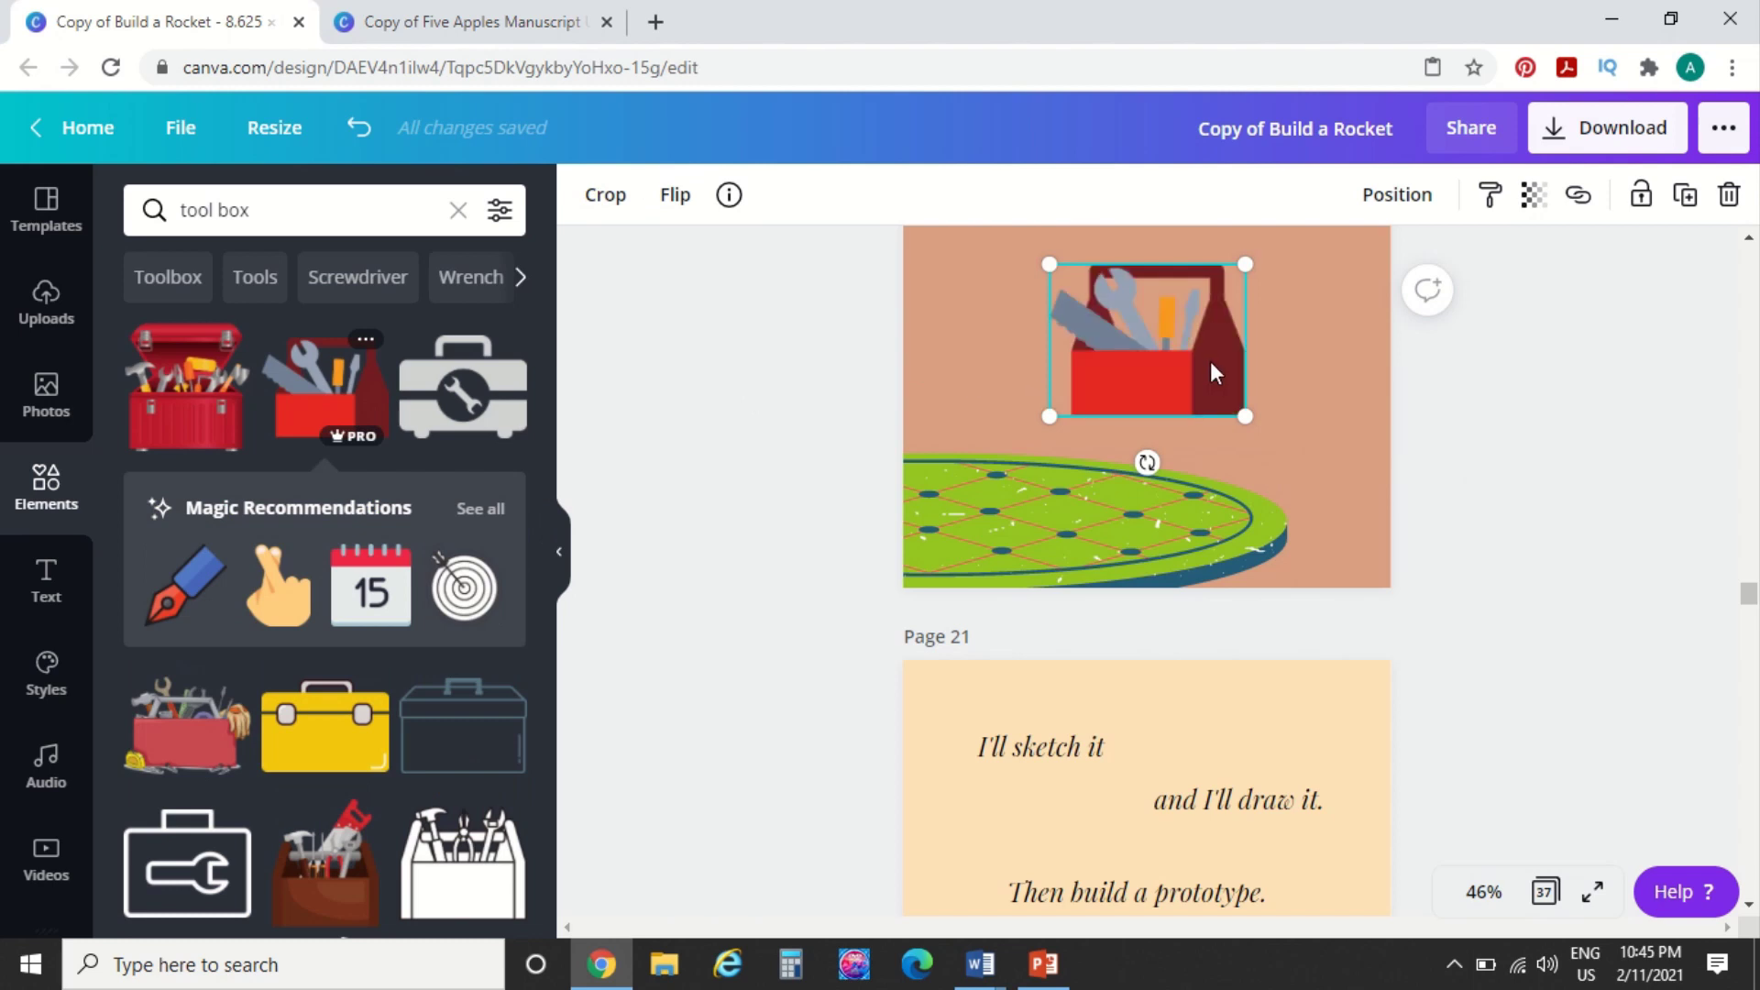
Try the brown toolbox over the rug's left part on page 20 and delete it
{"action": "left_click", "coordinate": [323, 866]}
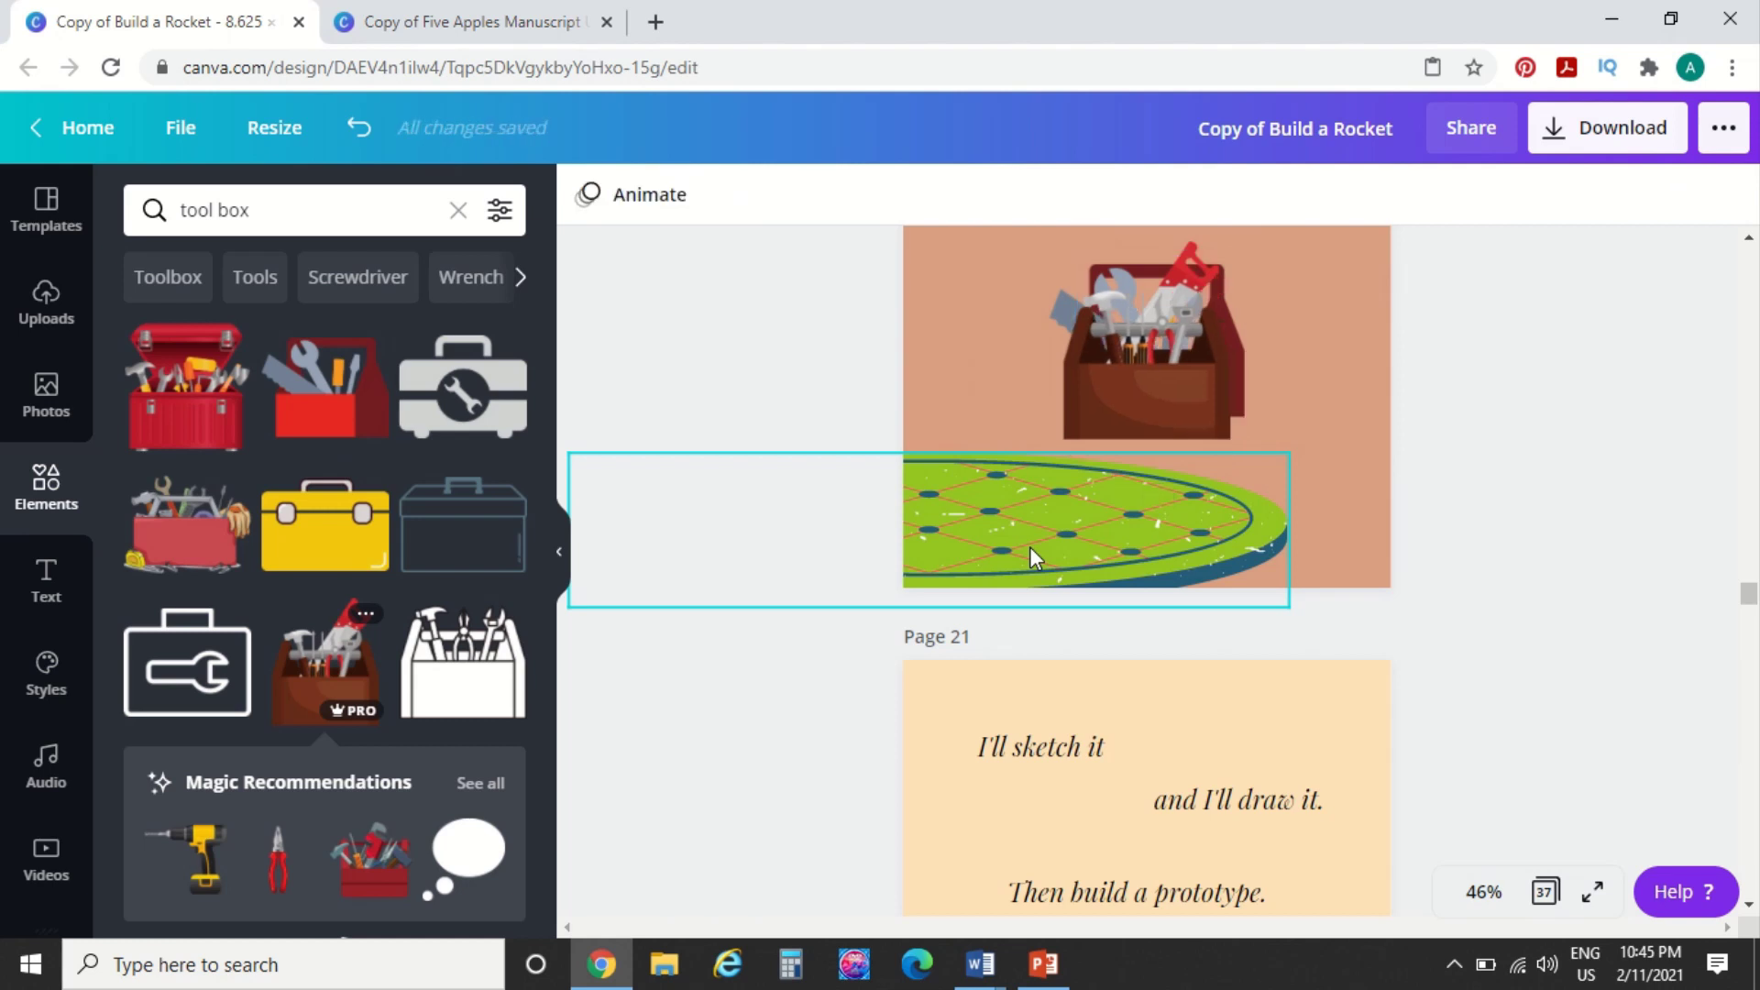
{"action": "left_click_drag", "start_coordinate": [1120, 375], "coordinate": [958, 472]}
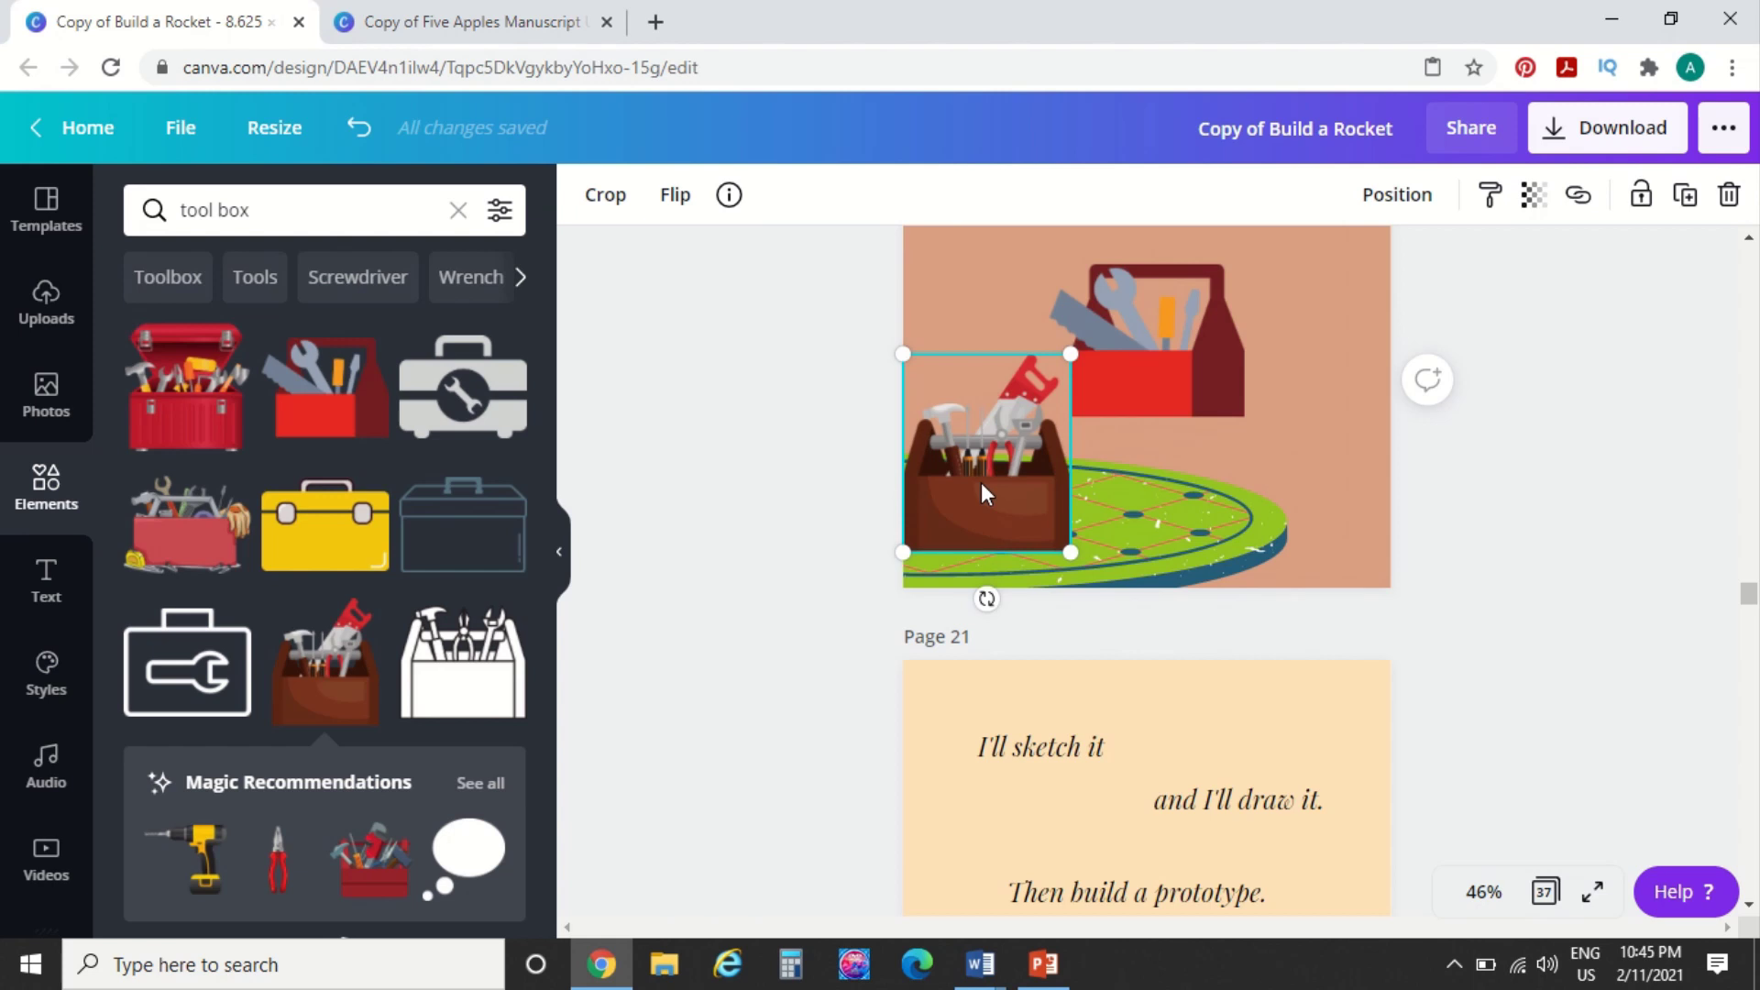
{"action": "key", "text": "Delete"}
Move the red toolbox down onto the back edge of page 20's rug and make it smaller
{"action": "left_click", "coordinate": [1201, 343]}
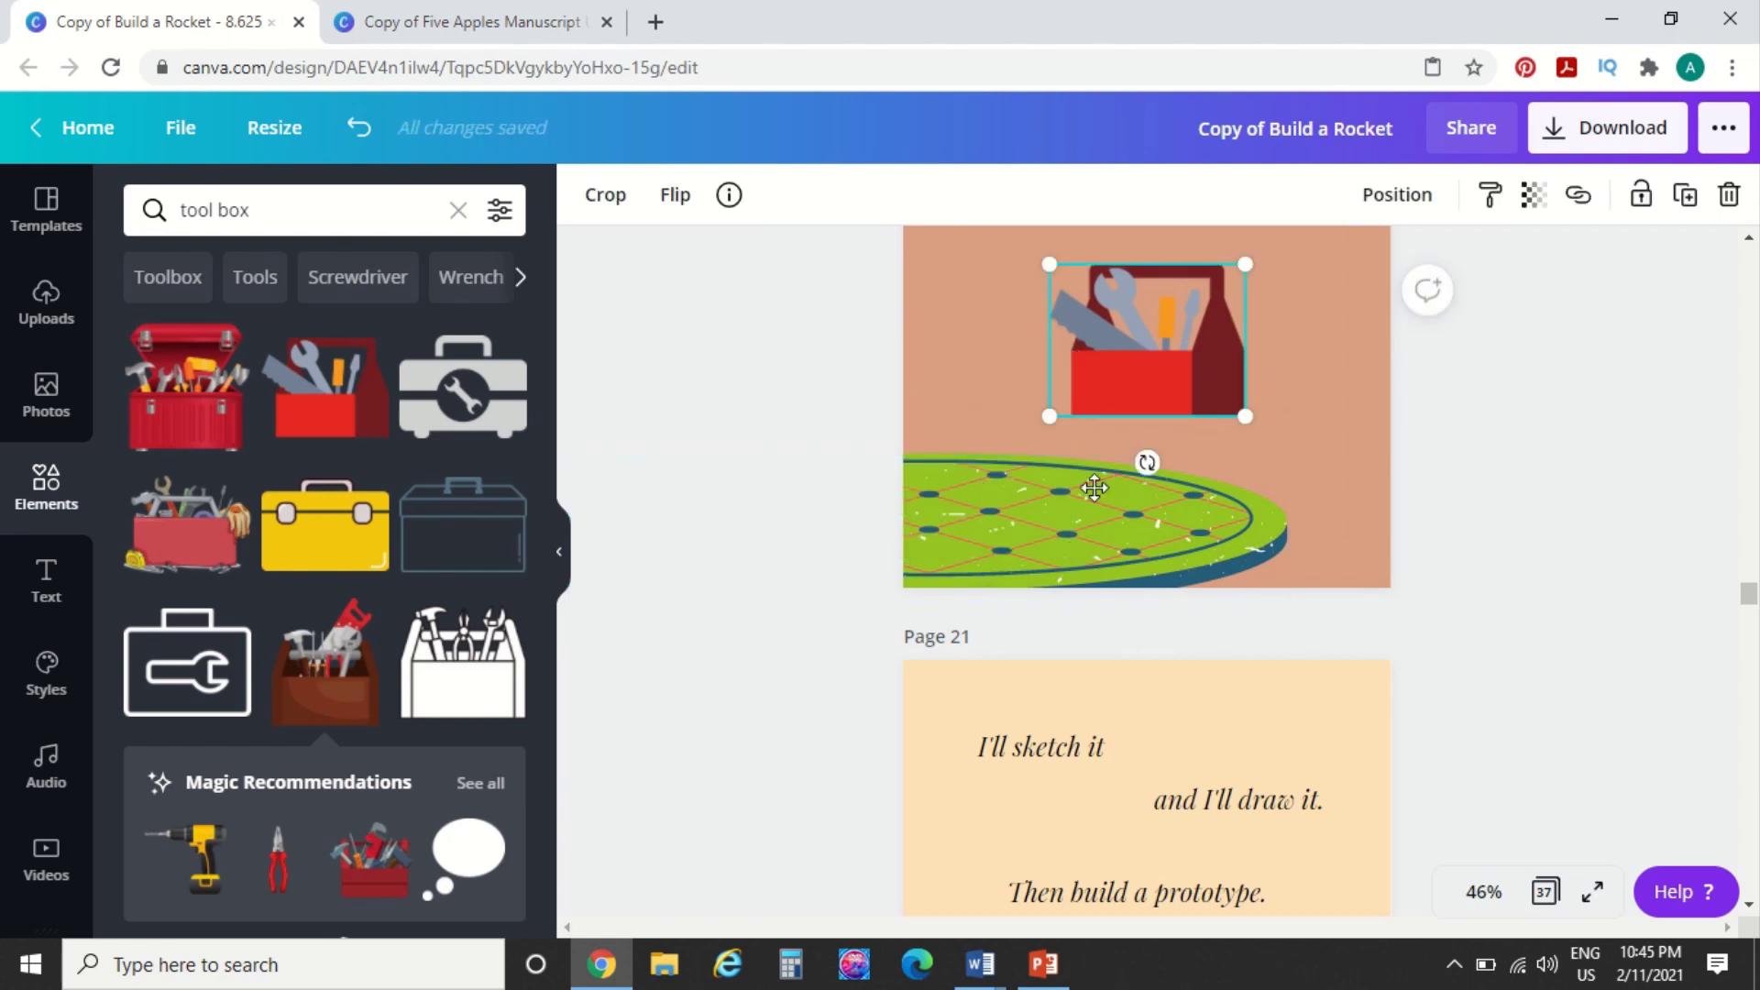
{"action": "left_click_drag", "start_coordinate": [1094, 488], "coordinate": [1167, 418]}
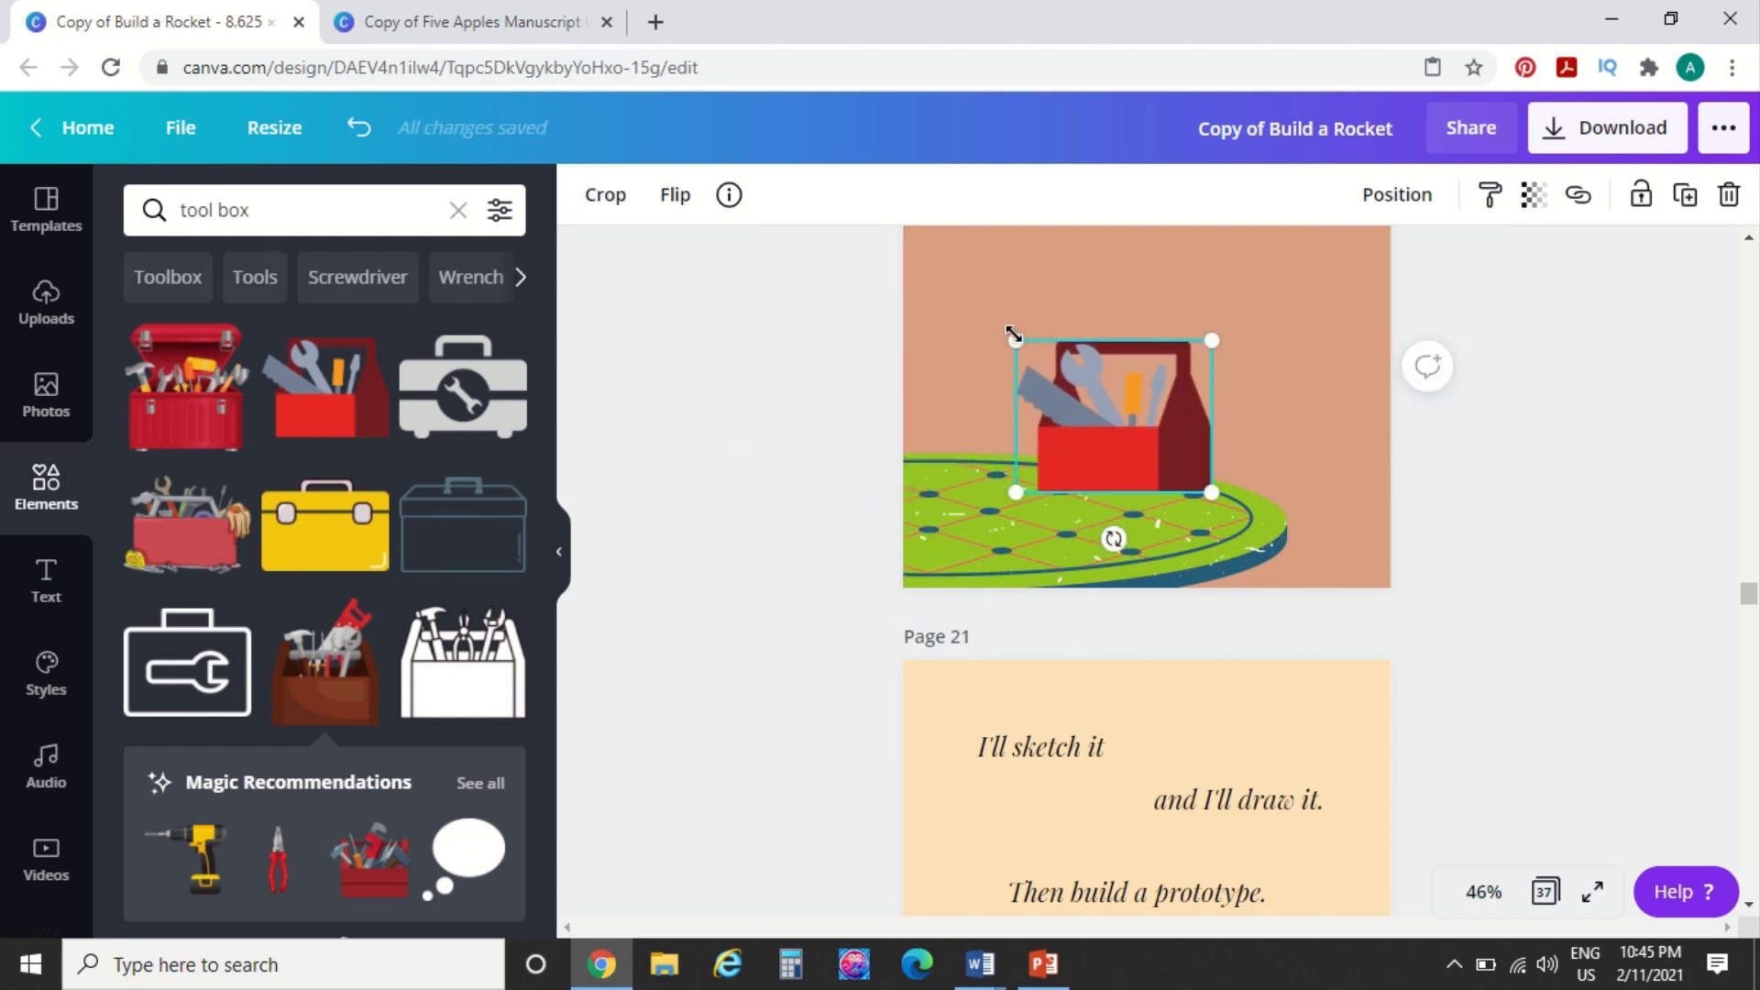
{"action": "left_click_drag", "start_coordinate": [1015, 340], "coordinate": [1082, 389]}
{"action": "scroll", "coordinate": [1085, 377], "scroll_direction": "up", "scroll_amount": 2}
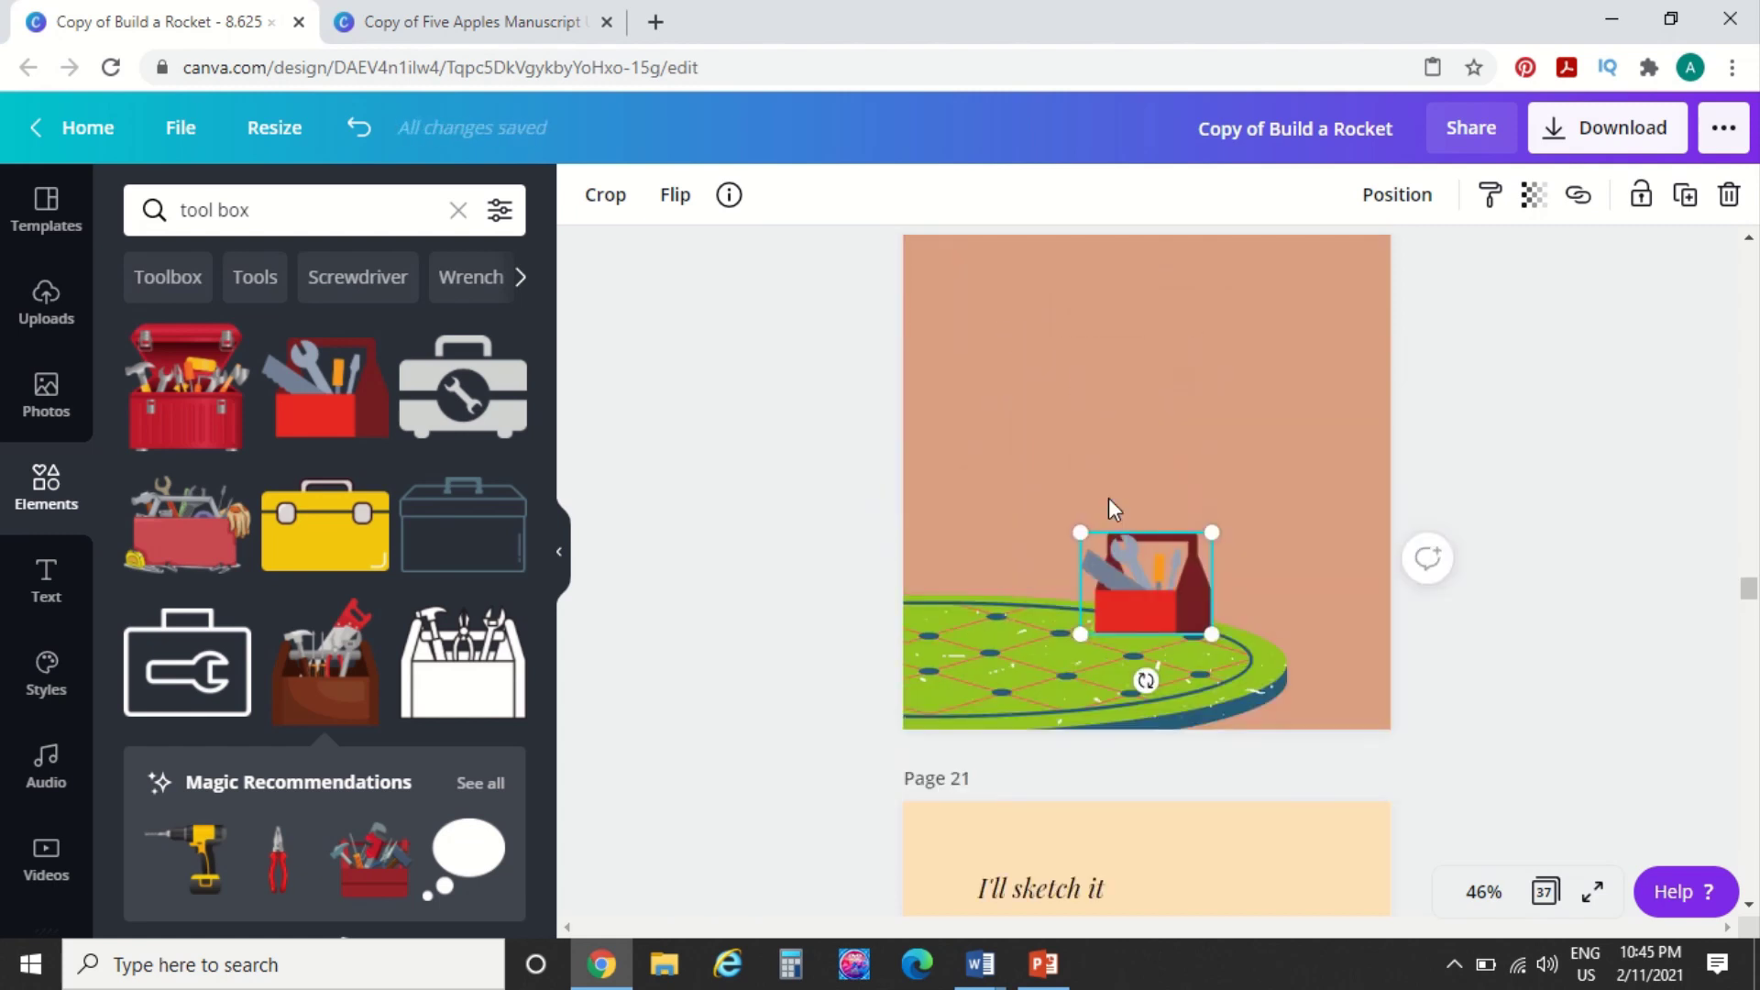
Move the red toolbox beside the child on page 19 and shrink it further to suit the child's scale
{"action": "left_click_drag", "start_coordinate": [1144, 598], "coordinate": [1152, 343]}
{"action": "scroll", "coordinate": [1153, 343], "scroll_direction": "up", "scroll_amount": 3}
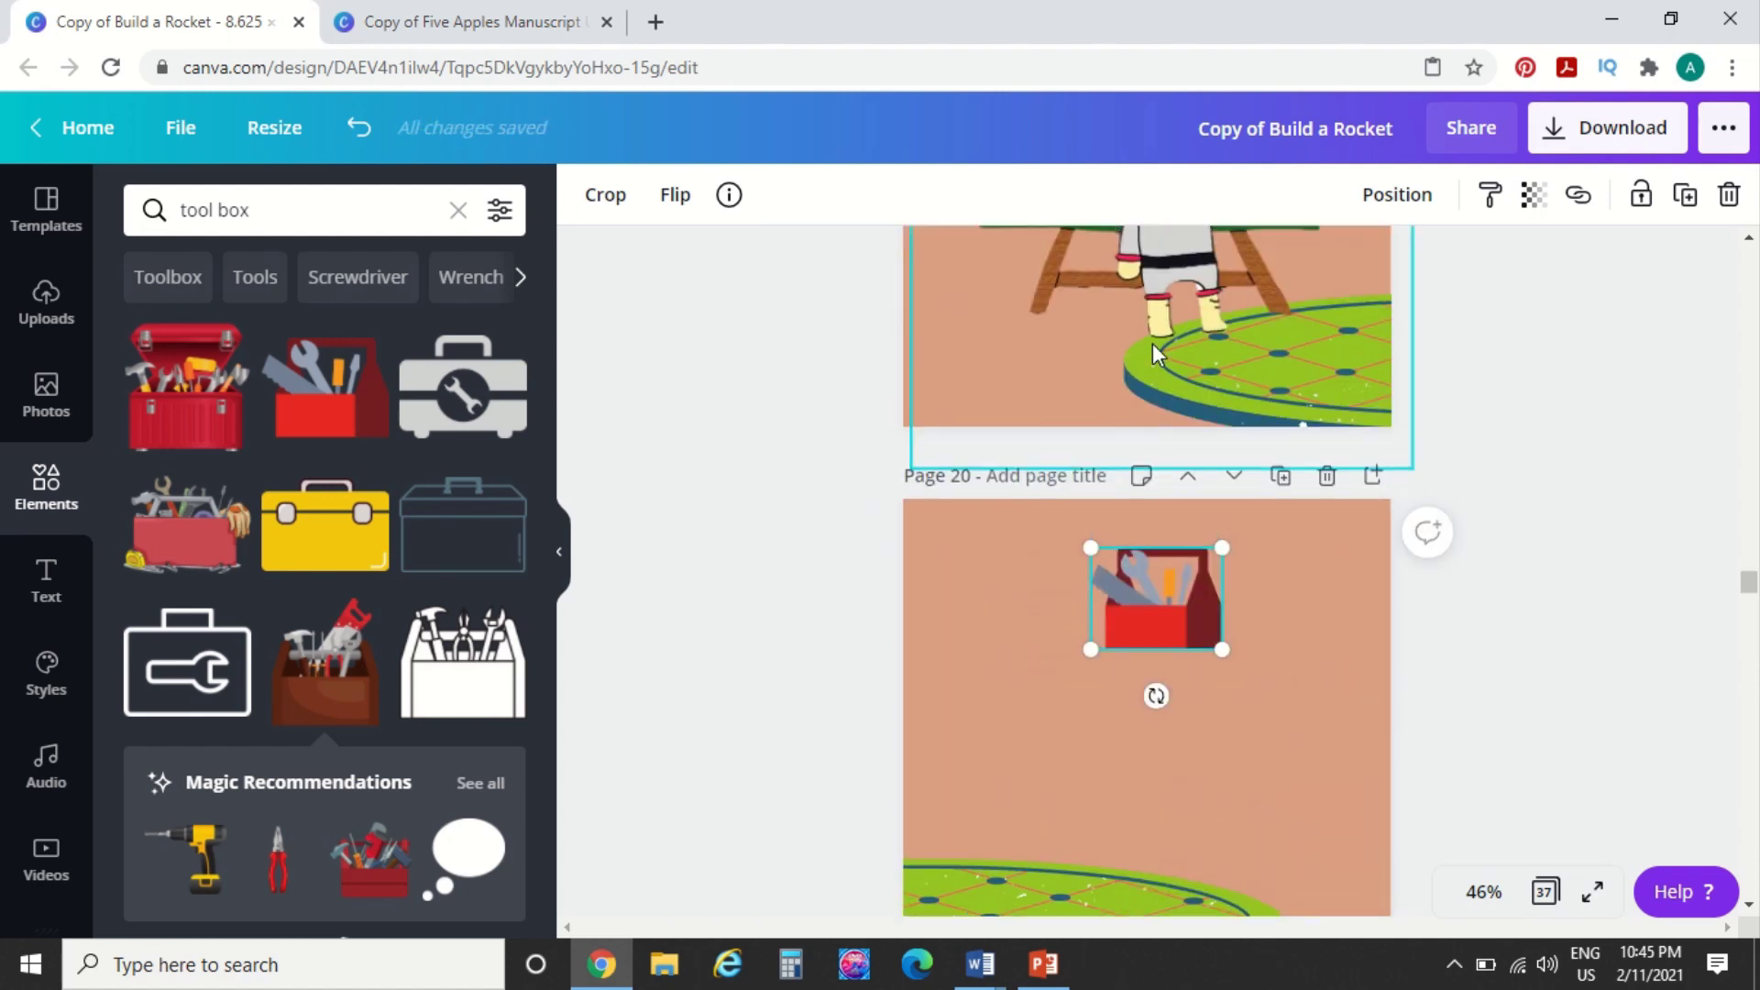
{"action": "left_click_drag", "start_coordinate": [1170, 587], "coordinate": [1080, 275]}
{"action": "scroll", "coordinate": [1080, 275], "scroll_direction": "up", "scroll_amount": 2}
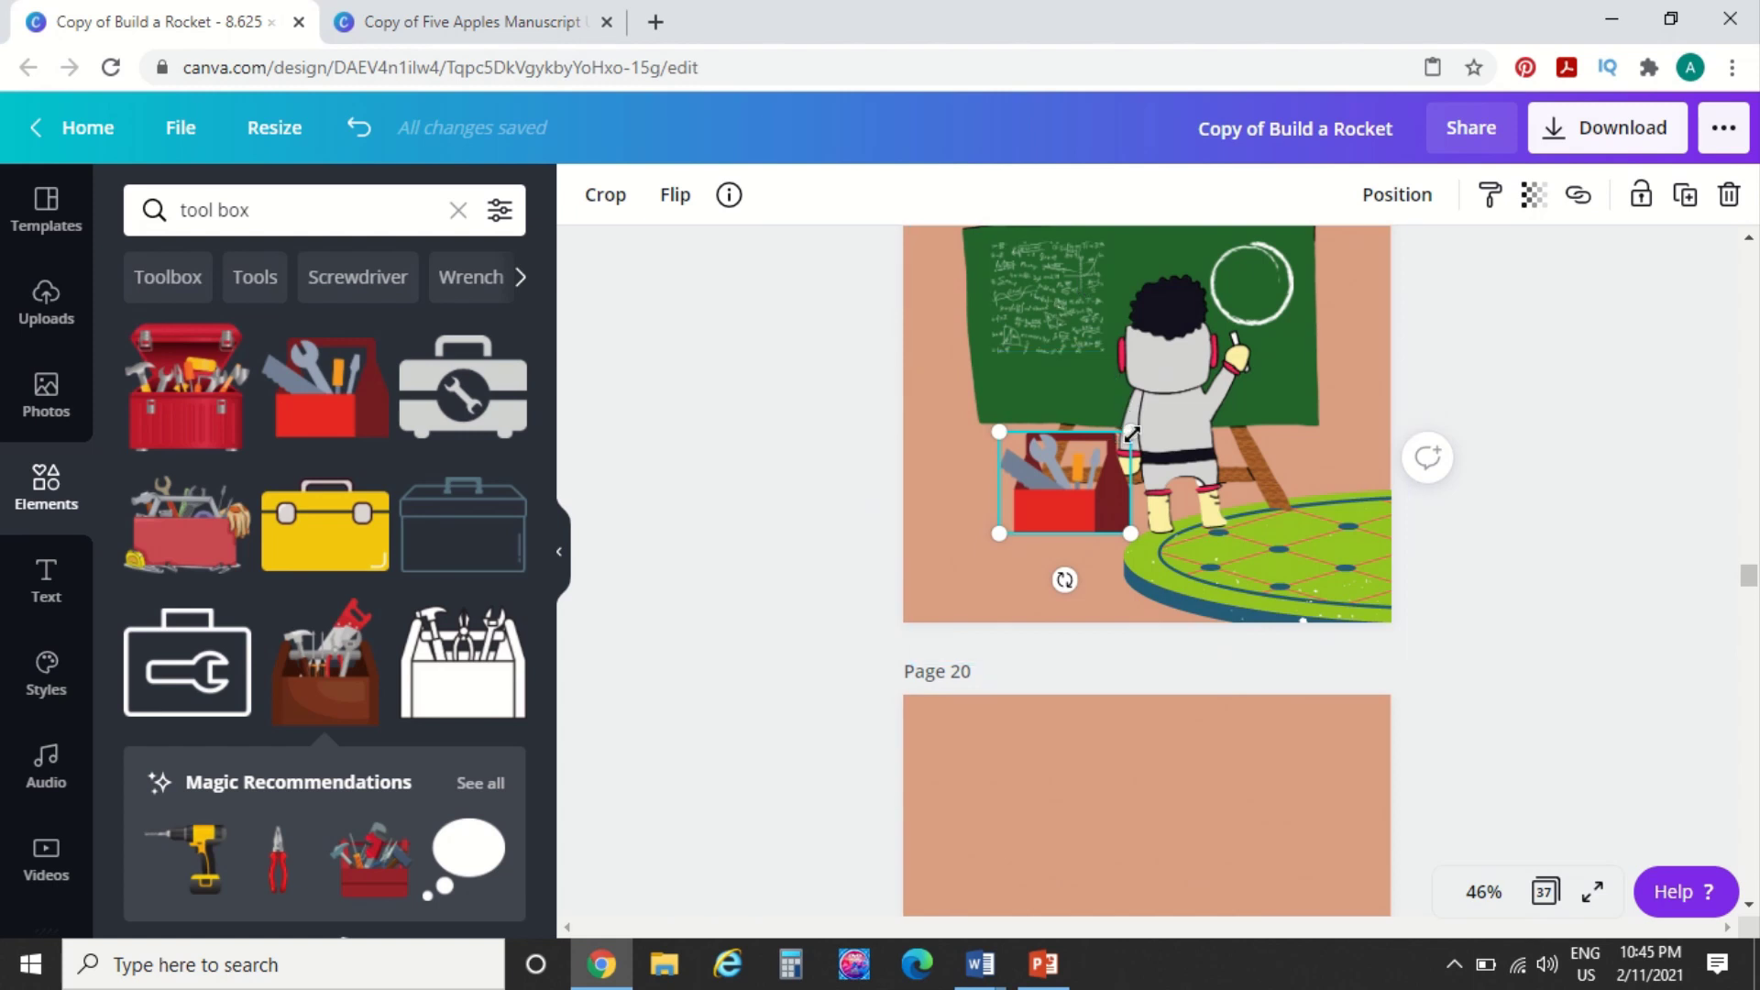
{"action": "left_click_drag", "start_coordinate": [1131, 434], "coordinate": [1037, 829]}
Place the reduced red toolbox on the right part of the rug on page 20
{"action": "scroll", "coordinate": [1038, 829], "scroll_direction": "down", "scroll_amount": 7}
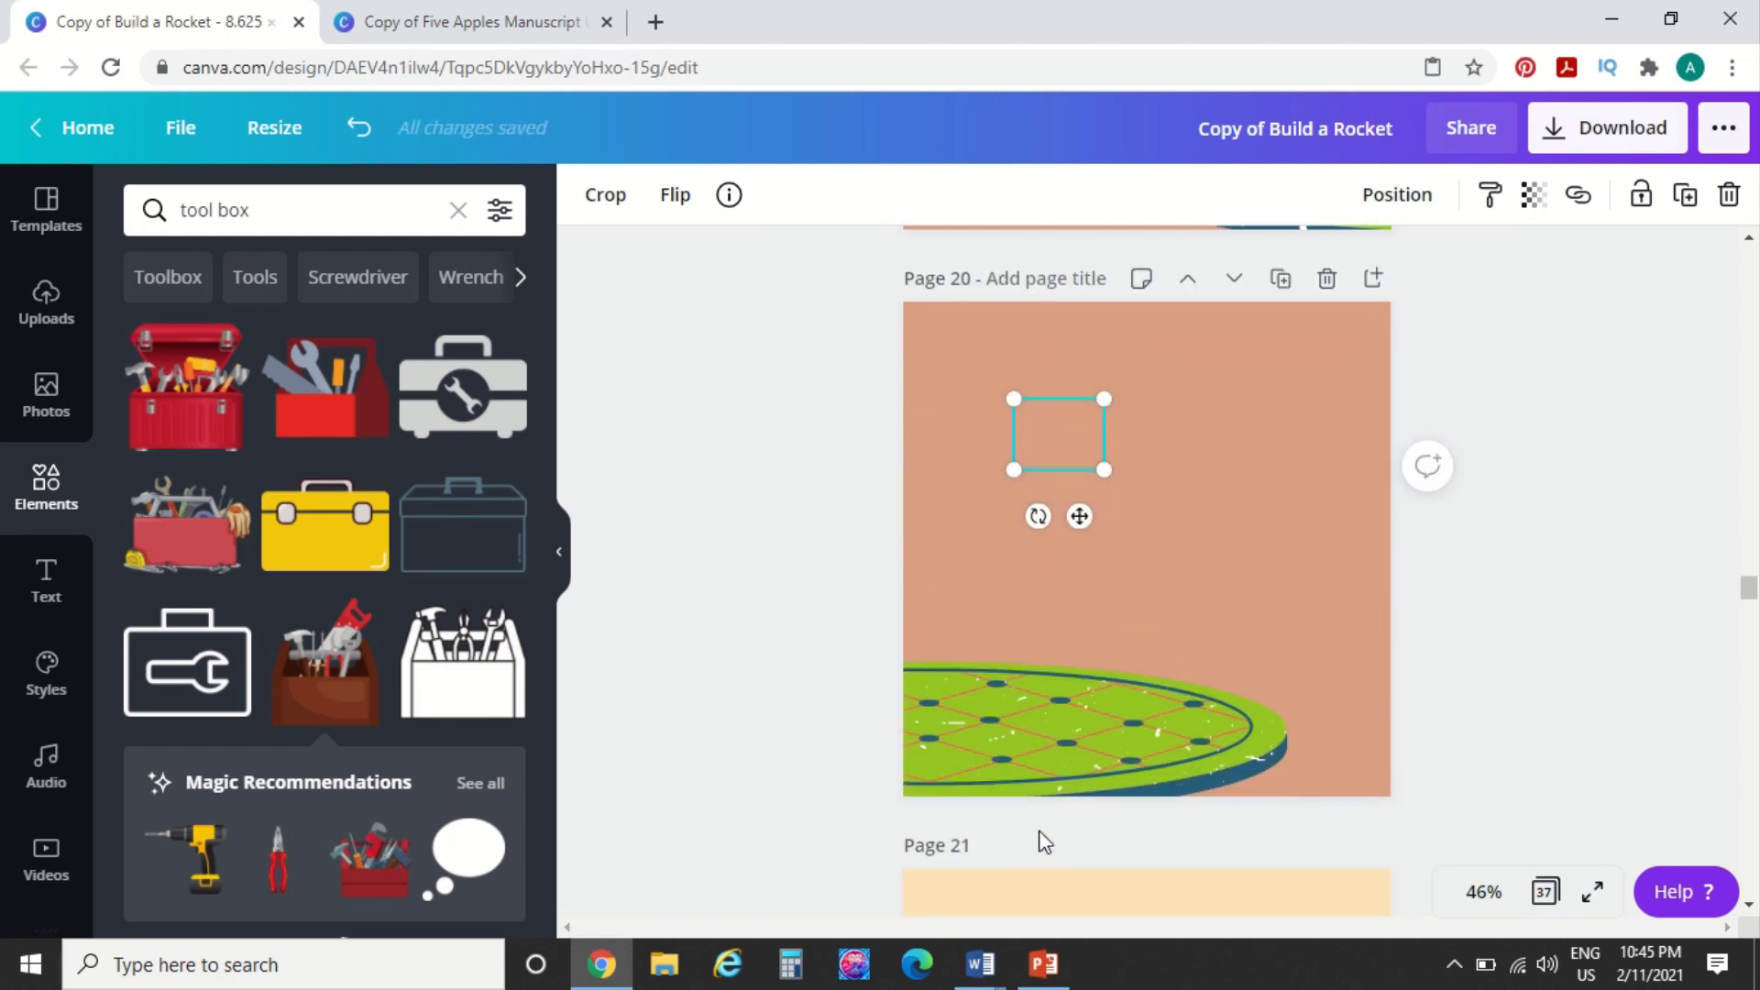
{"action": "scroll", "coordinate": [1049, 504], "scroll_direction": "up", "scroll_amount": 2}
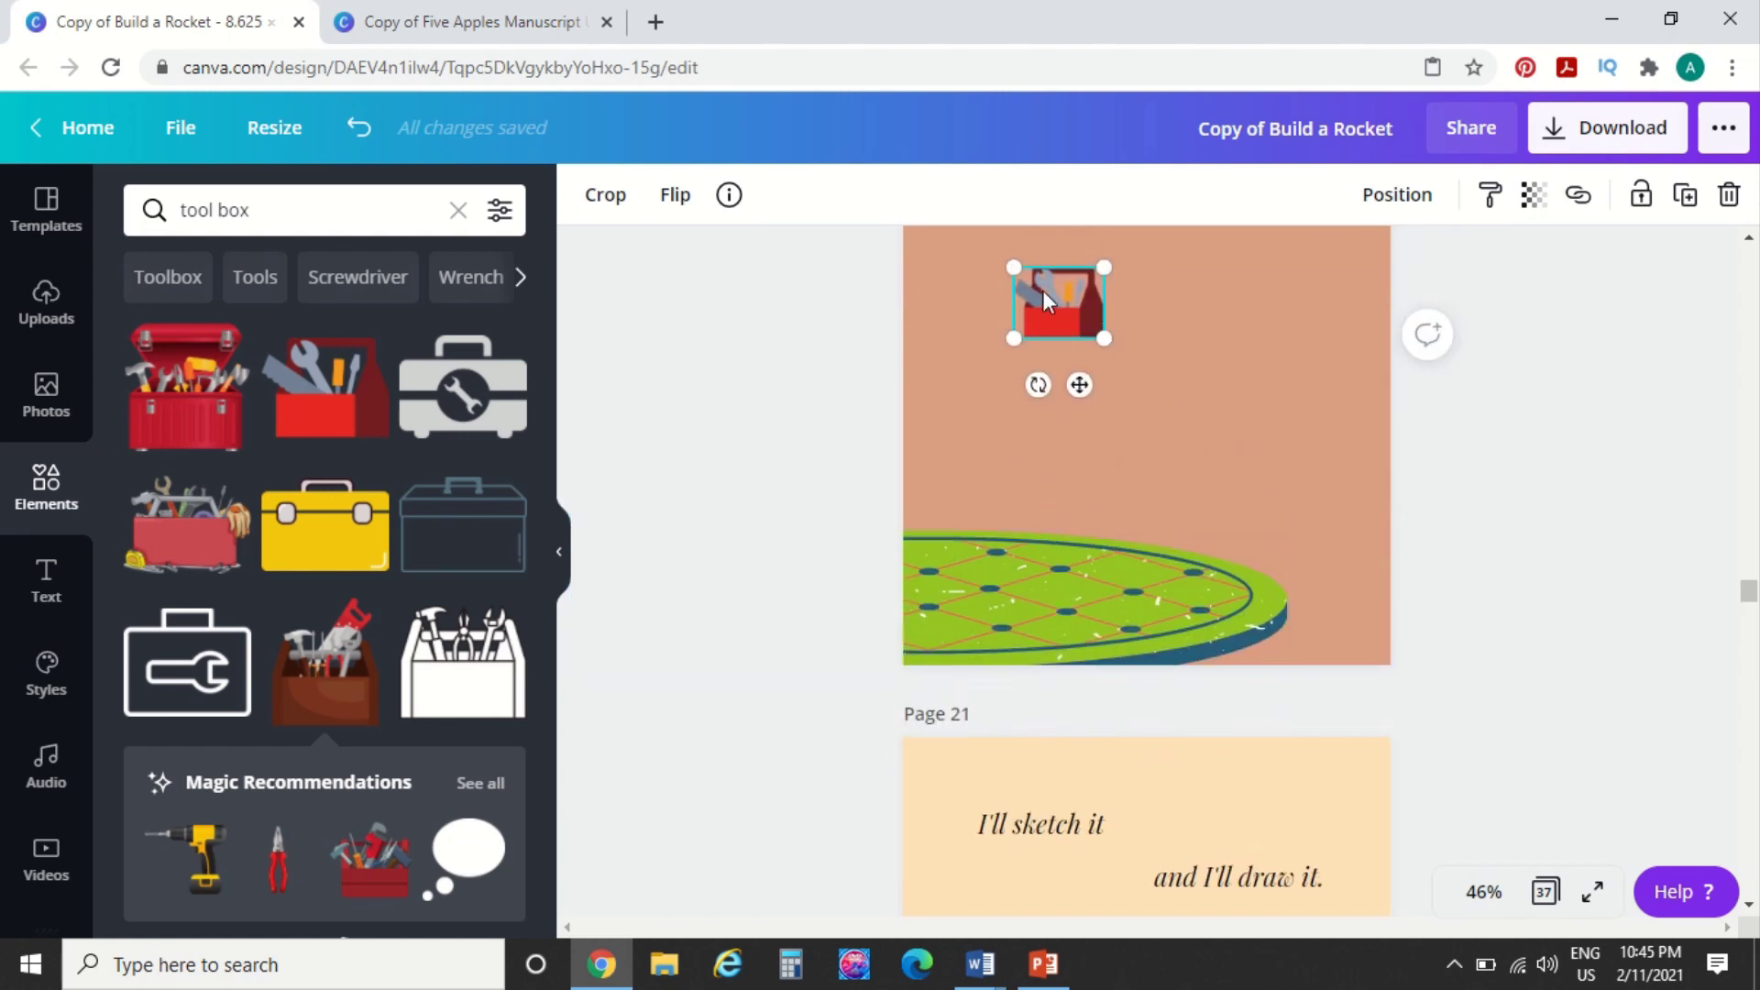
{"action": "left_click_drag", "start_coordinate": [1042, 290], "coordinate": [1139, 583]}
Search the elements for "notebook", try the pink and yellow notebooks on page 20, and delete them
{"action": "double_click", "coordinate": [260, 201]}
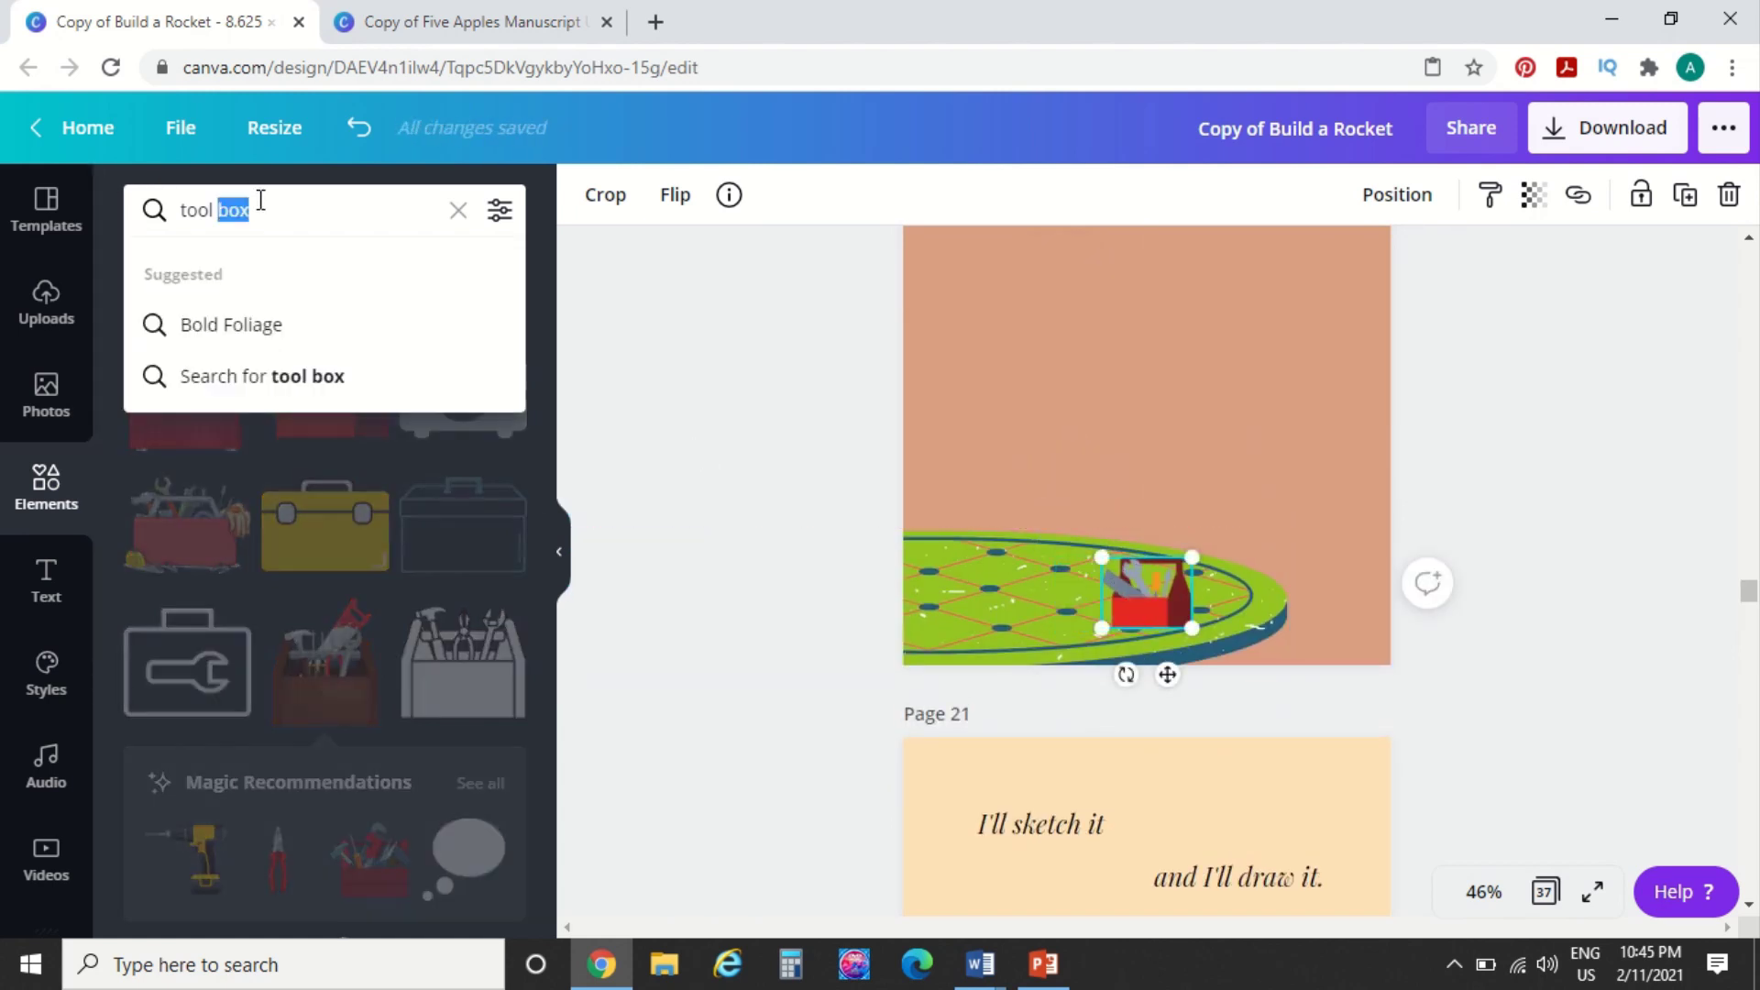
{"action": "type", "text": "notebo"}
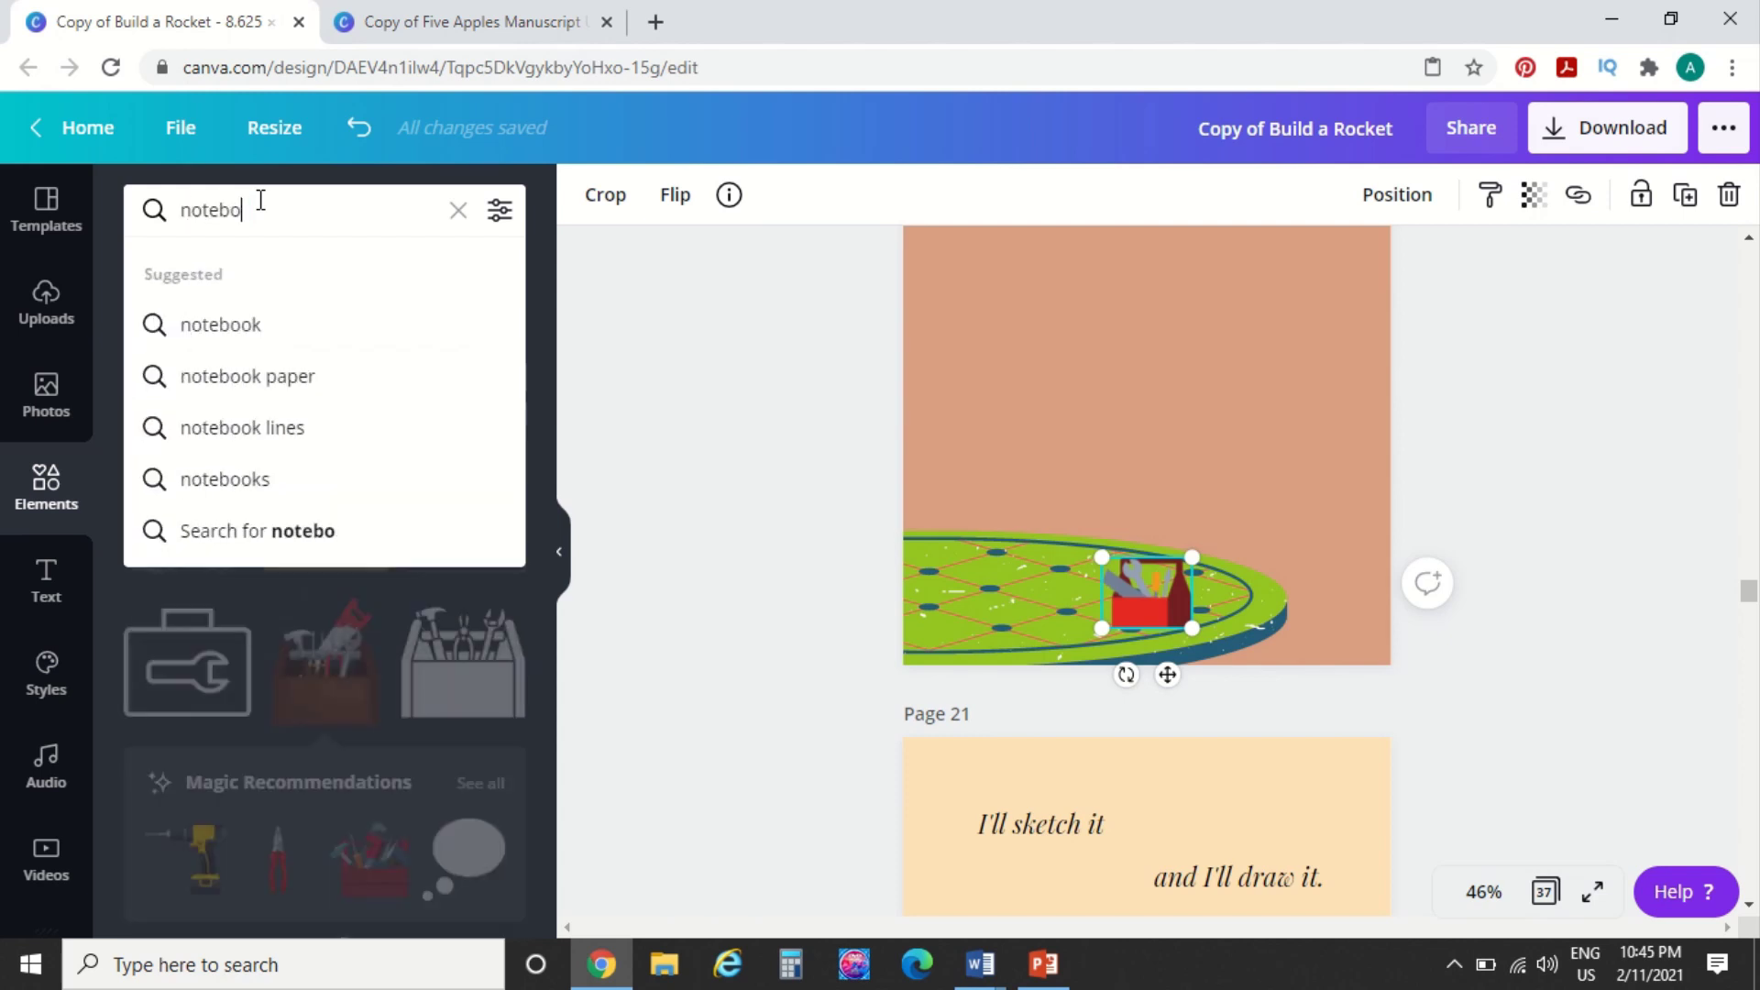
{"action": "type", "text": "ok"}
{"action": "key", "text": "Return"}
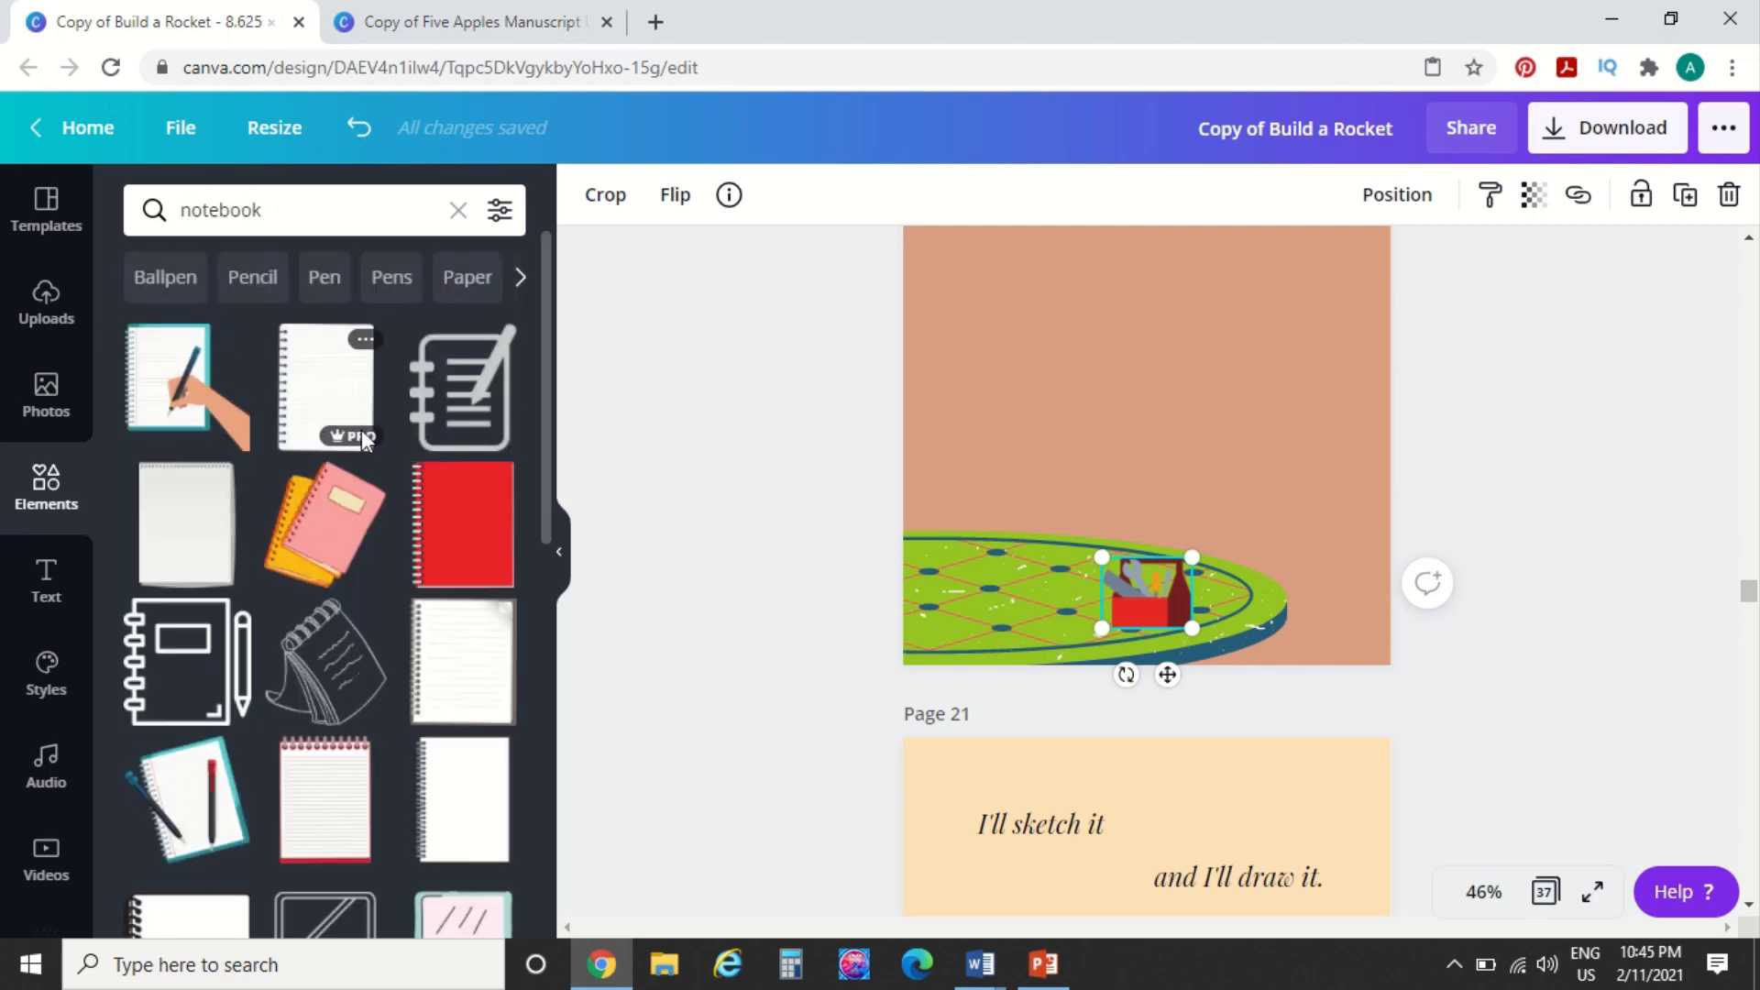
{"action": "left_click", "coordinate": [328, 535]}
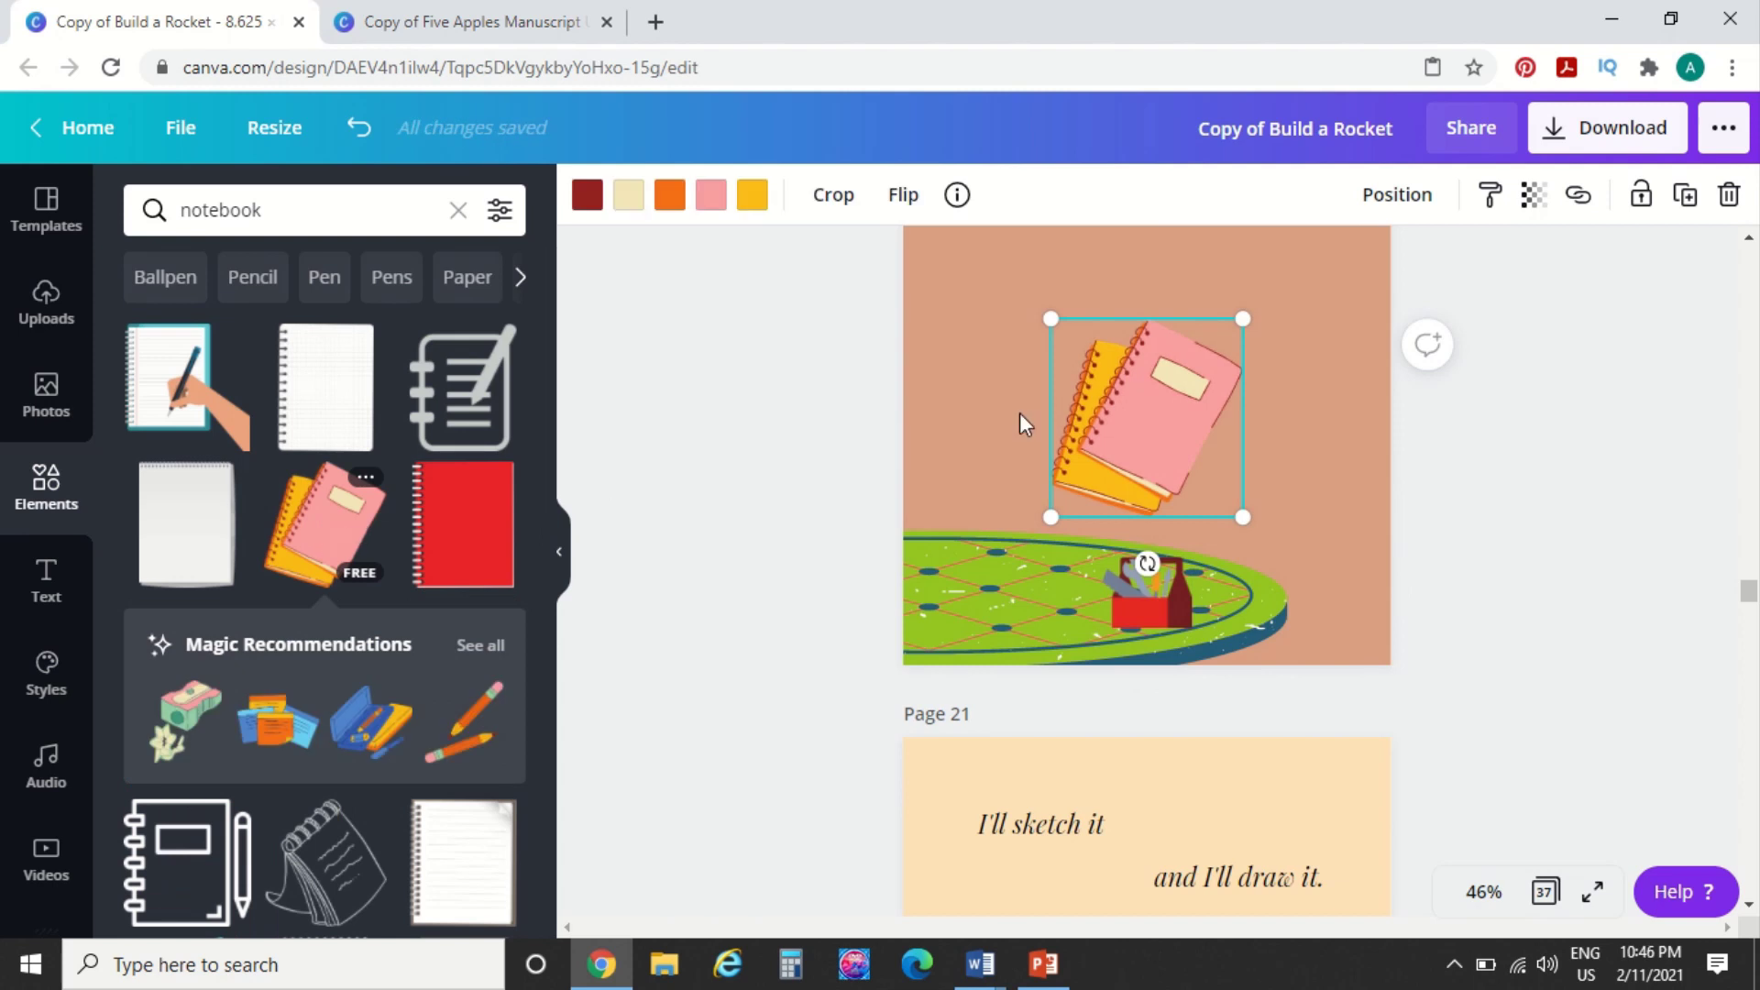
{"action": "key", "text": "Delete"}
Browse the notebook results for an illustration that suits the rug scene
{"action": "scroll", "coordinate": [248, 591], "scroll_direction": "down", "scroll_amount": 6}
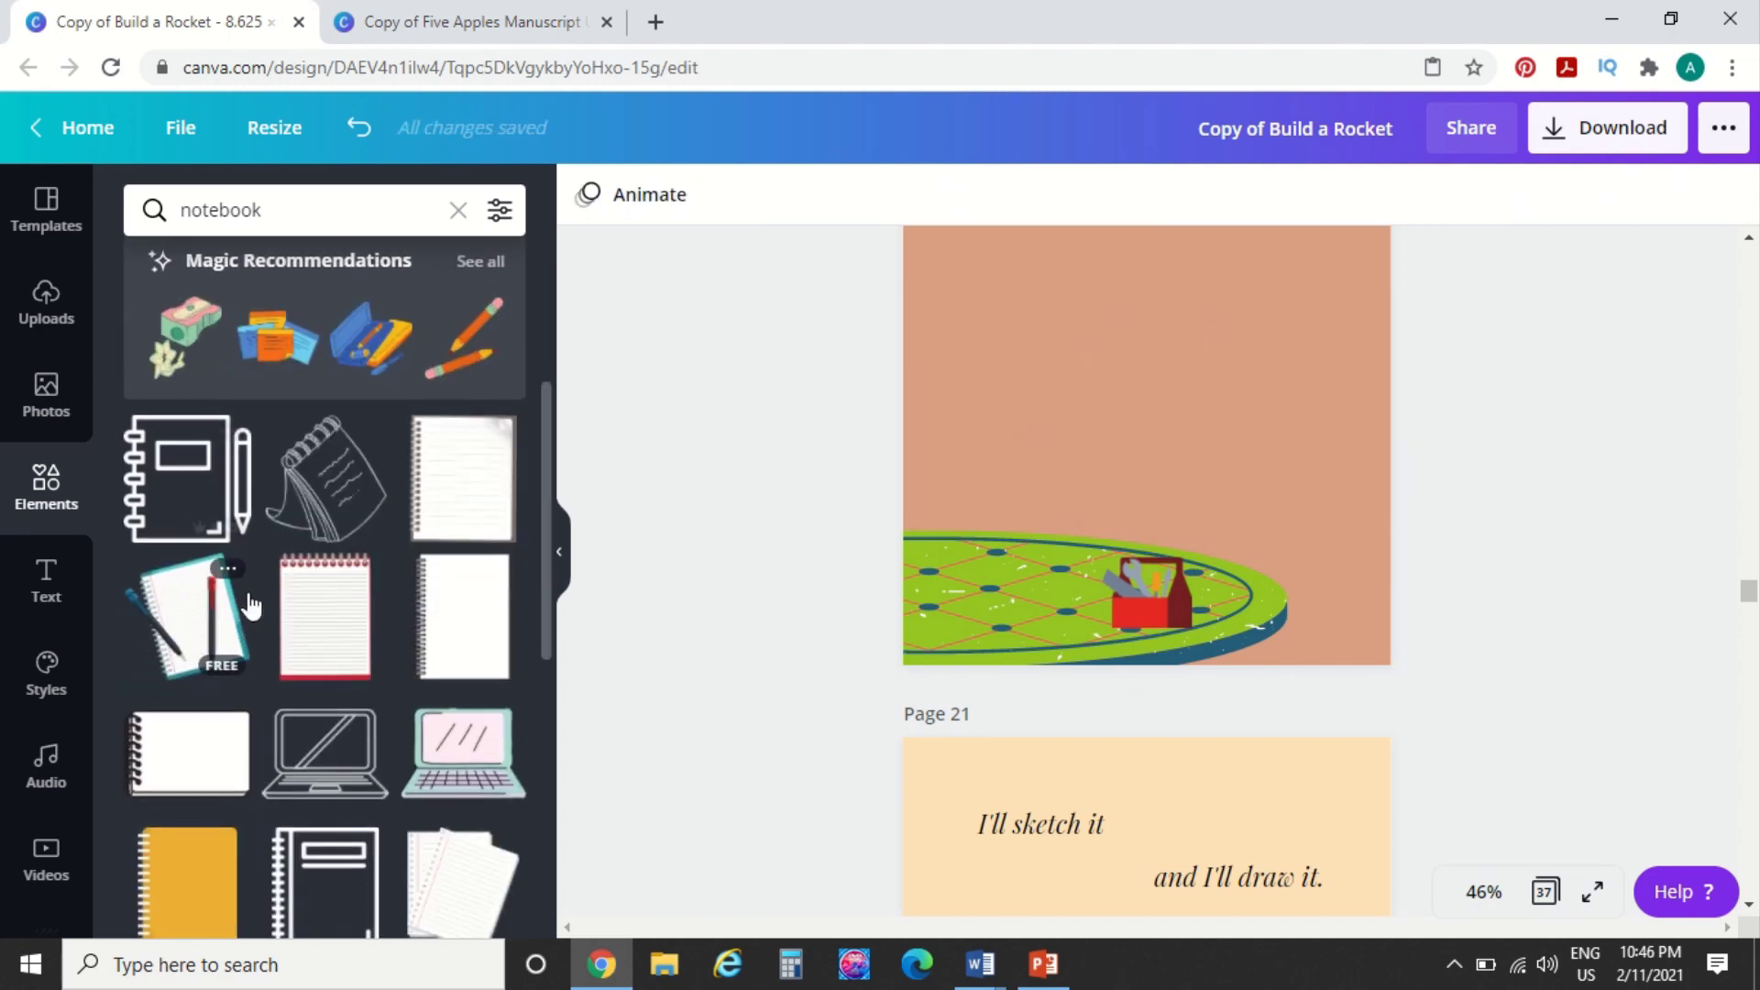
{"action": "scroll", "coordinate": [250, 605], "scroll_direction": "down", "scroll_amount": 3}
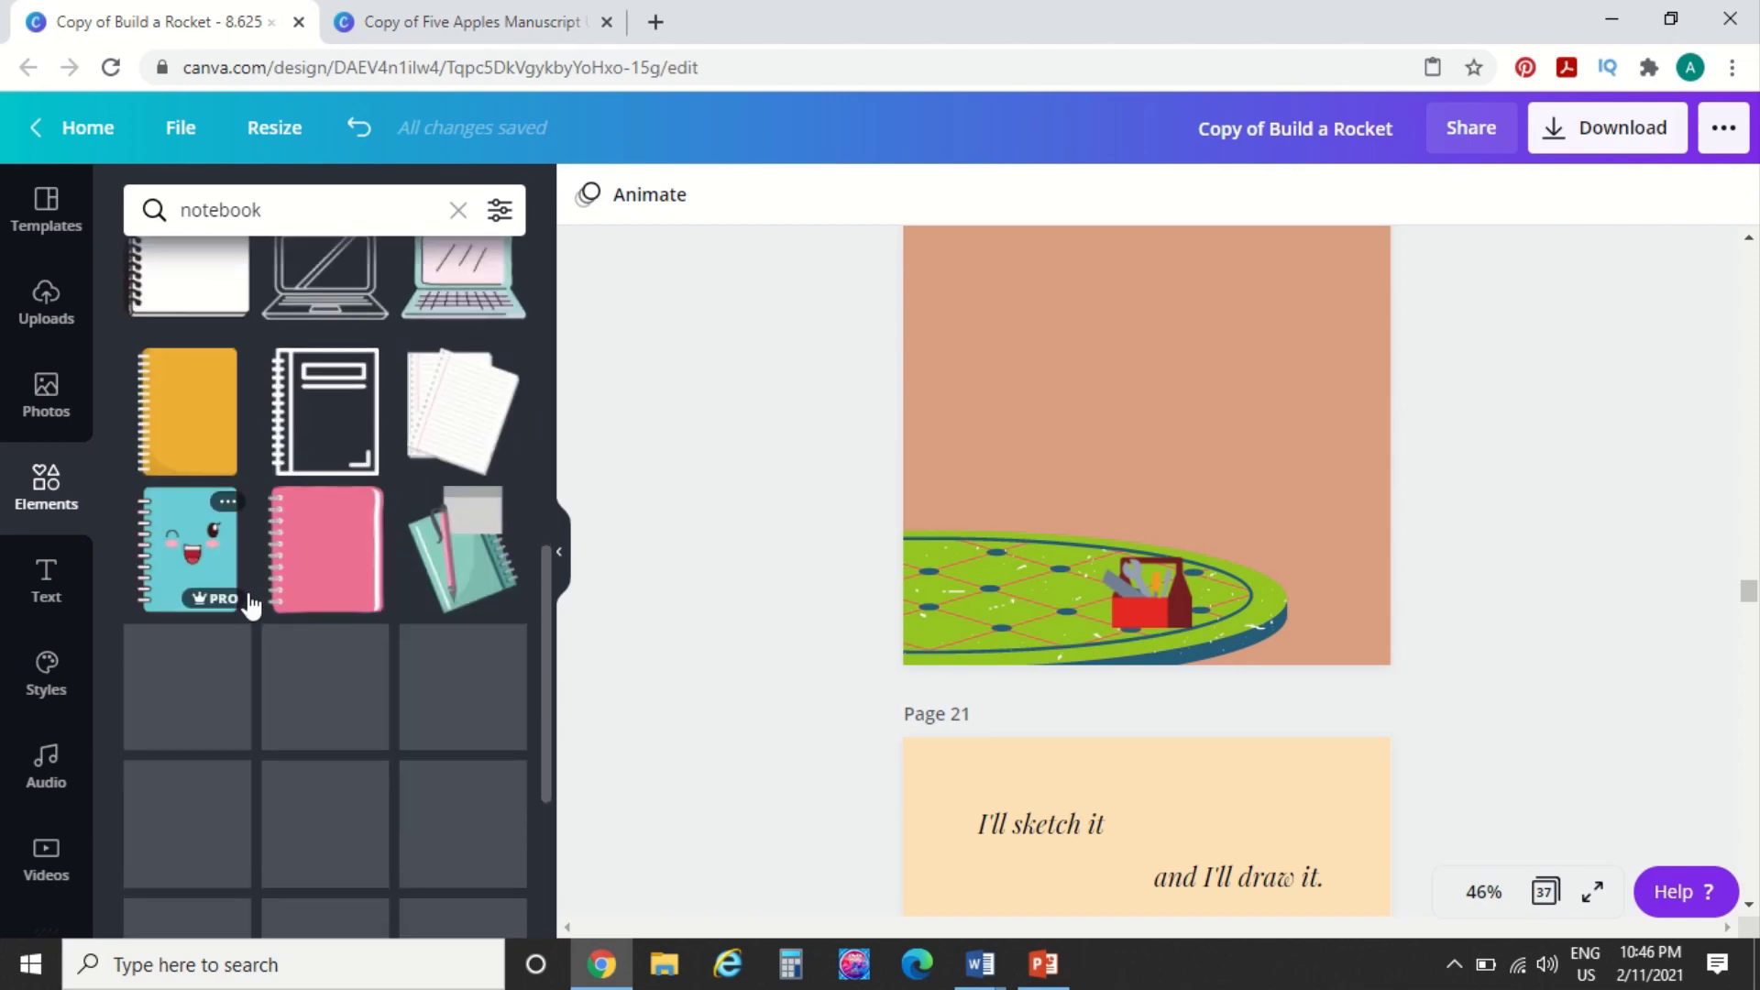
{"action": "scroll", "coordinate": [248, 607], "scroll_direction": "down", "scroll_amount": 2}
{"action": "scroll", "coordinate": [264, 477], "scroll_direction": "down", "scroll_amount": 3}
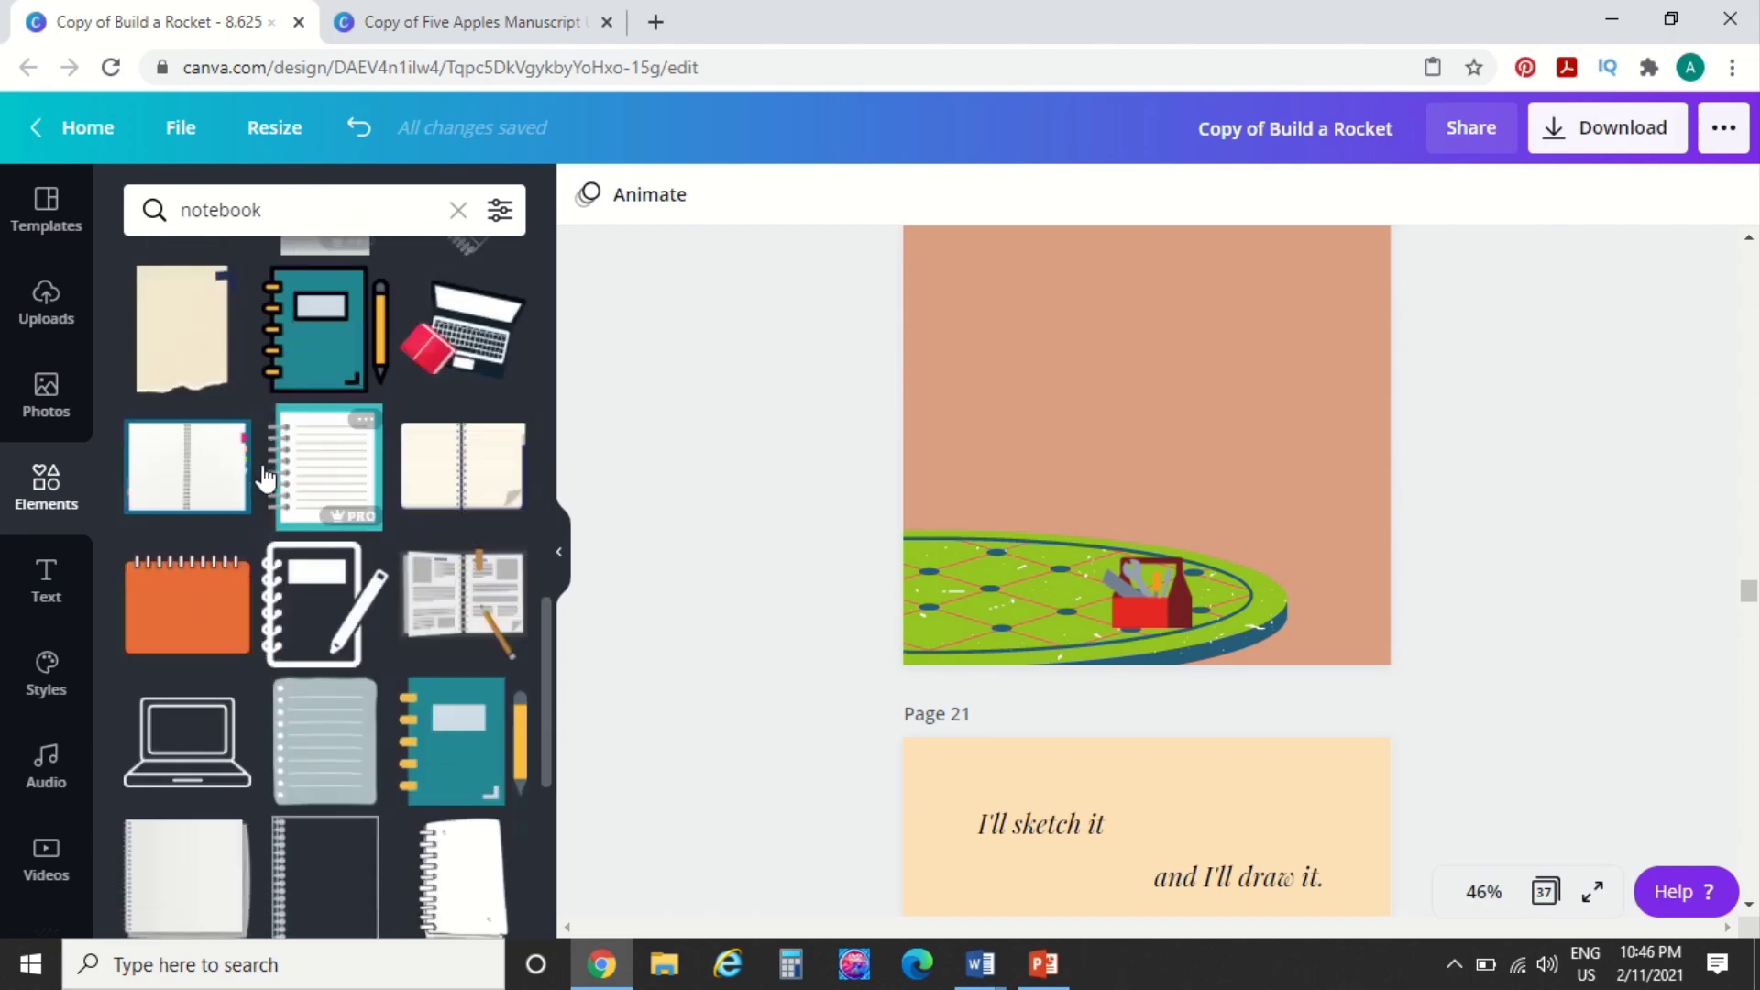
{"action": "scroll", "coordinate": [264, 477], "scroll_direction": "down", "scroll_amount": 10}
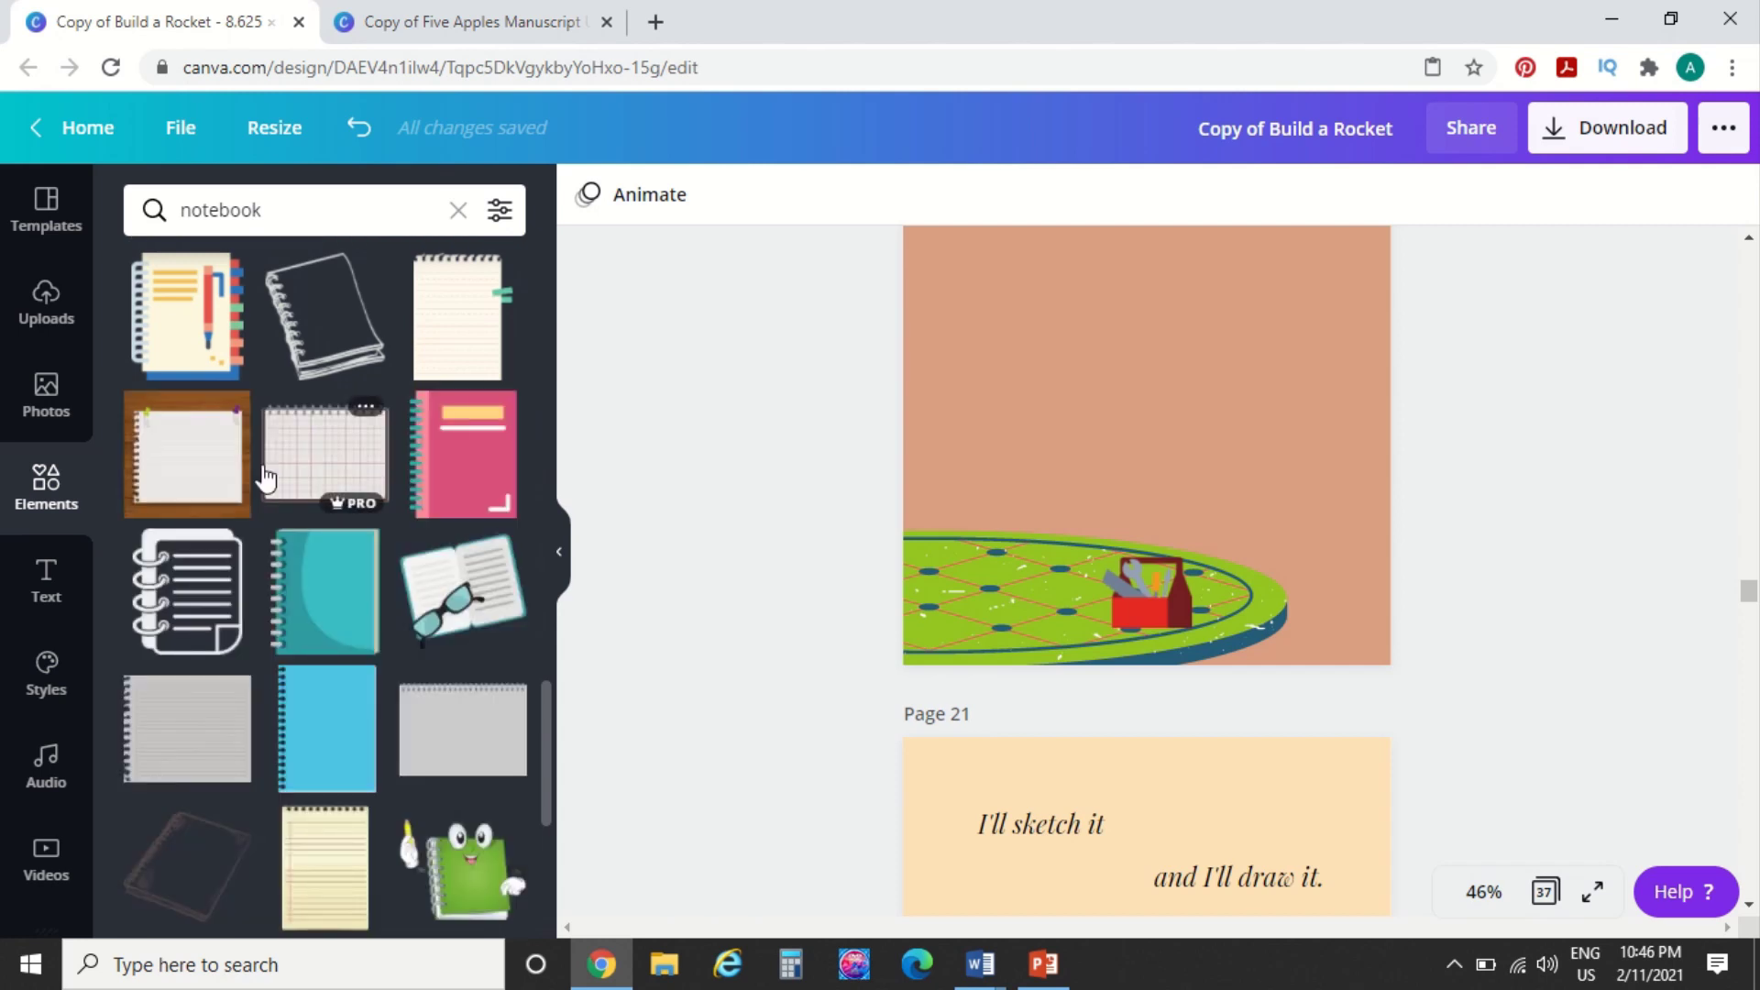
{"action": "scroll", "coordinate": [264, 476], "scroll_direction": "down", "scroll_amount": 8}
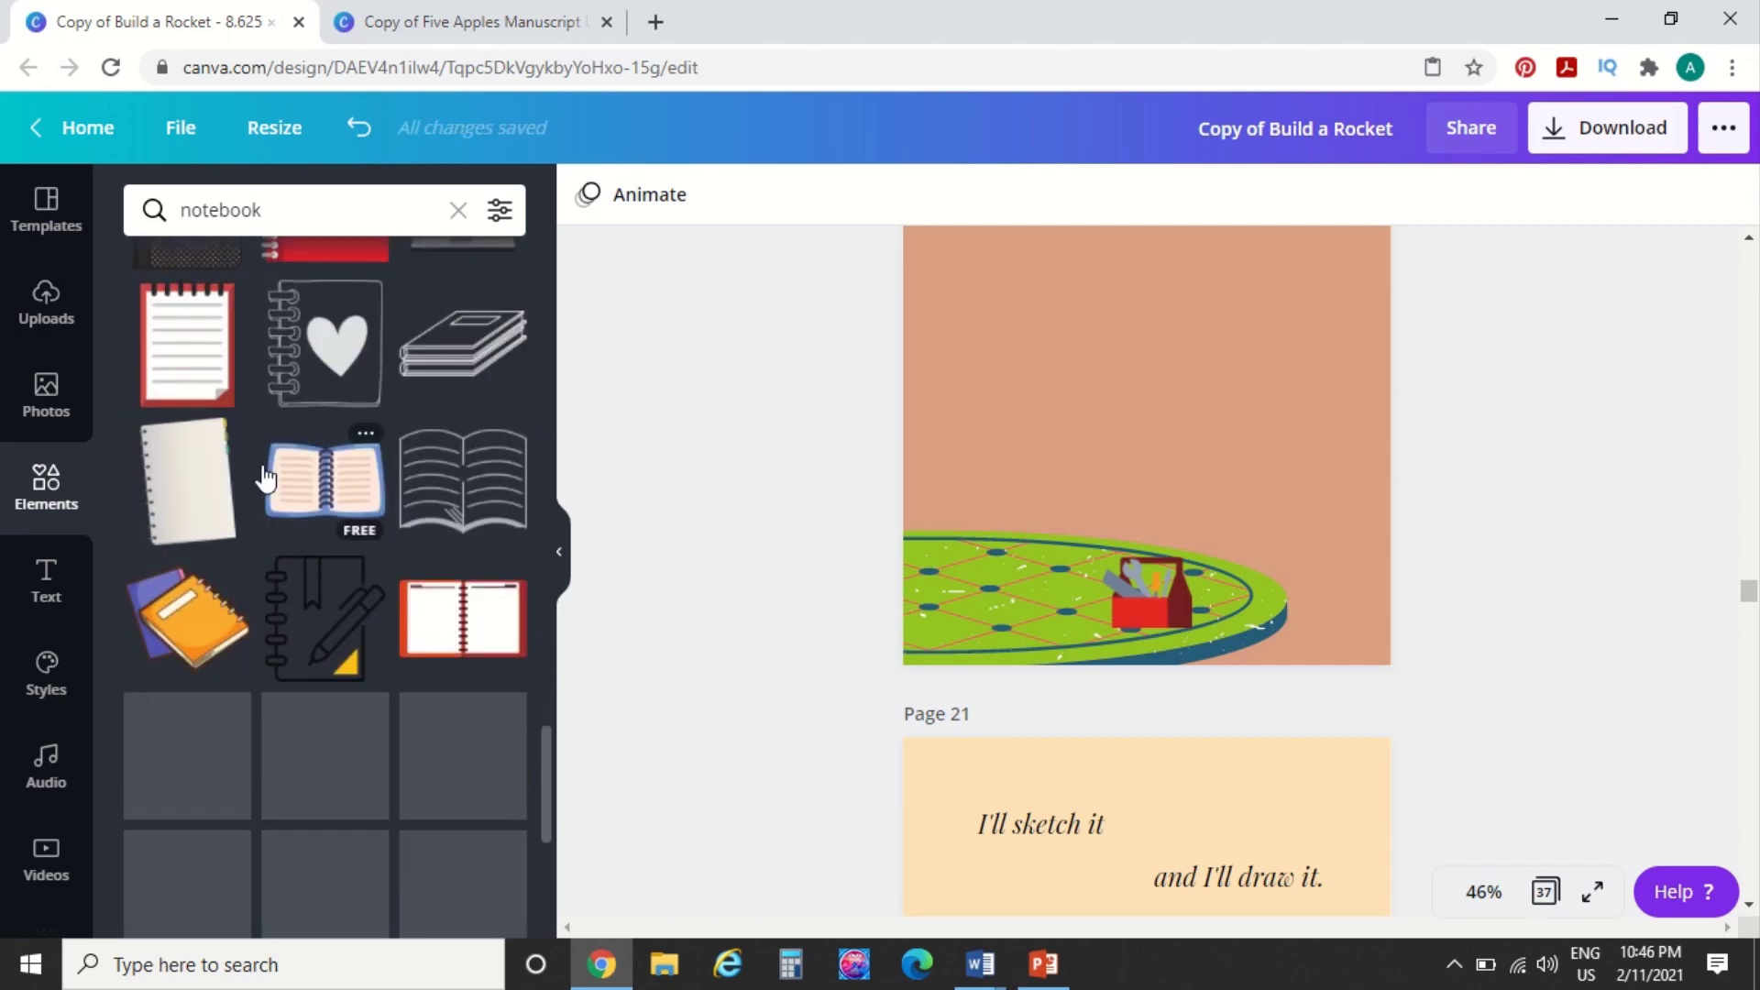
{"action": "scroll", "coordinate": [265, 477], "scroll_direction": "down", "scroll_amount": 8}
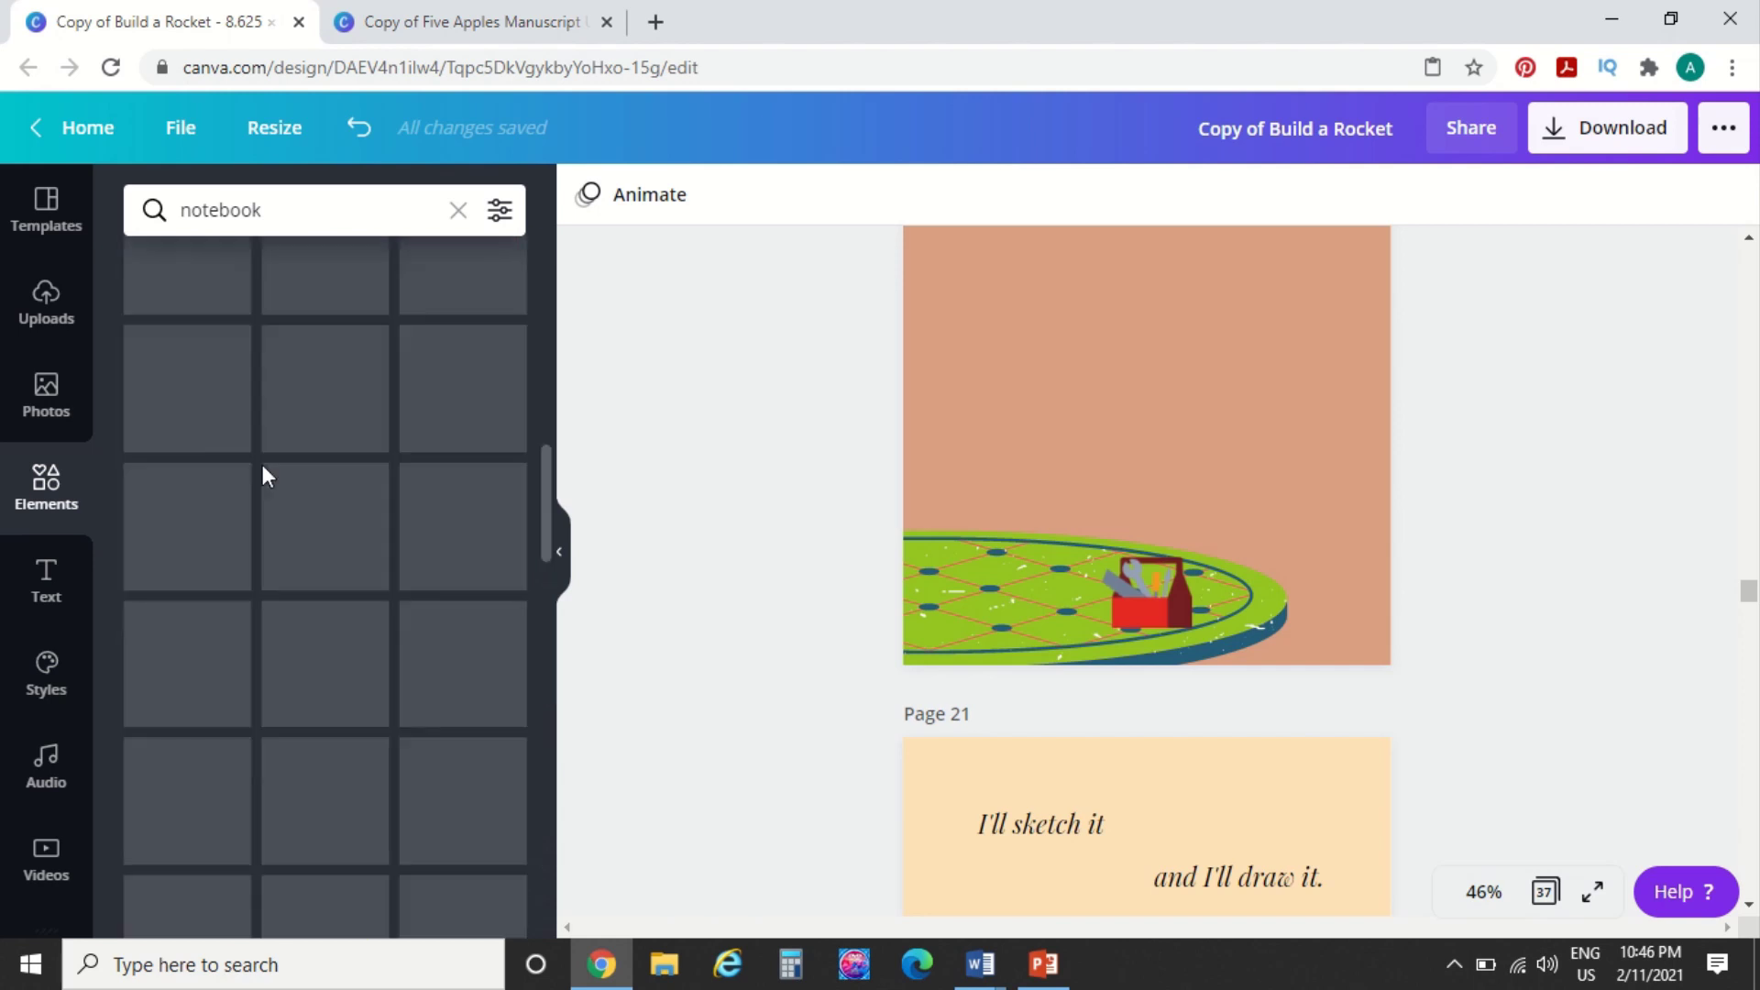
{"action": "scroll", "coordinate": [262, 463], "scroll_direction": "up", "scroll_amount": 15}
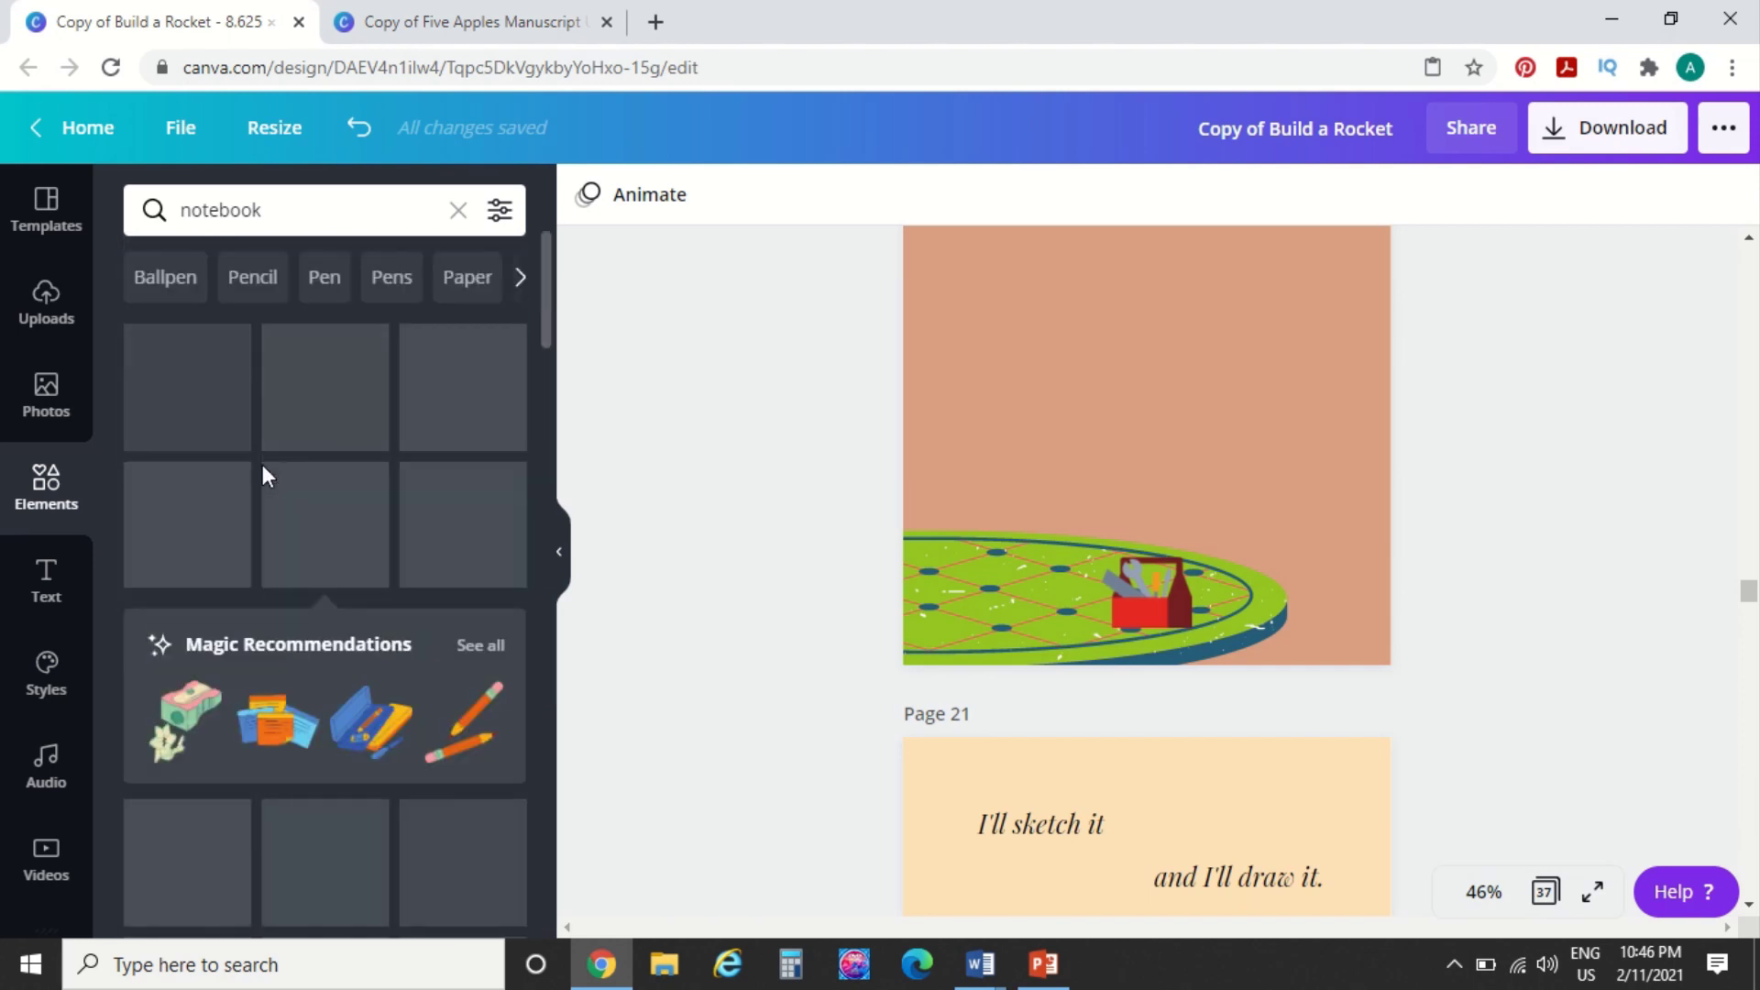
Add the recommended pair of orange pencils to page 20, shrink them, and place them just right of the rug
{"action": "left_click", "coordinate": [468, 720]}
{"action": "mouse_move", "coordinate": [1112, 452]}
{"action": "left_mouse_down"}
{"action": "mouse_move", "coordinate": [927, 622]}
{"action": "mouse_move", "coordinate": [1012, 621]}
{"action": "mouse_move", "coordinate": [992, 591]}
{"action": "mouse_move", "coordinate": [1174, 620]}
{"action": "mouse_move", "coordinate": [1347, 575]}
{"action": "mouse_move", "coordinate": [1329, 603]}
{"action": "mouse_move", "coordinate": [1313, 578]}
{"action": "left_mouse_up"}
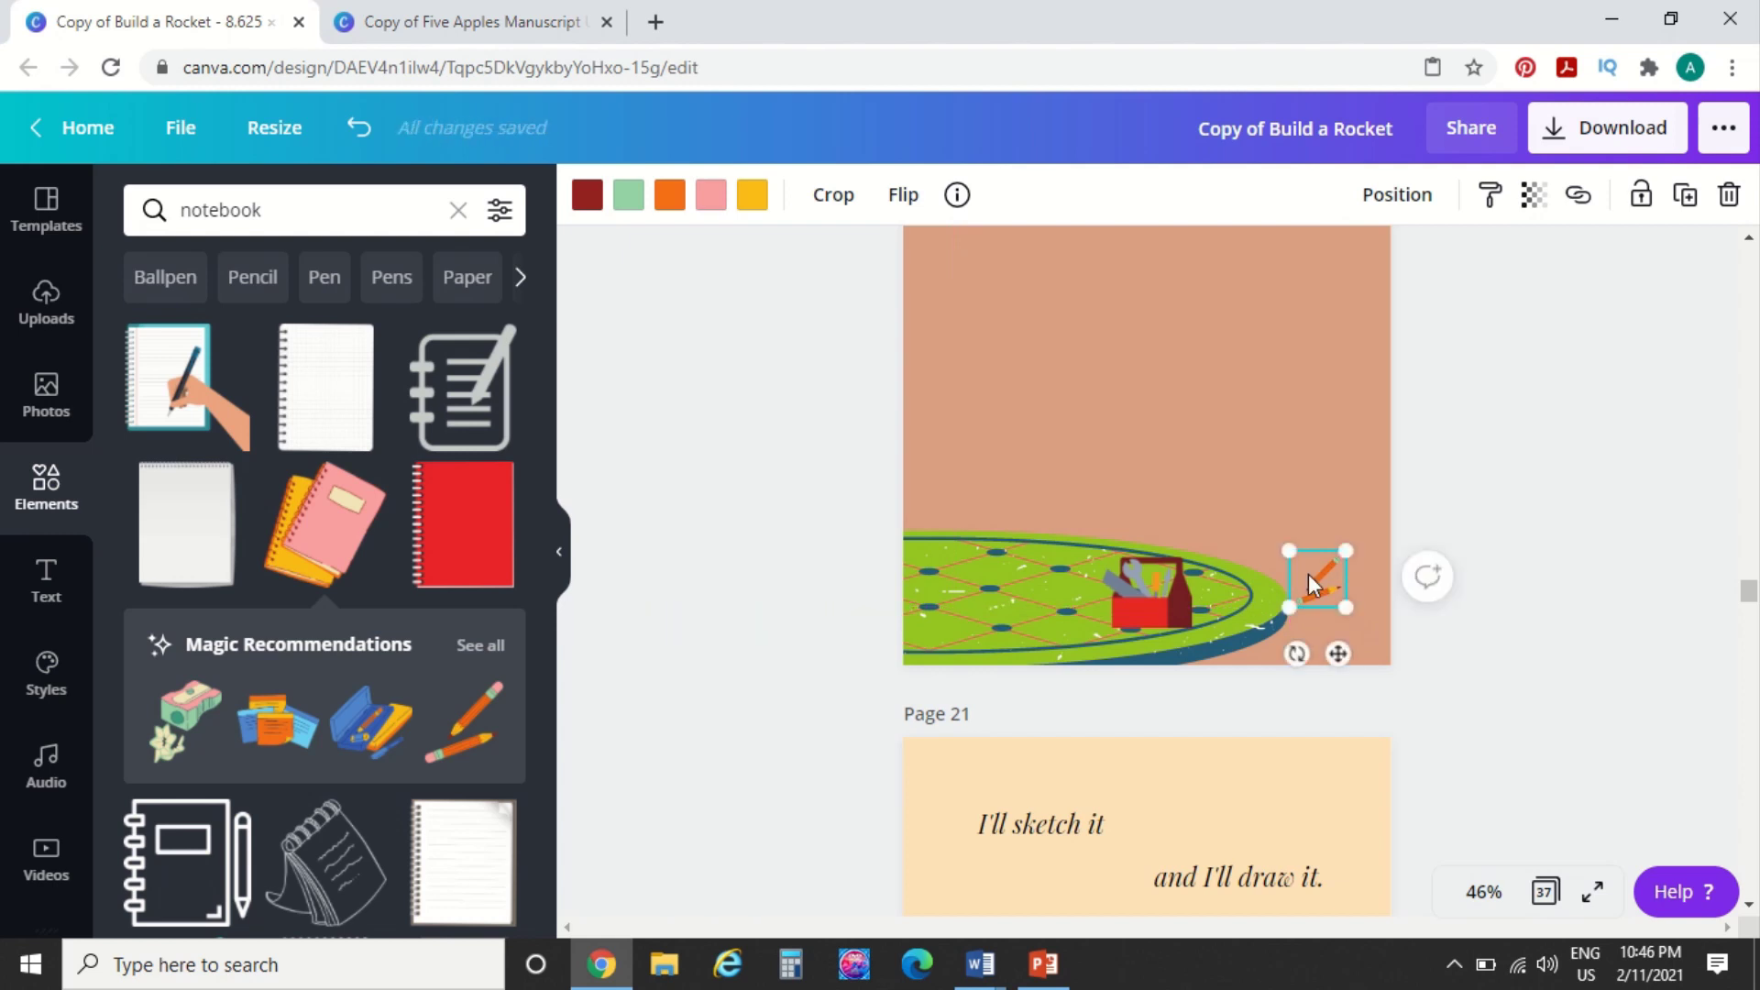
{"action": "left_click", "coordinate": [629, 460]}
Search the elements for "glue" and look through the glue bottle illustrations
{"action": "left_click", "coordinate": [274, 202]}
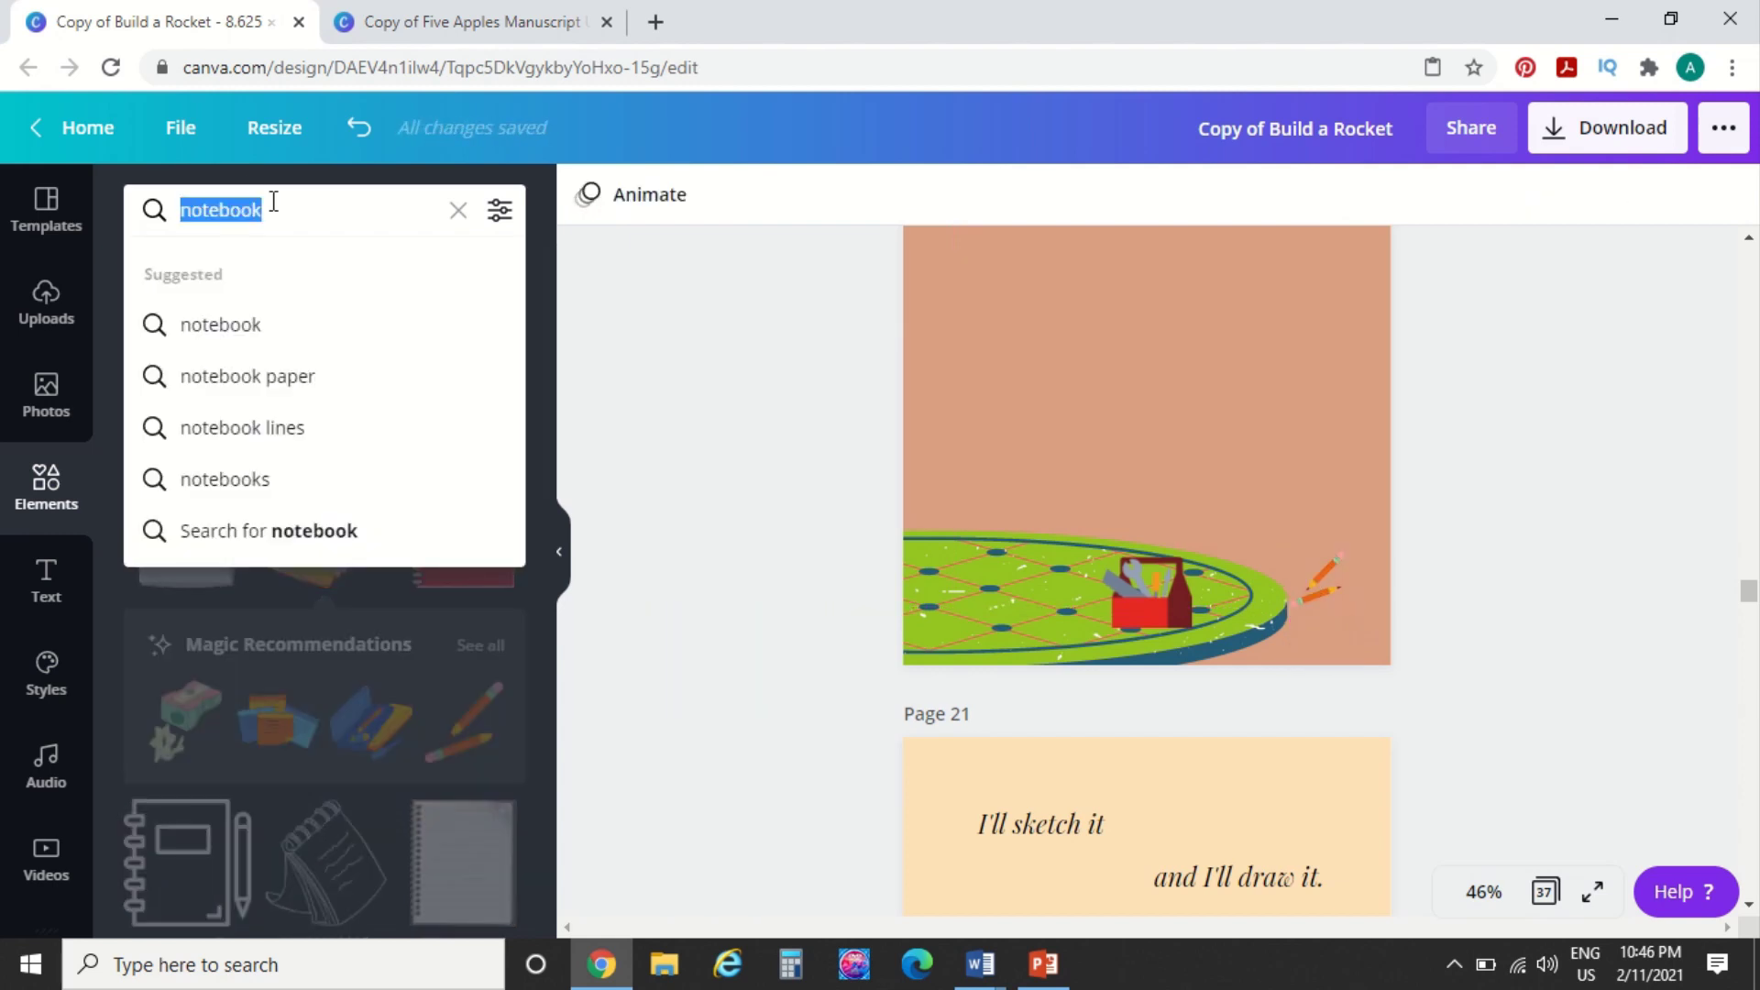
{"action": "type", "text": "glue"}
{"action": "key", "text": "Return"}
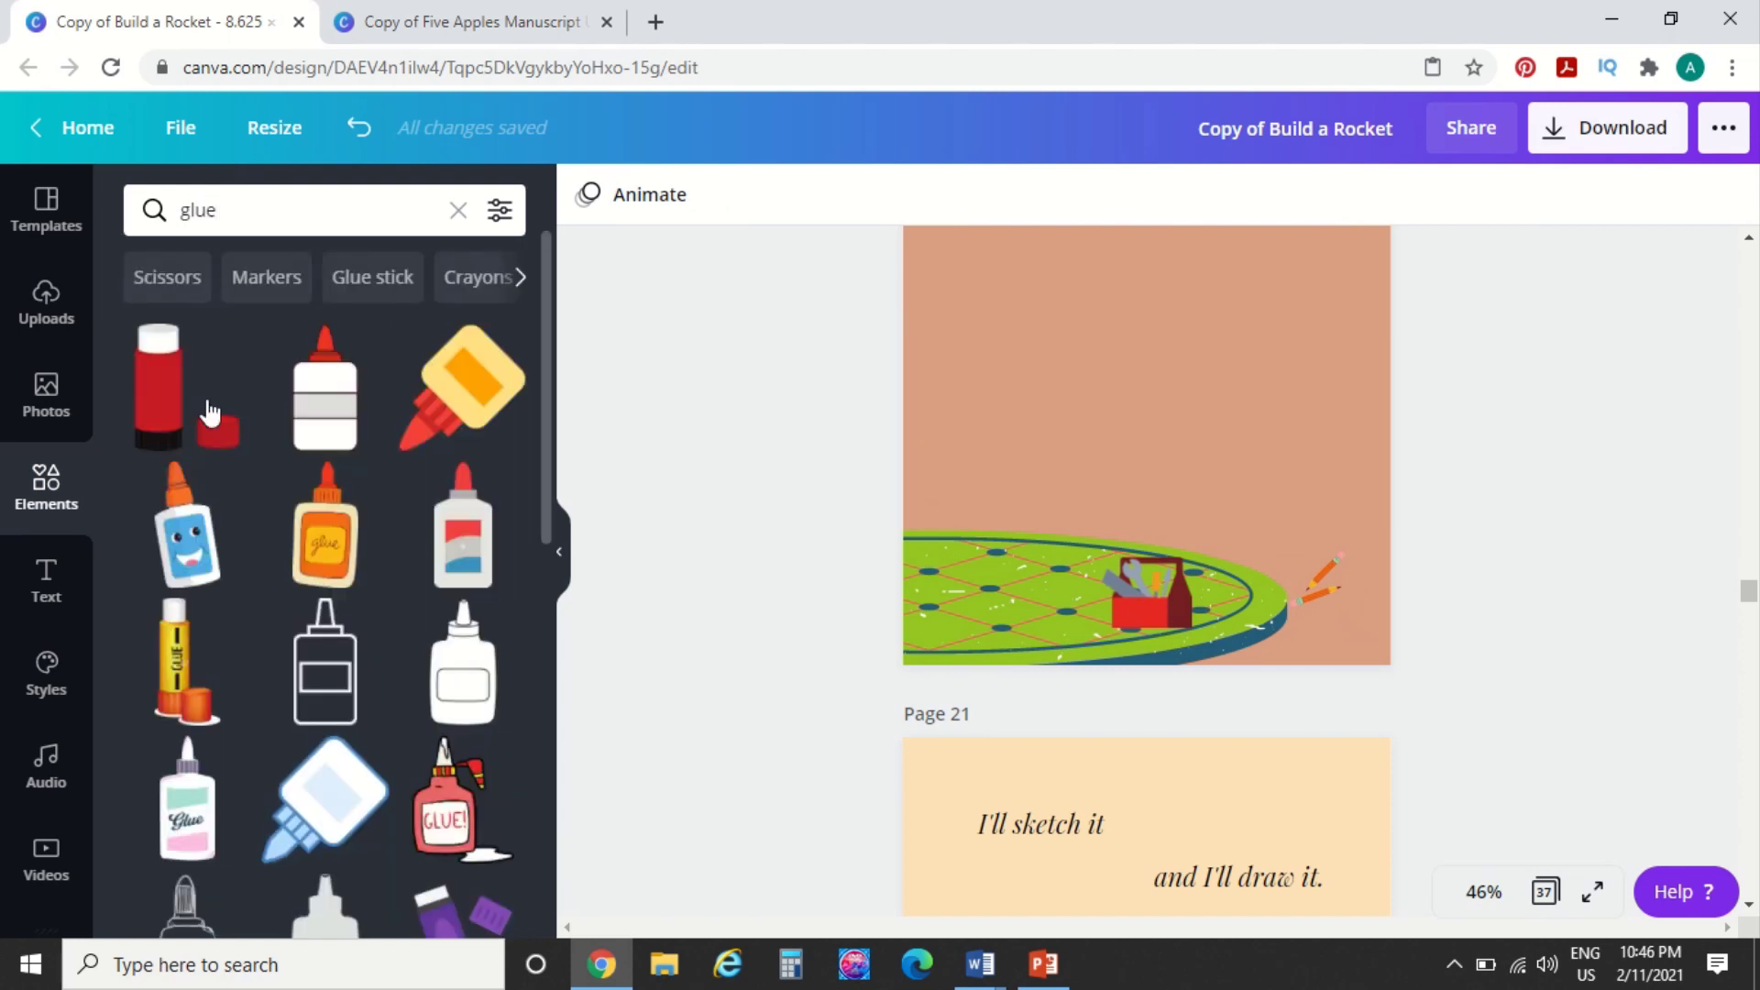
{"action": "scroll", "coordinate": [365, 578], "scroll_direction": "down", "scroll_amount": 10}
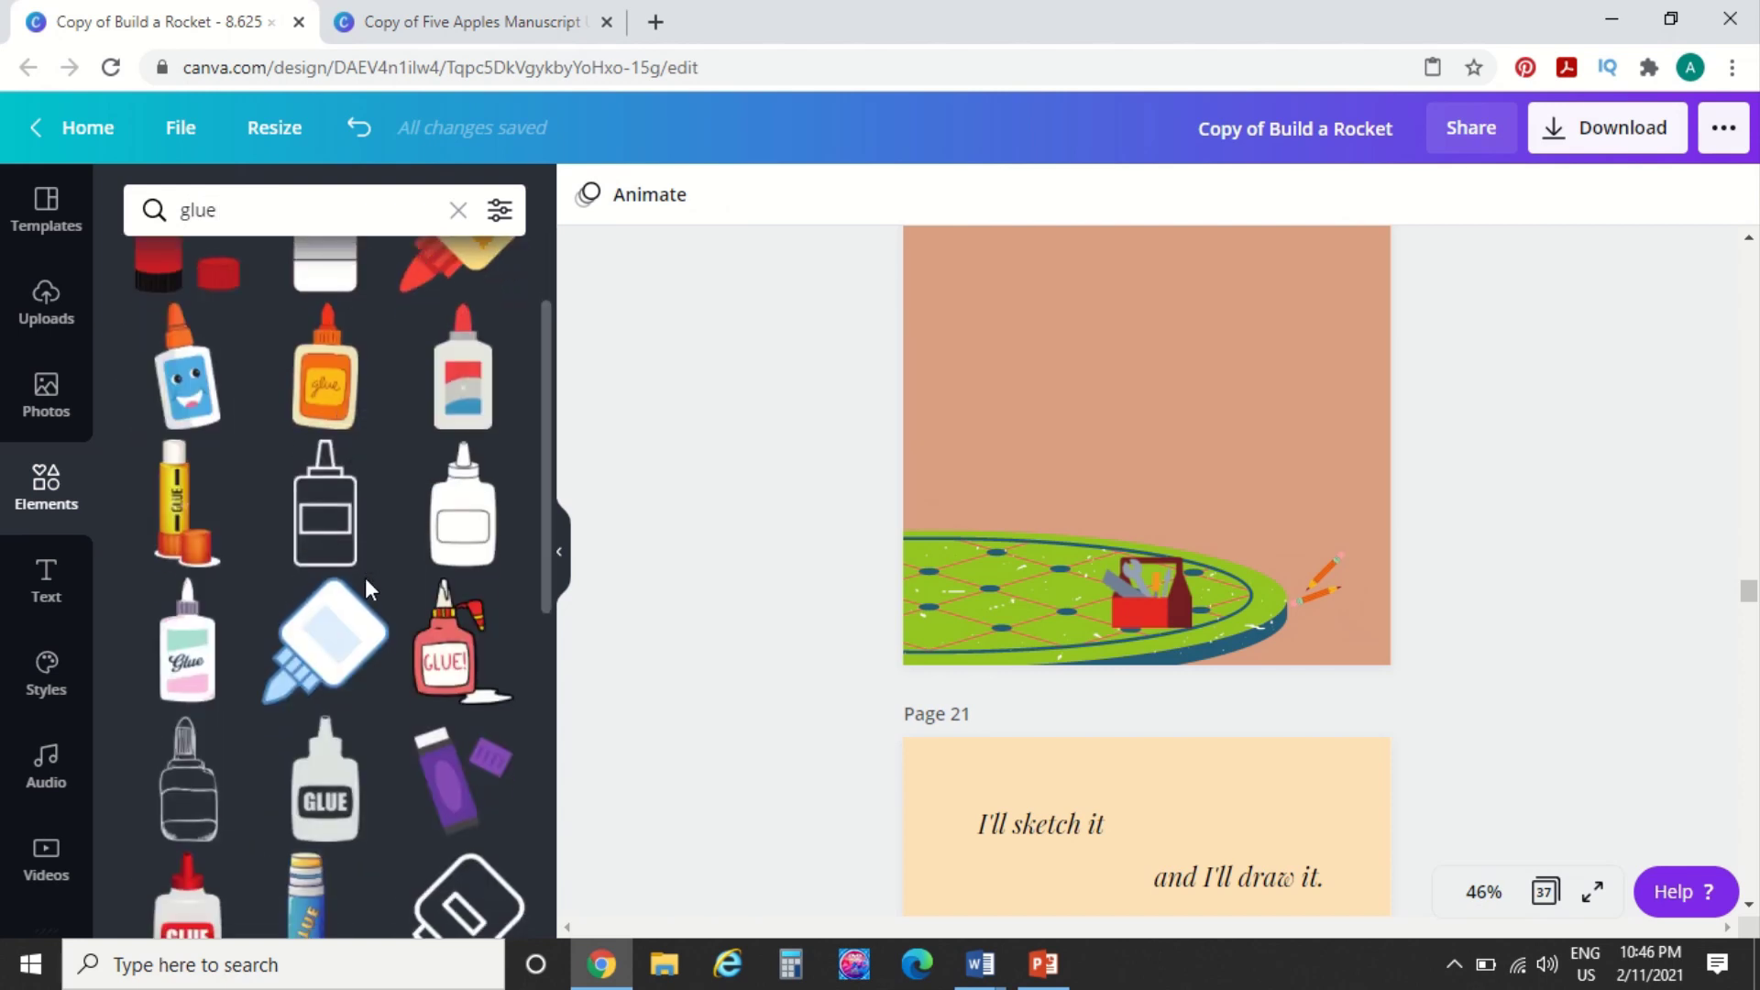
{"action": "scroll", "coordinate": [365, 578], "scroll_direction": "down", "scroll_amount": 1}
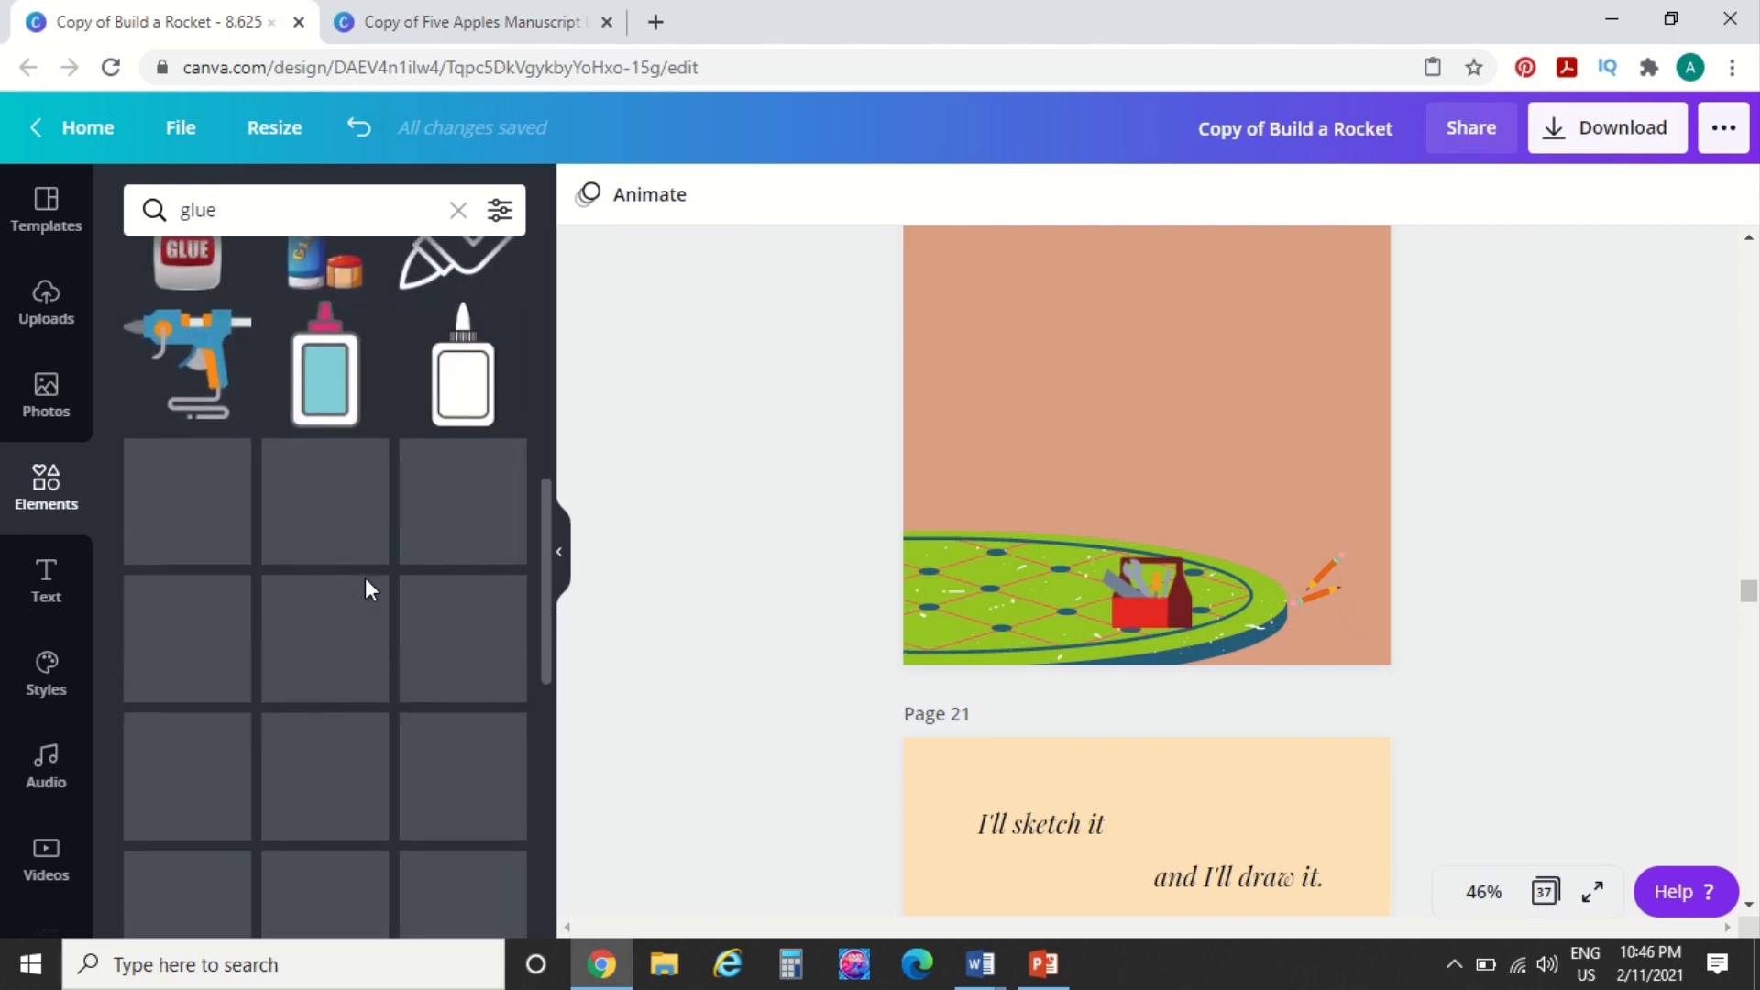
Search the elements for "spilled glue" and add the white glue bottle with the red cap to page 20
{"action": "left_click", "coordinate": [184, 211]}
{"action": "type", "text": "spilled"}
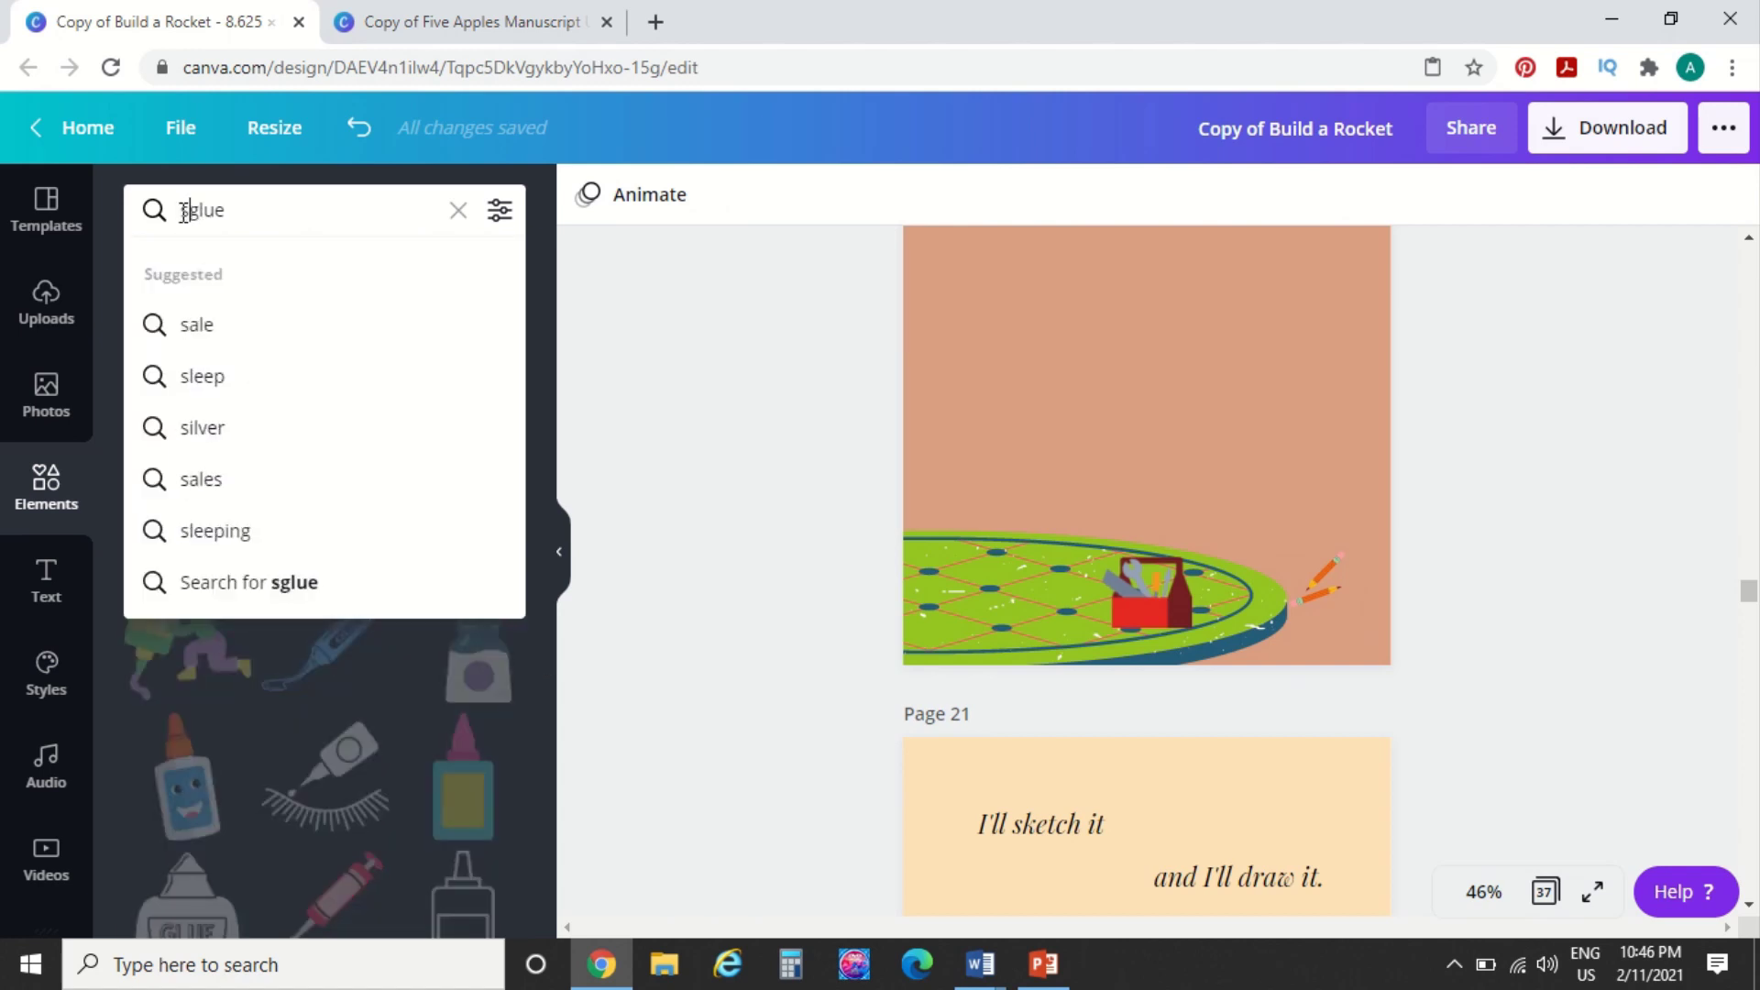
{"action": "key", "text": "Return"}
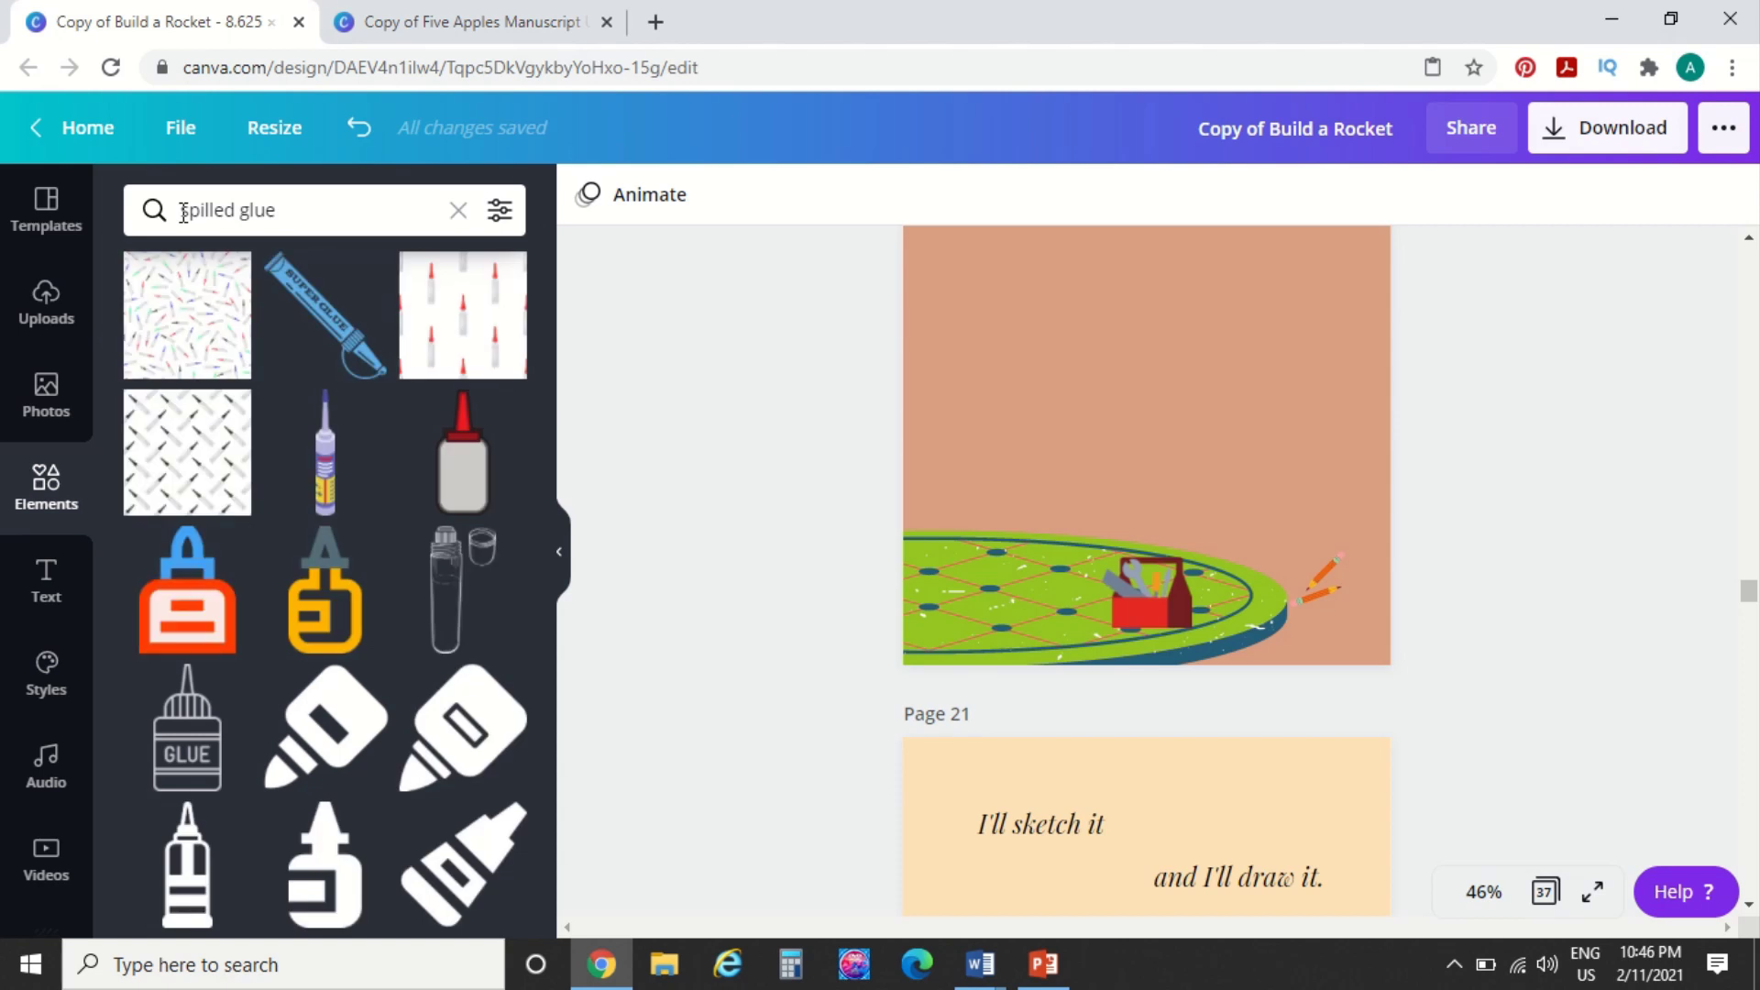
{"action": "scroll", "coordinate": [307, 524], "scroll_direction": "down", "scroll_amount": 5}
{"action": "scroll", "coordinate": [307, 524], "scroll_direction": "down", "scroll_amount": 6}
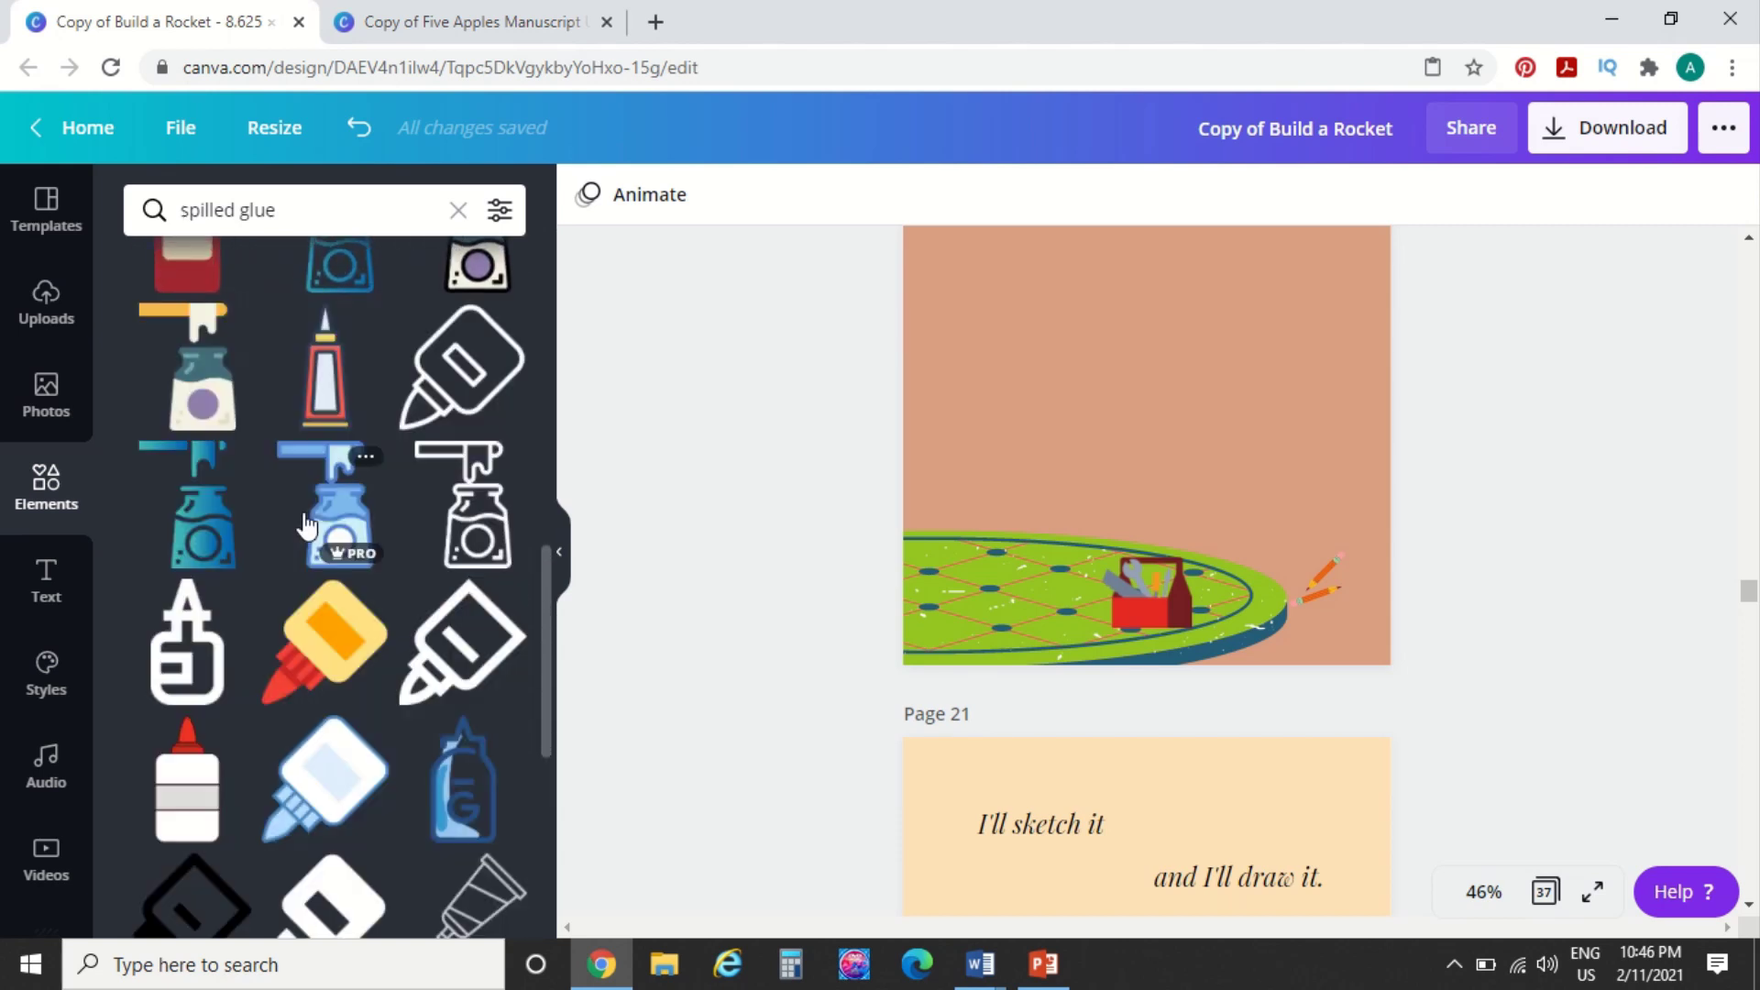
{"action": "scroll", "coordinate": [307, 525], "scroll_direction": "down", "scroll_amount": 3}
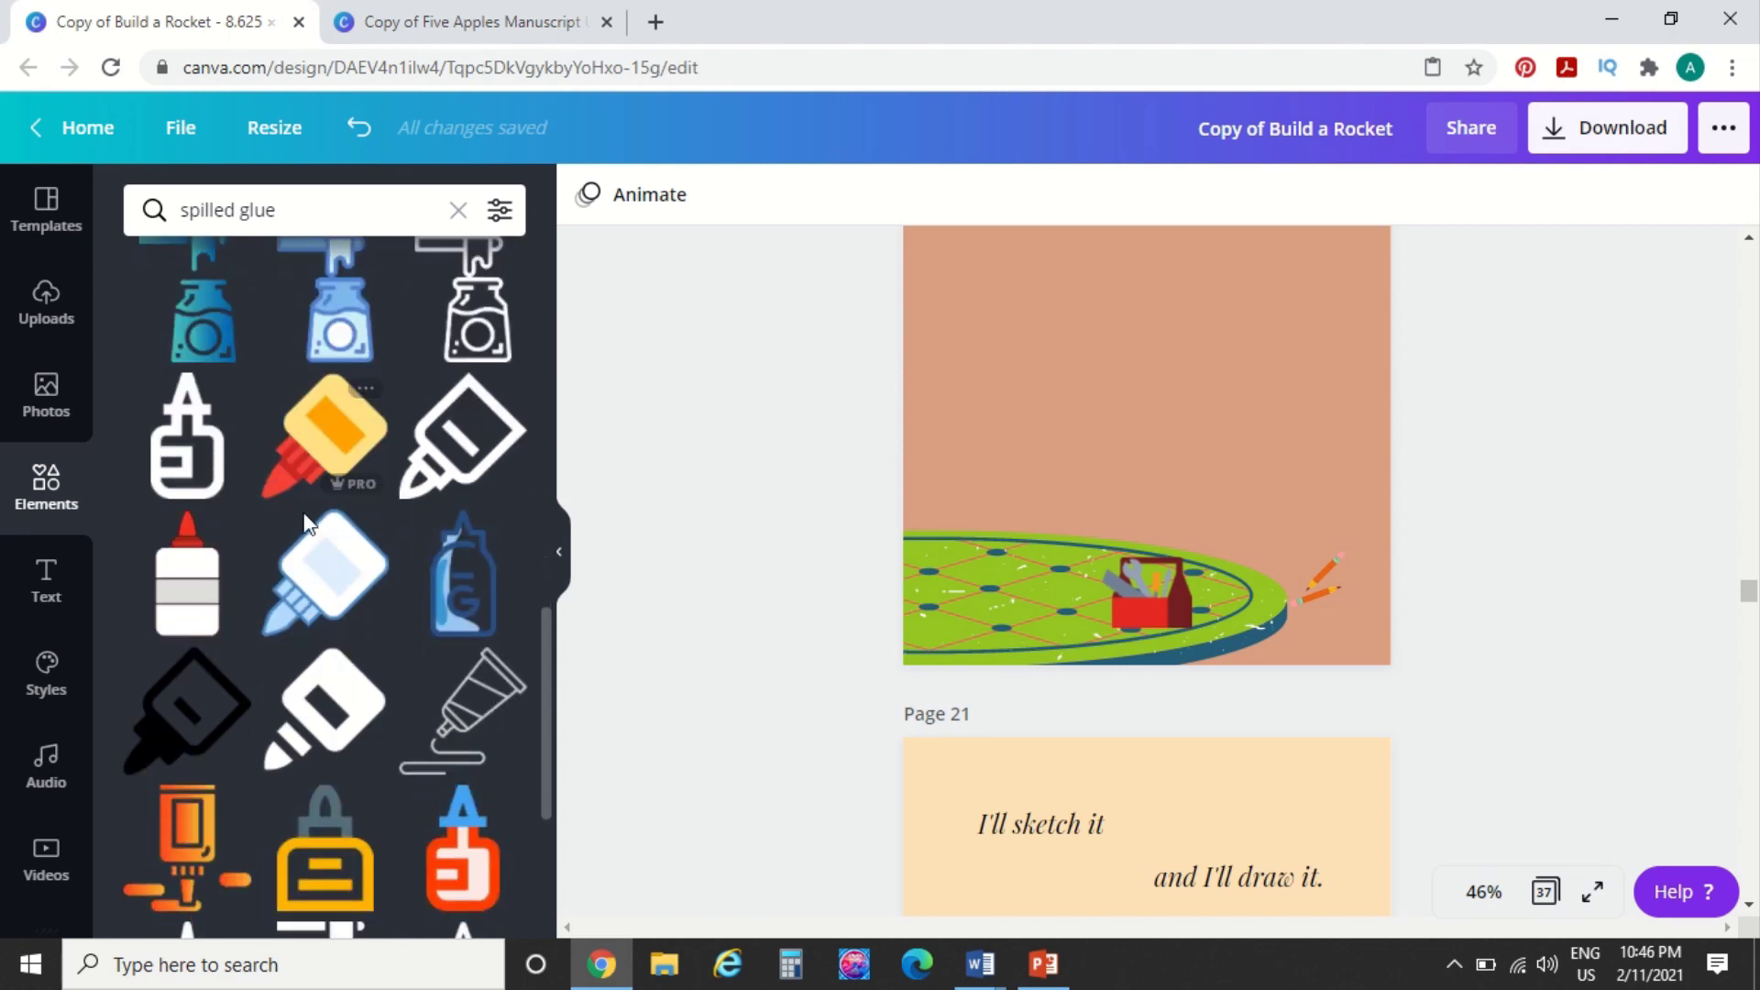
{"action": "left_click", "coordinate": [194, 578]}
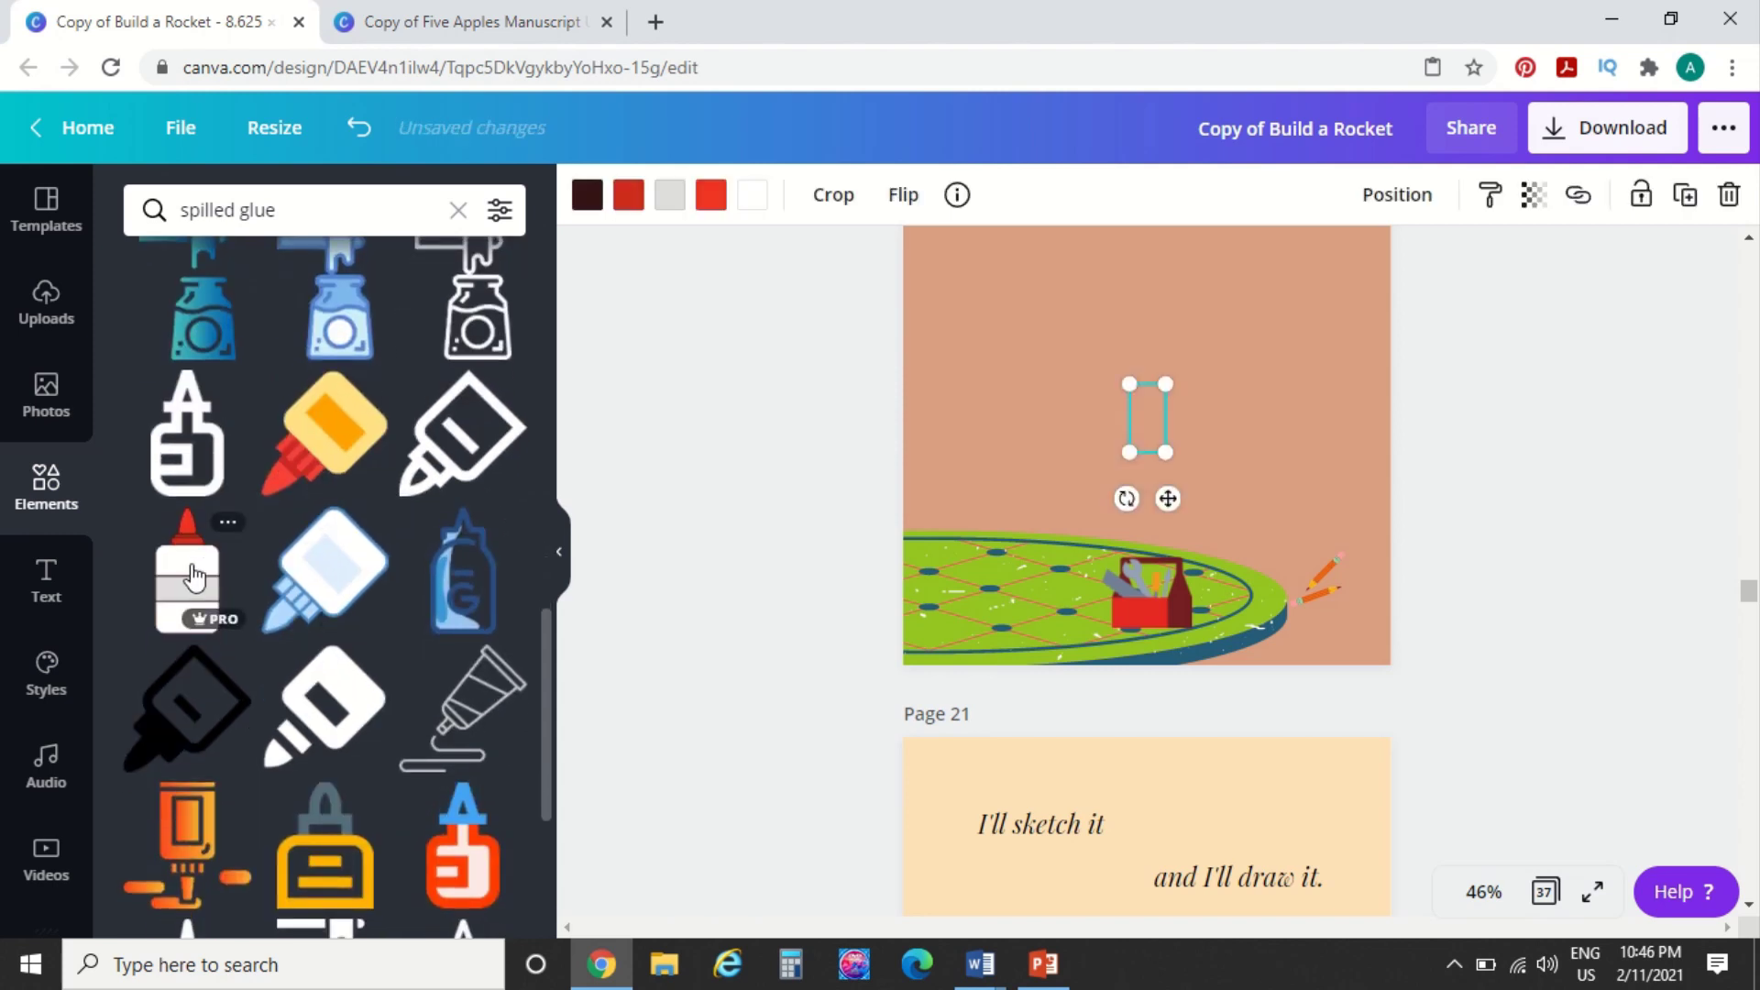
Move the glue bottle onto the rug left of the toolbox and rotate it to lie on its side, nozzle toward the toolbox
{"action": "left_click_drag", "start_coordinate": [1149, 426], "coordinate": [983, 583]}
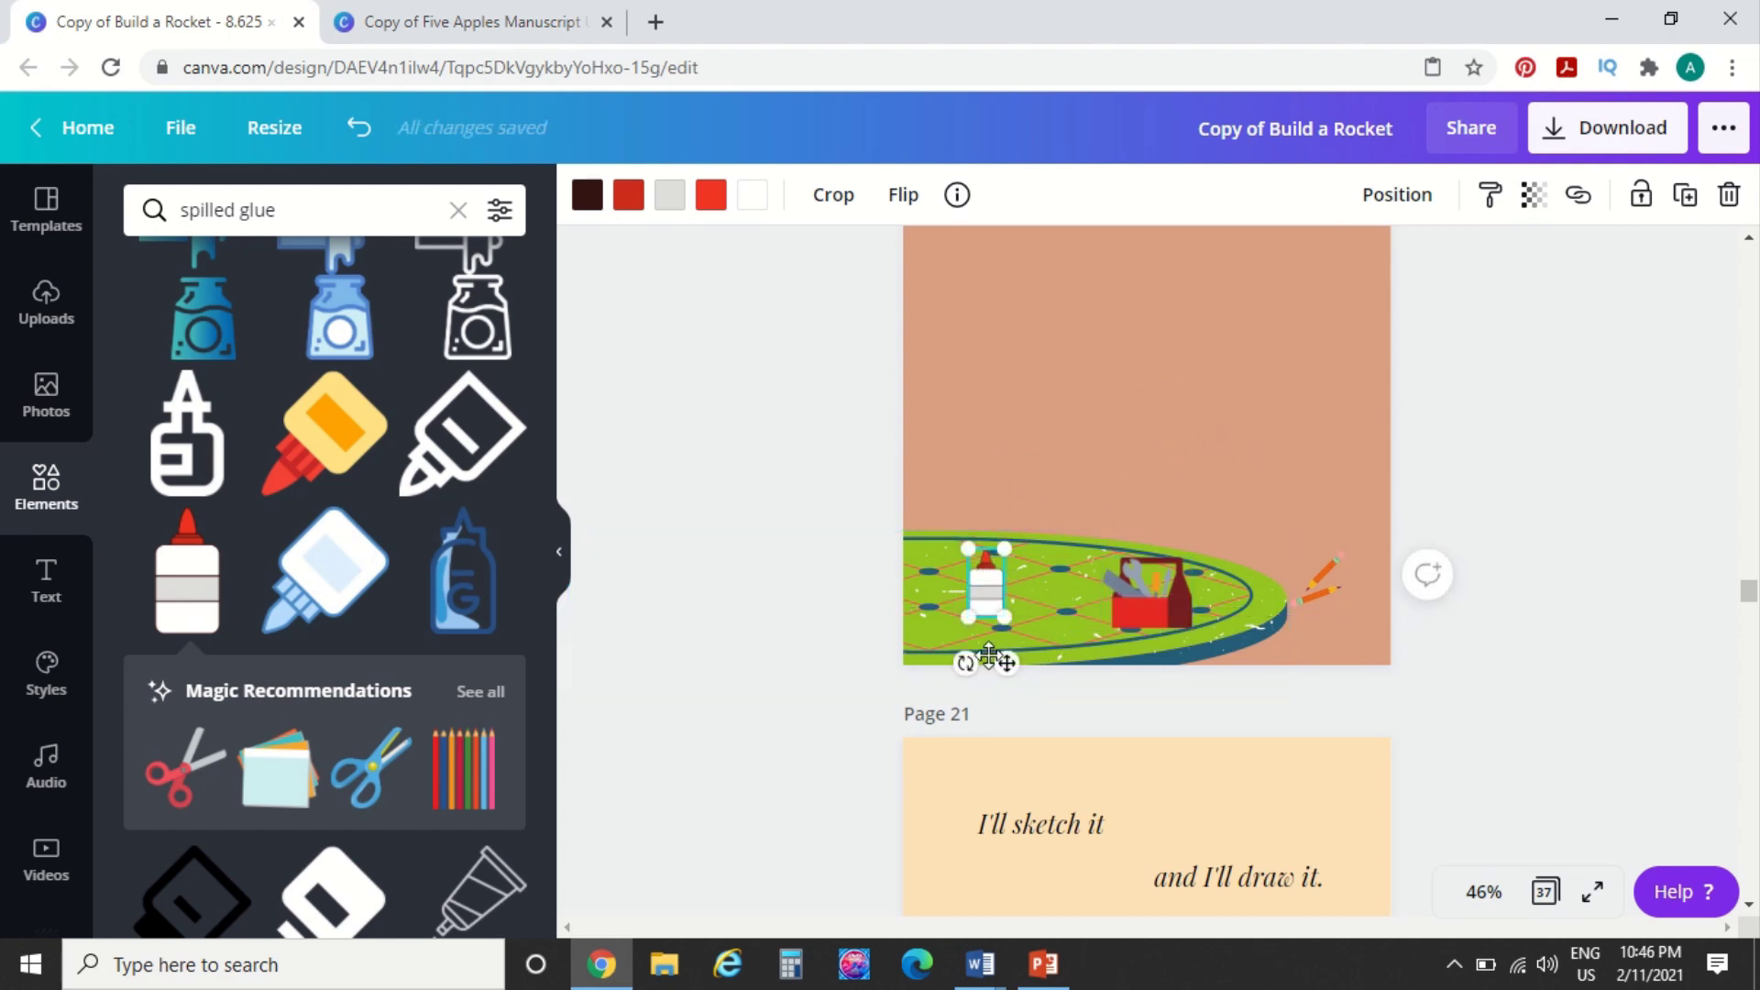
{"action": "left_click_drag", "start_coordinate": [965, 662], "coordinate": [872, 538]}
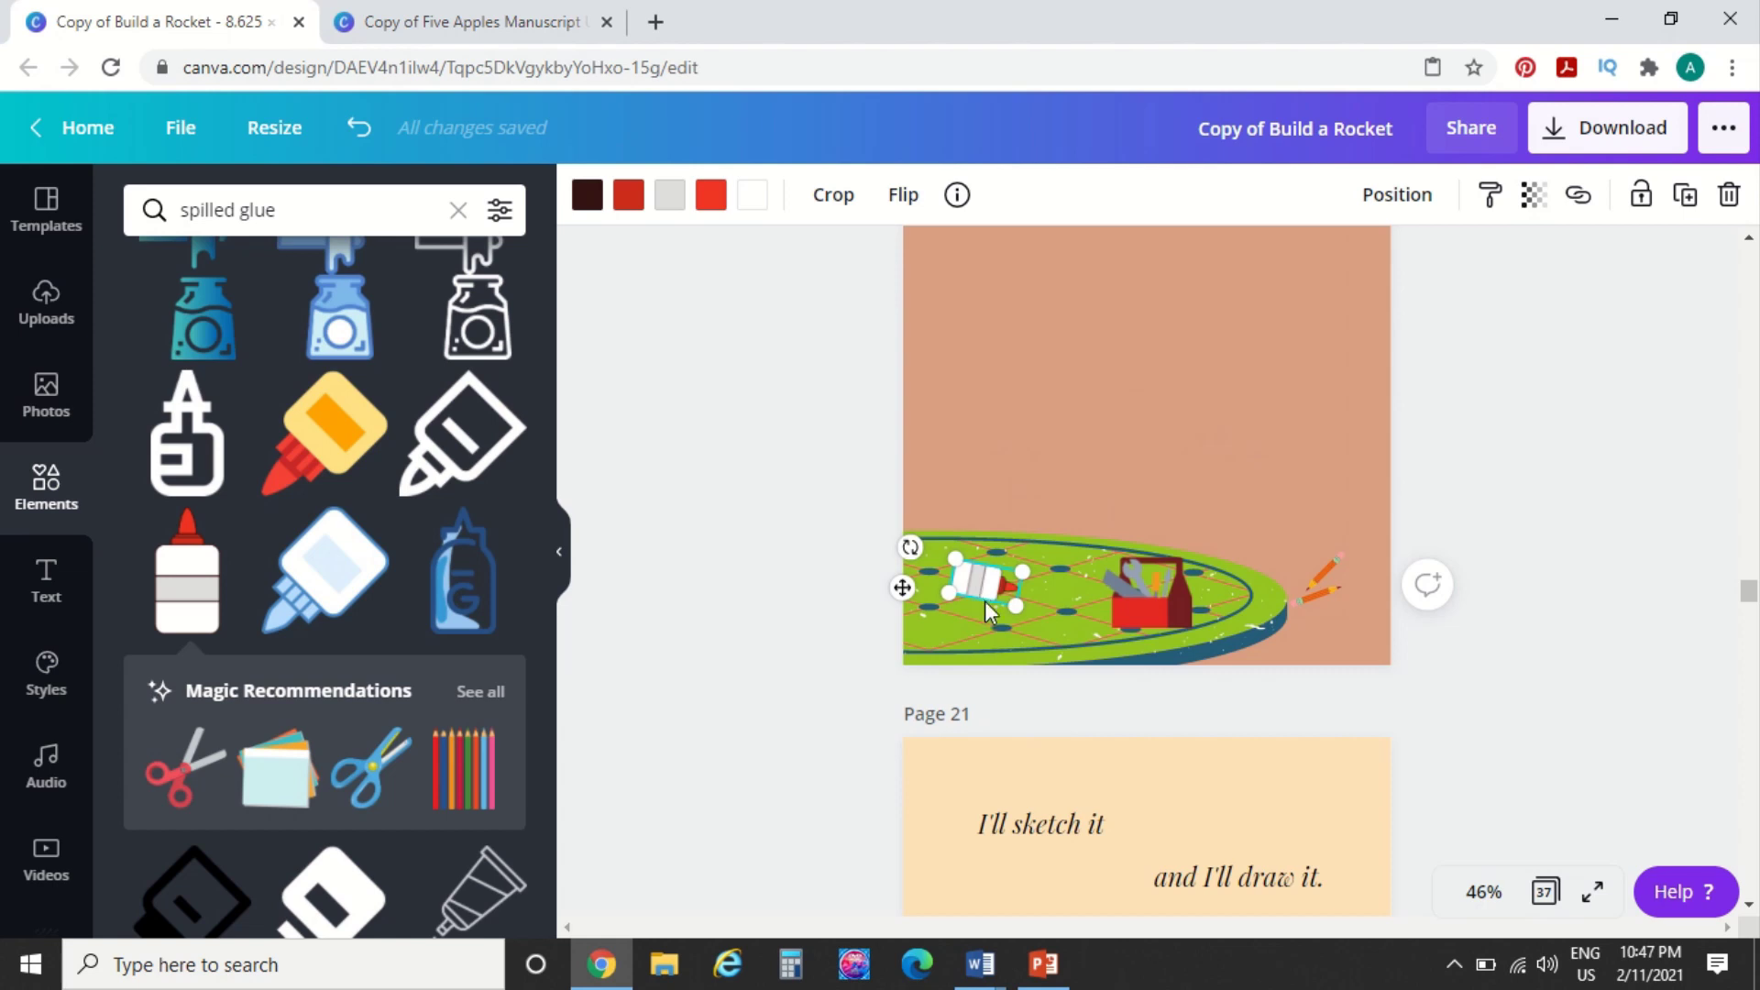
{"action": "left_click_drag", "start_coordinate": [979, 595], "coordinate": [981, 605]}
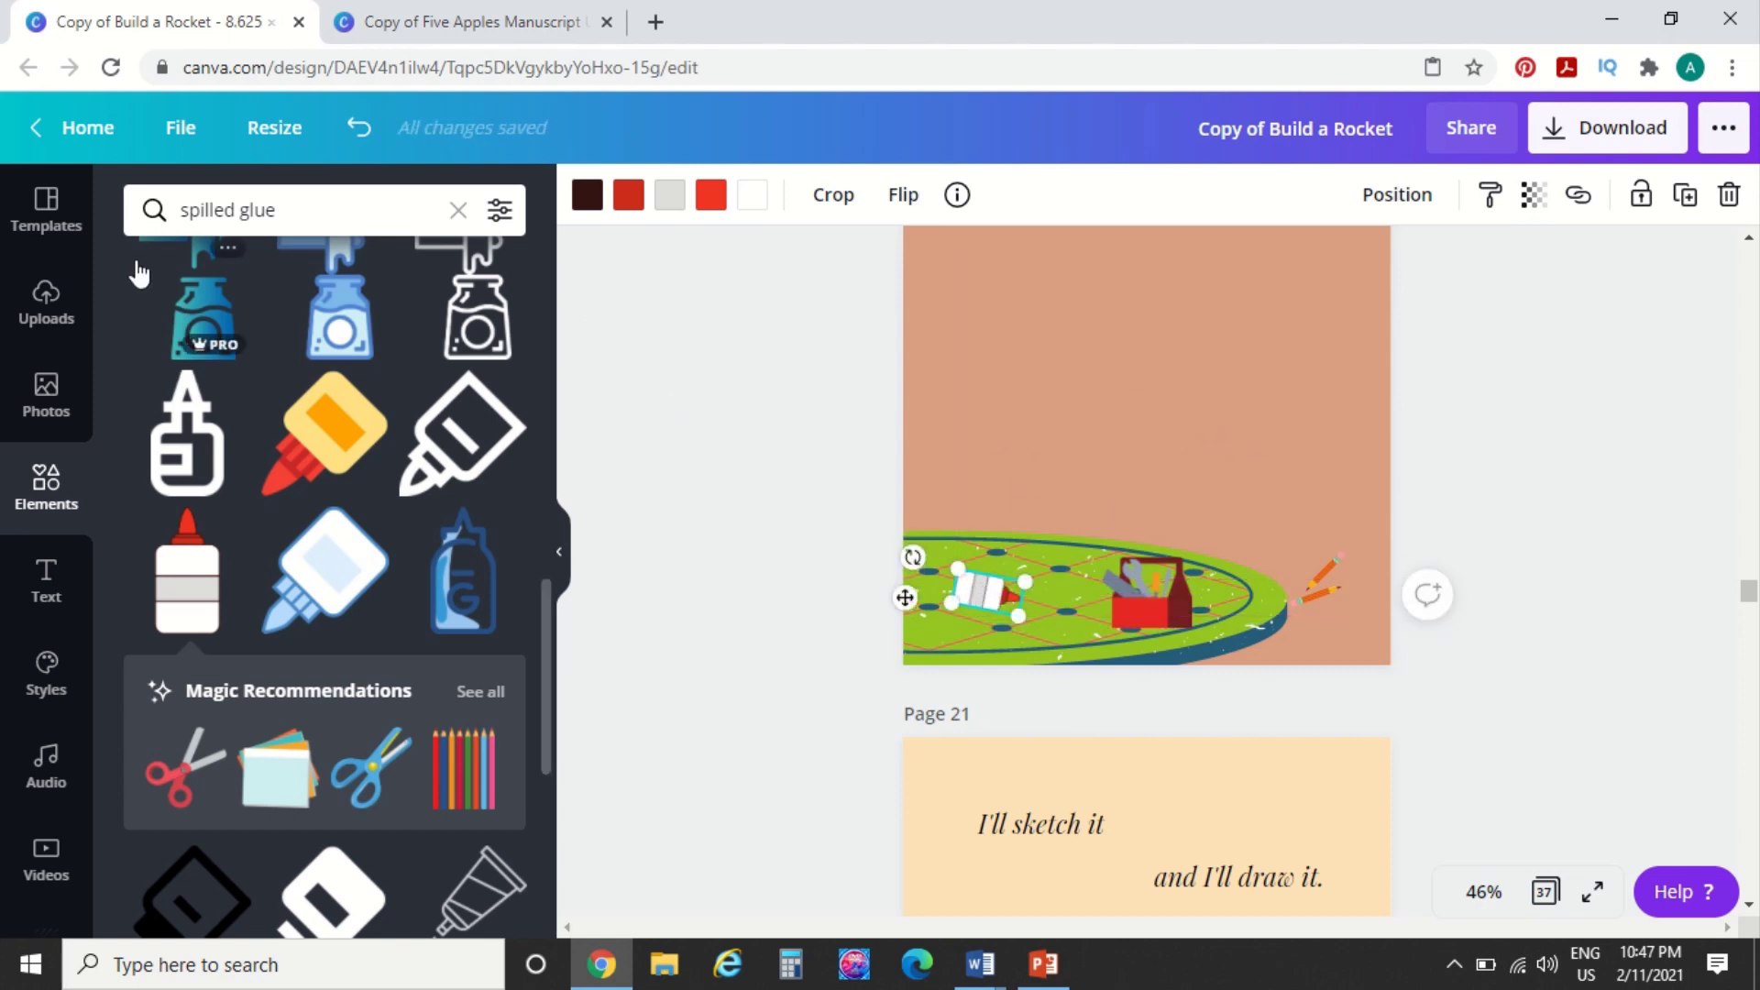
Search the elements for "puddle" and add the flat light-blue puddle to page 20
{"action": "triple_click", "coordinate": [274, 223]}
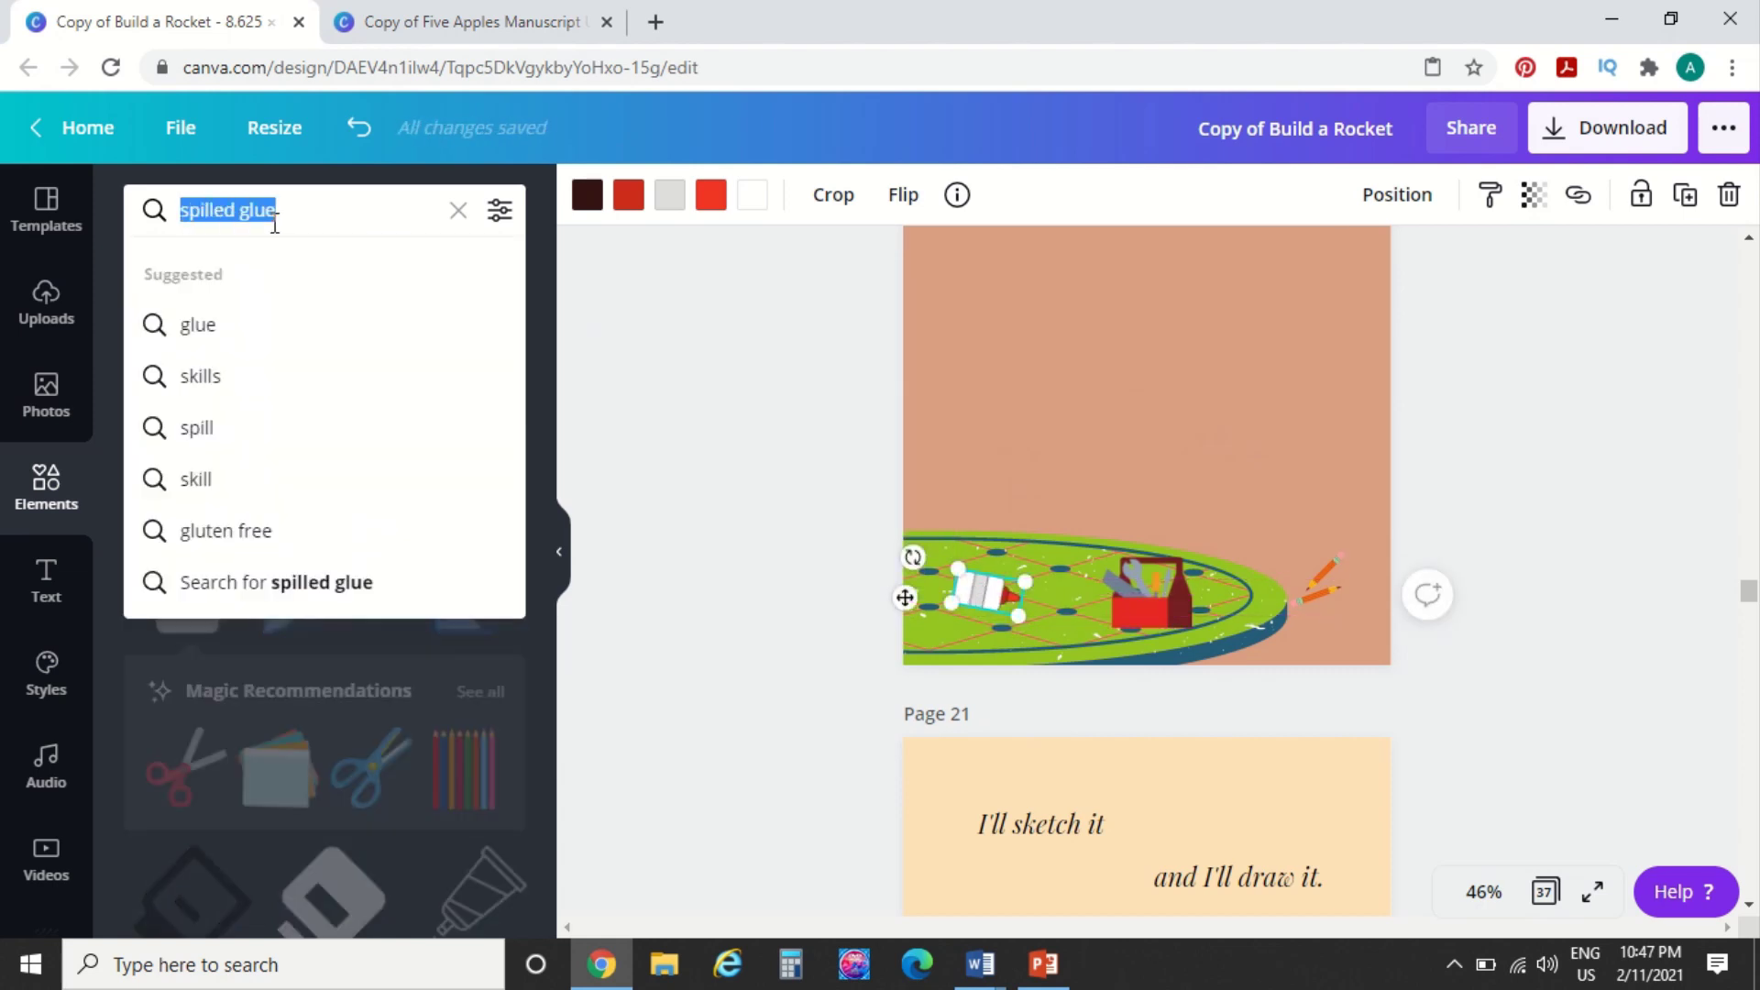
{"action": "type", "text": "puddle"}
{"action": "key", "text": "Return"}
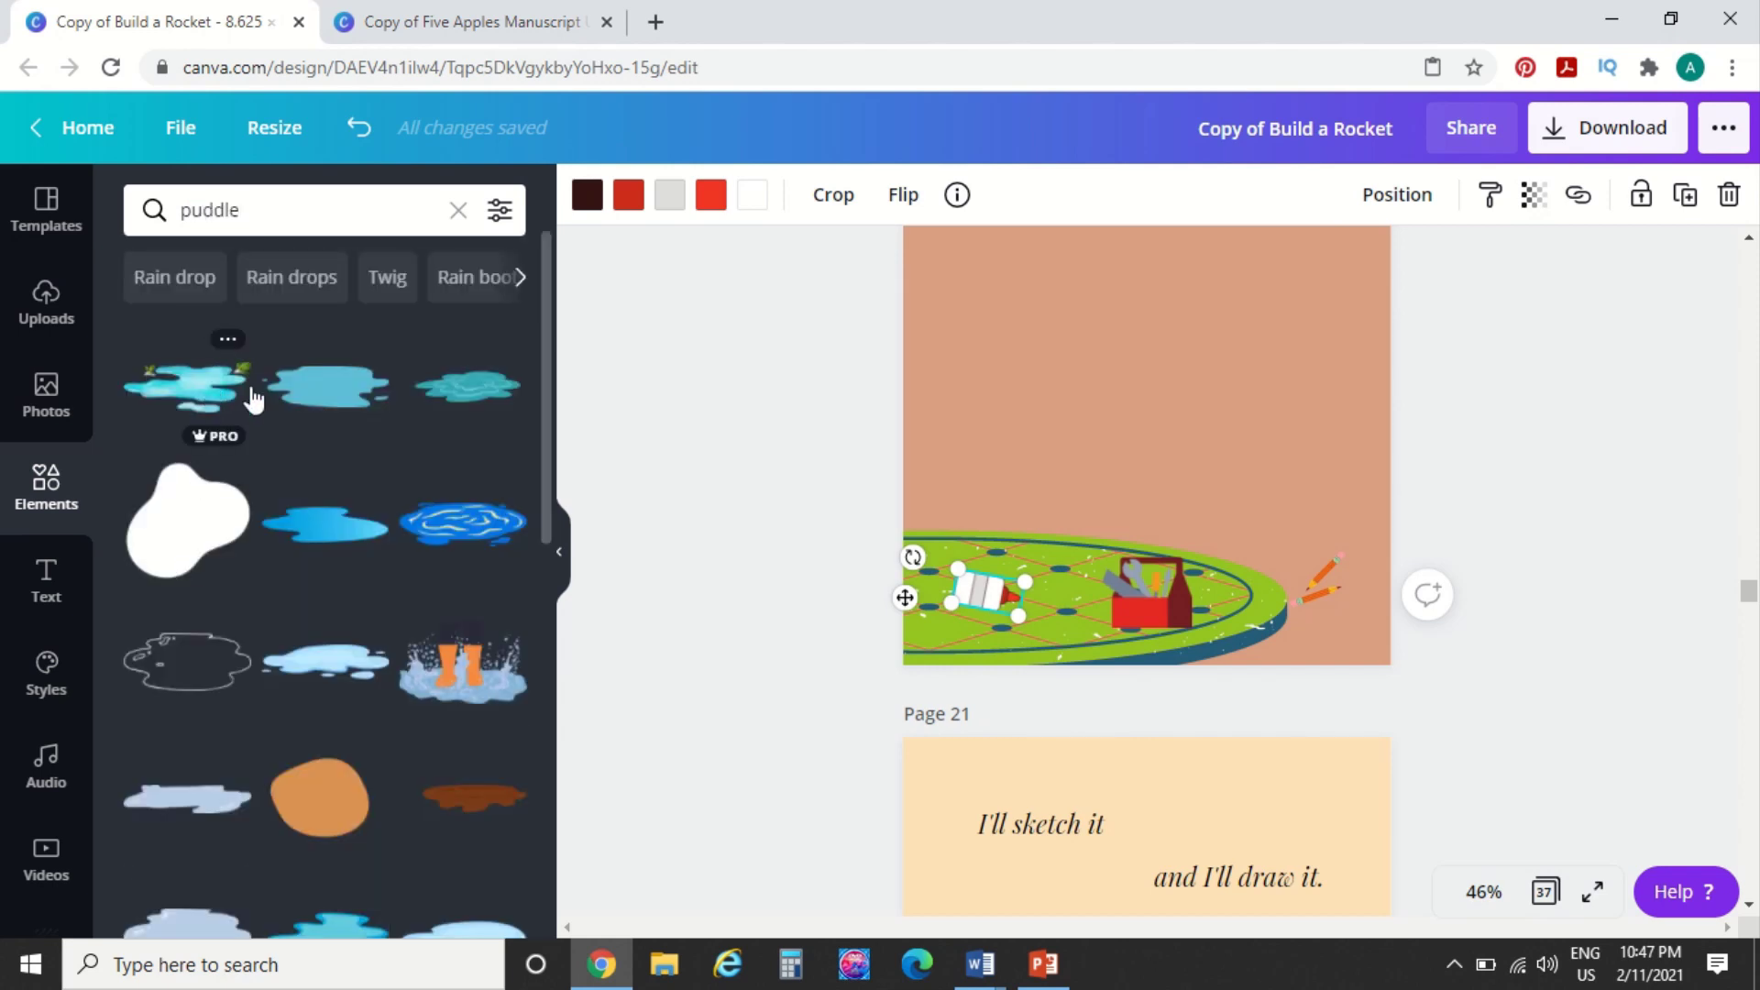
{"action": "left_click", "coordinate": [316, 400]}
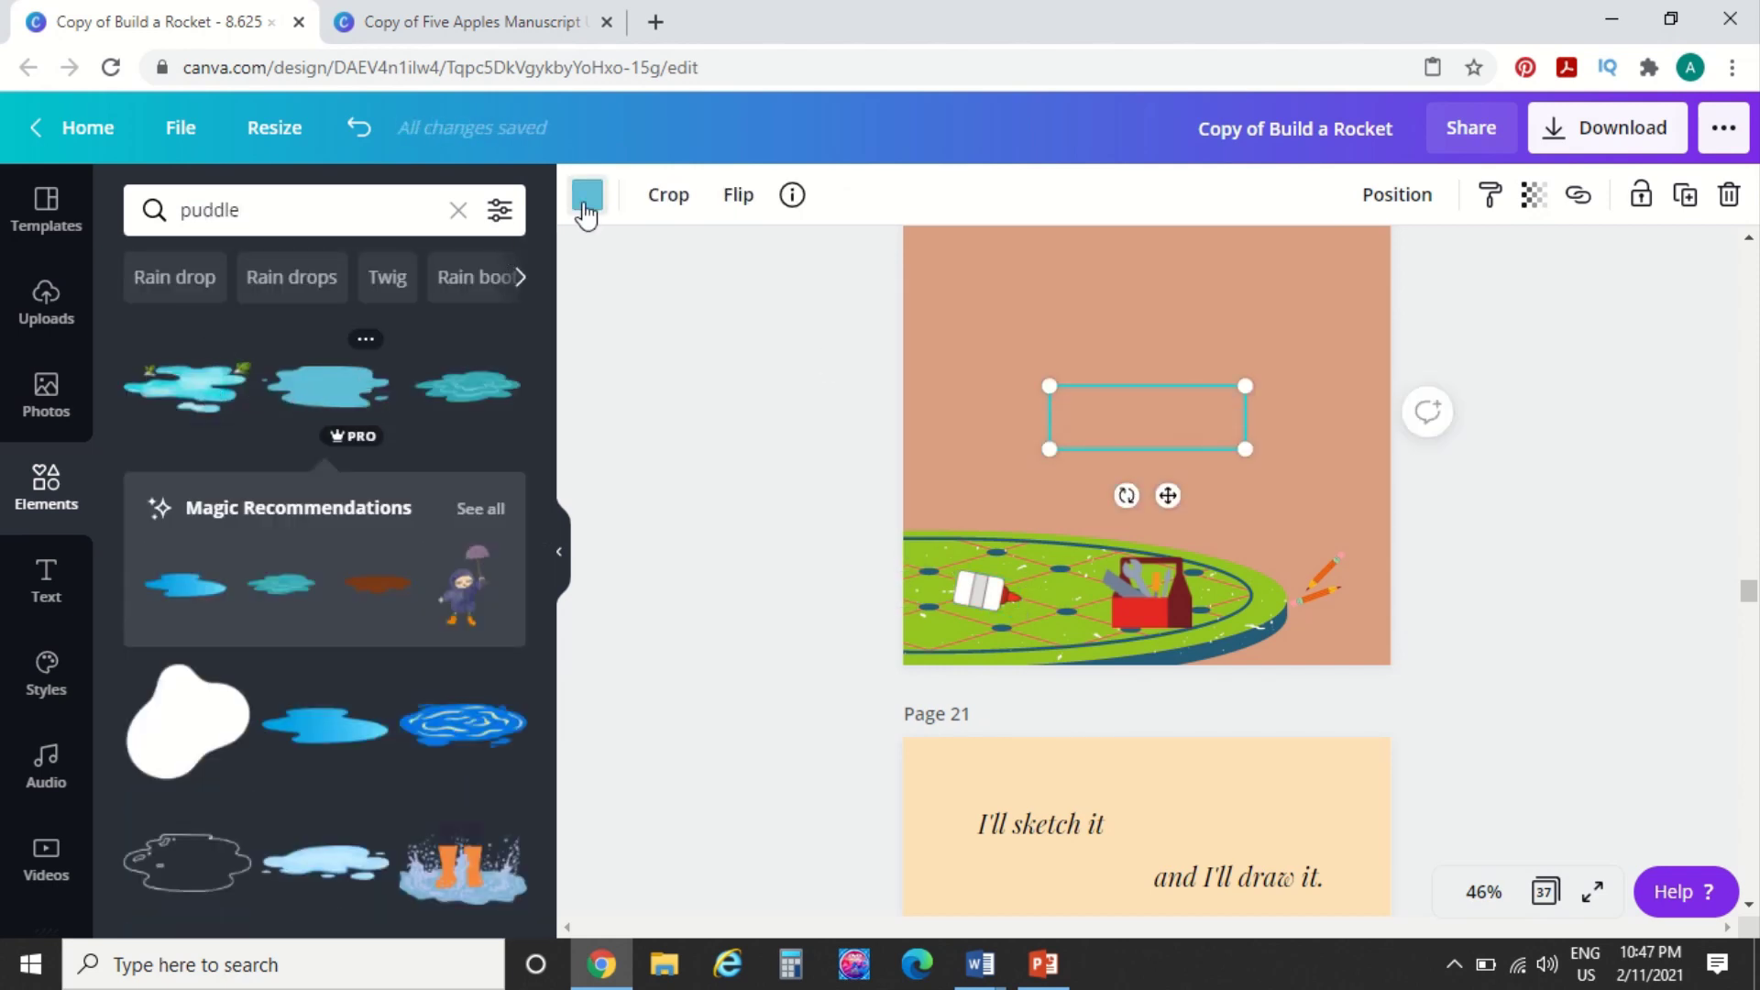
Recolor the puddle white, shrink it, and place it on the rug between the glue bottle's tip and the toolbox
{"action": "left_click", "coordinate": [586, 200]}
{"action": "left_click", "coordinate": [313, 207]}
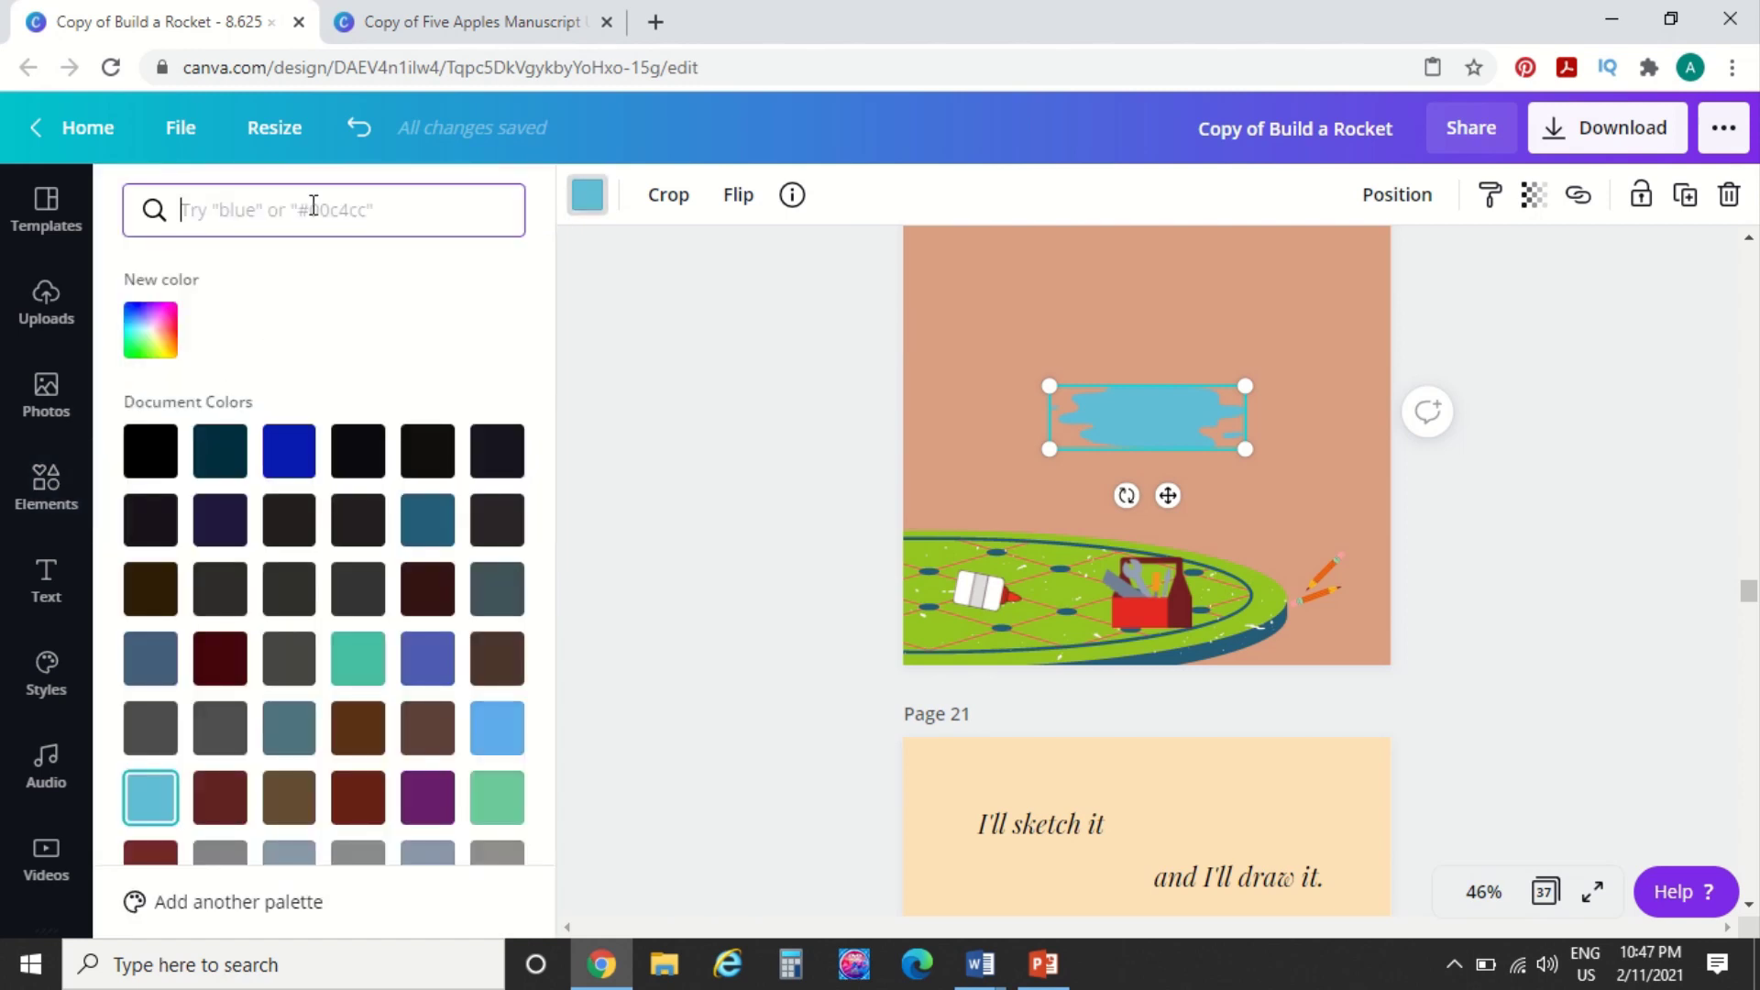
{"action": "type", "text": "white"}
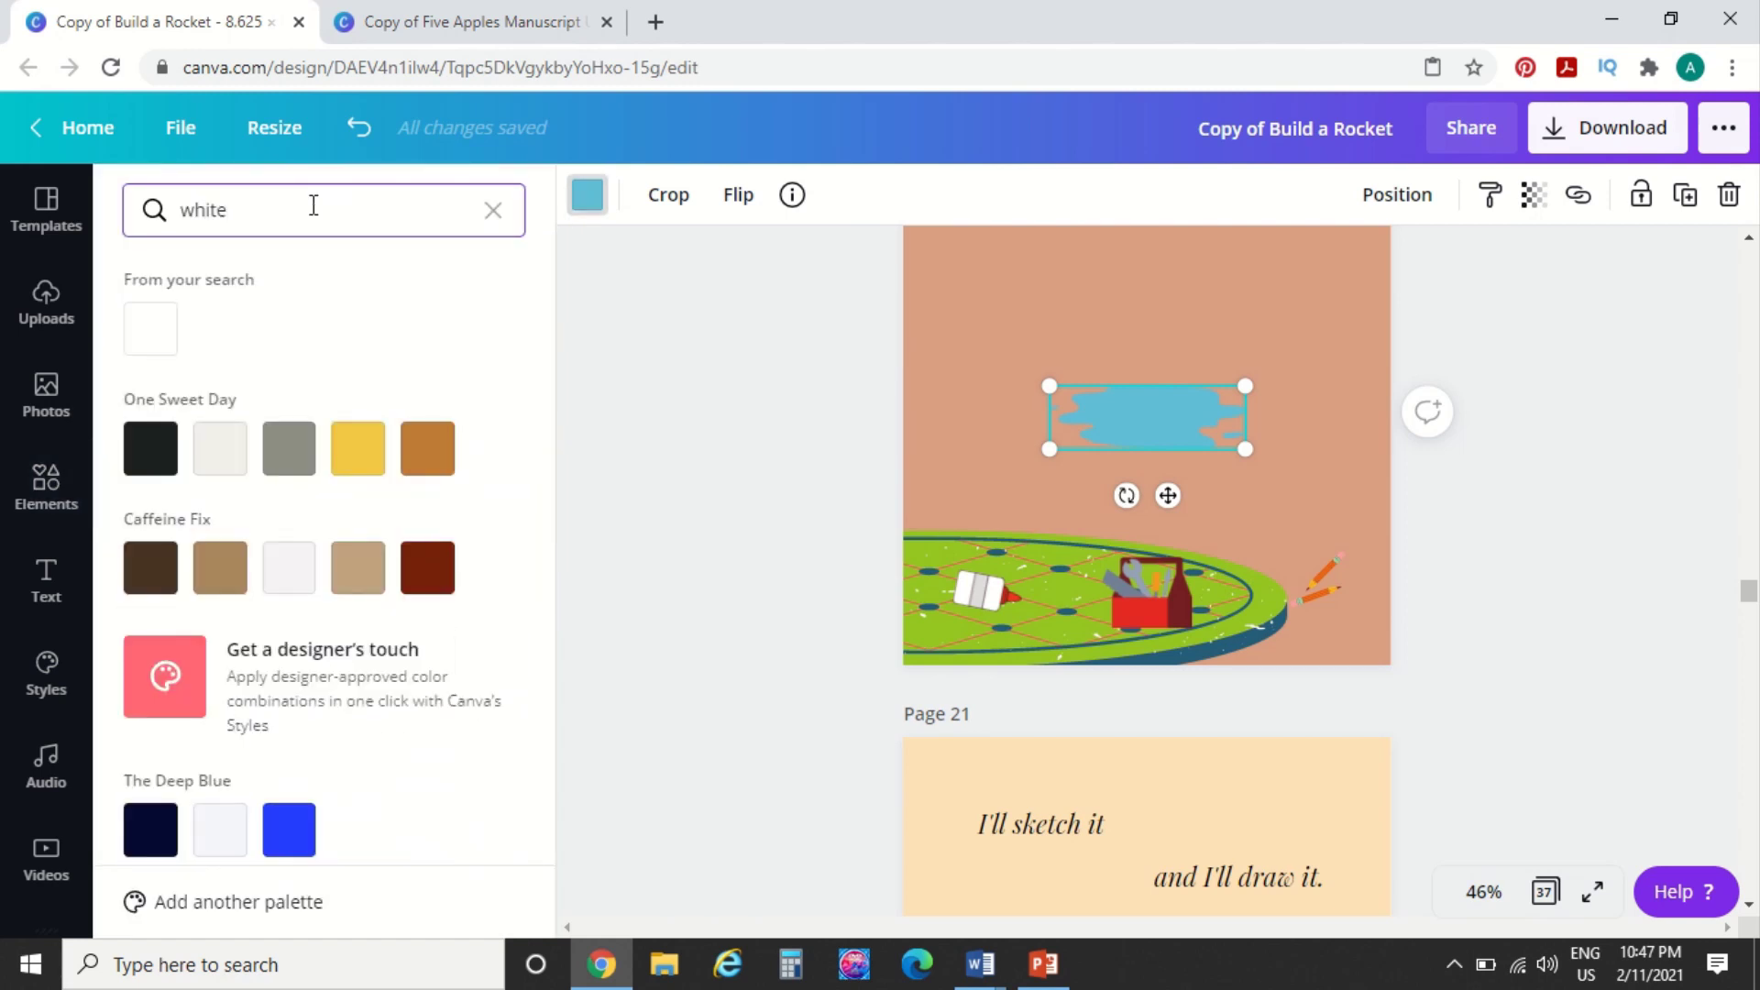
{"action": "left_click", "coordinate": [168, 325]}
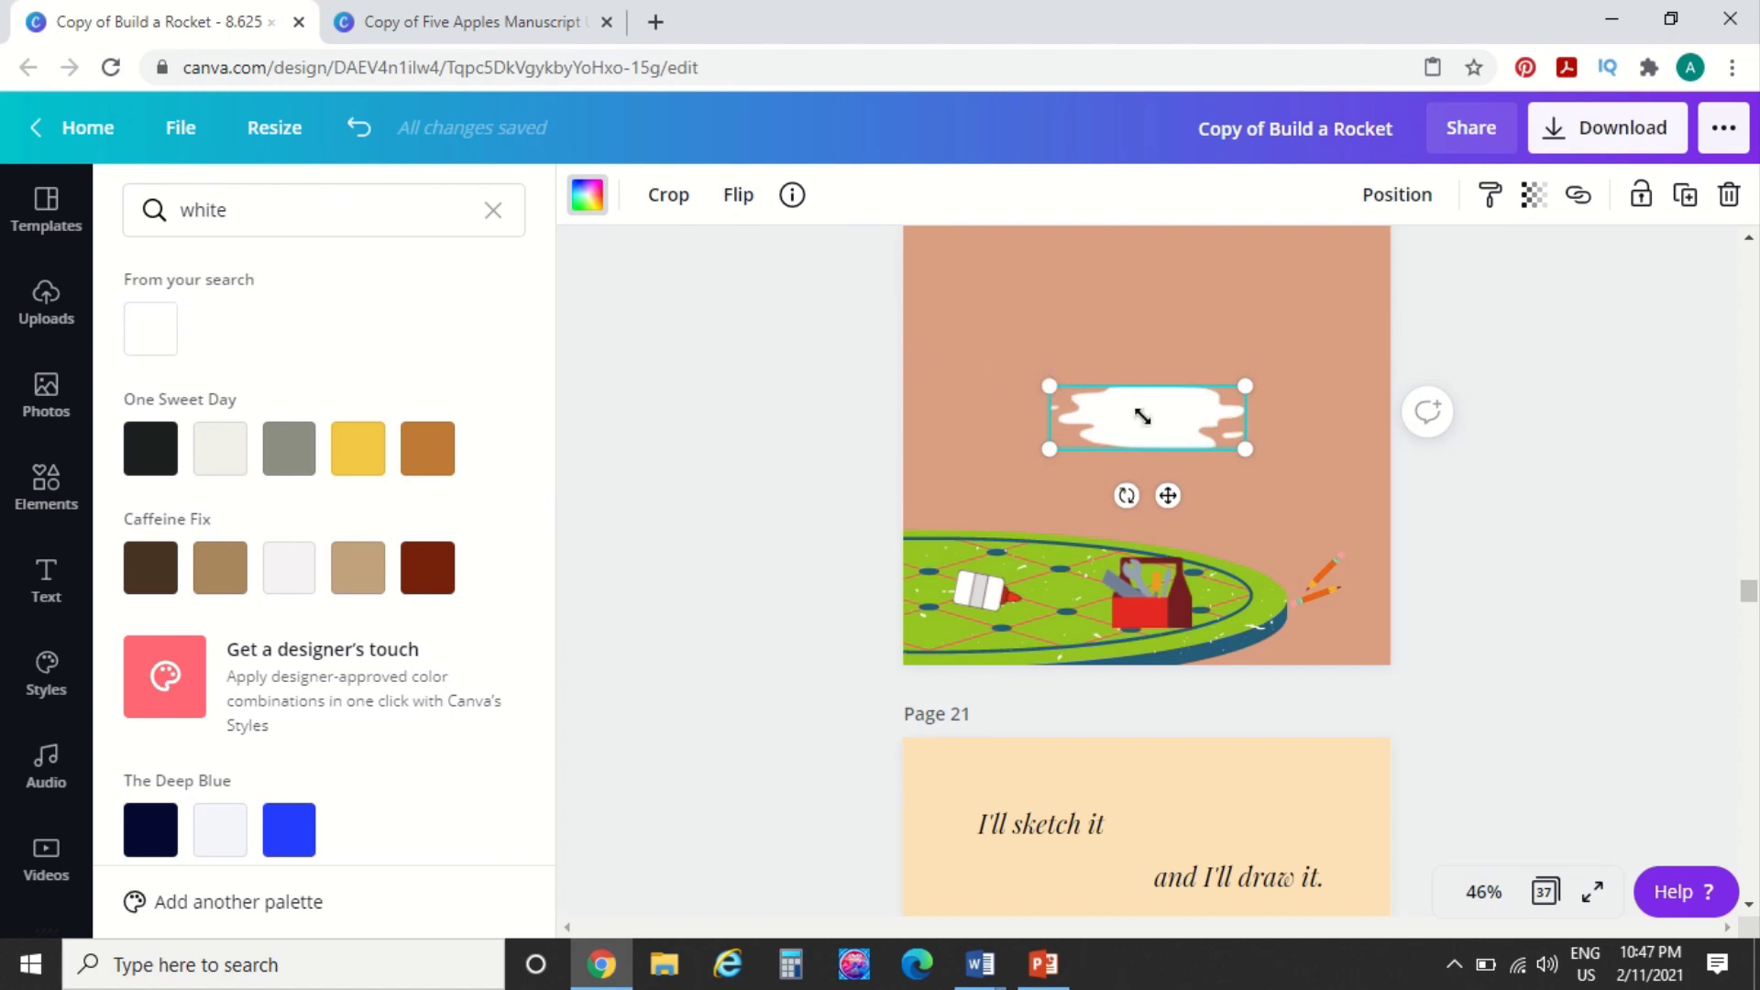
{"action": "mouse_move", "coordinate": [1142, 417]}
{"action": "left_mouse_down"}
{"action": "mouse_move", "coordinate": [1054, 597]}
{"action": "mouse_move", "coordinate": [1020, 605]}
{"action": "mouse_move", "coordinate": [1038, 603]}
{"action": "left_mouse_up"}
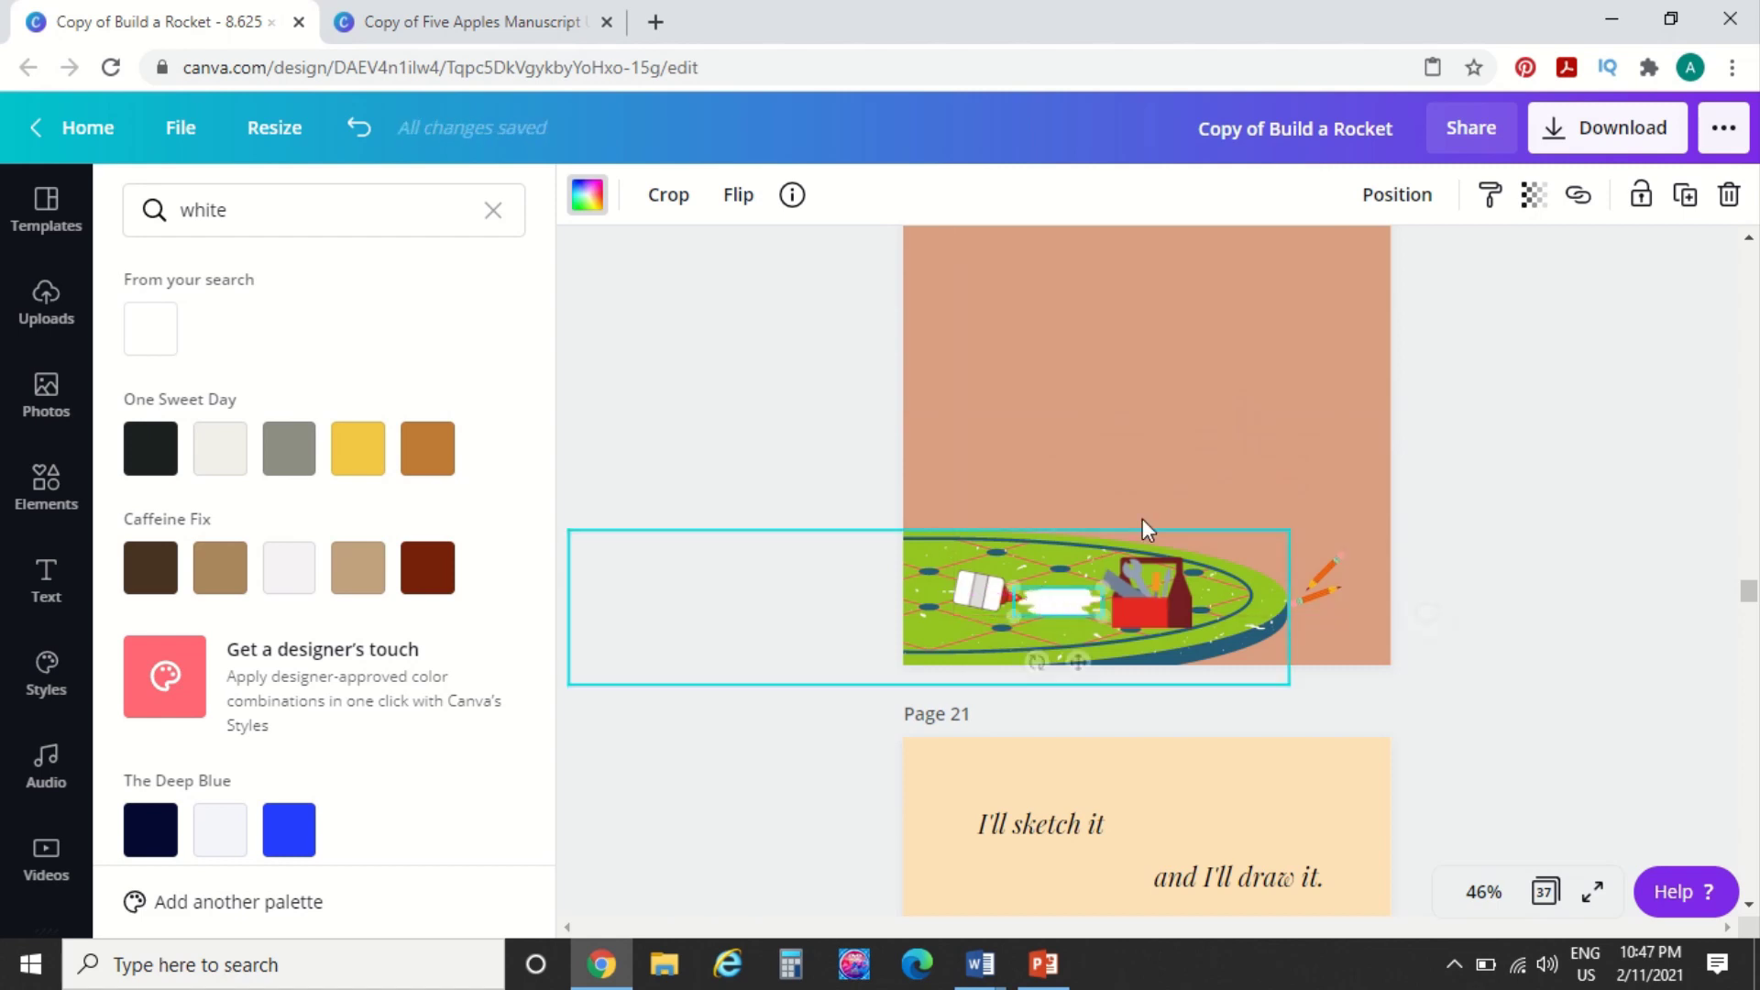
{"action": "left_click", "coordinate": [1488, 478]}
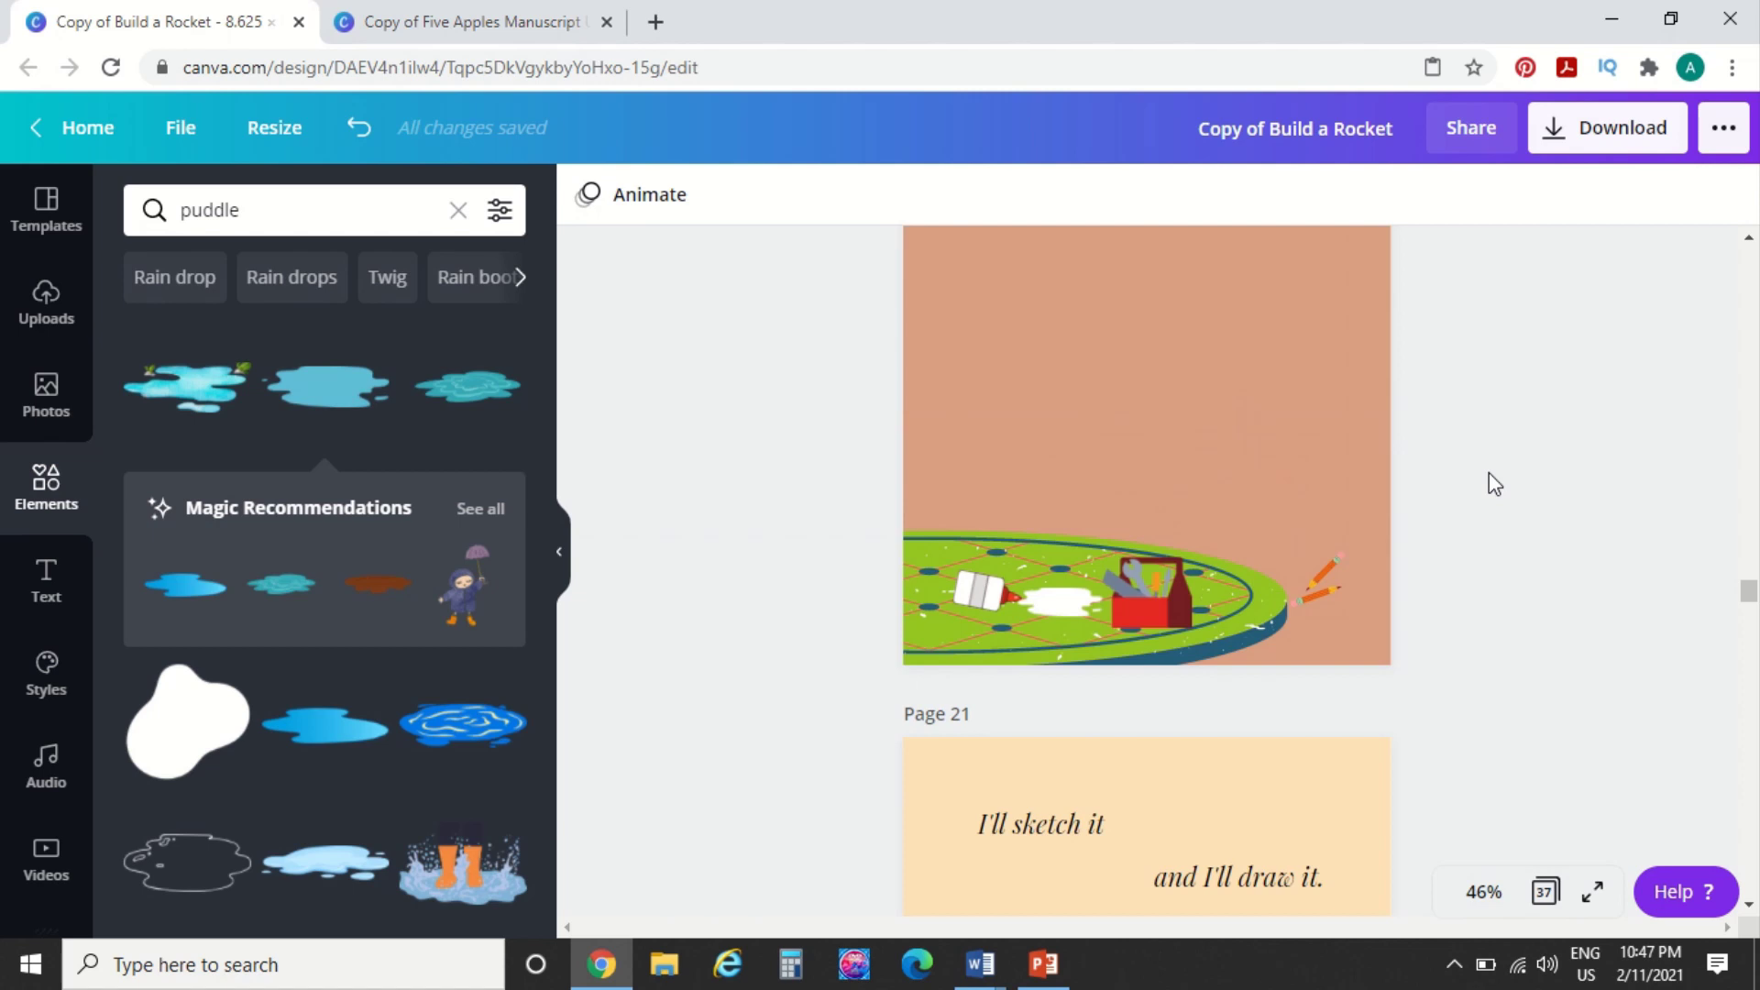
Add a subheading text box to page 20 and enlarge it to font size 29.7
{"action": "scroll", "coordinate": [1495, 485], "scroll_direction": "up", "scroll_amount": 8}
{"action": "scroll", "coordinate": [1494, 484], "scroll_direction": "down", "scroll_amount": 6}
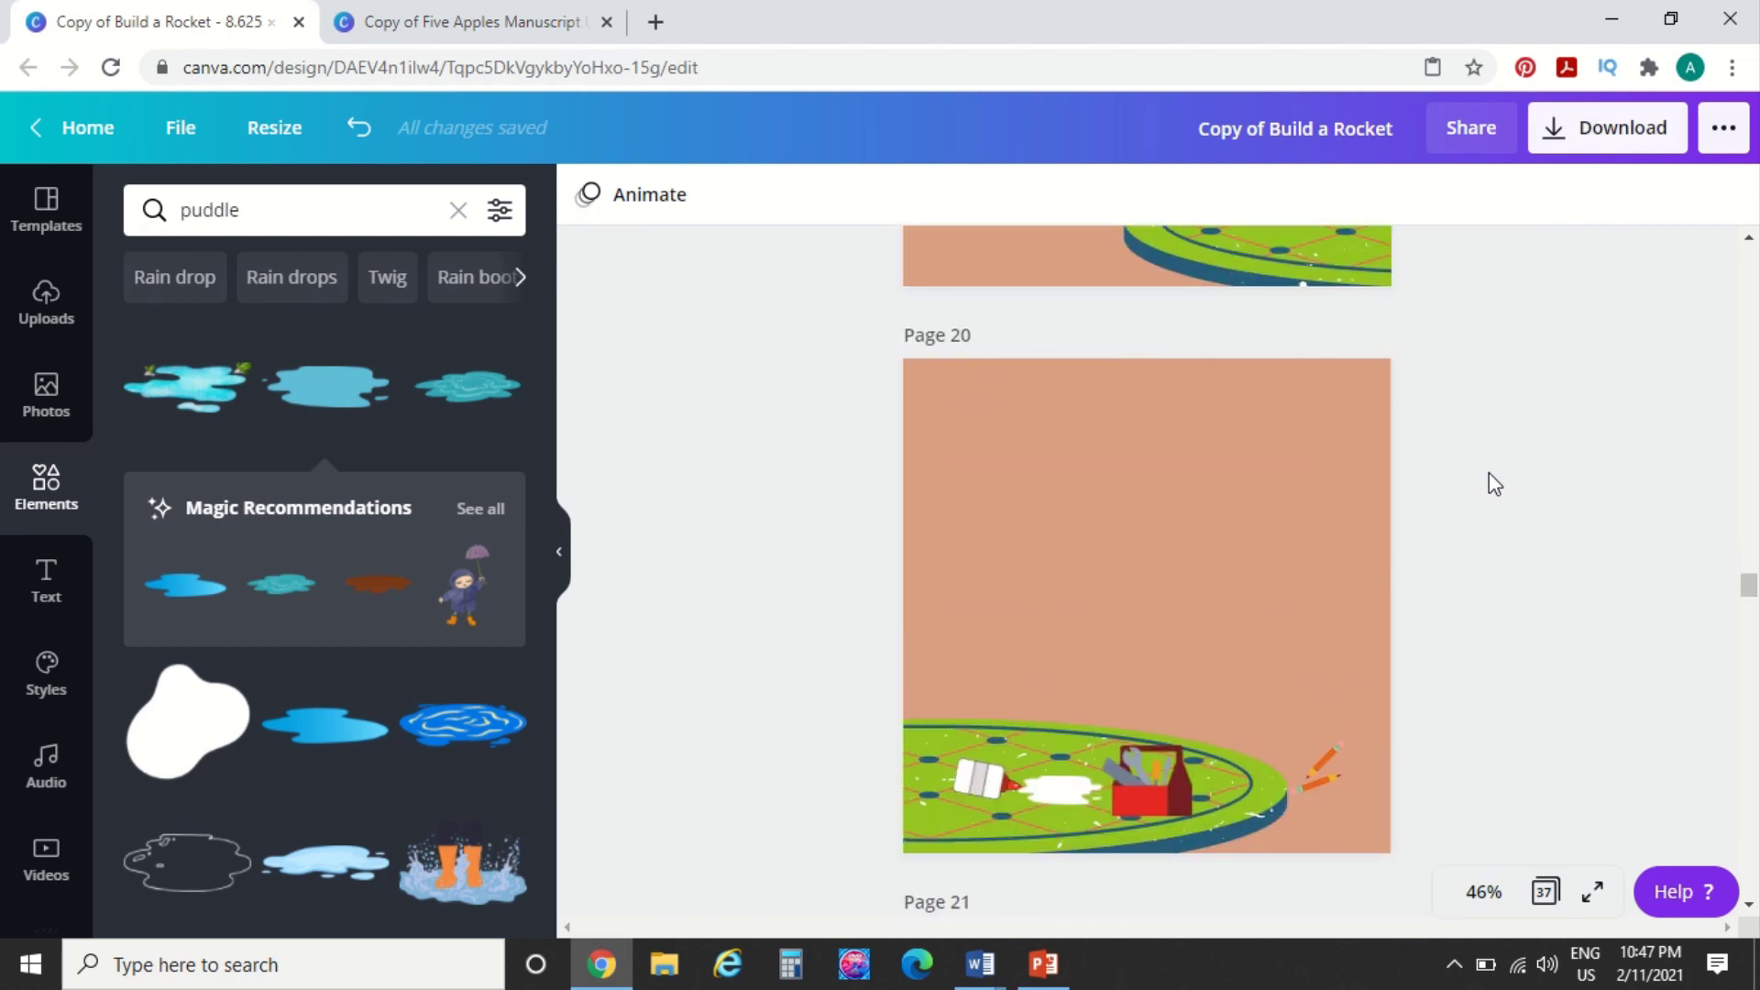
{"action": "scroll", "coordinate": [1493, 483], "scroll_direction": "up", "scroll_amount": 5}
{"action": "scroll", "coordinate": [1493, 483], "scroll_direction": "down", "scroll_amount": 3}
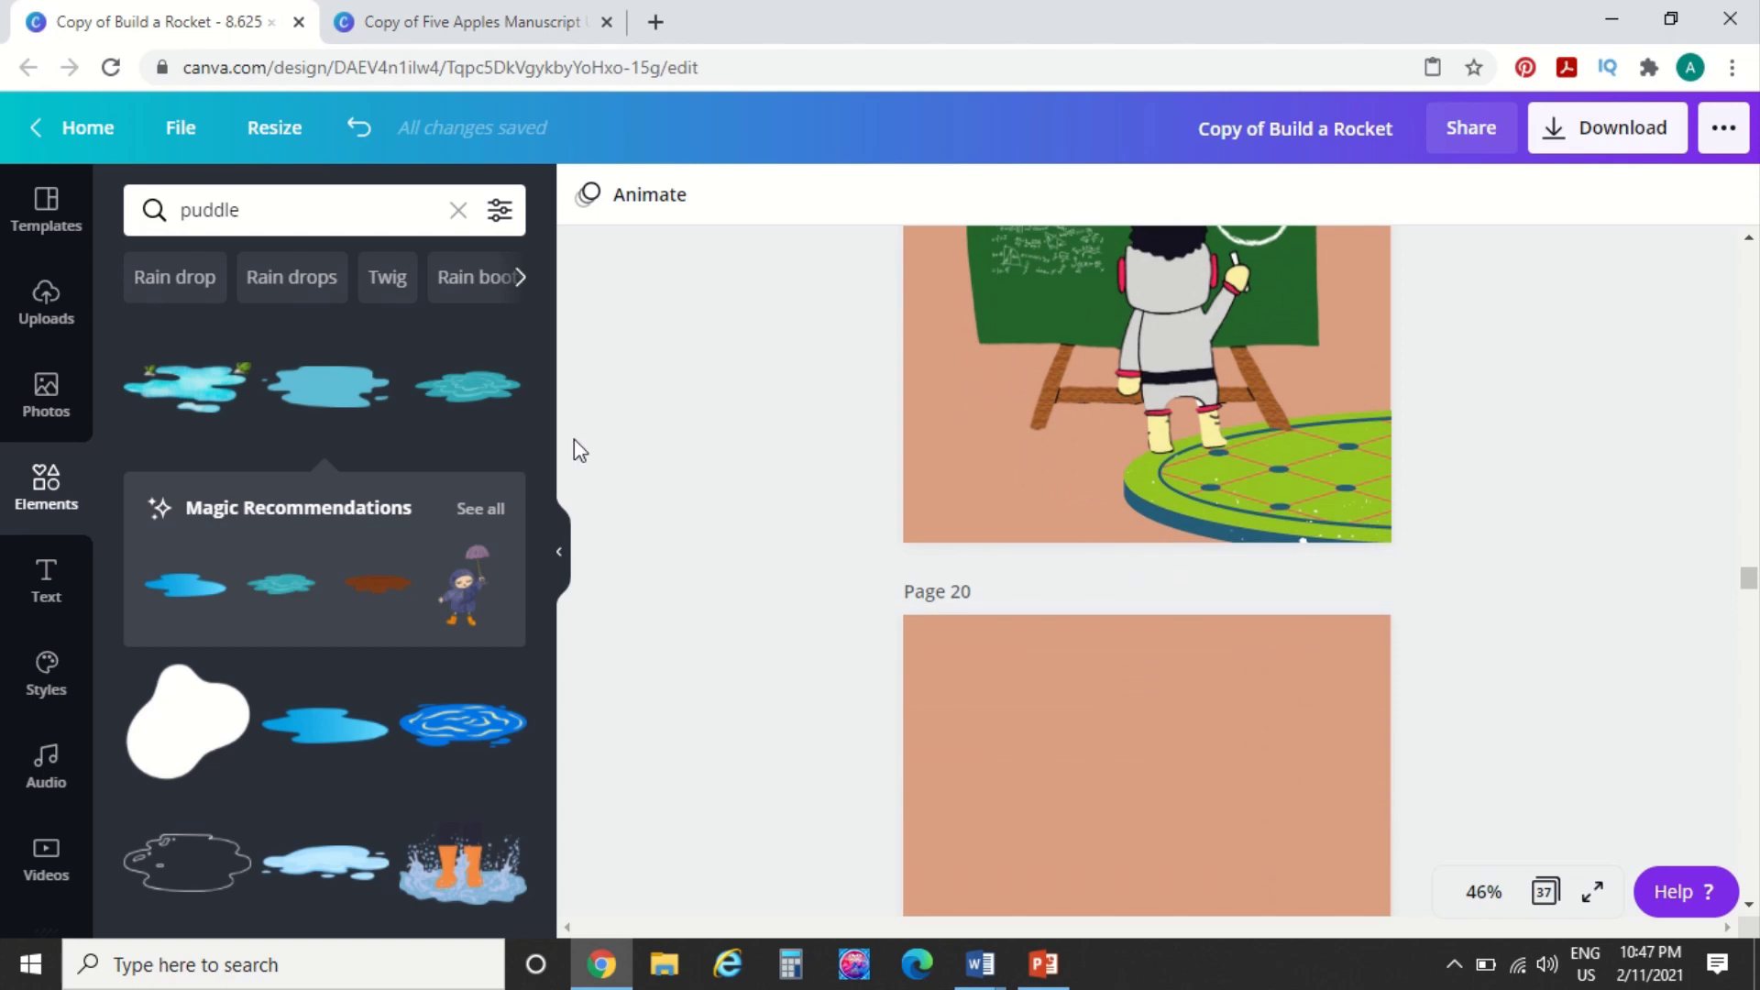
{"action": "left_click", "coordinate": [36, 566]}
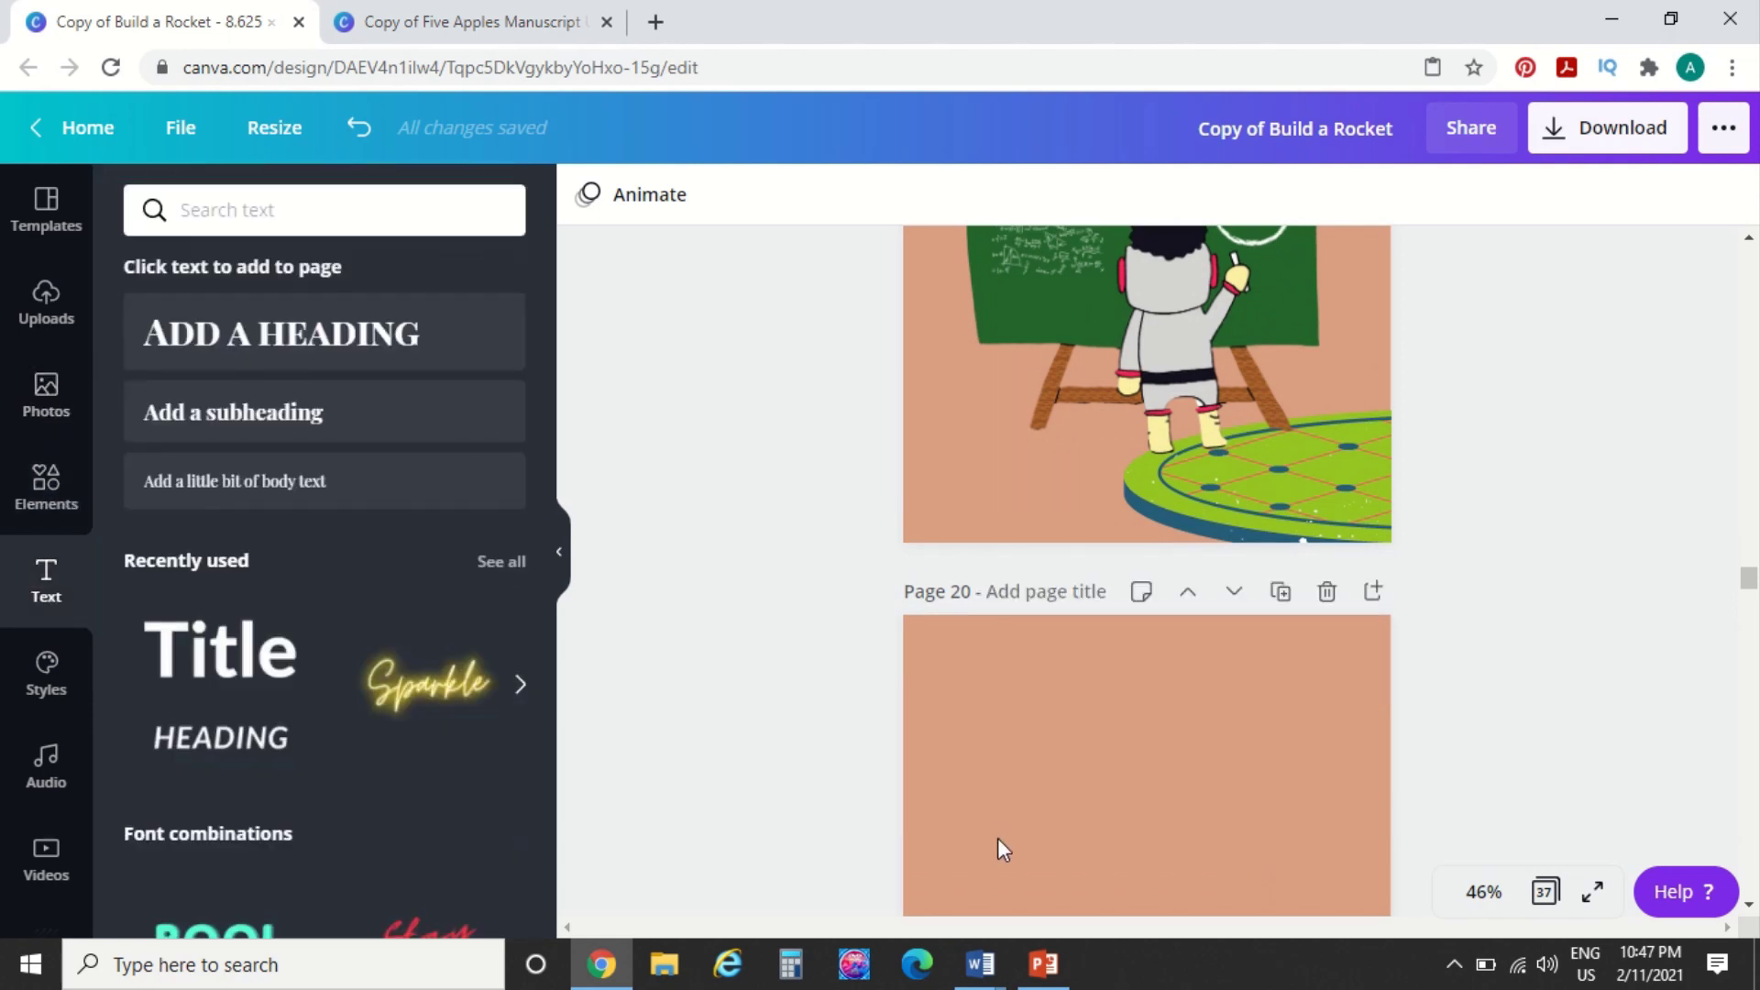
{"action": "scroll", "coordinate": [999, 838], "scroll_direction": "down", "scroll_amount": 2}
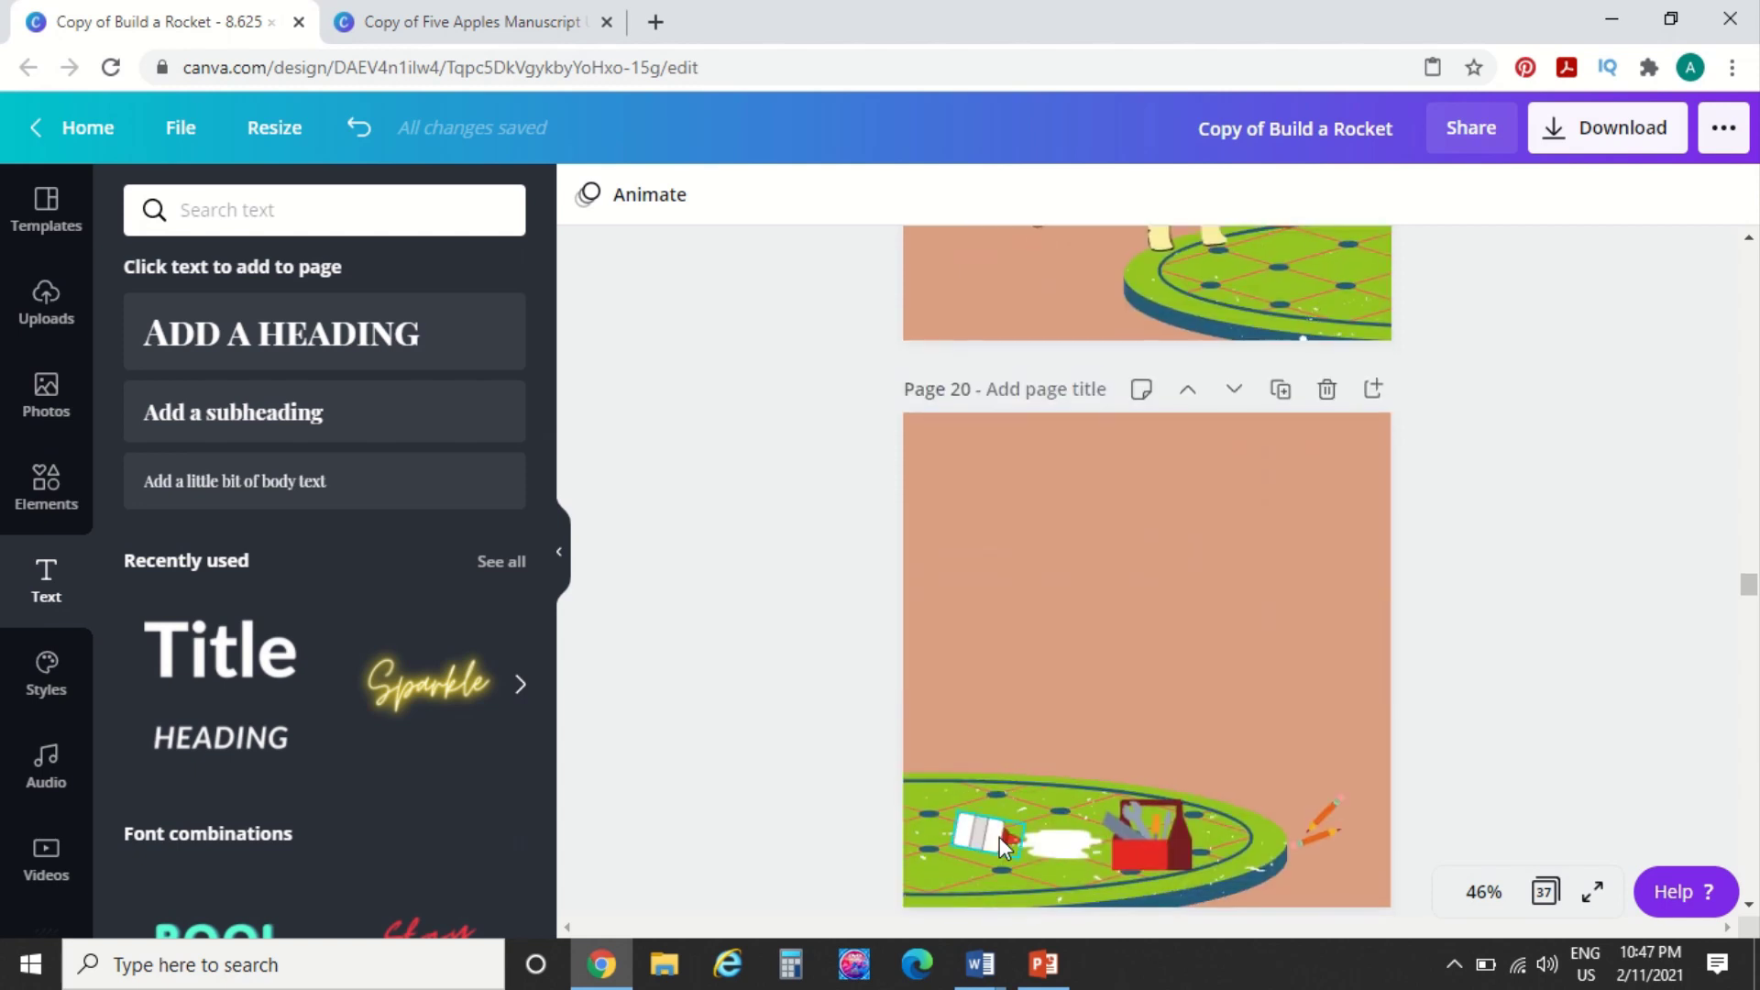
{"action": "left_click", "coordinate": [1157, 520]}
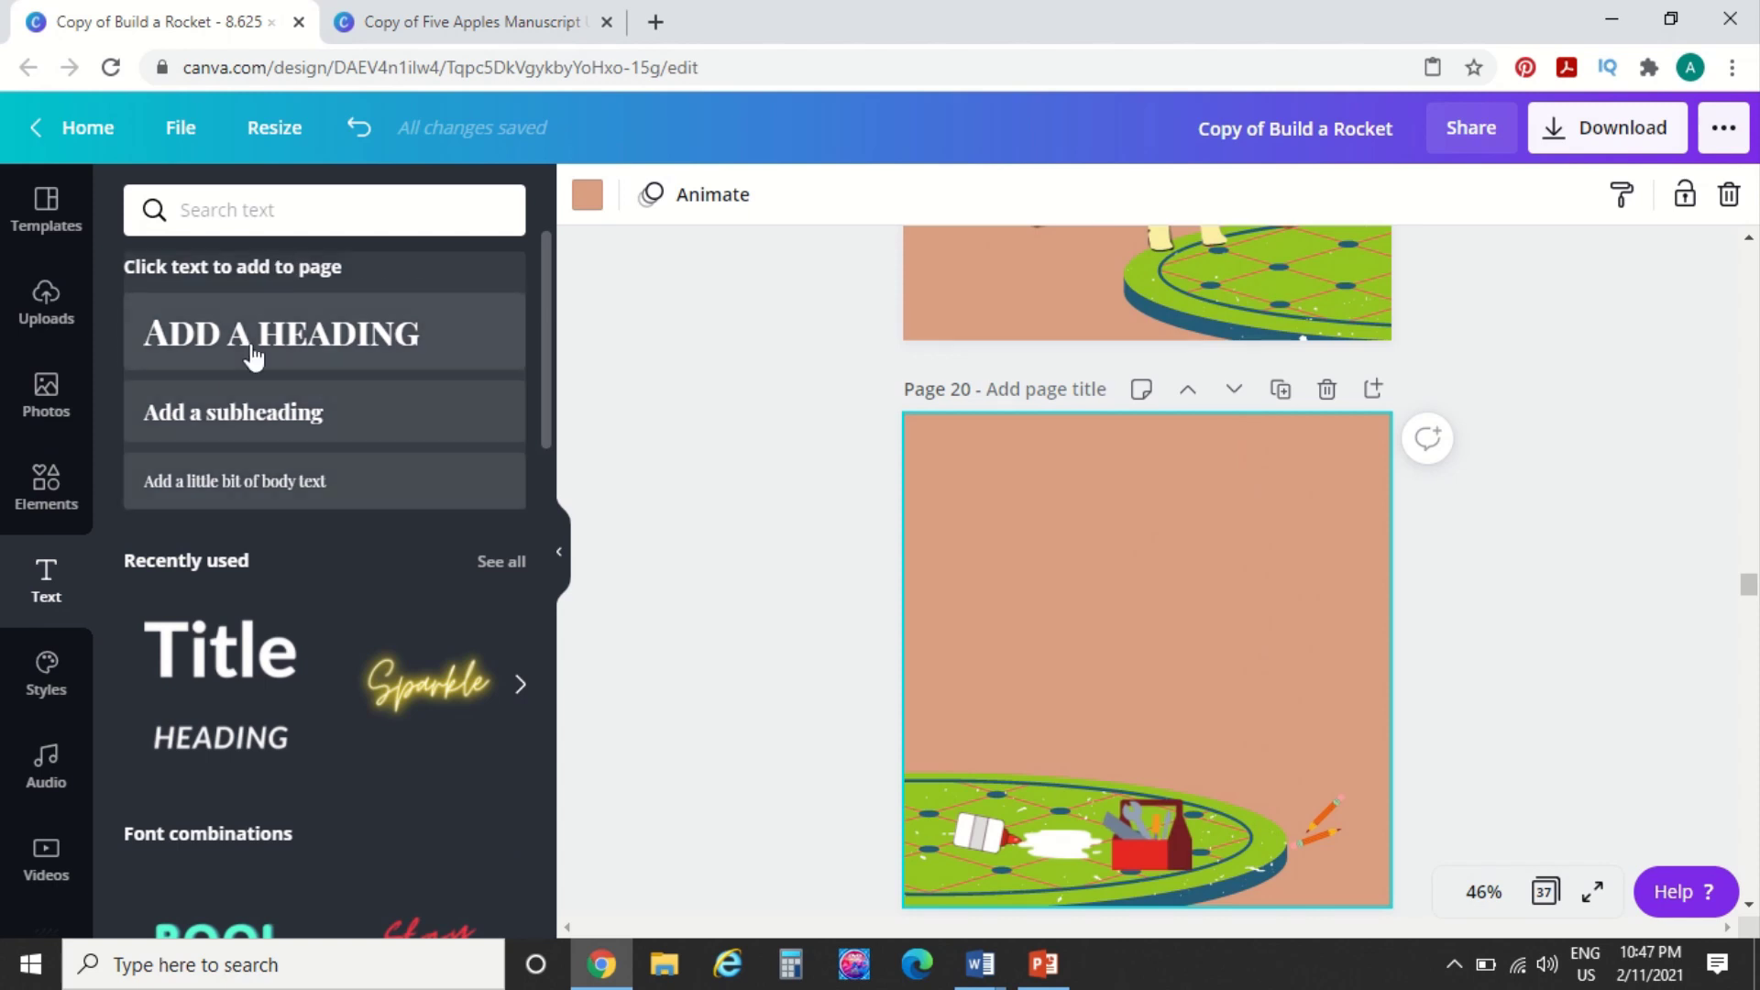
{"action": "left_click", "coordinate": [229, 417]}
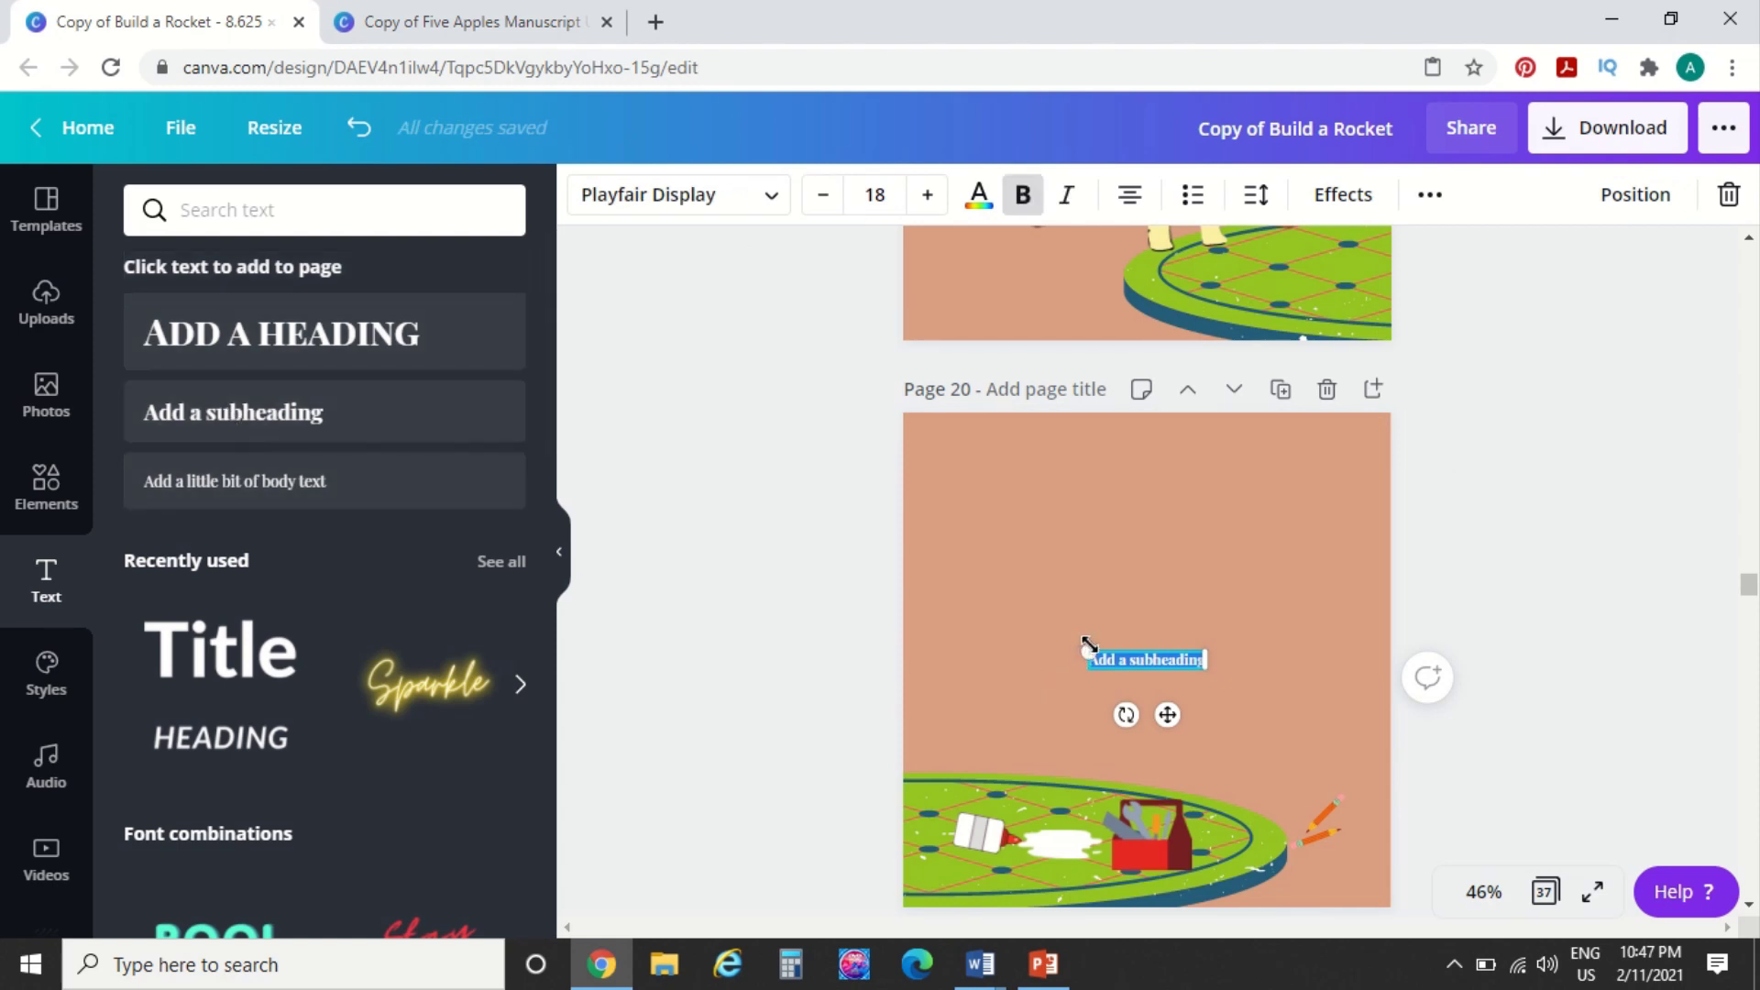
{"action": "mouse_move", "coordinate": [1084, 652]}
{"action": "left_mouse_down"}
{"action": "mouse_move", "coordinate": [1021, 605]}
{"action": "mouse_move", "coordinate": [1013, 624]}
{"action": "mouse_move", "coordinate": [1084, 632]}
{"action": "left_mouse_up"}
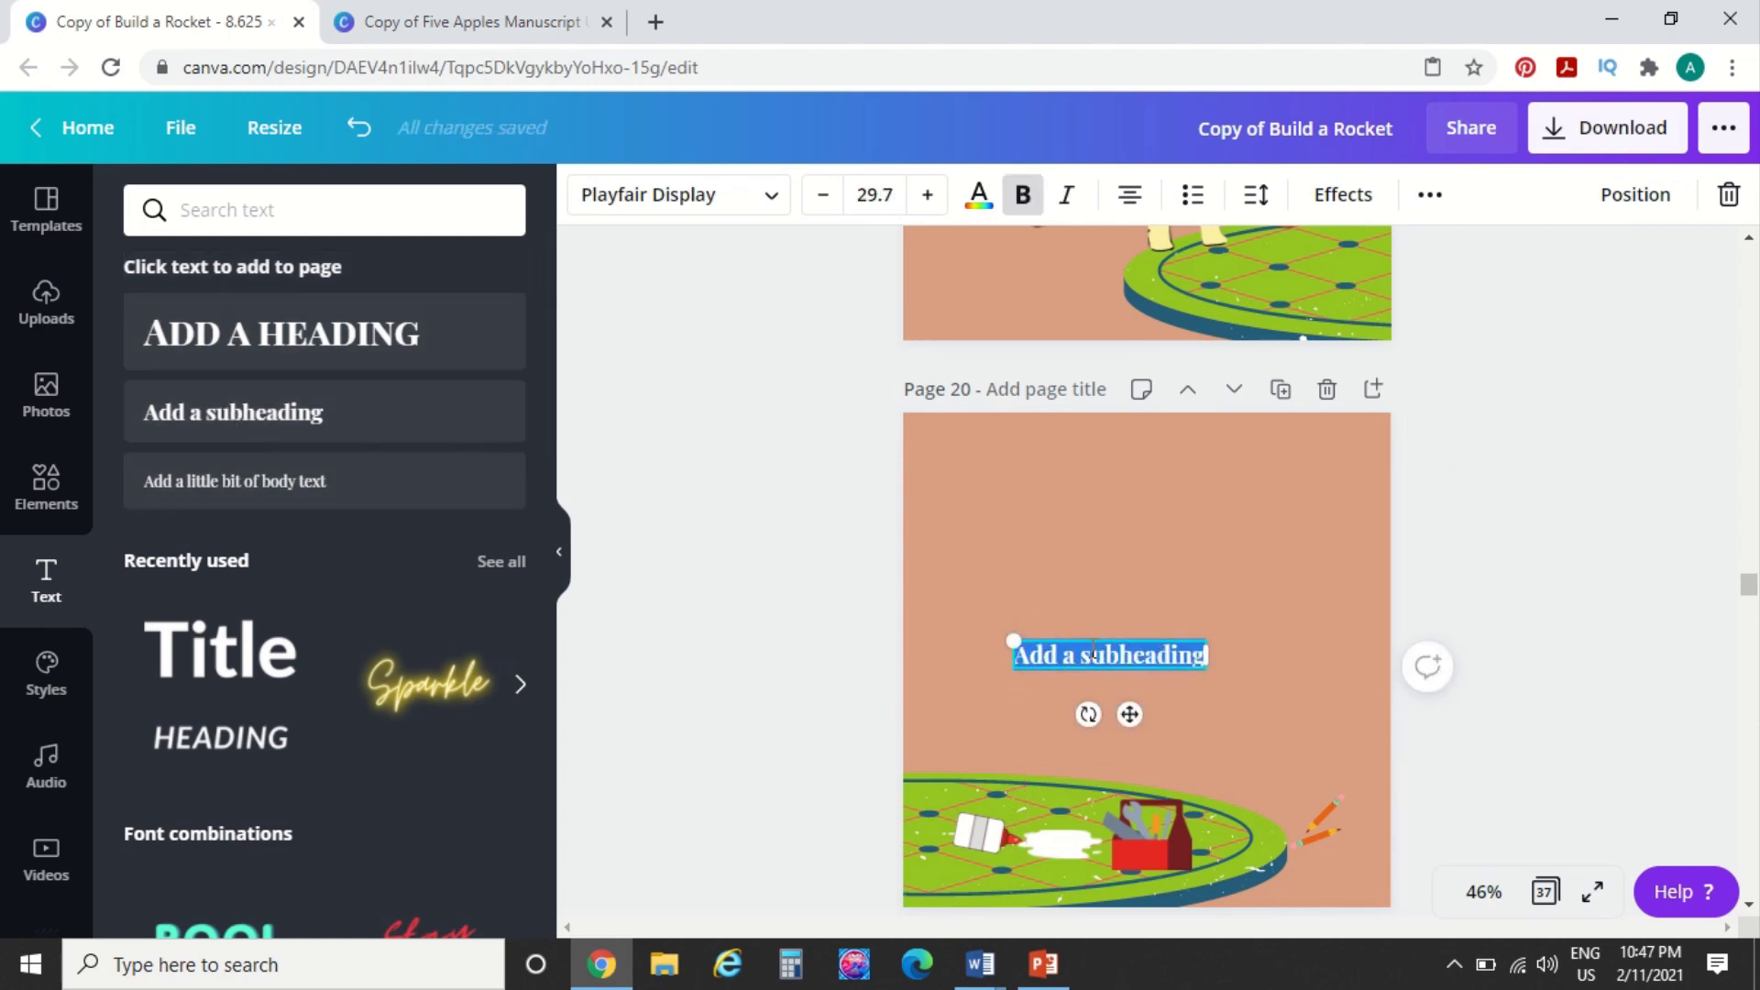
{"action": "left_click", "coordinate": [1094, 649]}
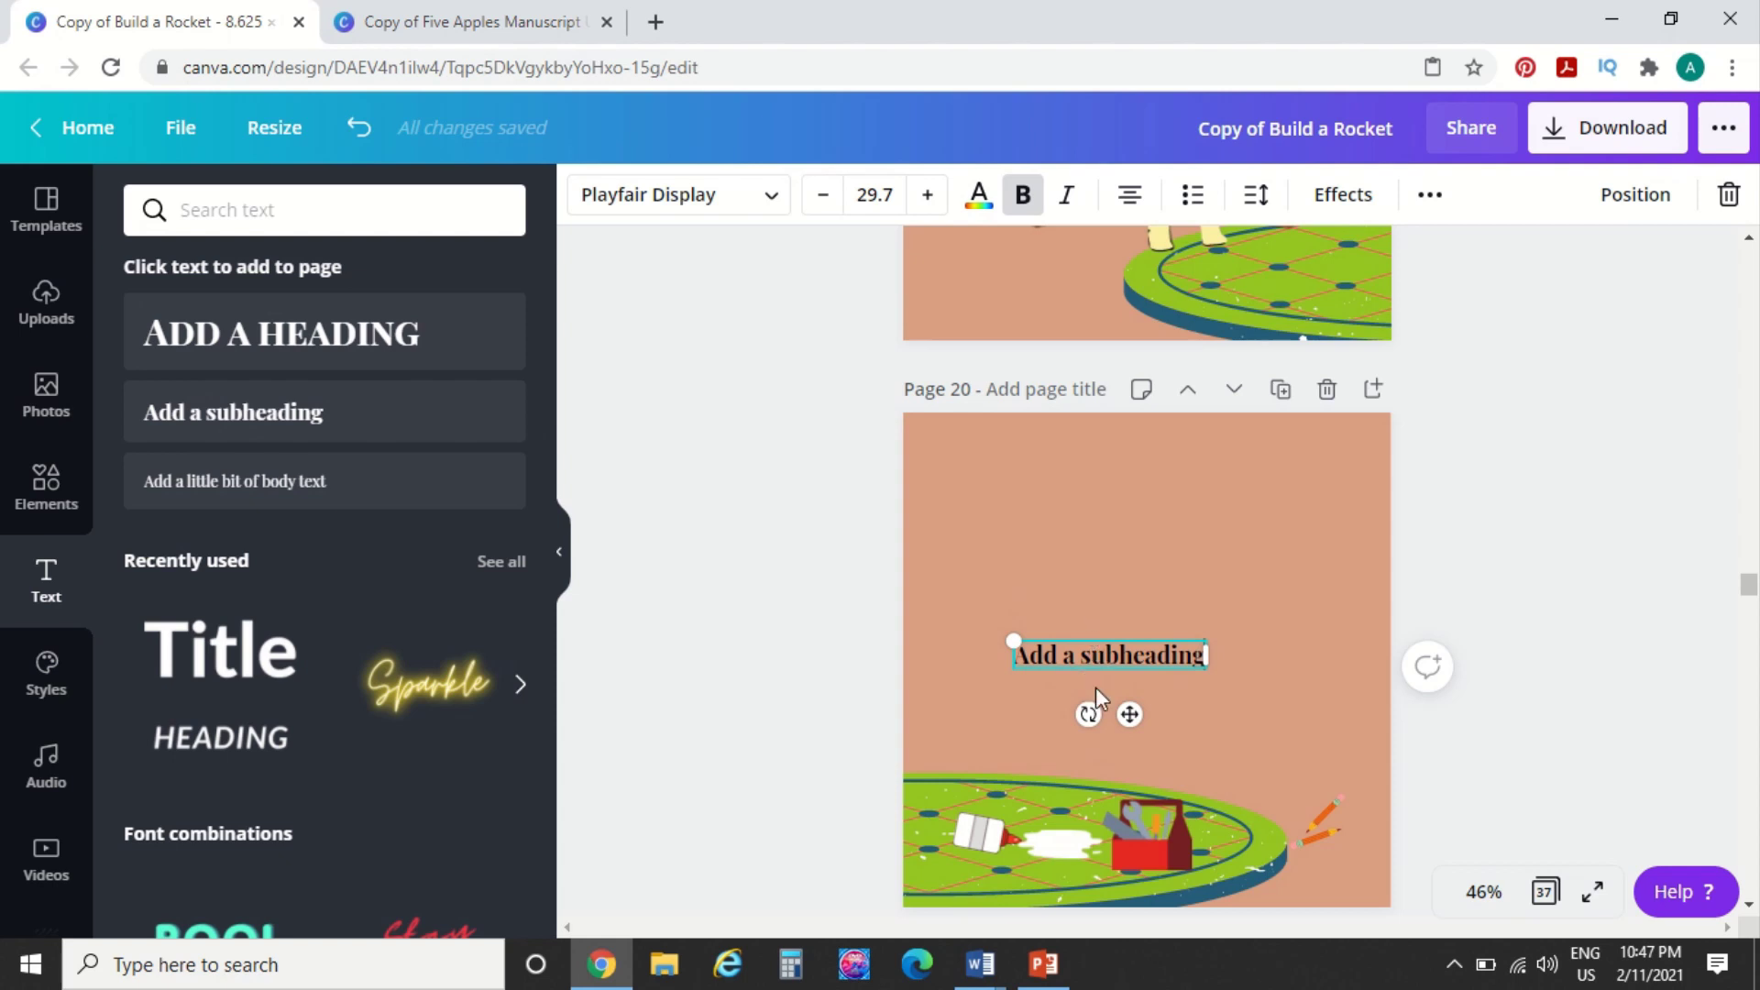
Check the font, size and style of the "a bit of glue" text on page 17
{"action": "scroll", "coordinate": [1005, 470], "scroll_direction": "up", "scroll_amount": 15}
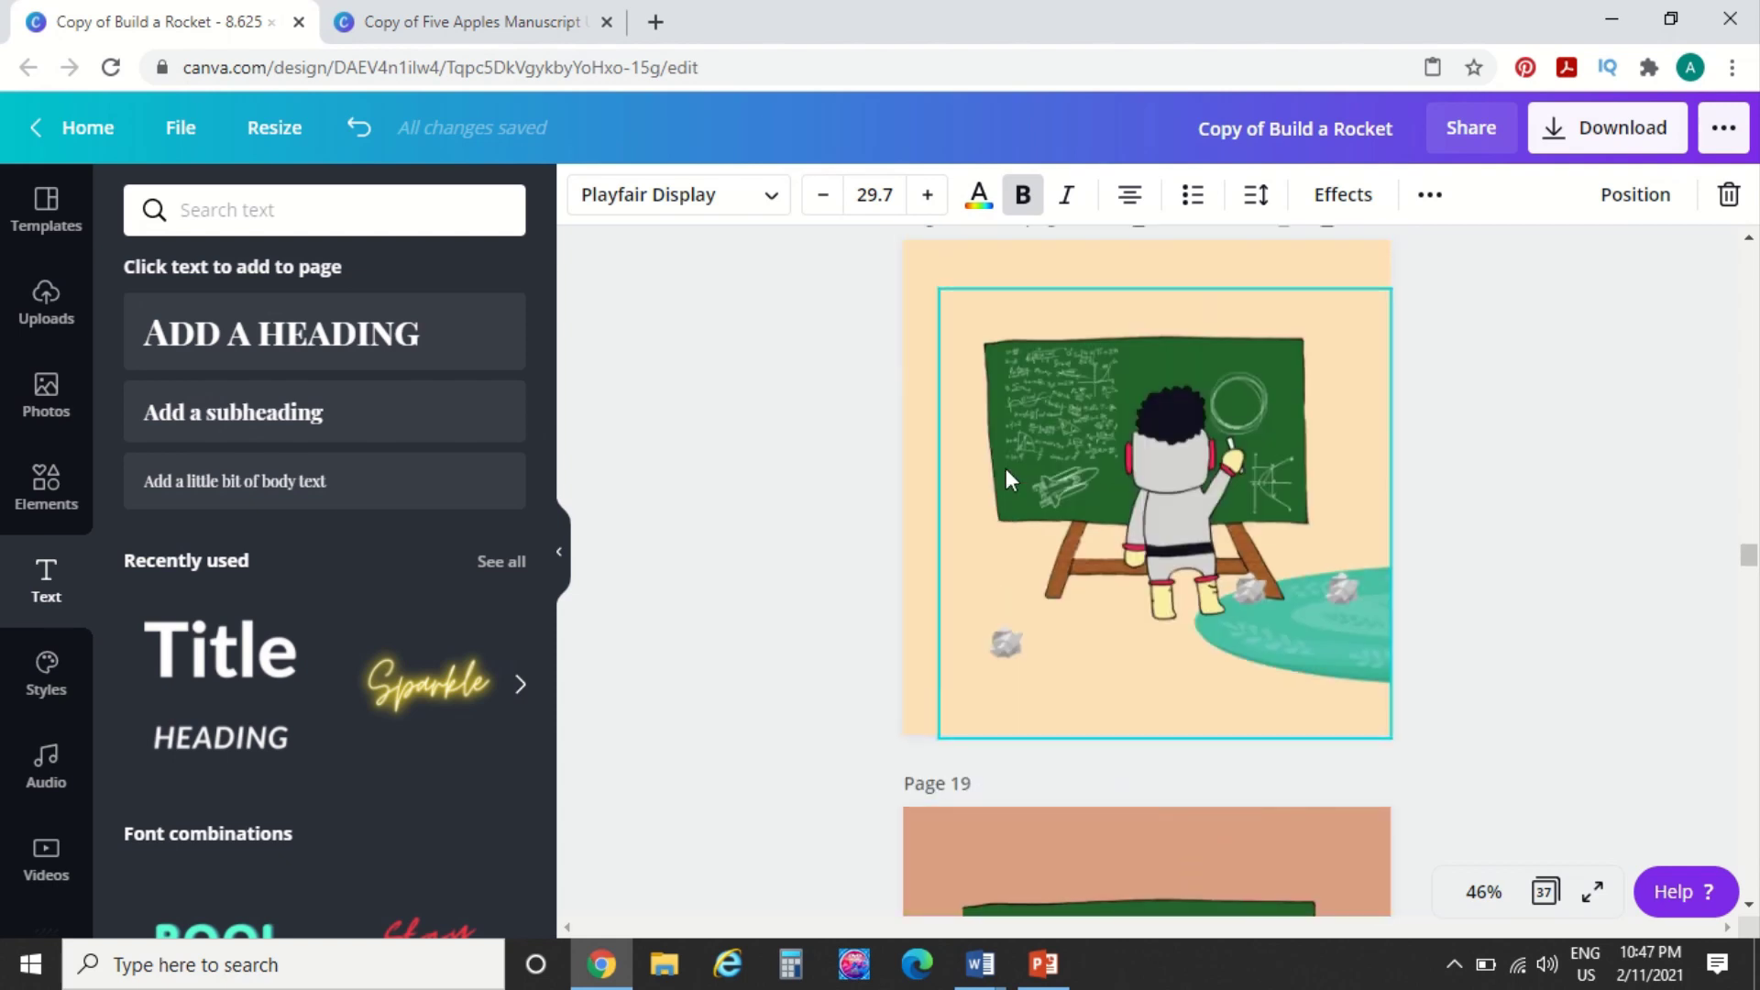
{"action": "scroll", "coordinate": [1005, 470], "scroll_direction": "up", "scroll_amount": 2}
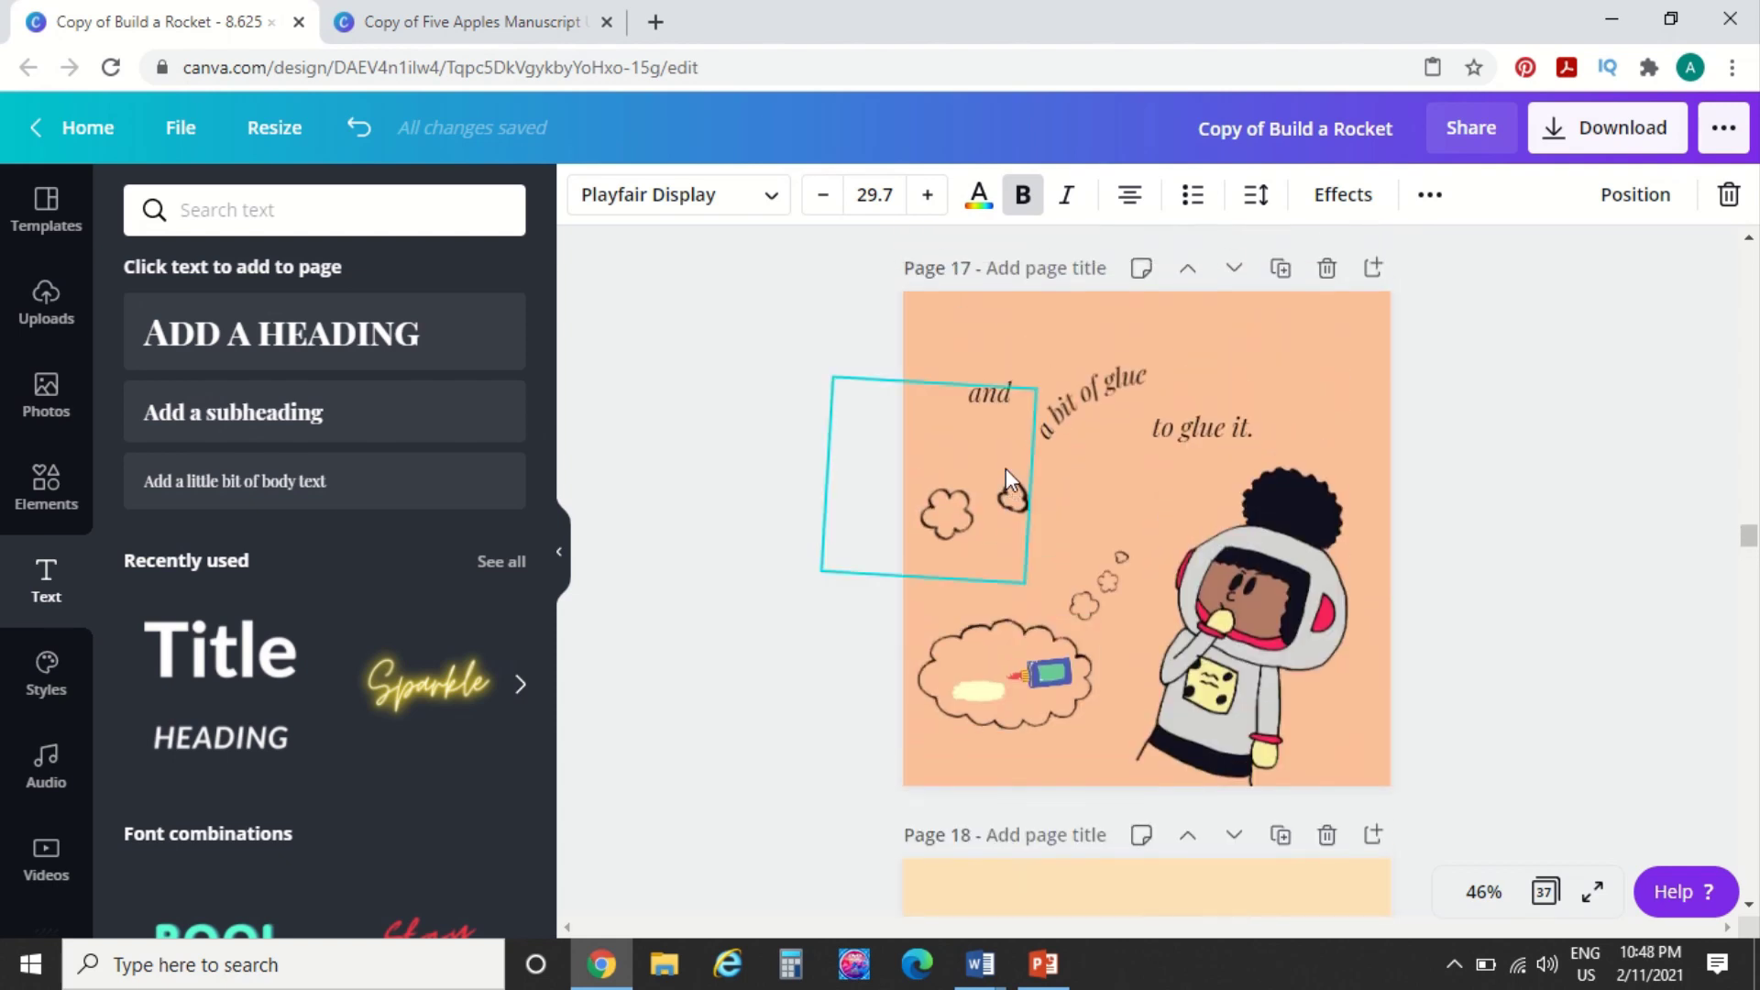
{"action": "left_click", "coordinate": [1099, 387]}
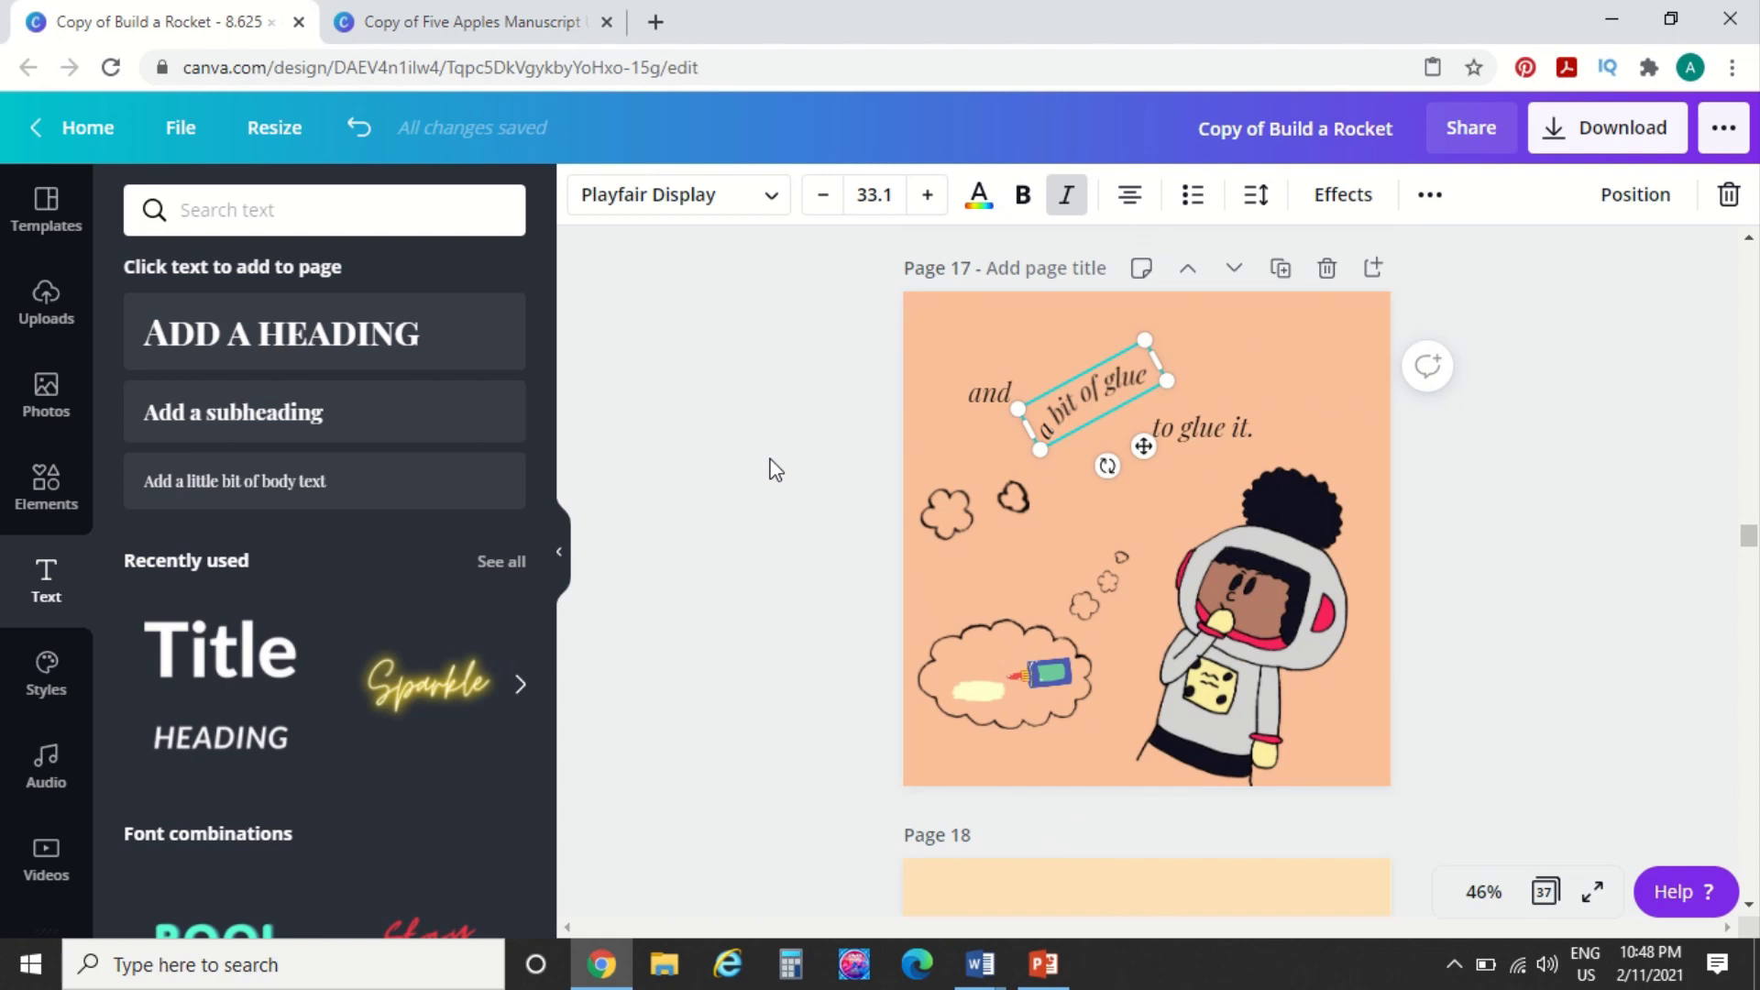
{"action": "scroll", "coordinate": [776, 470], "scroll_direction": "down", "scroll_amount": 5}
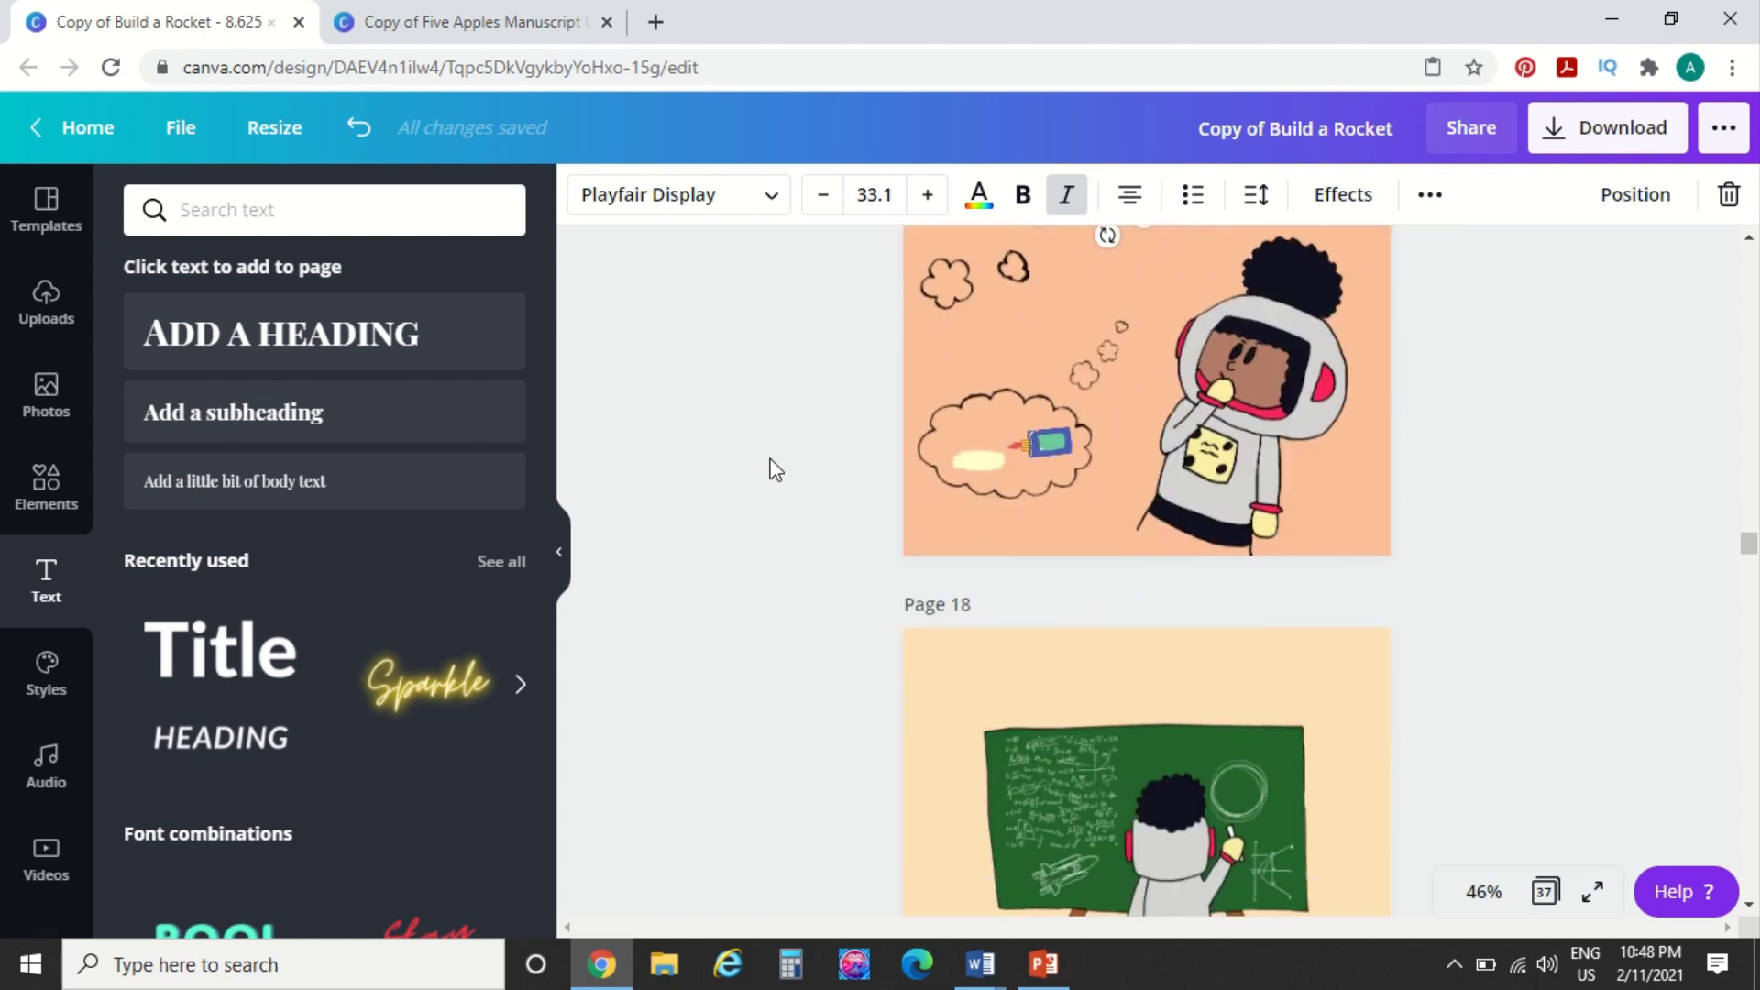
{"action": "scroll", "coordinate": [775, 469], "scroll_direction": "down", "scroll_amount": 10}
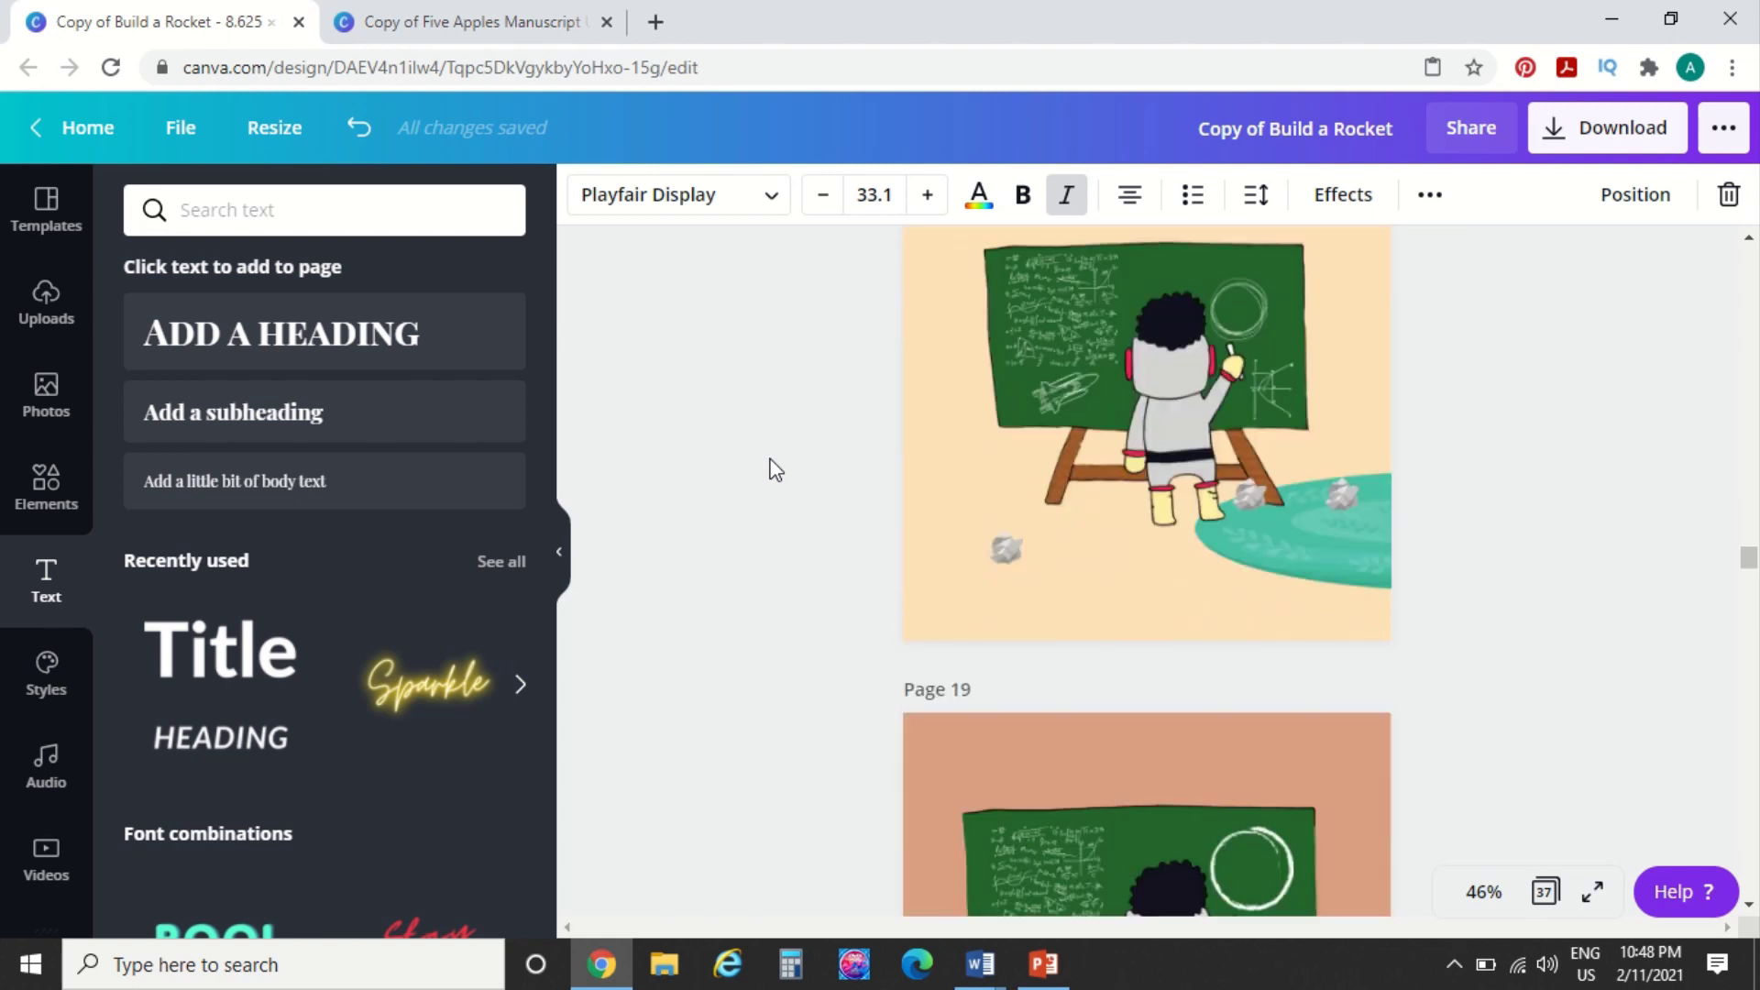
Move the subheading on page 20 up into the empty upper part of the page
{"action": "scroll", "coordinate": [776, 469], "scroll_direction": "down", "scroll_amount": 4}
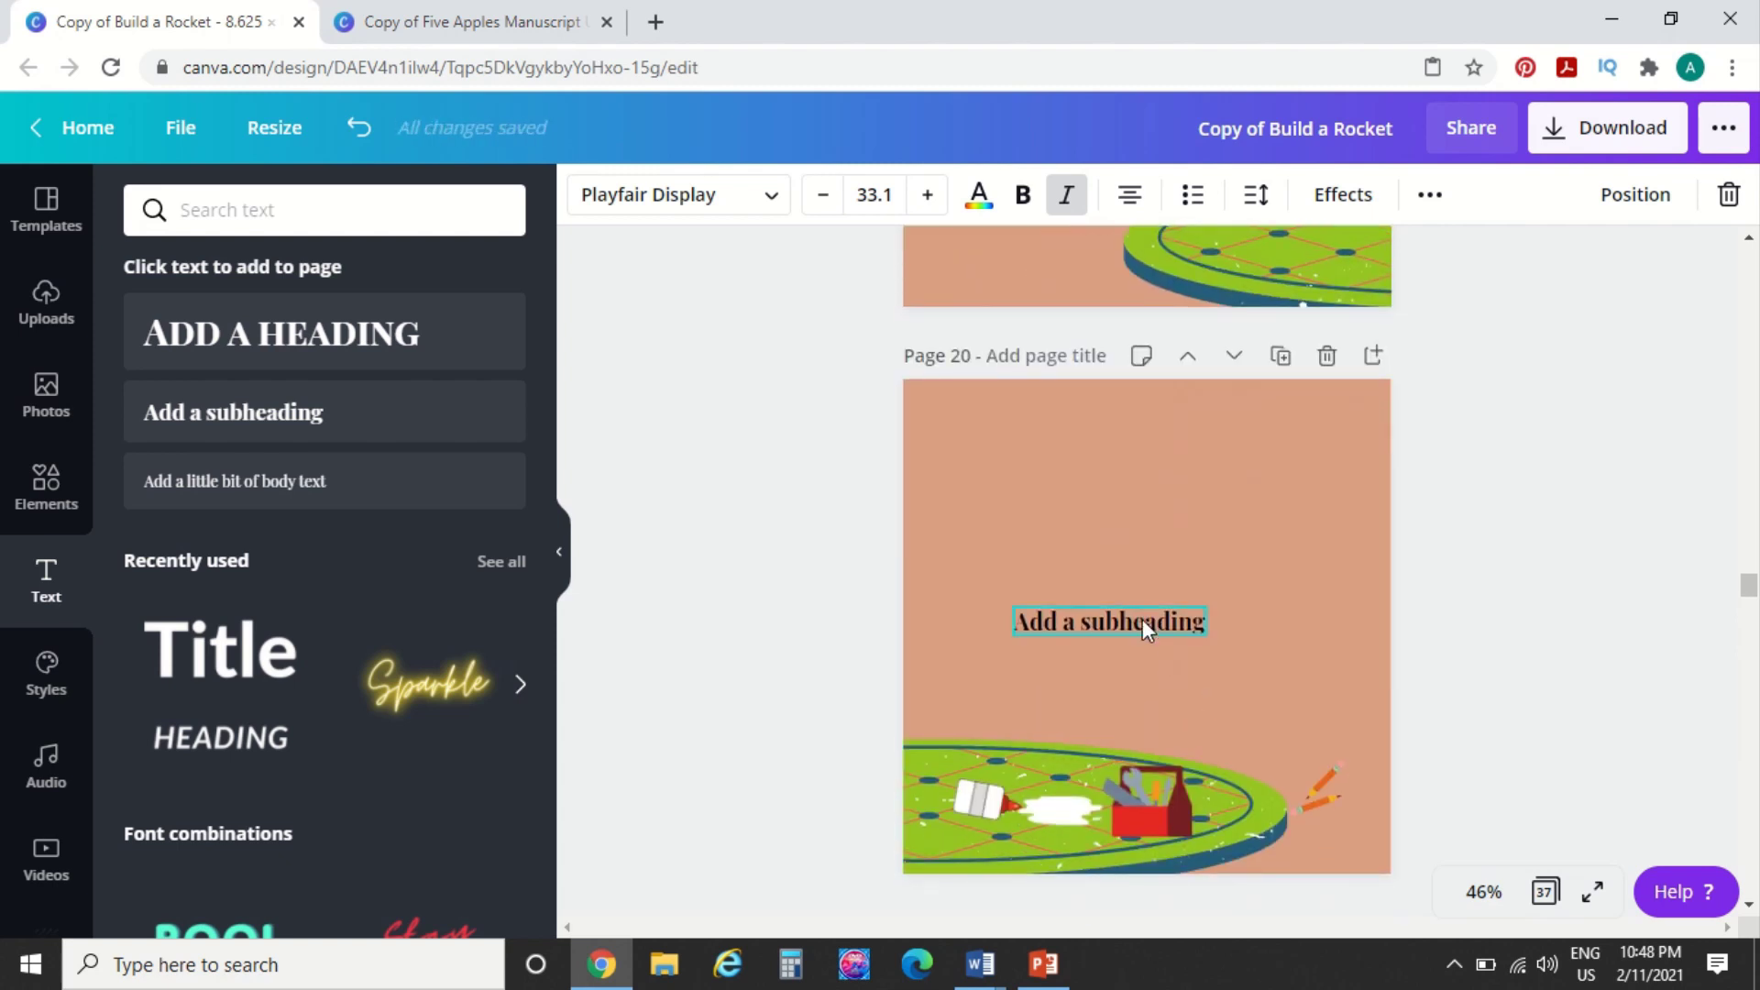
{"action": "left_click_drag", "start_coordinate": [1142, 619], "coordinate": [1162, 488]}
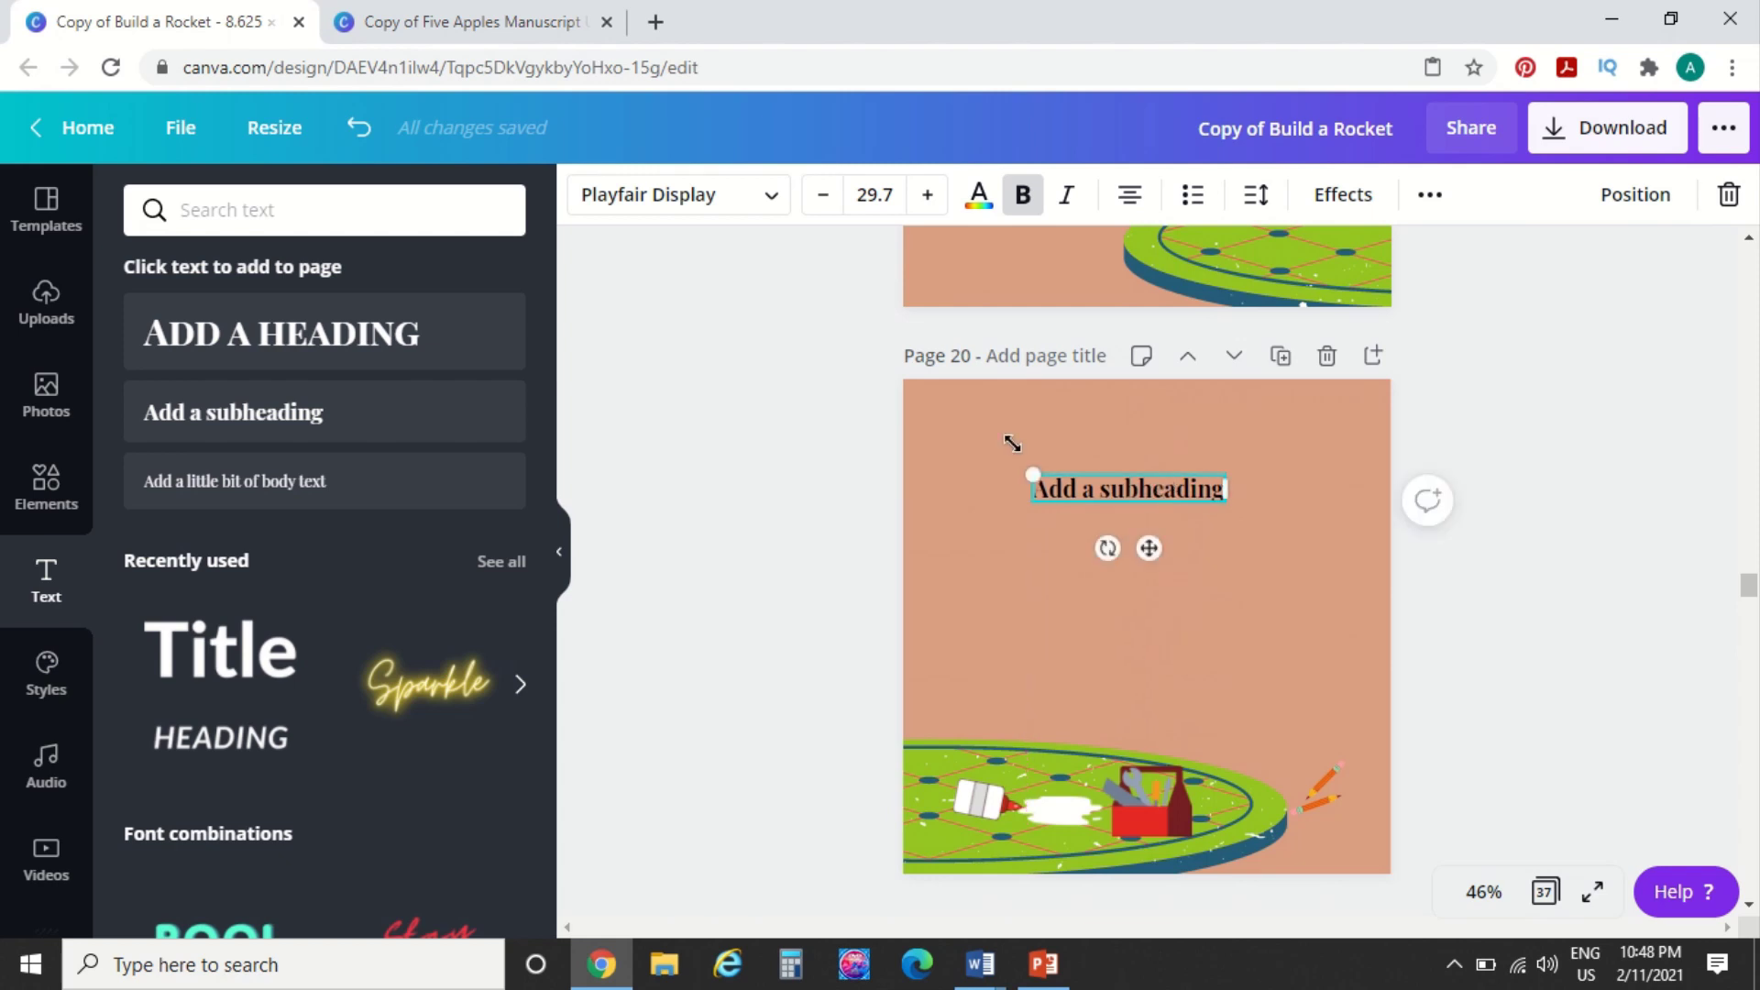
Enlarge the subheading on page 20 to font size 34.2 and replace its text with "This is some fun text!"
{"action": "left_click_drag", "start_coordinate": [1032, 475], "coordinate": [1007, 455]}
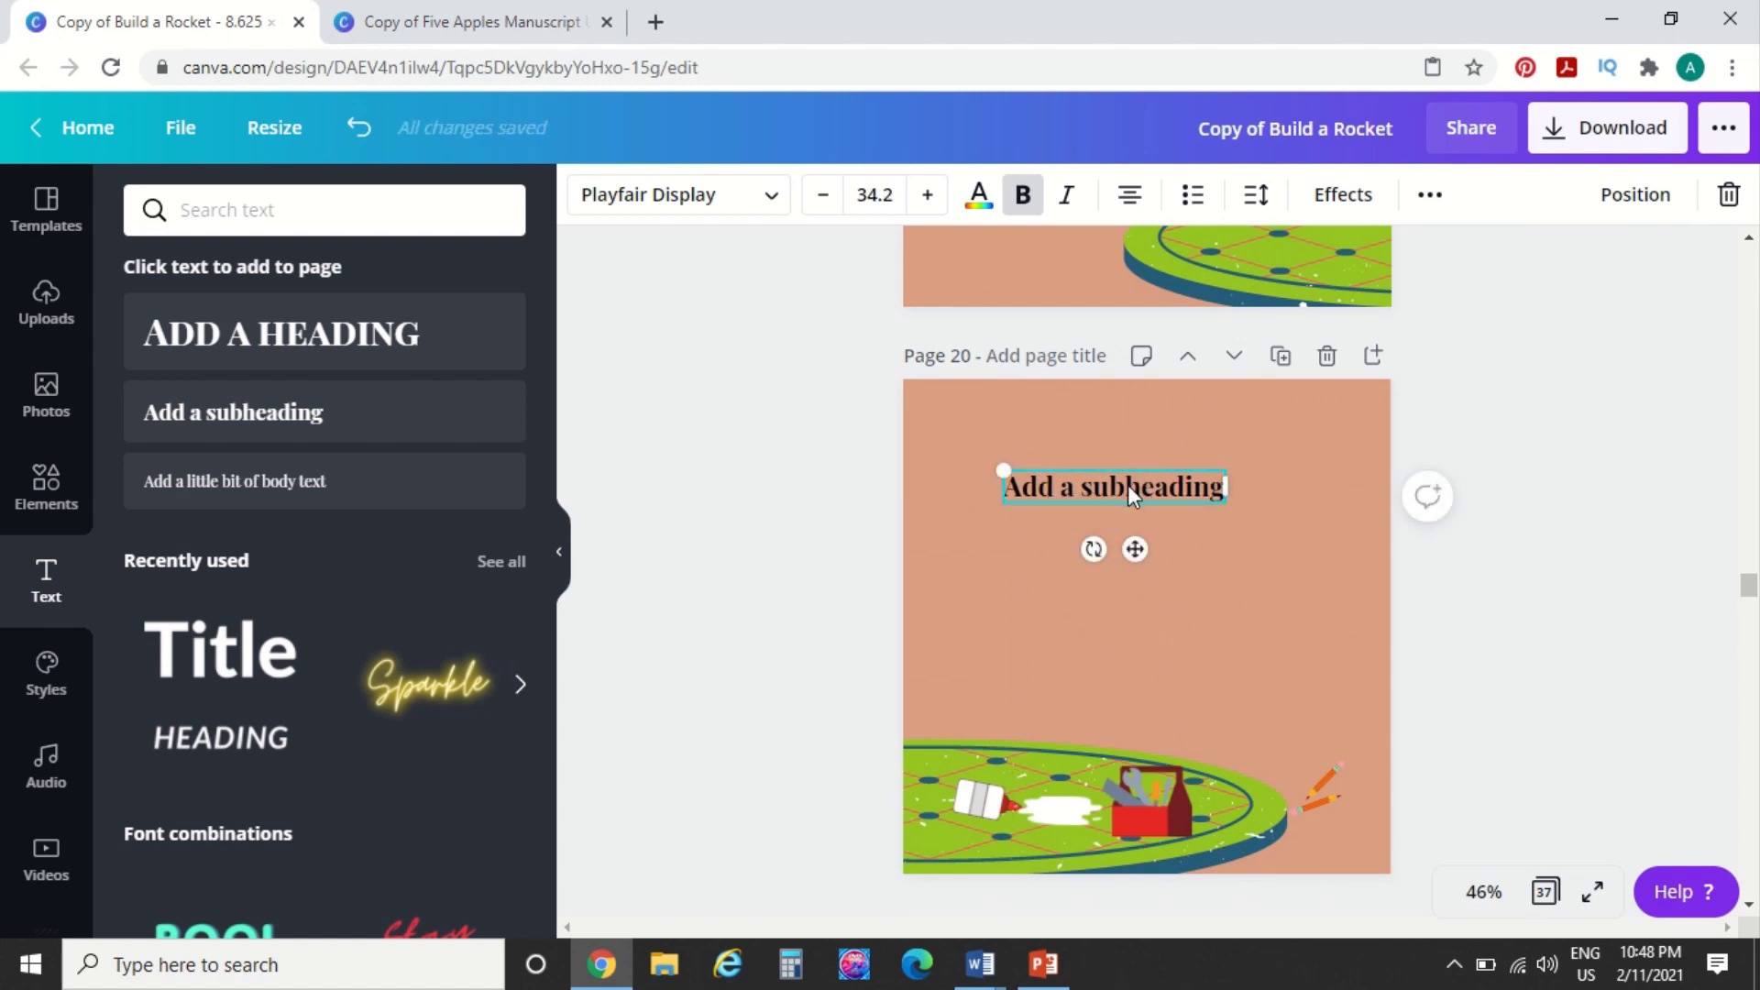
{"action": "left_click", "coordinate": [1129, 489]}
{"action": "left_click", "coordinate": [1126, 487]}
{"action": "double_click", "coordinate": [1128, 487]}
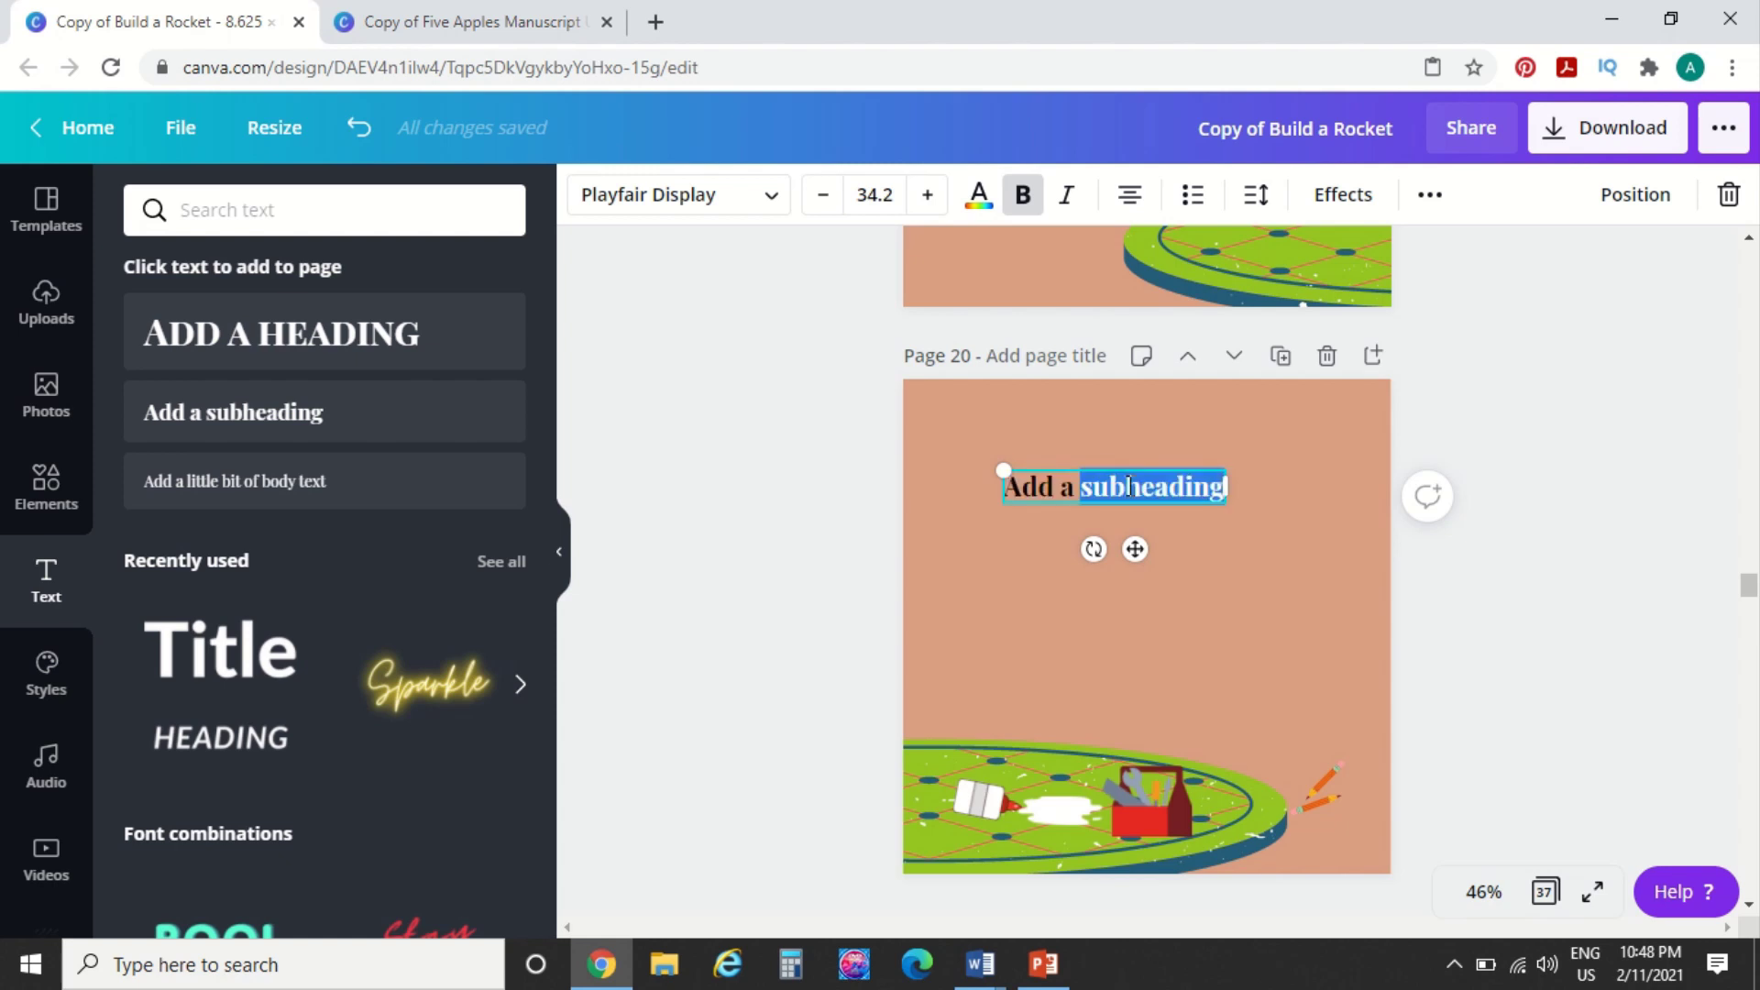
{"action": "triple_click", "coordinate": [1129, 487]}
{"action": "type", "text": "Th"}
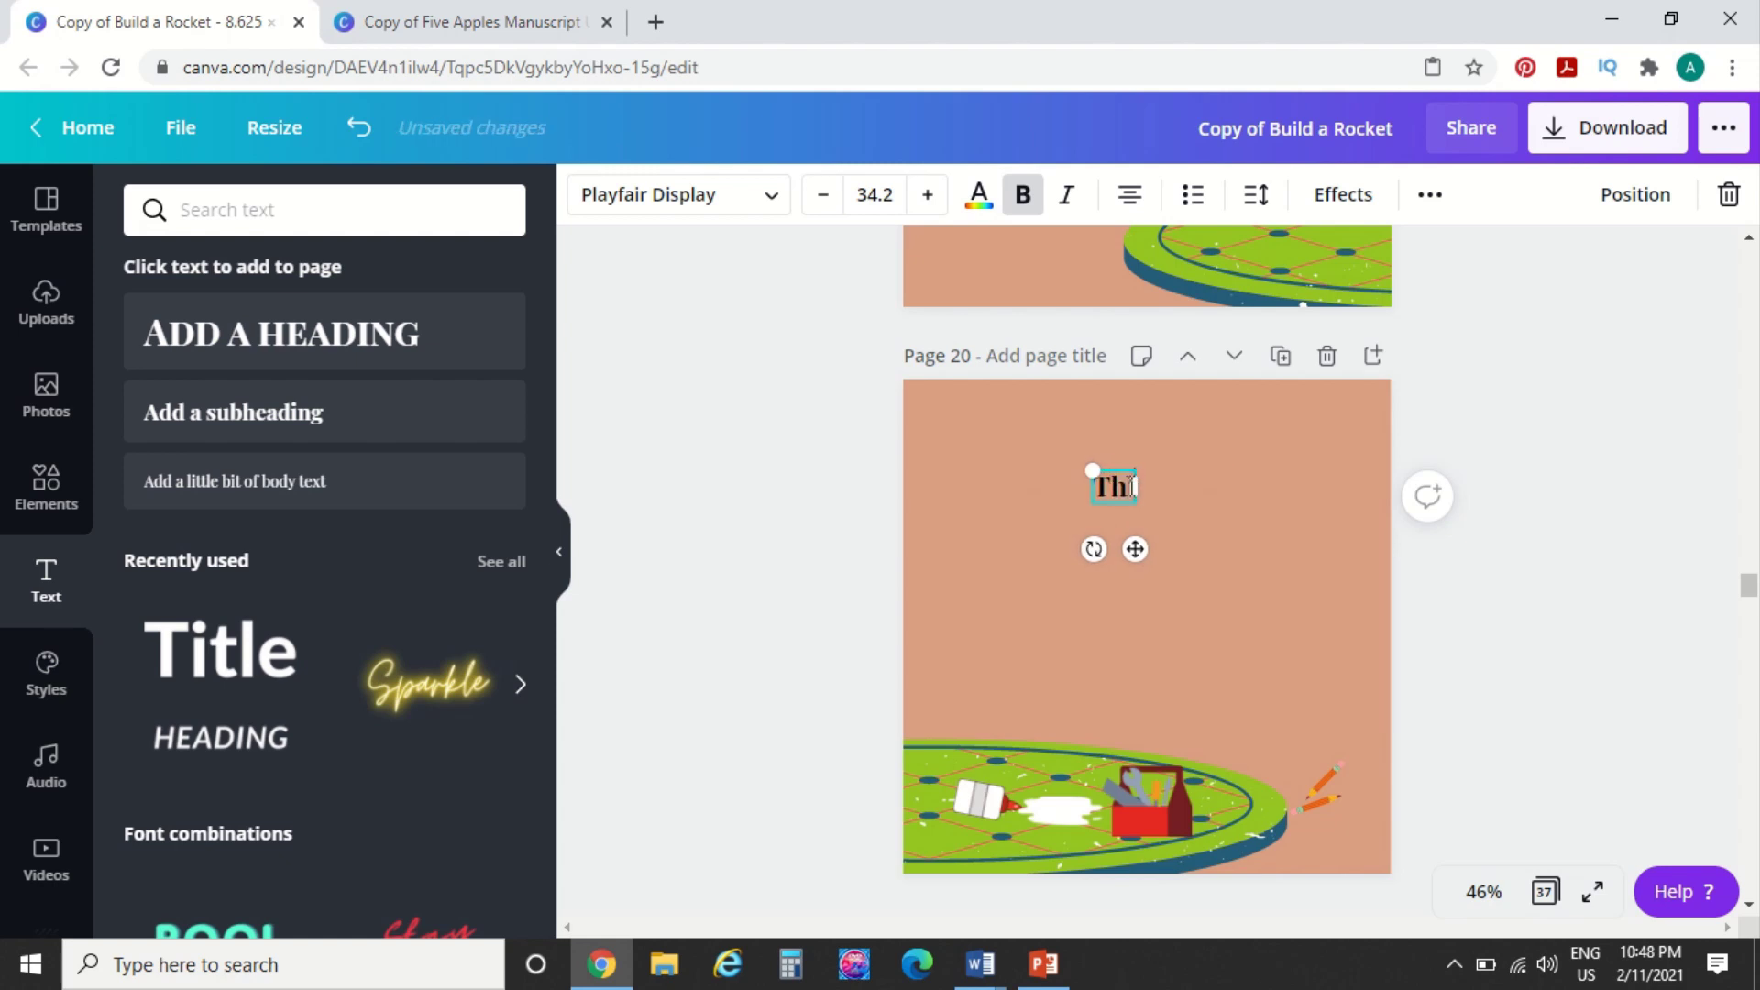
{"action": "type", "text": "is is some f"}
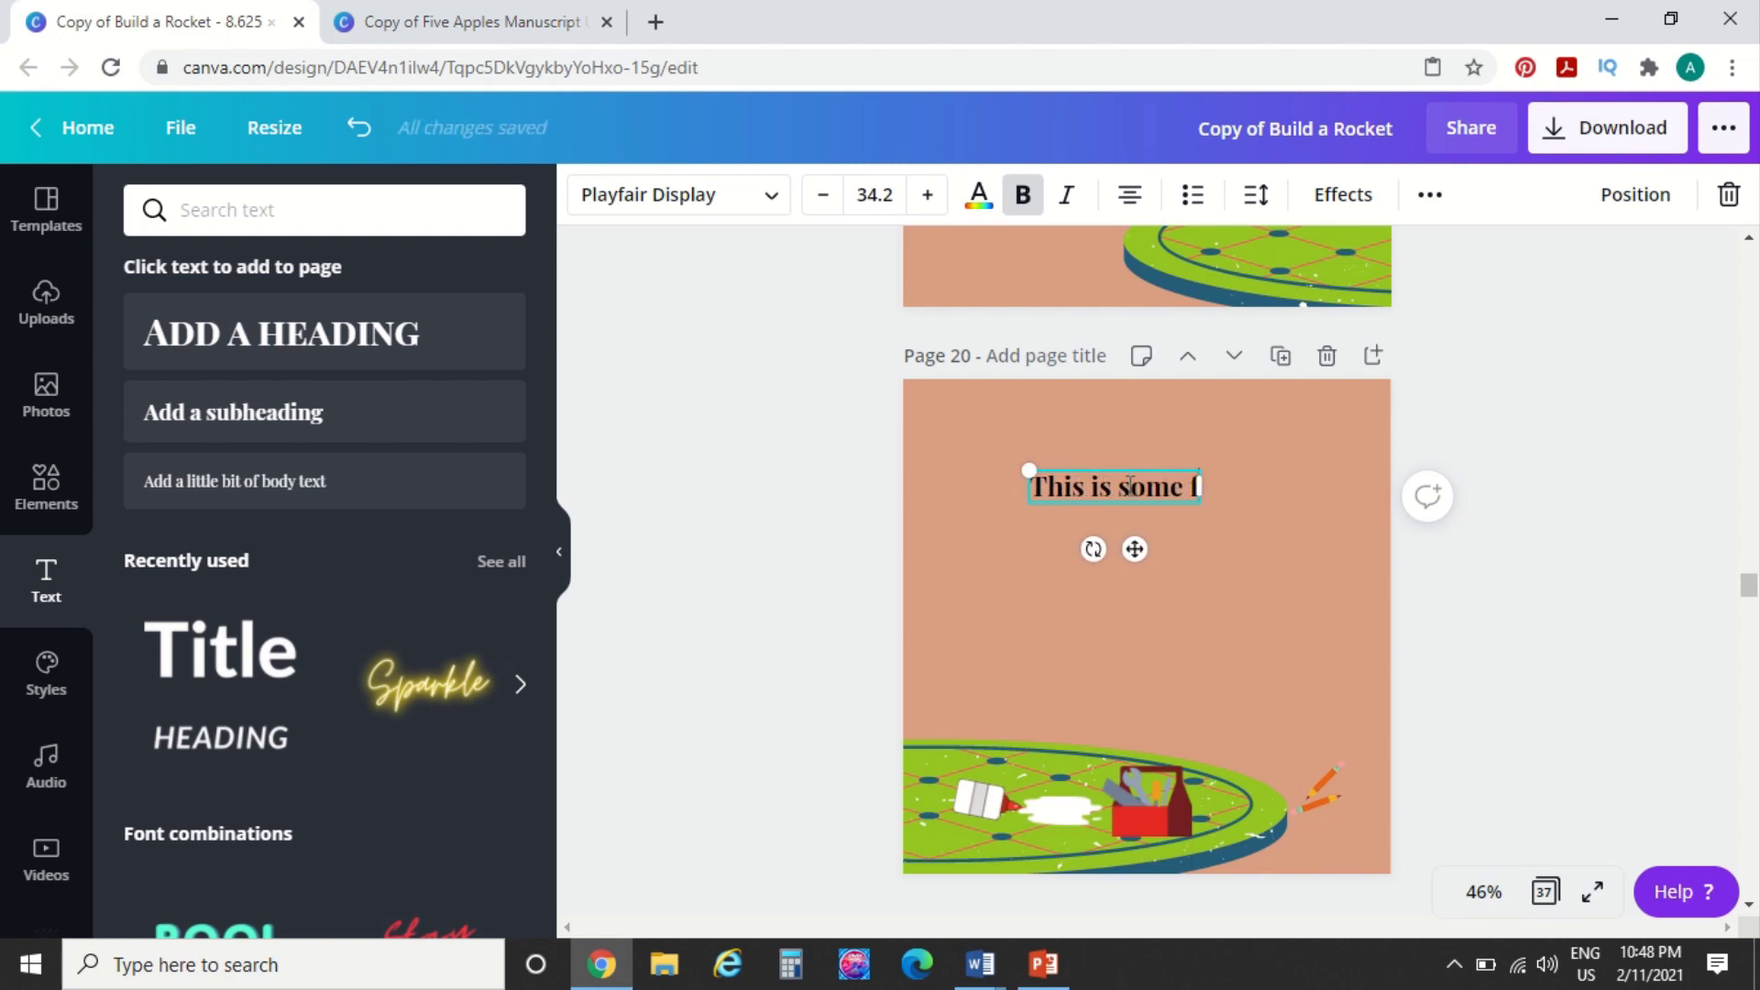
{"action": "type", "text": "un texy"}
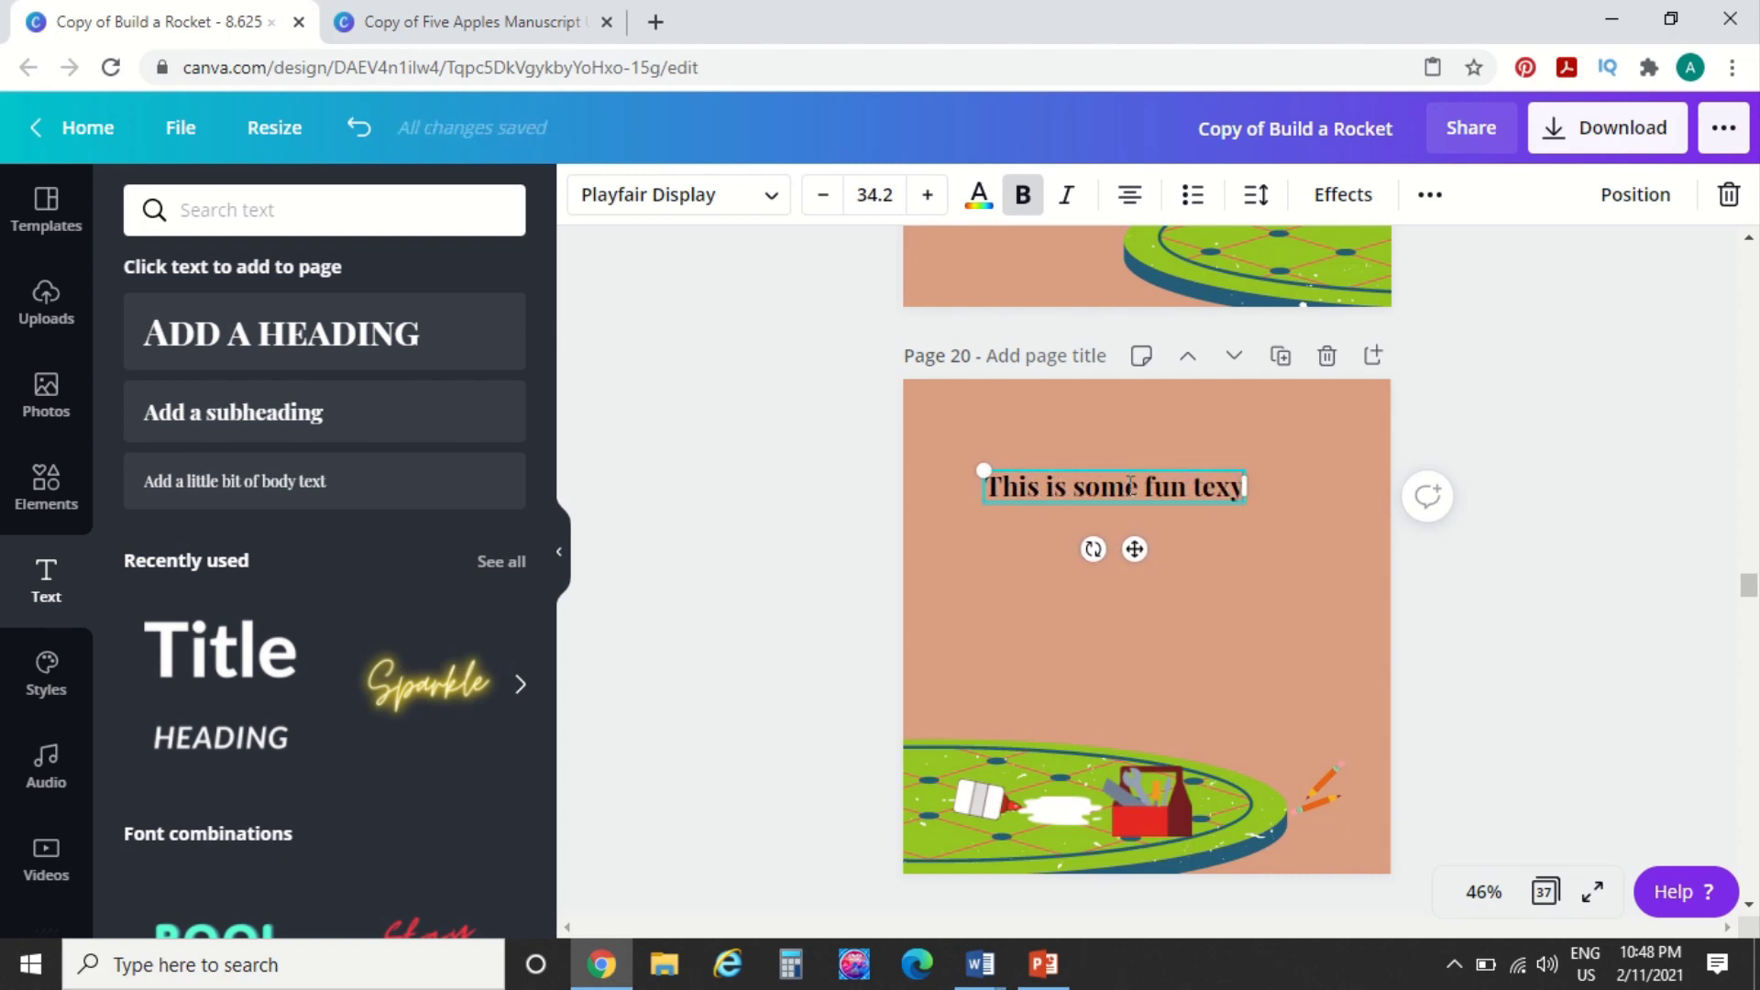
{"action": "key", "text": "BackSpace"}
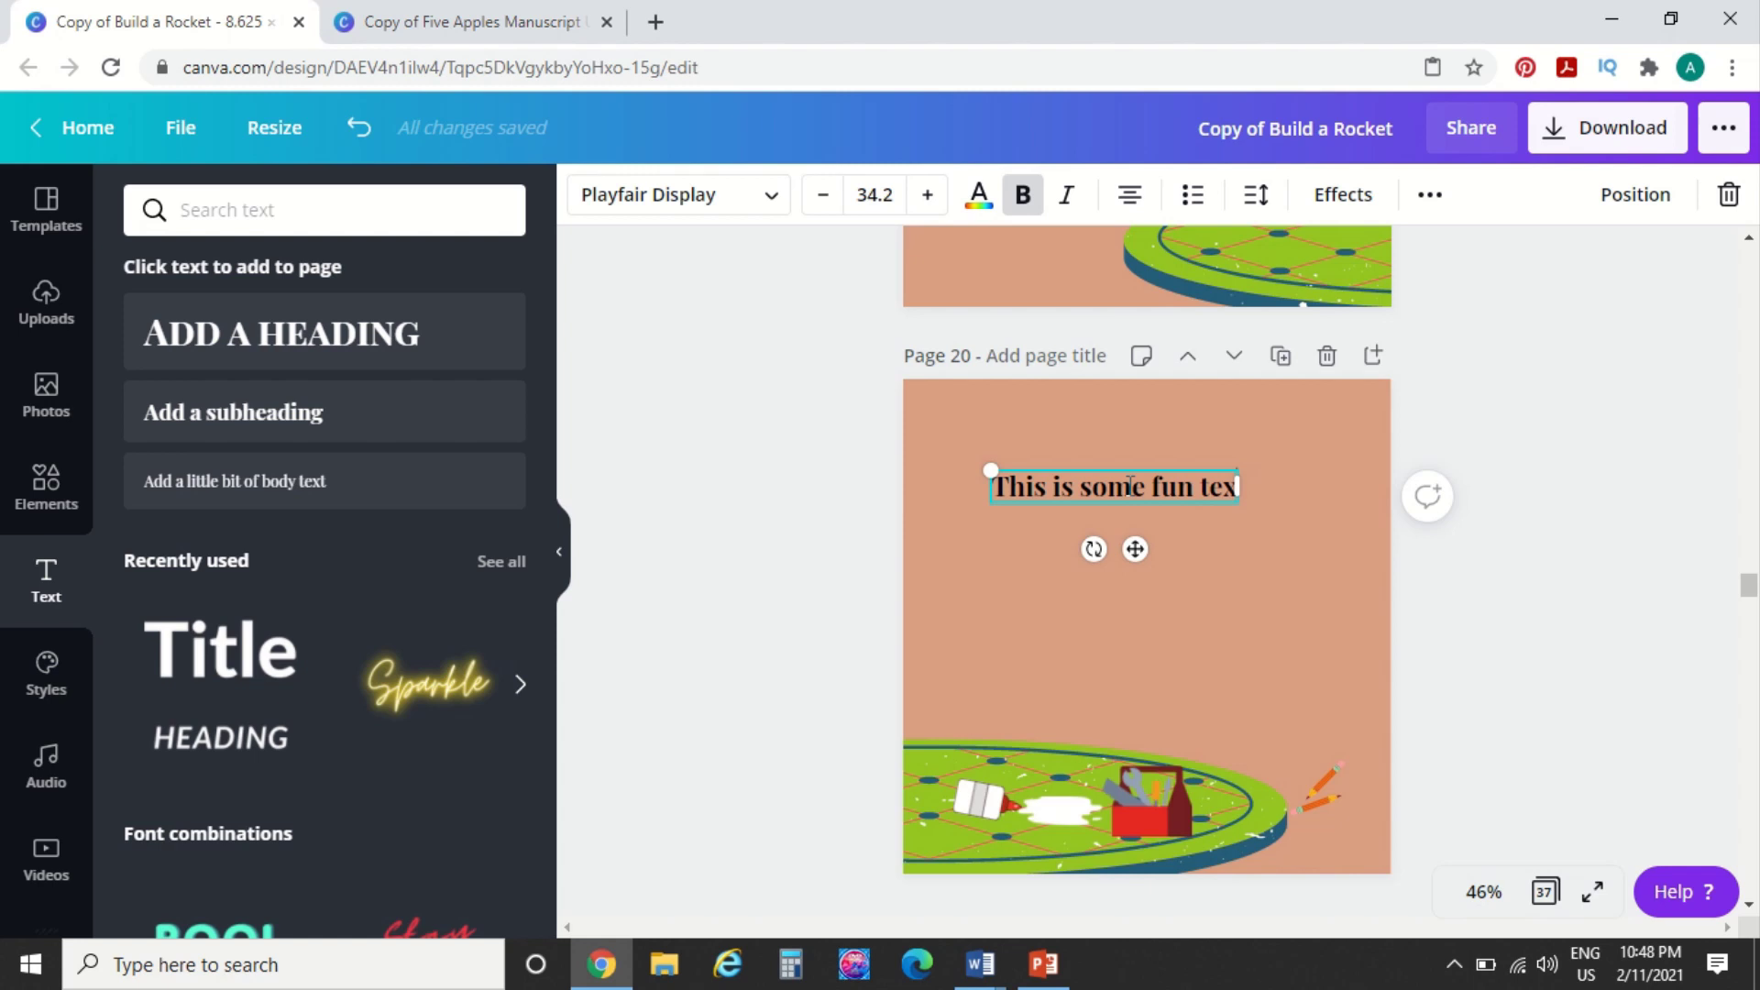
{"action": "type", "text": "t!"}
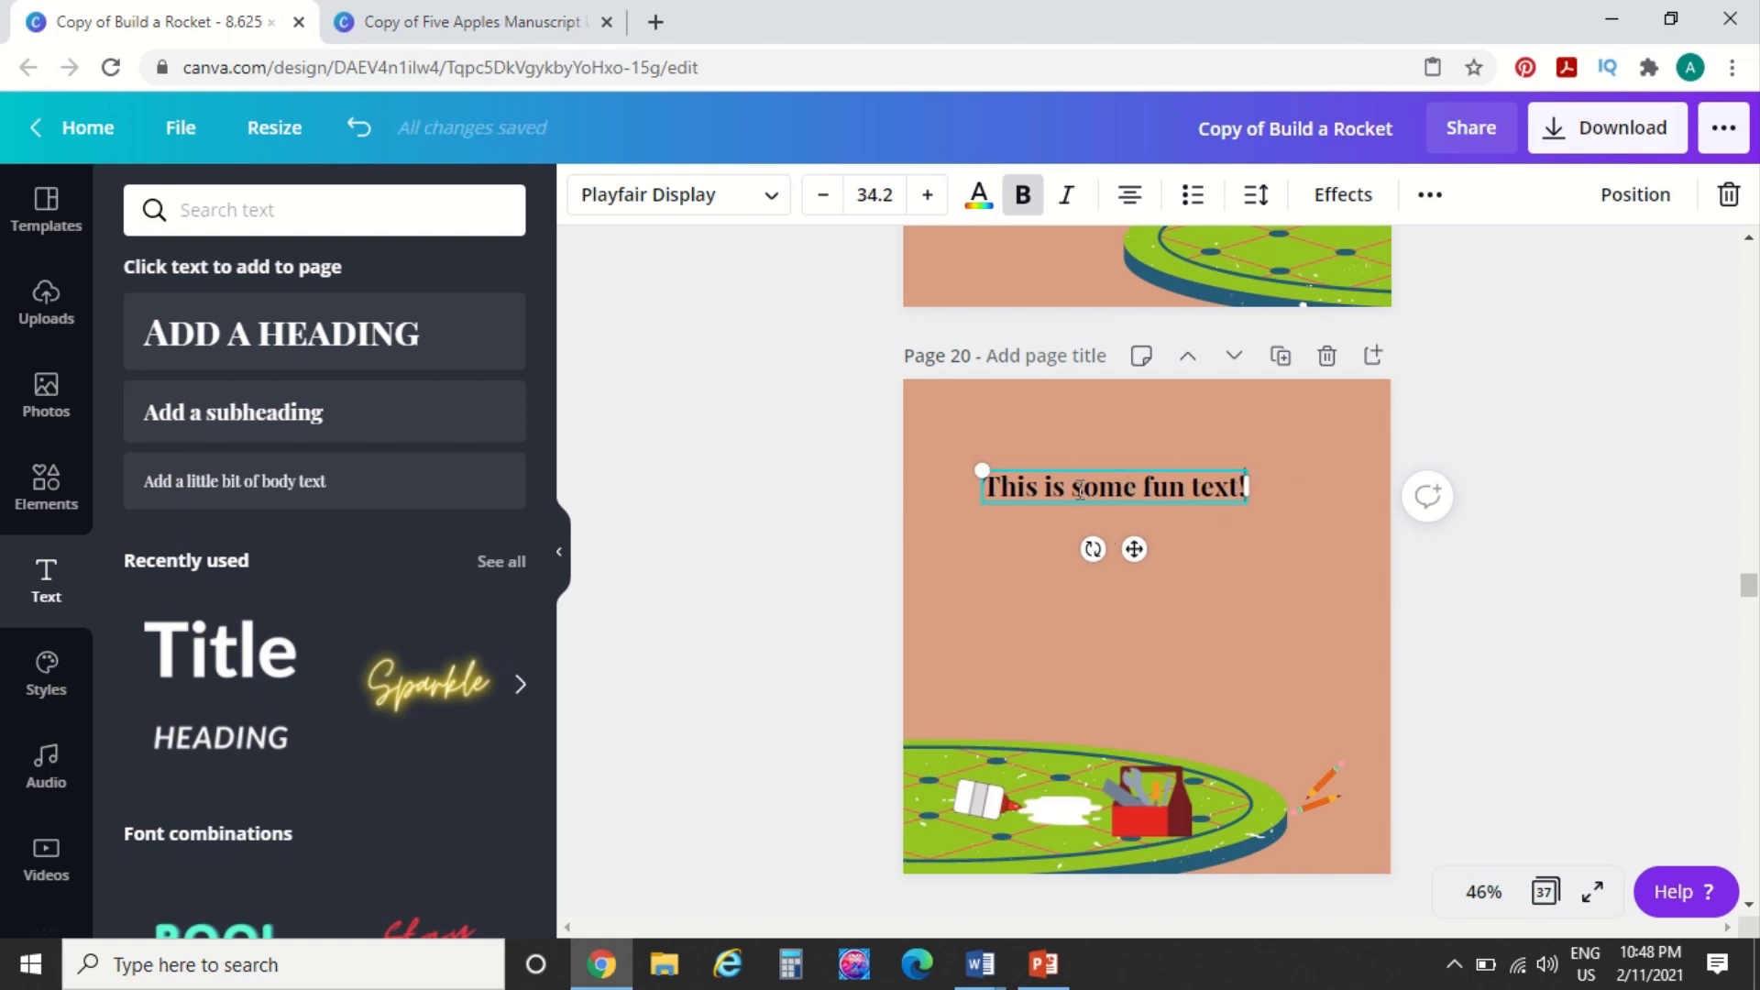
Apply the Curve text effect with a curve of 20 to the "This is some fun text!" line on page 20
{"action": "left_click", "coordinate": [1343, 196]}
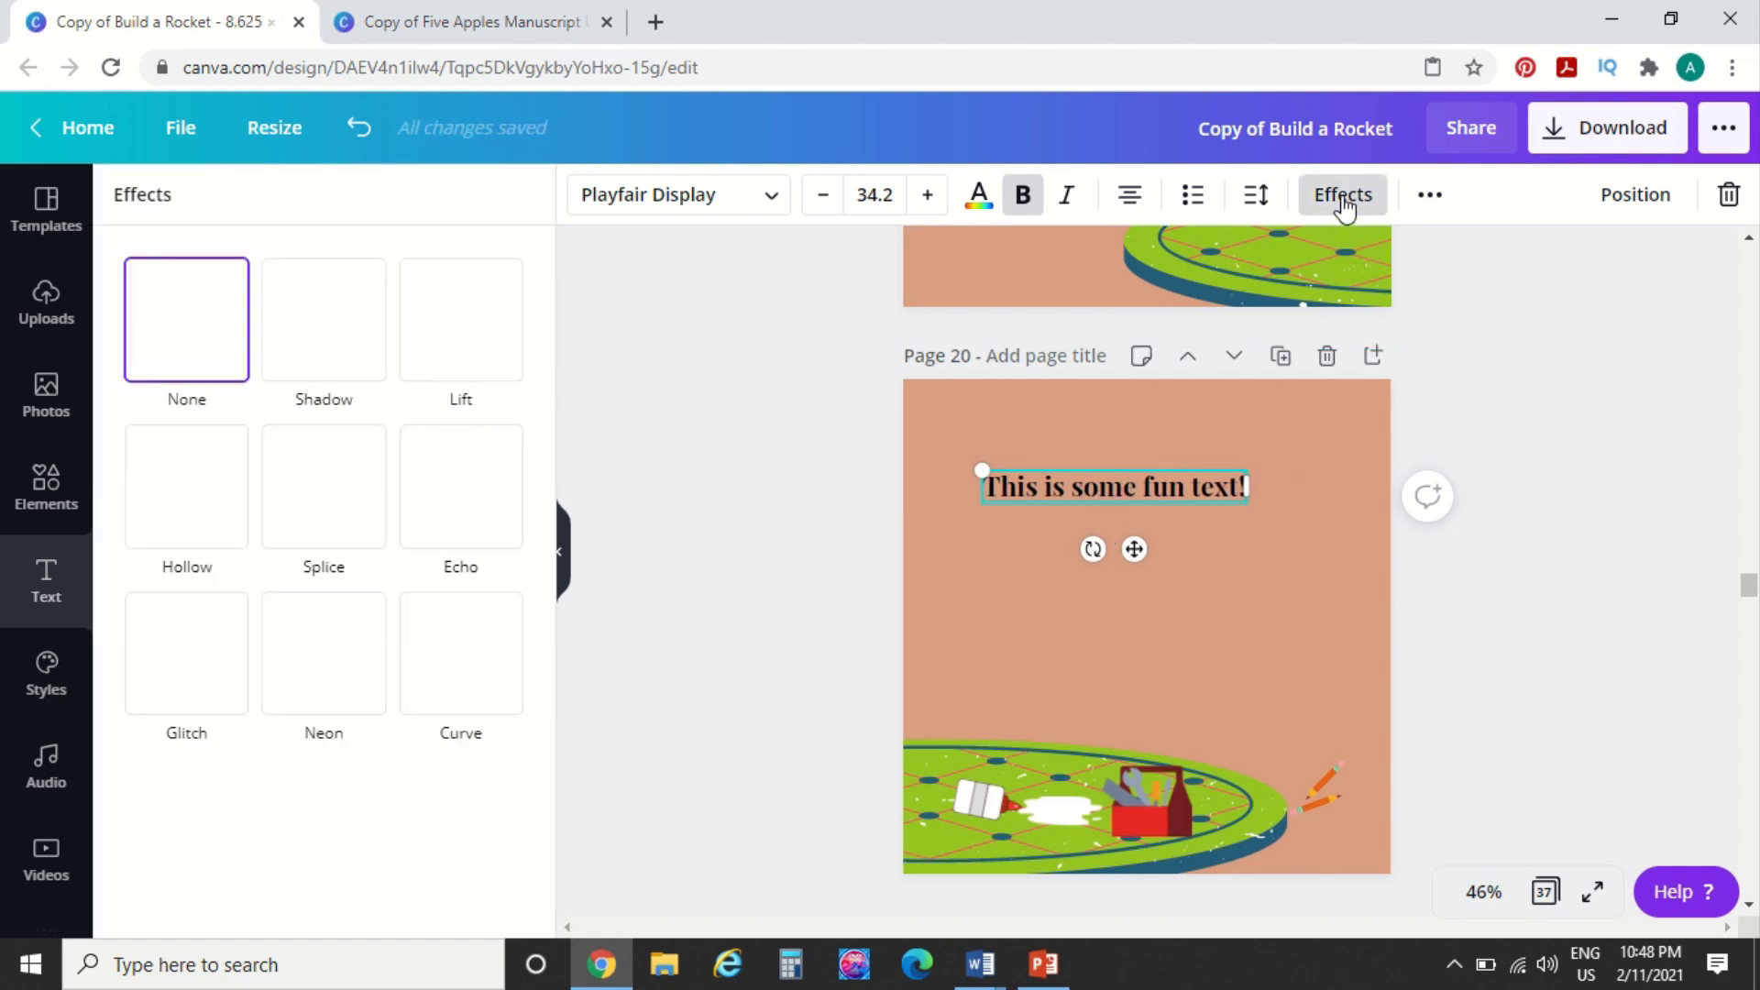
{"action": "left_click", "coordinate": [454, 676]}
{"action": "left_click_drag", "start_coordinate": [486, 810], "coordinate": [367, 824]}
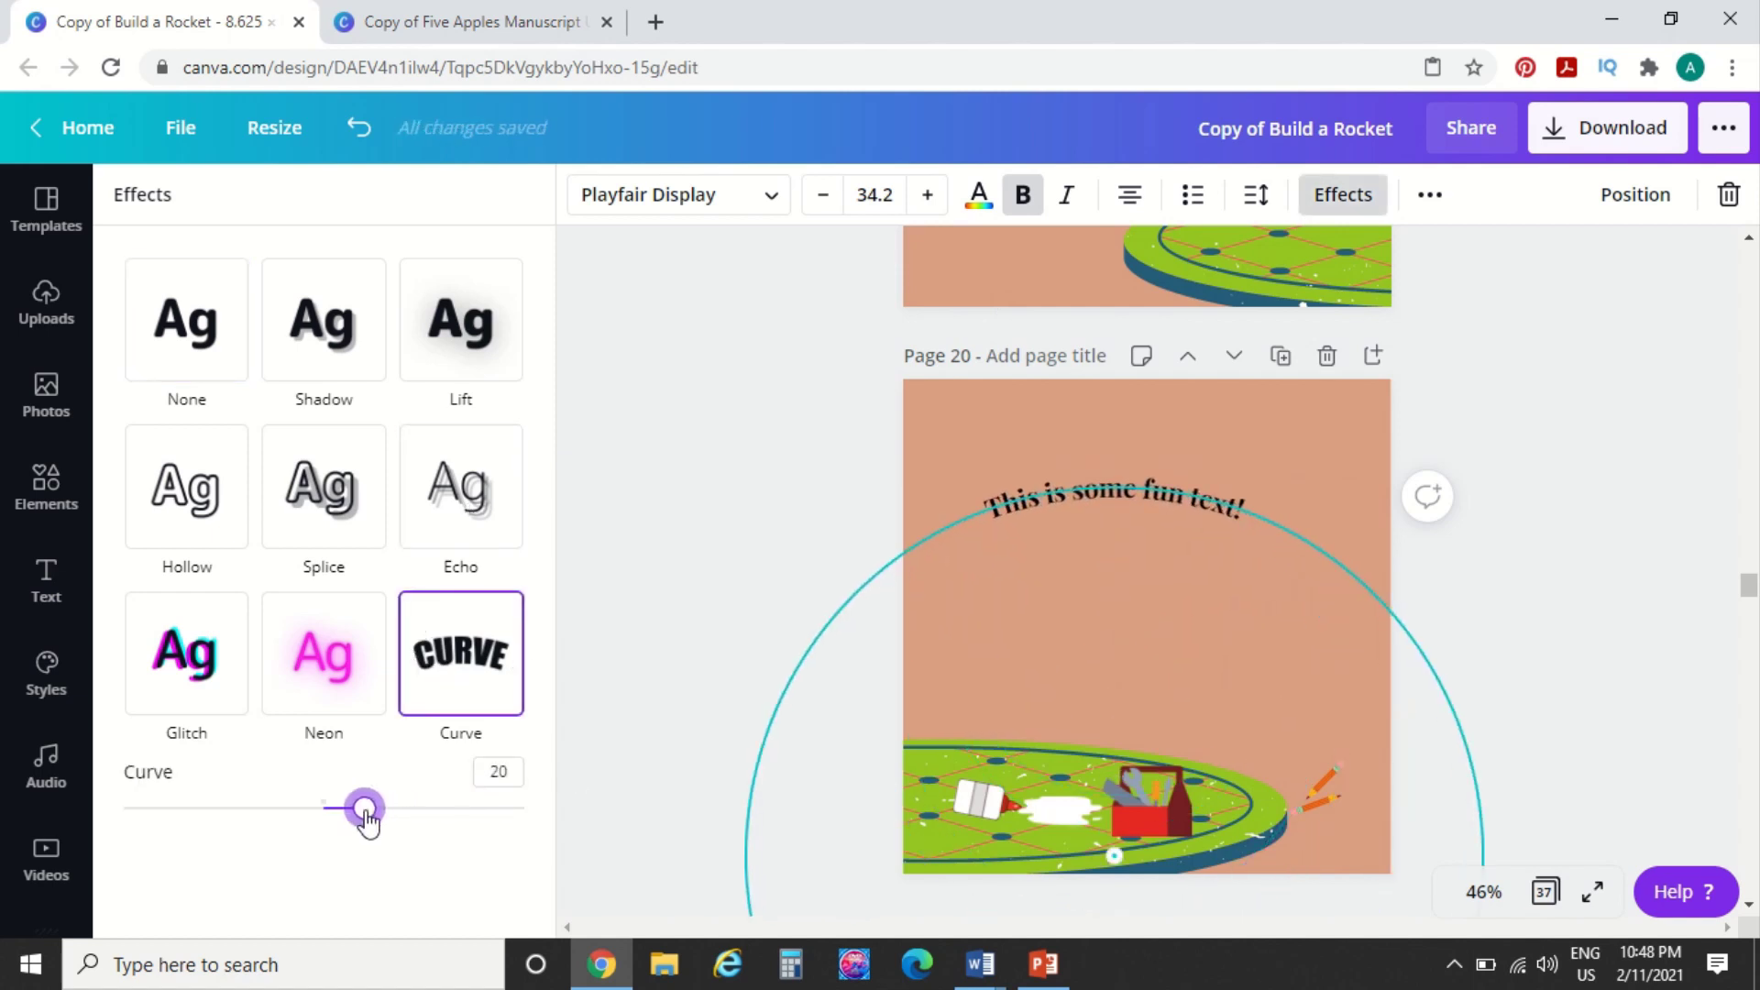
{"action": "left_click", "coordinate": [1625, 585]}
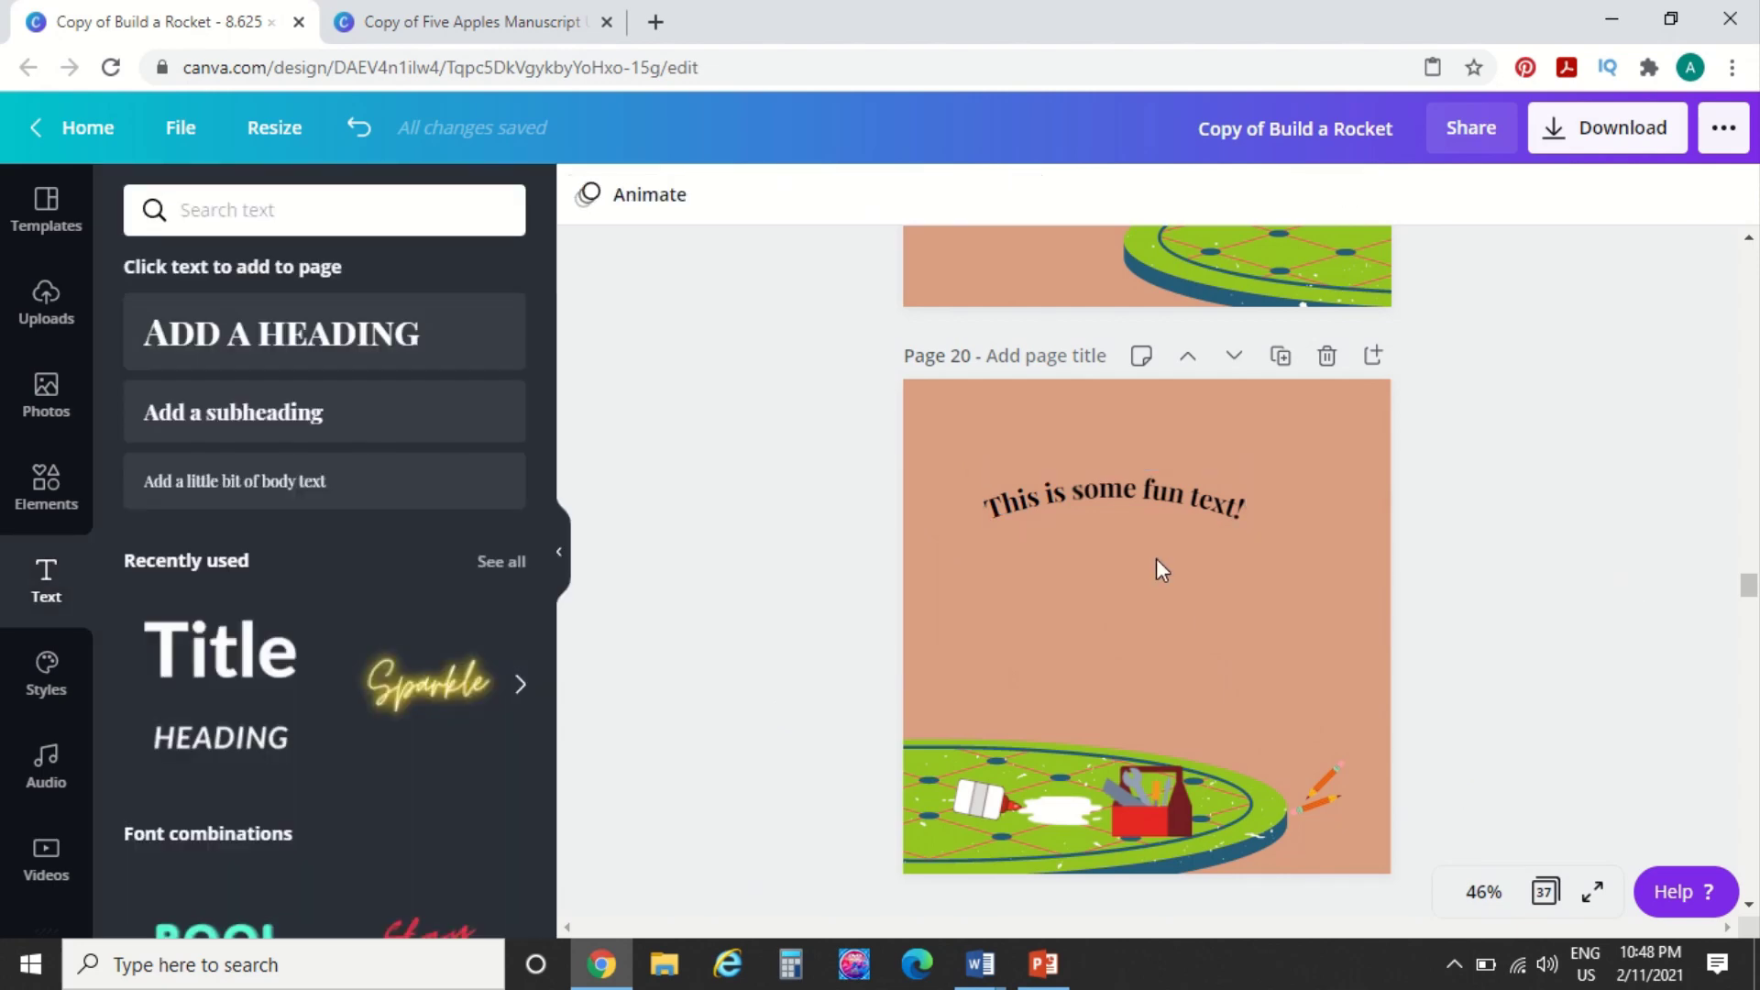
Compare the curved text and glue illustration on page 17 with the chalkboard spread on pages 19 and 20
{"action": "scroll", "coordinate": [1160, 484], "scroll_direction": "up", "scroll_amount": 8}
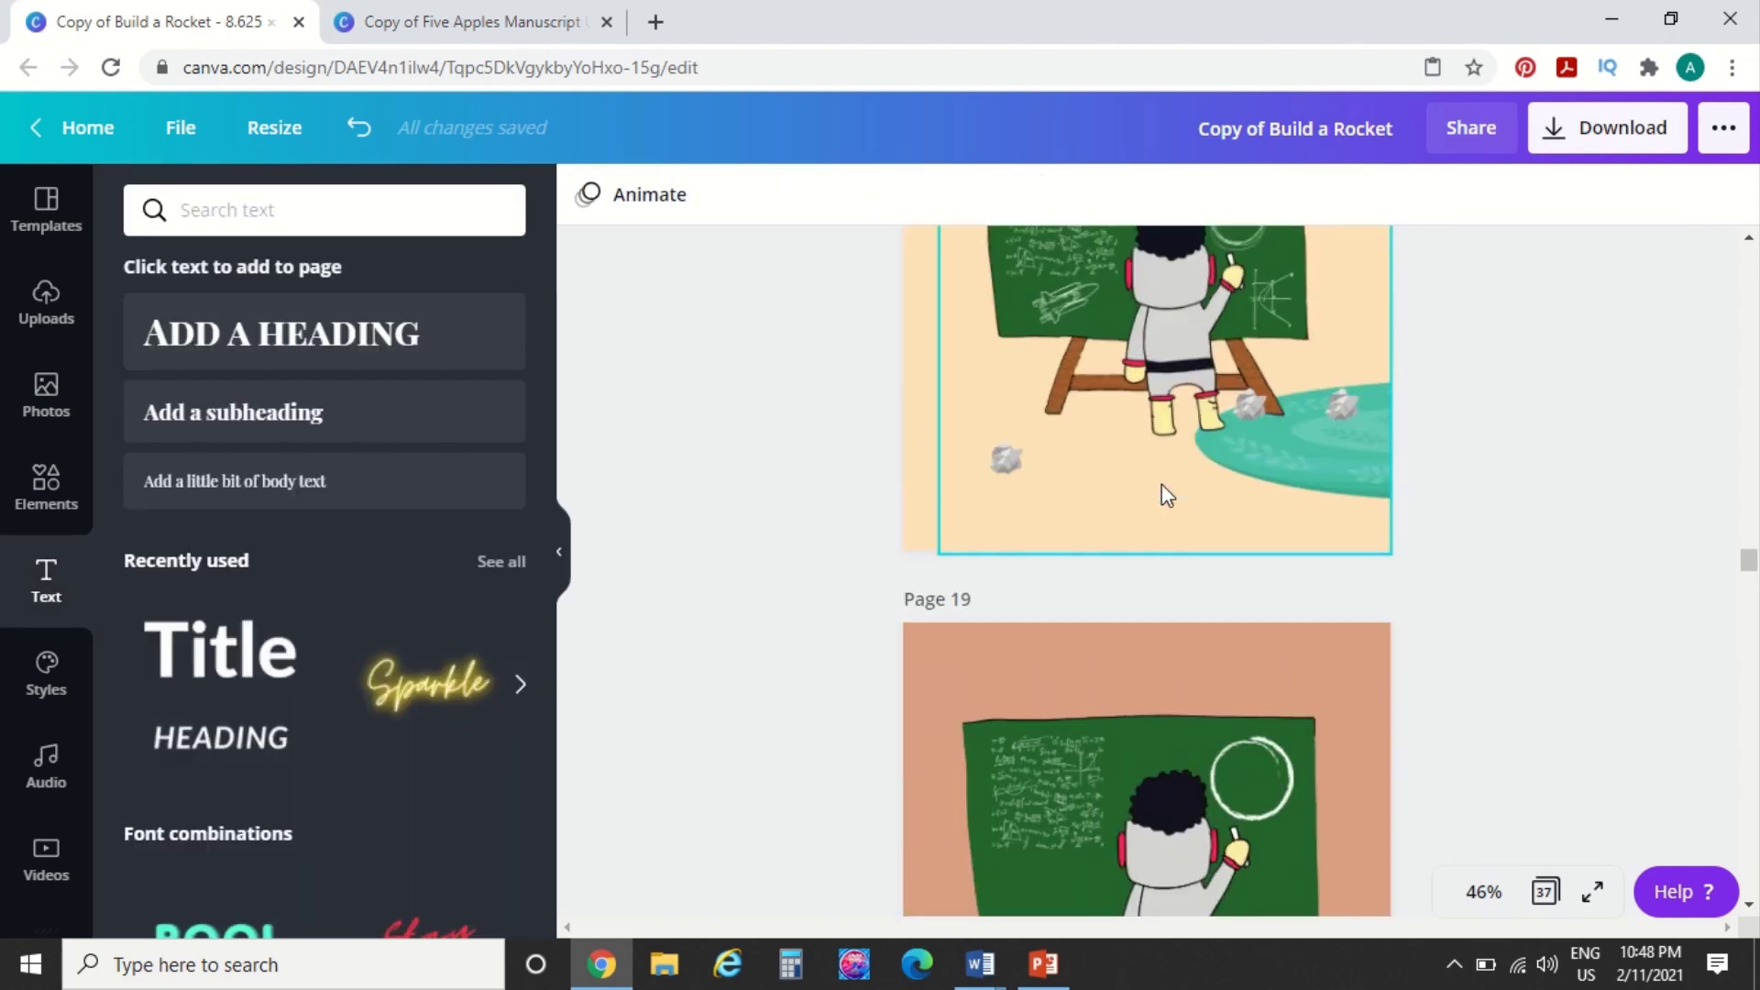
{"action": "scroll", "coordinate": [1163, 484], "scroll_direction": "up", "scroll_amount": 5}
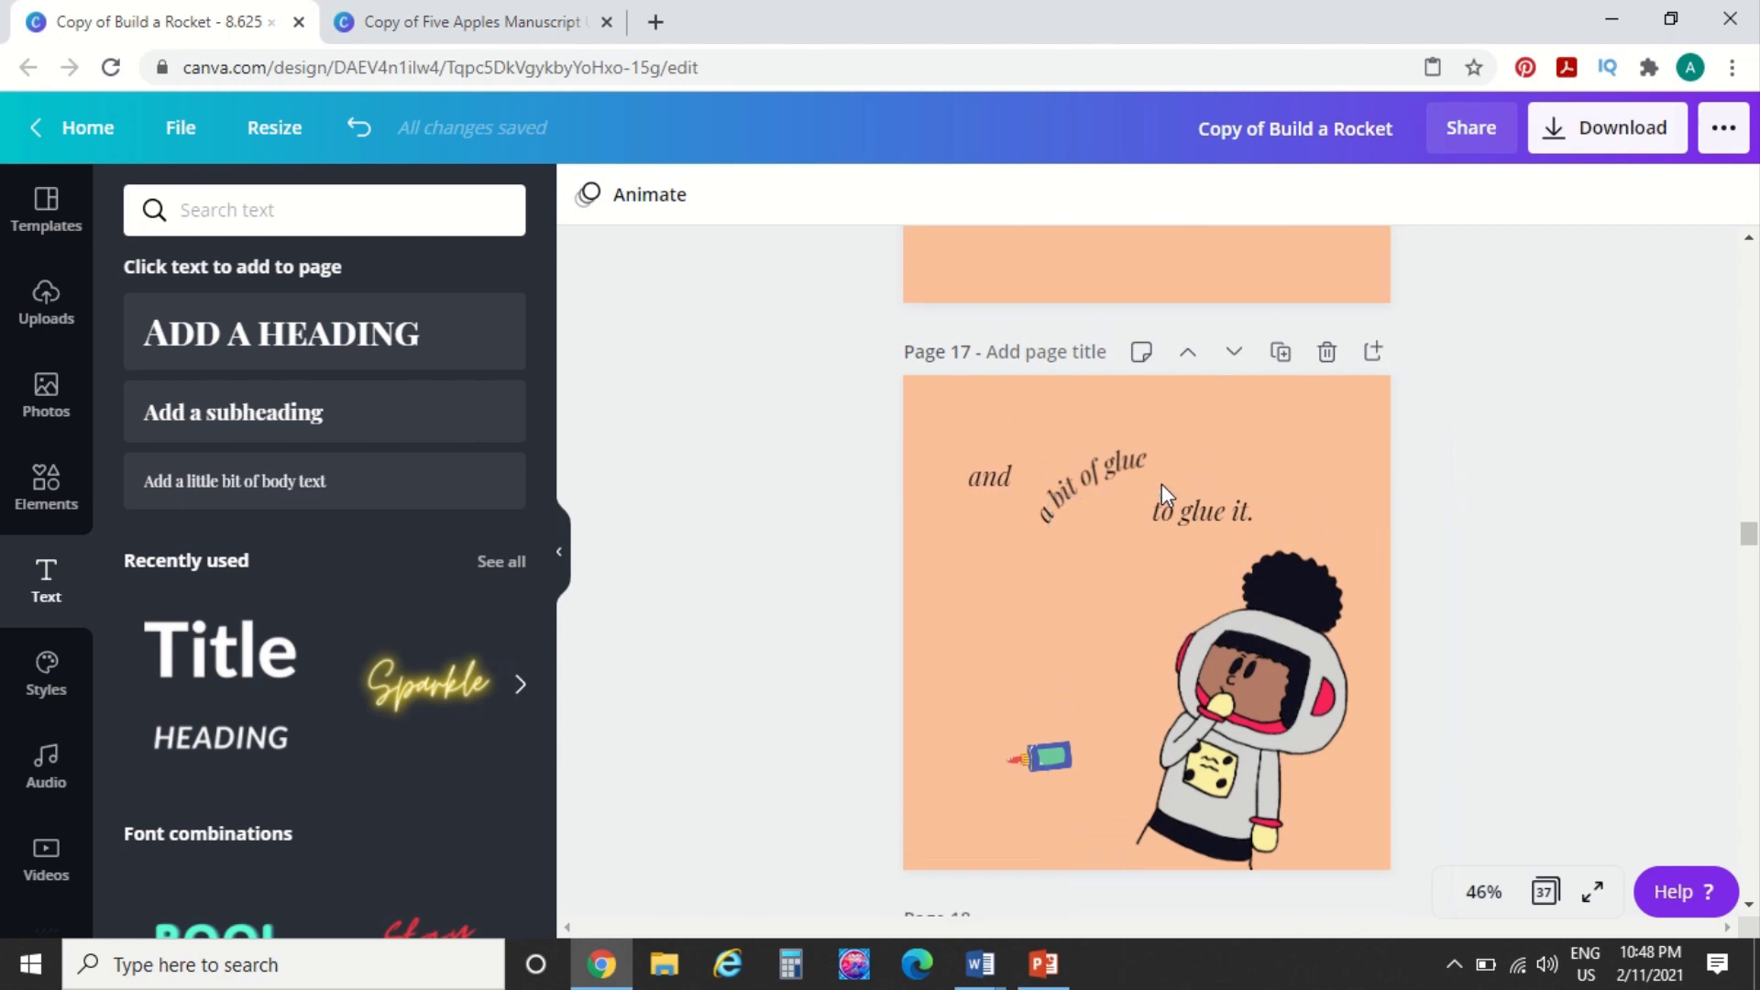
{"action": "scroll", "coordinate": [921, 548], "scroll_direction": "down", "scroll_amount": 3}
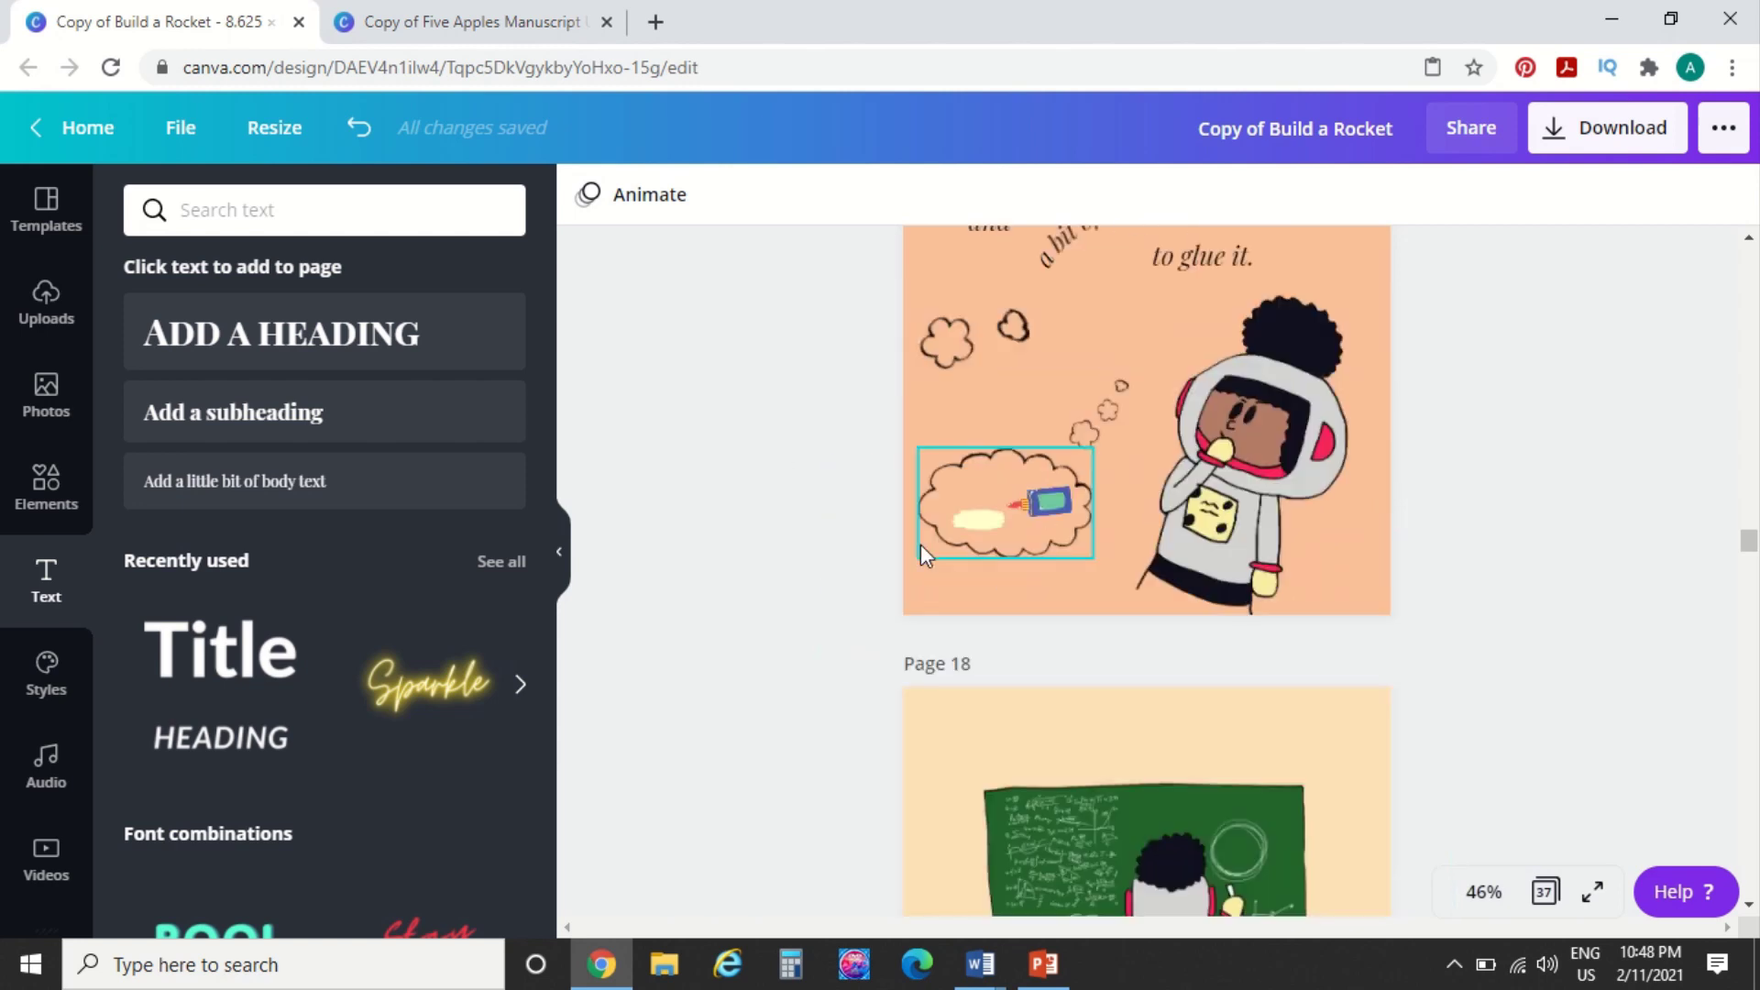
{"action": "scroll", "coordinate": [921, 548], "scroll_direction": "down", "scroll_amount": 10}
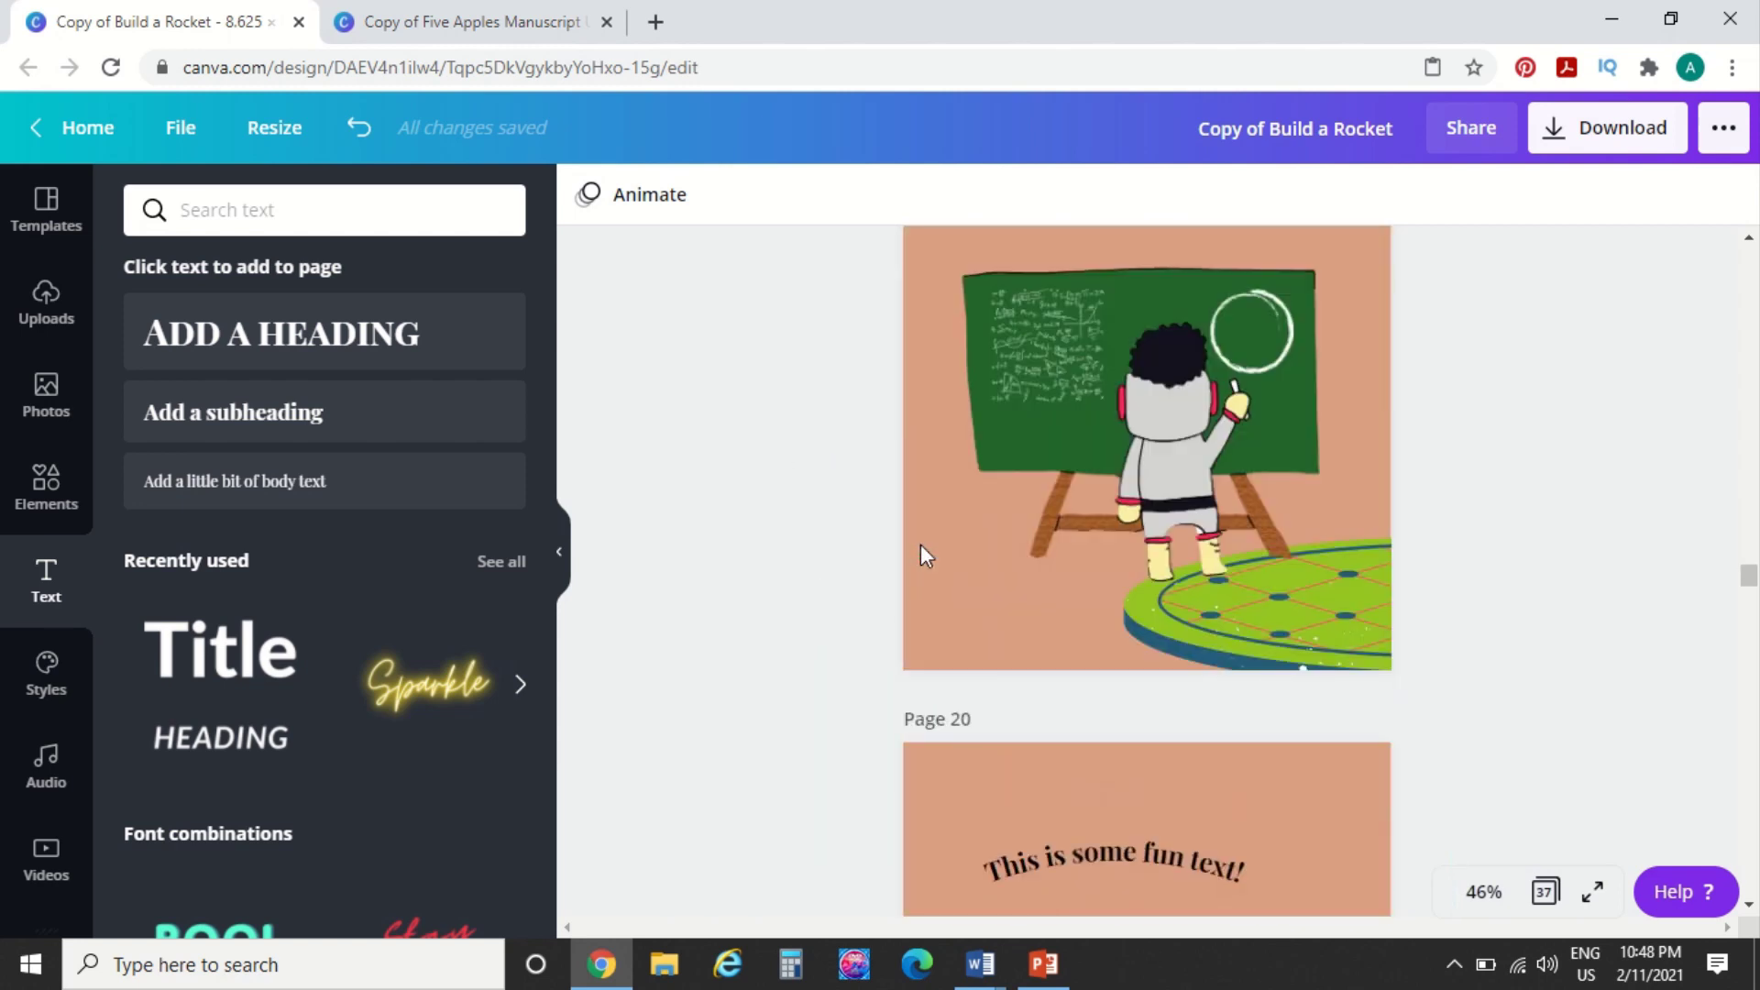
{"action": "scroll", "coordinate": [920, 548], "scroll_direction": "down", "scroll_amount": 7}
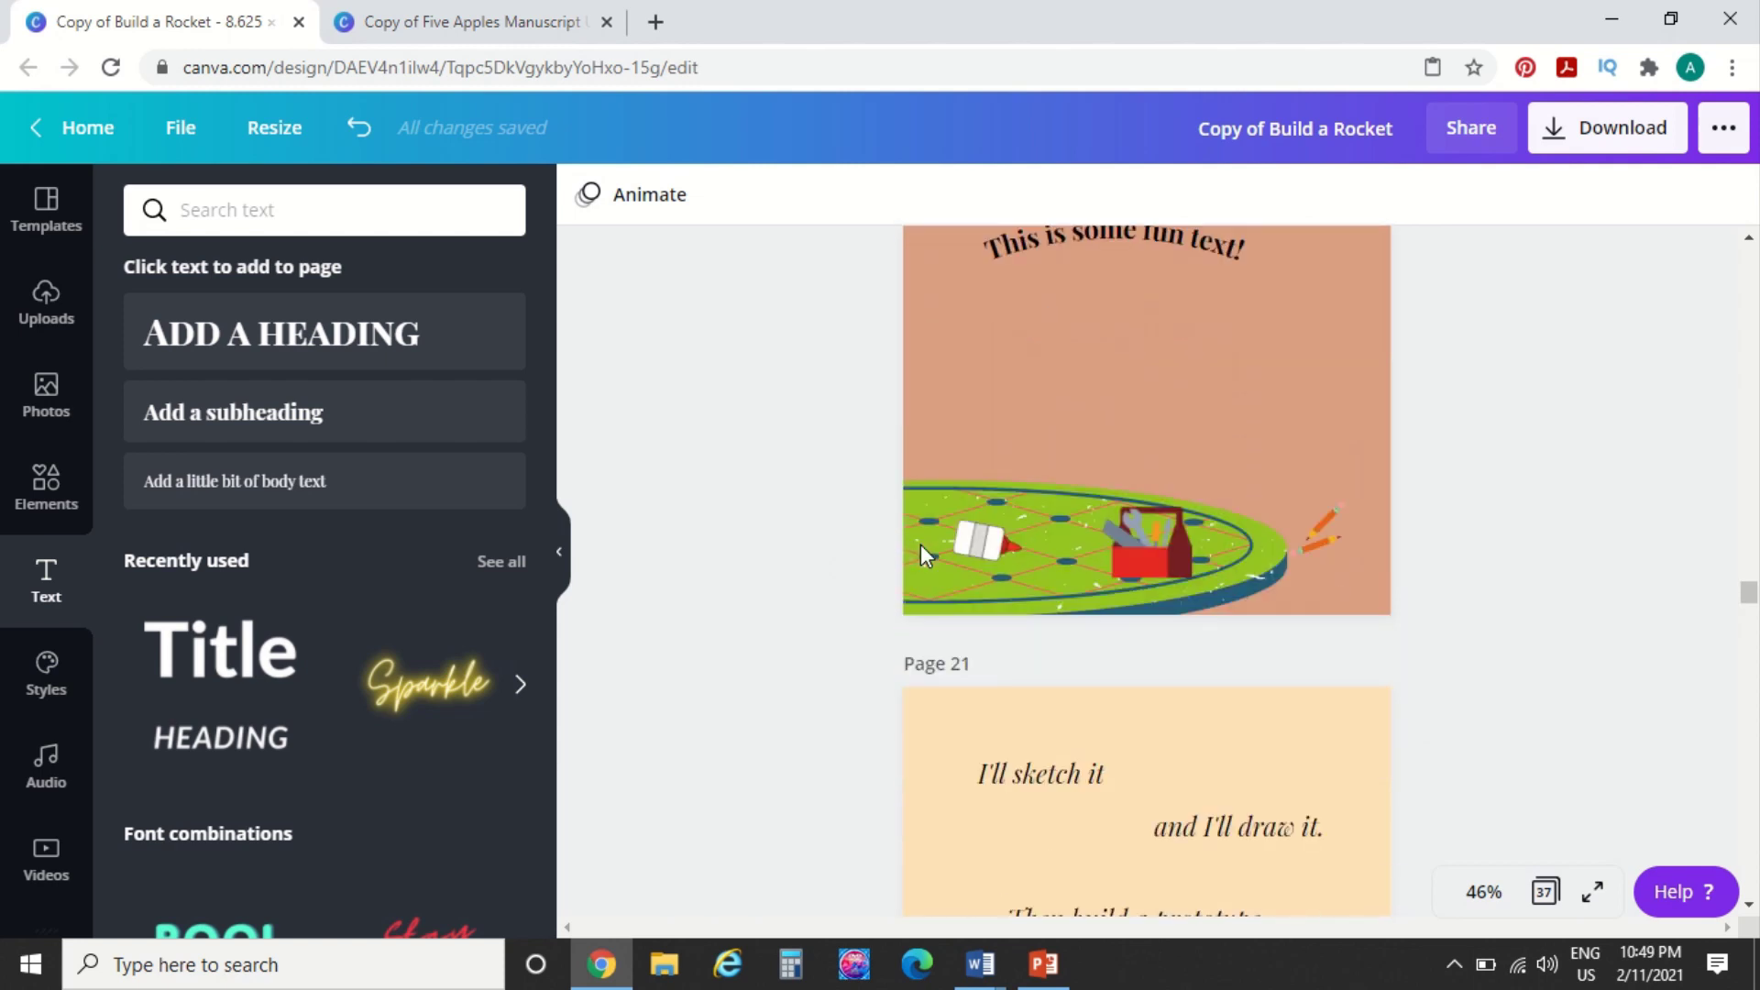
{"action": "scroll", "coordinate": [920, 543], "scroll_direction": "down", "scroll_amount": 3}
{"action": "scroll", "coordinate": [920, 543], "scroll_direction": "up", "scroll_amount": 2}
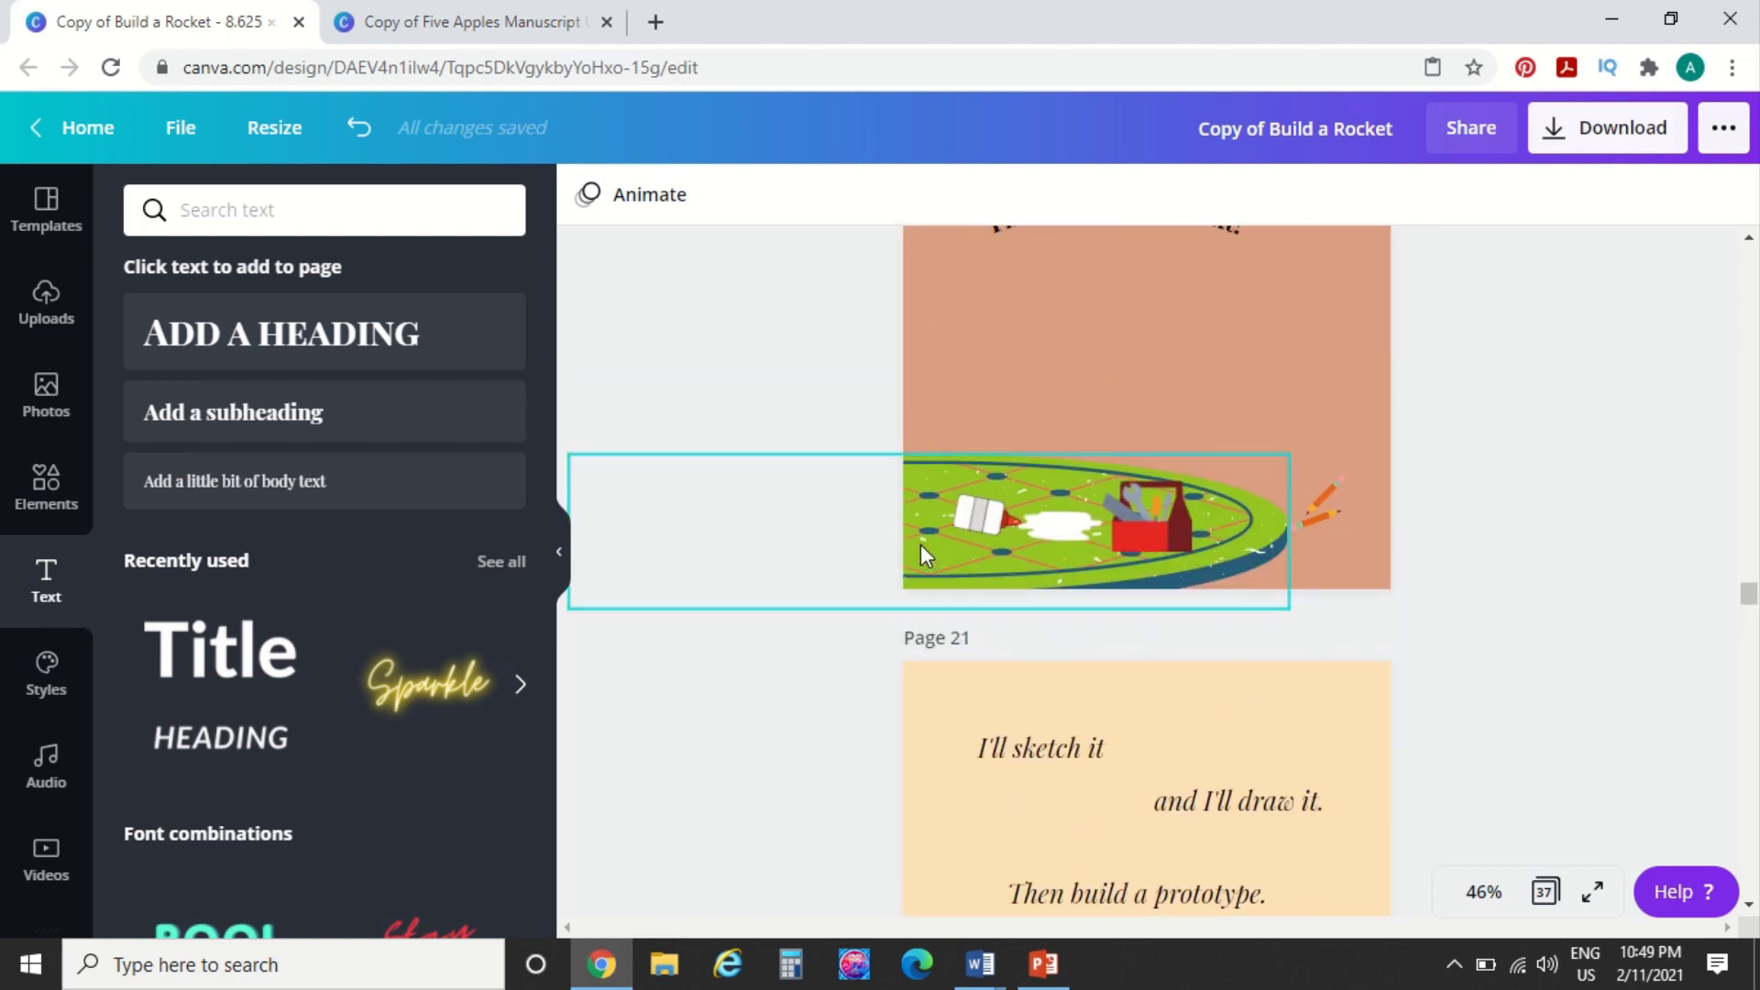
{"action": "scroll", "coordinate": [921, 550], "scroll_direction": "up", "scroll_amount": 6}
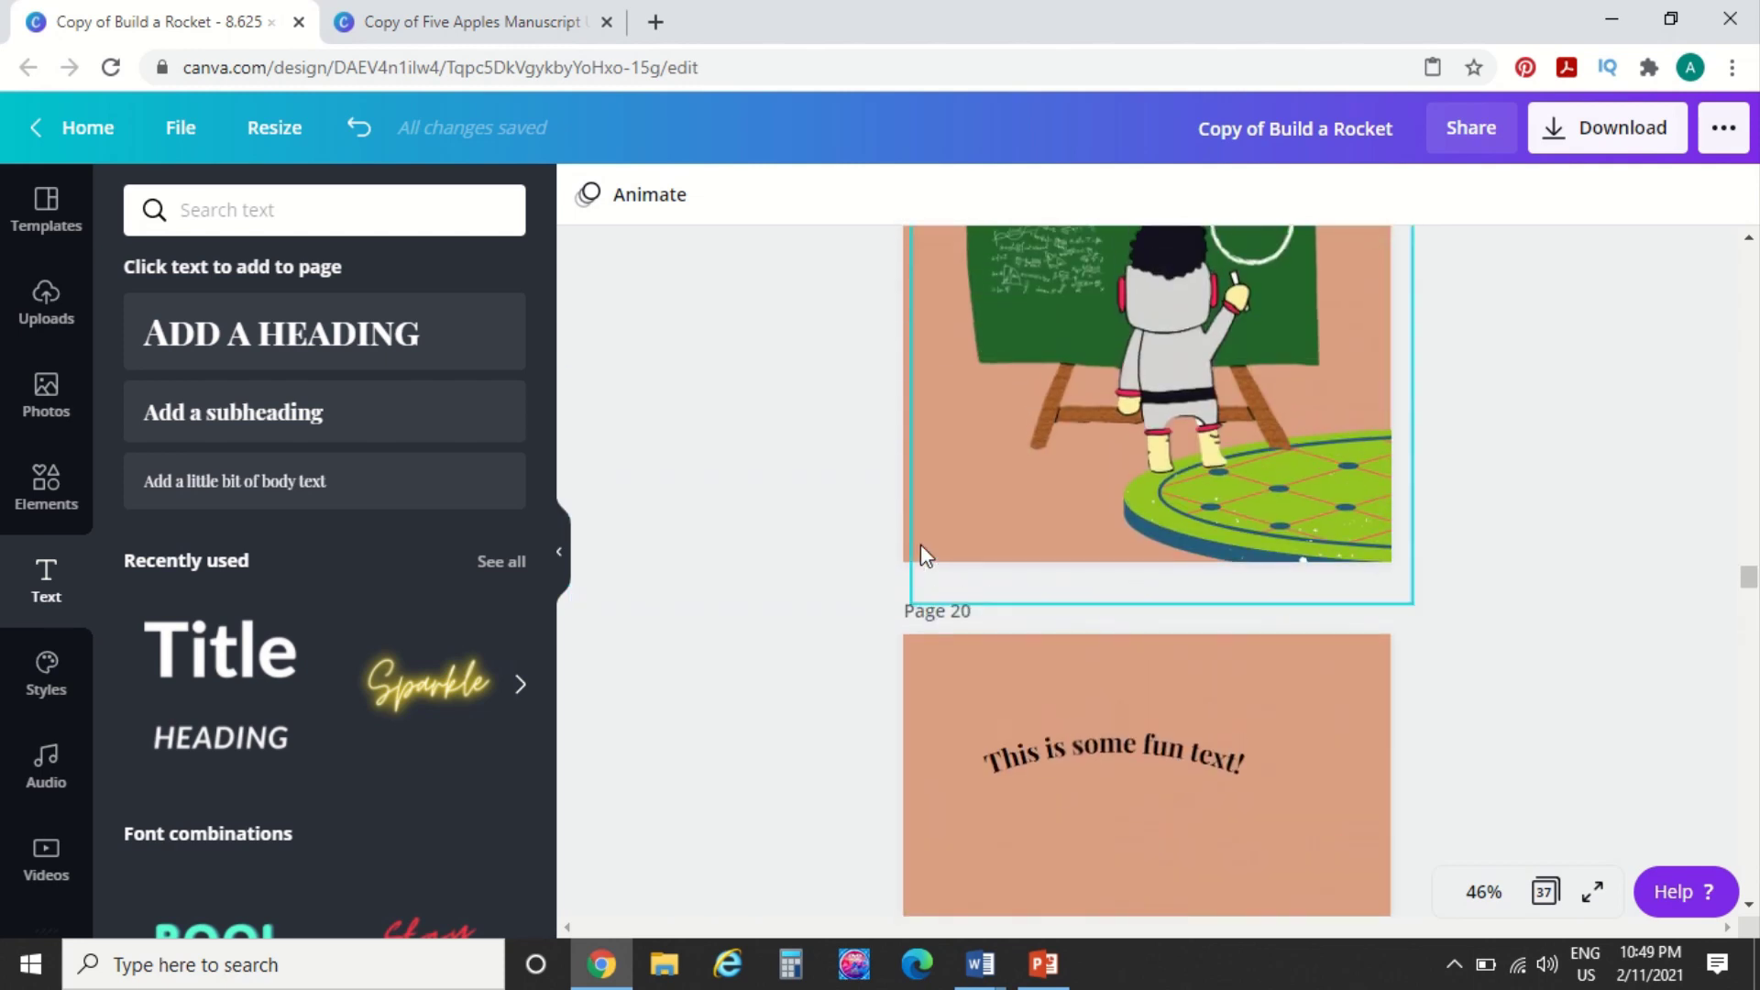
{"action": "scroll", "coordinate": [920, 550], "scroll_direction": "up", "scroll_amount": 2}
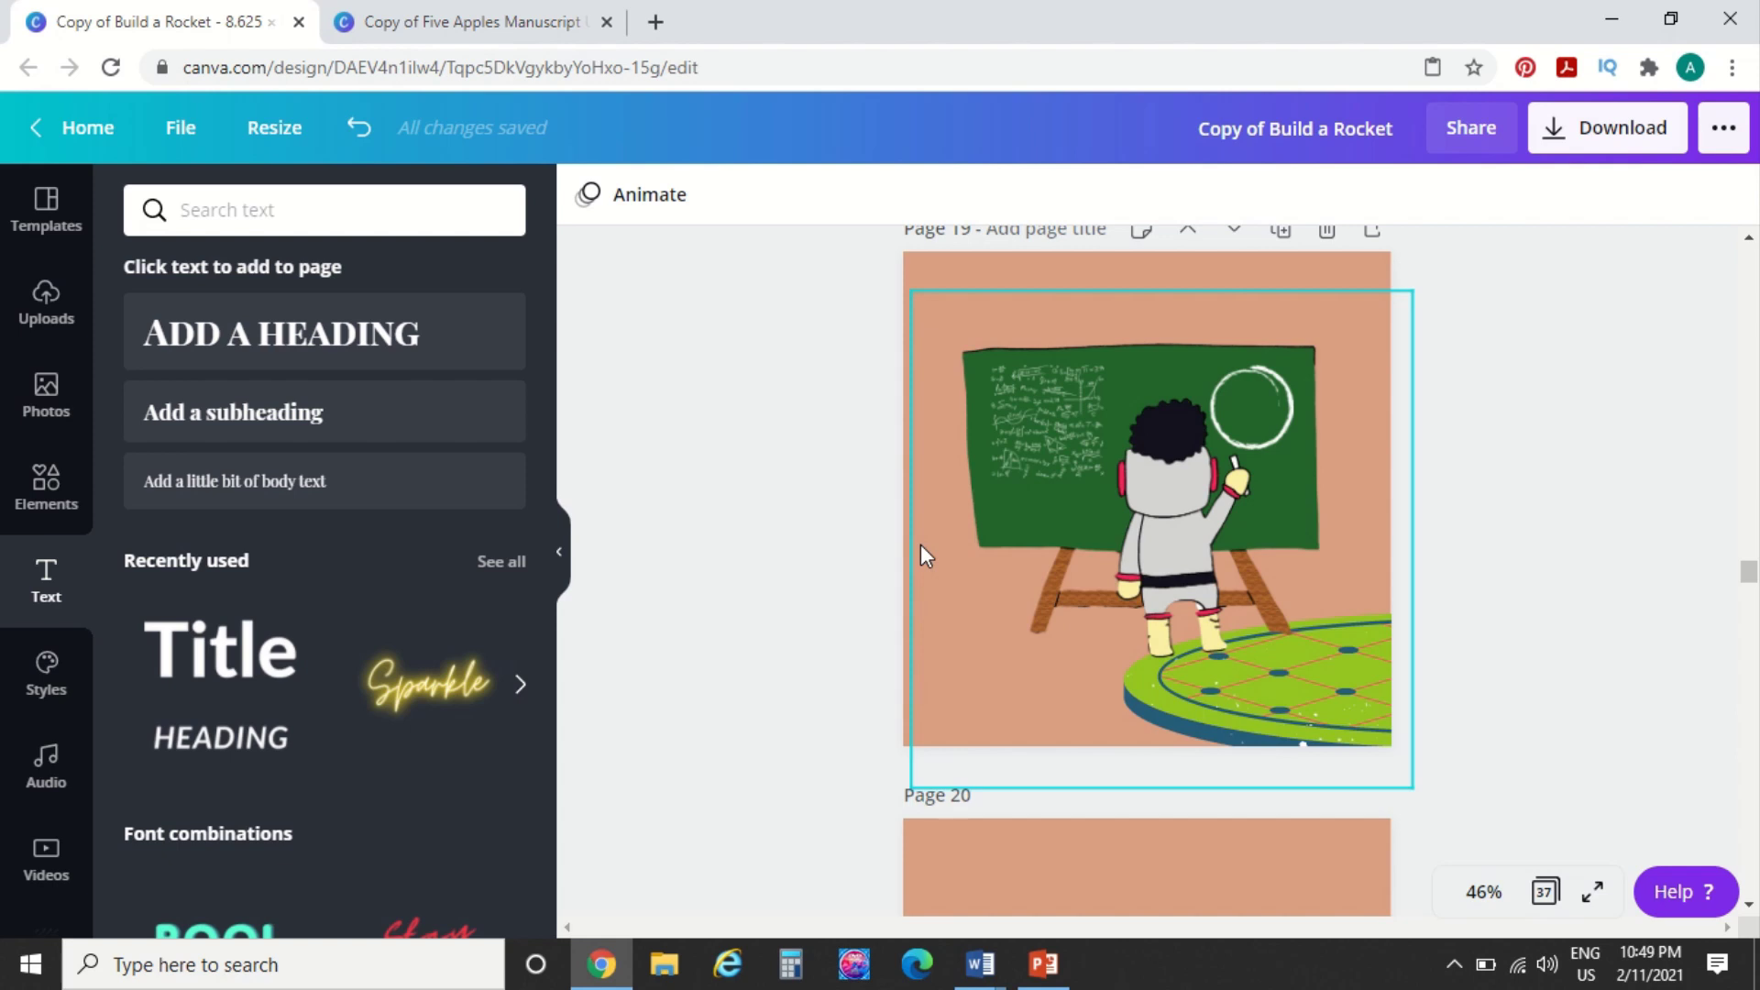
Filter the puddle search in the element library to free items only
{"action": "left_click", "coordinate": [57, 506]}
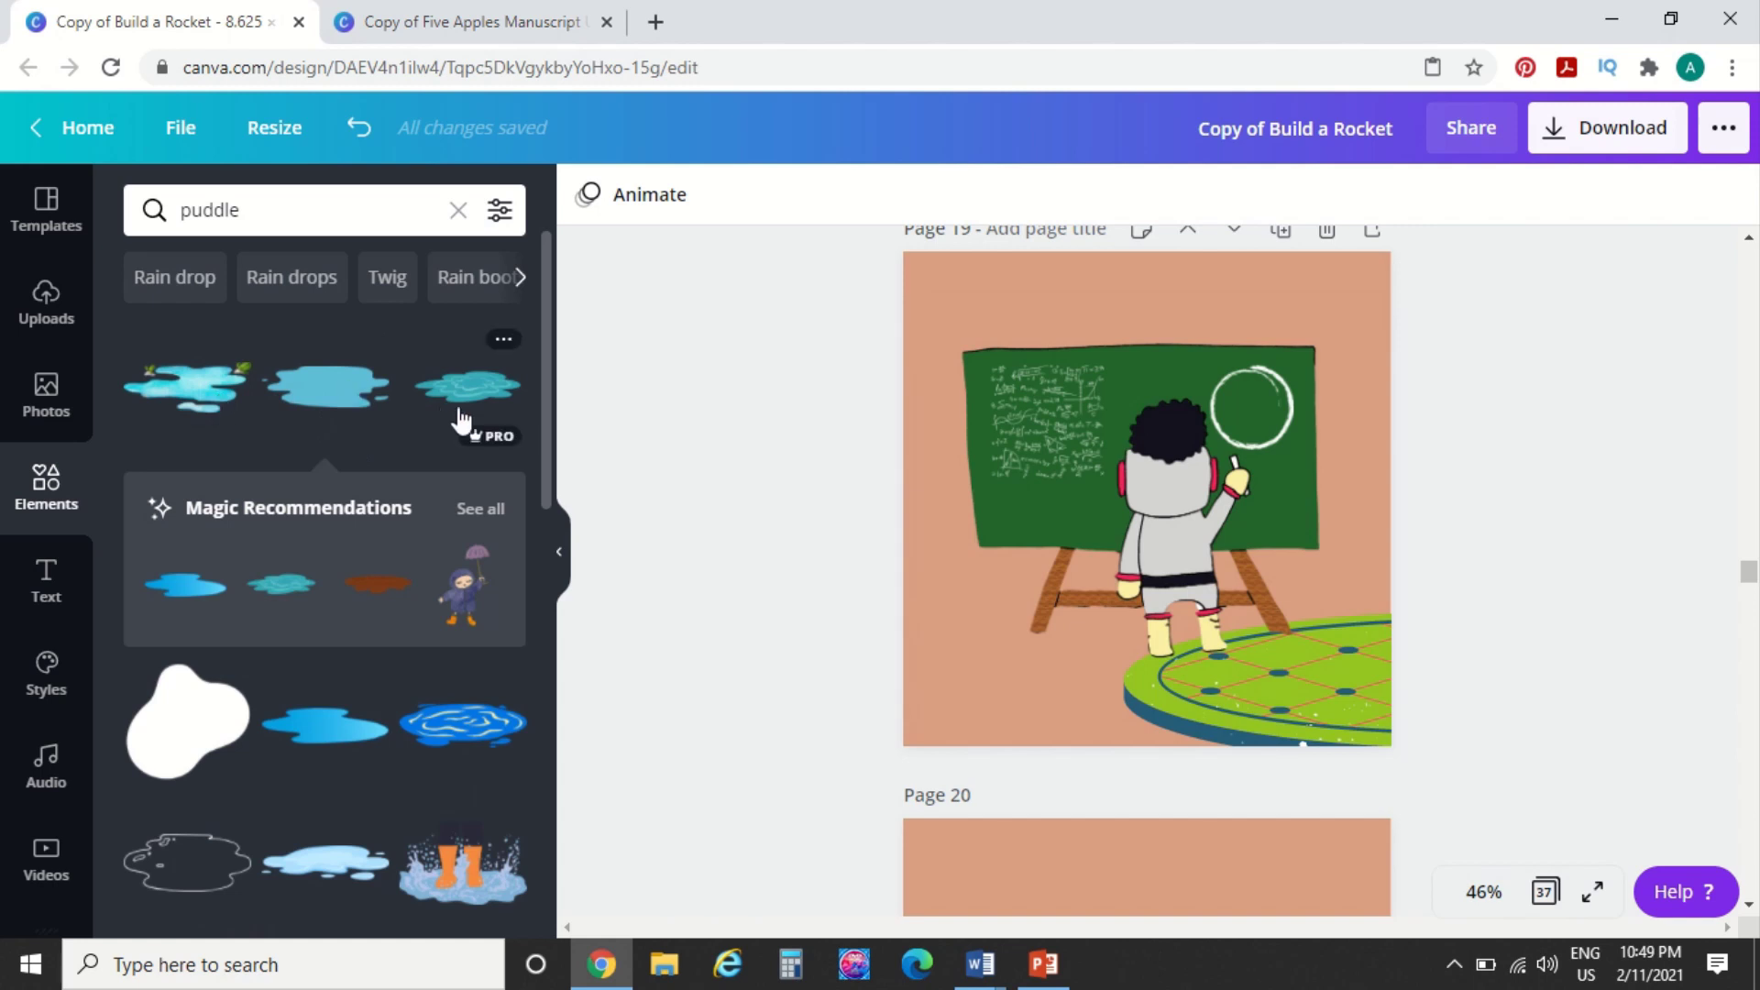
{"action": "left_click", "coordinate": [500, 211]}
{"action": "left_click", "coordinate": [170, 651]}
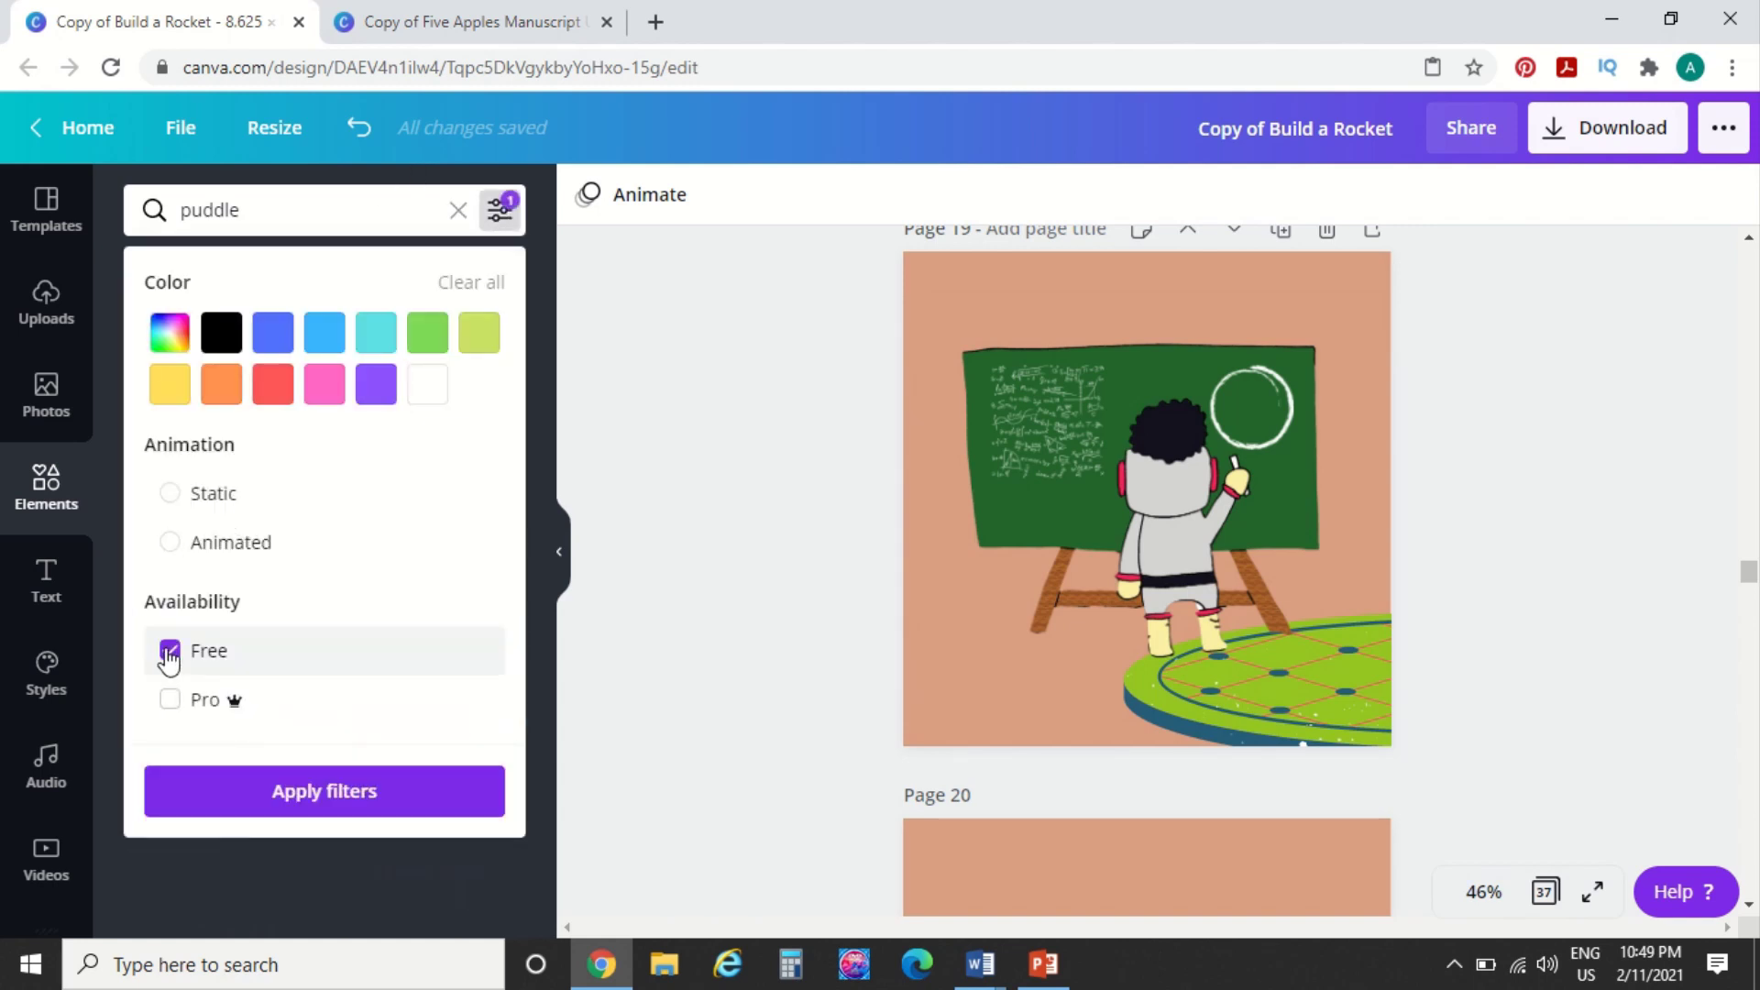
{"action": "left_click", "coordinate": [342, 809]}
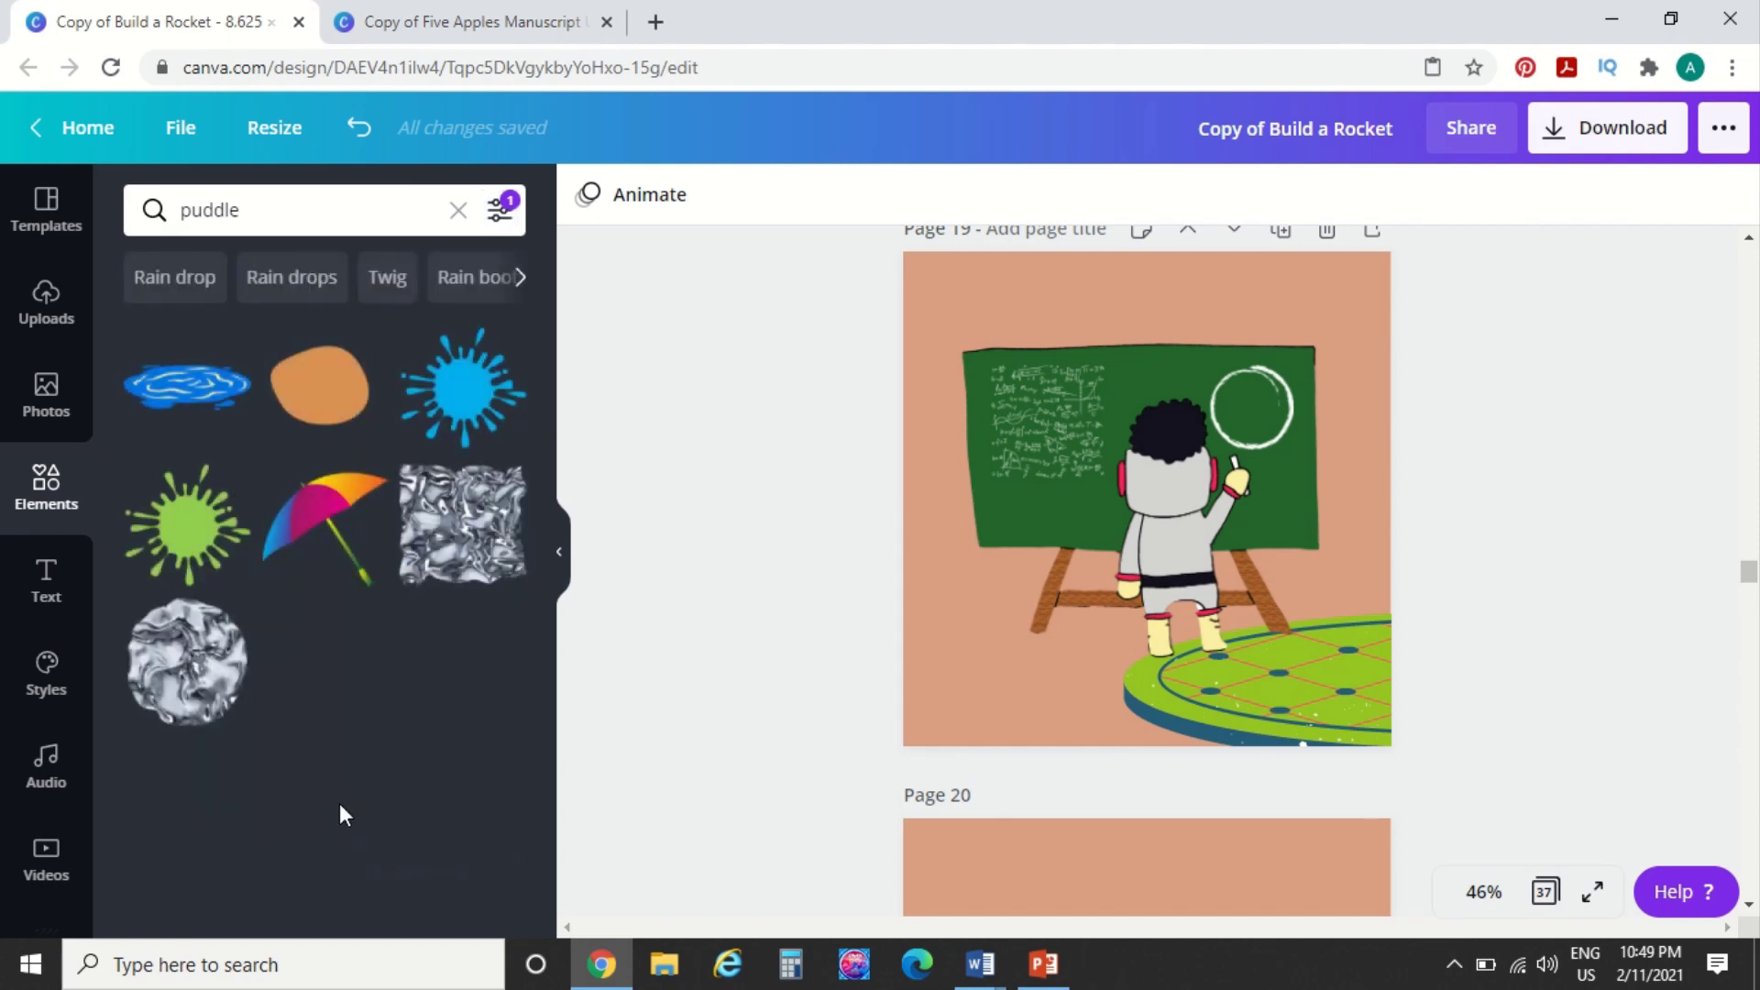
Add the blue puddle with swirl lines below the chalkboard on page 19 and recolor its blue areas white
{"action": "left_click", "coordinate": [207, 401]}
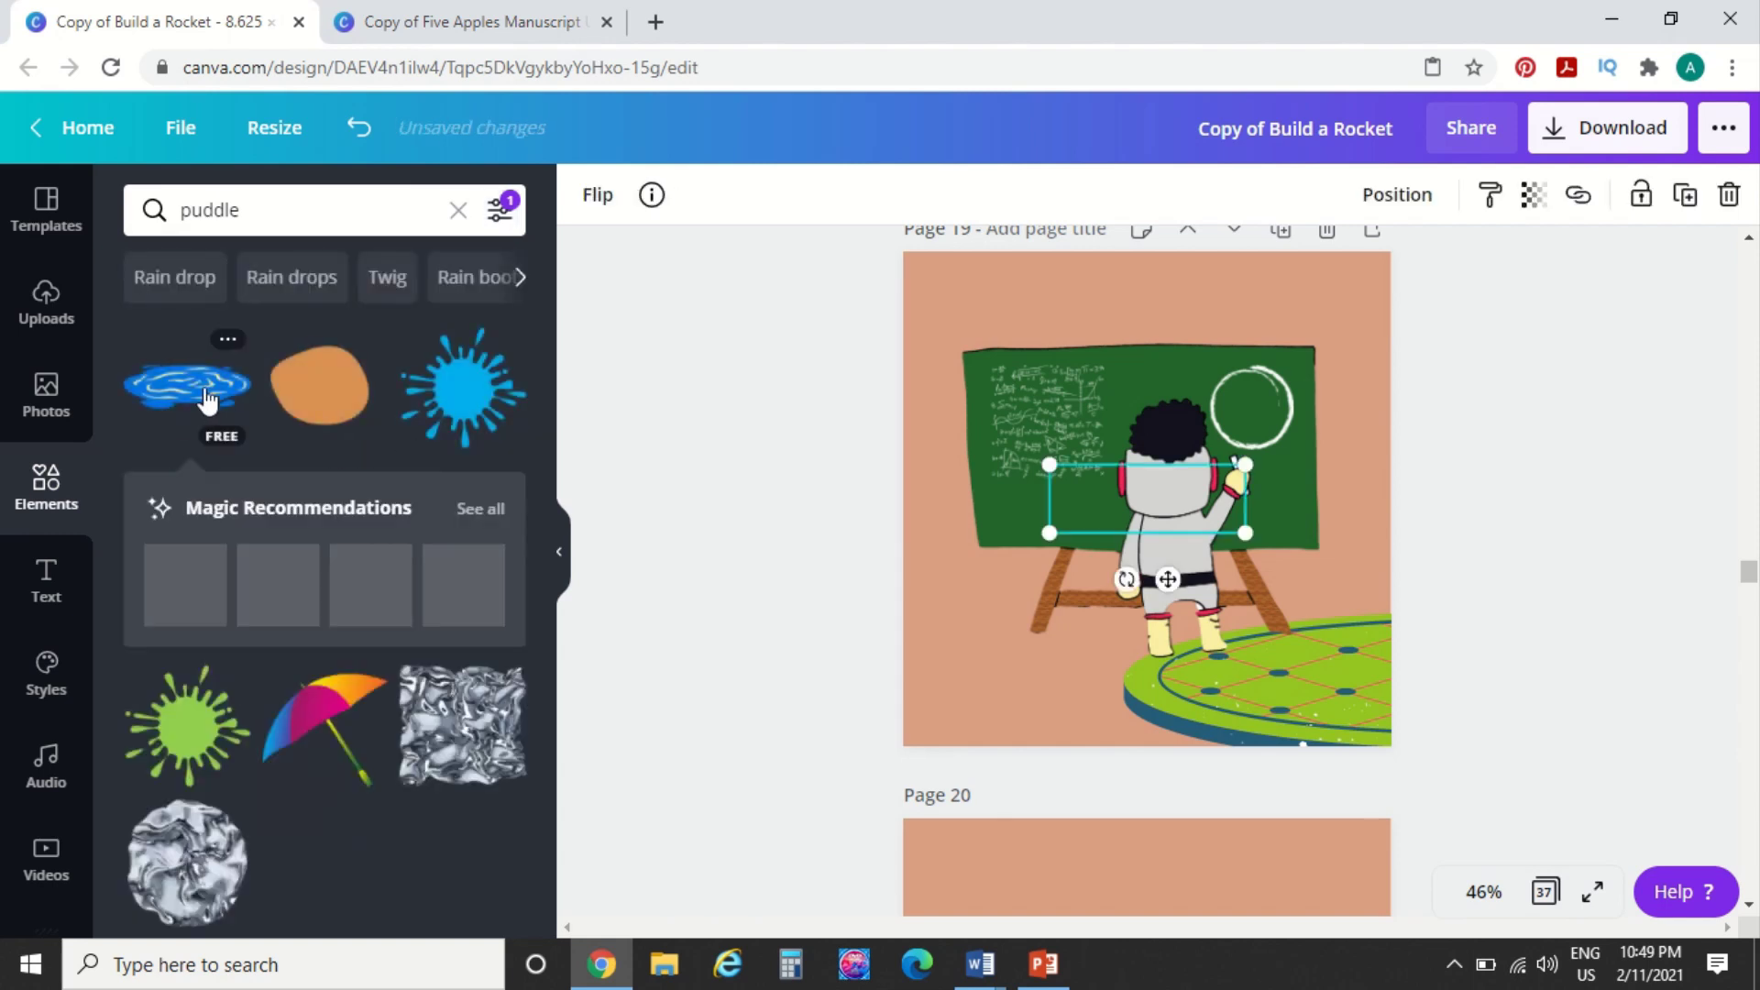
{"action": "left_click_drag", "start_coordinate": [1130, 504], "coordinate": [1047, 703]}
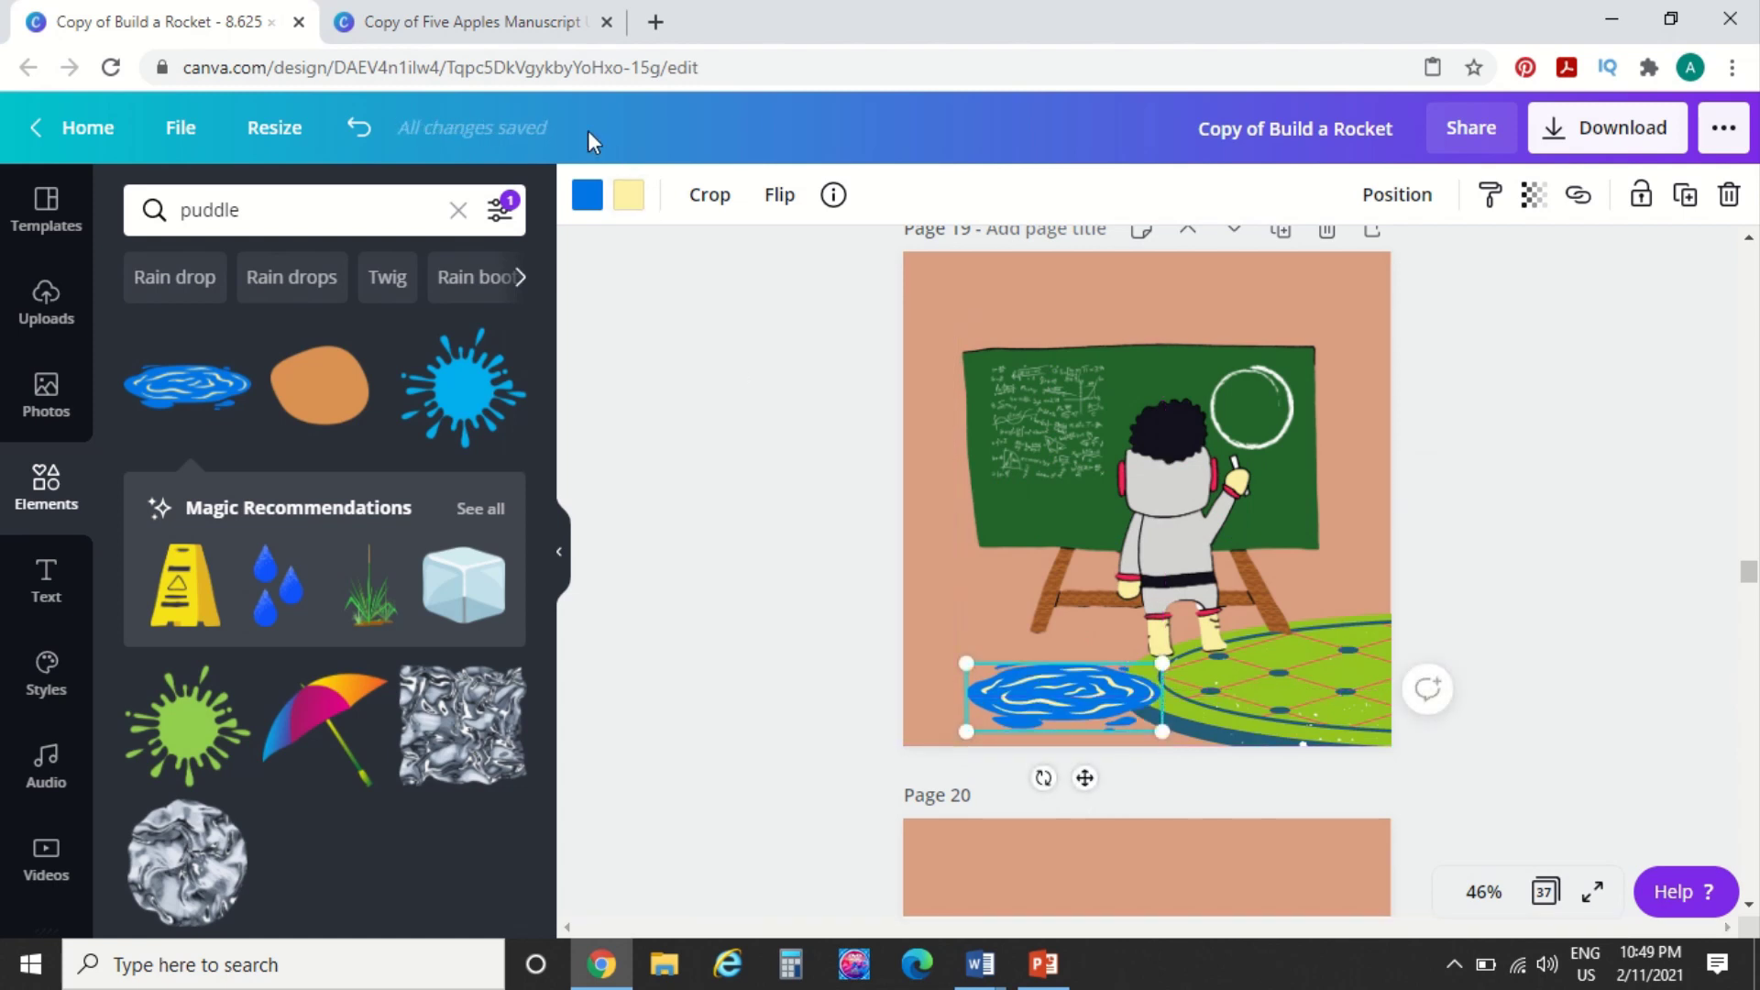
{"action": "left_click", "coordinate": [587, 195]}
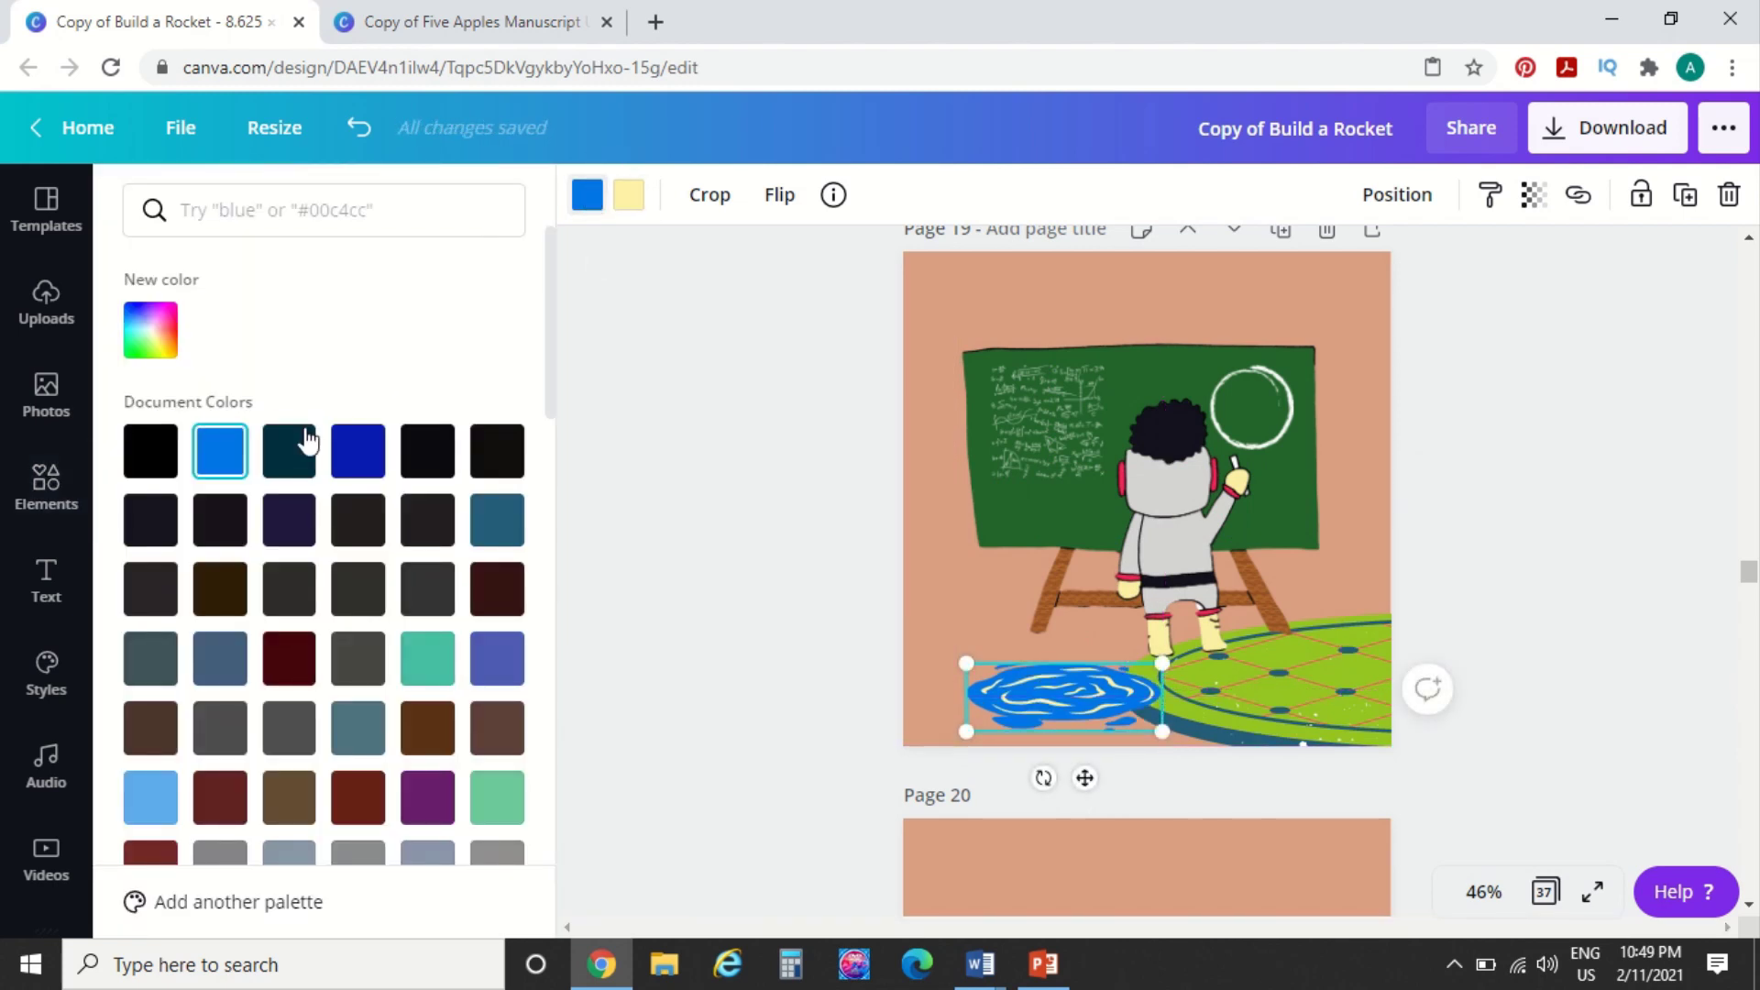
{"action": "left_click", "coordinate": [255, 205]}
{"action": "type", "text": "white"}
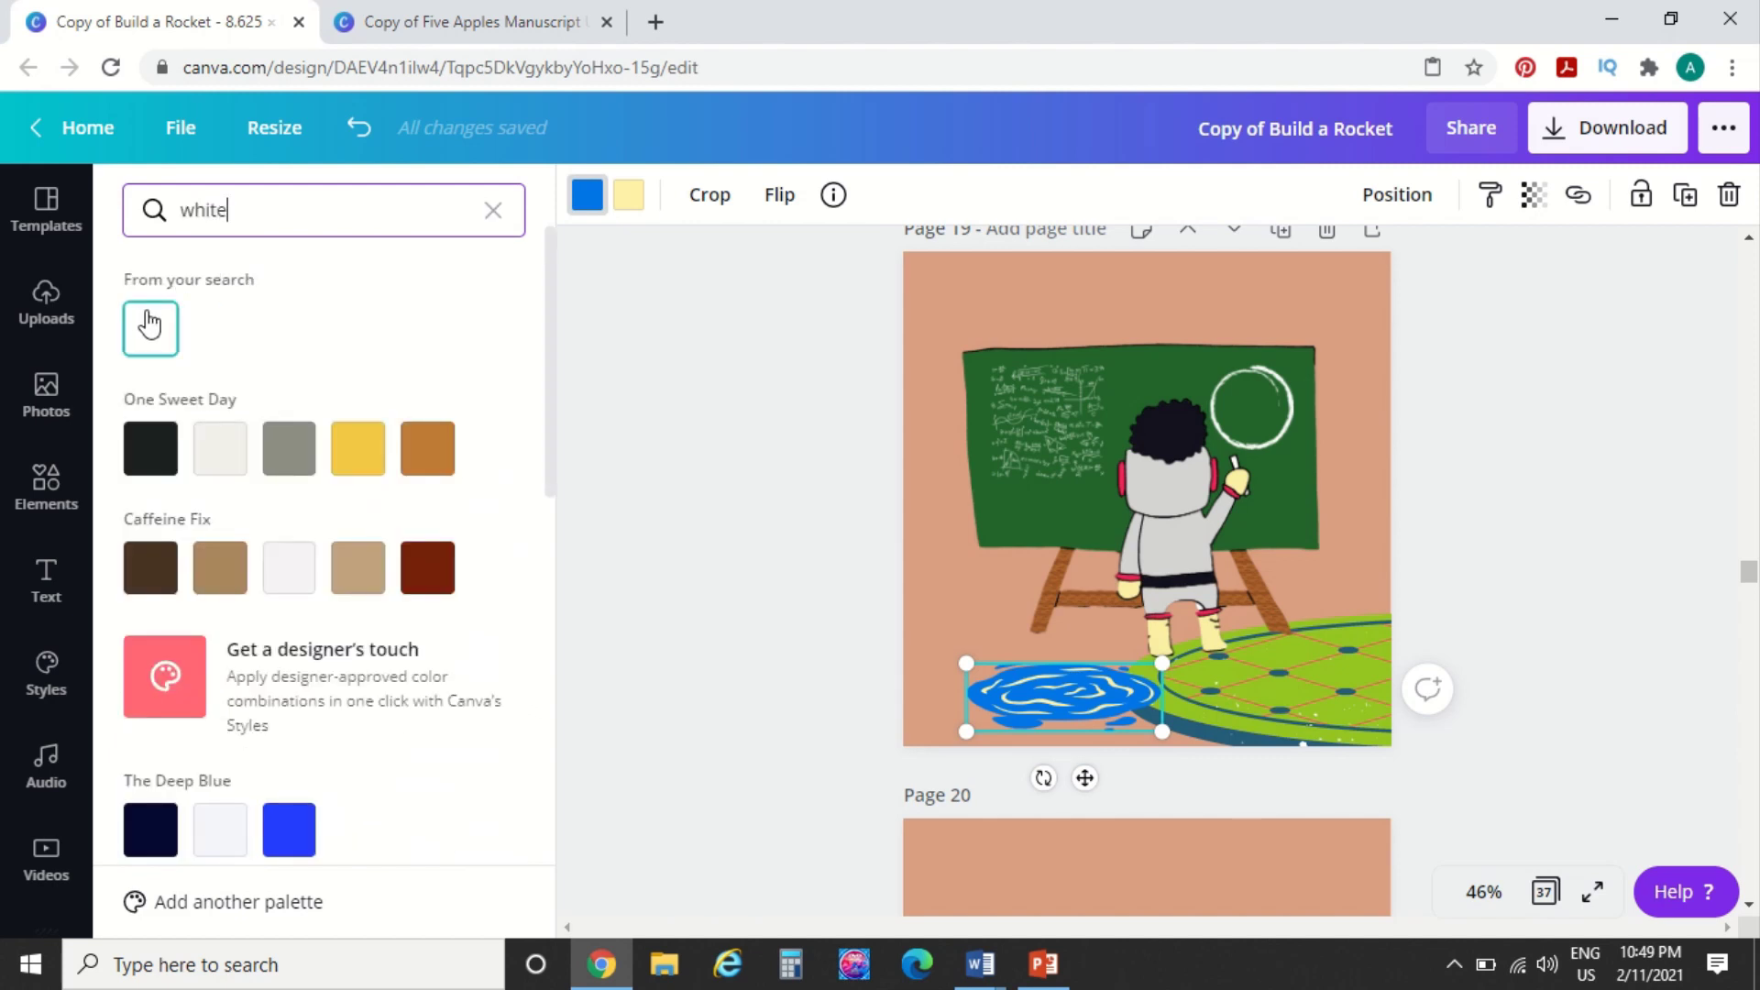
{"action": "left_click", "coordinate": [146, 322]}
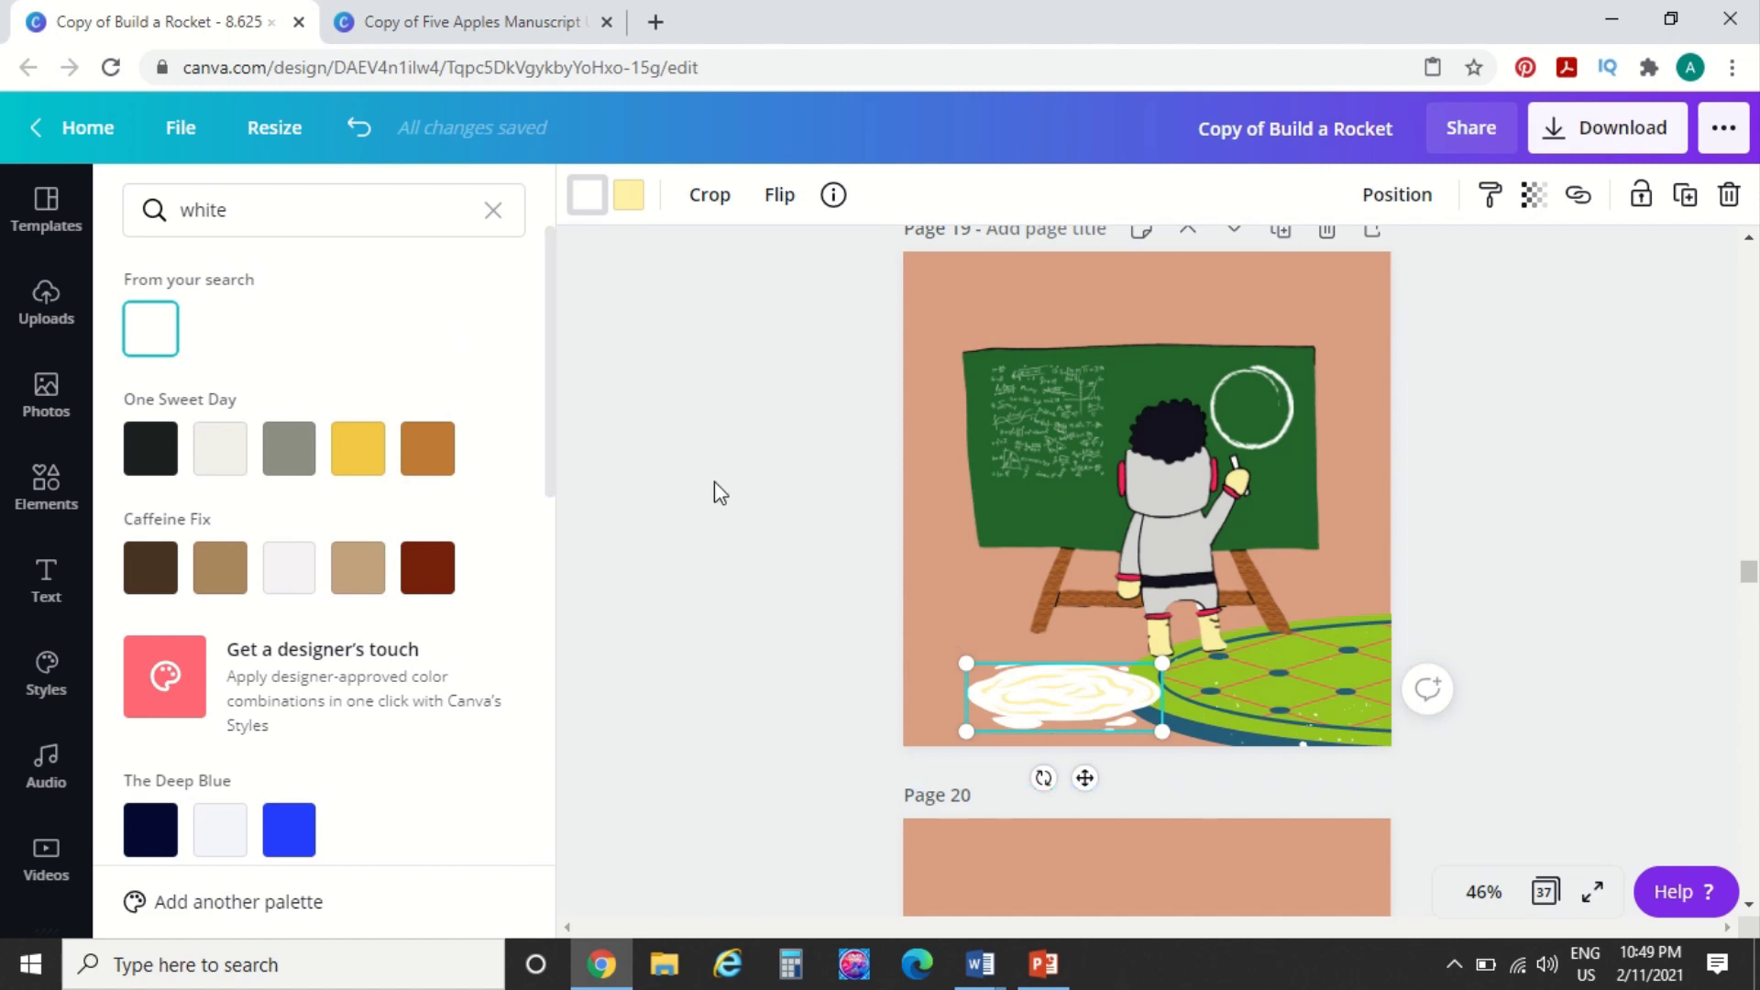
Recolor the puddle's yellow swirl lines bright blue and delete the puddle from page 19
{"action": "left_click", "coordinate": [628, 194]}
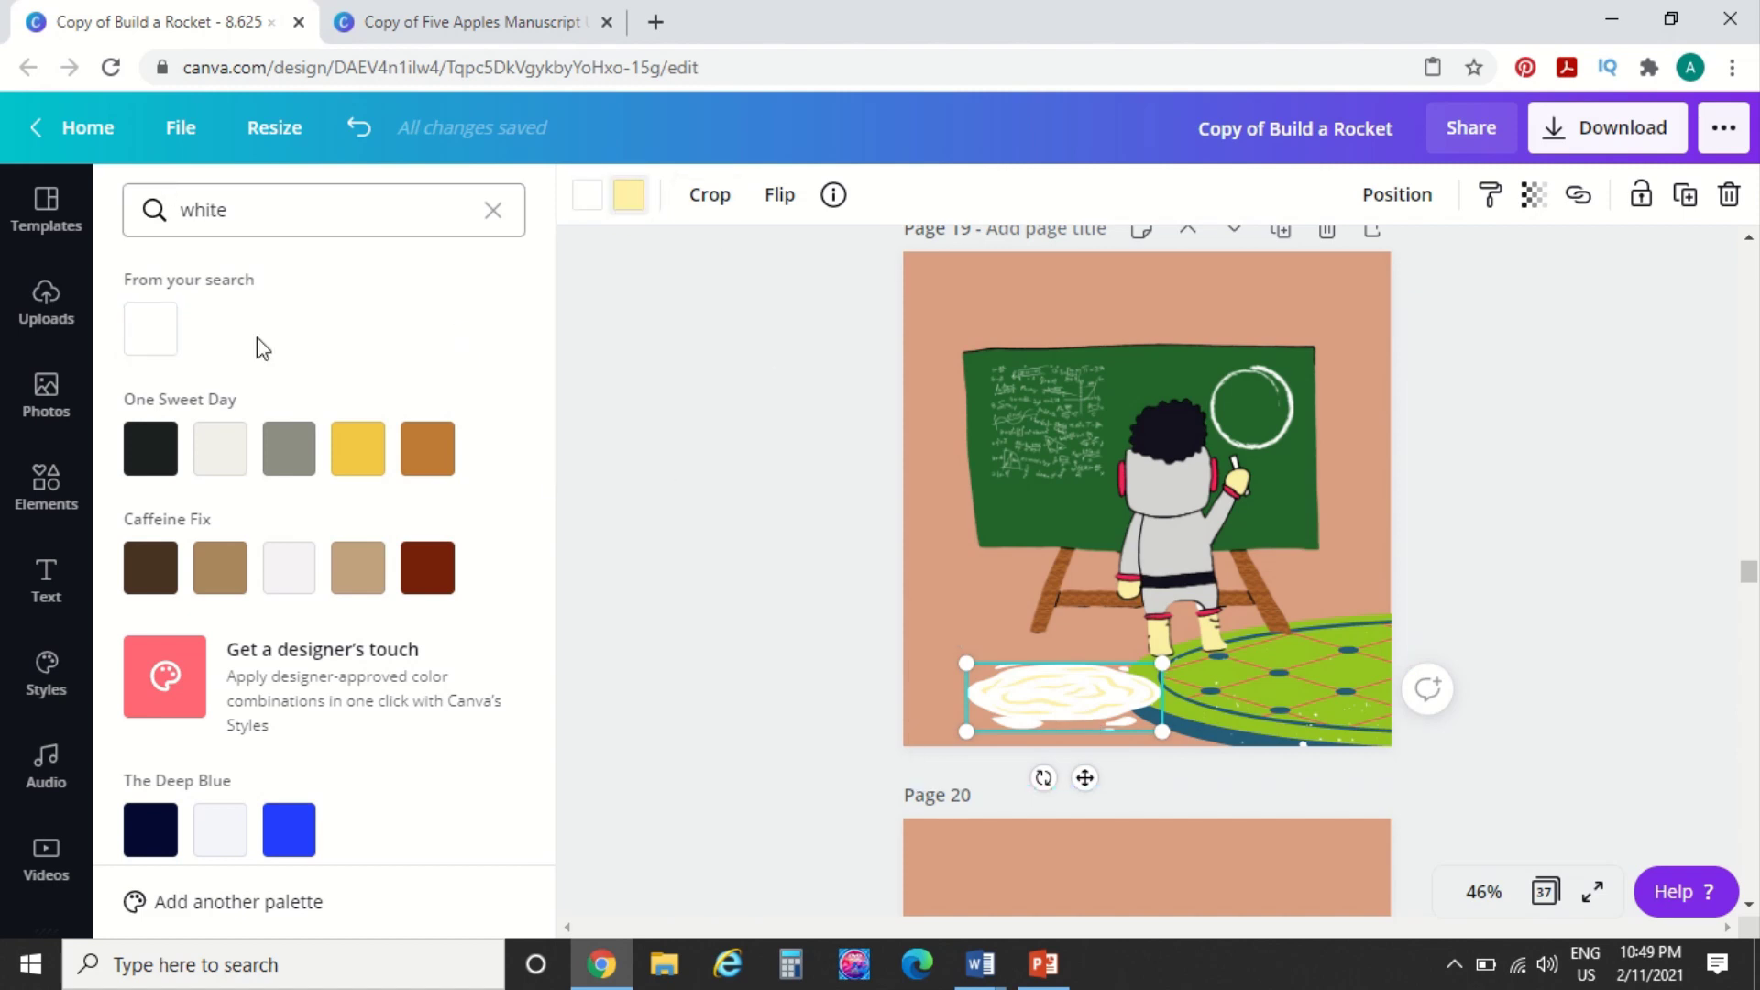
{"action": "left_click", "coordinate": [294, 834]}
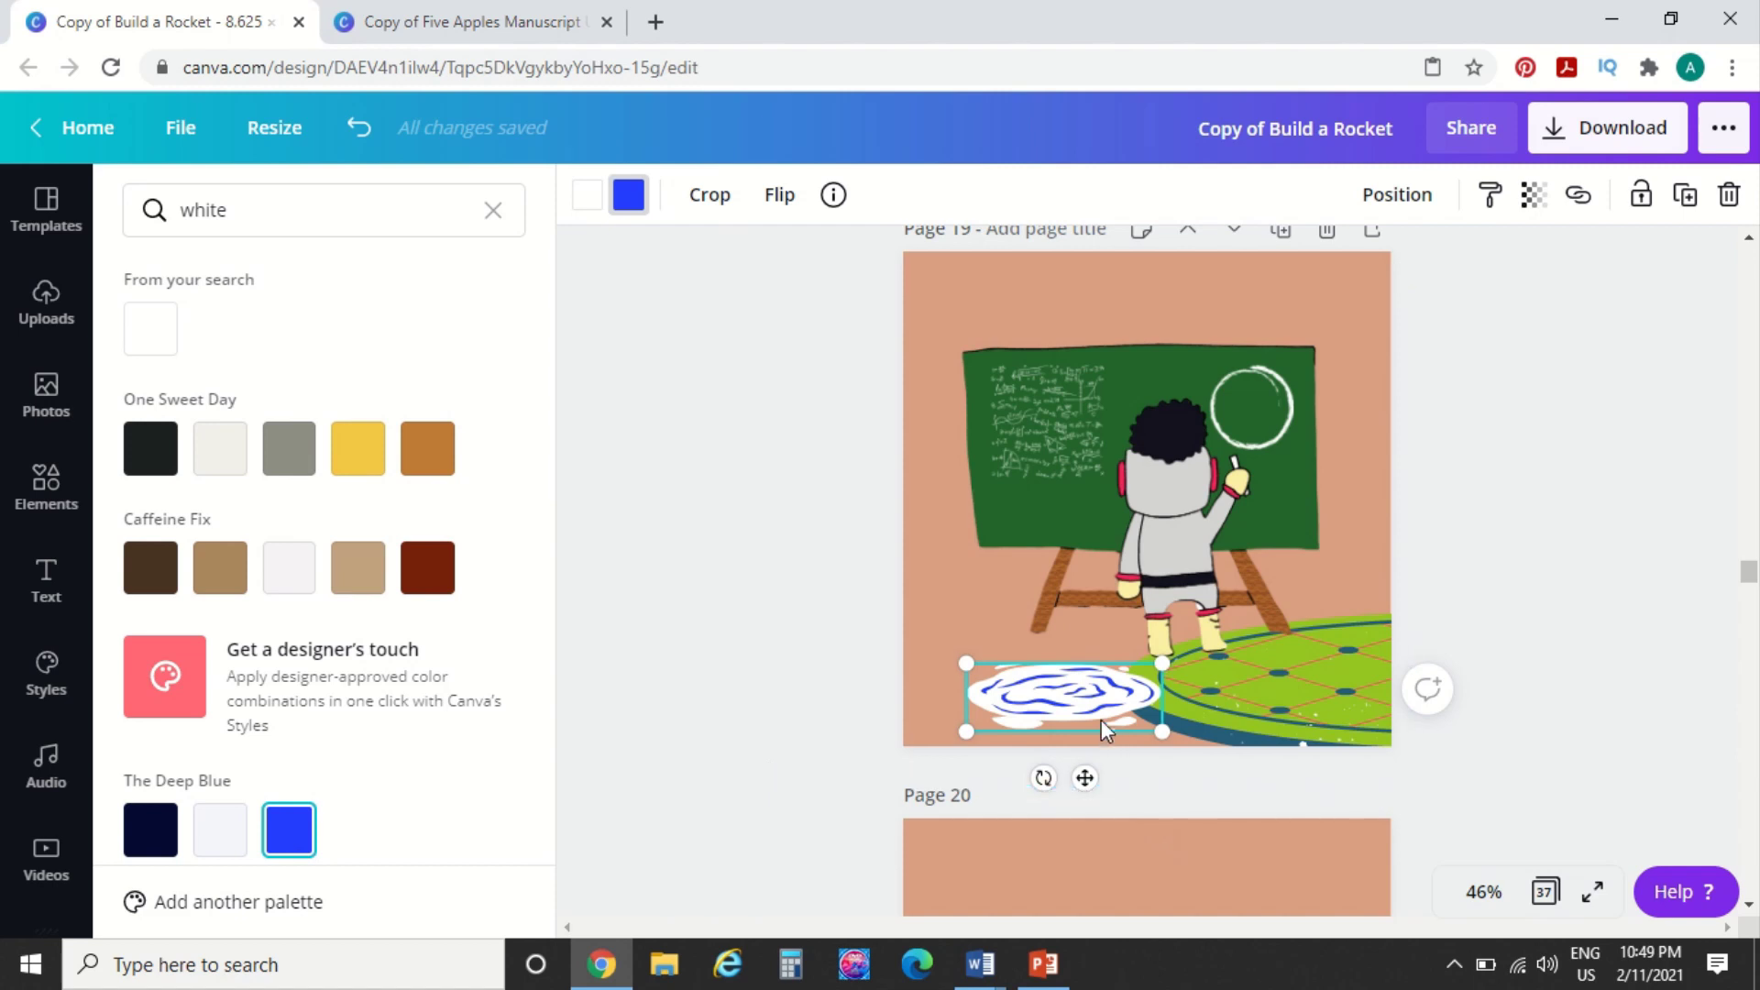
{"action": "key", "text": "Delete"}
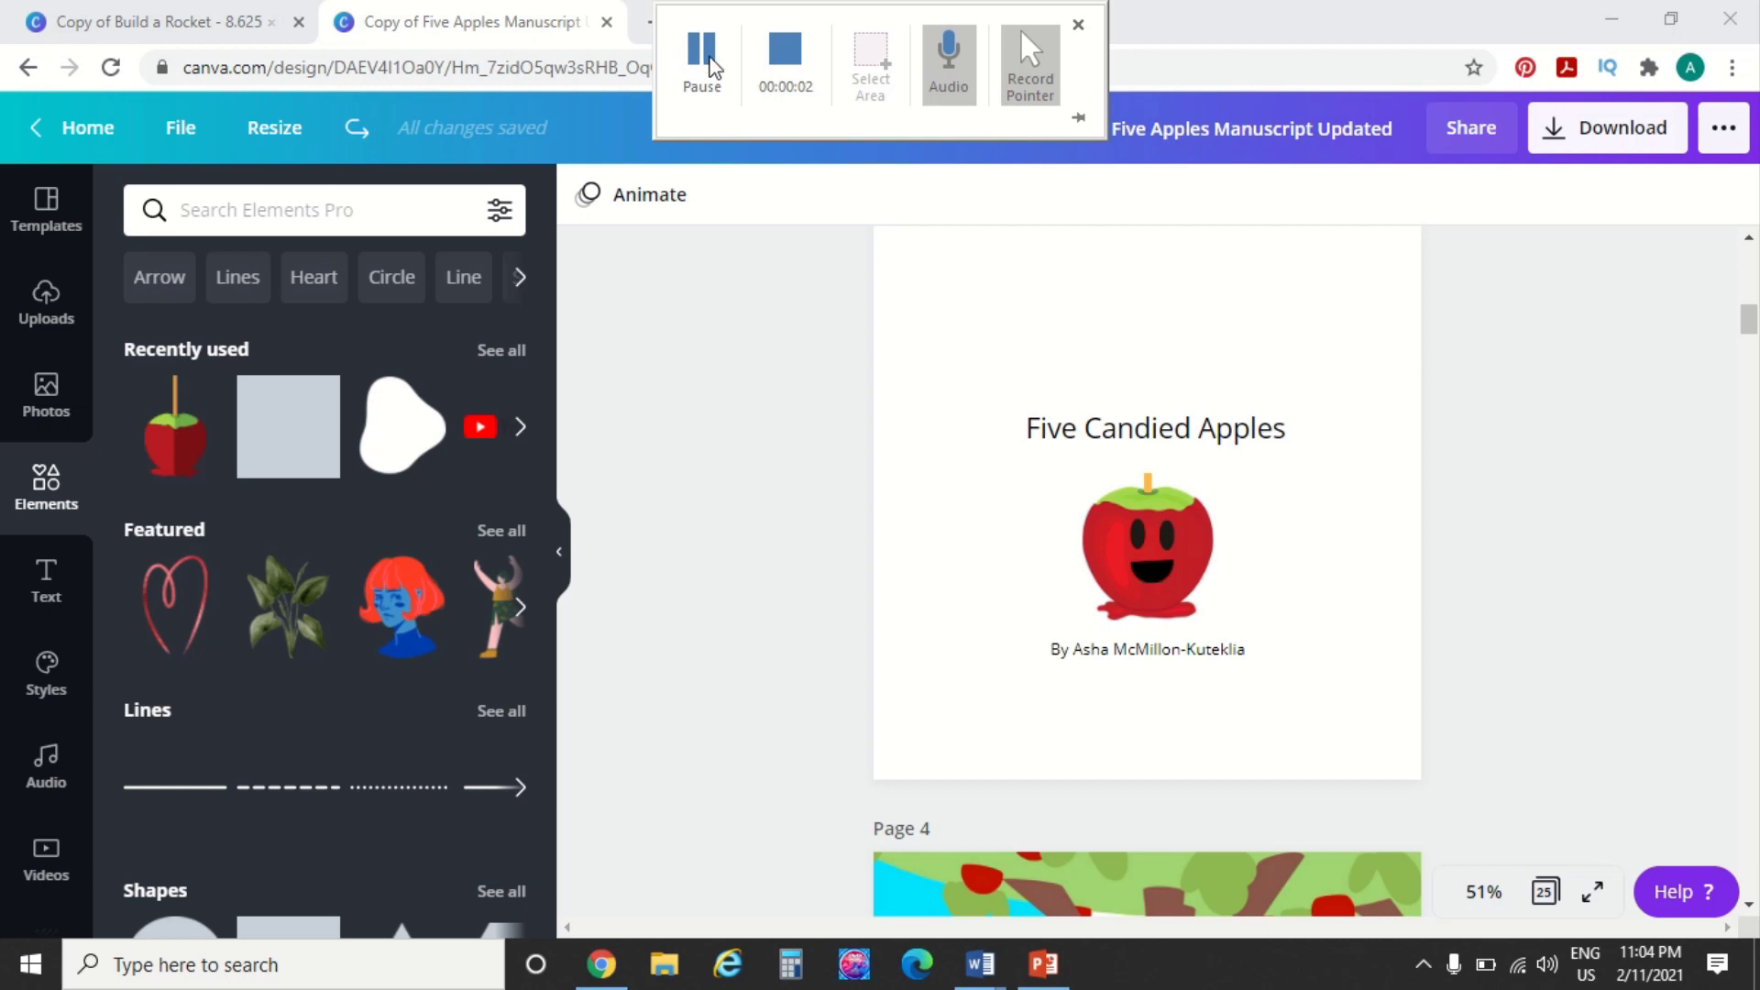
Examine the title page and the illustrated story pages up to page 6 of the Five Apples manuscript design
{"action": "scroll", "coordinate": [904, 443], "scroll_direction": "down", "scroll_amount": 5}
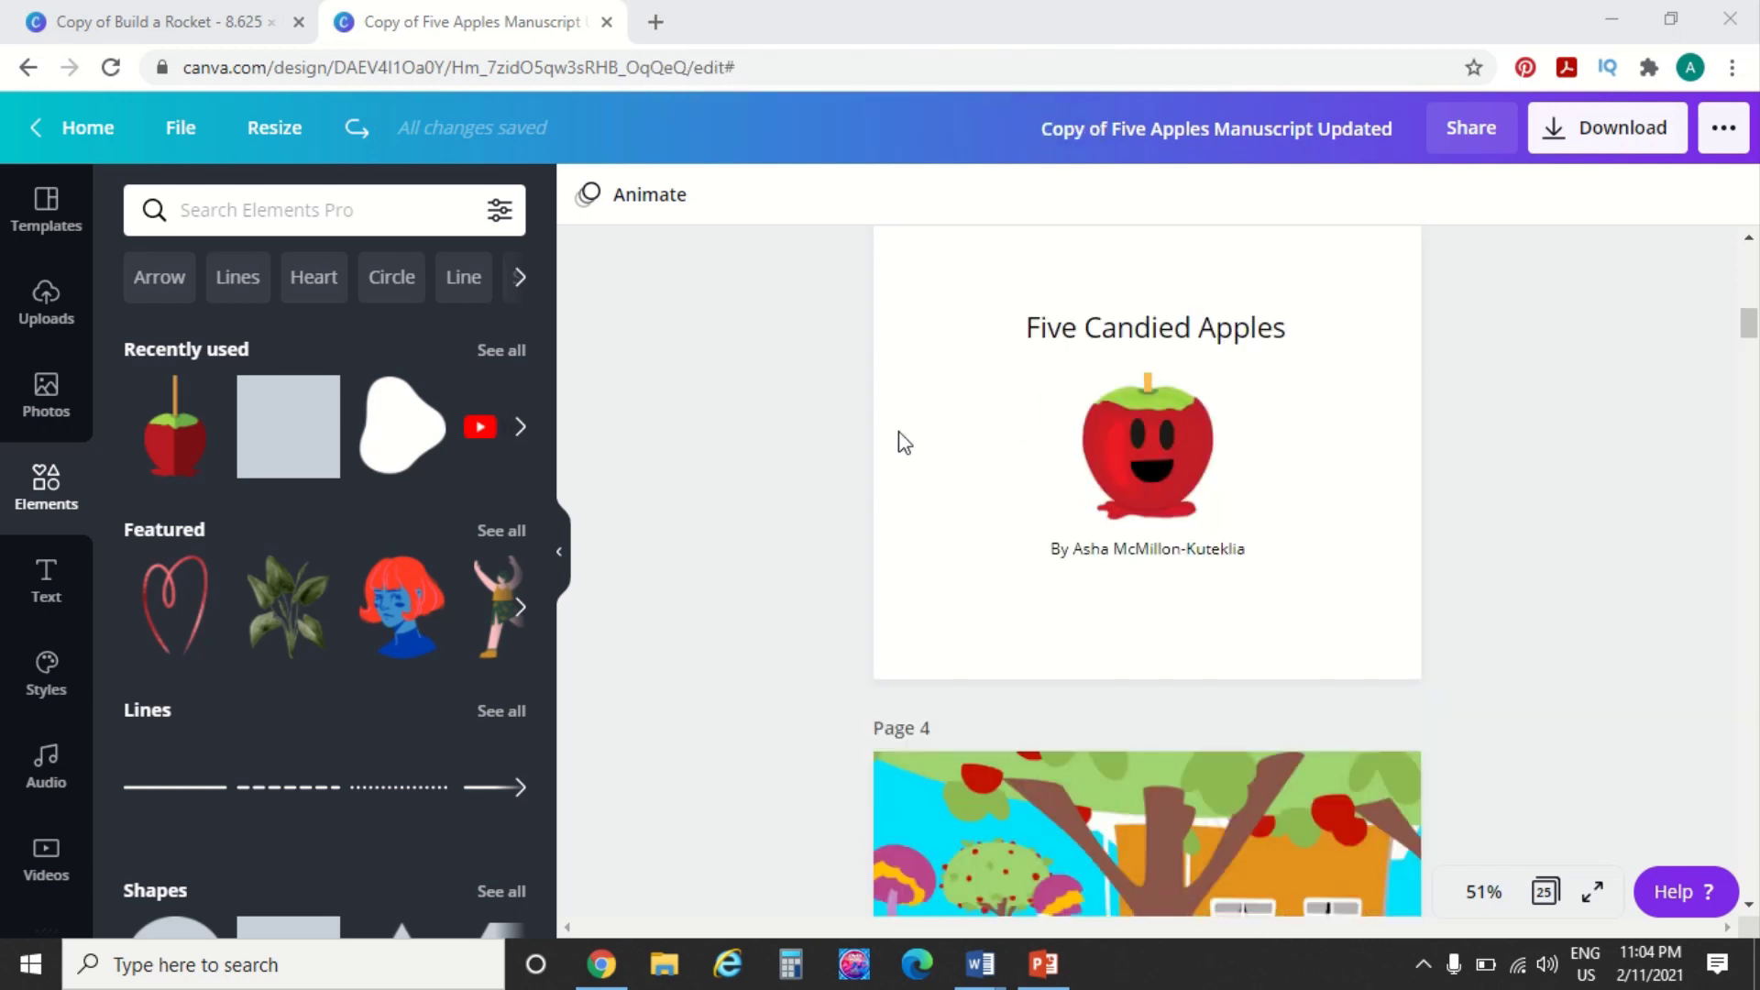
{"action": "scroll", "coordinate": [899, 434], "scroll_direction": "down", "scroll_amount": 1}
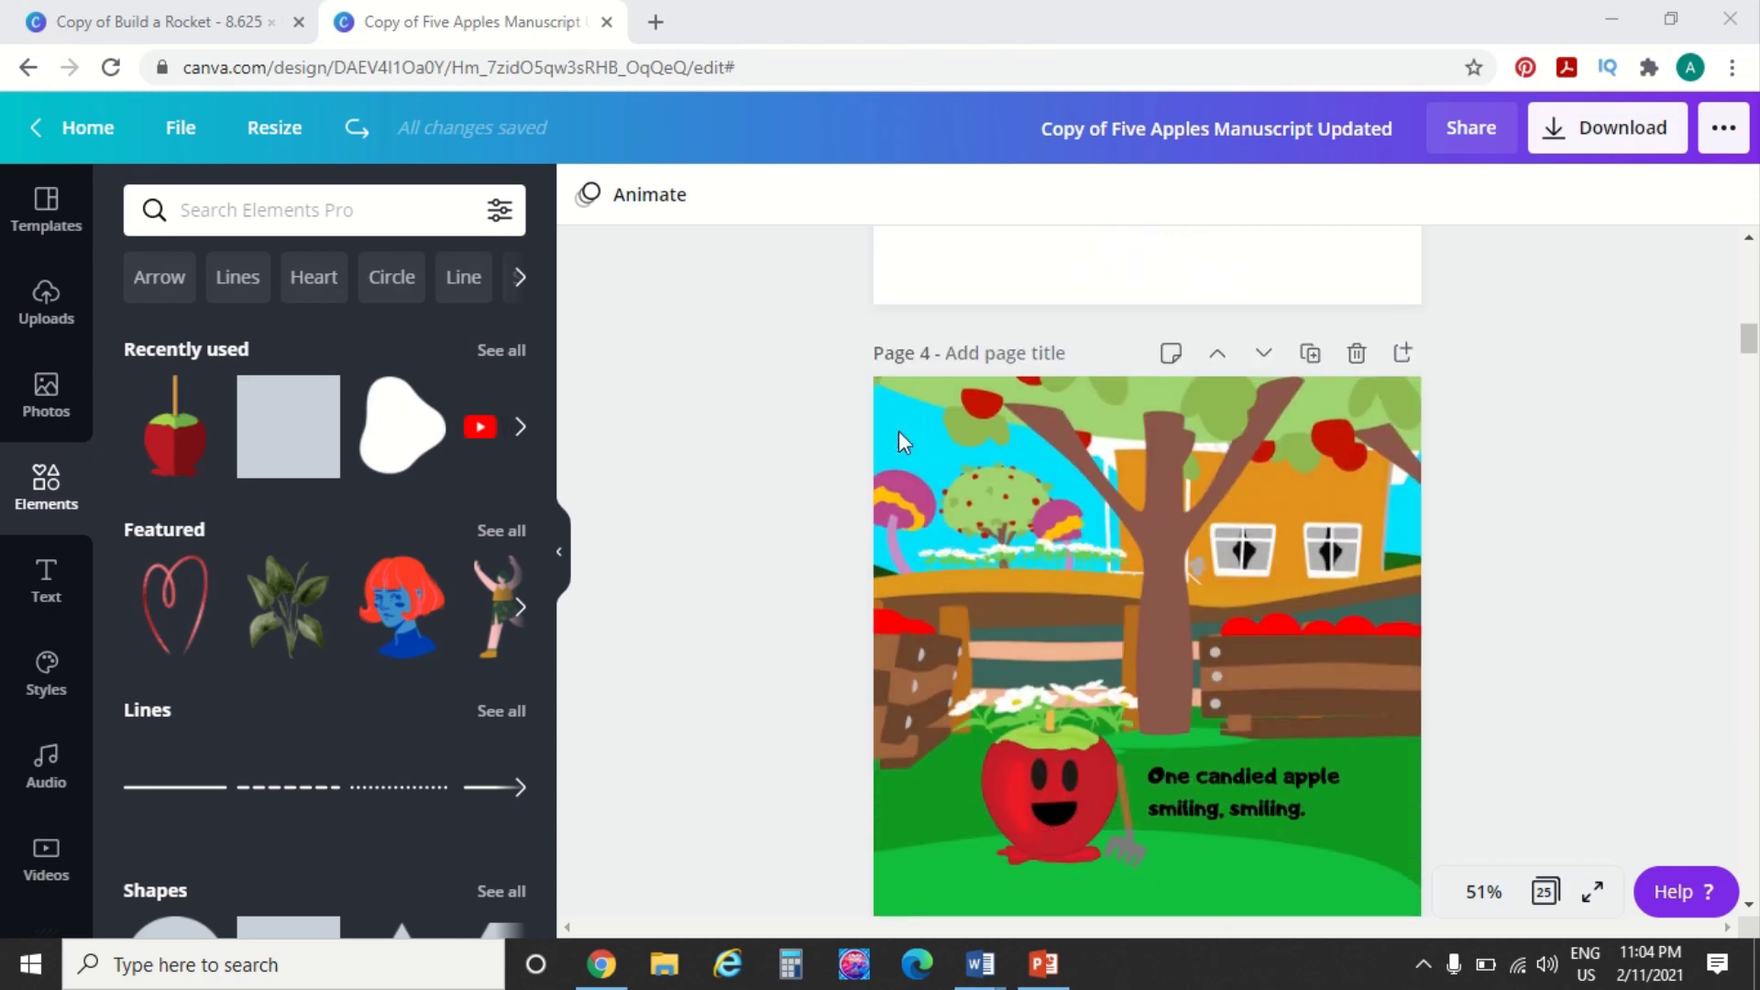
{"action": "scroll", "coordinate": [899, 435], "scroll_direction": "up", "scroll_amount": 2}
{"action": "scroll", "coordinate": [900, 434], "scroll_direction": "down", "scroll_amount": 2}
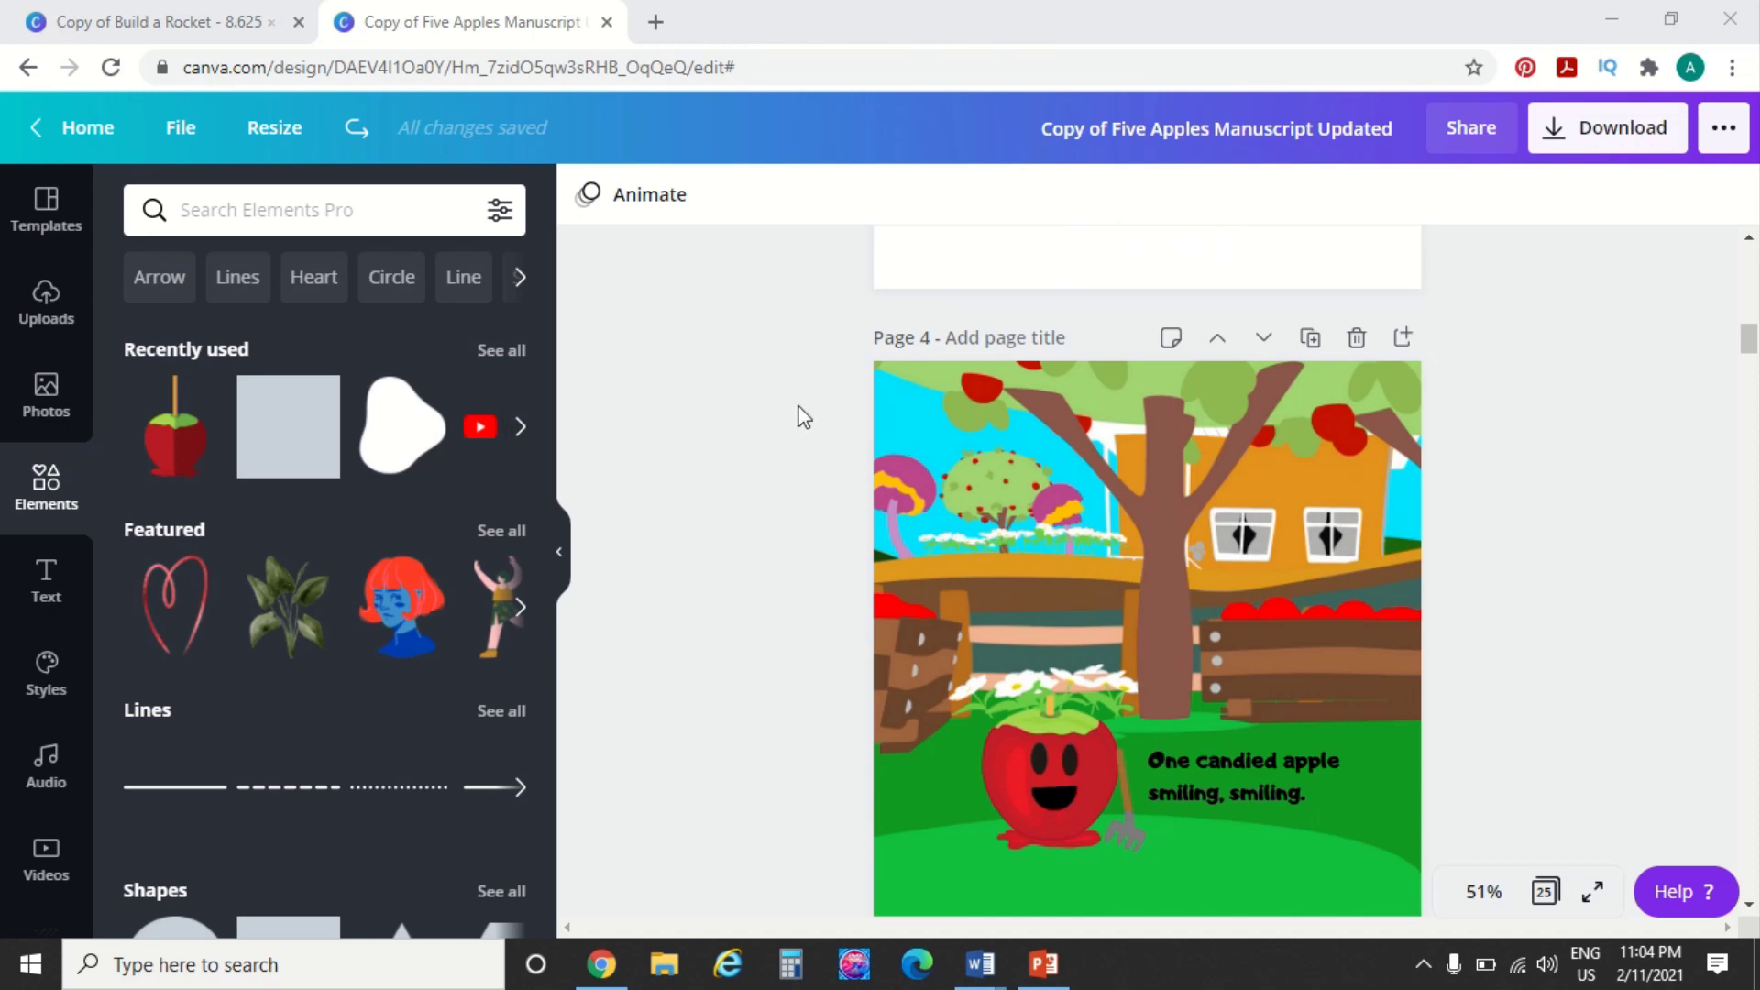
{"action": "scroll", "coordinate": [804, 417], "scroll_direction": "up", "scroll_amount": 12}
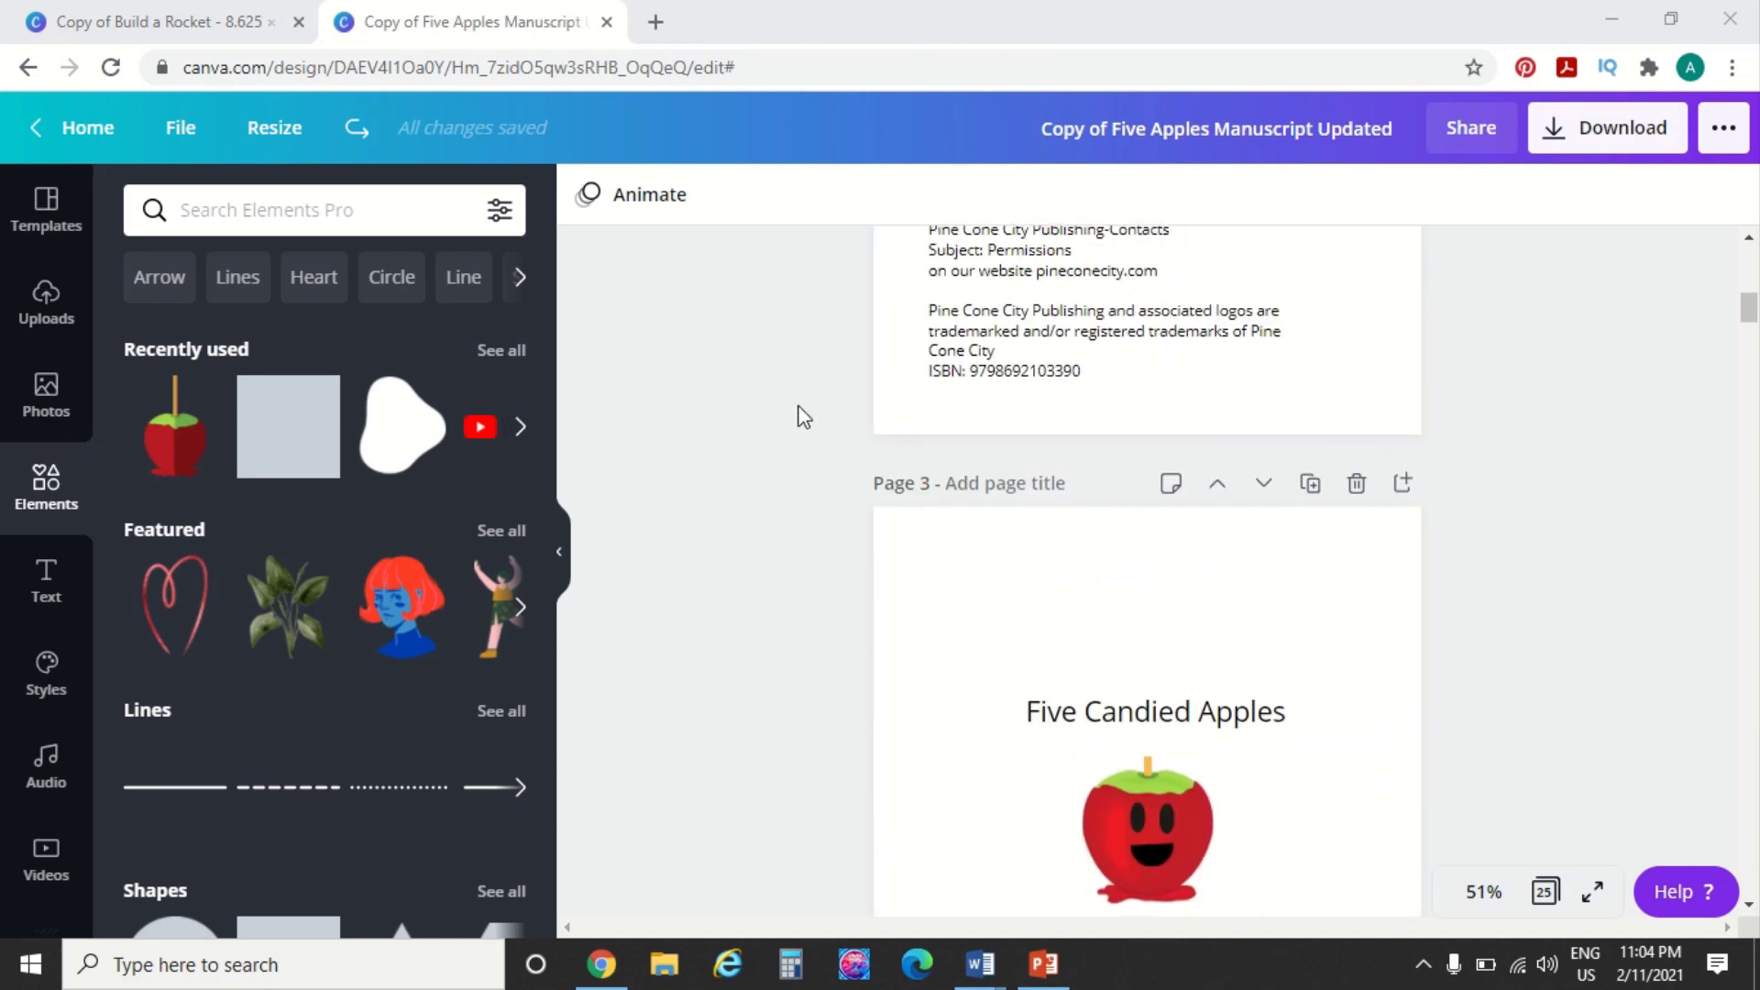
{"action": "scroll", "coordinate": [804, 417], "scroll_direction": "down", "scroll_amount": 6}
{"action": "scroll", "coordinate": [804, 417], "scroll_direction": "down", "scroll_amount": 10}
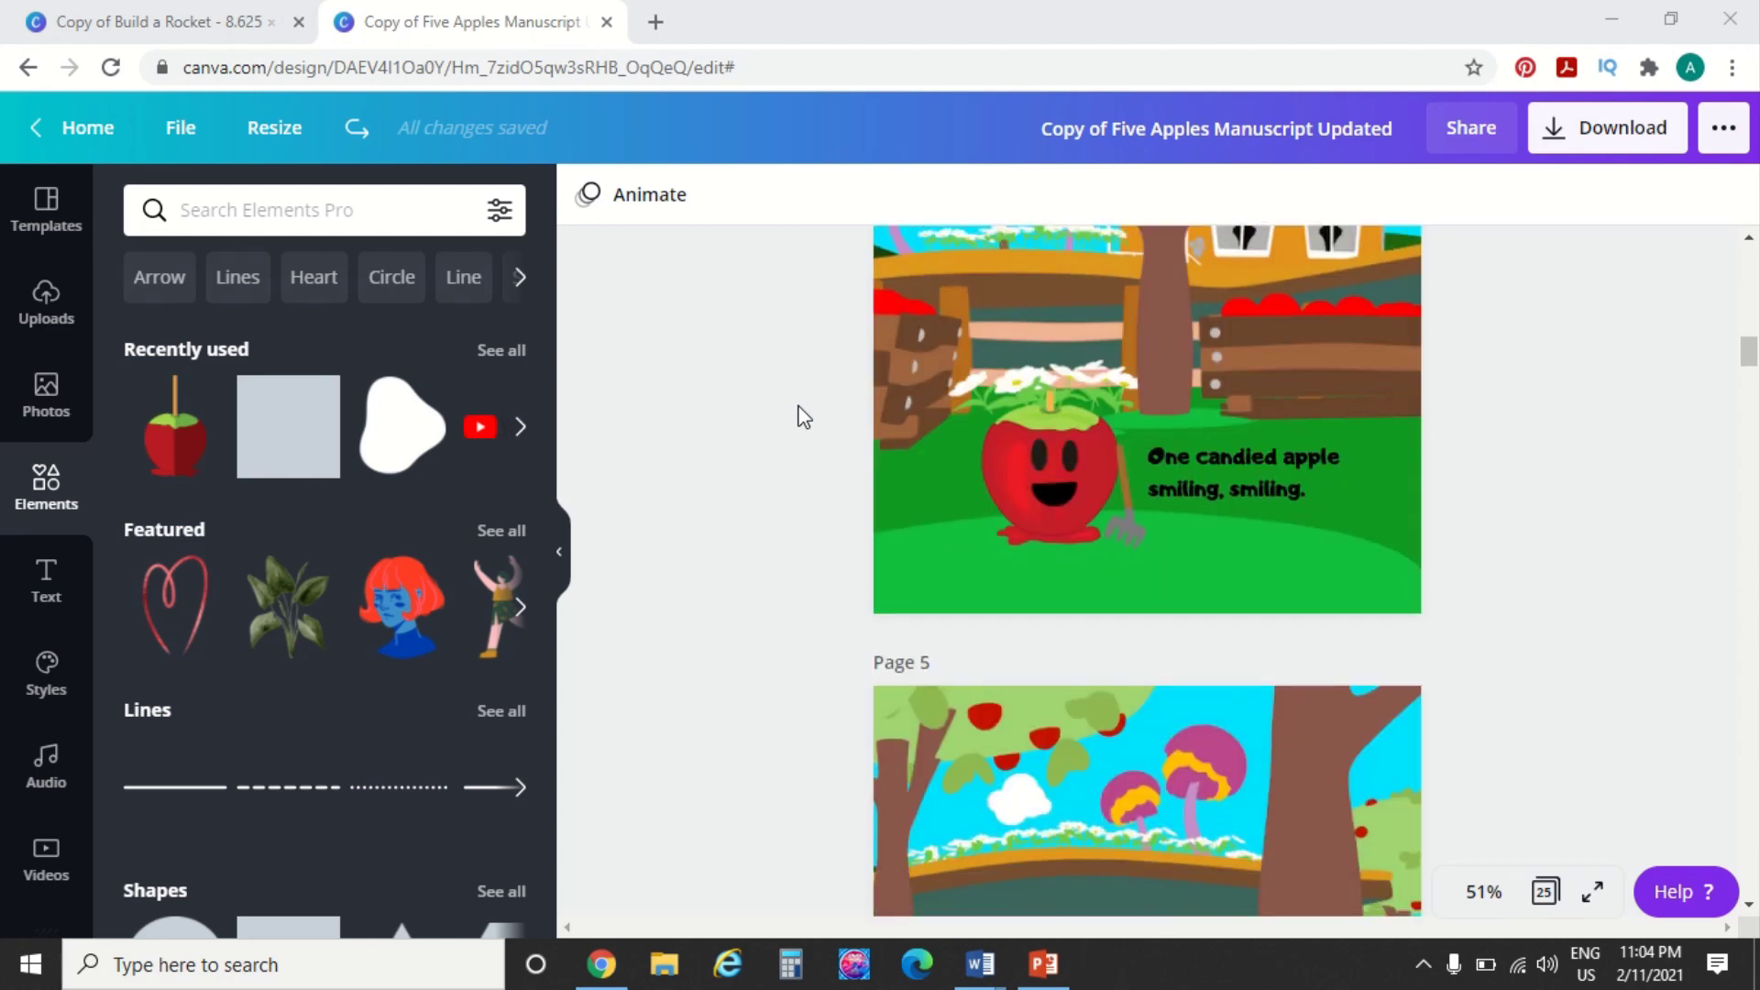
{"action": "scroll", "coordinate": [804, 417], "scroll_direction": "down", "scroll_amount": 8}
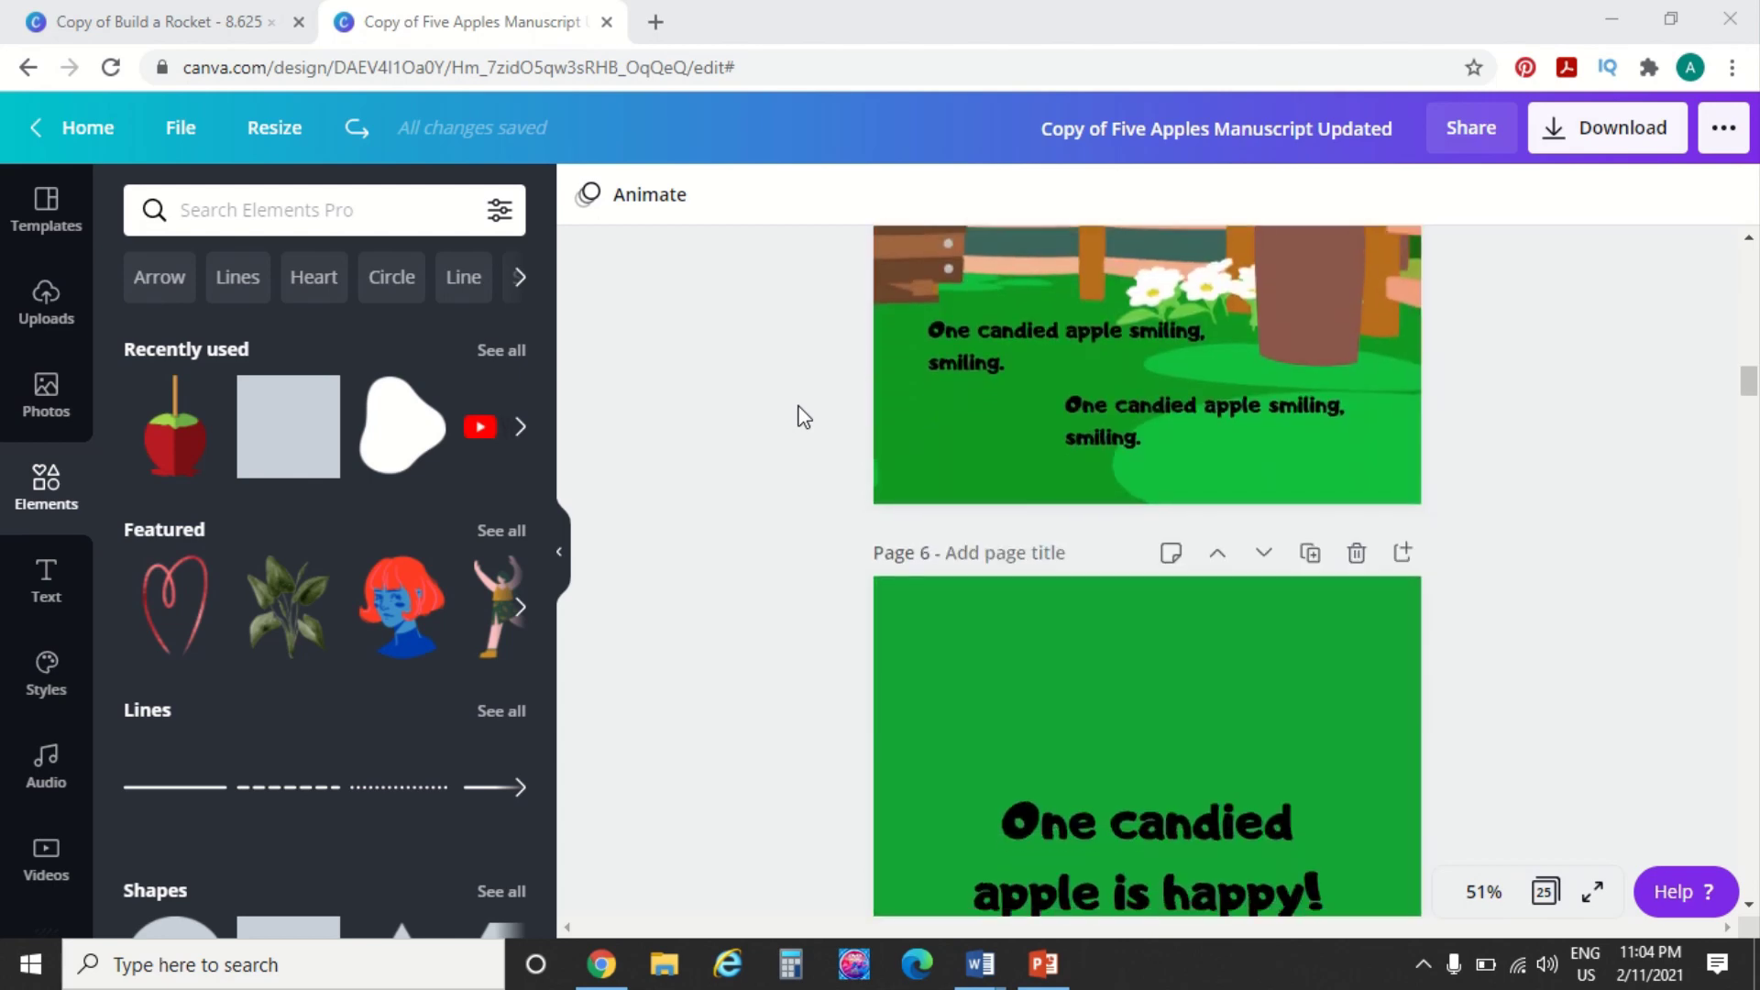
Examine the illustrated story pages from page 6 through page 9 of the Five Apples manuscript
{"action": "scroll", "coordinate": [804, 417], "scroll_direction": "down", "scroll_amount": 8}
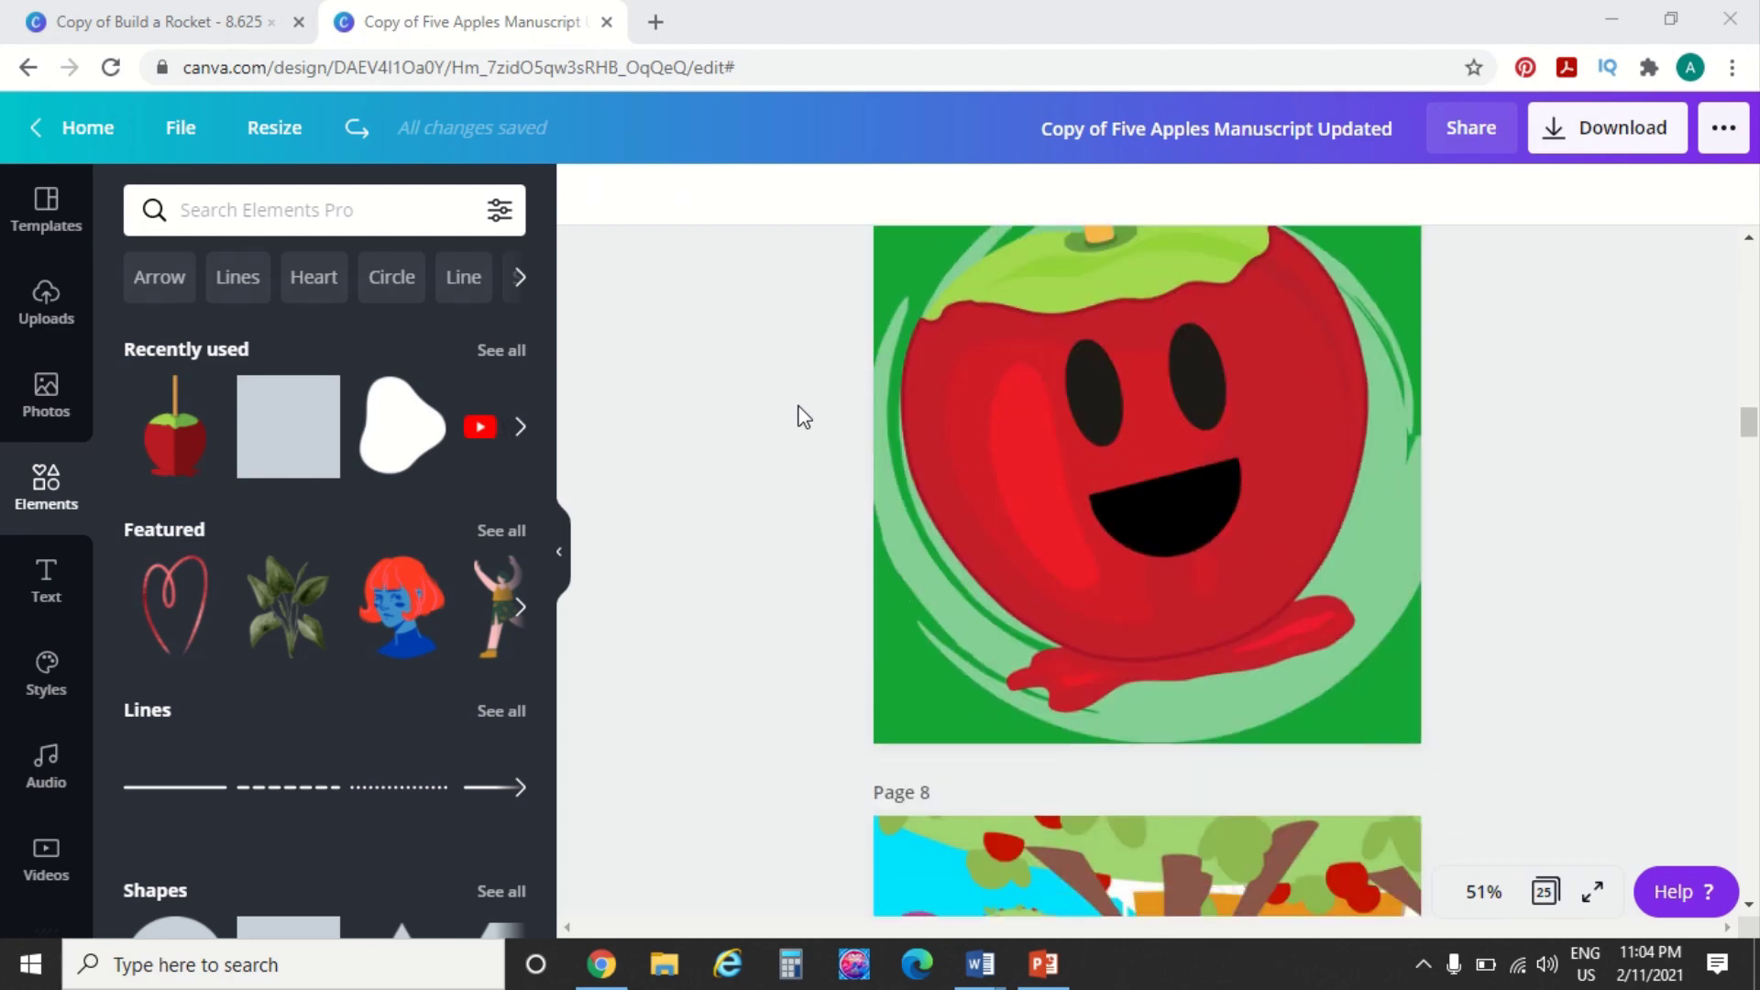
{"action": "scroll", "coordinate": [804, 417], "scroll_direction": "down", "scroll_amount": 8}
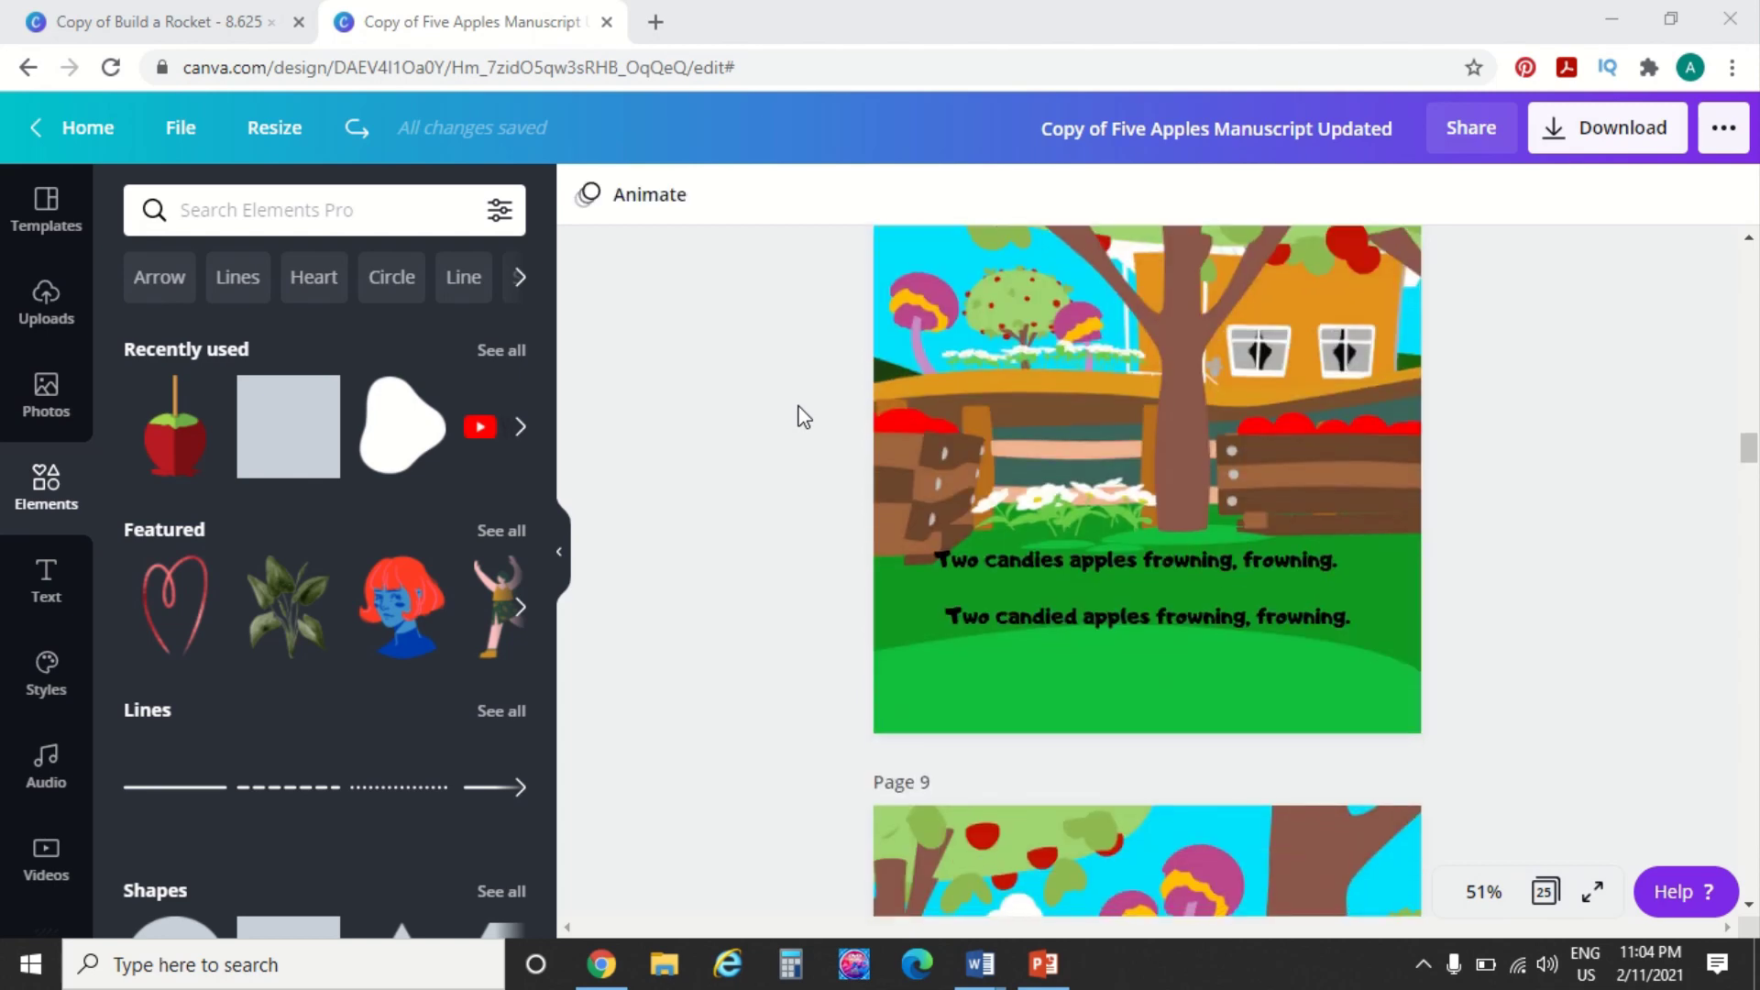
{"action": "scroll", "coordinate": [804, 417], "scroll_direction": "down", "scroll_amount": 3}
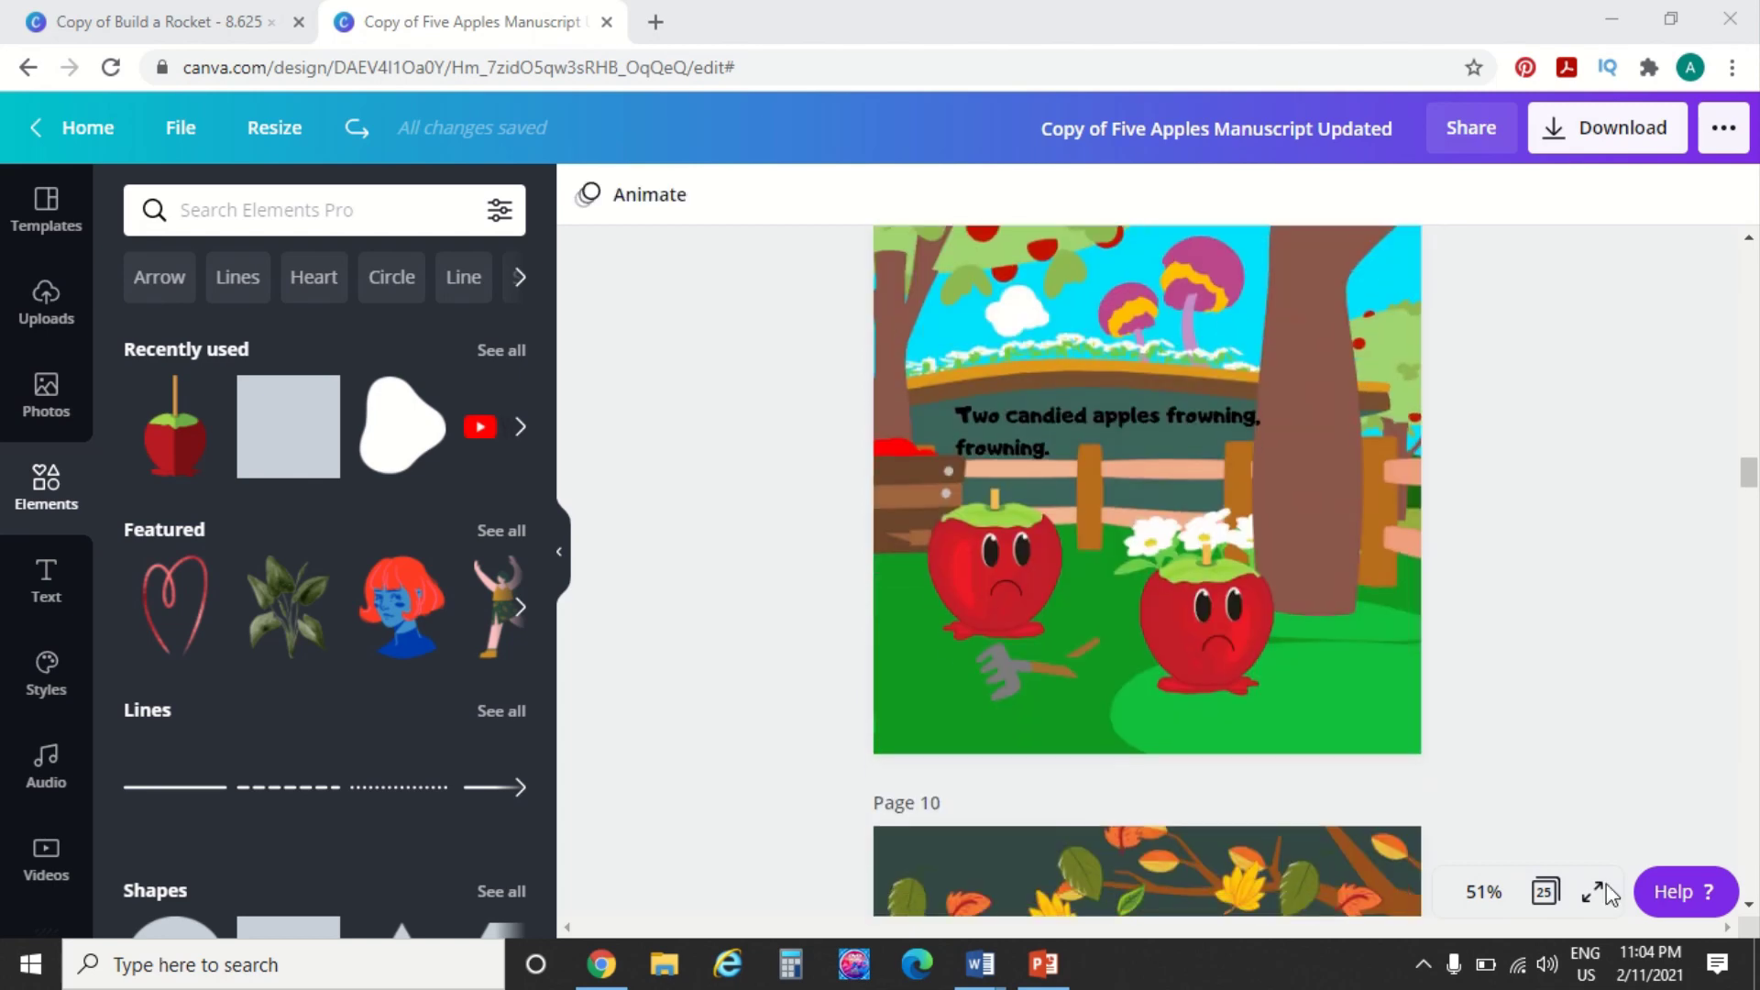
Show all pages of the manuscript as a thumbnail grid and review the spreads from page 1 through the closing page
{"action": "left_click", "coordinate": [1545, 894]}
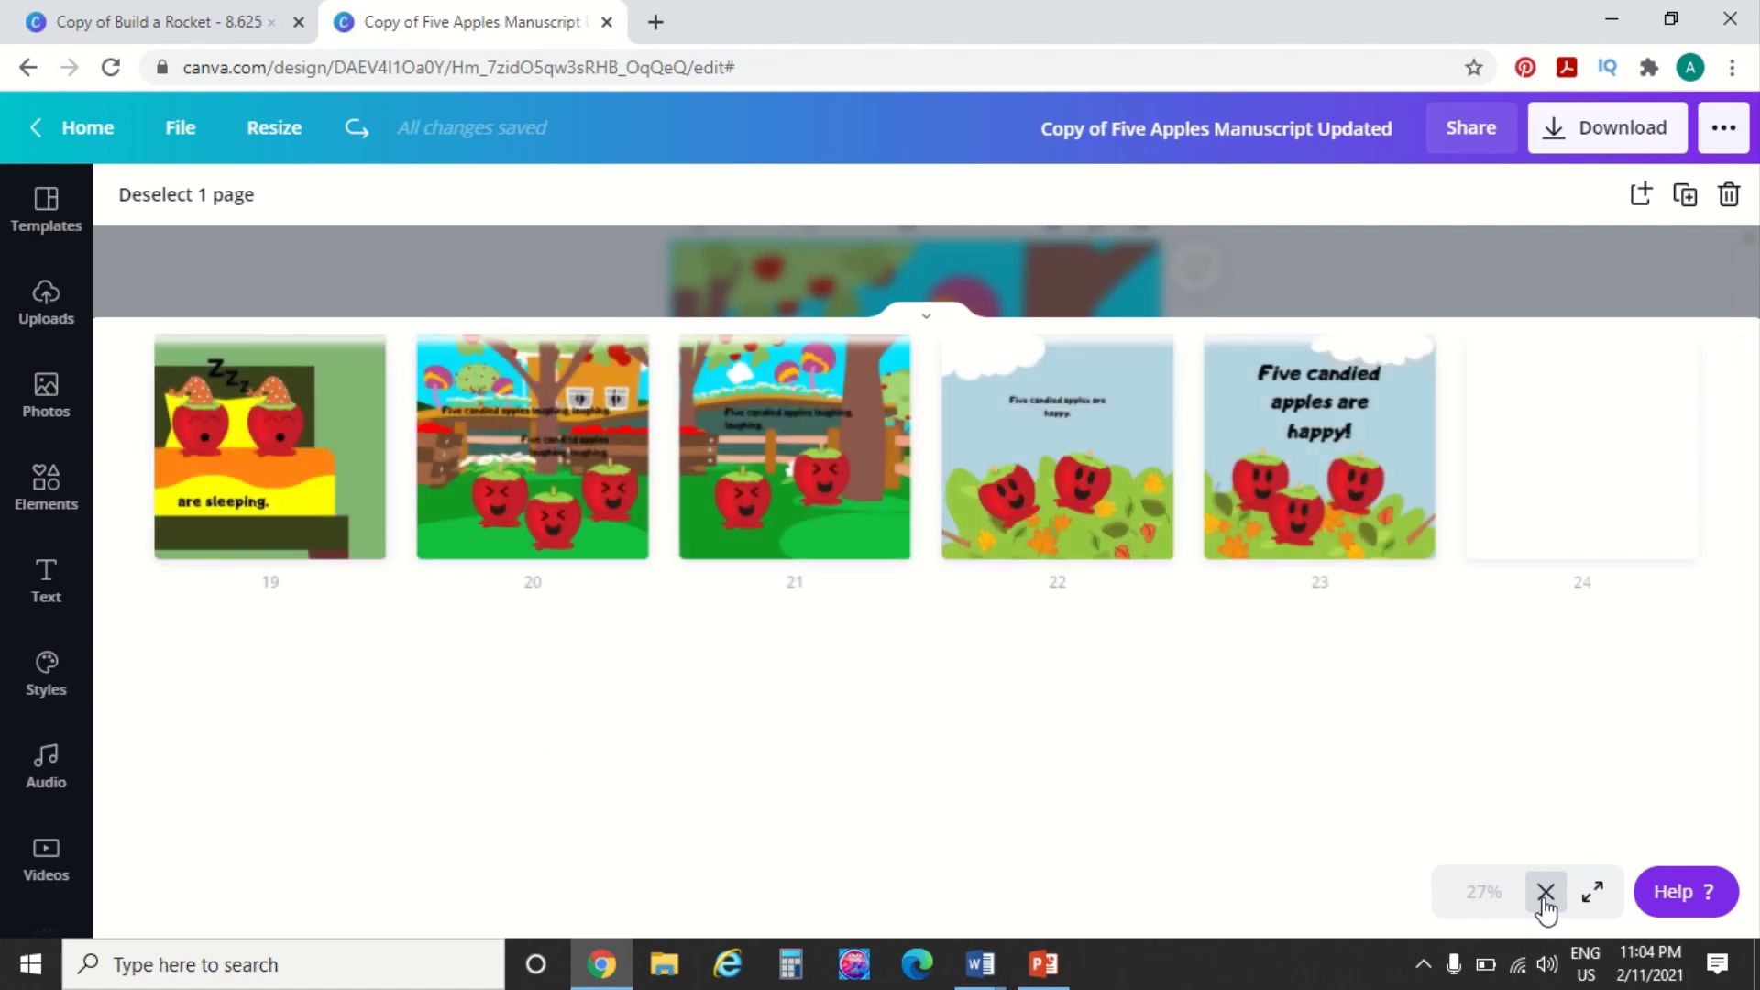
{"action": "scroll", "coordinate": [944, 665], "scroll_direction": "up", "scroll_amount": 10}
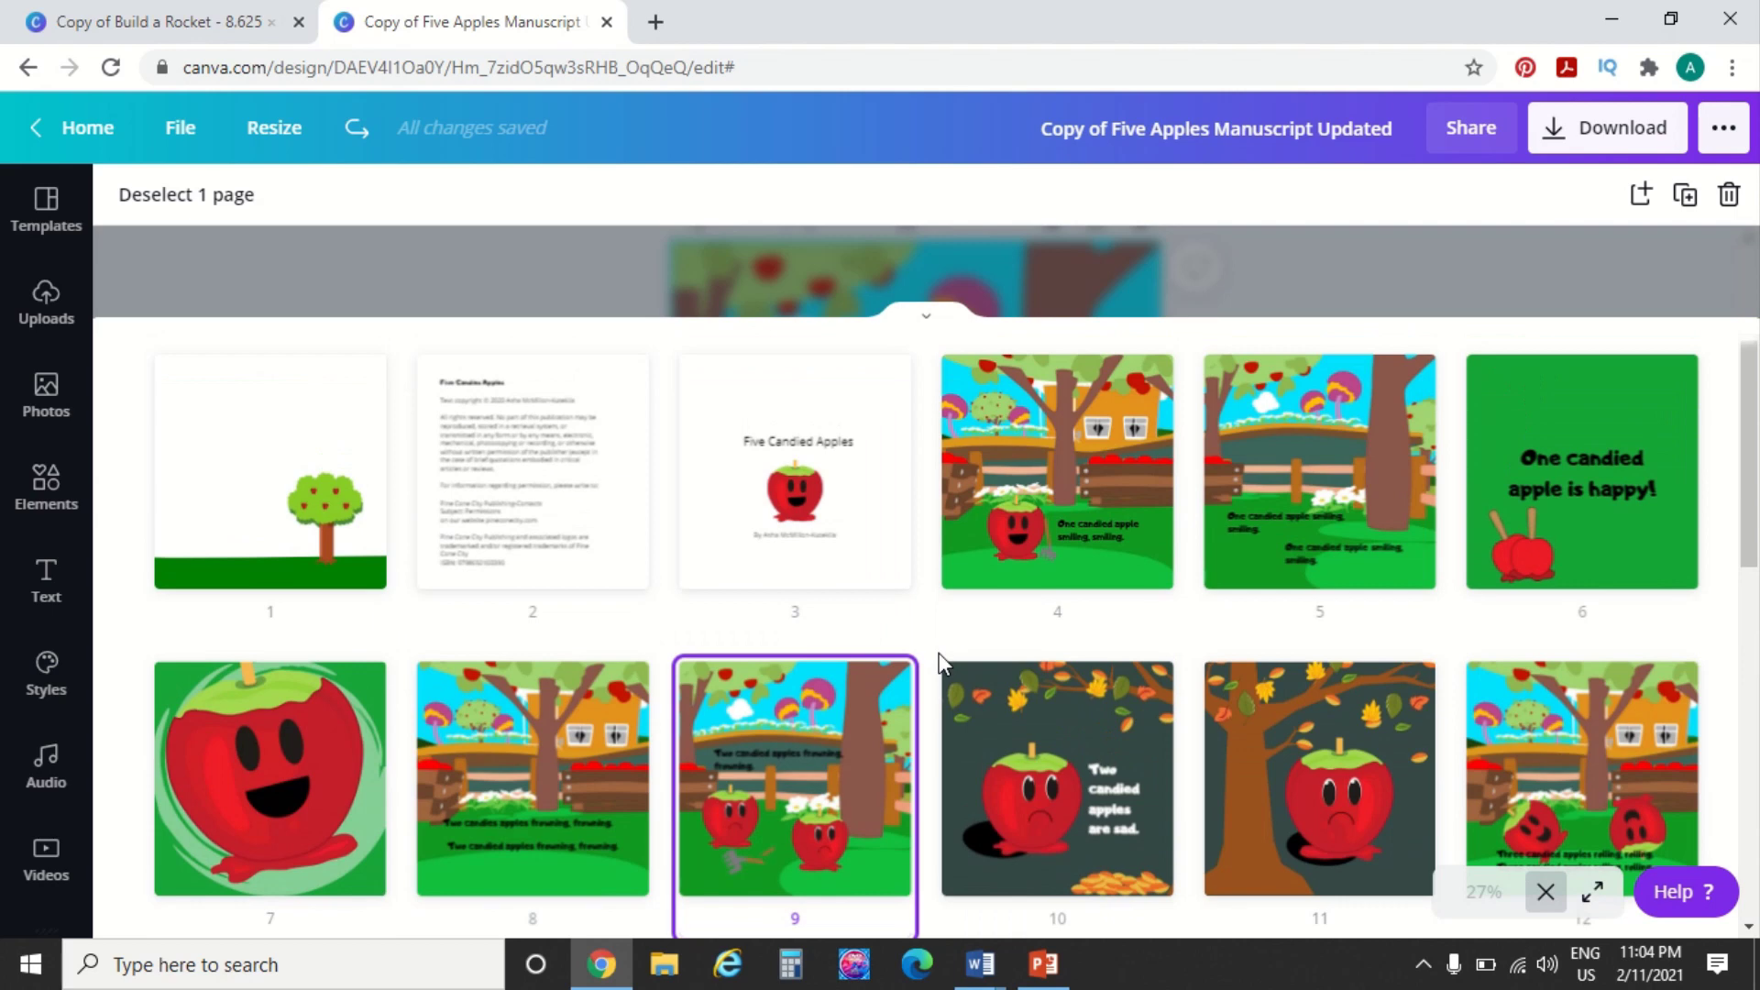
{"action": "scroll", "coordinate": [939, 653], "scroll_direction": "down", "scroll_amount": 3}
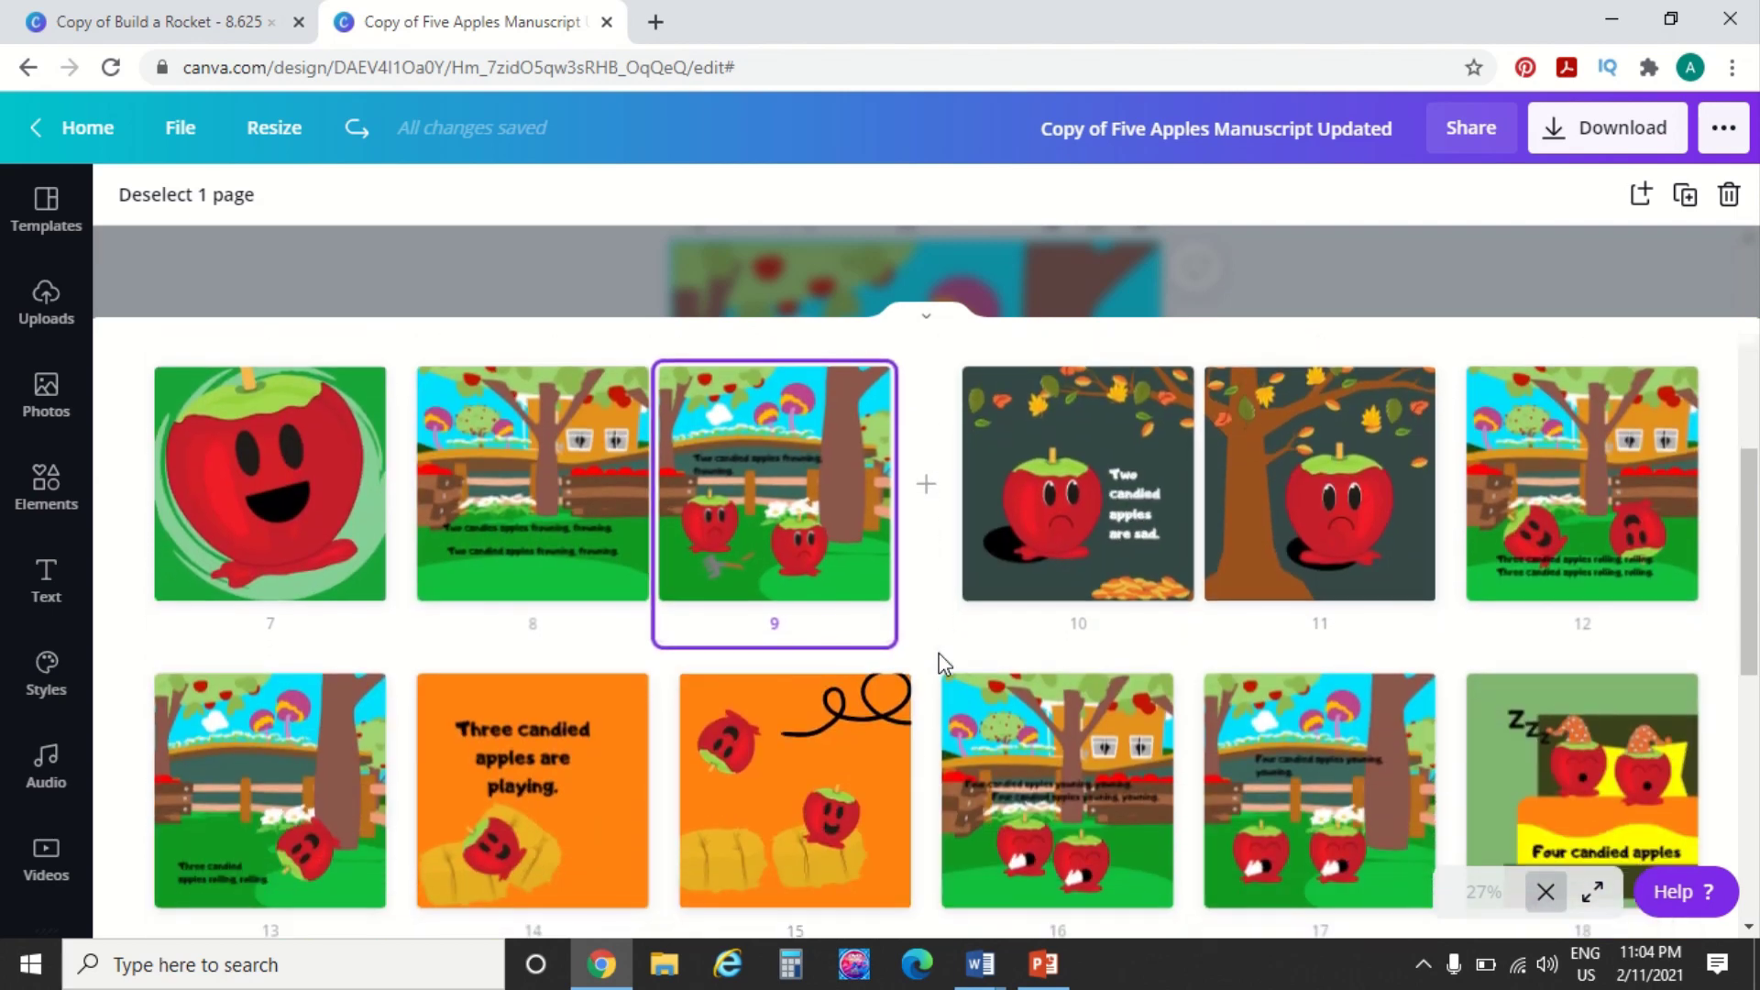
{"action": "scroll", "coordinate": [945, 664], "scroll_direction": "down", "scroll_amount": 3}
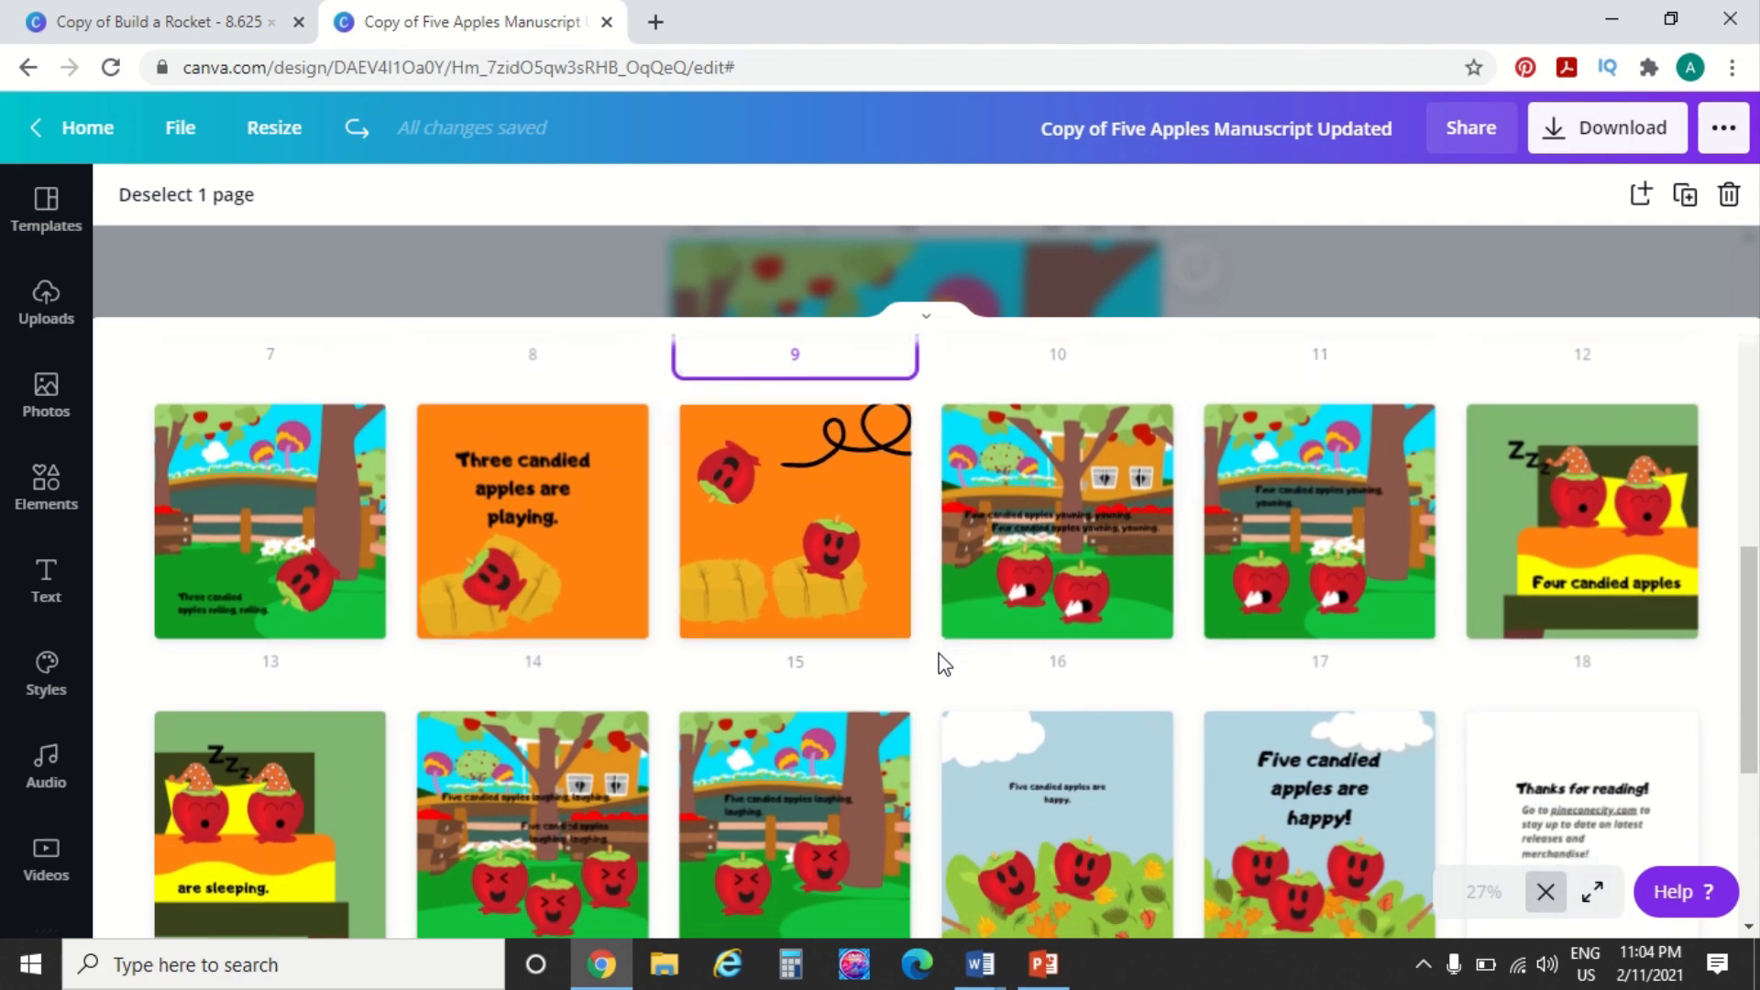
Examine the yawning-apples illustrations on pages 16 and 17, starting from the page overview
{"action": "scroll", "coordinate": [944, 665], "scroll_direction": "down", "scroll_amount": 1}
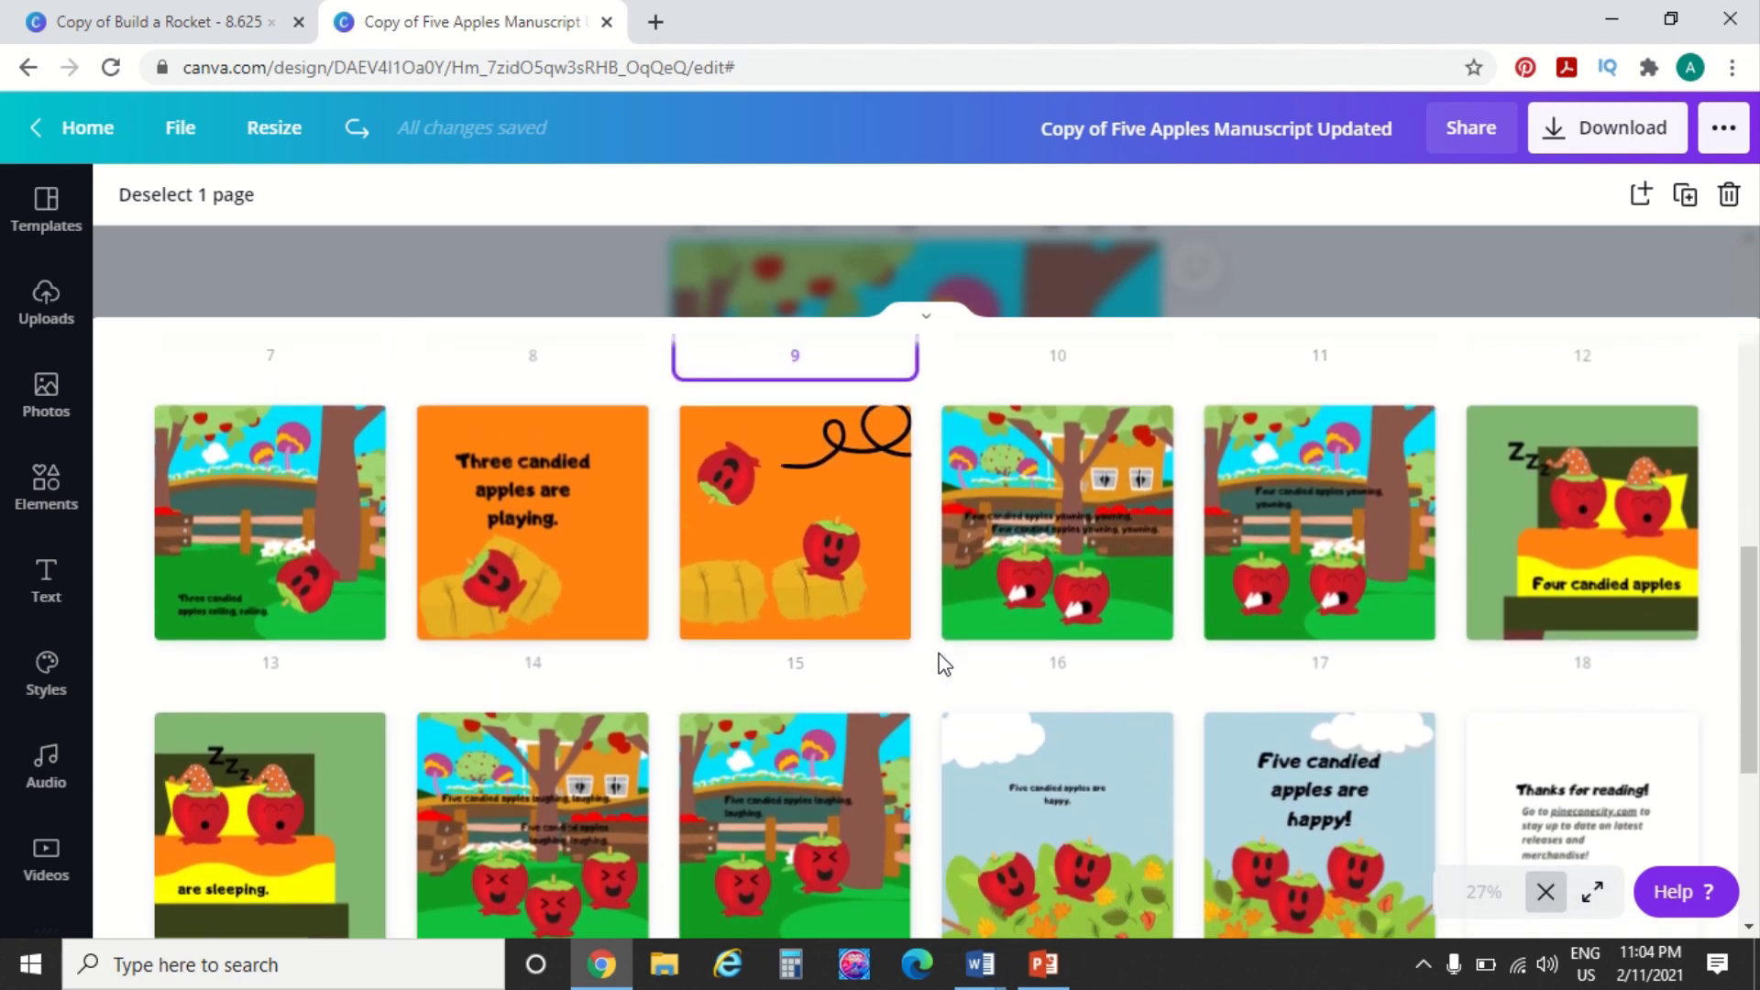
{"action": "scroll", "coordinate": [944, 665], "scroll_direction": "down", "scroll_amount": 1}
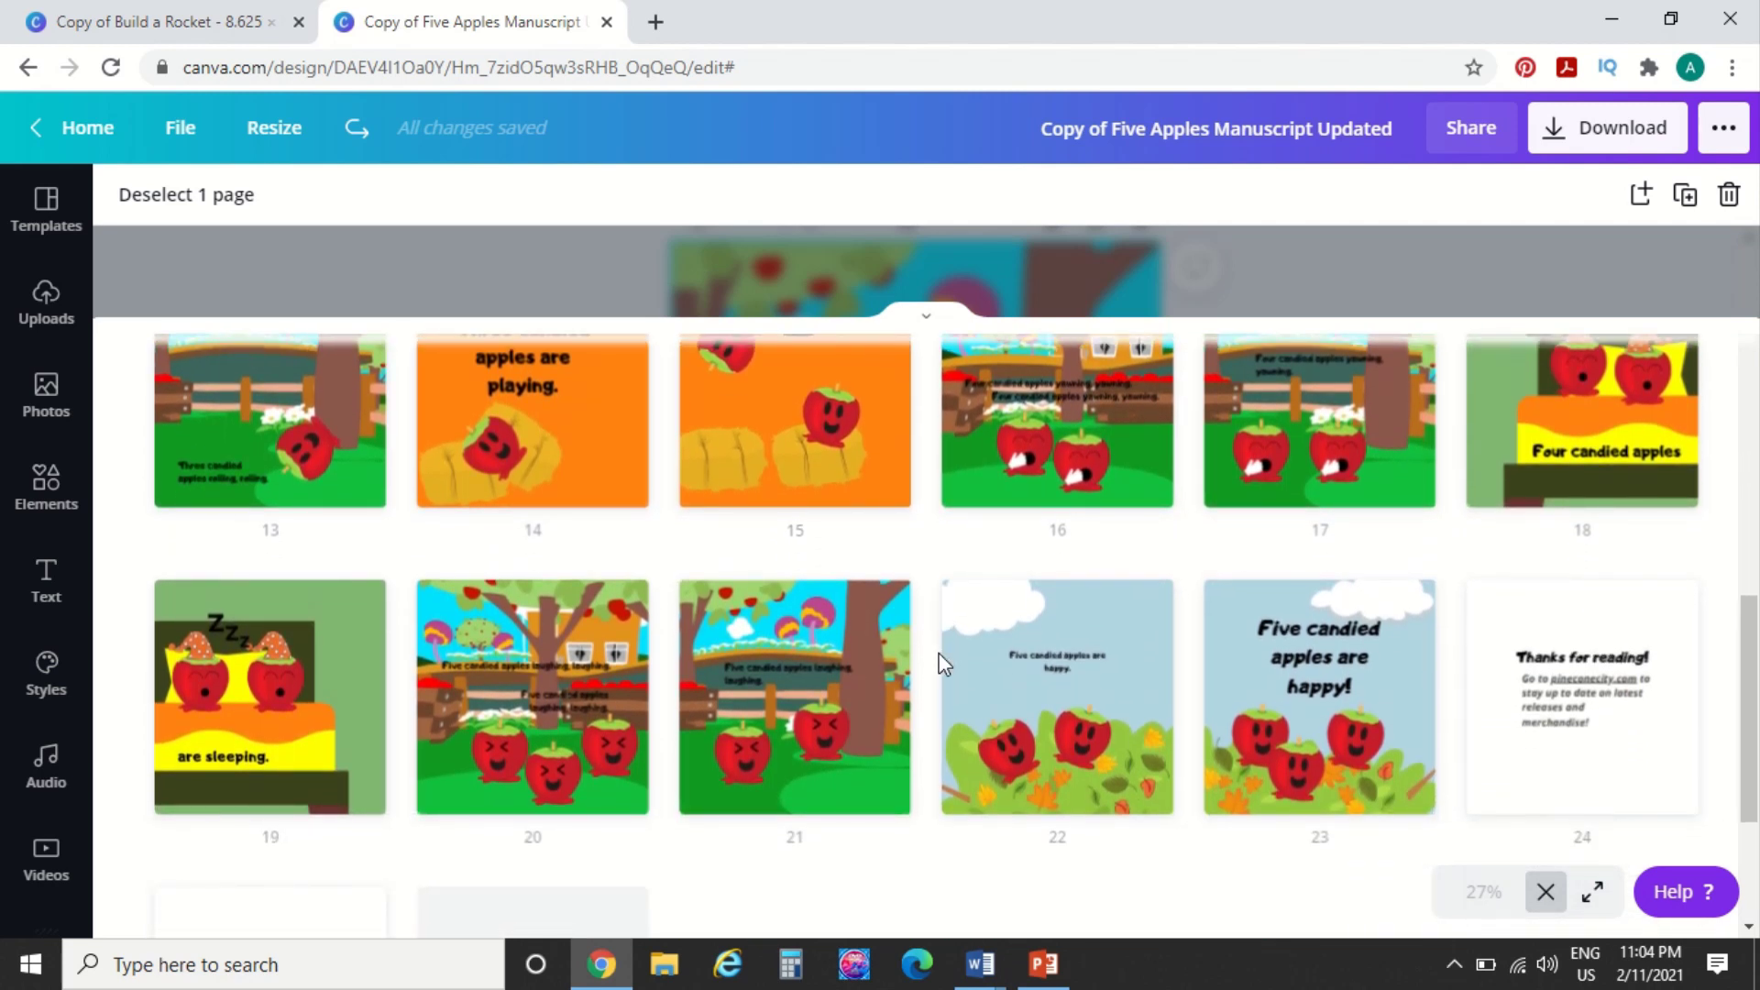
{"action": "scroll", "coordinate": [944, 664], "scroll_direction": "up", "scroll_amount": 2}
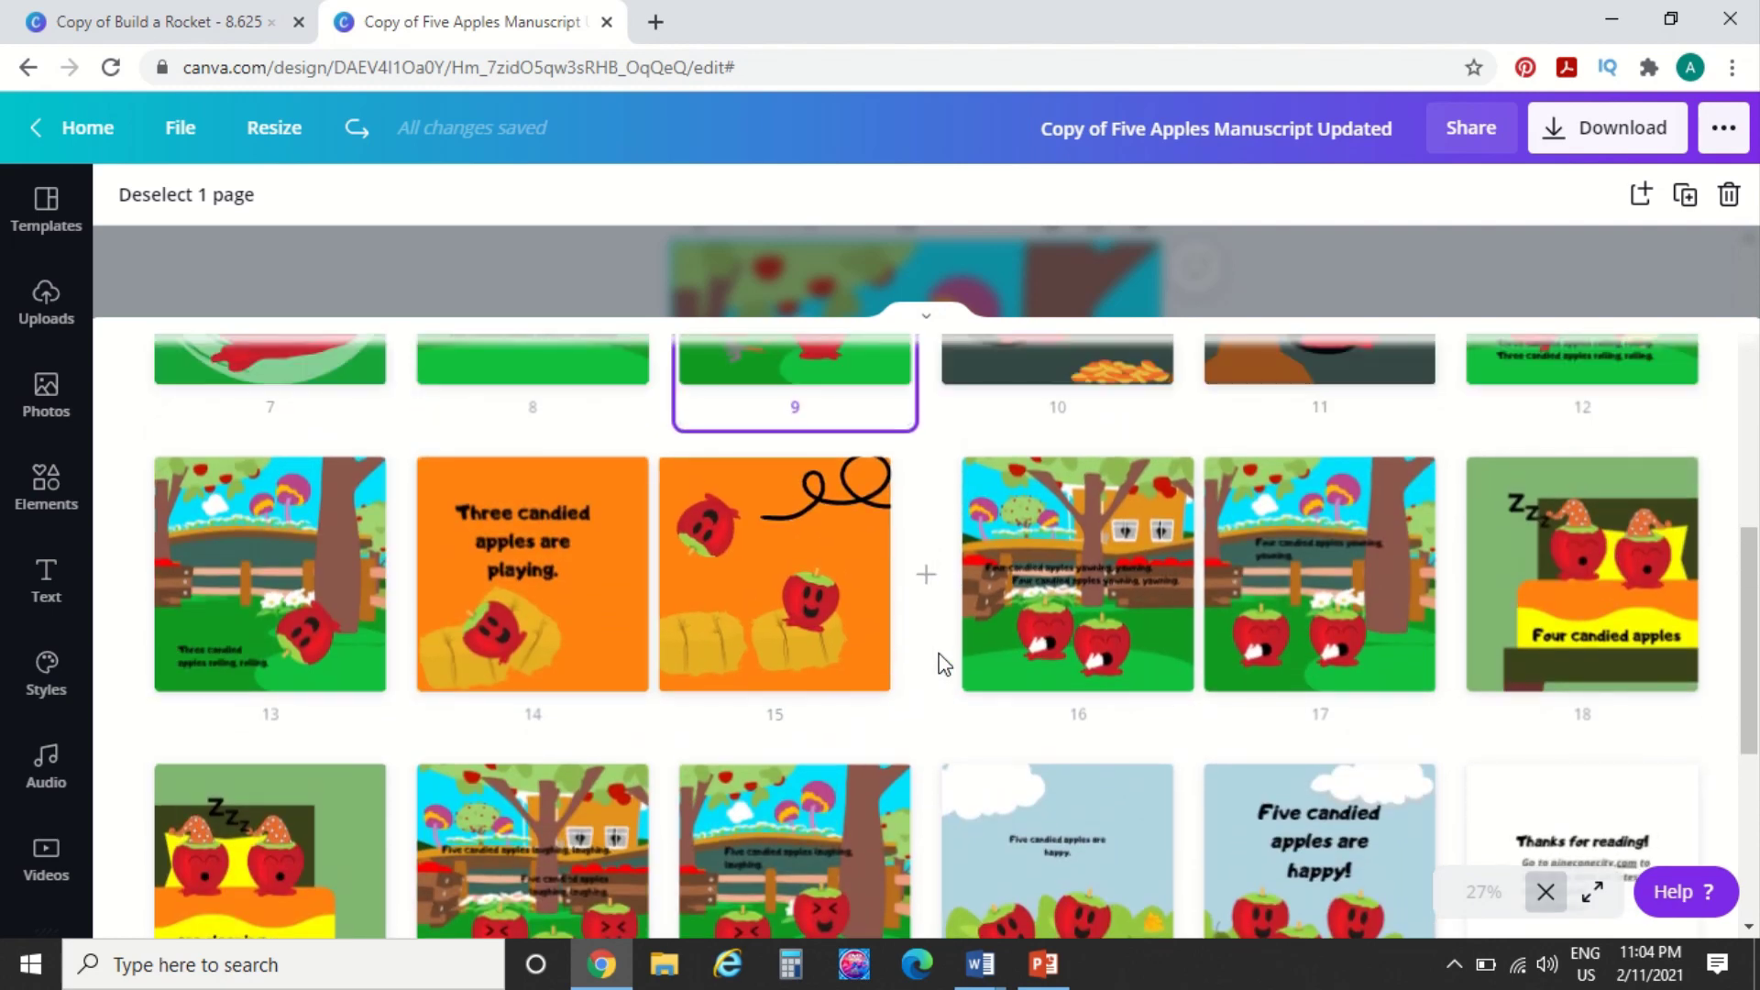
{"action": "scroll", "coordinate": [945, 665], "scroll_direction": "up", "scroll_amount": 1}
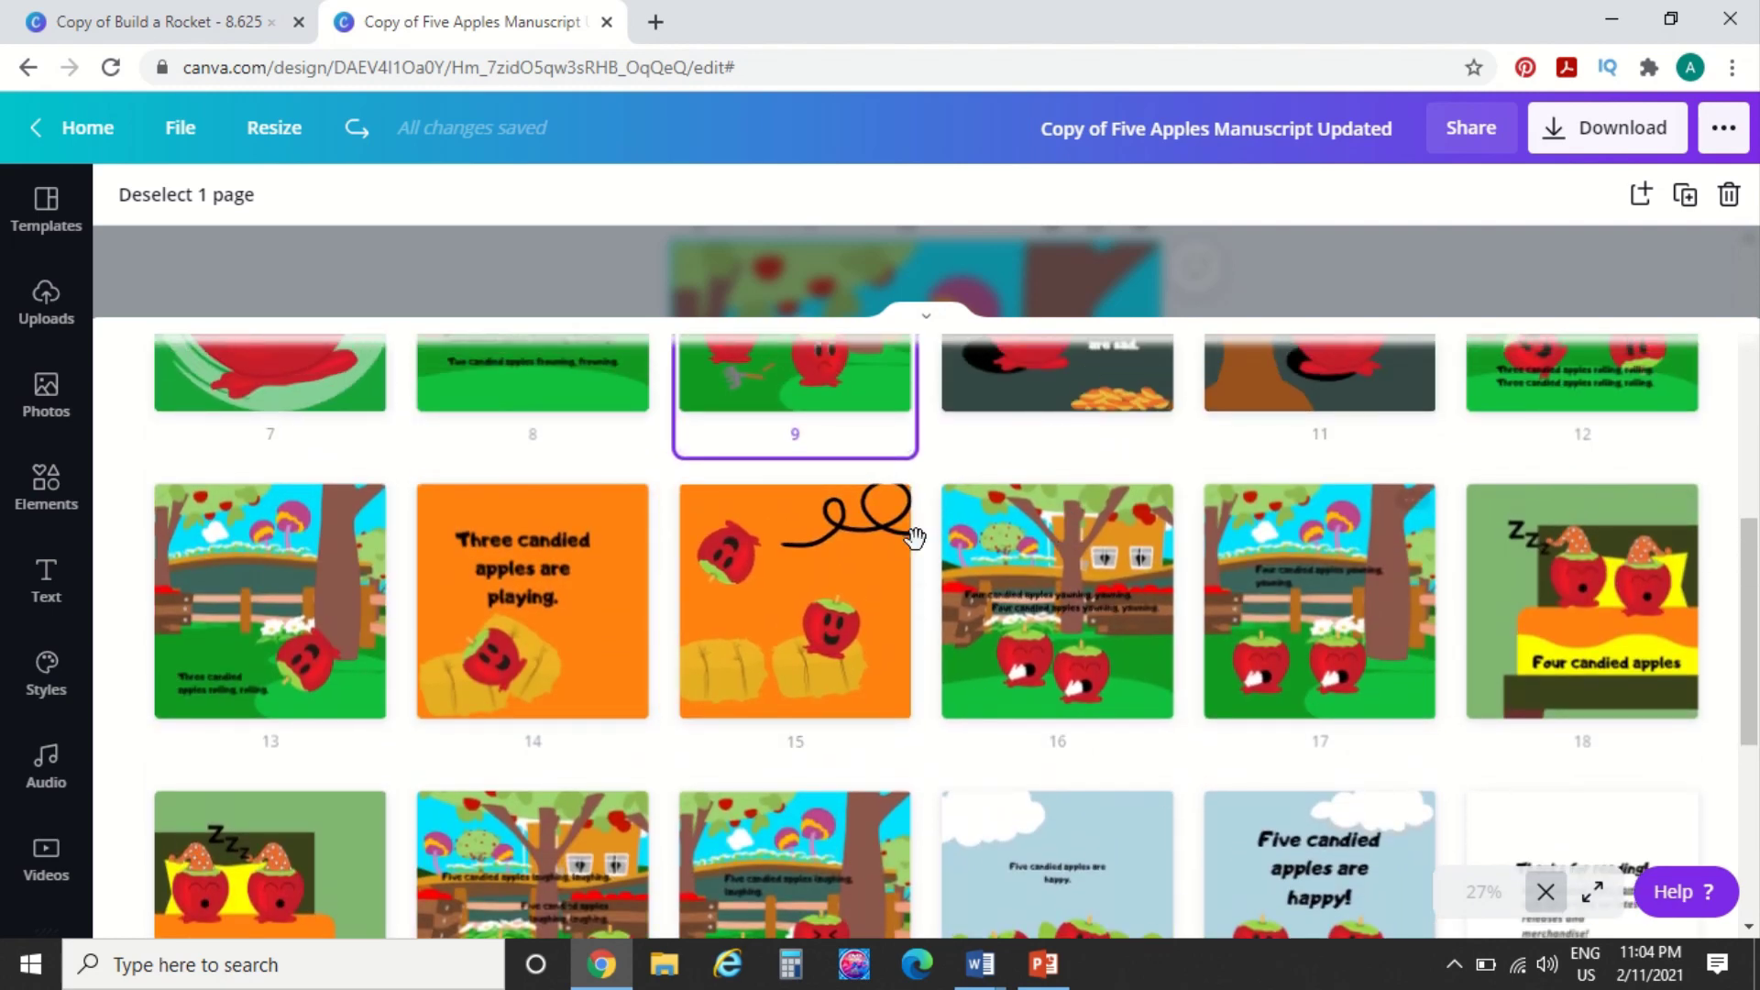
{"action": "left_click", "coordinate": [1131, 597], "text": "shift"}
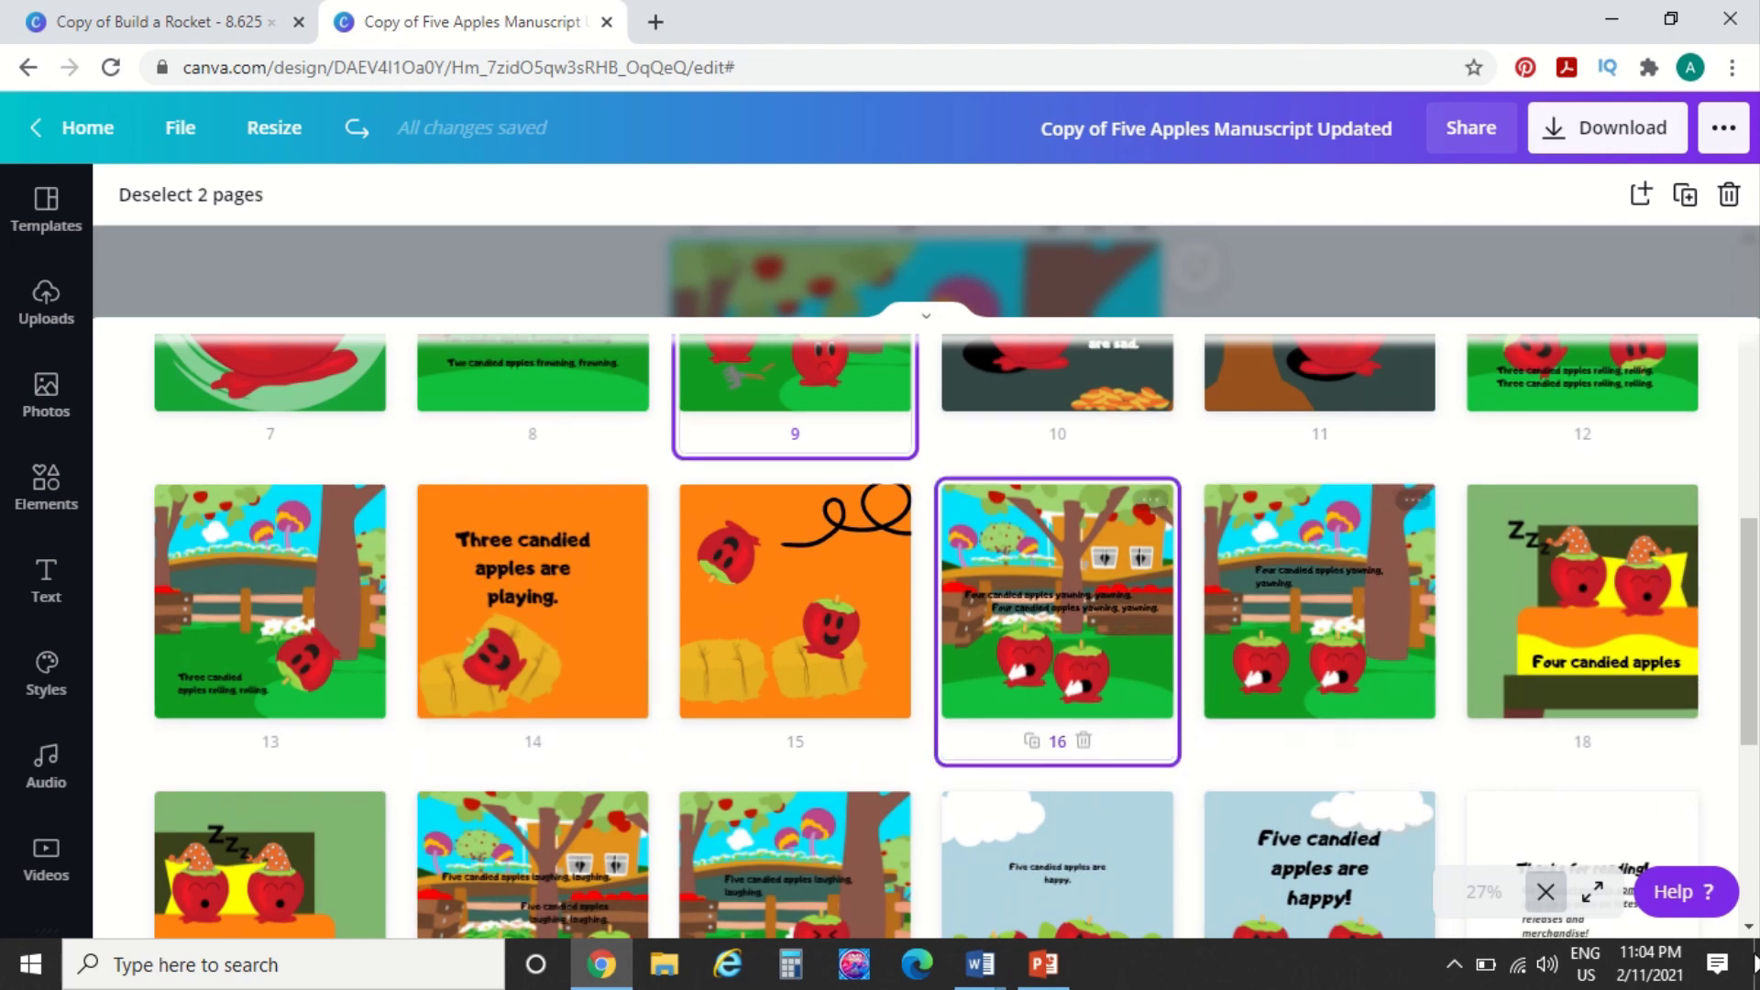
{"action": "left_click", "coordinate": [1549, 894]}
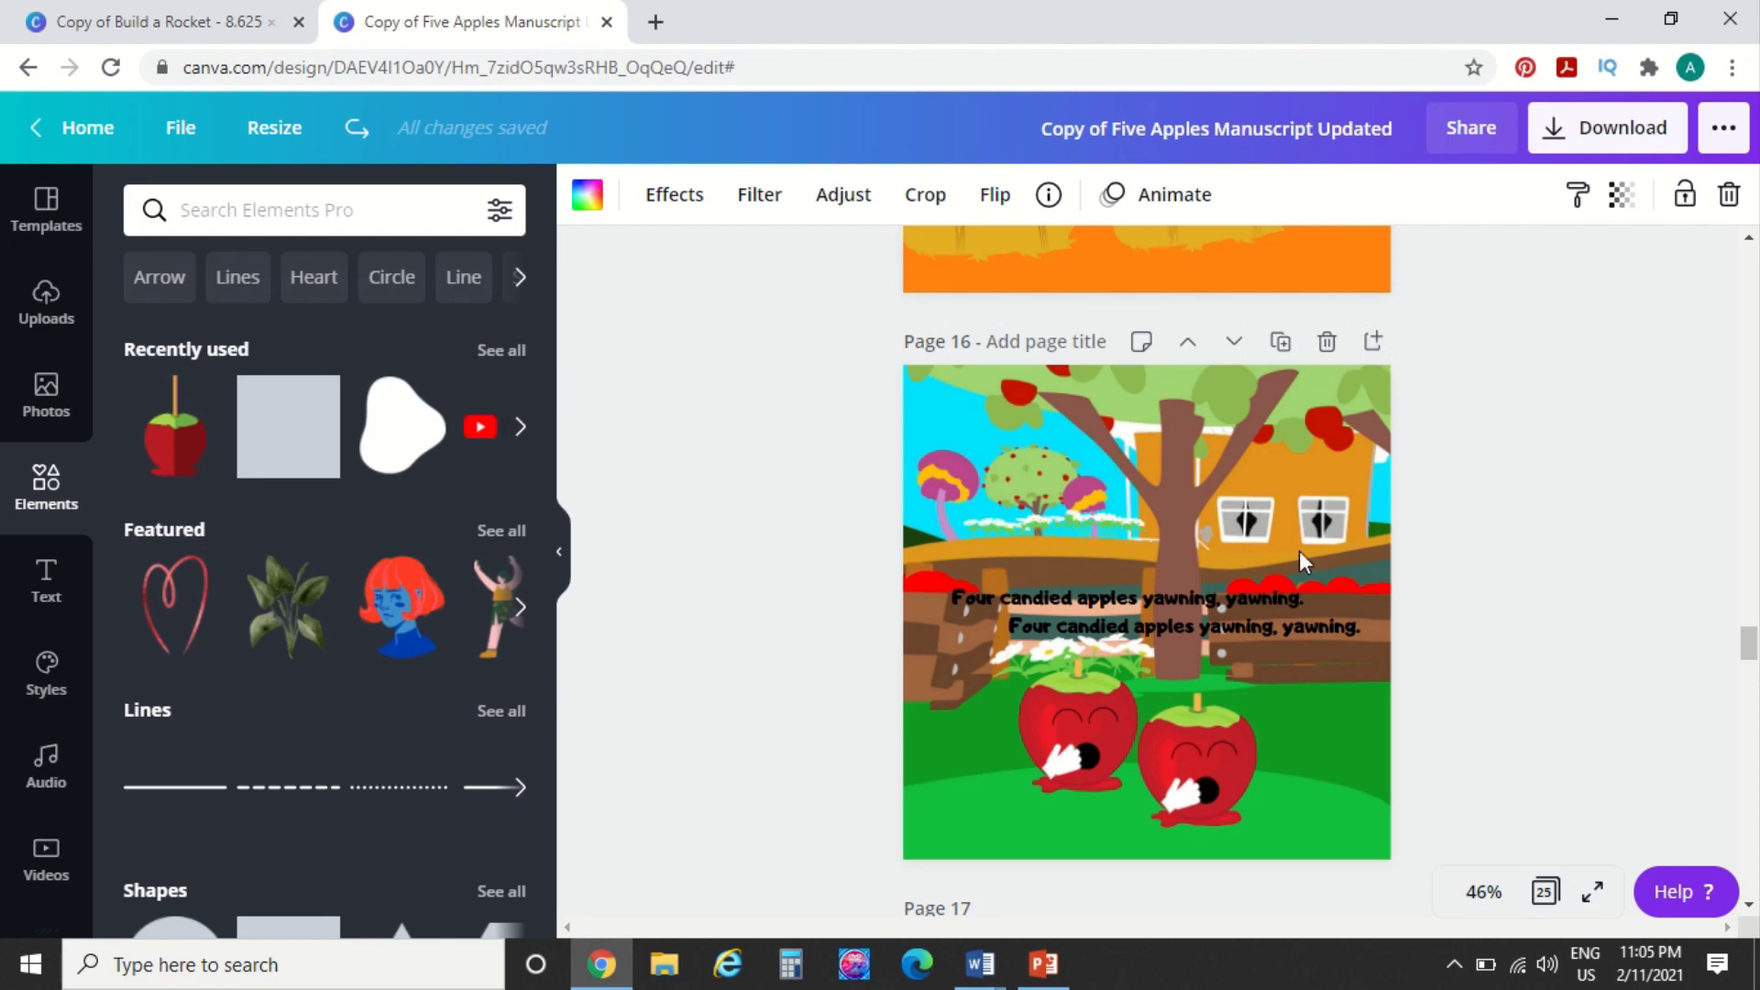
{"action": "scroll", "coordinate": [1300, 550], "scroll_direction": "down", "scroll_amount": 2}
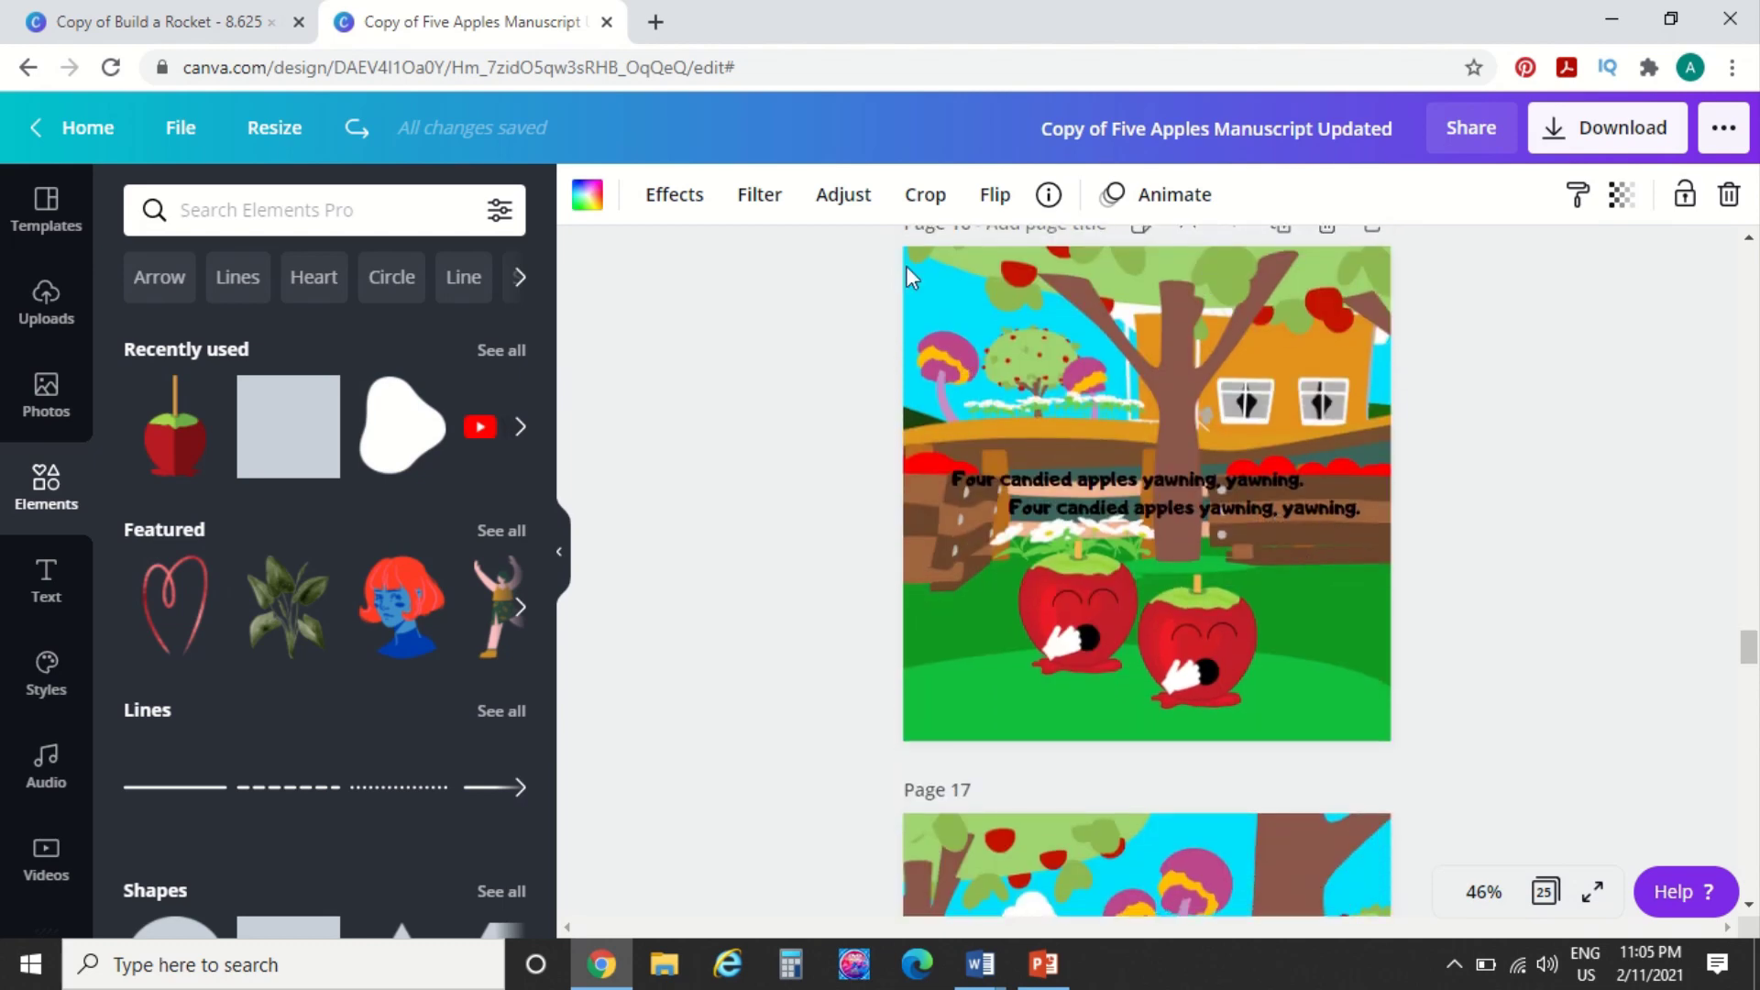
{"action": "scroll", "coordinate": [1280, 614], "scroll_direction": "down", "scroll_amount": 5}
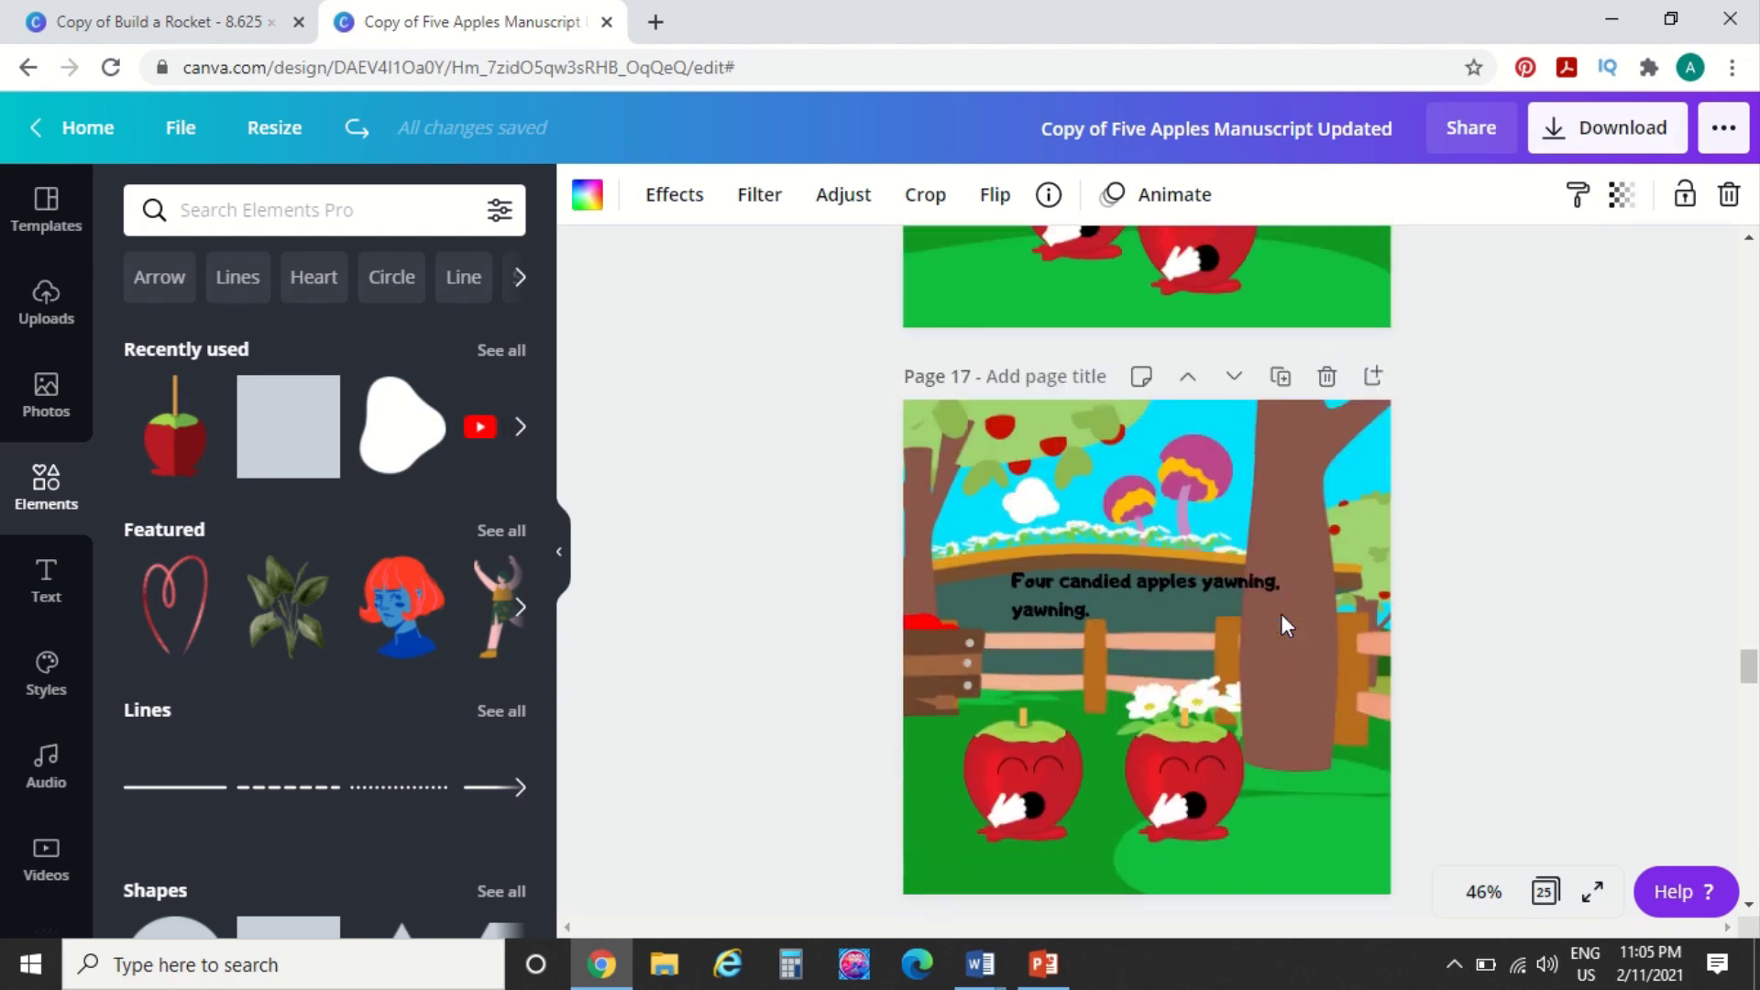
{"action": "scroll", "coordinate": [1181, 491], "scroll_direction": "up", "scroll_amount": 7}
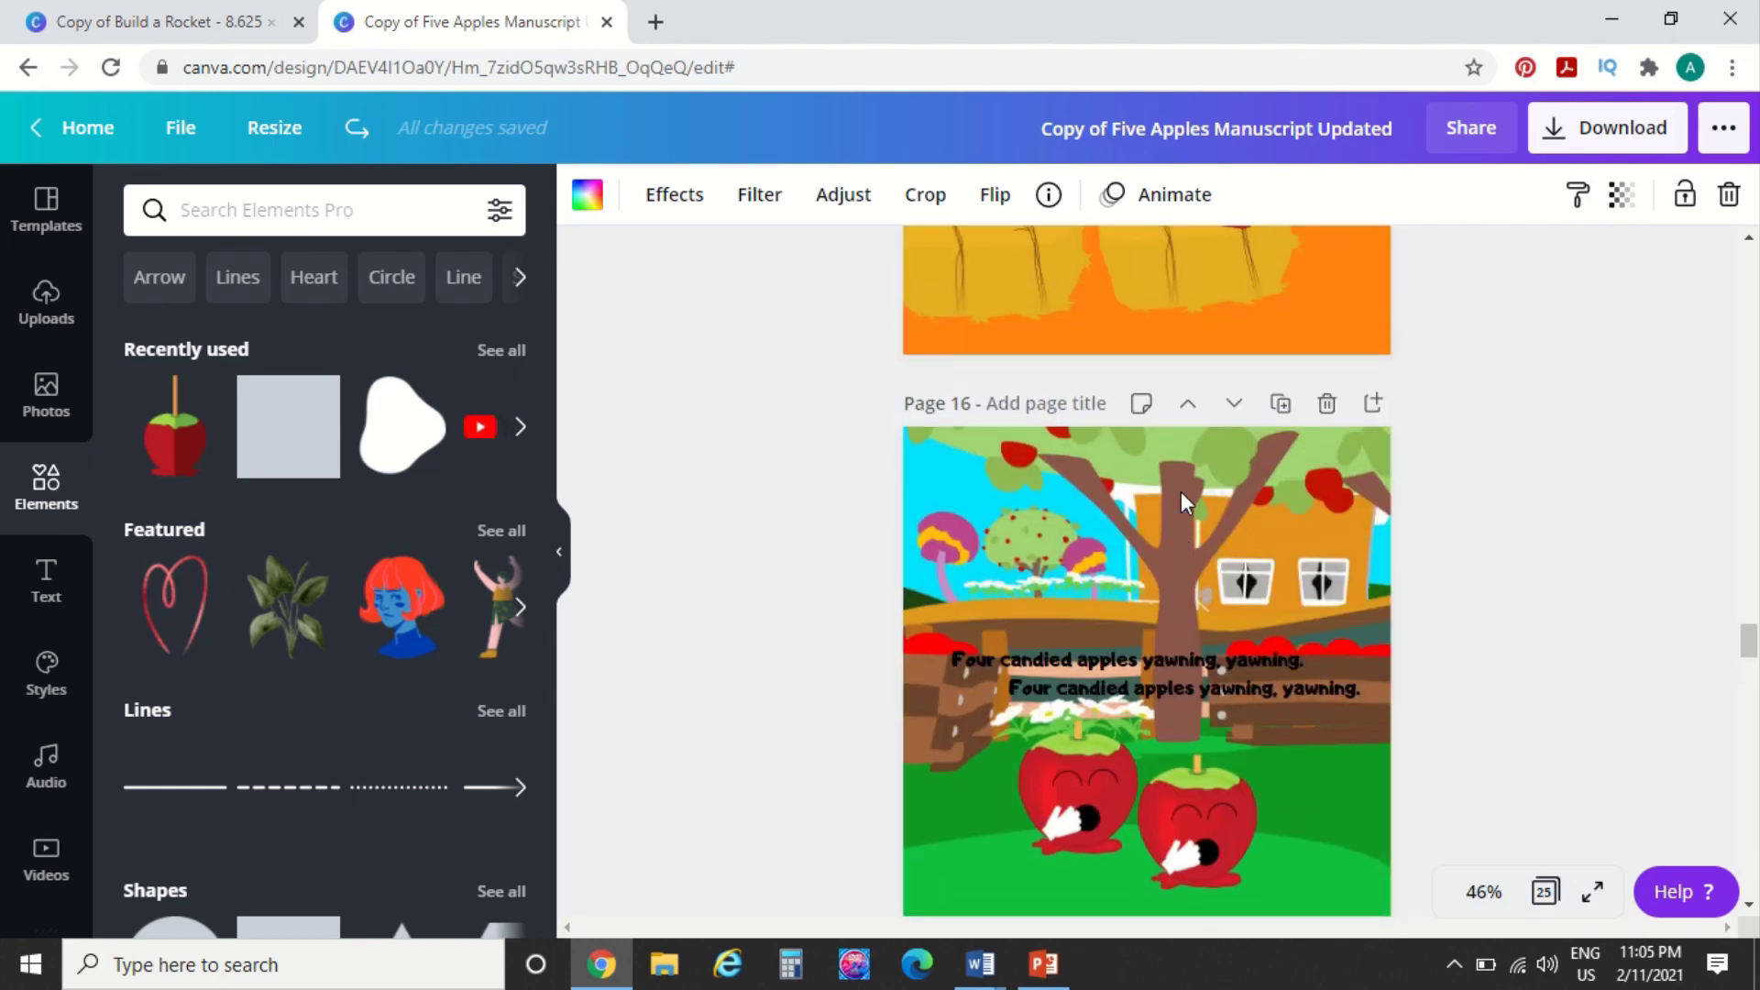
Add a blank page after page 16 and search the photos for "cartoon background"
{"action": "left_click", "coordinate": [1373, 404]}
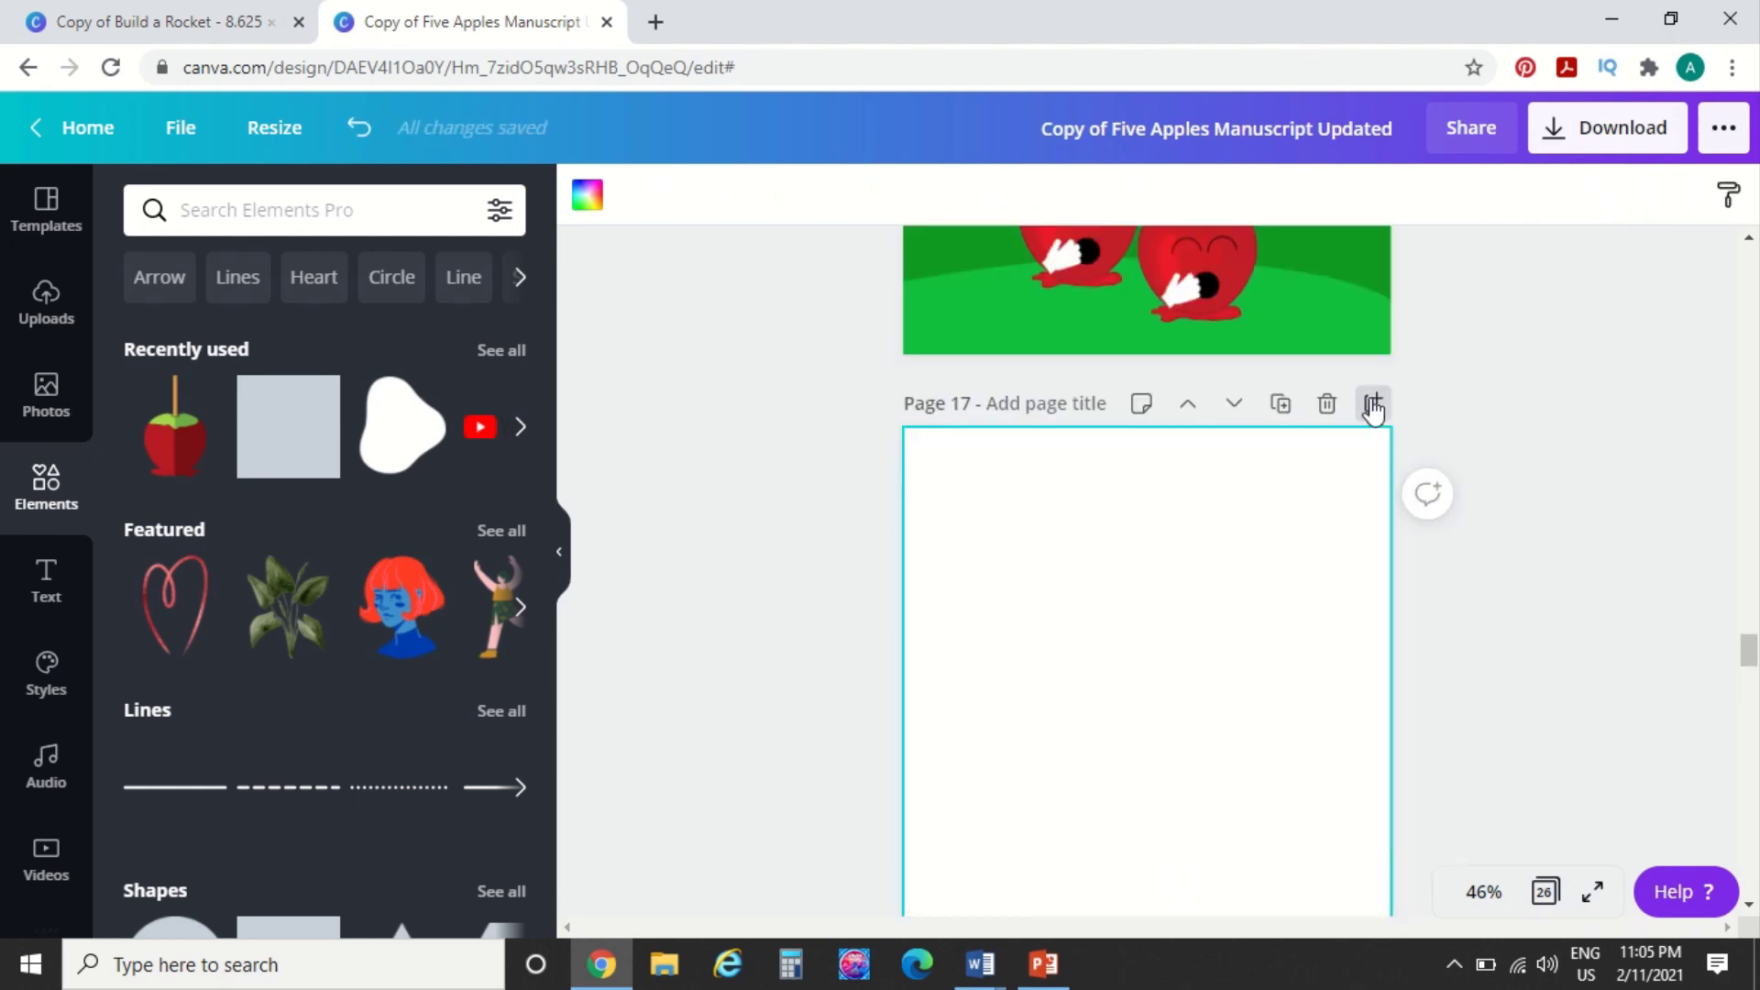
{"action": "left_click", "coordinate": [46, 412]}
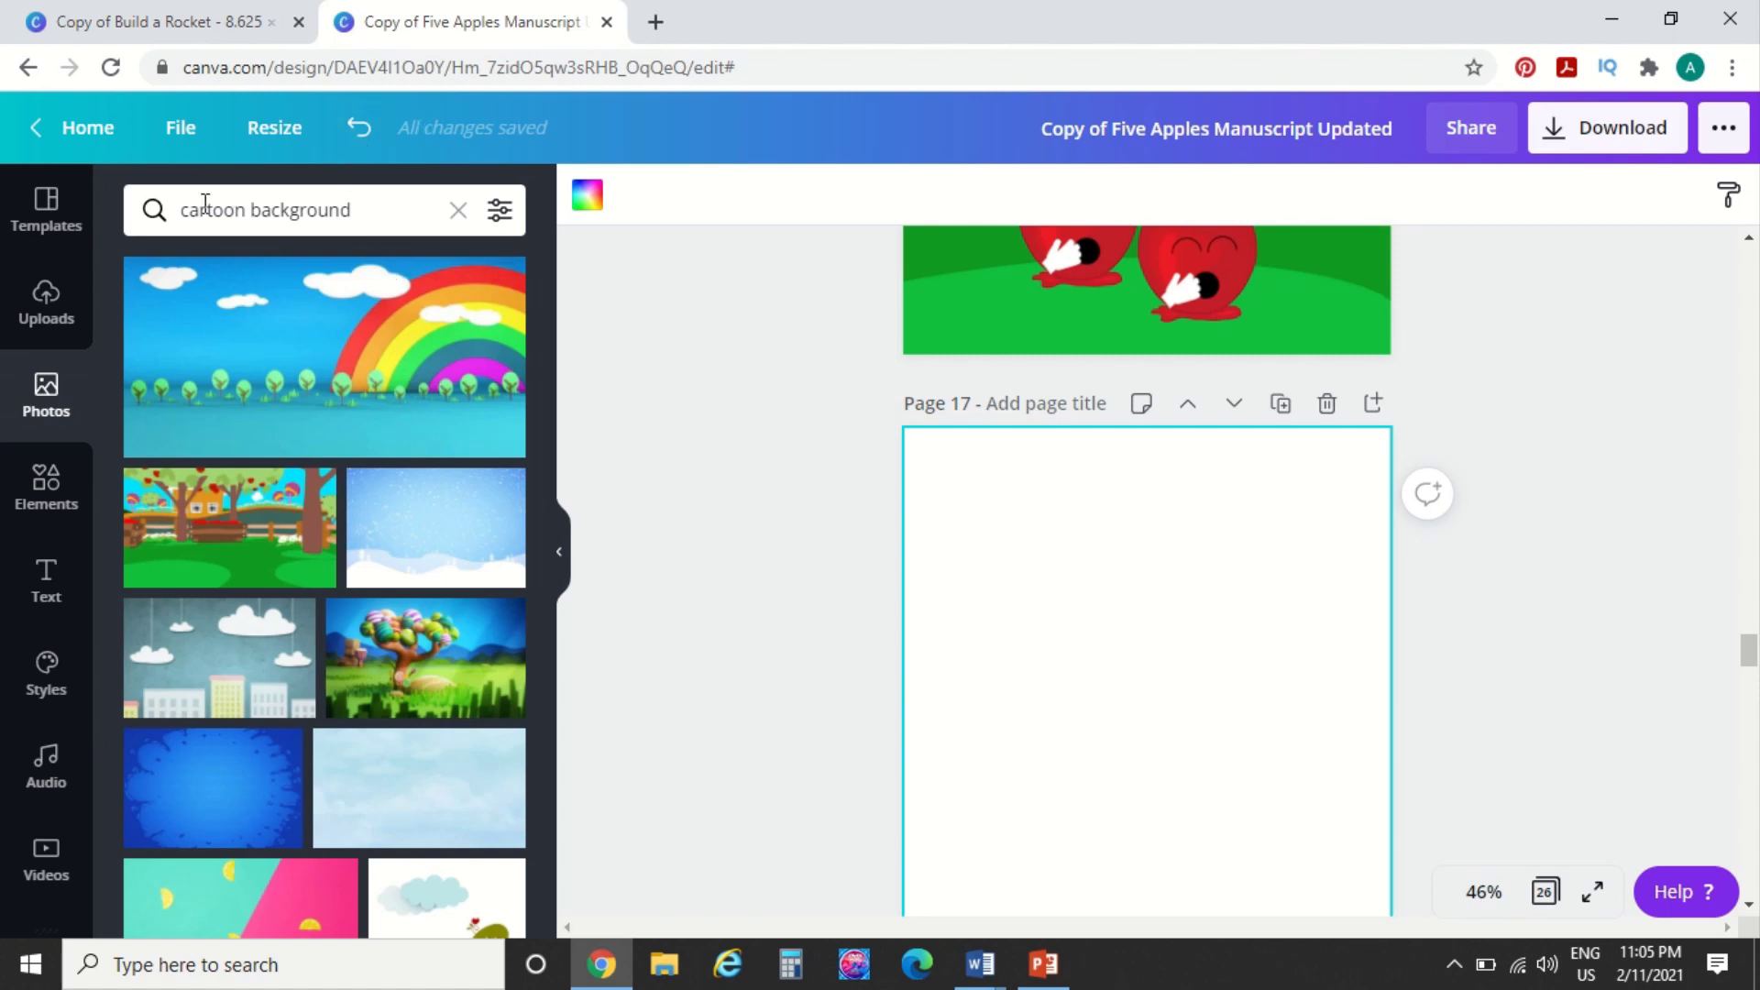
{"action": "left_click", "coordinate": [457, 212]}
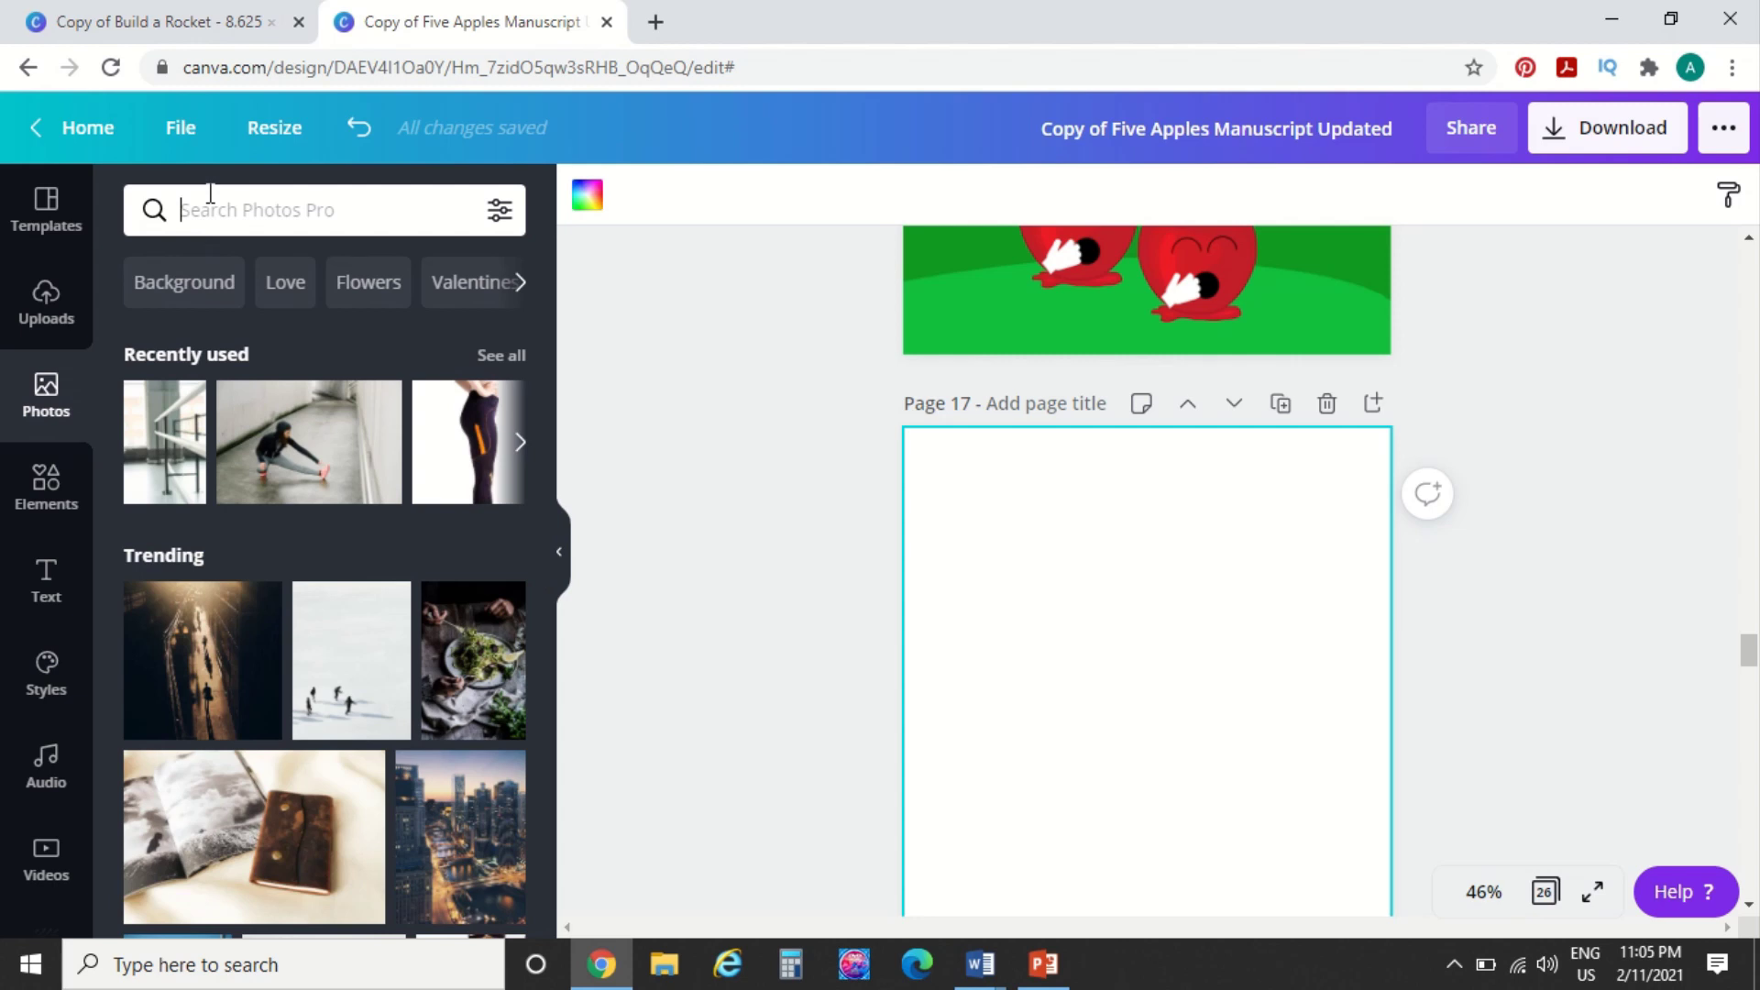
{"action": "type", "text": "cartoon ba"}
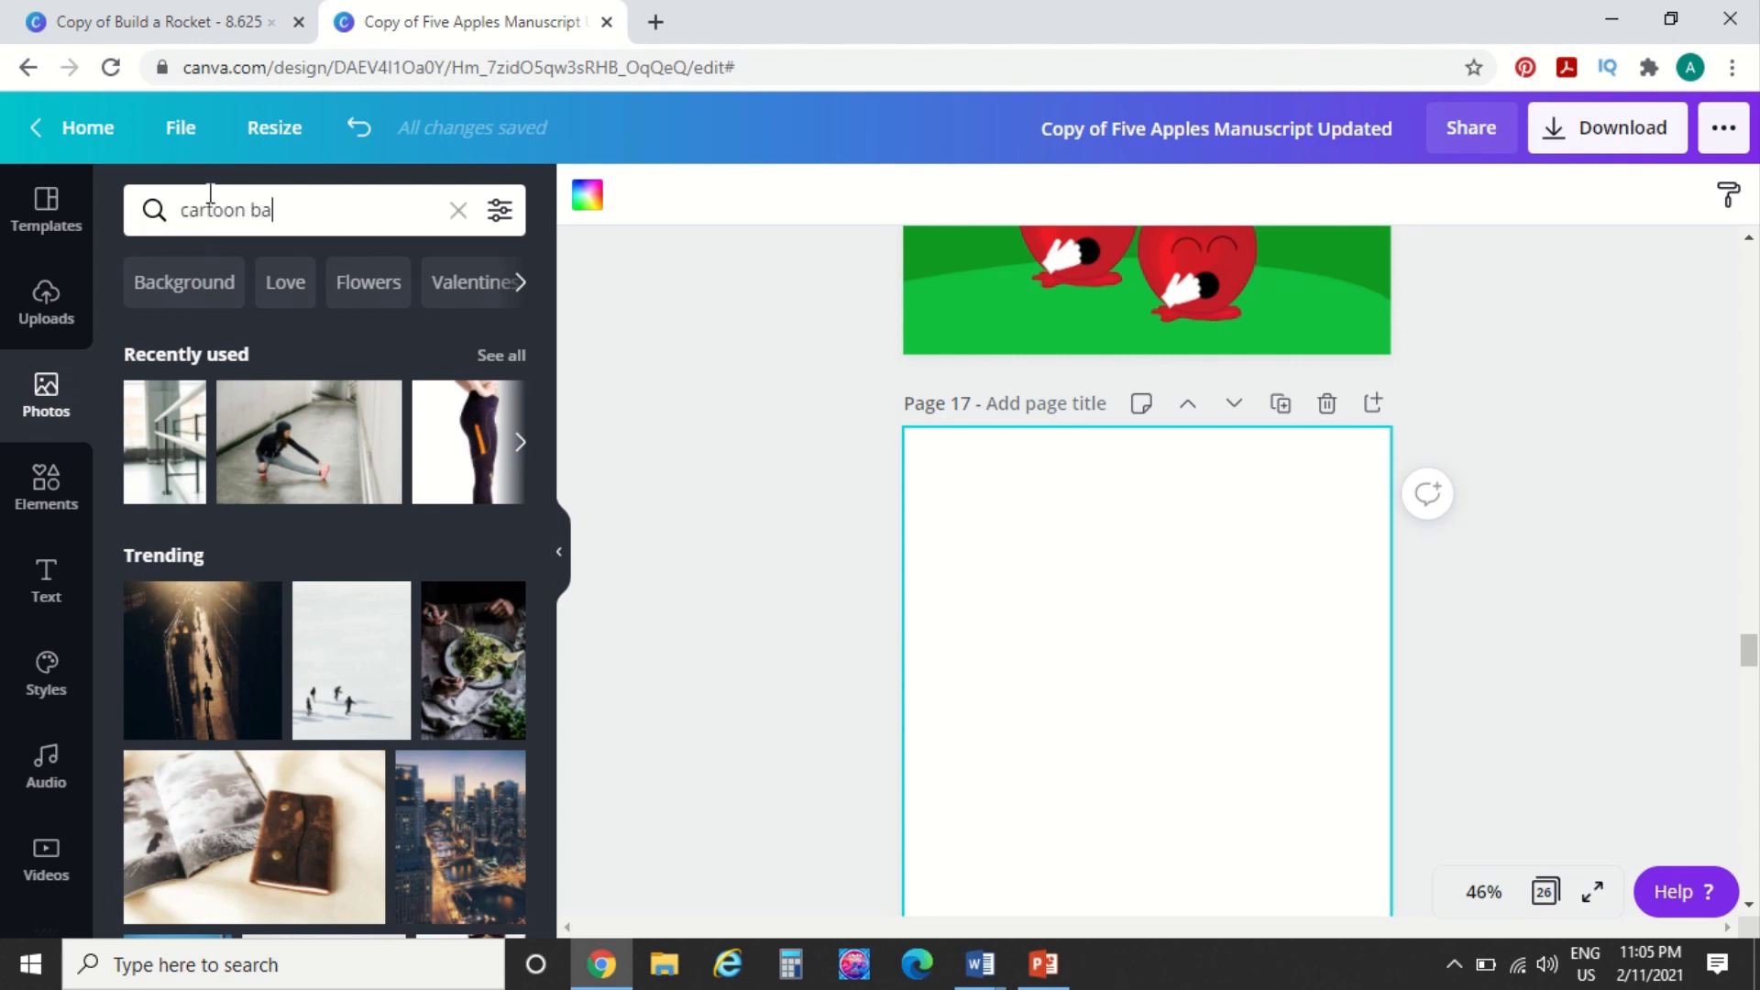
{"action": "type", "text": "ckground"}
{"action": "key", "text": "Return"}
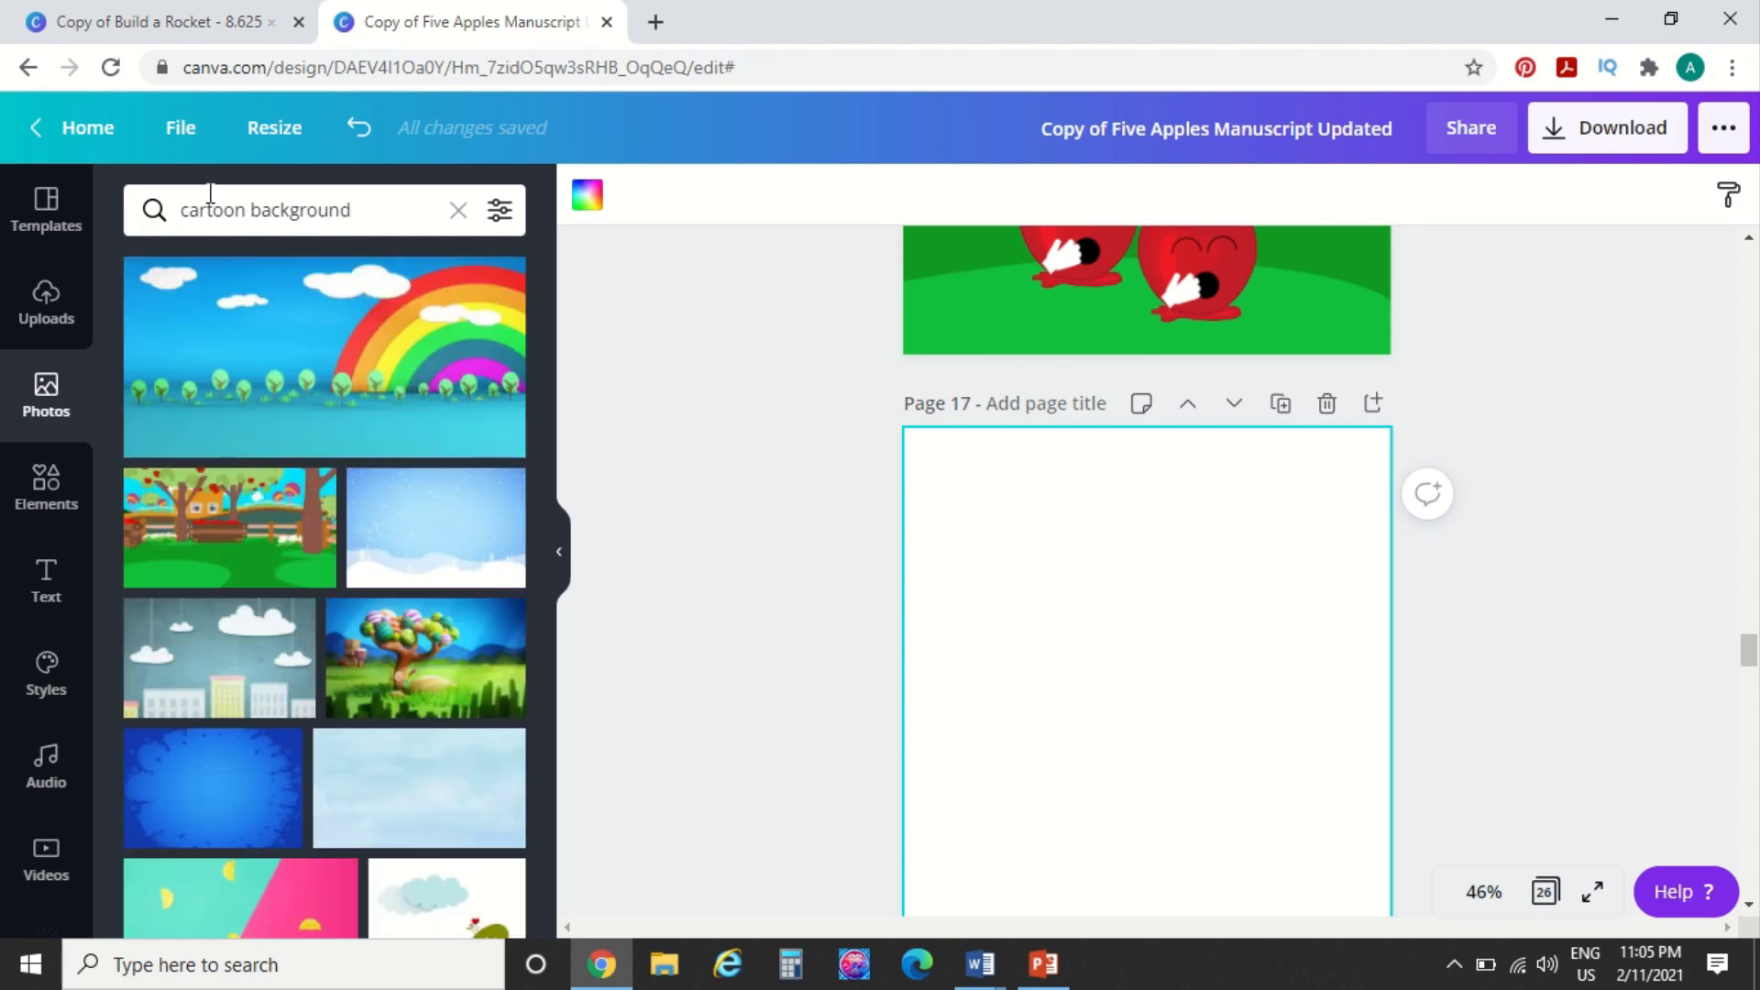
Browse the photo results and place the cartoon orchard scene with the orange house on blank page 17
{"action": "scroll", "coordinate": [339, 577], "scroll_direction": "down", "scroll_amount": 6}
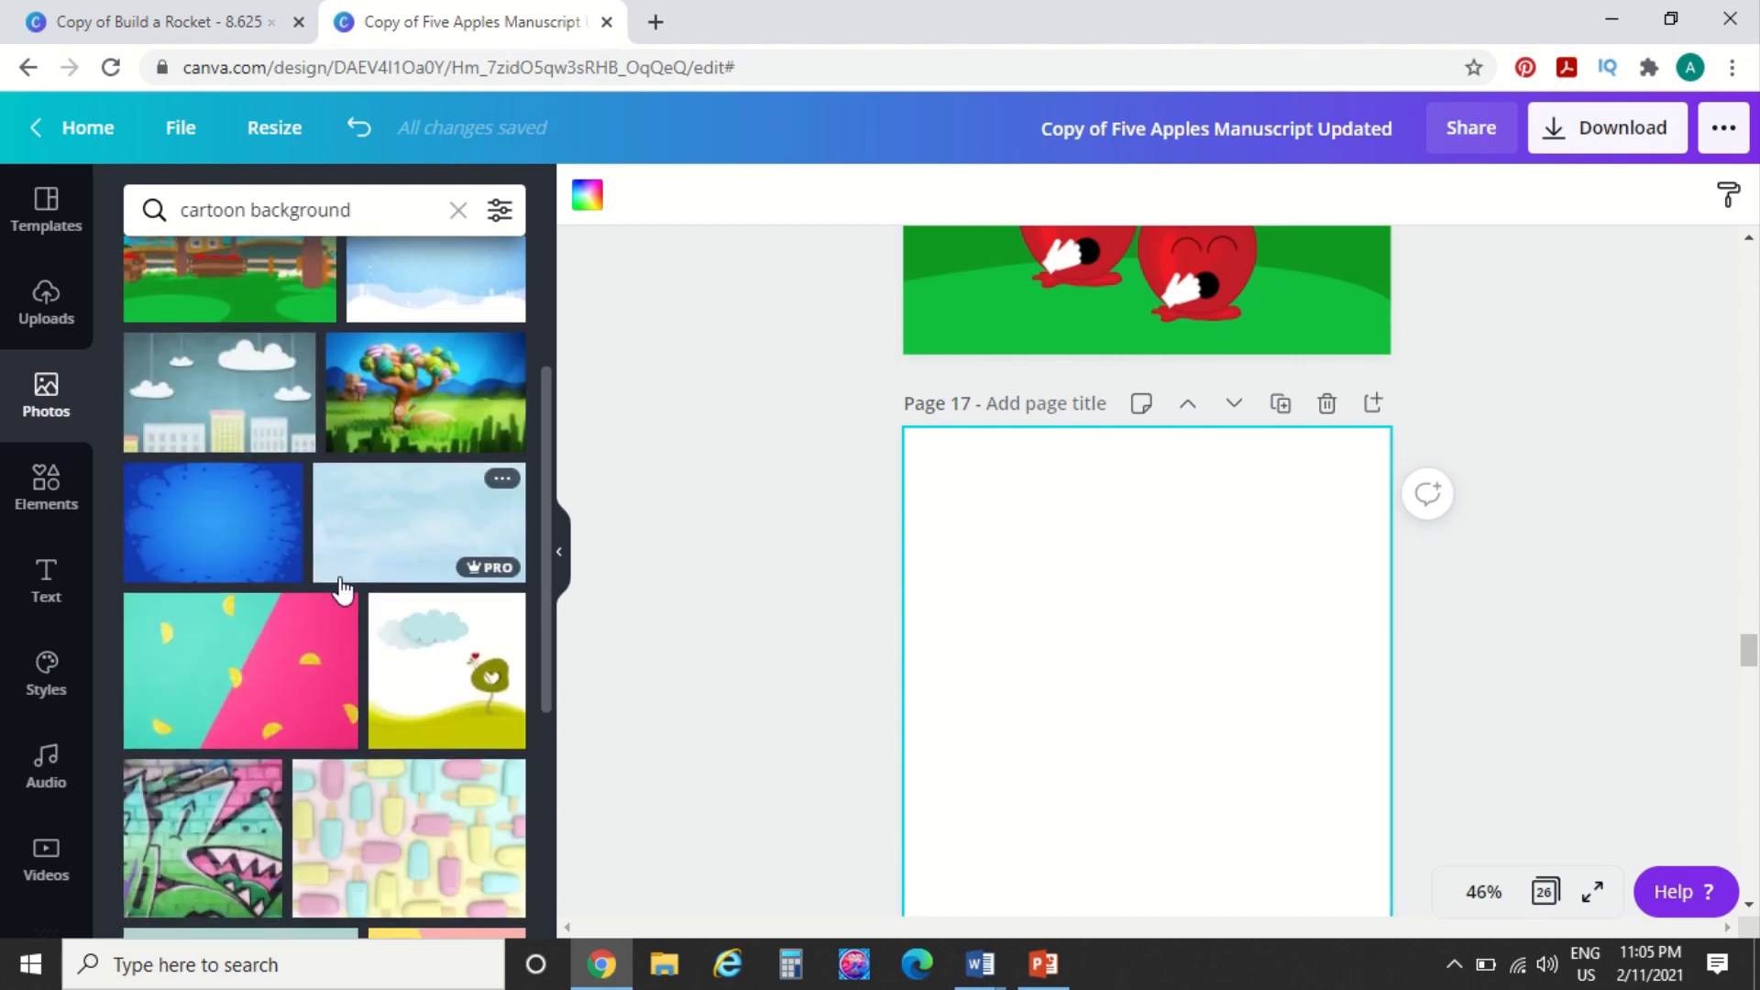
{"action": "scroll", "coordinate": [341, 582], "scroll_direction": "down", "scroll_amount": 3}
{"action": "scroll", "coordinate": [341, 582], "scroll_direction": "up", "scroll_amount": 2}
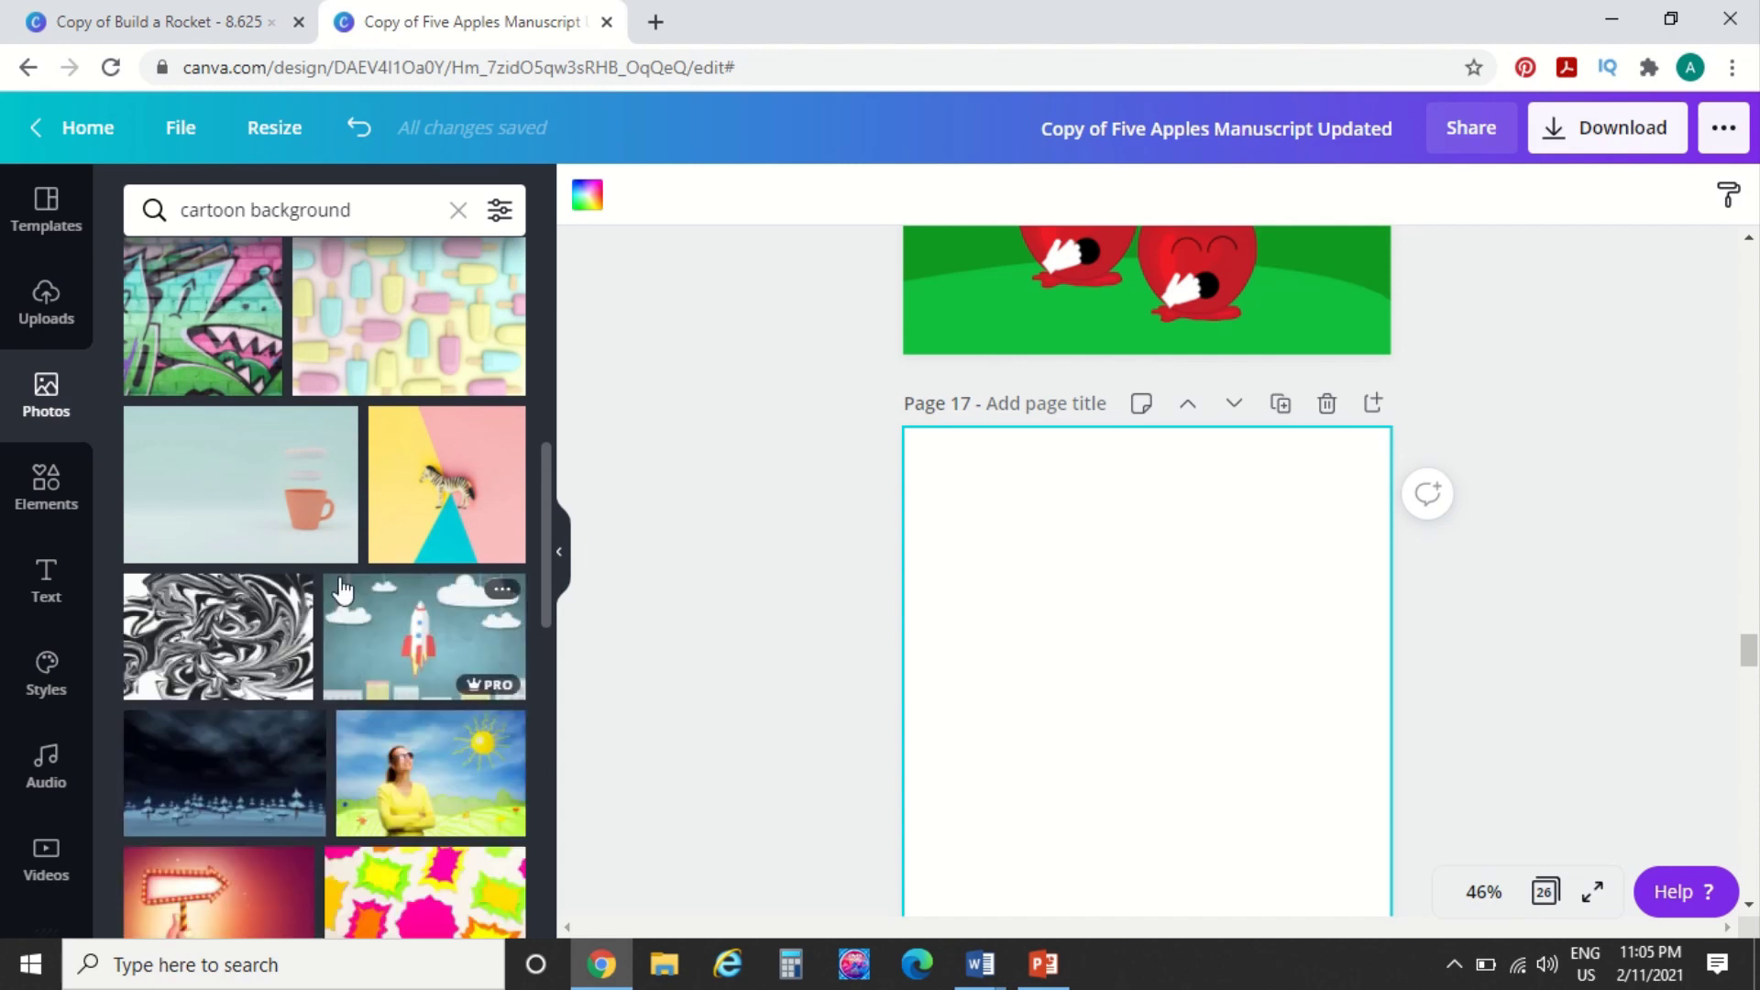
{"action": "scroll", "coordinate": [341, 589], "scroll_direction": "up", "scroll_amount": 6}
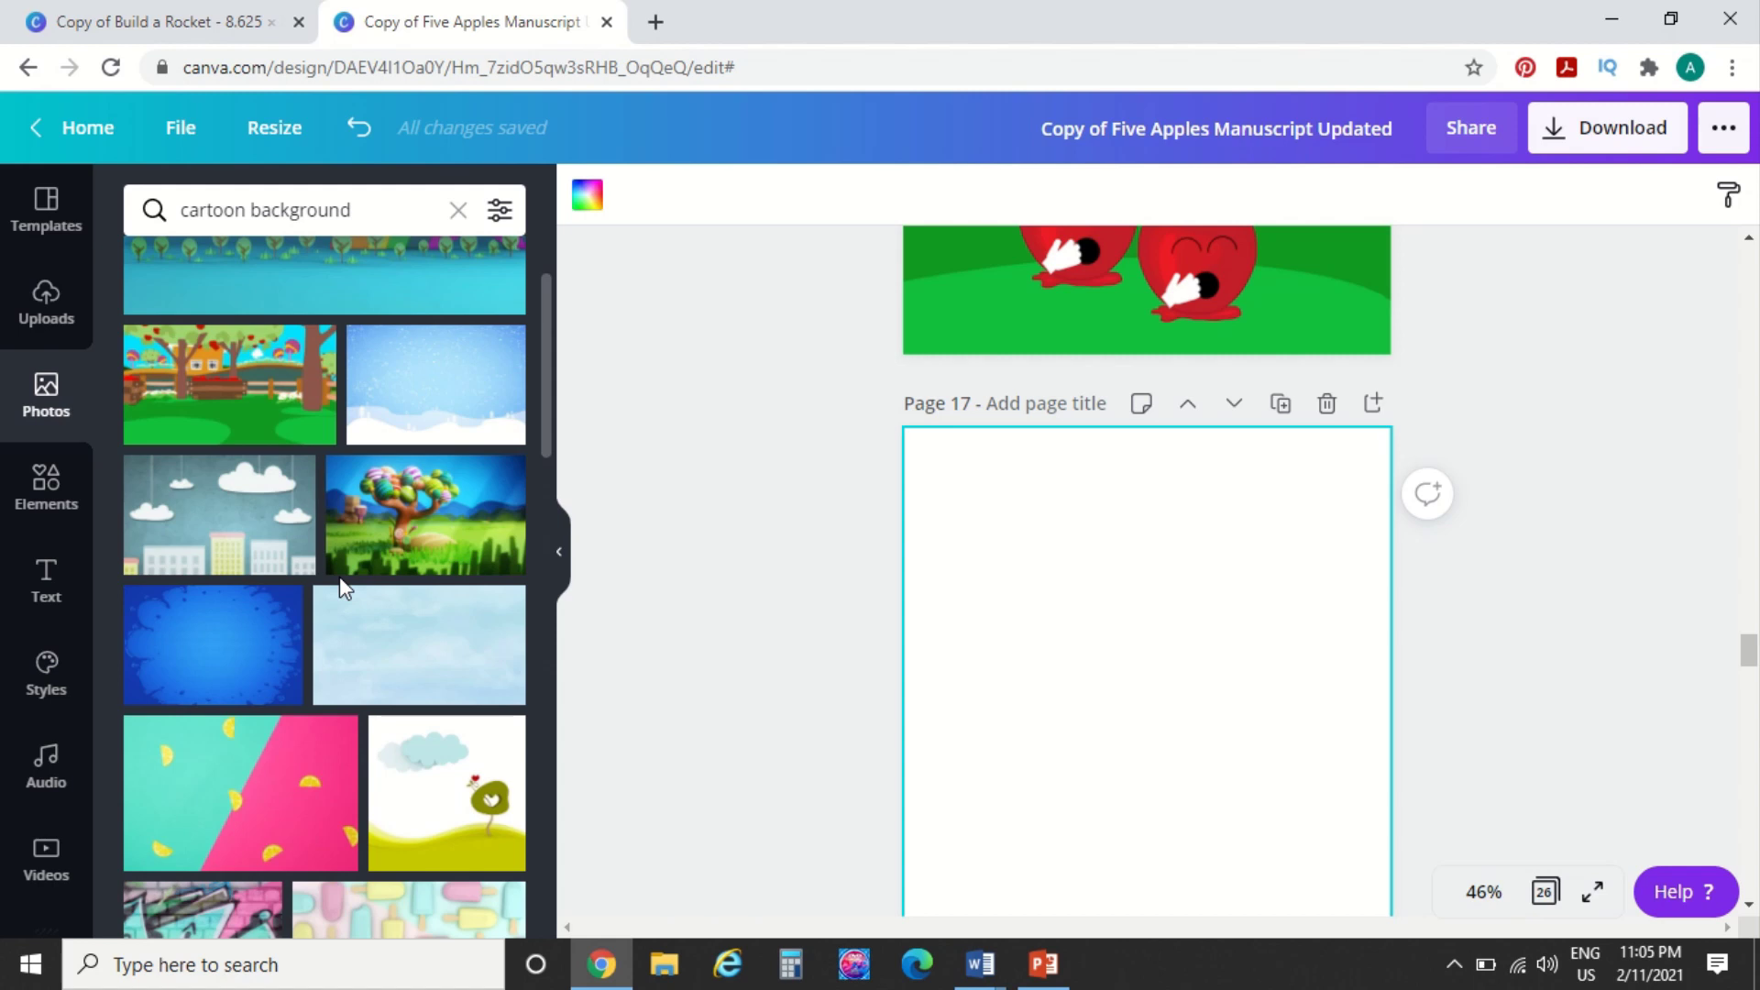
{"action": "scroll", "coordinate": [341, 588], "scroll_direction": "up", "scroll_amount": 1}
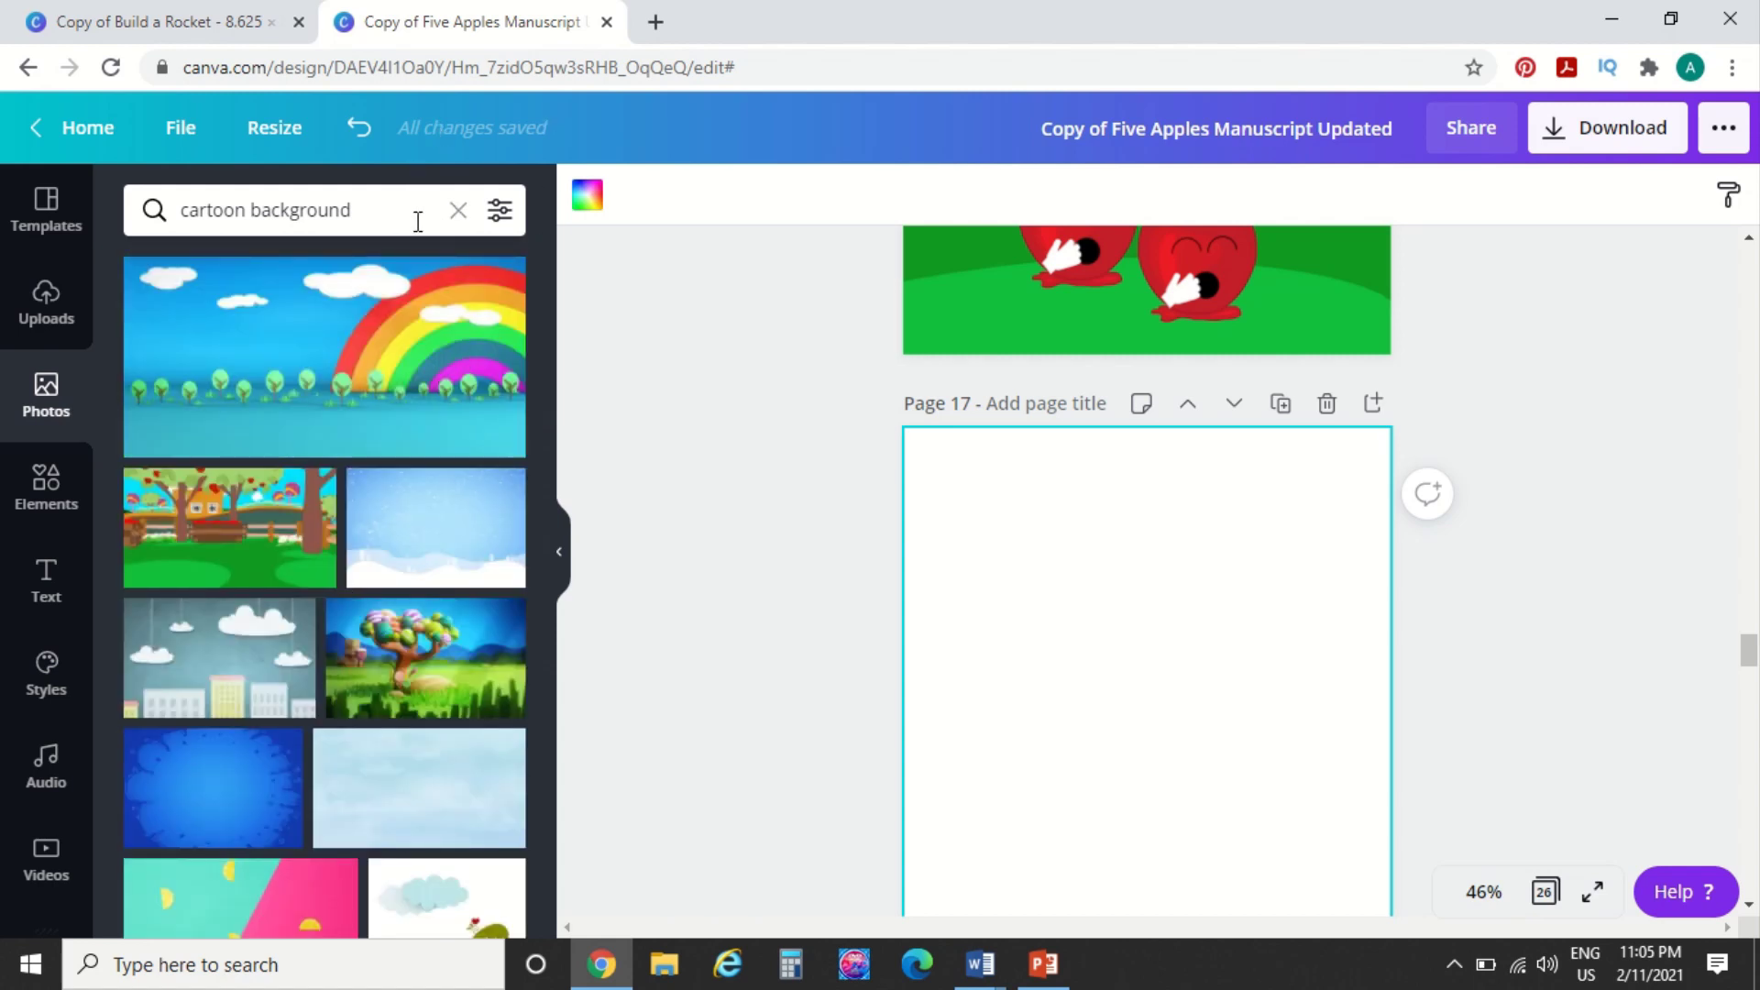
{"action": "left_click", "coordinate": [212, 549]}
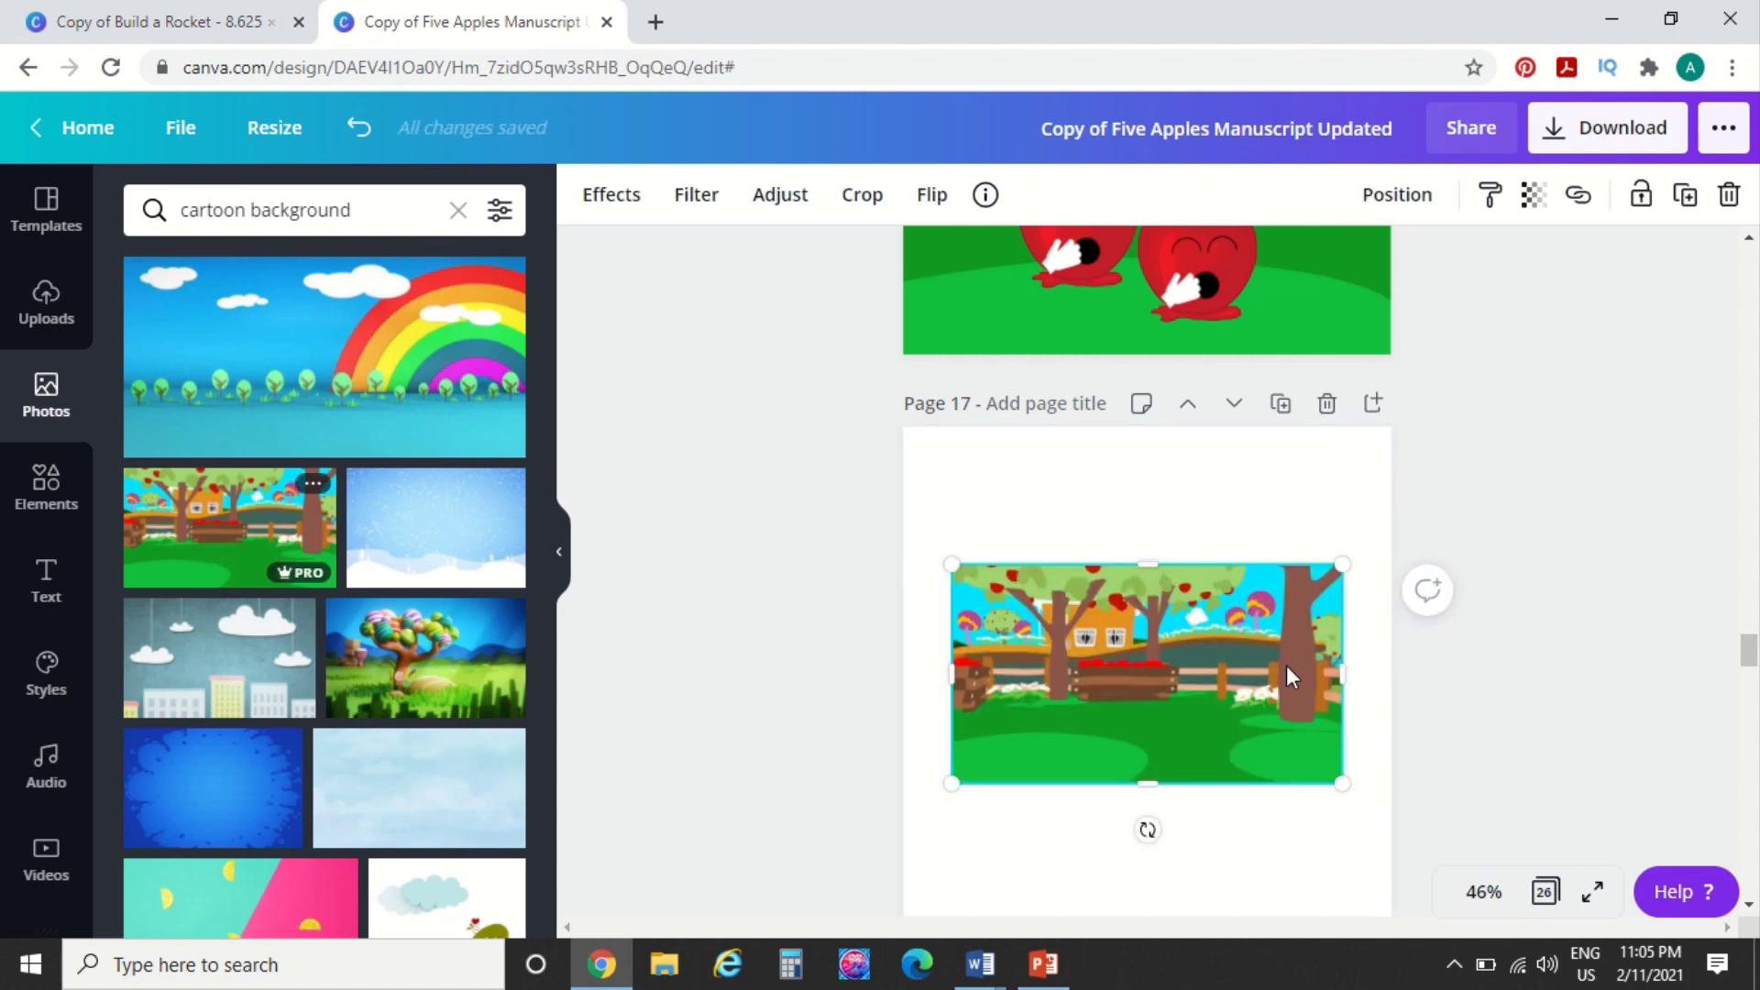
Stretch the orchard image vertically so it reaches the upper and lower edges of page 17
{"action": "scroll", "coordinate": [1286, 666], "scroll_direction": "down", "scroll_amount": 1}
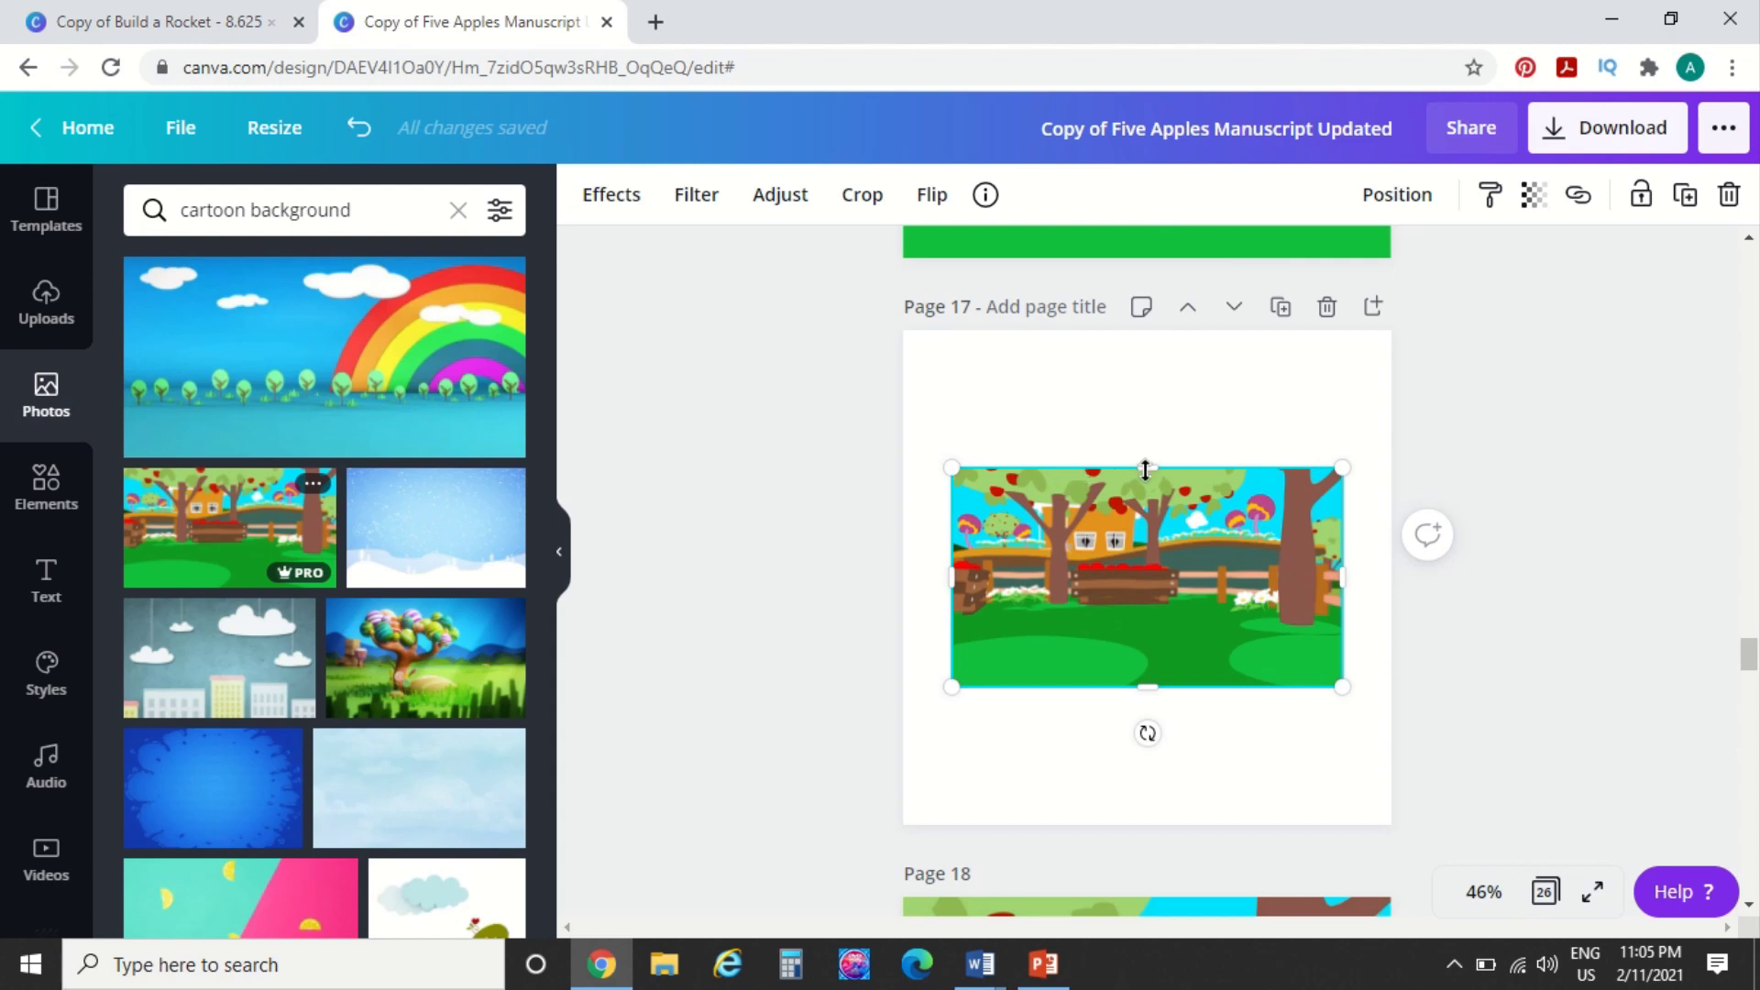
{"action": "left_click_drag", "start_coordinate": [1146, 469], "coordinate": [1163, 332]}
{"action": "left_click_drag", "start_coordinate": [1152, 692], "coordinate": [1168, 826]}
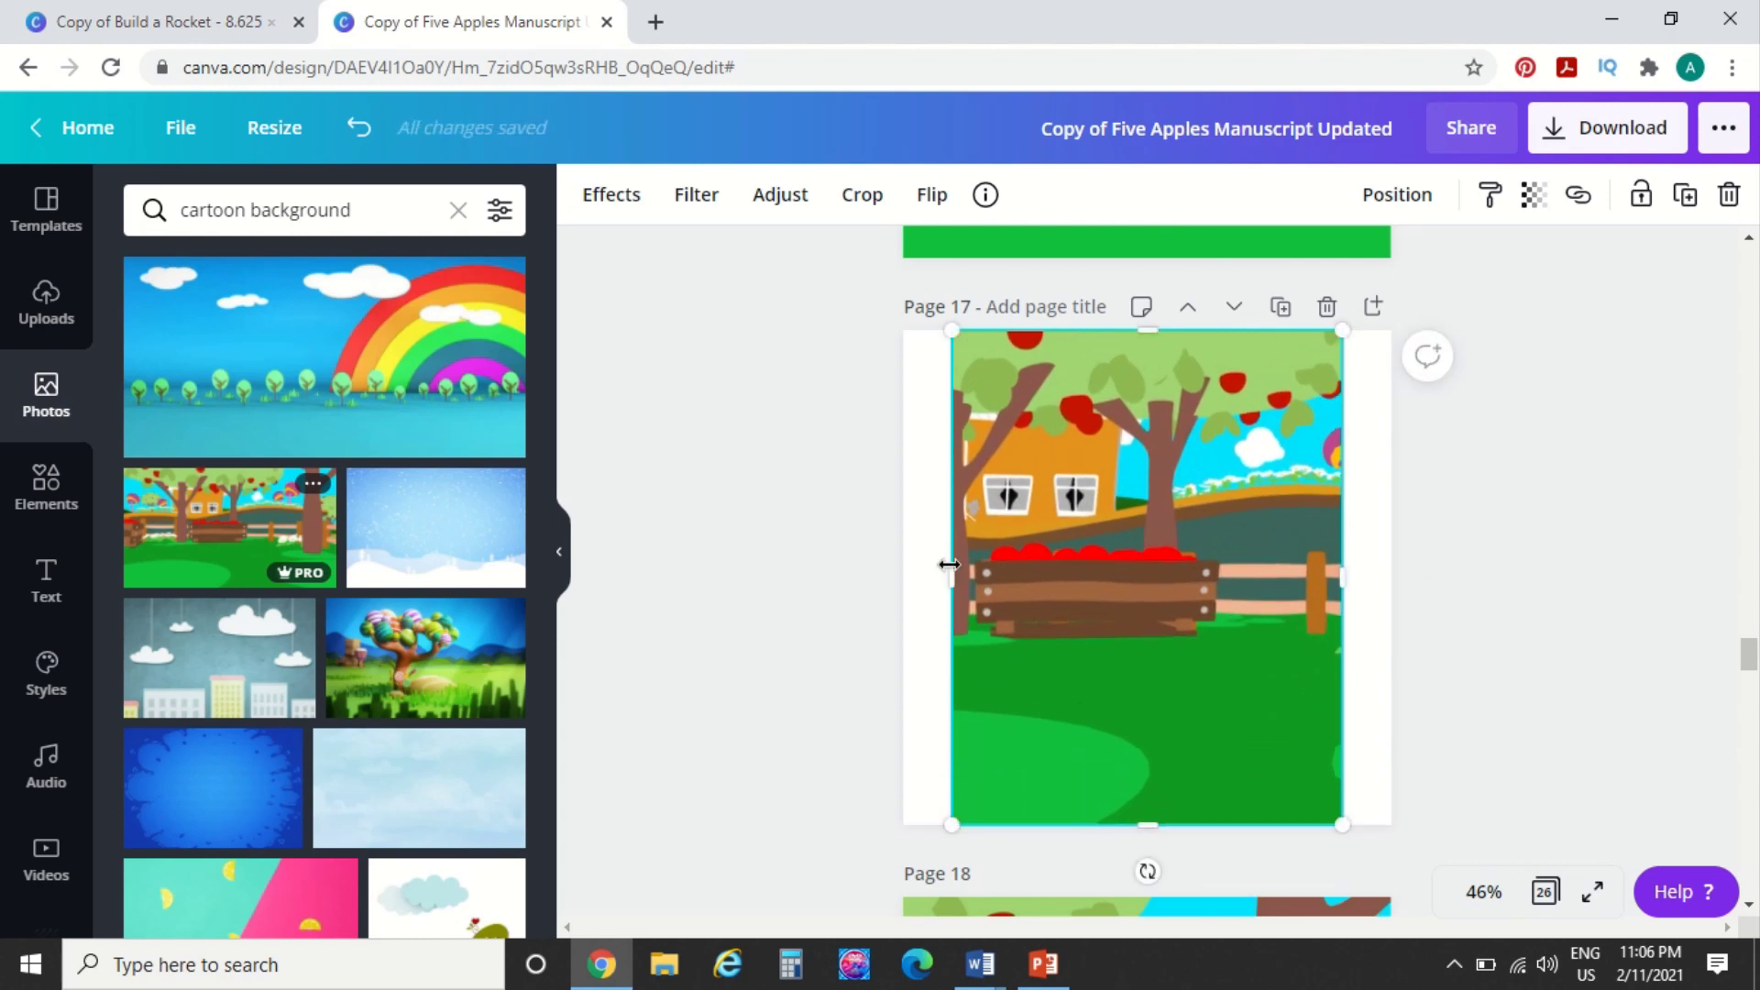
Repeatedly shift the orchard image and extend its left side to uncover the scene's left part, finishing flush with page 17's left edge
{"action": "mouse_move", "coordinate": [930, 576]}
{"action": "left_mouse_down"}
{"action": "mouse_move", "coordinate": [887, 577]}
{"action": "mouse_move", "coordinate": [903, 577]}
{"action": "left_mouse_up"}
{"action": "left_click_drag", "start_coordinate": [1168, 587], "coordinate": [1190, 585]}
{"action": "left_click_drag", "start_coordinate": [985, 576], "coordinate": [903, 569]}
{"action": "left_click_drag", "start_coordinate": [1102, 601], "coordinate": [1125, 601]}
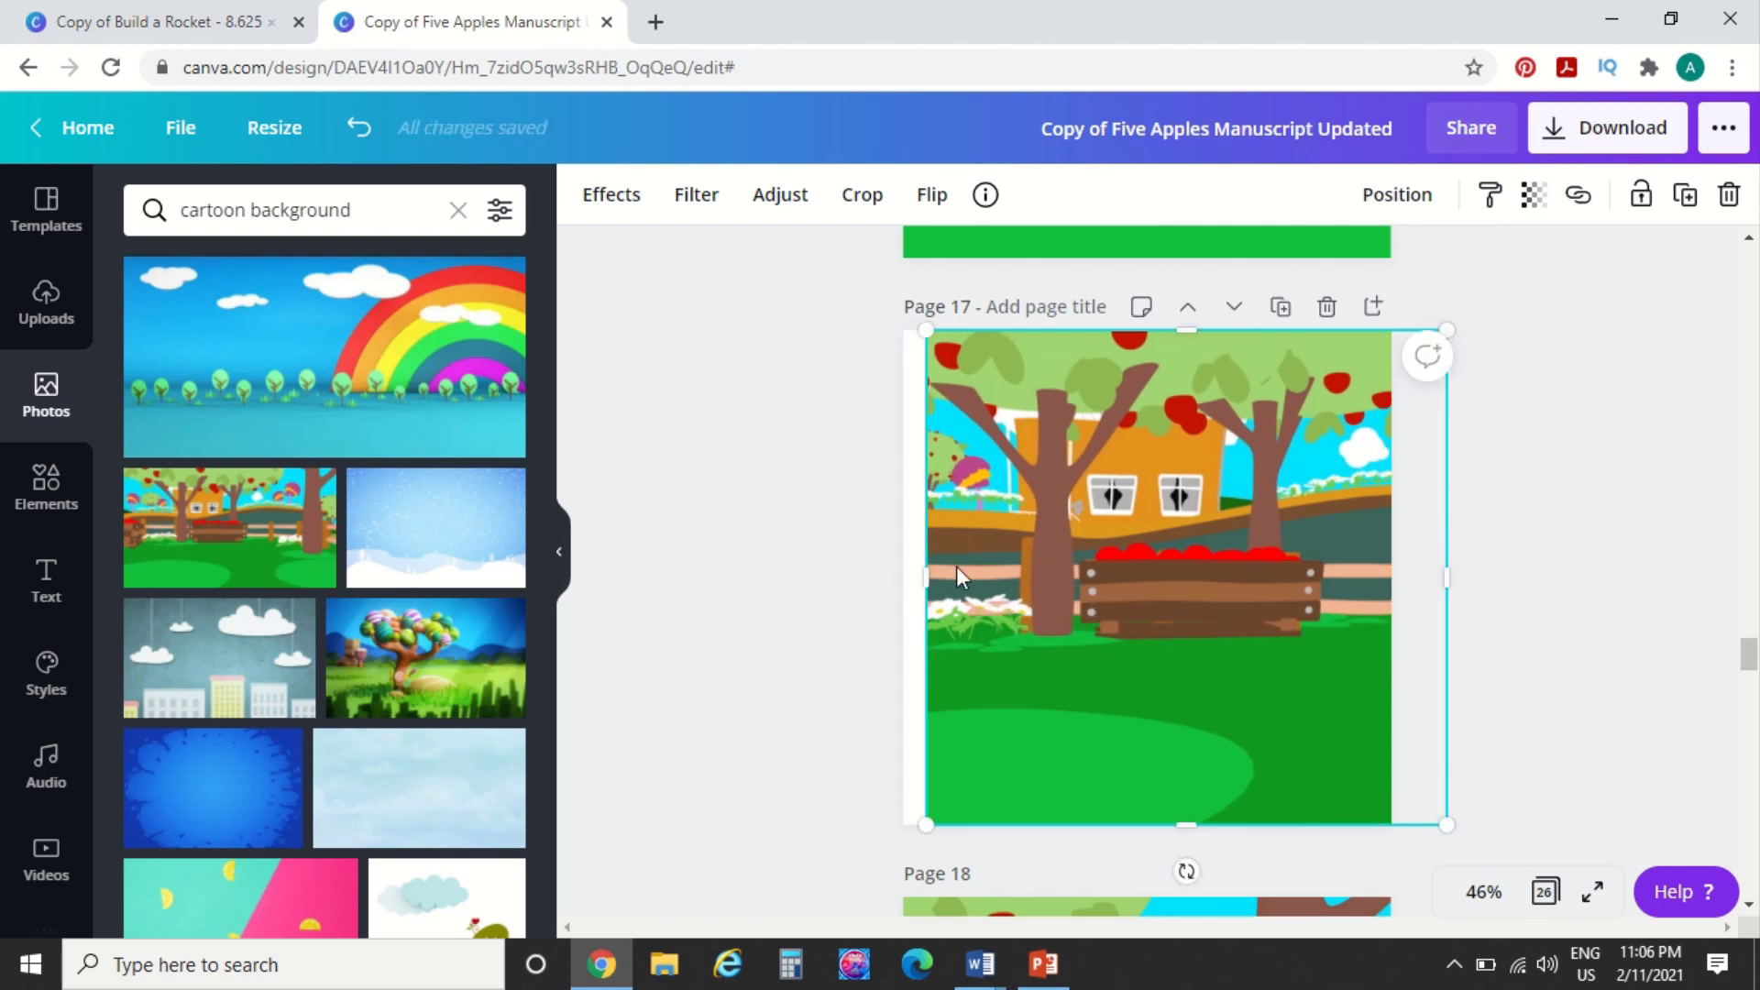
{"action": "mouse_move", "coordinate": [922, 577]}
{"action": "left_mouse_down"}
{"action": "mouse_move", "coordinate": [888, 578]}
{"action": "mouse_move", "coordinate": [903, 578]}
{"action": "left_mouse_up"}
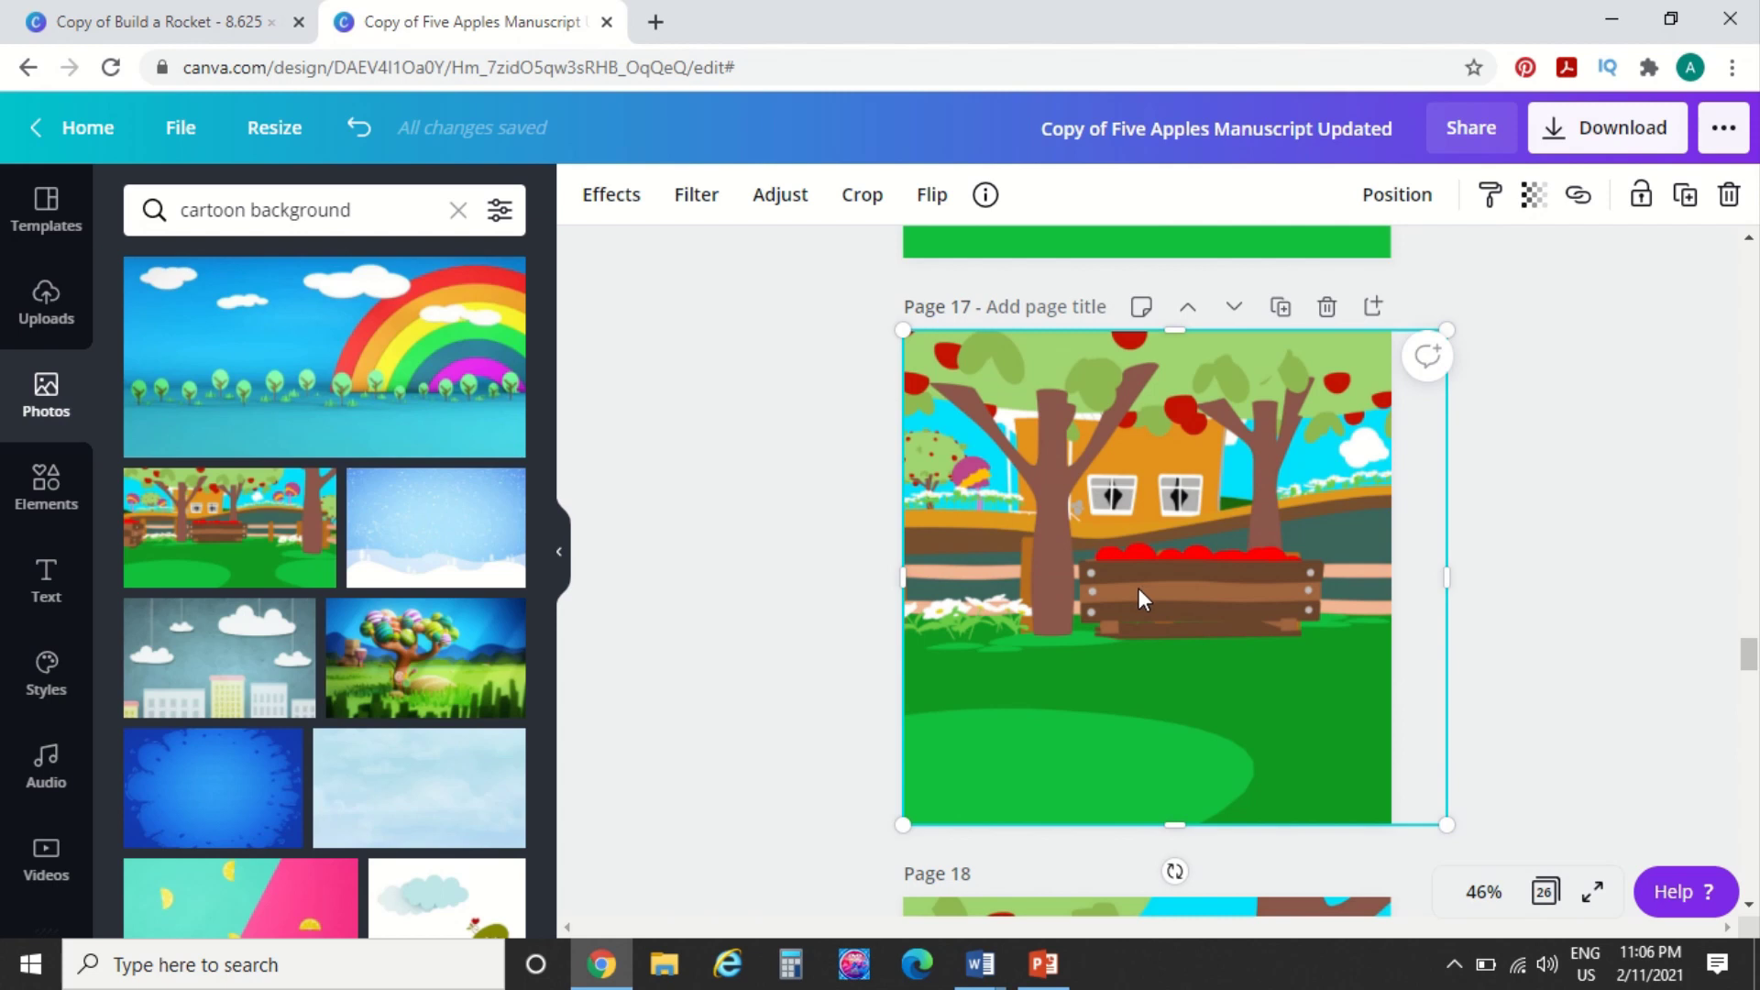
{"action": "left_click_drag", "start_coordinate": [1142, 597], "coordinate": [1159, 592]}
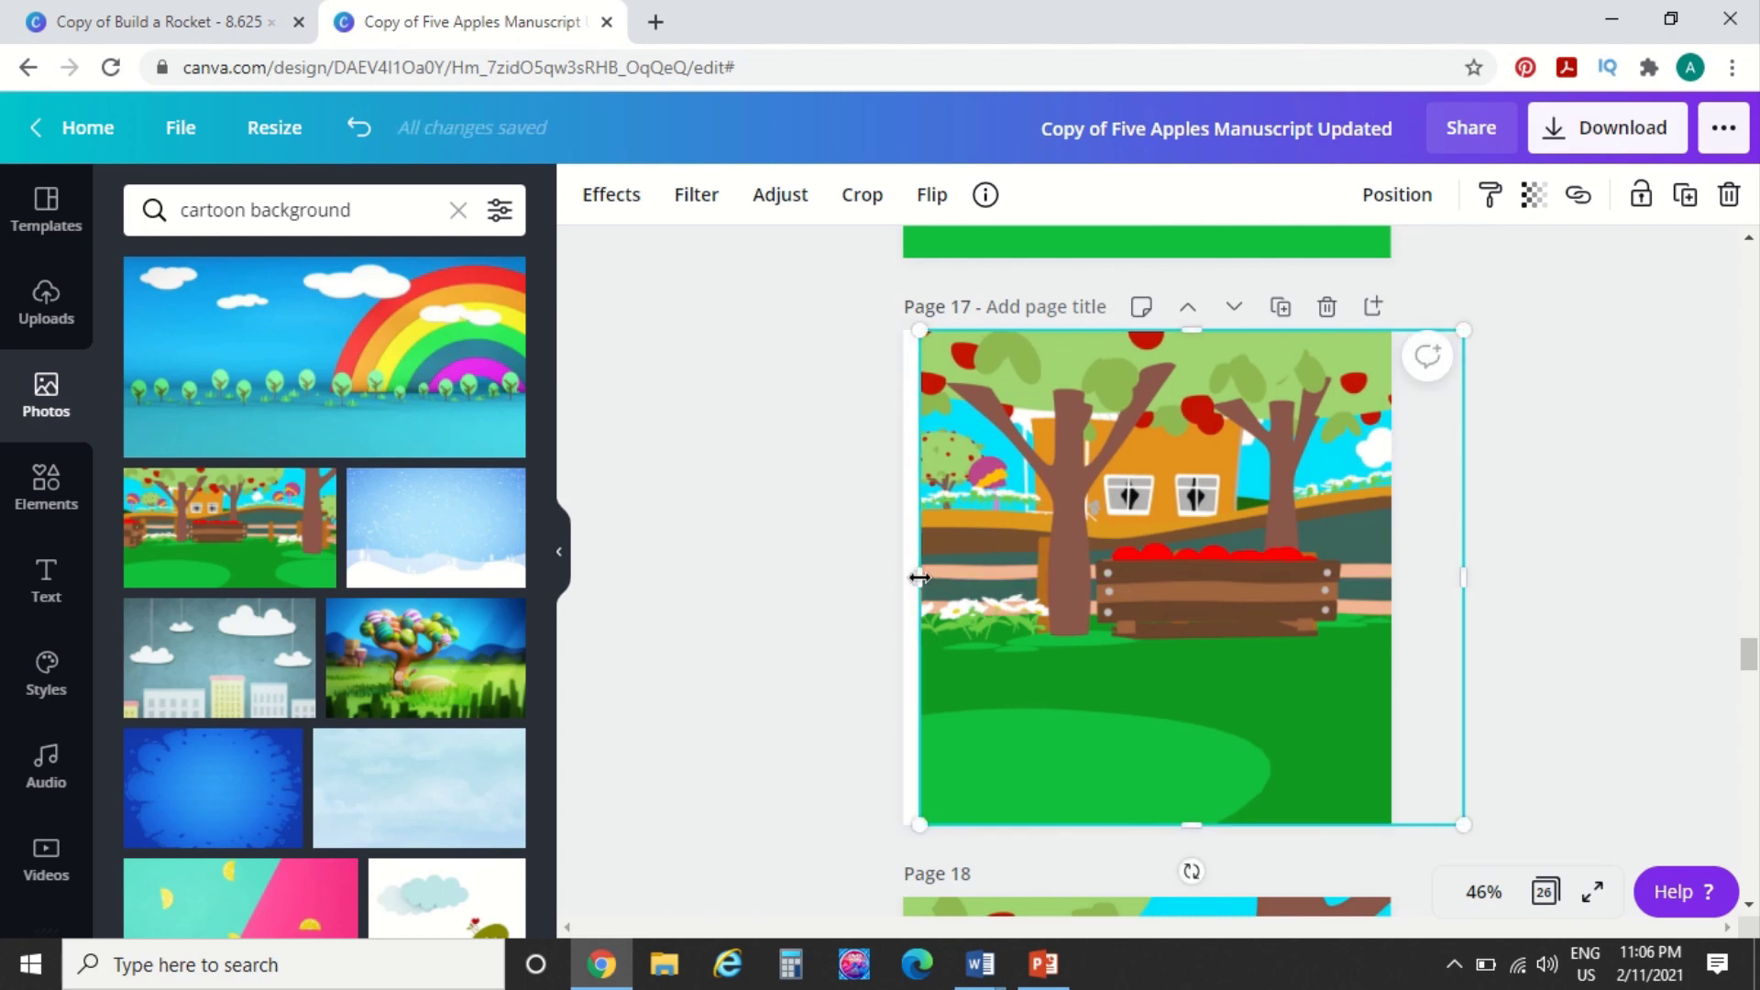
{"action": "mouse_move", "coordinate": [919, 577]}
{"action": "left_mouse_down"}
{"action": "mouse_move", "coordinate": [897, 574]}
{"action": "mouse_move", "coordinate": [928, 575]}
{"action": "left_mouse_up"}
{"action": "left_click_drag", "start_coordinate": [1092, 574], "coordinate": [1138, 572]}
{"action": "left_click_drag", "start_coordinate": [952, 577], "coordinate": [906, 576]}
{"action": "left_click_drag", "start_coordinate": [1257, 550], "coordinate": [1349, 550]}
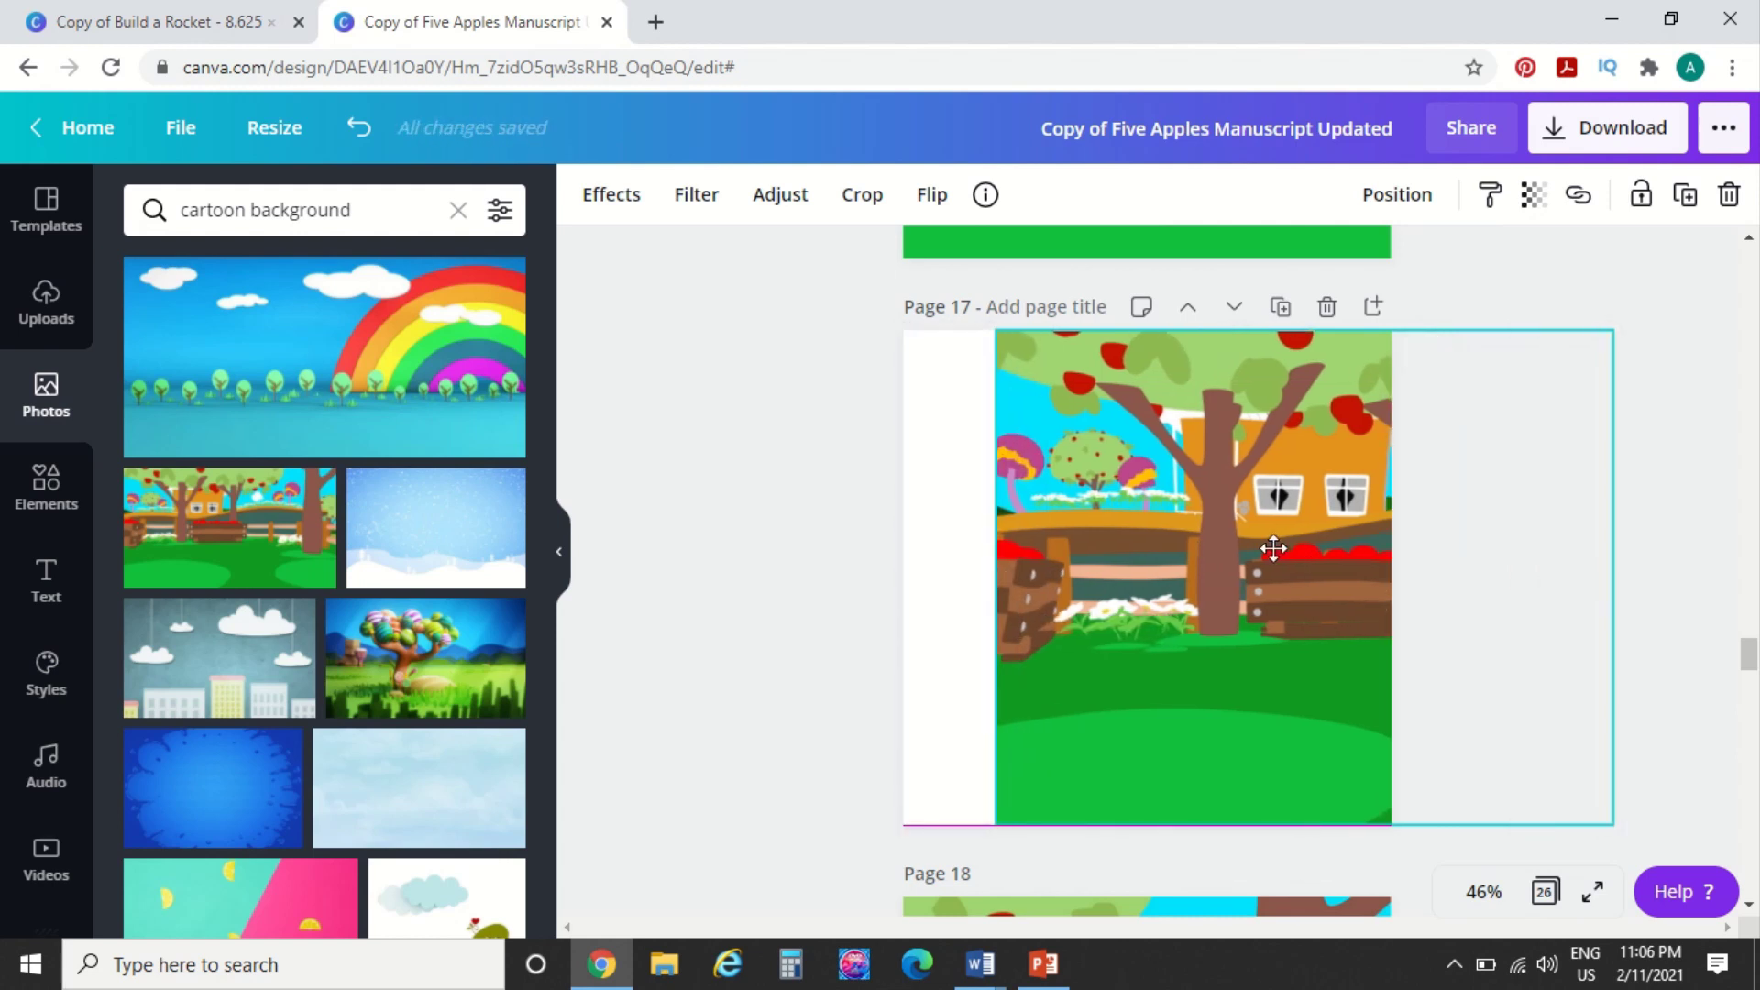
{"action": "mouse_move", "coordinate": [975, 580]}
{"action": "left_mouse_down"}
{"action": "mouse_move", "coordinate": [937, 581]}
{"action": "mouse_move", "coordinate": [993, 593]}
{"action": "mouse_move", "coordinate": [974, 589]}
{"action": "left_mouse_up"}
{"action": "left_click_drag", "start_coordinate": [1367, 574], "coordinate": [1286, 581]}
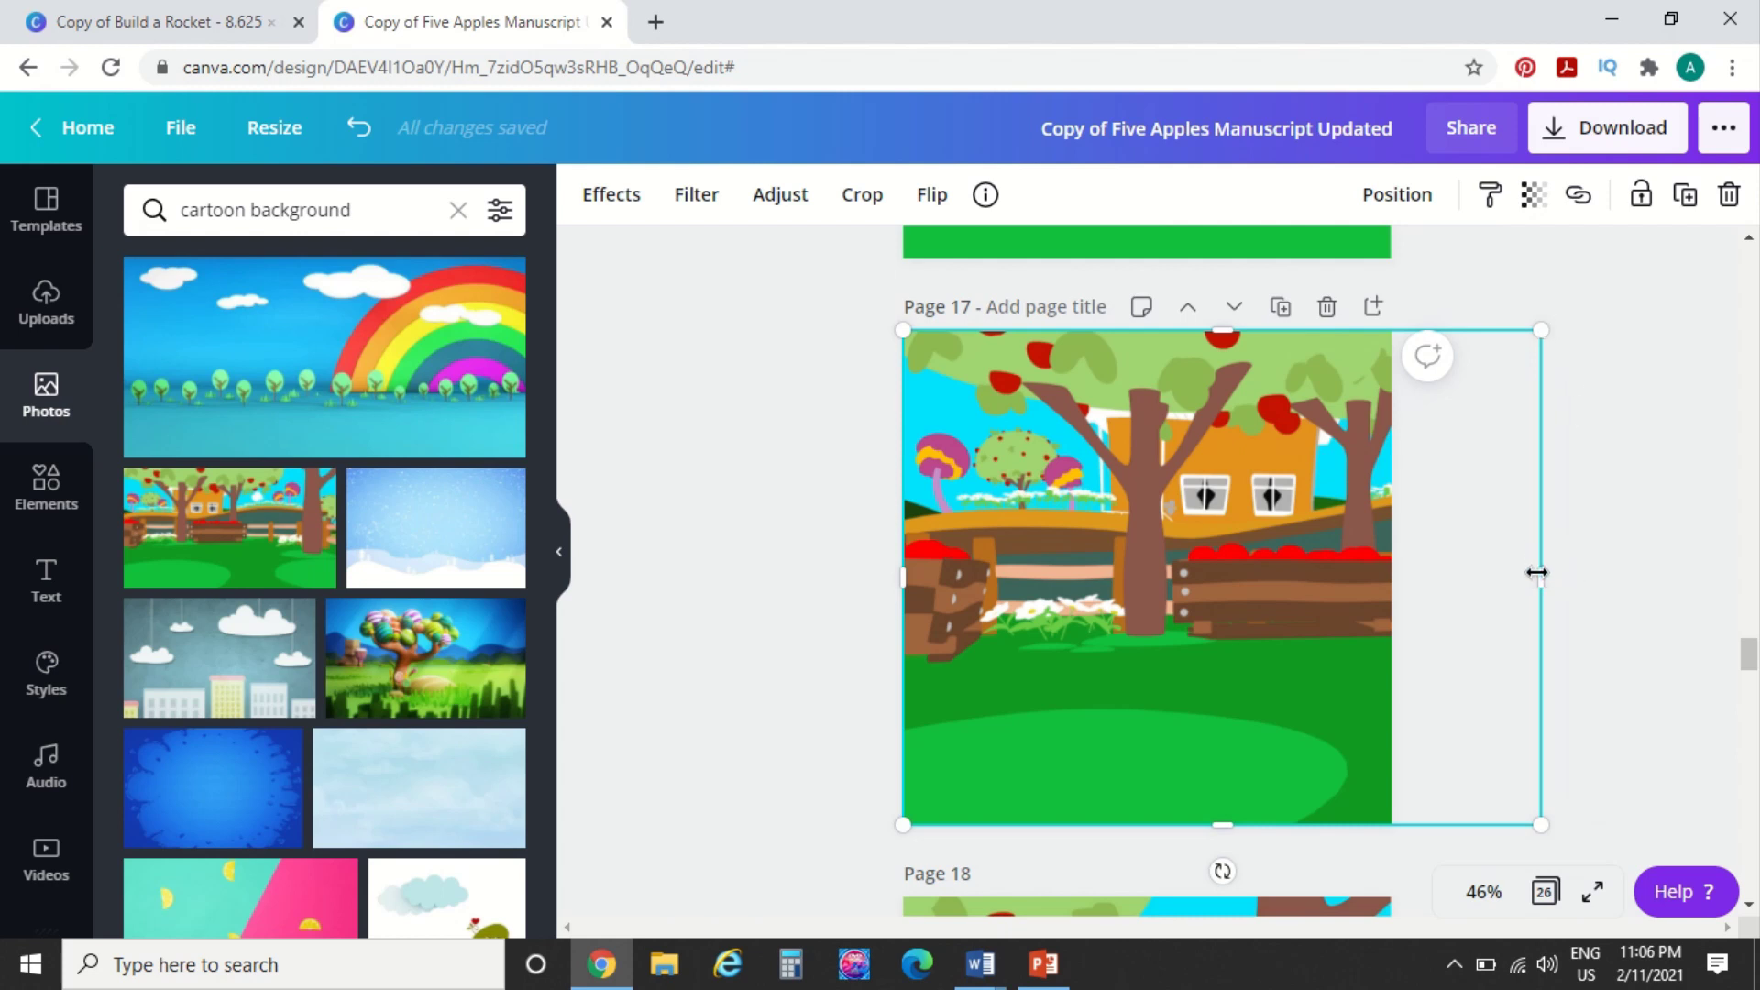
Enlarge the orchard image well beyond page 17's right edge and lower it so its upper edge meets the page's
{"action": "mouse_move", "coordinate": [1537, 572]}
{"action": "left_mouse_down"}
{"action": "mouse_move", "coordinate": [1635, 558]}
{"action": "mouse_move", "coordinate": [1538, 560]}
{"action": "left_mouse_up"}
{"action": "left_click_drag", "start_coordinate": [1541, 333], "coordinate": [1708, 255]}
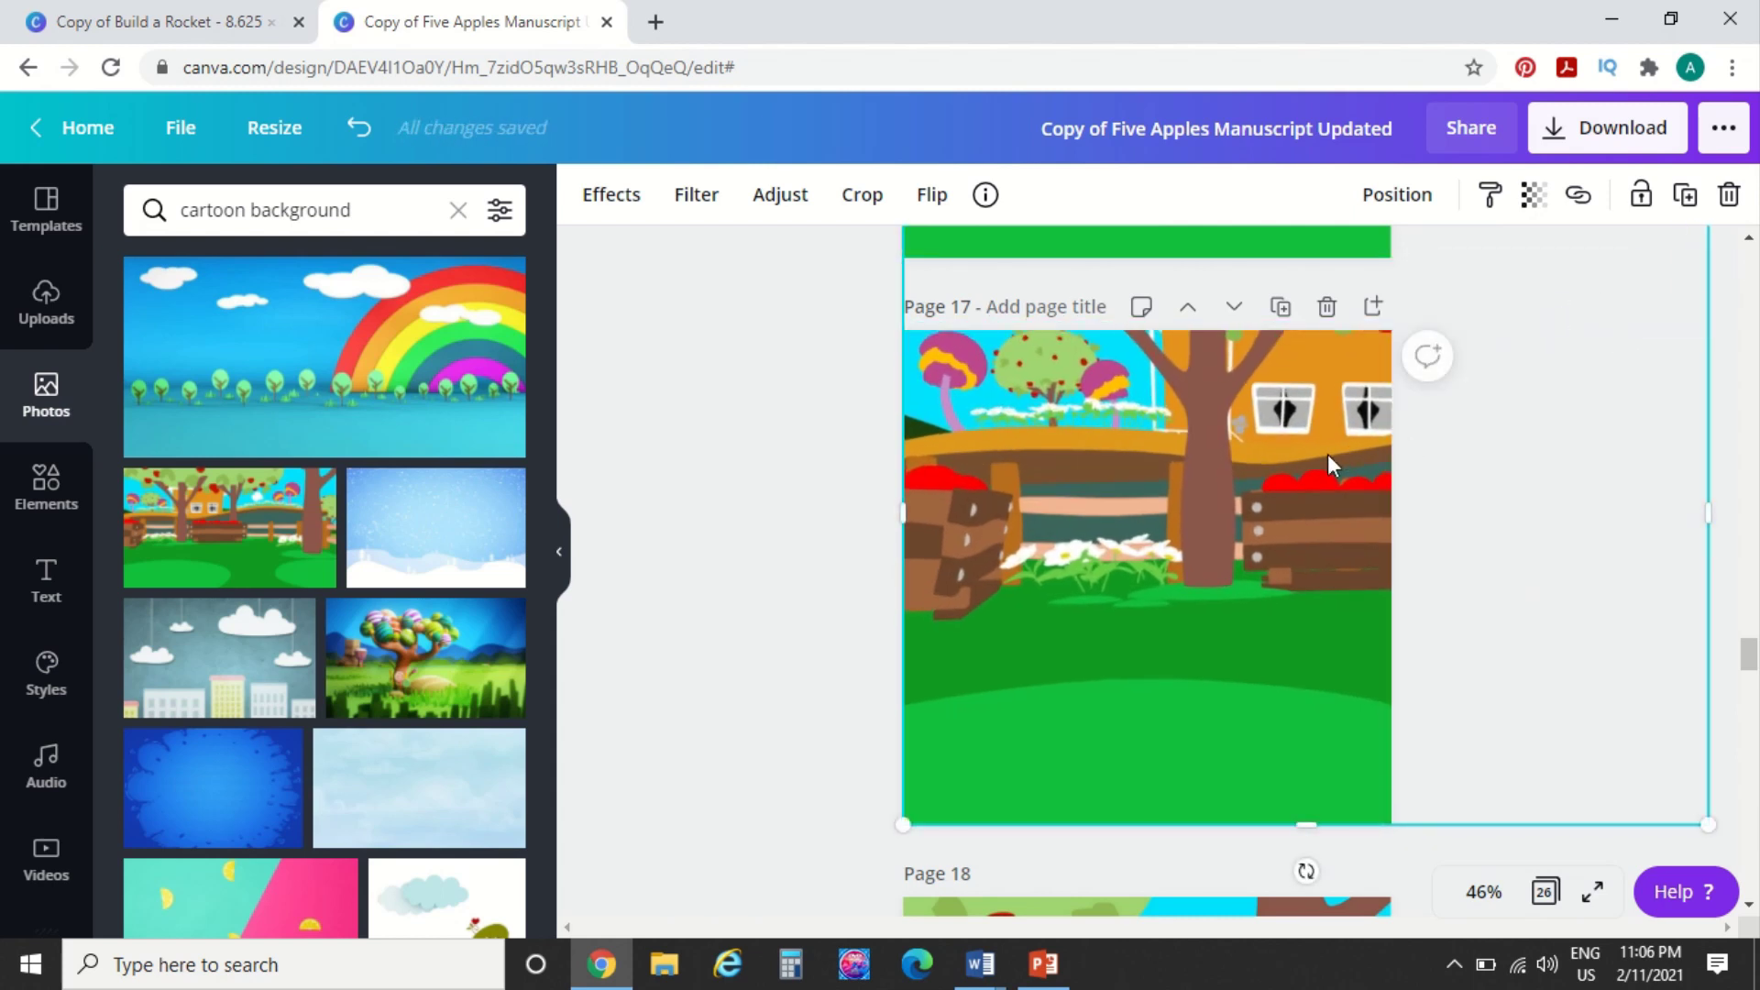
{"action": "left_click_drag", "start_coordinate": [1328, 453], "coordinate": [1328, 583]}
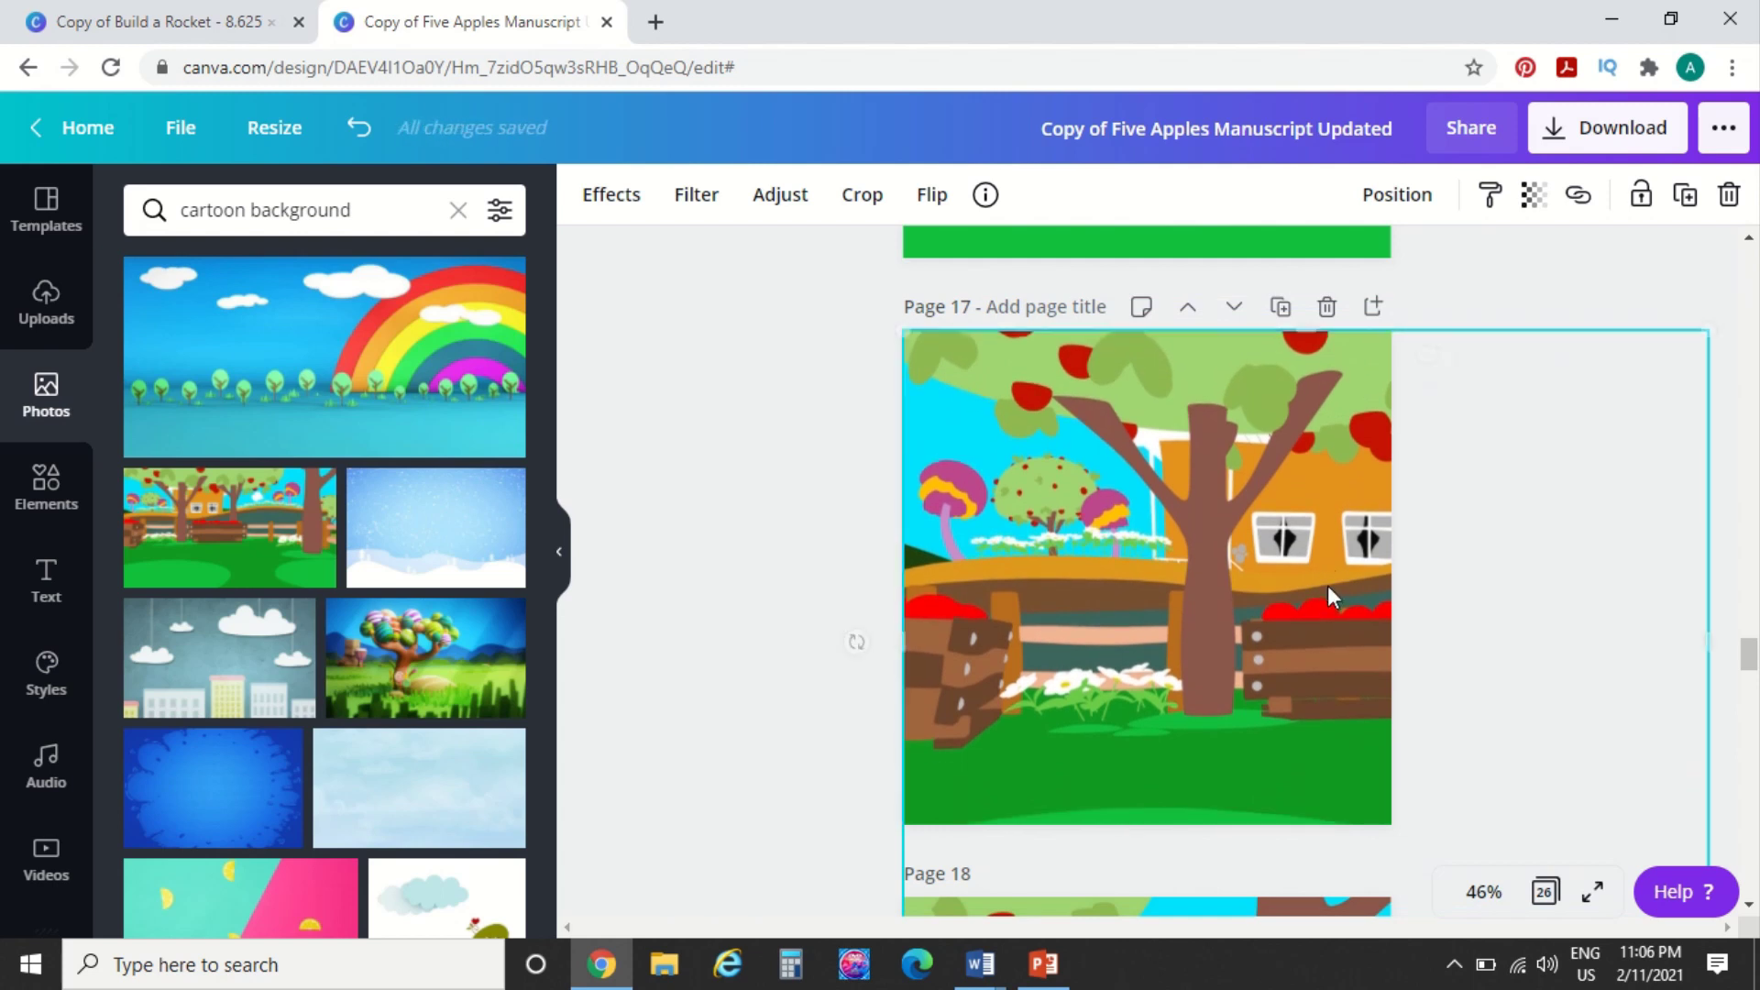
Copy the orchard image and add a blank page after page 17
{"action": "right_click", "coordinate": [1097, 557]}
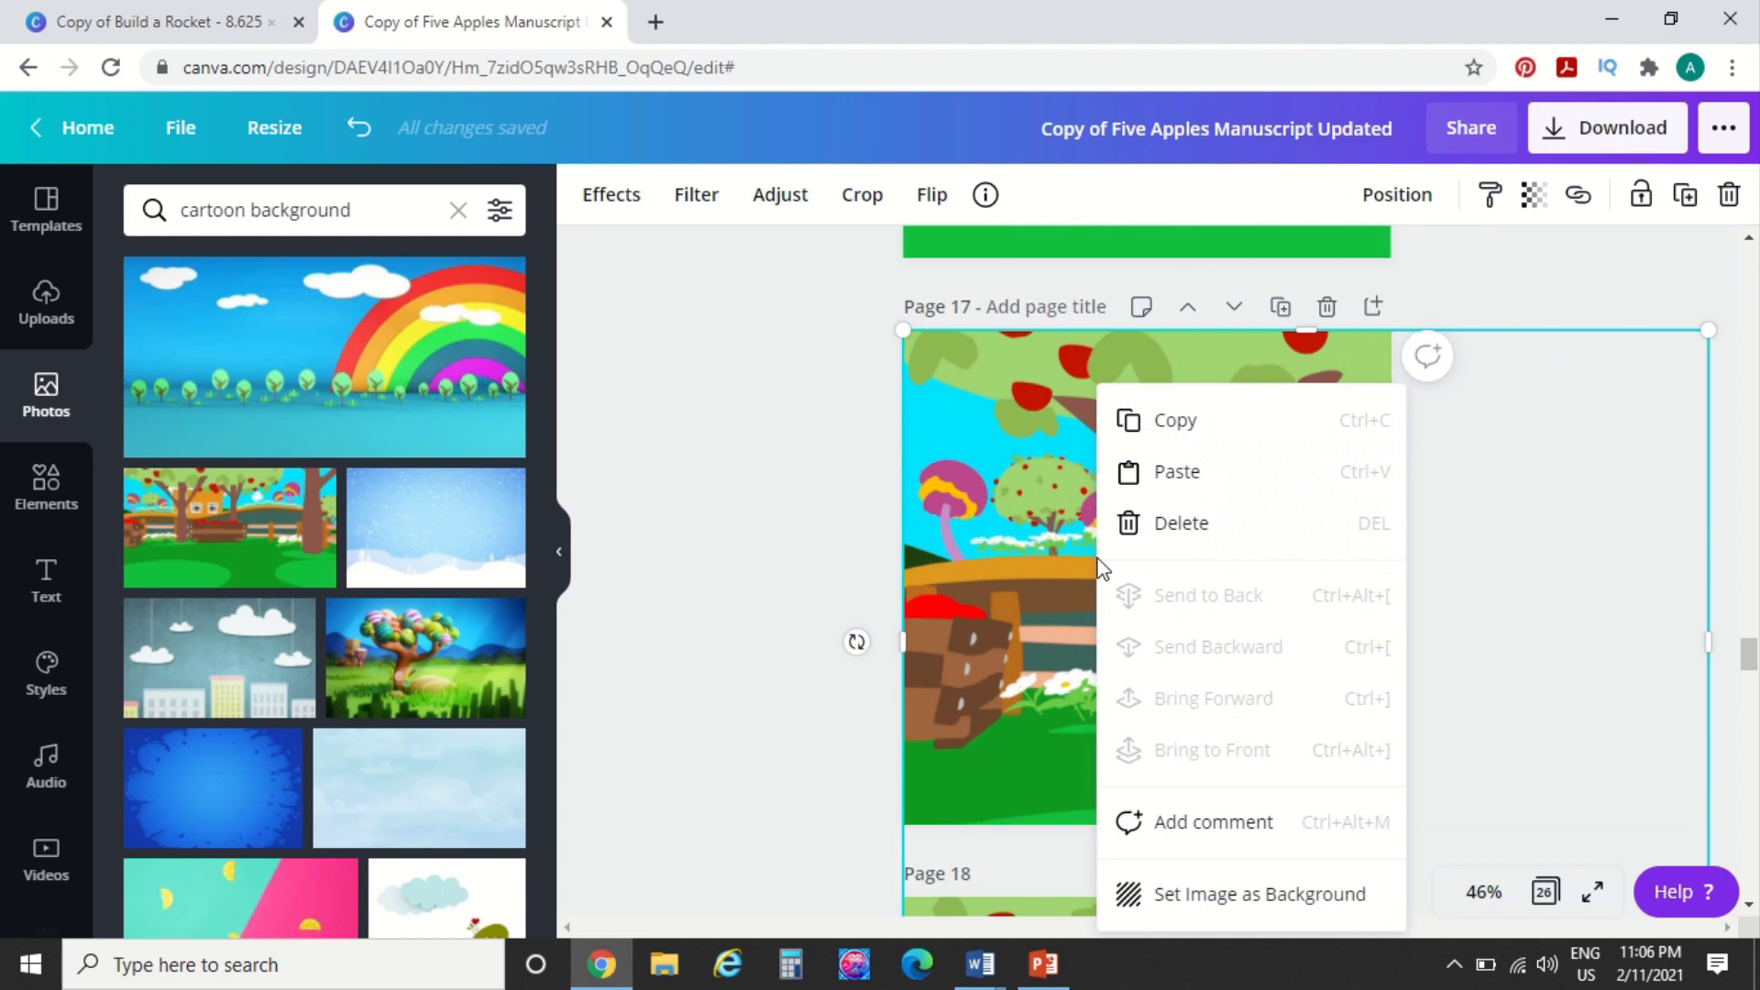
{"action": "left_click", "coordinate": [1166, 444]}
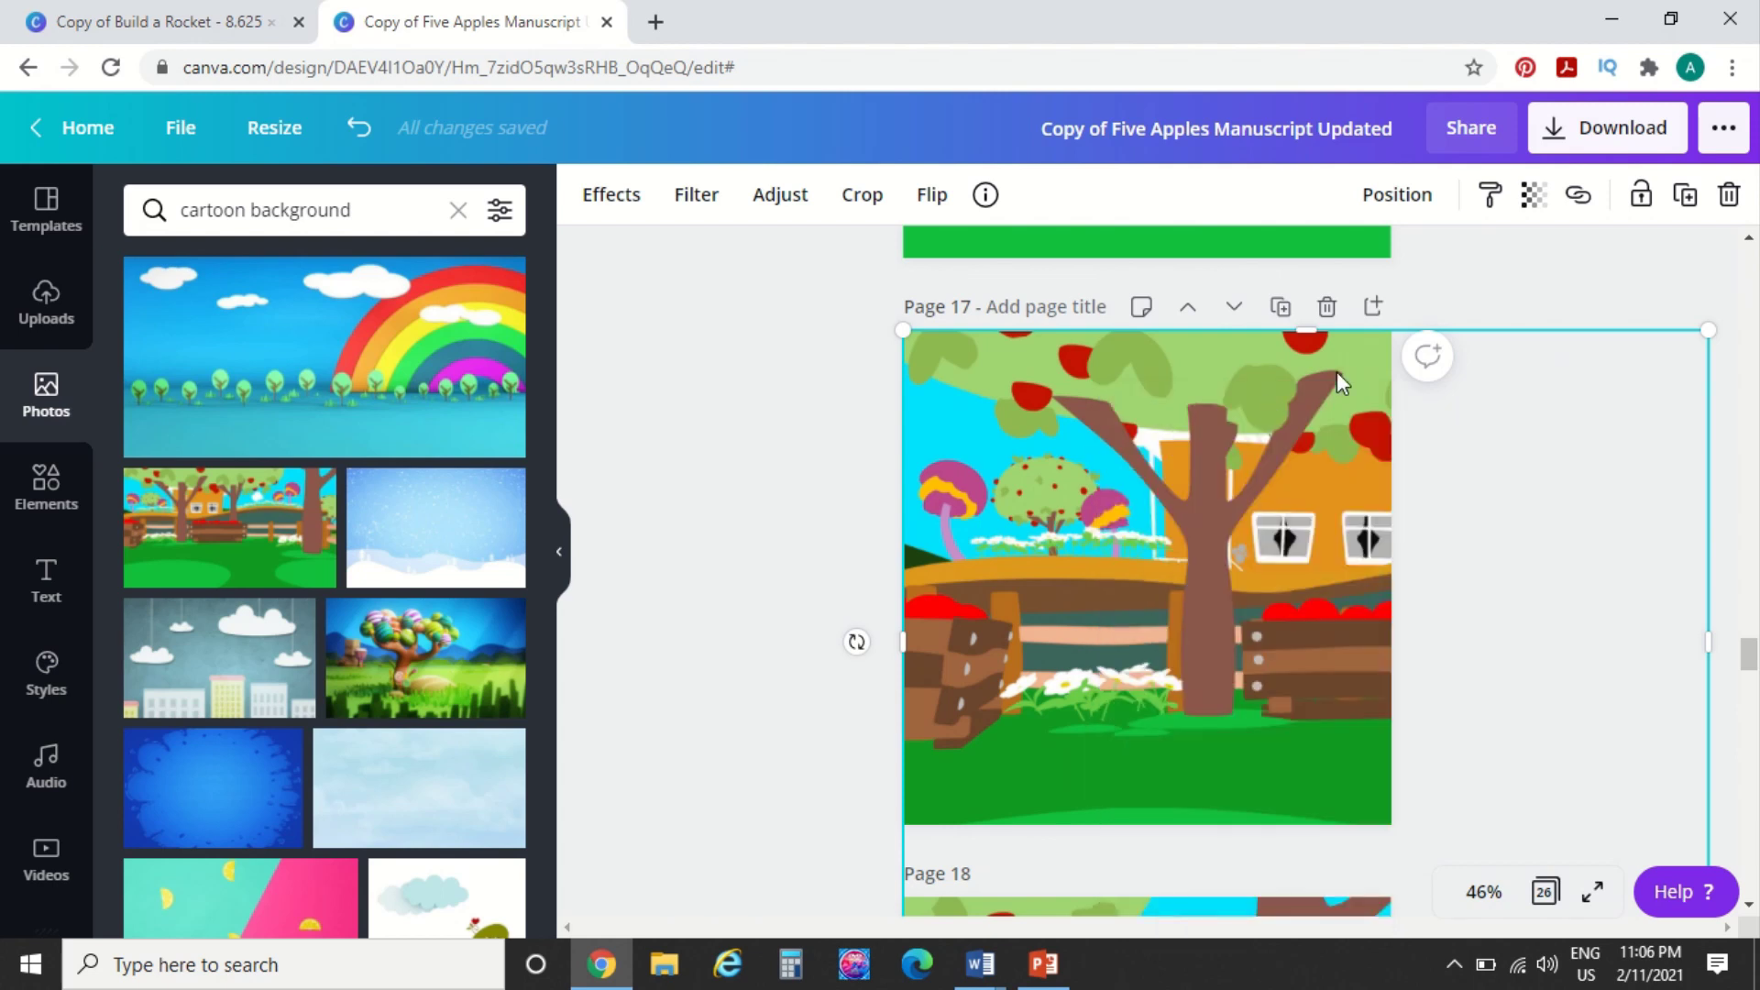
{"action": "left_click", "coordinate": [1374, 308]}
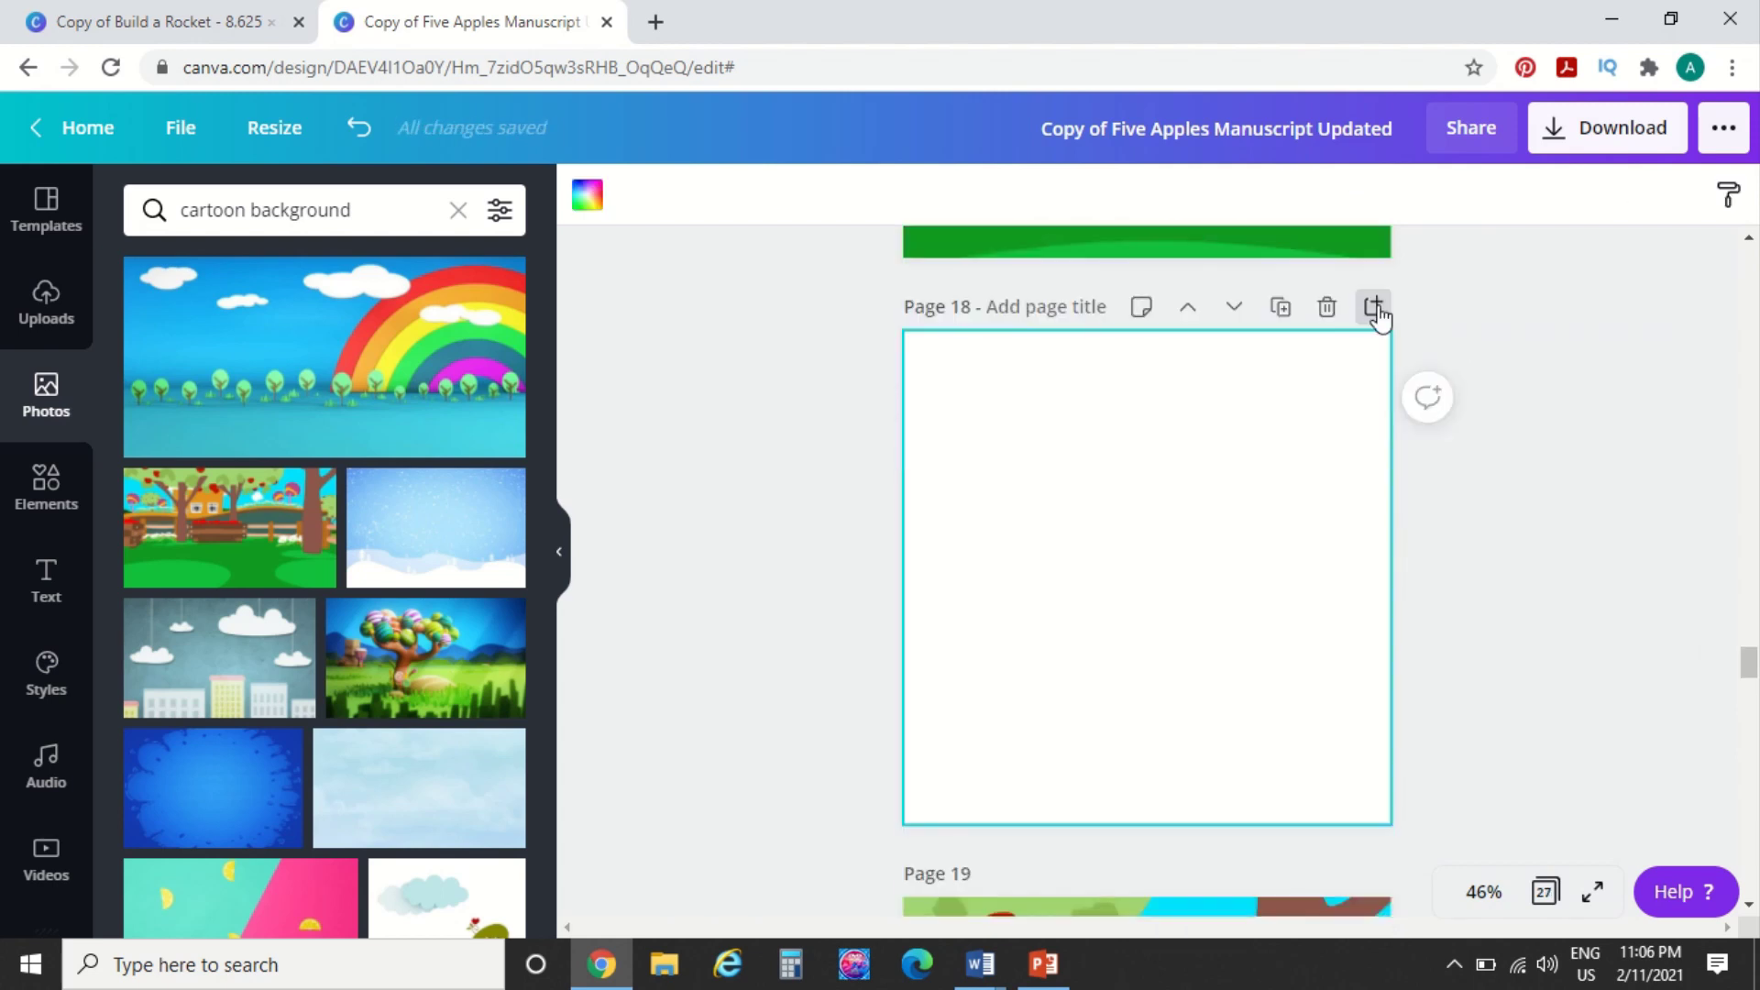
Paste the orchard image onto page 18 and shift it left until its right edge meets the page's right edge
{"action": "right_click", "coordinate": [1125, 484]}
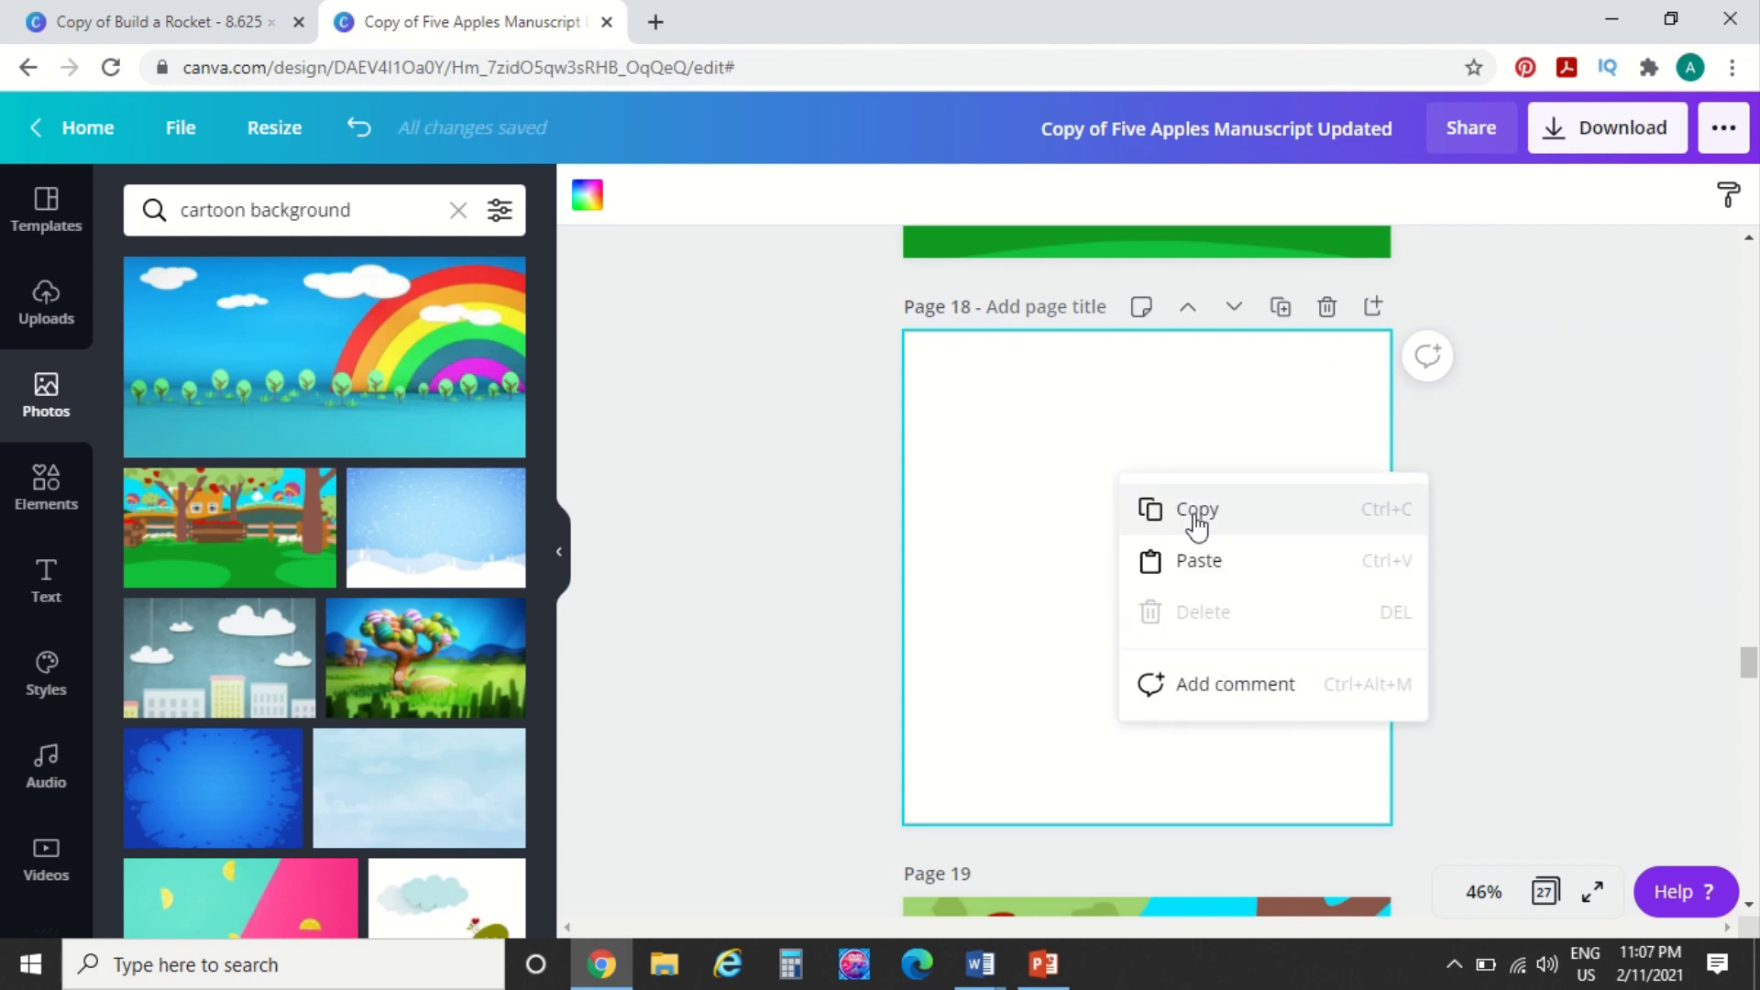
{"action": "left_click", "coordinate": [1190, 561]}
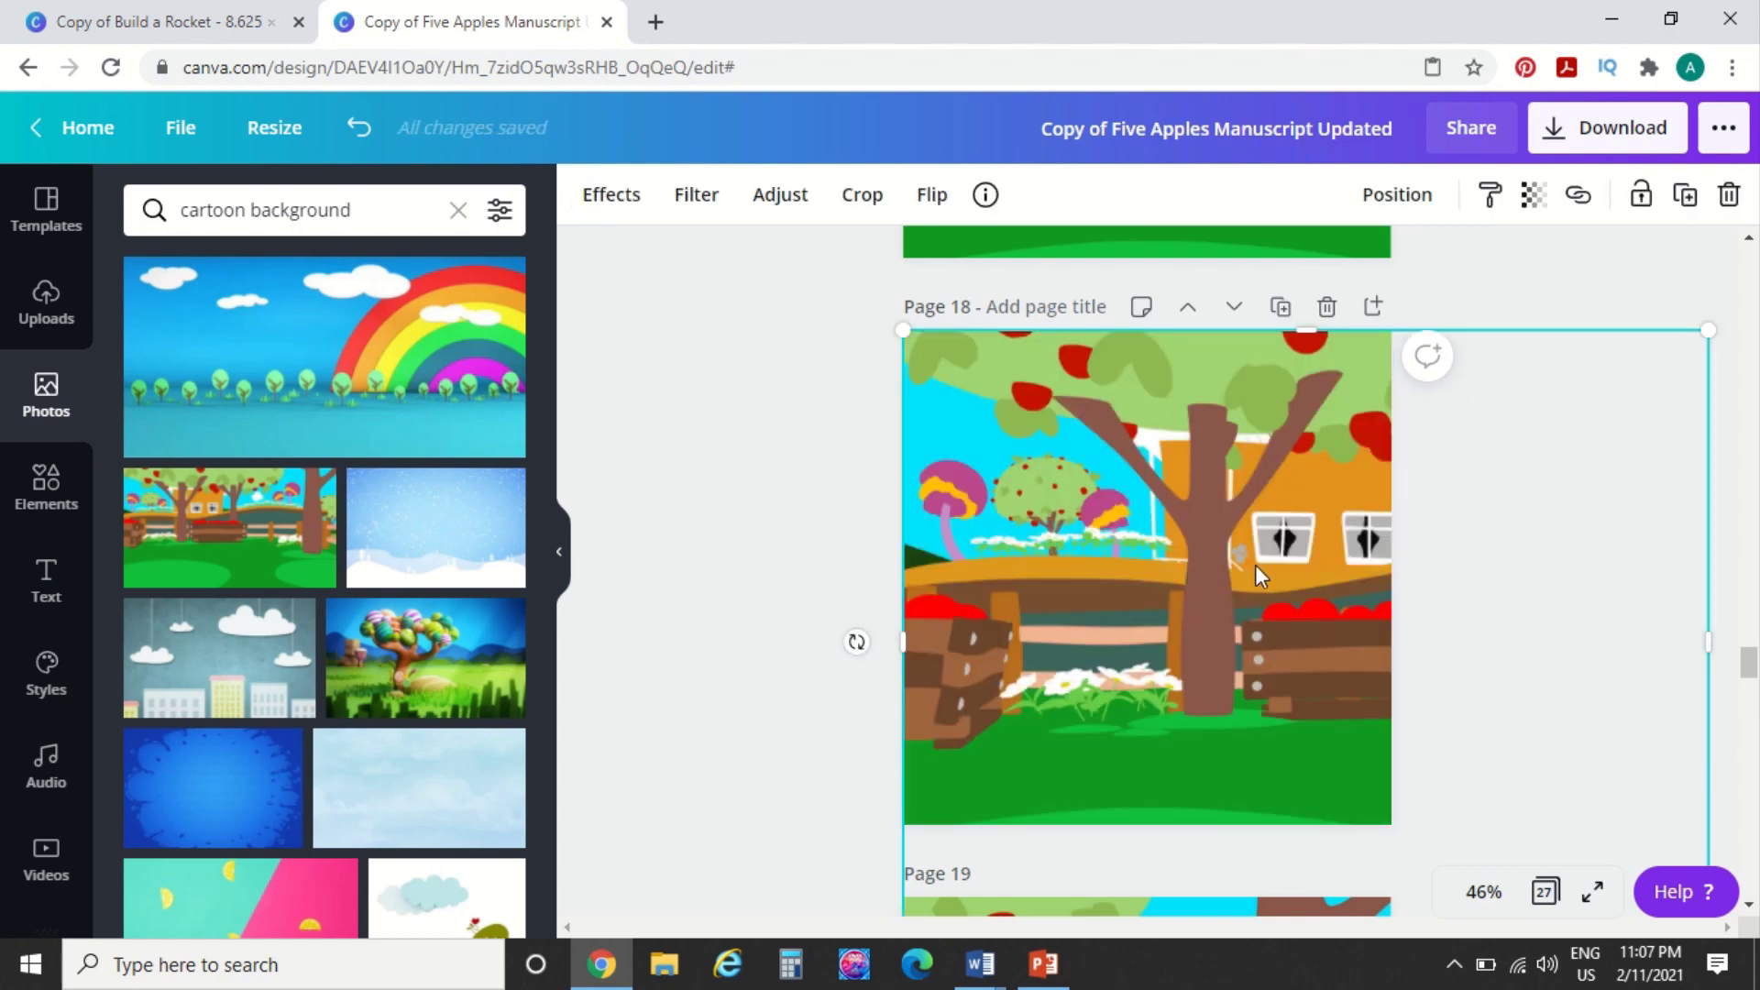
{"action": "left_click_drag", "start_coordinate": [1256, 565], "coordinate": [936, 572]}
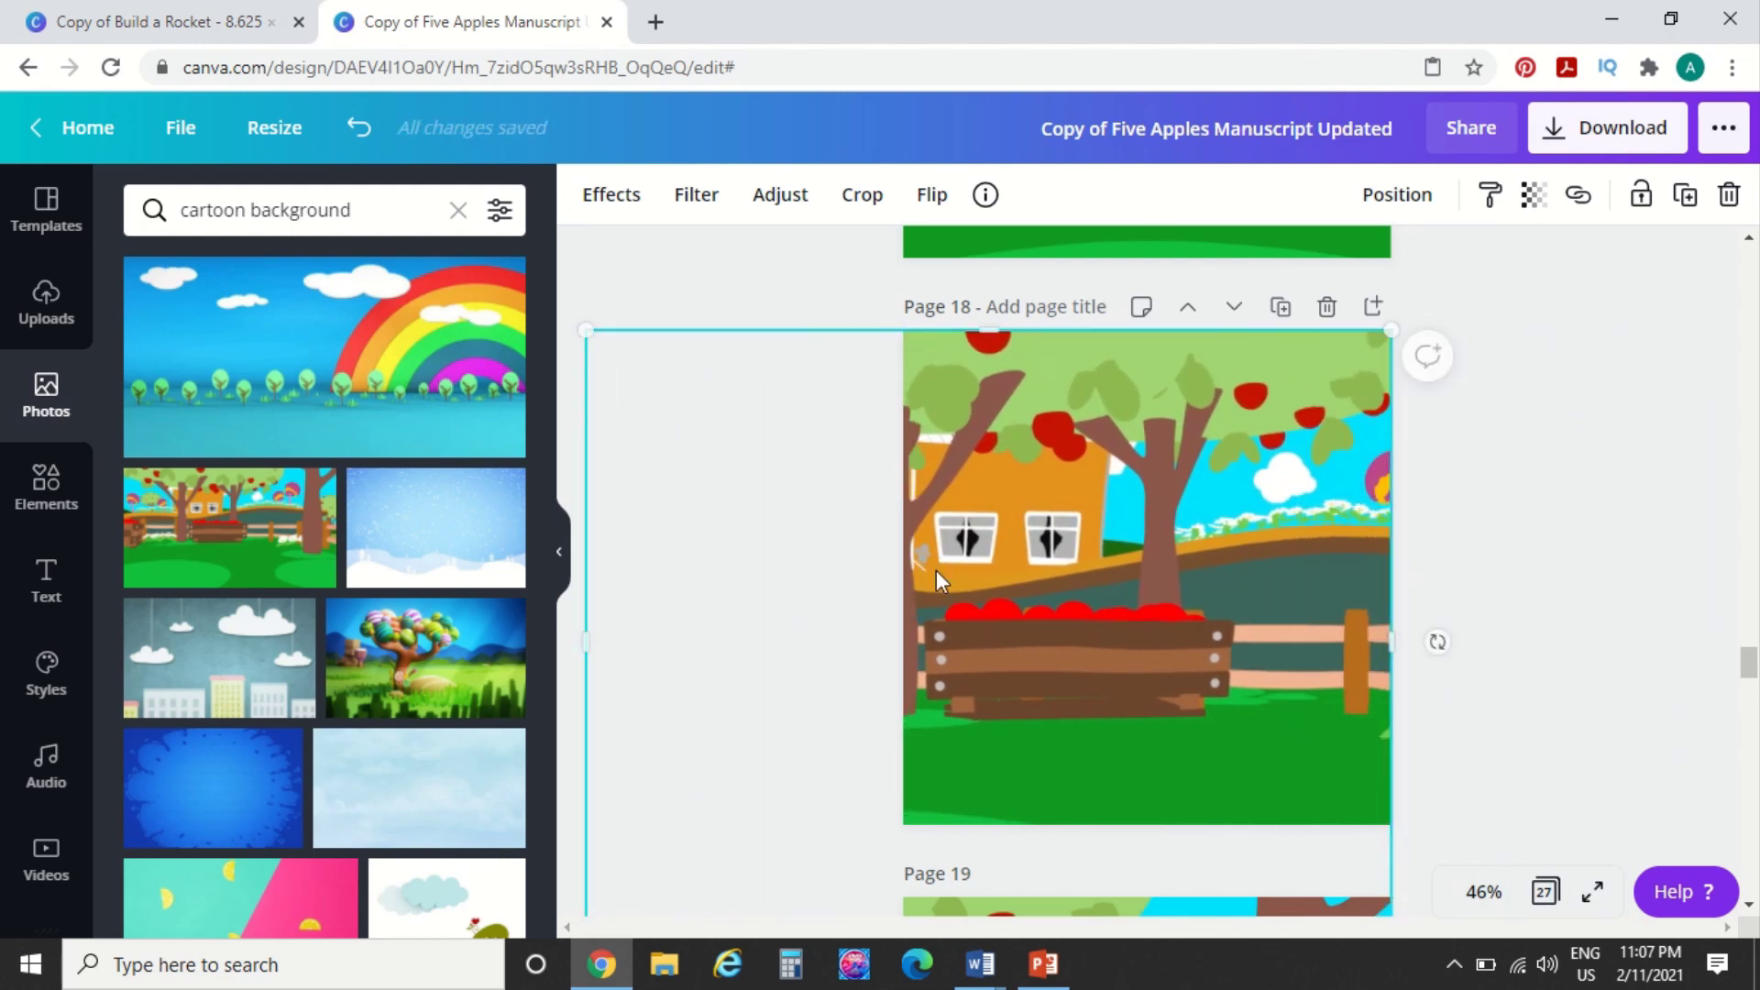
{"action": "left_click", "coordinate": [1593, 476]}
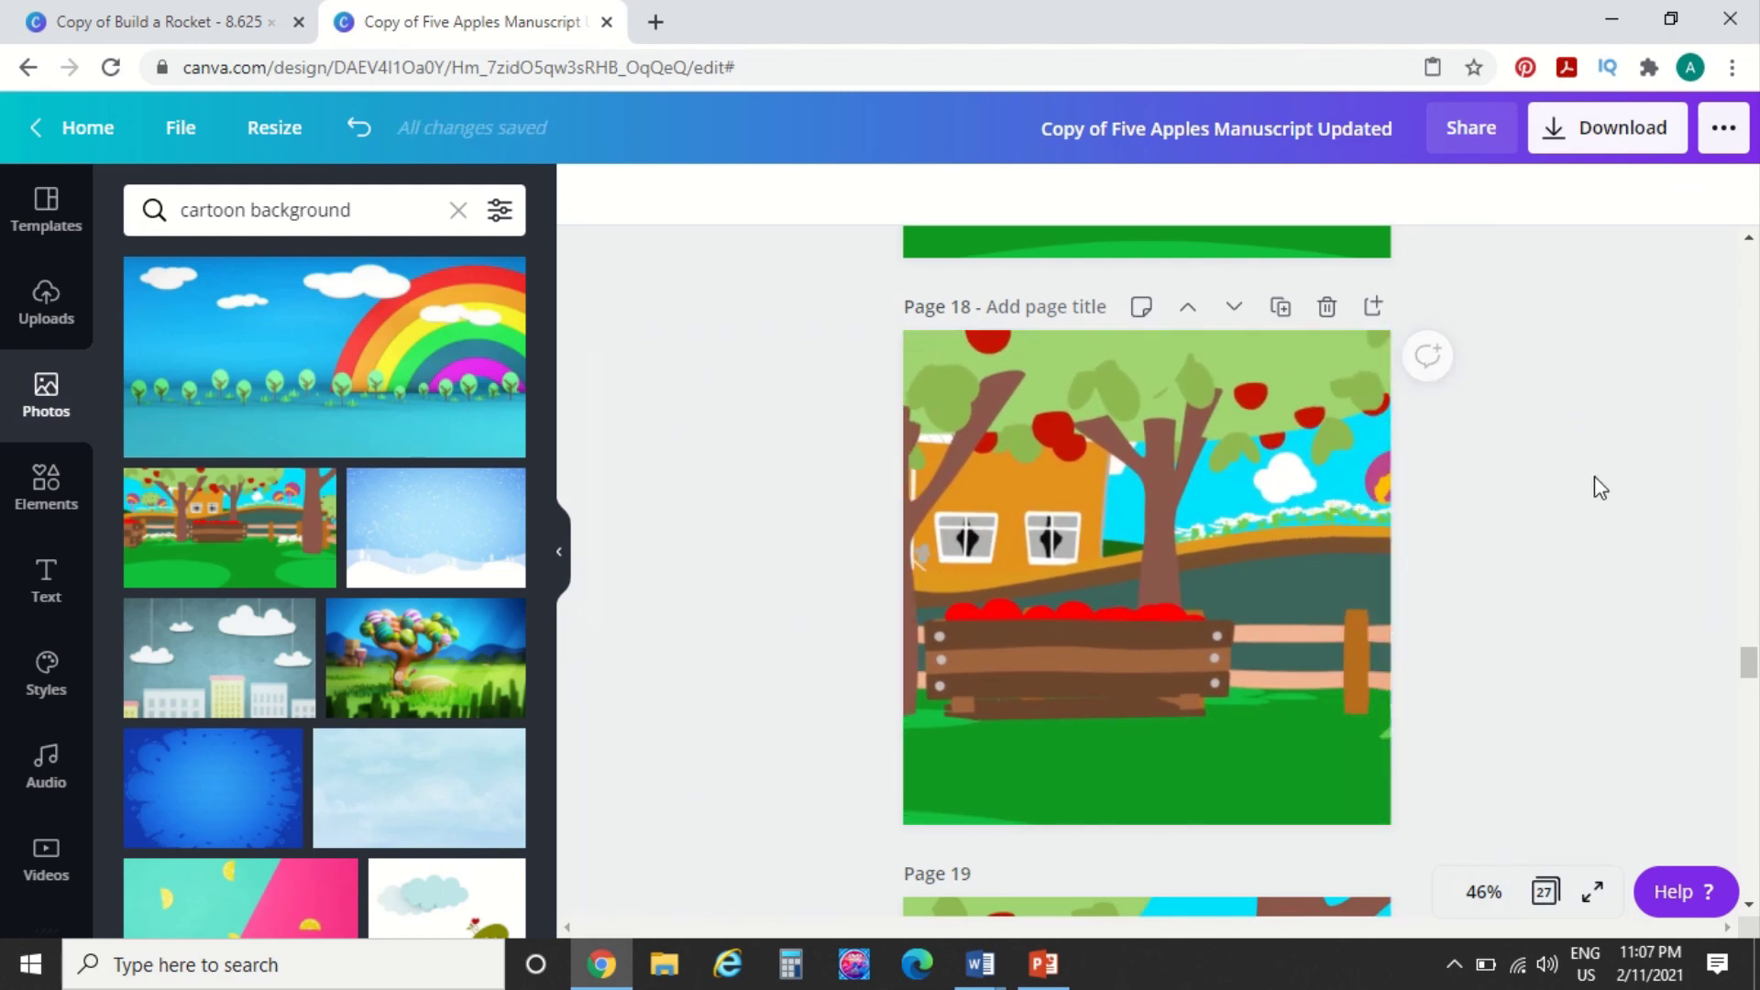
Examine the backgrounds of pages 17 and 18 side by side in the overview of all pages
{"action": "left_click", "coordinate": [1545, 891]}
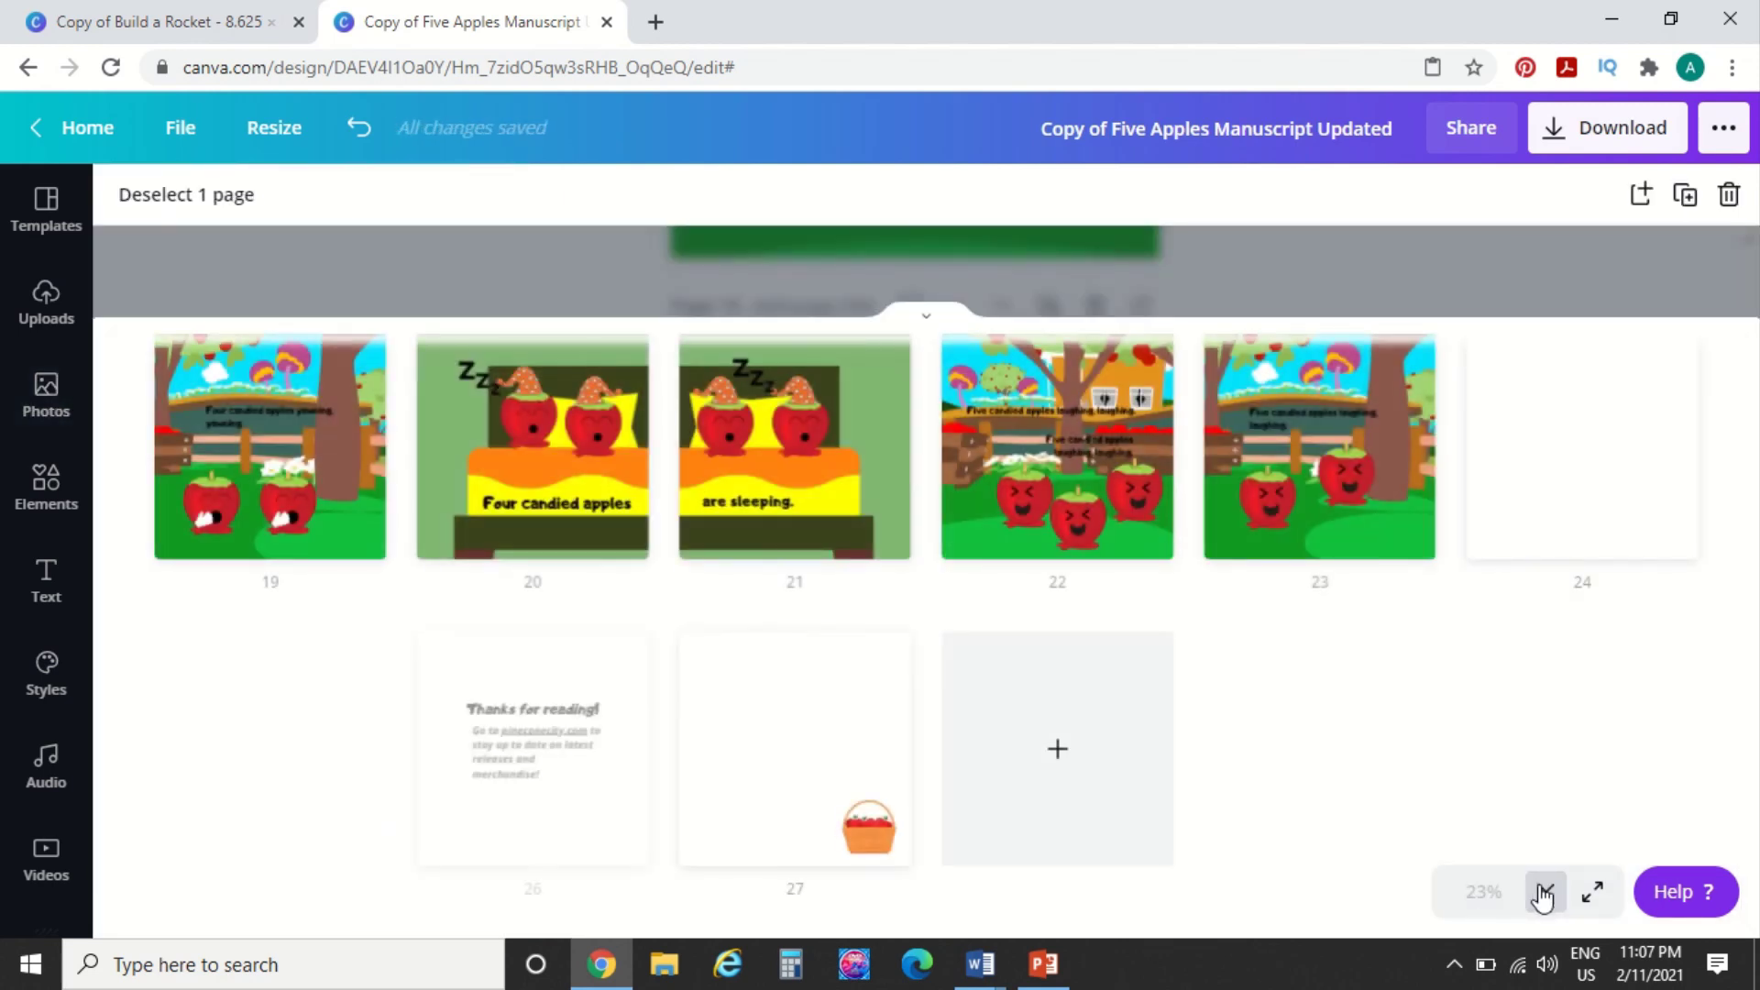
{"action": "scroll", "coordinate": [1064, 743], "scroll_direction": "up", "scroll_amount": 3}
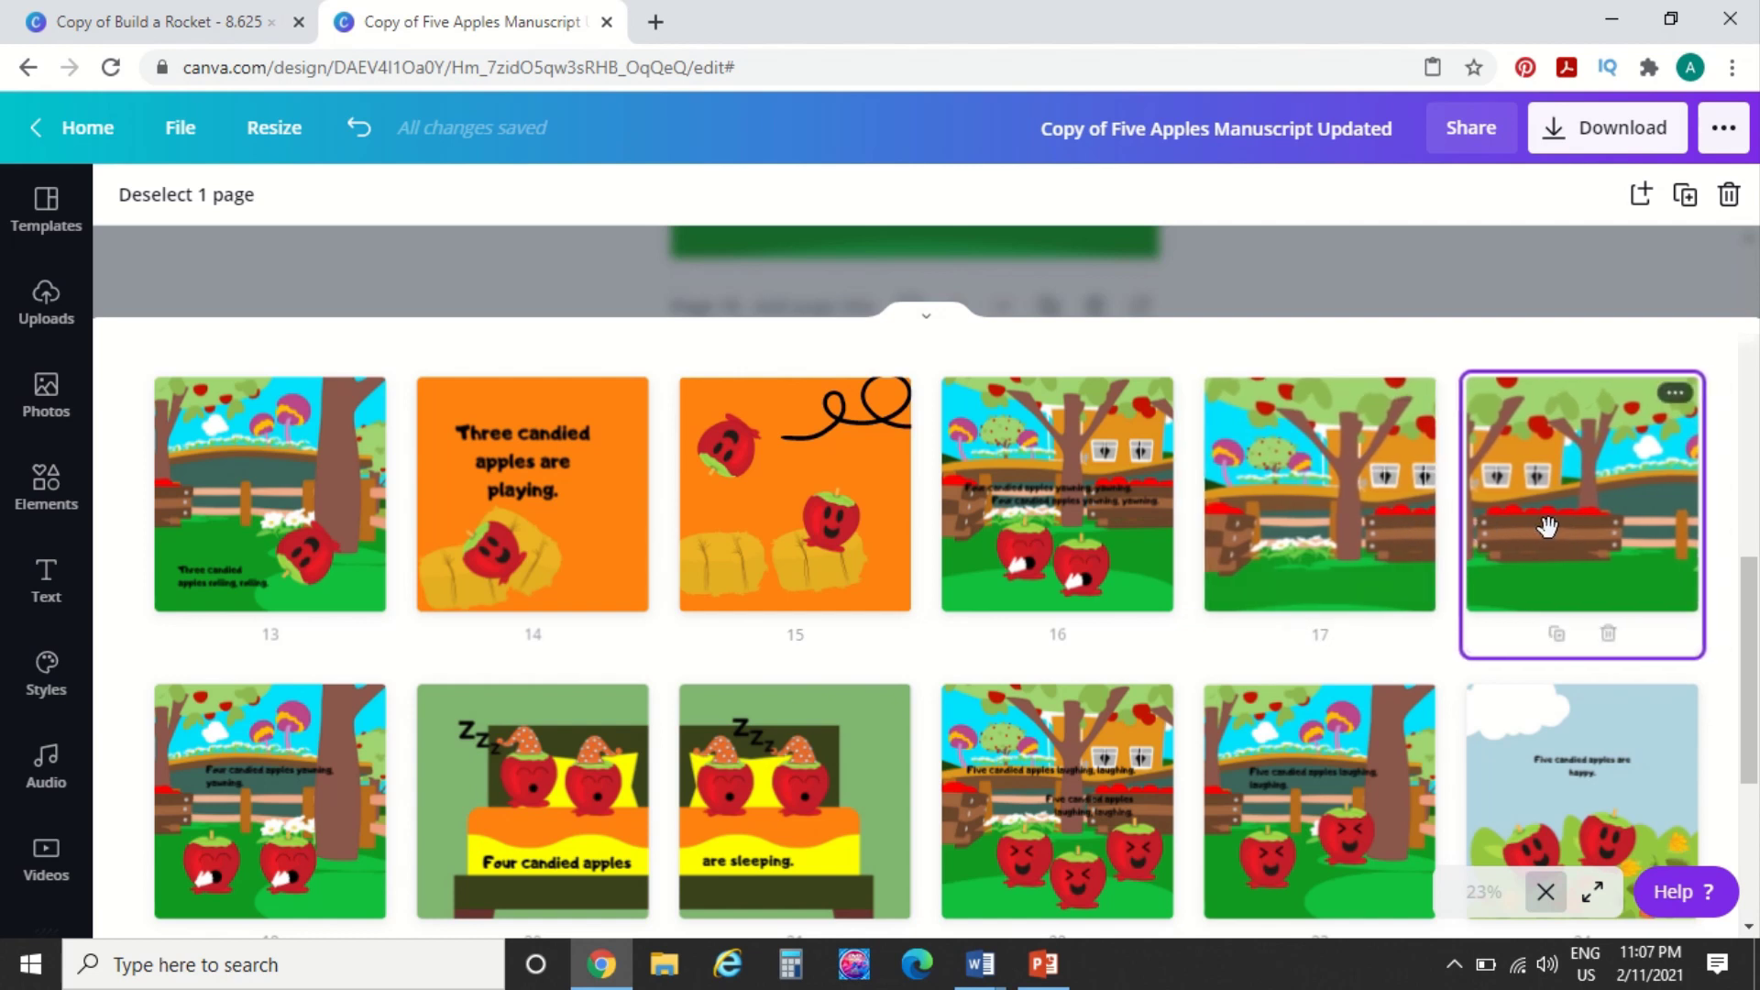
{"action": "left_click_drag", "start_coordinate": [1491, 428], "coordinate": [1528, 394]}
{"action": "left_click", "coordinate": [1382, 541], "text": "shift"}
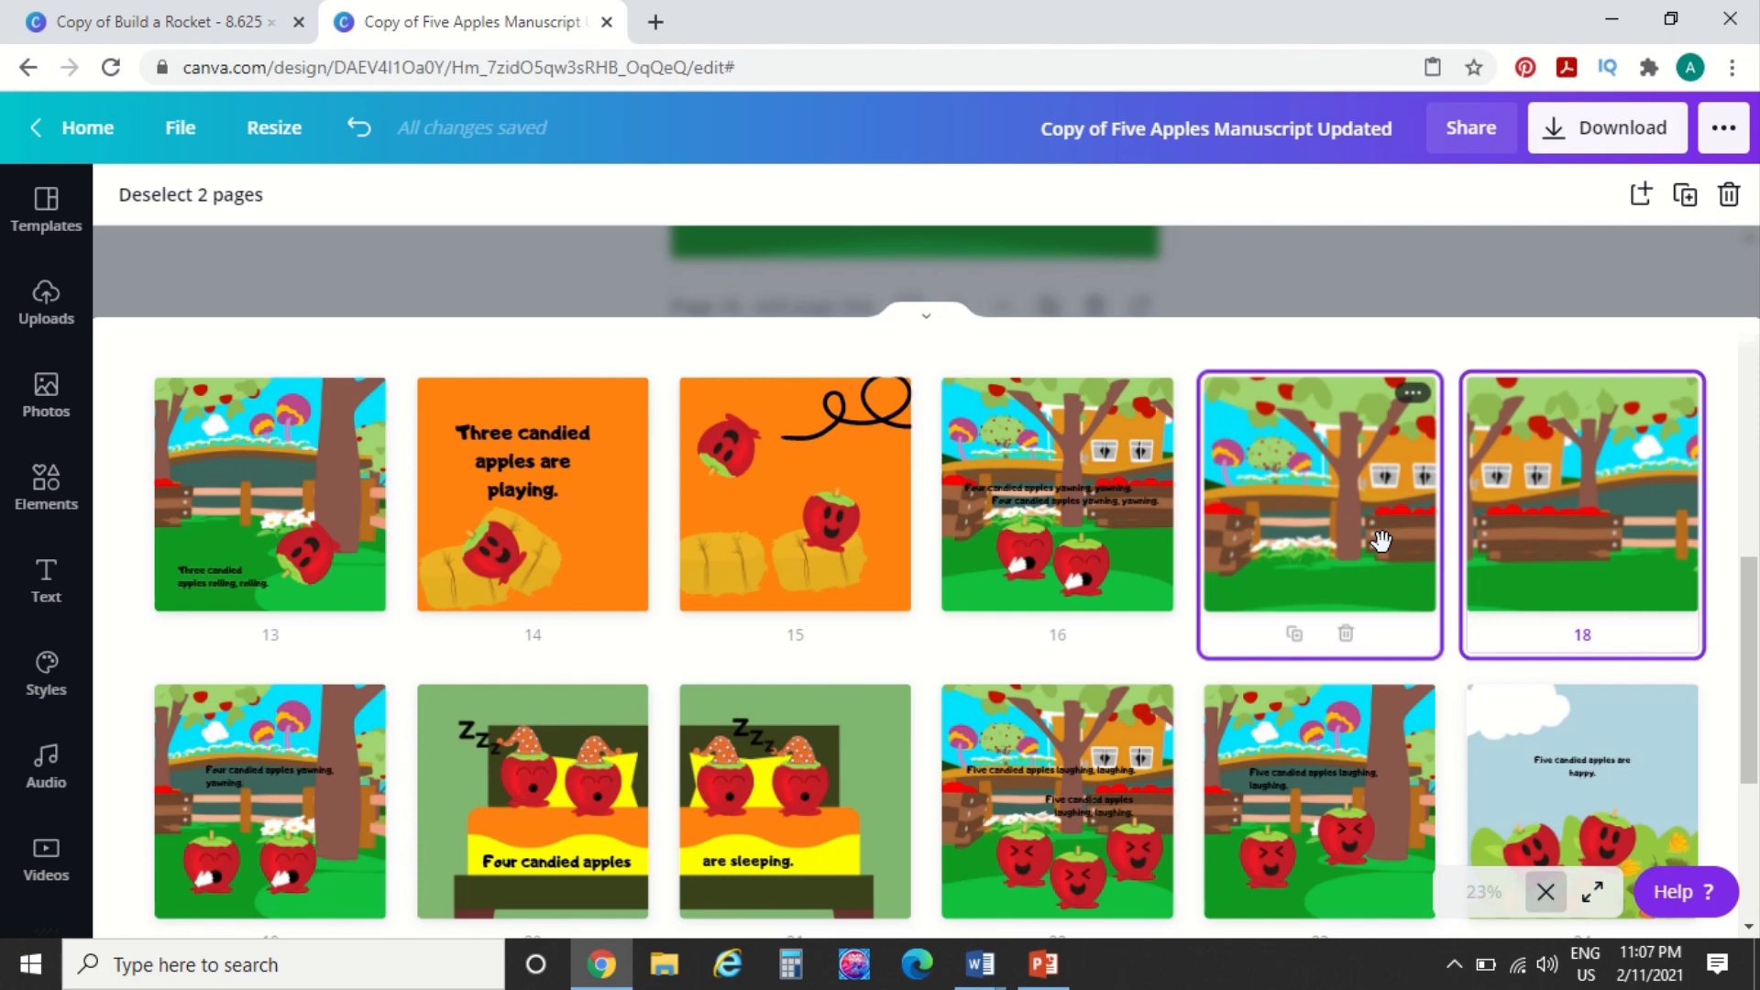
{"action": "scroll", "coordinate": [1382, 540], "scroll_direction": "down", "scroll_amount": 2}
{"action": "scroll", "coordinate": [1382, 541], "scroll_direction": "up", "scroll_amount": 1}
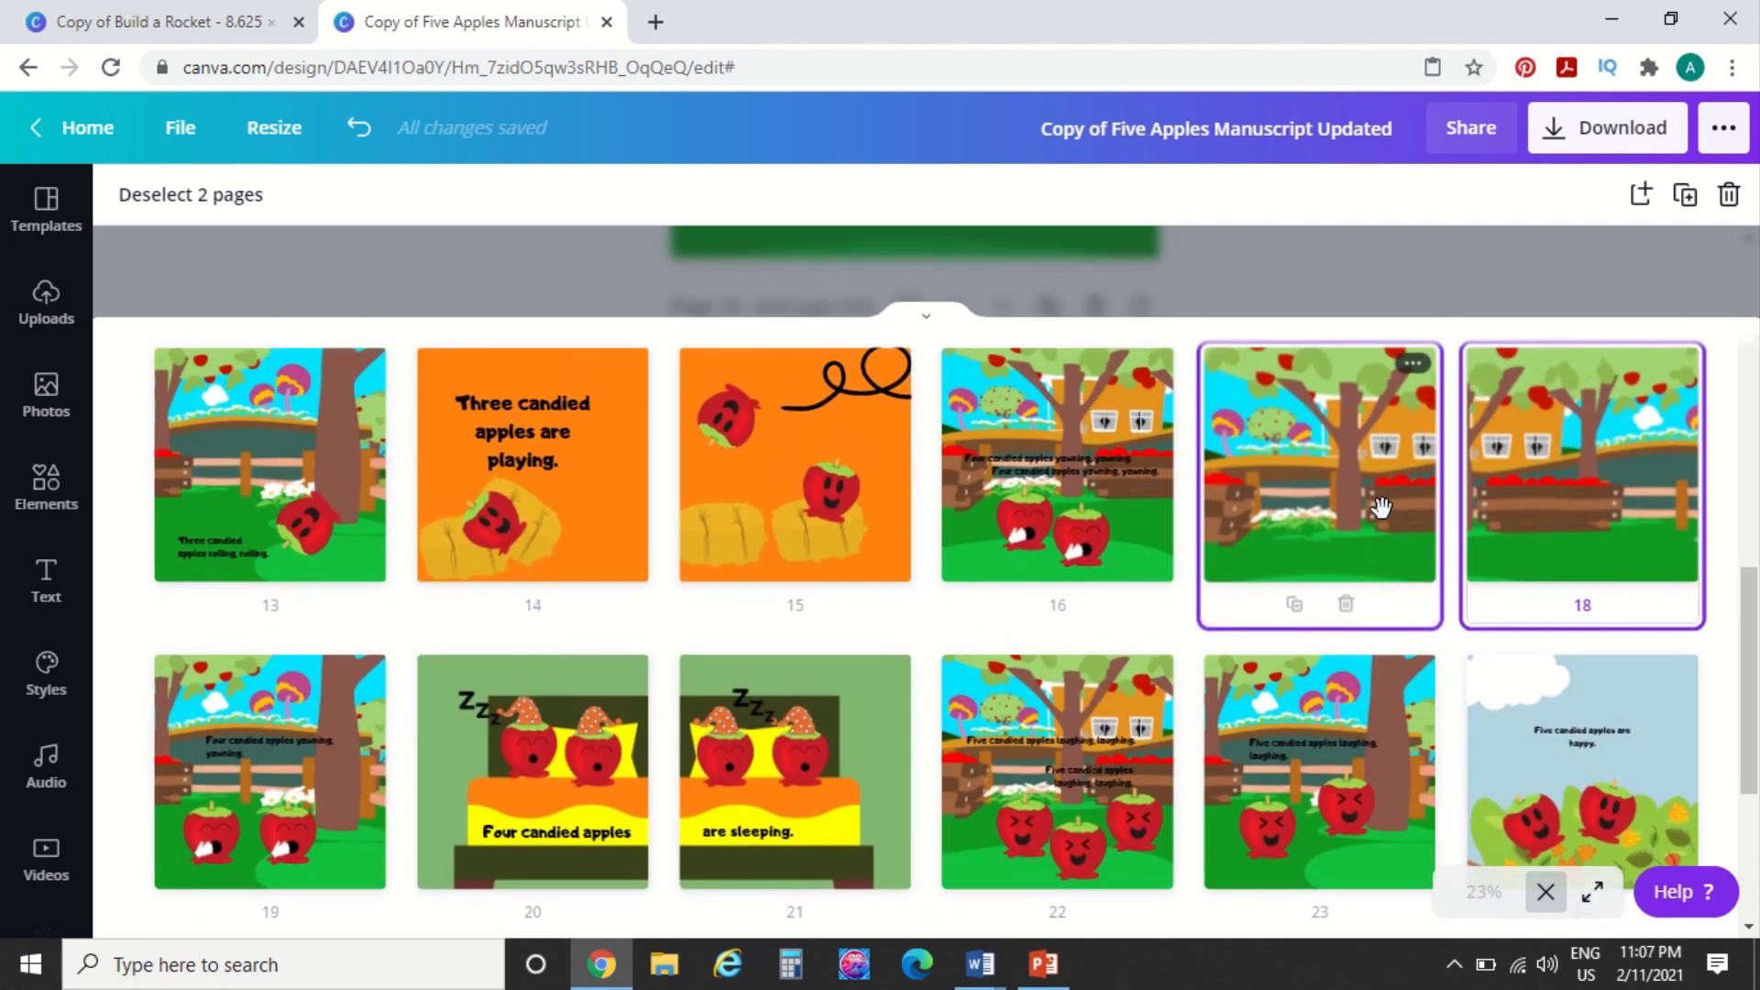
{"action": "left_click", "coordinate": [1546, 902]}
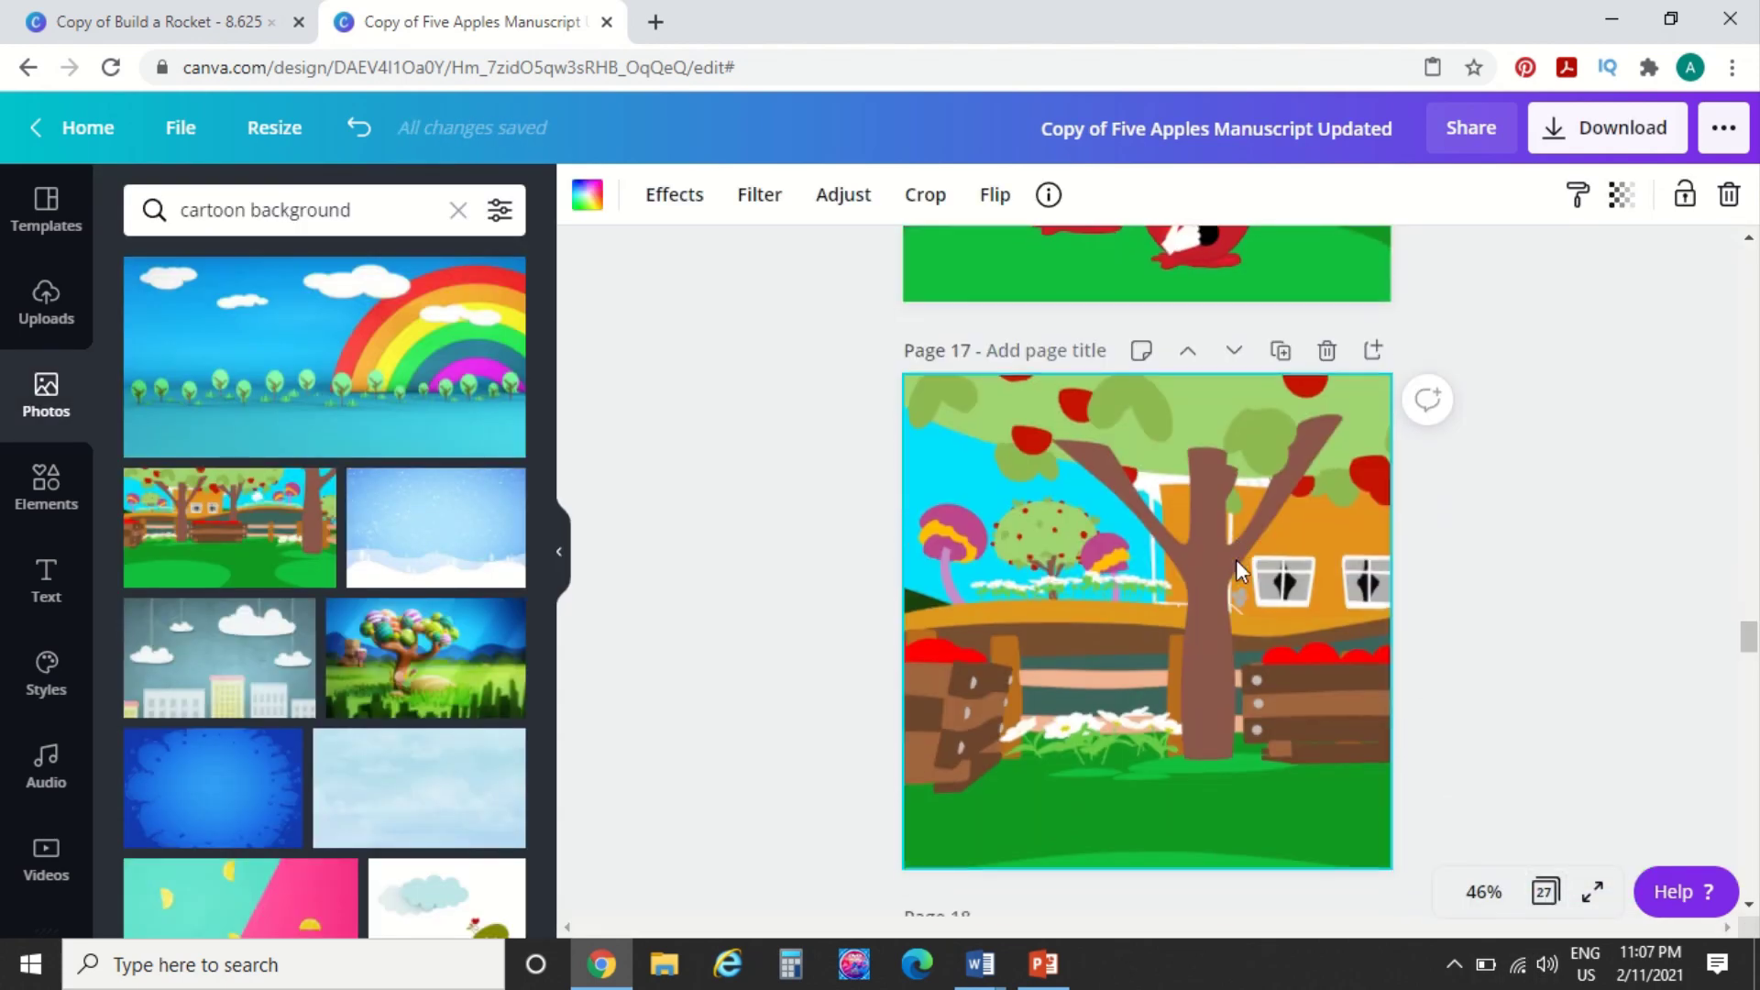
Shift the orchard image left within page 17's frame until the whole apple crate and both trees beside it fit on the page
{"action": "double_click", "coordinate": [1236, 559]}
{"action": "left_click_drag", "start_coordinate": [1236, 559], "coordinate": [1038, 559]}
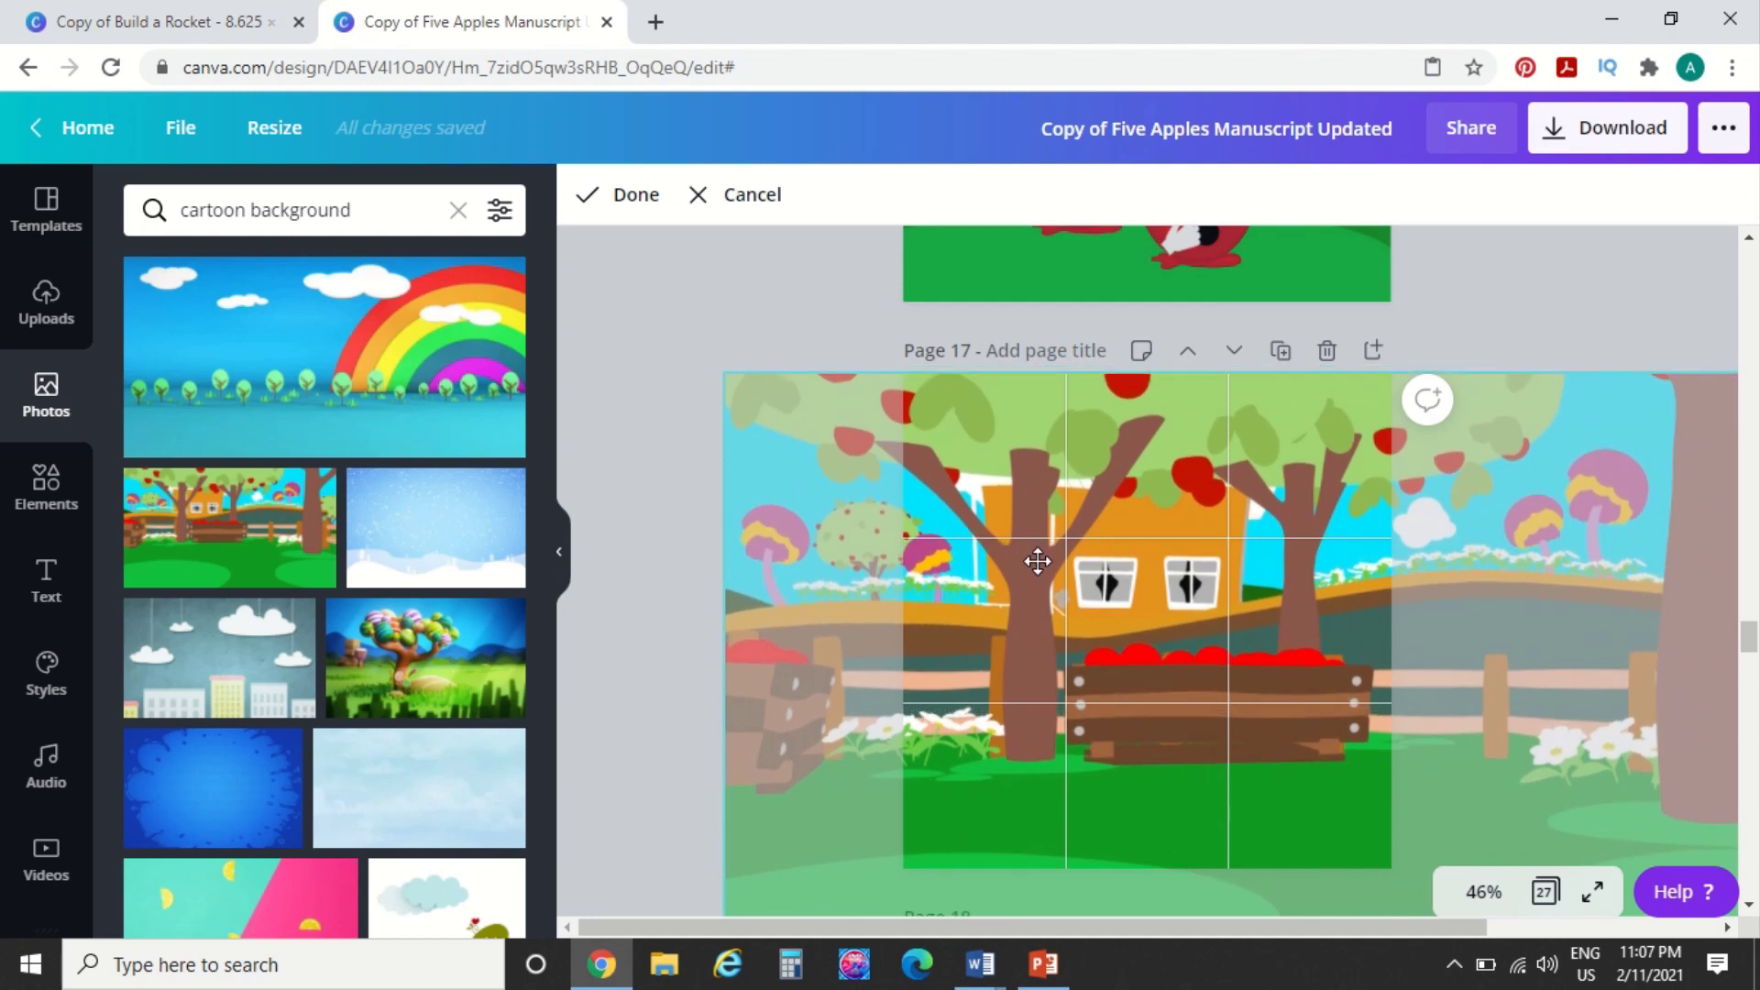
{"action": "left_click", "coordinate": [1487, 309]}
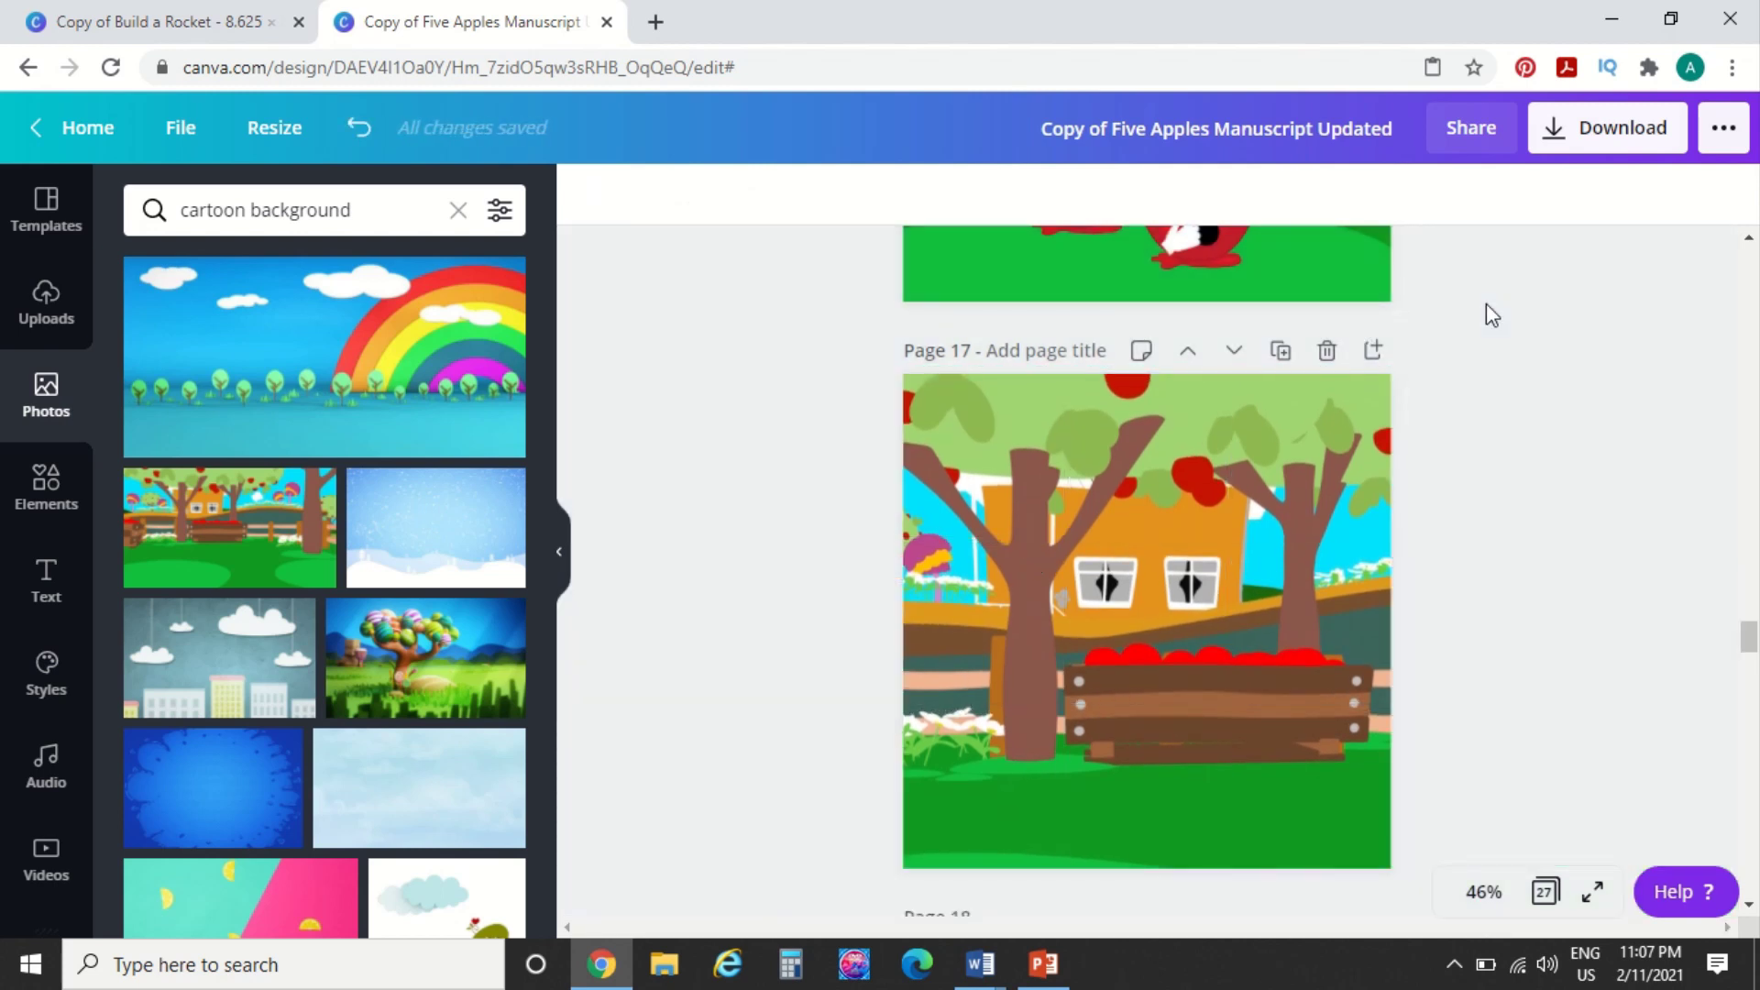
Search the graphic elements for "apples" to find one for page 17
{"action": "scroll", "coordinate": [1487, 311], "scroll_direction": "down", "scroll_amount": 7}
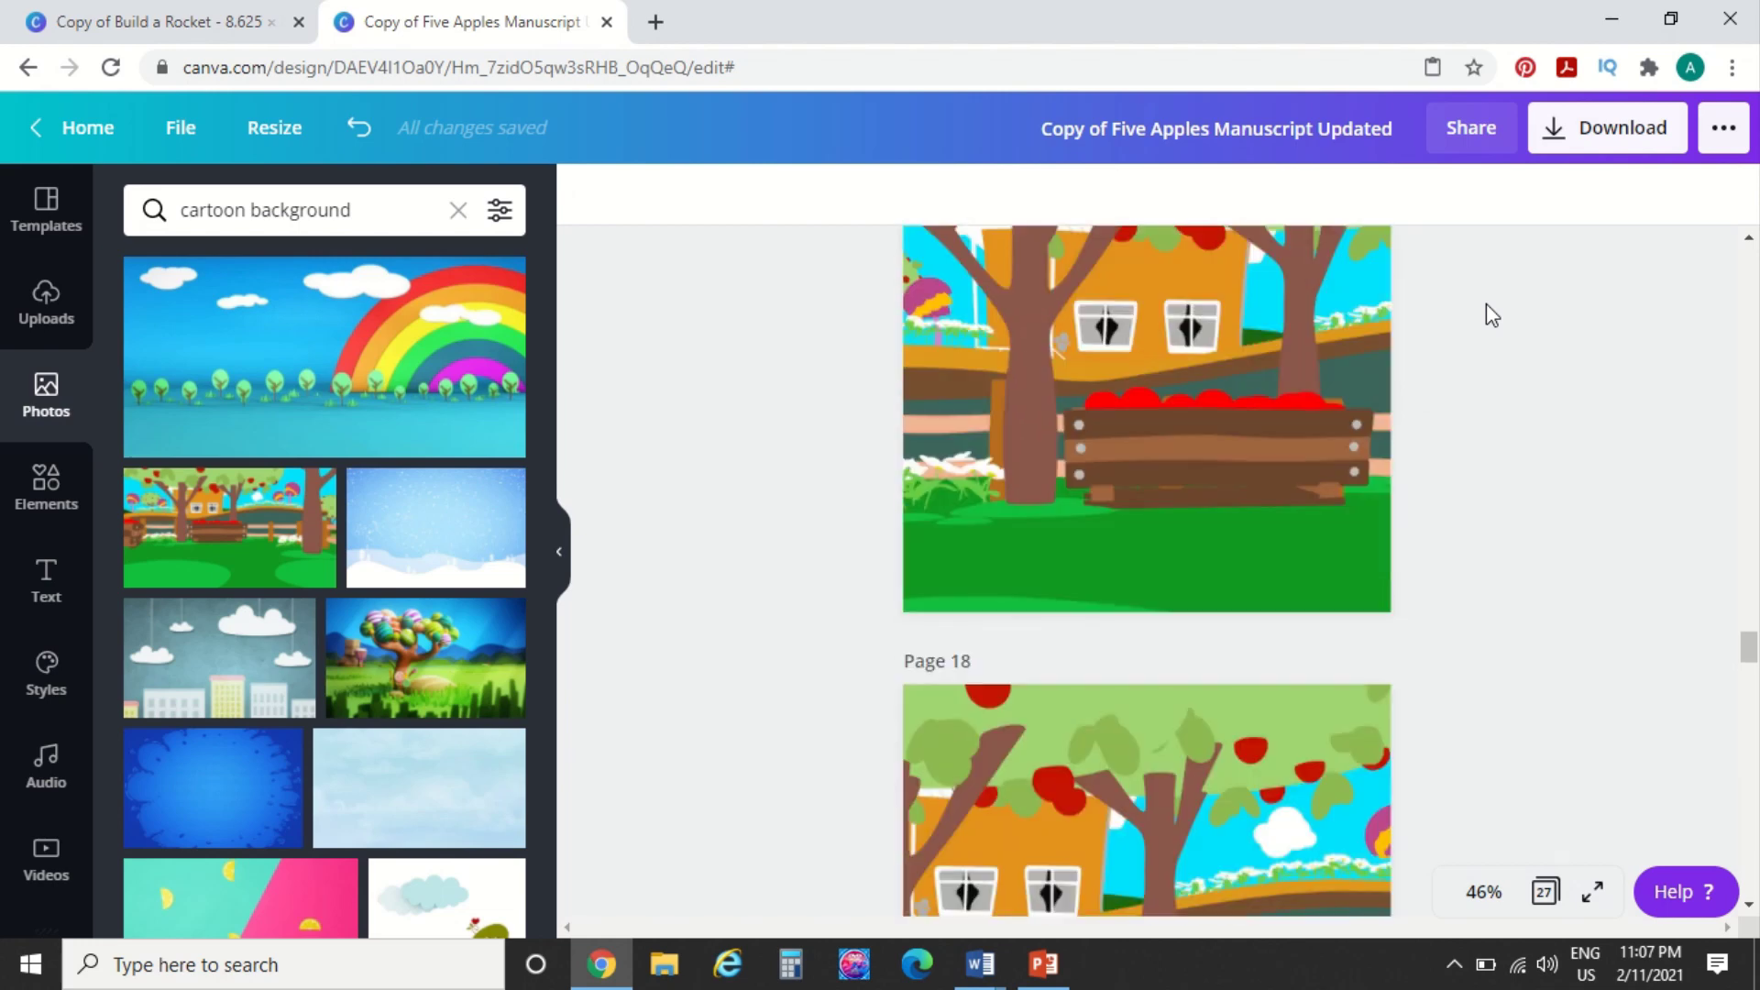
{"action": "scroll", "coordinate": [1487, 311], "scroll_direction": "up", "scroll_amount": 2}
{"action": "scroll", "coordinate": [1487, 304], "scroll_direction": "up", "scroll_amount": 3}
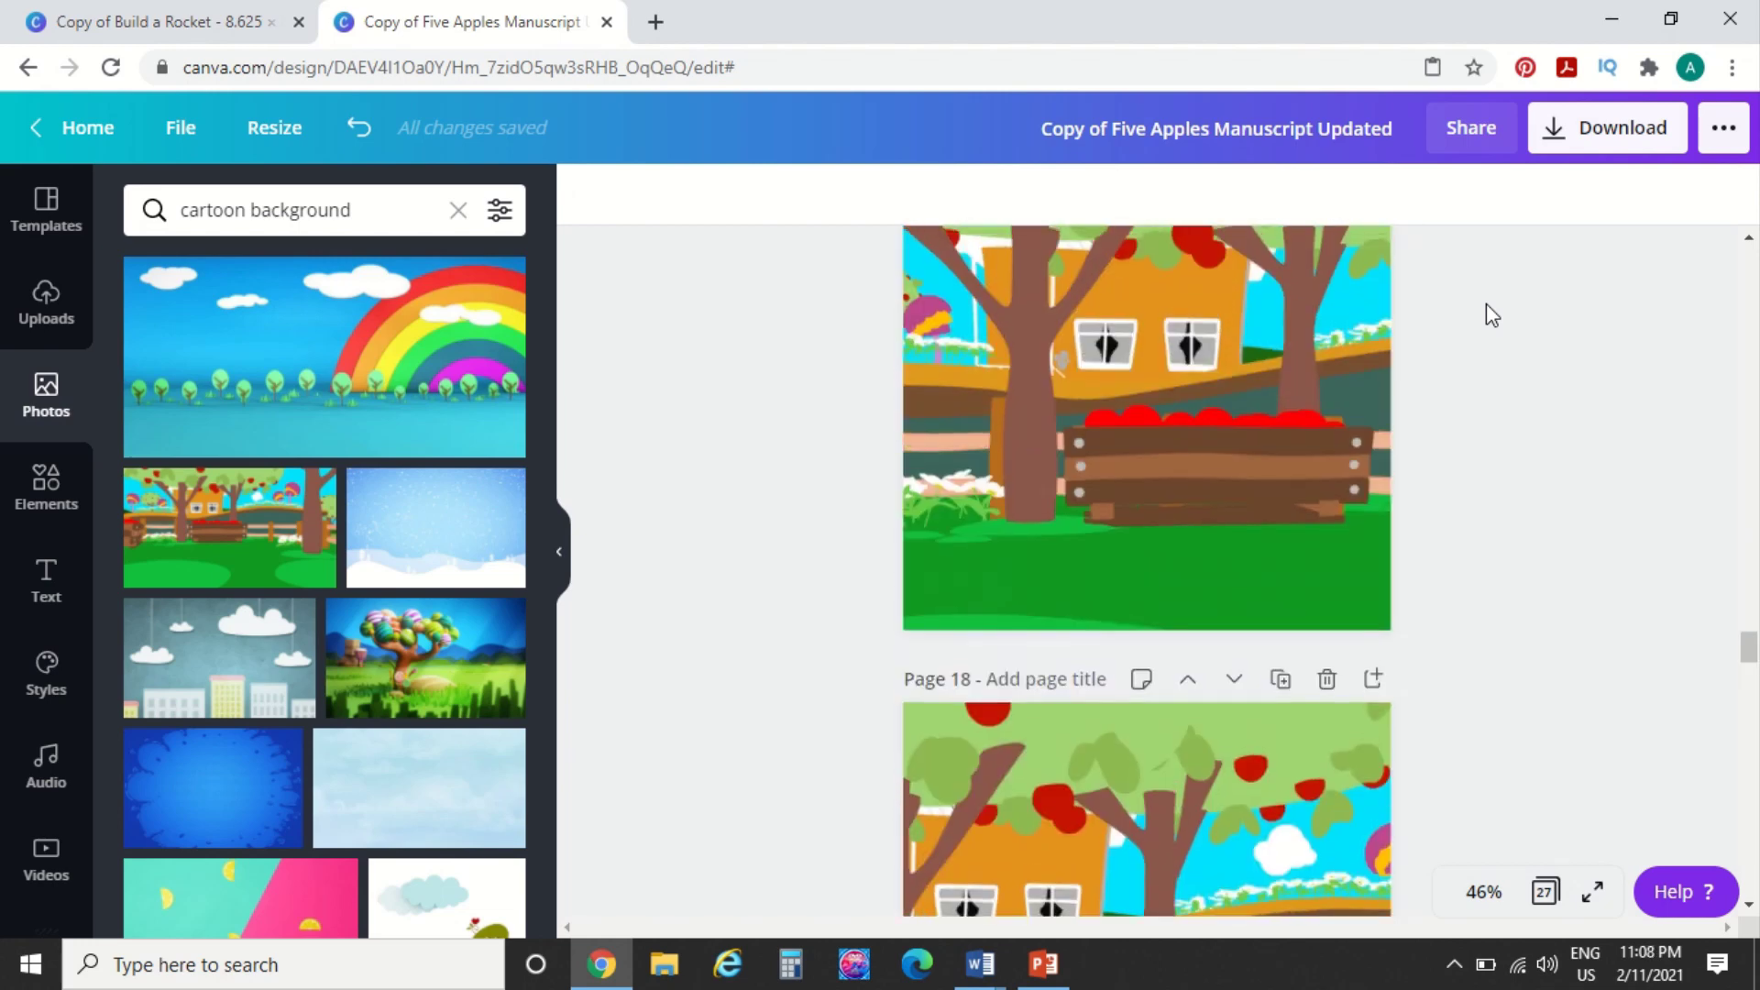
{"action": "scroll", "coordinate": [1257, 526], "scroll_direction": "down", "scroll_amount": 5}
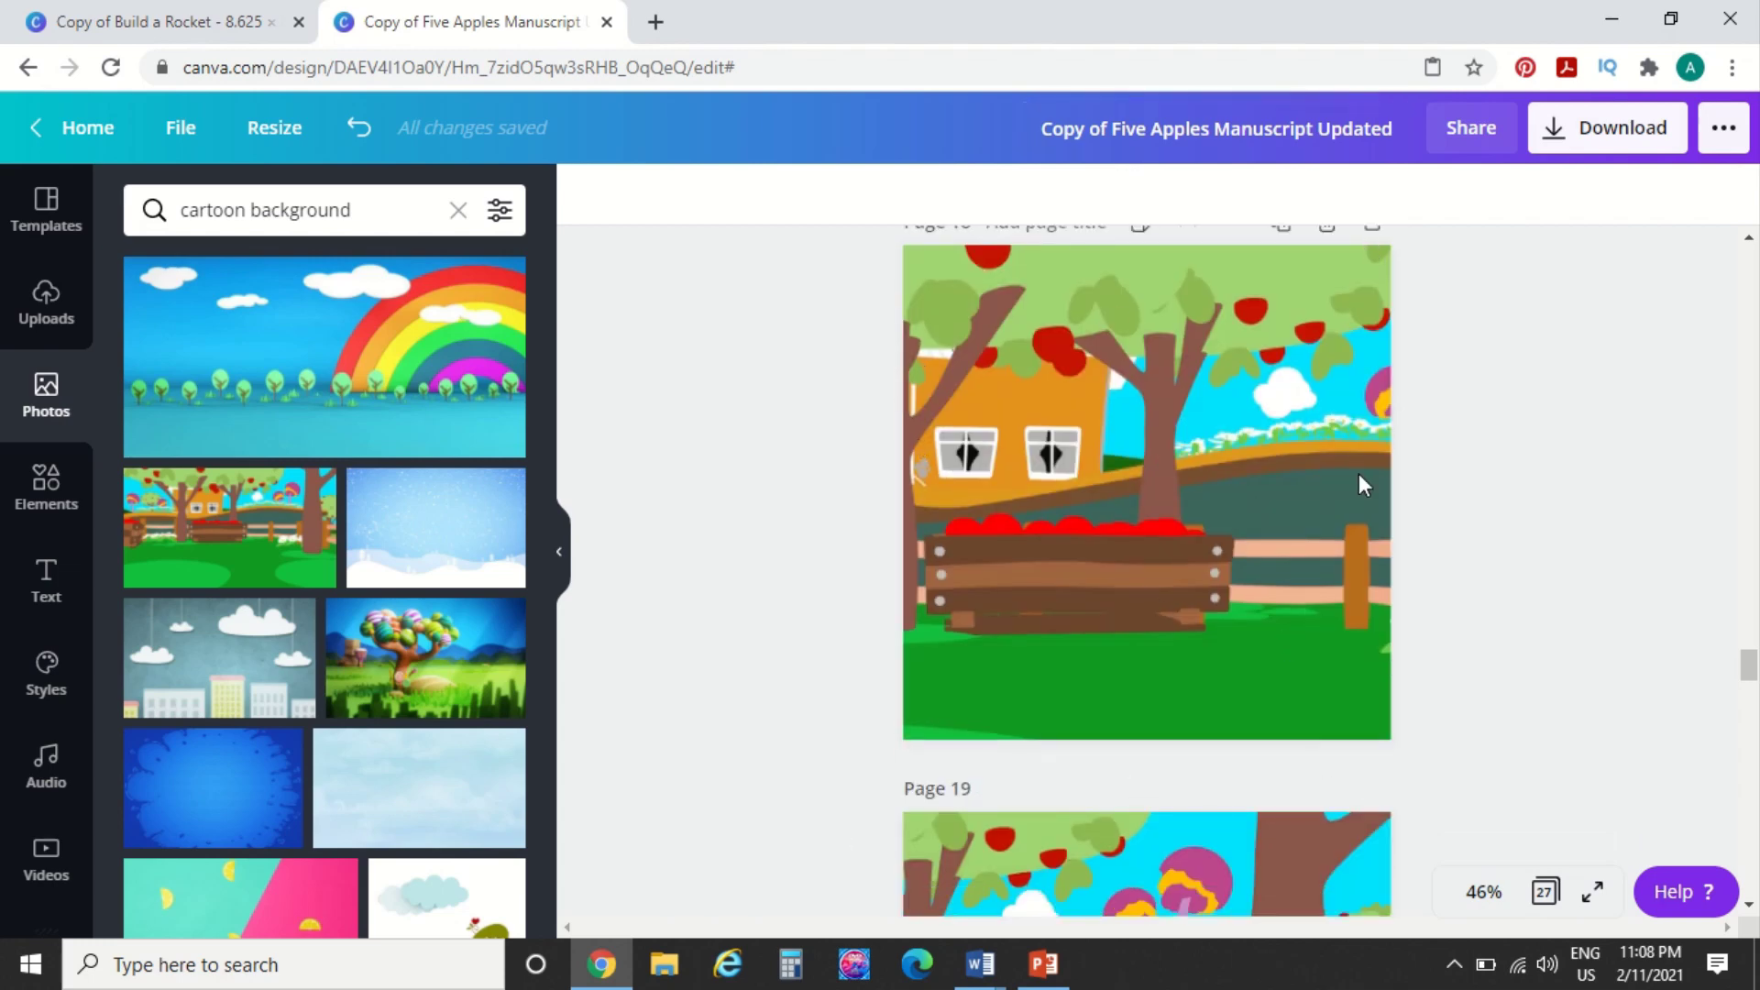
{"action": "scroll", "coordinate": [1497, 417], "scroll_direction": "up", "scroll_amount": 10}
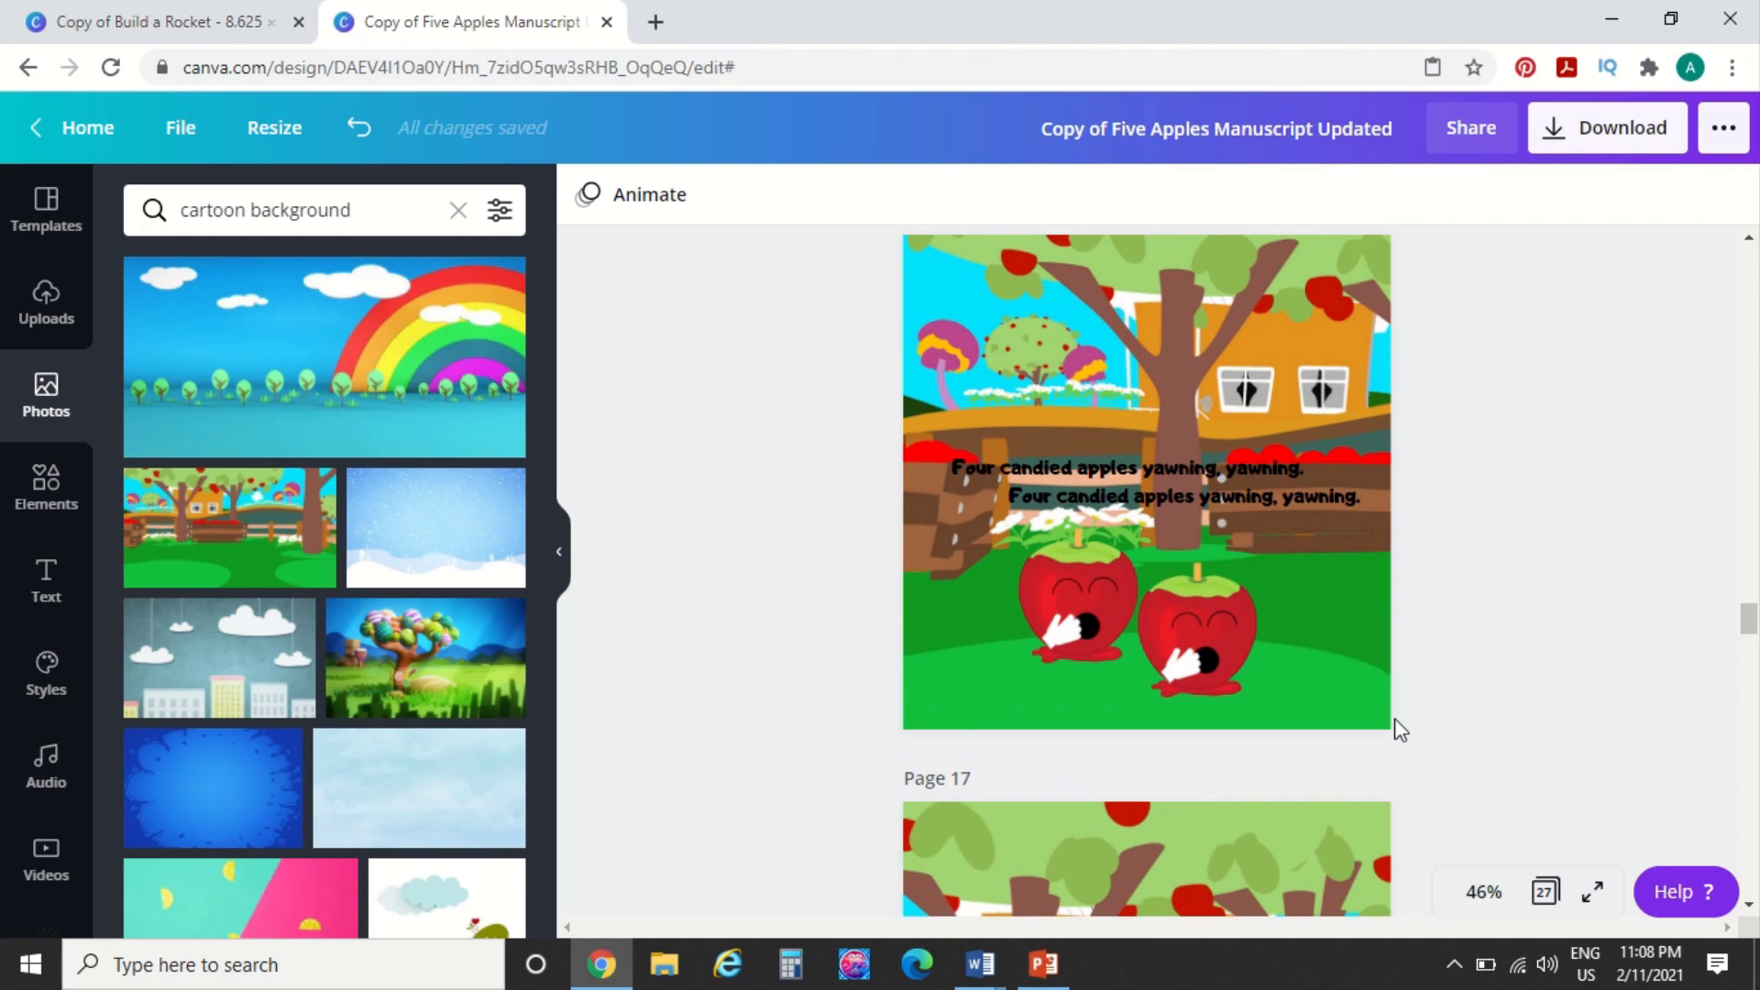
{"action": "scroll", "coordinate": [1562, 641], "scroll_direction": "down", "scroll_amount": 5}
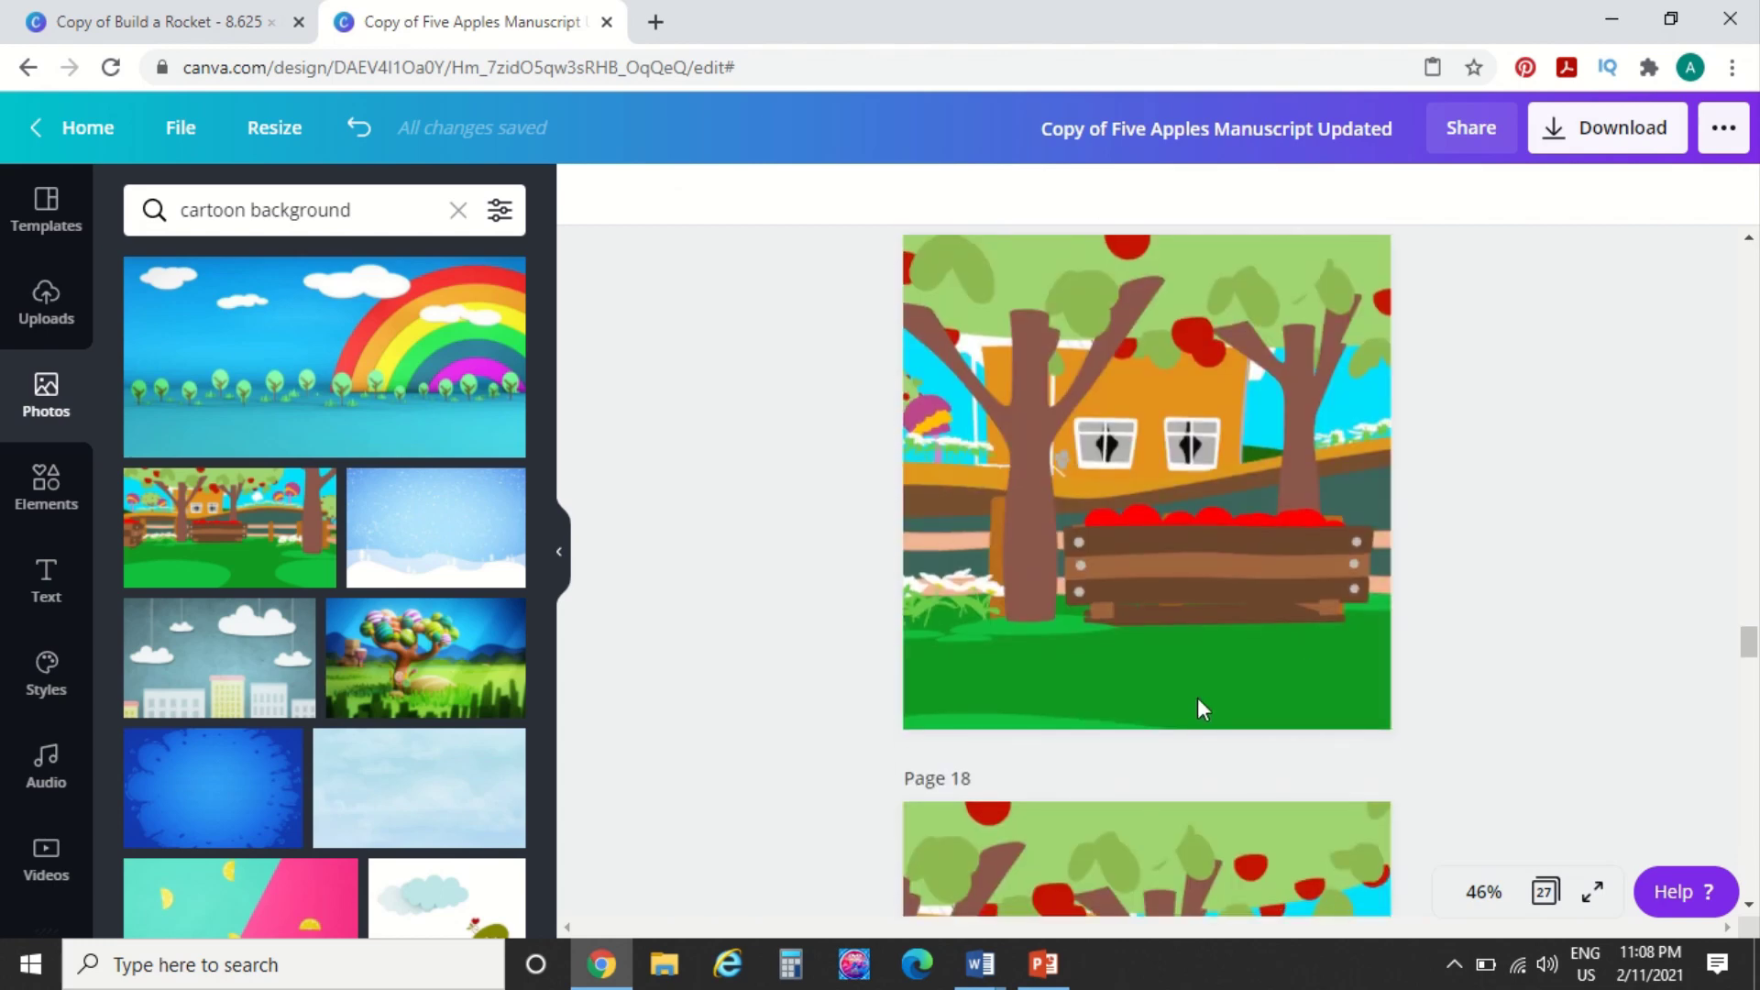
{"action": "left_click", "coordinate": [1201, 708]}
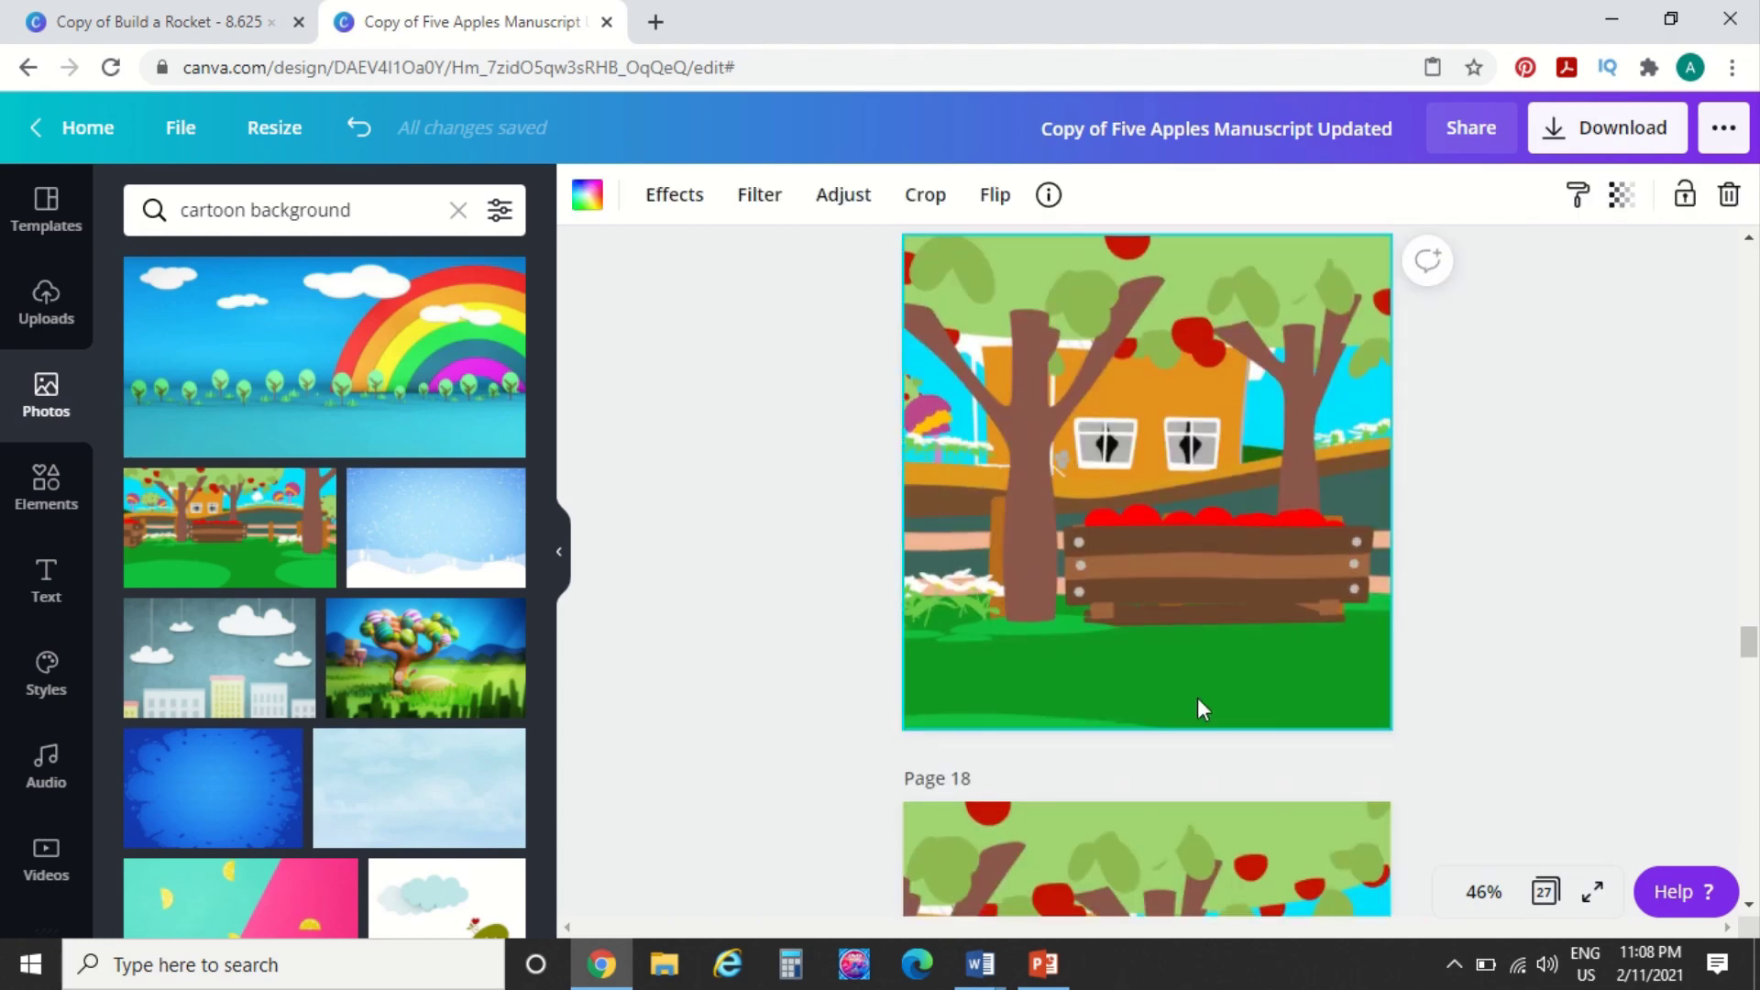
{"action": "left_click", "coordinate": [49, 500]}
{"action": "left_click", "coordinate": [298, 204]}
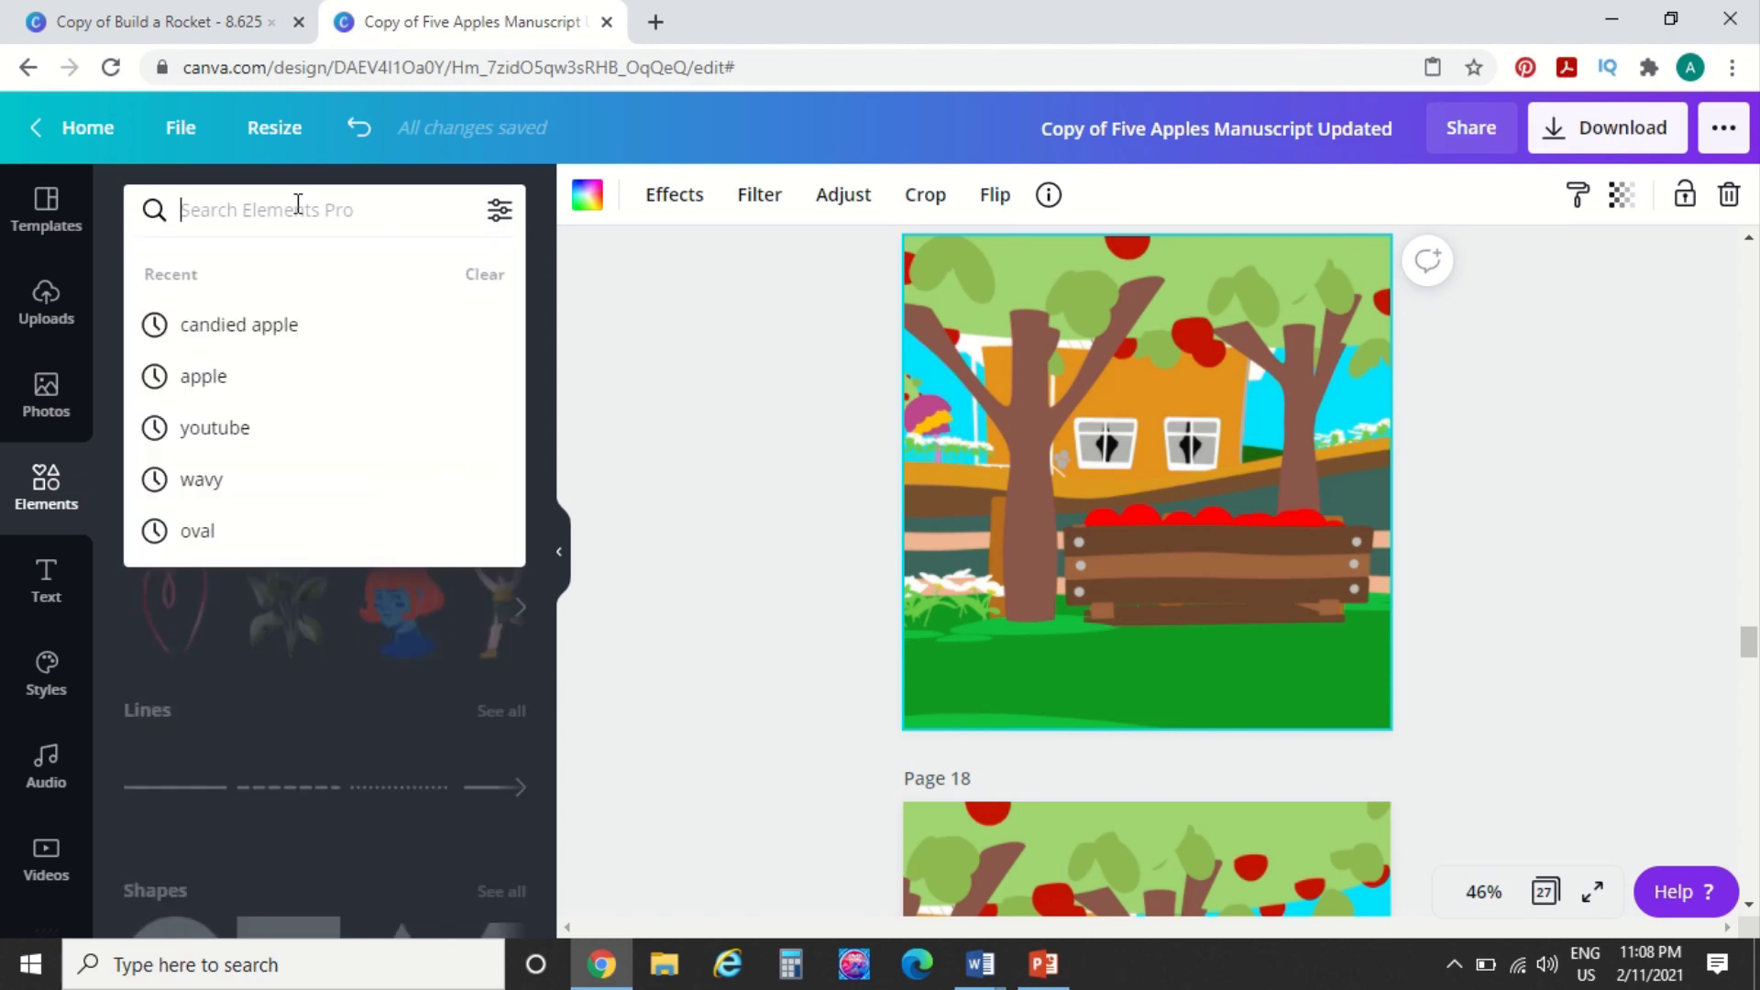
{"action": "type", "text": "apples"}
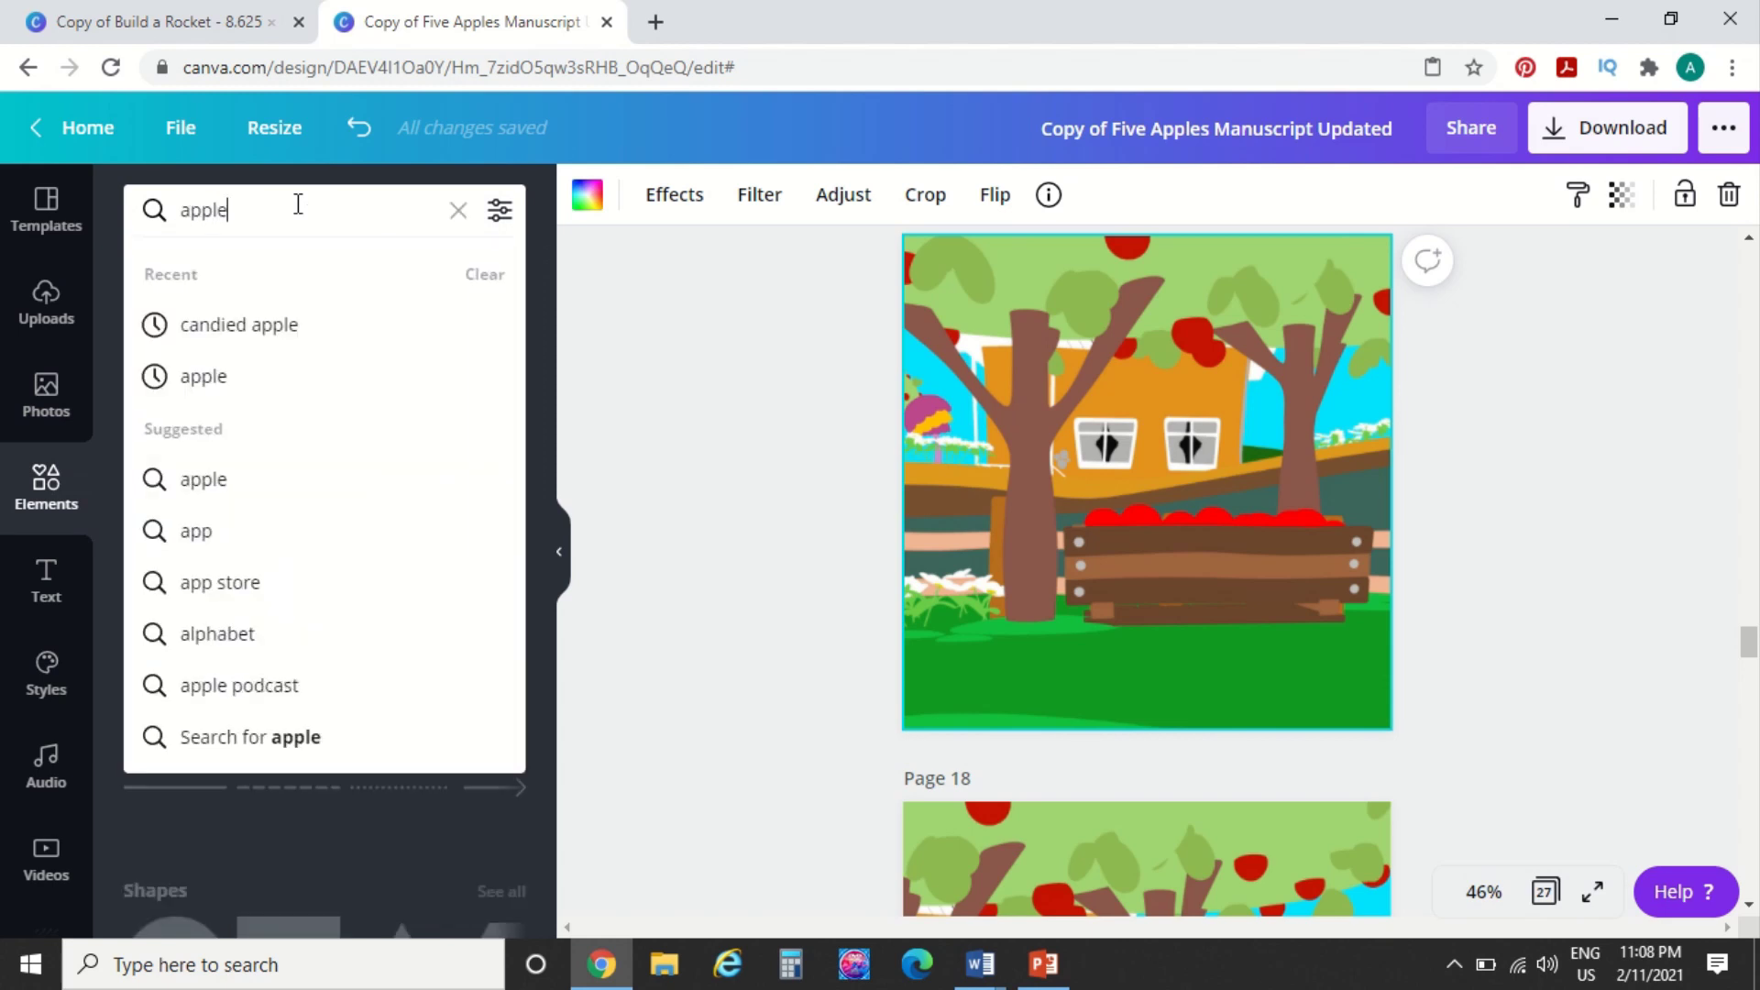
{"action": "key", "text": "Return"}
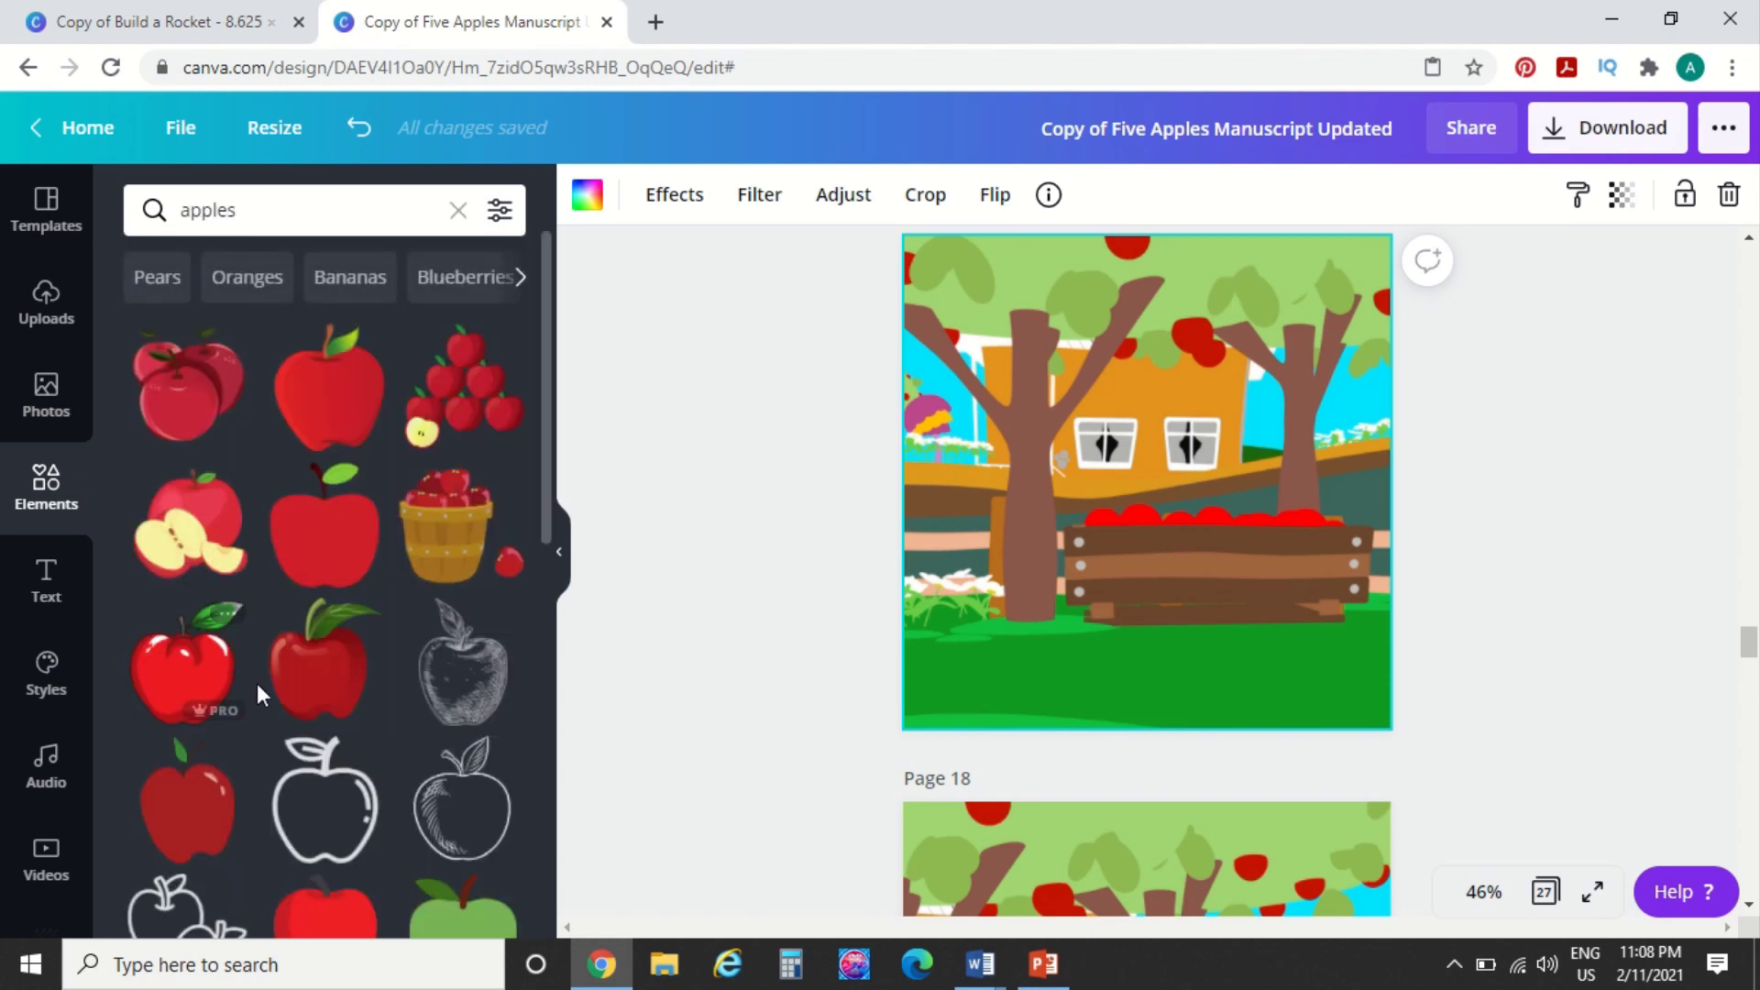
Add the plain dark red apple with a brown stem to page 17's lower-left grass and resize it to about 2.3 by 2.4
{"action": "scroll", "coordinate": [363, 802], "scroll_direction": "down", "scroll_amount": 5}
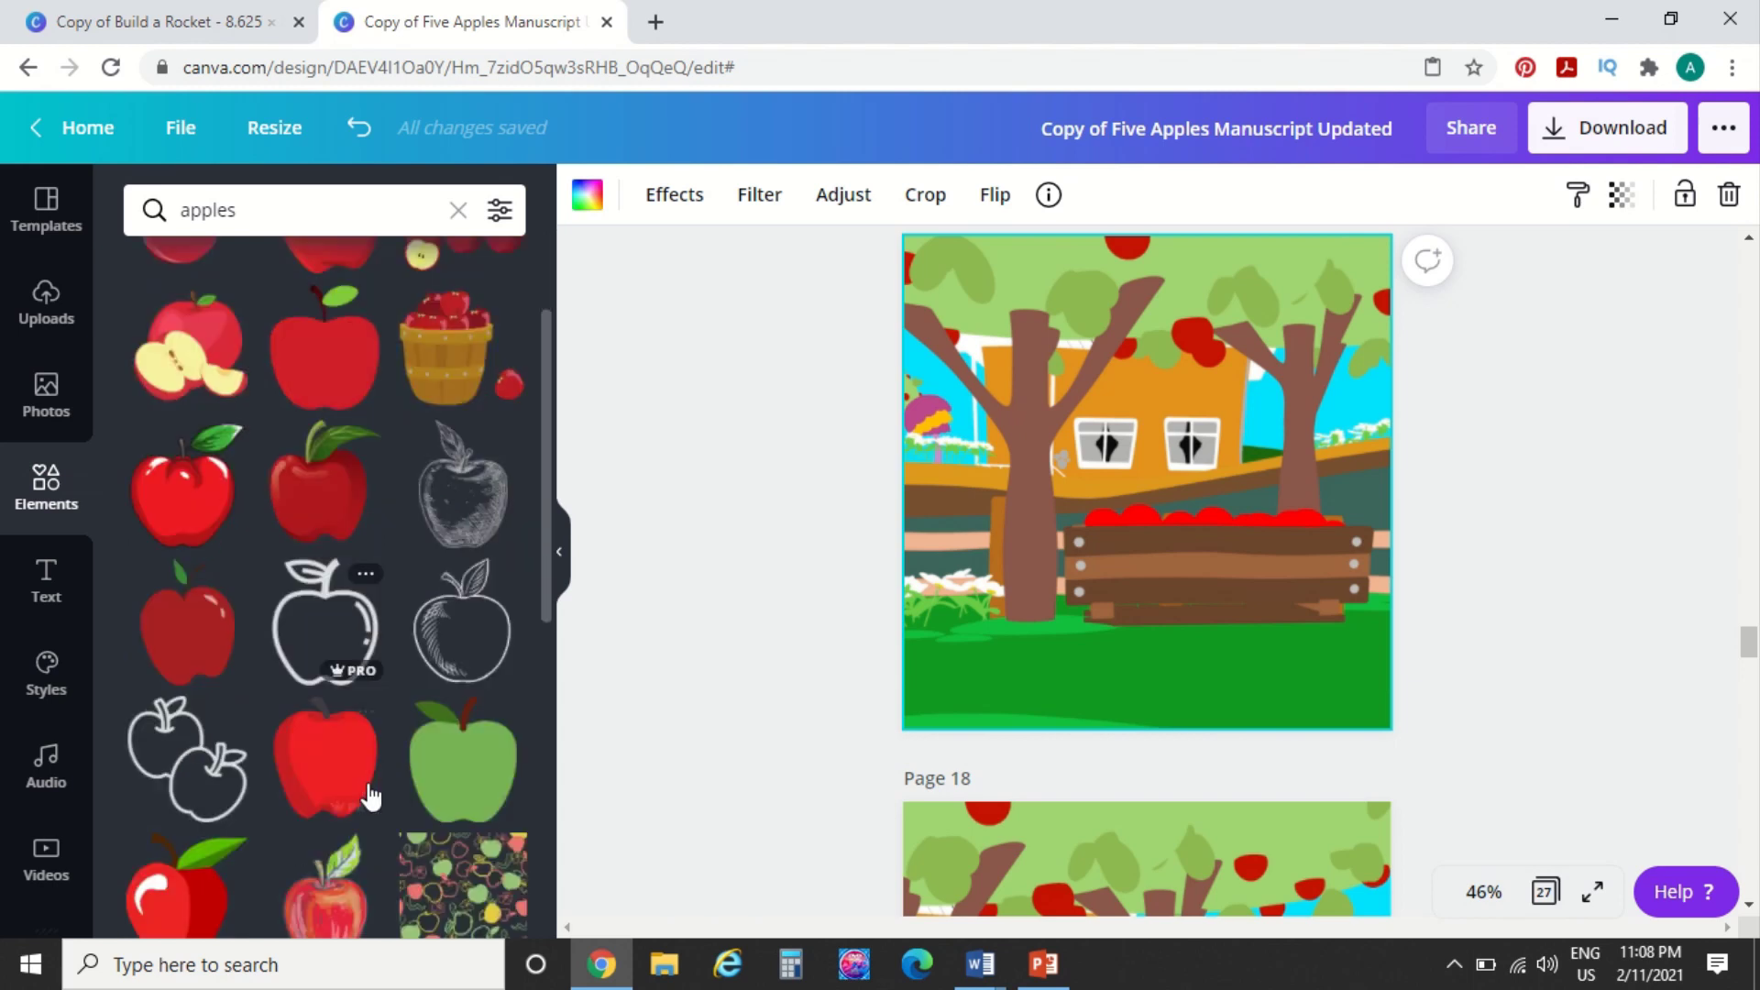
{"action": "scroll", "coordinate": [371, 798], "scroll_direction": "down", "scroll_amount": 5}
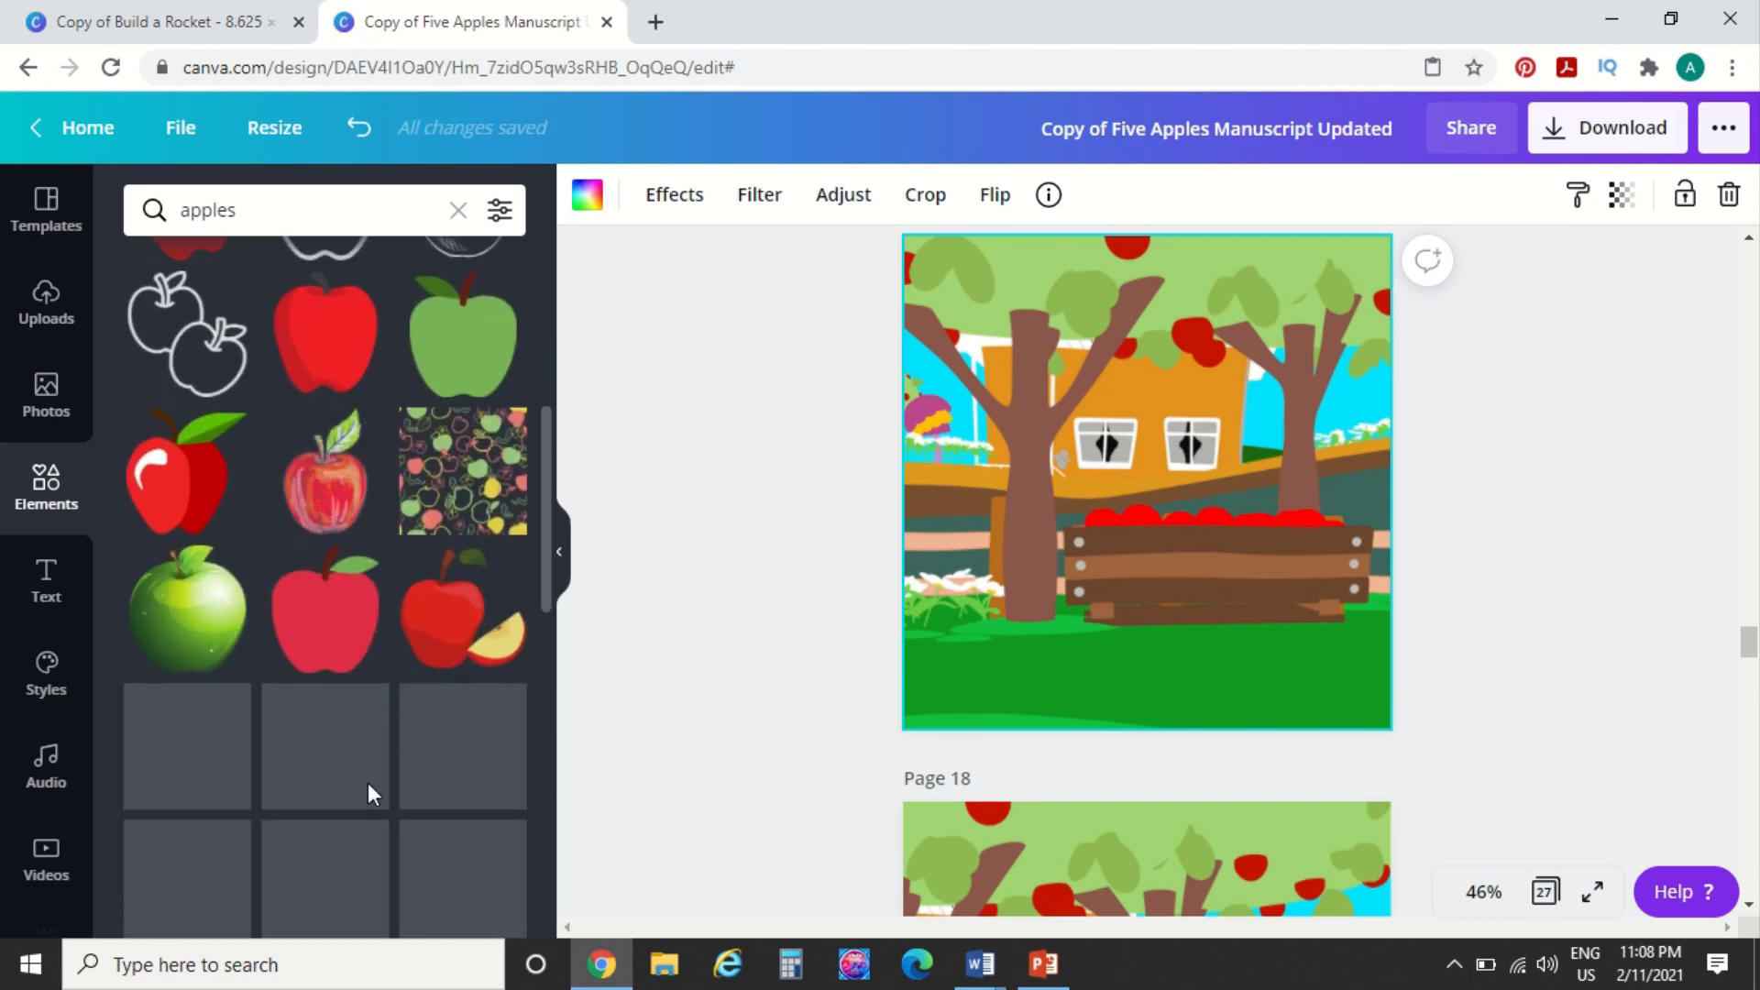
{"action": "scroll", "coordinate": [367, 783], "scroll_direction": "down", "scroll_amount": 2}
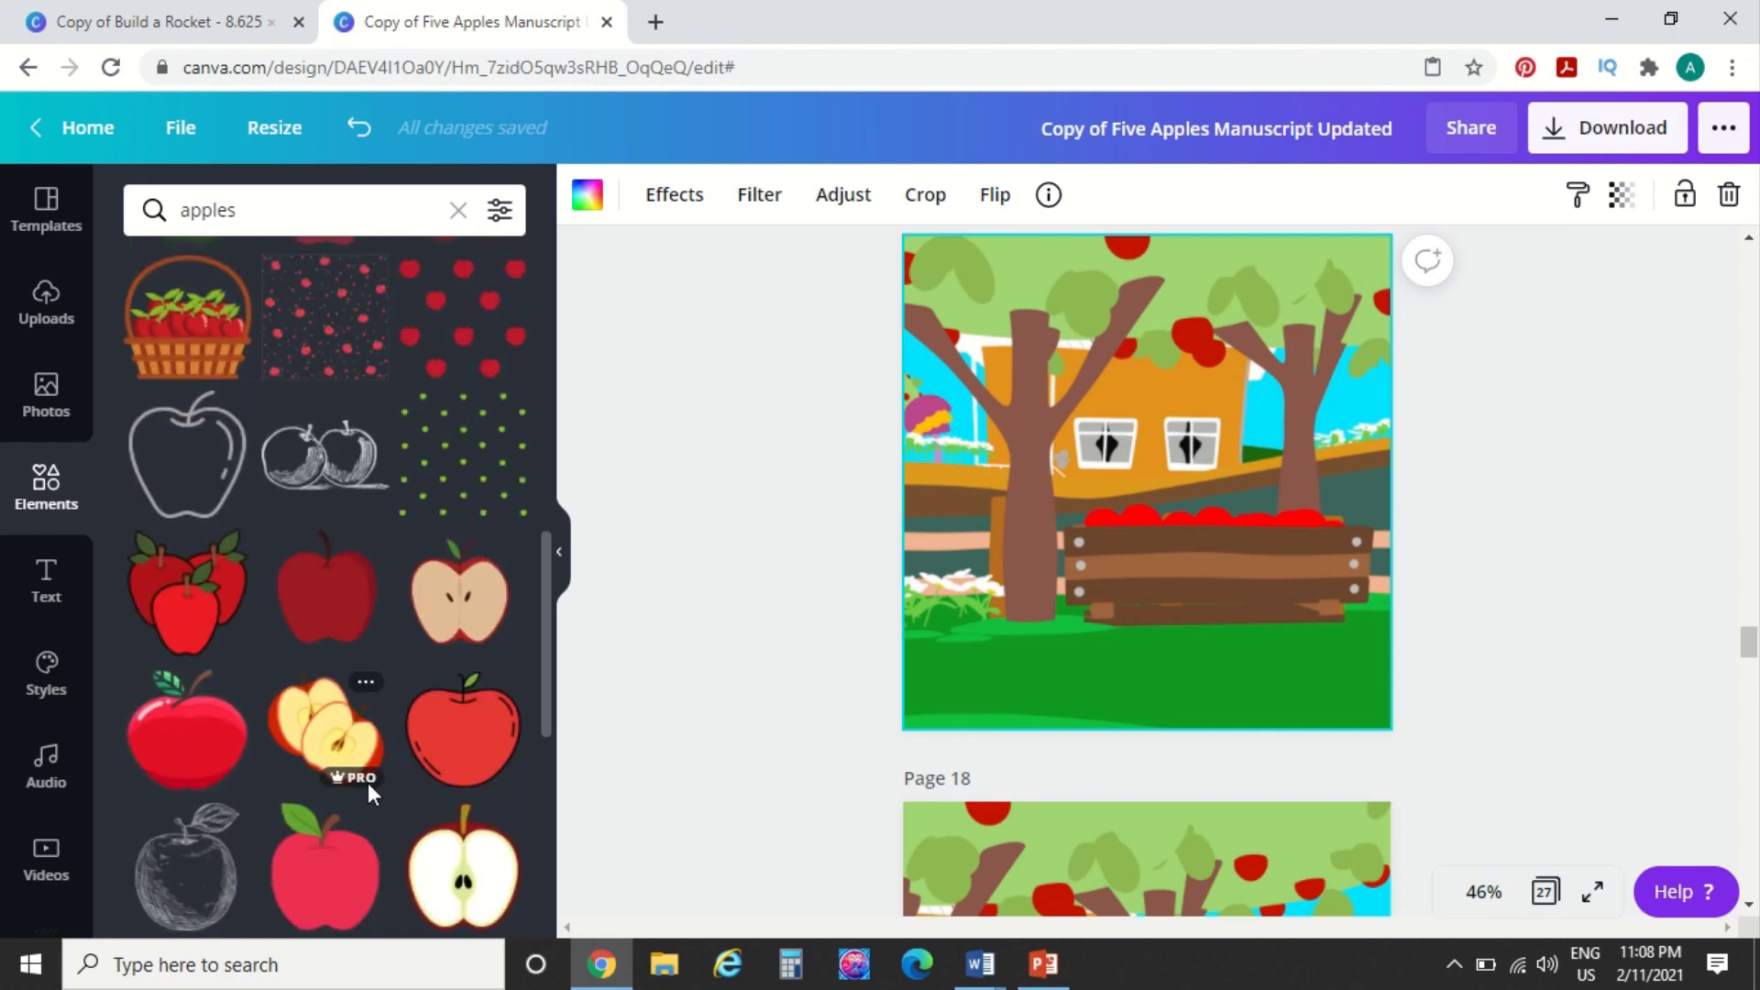
{"action": "scroll", "coordinate": [367, 783], "scroll_direction": "down", "scroll_amount": 1}
{"action": "left_click", "coordinate": [170, 664]}
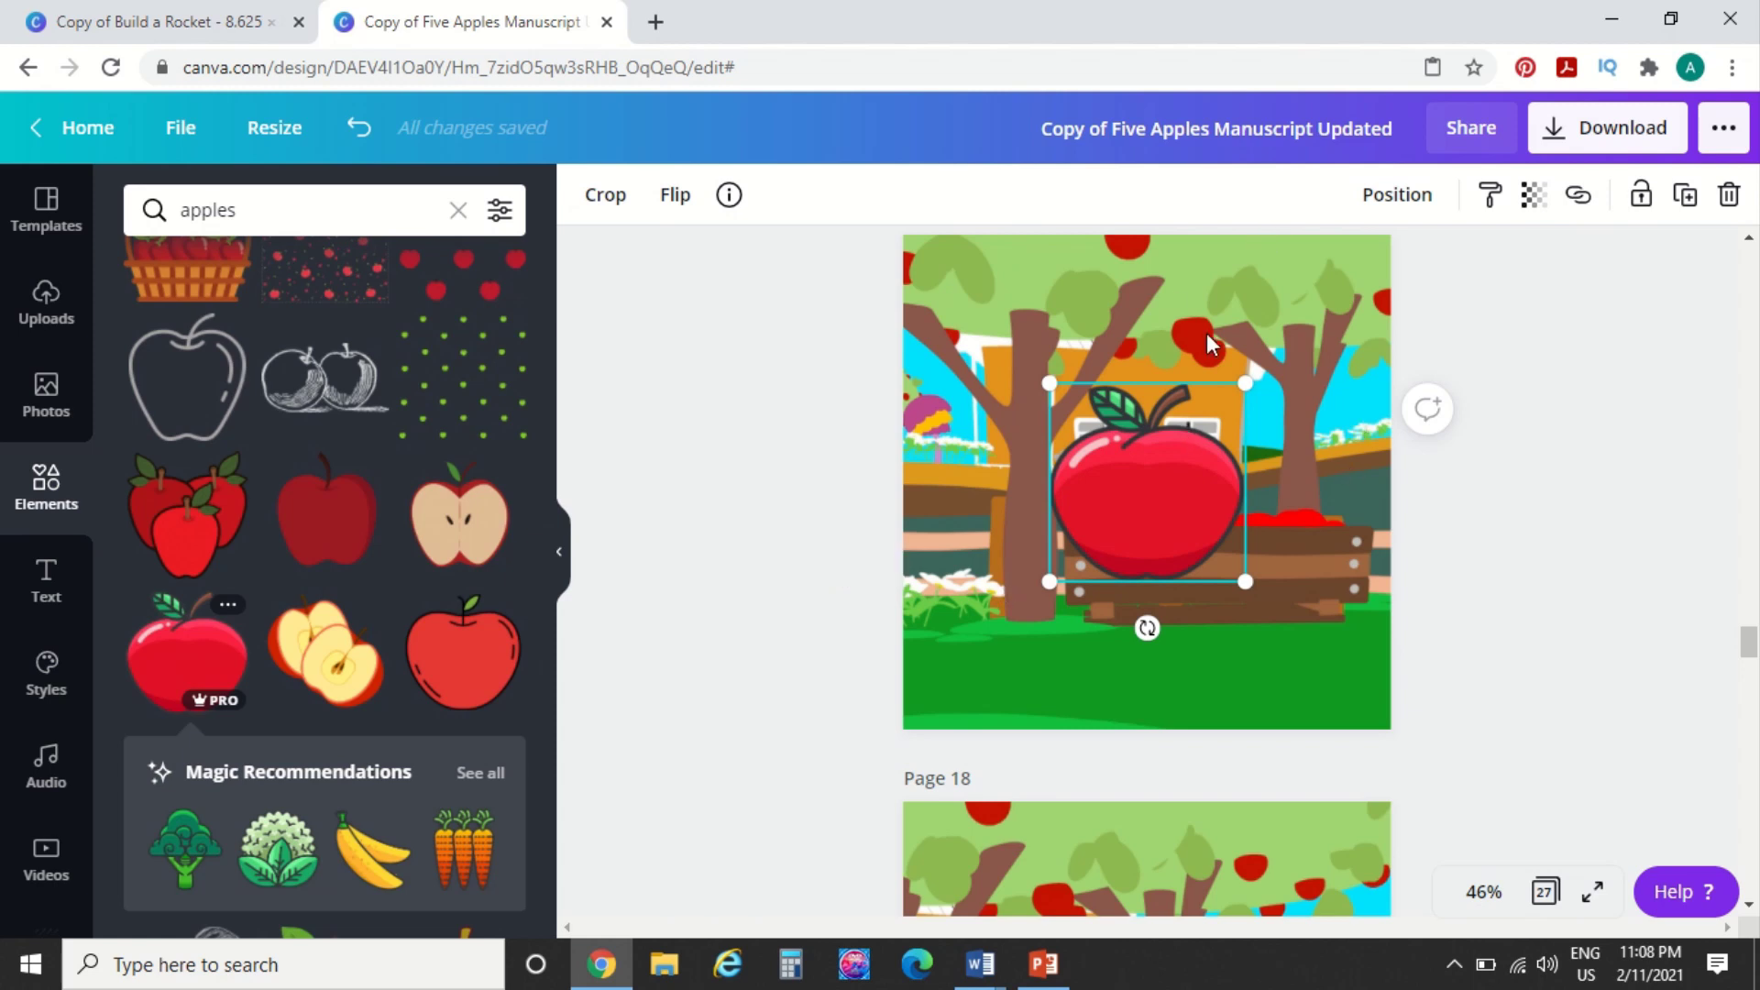
{"action": "key", "text": "Delete"}
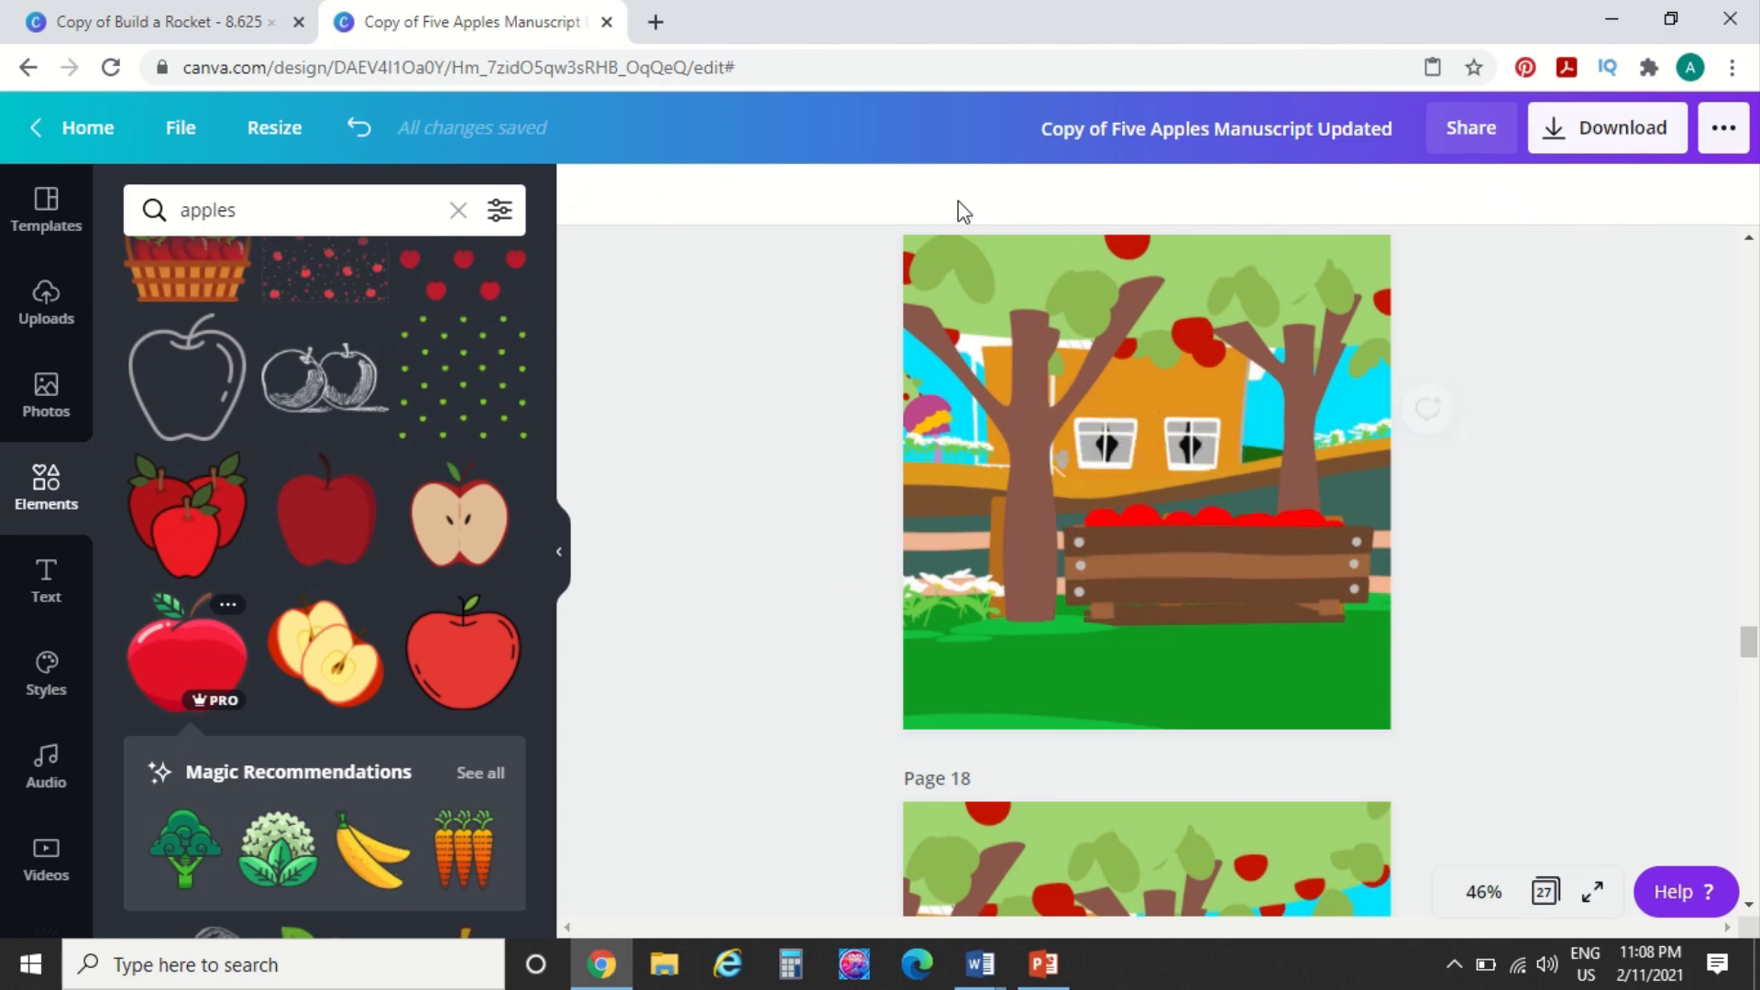
{"action": "left_click", "coordinate": [344, 537]}
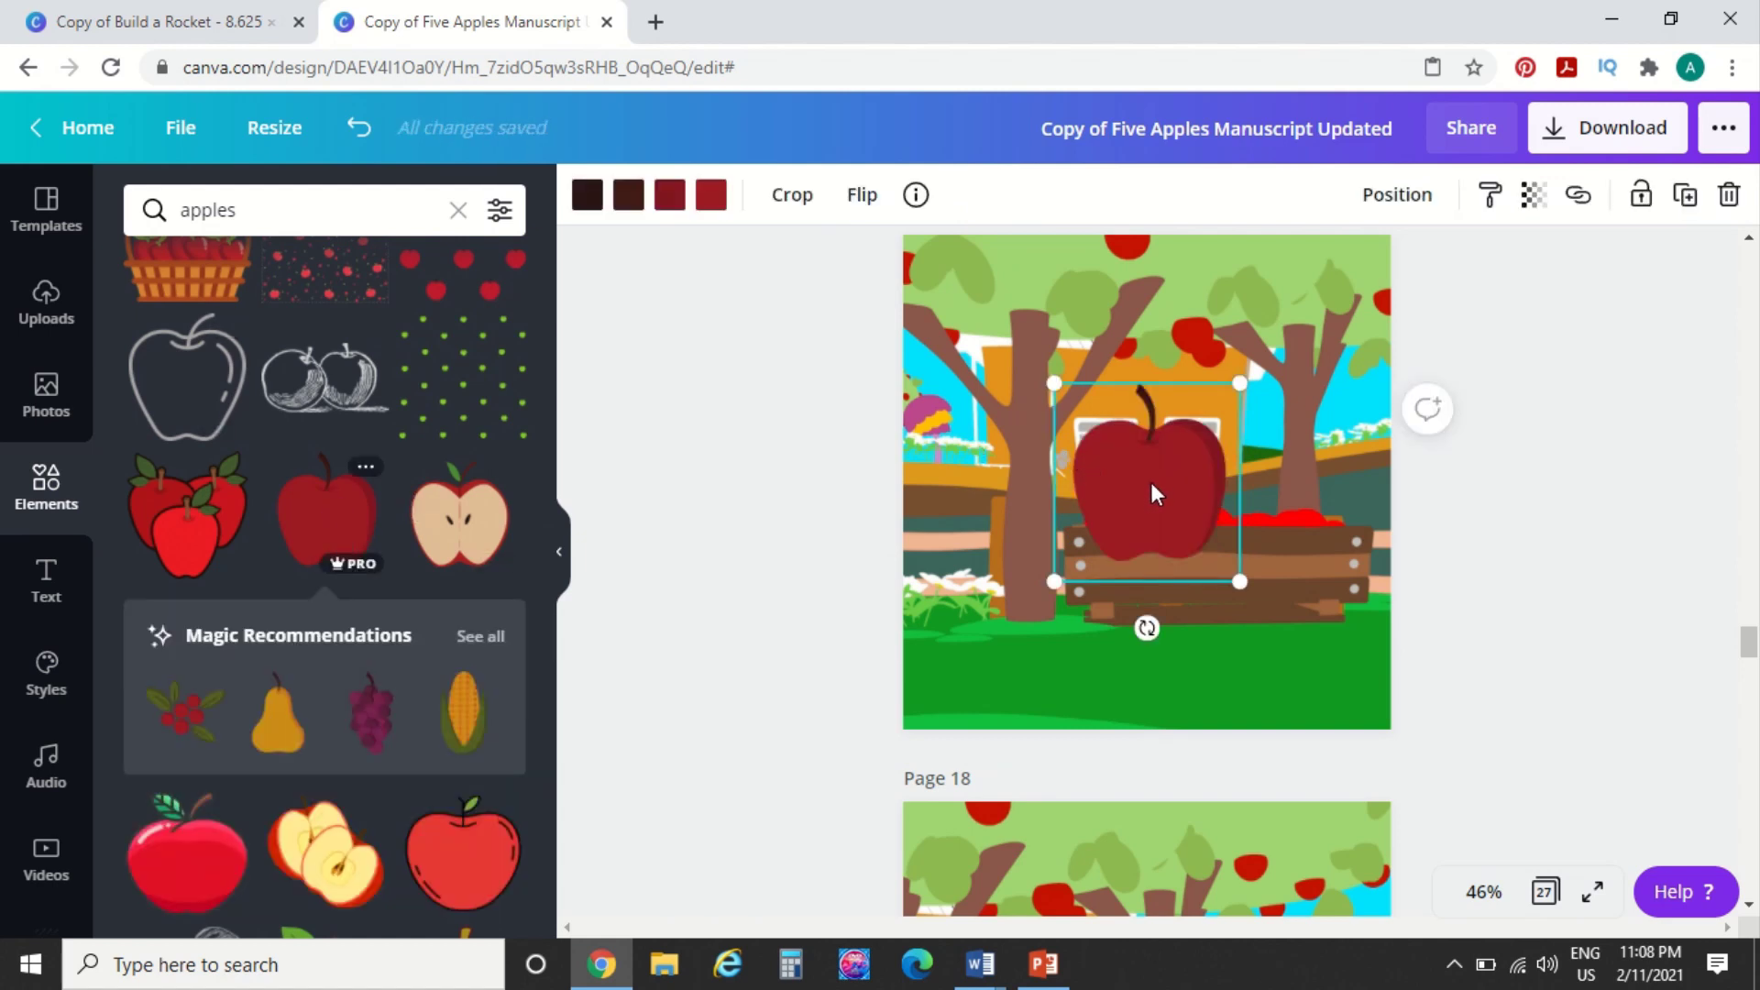
{"action": "left_click_drag", "start_coordinate": [1153, 496], "coordinate": [1044, 597]}
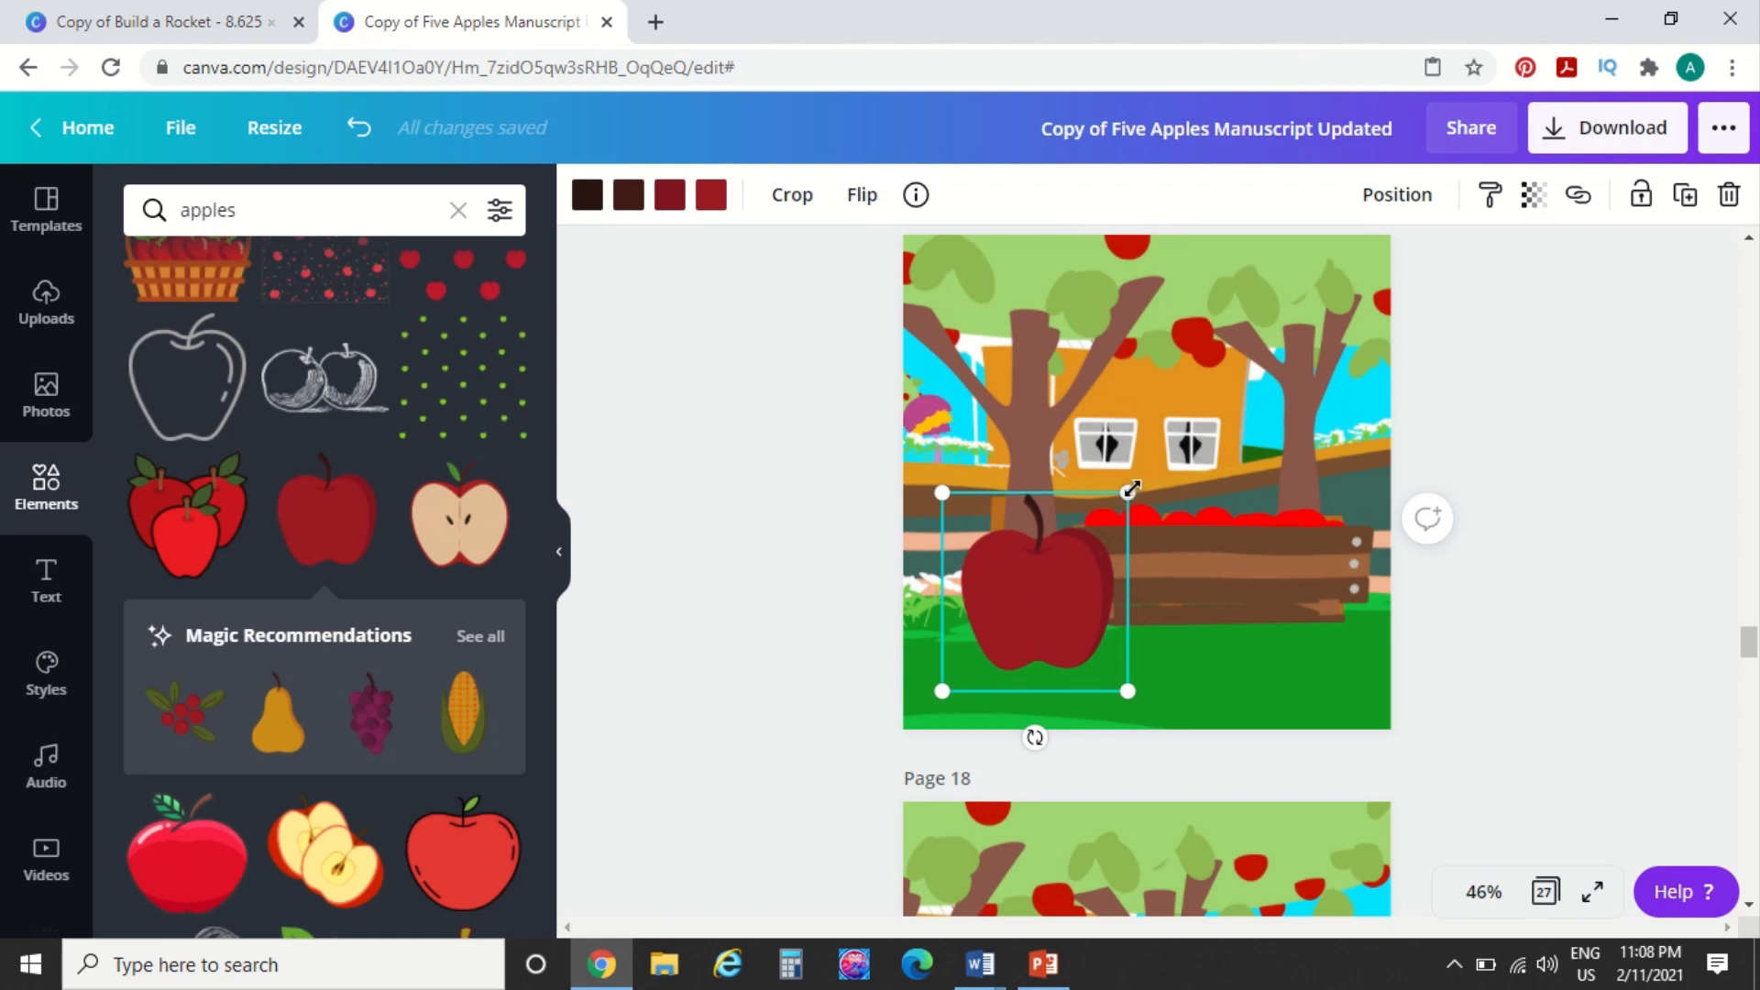
{"action": "left_click_drag", "start_coordinate": [1131, 490], "coordinate": [1305, 306]}
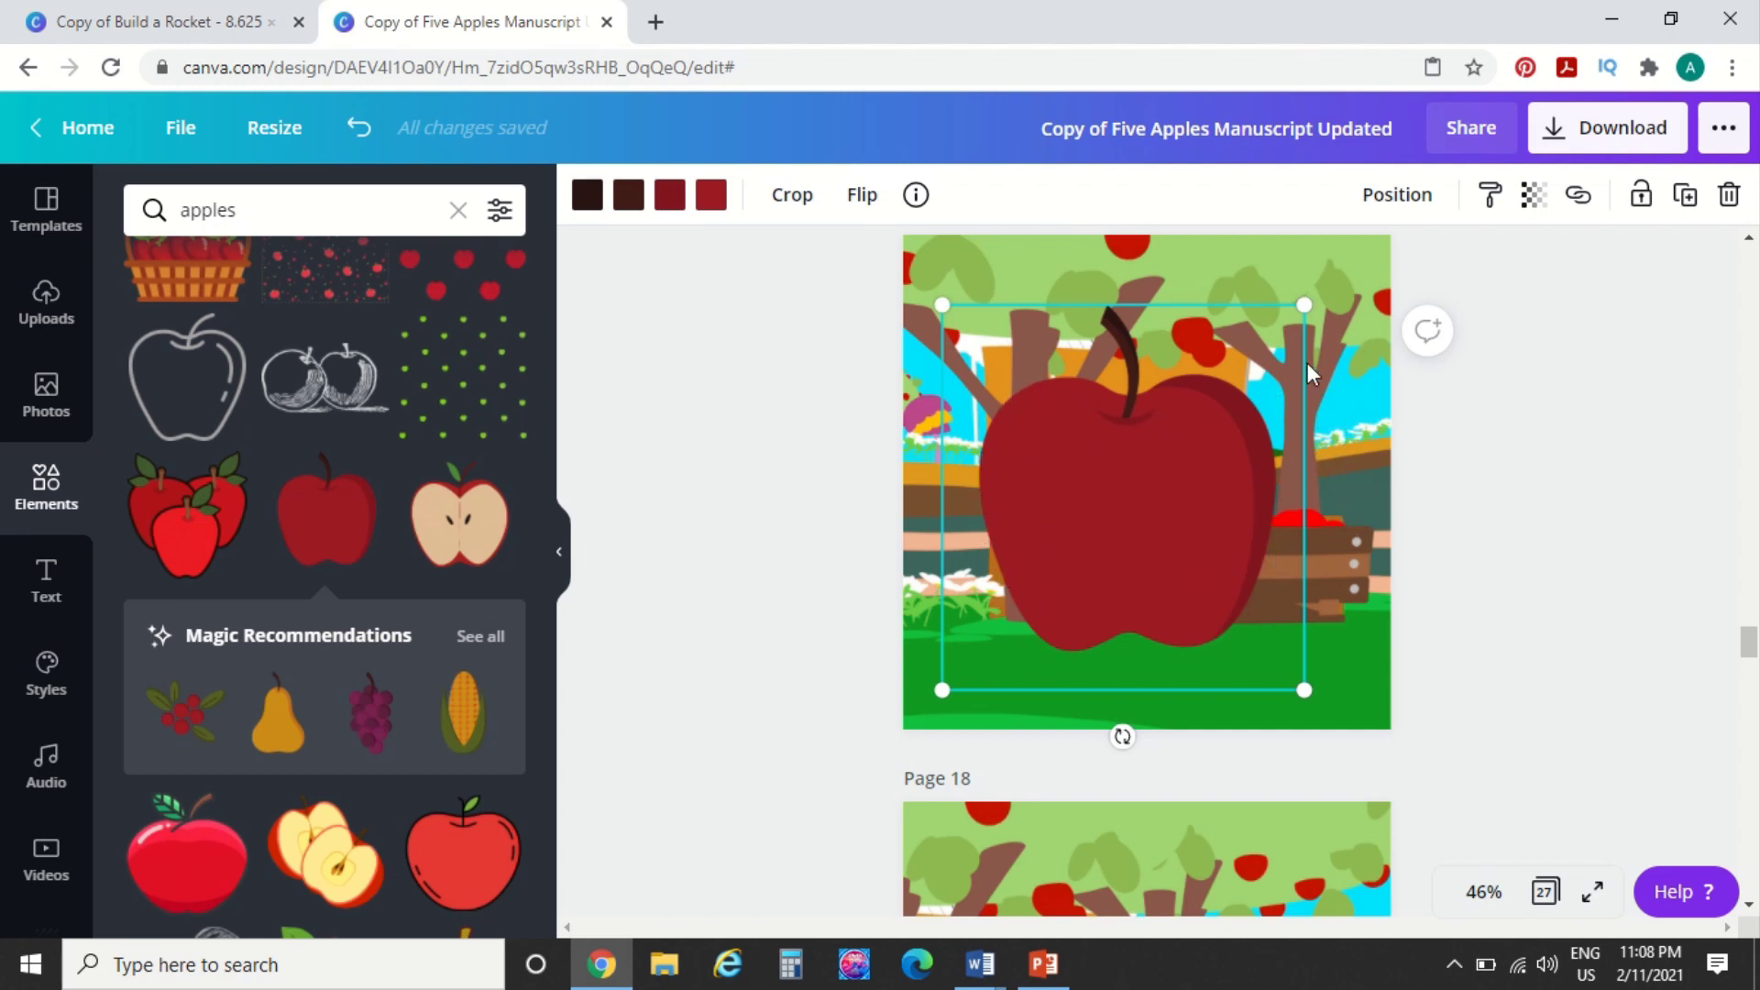
{"action": "left_click_drag", "start_coordinate": [1252, 333], "coordinate": [1069, 550]}
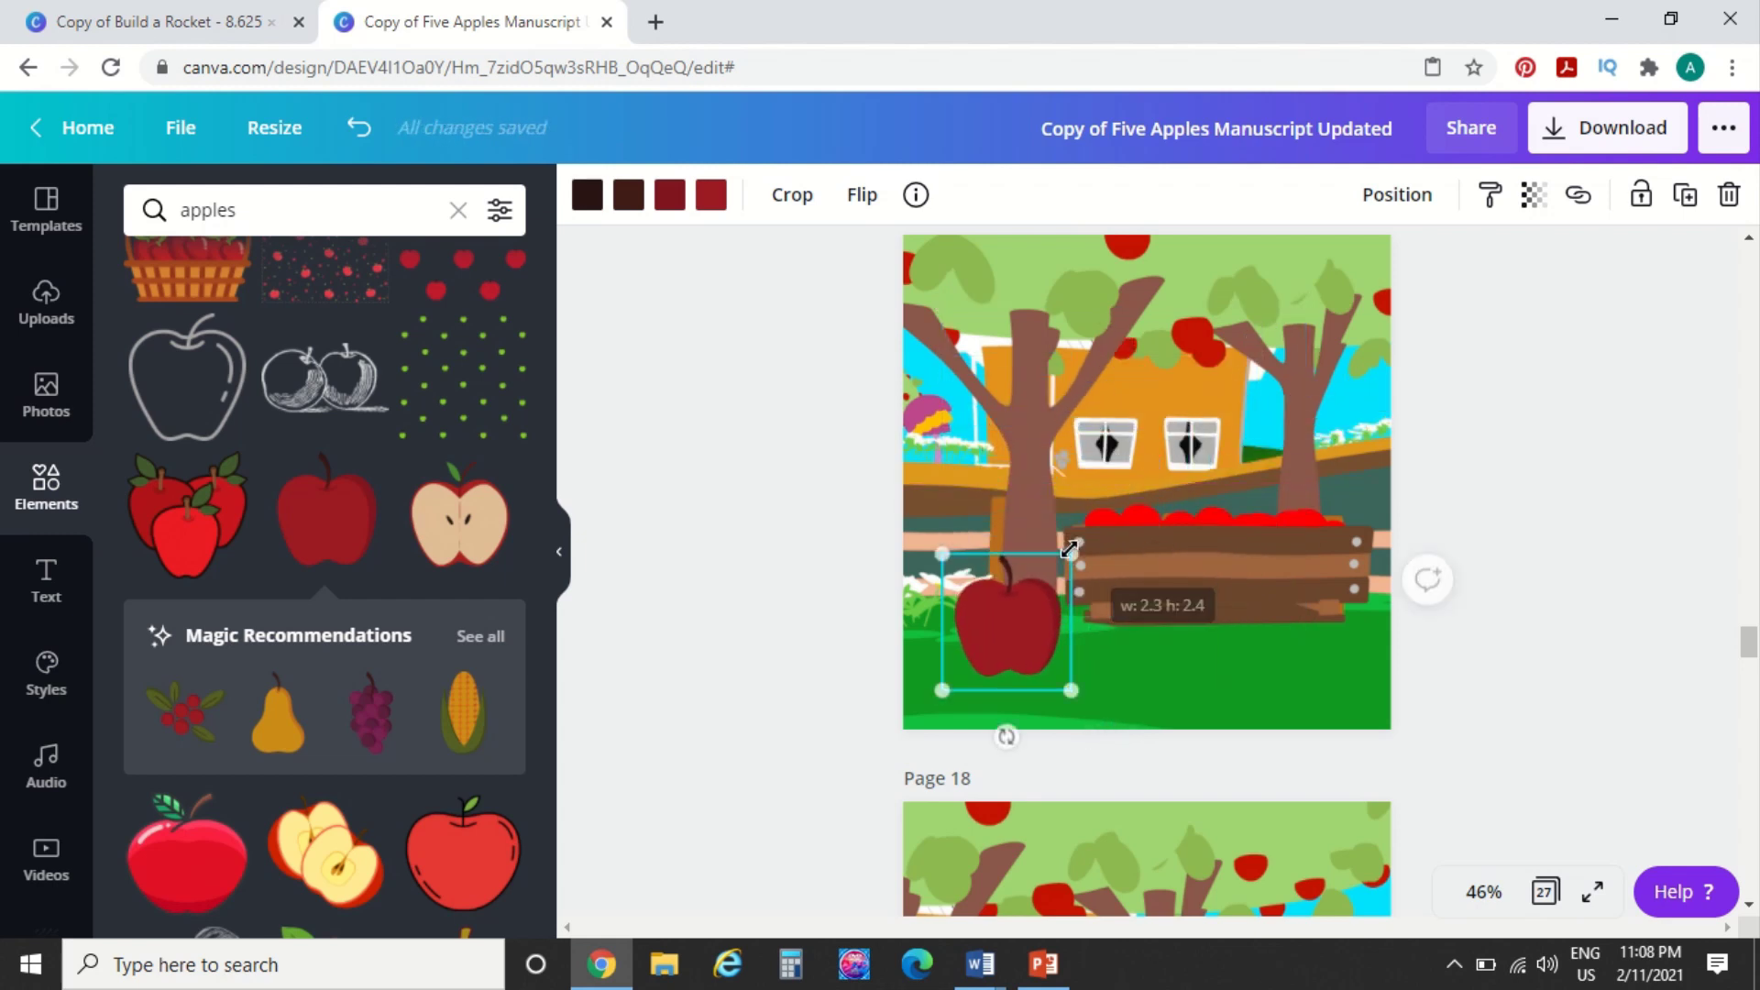
Recolor both the apple's body and its shaded side with the bright red from the document colors
{"action": "left_click", "coordinate": [711, 195]}
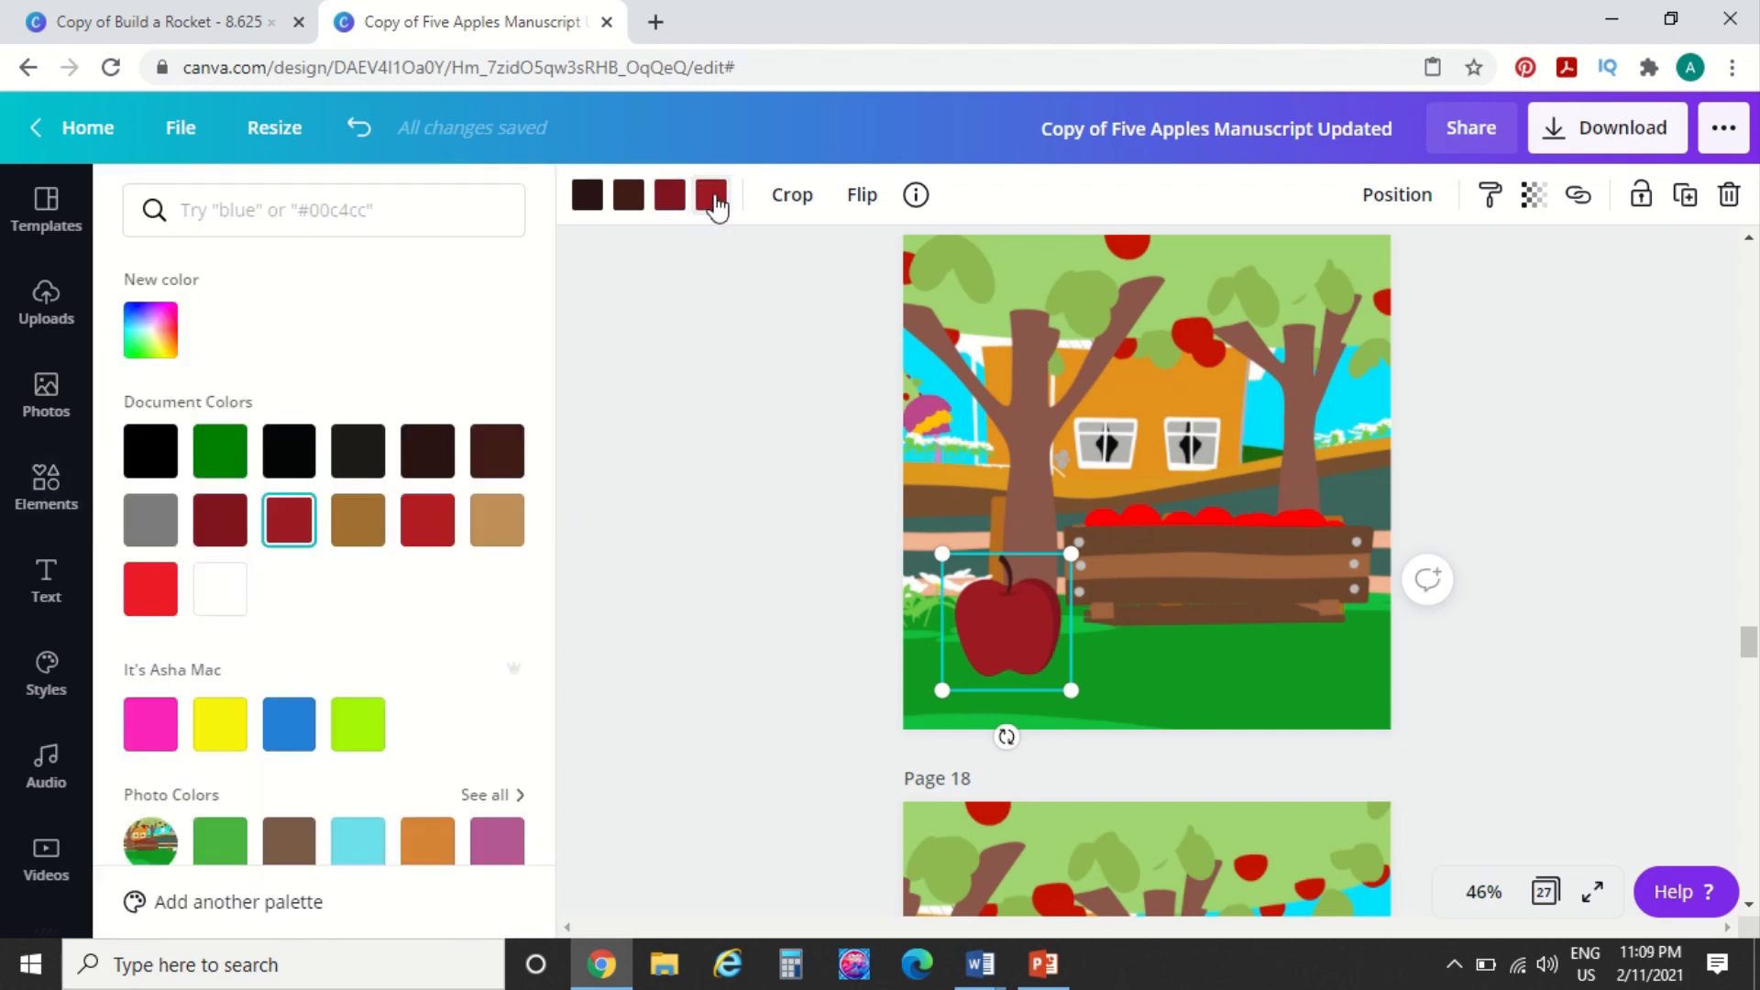
{"action": "left_click", "coordinate": [163, 591]}
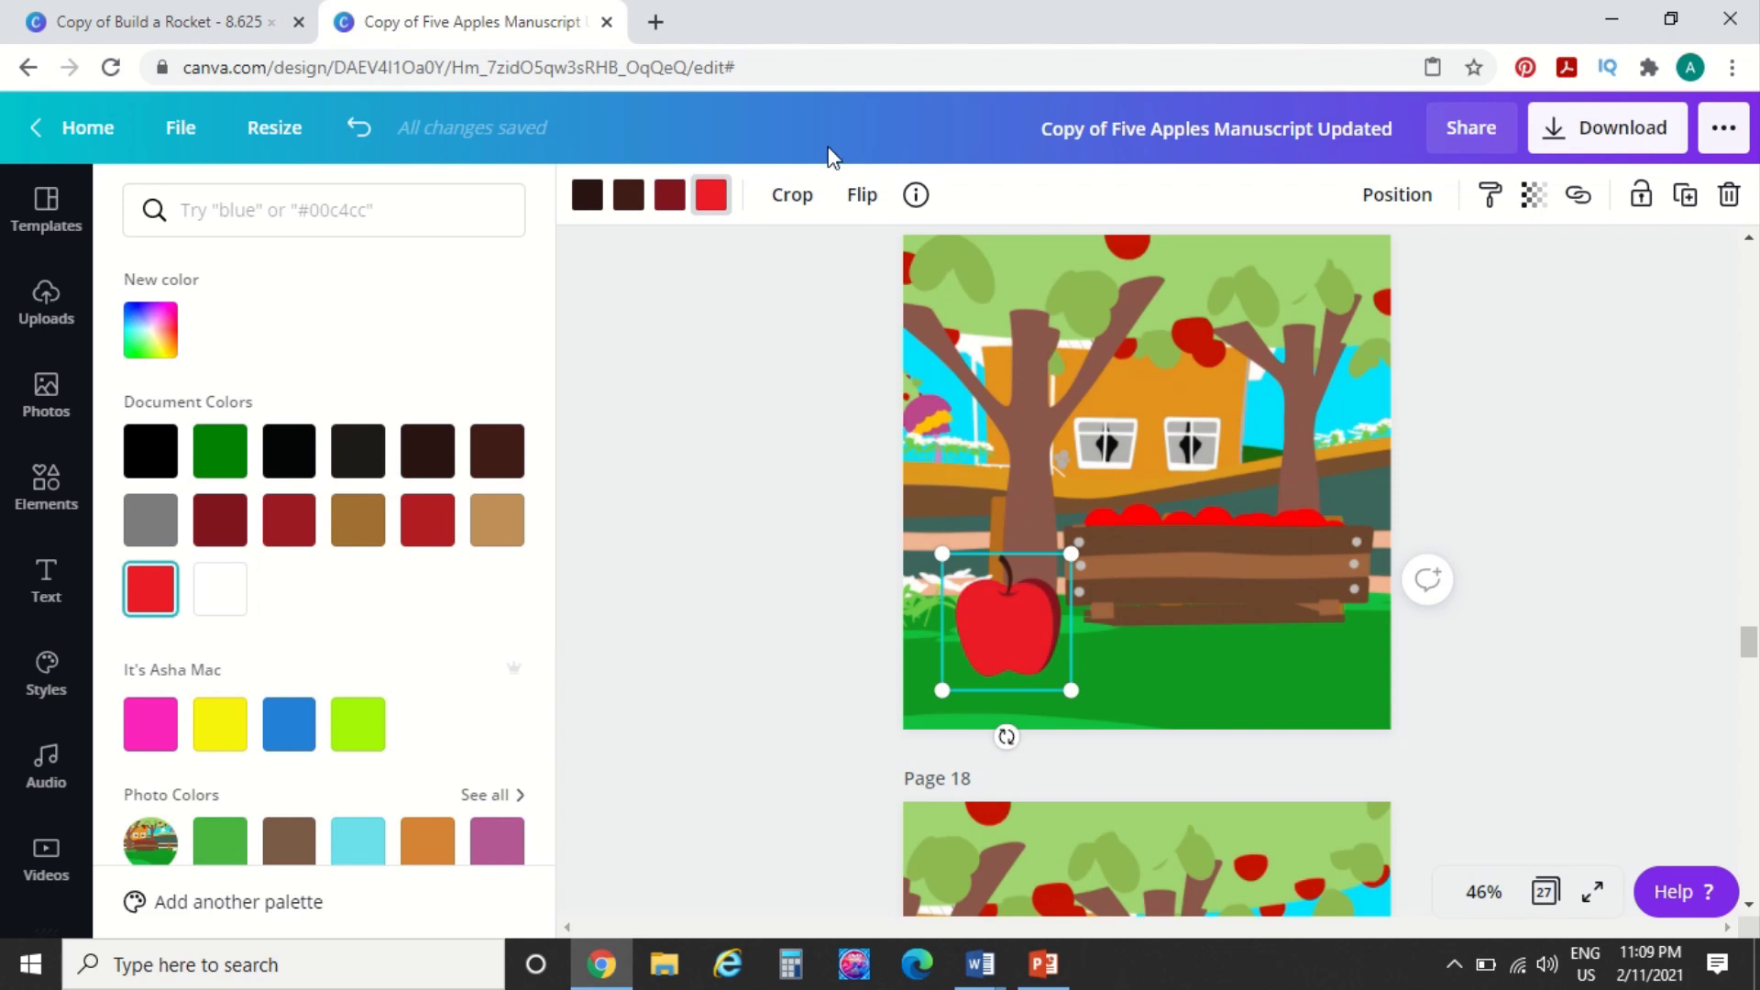
{"action": "left_click", "coordinate": [662, 202]}
{"action": "left_click", "coordinate": [418, 524]}
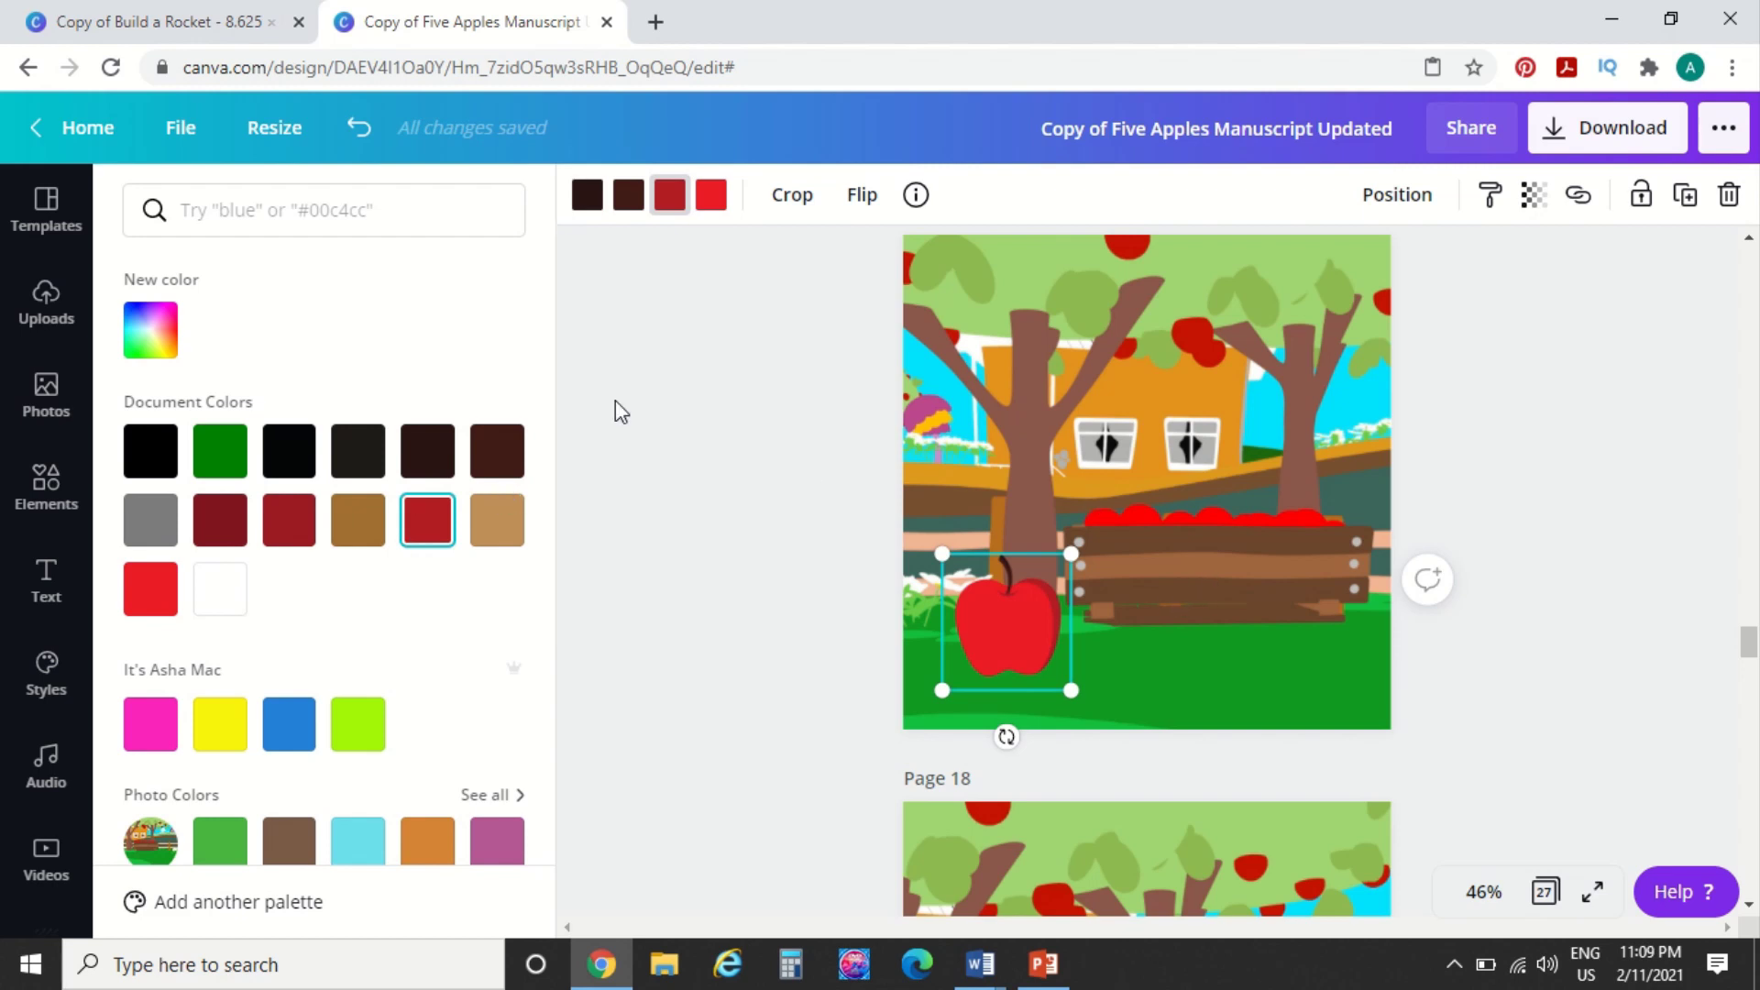
{"action": "left_click", "coordinate": [146, 598]}
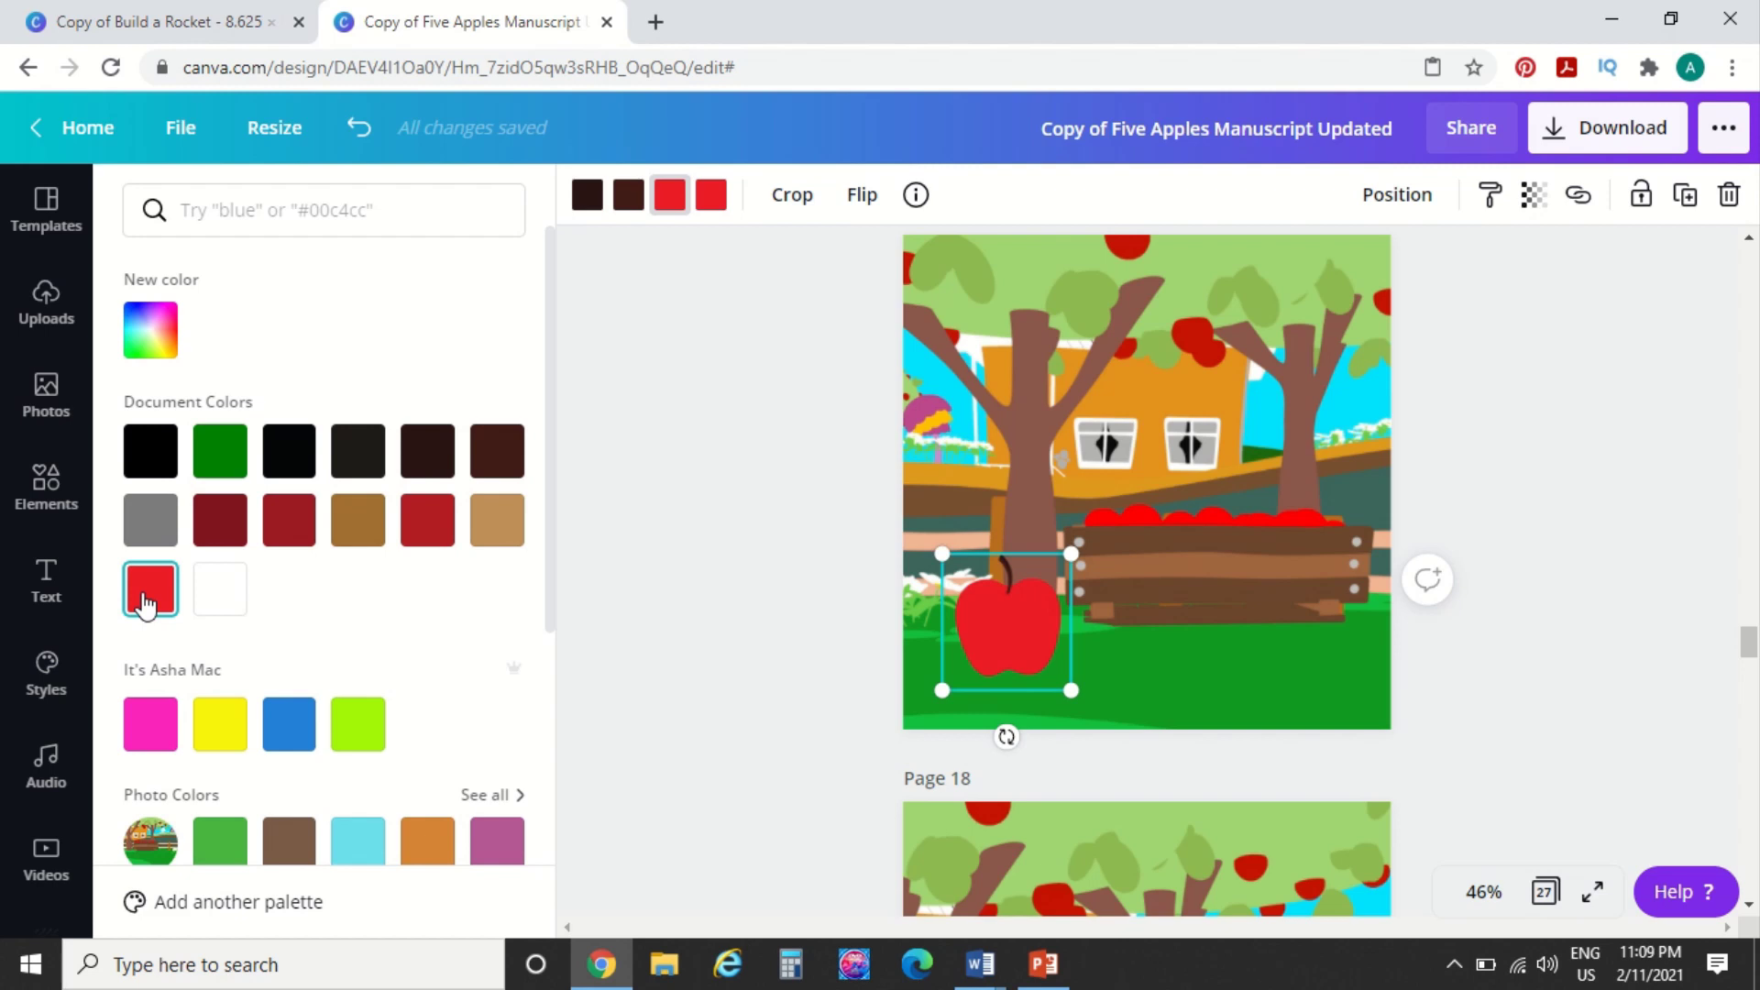
{"action": "left_click", "coordinate": [436, 540]}
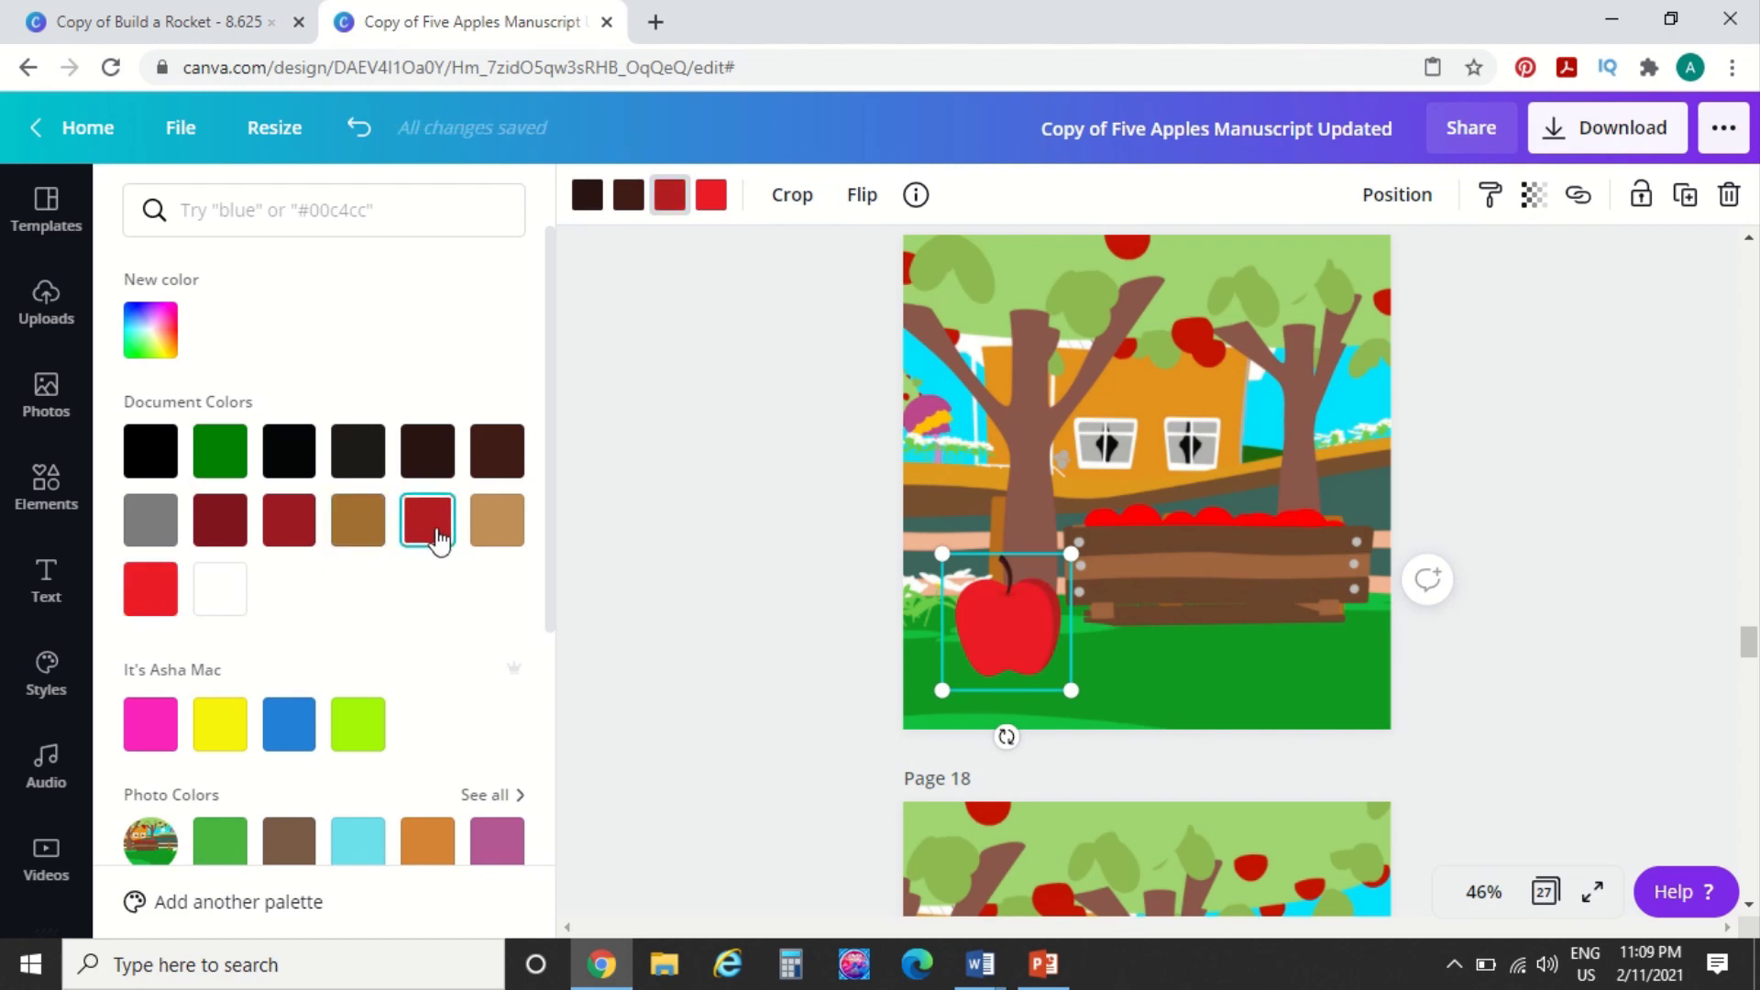
{"action": "left_click", "coordinate": [164, 604]}
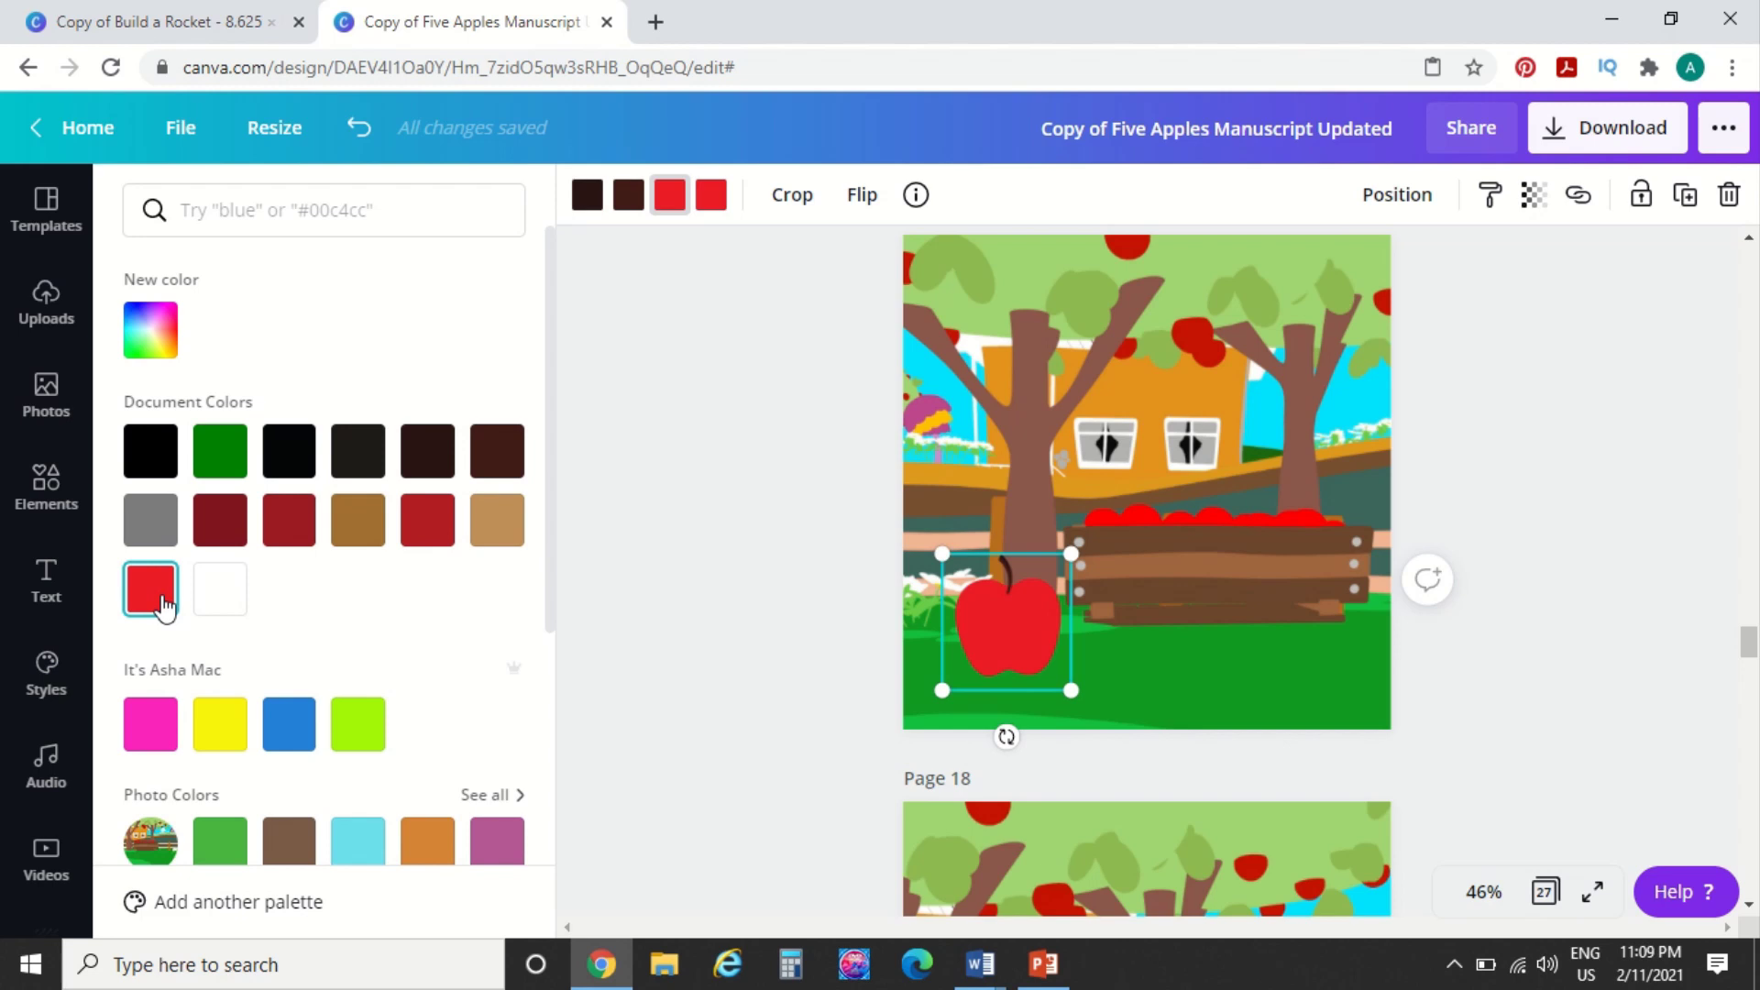
Duplicate the red apple on page 17 and place the copy beside the original on the grass, to its right
{"action": "right_click", "coordinate": [984, 611]}
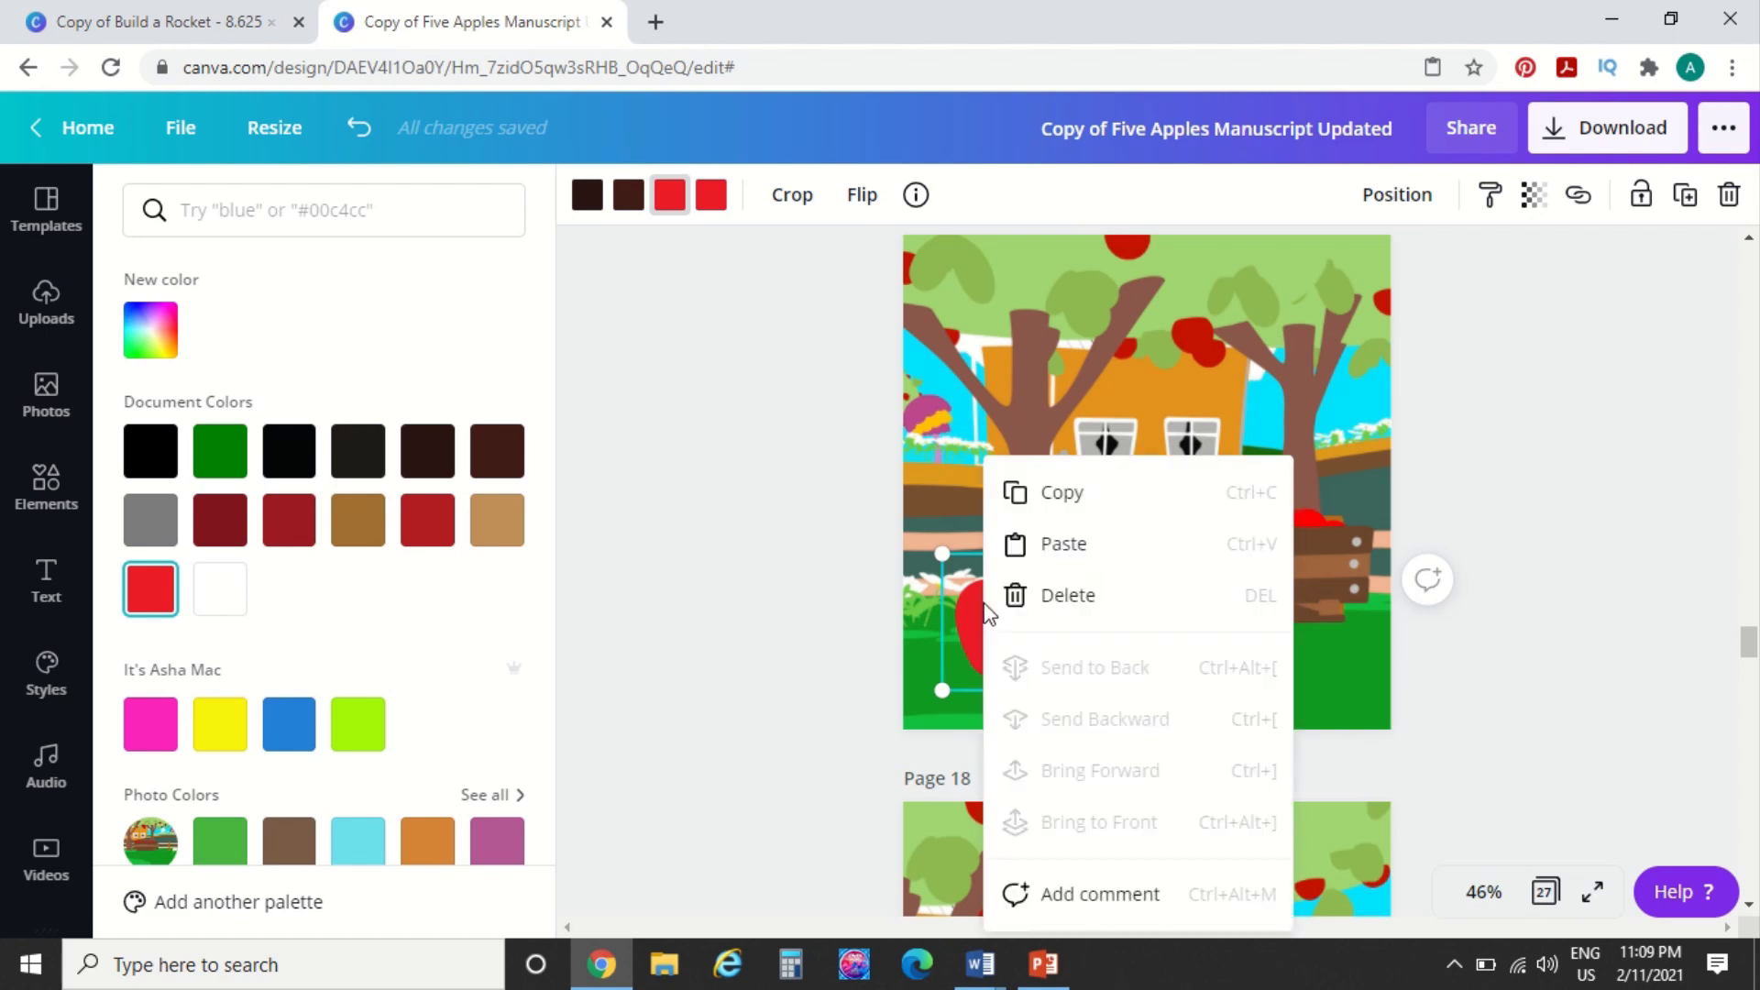
{"action": "left_click", "coordinate": [1066, 493]}
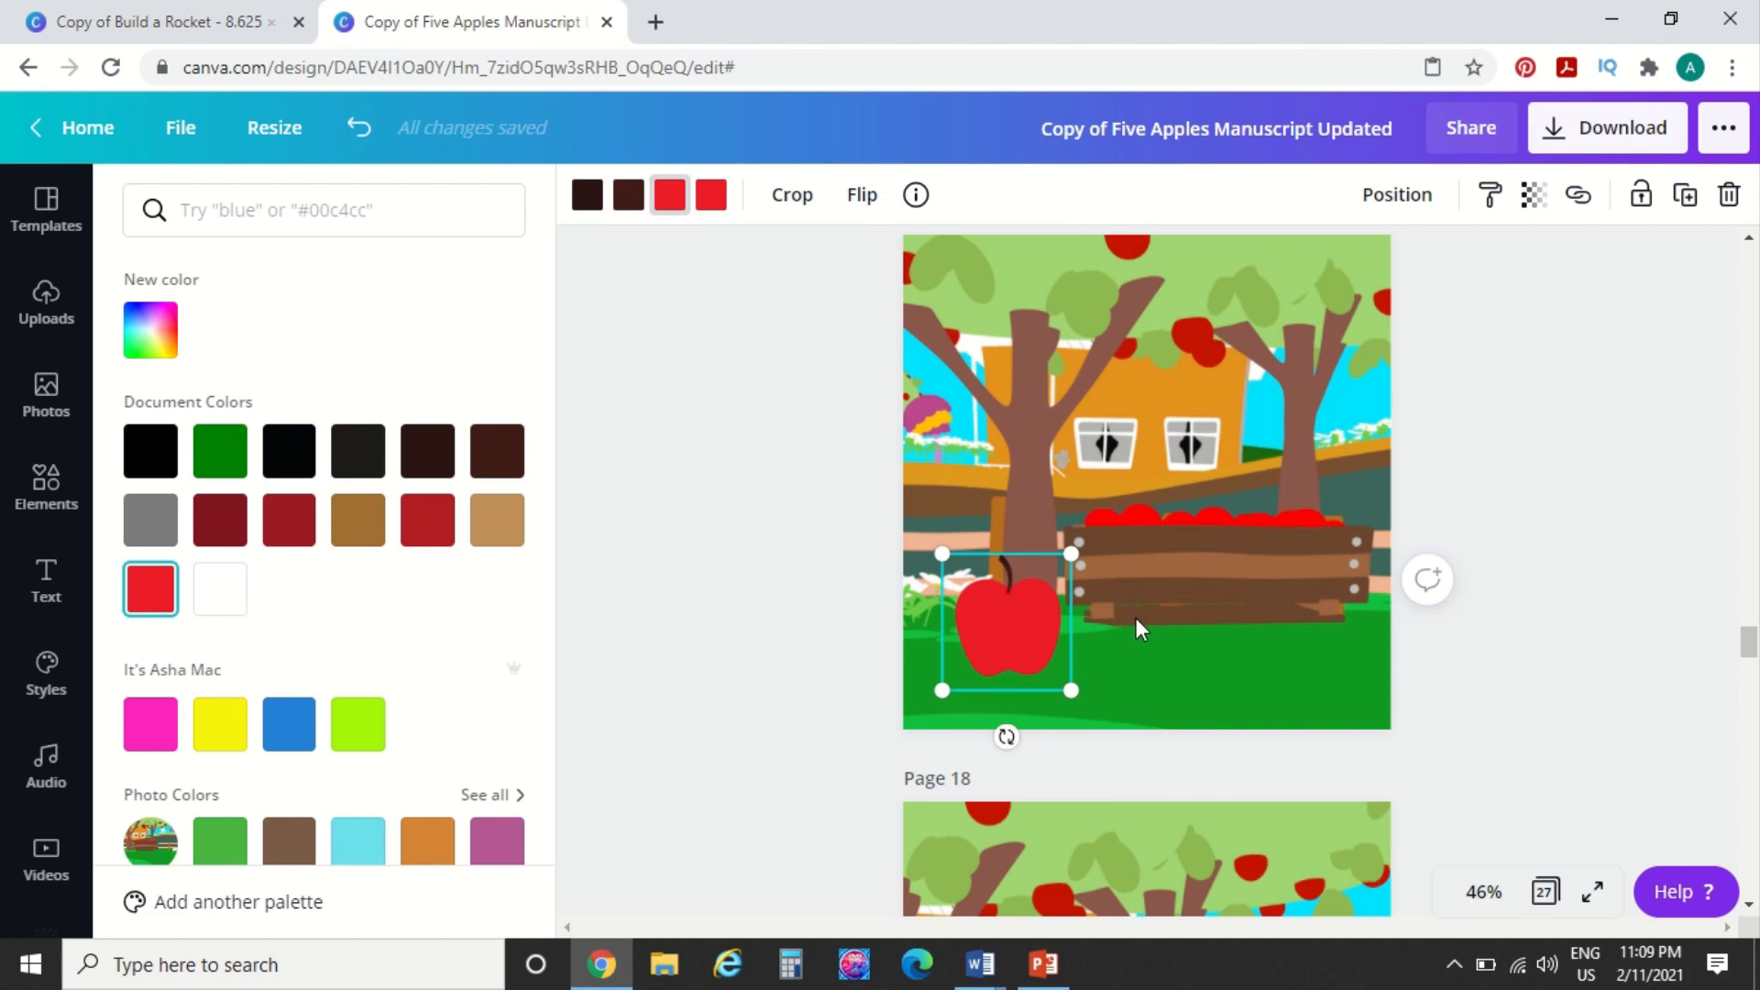
{"action": "key", "text": "ctrl+v"}
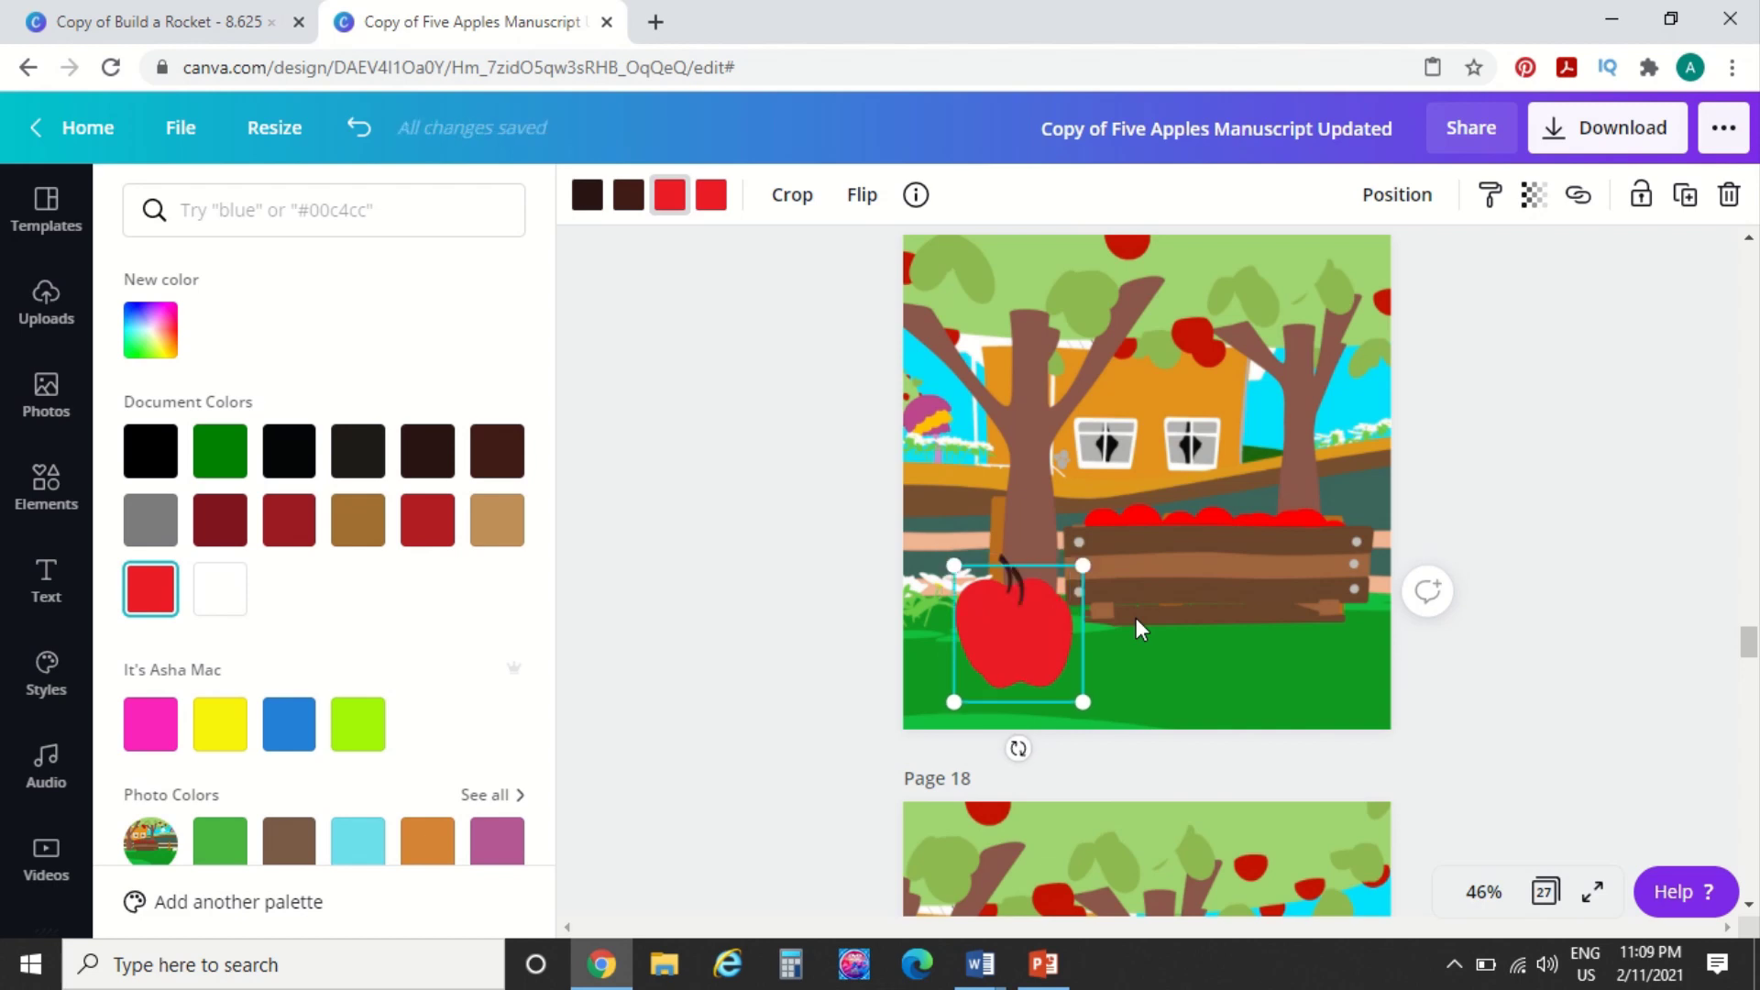
{"action": "left_click_drag", "start_coordinate": [1013, 636], "coordinate": [1146, 639]}
{"action": "scroll", "coordinate": [1215, 506], "scroll_direction": "up", "scroll_amount": 10}
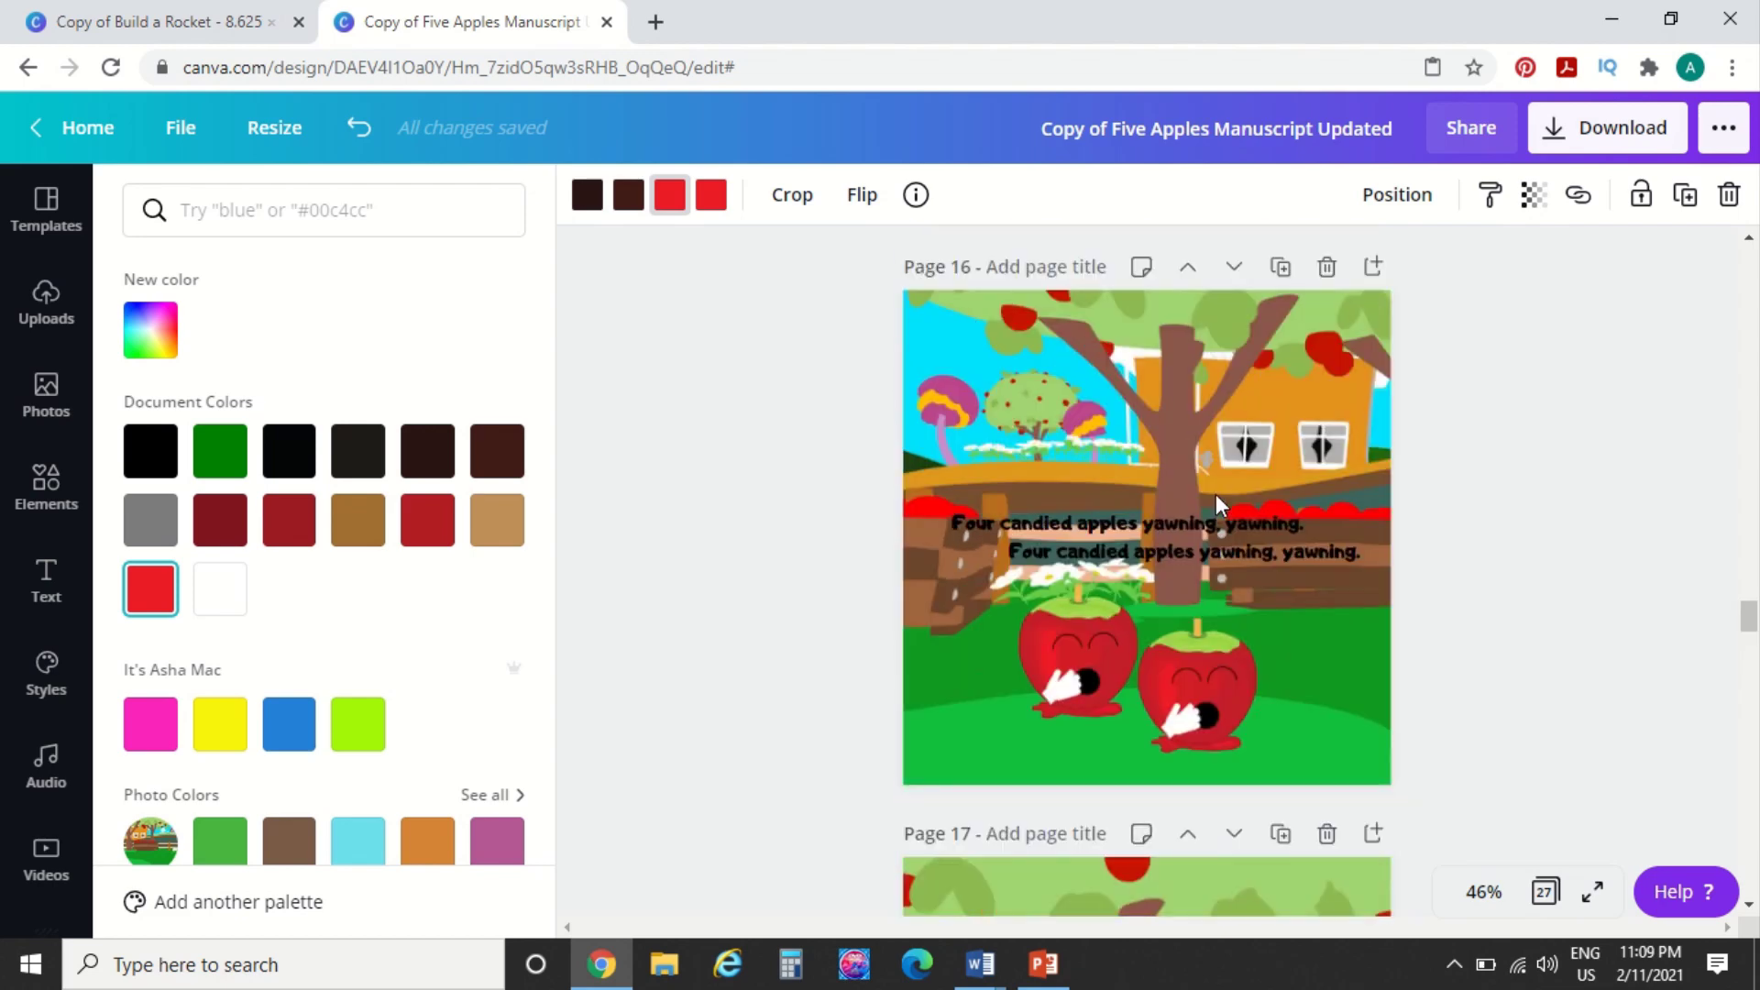
Paste two copies of the red apple onto page 18, placing them side by side in front of the crate
{"action": "scroll", "coordinate": [1215, 496], "scroll_direction": "down", "scroll_amount": 15}
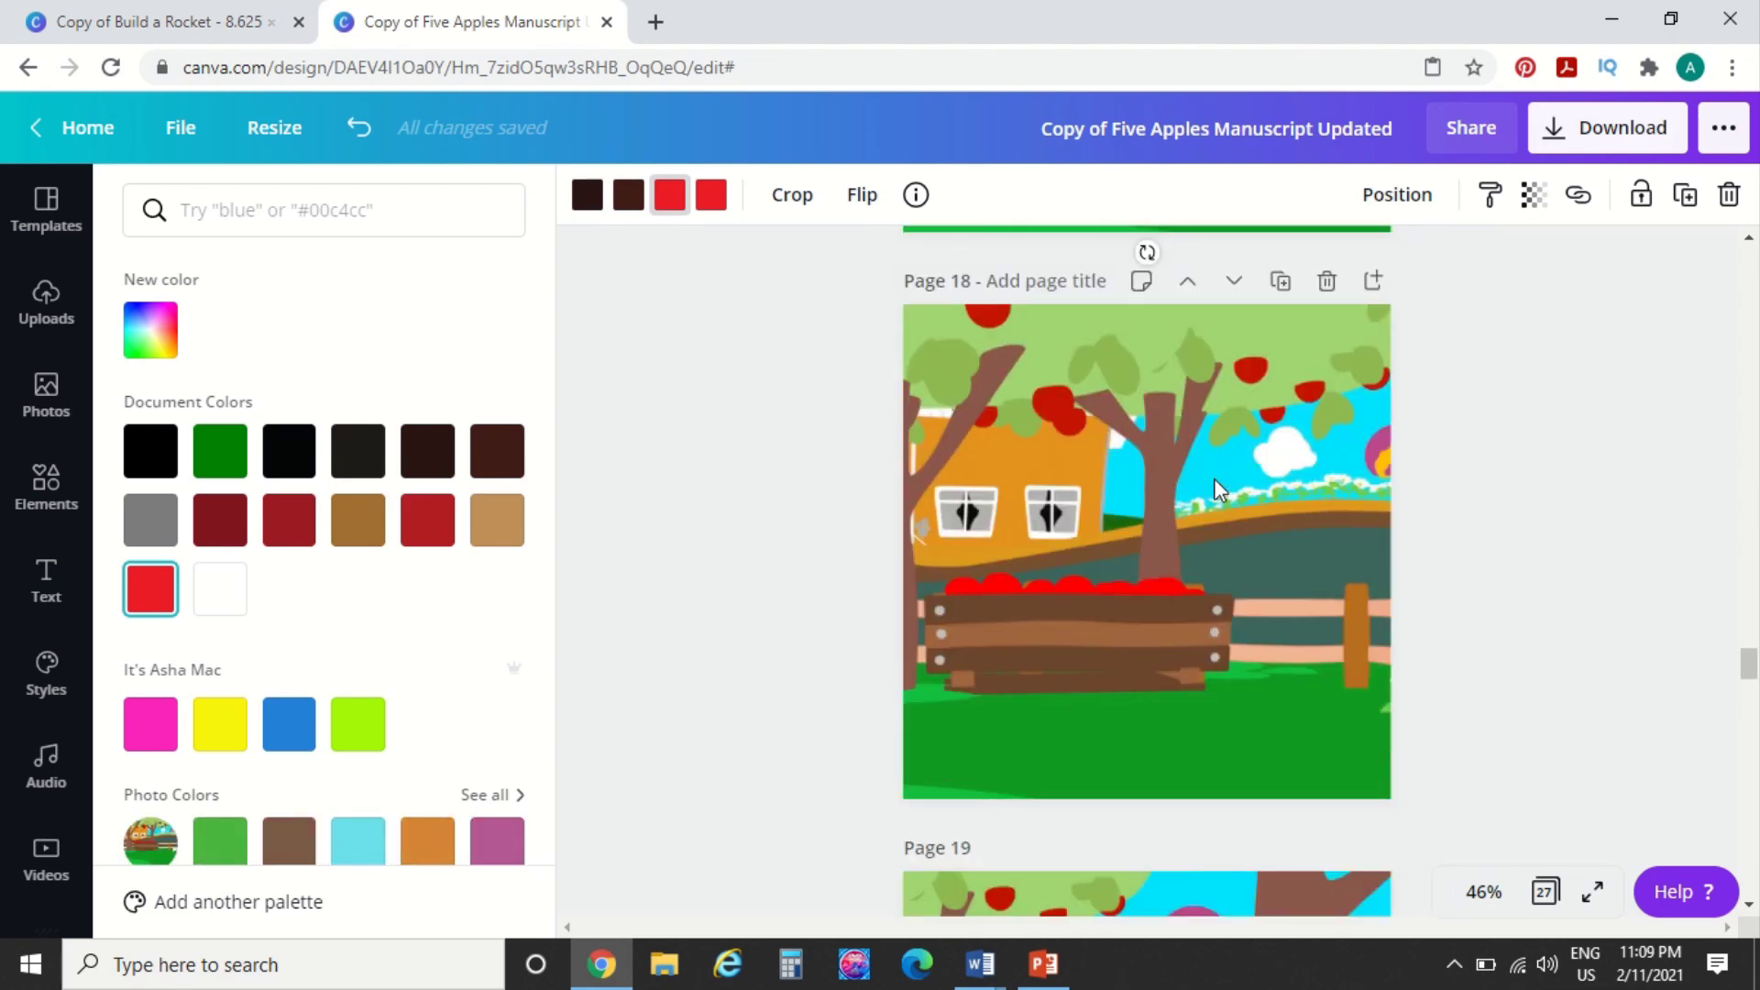
{"action": "scroll", "coordinate": [1215, 486], "scroll_direction": "down", "scroll_amount": 2}
{"action": "scroll", "coordinate": [1214, 514], "scroll_direction": "up", "scroll_amount": 8}
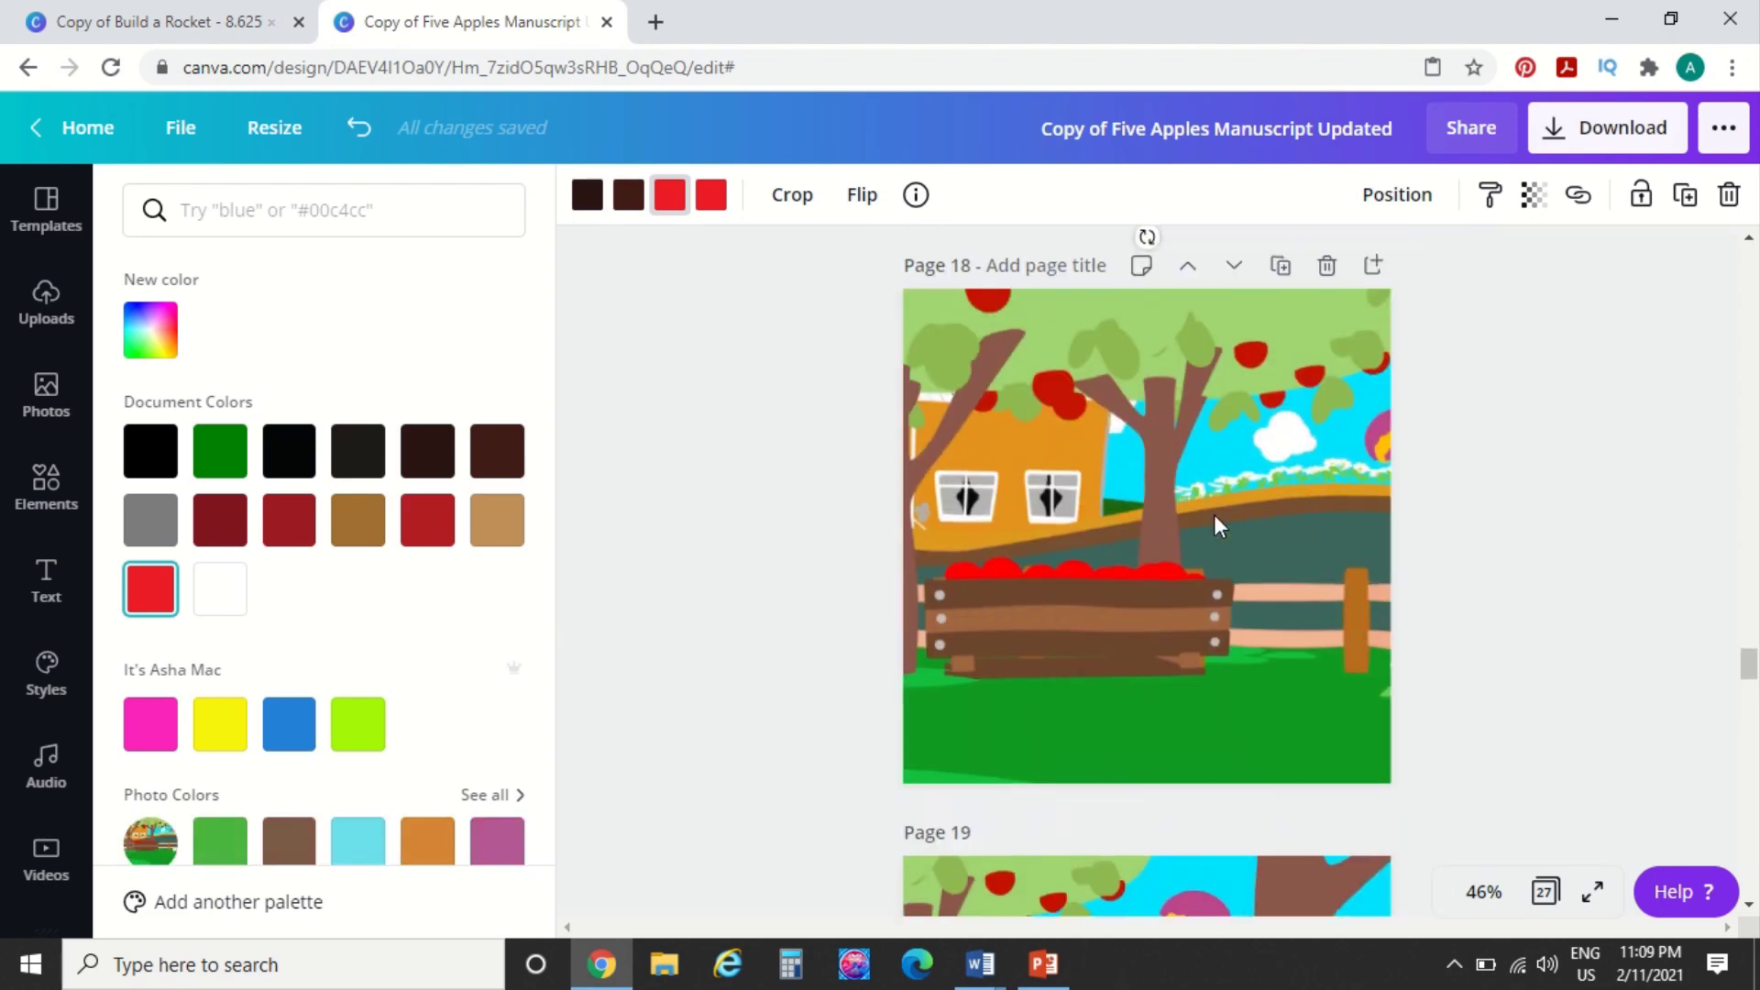
{"action": "scroll", "coordinate": [1116, 504], "scroll_direction": "up", "scroll_amount": 1}
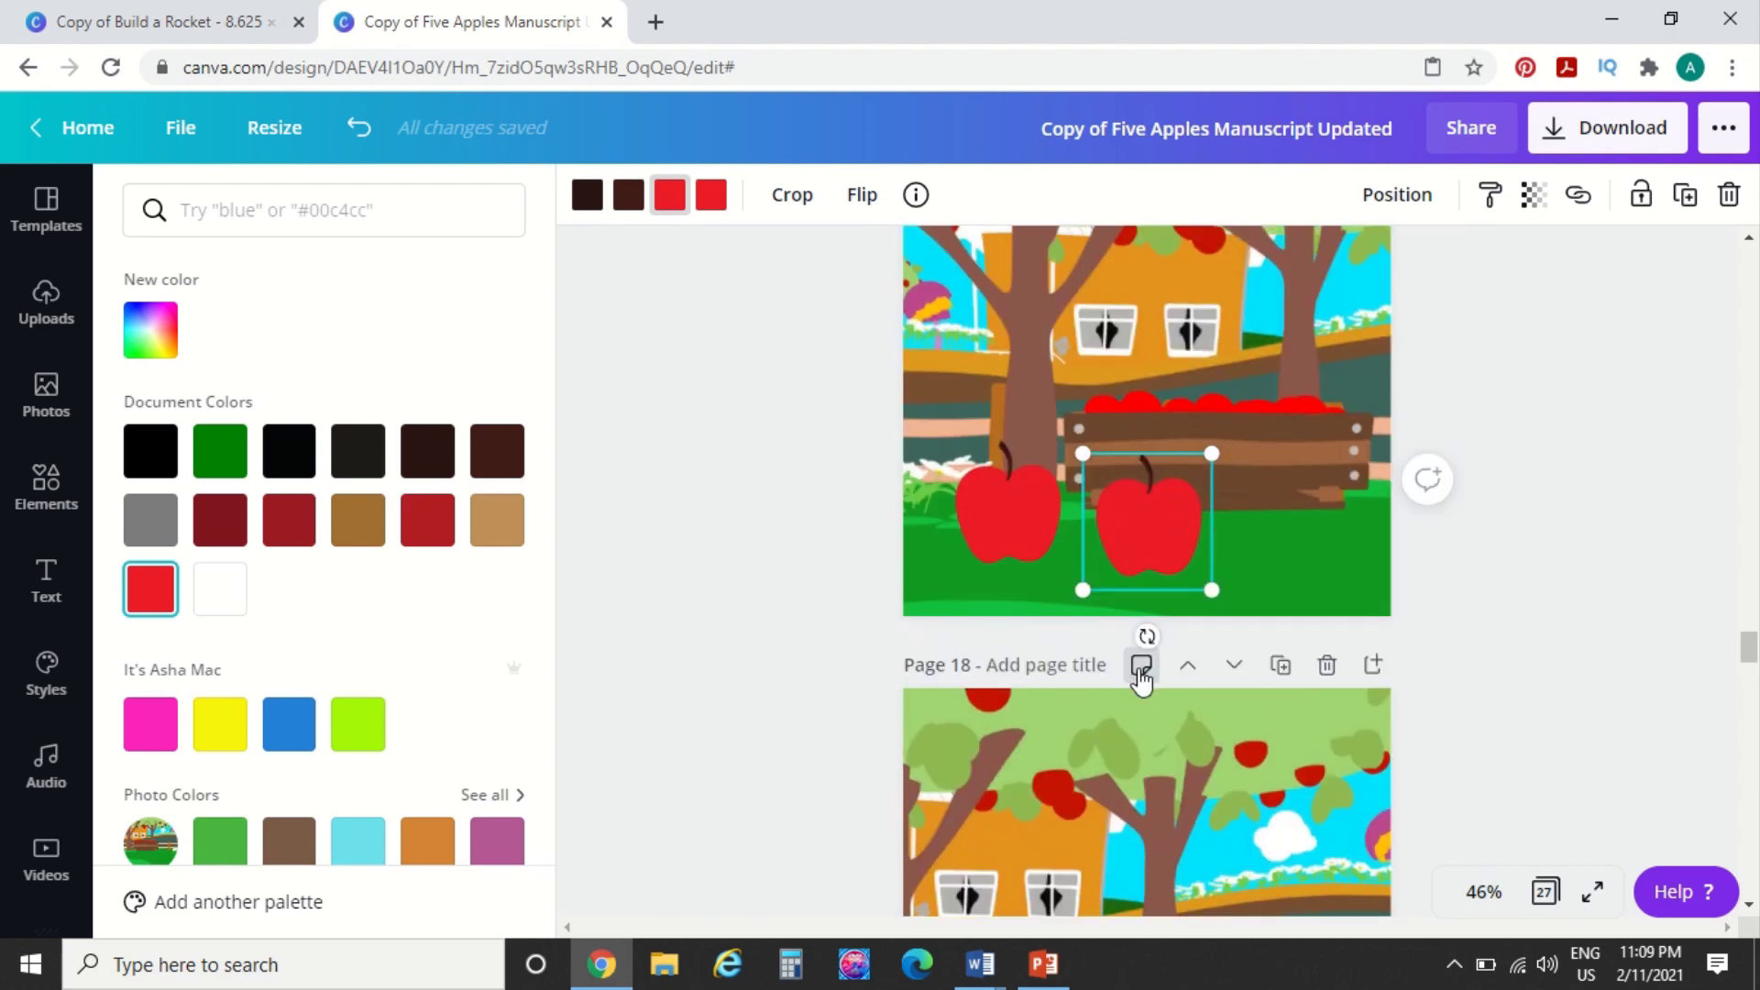
{"action": "scroll", "coordinate": [1139, 668], "scroll_direction": "down", "scroll_amount": 5}
{"action": "left_click", "coordinate": [1128, 591]}
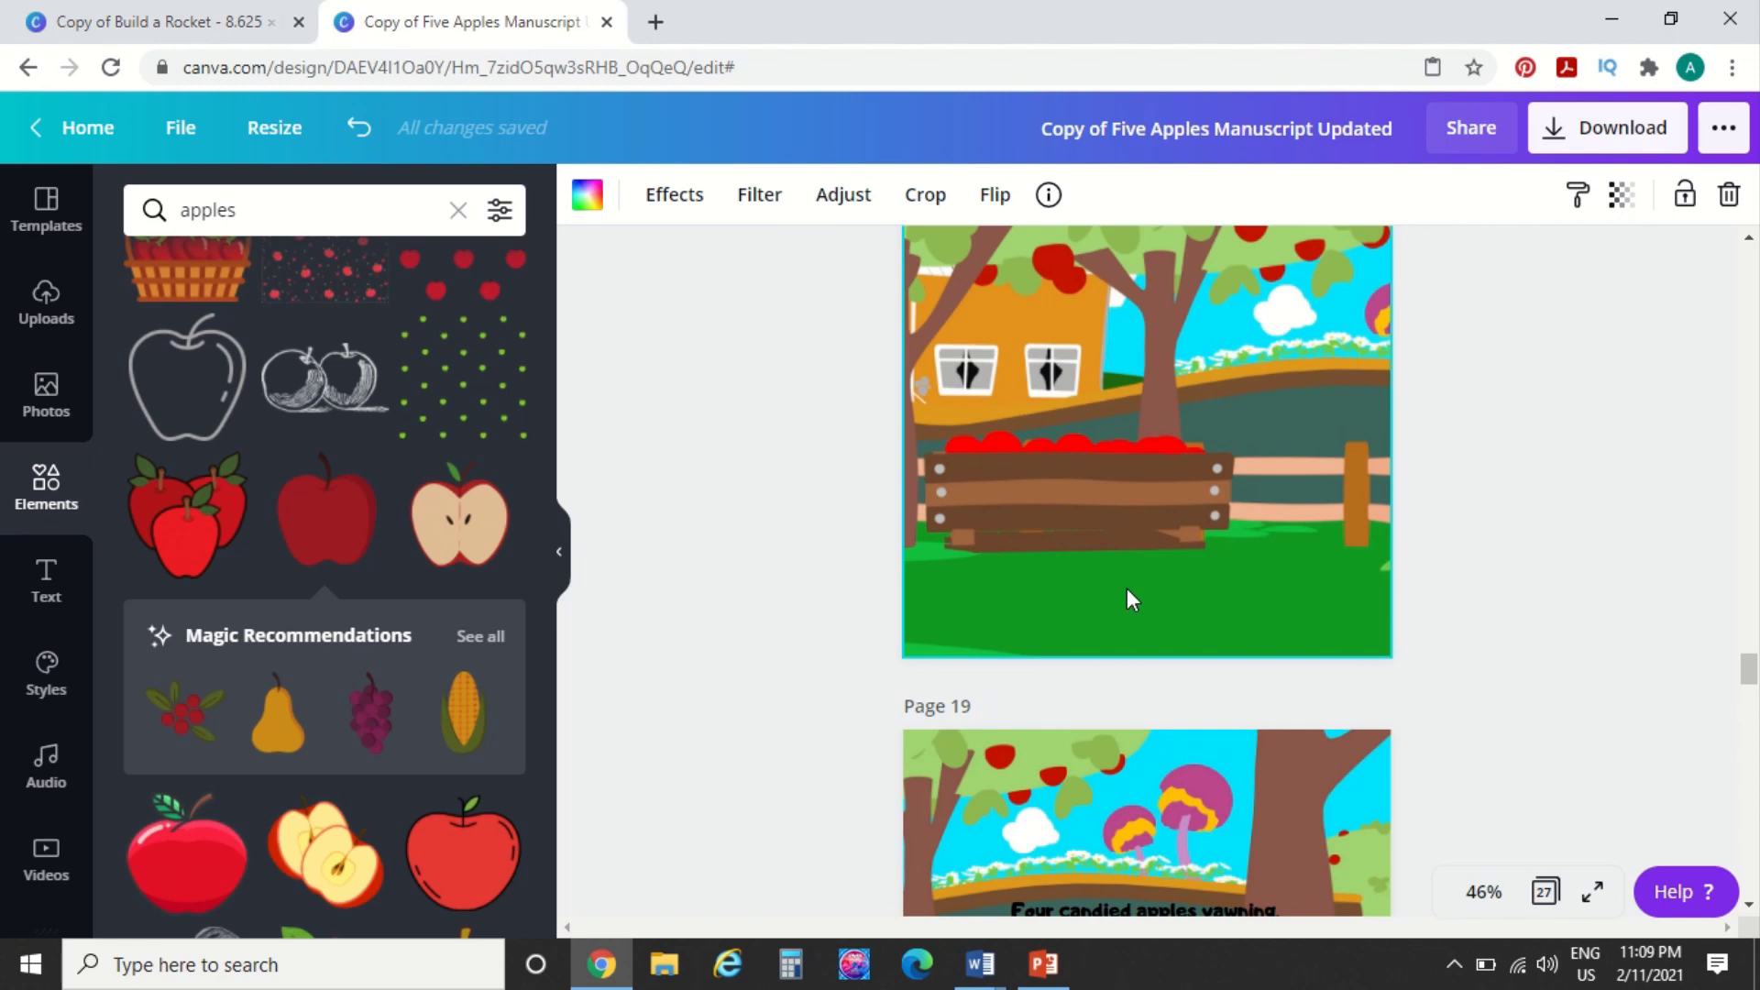
{"action": "key", "text": "ctrl+v"}
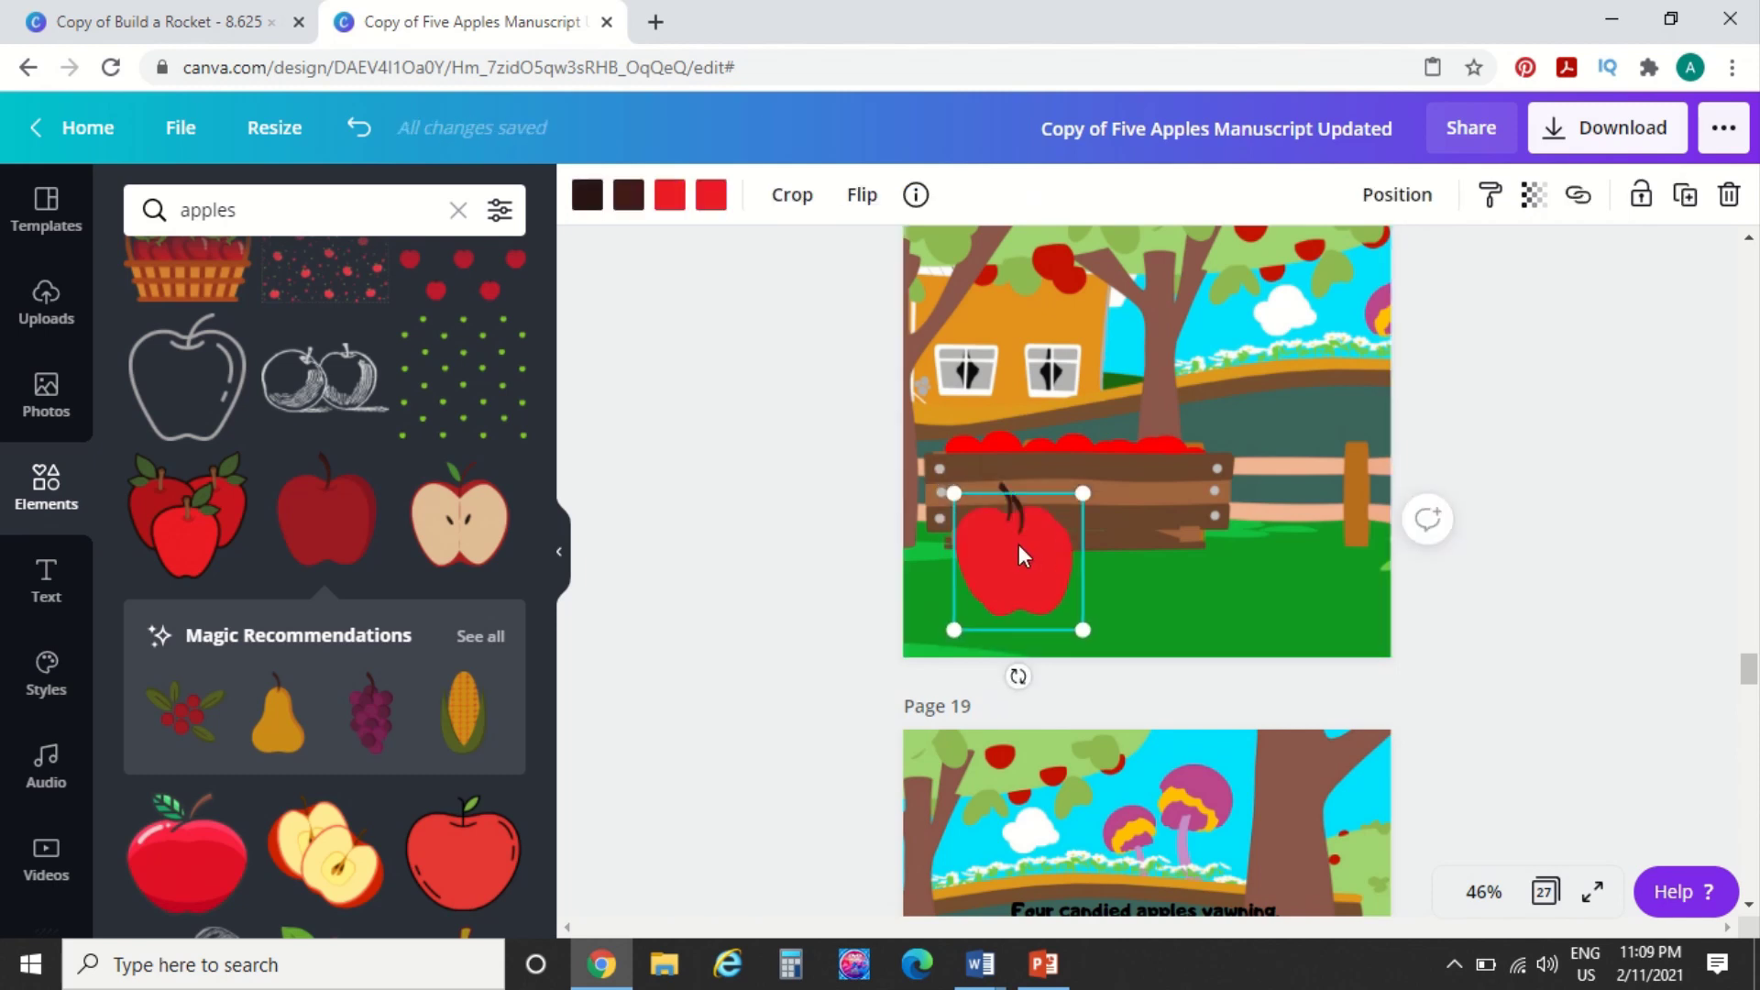
{"action": "key", "text": "ctrl+v"}
{"action": "left_click_drag", "start_coordinate": [1020, 548], "coordinate": [1138, 548]}
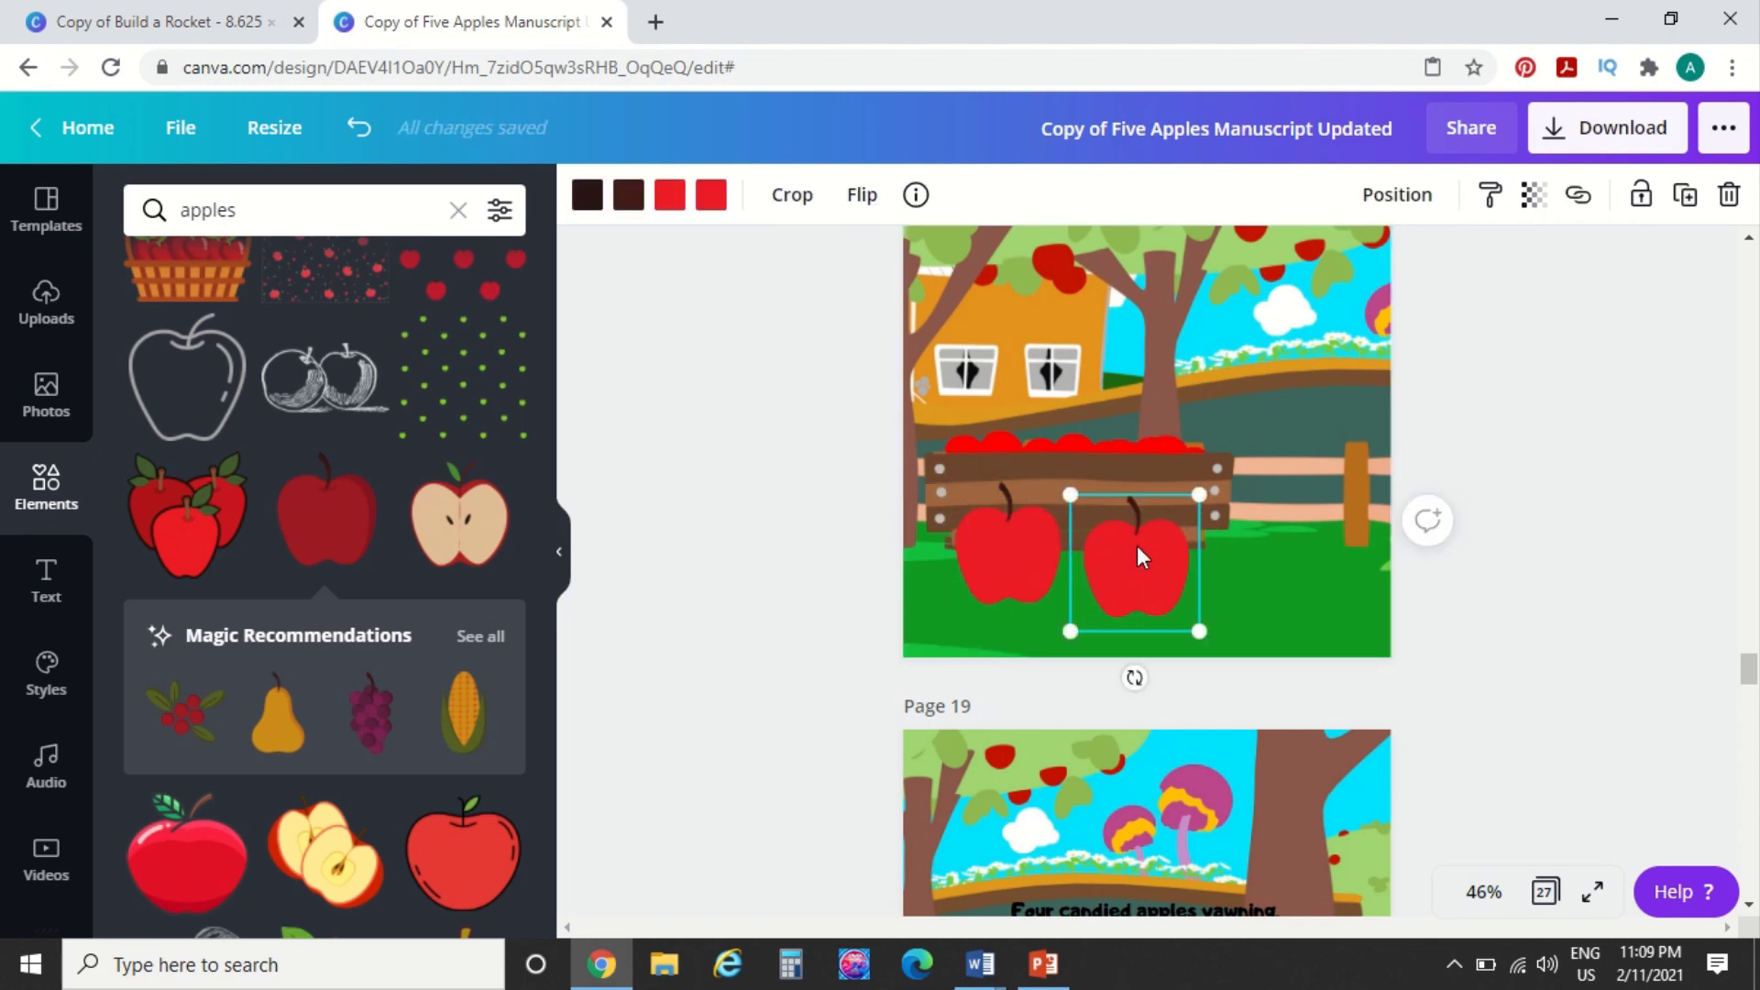
Search the graphic elements for "eyes" and browse the results for a pair that suits the red apples
{"action": "scroll", "coordinate": [794, 499], "scroll_direction": "up", "scroll_amount": 10}
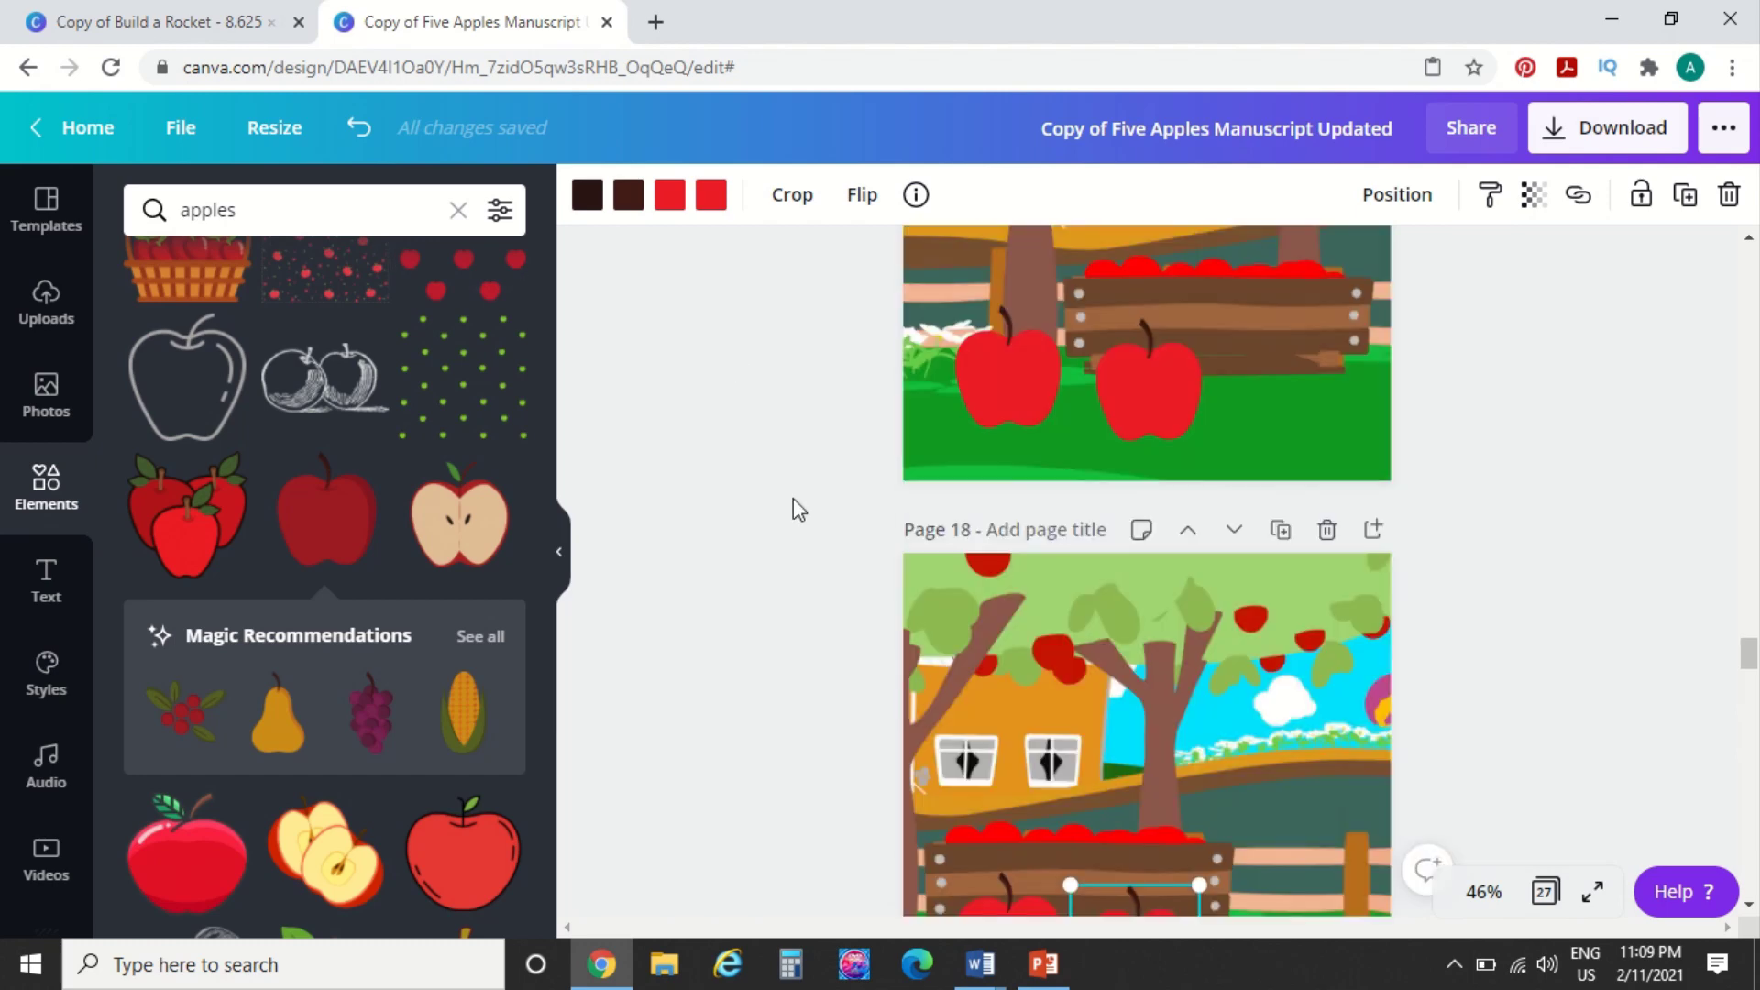
{"action": "scroll", "coordinate": [794, 510], "scroll_direction": "up", "scroll_amount": 1}
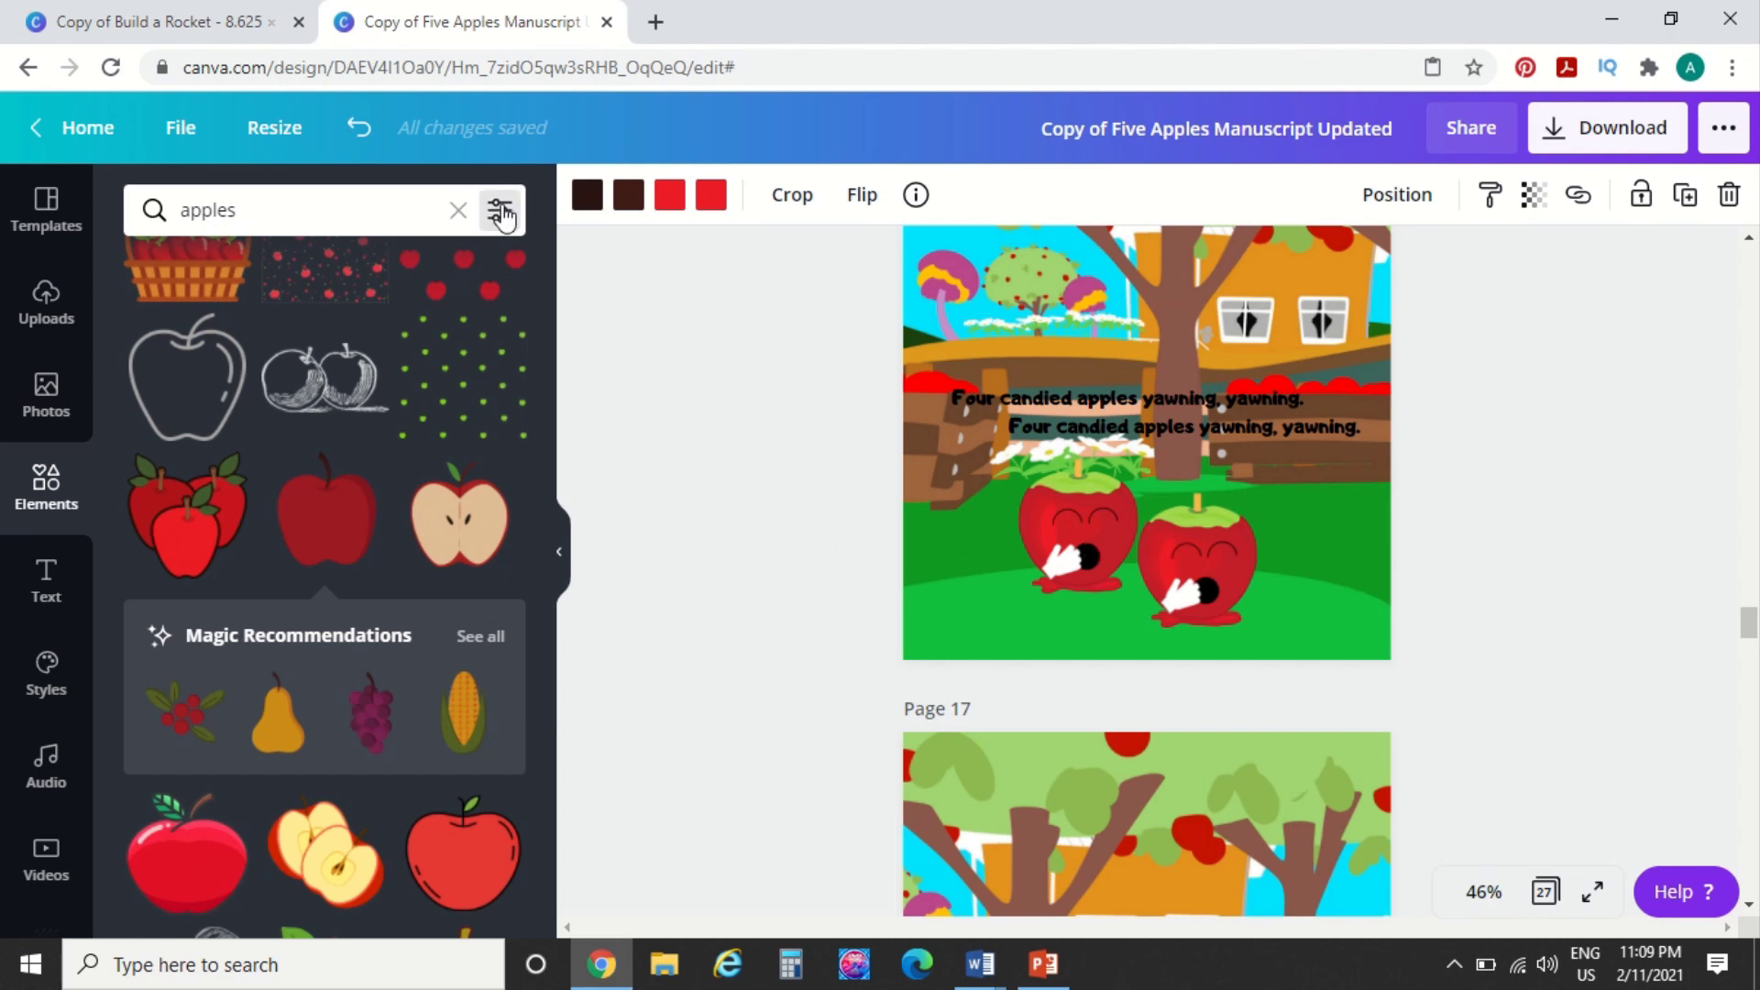
{"action": "left_click", "coordinate": [458, 213]}
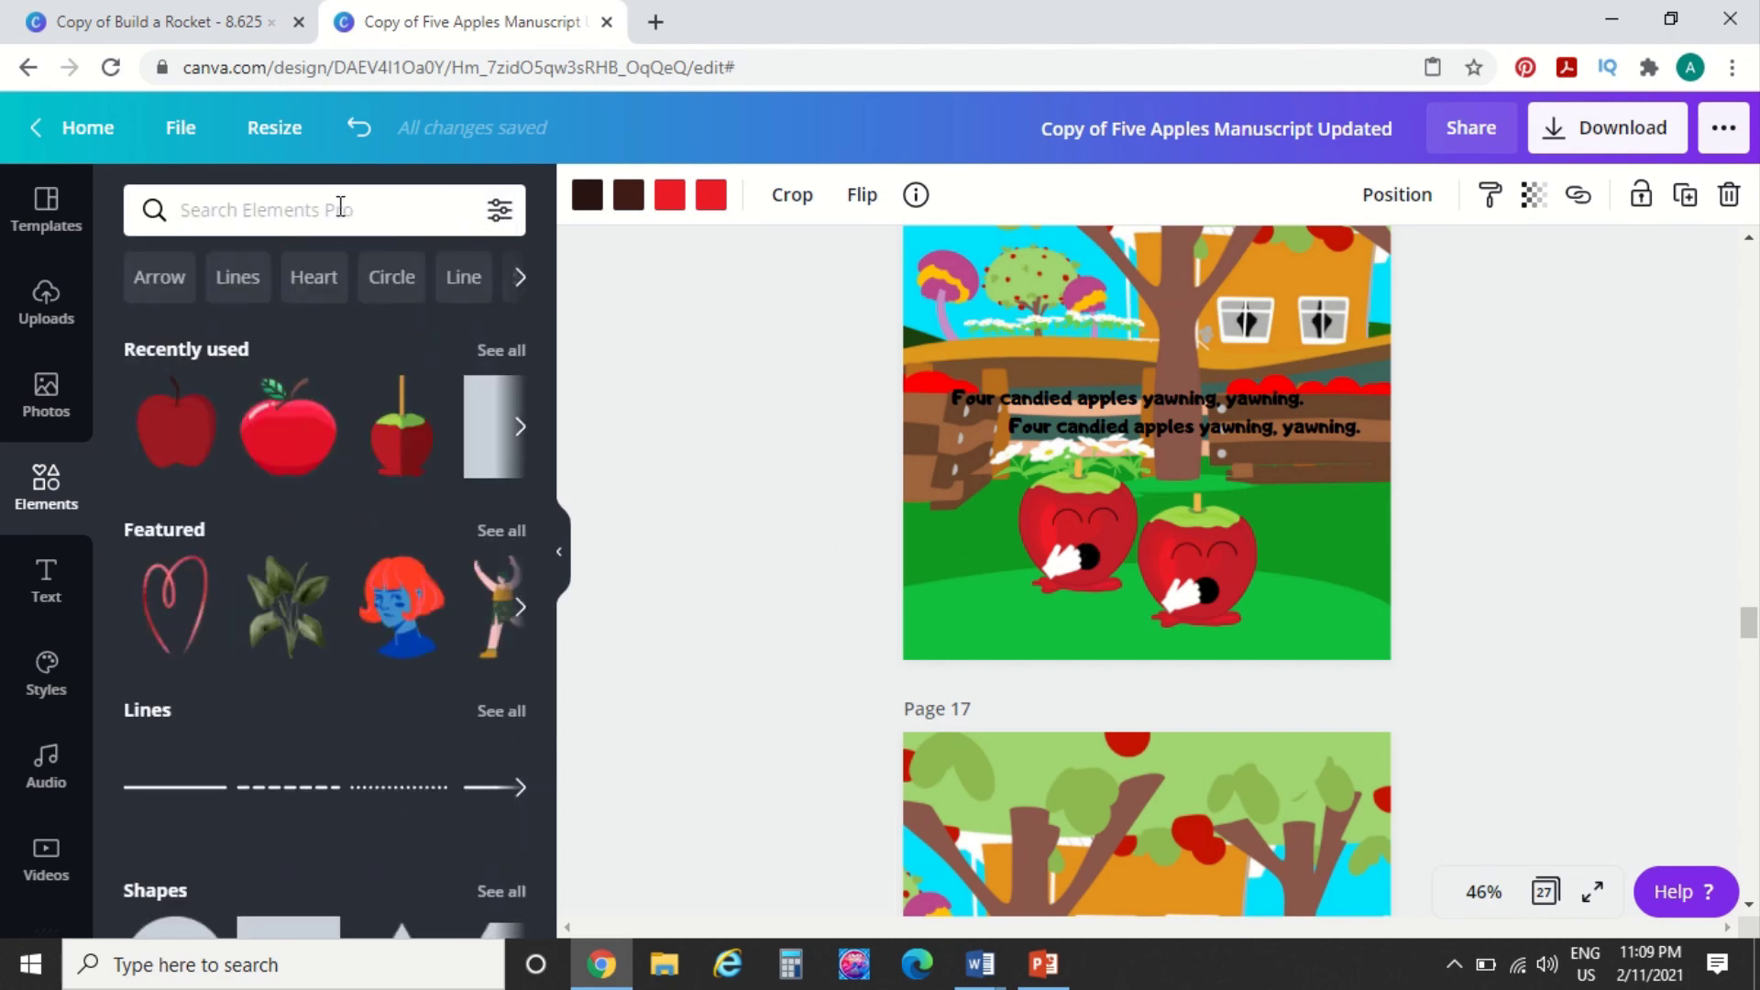
{"action": "type", "text": "eyes"}
{"action": "key", "text": "Return"}
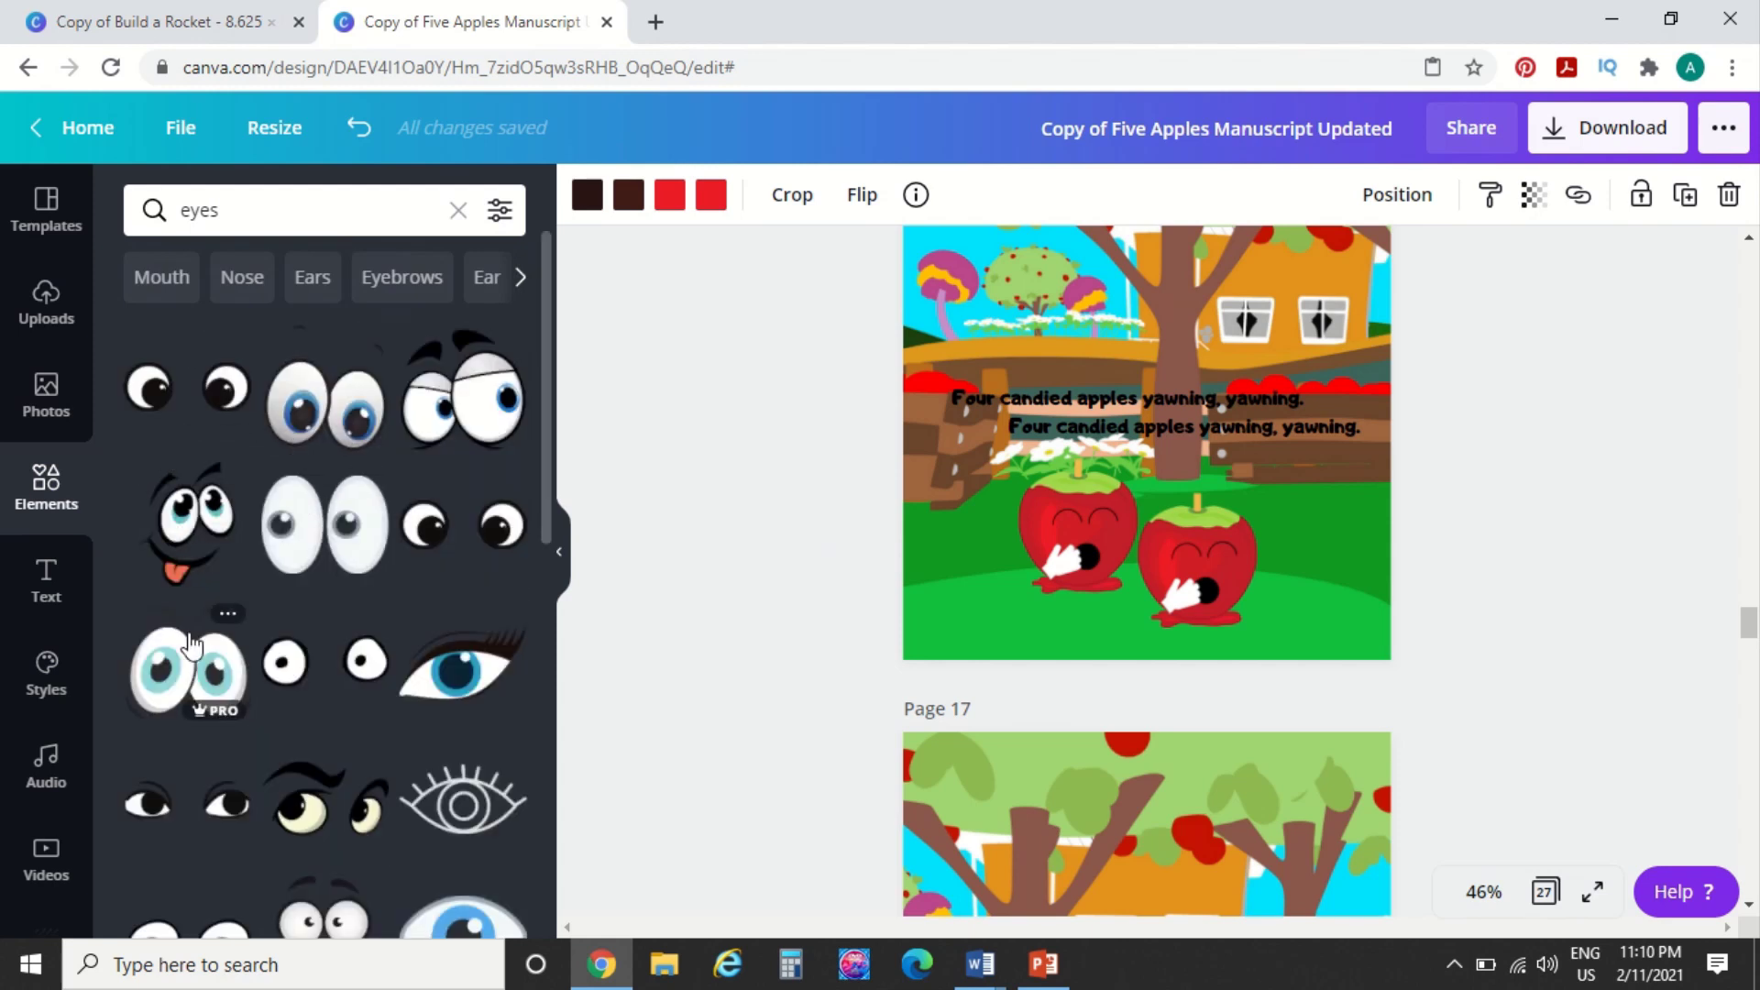
{"action": "scroll", "coordinate": [191, 645], "scroll_direction": "down", "scroll_amount": 6}
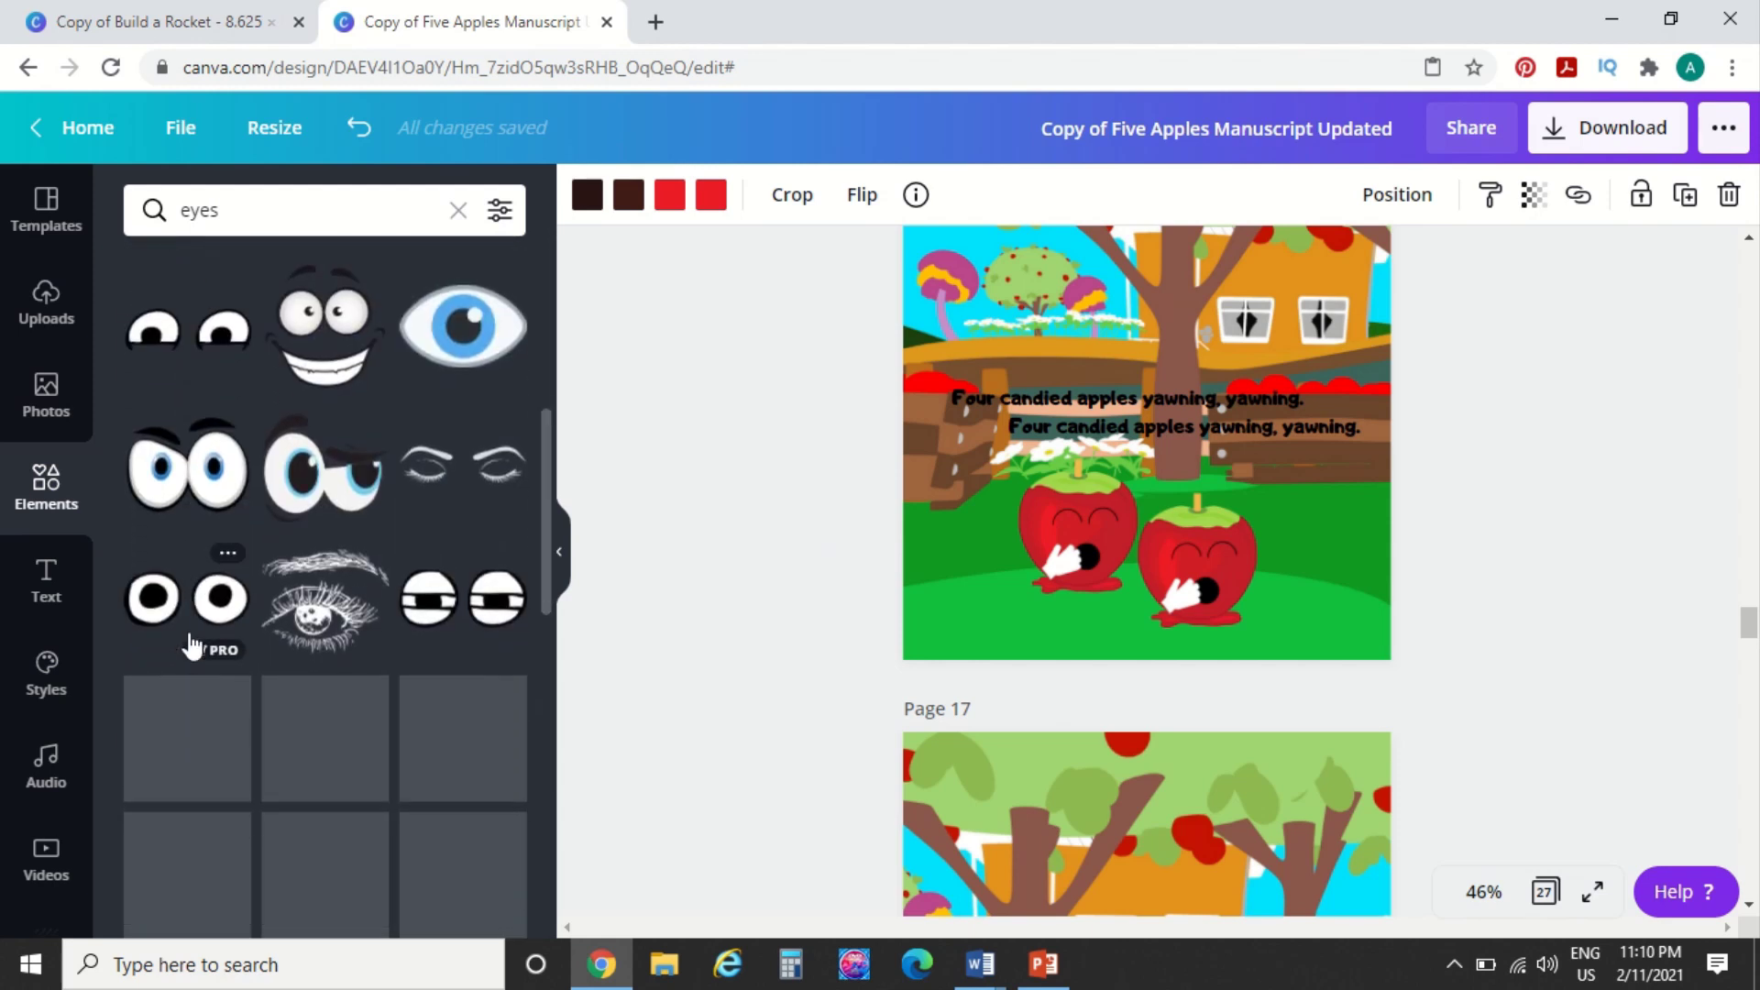
{"action": "scroll", "coordinate": [191, 644], "scroll_direction": "down", "scroll_amount": 3}
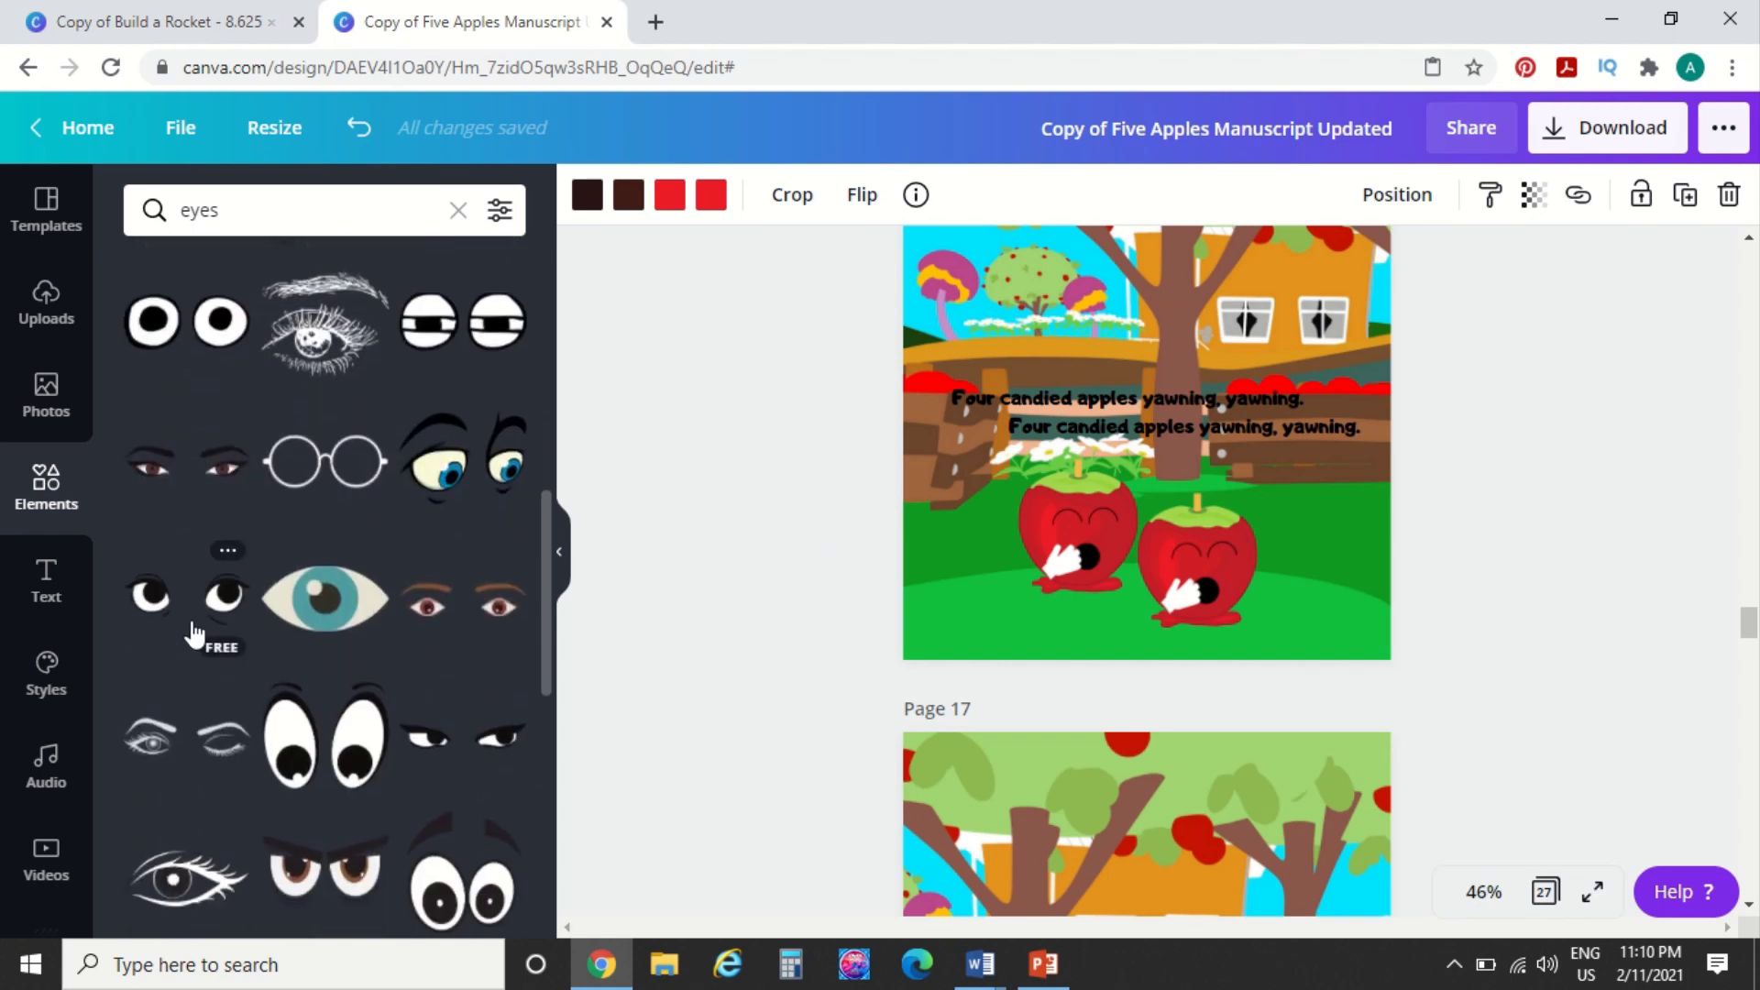
{"action": "scroll", "coordinate": [192, 632], "scroll_direction": "down", "scroll_amount": 1}
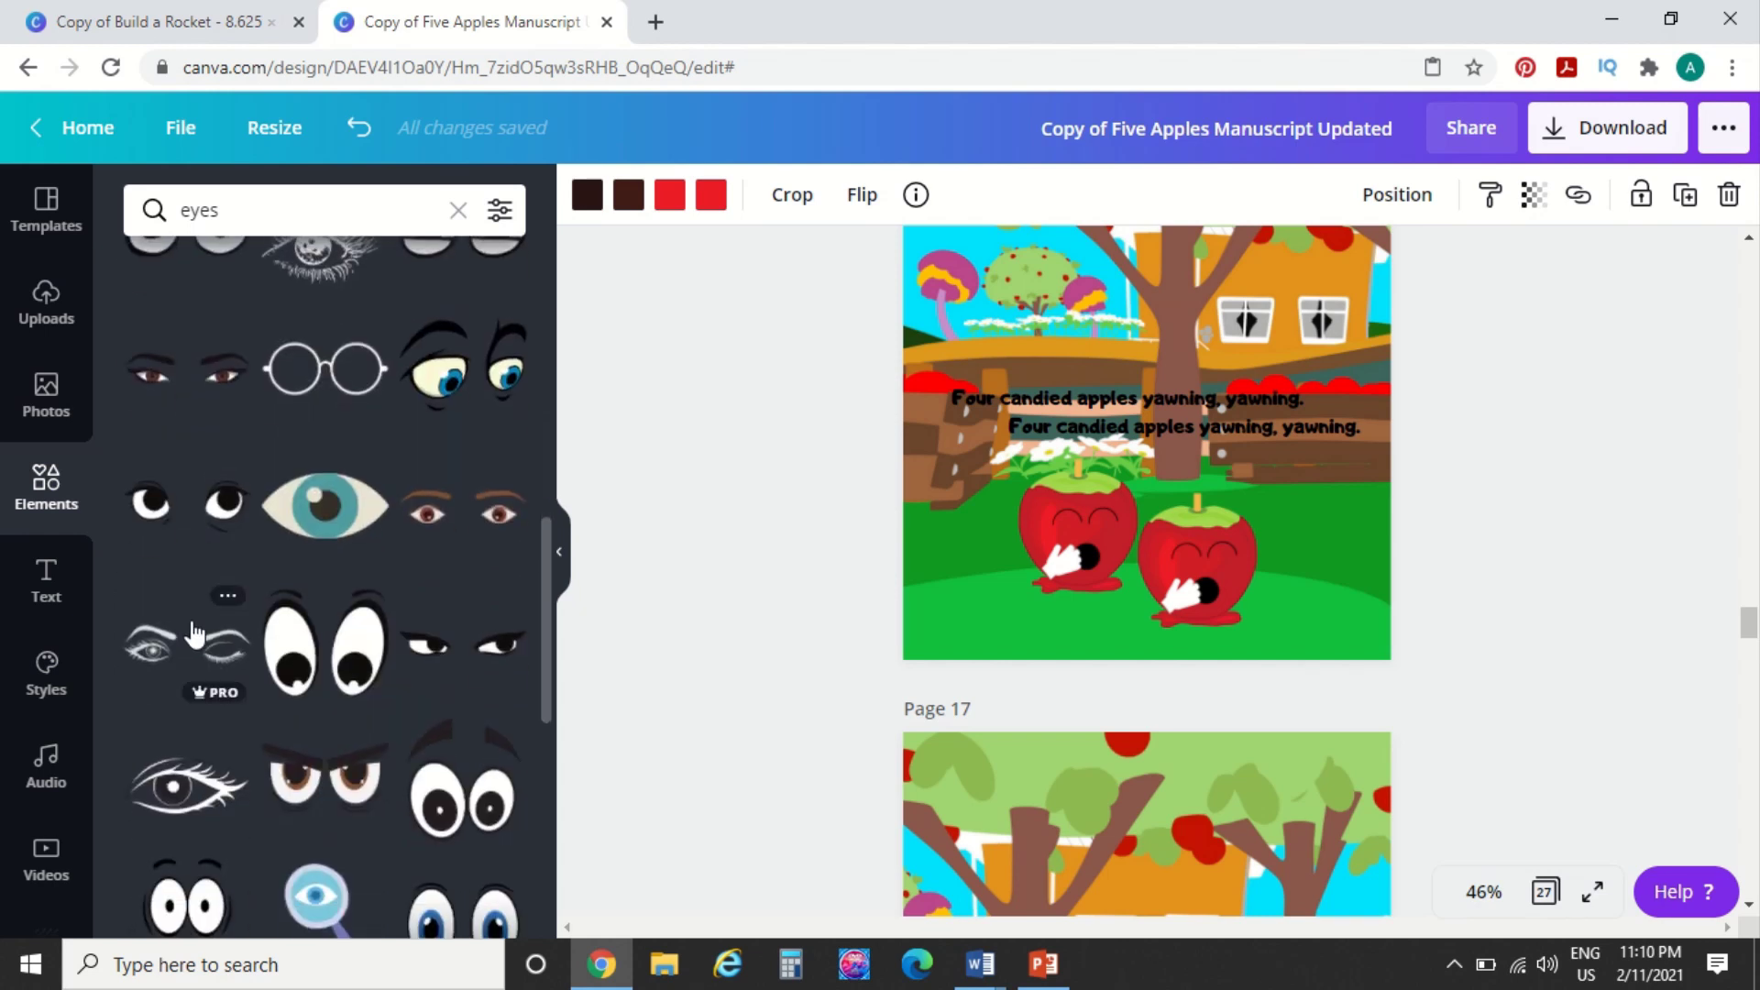
{"action": "scroll", "coordinate": [192, 633], "scroll_direction": "up", "scroll_amount": 10}
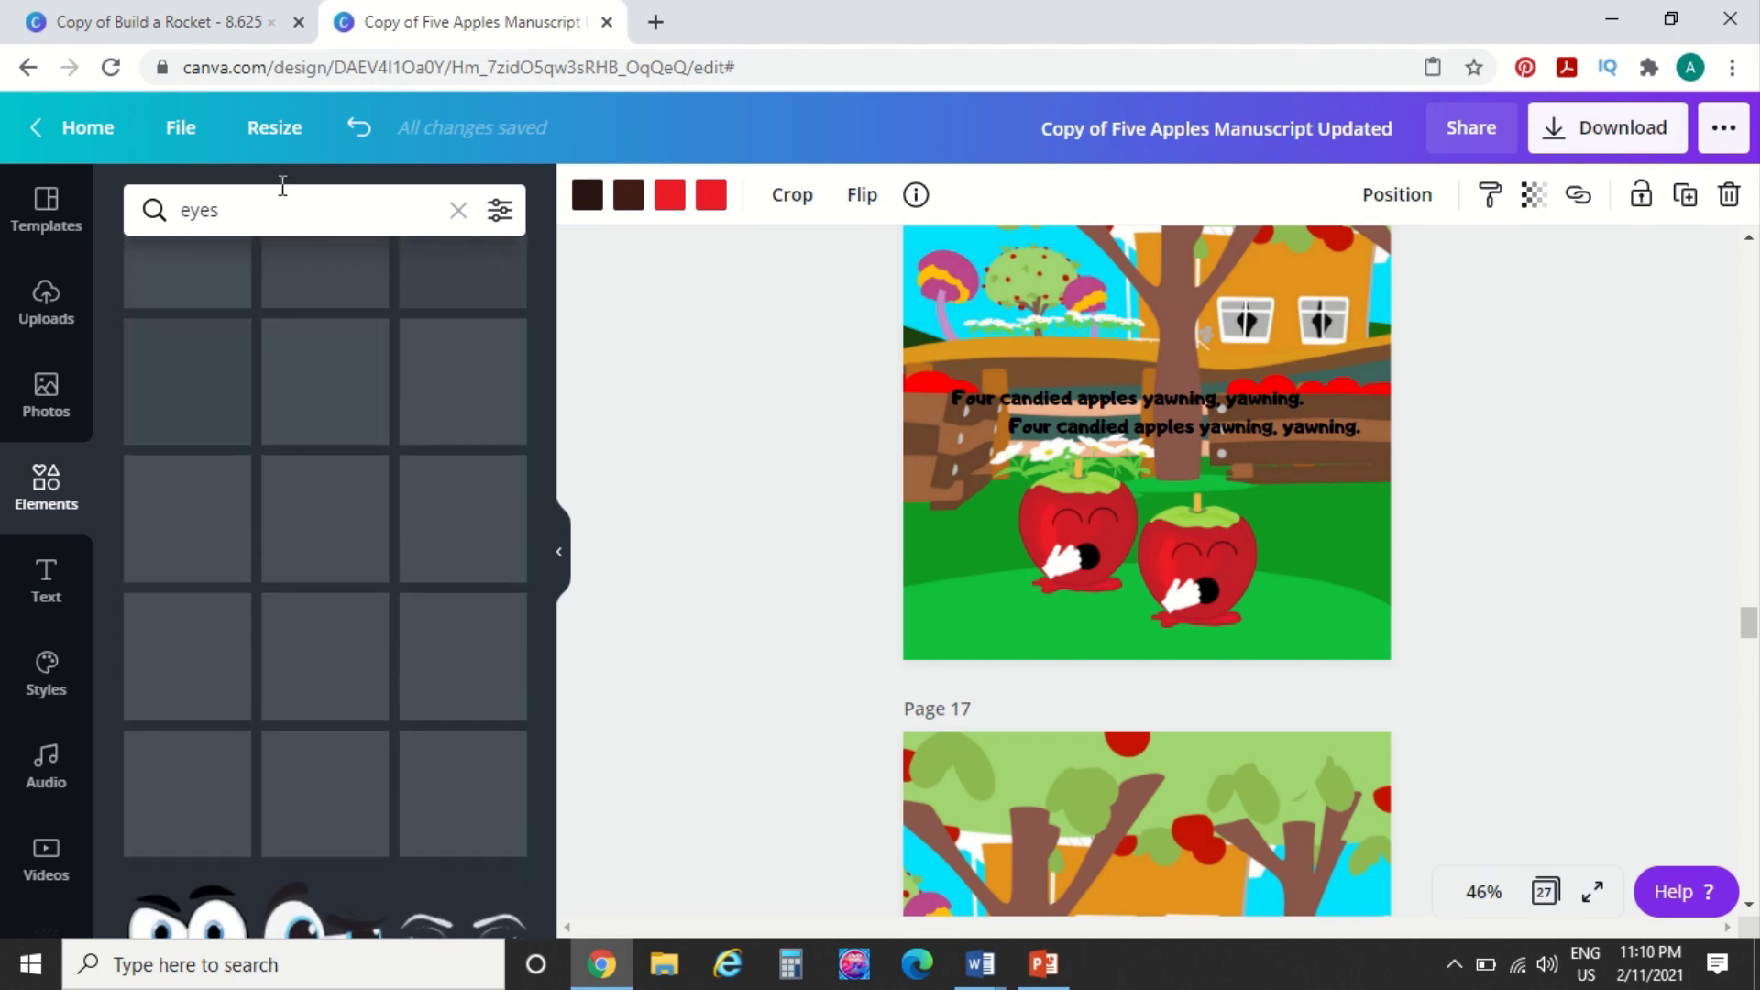
Search the graphic elements for "half circle" and add the thin yellow half-circle outline to page 16
{"action": "left_click", "coordinate": [455, 209]}
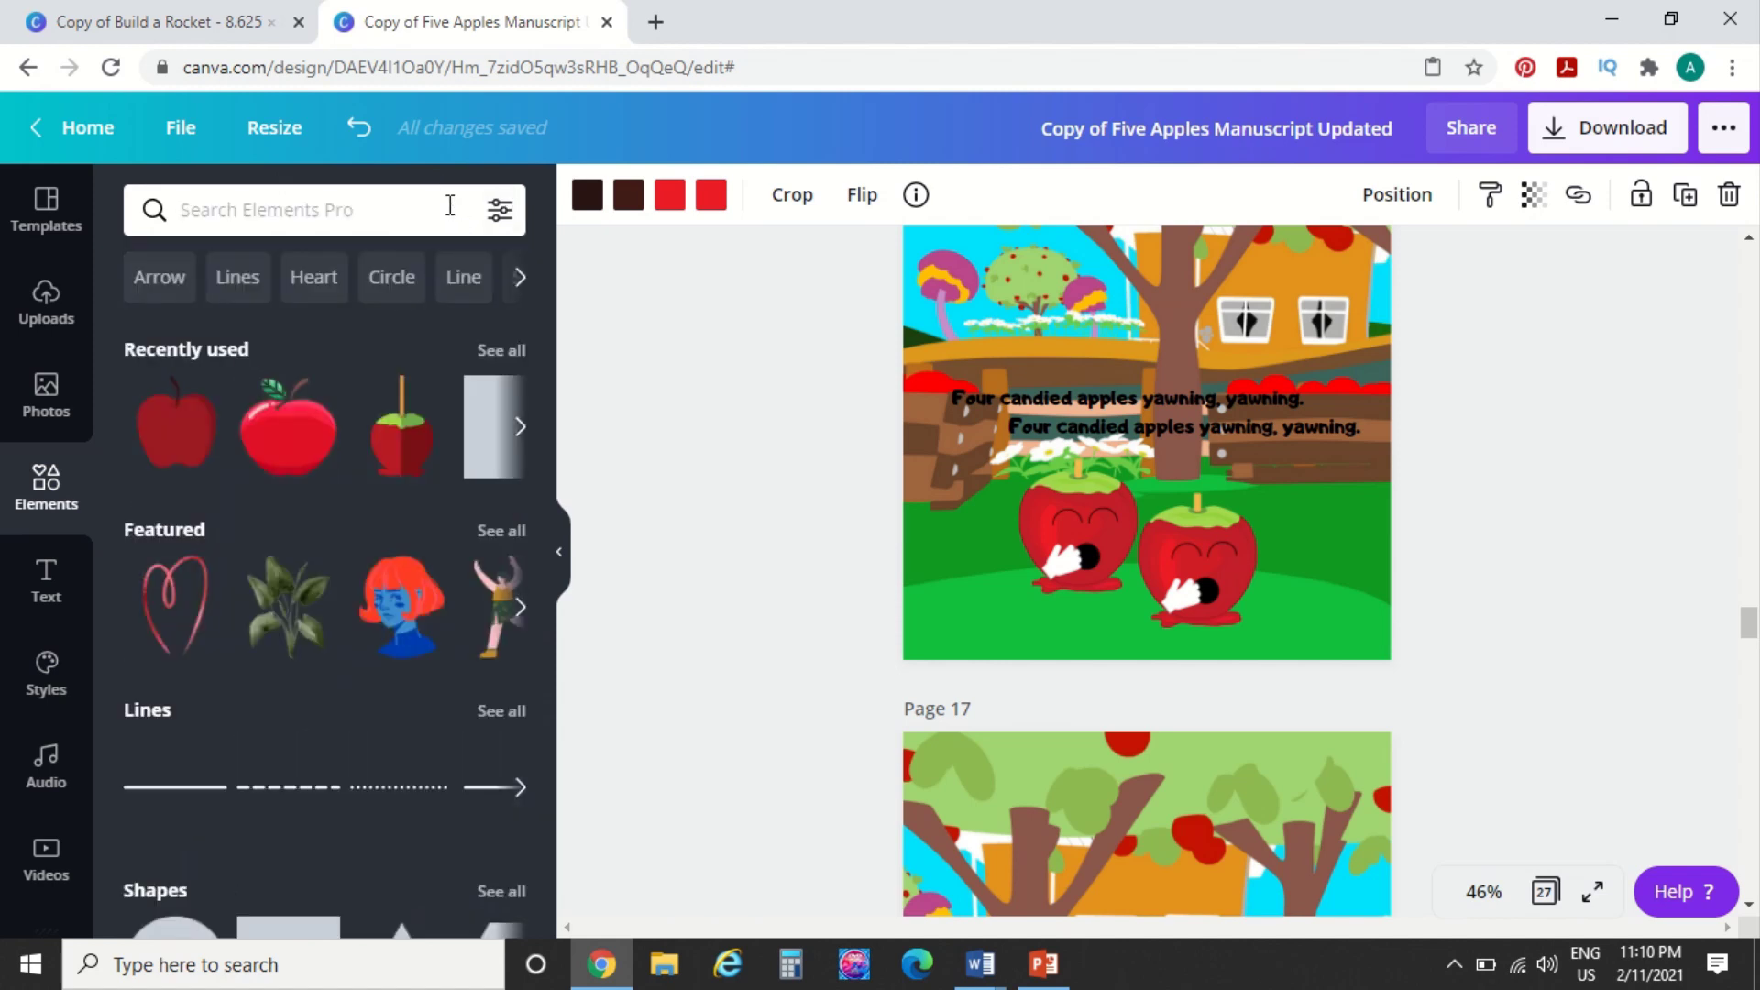
{"action": "type", "text": "half circle"}
{"action": "key", "text": "Return"}
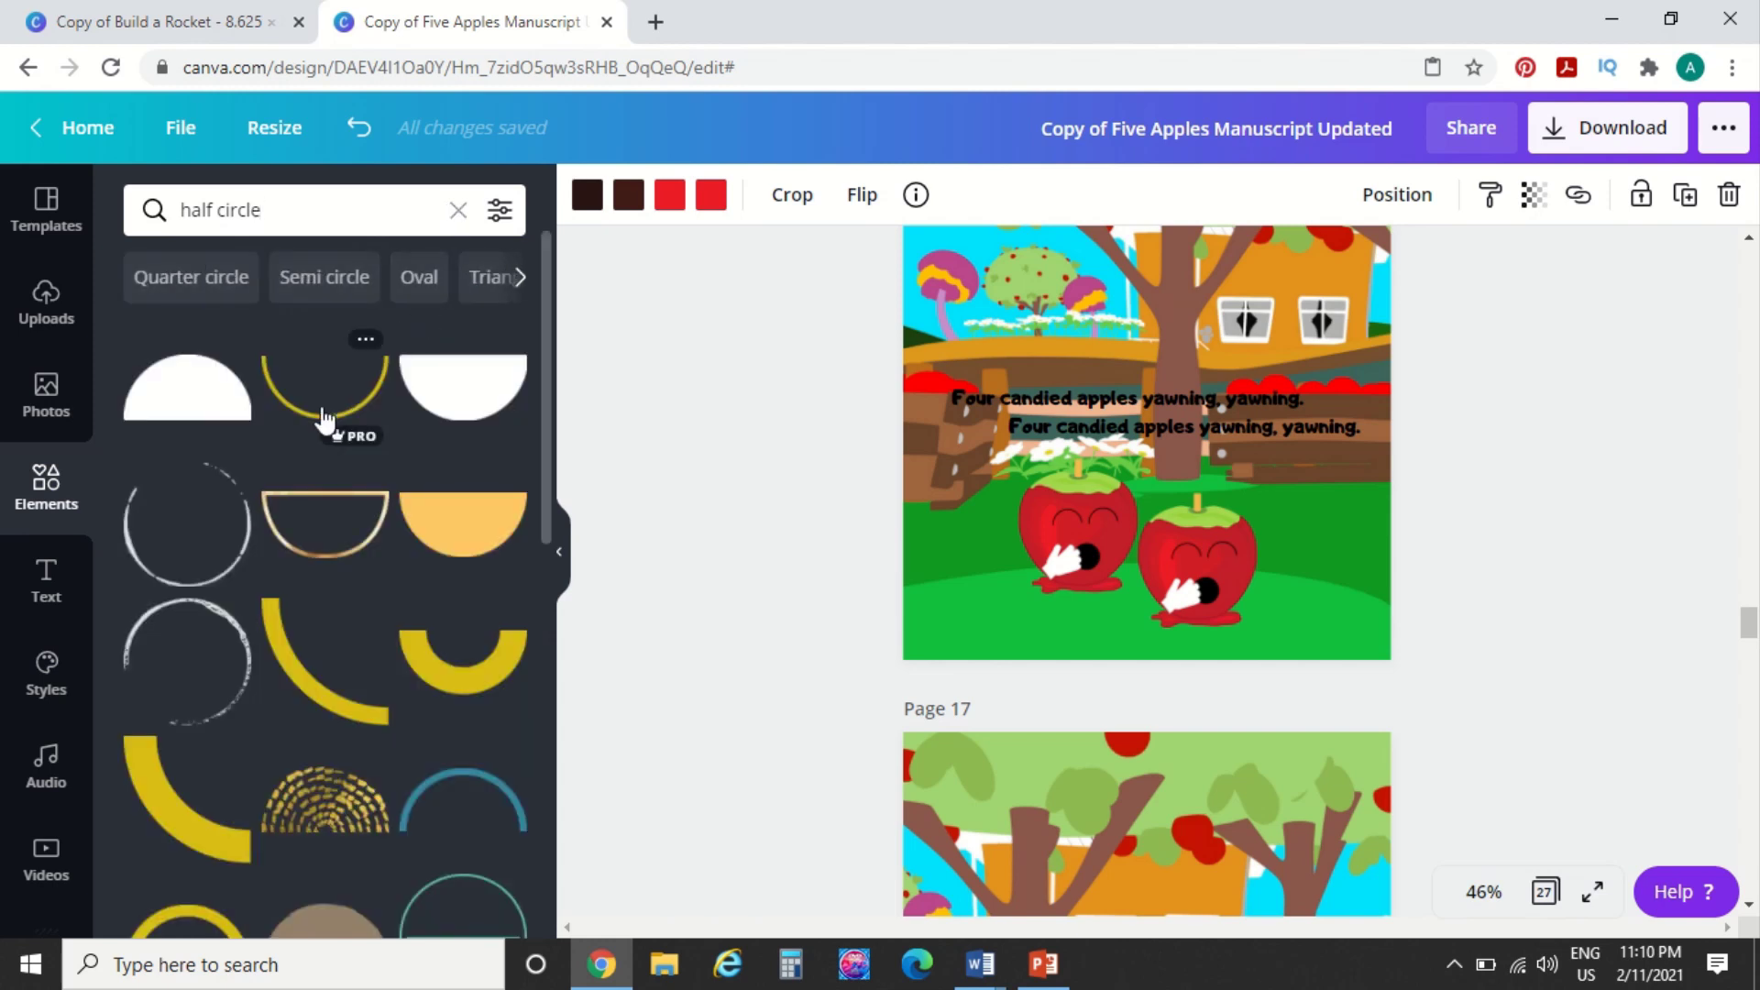
{"action": "left_click", "coordinate": [323, 420]}
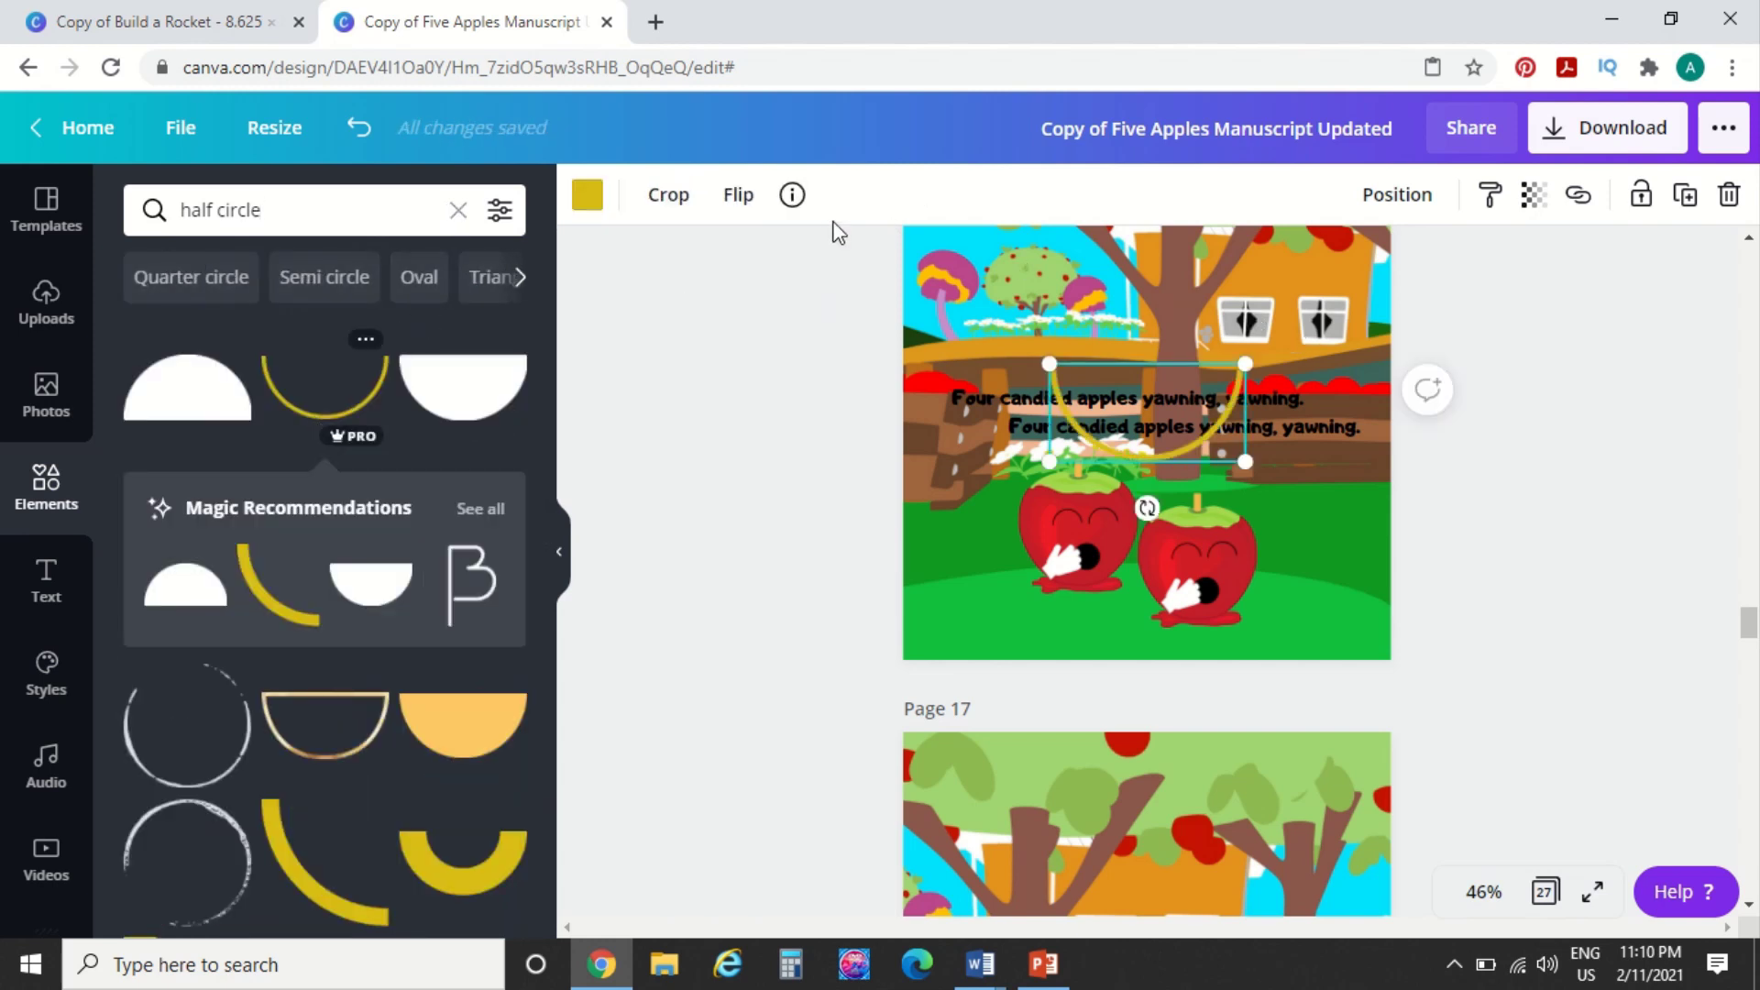
Recolor the half-circle outline black and shrink it to the size of a small closed eye
{"action": "left_click", "coordinate": [587, 194]}
{"action": "left_click", "coordinate": [150, 450]}
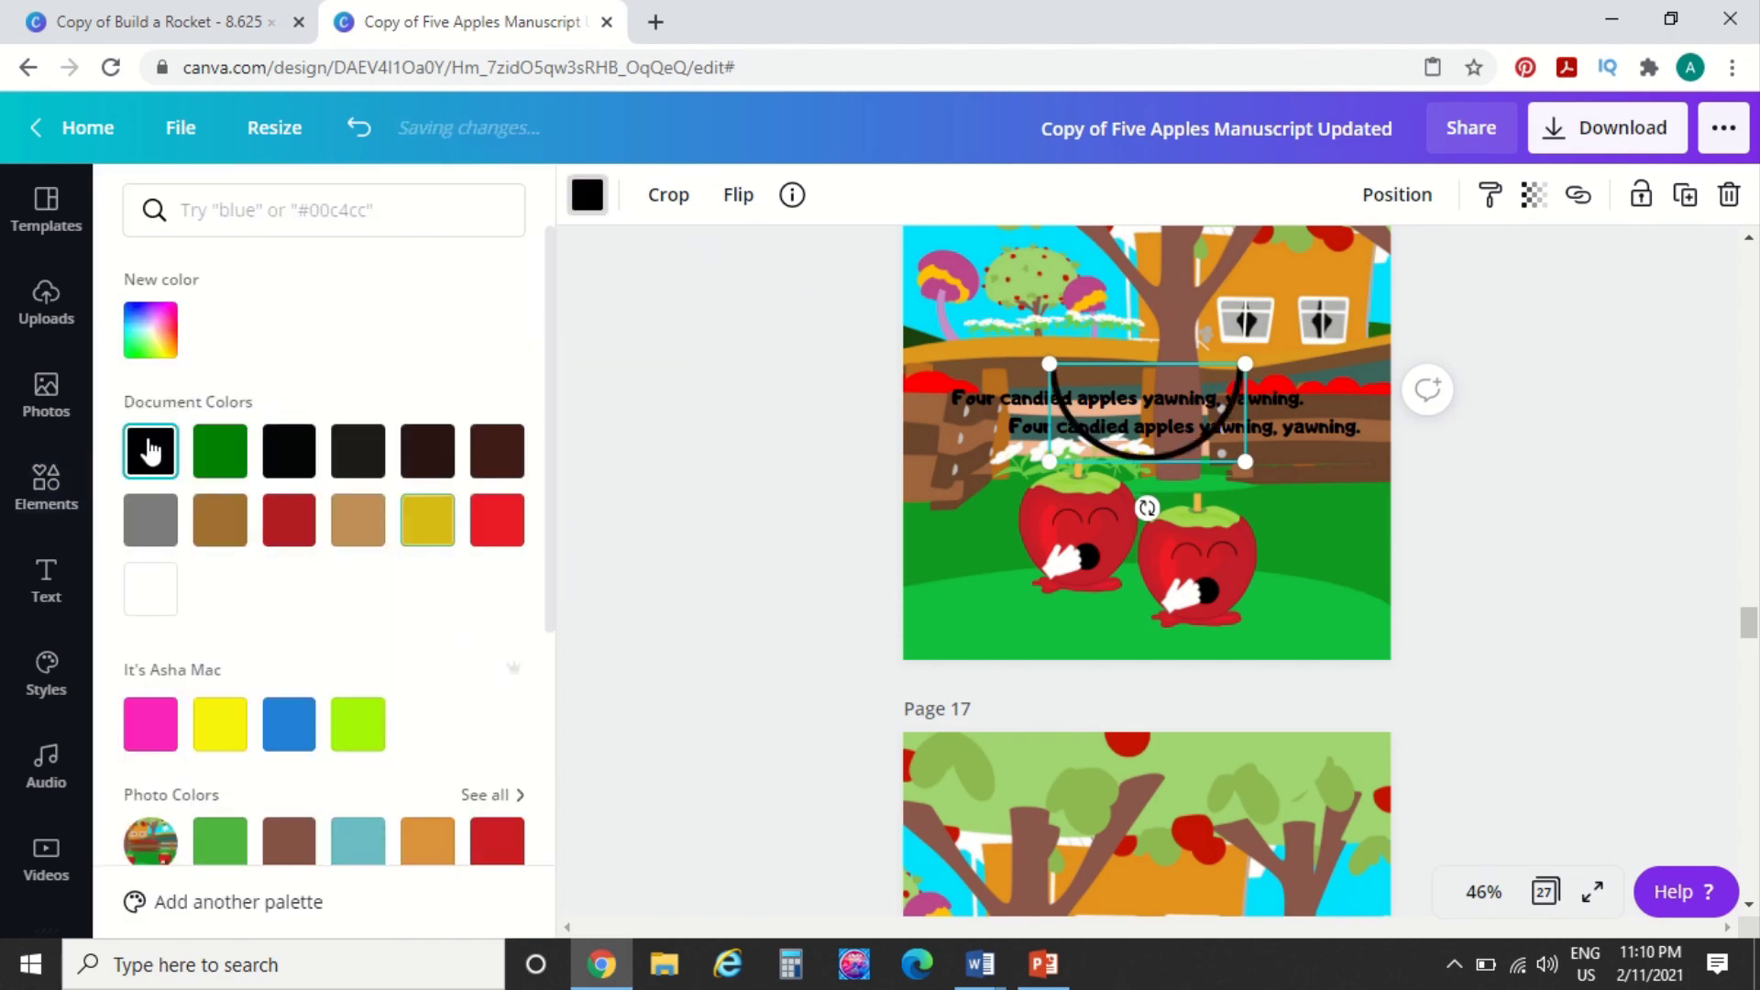
{"action": "left_click_drag", "start_coordinate": [1247, 366], "coordinate": [1160, 486]}
Move the small black arc from page 16 to page 17 and place it on the left red apple
{"action": "left_click", "coordinate": [1120, 840]}
{"action": "key", "text": "ctrl+v"}
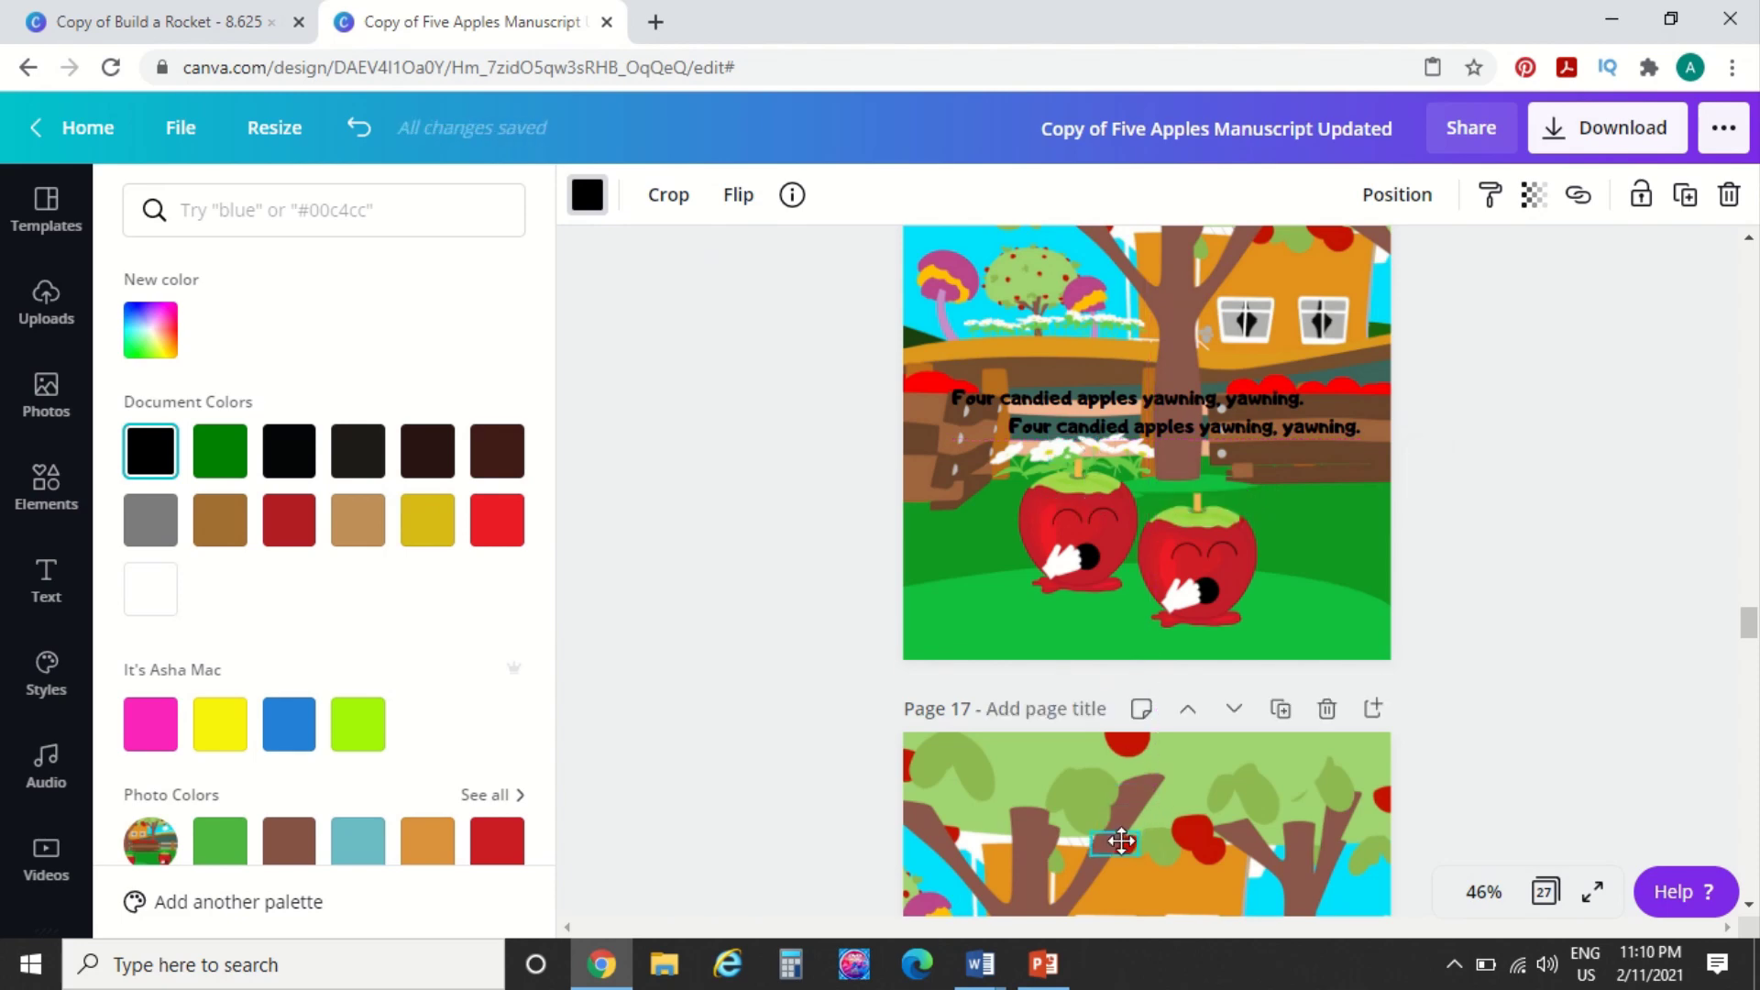
{"action": "scroll", "coordinate": [1120, 840], "scroll_direction": "down", "scroll_amount": 3}
{"action": "scroll", "coordinate": [1120, 840], "scroll_direction": "down", "scroll_amount": 3}
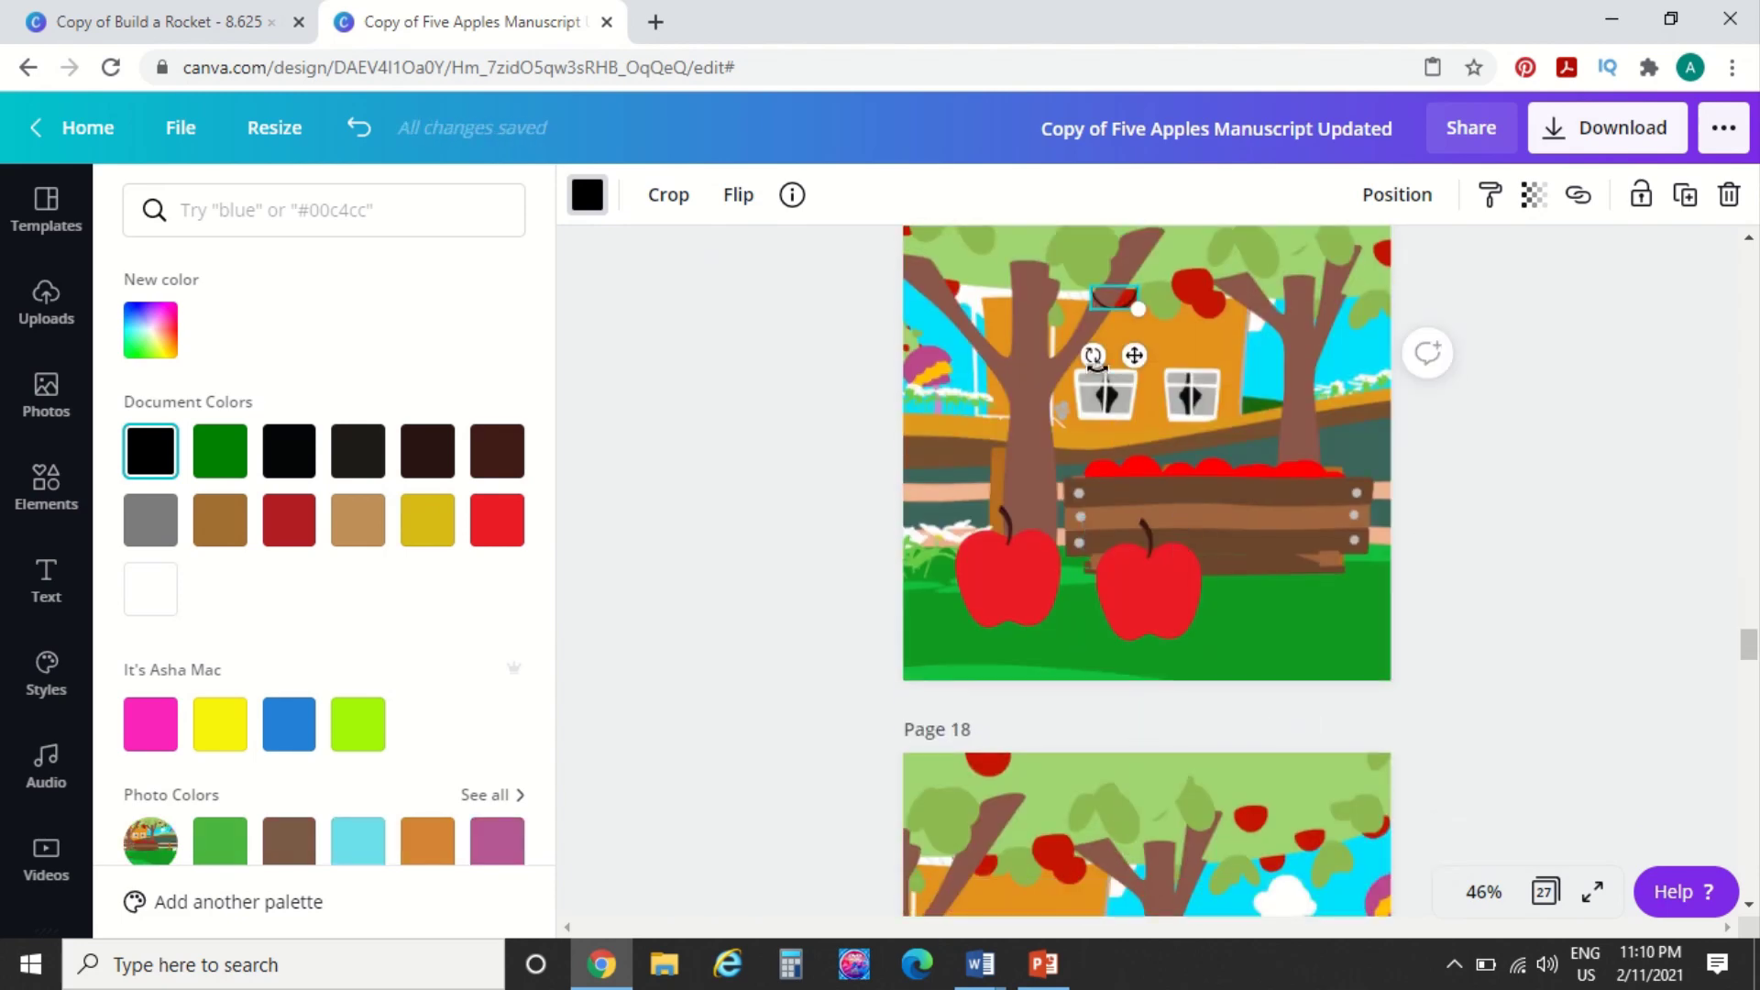
{"action": "left_click_drag", "start_coordinate": [1117, 310], "coordinate": [974, 560]}
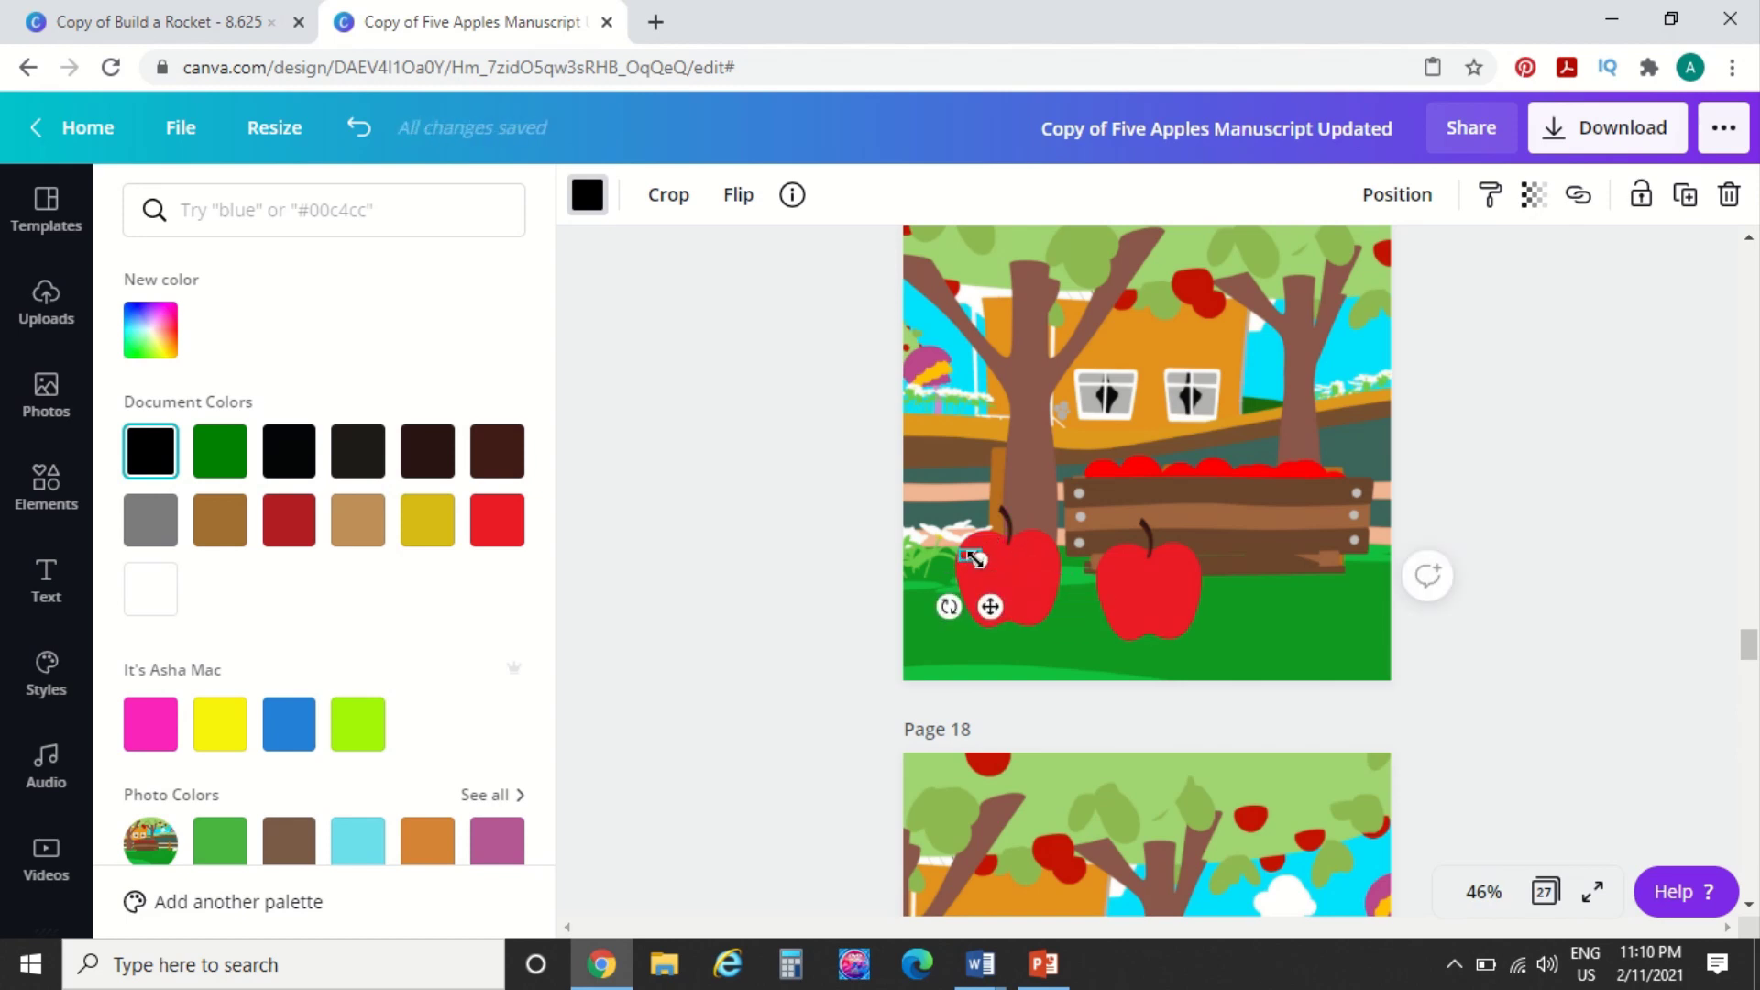
Nudge the black arc right and down on page 17's left apple to position it as the first closed eye
{"action": "key", "text": "shift+Right"}
{"action": "key", "text": "shift+Right"}
{"action": "key", "text": "shift+Right"}
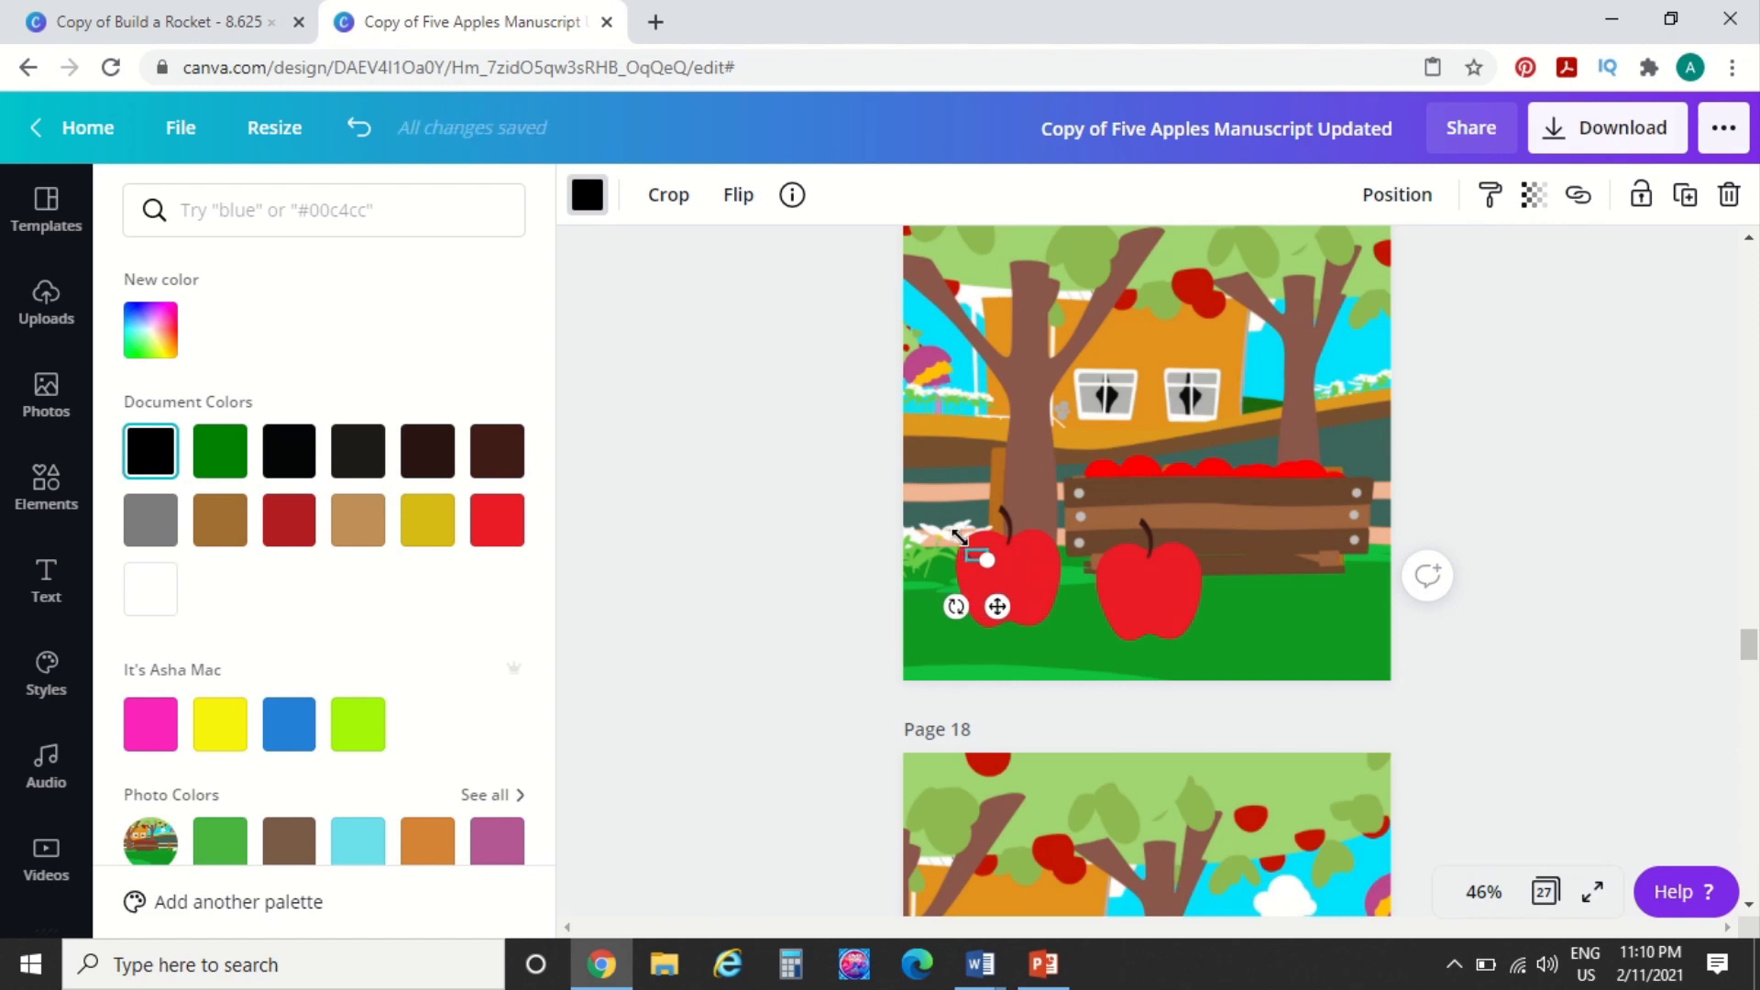
{"action": "key", "text": "shift+Down"}
{"action": "key", "text": "shift+Down"}
{"action": "key", "text": "shift+Down"}
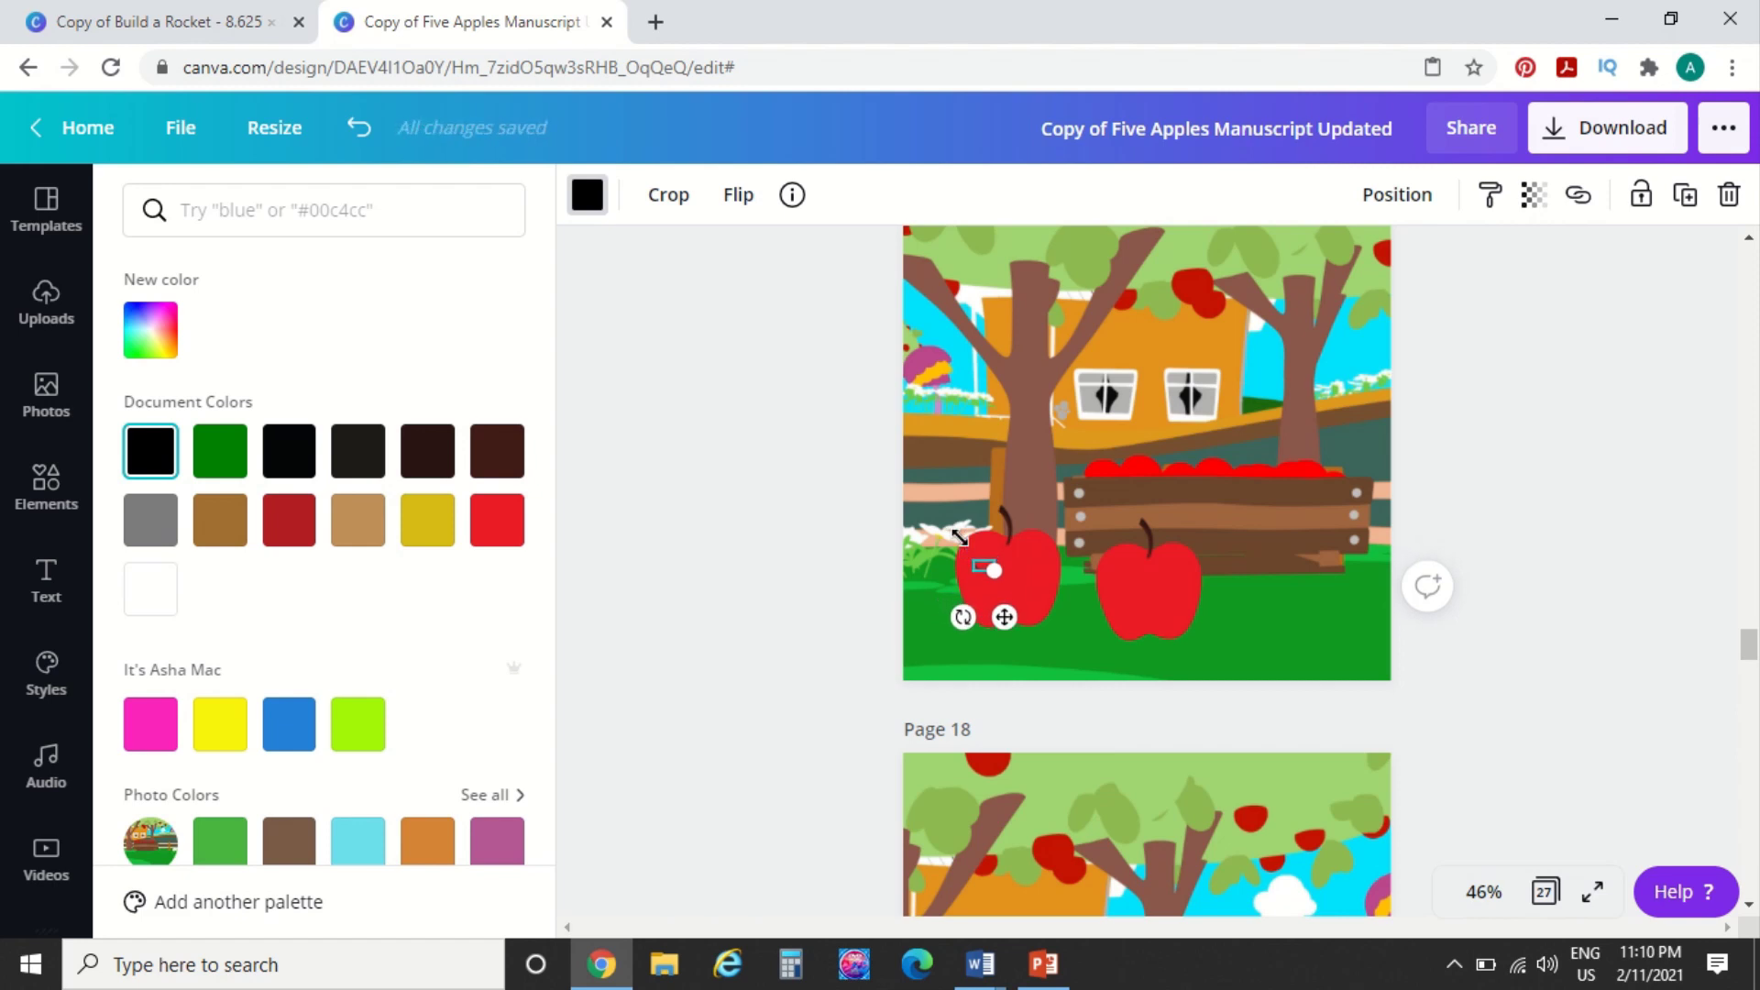
{"action": "key", "text": "Escape"}
{"action": "left_click", "coordinate": [1228, 441]}
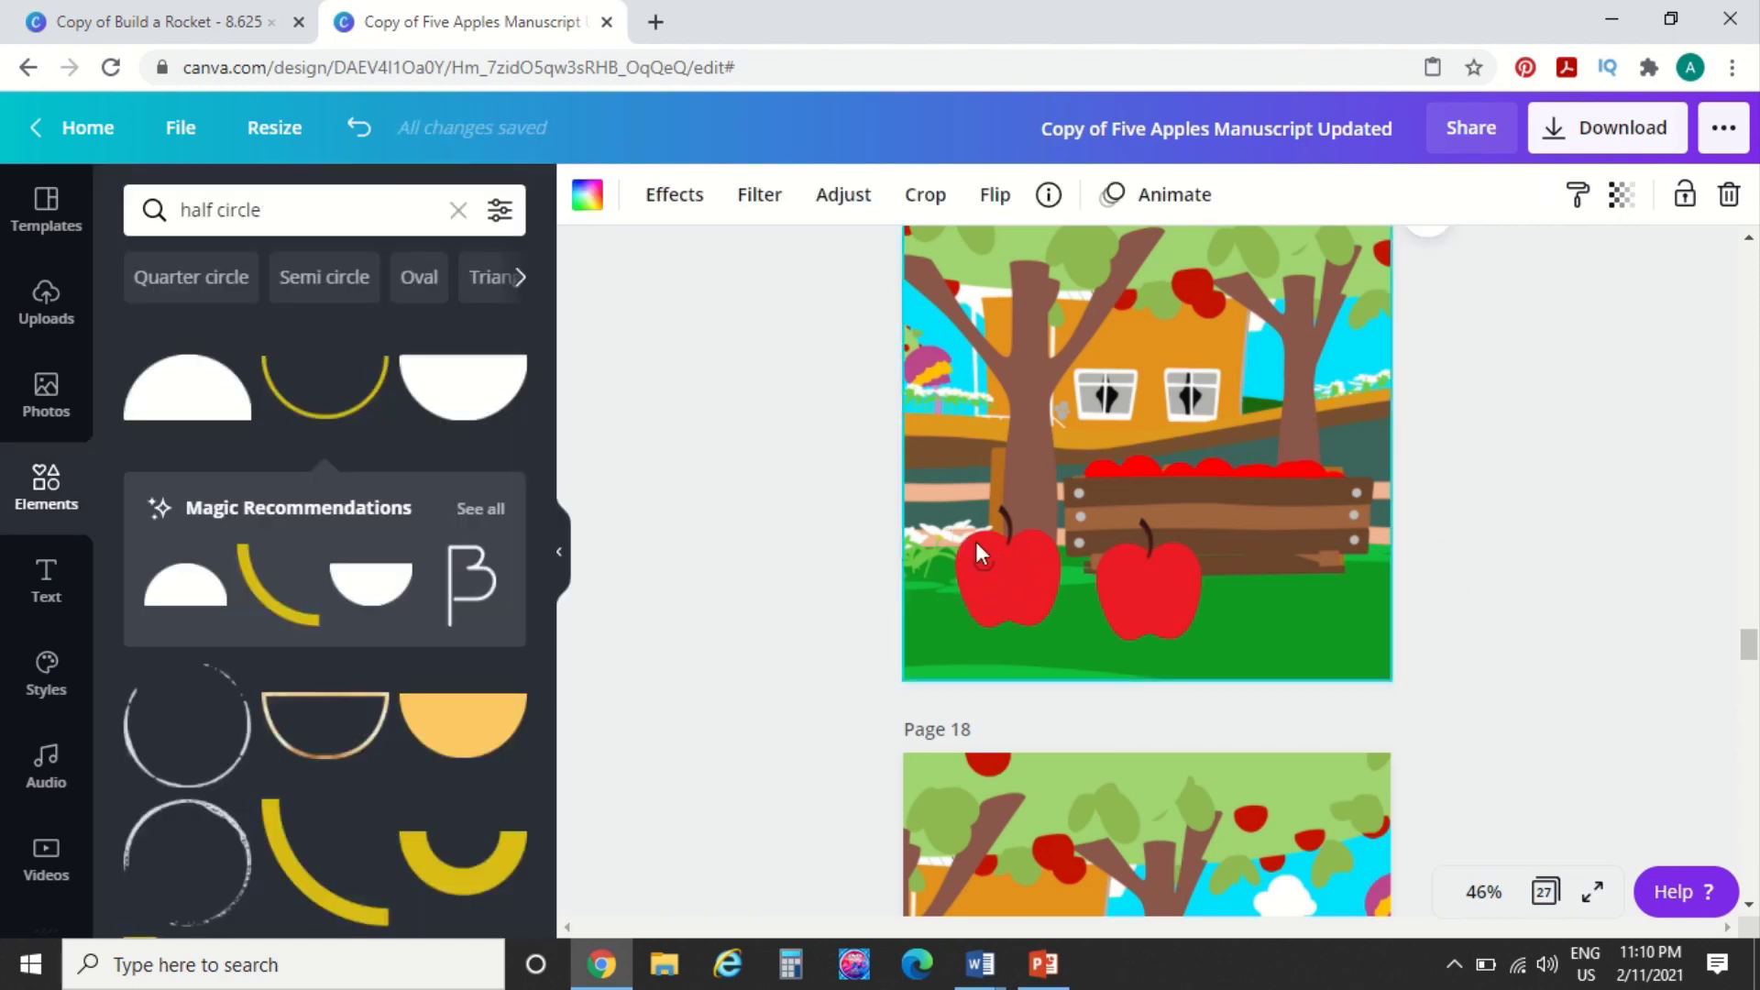
{"action": "left_click", "coordinate": [988, 564]}
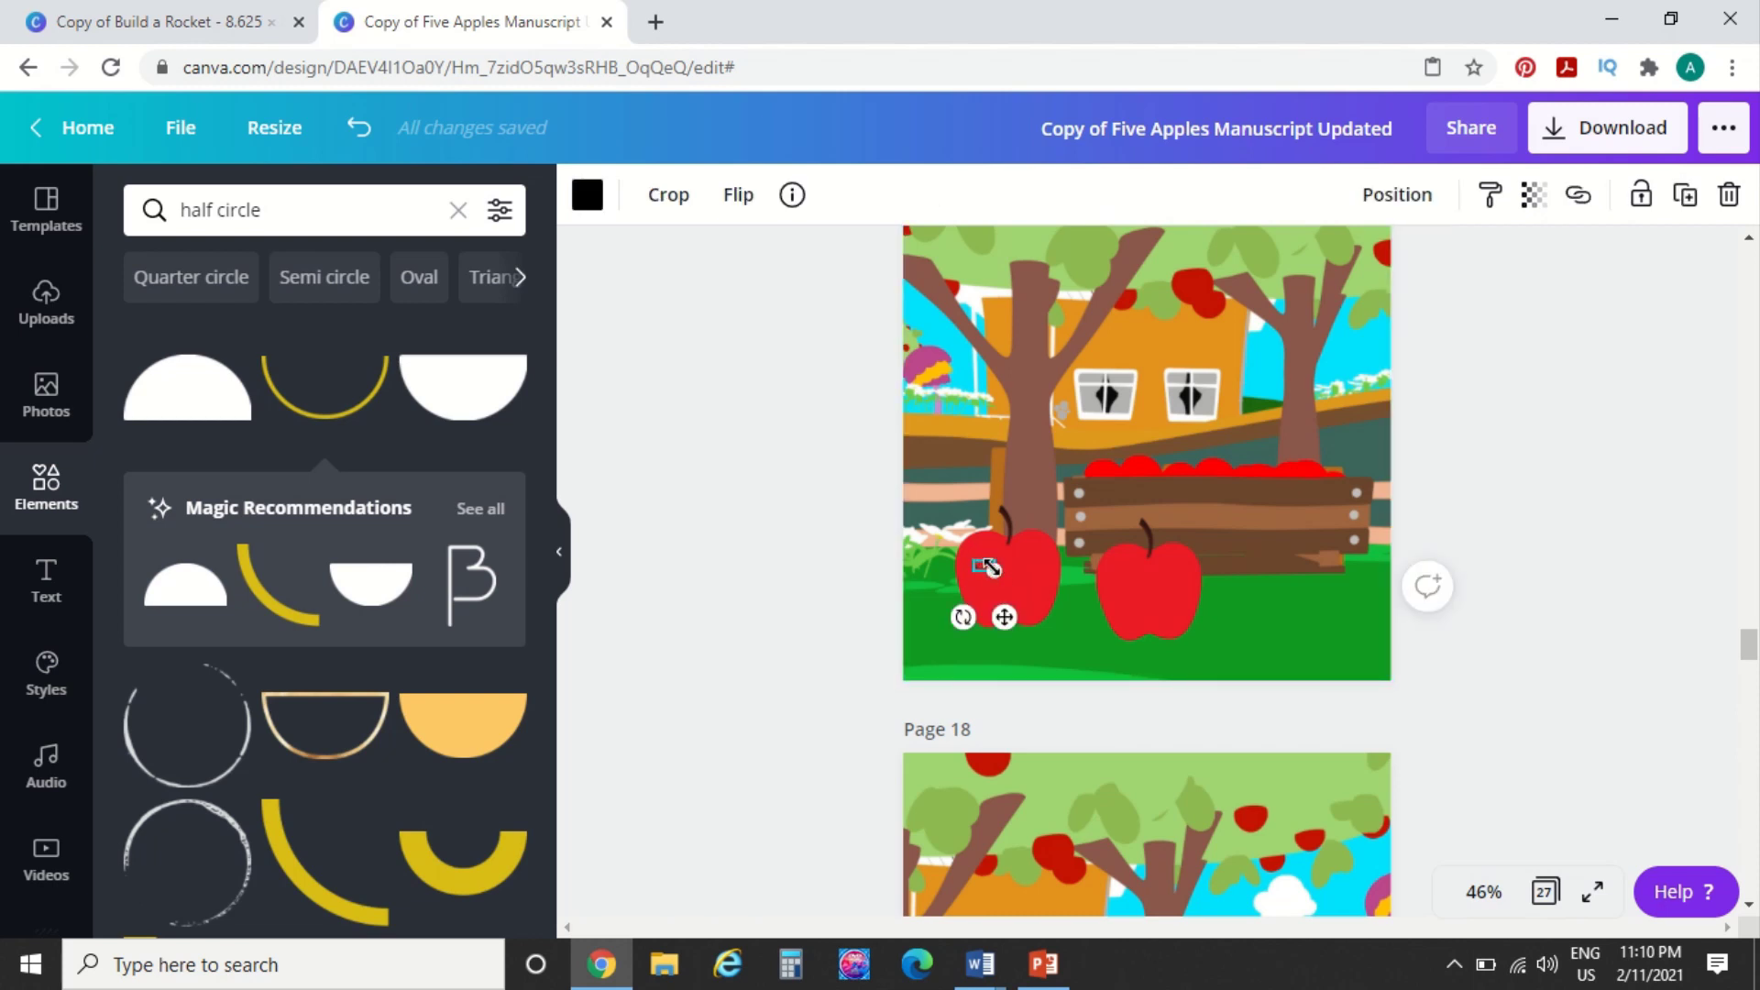
{"action": "key", "text": "shift+Right"}
{"action": "key", "text": "shift+Right"}
{"action": "key", "text": "shift+Right"}
{"action": "key", "text": "shift+Down"}
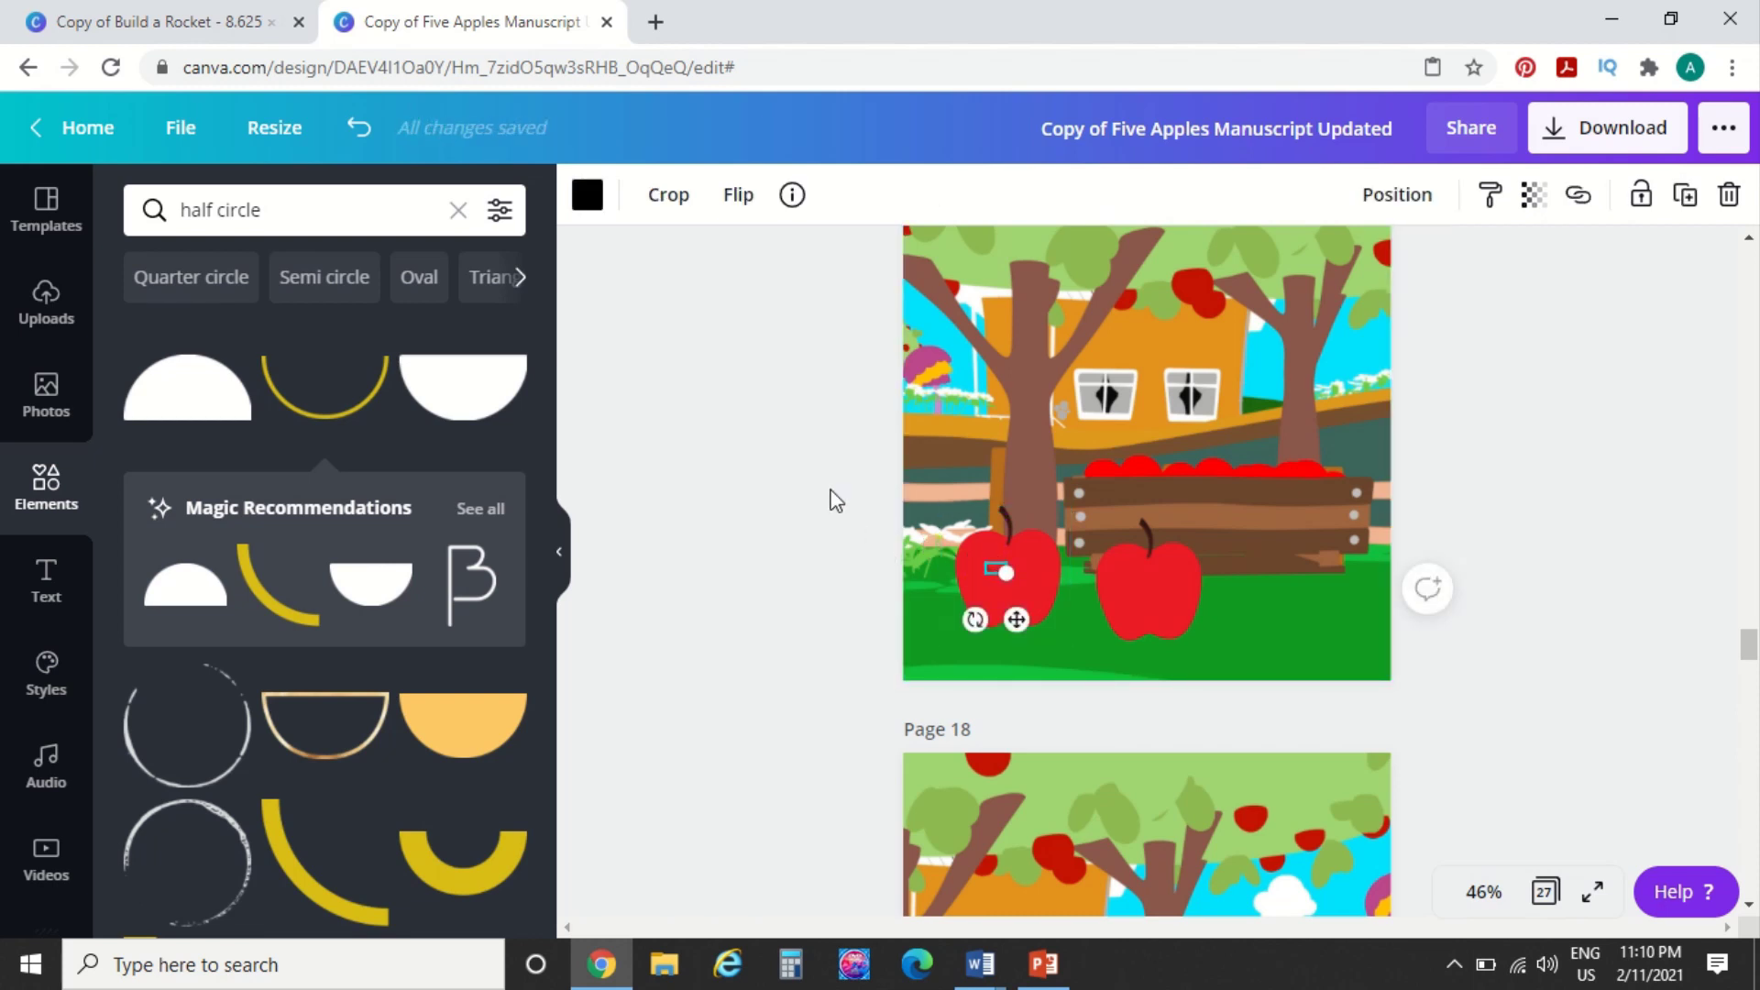
Duplicate the black arc and place the copy level with the original as the left apple's second closed eye
{"action": "right_click", "coordinate": [993, 570]}
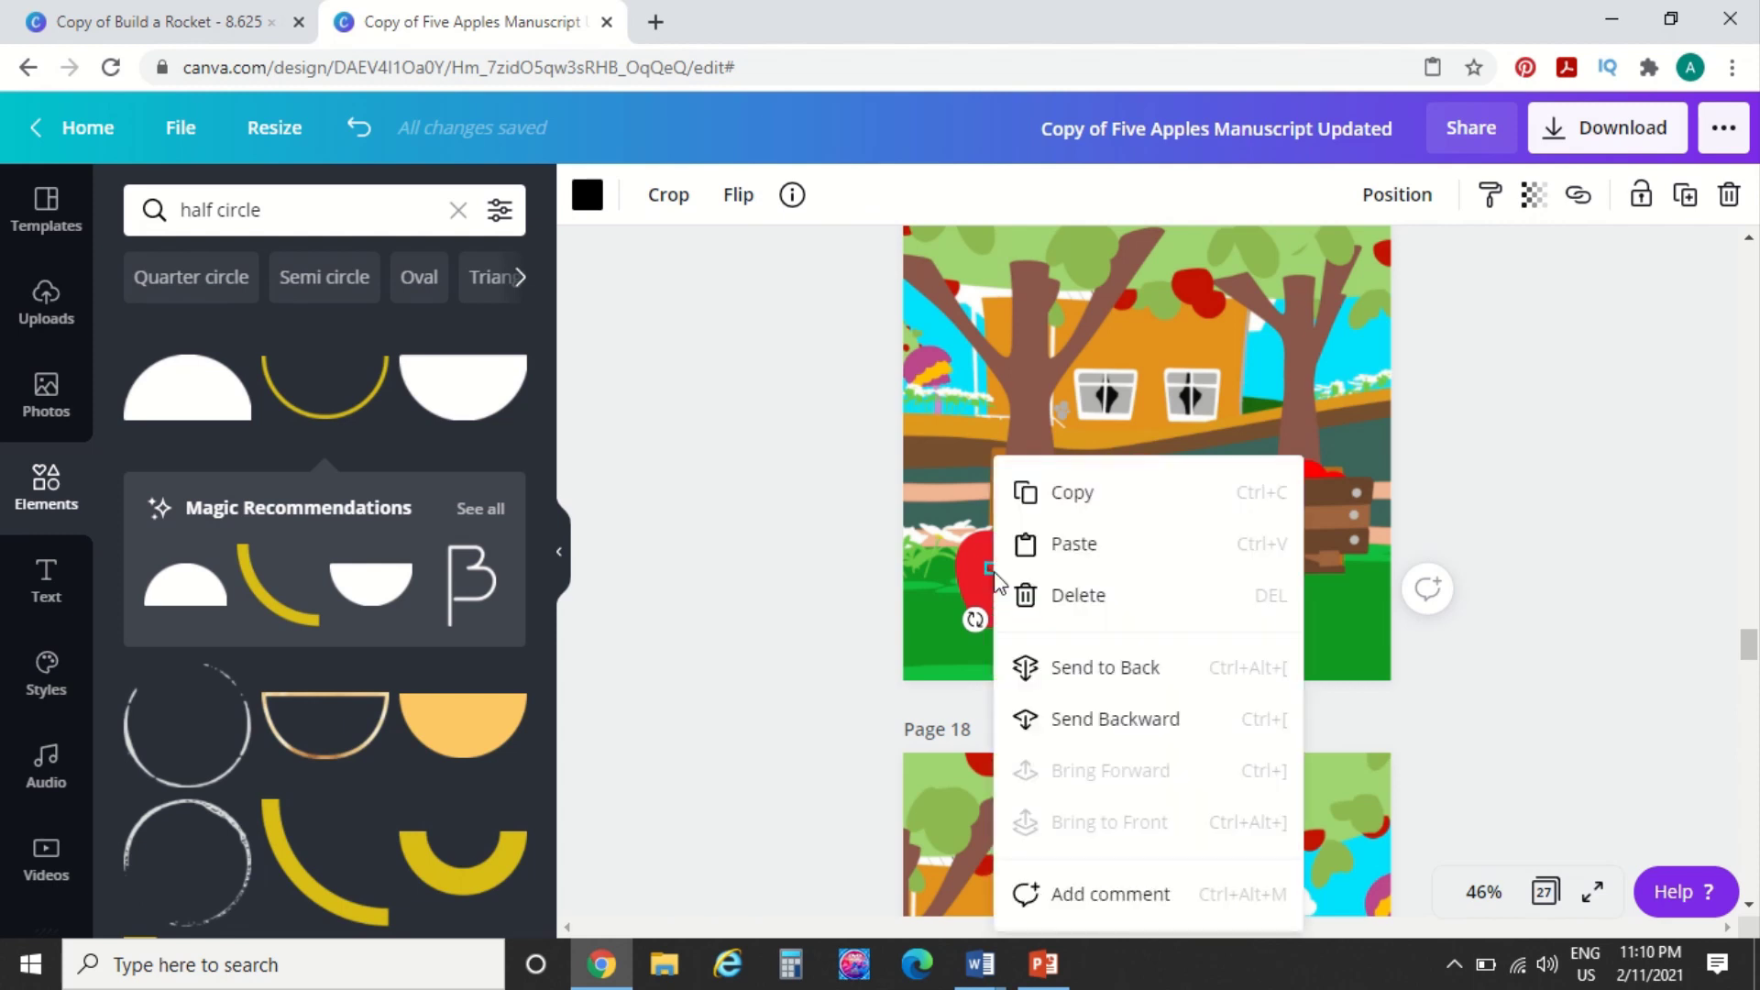
{"action": "left_click", "coordinate": [1088, 496]}
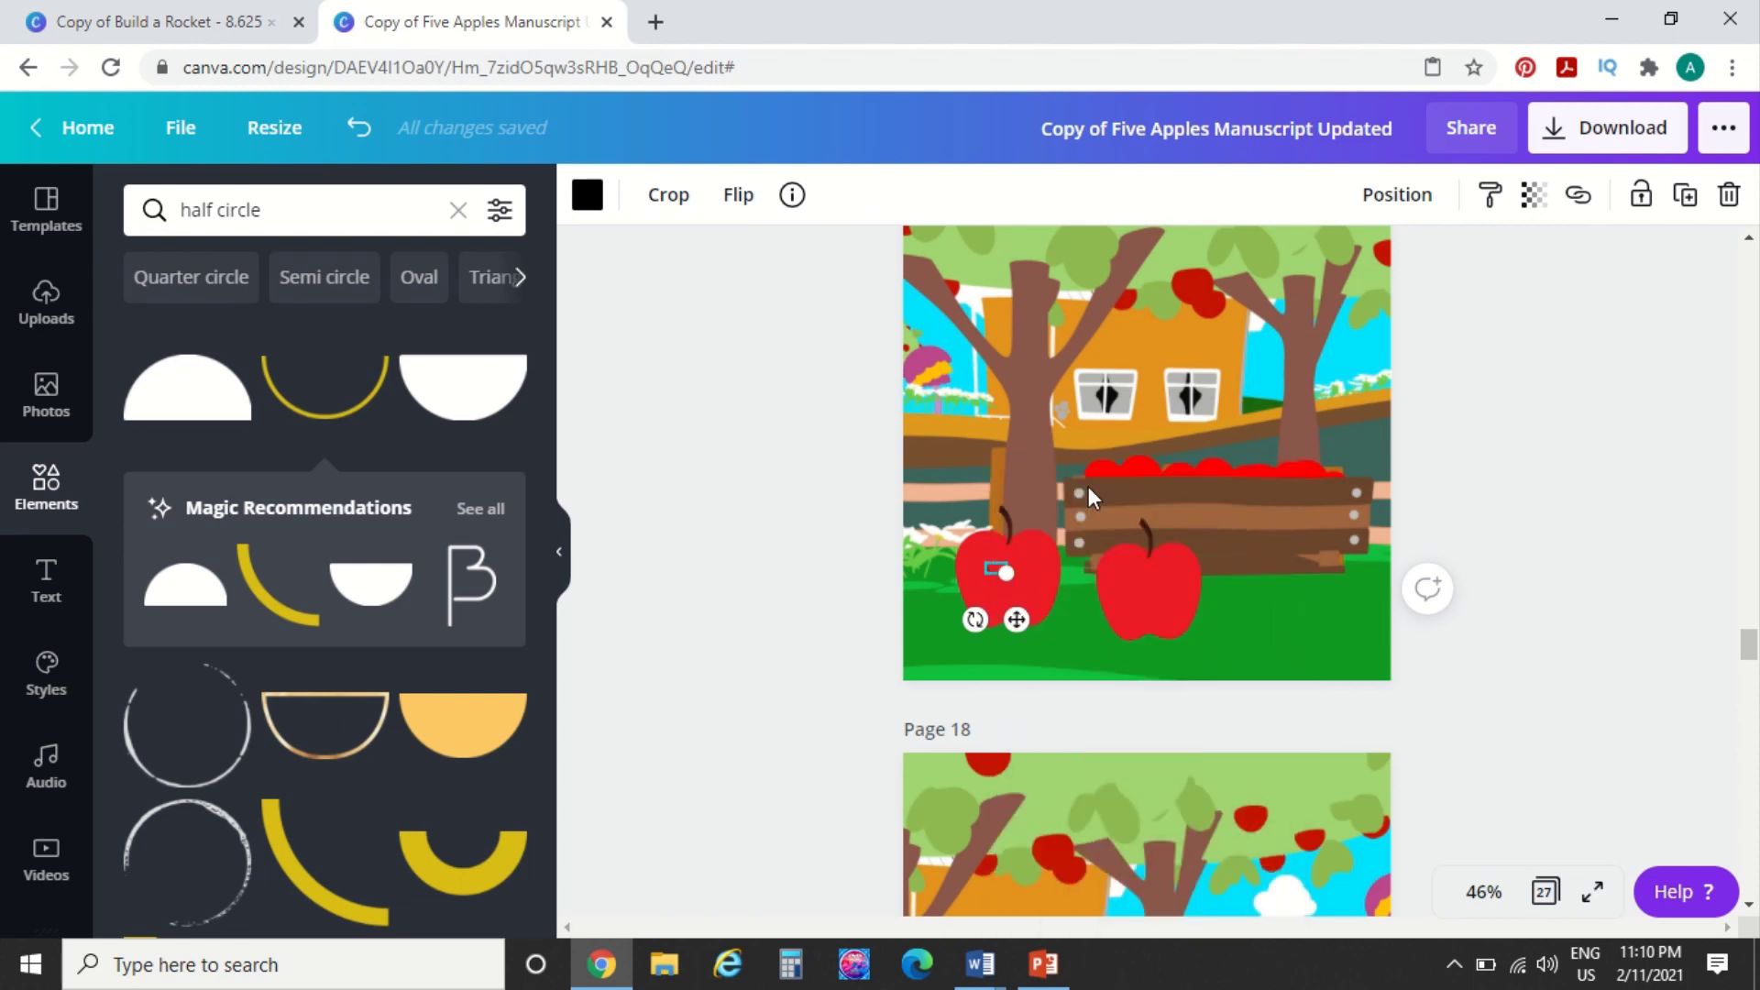
{"action": "key", "text": "ctrl+v"}
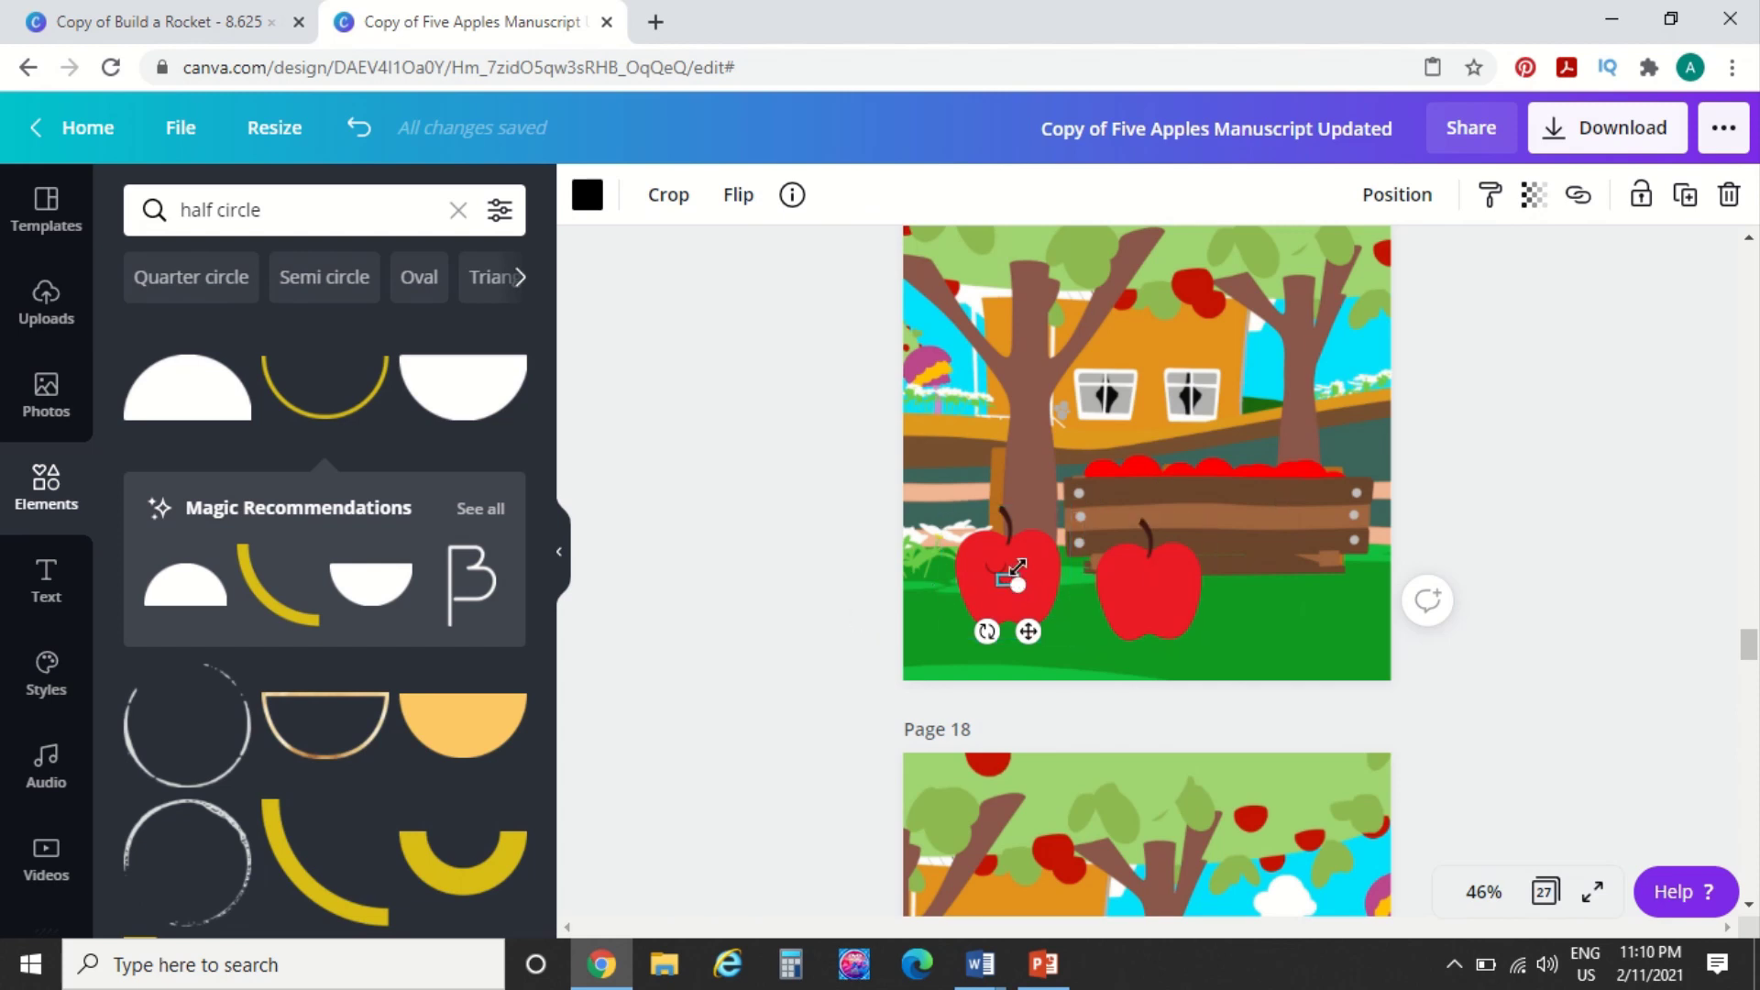
{"action": "left_click_drag", "start_coordinate": [1005, 578], "coordinate": [1011, 583]}
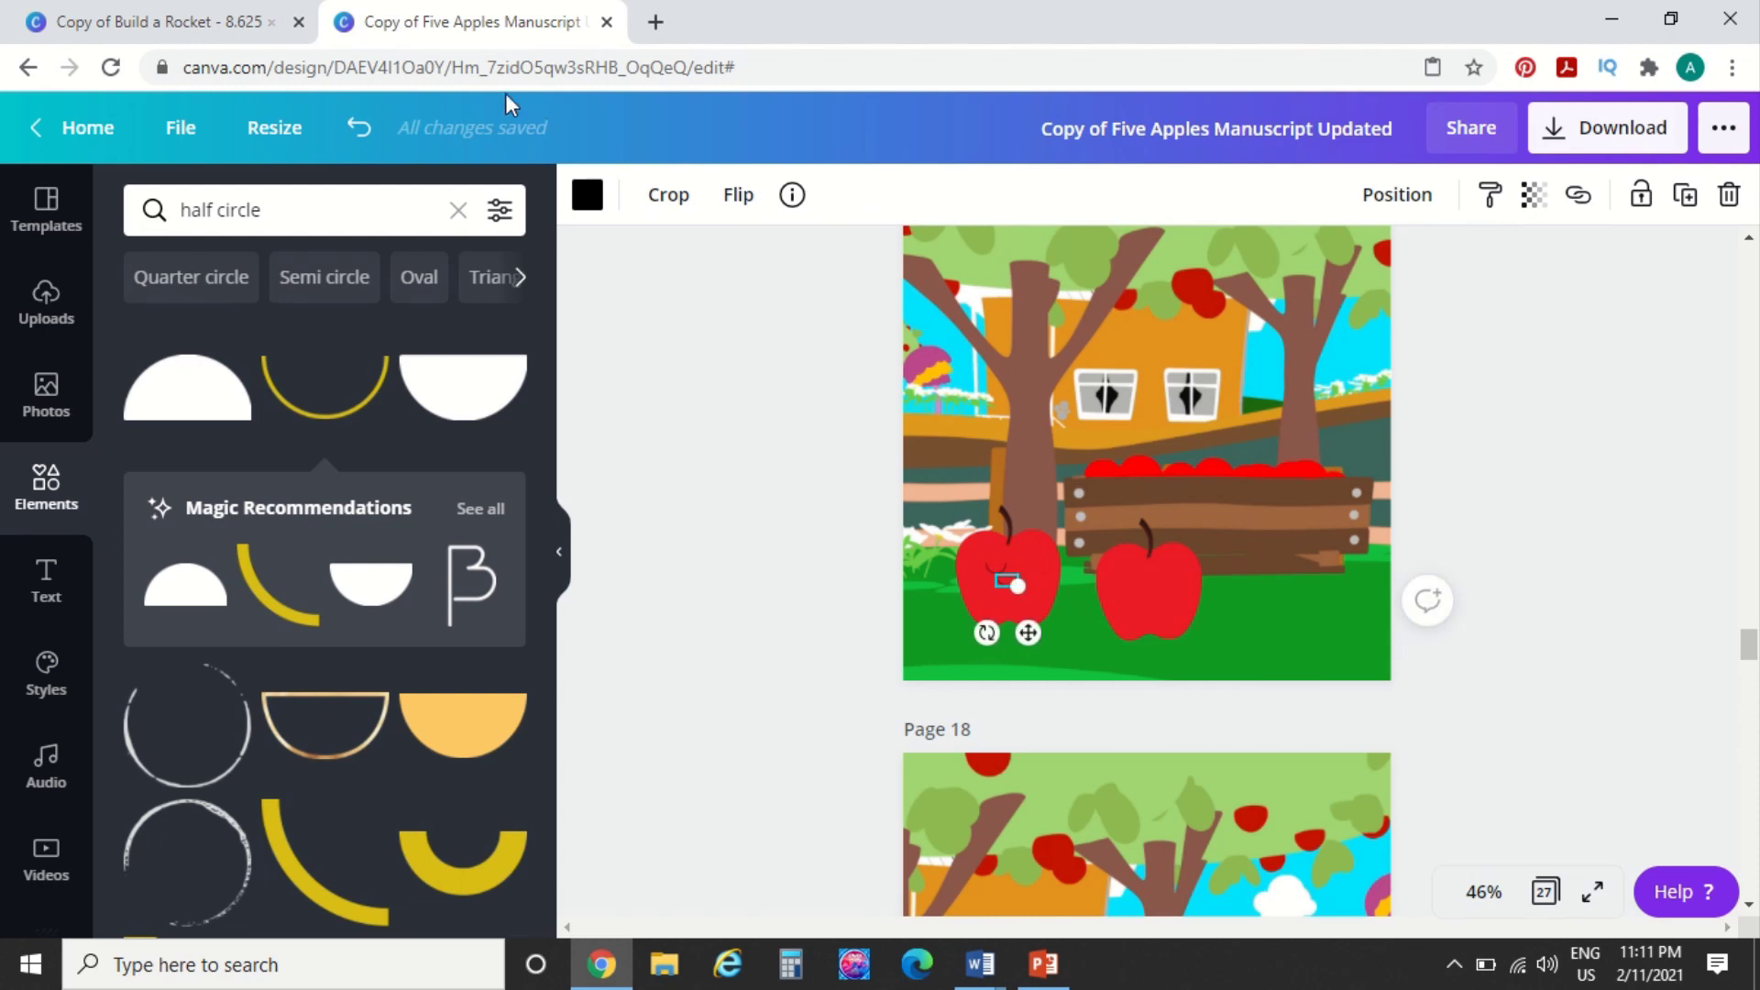
{"action": "left_click", "coordinate": [359, 128]}
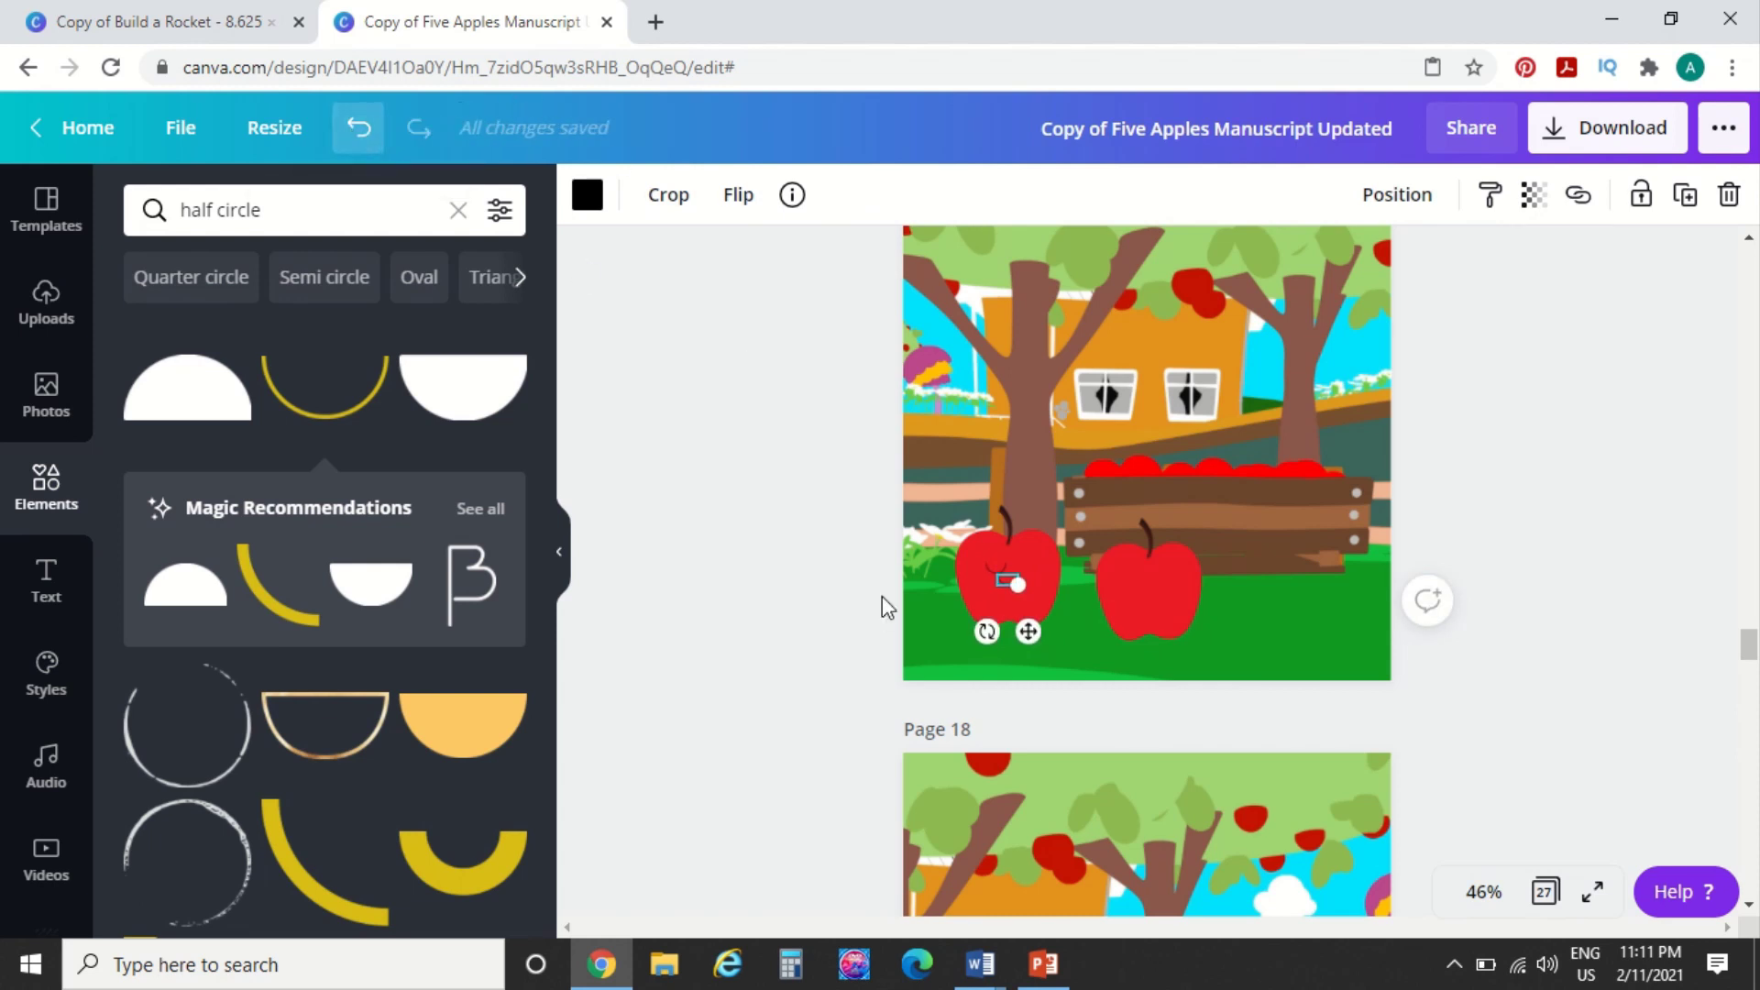
{"action": "left_click", "coordinate": [740, 597]}
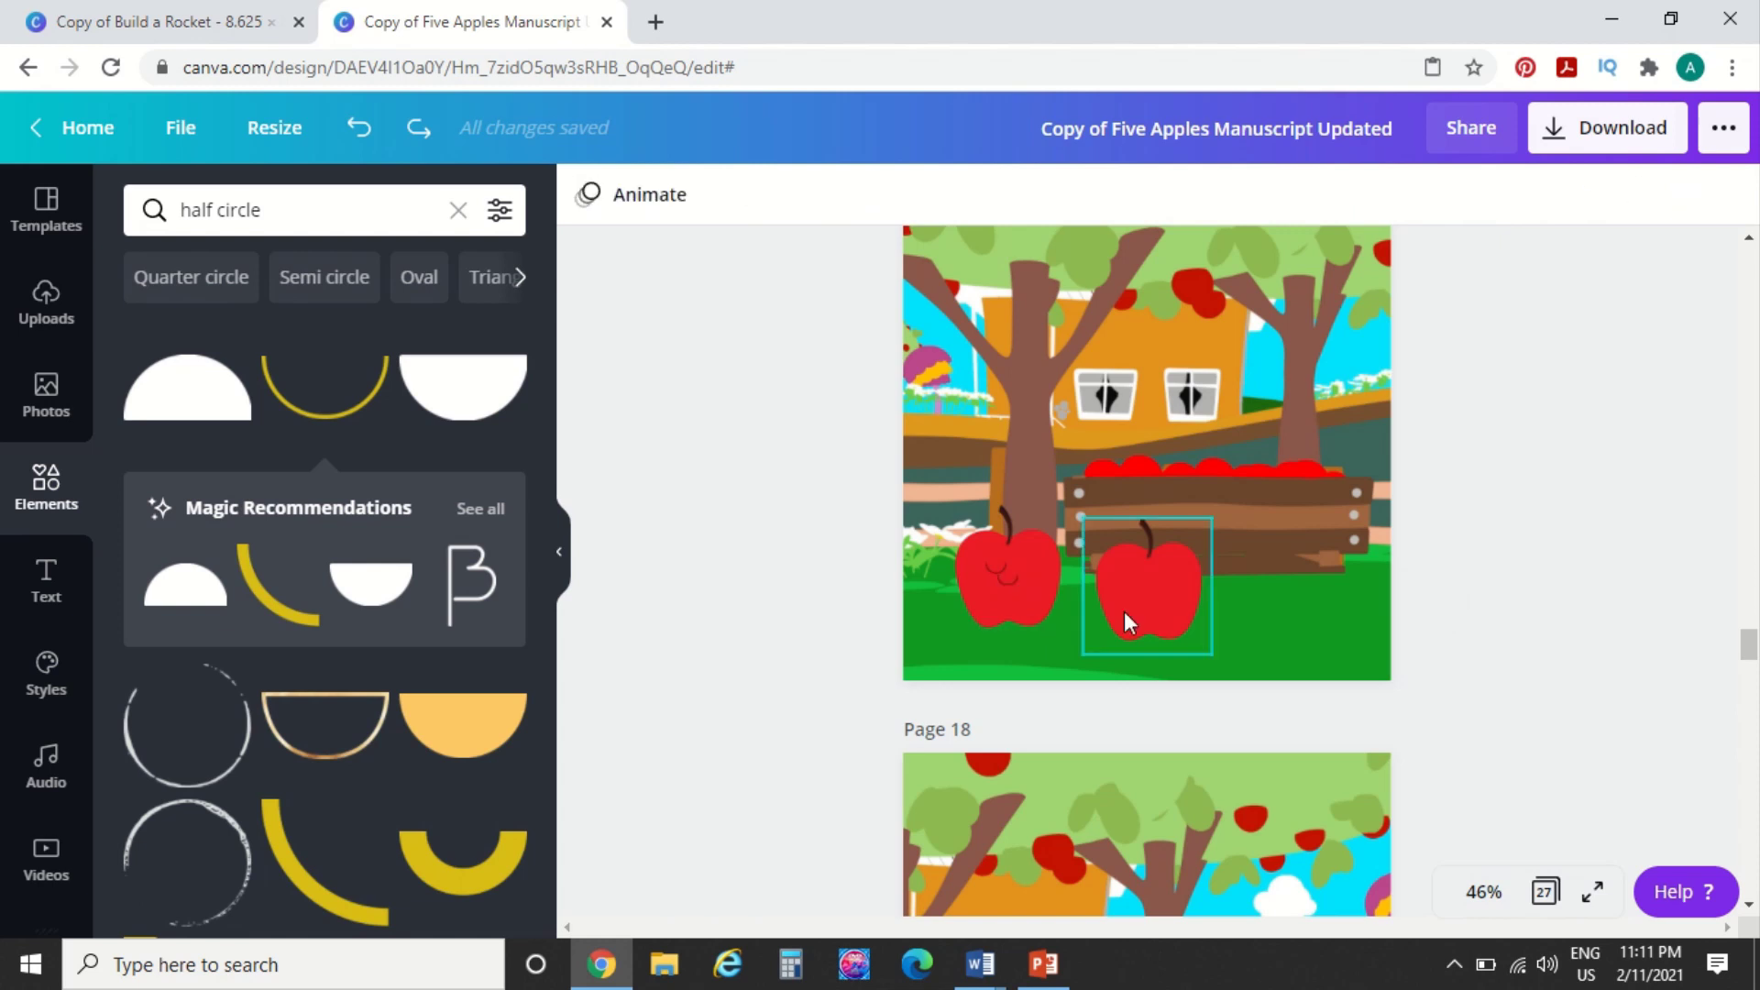
{"action": "left_click", "coordinate": [1014, 578]}
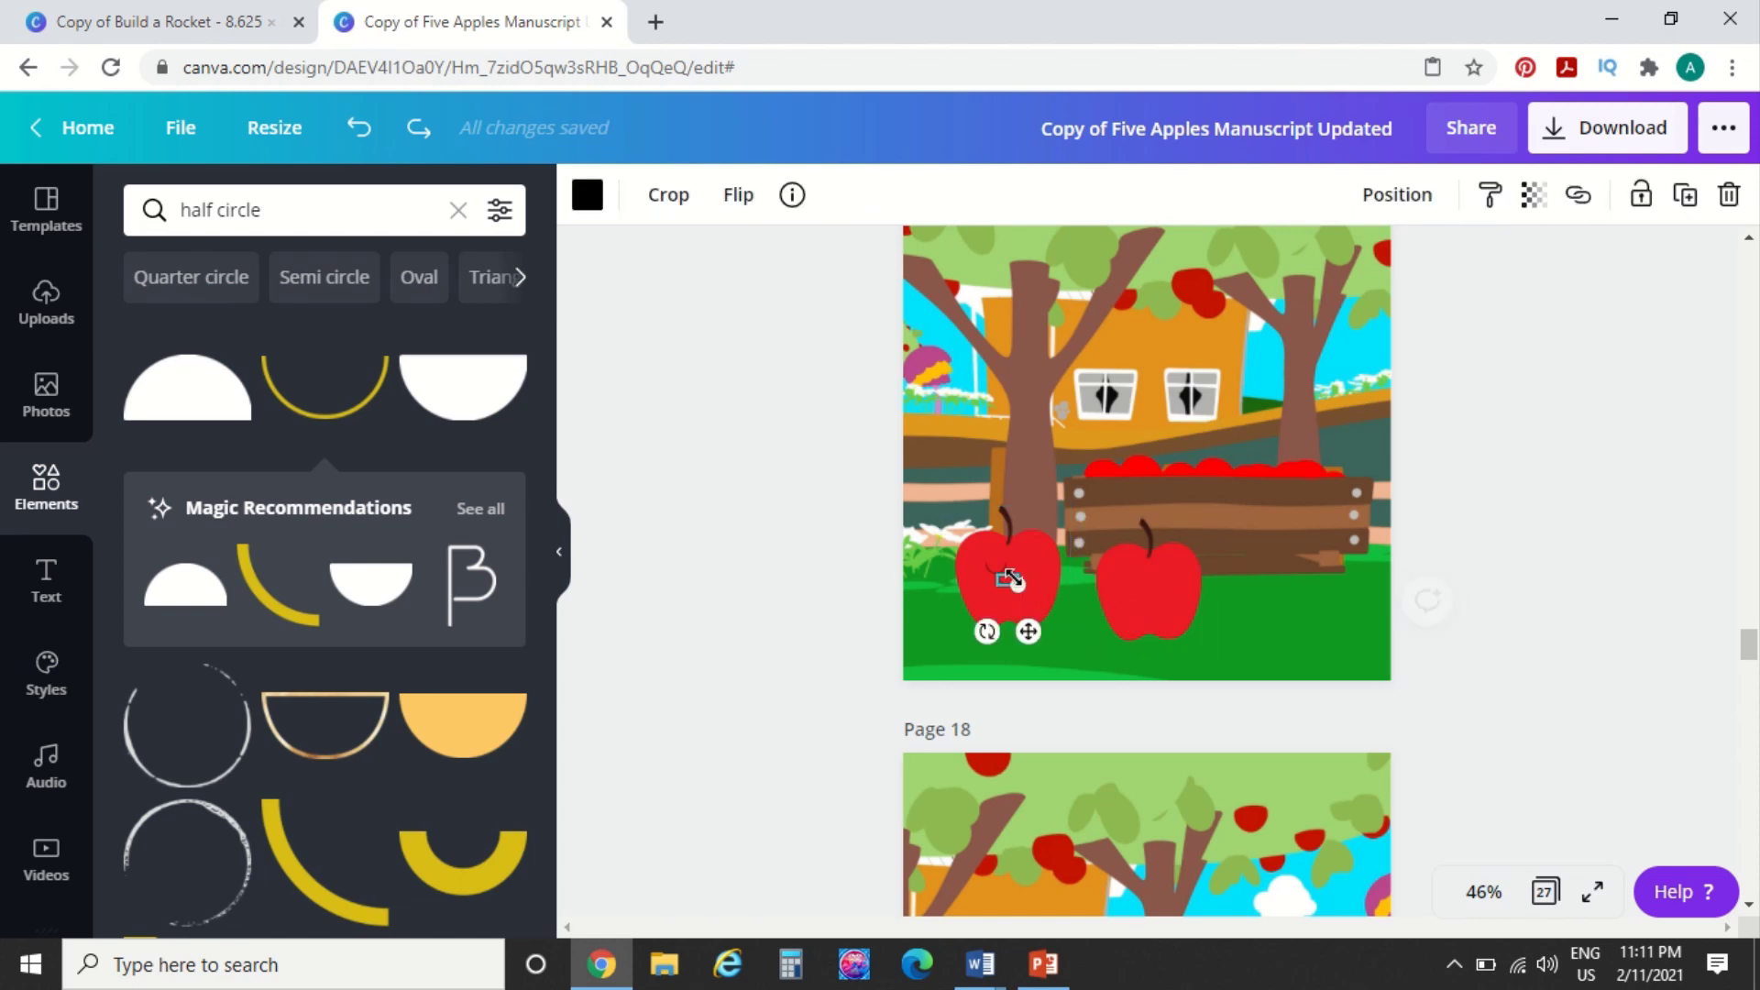
{"action": "left_click_drag", "start_coordinate": [1014, 578], "coordinate": [1036, 565]}
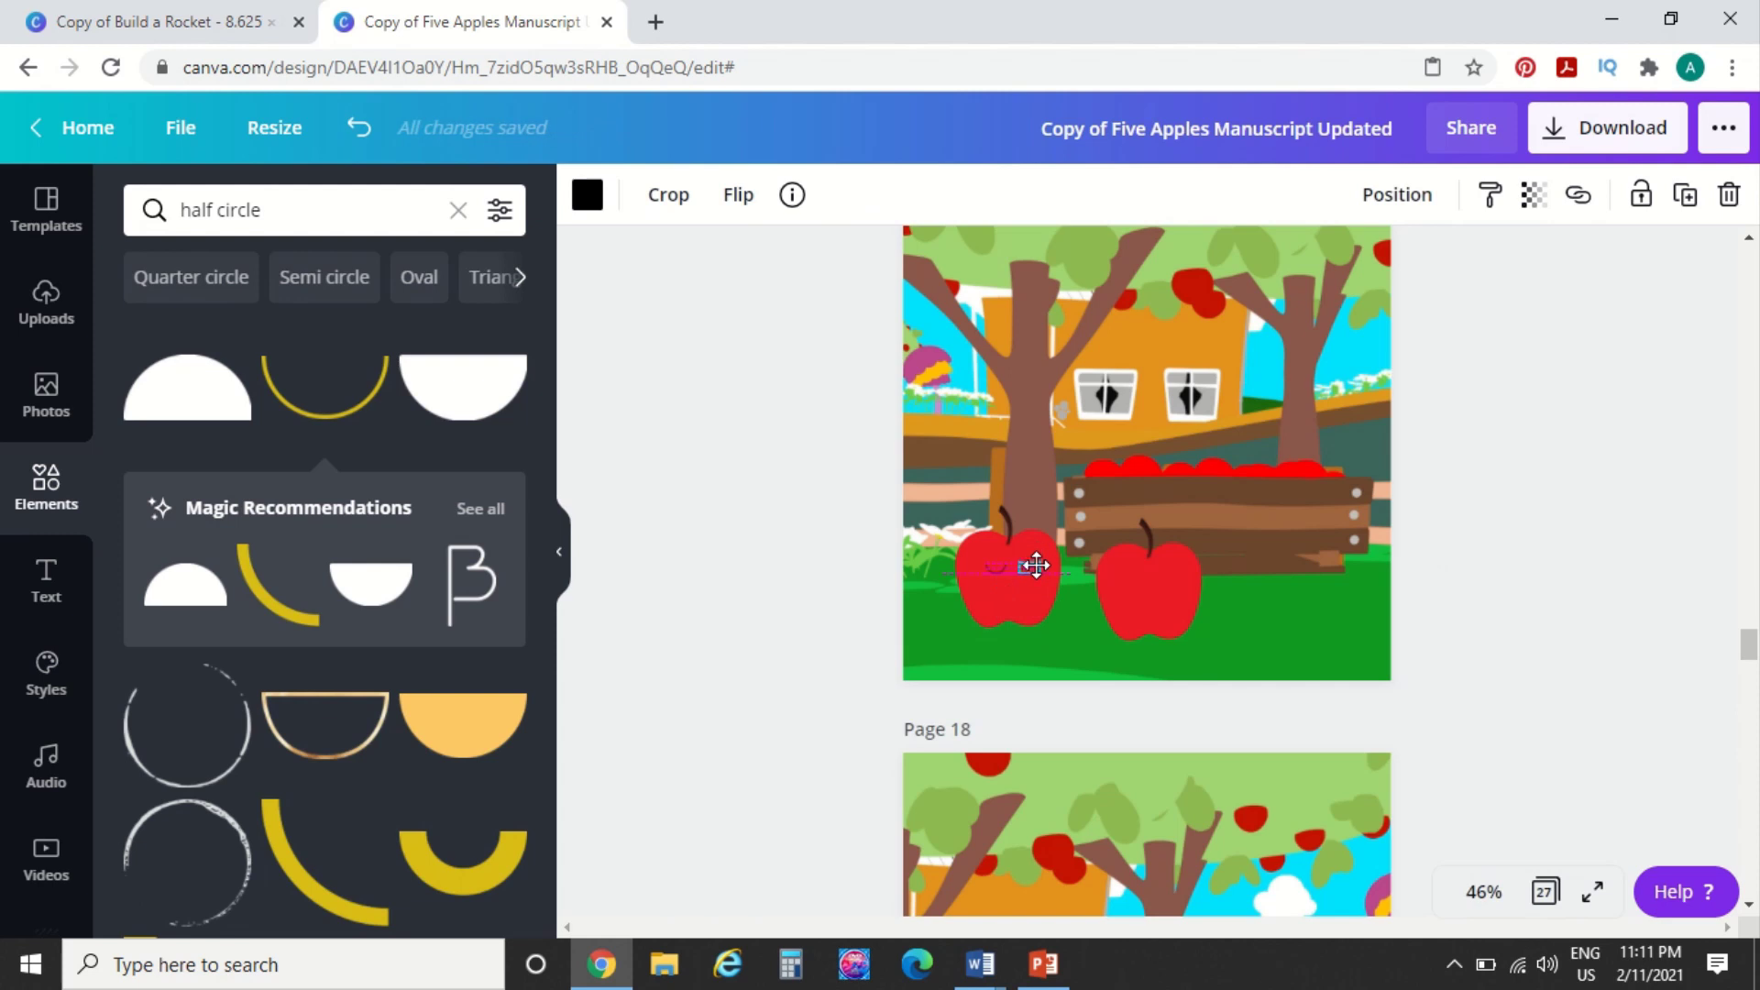
{"action": "left_click", "coordinate": [830, 588]}
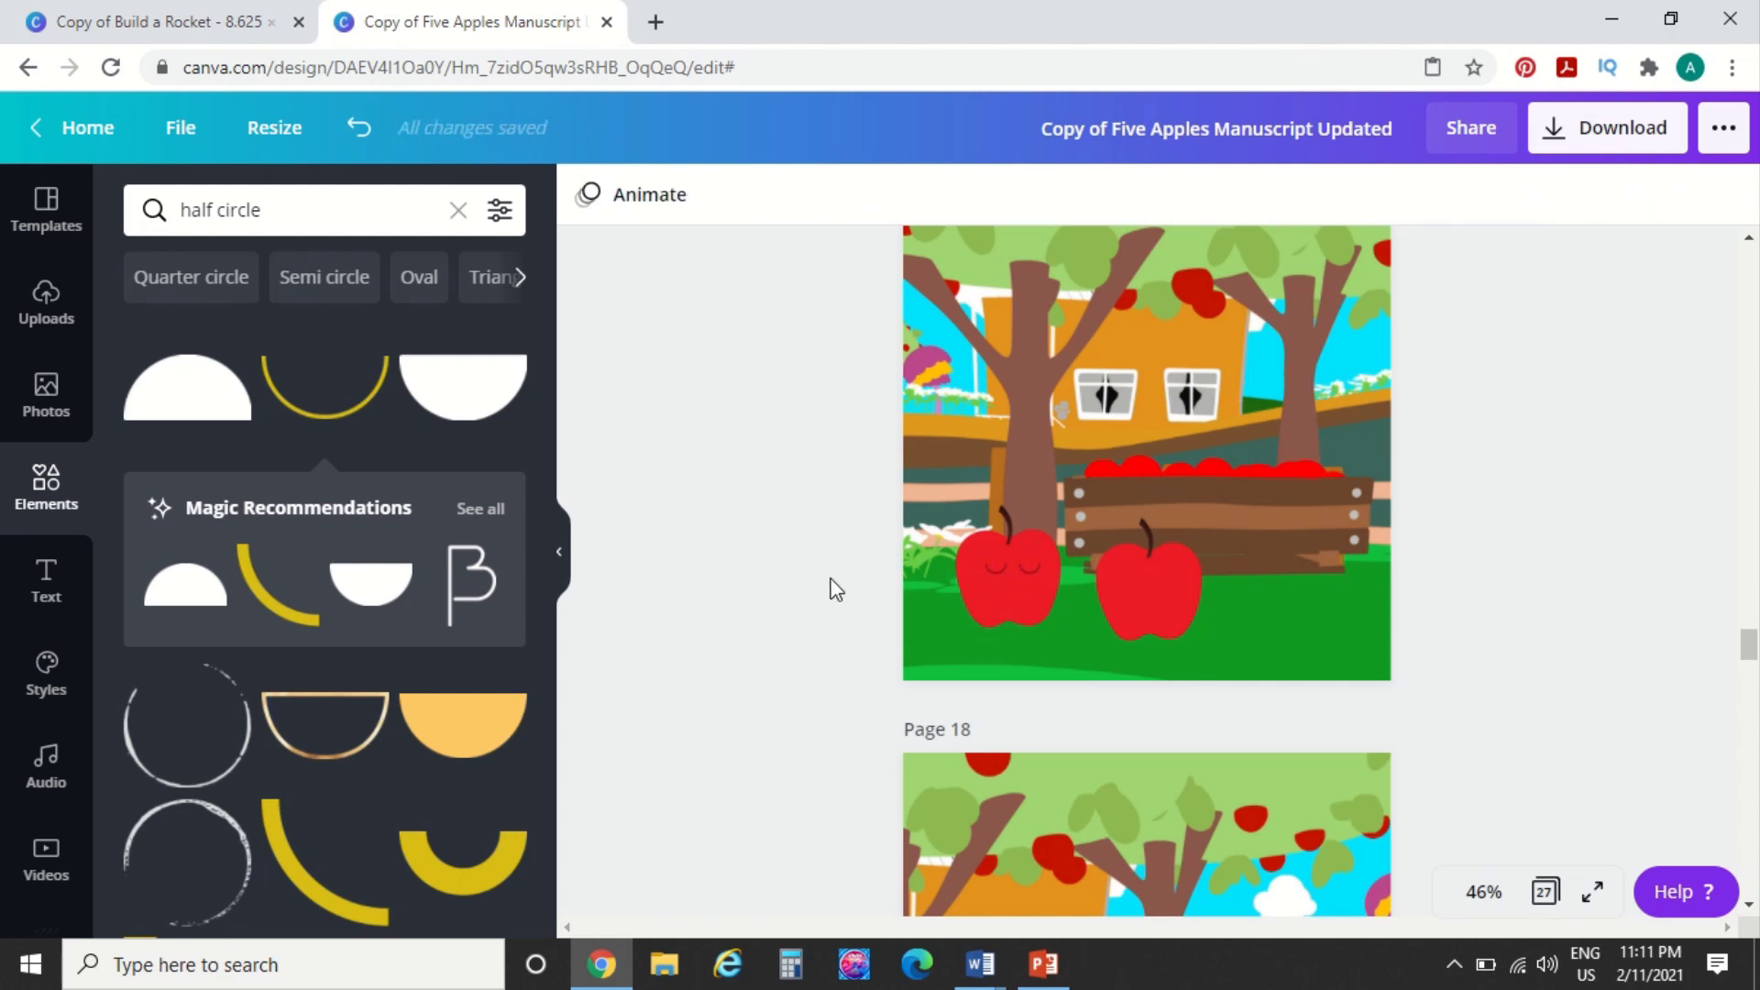
Move page 17's left apple up off its closed eyes and group the two eye arcs
{"action": "left_click", "coordinate": [1014, 601]}
{"action": "left_click_drag", "start_coordinate": [1020, 592], "coordinate": [1075, 477]}
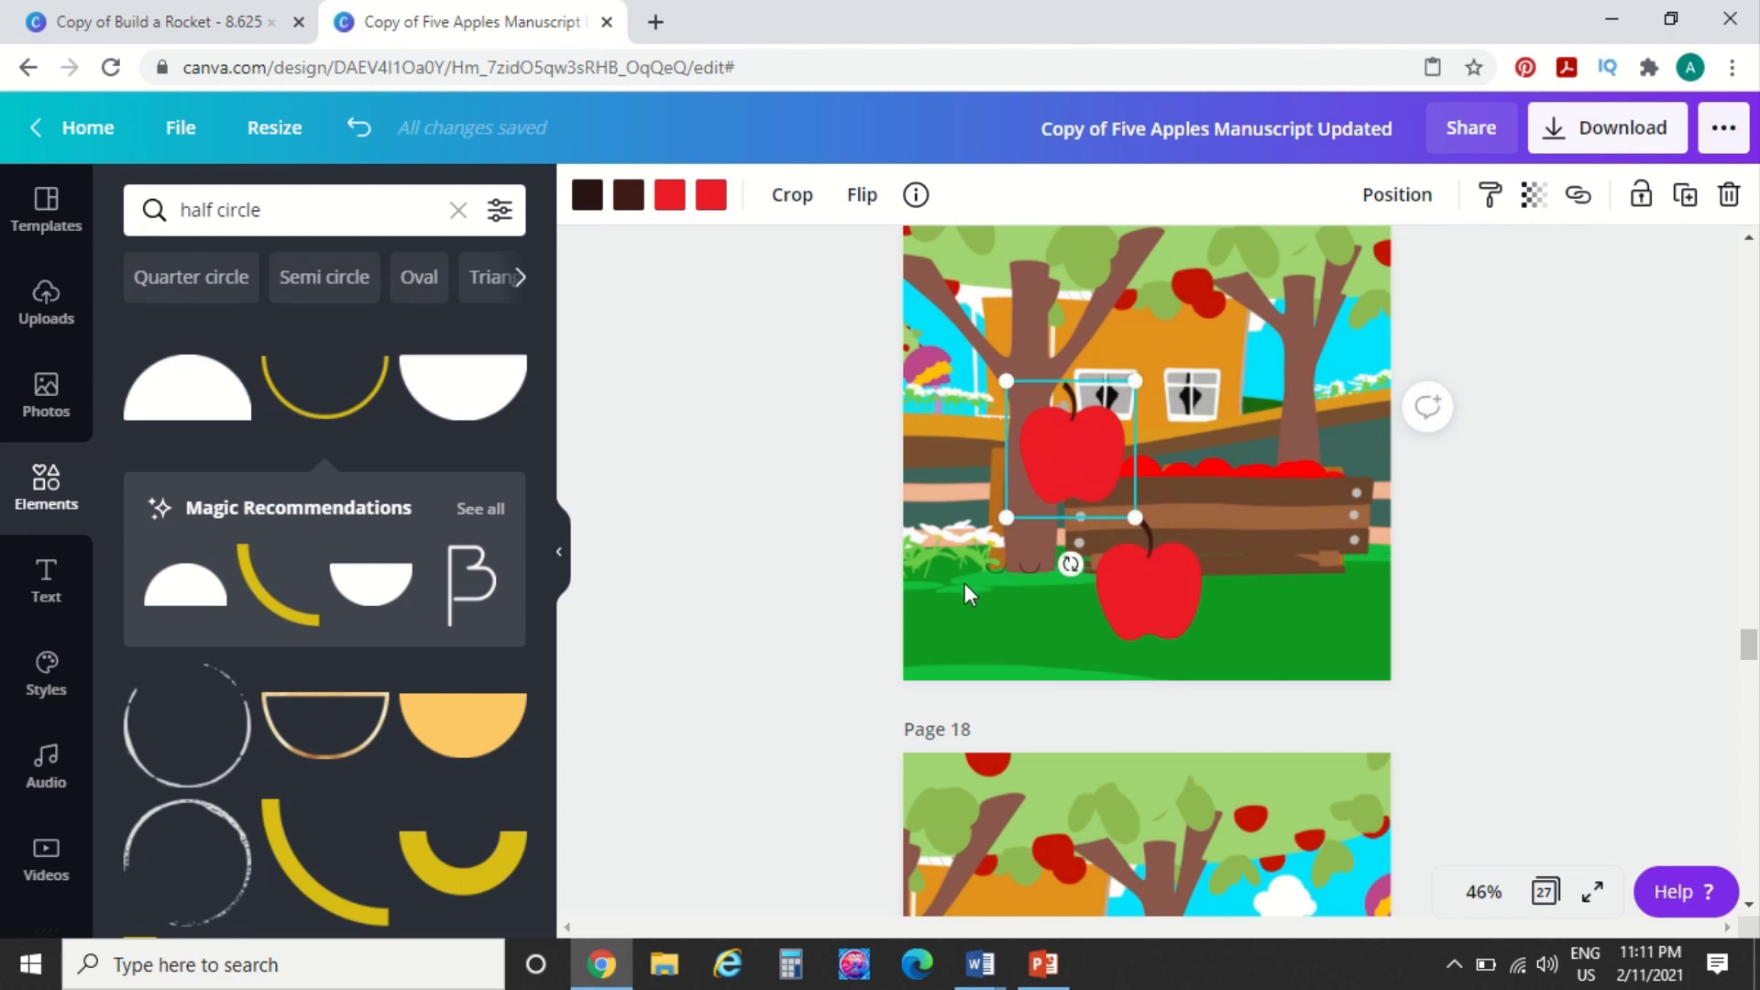
{"action": "left_click", "coordinate": [1042, 571]}
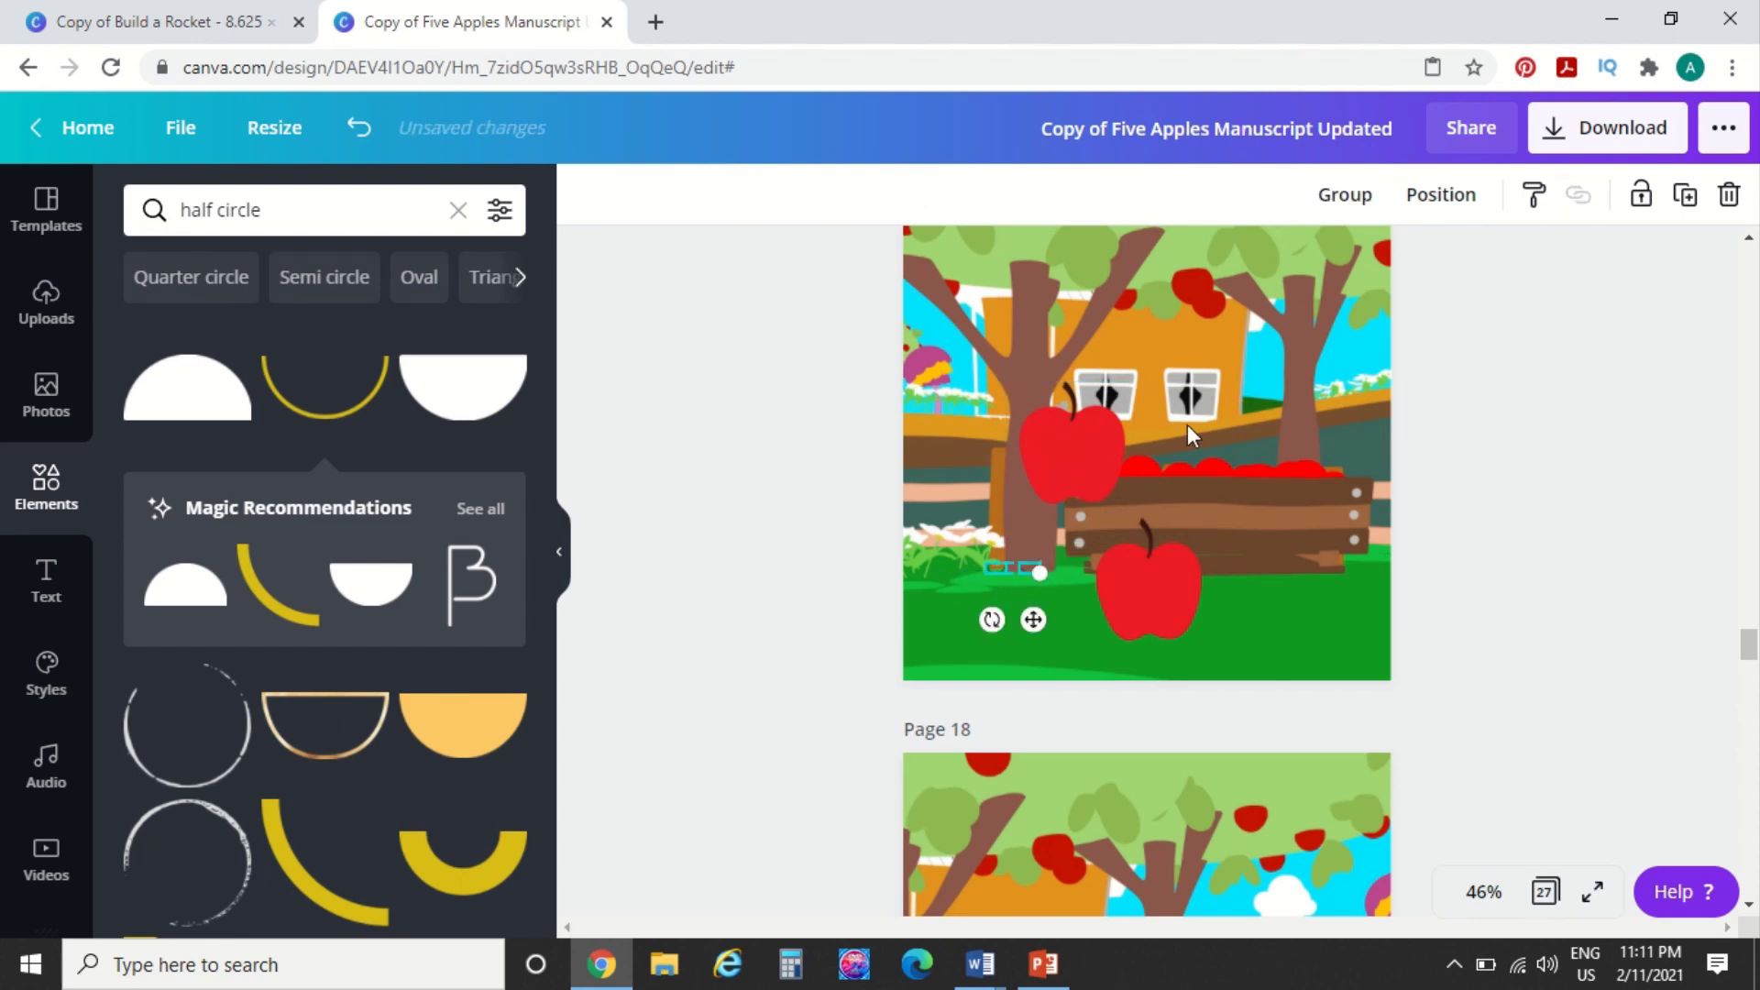
{"action": "left_click", "coordinate": [1364, 208]}
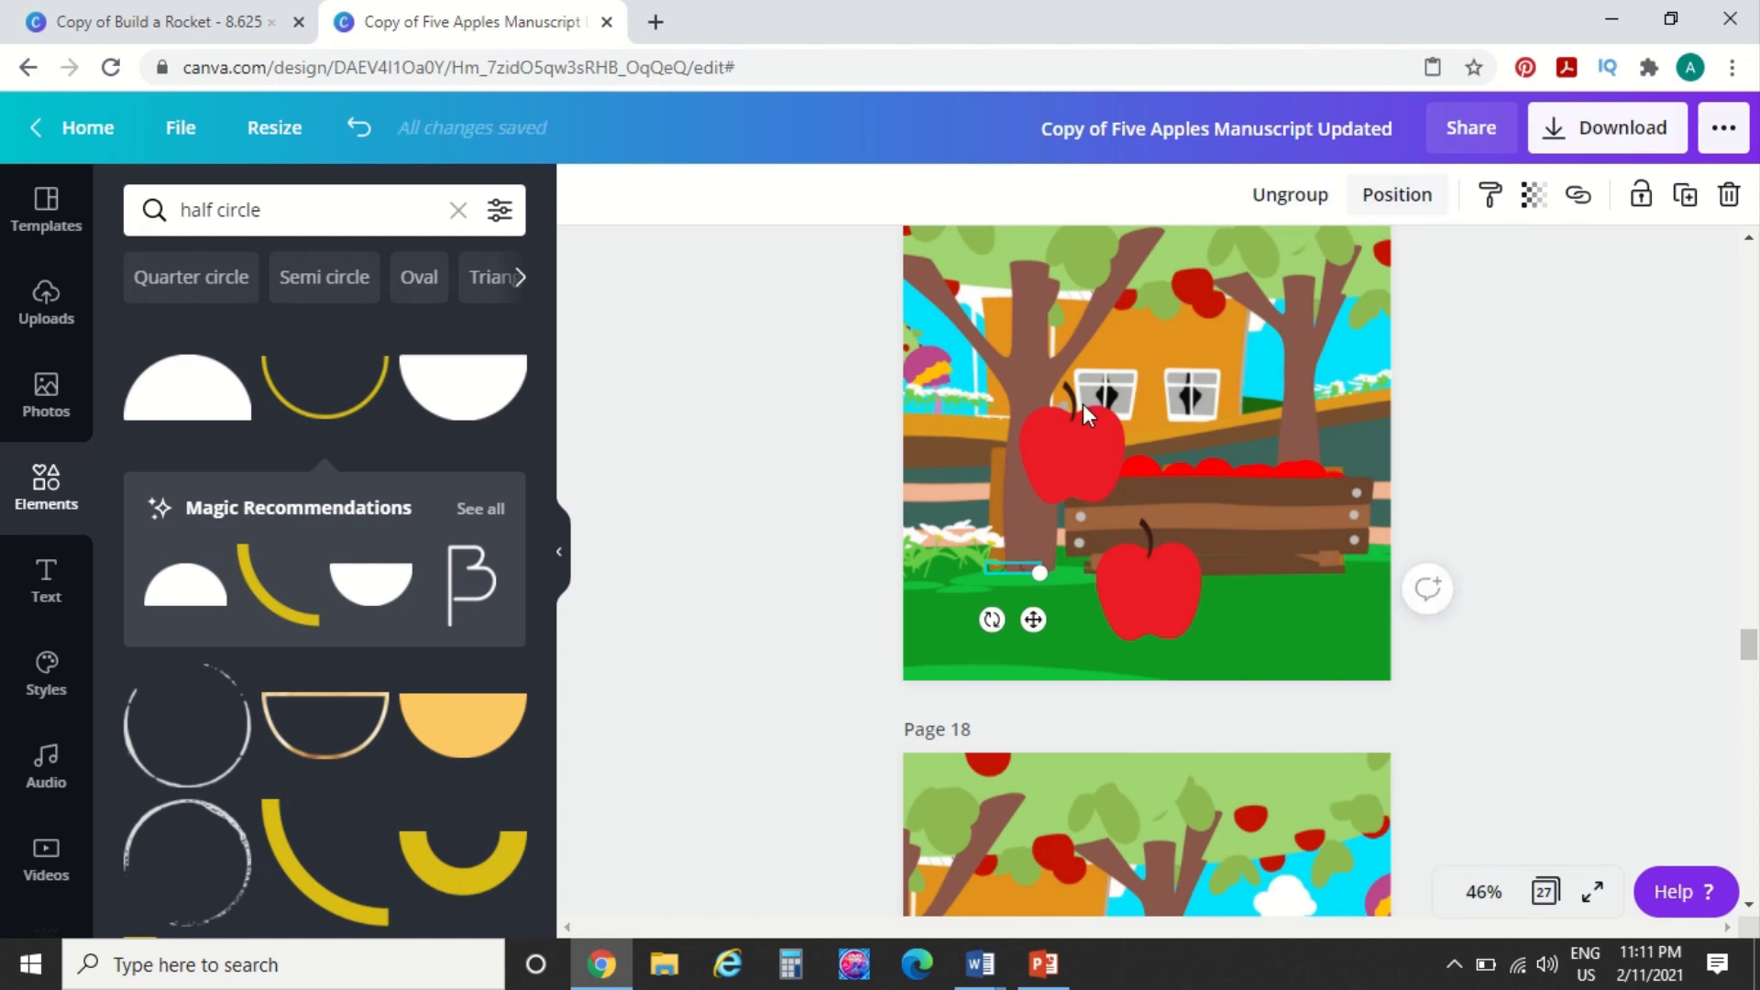
Copy the grouped closed eyes and move the left apple back beneath them
{"action": "right_click", "coordinate": [1003, 564]}
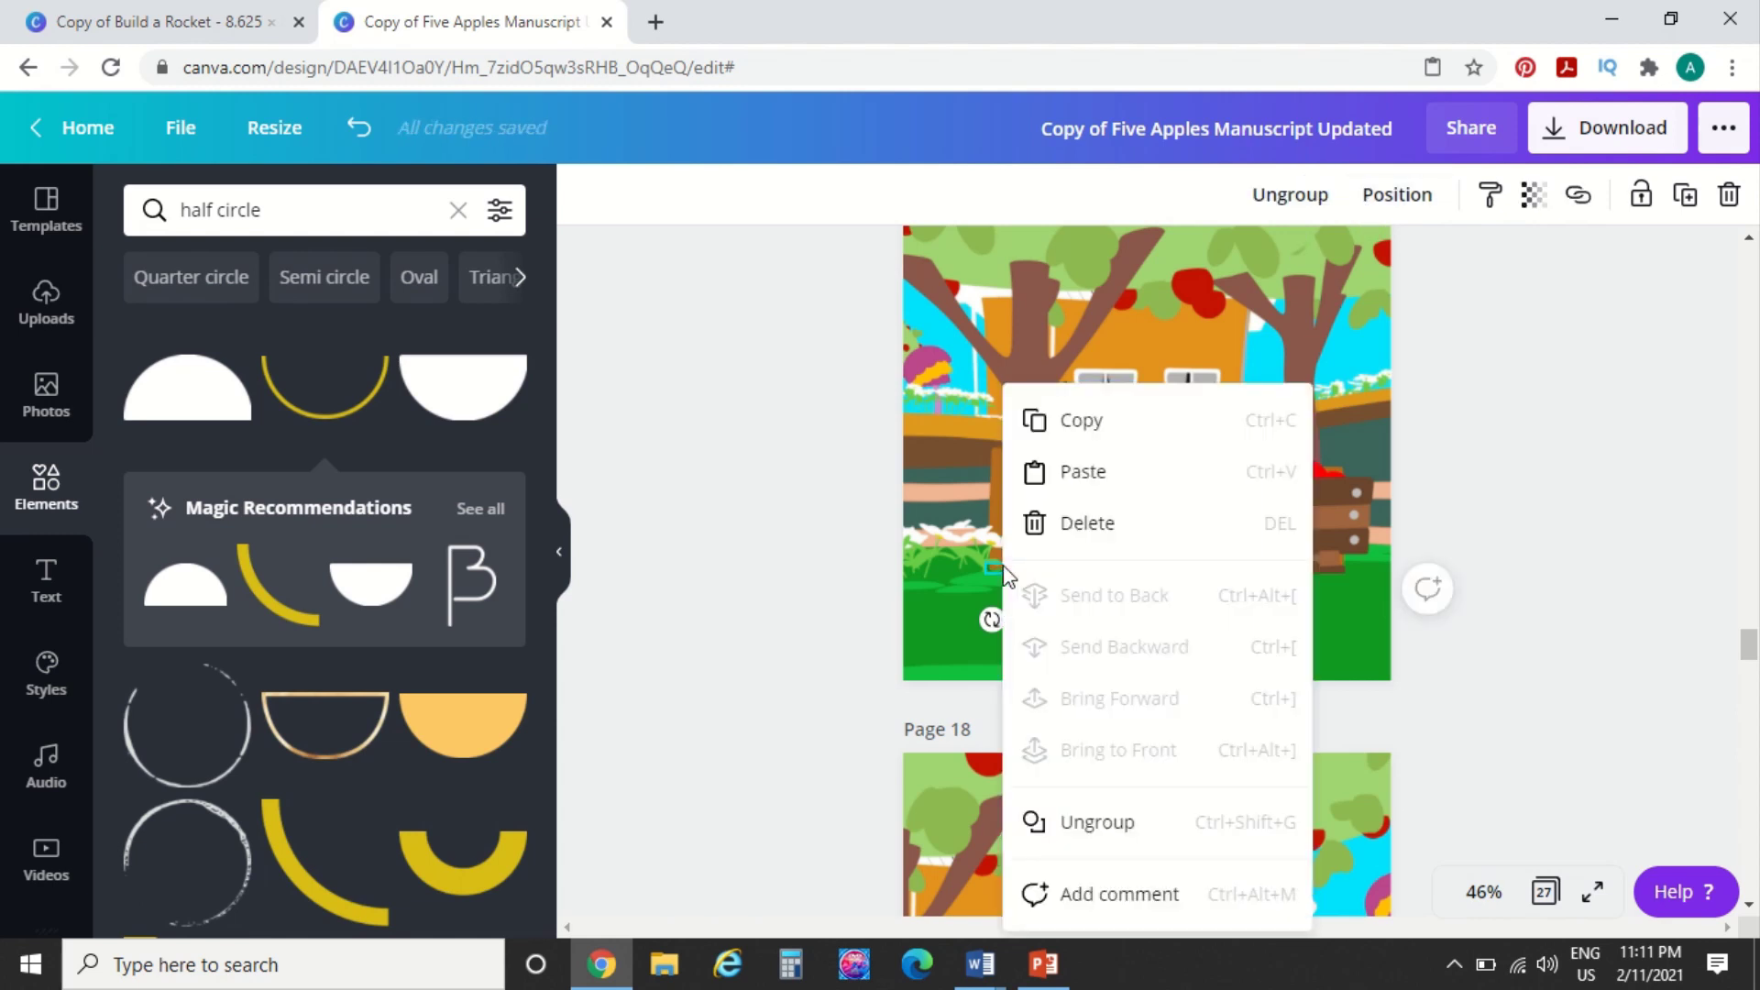
{"action": "left_click", "coordinate": [1086, 418]}
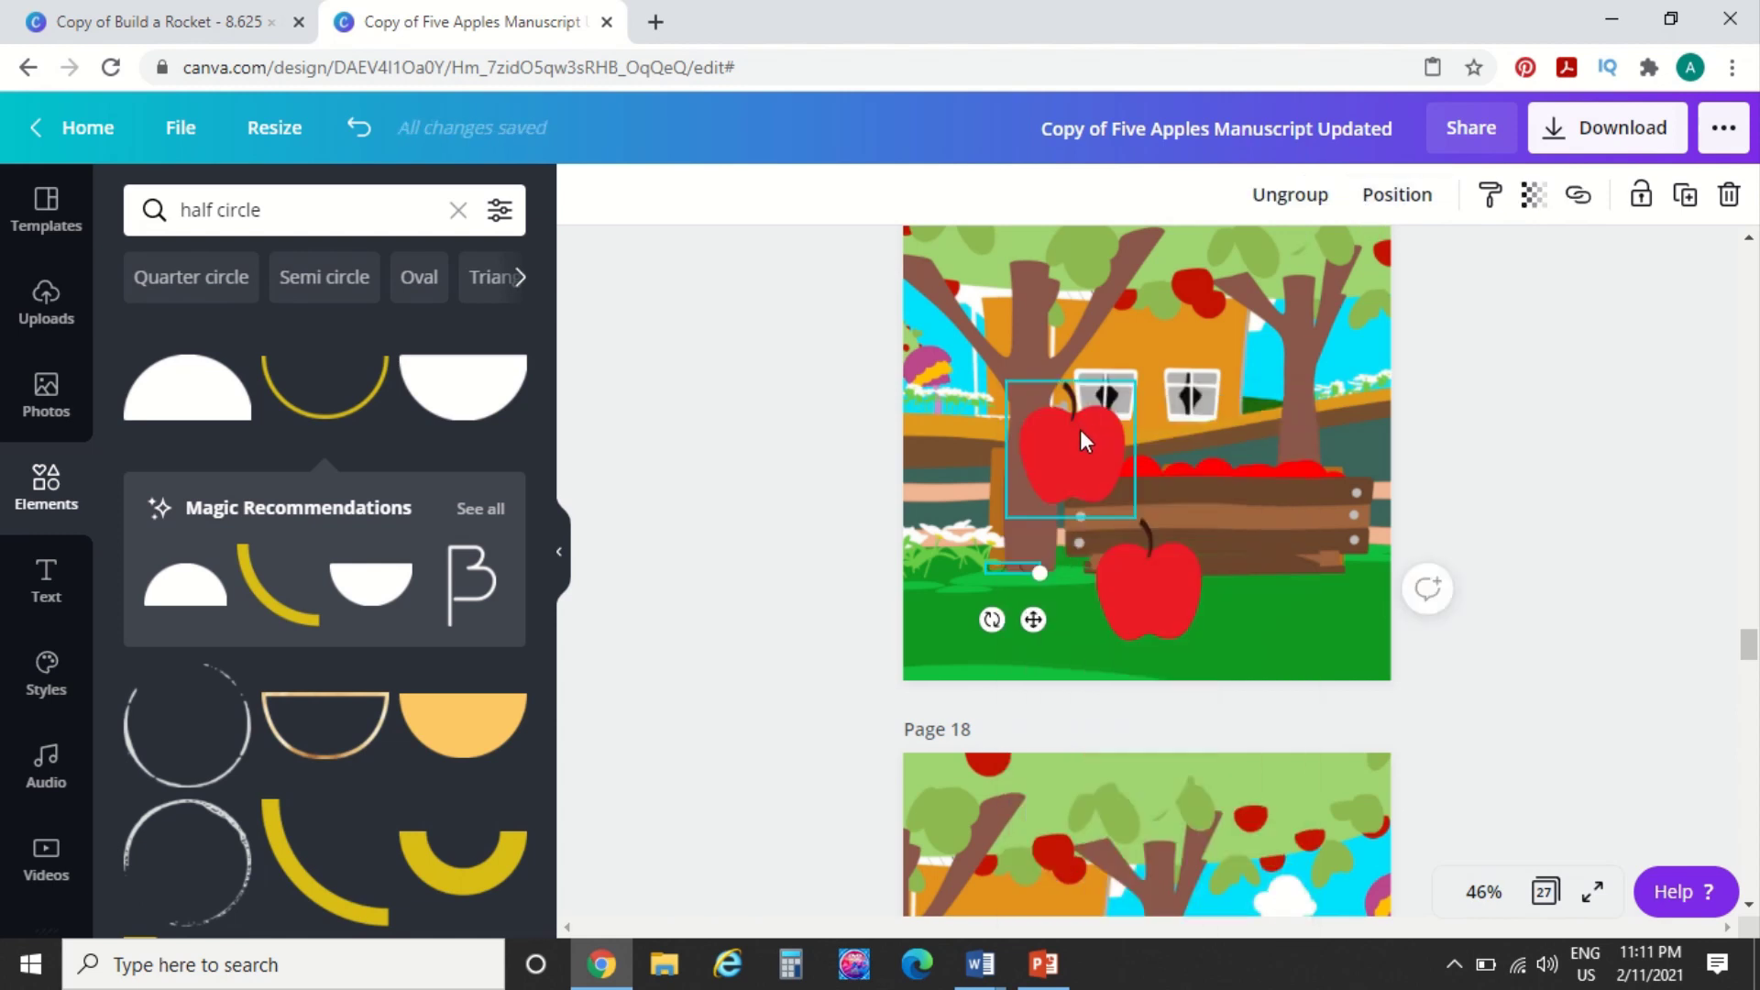
{"action": "left_click", "coordinate": [1080, 440]}
{"action": "left_click_drag", "start_coordinate": [1080, 440], "coordinate": [1019, 565]}
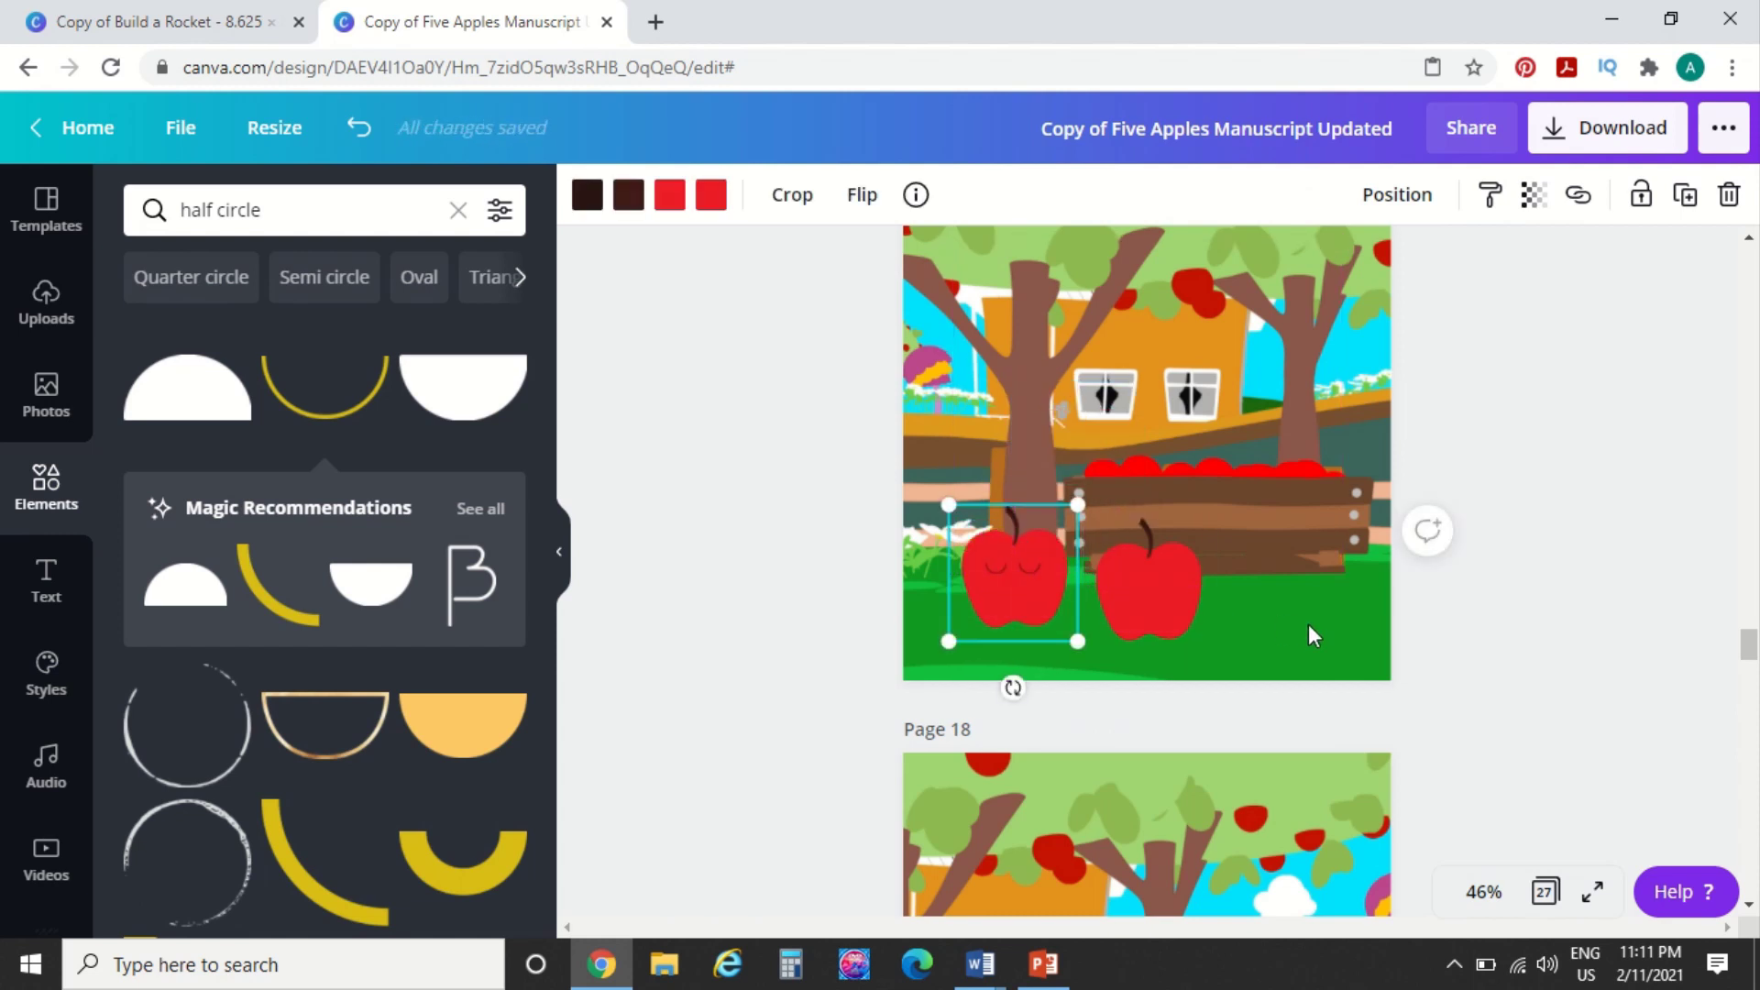
Paste the grouped closed eyes on page 17 and place them on the right apple
{"action": "left_click", "coordinate": [1122, 592]}
{"action": "right_click", "coordinate": [1159, 589]}
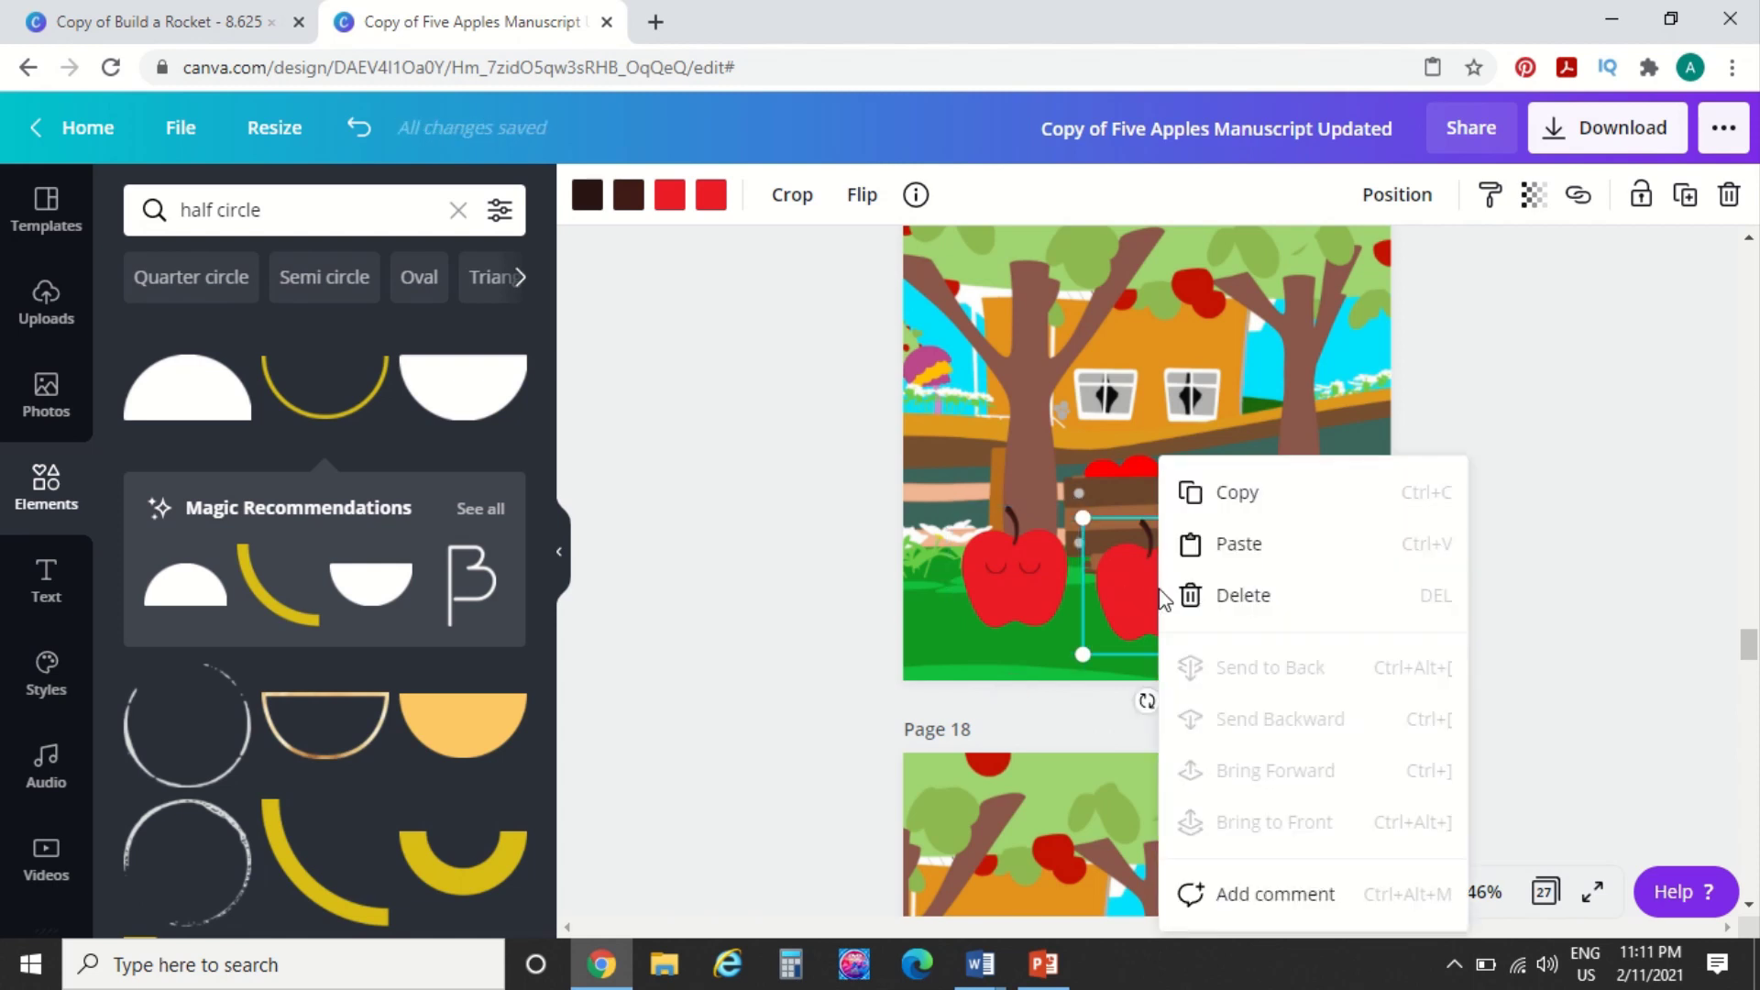
{"action": "left_click", "coordinate": [1220, 543]}
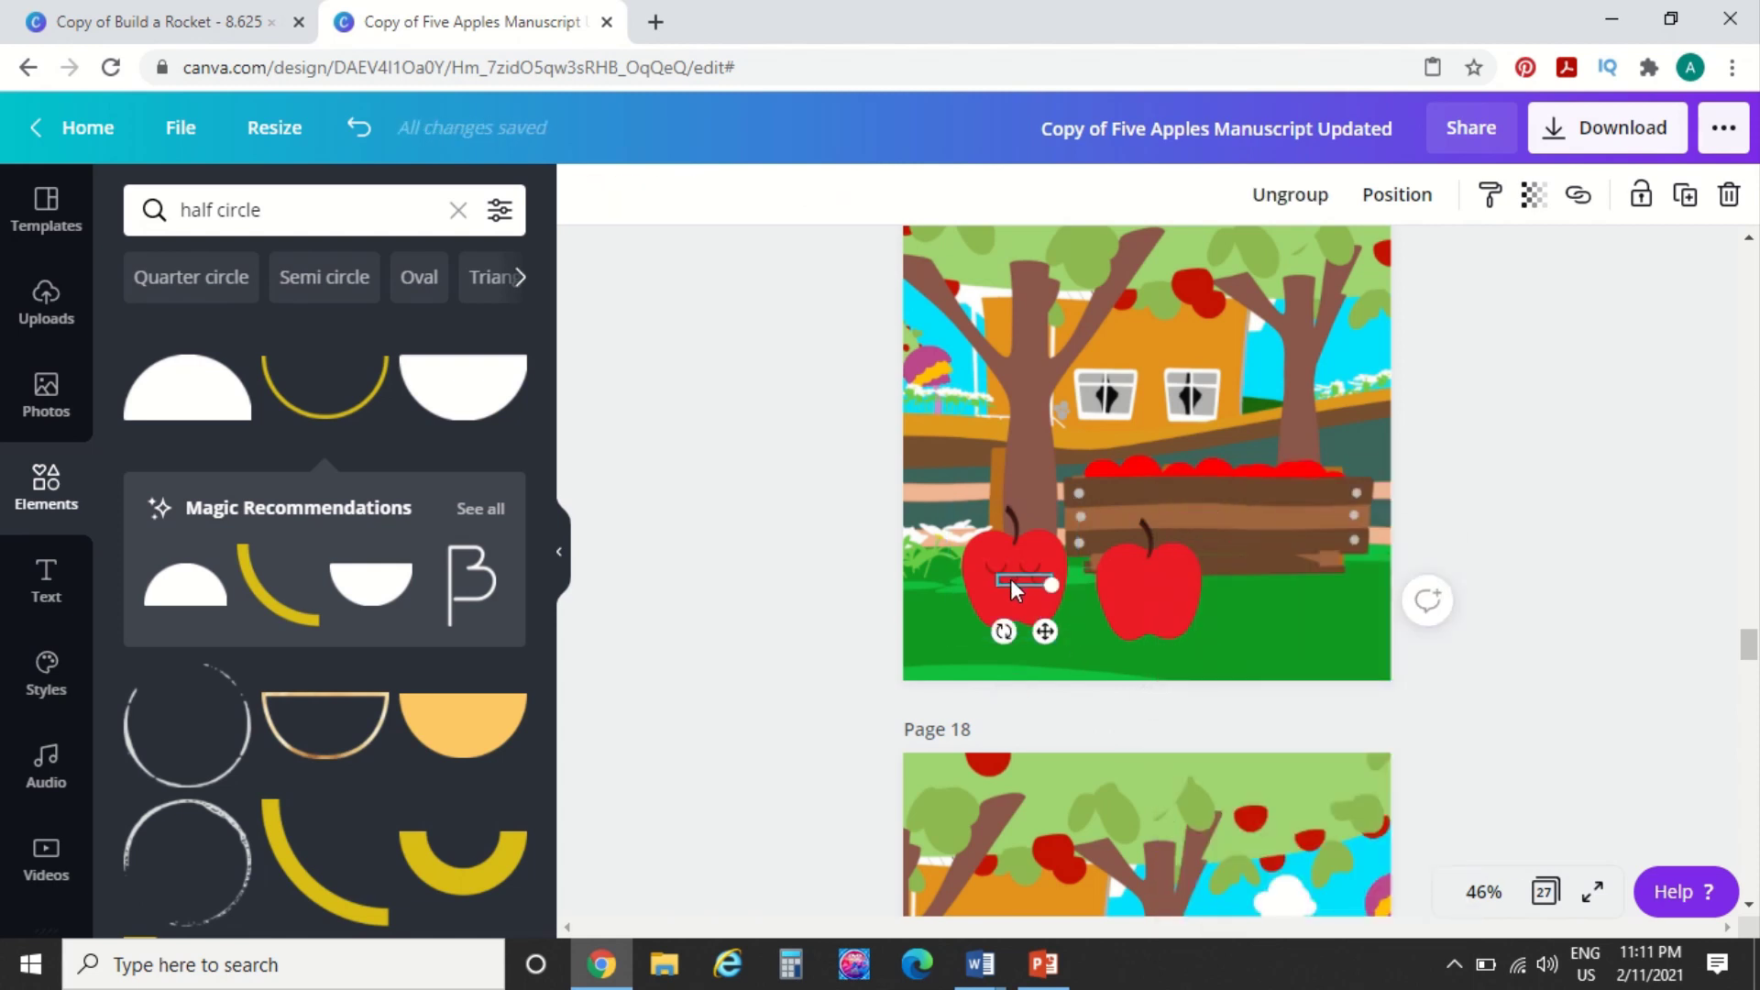
{"action": "left_click_drag", "start_coordinate": [1012, 583], "coordinate": [1137, 583]}
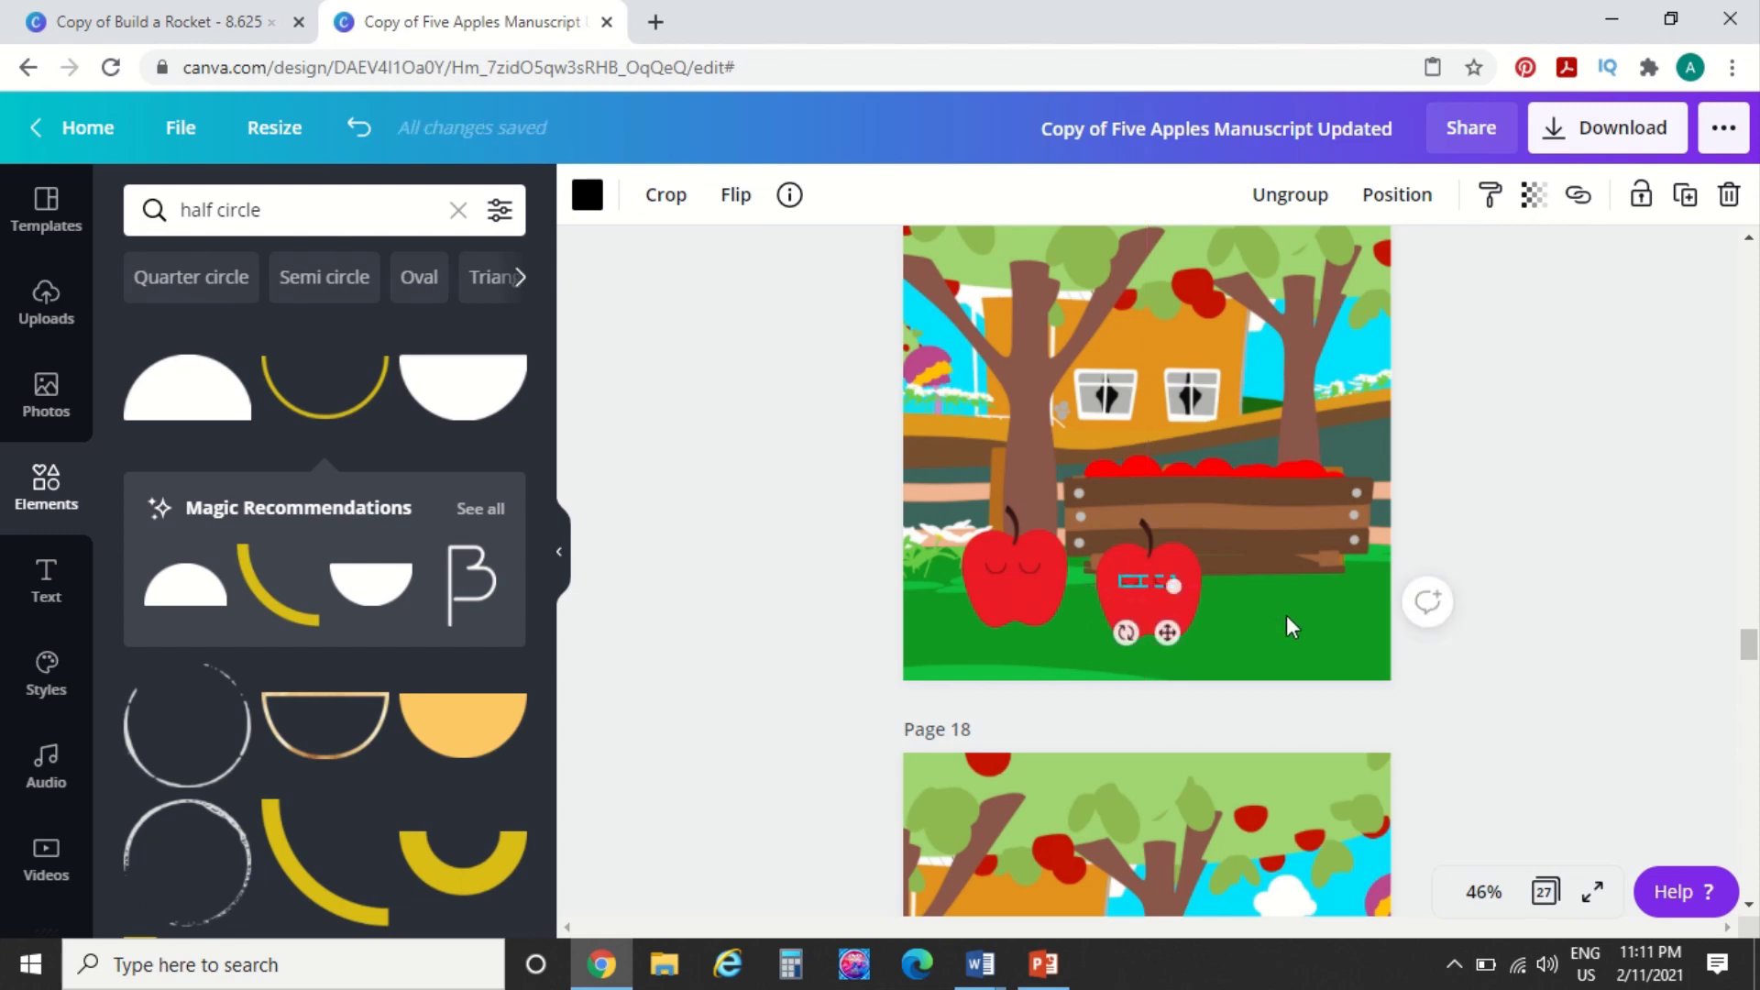
{"action": "left_click", "coordinate": [1324, 653]}
Paste the grouped closed eyes onto the left apple on page 18
{"action": "scroll", "coordinate": [1322, 642], "scroll_direction": "down", "scroll_amount": 5}
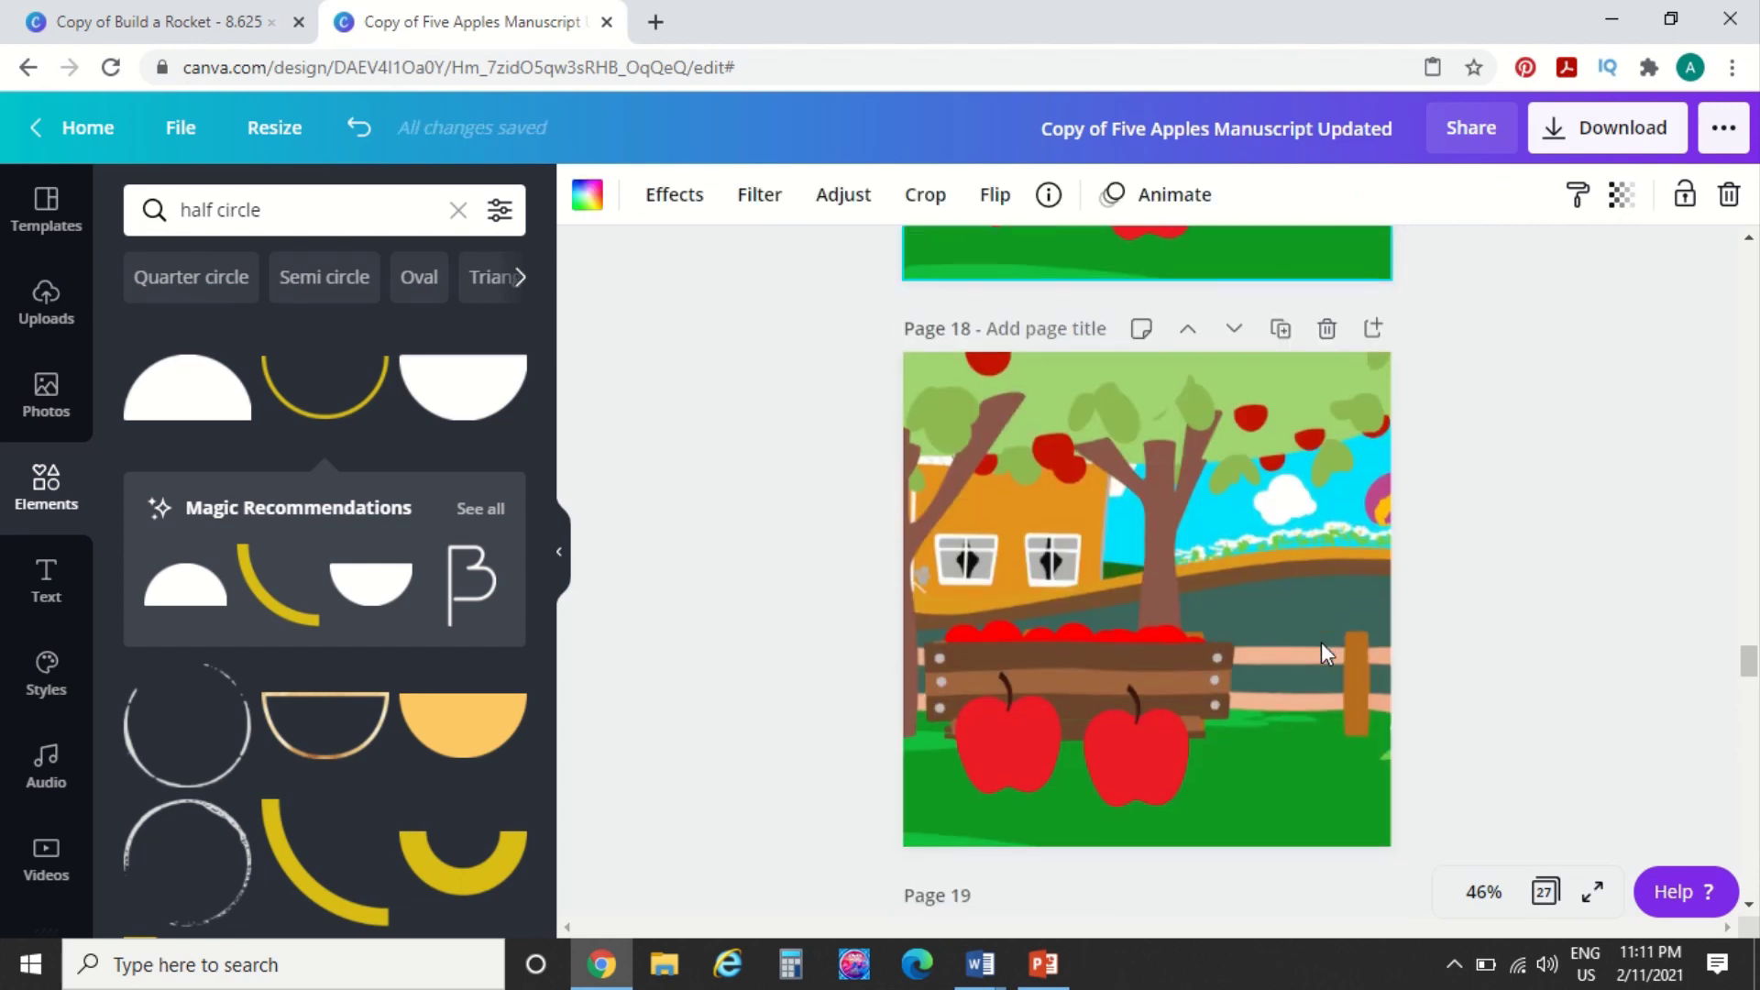
{"action": "left_click", "coordinate": [1023, 764]}
{"action": "right_click", "coordinate": [1024, 759]}
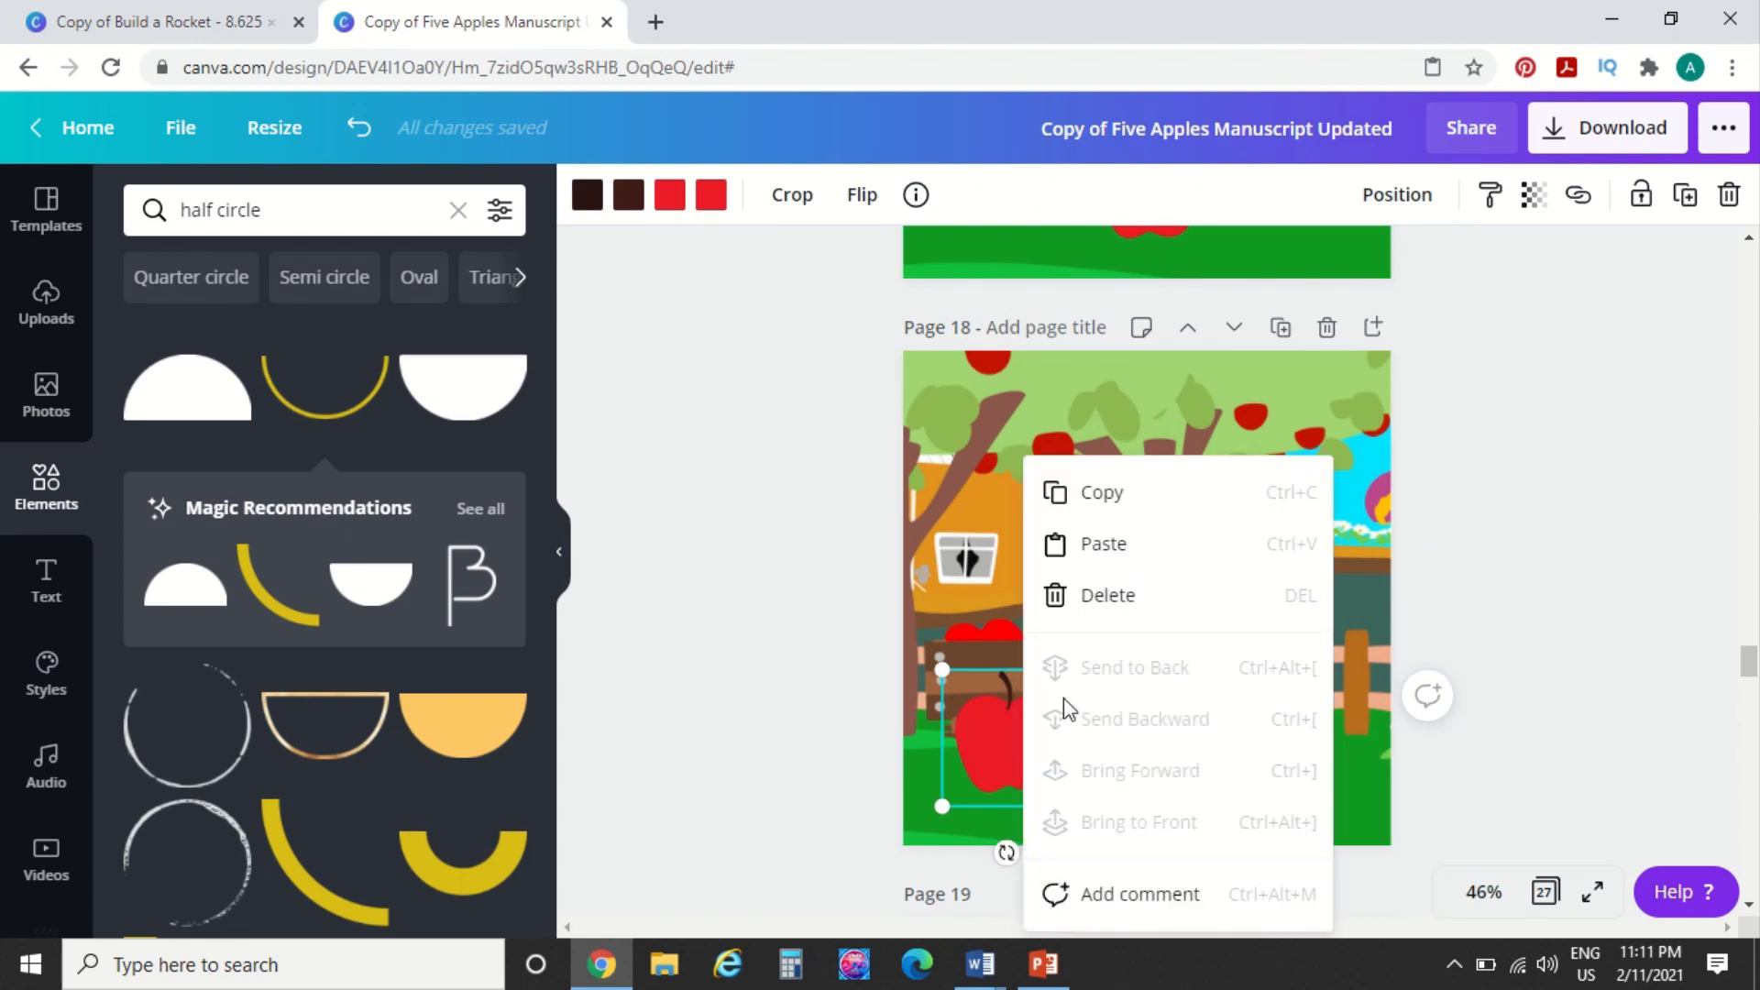
{"action": "left_click", "coordinate": [1135, 541]}
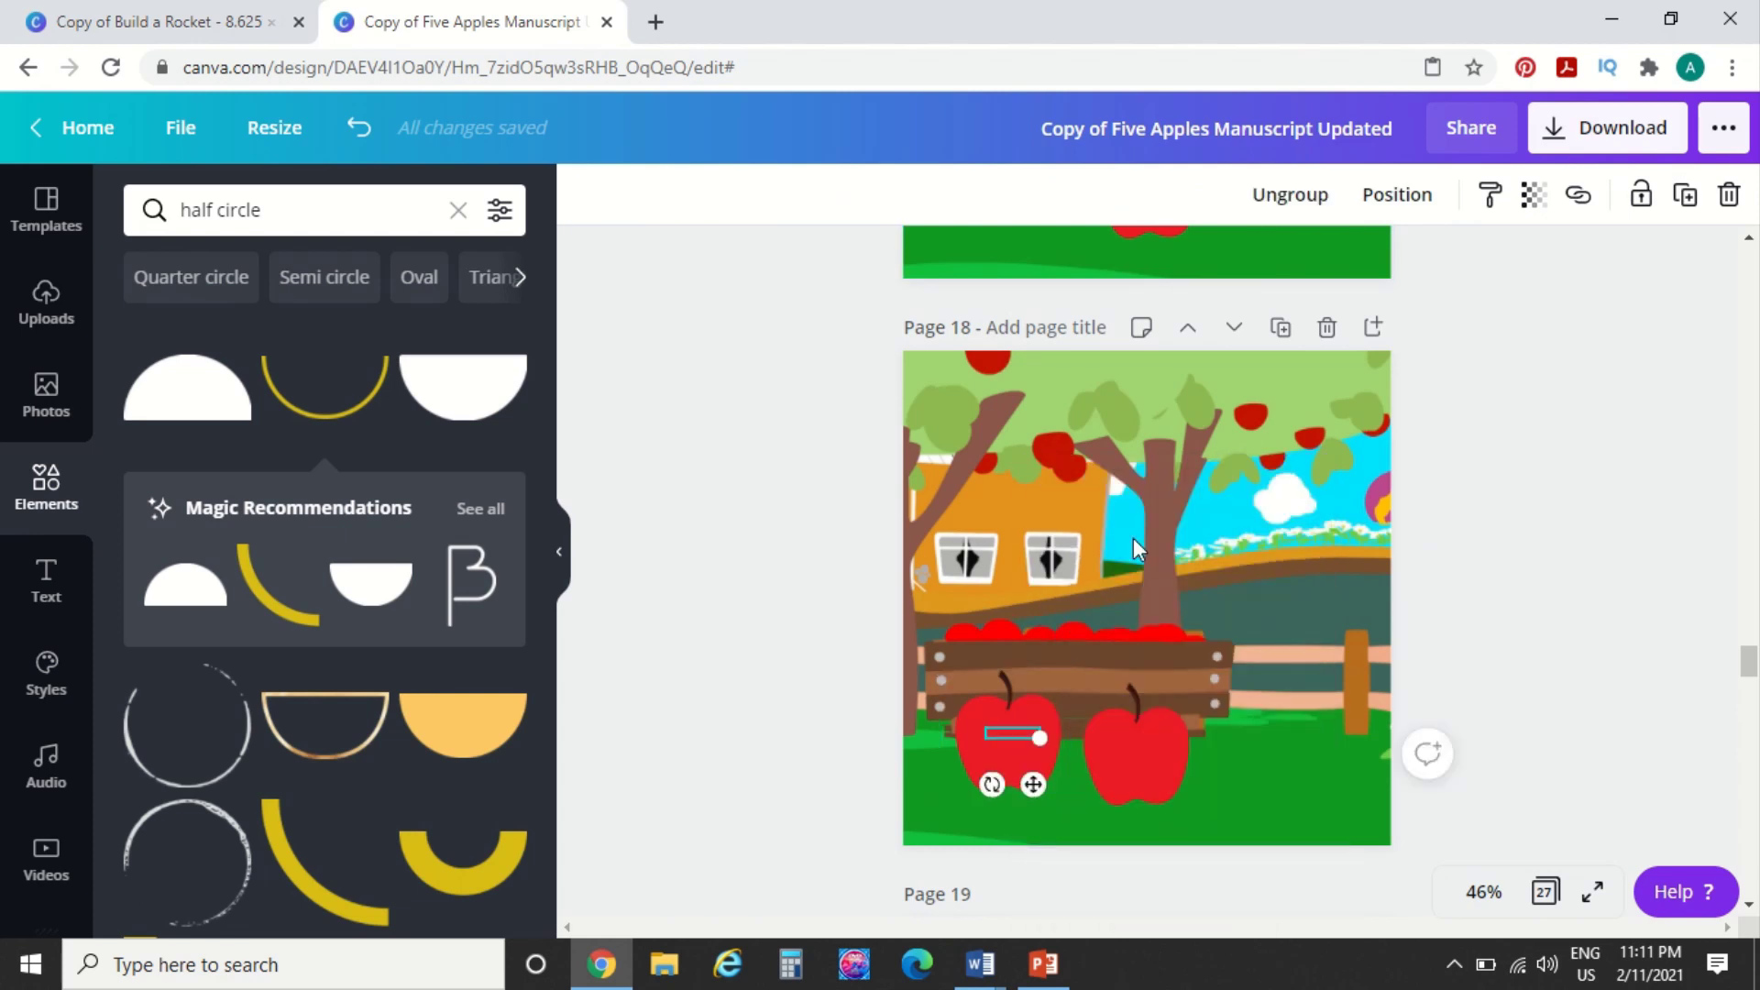
Paste a second pair of closed eyes on page 18 and center it on the right apple
{"action": "left_click", "coordinate": [1133, 750]}
{"action": "right_click", "coordinate": [1134, 750]}
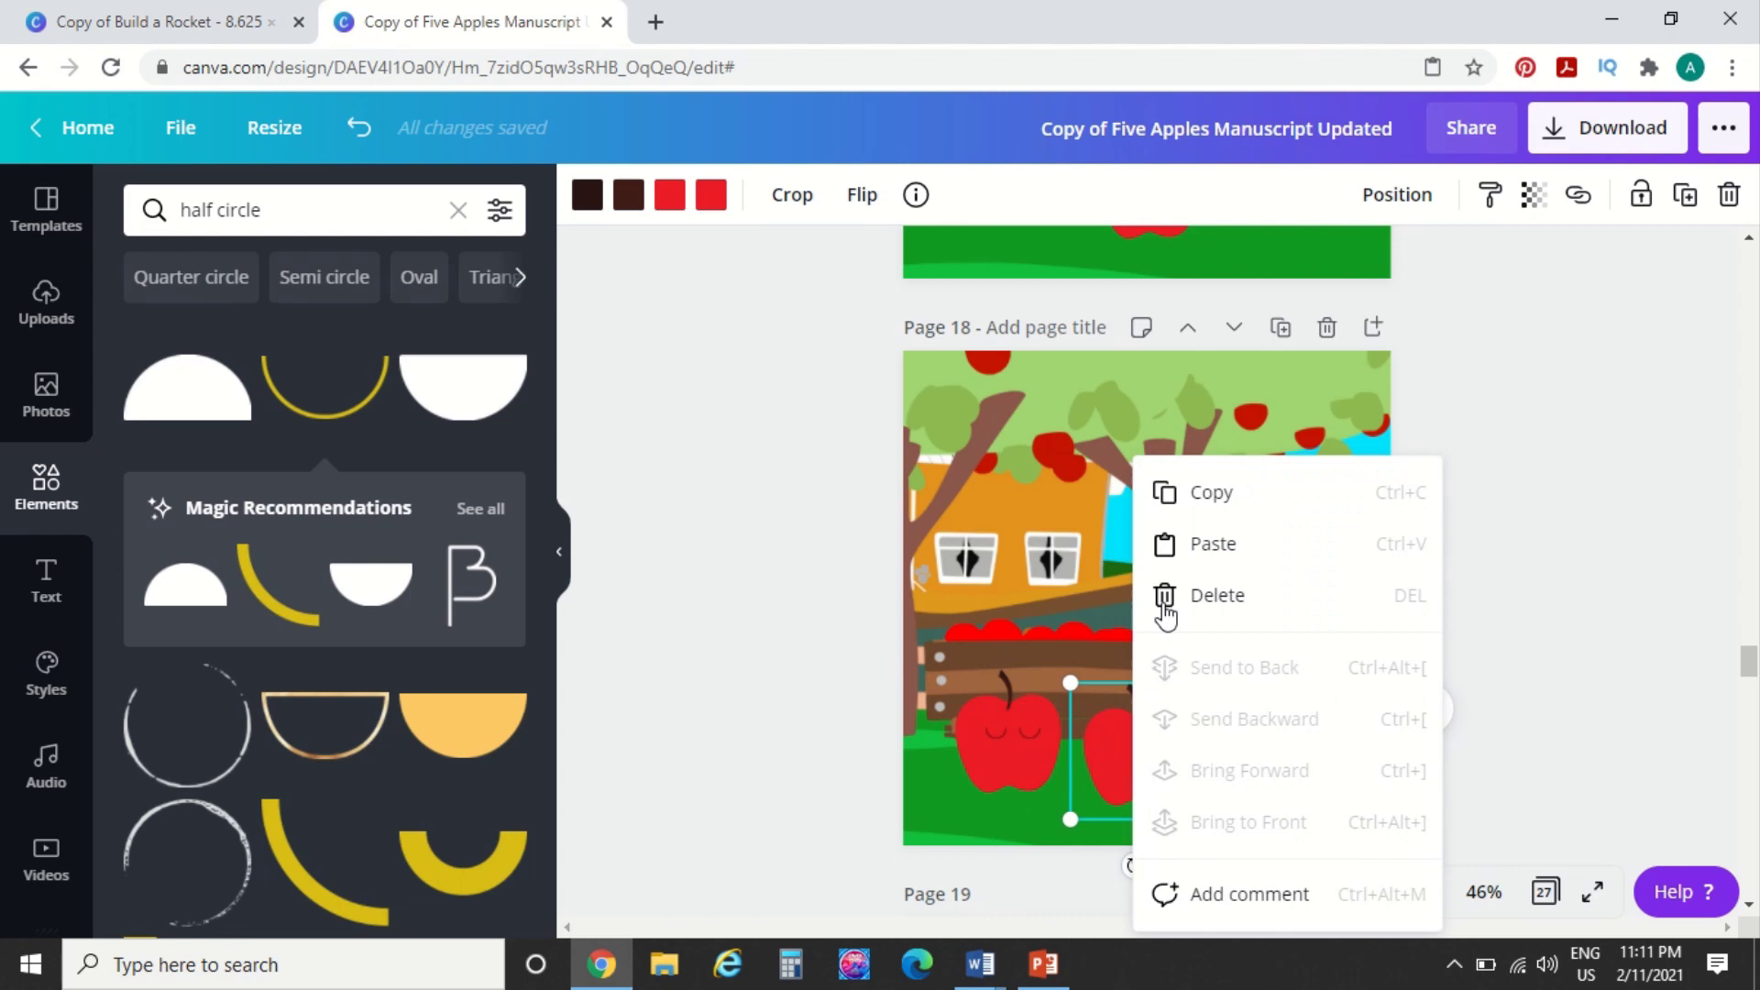
{"action": "left_click", "coordinate": [1195, 544]}
{"action": "left_click_drag", "start_coordinate": [1067, 667], "coordinate": [1053, 724]}
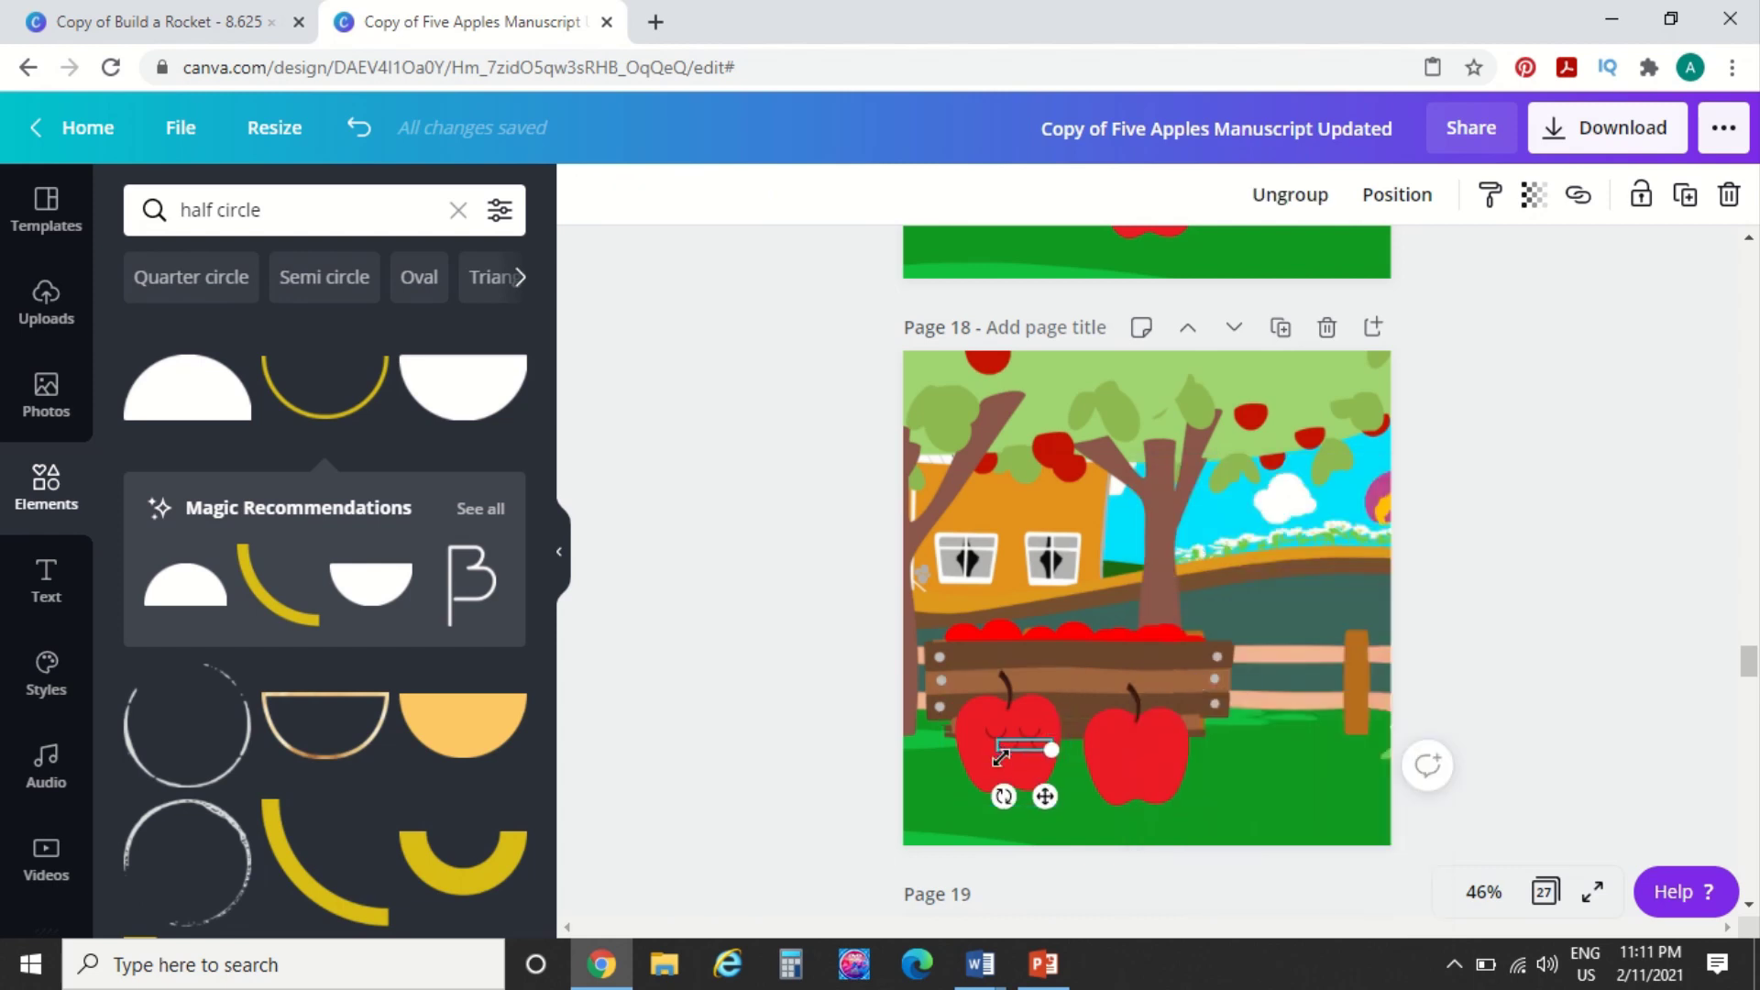
{"action": "left_click", "coordinate": [818, 778]}
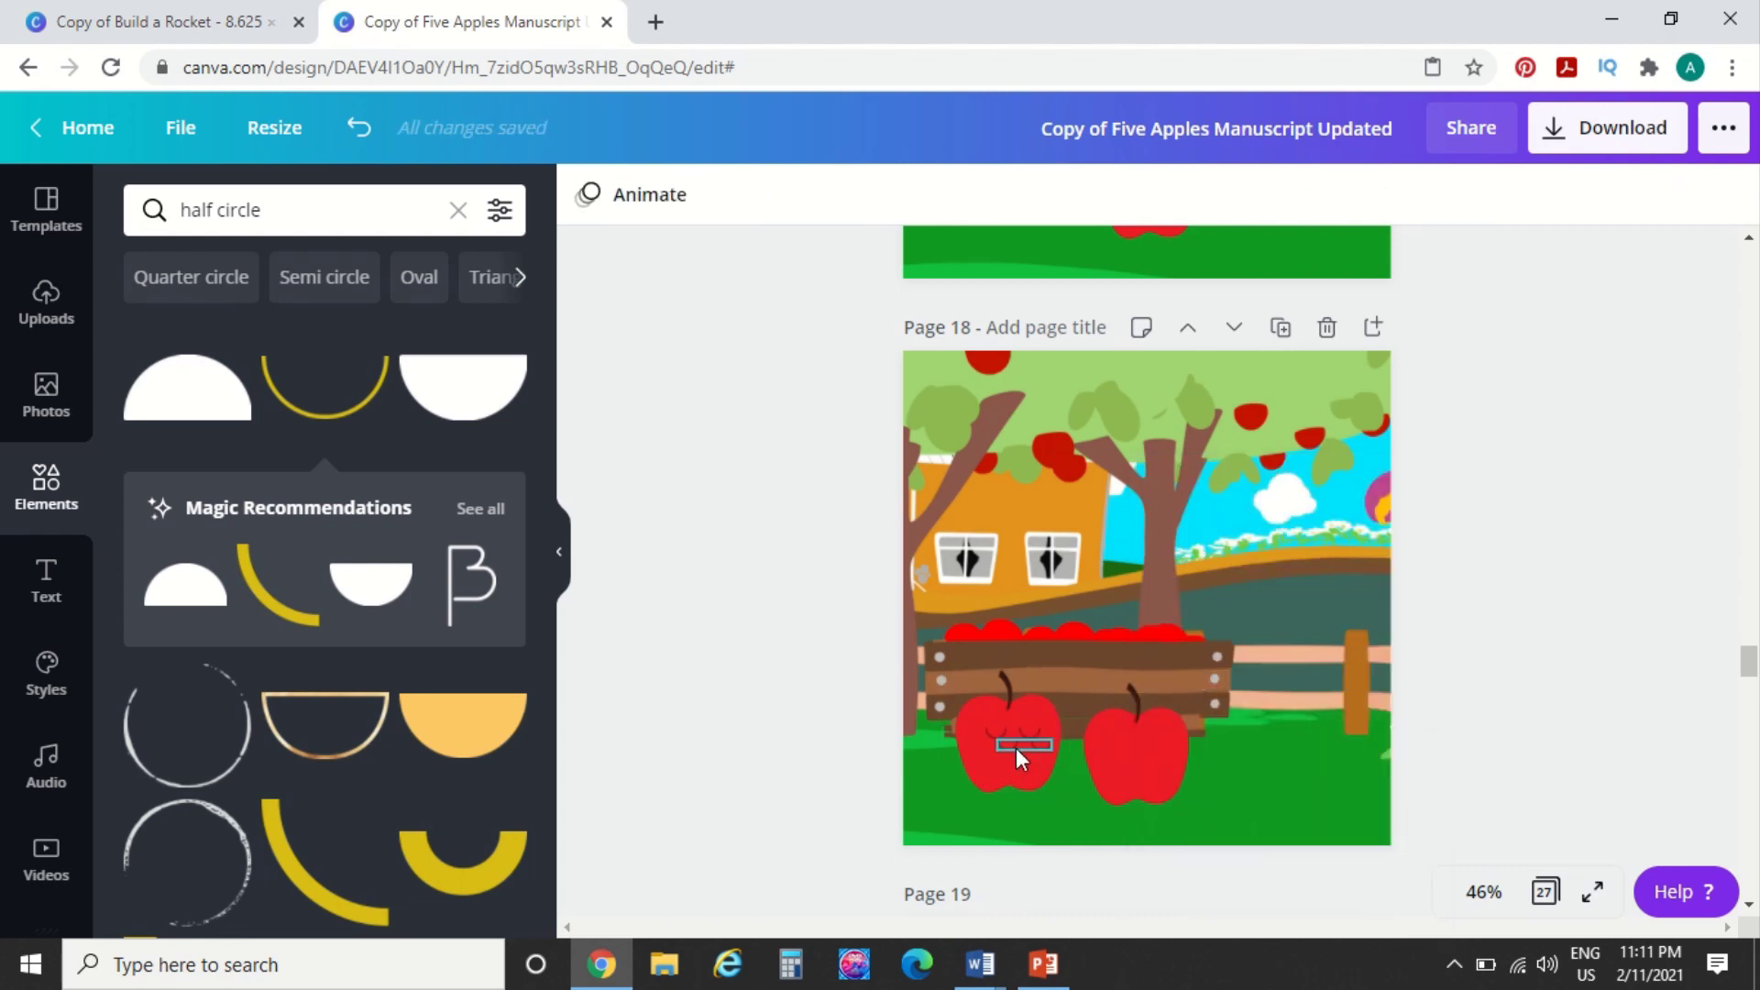
{"action": "left_click", "coordinate": [1016, 749]}
{"action": "left_click_drag", "start_coordinate": [1067, 752], "coordinate": [1127, 750]}
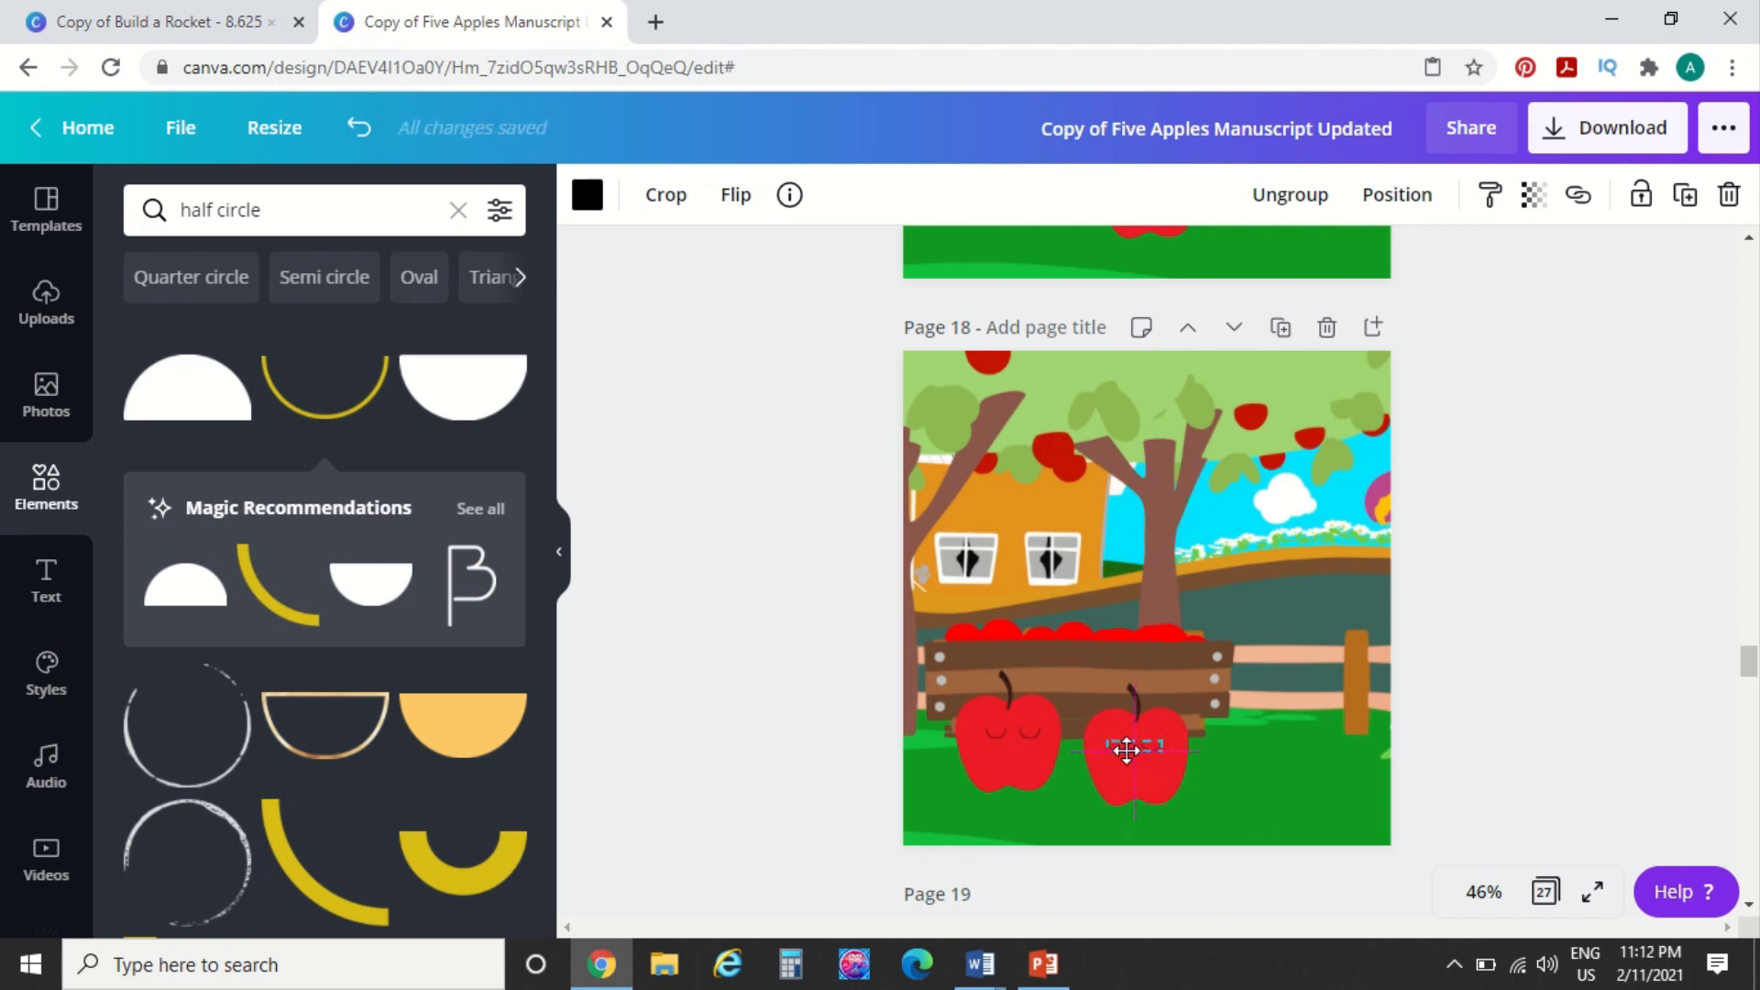
{"action": "left_click_drag", "start_coordinate": [1126, 750], "coordinate": [1126, 750]}
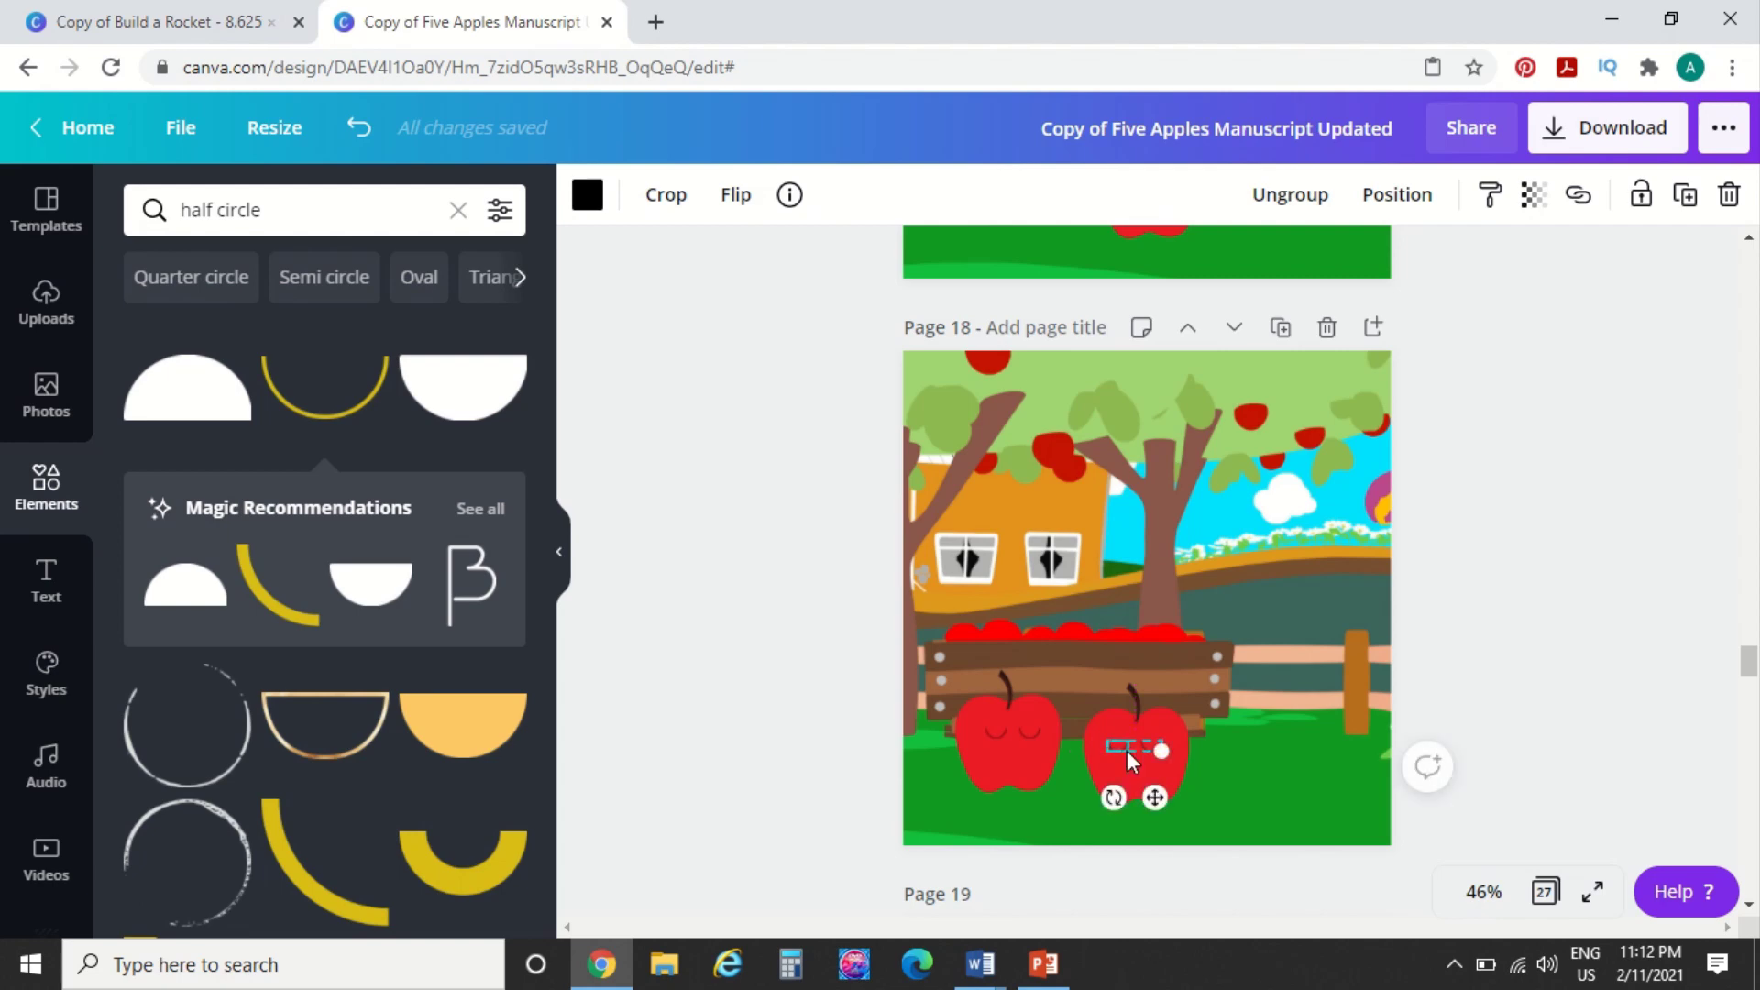
{"action": "left_click", "coordinate": [719, 748]}
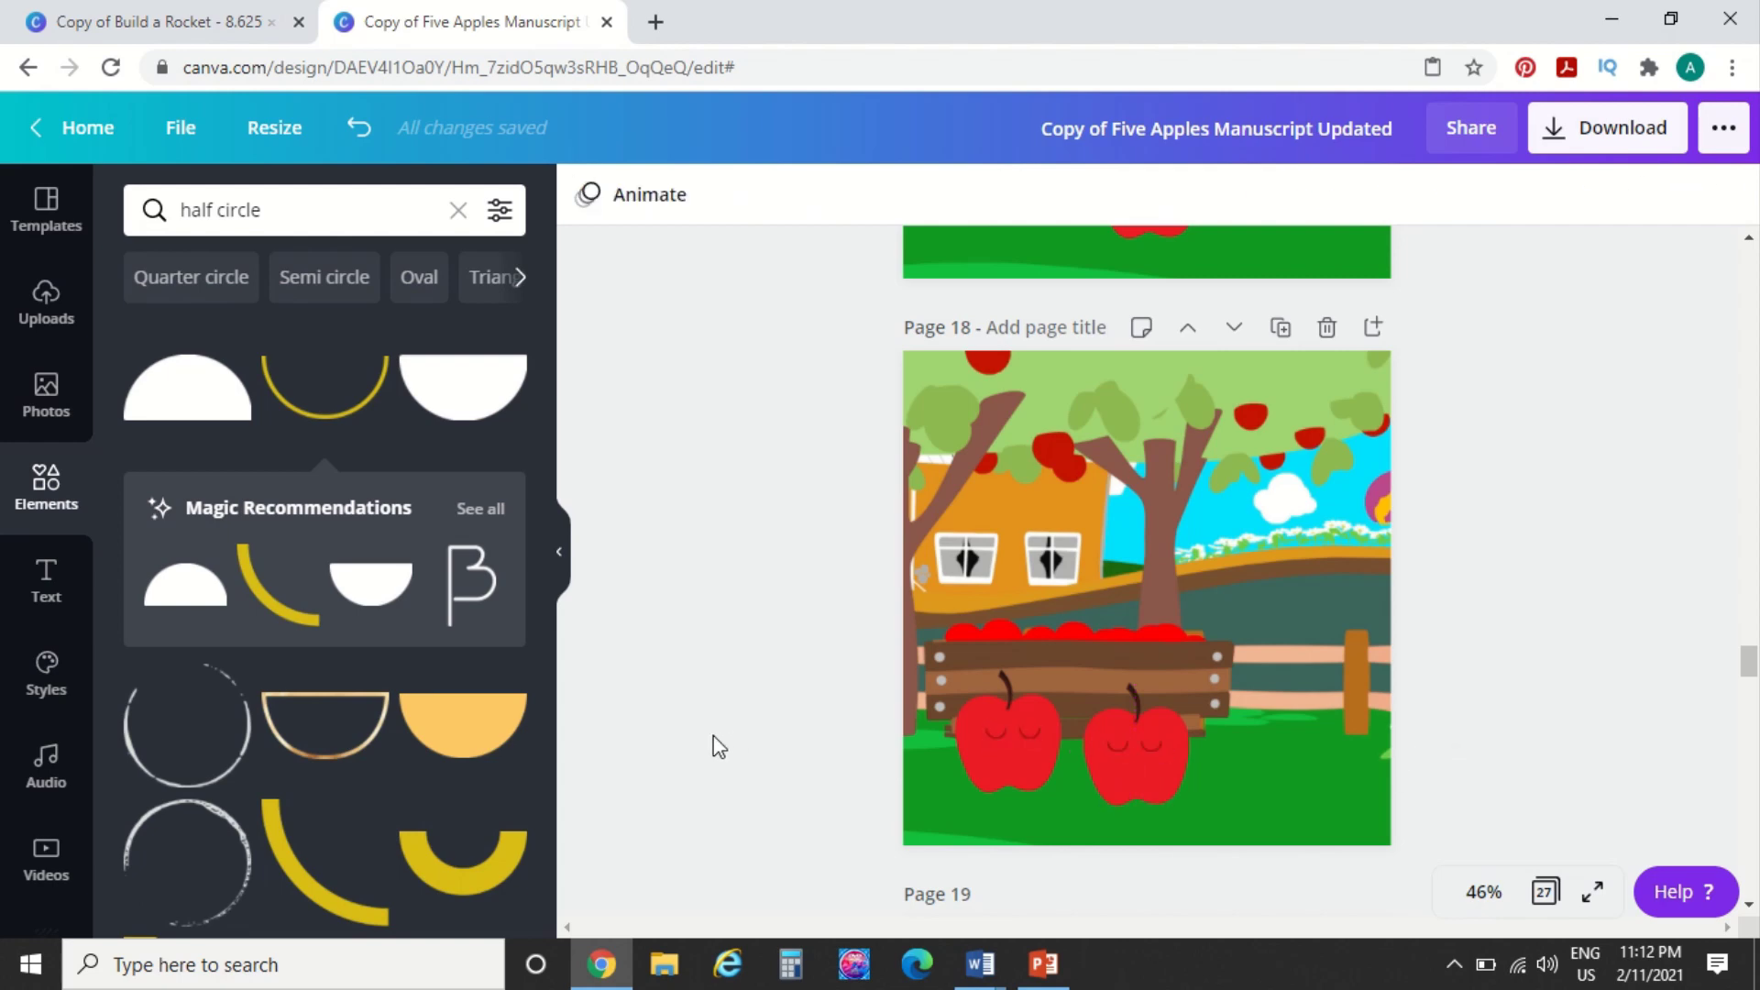
Search the elements for "circle" and add the first solid circle to page 17
{"action": "scroll", "coordinate": [719, 748], "scroll_direction": "up", "scroll_amount": 8}
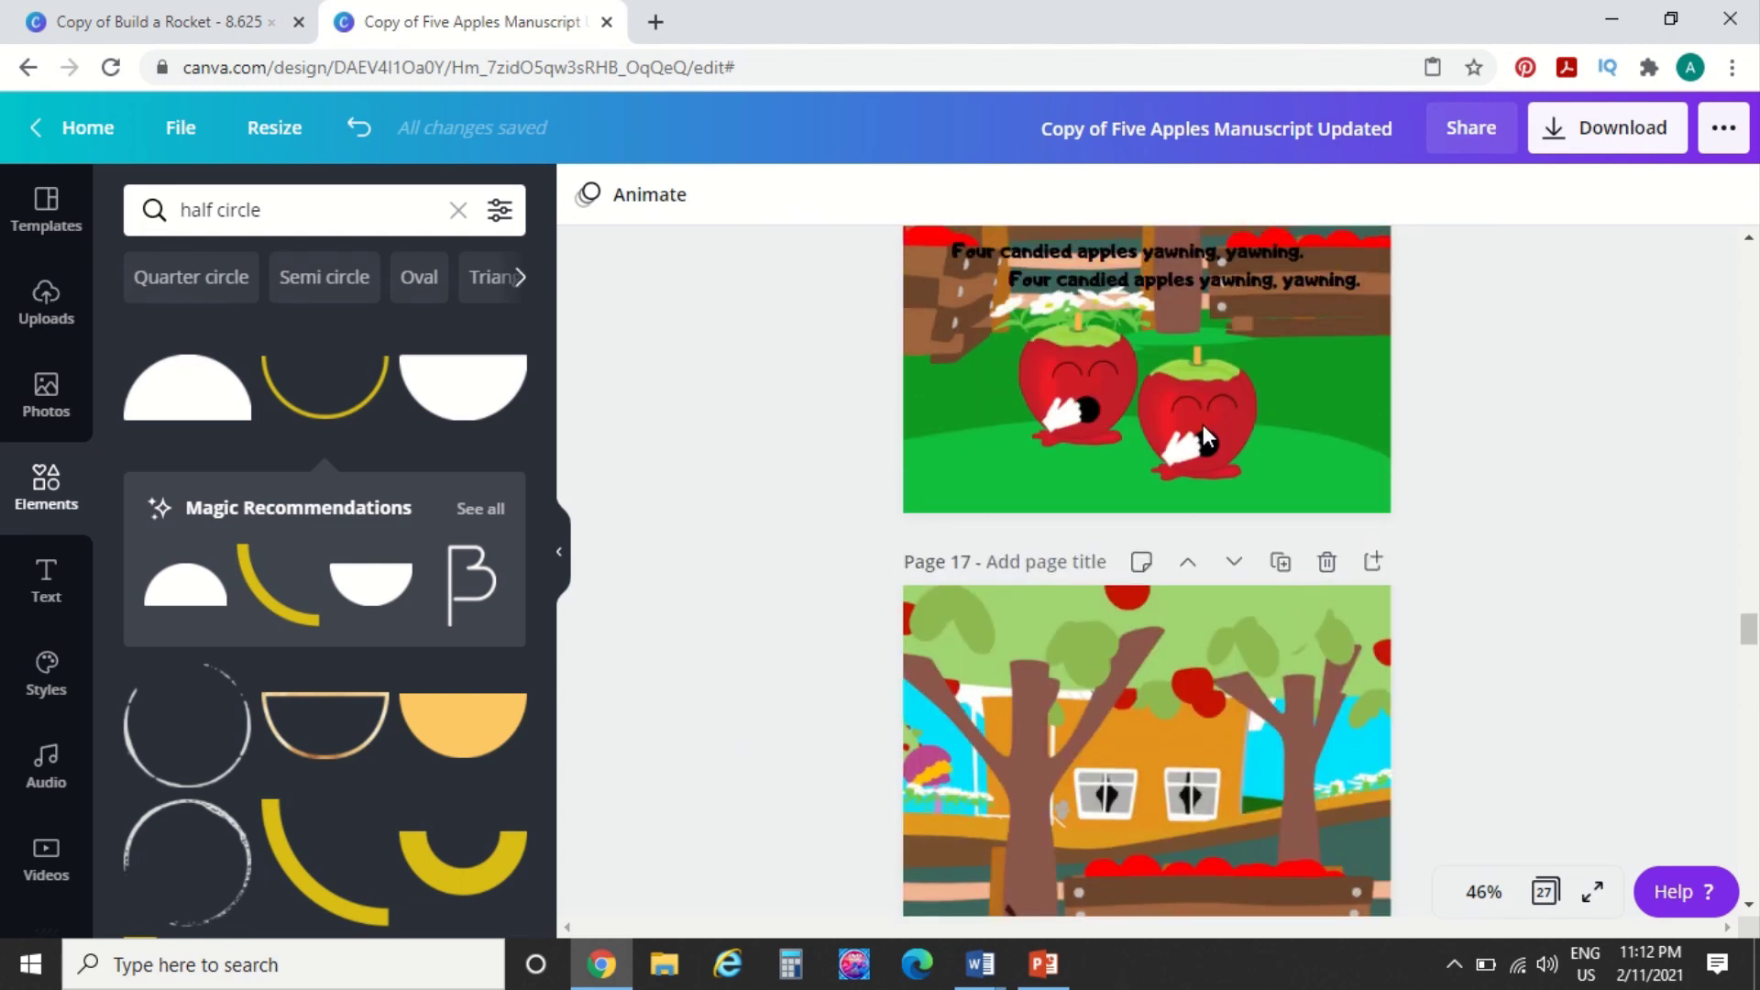
{"action": "left_click", "coordinate": [459, 217]}
{"action": "type", "text": "c"}
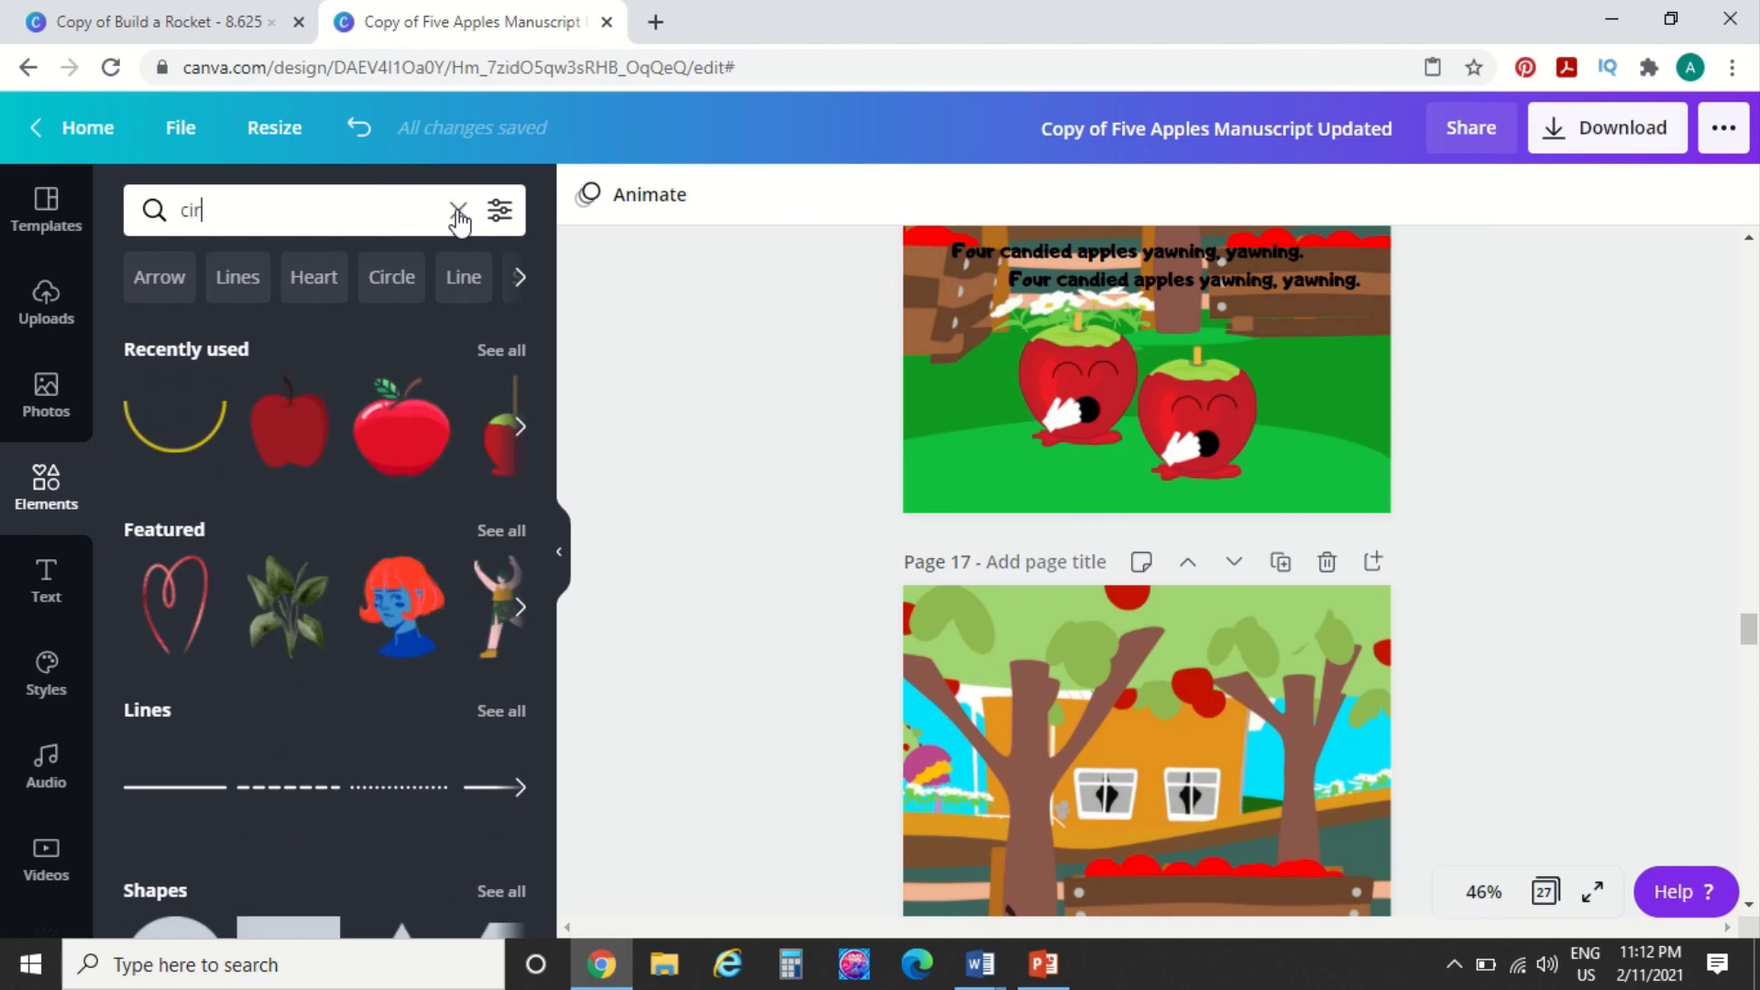
{"action": "key", "text": "Return"}
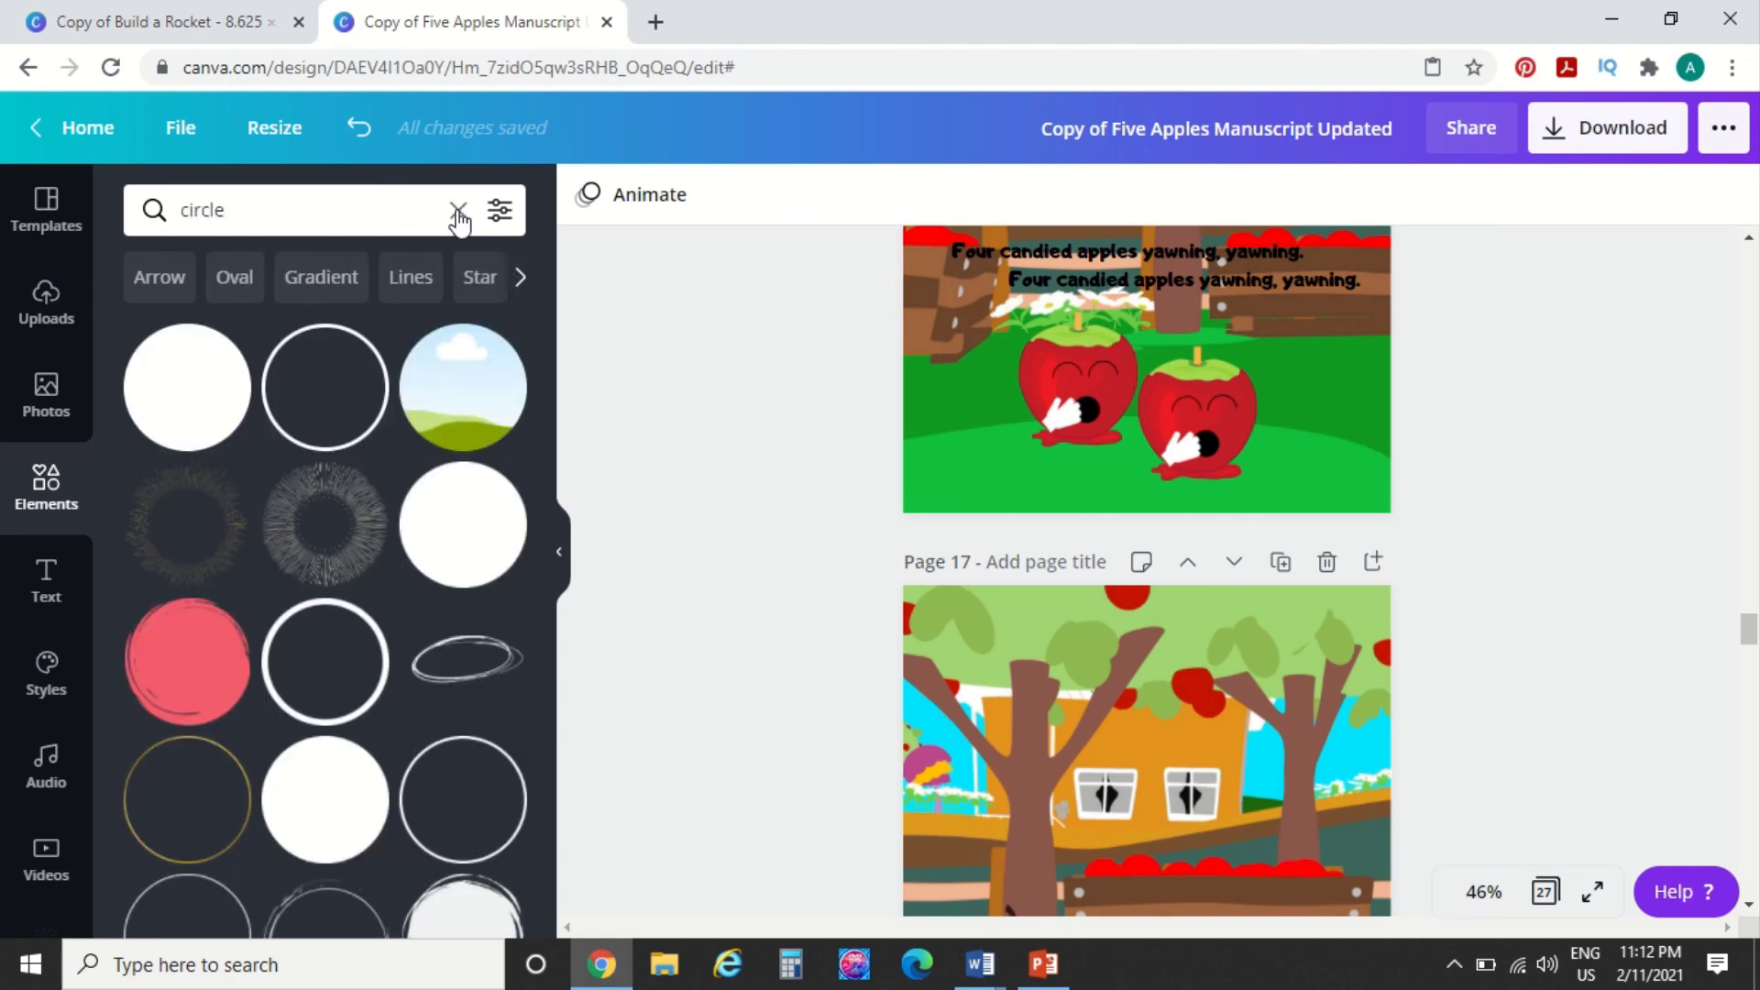
{"action": "left_click", "coordinate": [183, 396]}
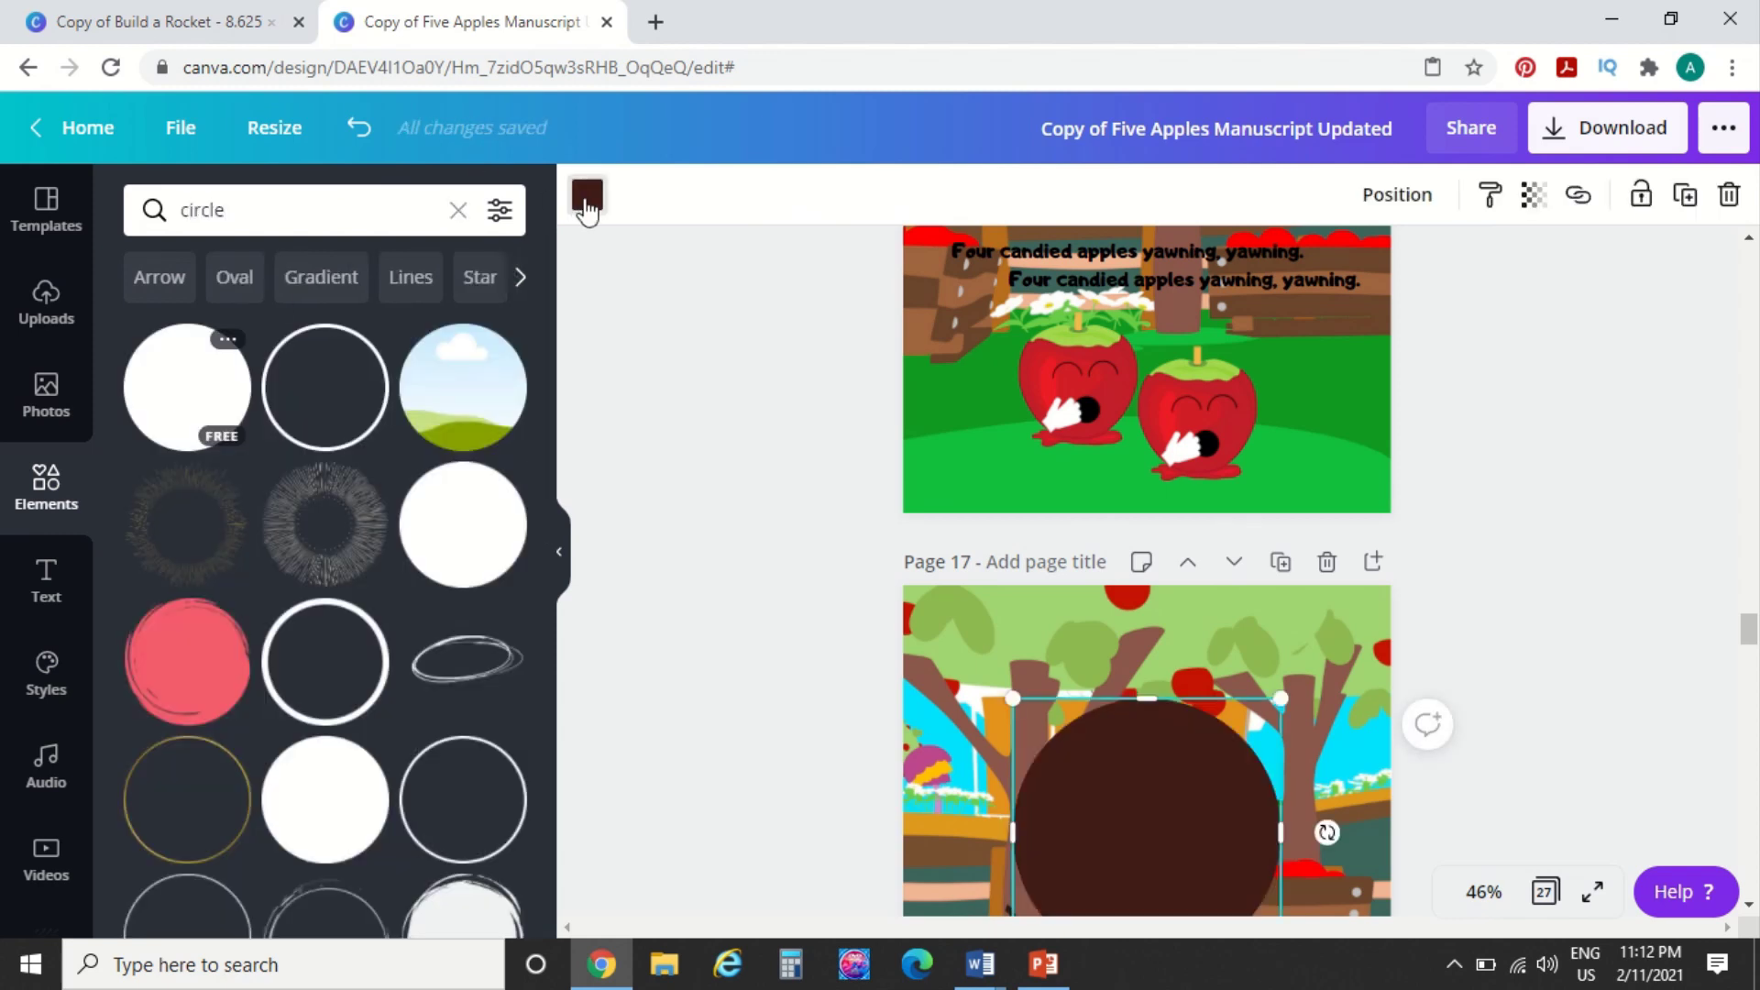
Recolor the circle black and shrink it to the size of a small mouth on the left apple
{"action": "left_click", "coordinate": [587, 197]}
{"action": "left_click", "coordinate": [147, 454]}
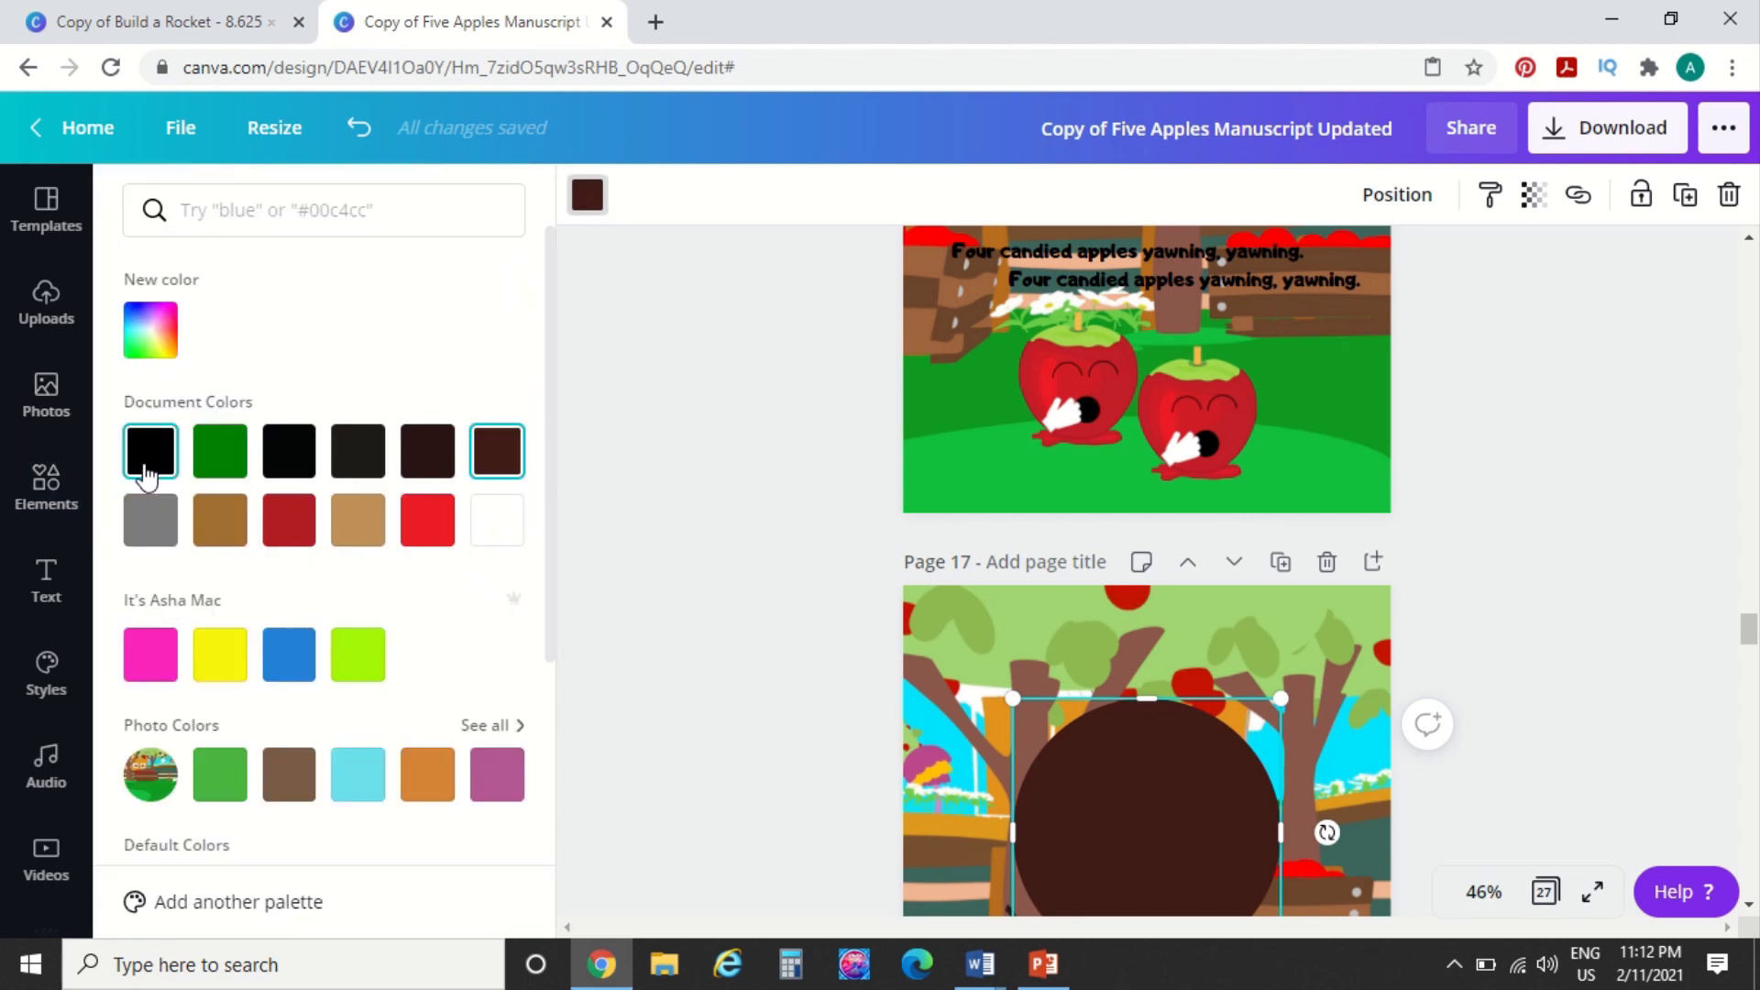
{"action": "scroll", "coordinate": [829, 638], "scroll_direction": "down", "scroll_amount": 3}
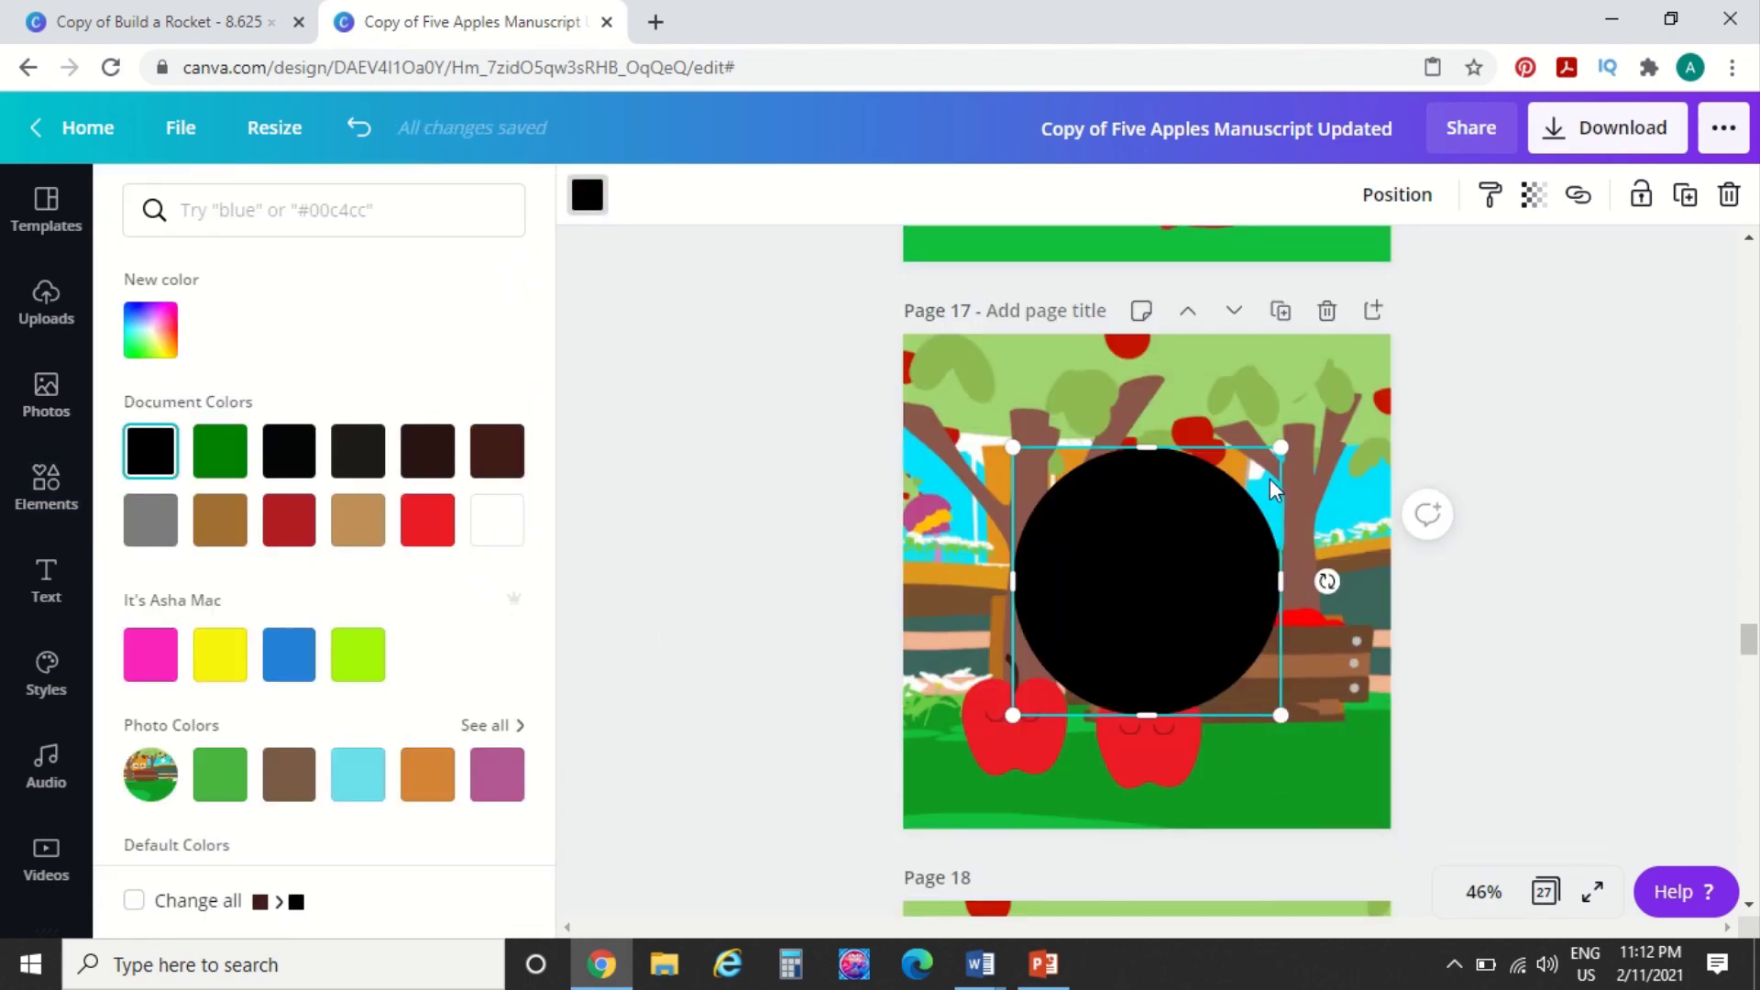
{"action": "left_click_drag", "start_coordinate": [1287, 445], "coordinate": [1023, 701]}
{"action": "left_click", "coordinate": [826, 703]}
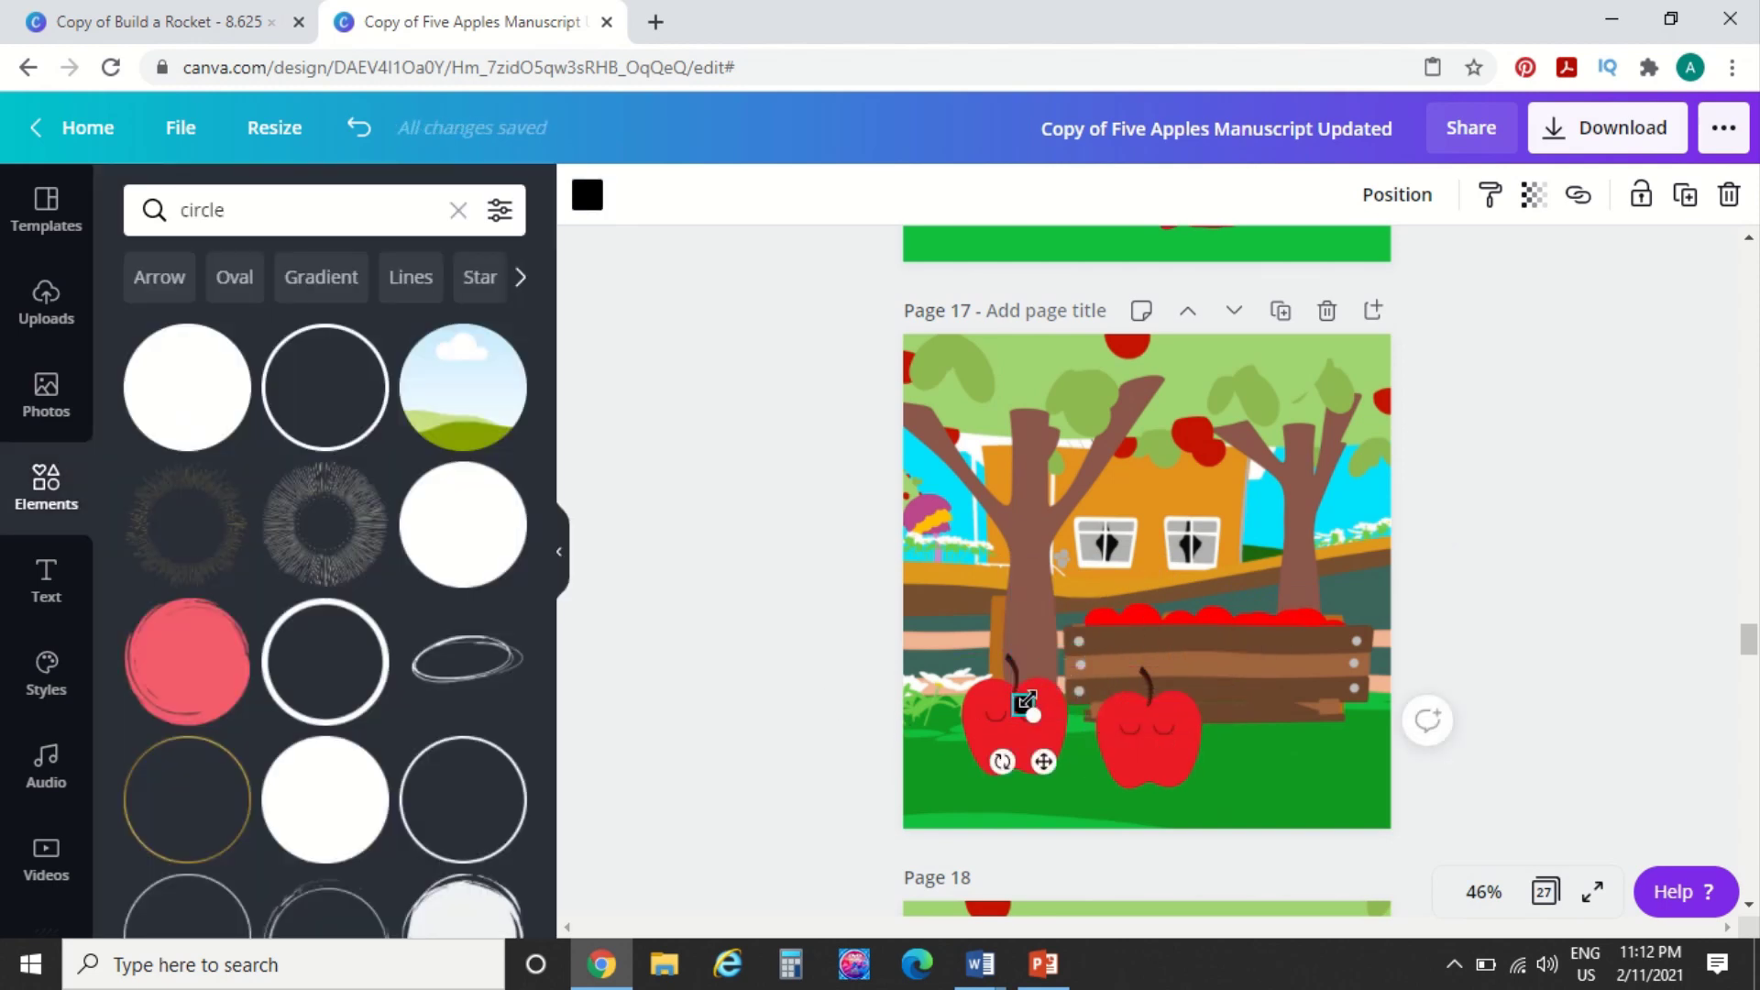
{"action": "left_click", "coordinate": [777, 727]}
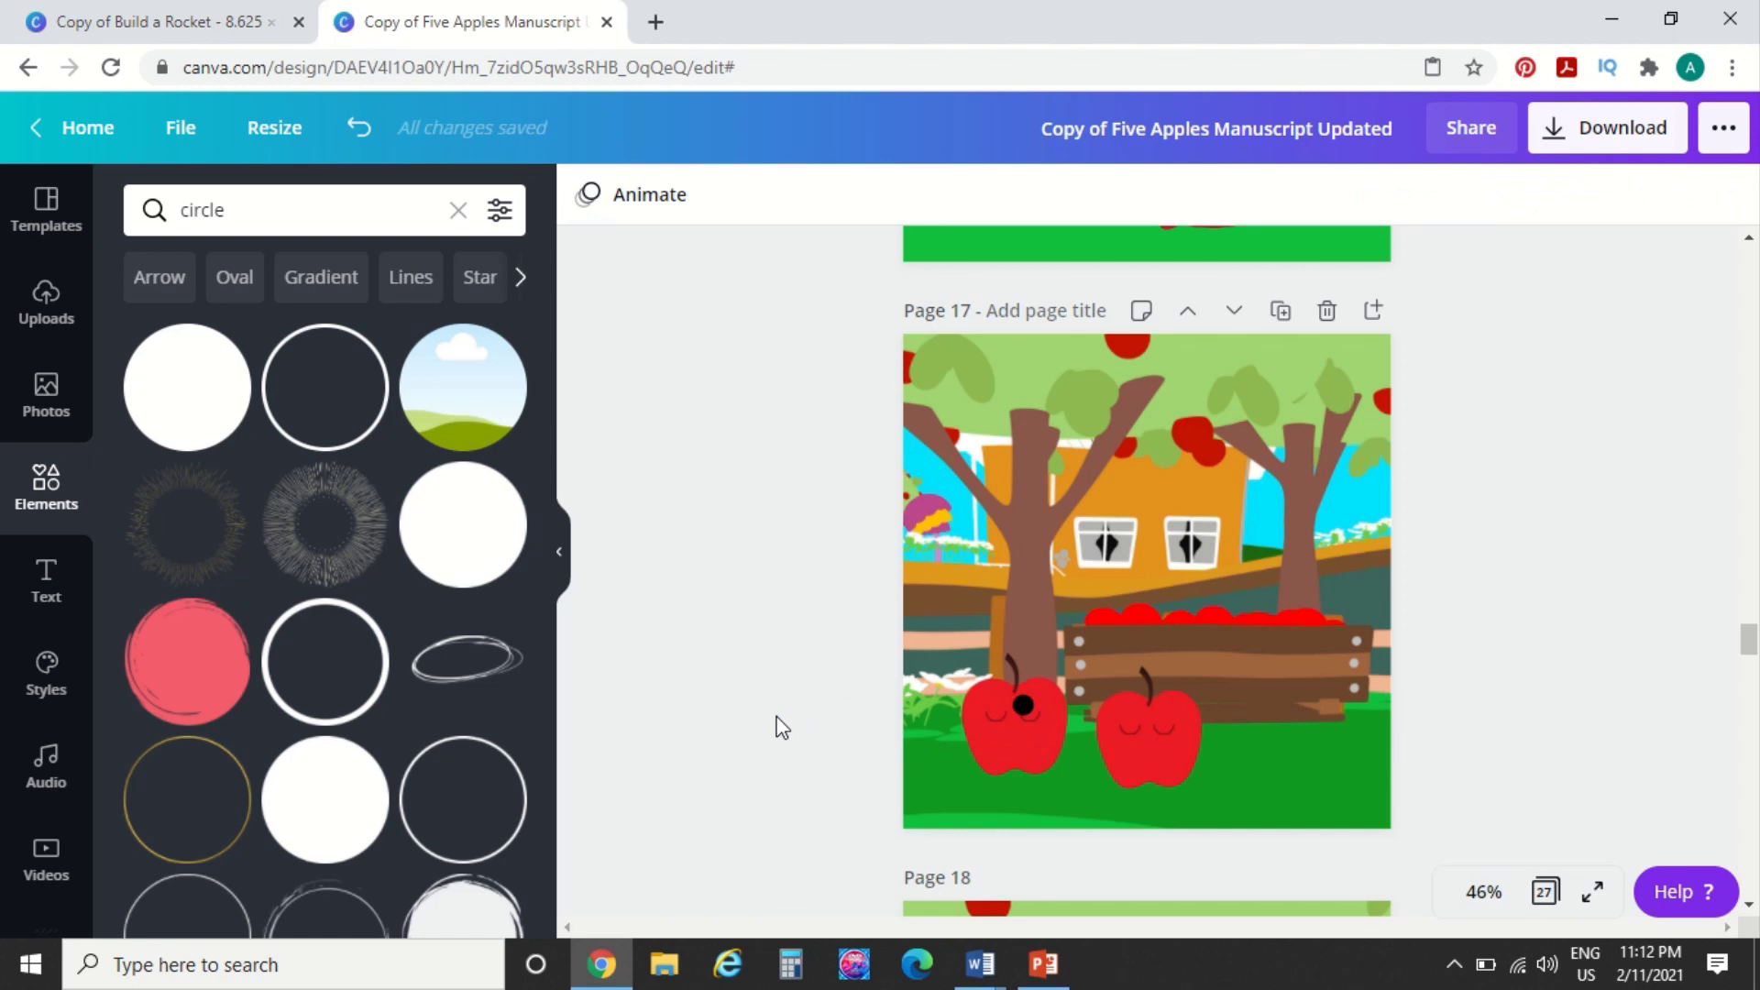
Center the small black circle below the left apple's closed eyes as an open mouth
{"action": "left_click", "coordinate": [1025, 703]}
{"action": "left_click_drag", "start_coordinate": [1024, 703], "coordinate": [1014, 742]}
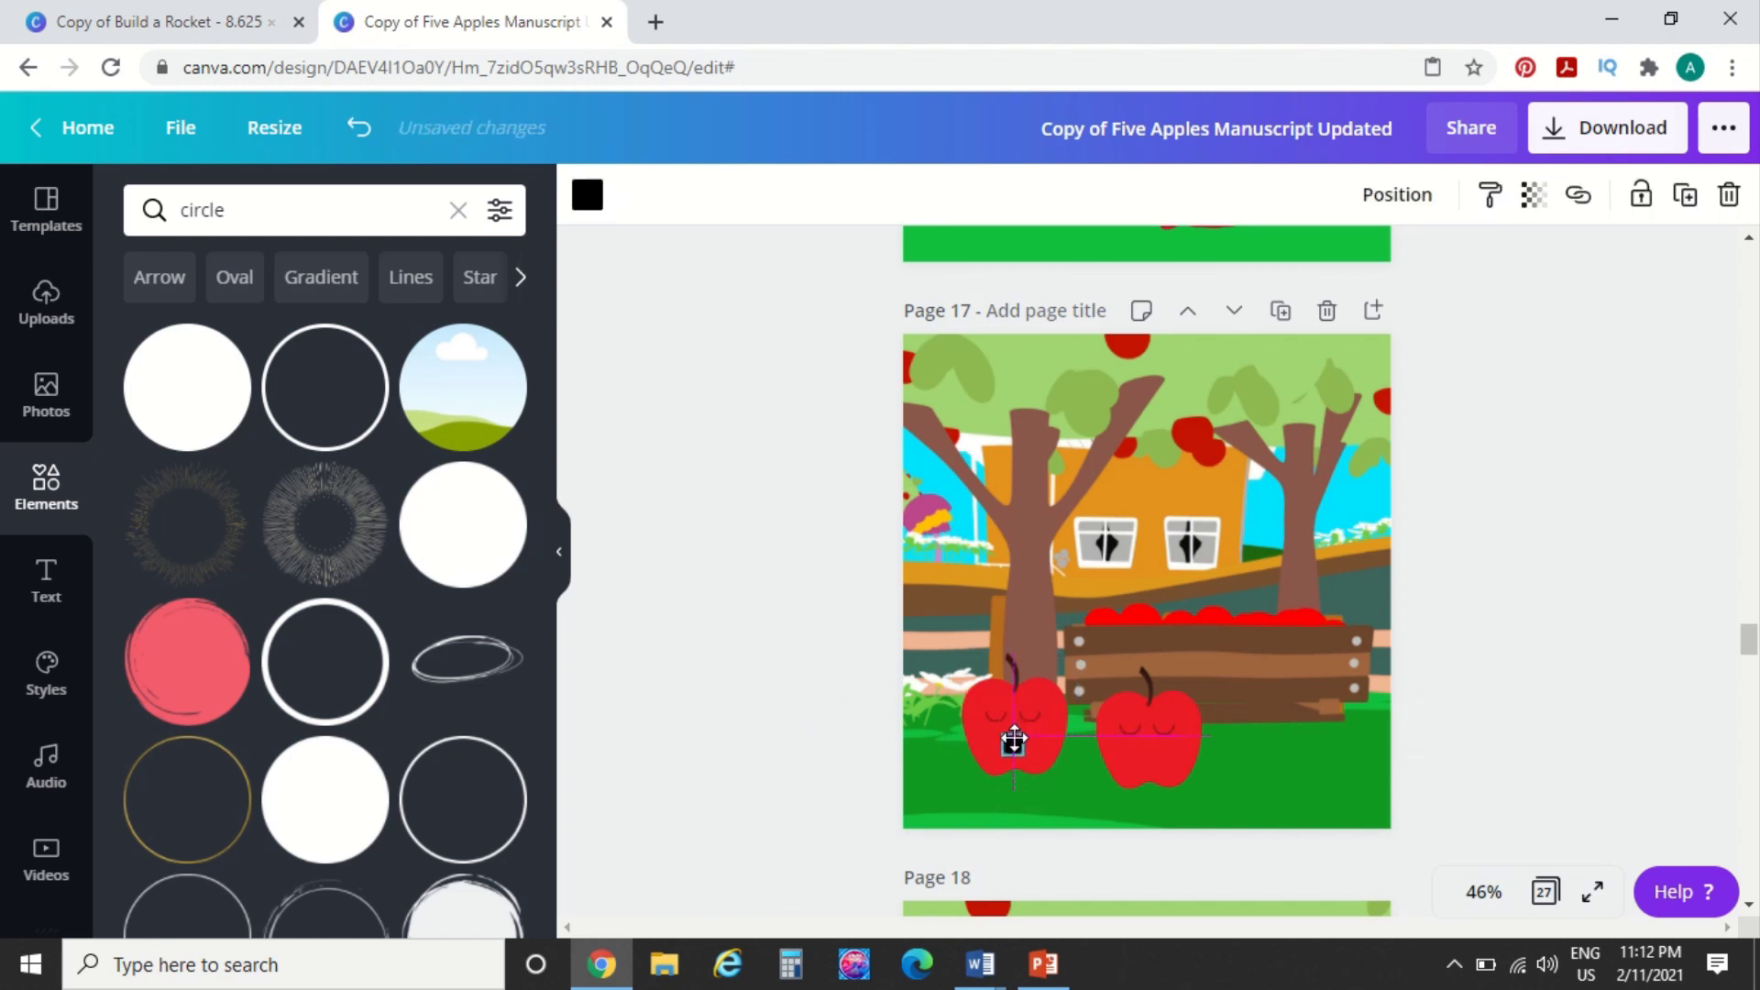
{"action": "left_click", "coordinate": [860, 758]}
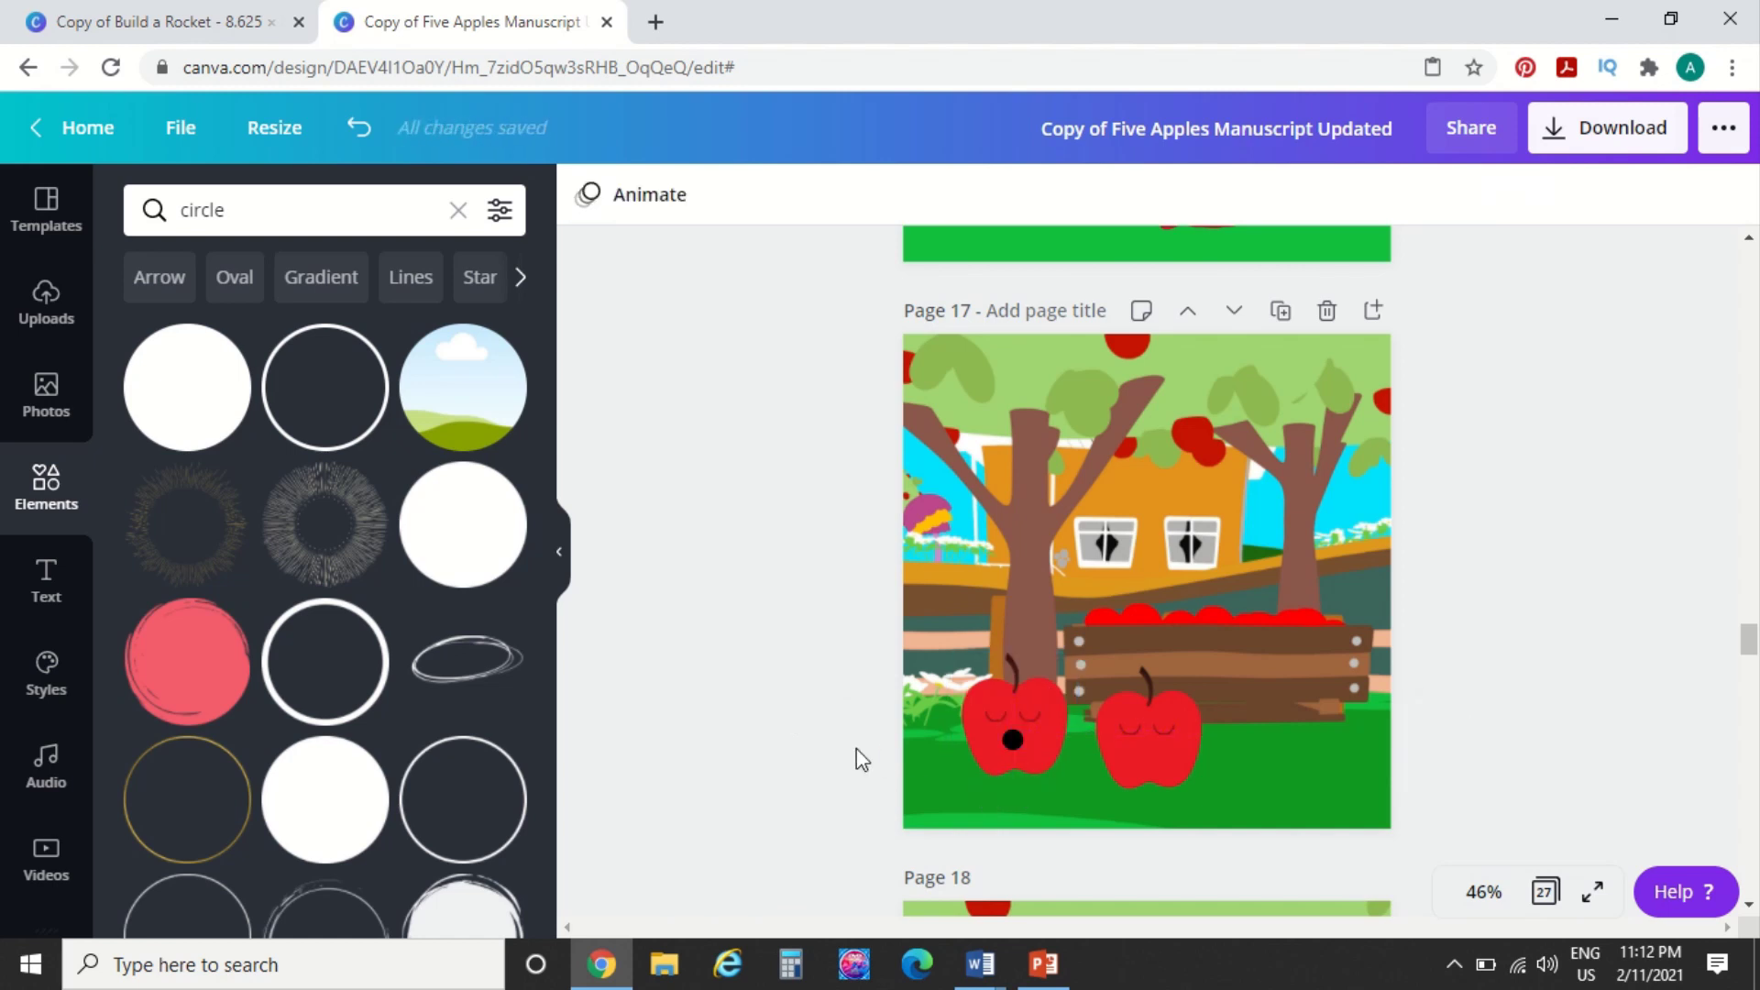
Duplicate the black circle mouth and center the copy below the closed eyes of page 17's right apple
{"action": "right_click", "coordinate": [1008, 742]}
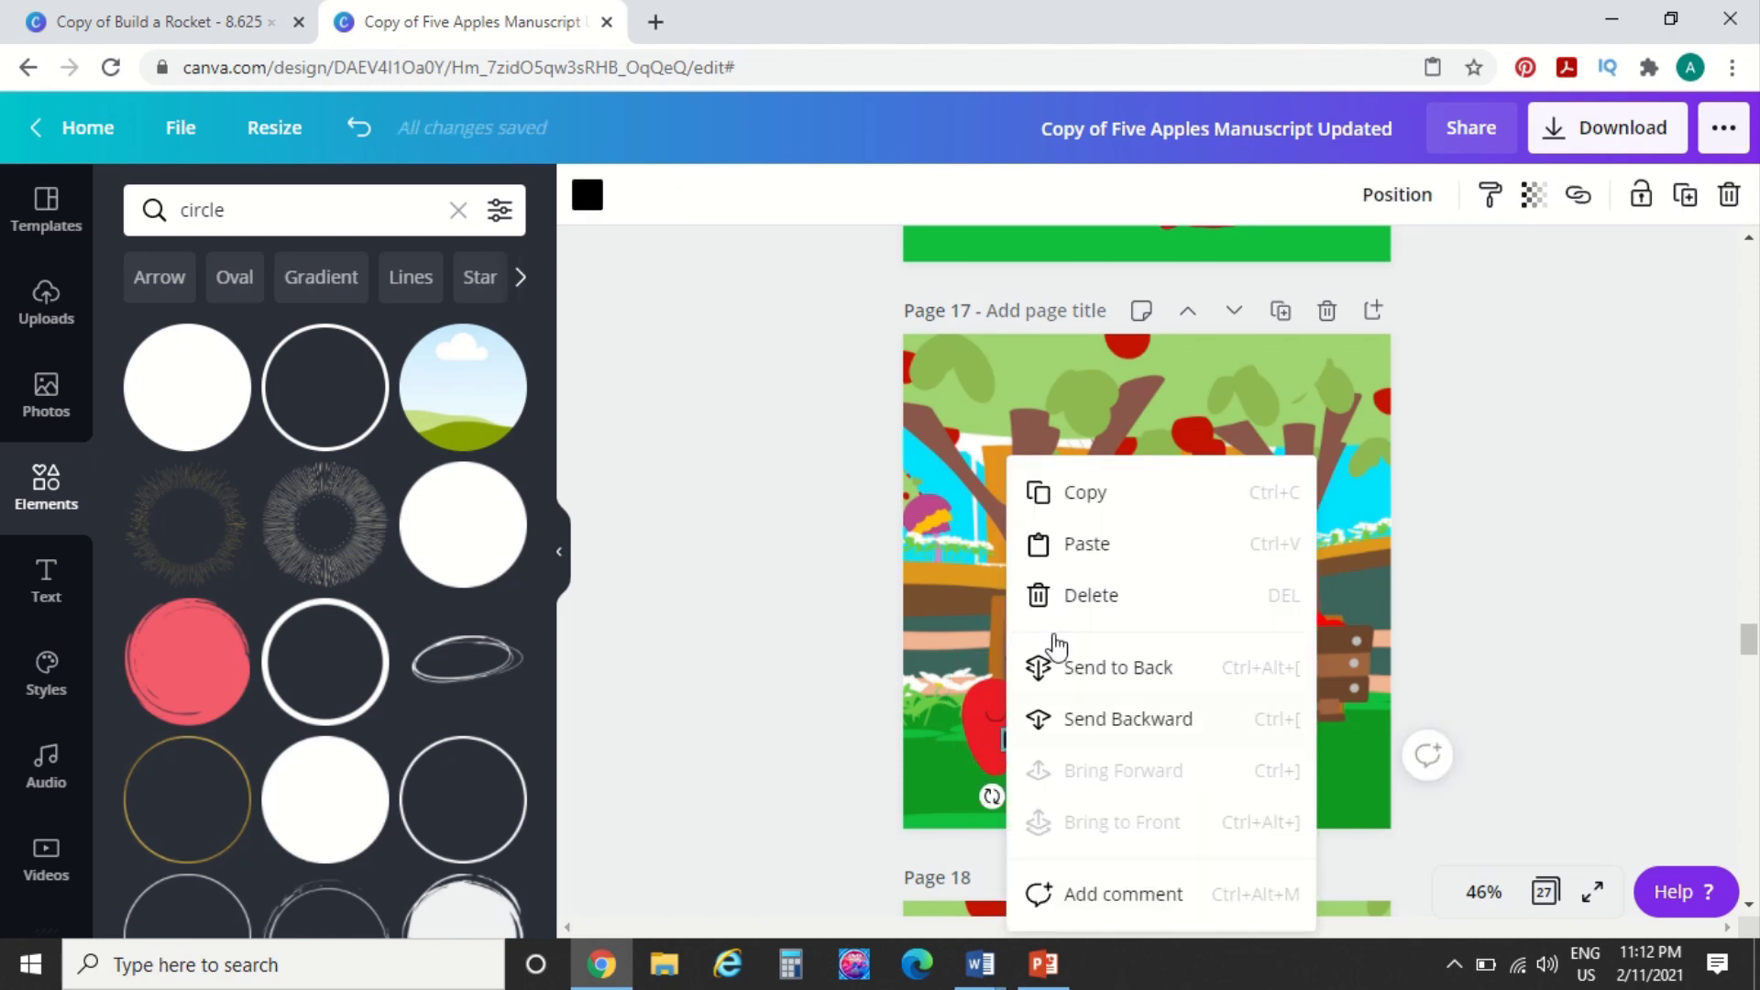
{"action": "left_click", "coordinate": [1101, 494]}
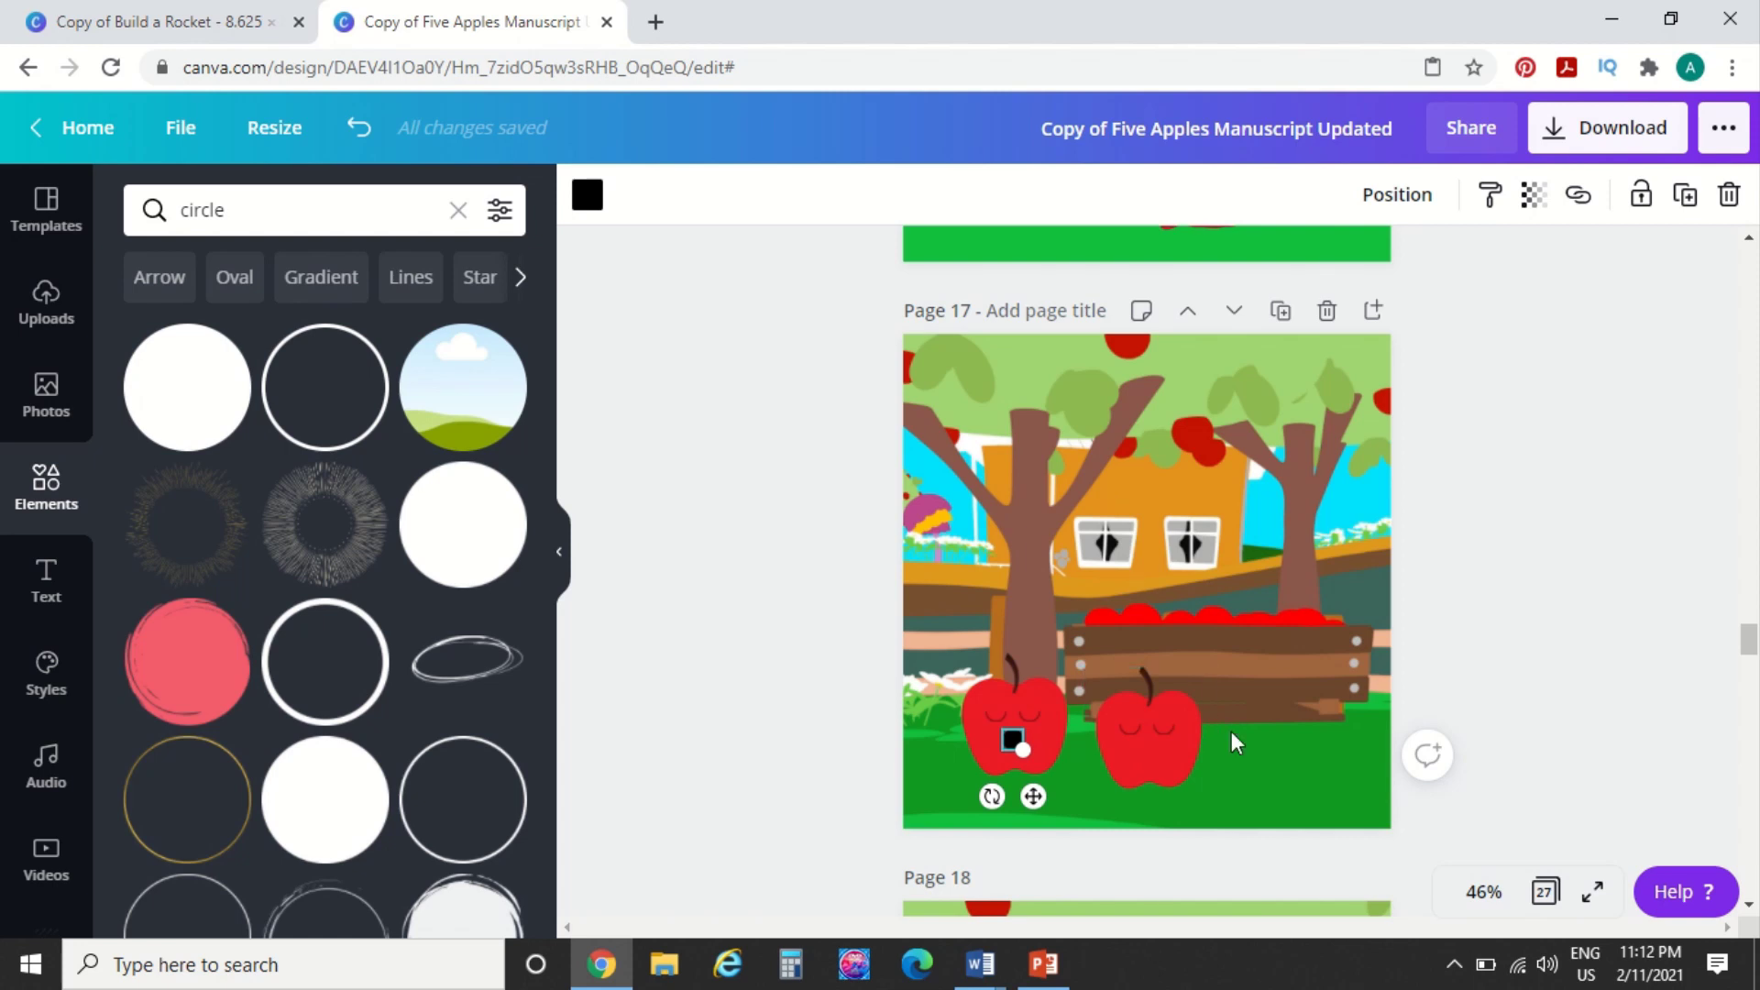
{"action": "left_click", "coordinate": [730, 687]}
{"action": "left_click", "coordinate": [1181, 602]}
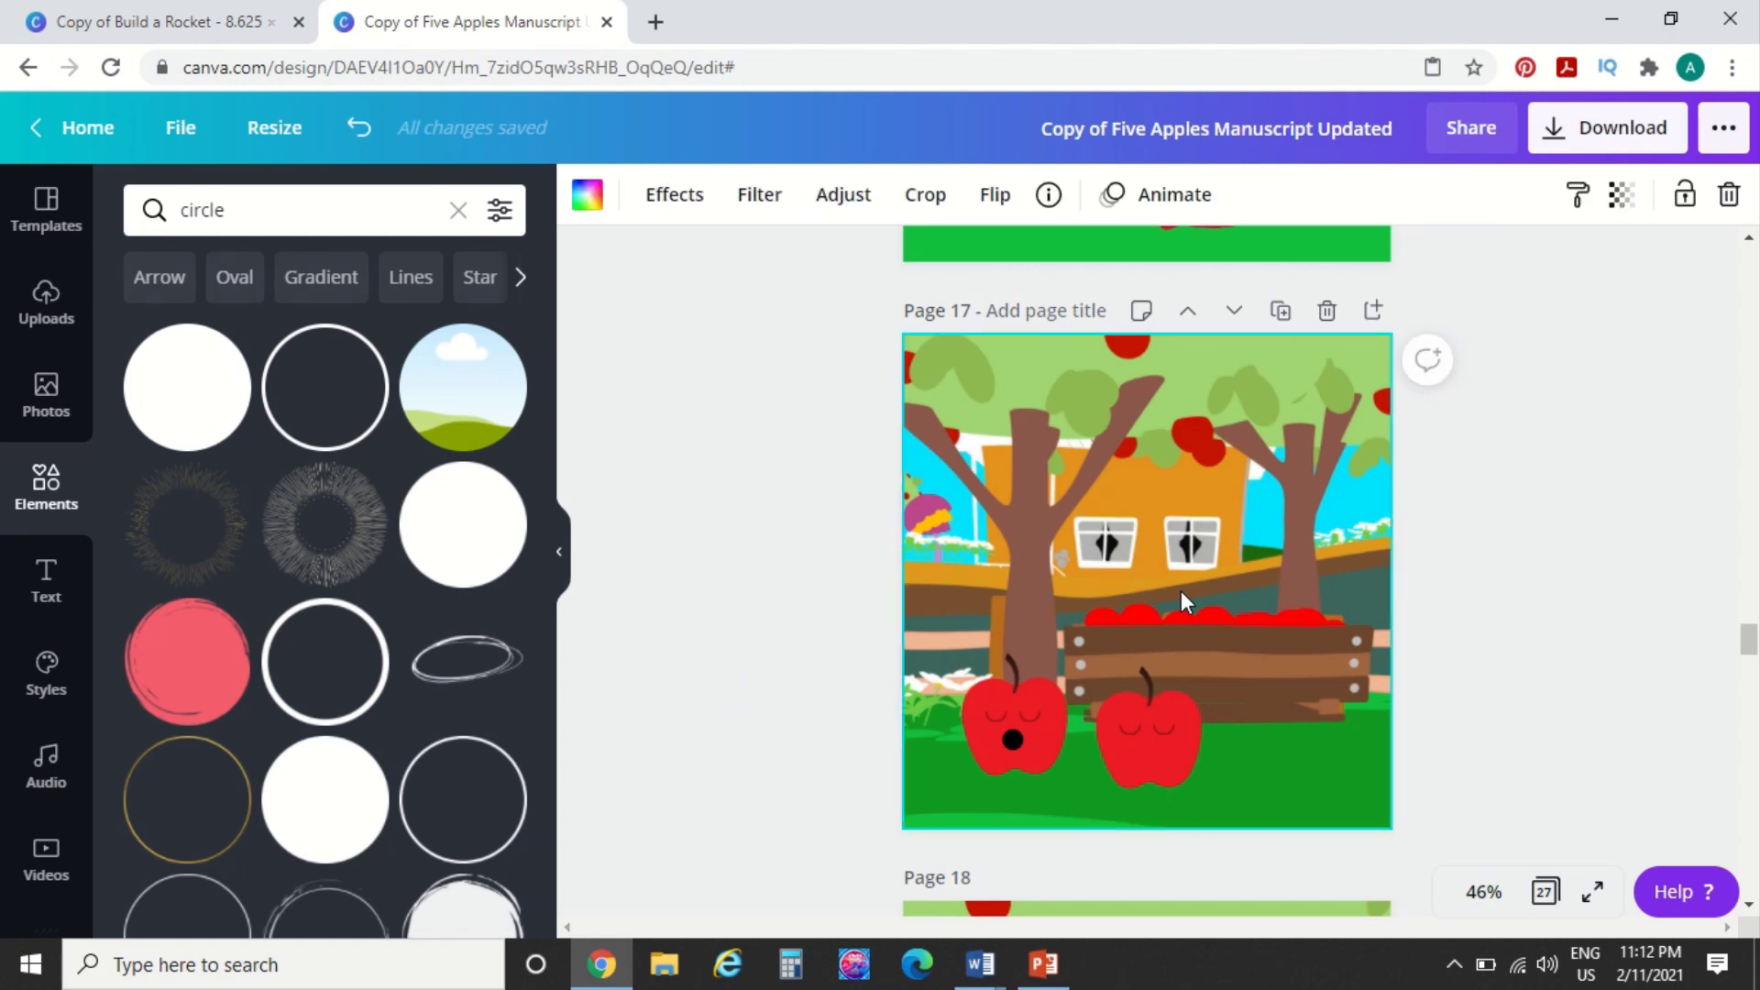
{"action": "left_click", "coordinate": [1013, 739]}
{"action": "left_click_drag", "start_coordinate": [1015, 738], "coordinate": [1145, 748]}
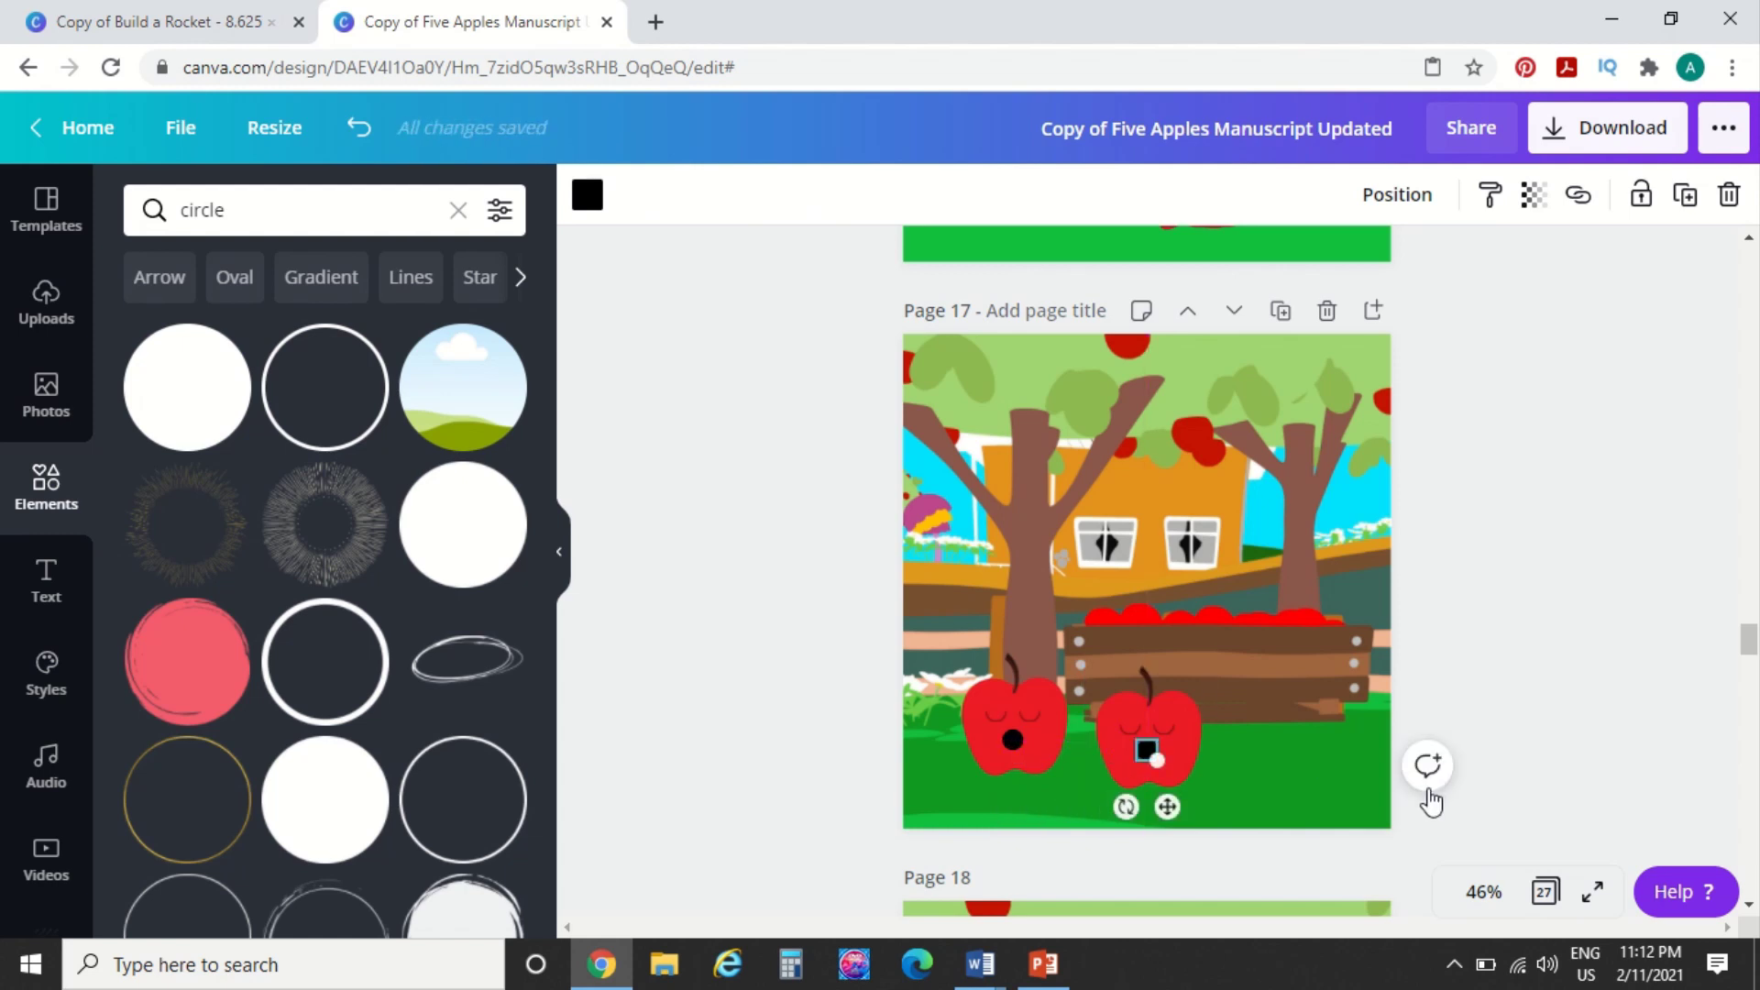
{"action": "left_click", "coordinate": [1301, 752]}
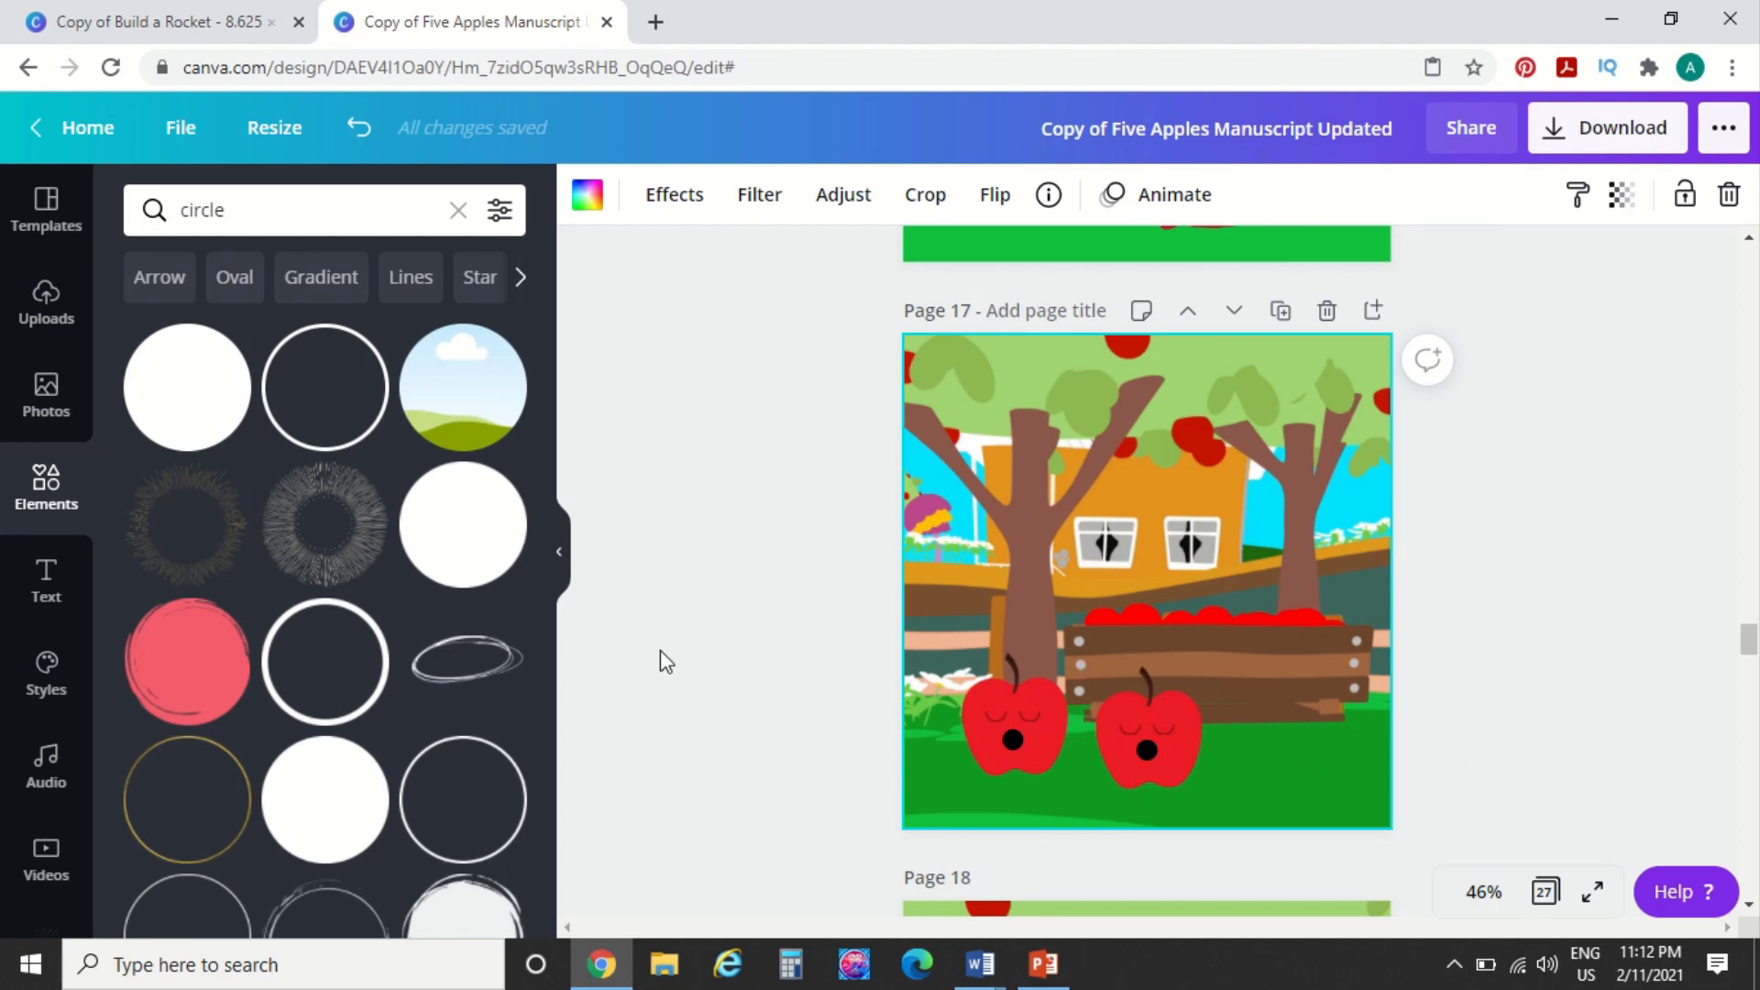
{"action": "left_click", "coordinate": [1148, 751]}
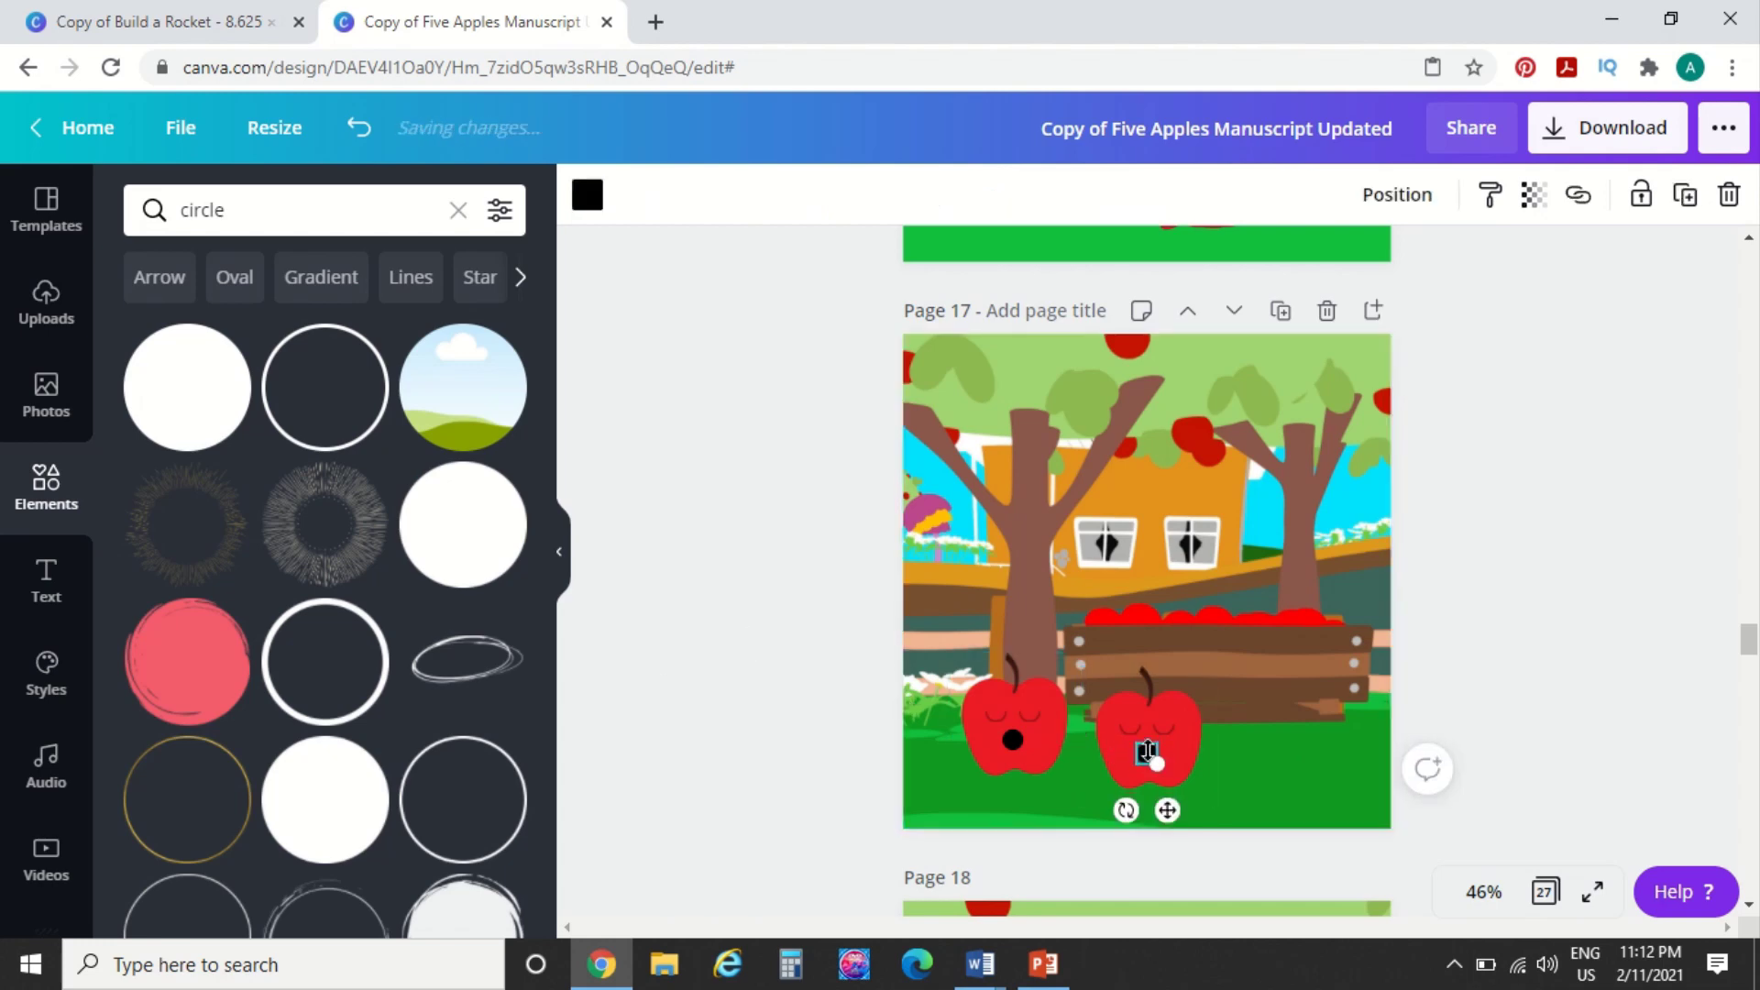
{"action": "left_click", "coordinate": [806, 725]}
{"action": "scroll", "coordinate": [806, 725], "scroll_direction": "down", "scroll_amount": 8}
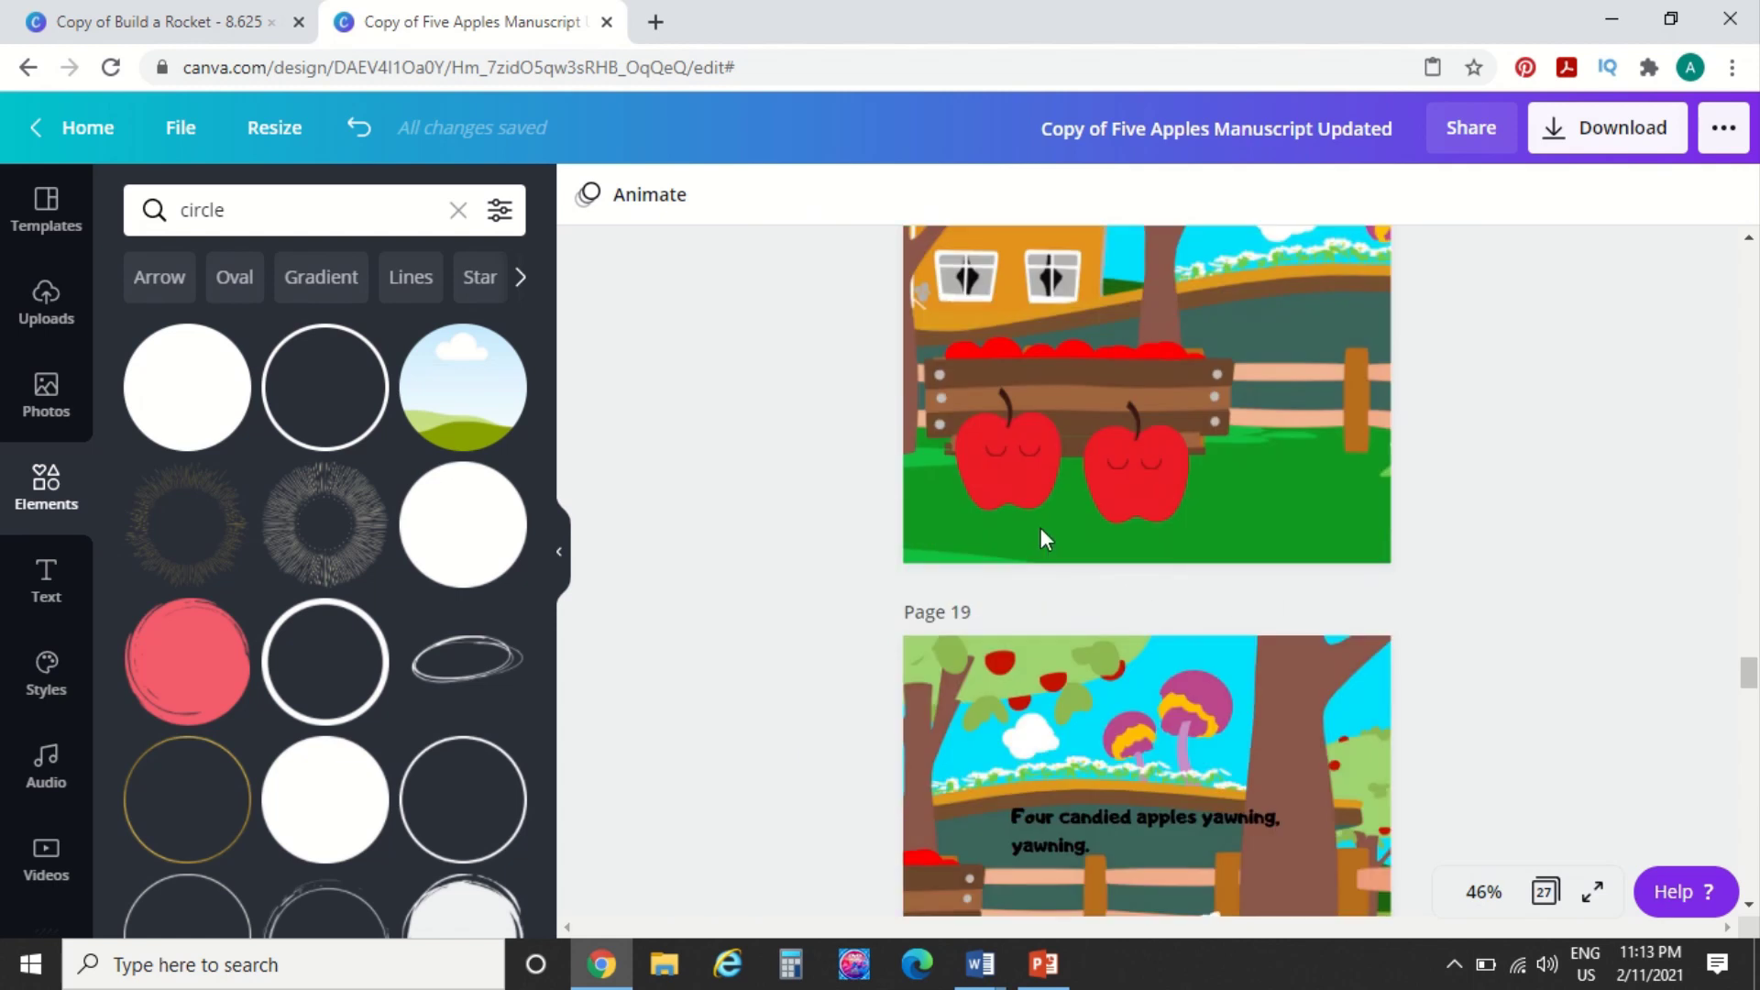
Paste the black circle mouth onto page 18 and center it below the left apple's closed eyes
{"action": "left_click", "coordinate": [1042, 539]}
{"action": "left_click", "coordinate": [1014, 473]}
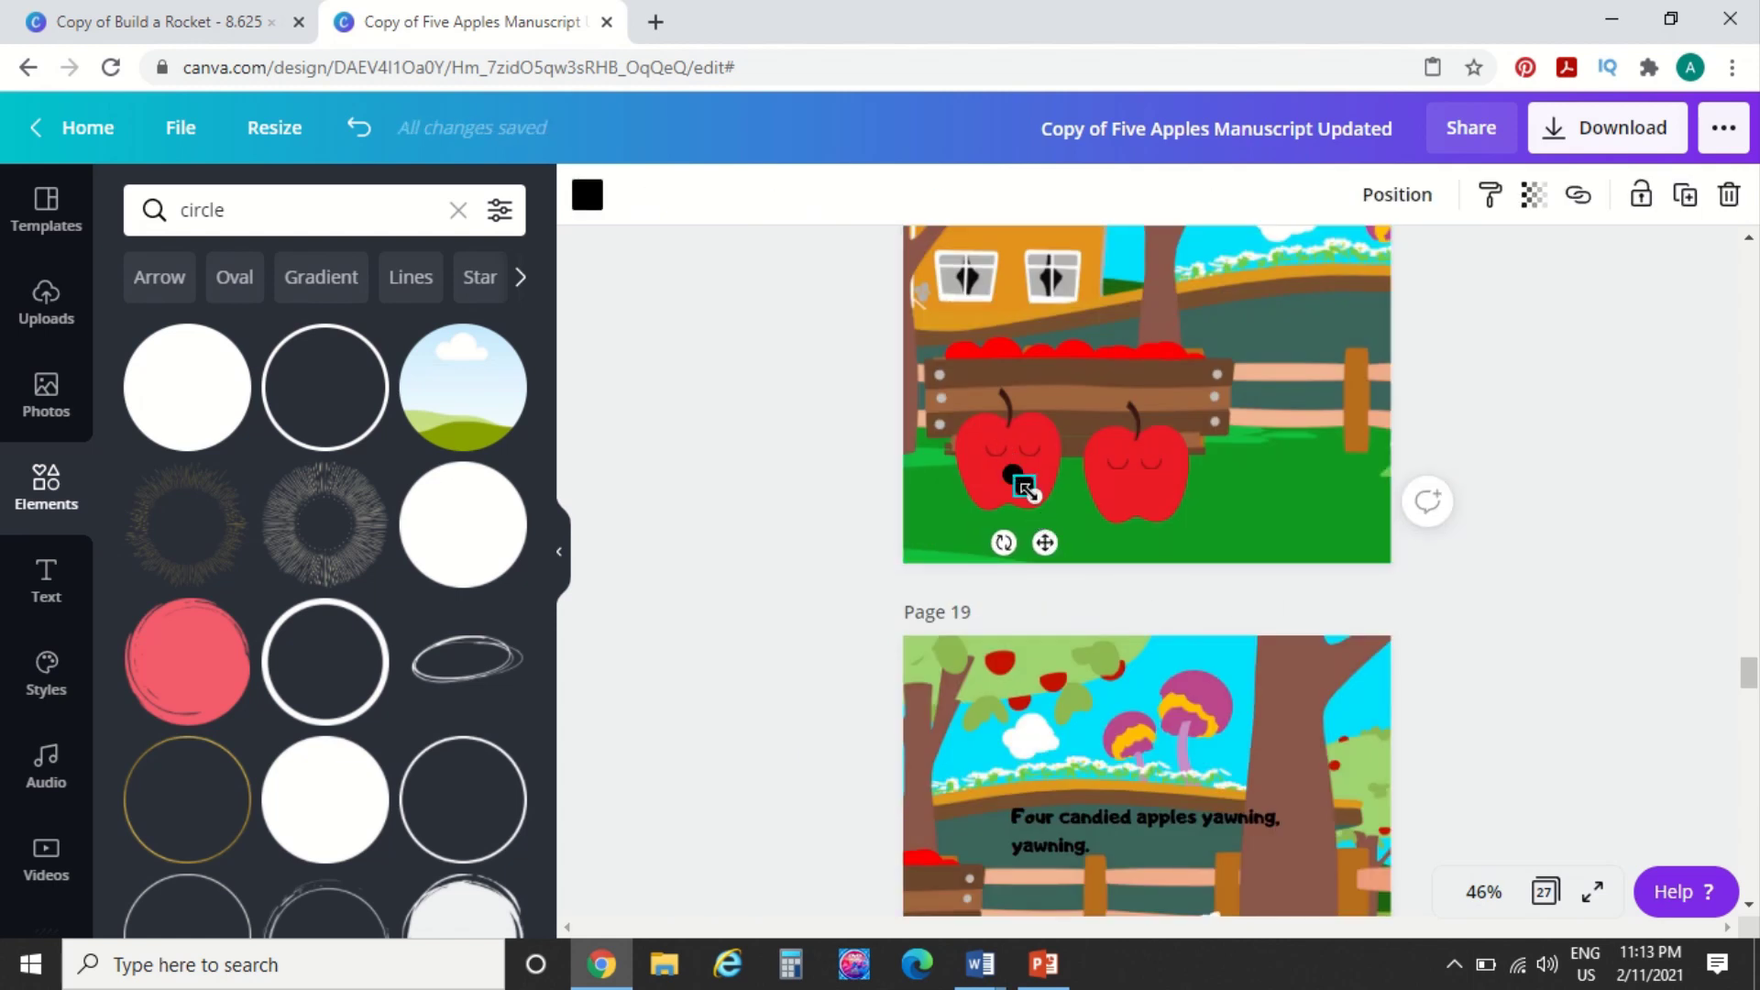
{"action": "left_click", "coordinate": [804, 533]}
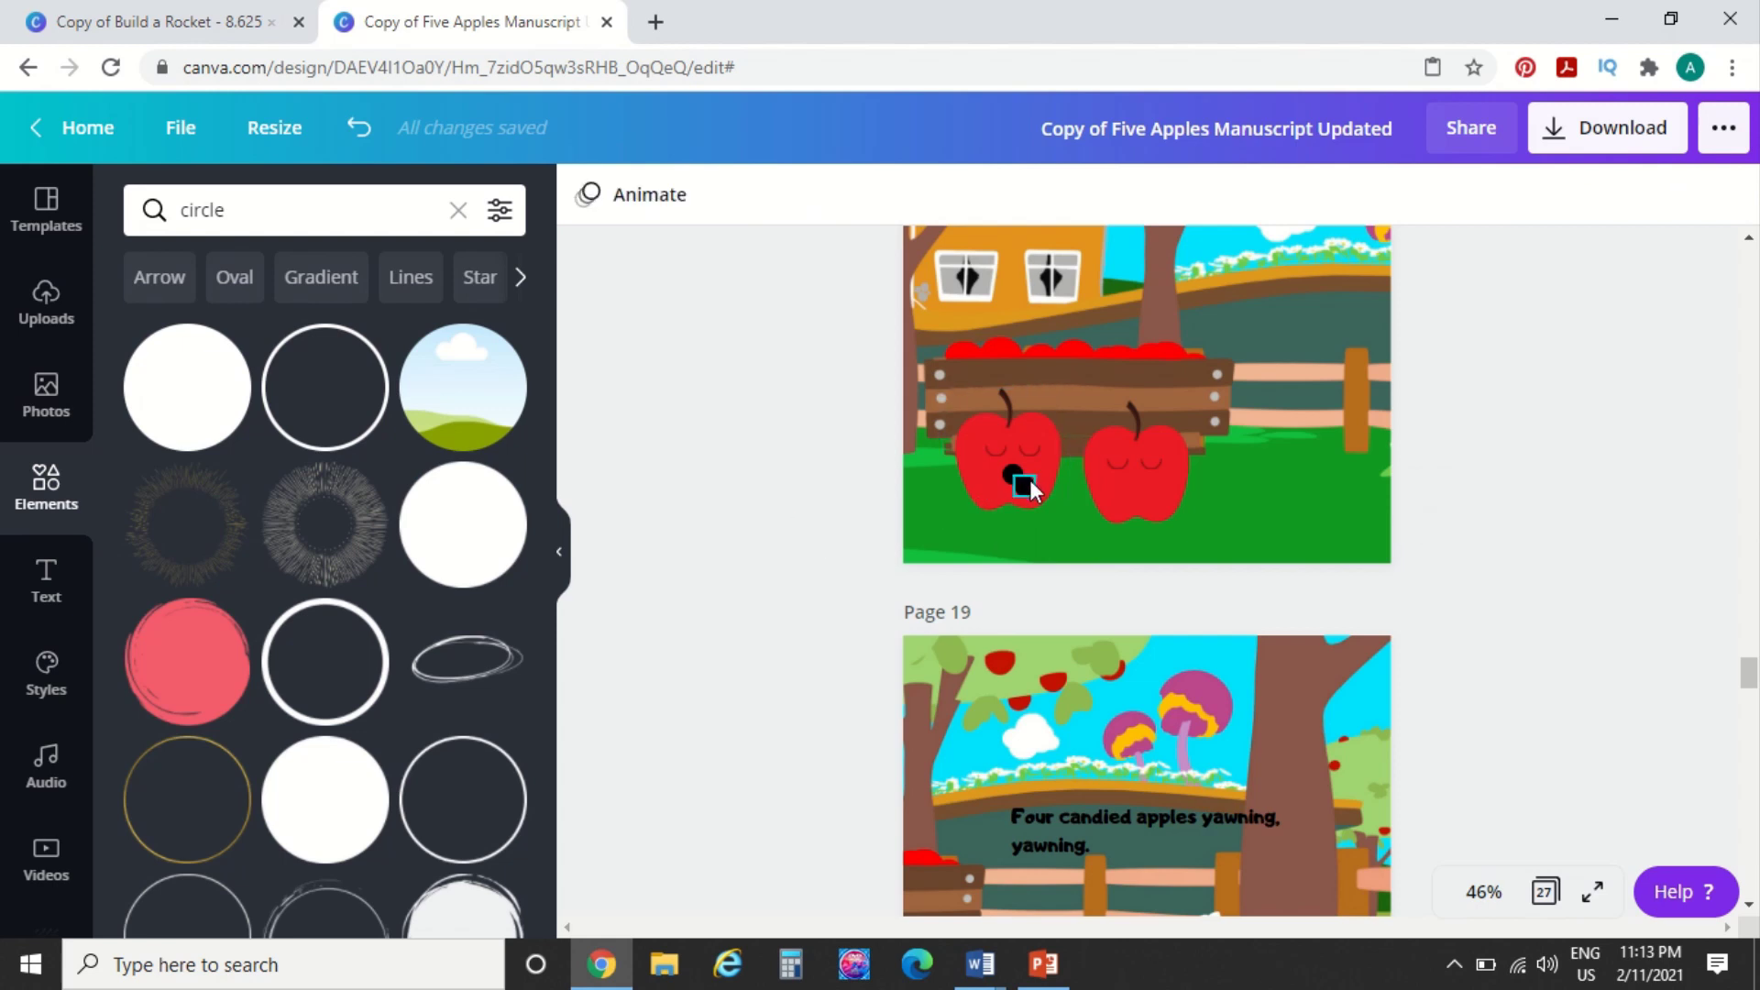
Place the second black circle below the closed eyes of page 18's right apple and nudge it slightly lower
{"action": "left_click_drag", "start_coordinate": [1025, 485], "coordinate": [1133, 481]}
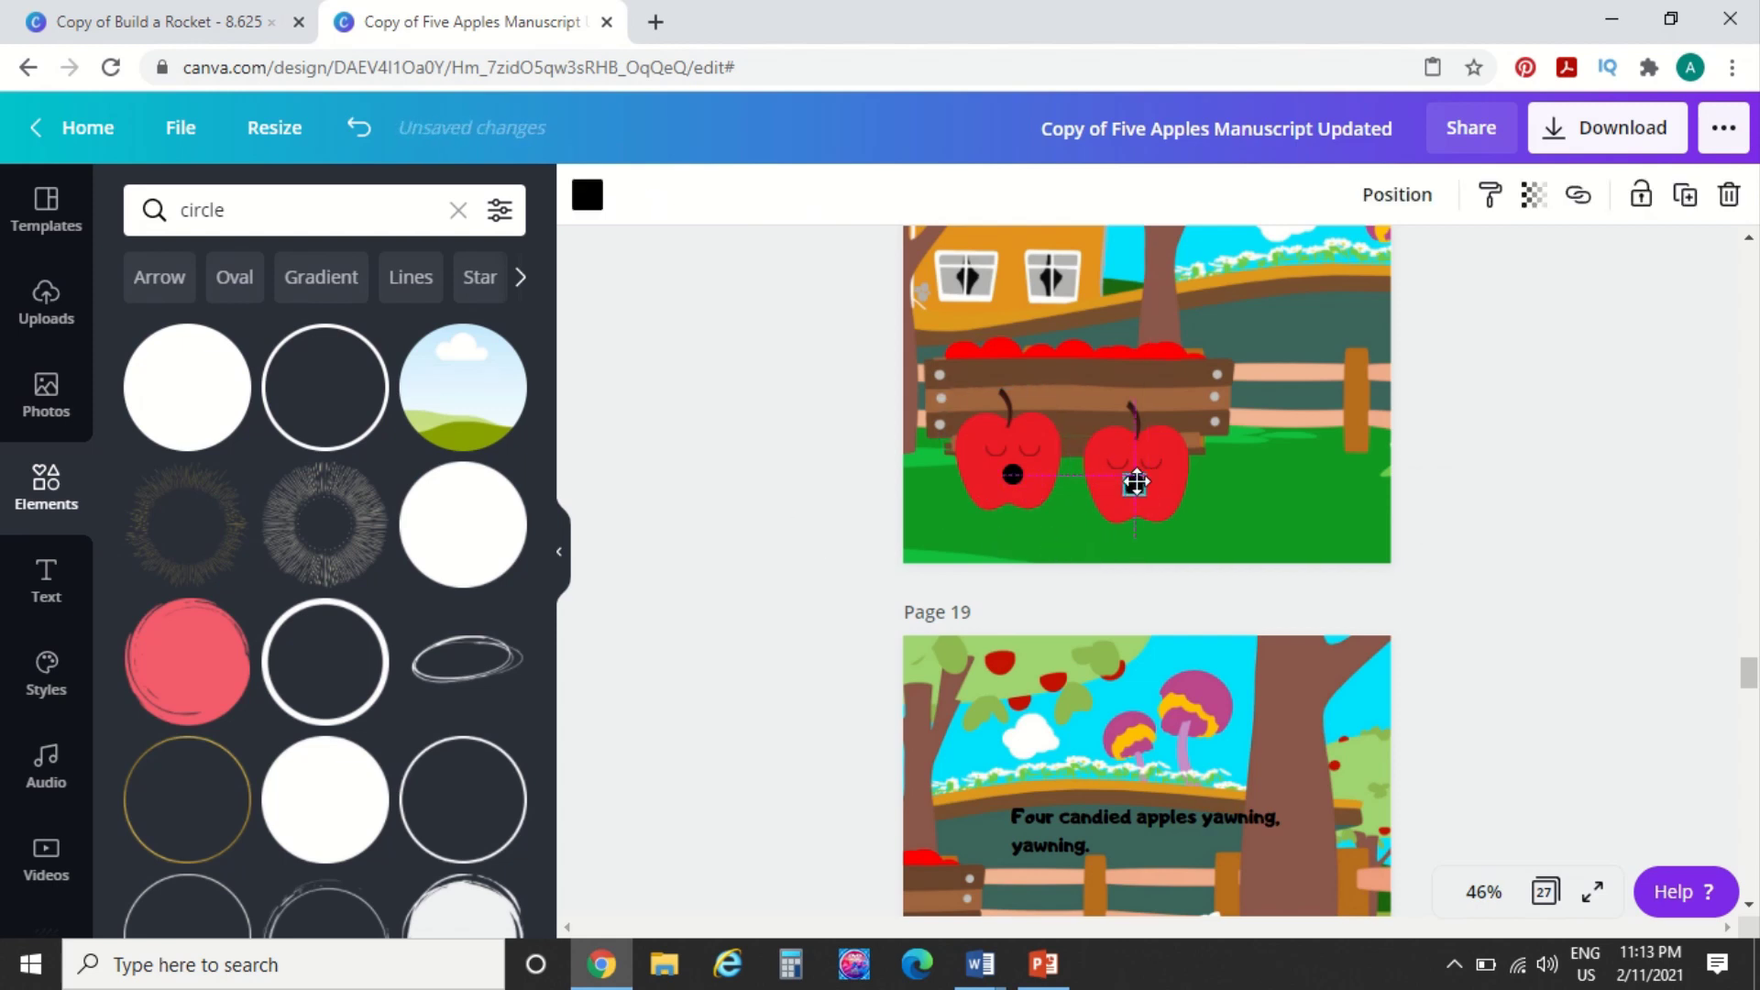
{"action": "left_click", "coordinate": [656, 504]}
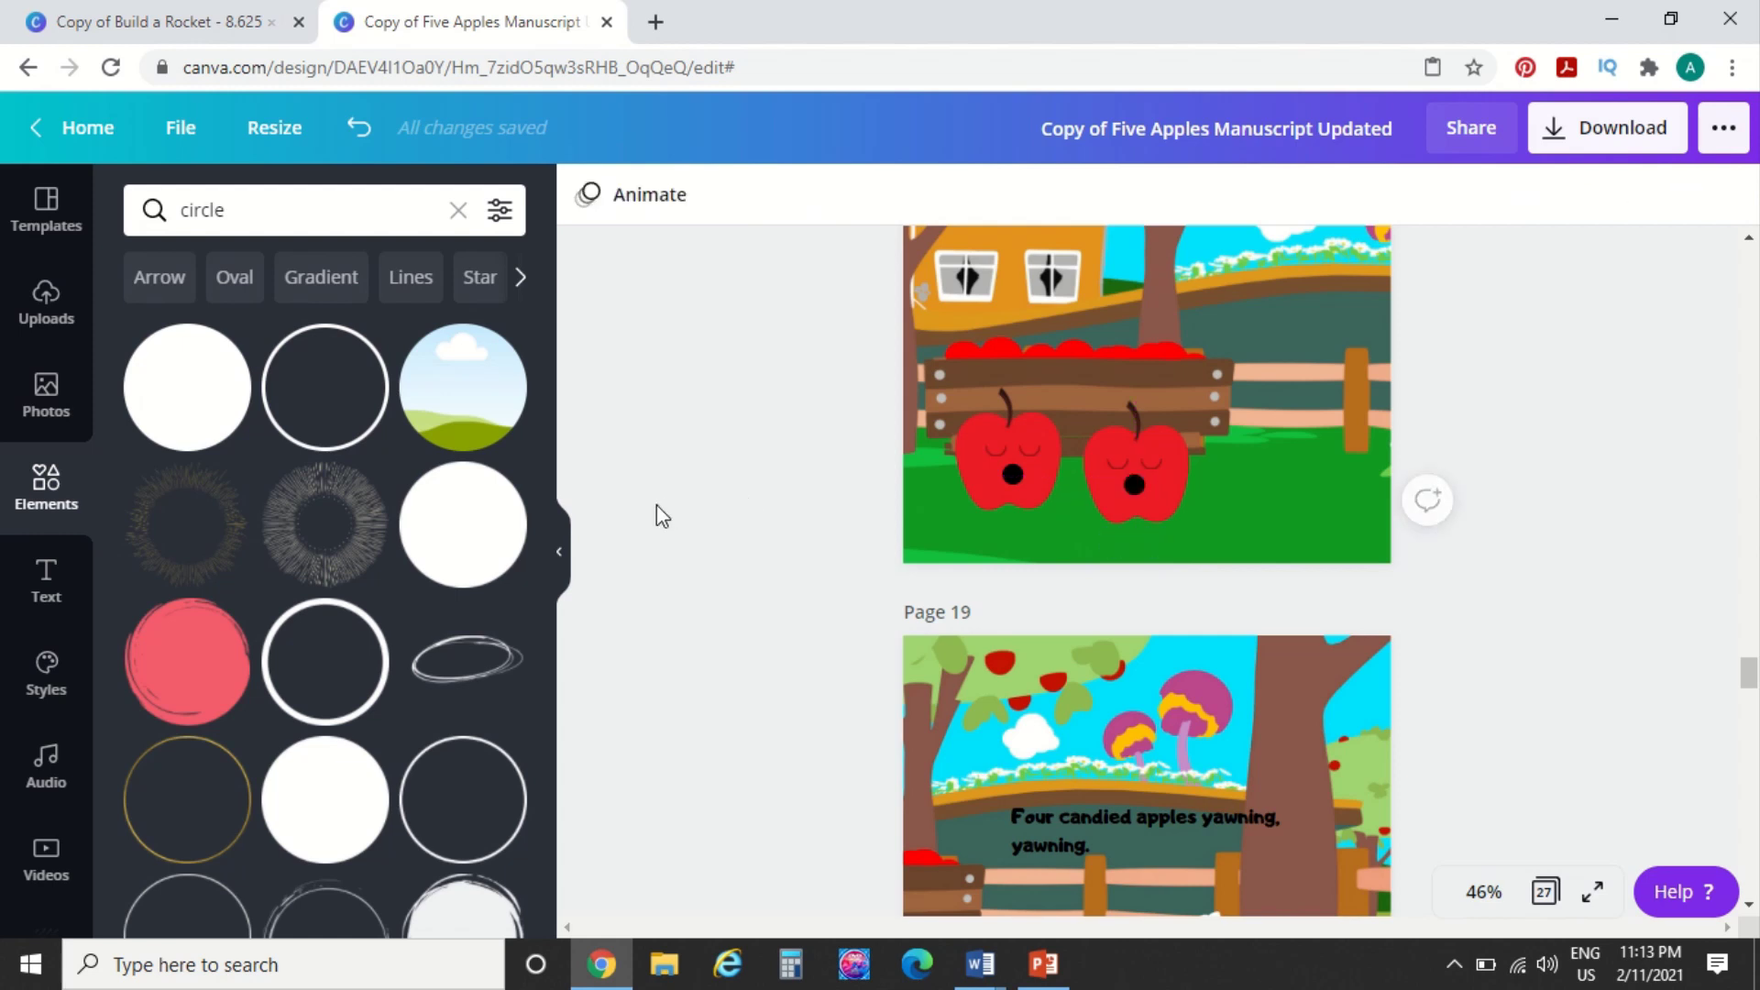
{"action": "left_click", "coordinate": [1132, 482]}
{"action": "left_click", "coordinate": [771, 491]}
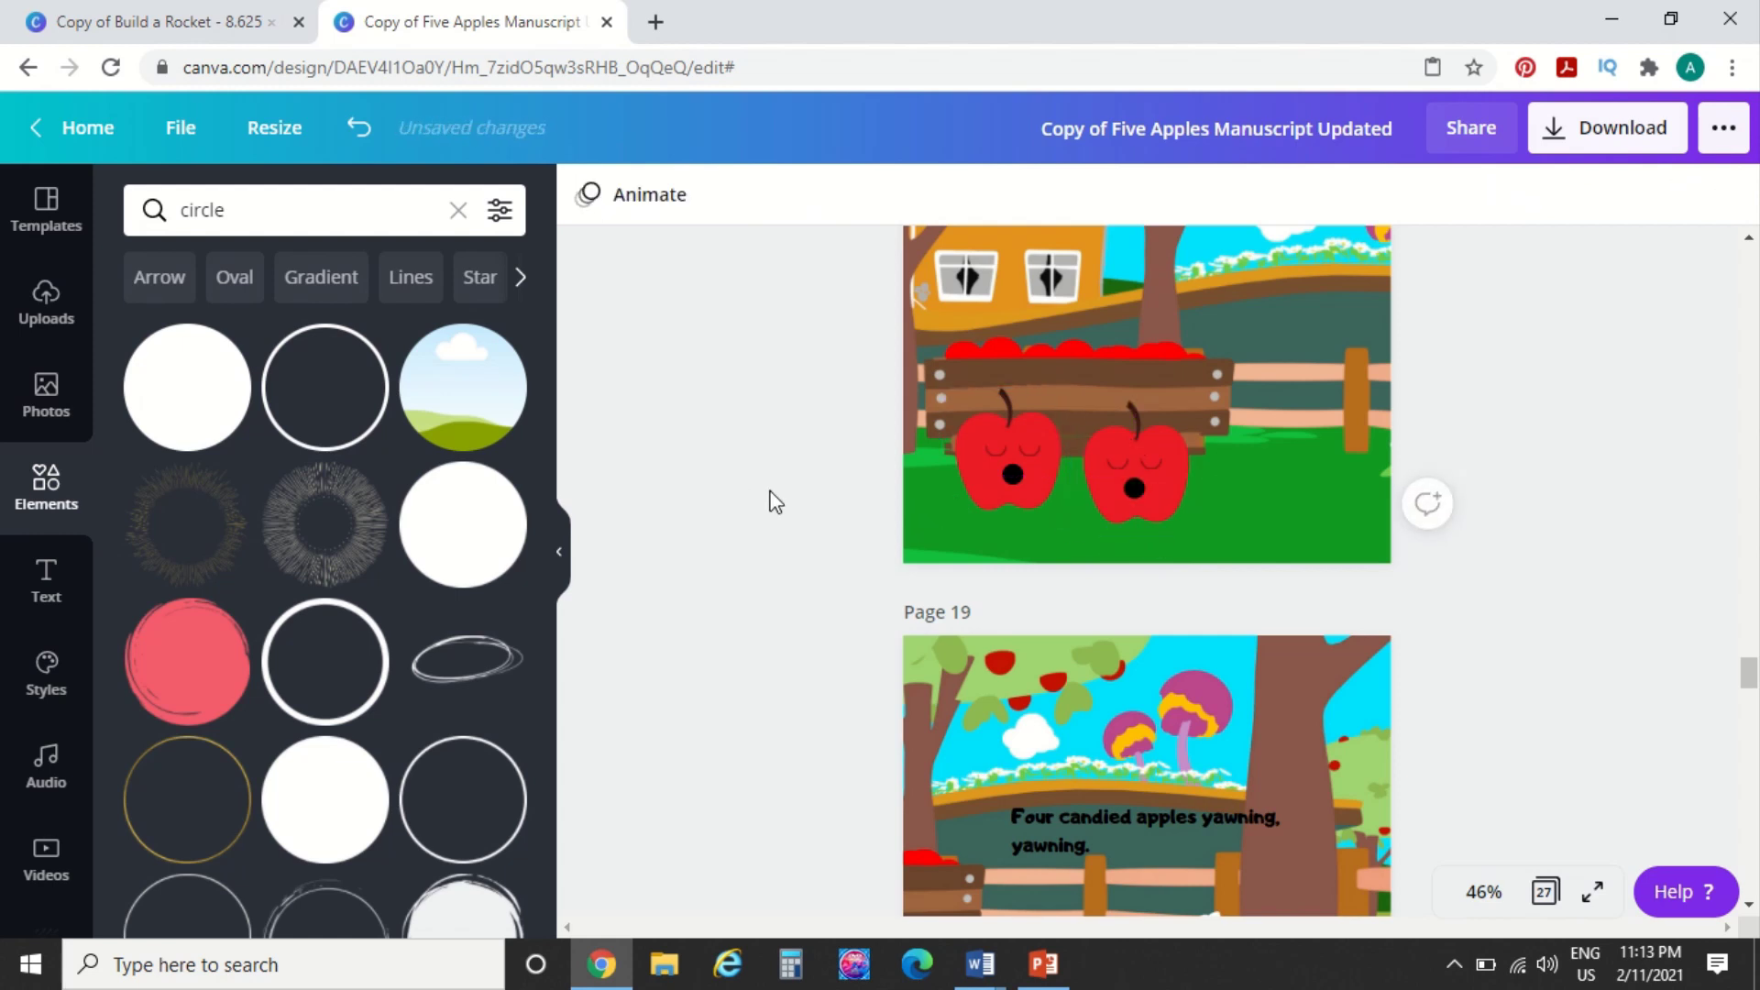
Search the elements for "white glove hand" and look through the results for a simple hand shape
{"action": "scroll", "coordinate": [771, 502], "scroll_direction": "up", "scroll_amount": 10}
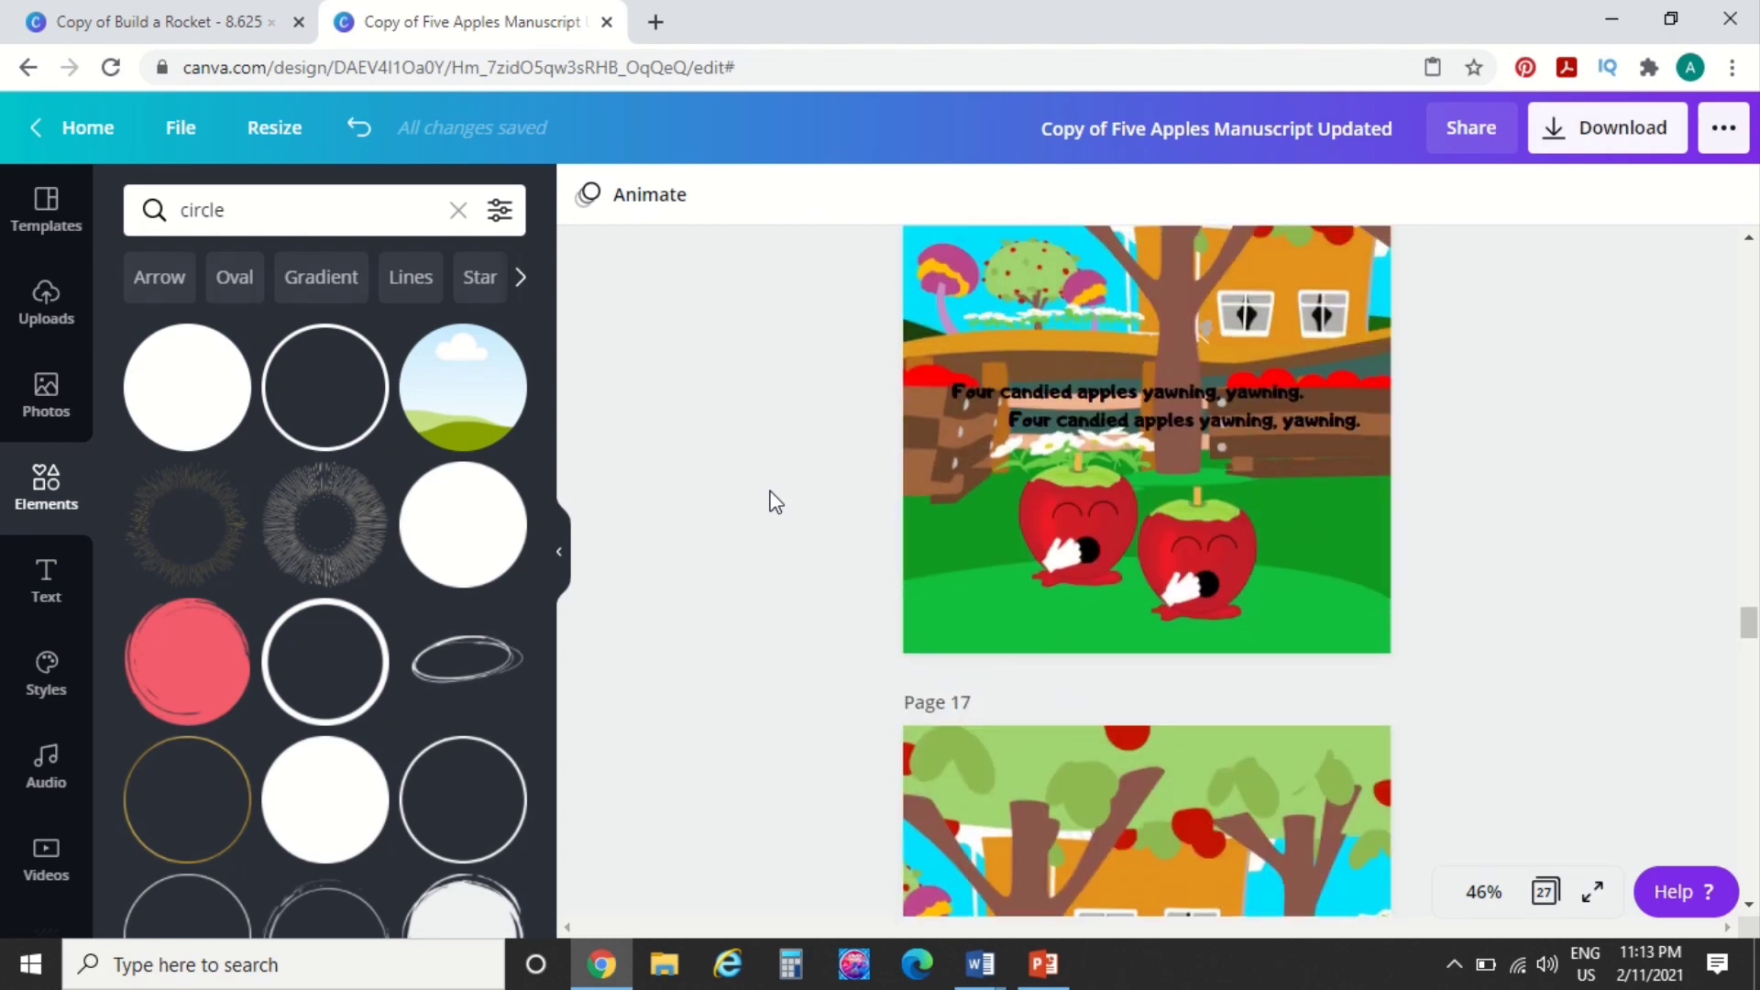
{"action": "left_click", "coordinate": [245, 215]}
{"action": "type", "text": "white"}
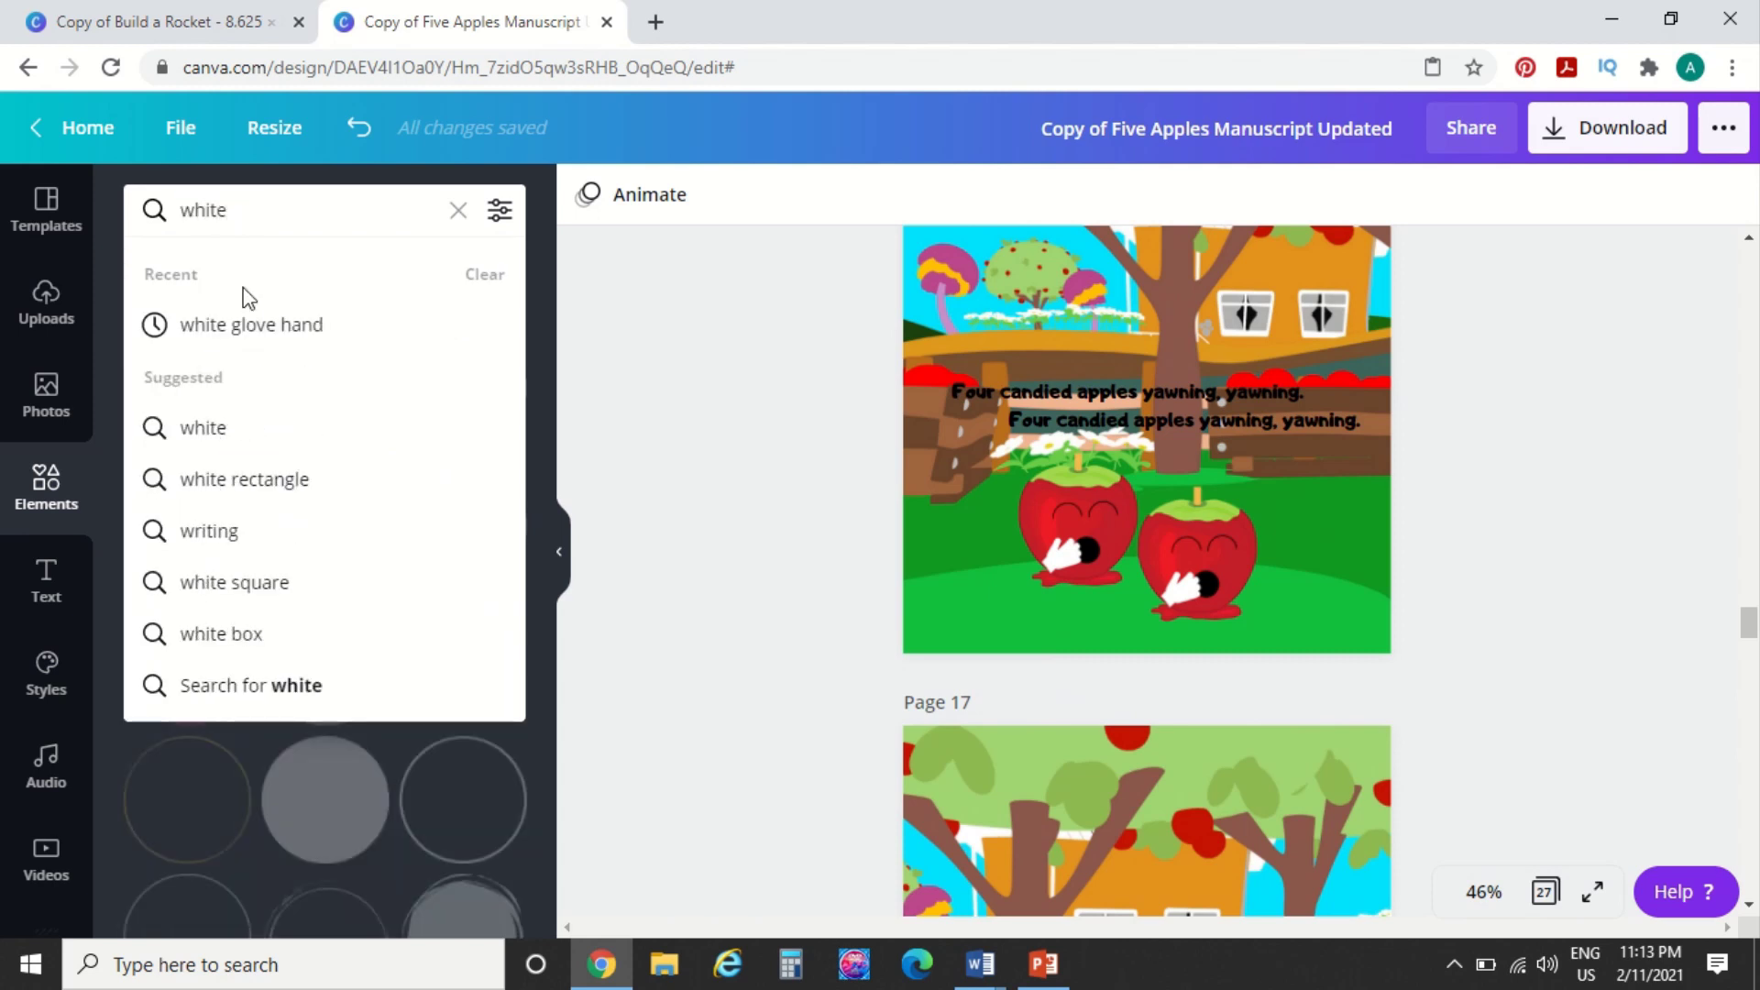
{"action": "left_click", "coordinate": [255, 327]}
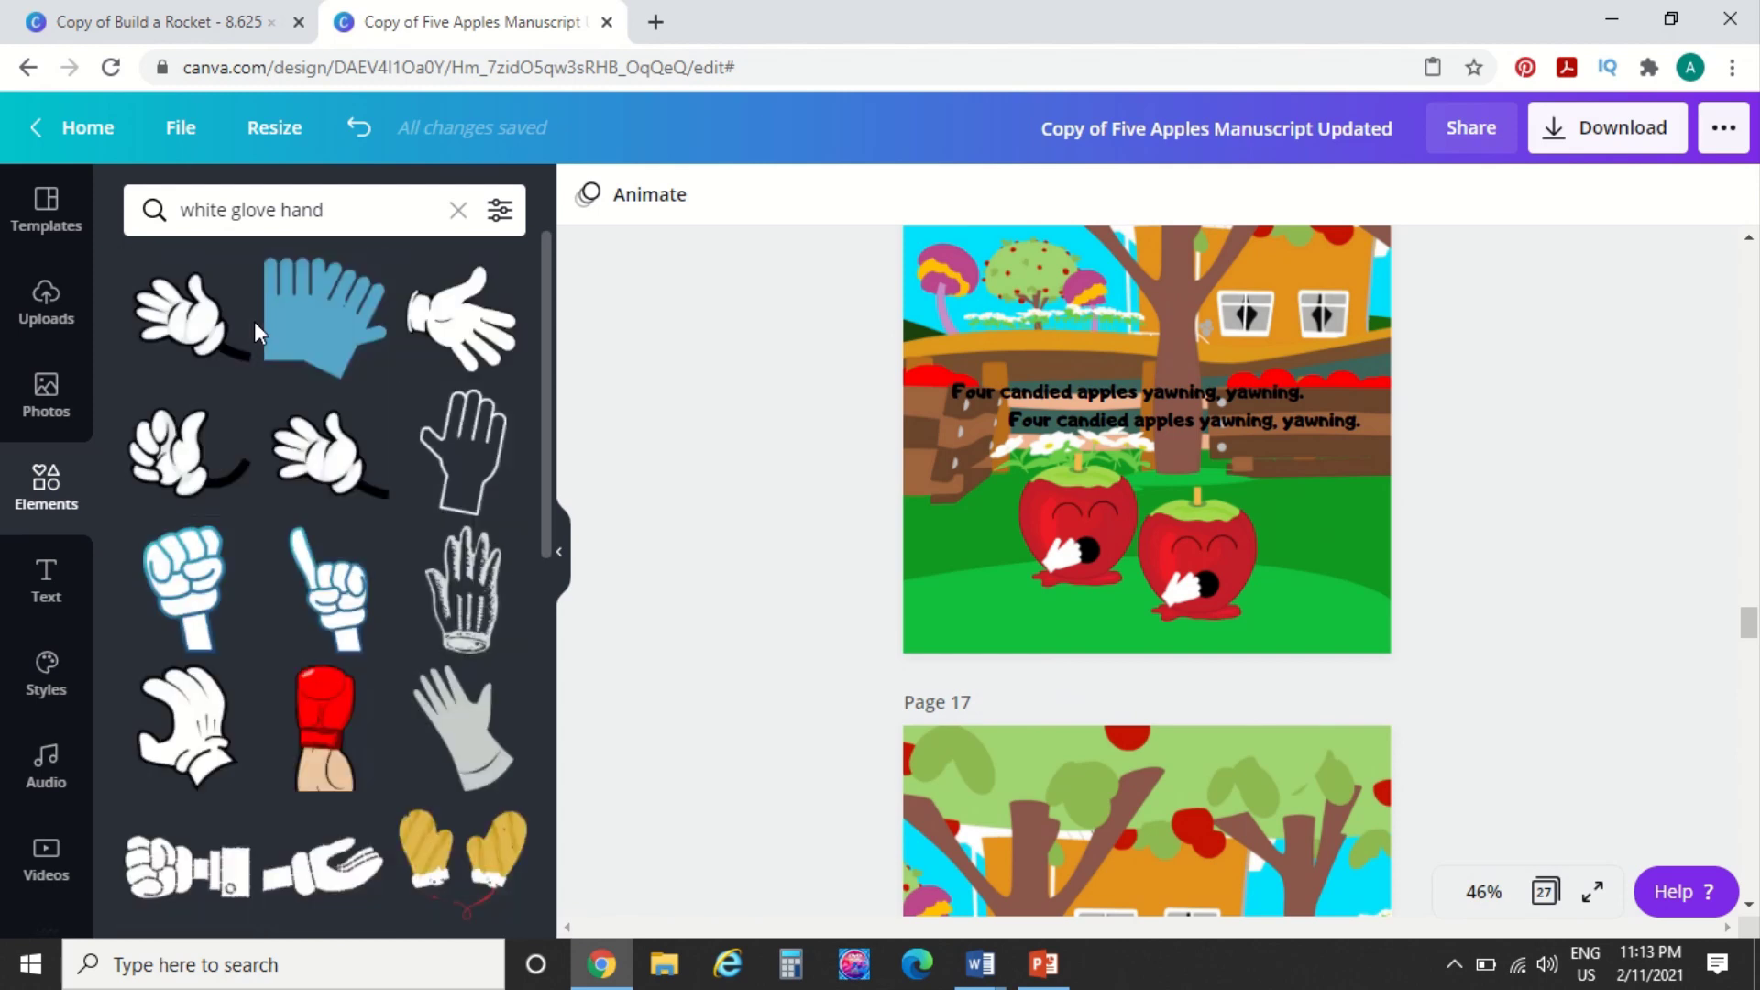
{"action": "scroll", "coordinate": [306, 584], "scroll_direction": "down", "scroll_amount": 8}
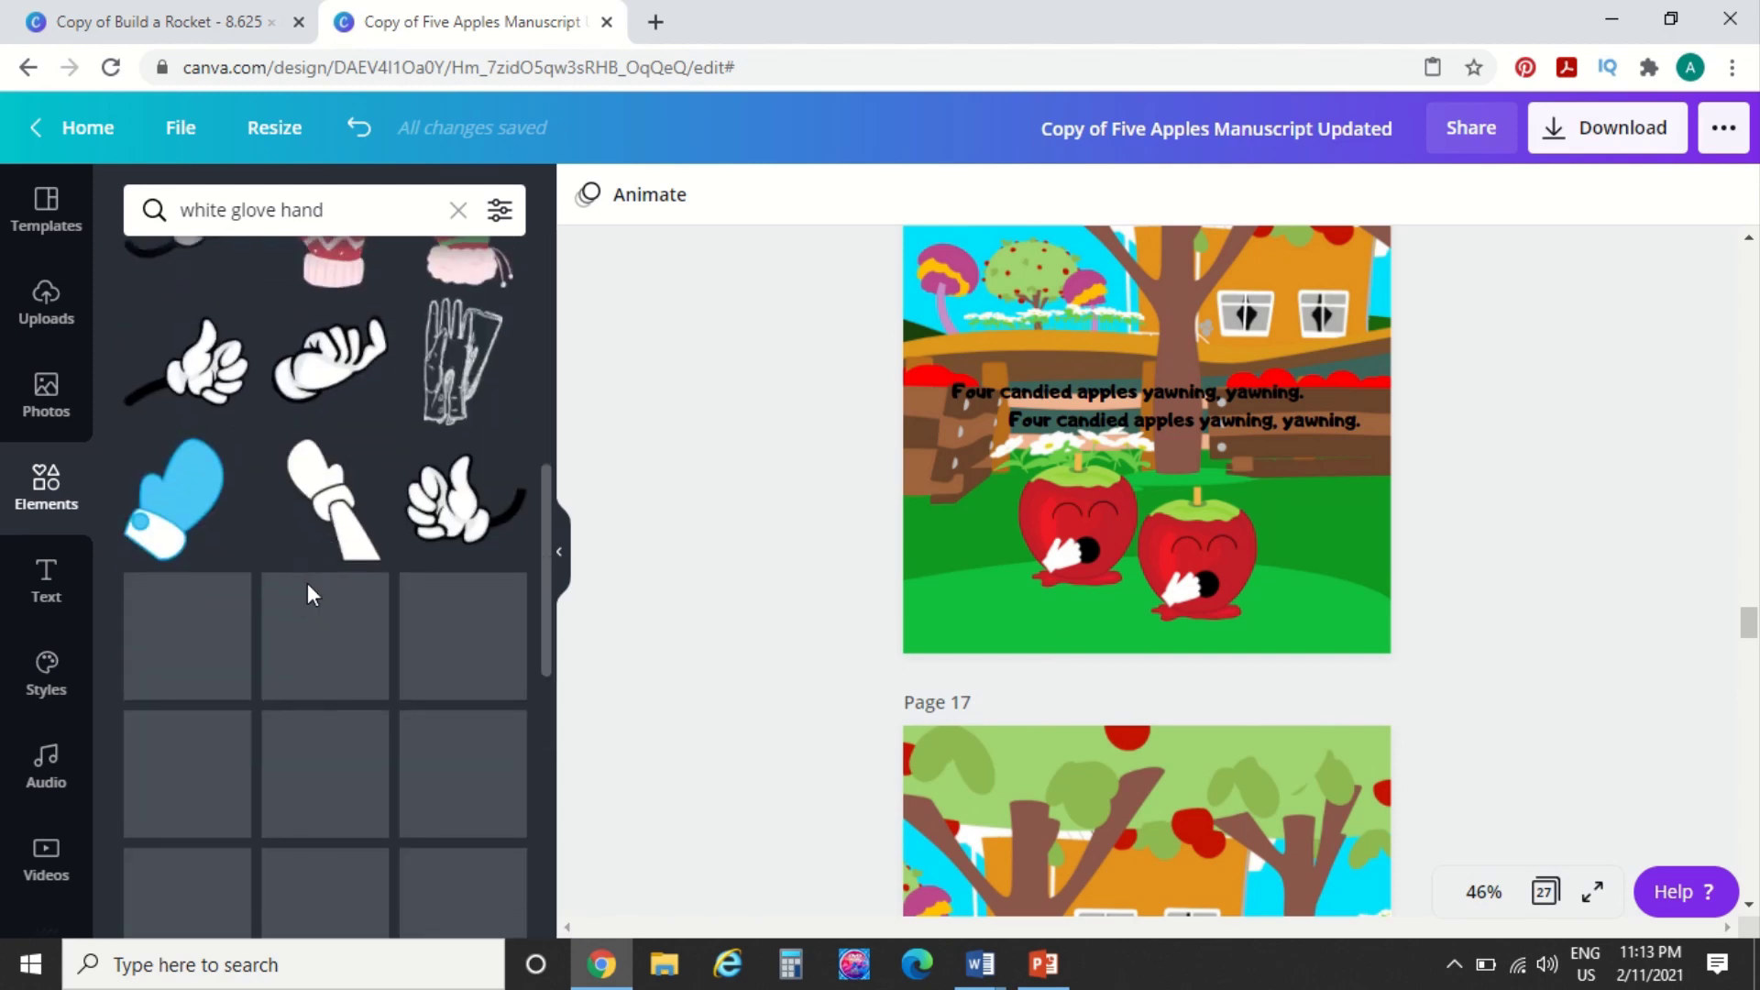
{"action": "scroll", "coordinate": [306, 583], "scroll_direction": "down", "scroll_amount": 1}
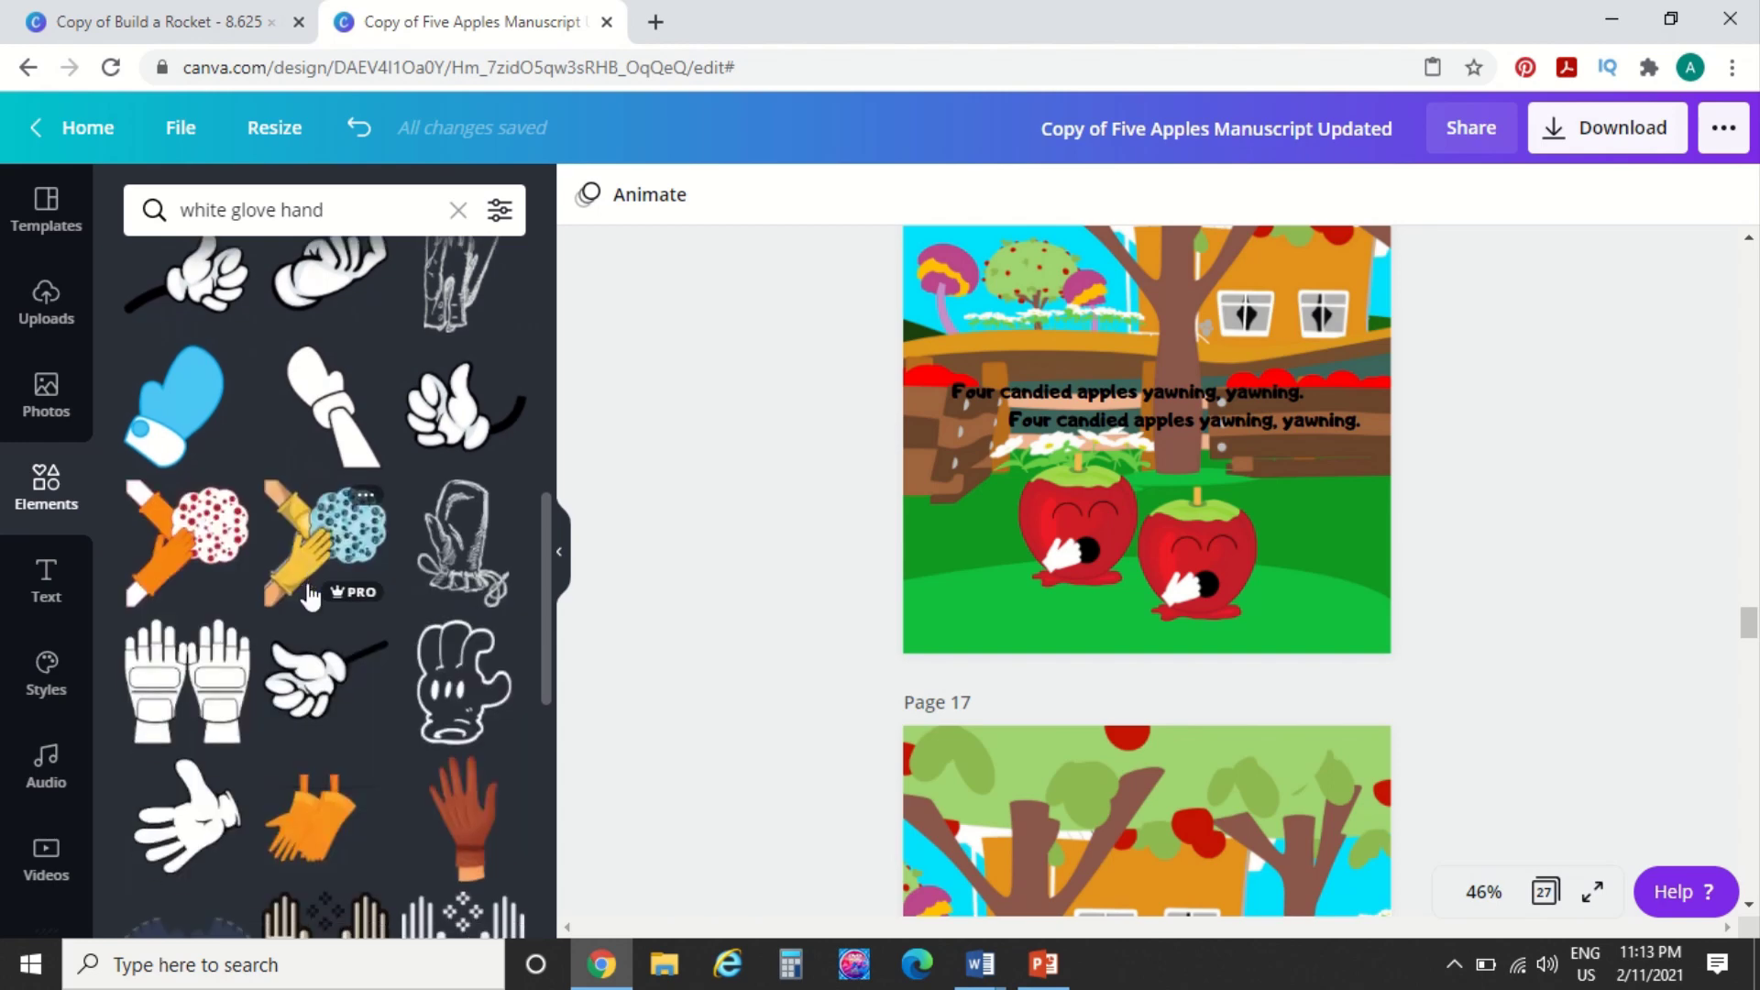
{"action": "scroll", "coordinate": [310, 596], "scroll_direction": "down", "scroll_amount": 6}
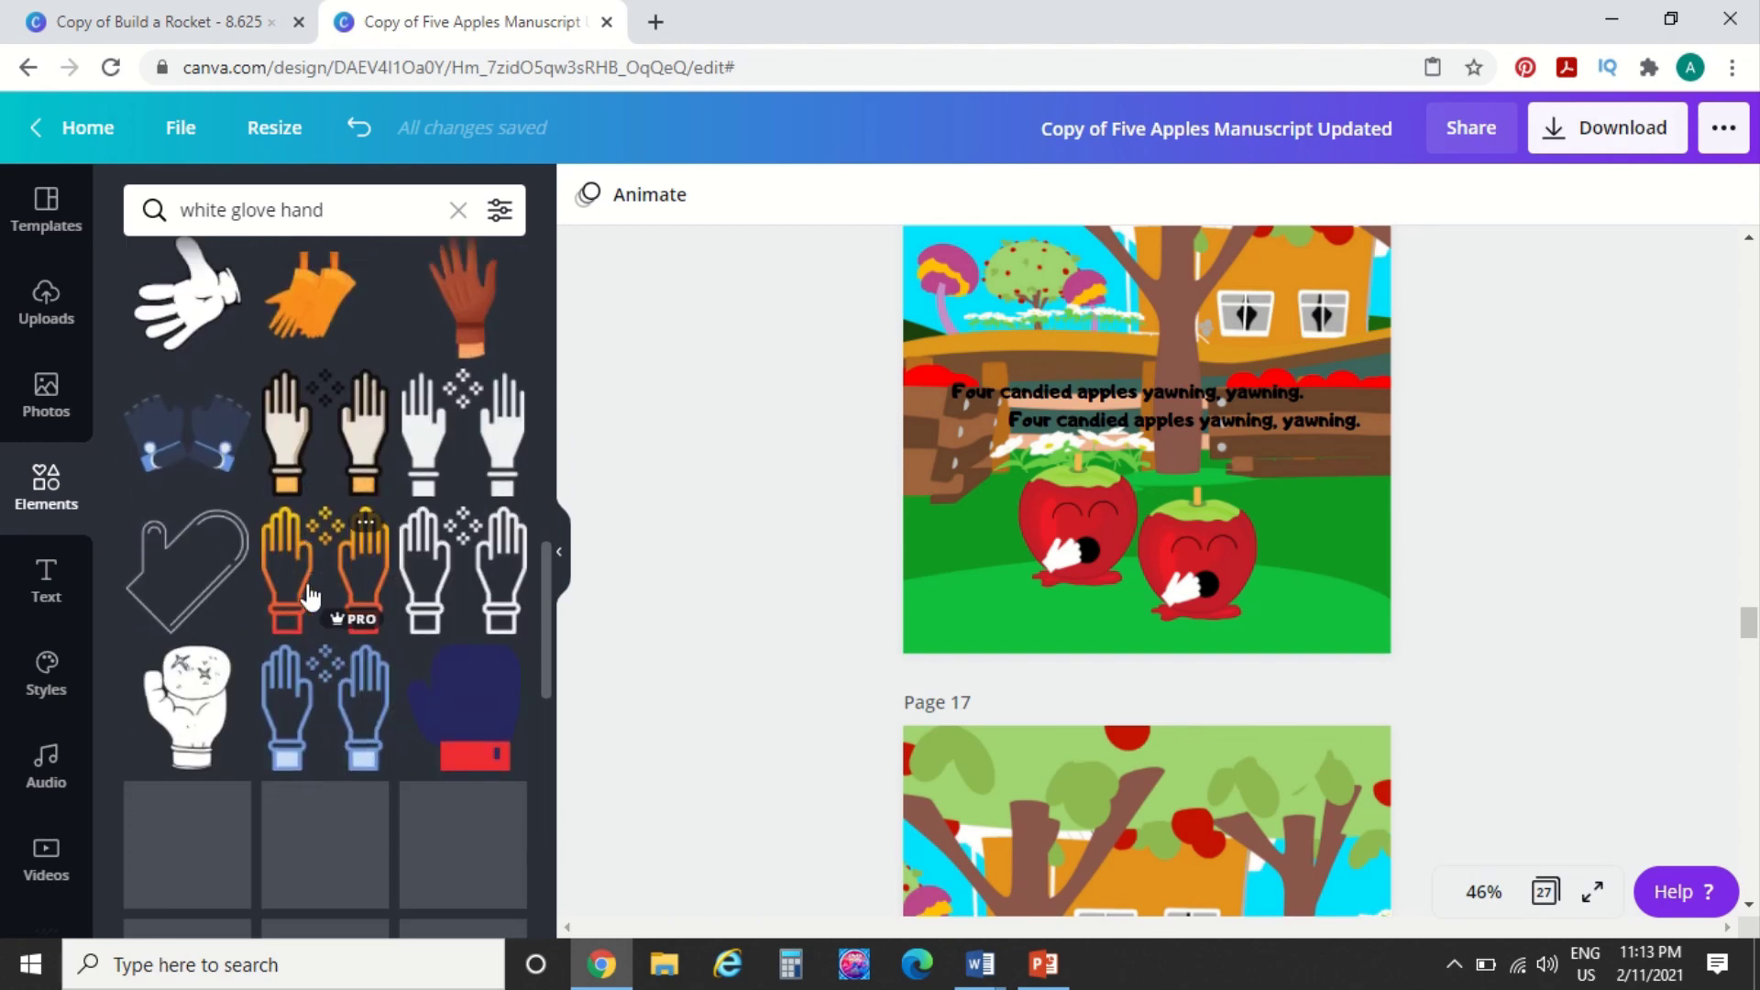
{"action": "scroll", "coordinate": [310, 596], "scroll_direction": "down", "scroll_amount": 3}
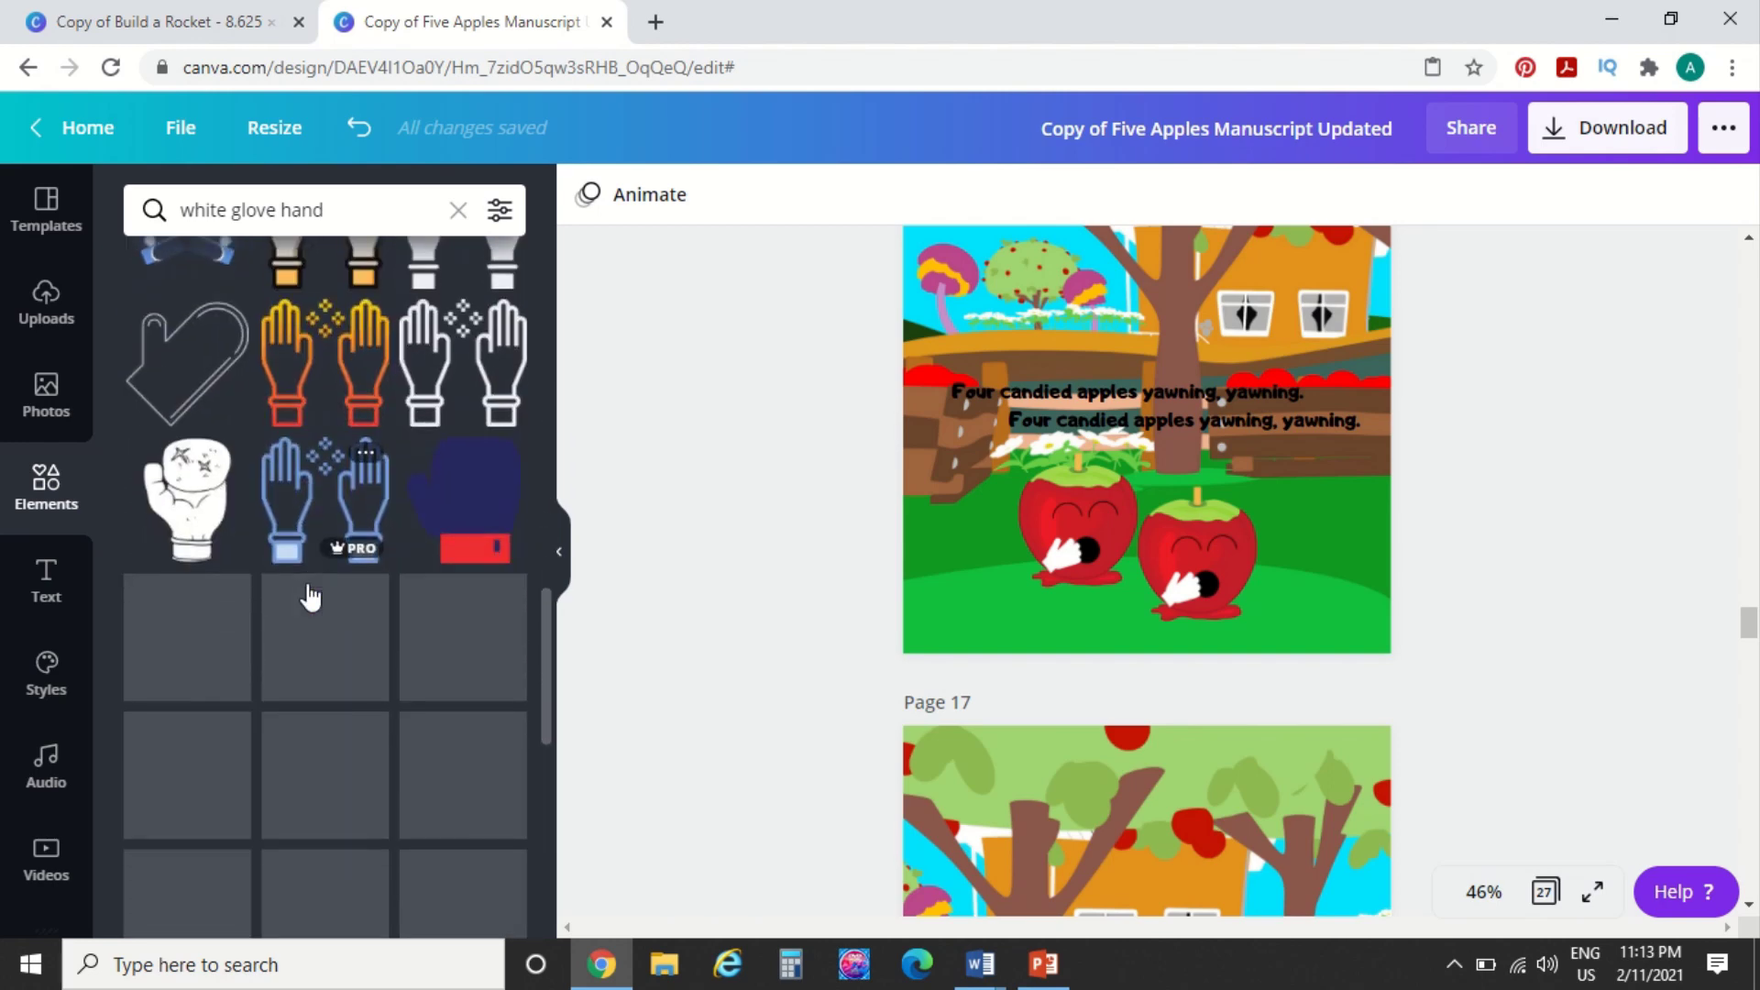
{"action": "scroll", "coordinate": [310, 596], "scroll_direction": "down", "scroll_amount": 6}
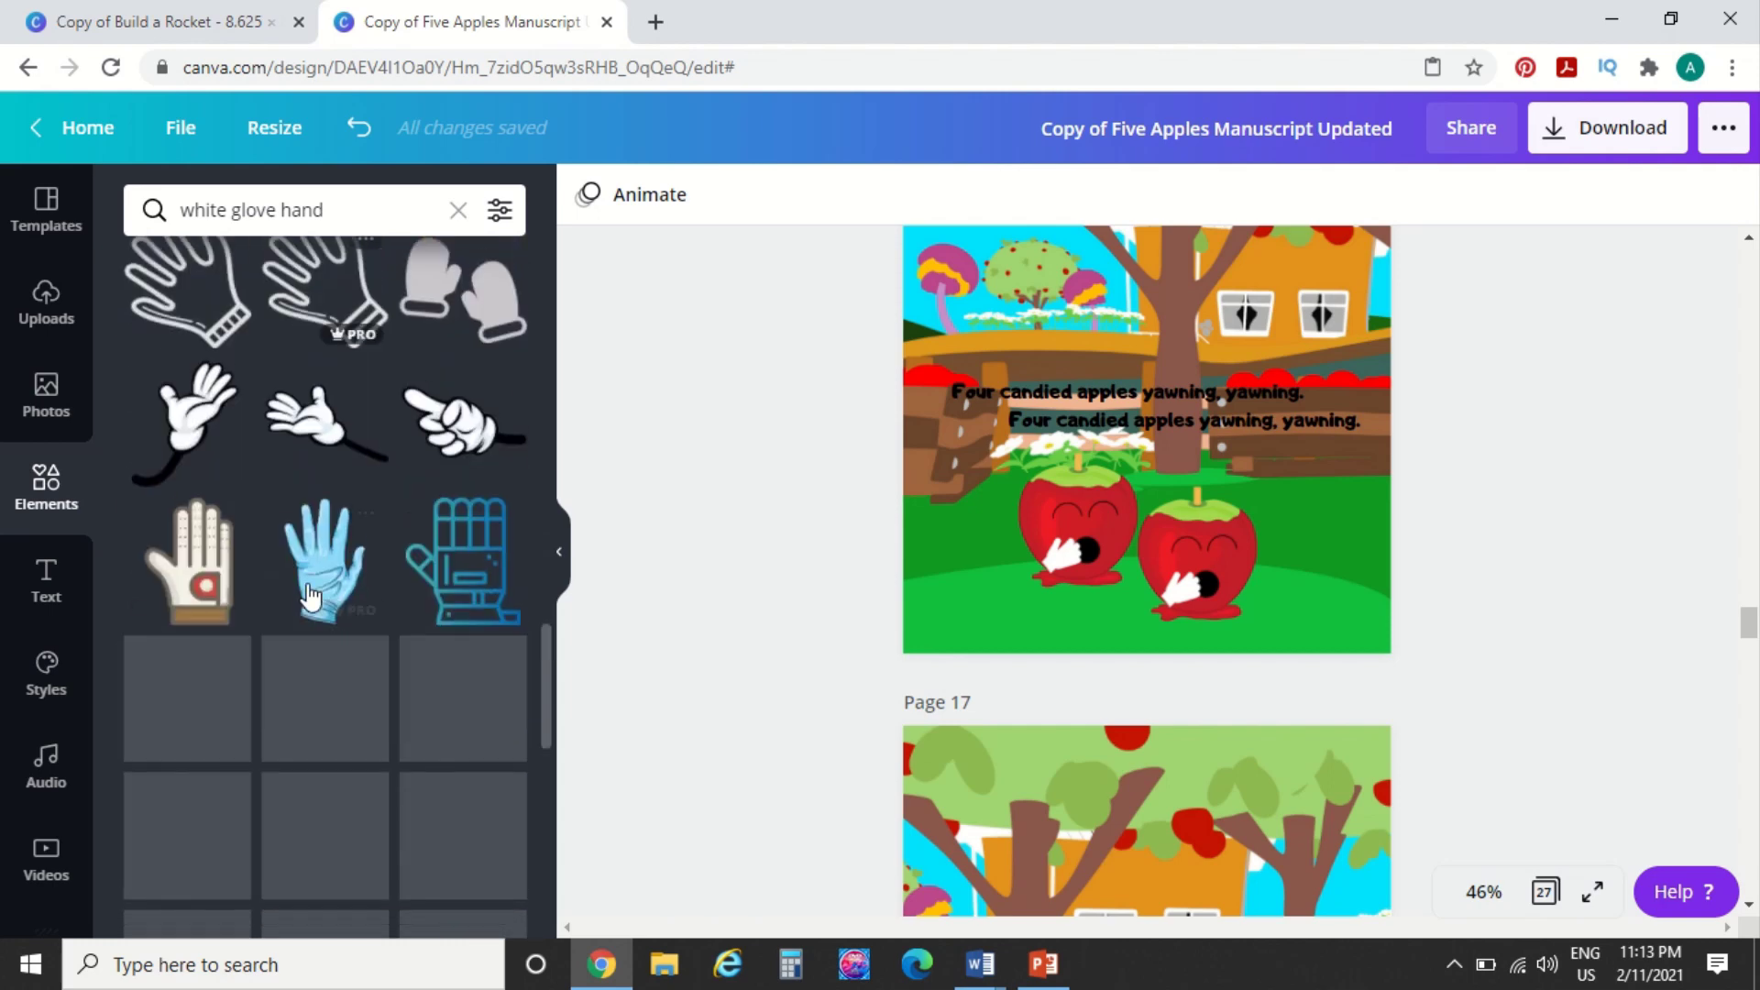
Shorten the element search to "white glove" and show results for that exact phrase instead of "white globe"
{"action": "left_click_drag", "start_coordinate": [332, 213], "coordinate": [286, 219]}
{"action": "key", "text": "BackSpace"}
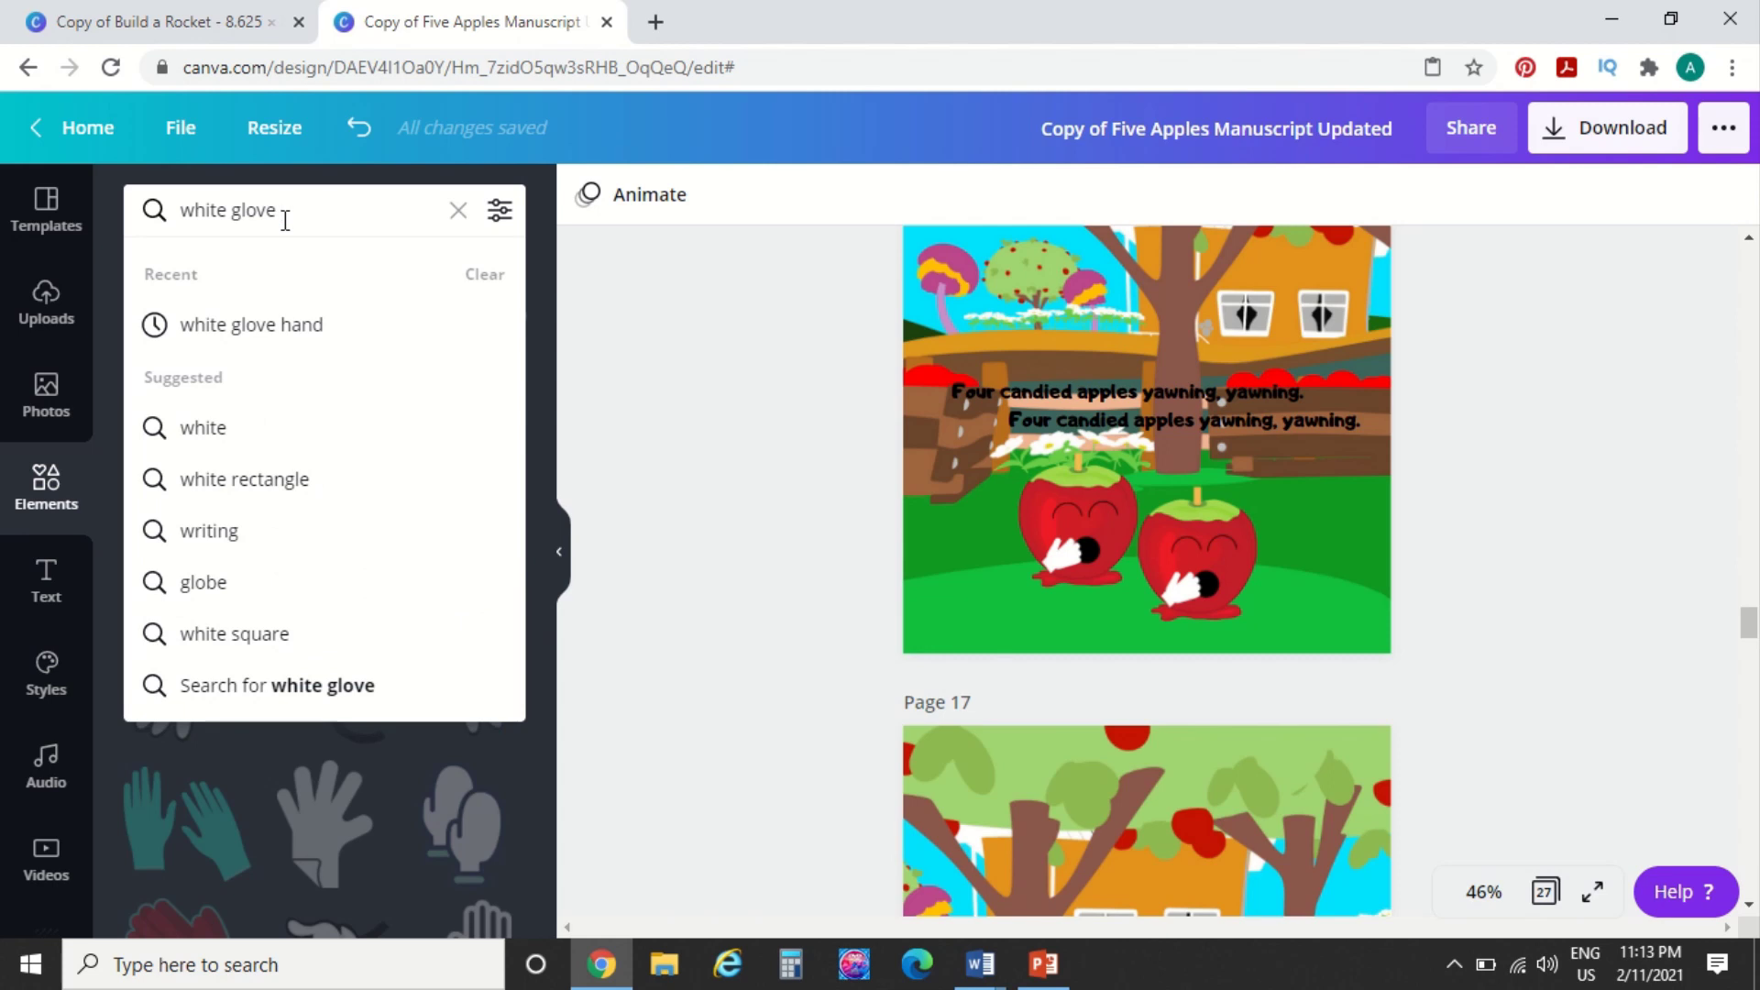
{"action": "key", "text": "Return"}
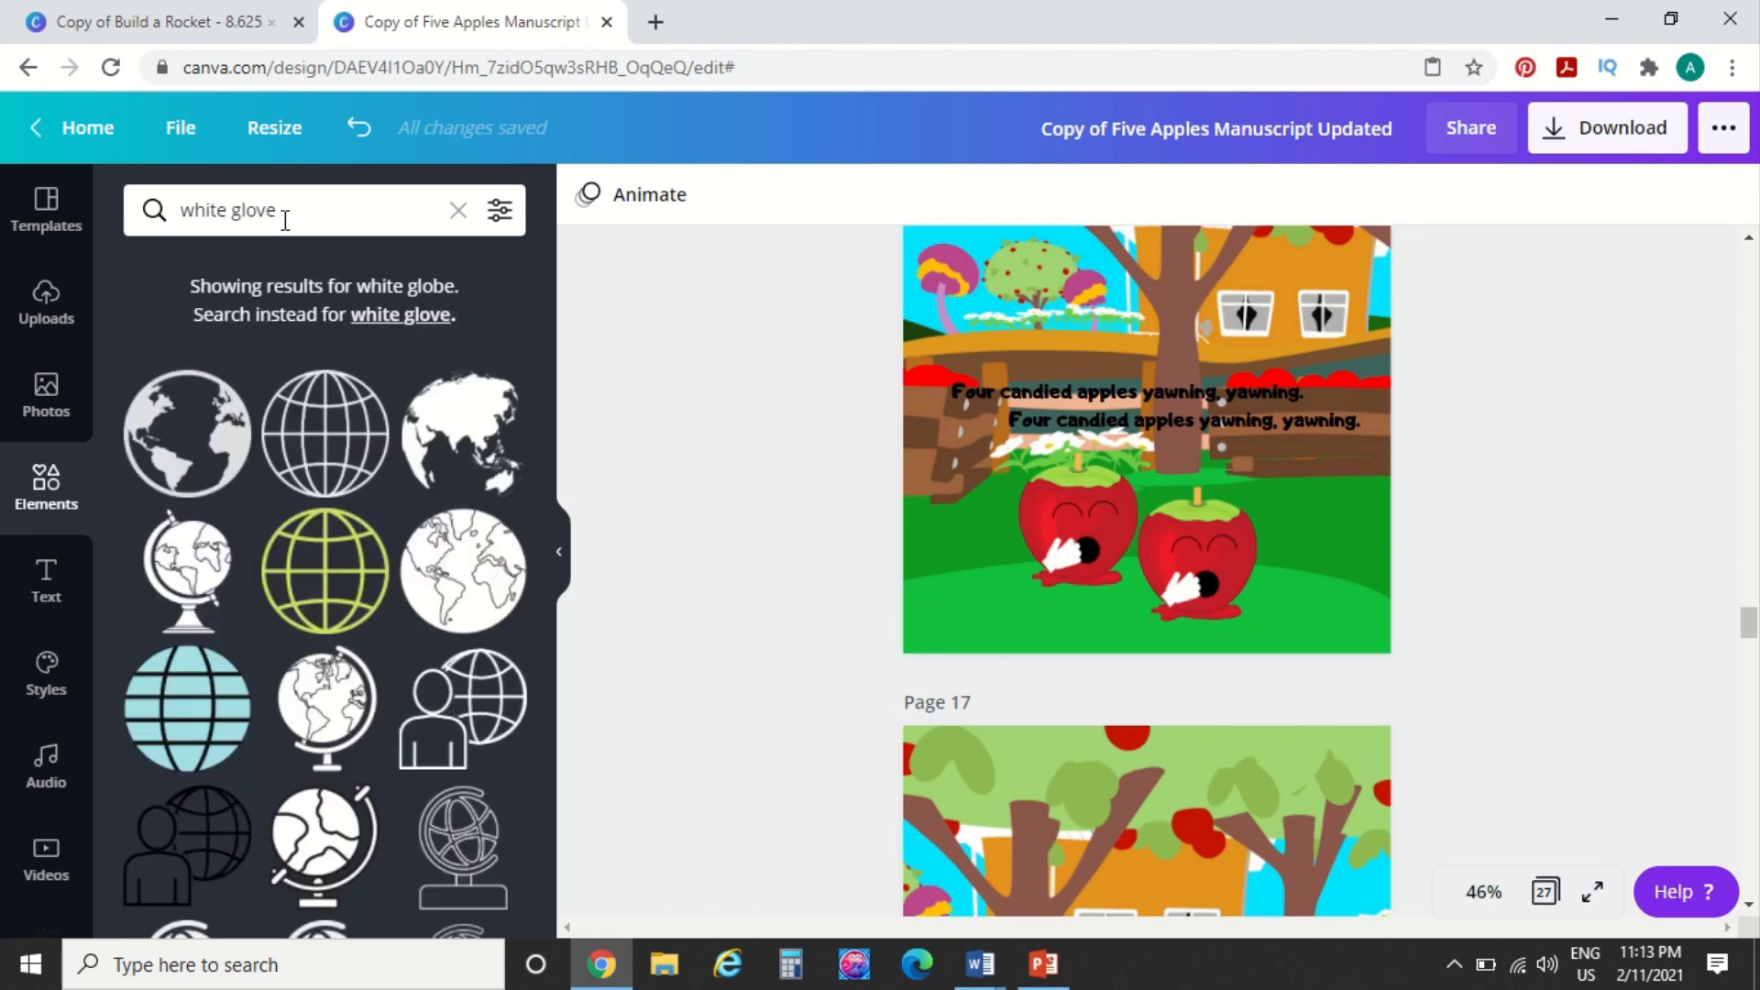
{"action": "left_click", "coordinate": [285, 220]}
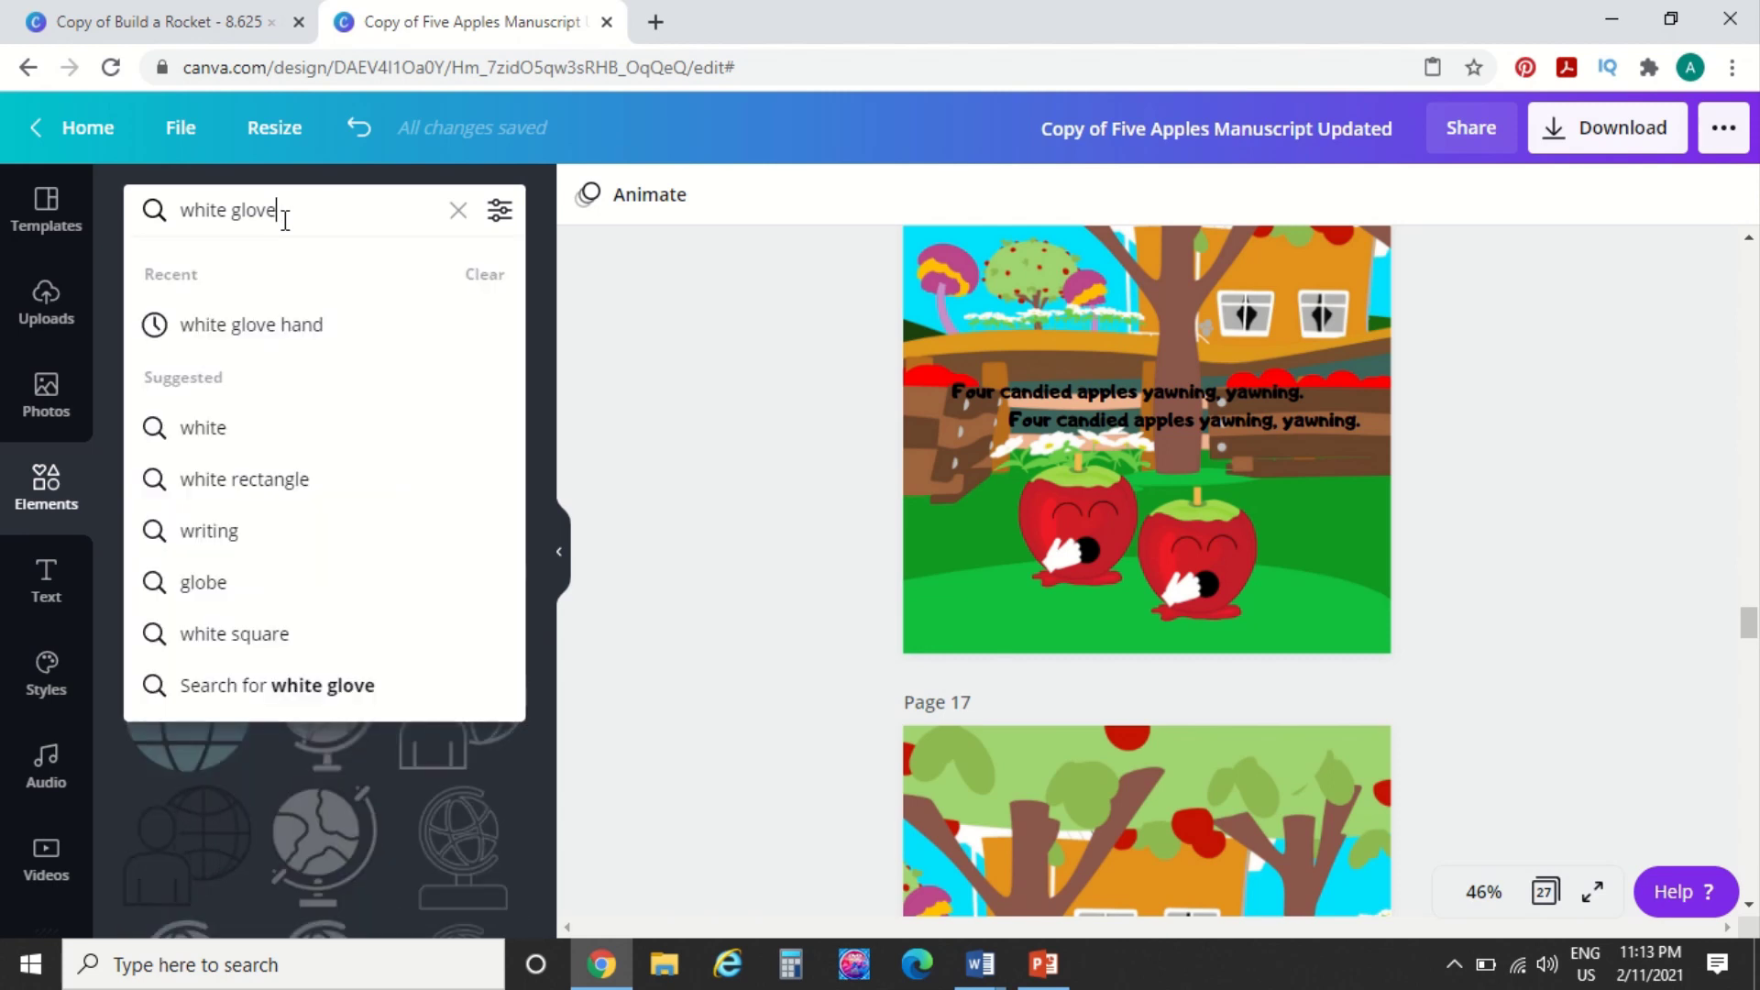
{"action": "key", "text": "Return"}
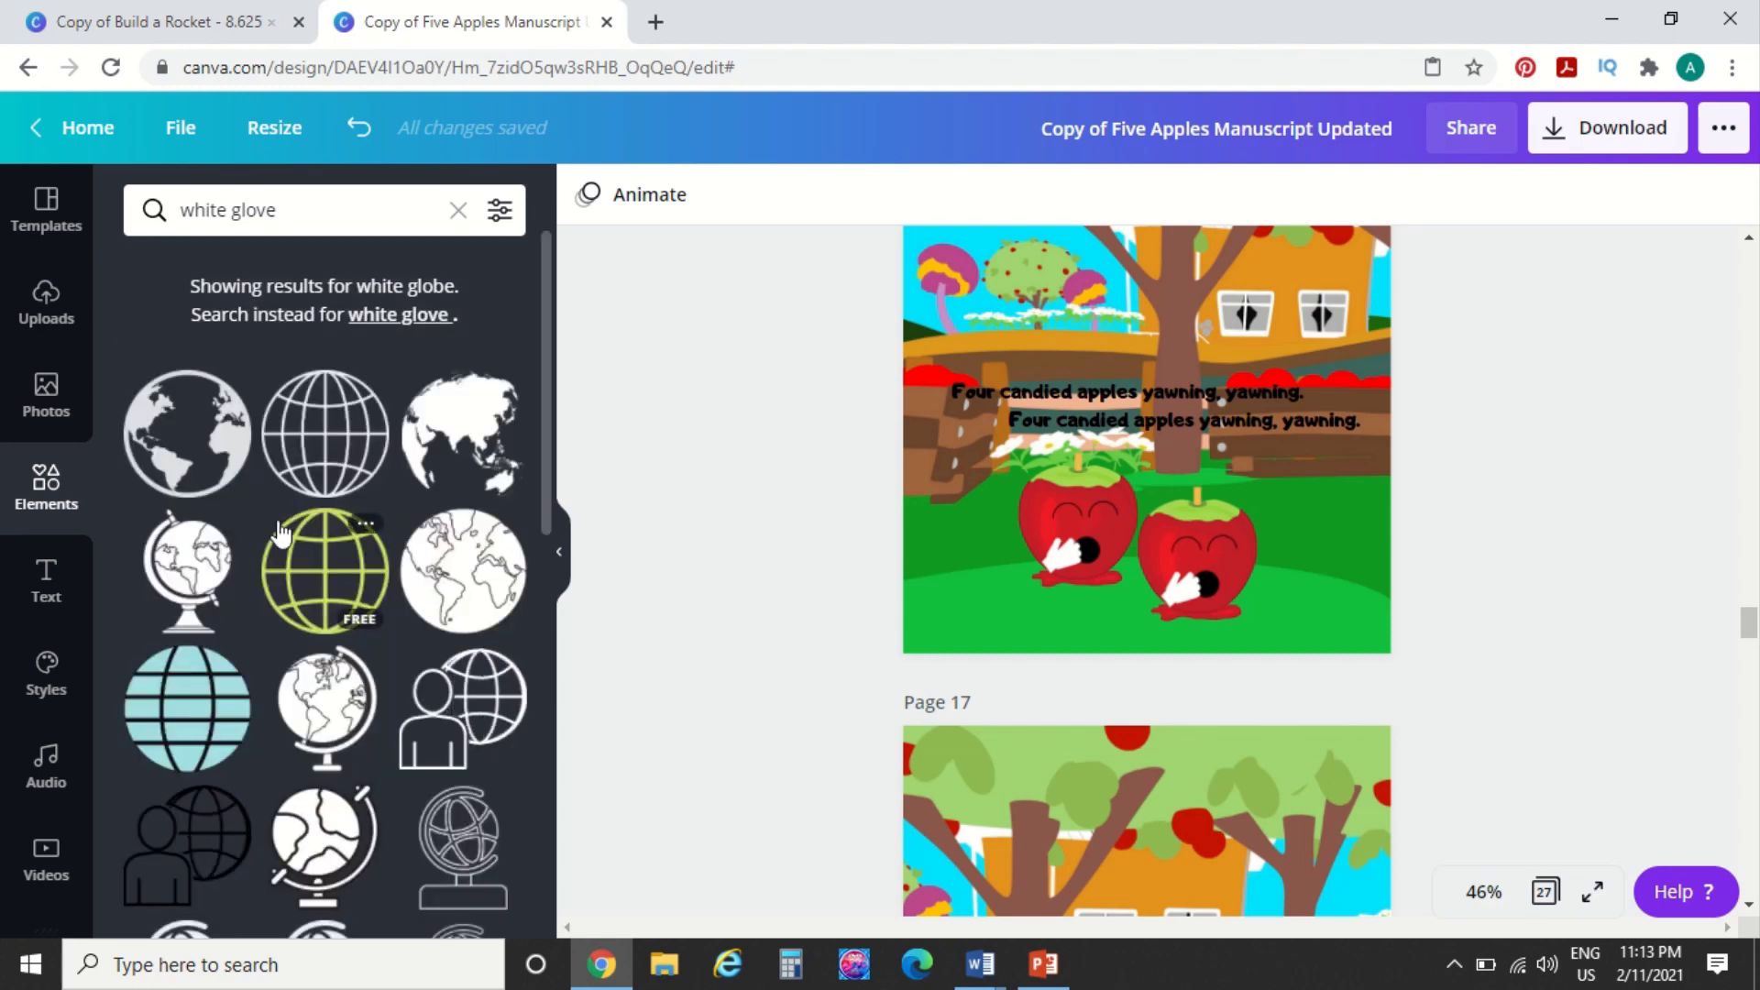
{"action": "left_click", "coordinate": [399, 316]}
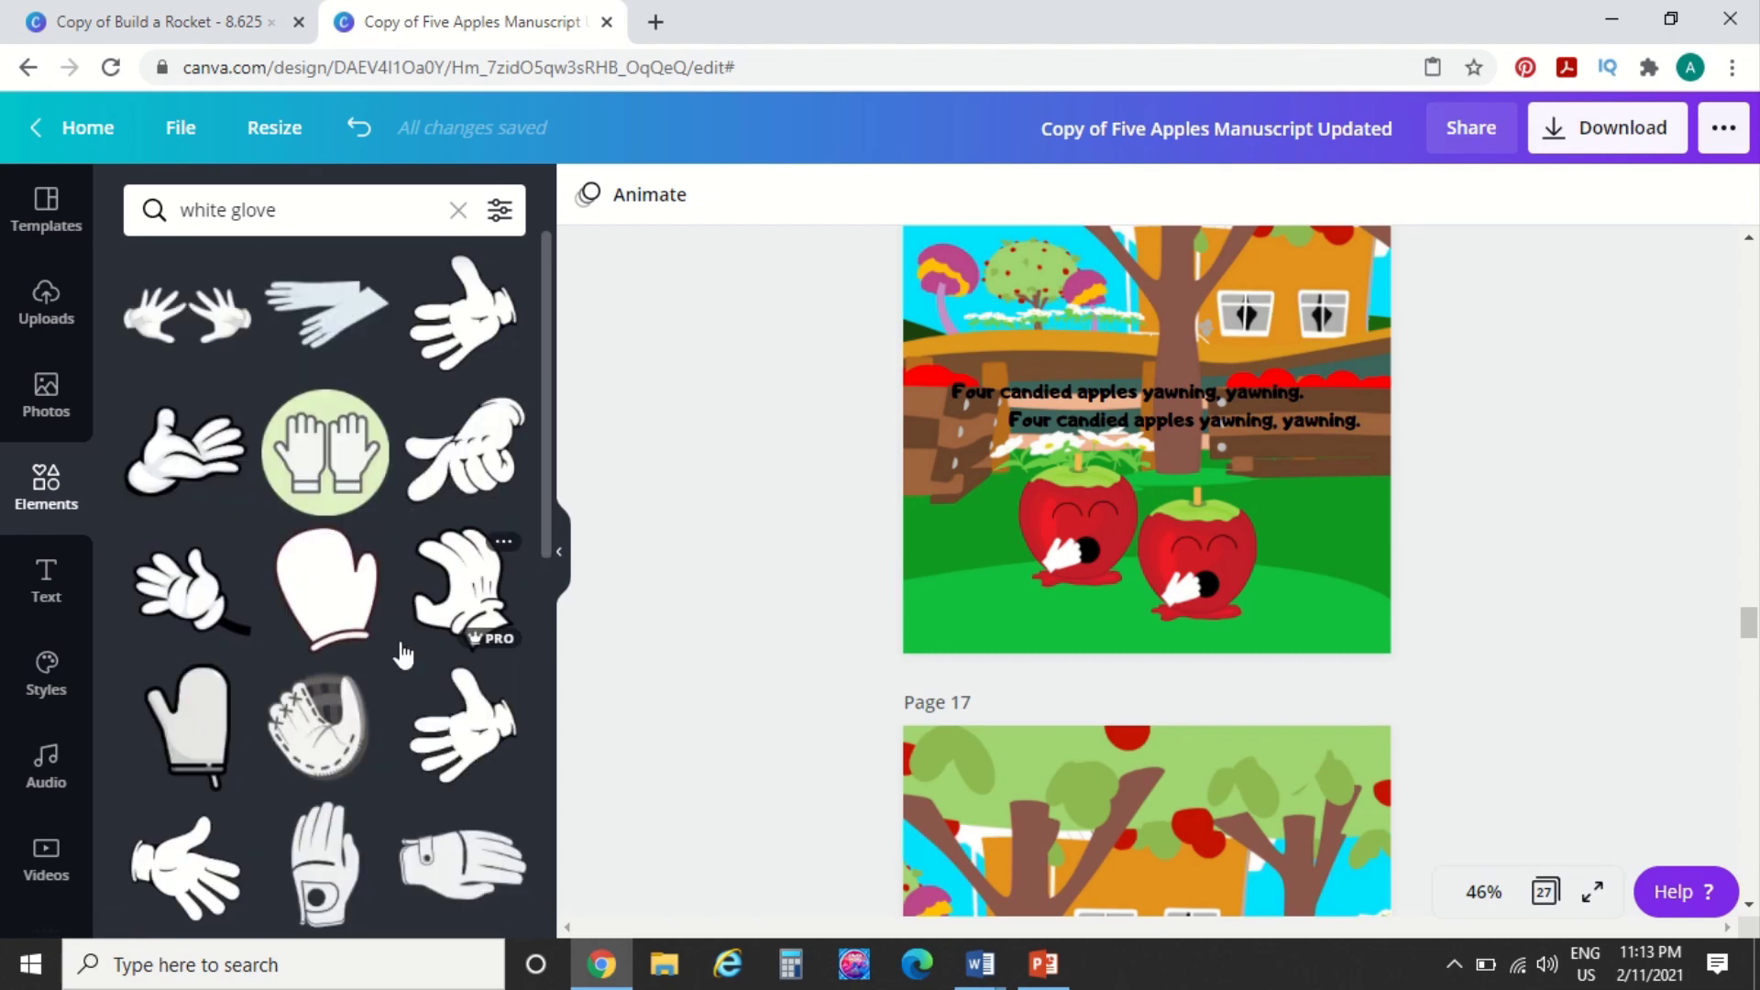
Add the plain white mitten with a long cuff and grey shading, and move it onto page 17 above the apples
{"action": "scroll", "coordinate": [400, 654], "scroll_direction": "down", "scroll_amount": 2}
{"action": "scroll", "coordinate": [401, 653], "scroll_direction": "down", "scroll_amount": 4}
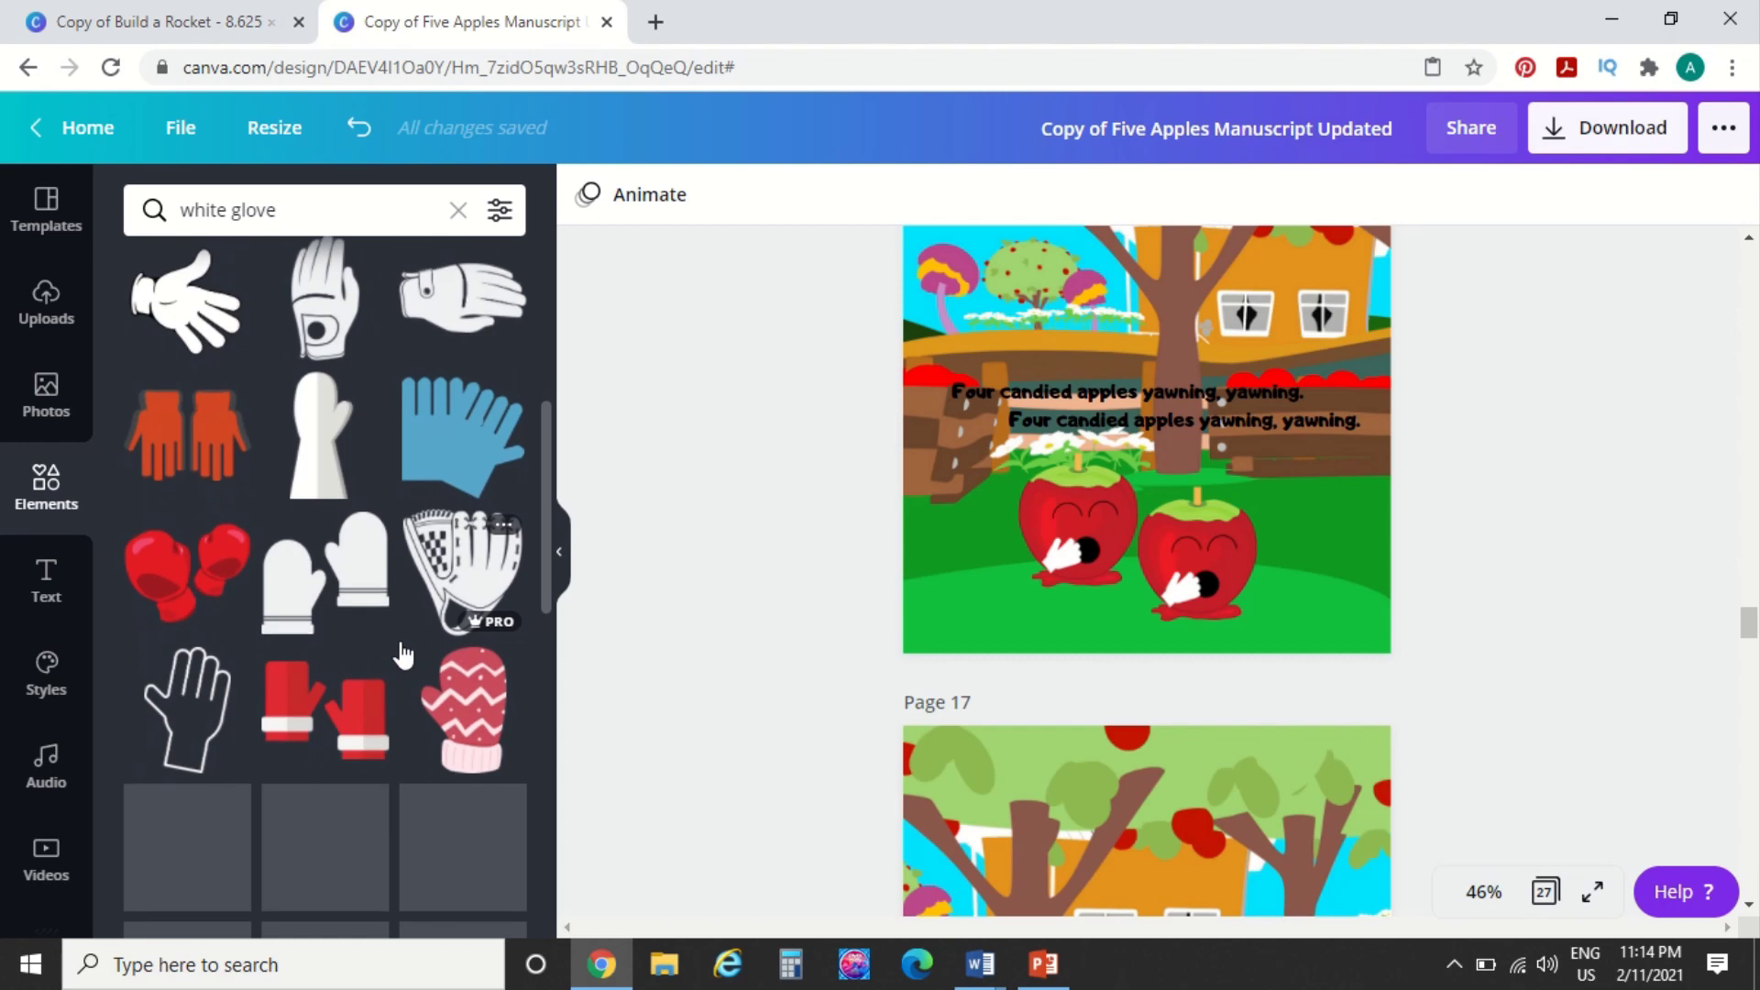
{"action": "scroll", "coordinate": [403, 651], "scroll_direction": "down", "scroll_amount": 2}
{"action": "scroll", "coordinate": [399, 641], "scroll_direction": "down", "scroll_amount": 6}
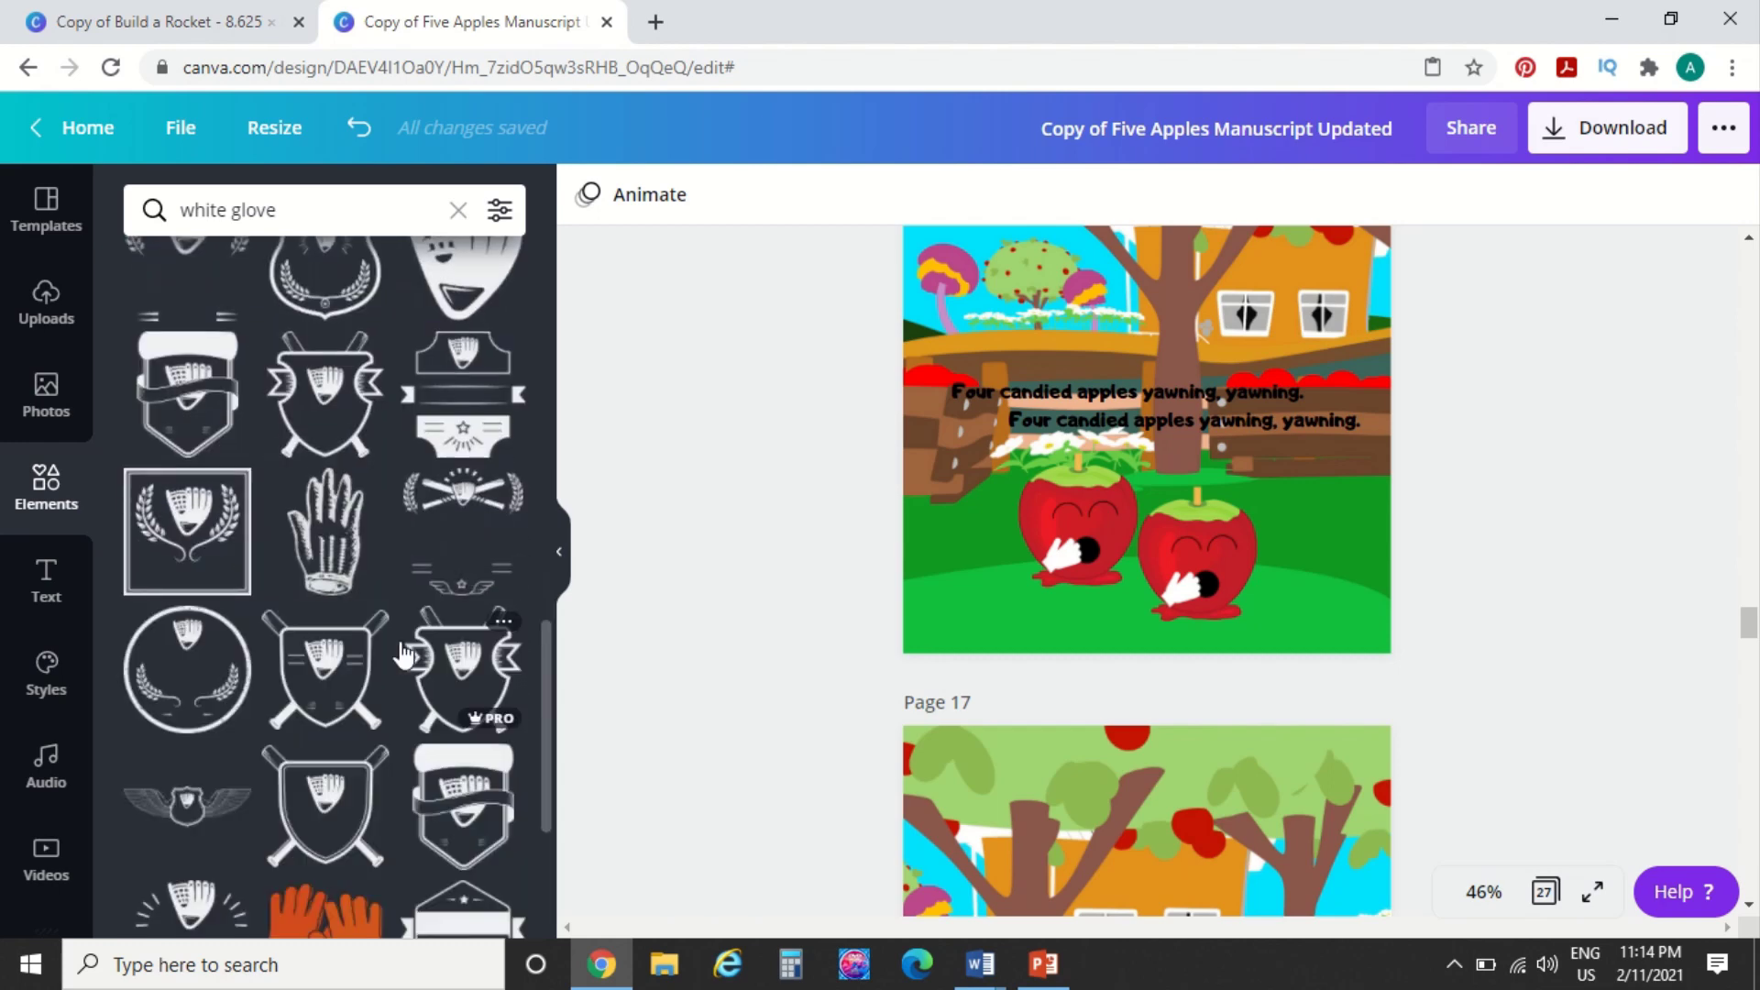
{"action": "scroll", "coordinate": [401, 644], "scroll_direction": "down", "scroll_amount": 5}
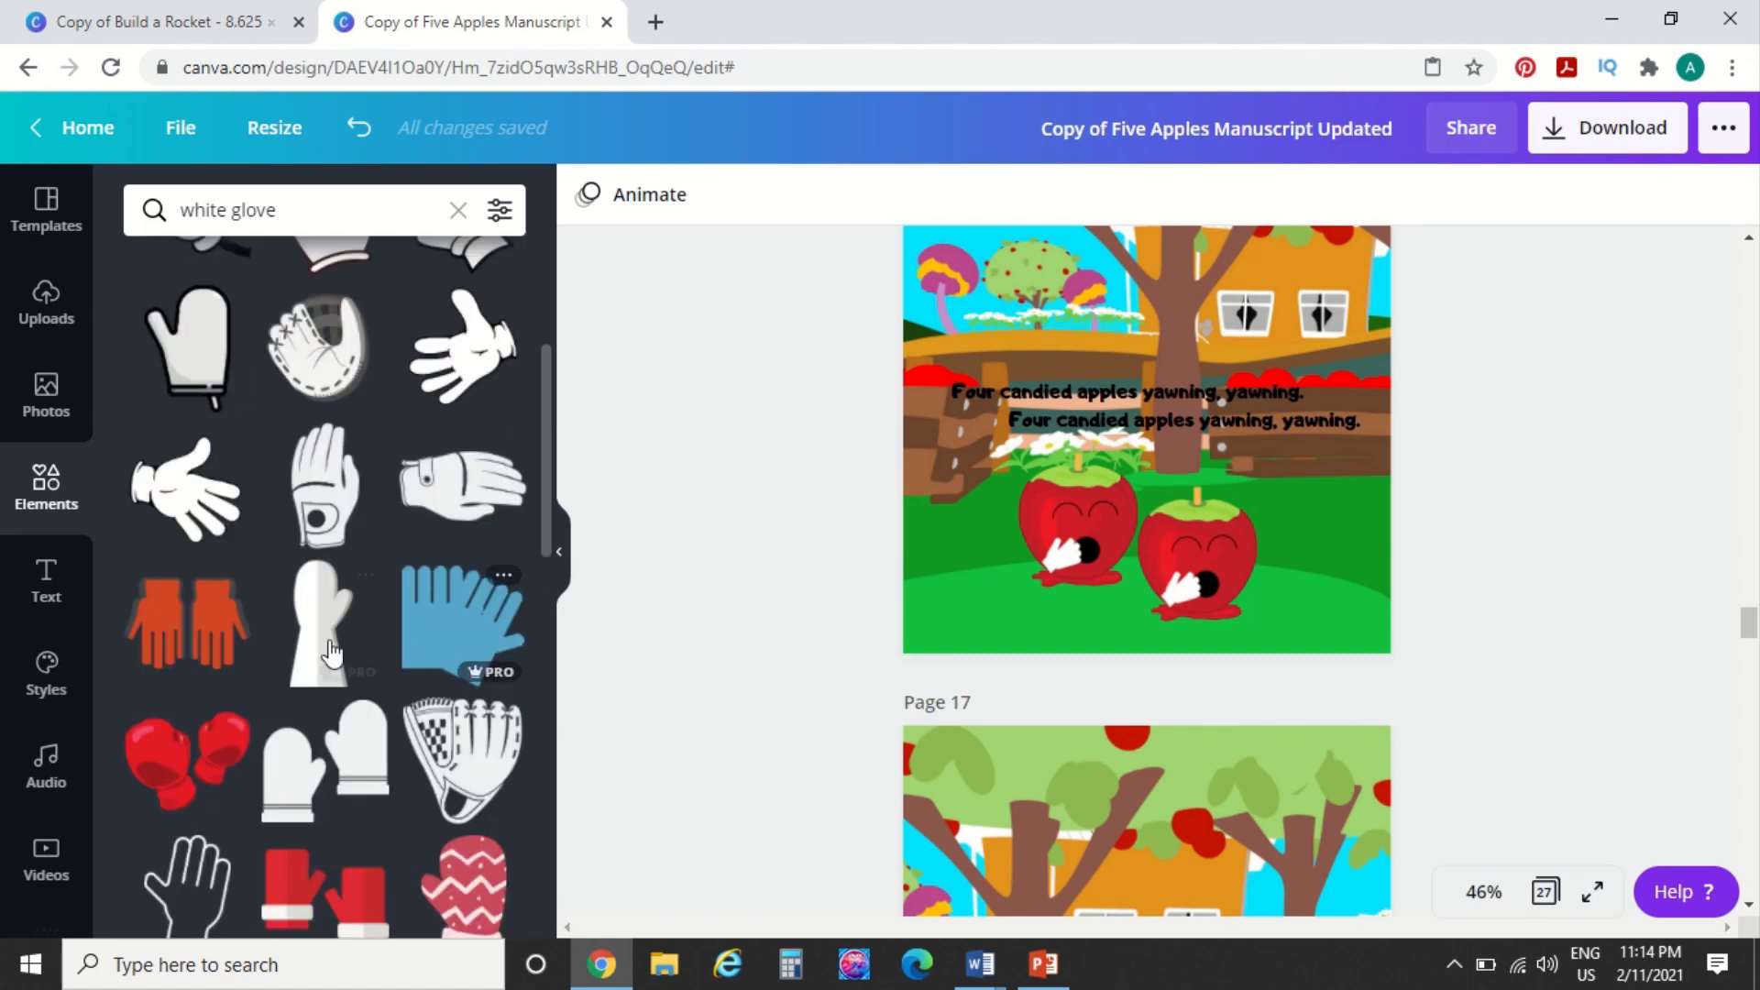
{"action": "left_click", "coordinate": [321, 629]}
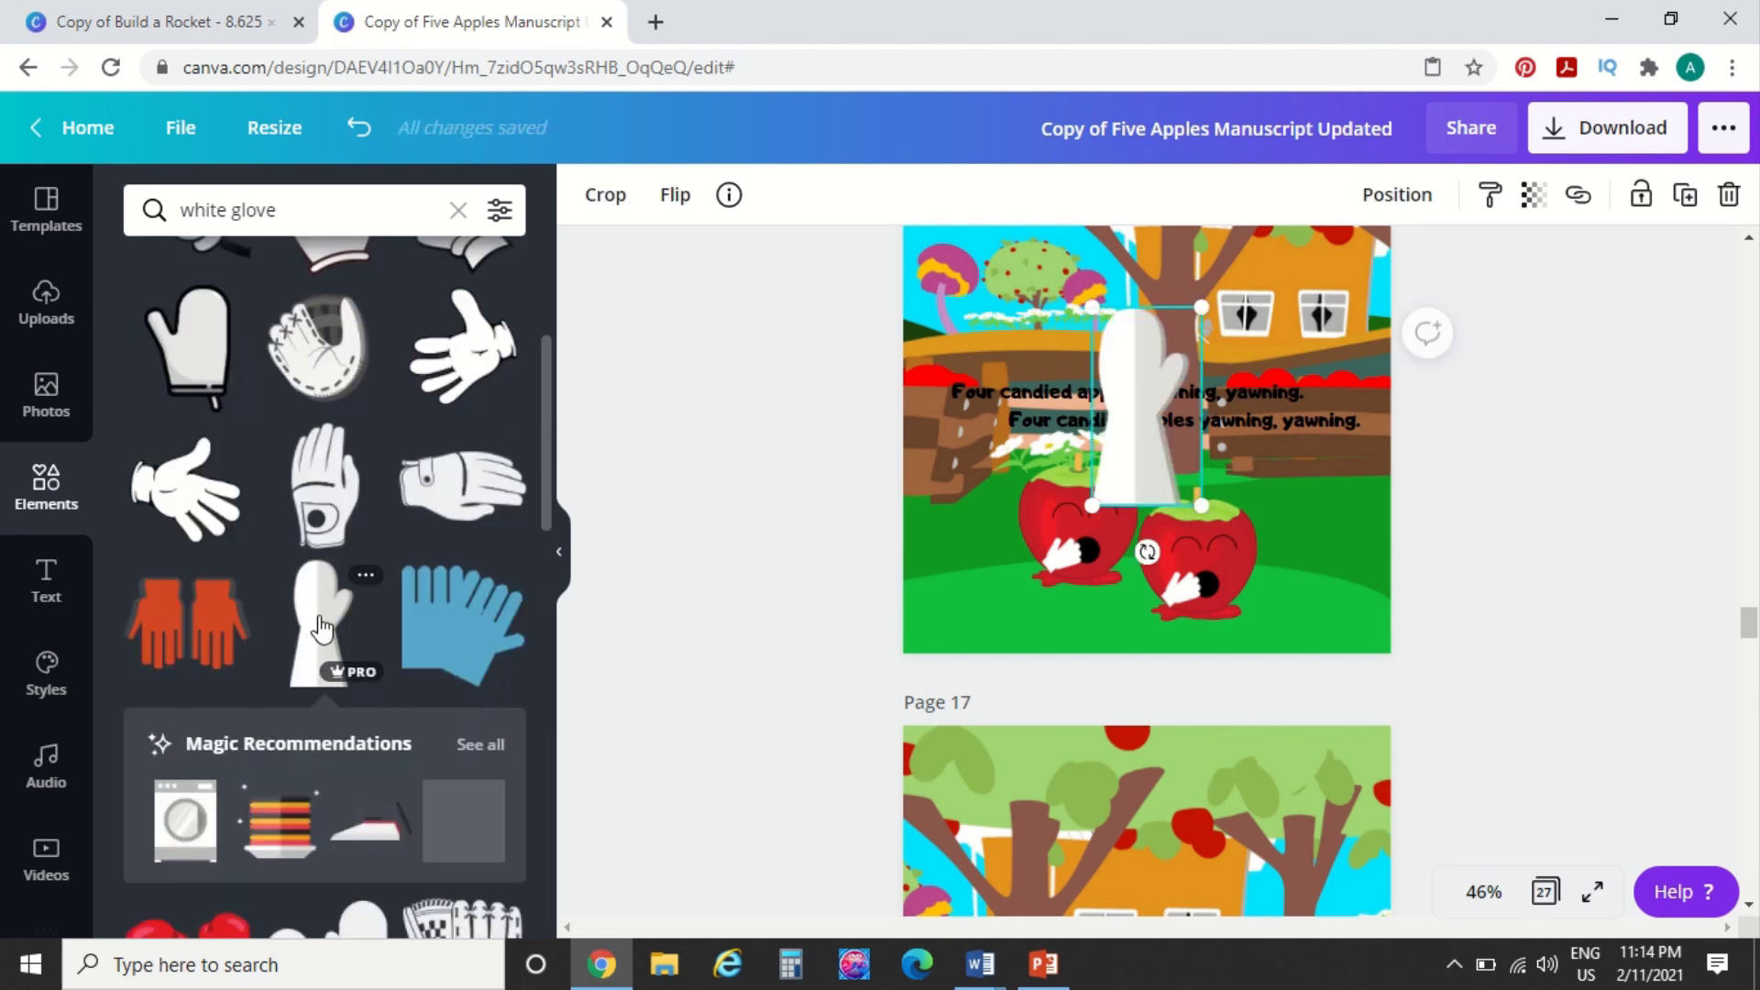
{"action": "left_click_drag", "start_coordinate": [1137, 413], "coordinate": [1105, 867]}
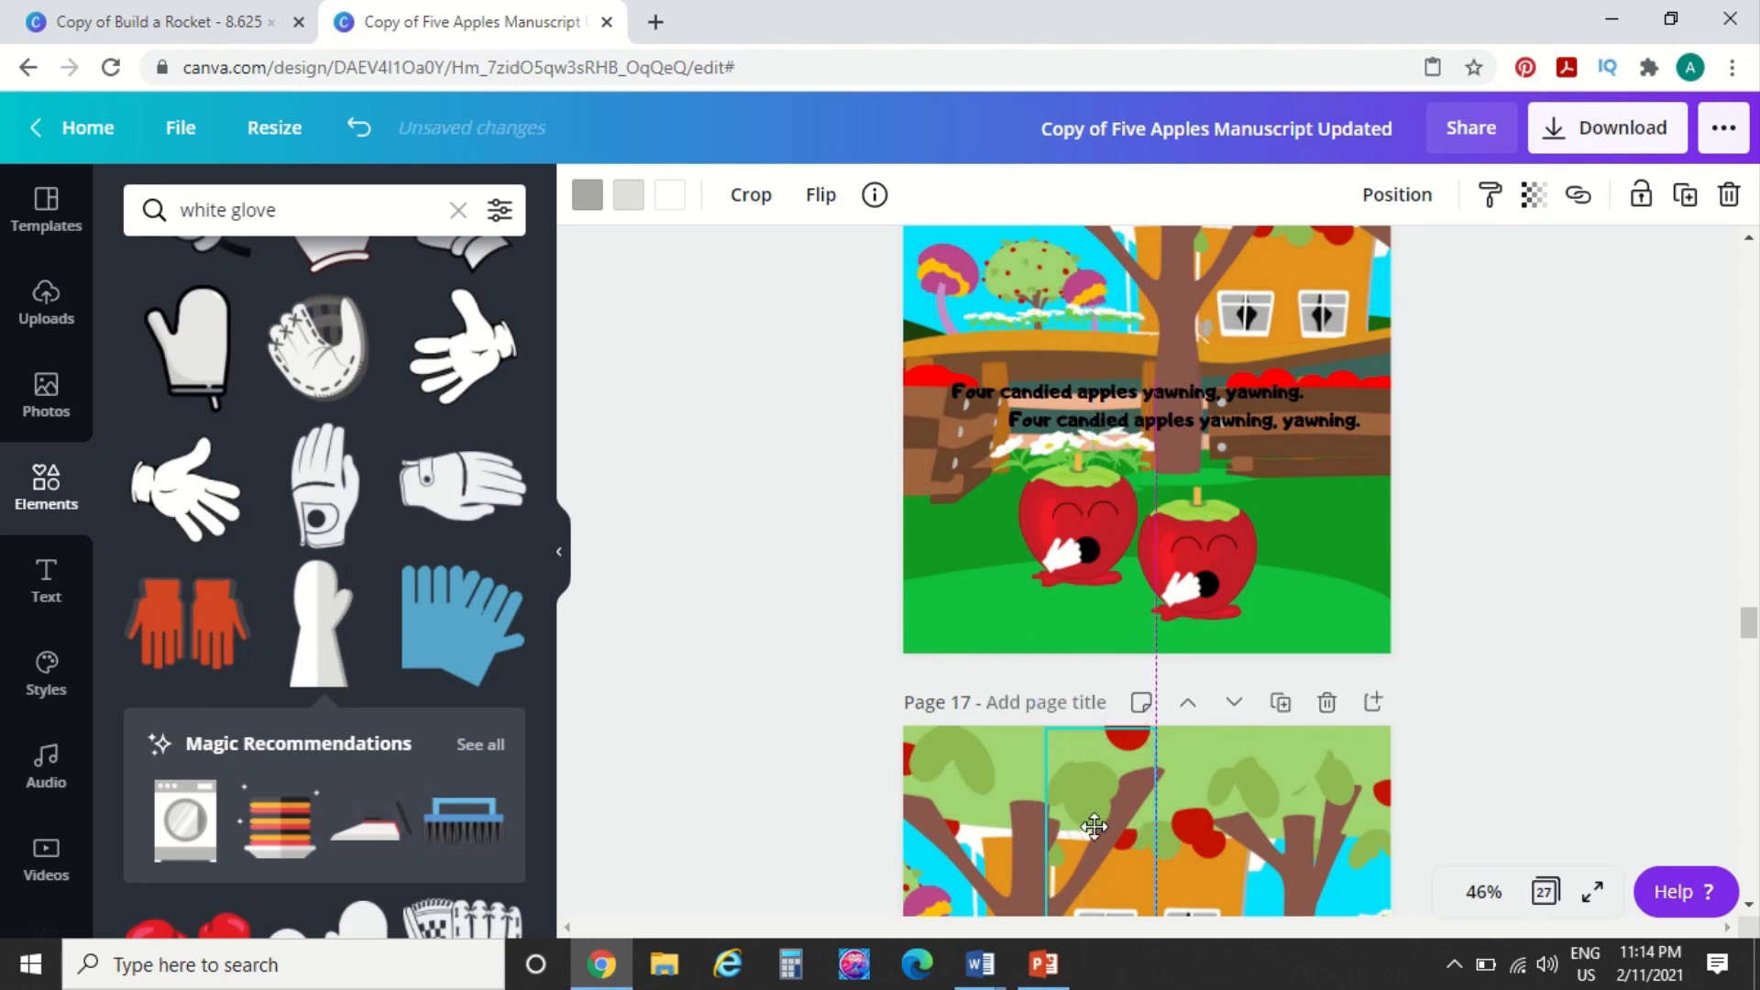
{"action": "scroll", "coordinate": [1210, 866], "scroll_direction": "down", "scroll_amount": 4}
{"action": "scroll", "coordinate": [1104, 864], "scroll_direction": "down", "scroll_amount": 3}
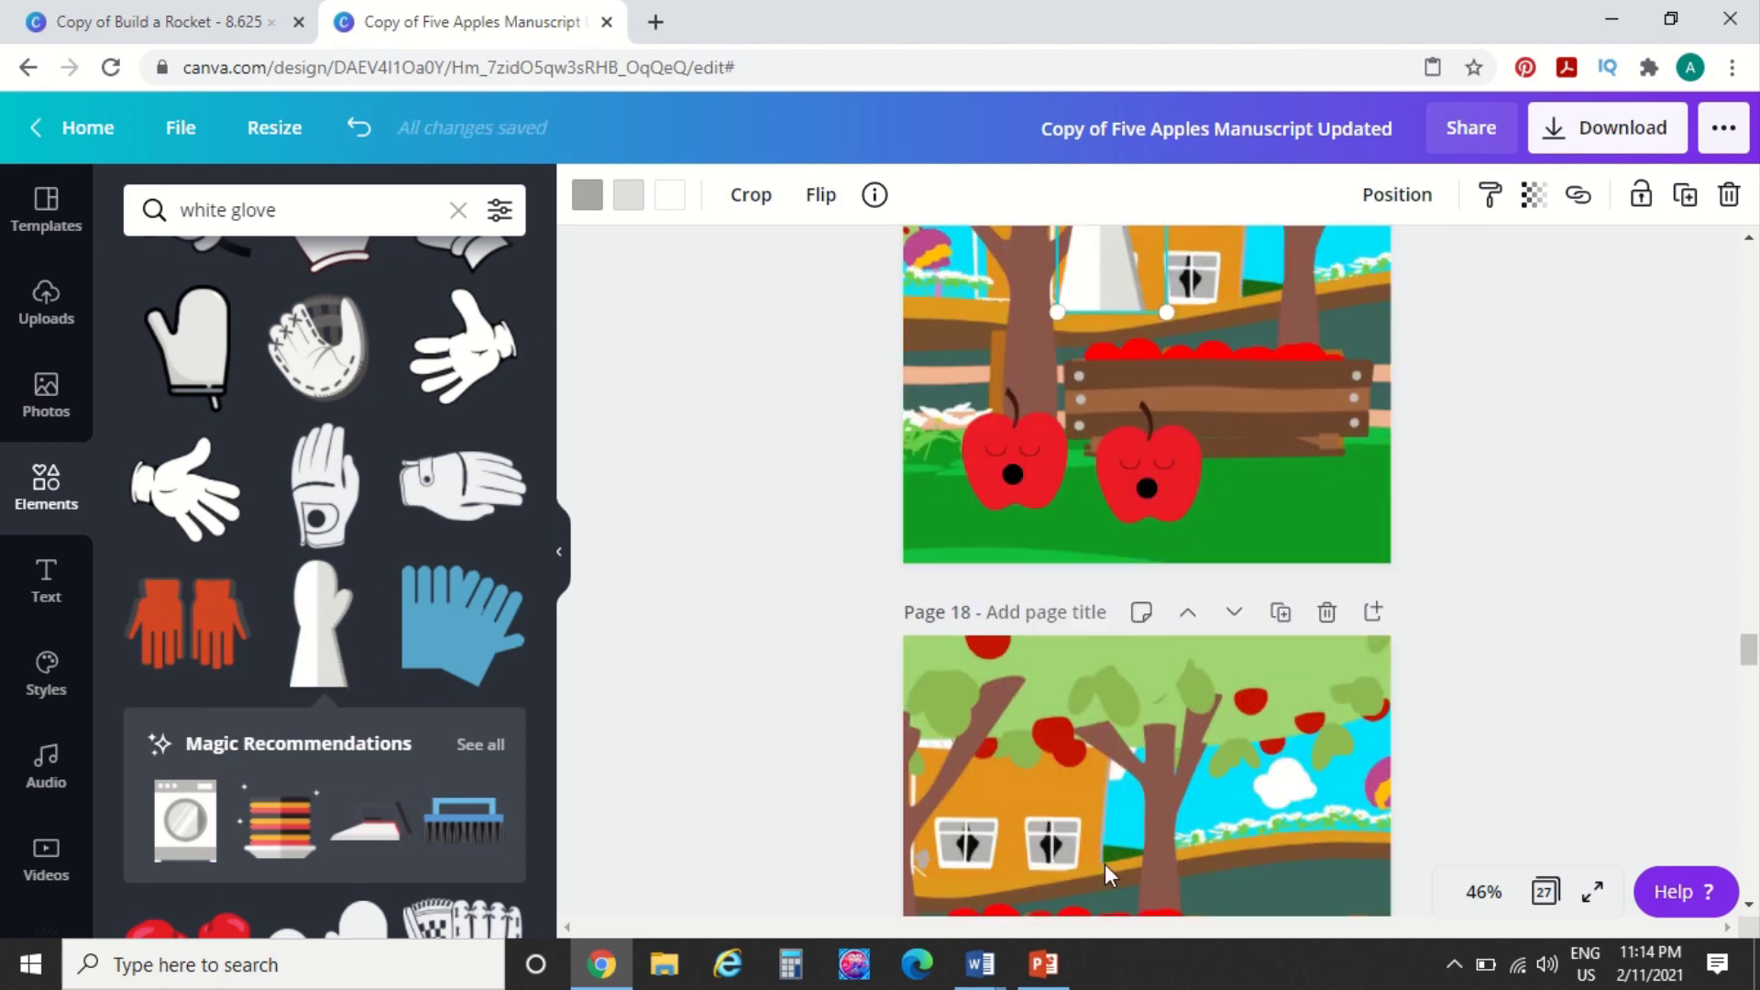
{"action": "scroll", "coordinate": [1104, 864], "scroll_direction": "up", "scroll_amount": 2}
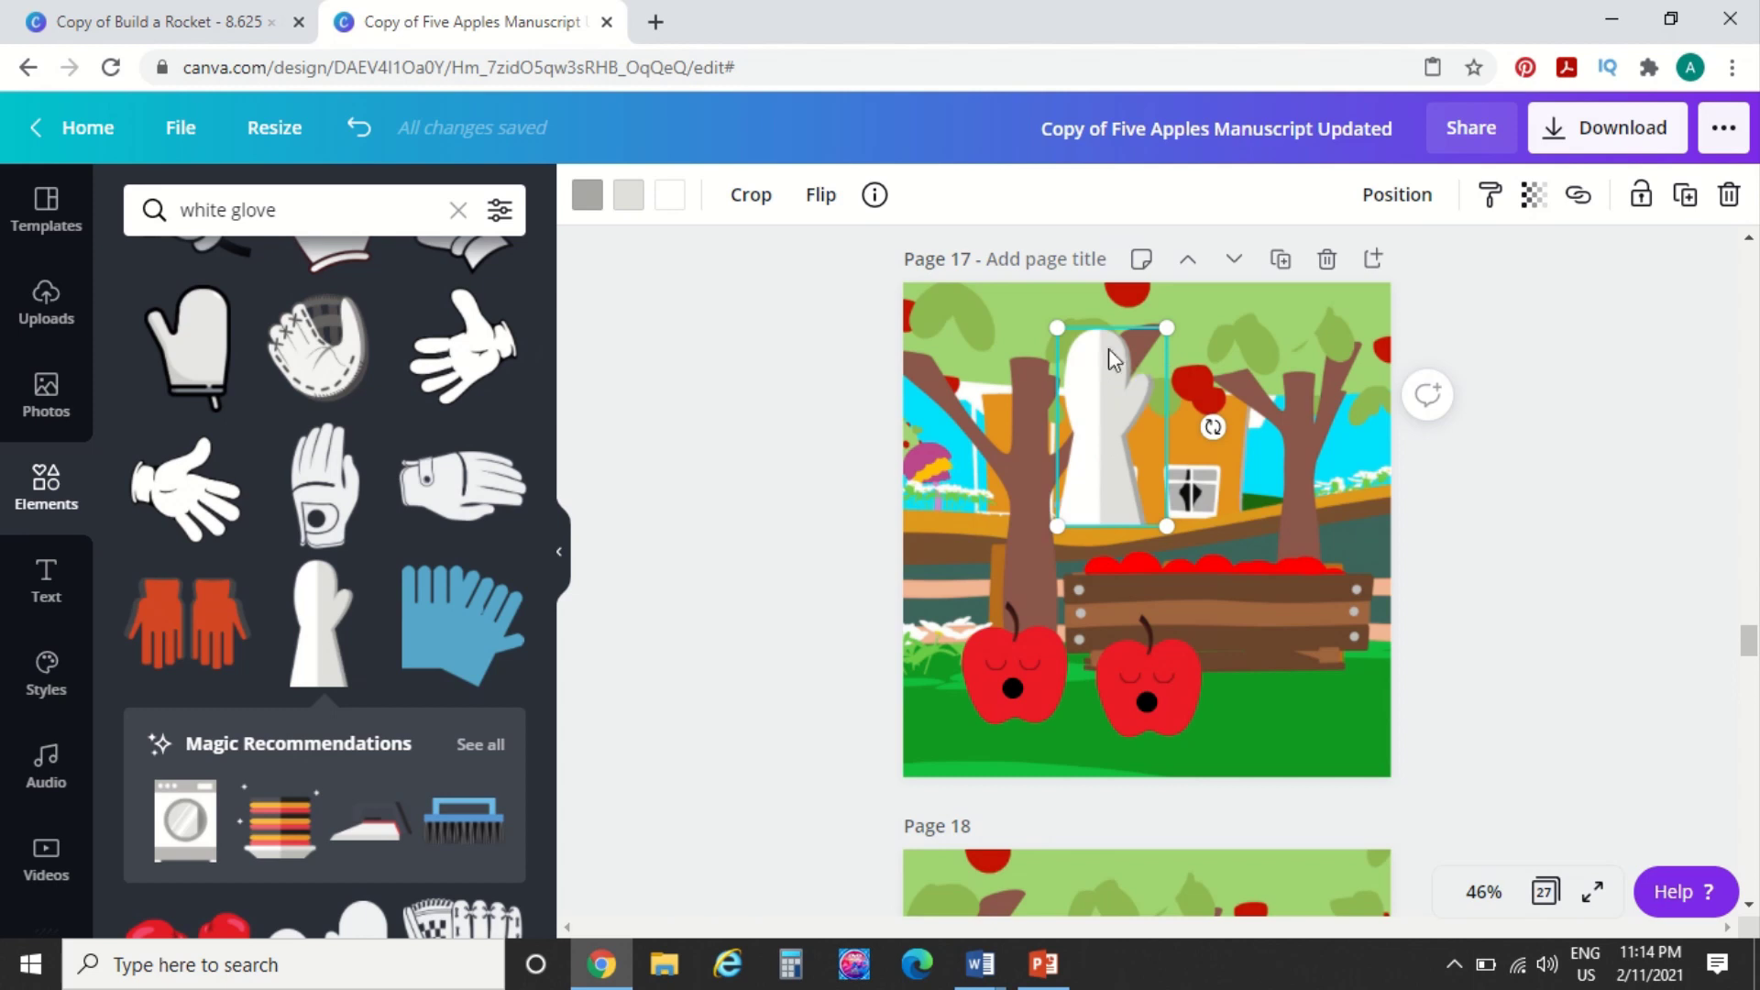
Recolor the mitten's light grey and dark grey parts white
{"action": "left_click", "coordinate": [627, 204]}
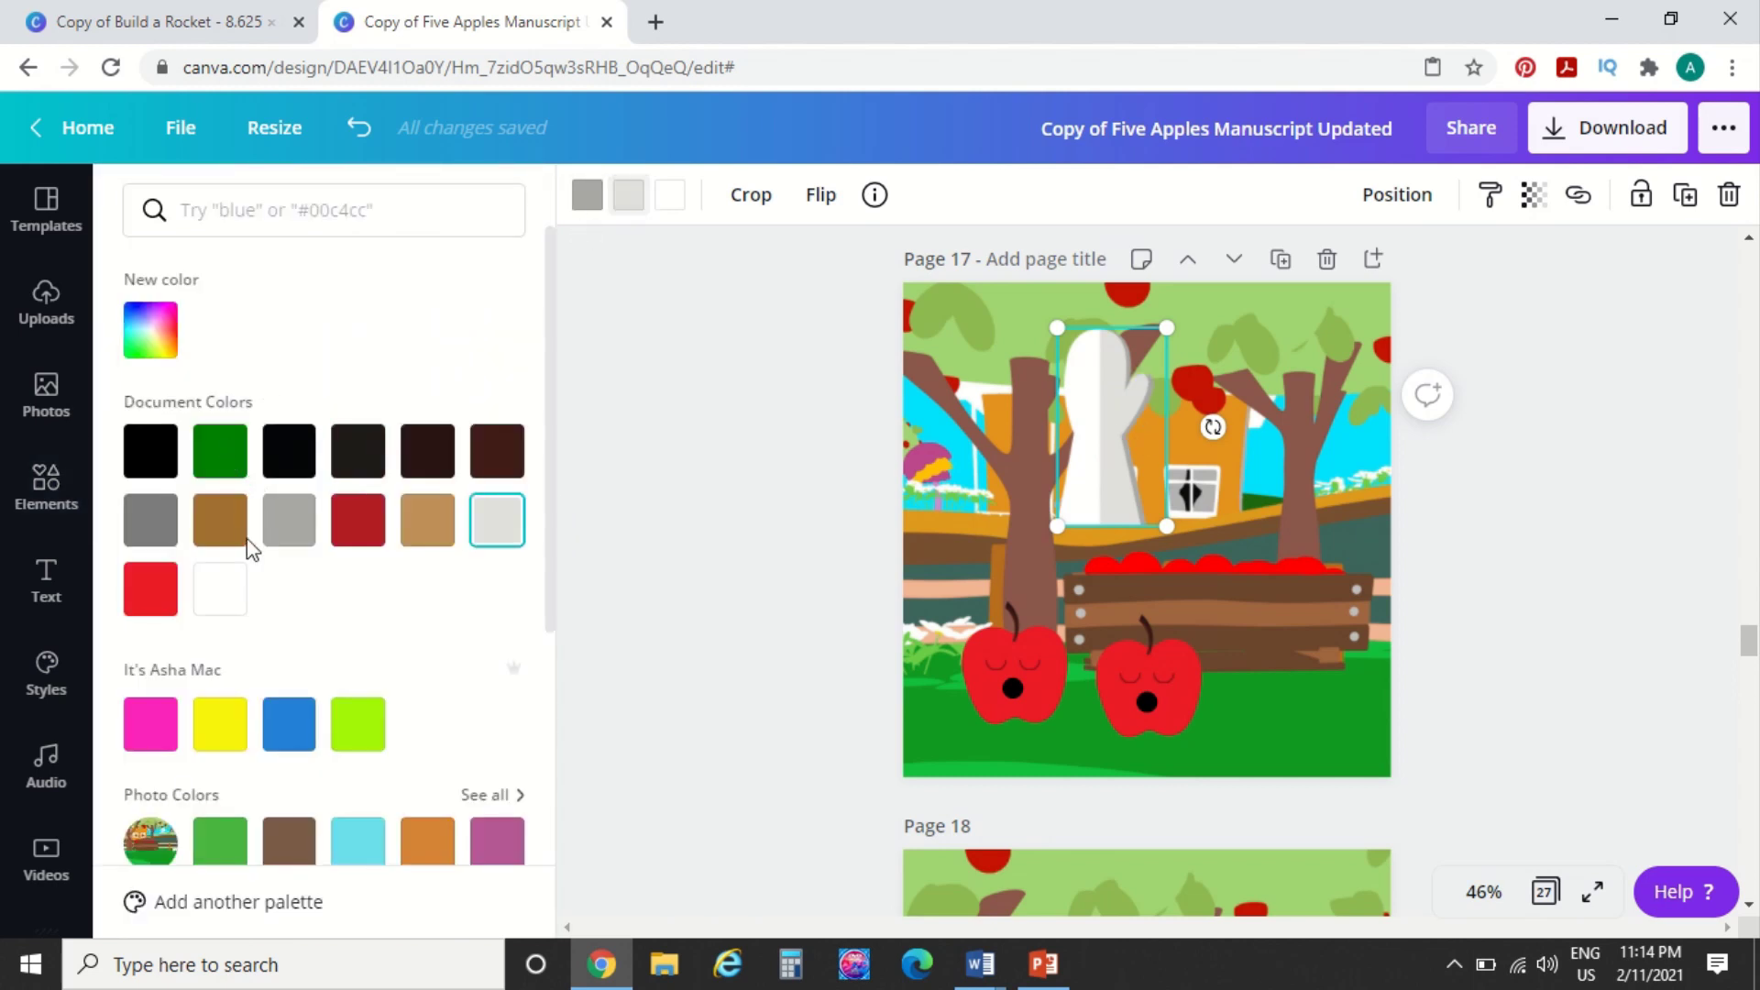
{"action": "left_click", "coordinate": [227, 594]}
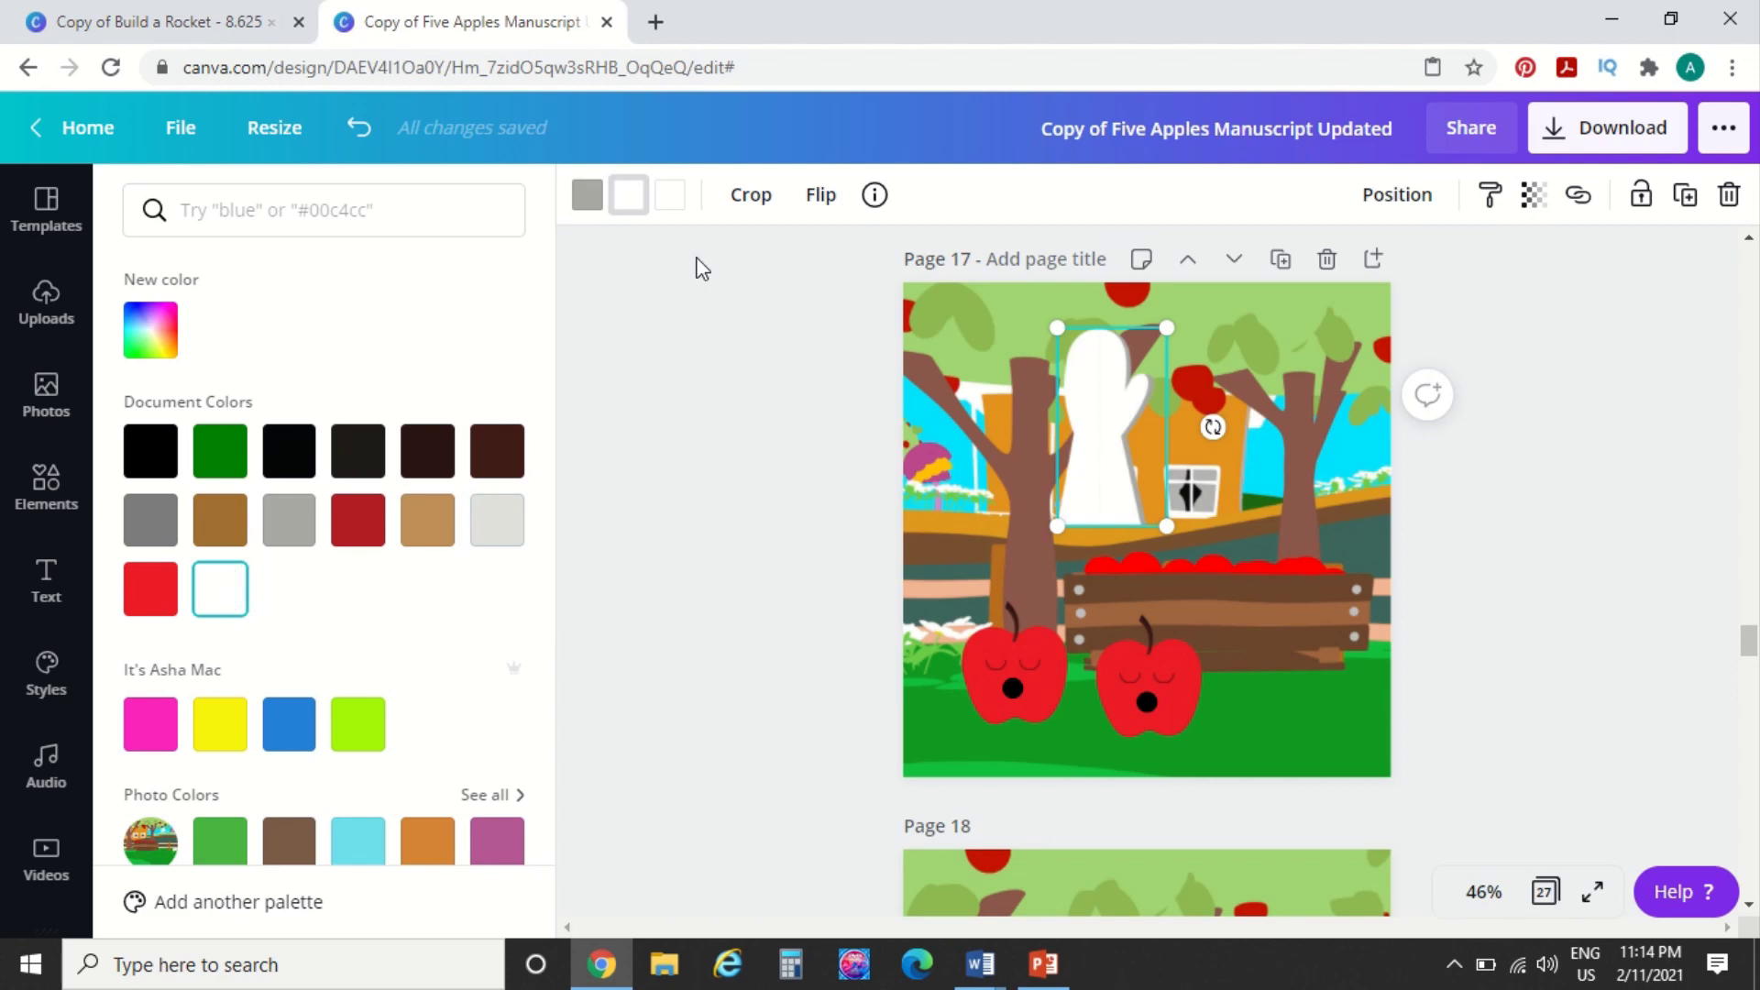
{"action": "left_click", "coordinate": [596, 197]}
{"action": "left_click", "coordinate": [222, 587]}
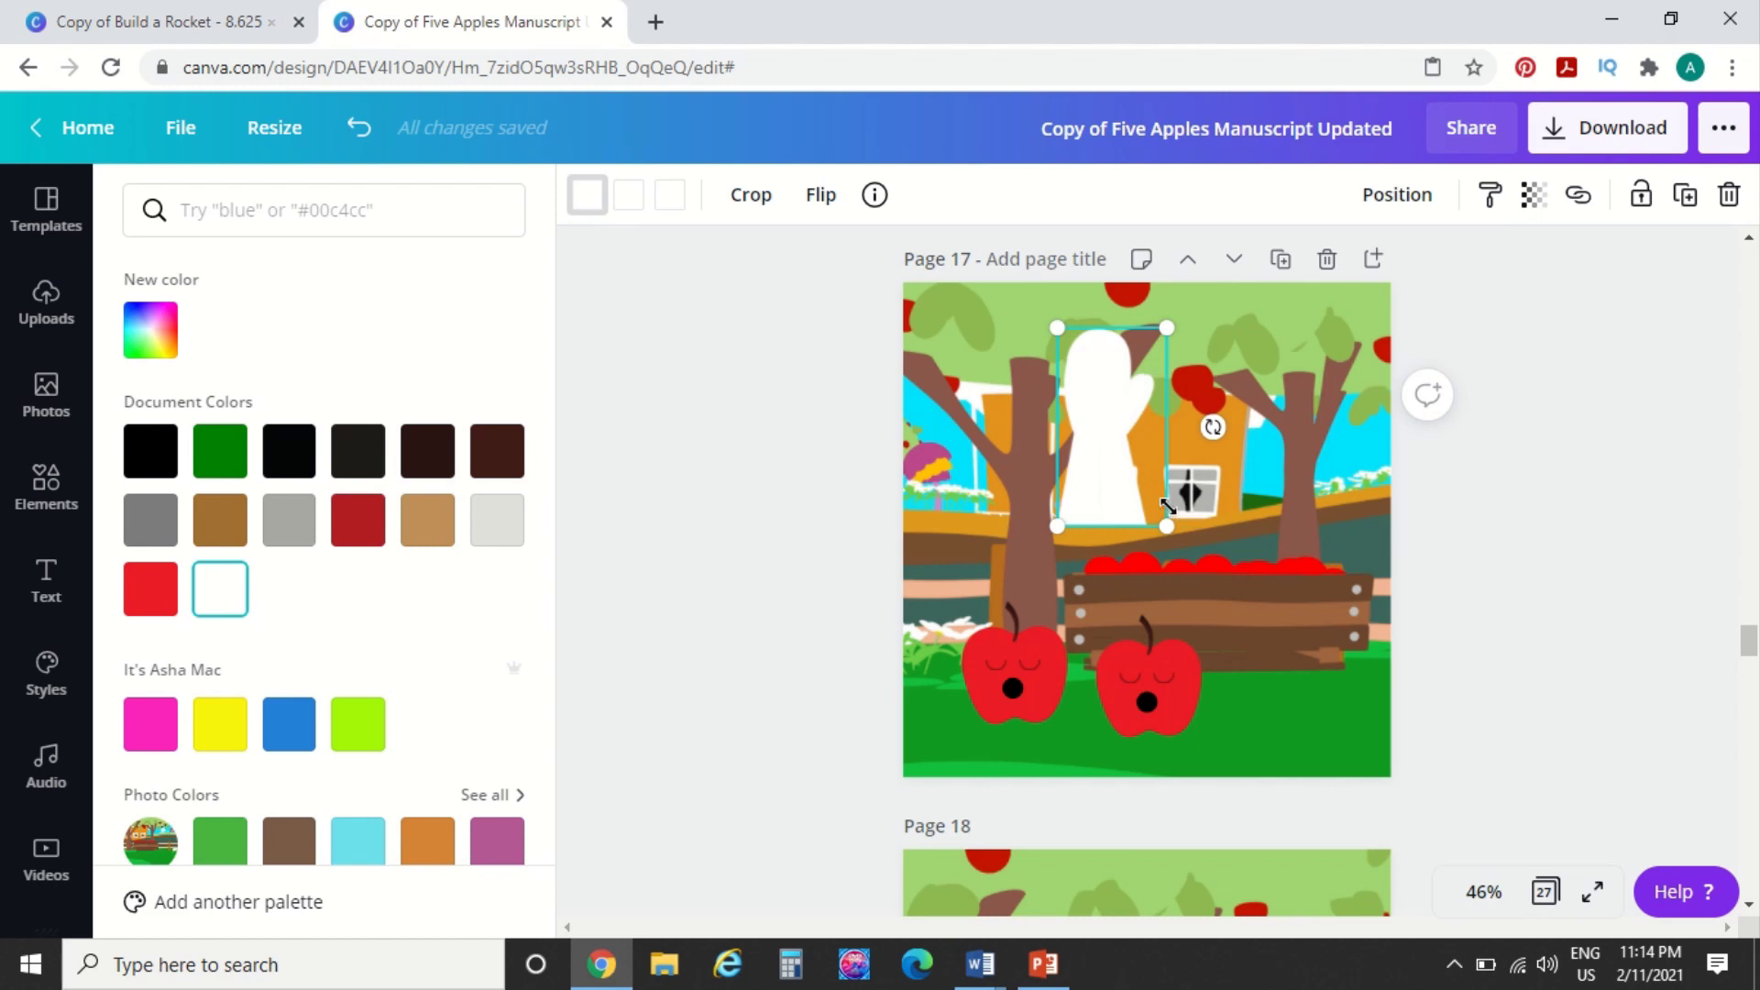
Shrink the white mitten, tilt it toward the mouth of page 17's left apple and flip it horizontally
{"action": "left_click_drag", "start_coordinate": [1168, 507], "coordinate": [1000, 713]}
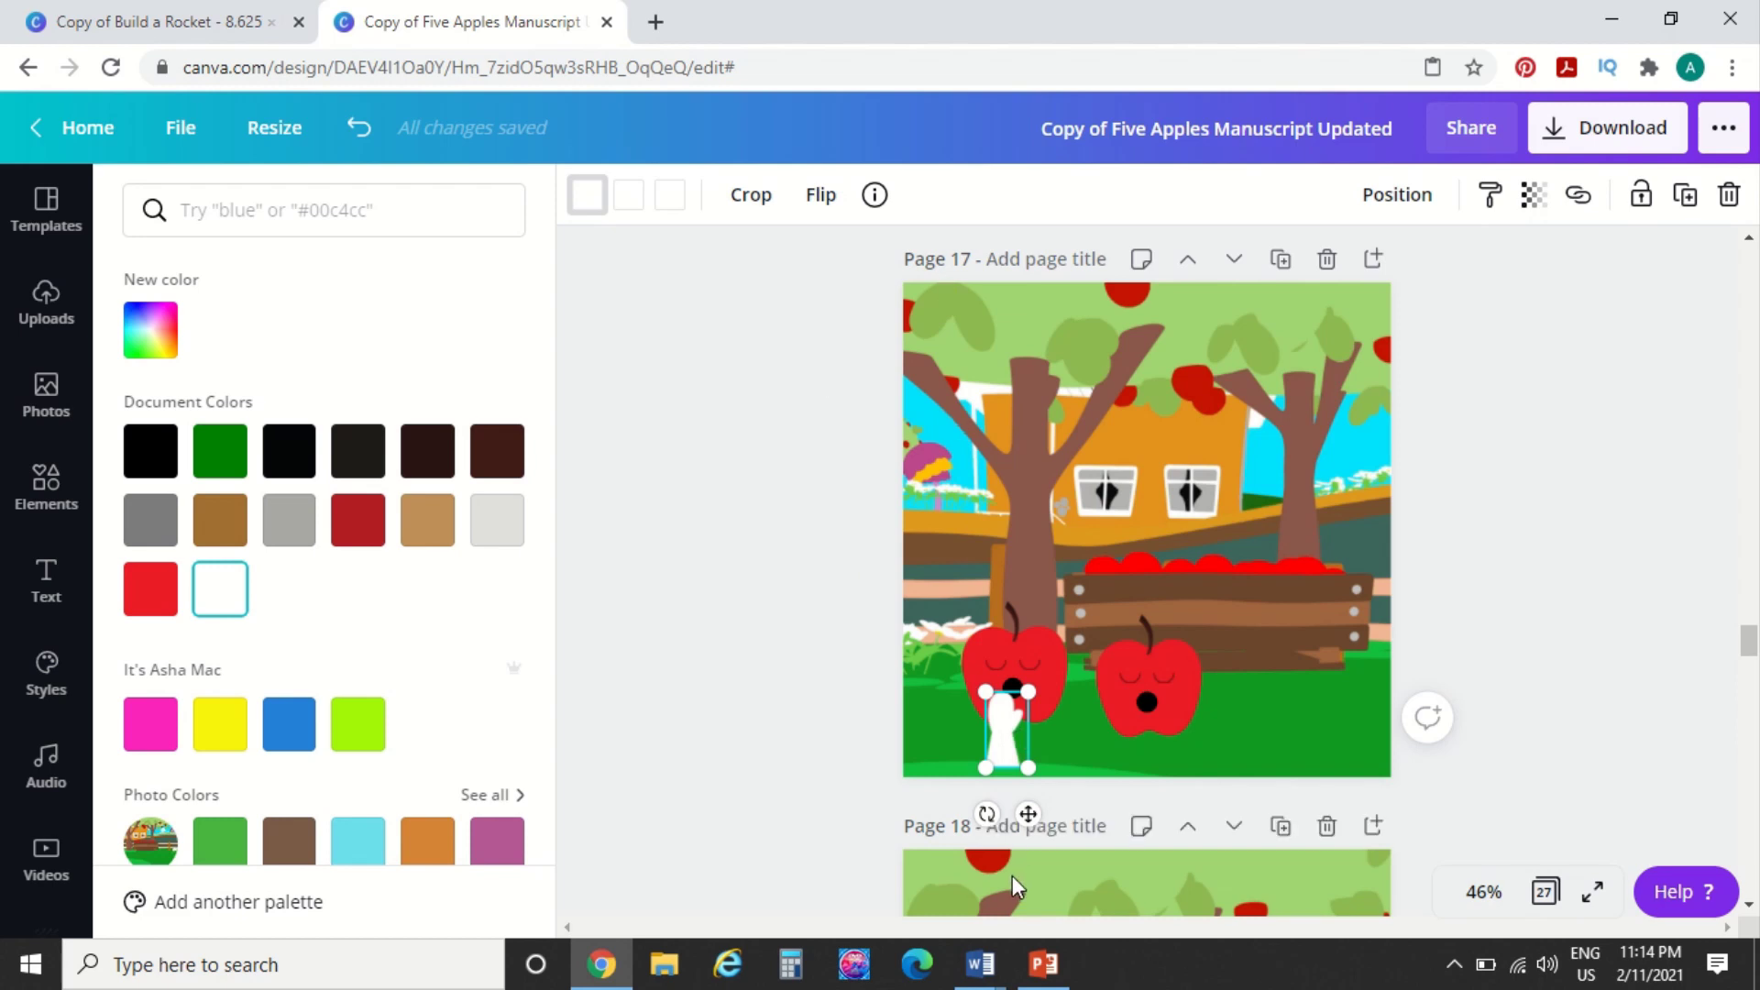
{"action": "left_click_drag", "start_coordinate": [982, 796], "coordinate": [967, 710]}
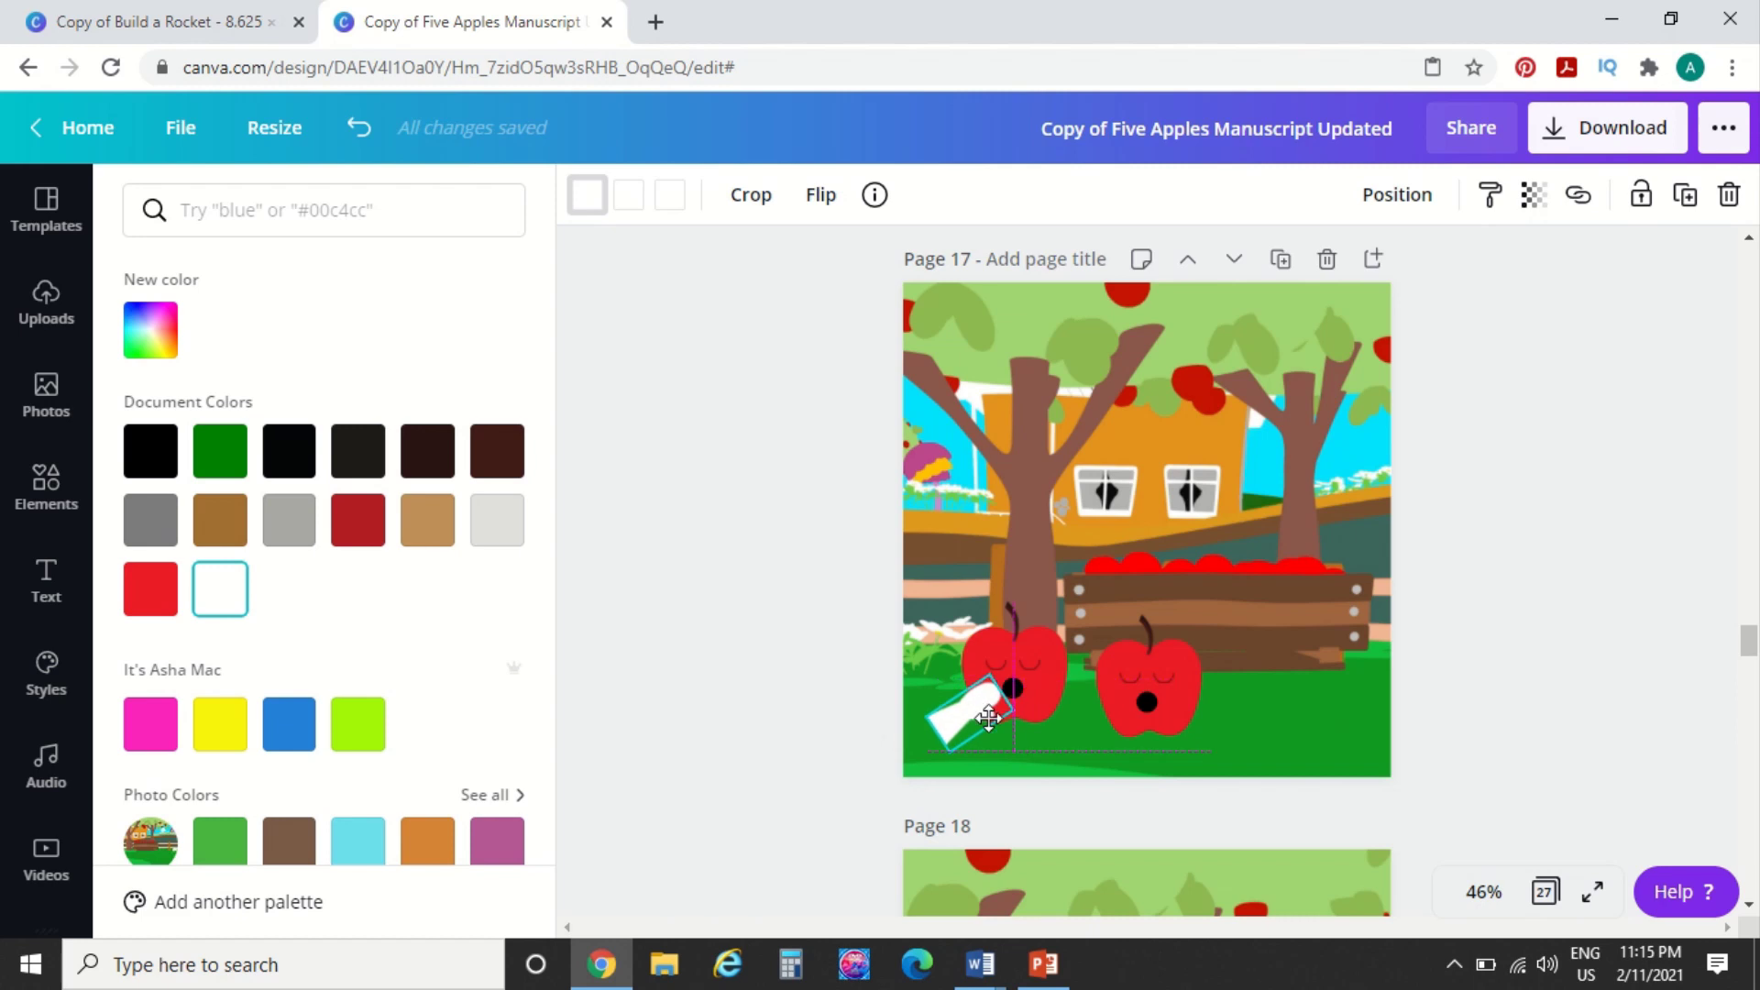
{"action": "left_click", "coordinate": [819, 193]}
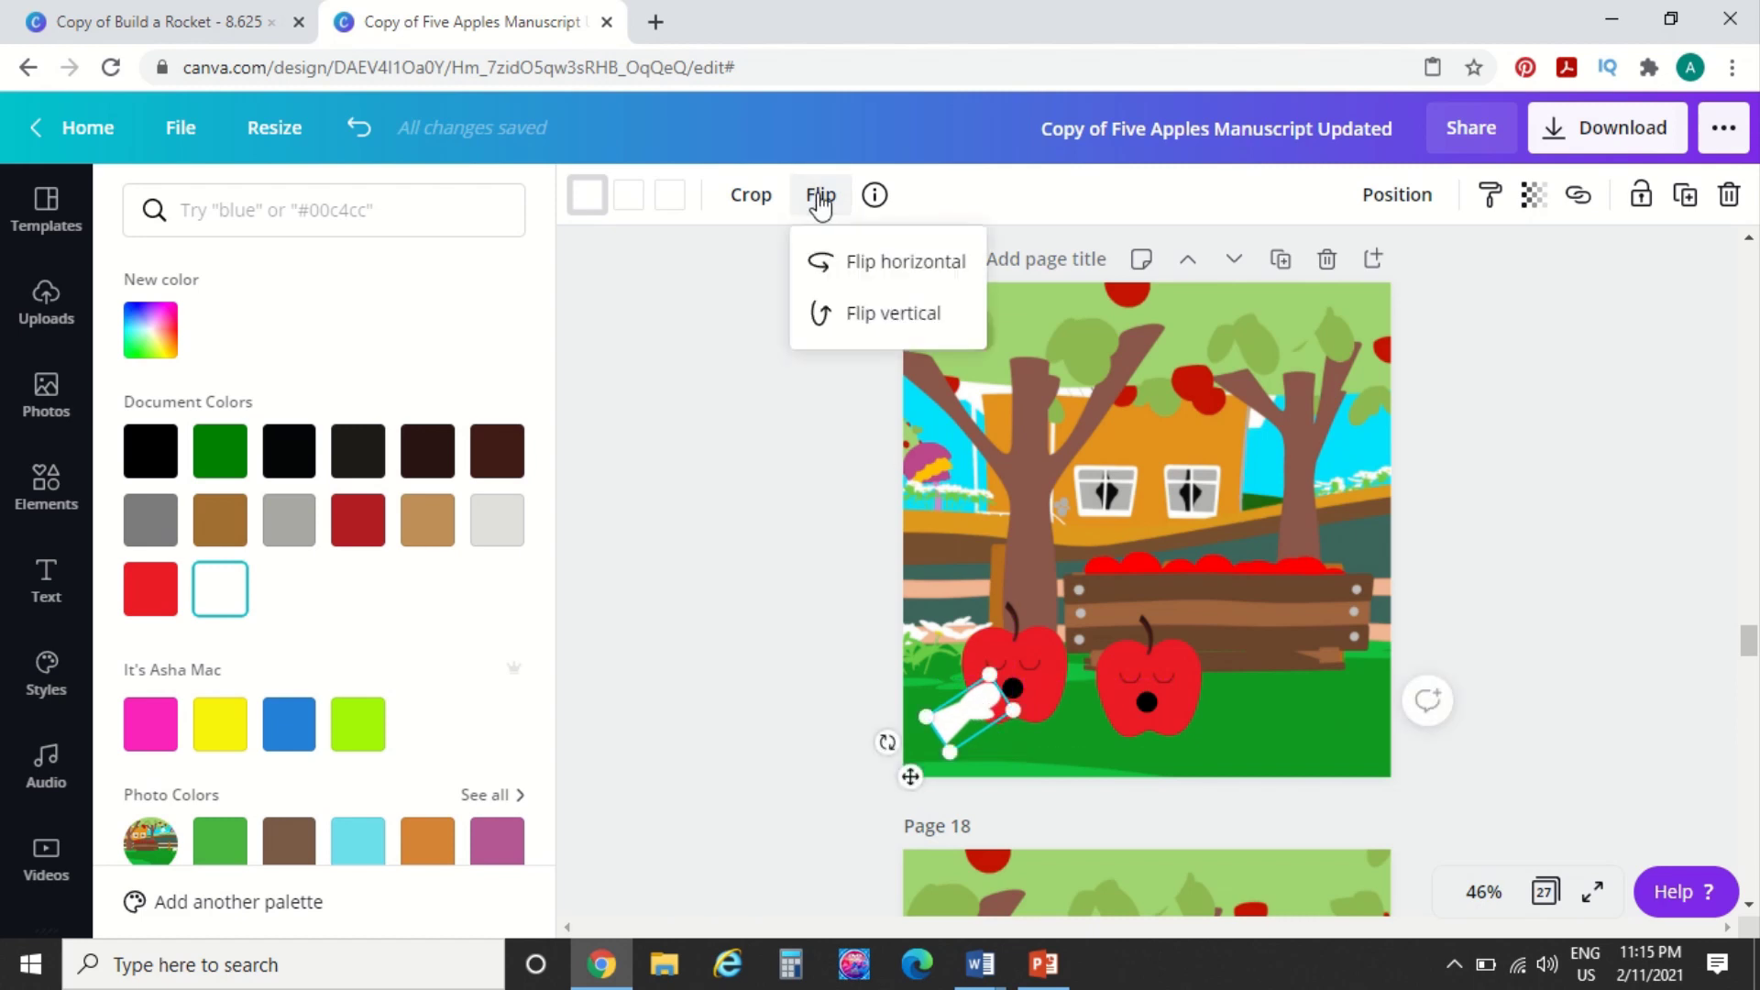
{"action": "left_click", "coordinate": [866, 265]}
Crop the long cuff off the small mitten so only the hand part remains beside the left apple's mouth
{"action": "left_click", "coordinate": [750, 195]}
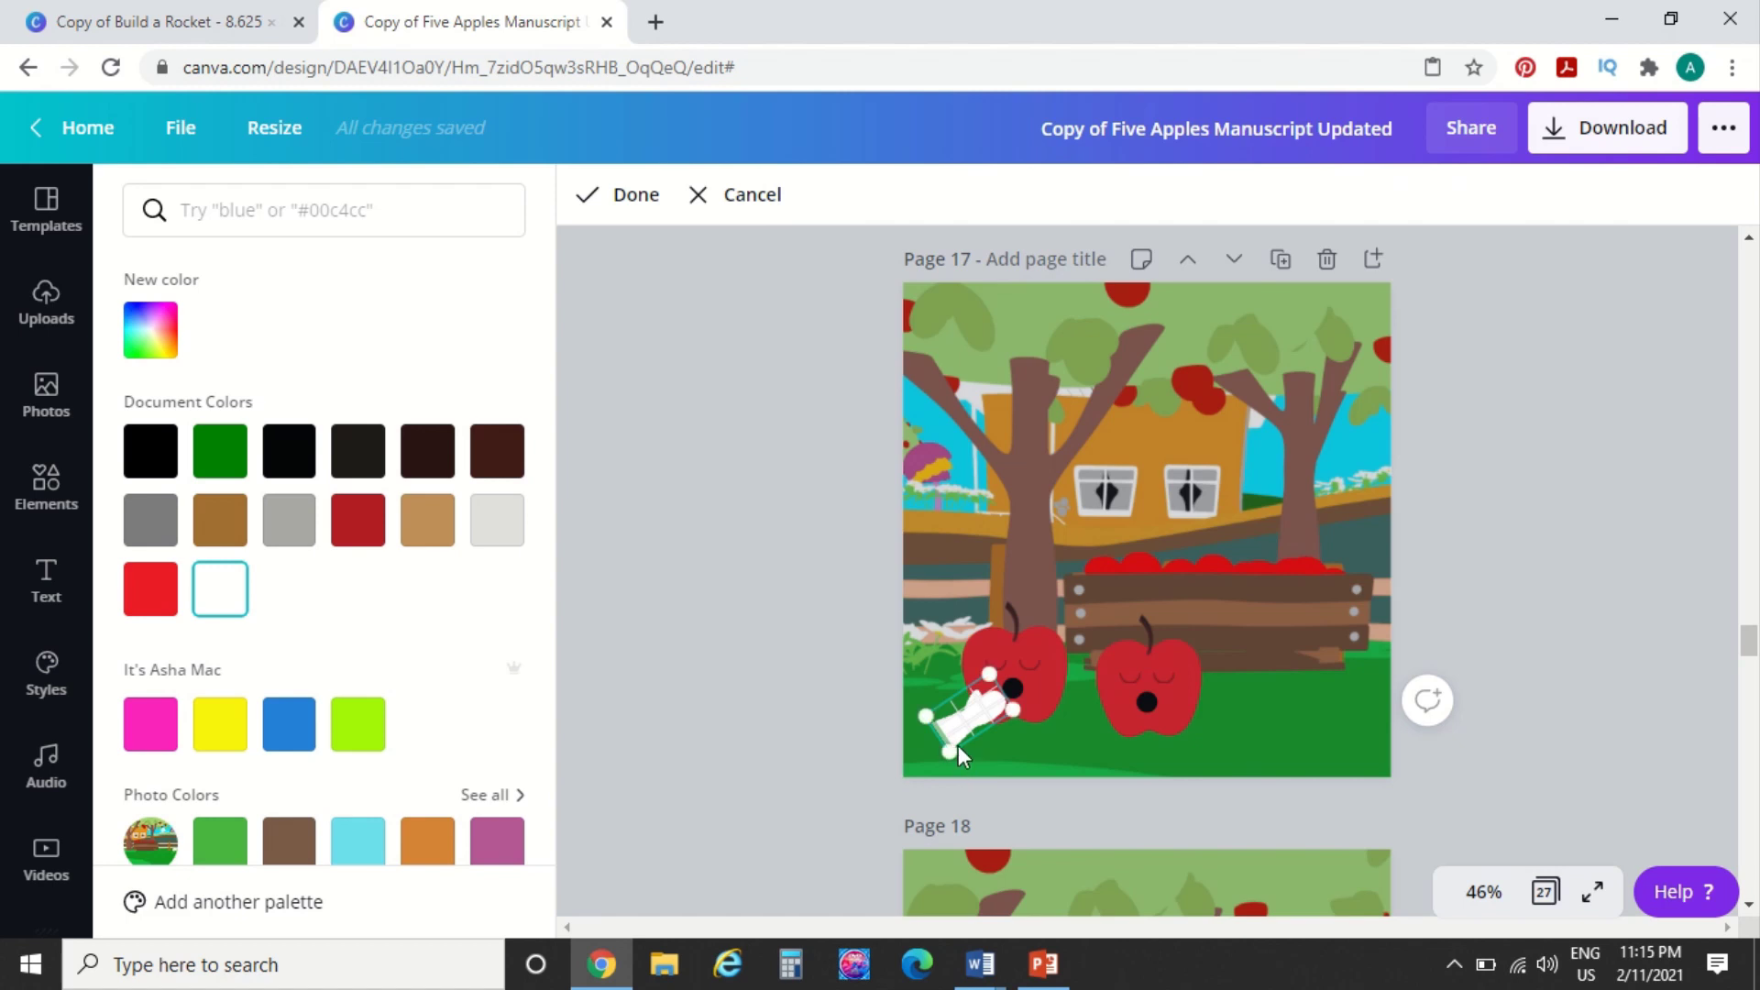
{"action": "left_click", "coordinate": [619, 197]}
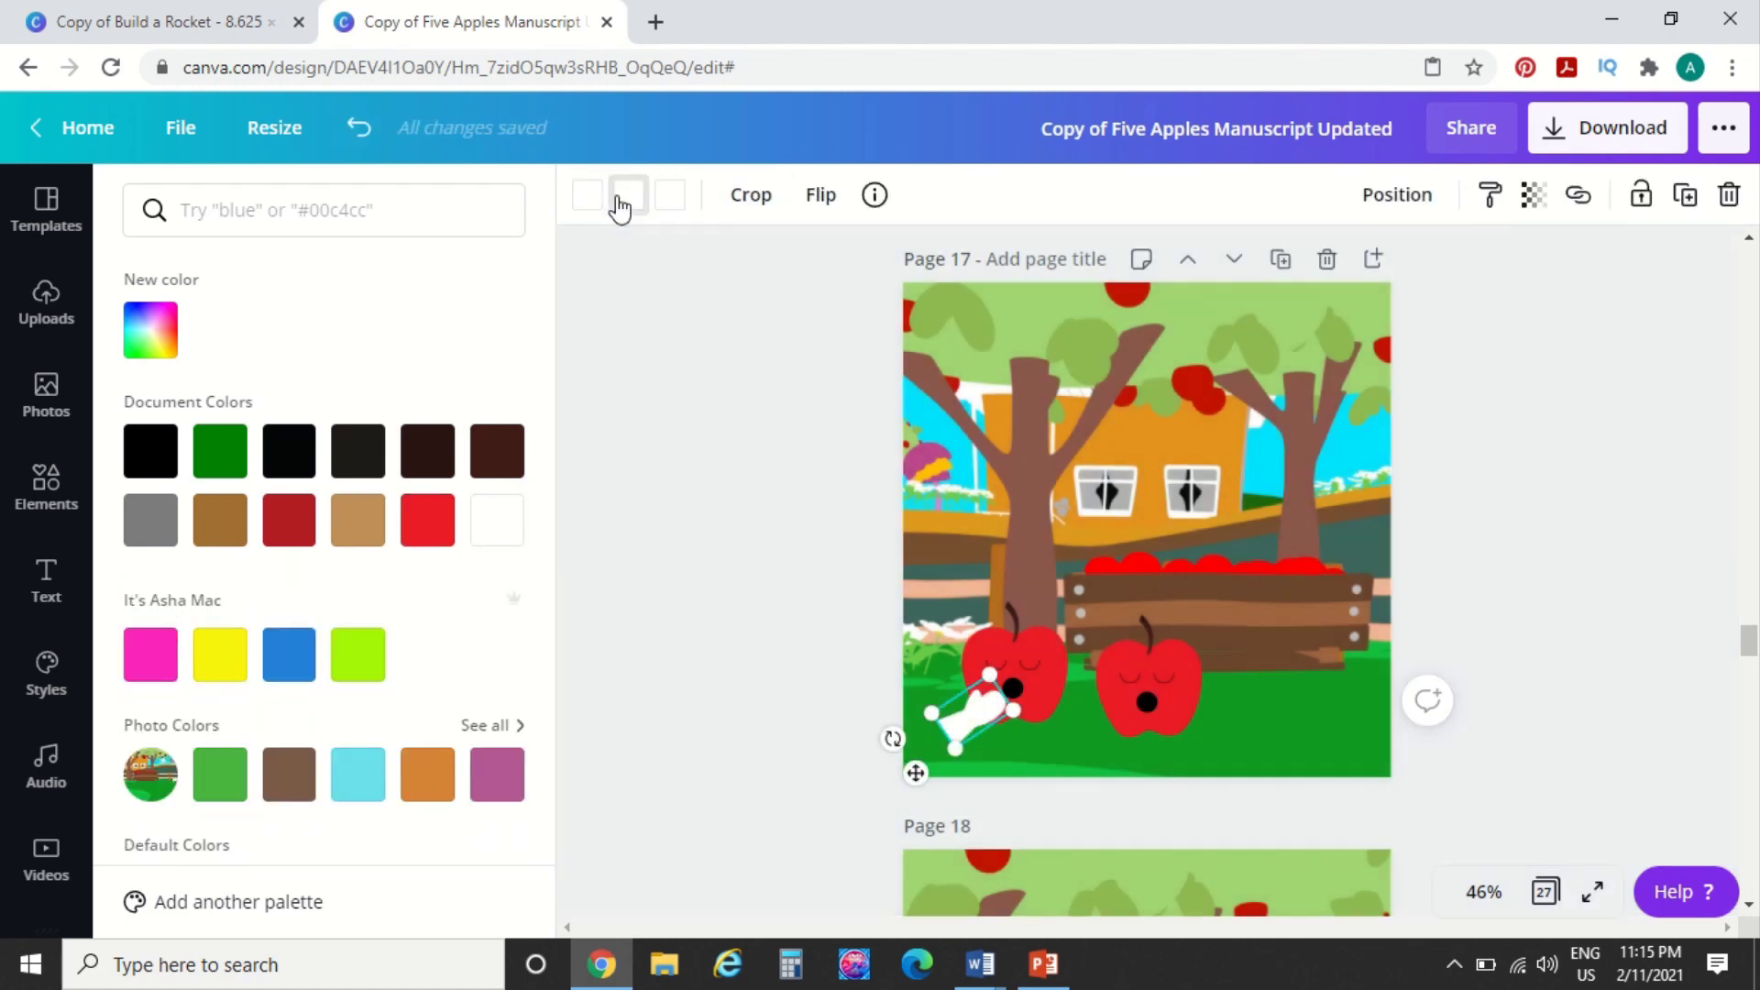
{"action": "left_click", "coordinate": [754, 195]}
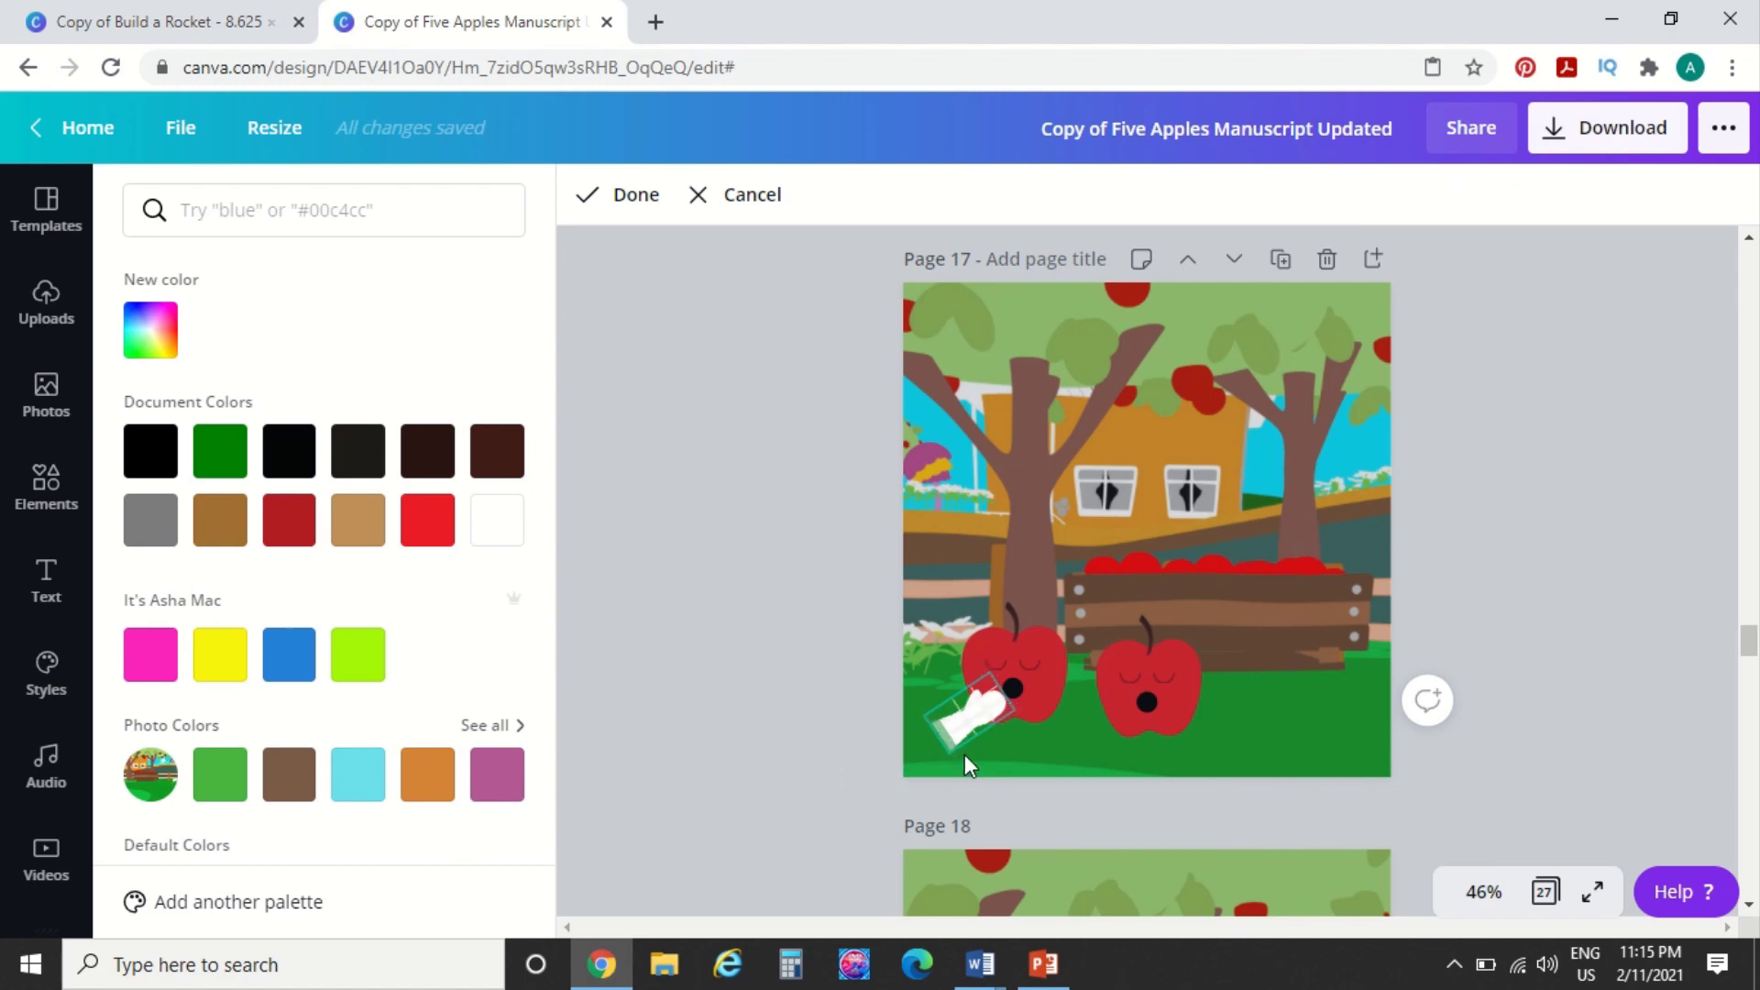
{"action": "left_click_drag", "start_coordinate": [982, 739], "coordinate": [977, 742]}
{"action": "left_click", "coordinate": [612, 195]}
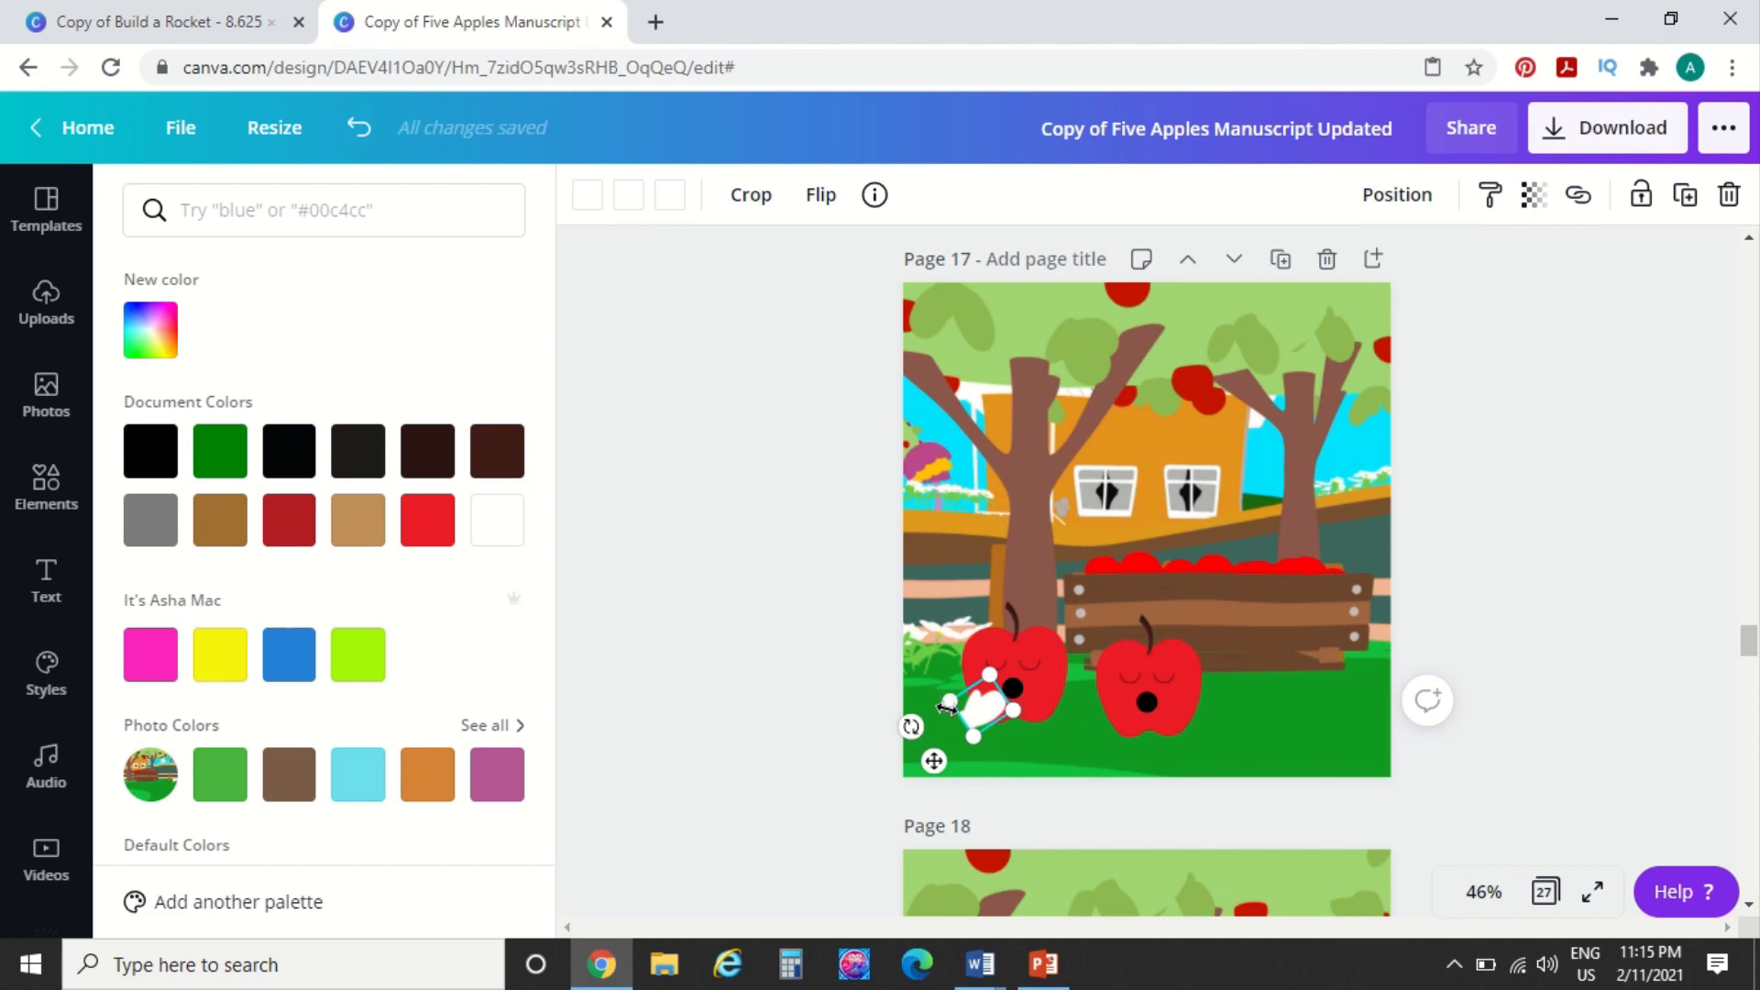
Adjust the small hand beside the left apple's mouth, then copy it and place the duplicate beside page 17's right apple's mouth
{"action": "left_click_drag", "start_coordinate": [946, 699], "coordinate": [979, 723]}
{"action": "left_click", "coordinate": [613, 670]}
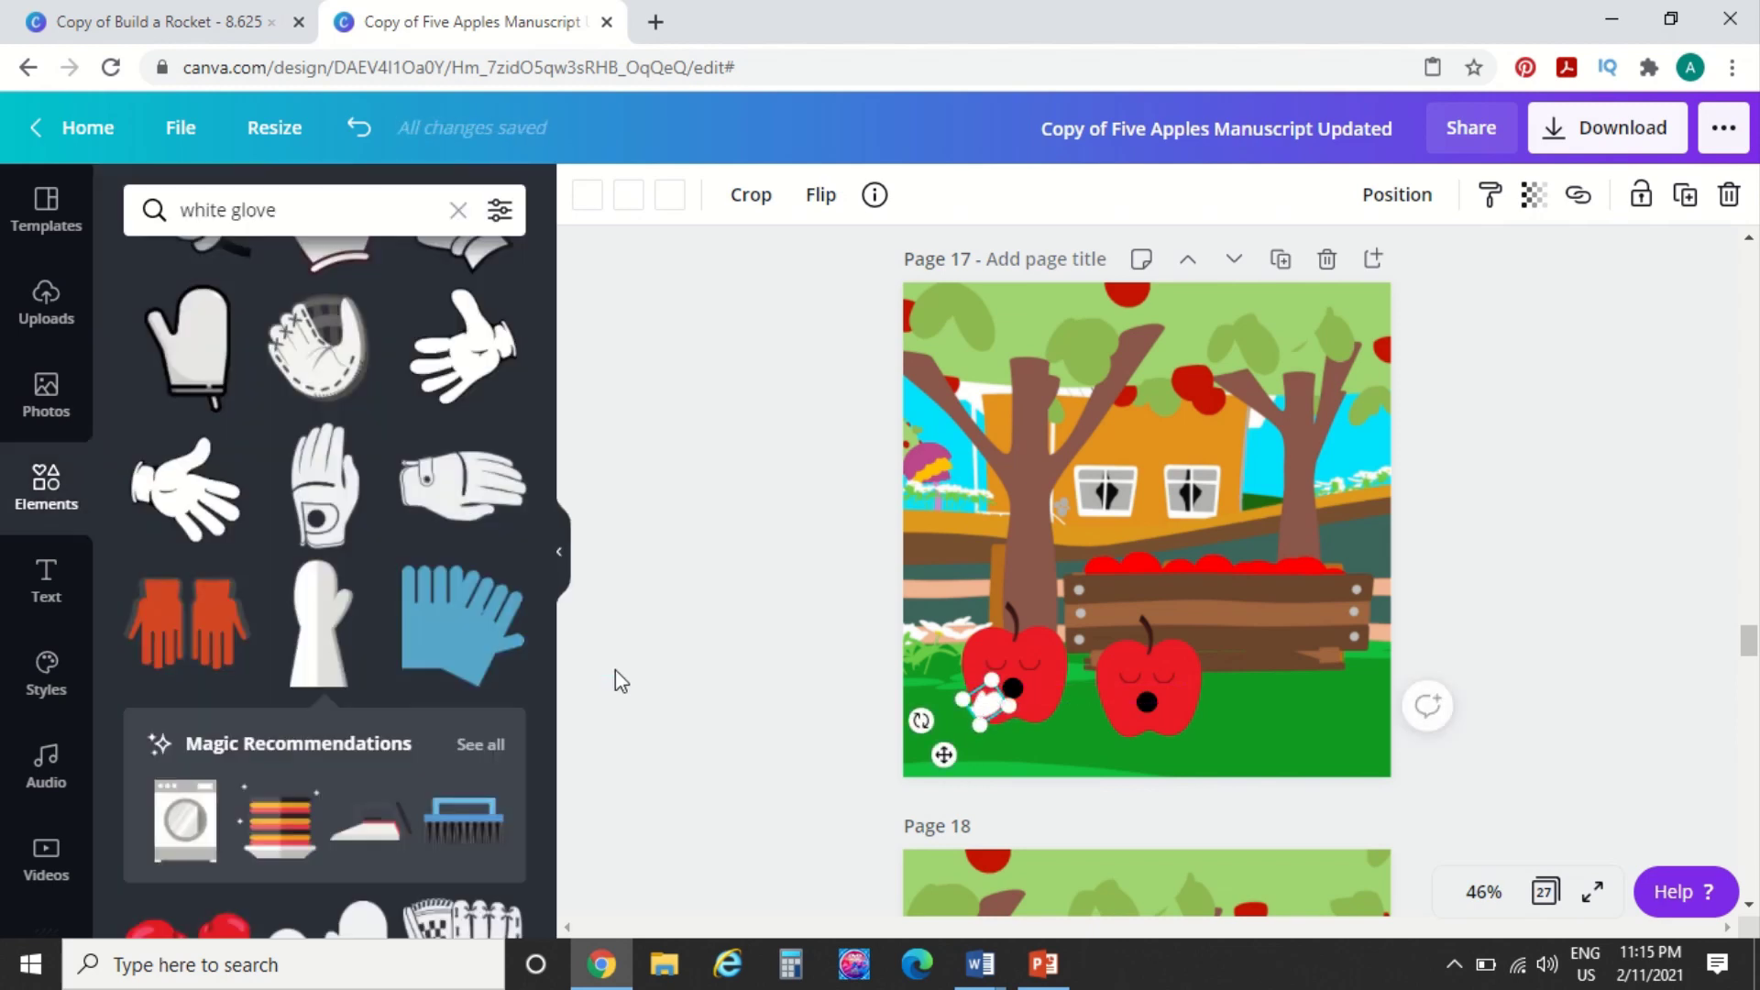
{"action": "left_click", "coordinate": [985, 712]}
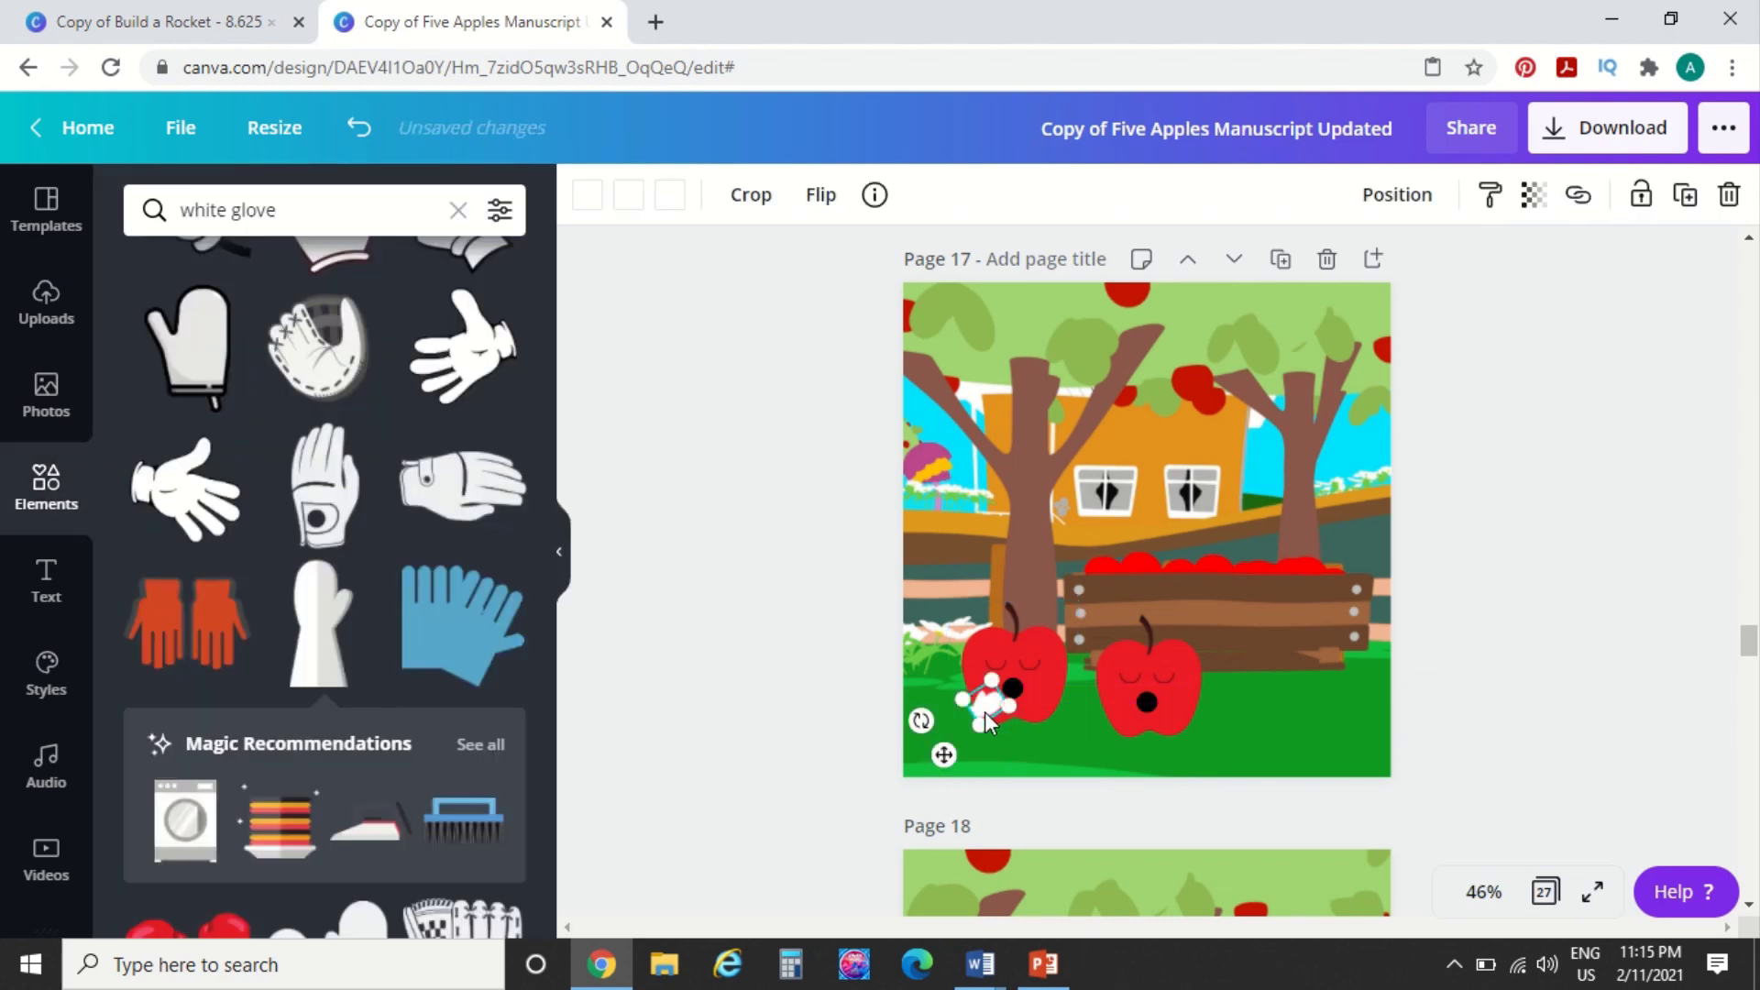
{"action": "right_click", "coordinate": [985, 711]}
{"action": "left_click", "coordinate": [1083, 500]}
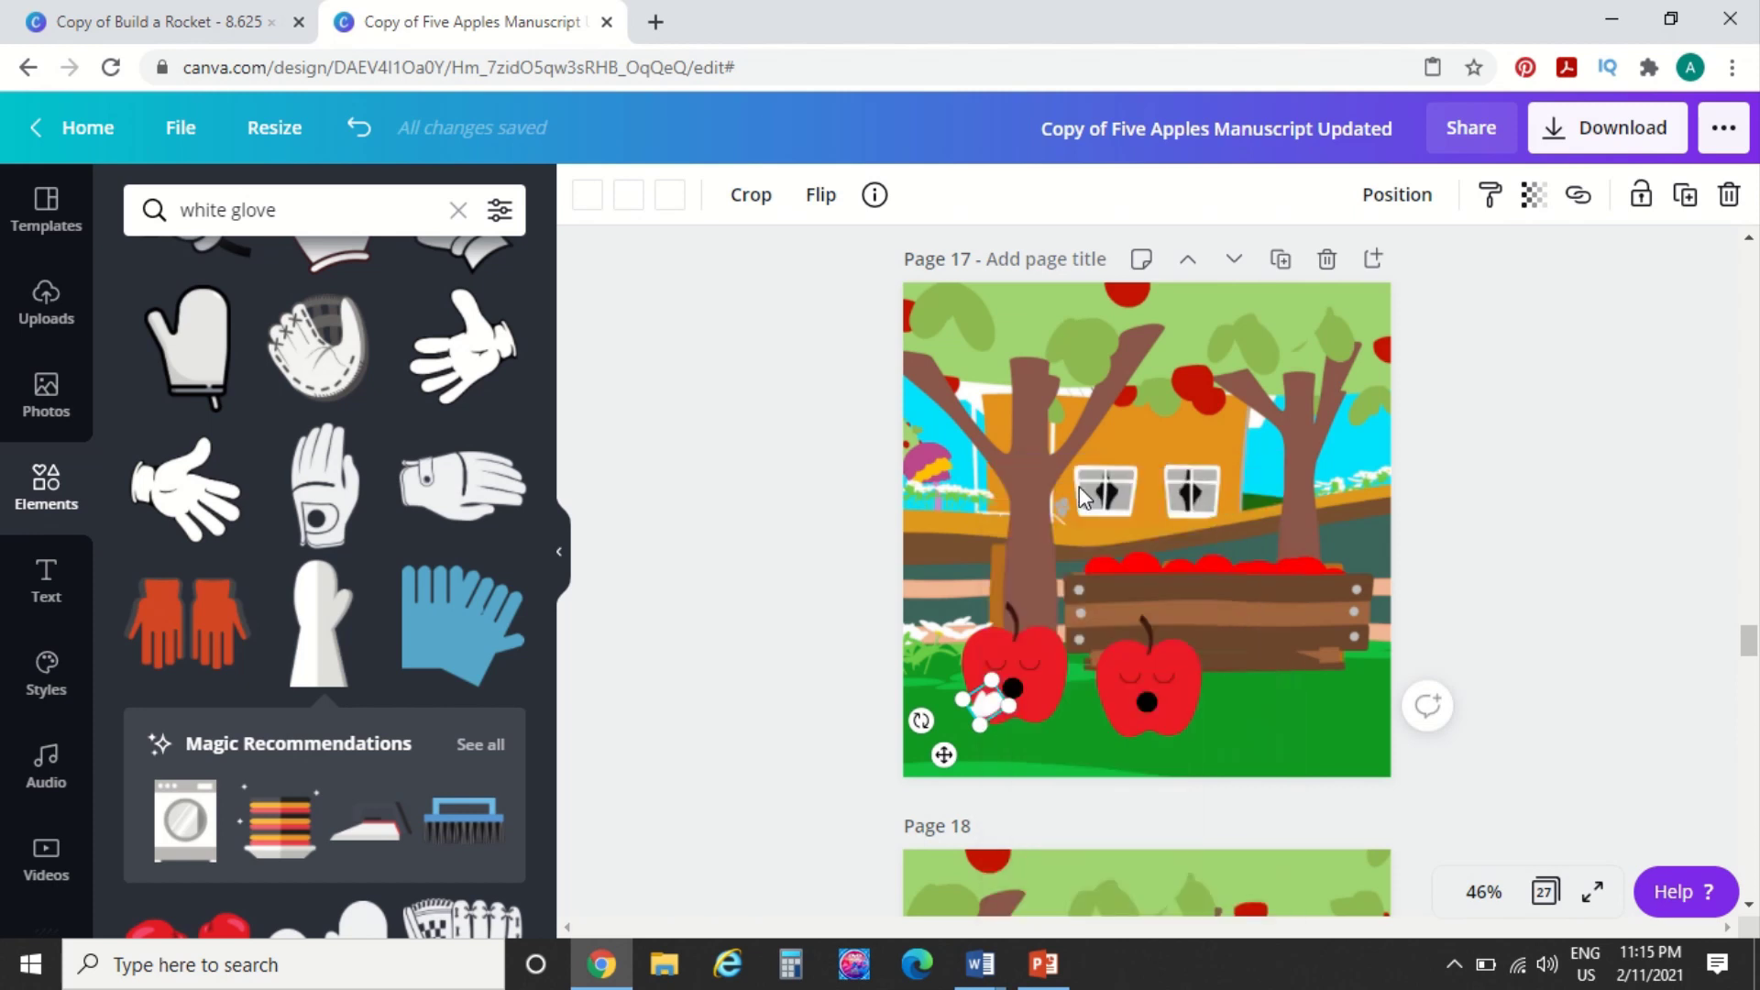
{"action": "left_click_drag", "start_coordinate": [986, 701], "coordinate": [1115, 714]}
Paste the white hand twice onto page 18 and position one beside each apple's mouth
{"action": "scroll", "coordinate": [1115, 713], "scroll_direction": "down", "scroll_amount": 5}
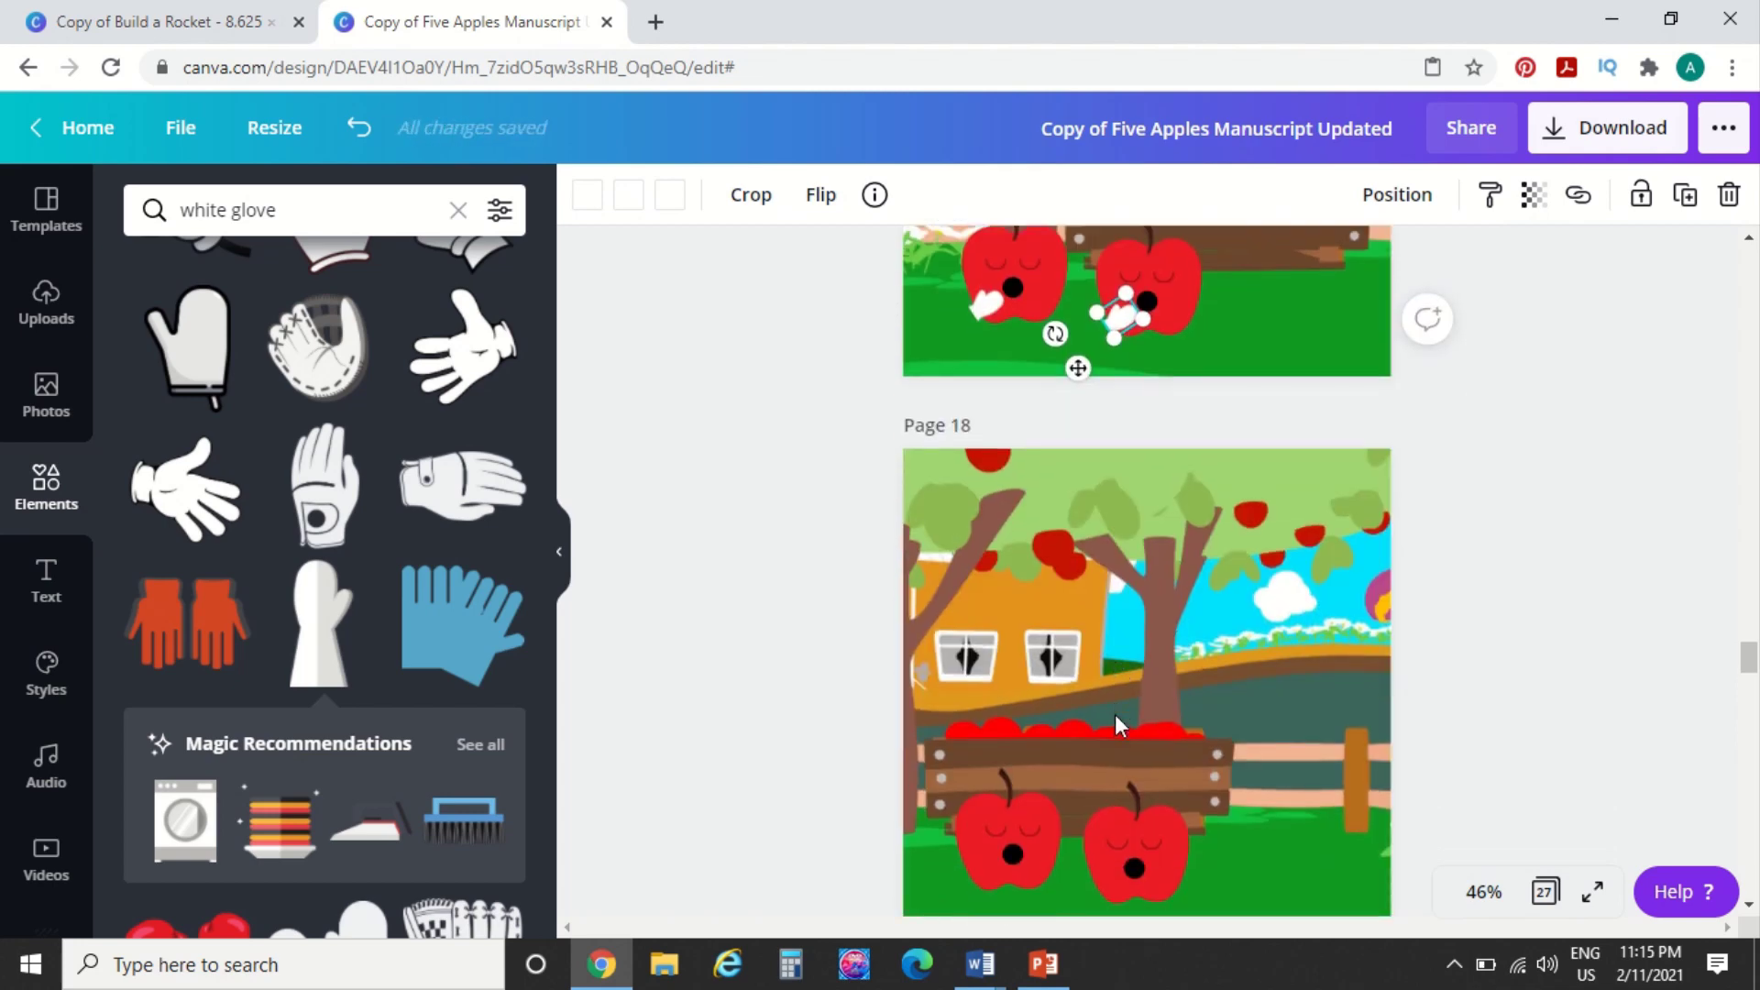
{"action": "left_click", "coordinate": [954, 801]}
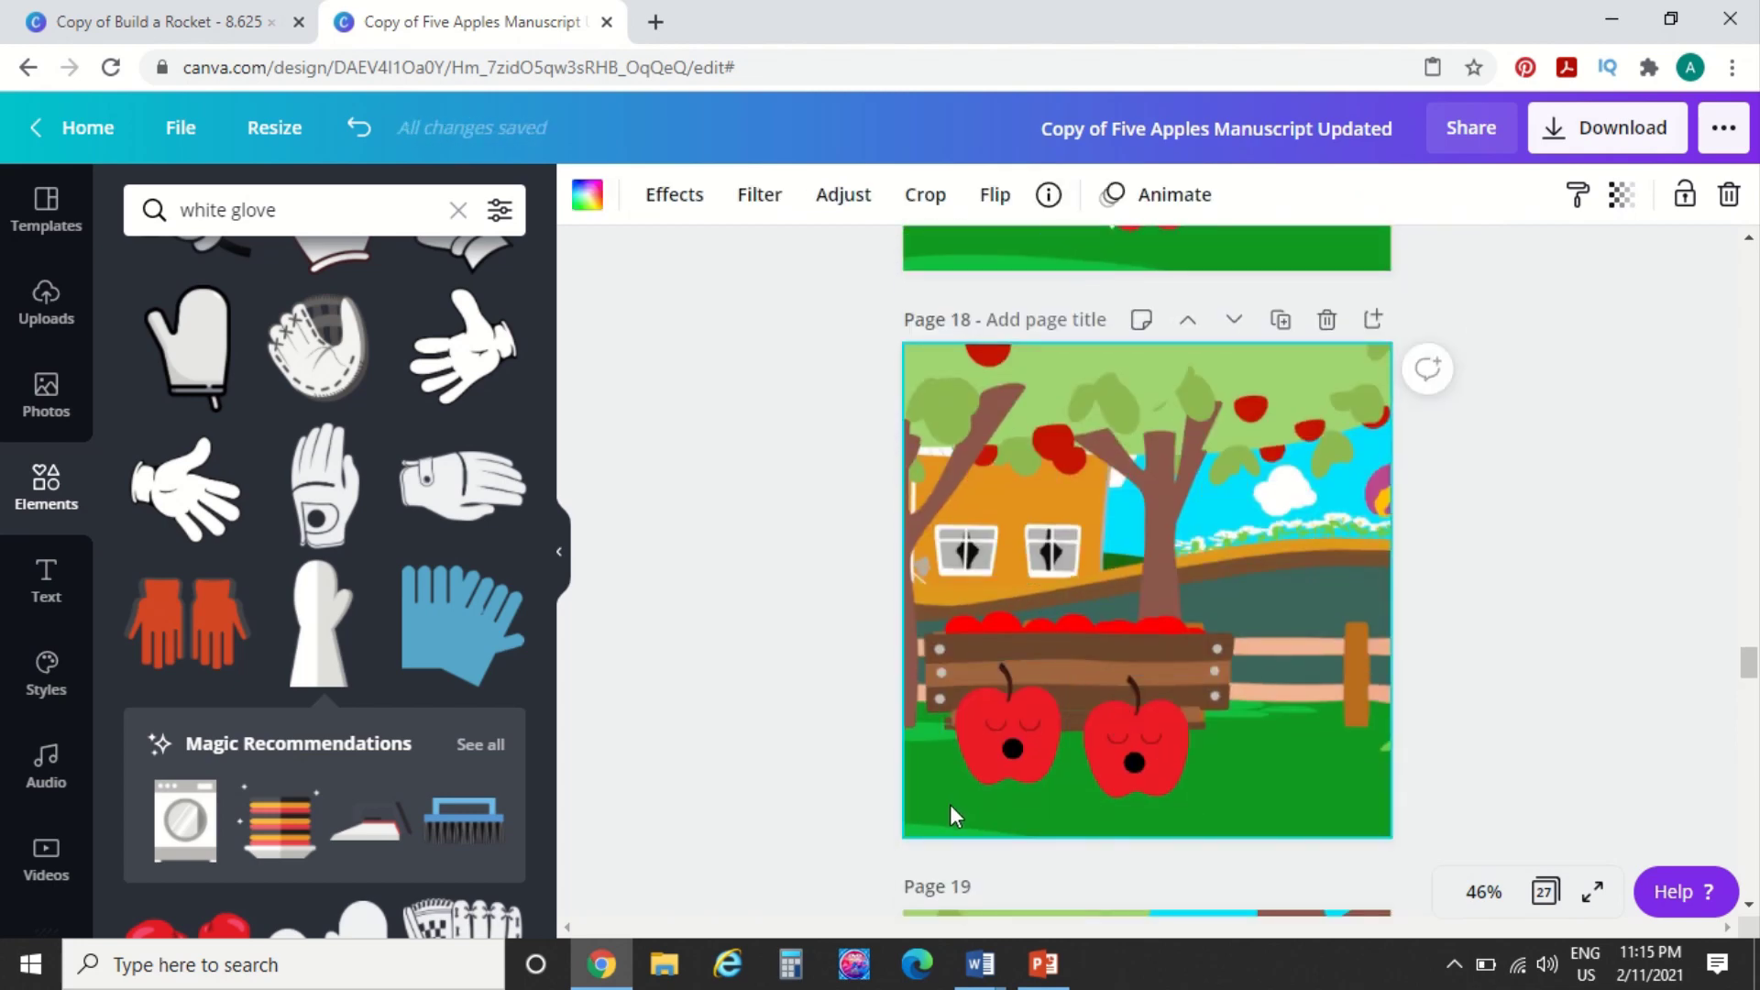
{"action": "key", "text": "ctrl+v"}
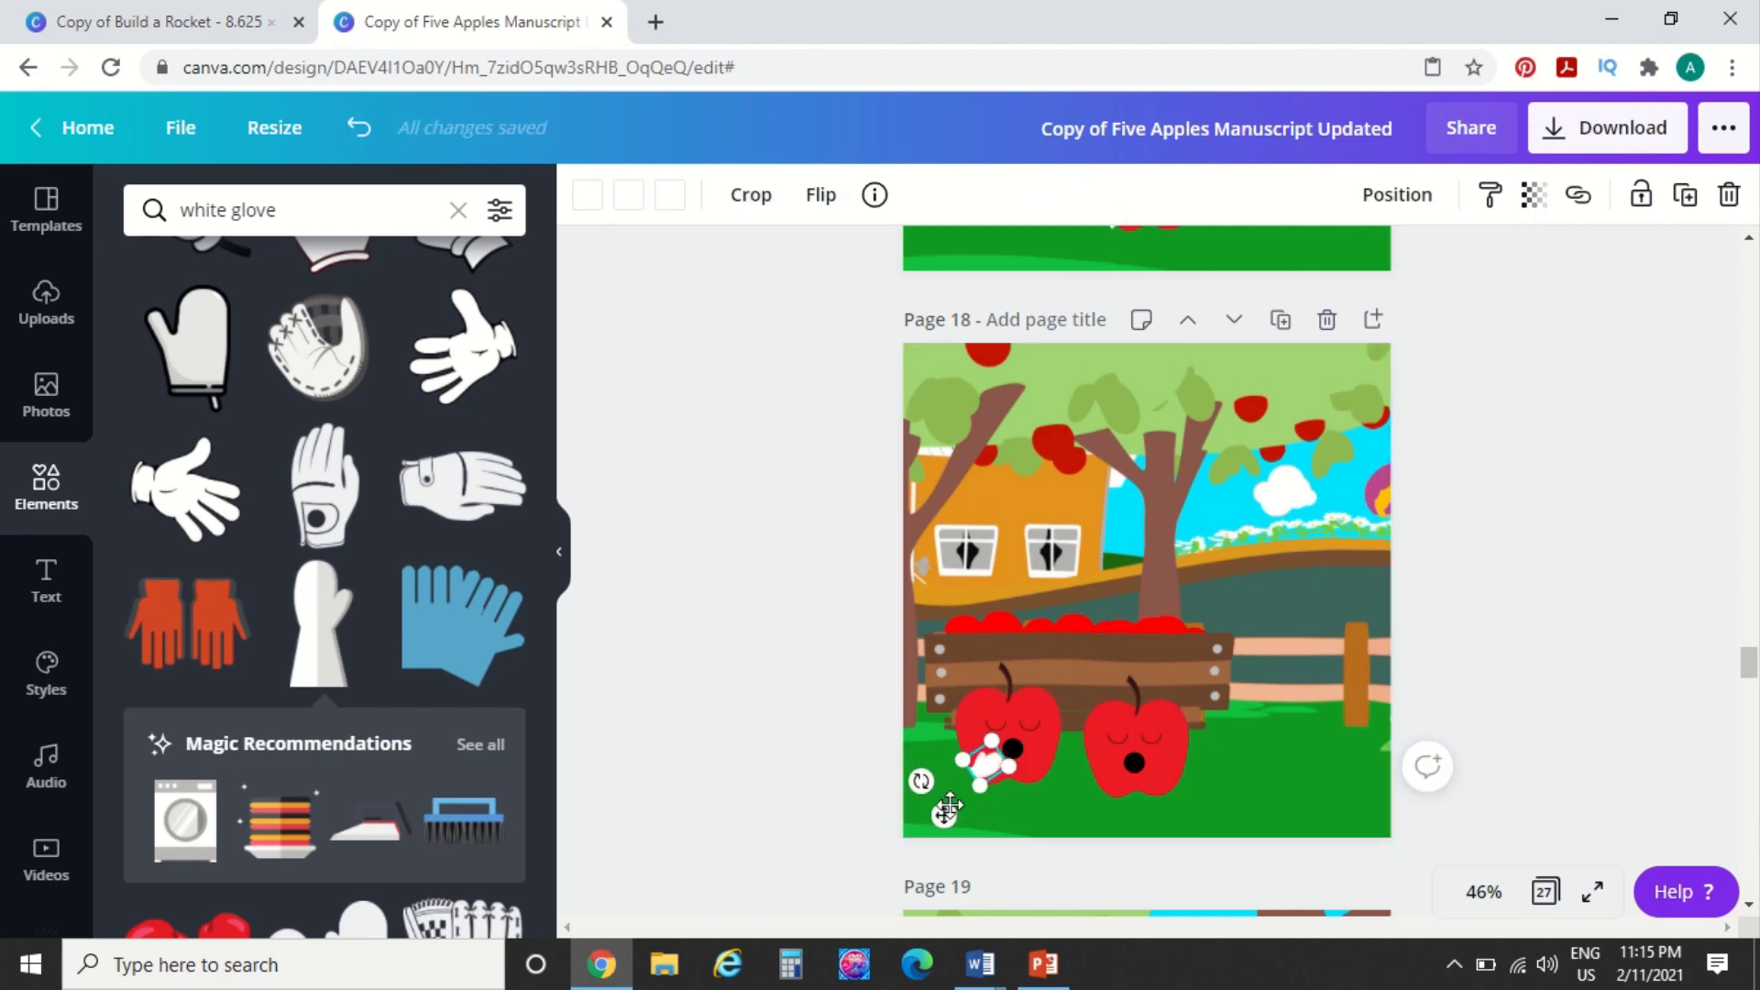
{"action": "left_click_drag", "start_coordinate": [949, 807], "coordinate": [1107, 785]}
{"action": "key", "text": "ctrl+v"}
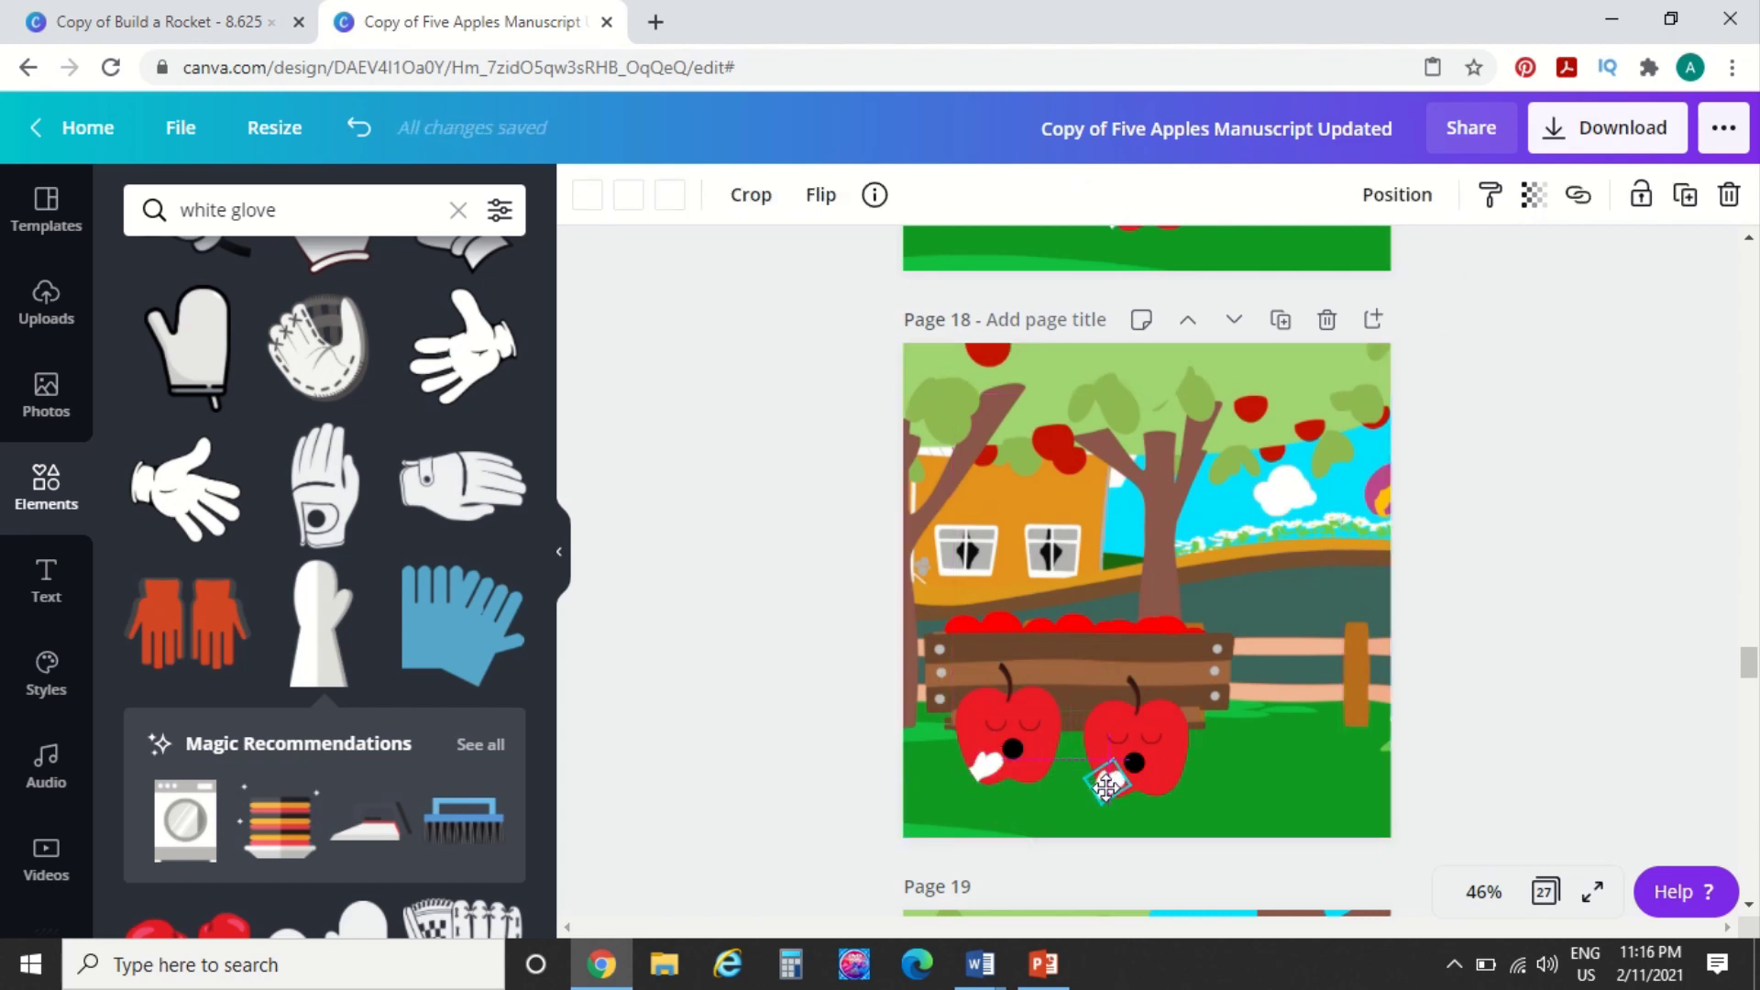
{"action": "left_click", "coordinate": [983, 768], "text": "shift"}
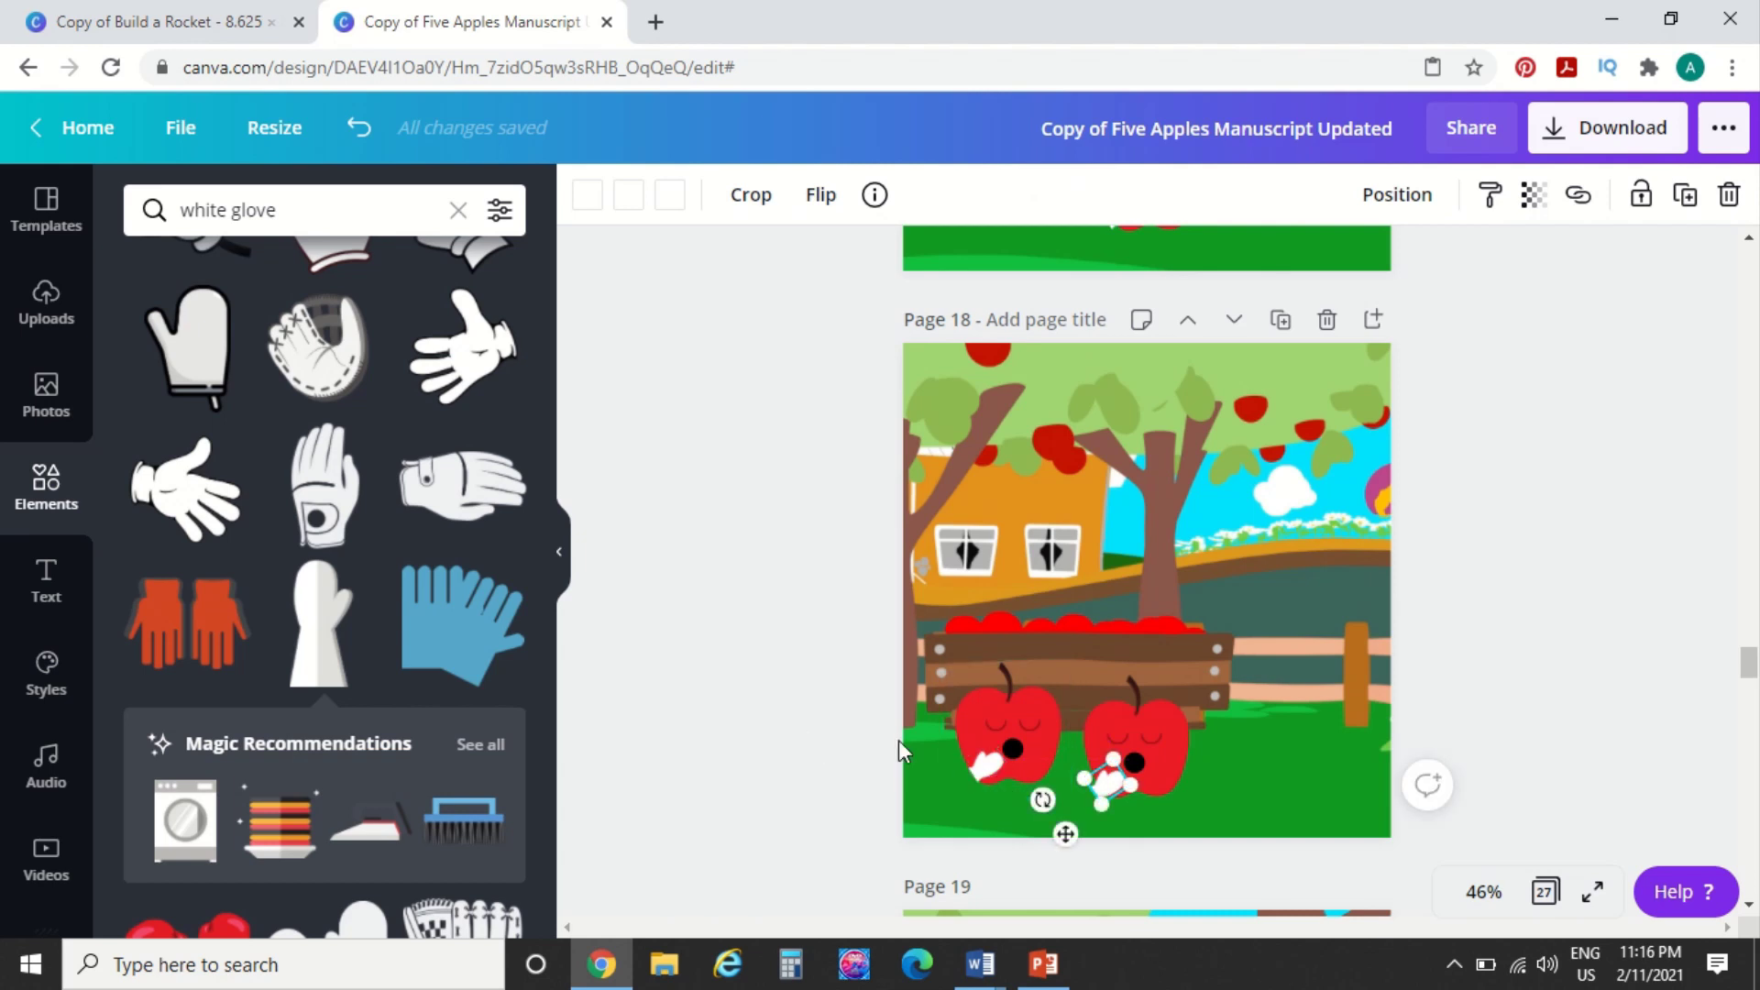
{"action": "left_click", "coordinate": [987, 762]}
{"action": "left_click_drag", "start_coordinate": [981, 770], "coordinate": [981, 767]}
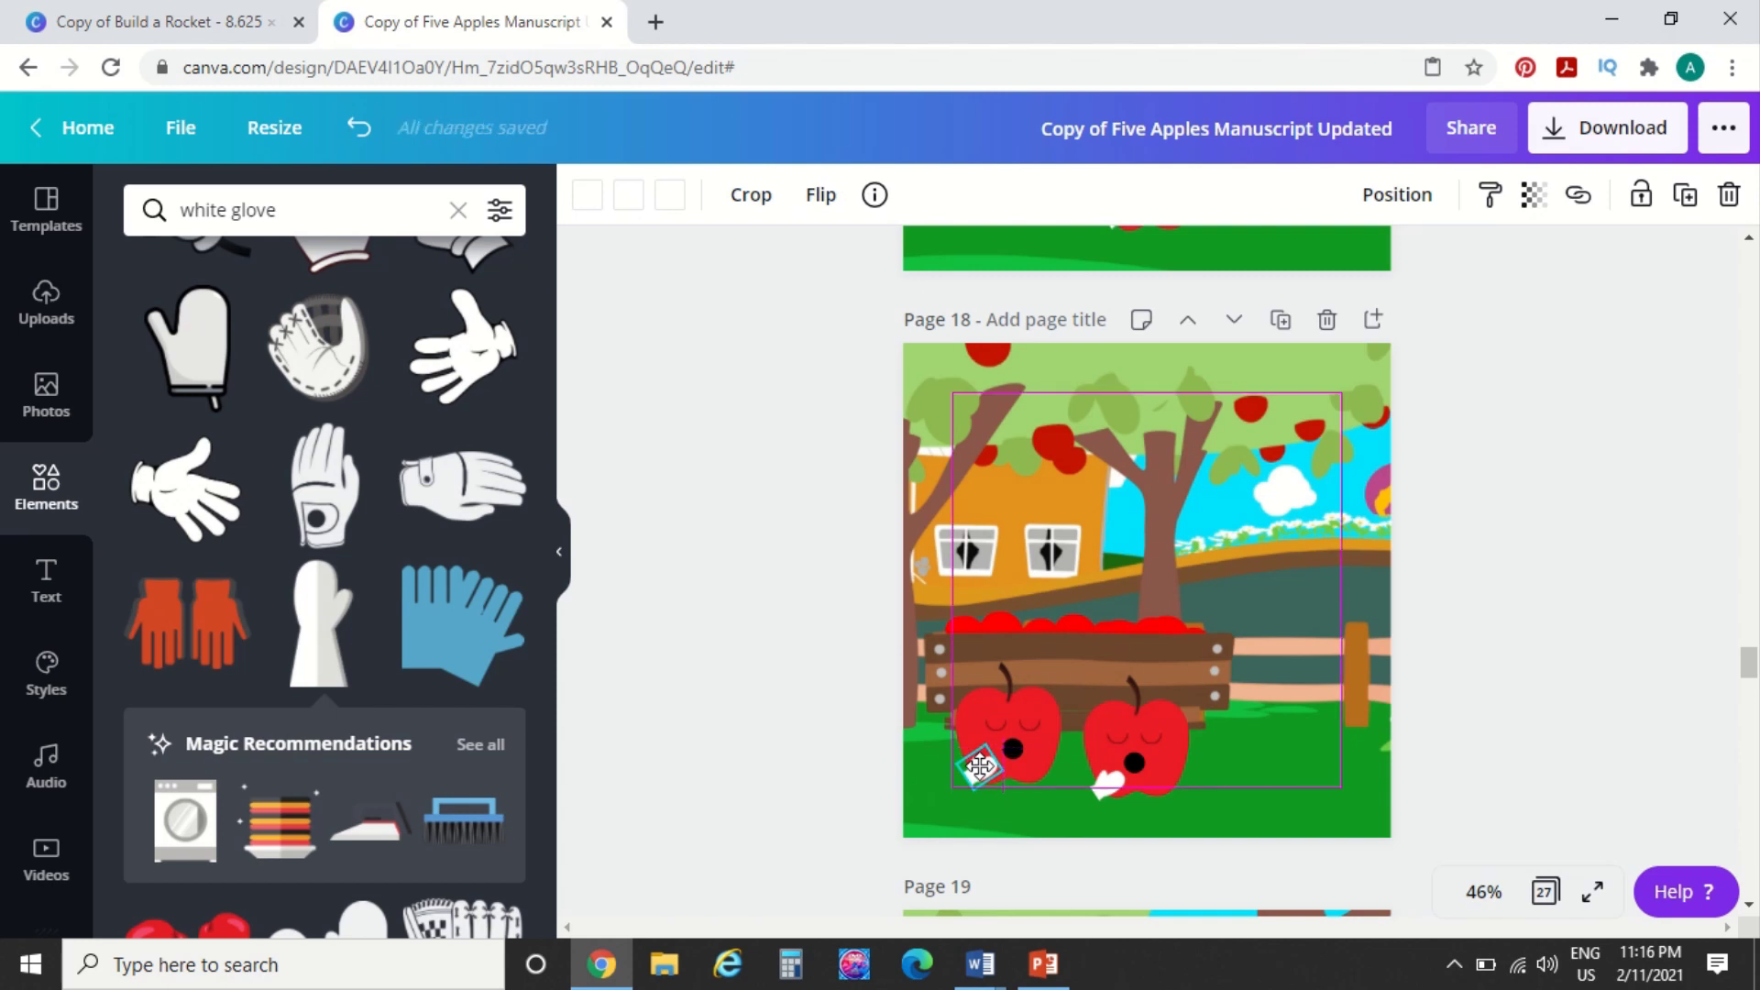
{"action": "left_click", "coordinate": [737, 779]}
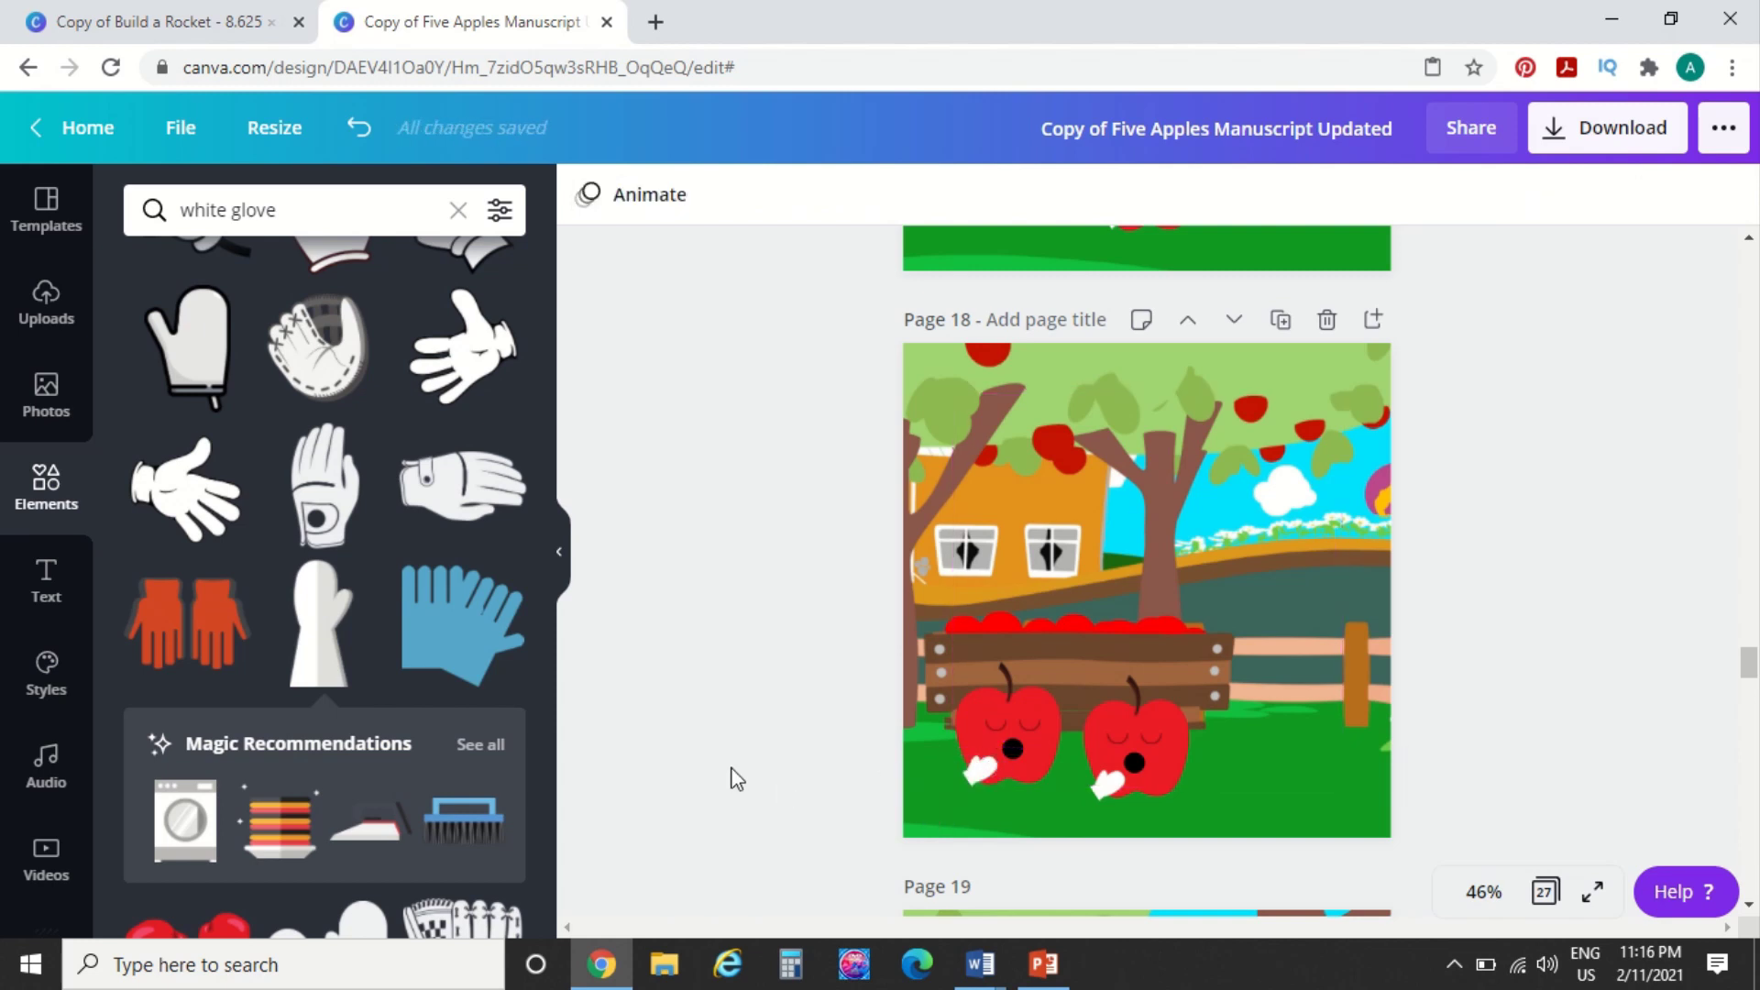
Add a subheading text to page 17 and enlarge it to font size 34
{"action": "scroll", "coordinate": [736, 780], "scroll_direction": "down", "scroll_amount": 2}
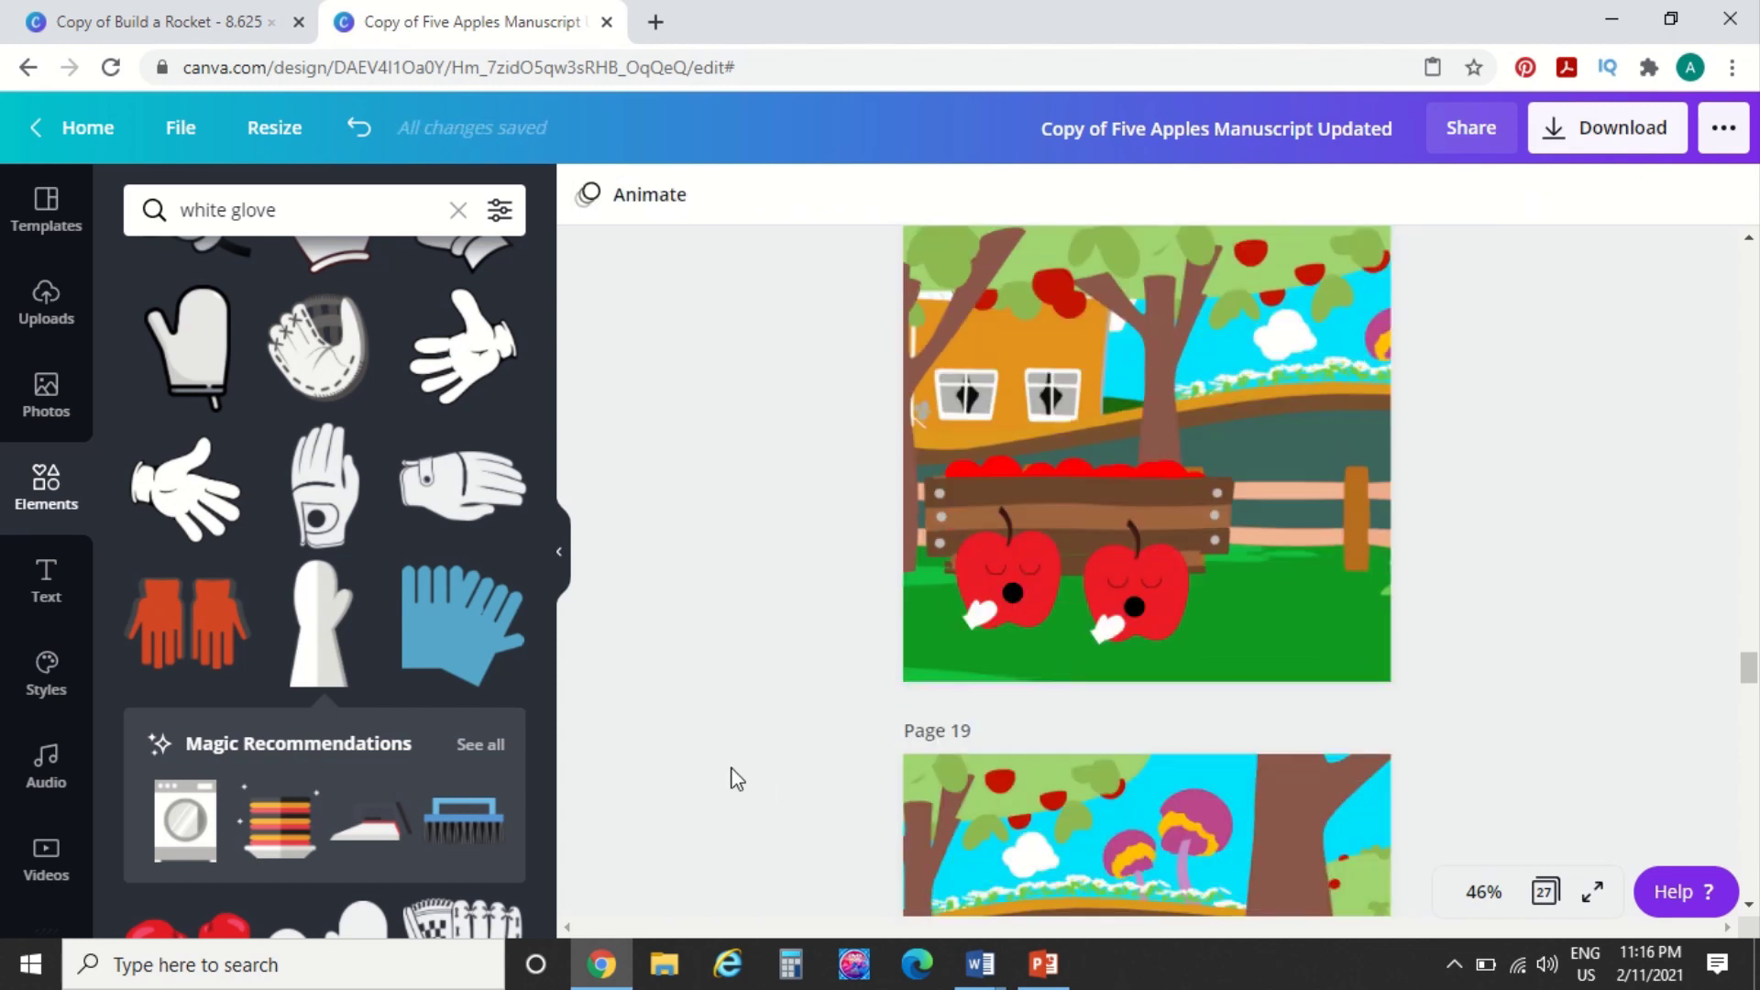
{"action": "scroll", "coordinate": [736, 780], "scroll_direction": "up", "scroll_amount": 7}
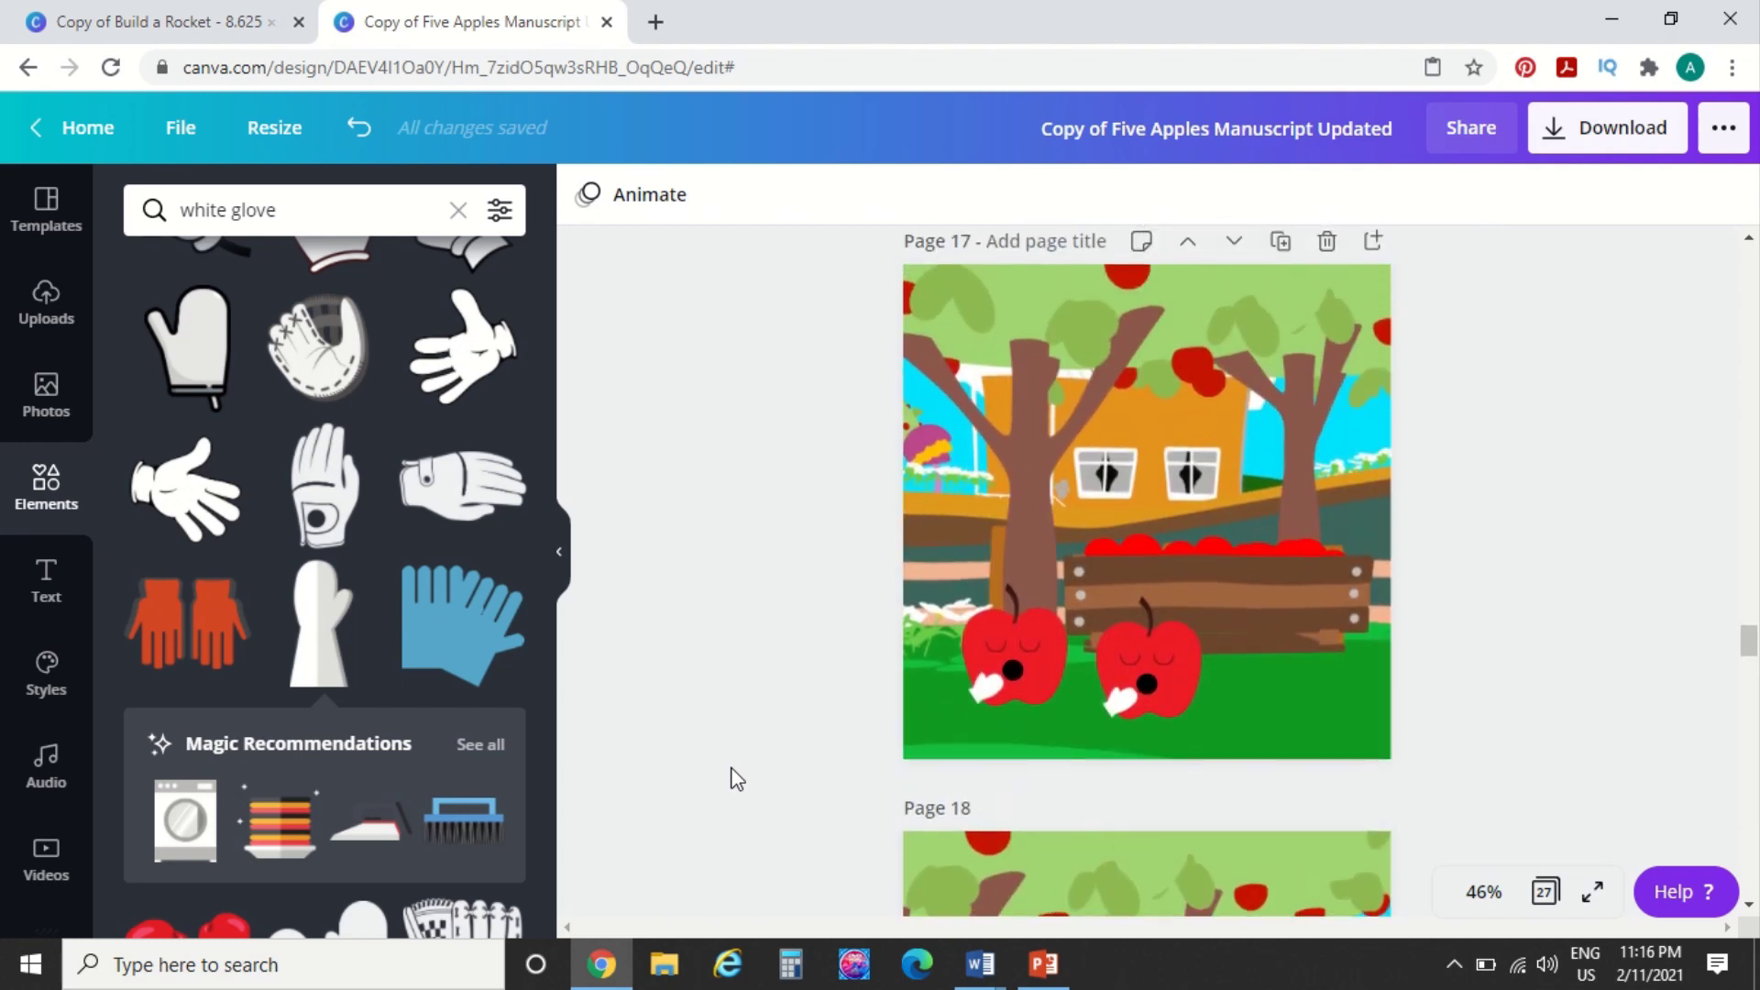
{"action": "left_click", "coordinate": [61, 596]}
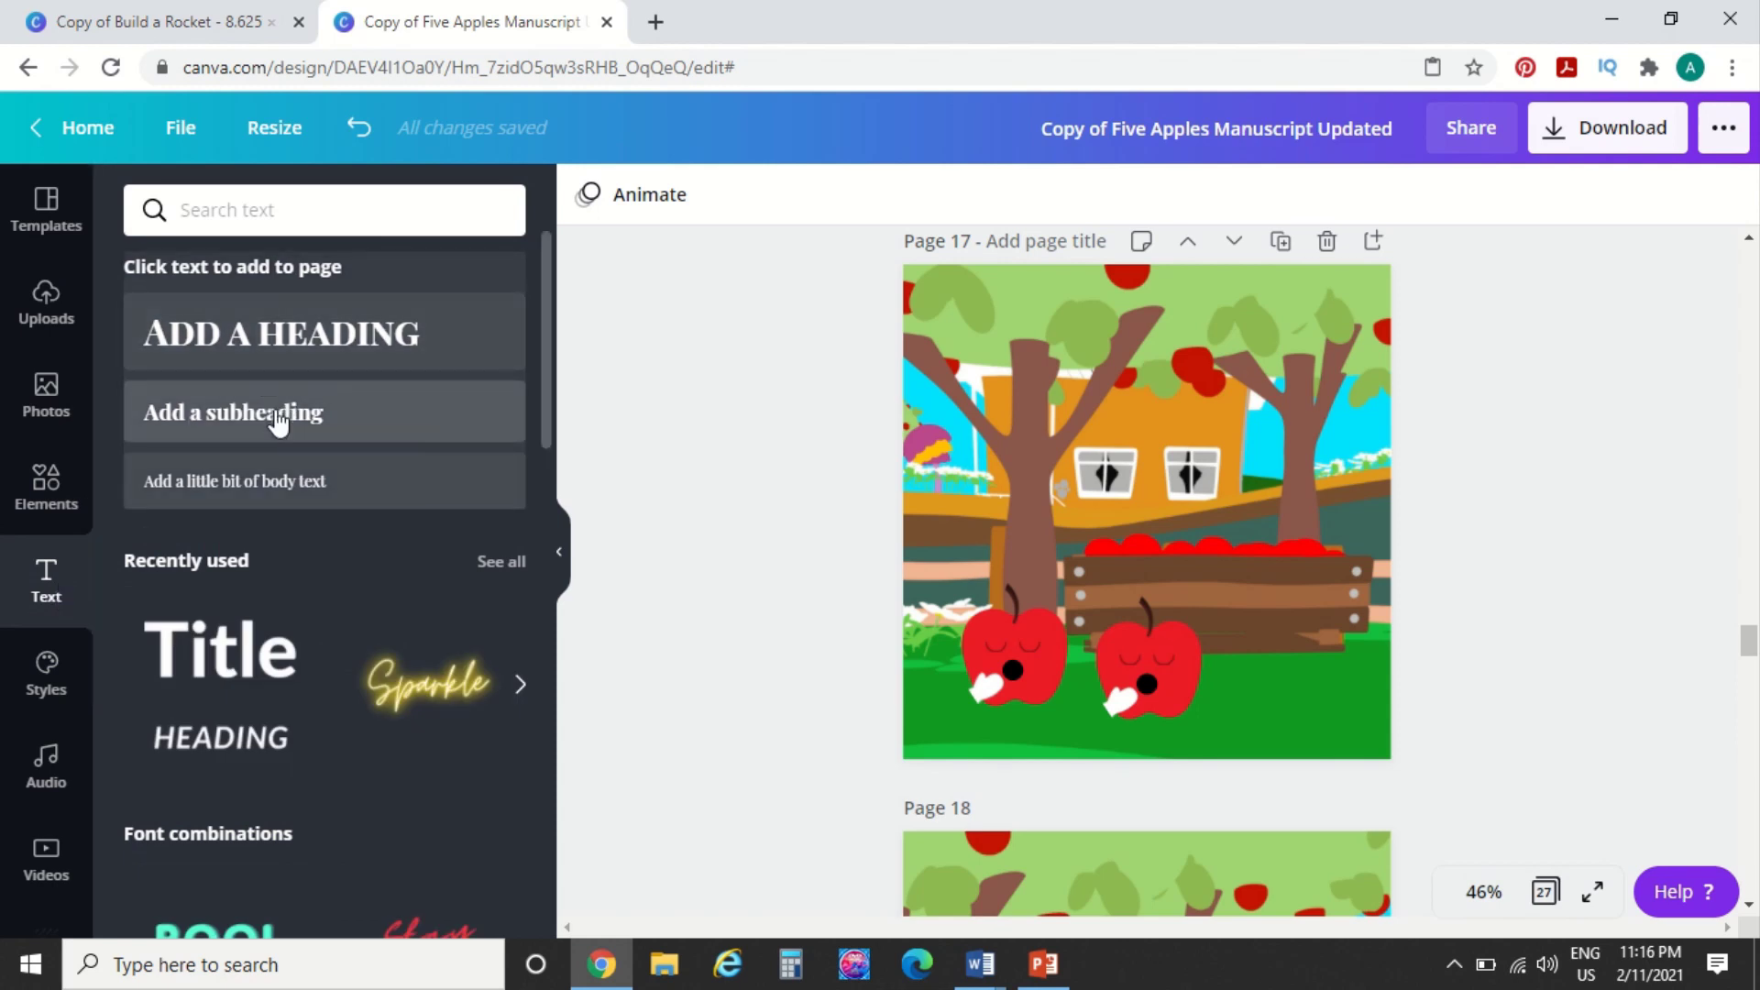
{"action": "left_click", "coordinate": [278, 418]}
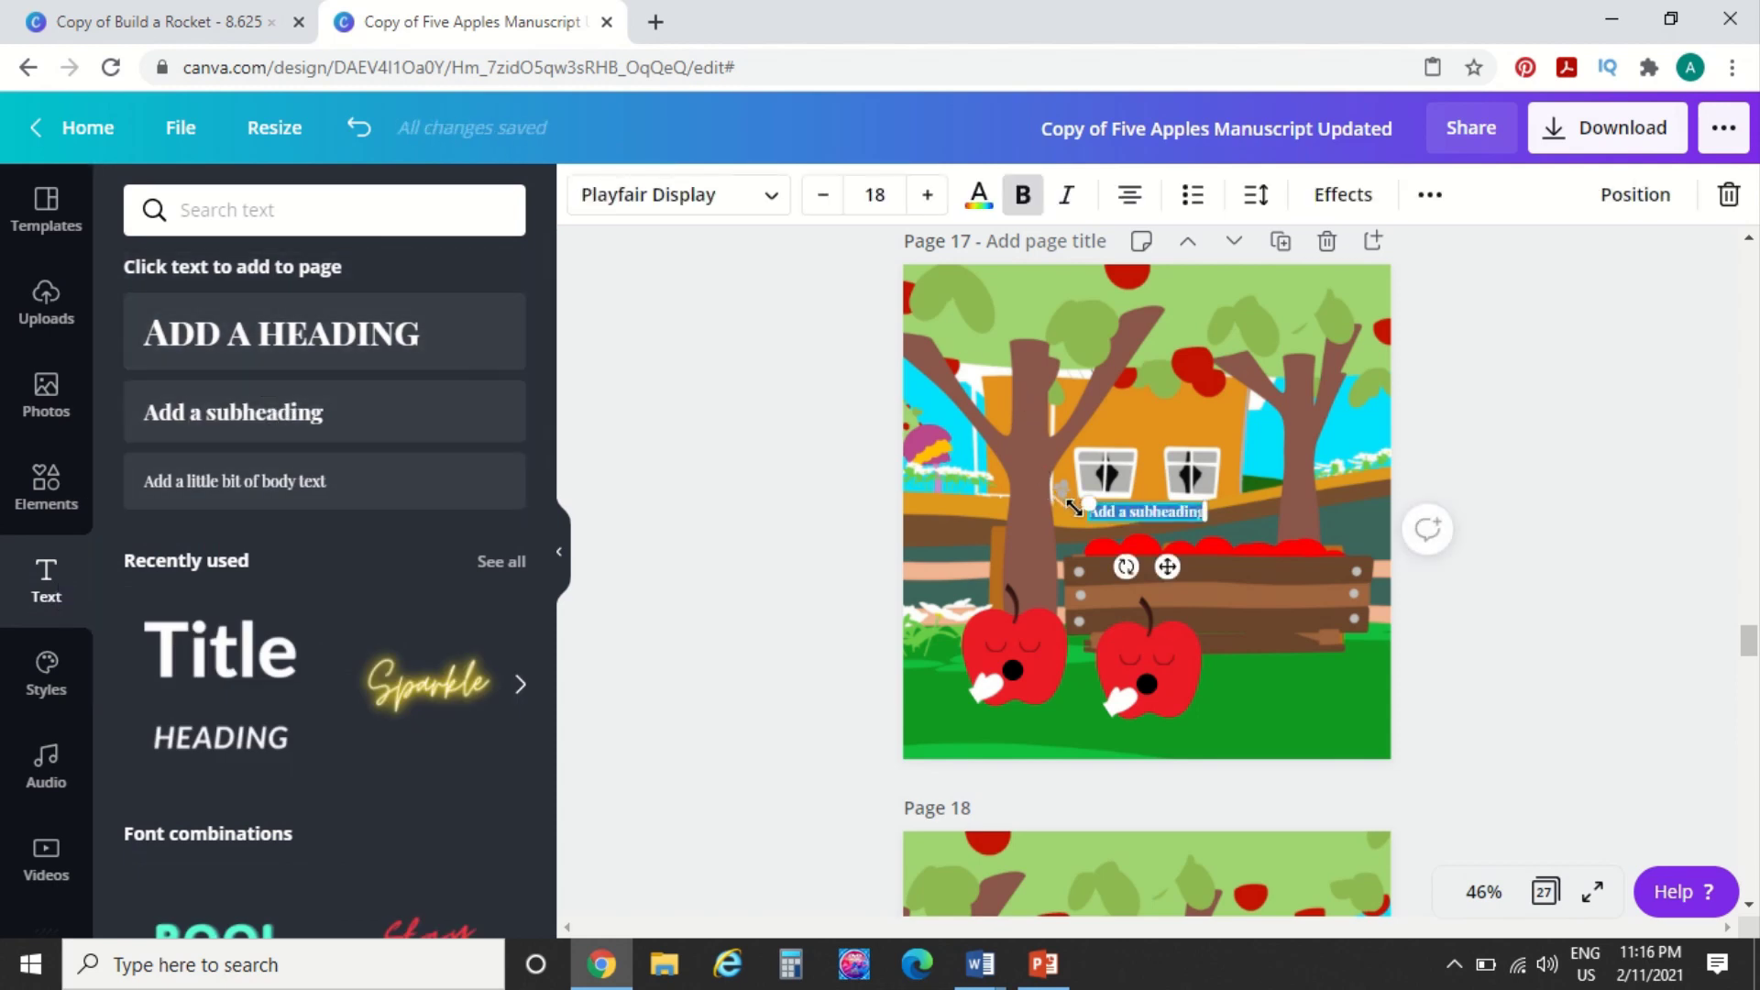
{"action": "left_click_drag", "start_coordinate": [1093, 507], "coordinate": [985, 487]}
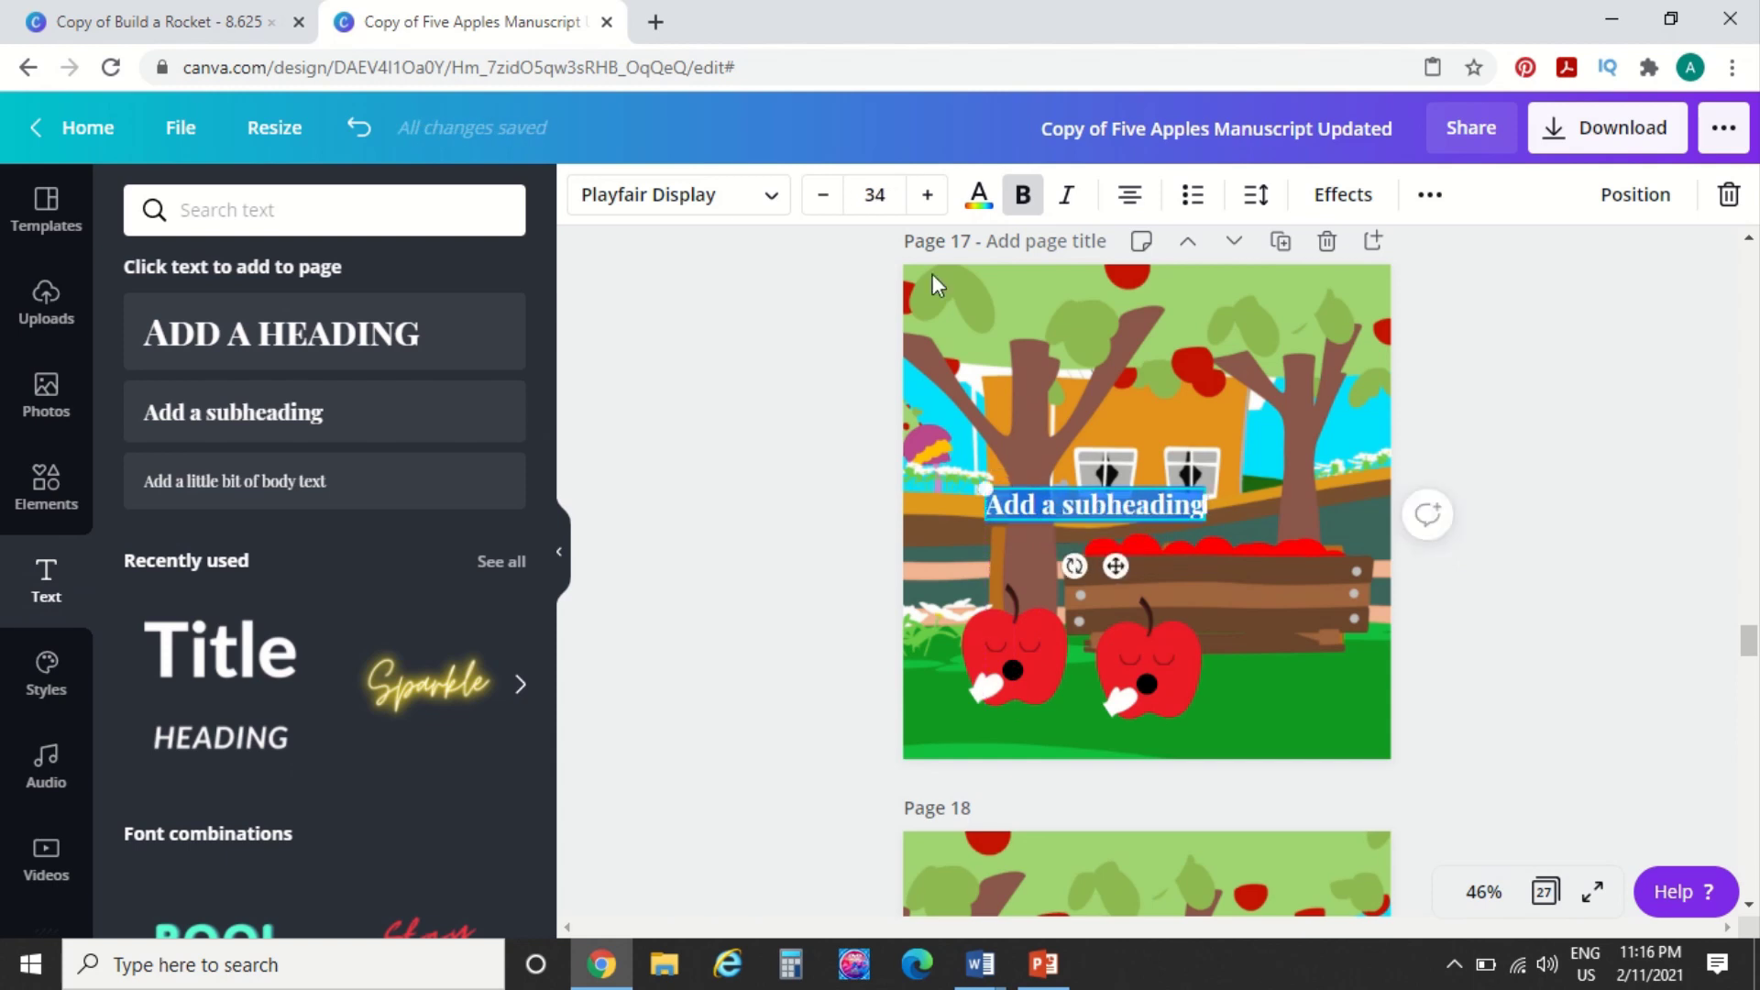
Change the subheading's font to the bold version of Adigiana Toybox
{"action": "left_click", "coordinate": [771, 207]}
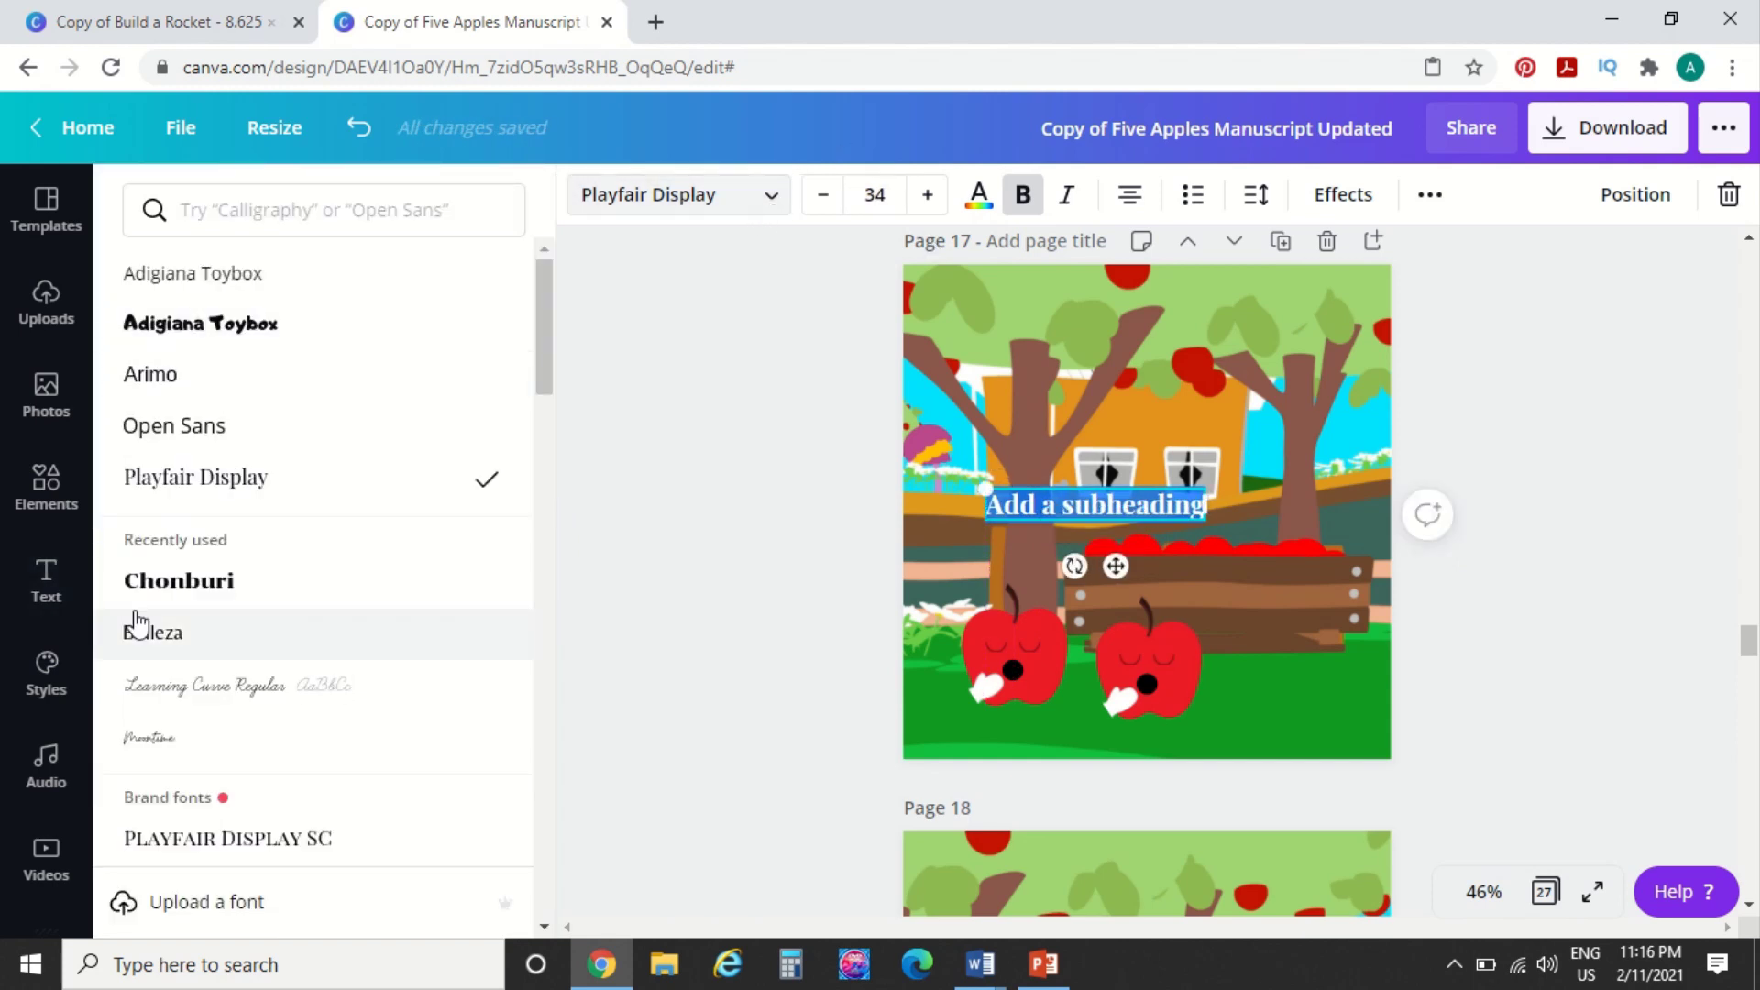
{"action": "scroll", "coordinate": [245, 791], "scroll_direction": "down", "scroll_amount": 5}
{"action": "scroll", "coordinate": [245, 790], "scroll_direction": "down", "scroll_amount": 8}
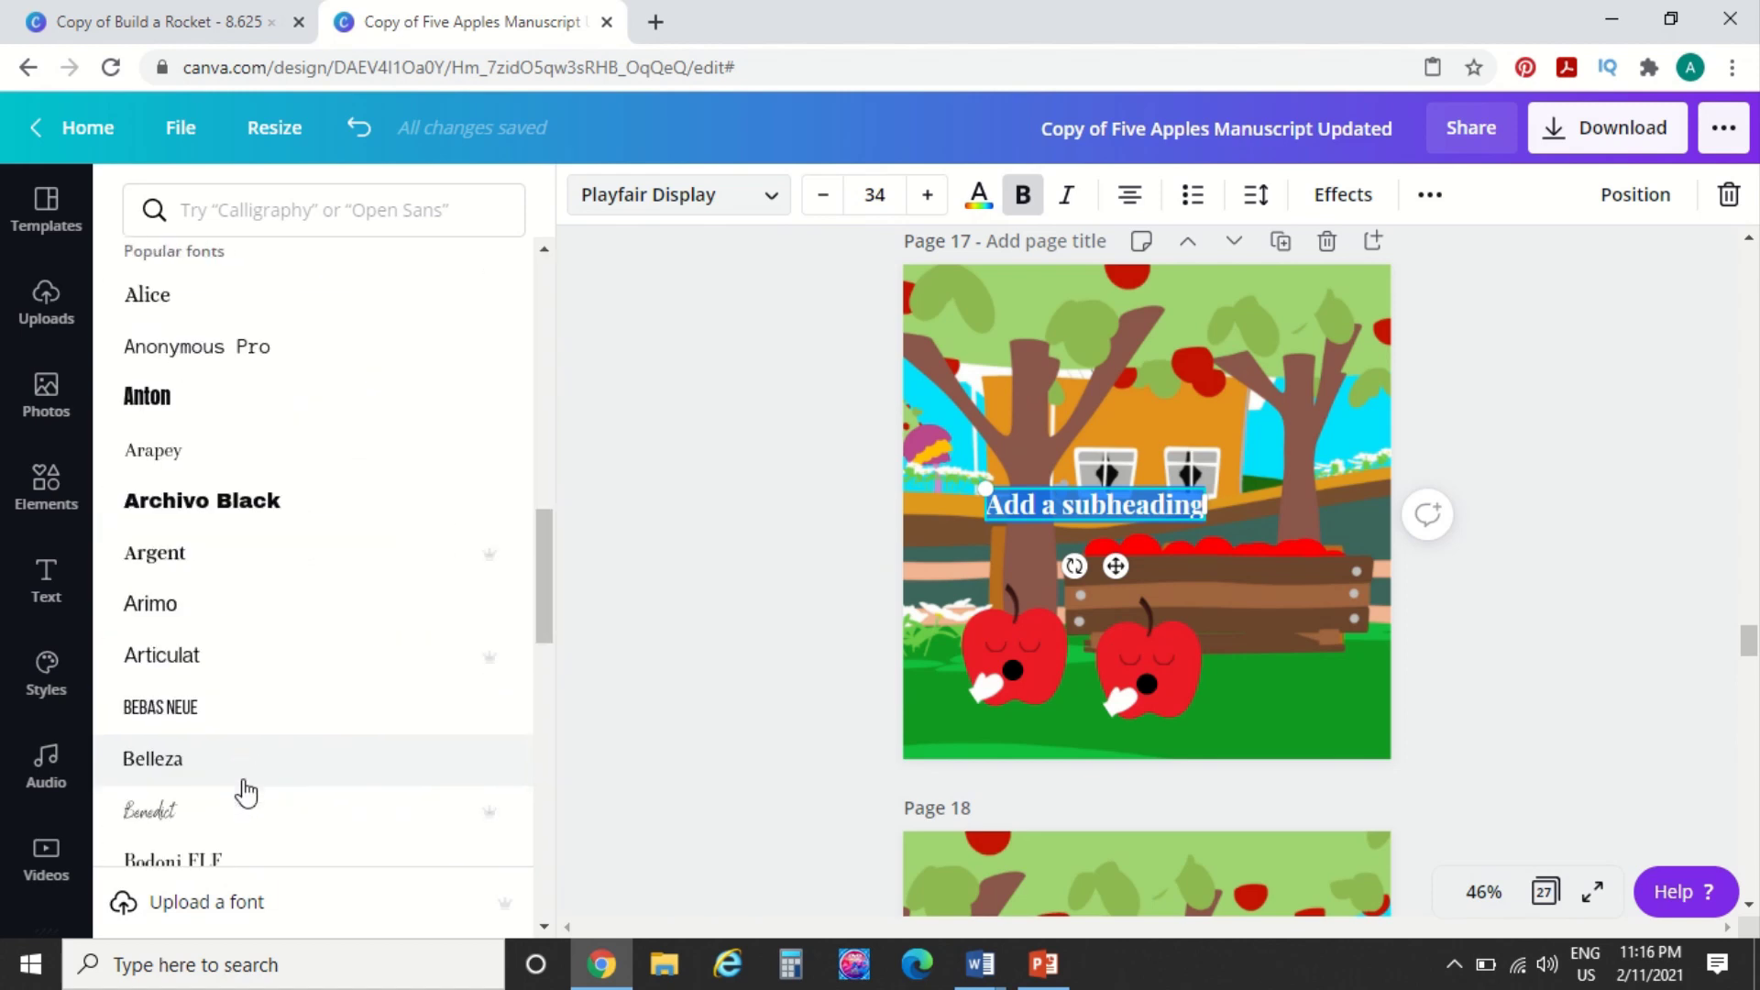
{"action": "scroll", "coordinate": [246, 790], "scroll_direction": "up", "scroll_amount": 5}
{"action": "scroll", "coordinate": [246, 791], "scroll_direction": "up", "scroll_amount": 8}
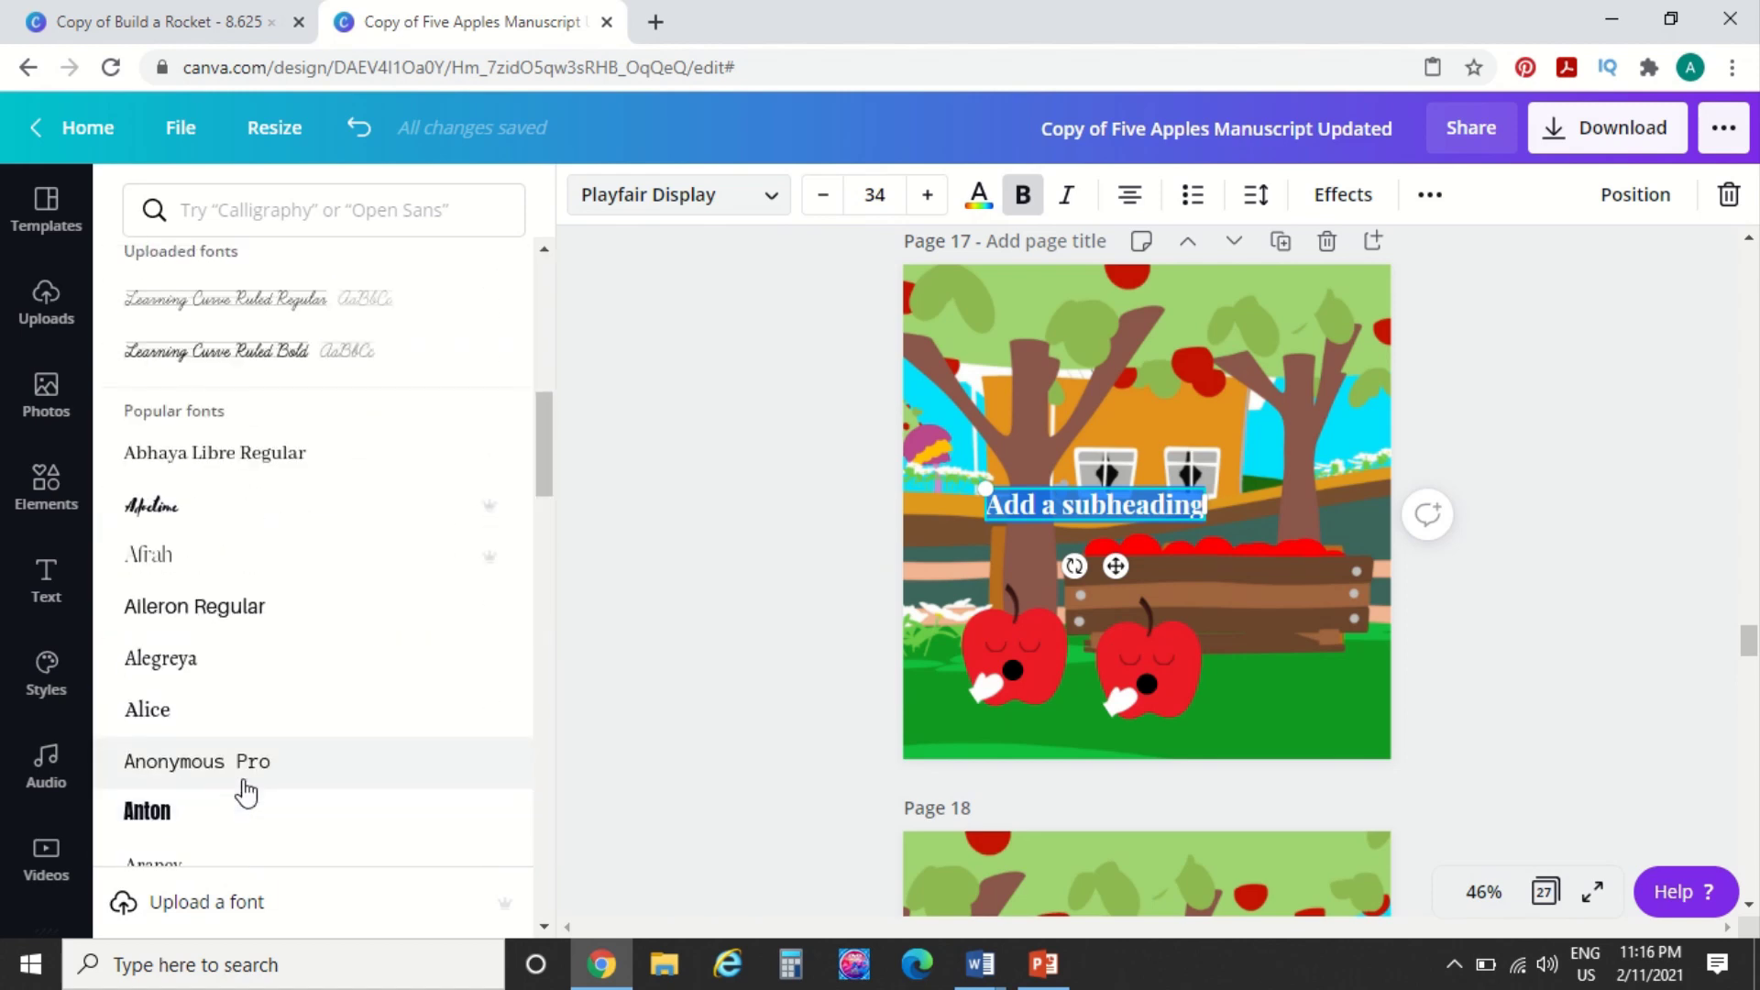
{"action": "scroll", "coordinate": [245, 790], "scroll_direction": "up", "scroll_amount": 4}
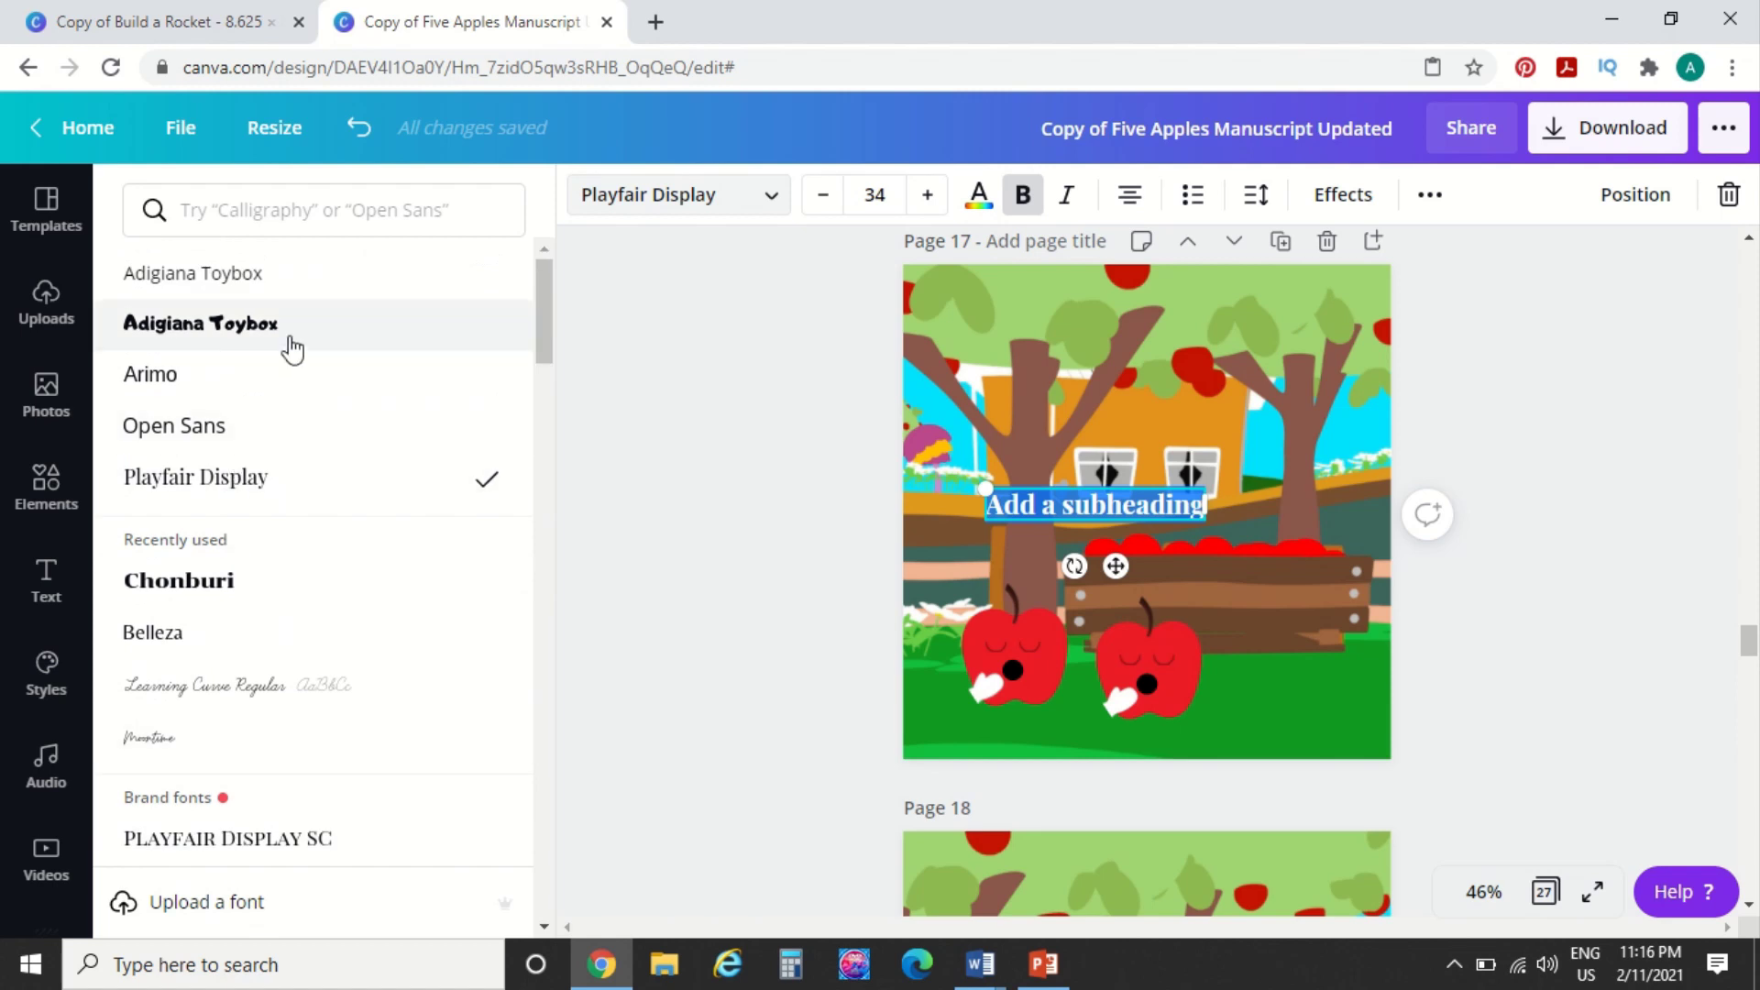
{"action": "left_click", "coordinate": [291, 350]}
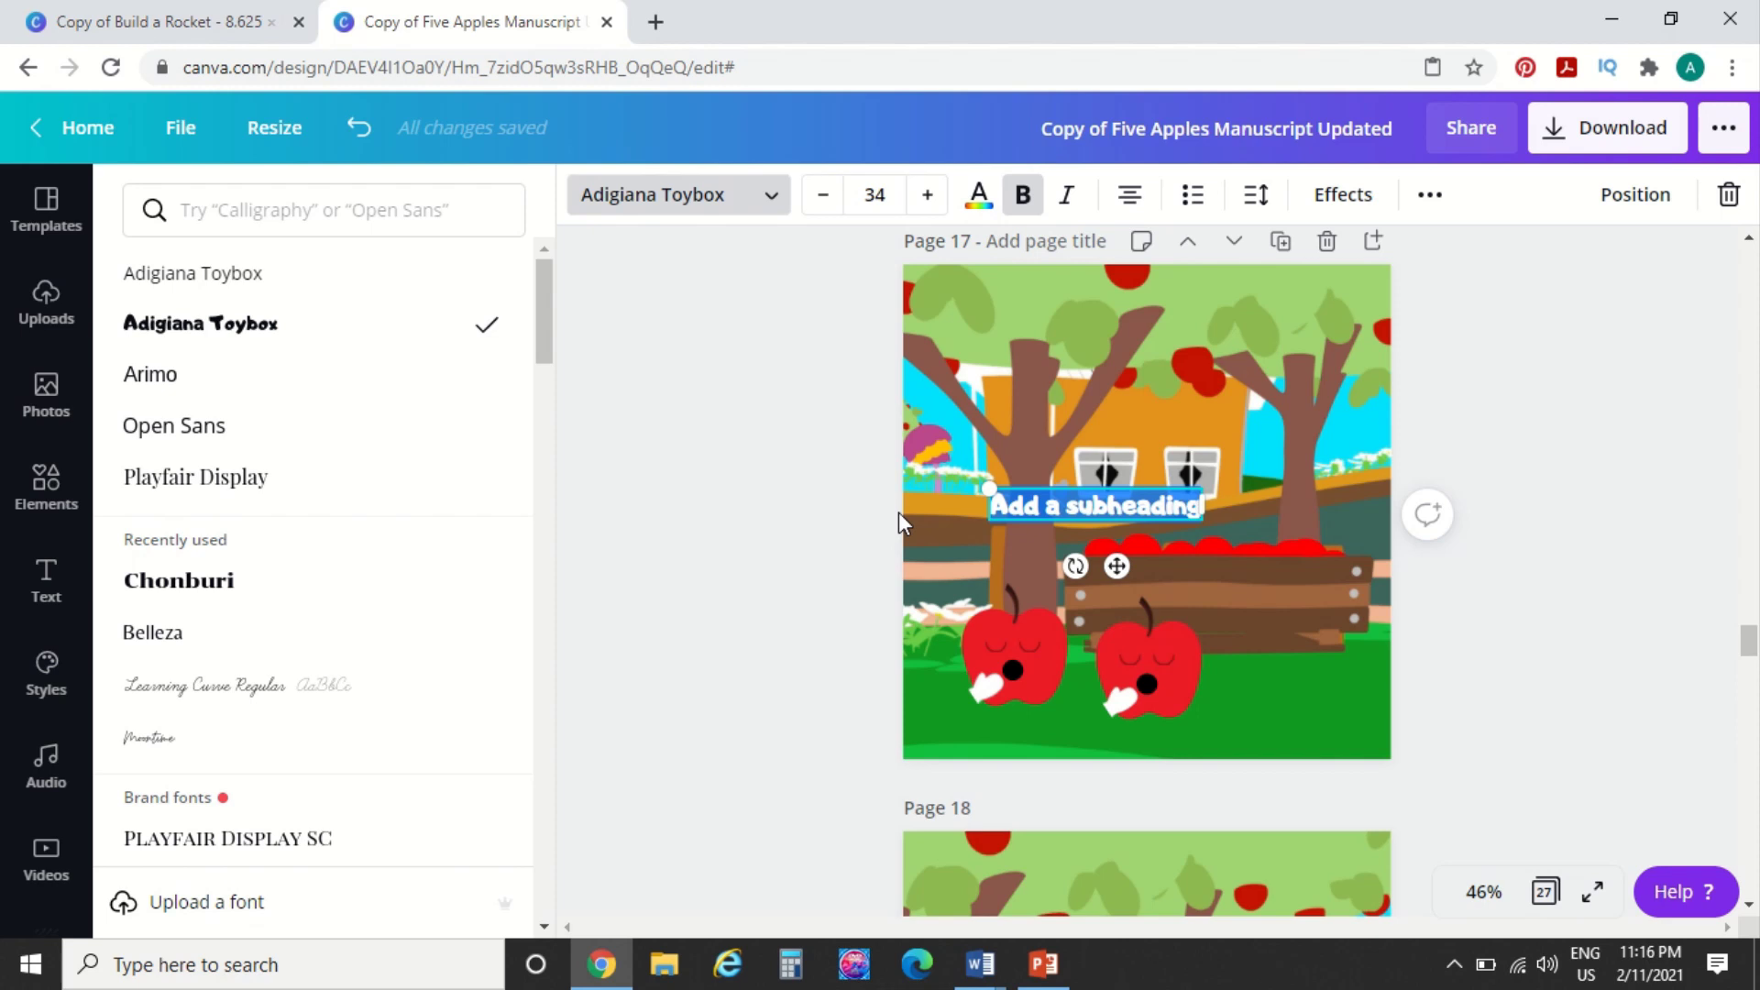
Replace the placeholder subheading with "This is some fun text!"
{"action": "type", "text": "This is a"}
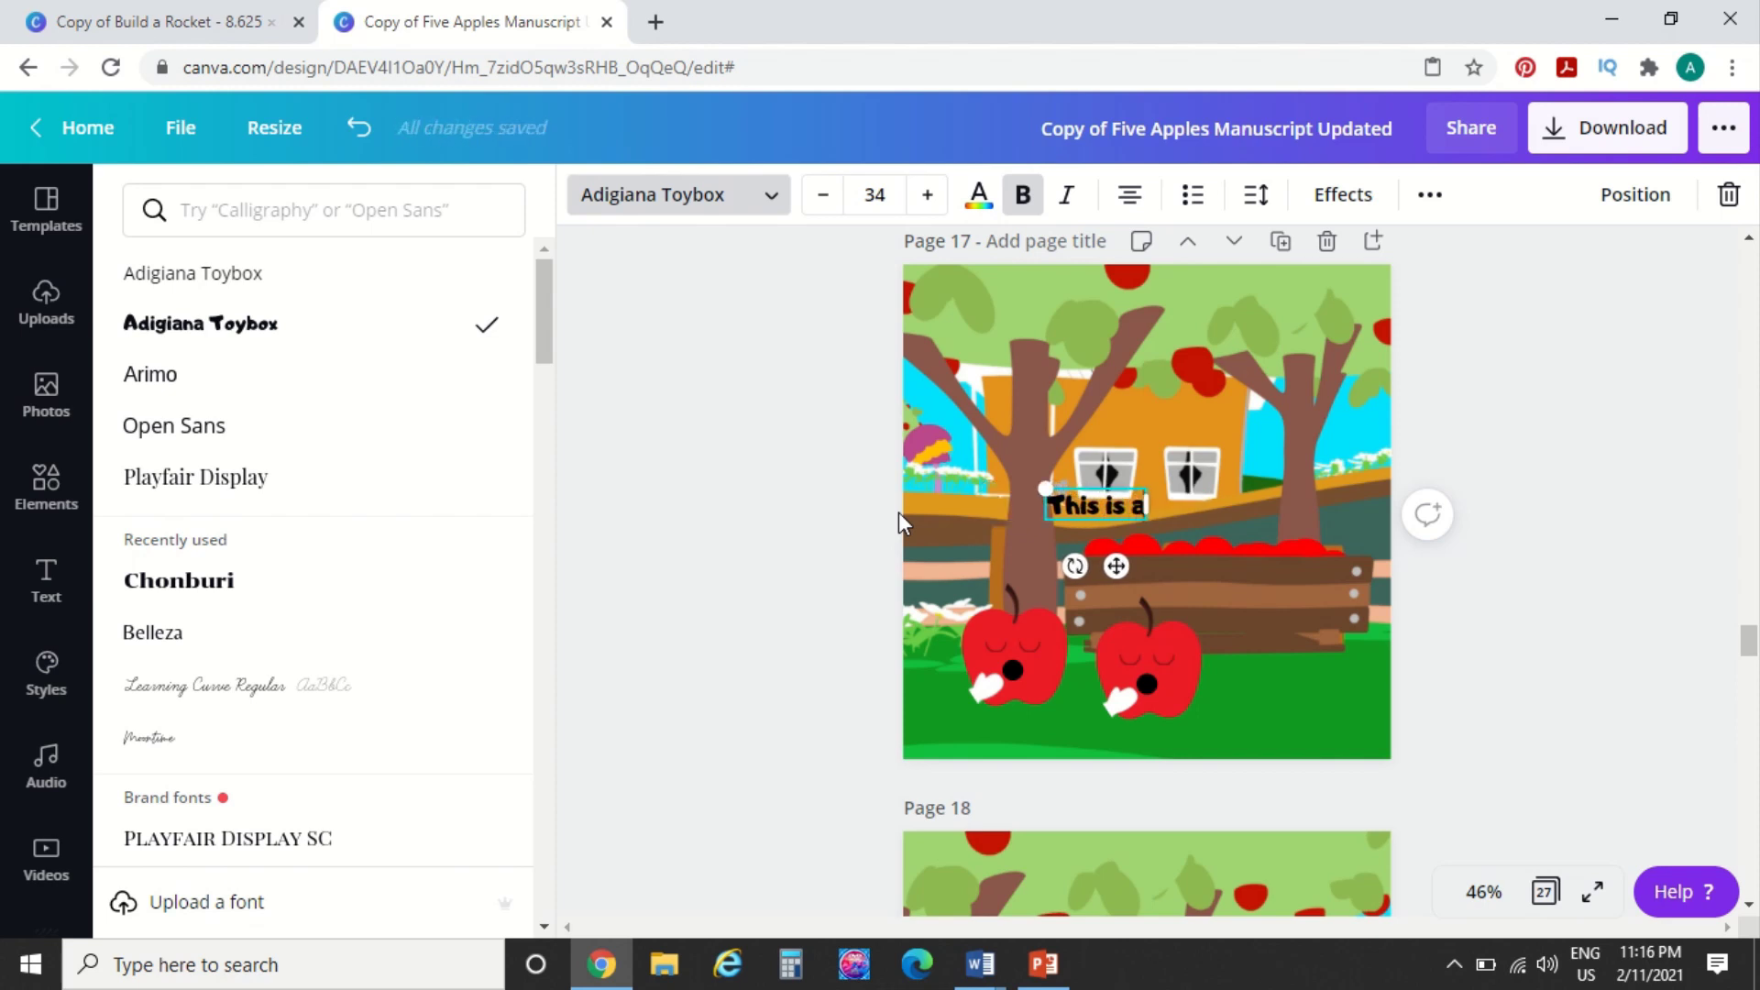
{"action": "key", "text": "BackSpace"}
{"action": "type", "text": "some"}
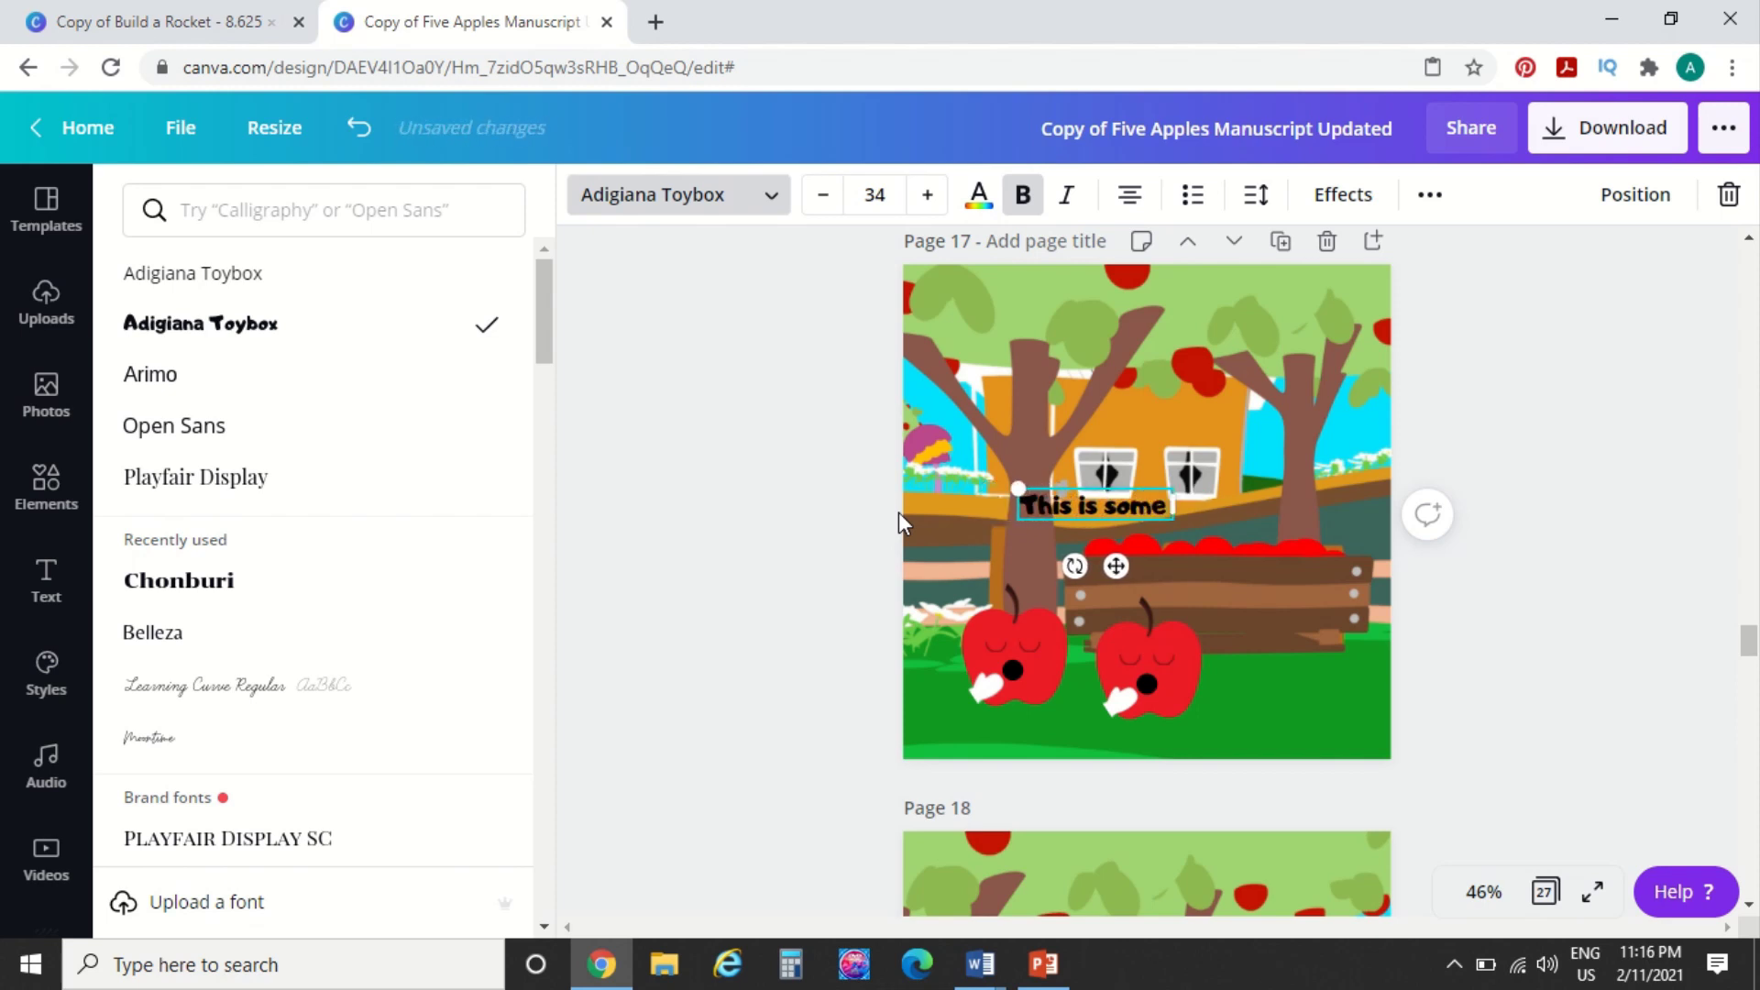
{"action": "type", "text": " fun texte"}
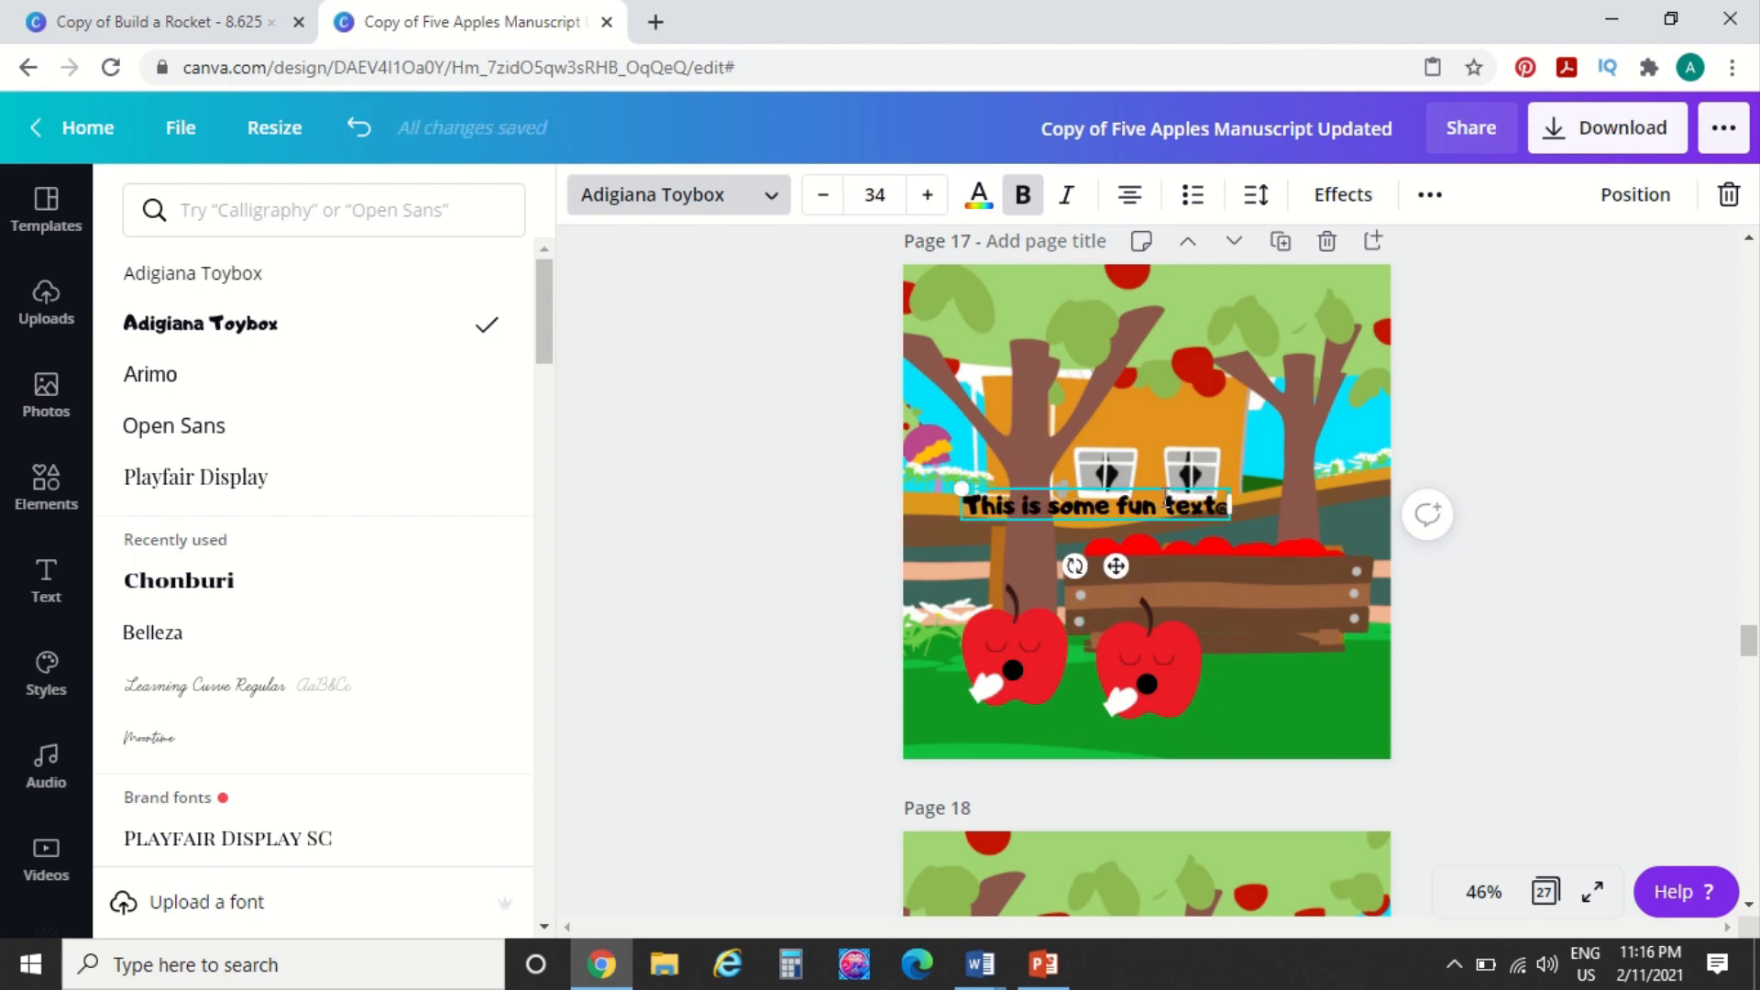
{"action": "key", "text": "BackSpace"}
{"action": "type", "text": "!"}
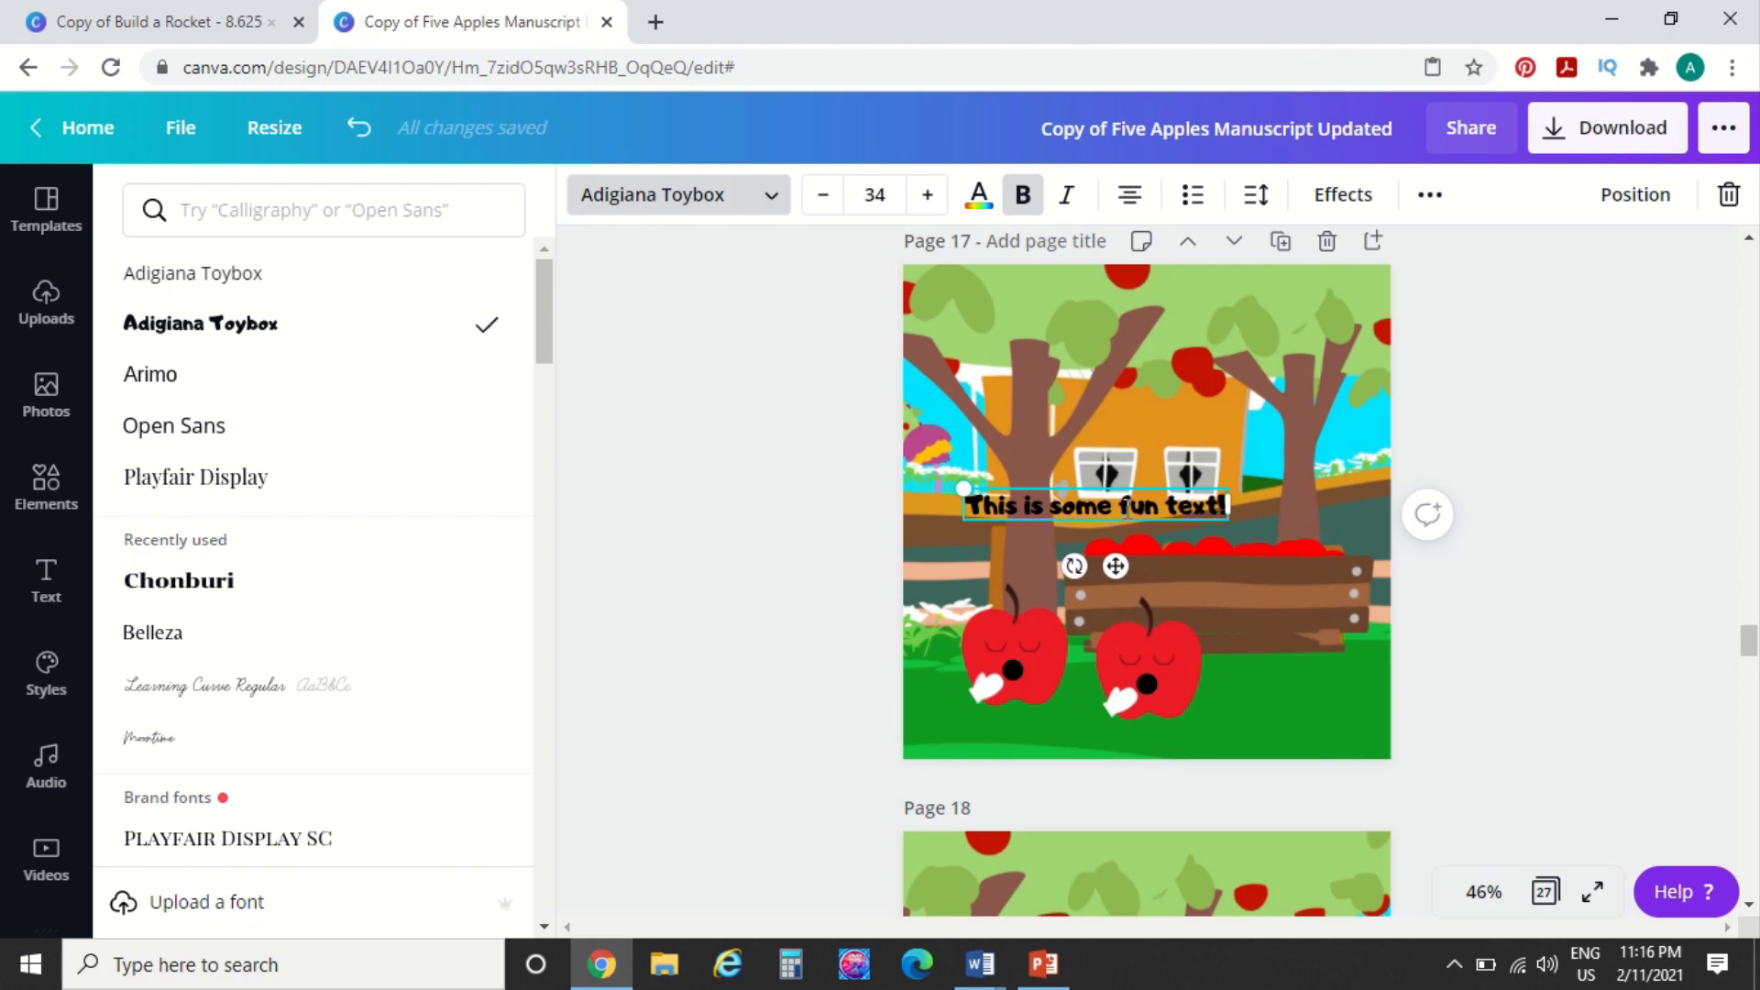
Try out positions for the text line over the orange house, ending just above its windows
{"action": "left_click_drag", "start_coordinate": [1104, 486], "coordinate": [1099, 414]}
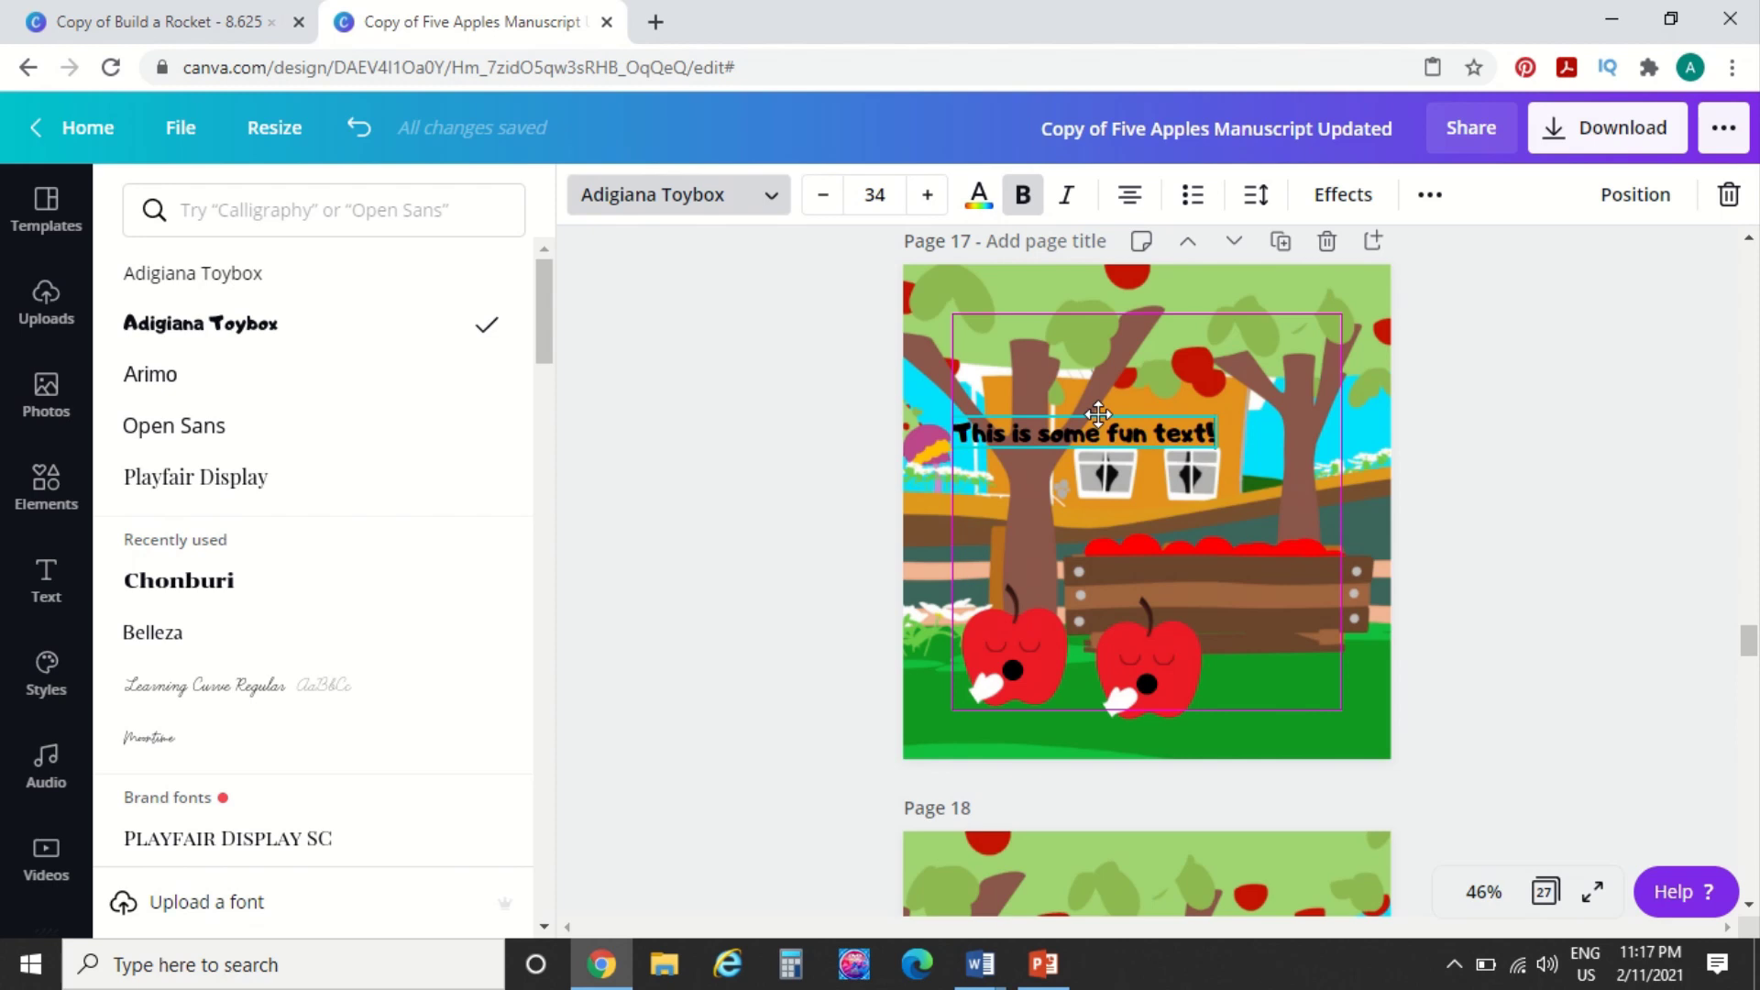
{"action": "left_click_drag", "start_coordinate": [1100, 415], "coordinate": [1091, 452]}
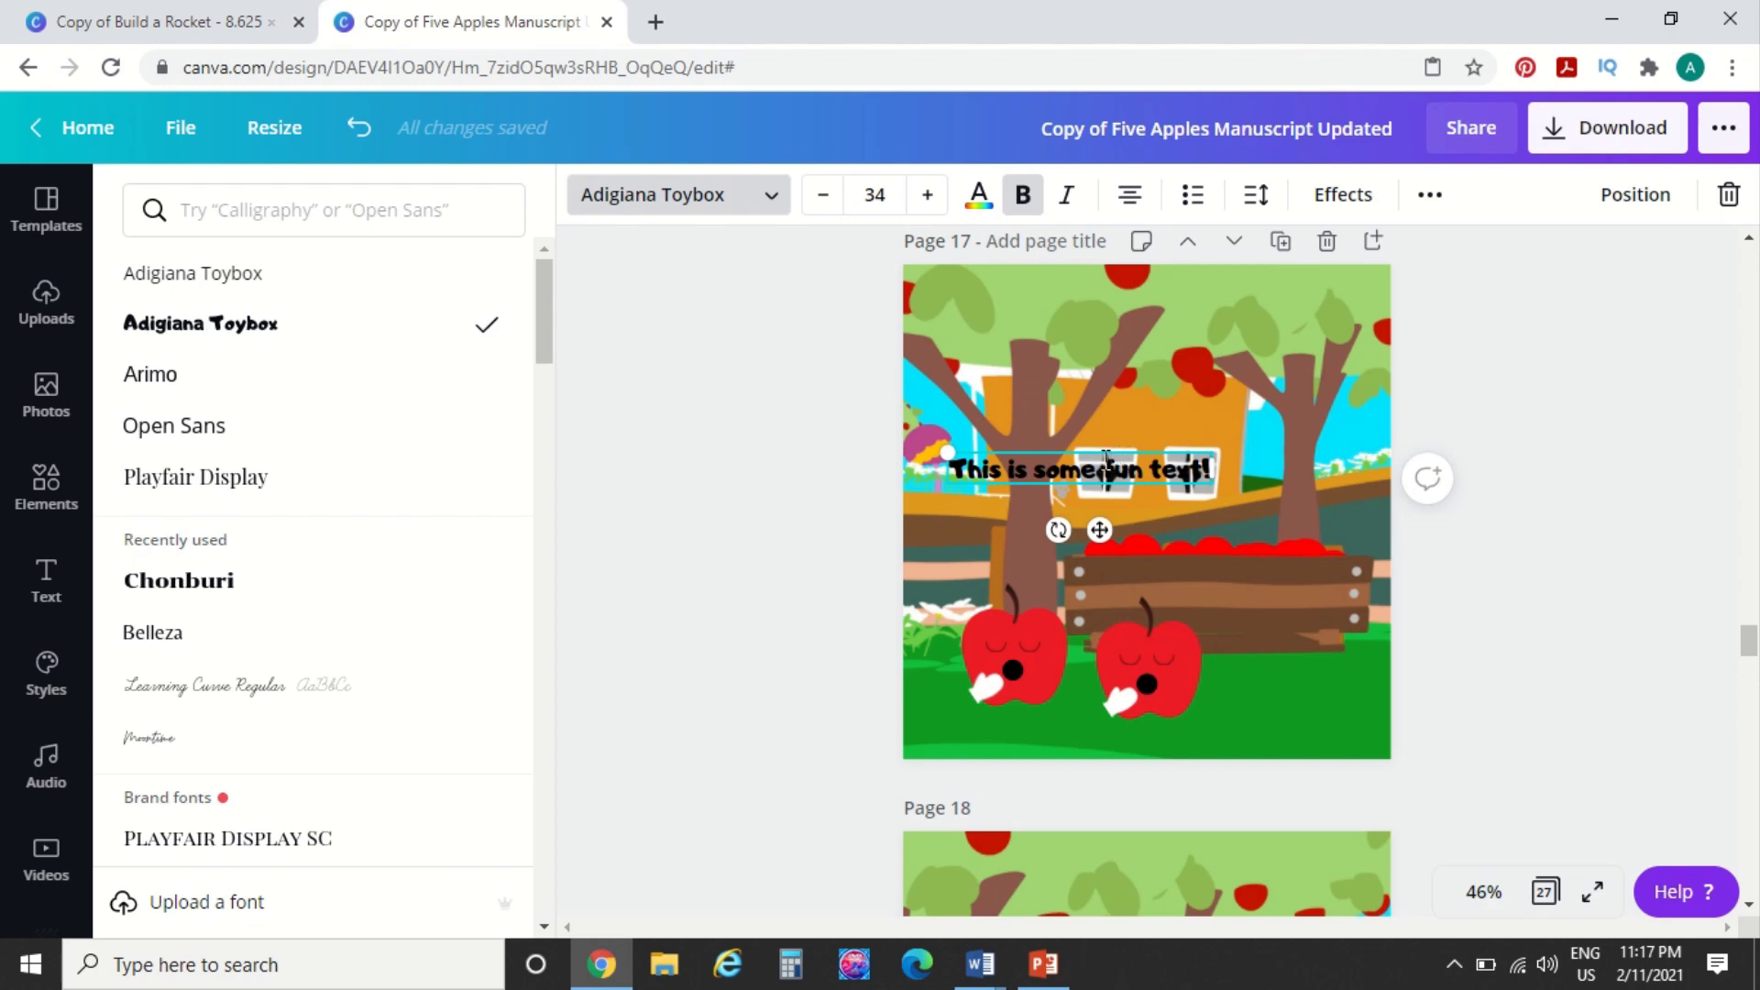
{"action": "left_click", "coordinate": [1107, 462]}
{"action": "key", "text": "shift+End"}
{"action": "left_click", "coordinate": [1053, 442], "text": "shift"}
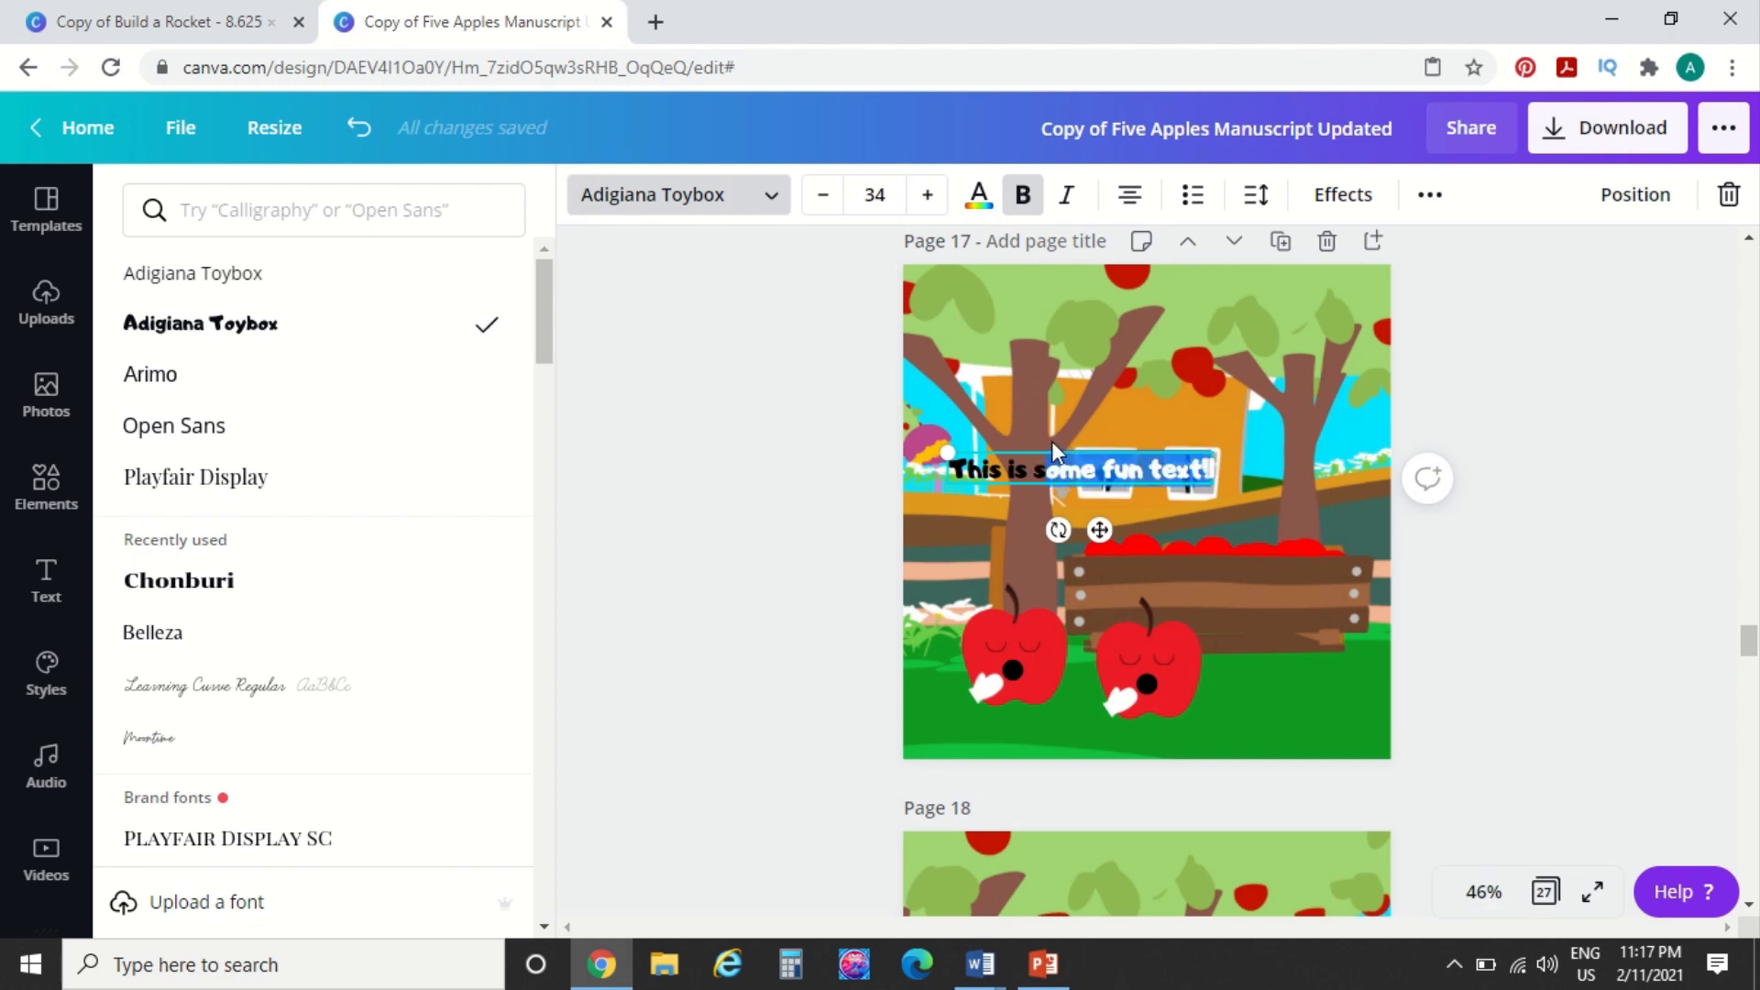
{"action": "left_click", "coordinate": [805, 499]}
{"action": "left_click", "coordinate": [791, 479]}
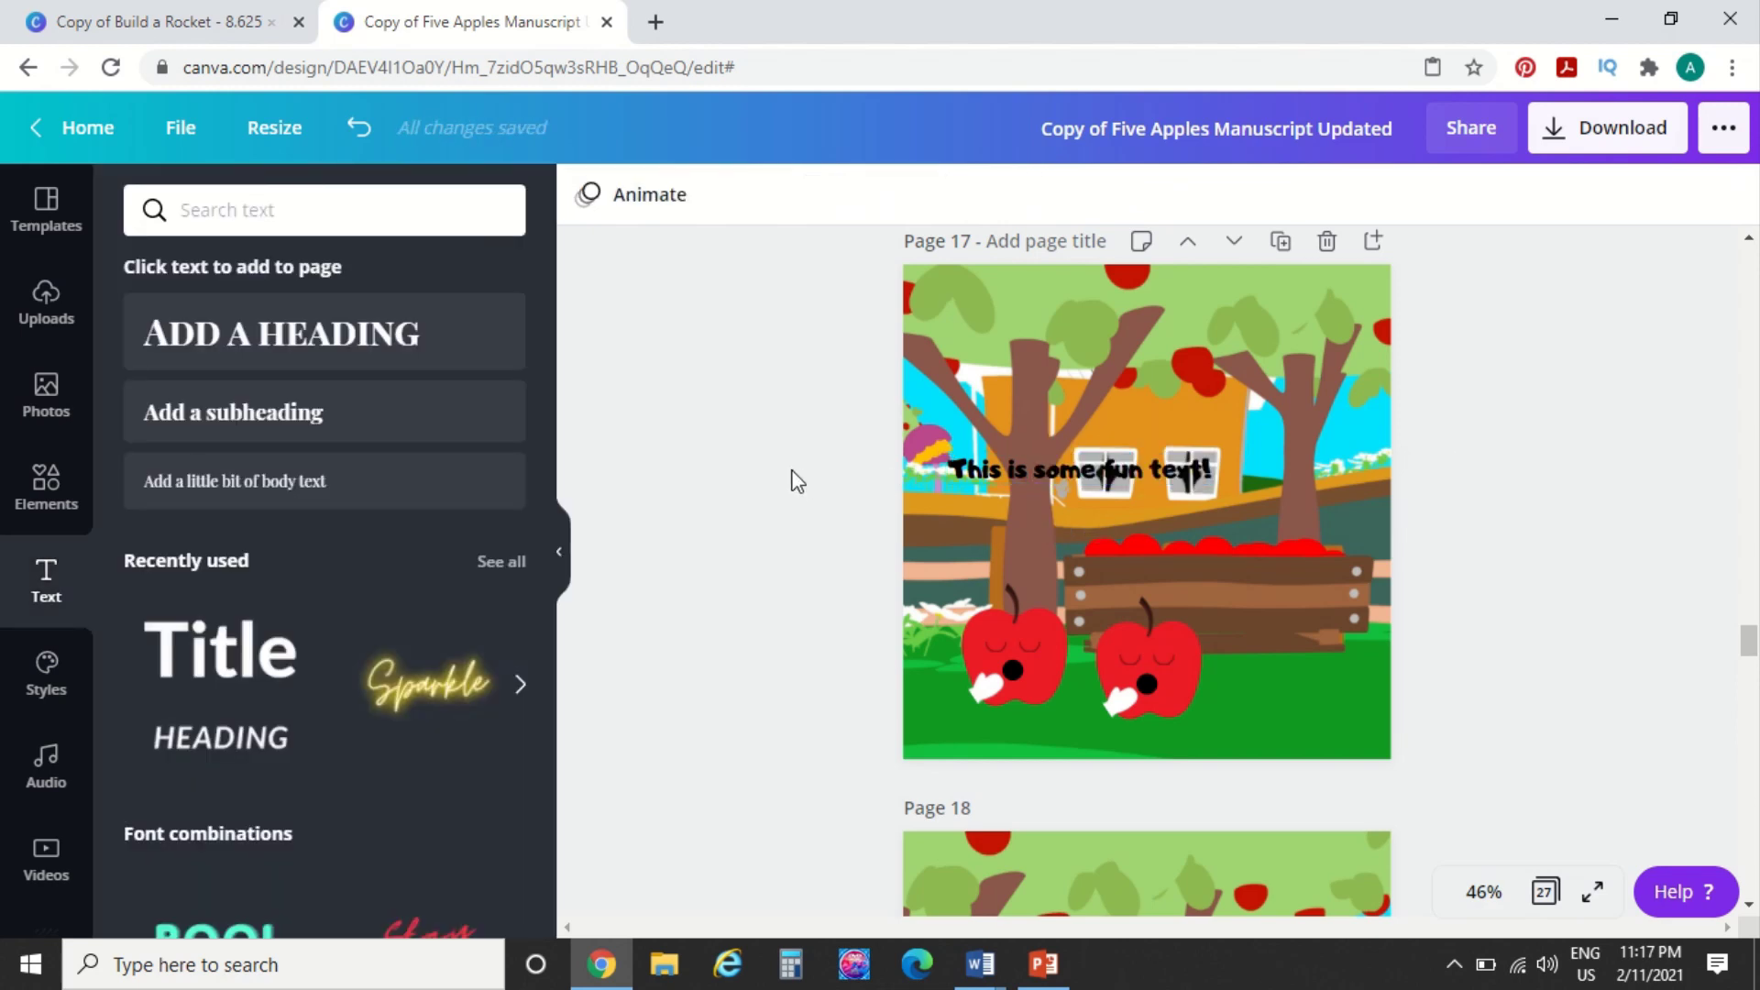
{"action": "left_click_drag", "start_coordinate": [1022, 464], "coordinate": [1011, 429]}
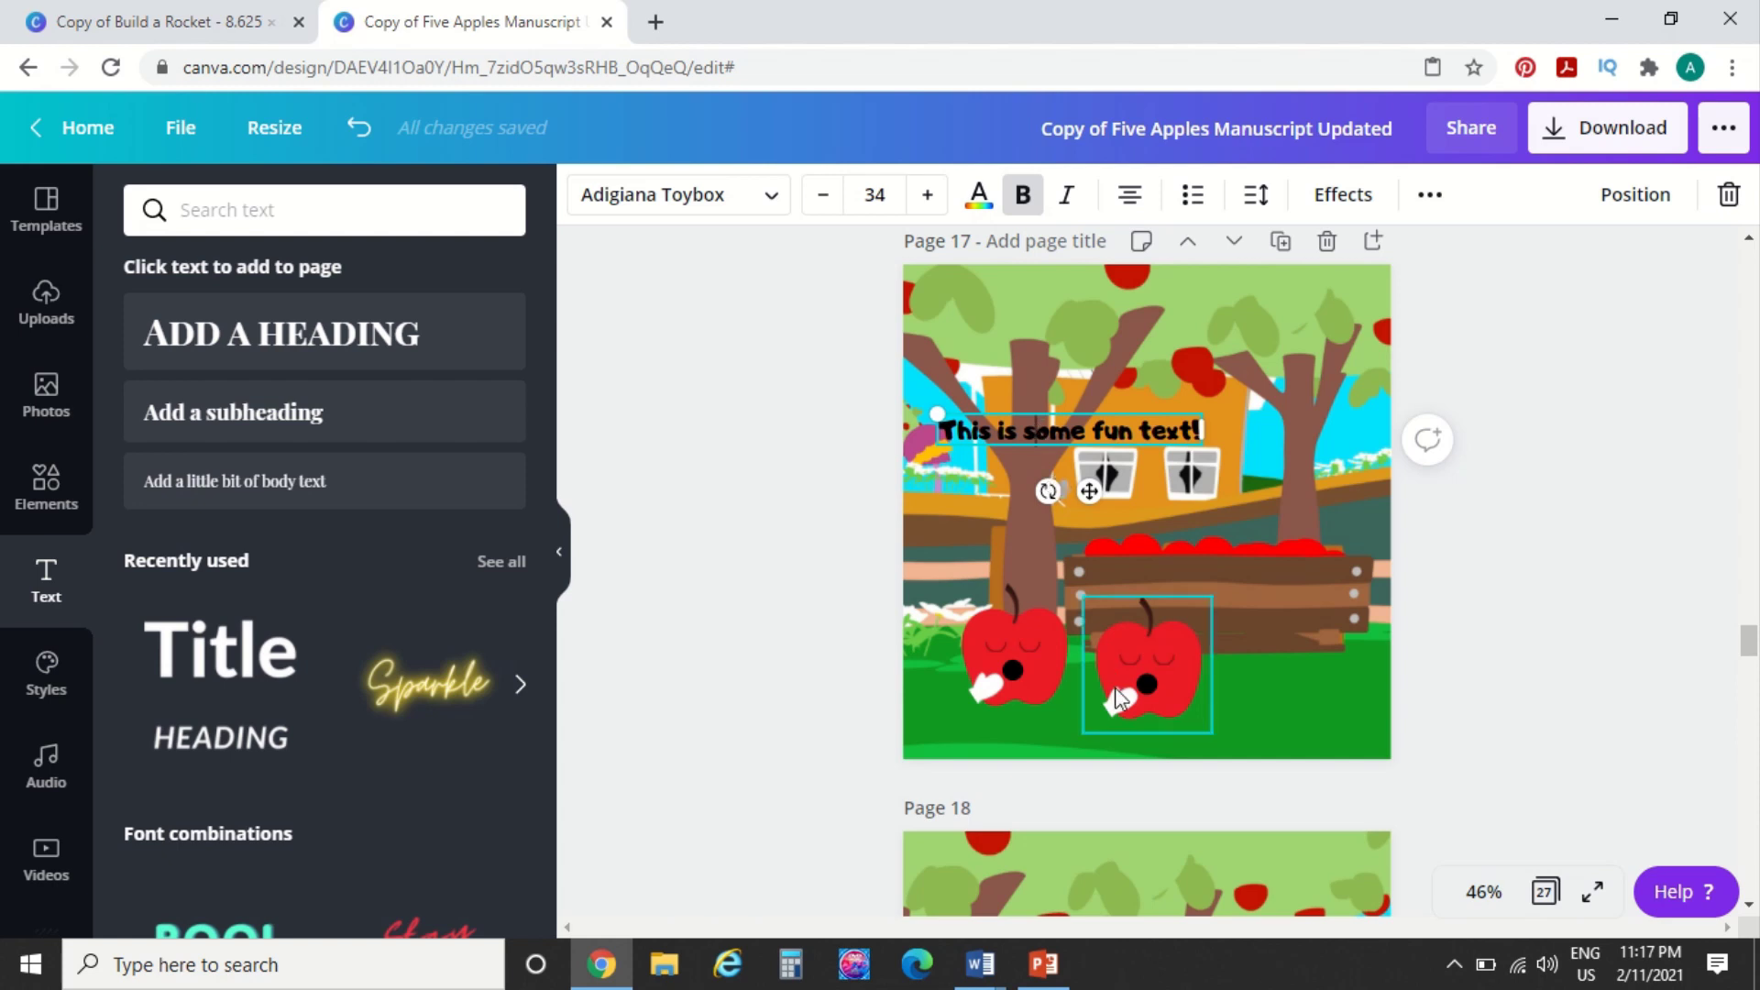
Spread page 17's two apples farther apart, toward the tree and the crate's far end, and place the text line on the grass below
{"action": "left_click", "coordinate": [1089, 621]}
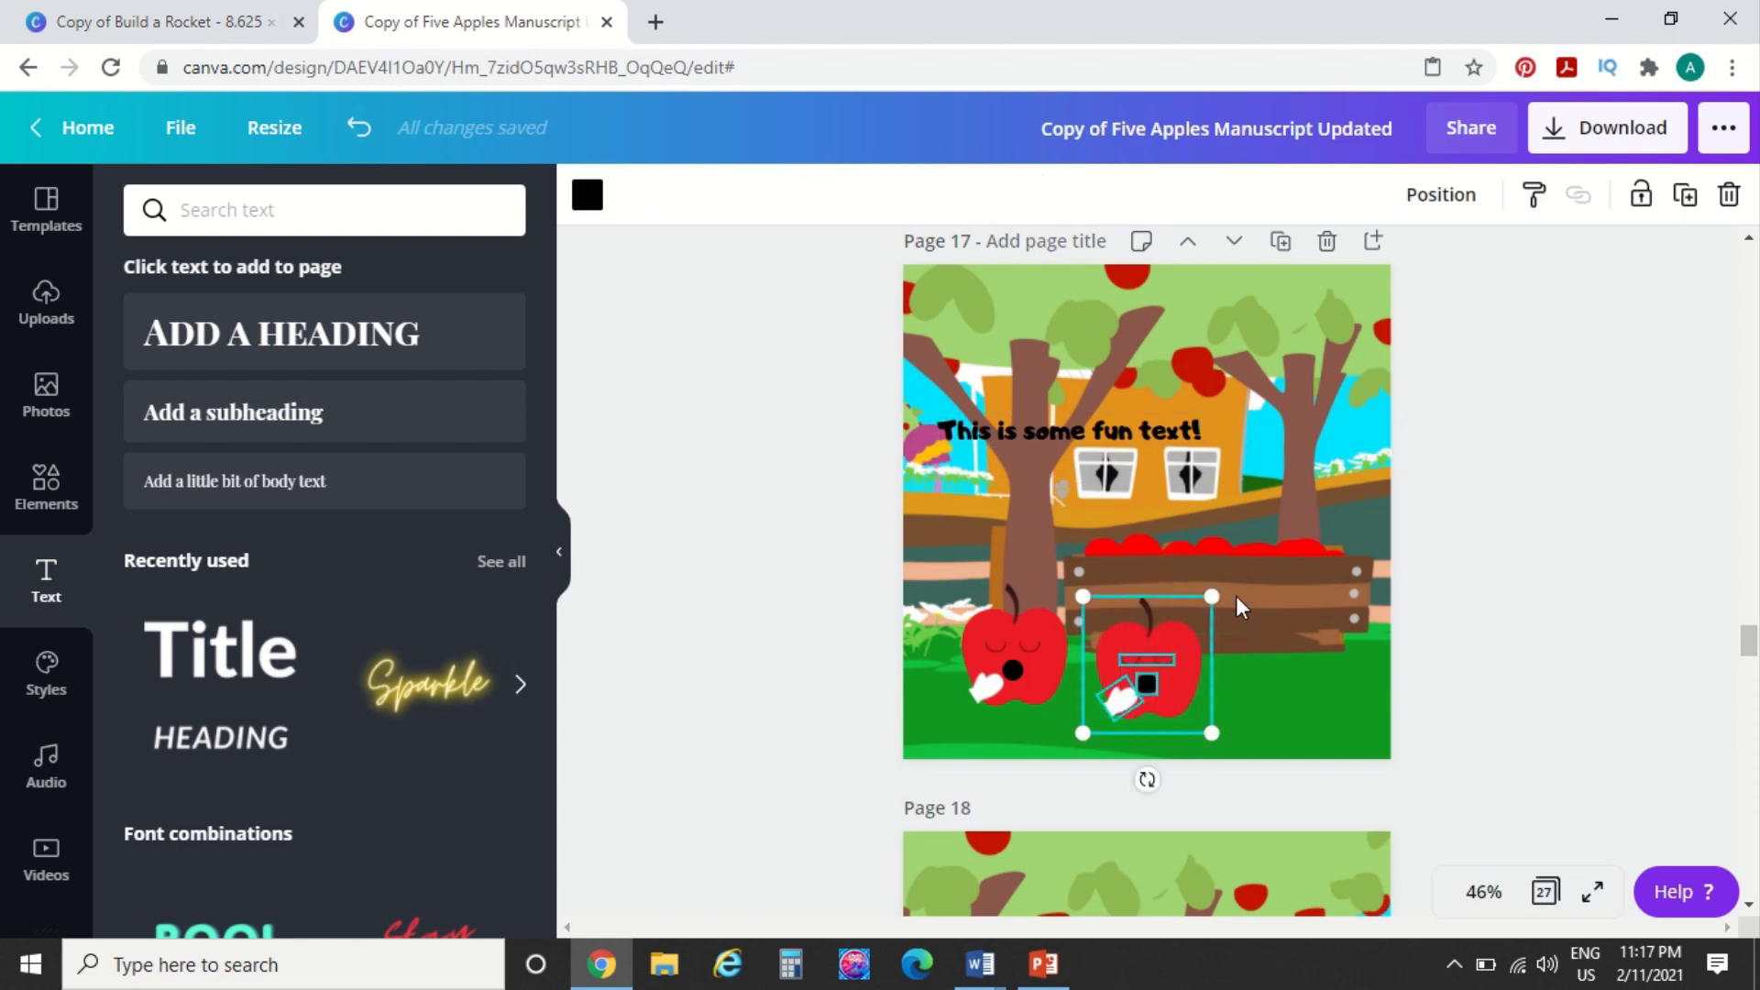
{"action": "left_click_drag", "start_coordinate": [1167, 624], "coordinate": [1309, 561]}
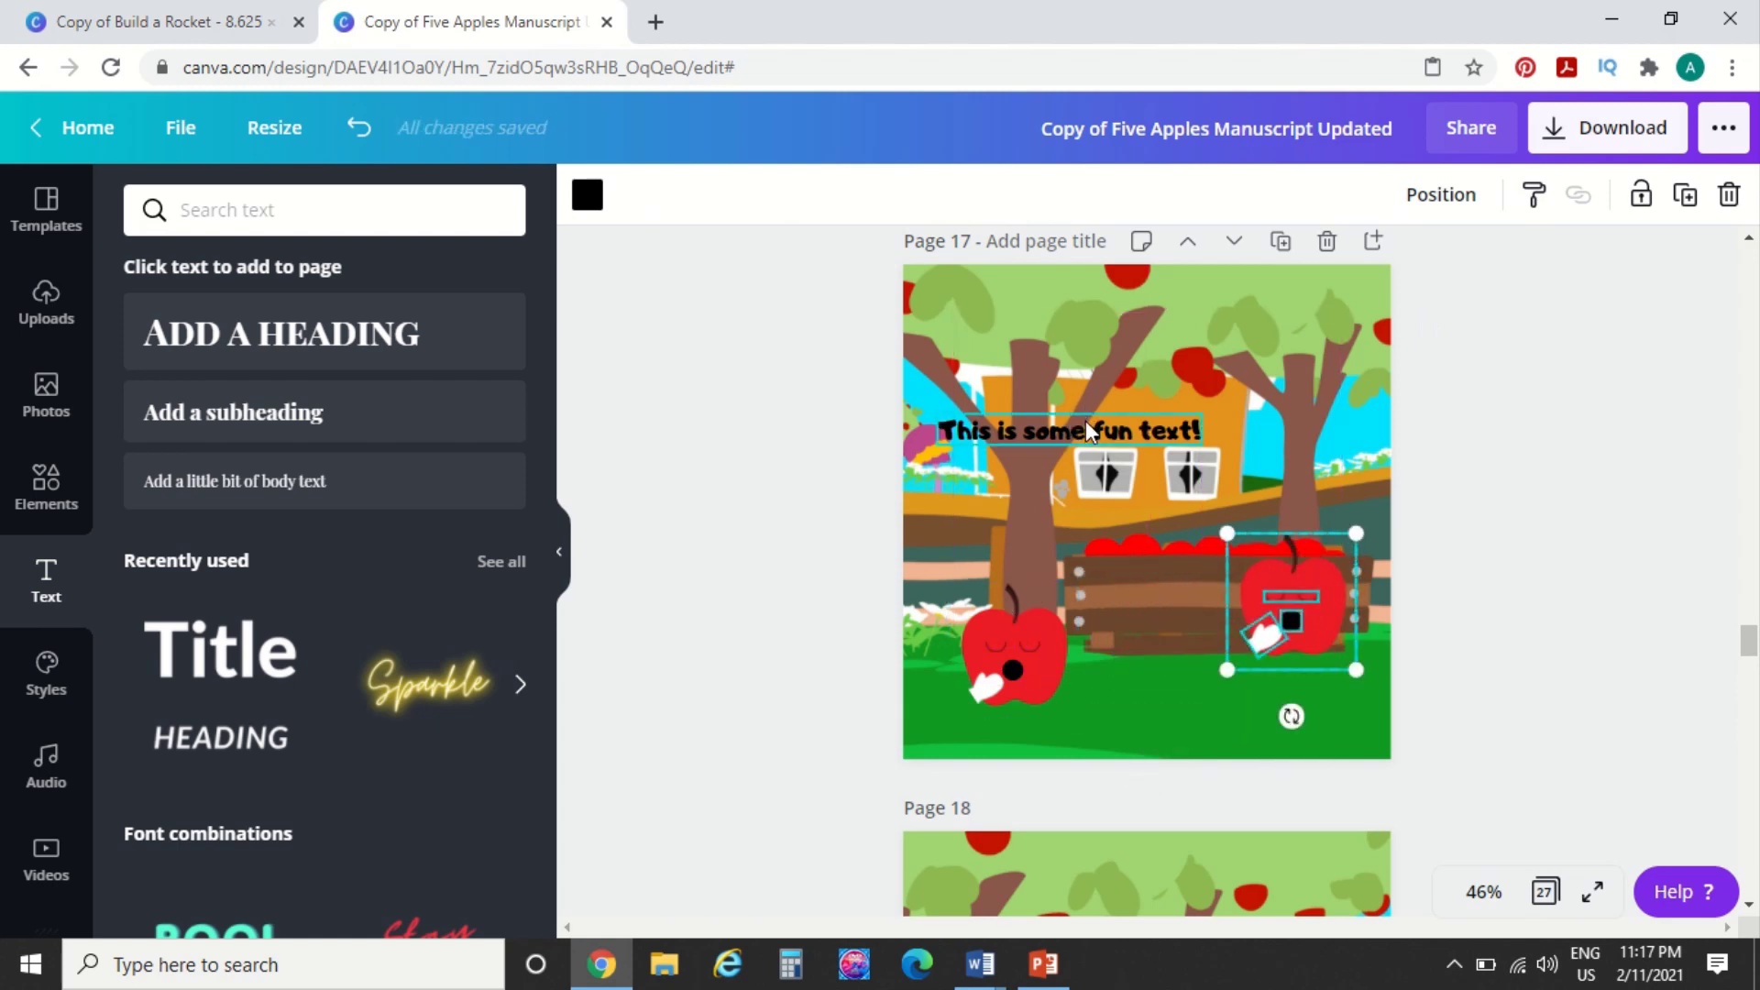
{"action": "left_click_drag", "start_coordinate": [1085, 421], "coordinate": [1201, 678]}
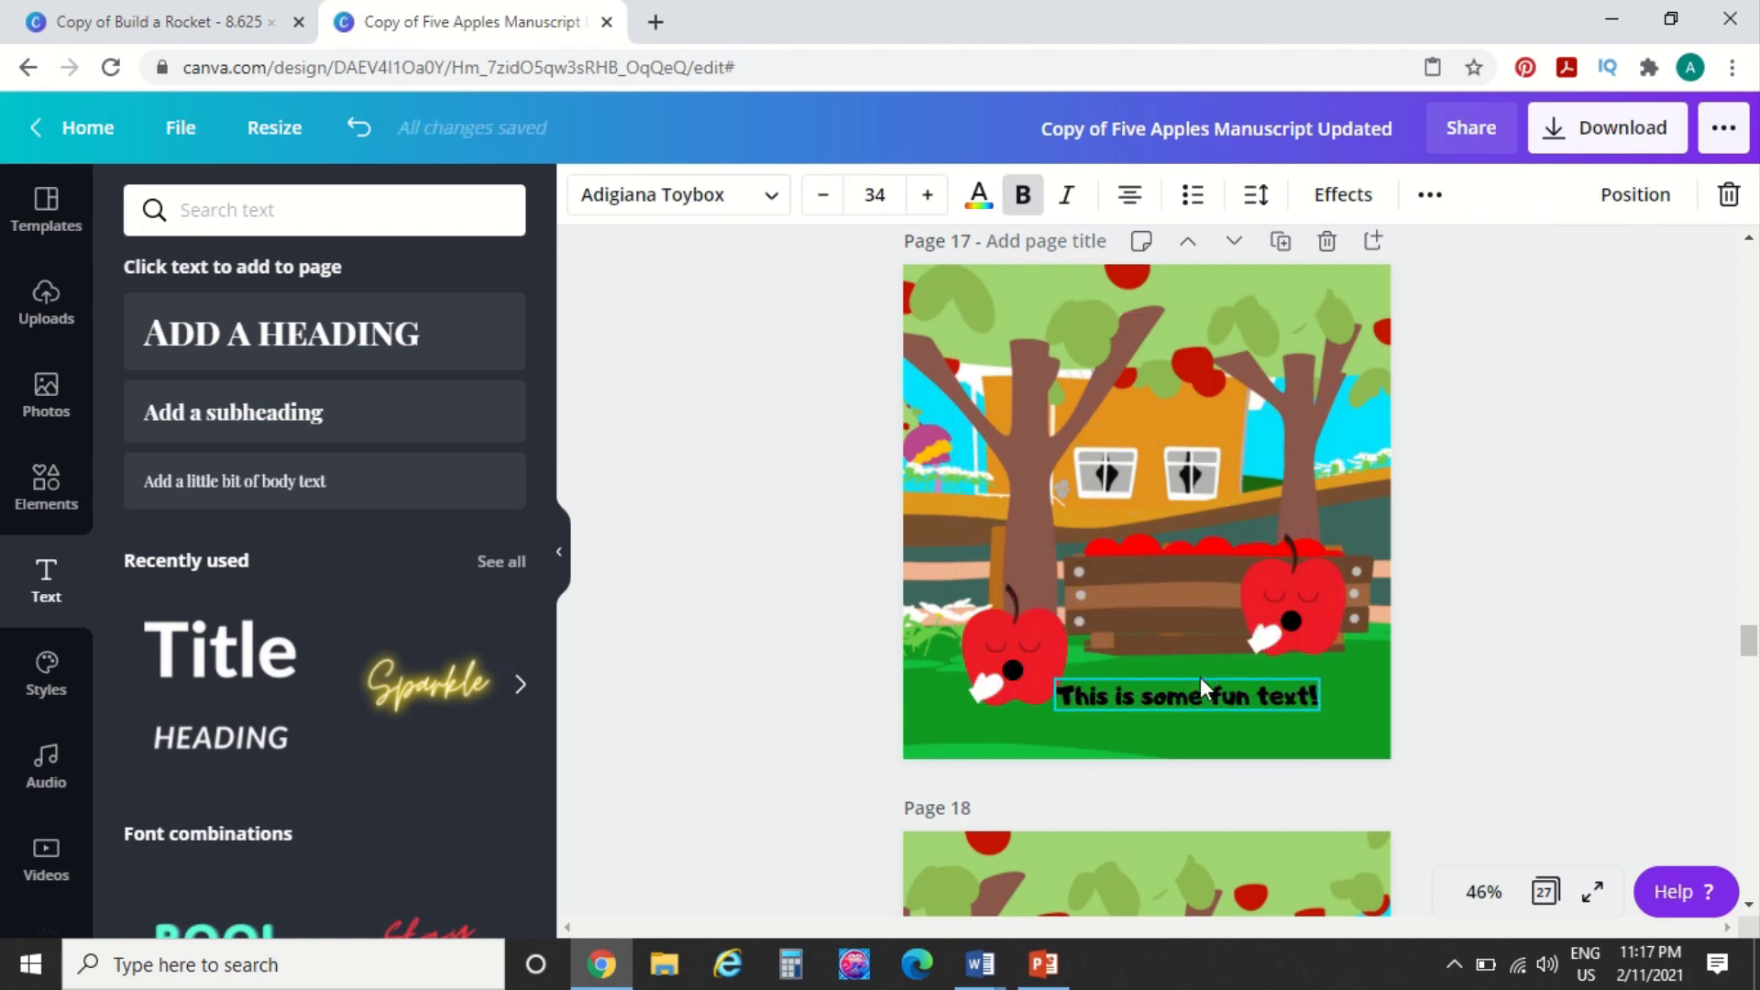
{"action": "left_click", "coordinate": [1586, 423]}
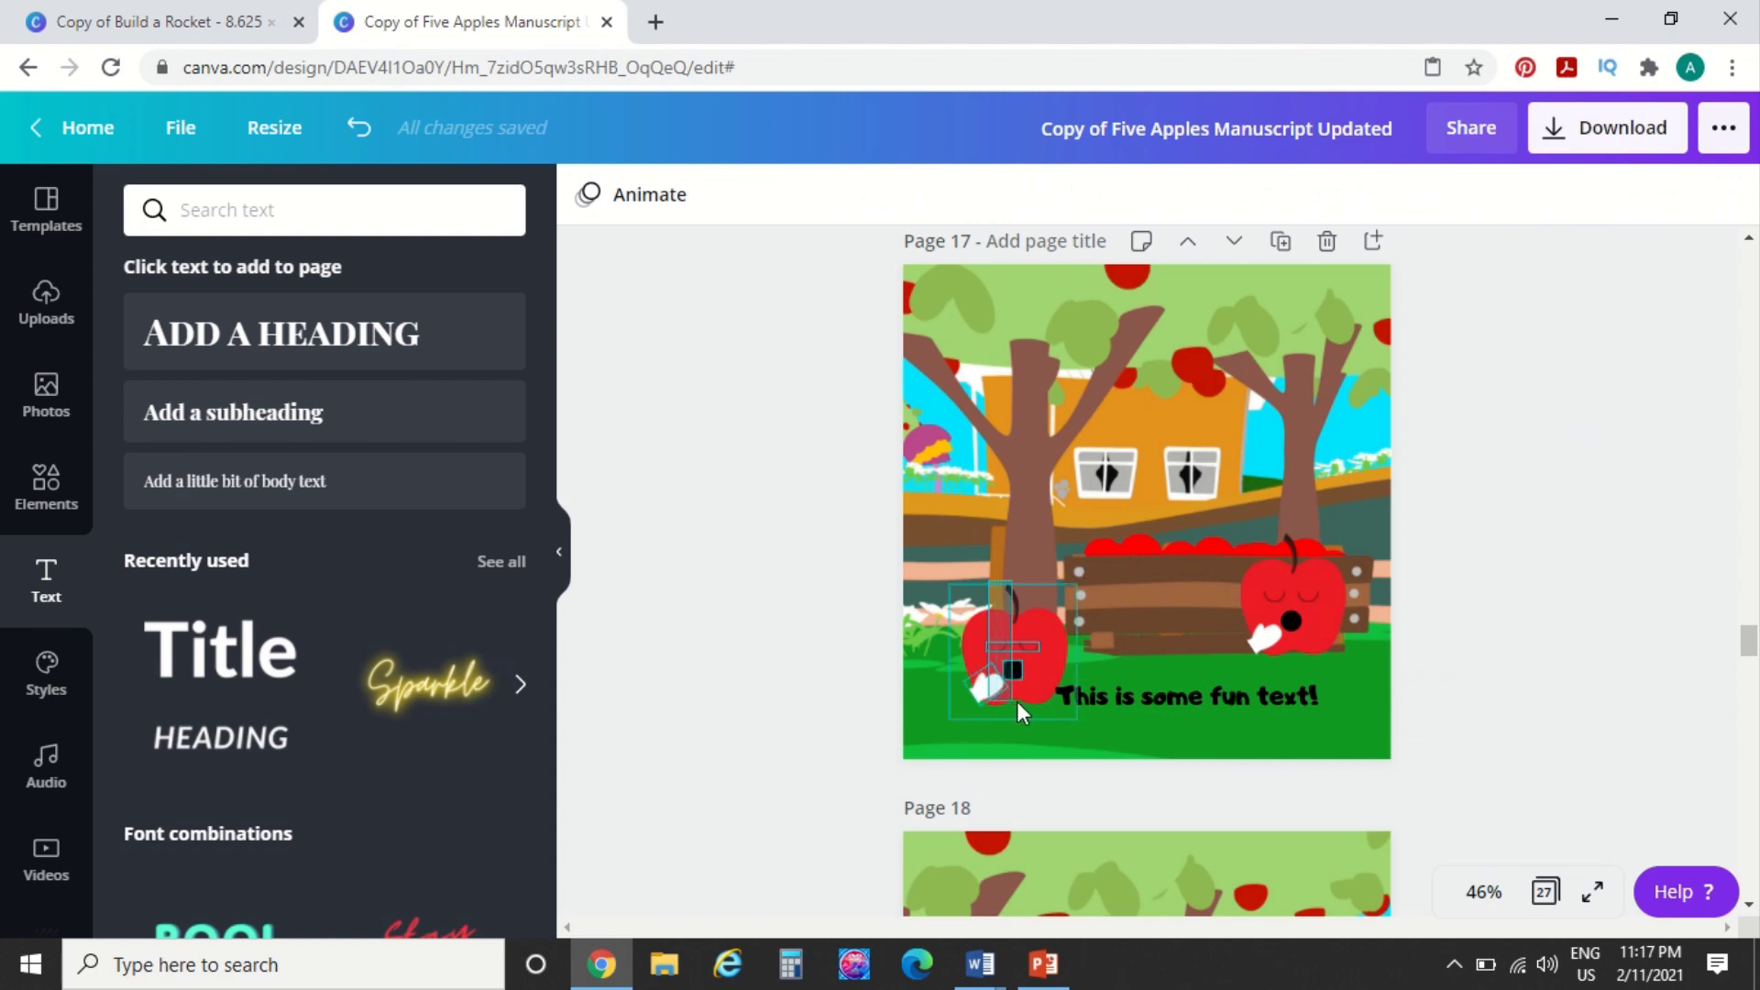
{"action": "left_click_drag", "start_coordinate": [1027, 684], "coordinate": [1005, 654]}
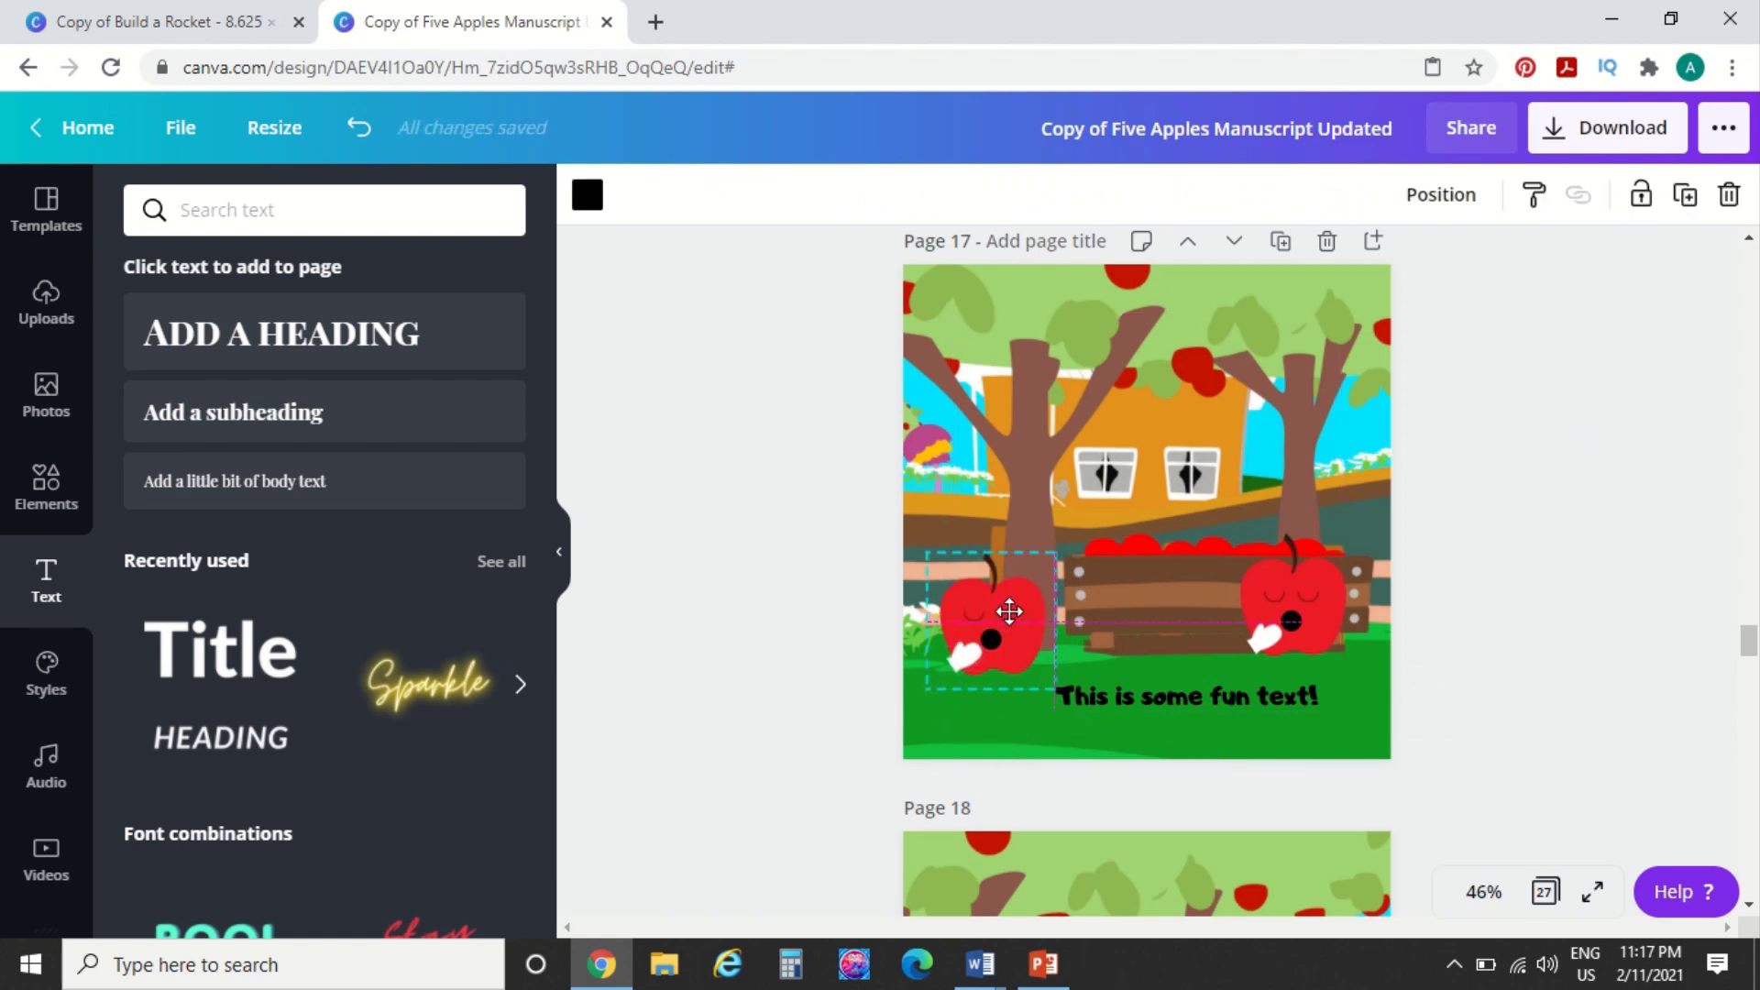
{"action": "left_click", "coordinate": [1529, 583]}
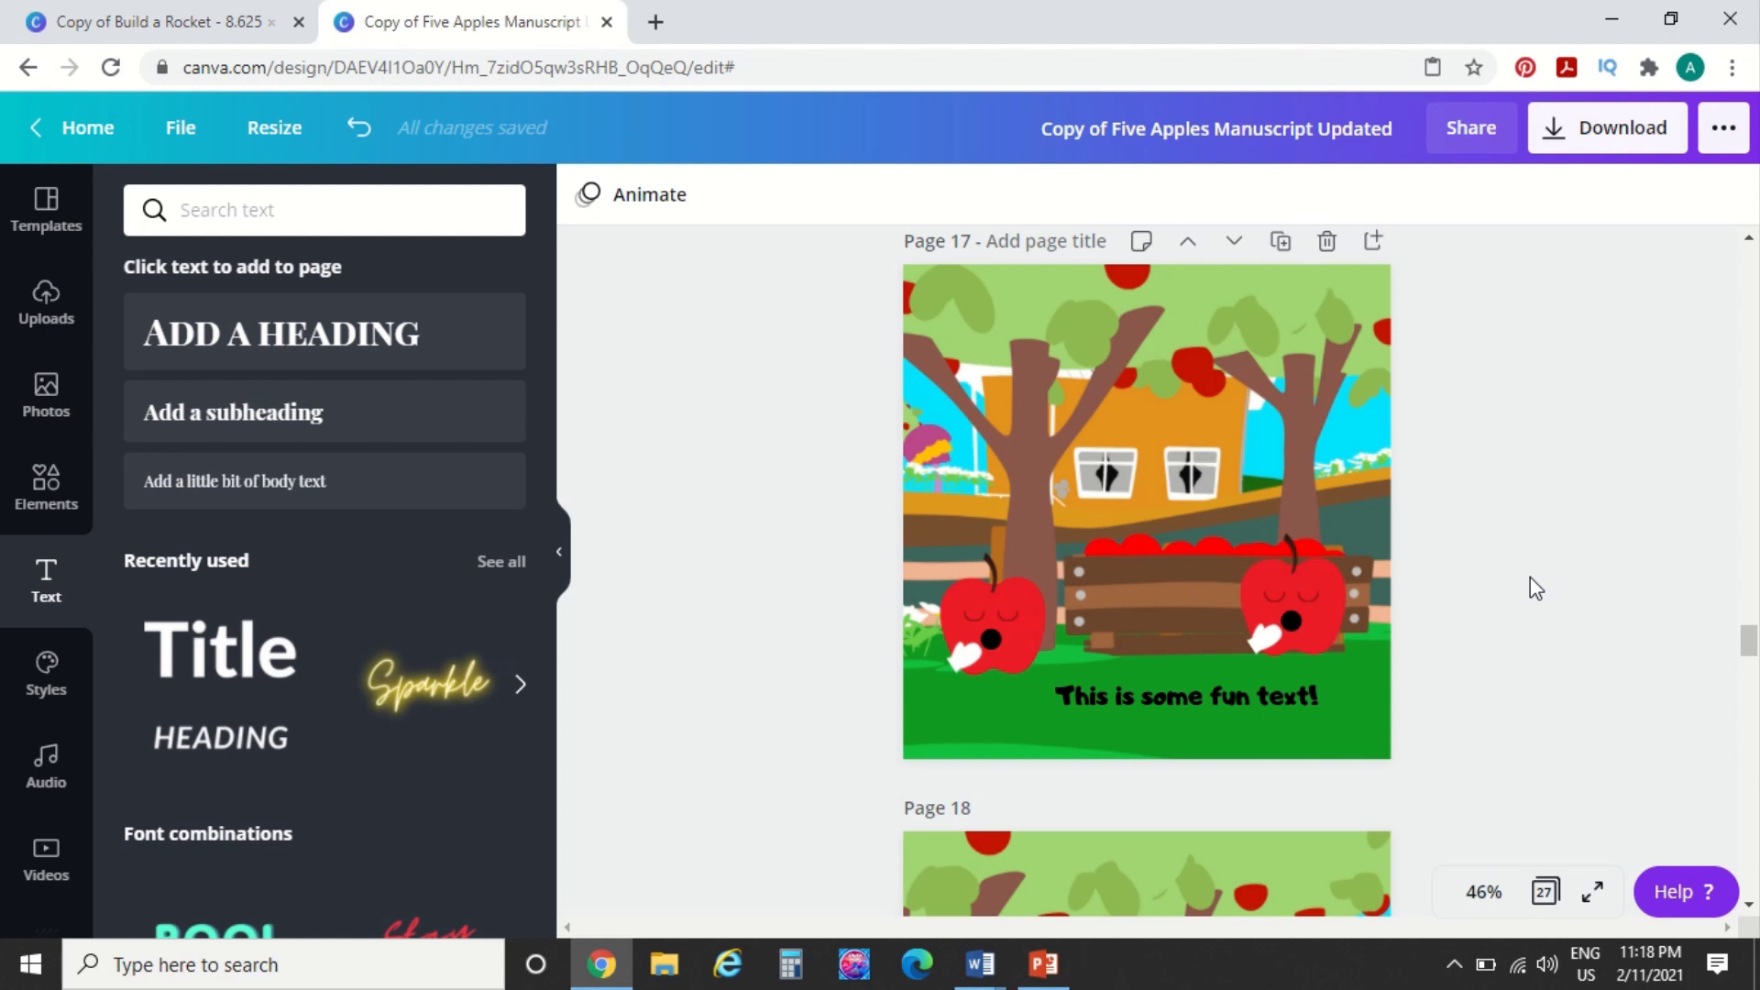
Open the overview of all pages and look through the book back to page 1
{"action": "left_click", "coordinate": [1545, 894]}
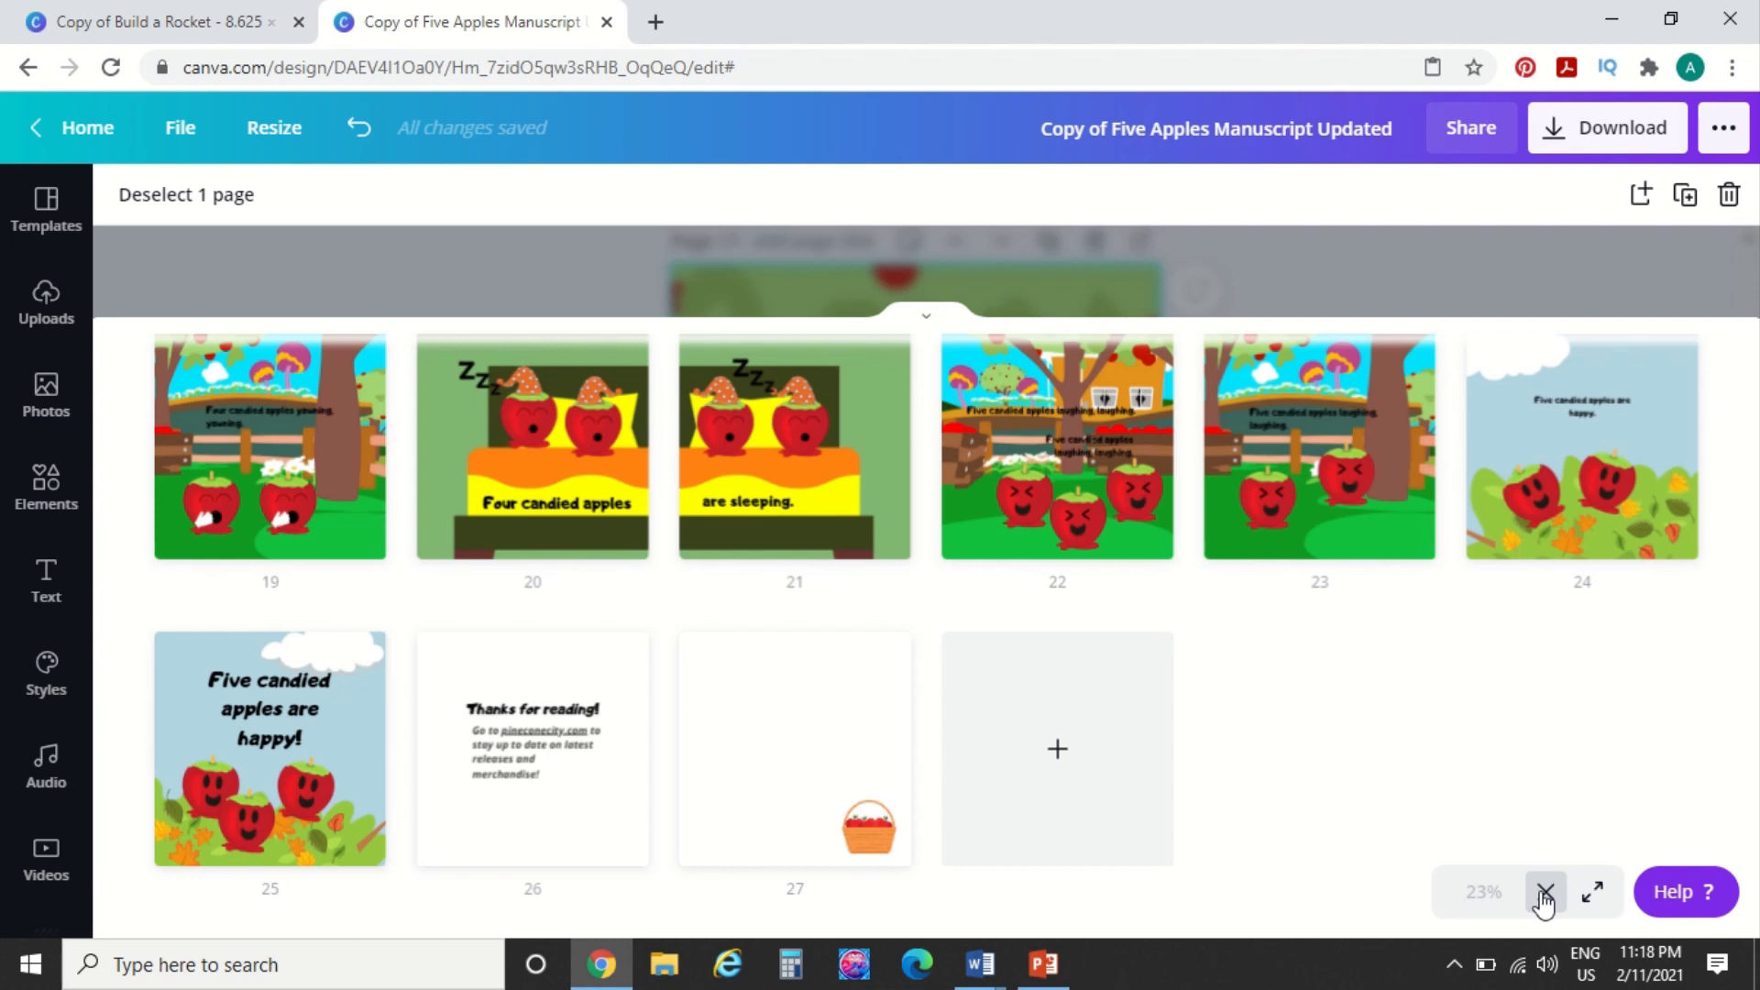
{"action": "scroll", "coordinate": [1197, 535], "scroll_direction": "up", "scroll_amount": 4}
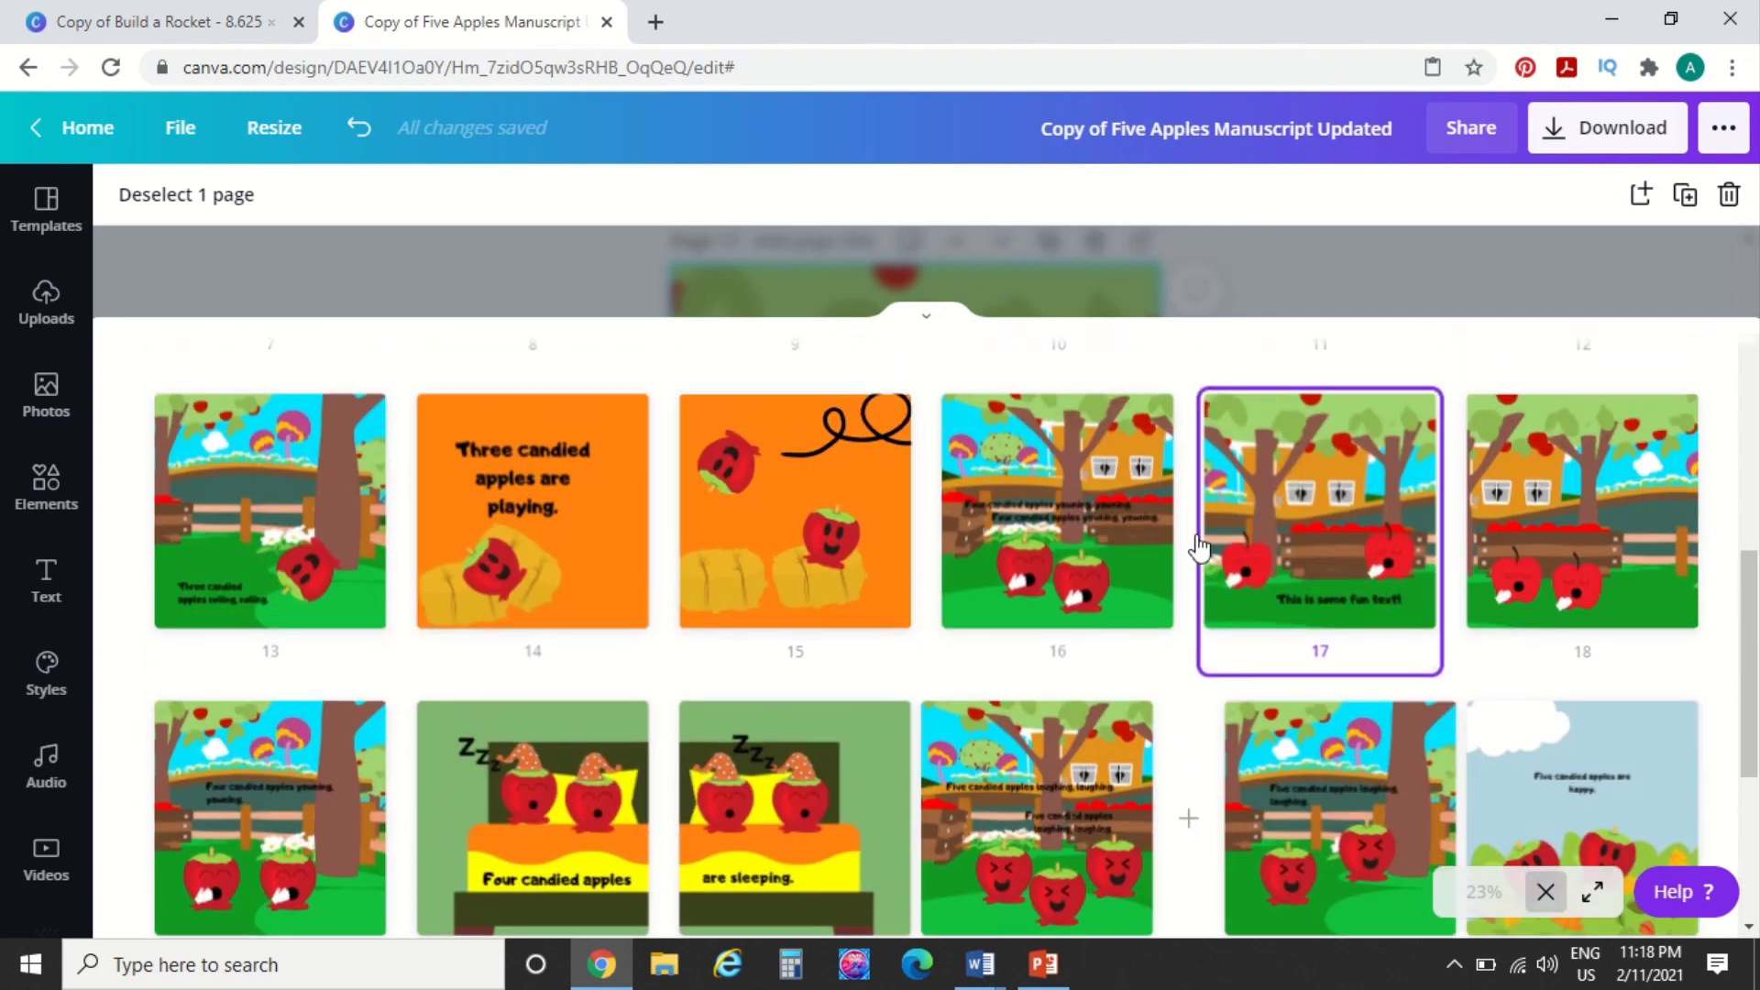
{"action": "scroll", "coordinate": [1199, 547], "scroll_direction": "up", "scroll_amount": 6}
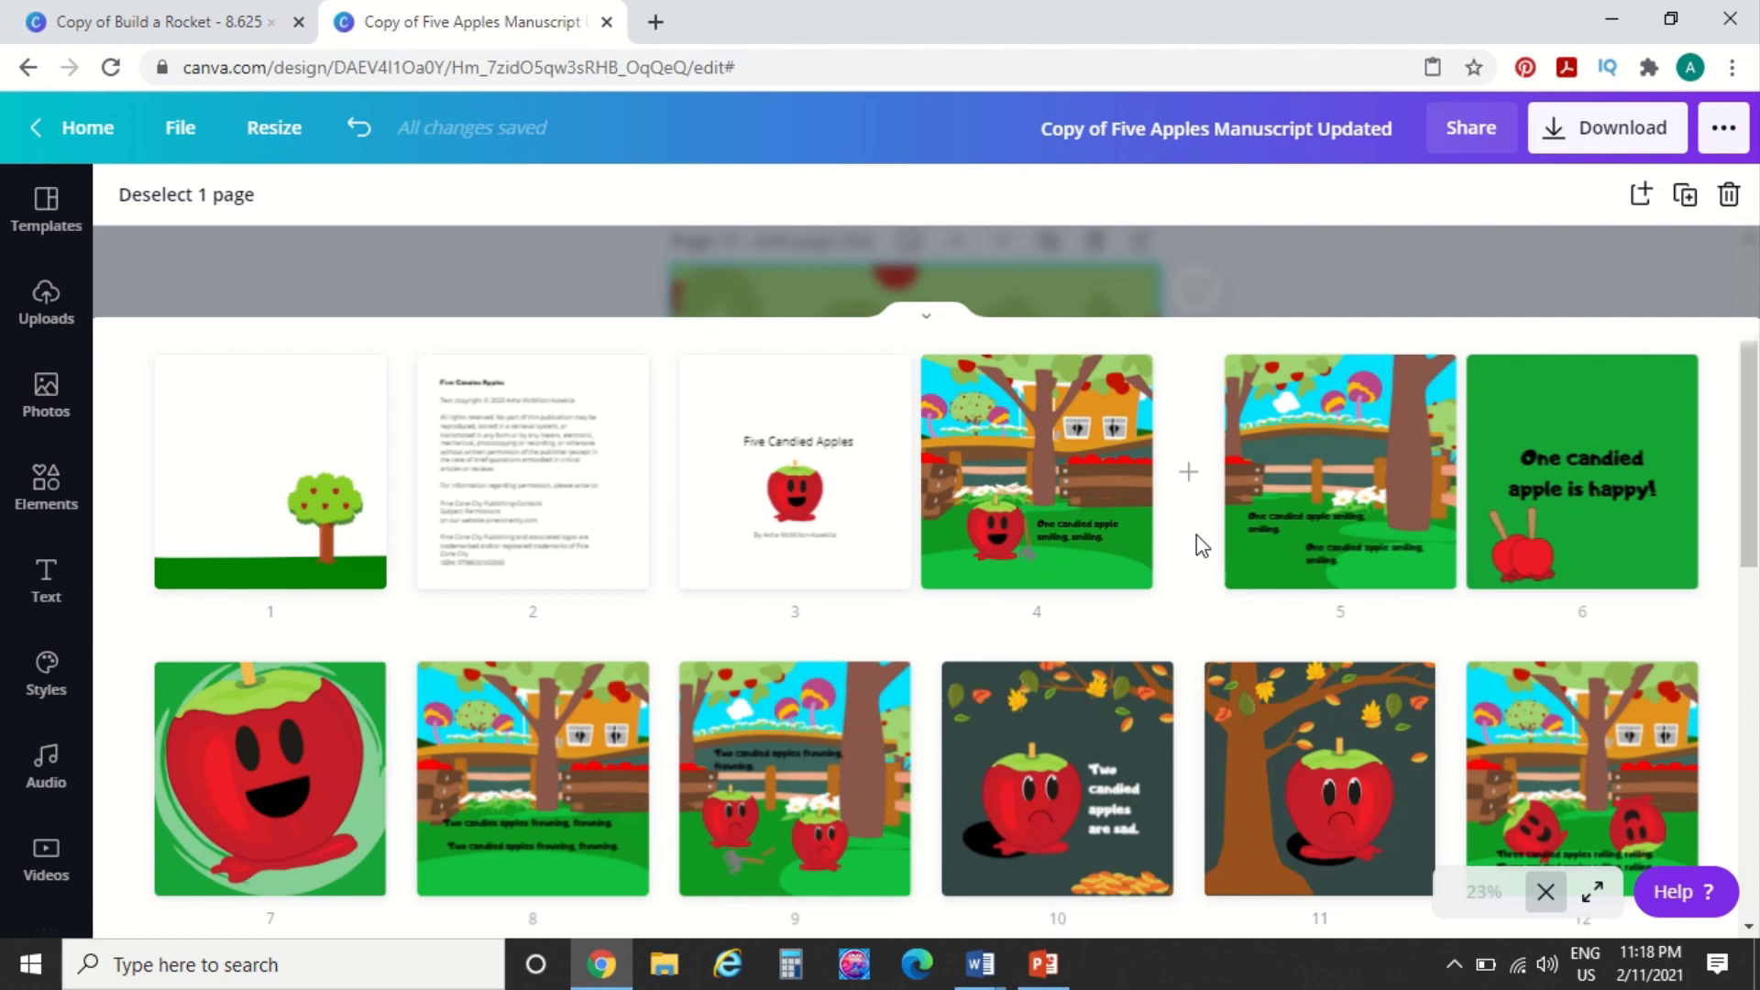
Close the browser window and switch to the open PowerPoint presentation
{"action": "left_click", "coordinate": [1733, 18]}
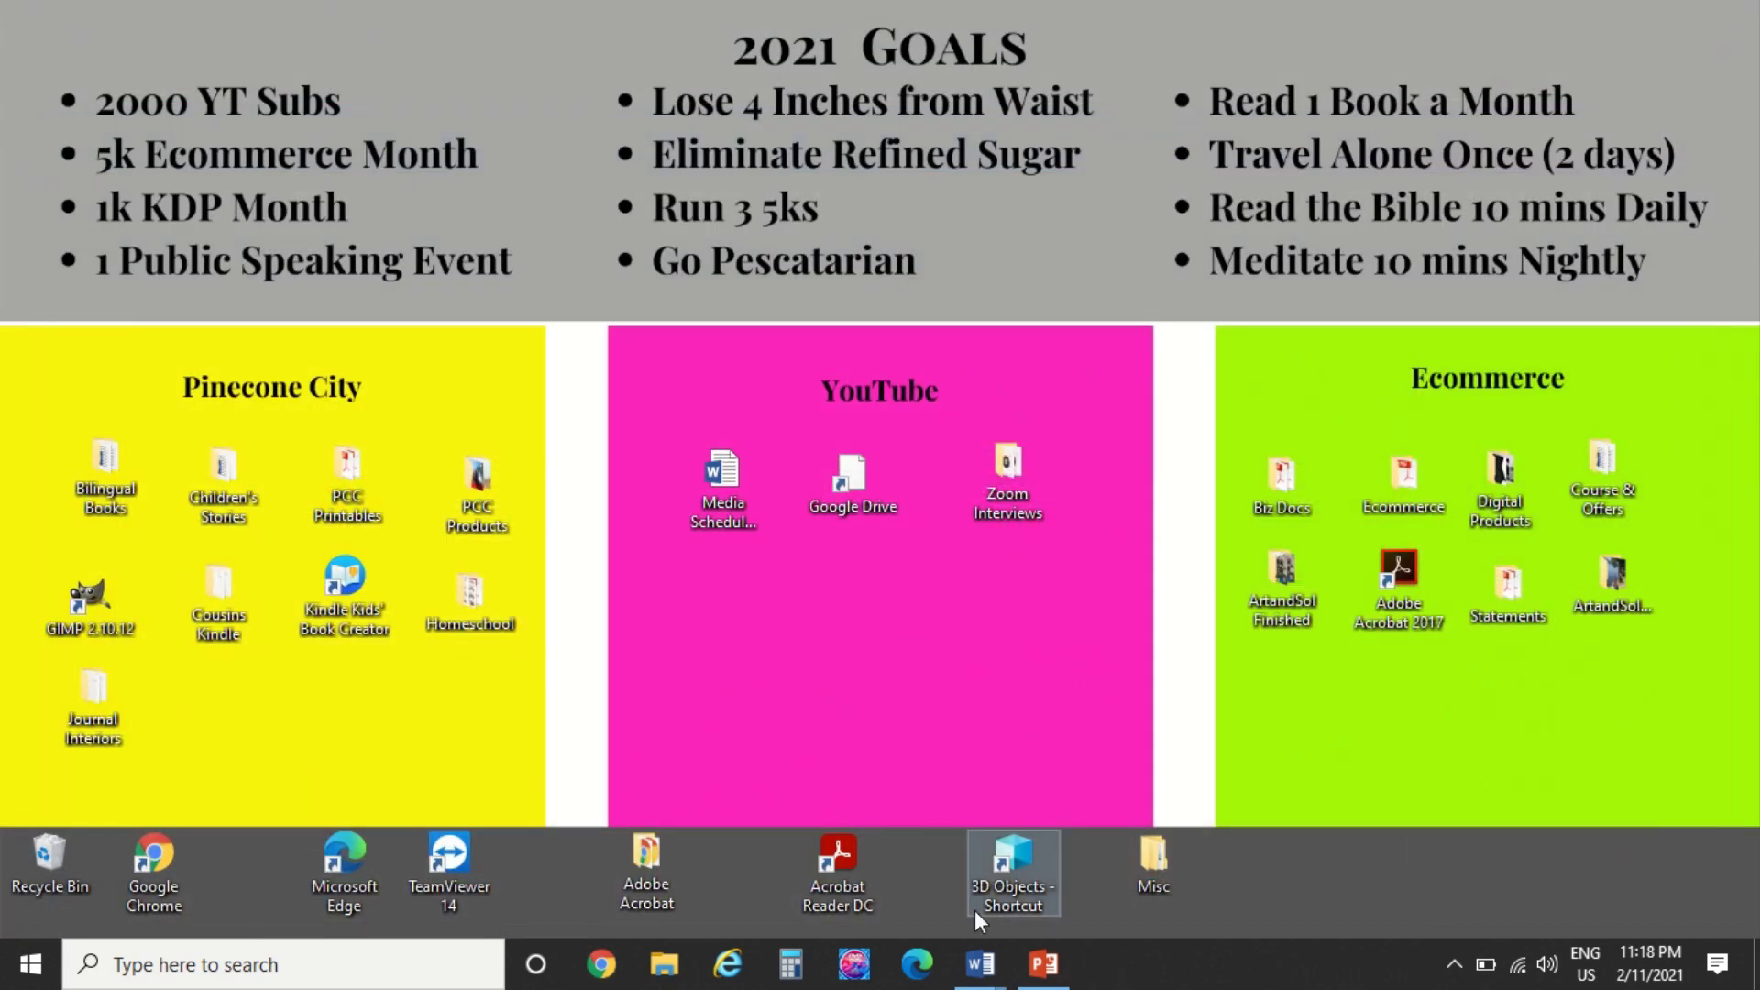
{"action": "left_click", "coordinate": [1048, 977]}
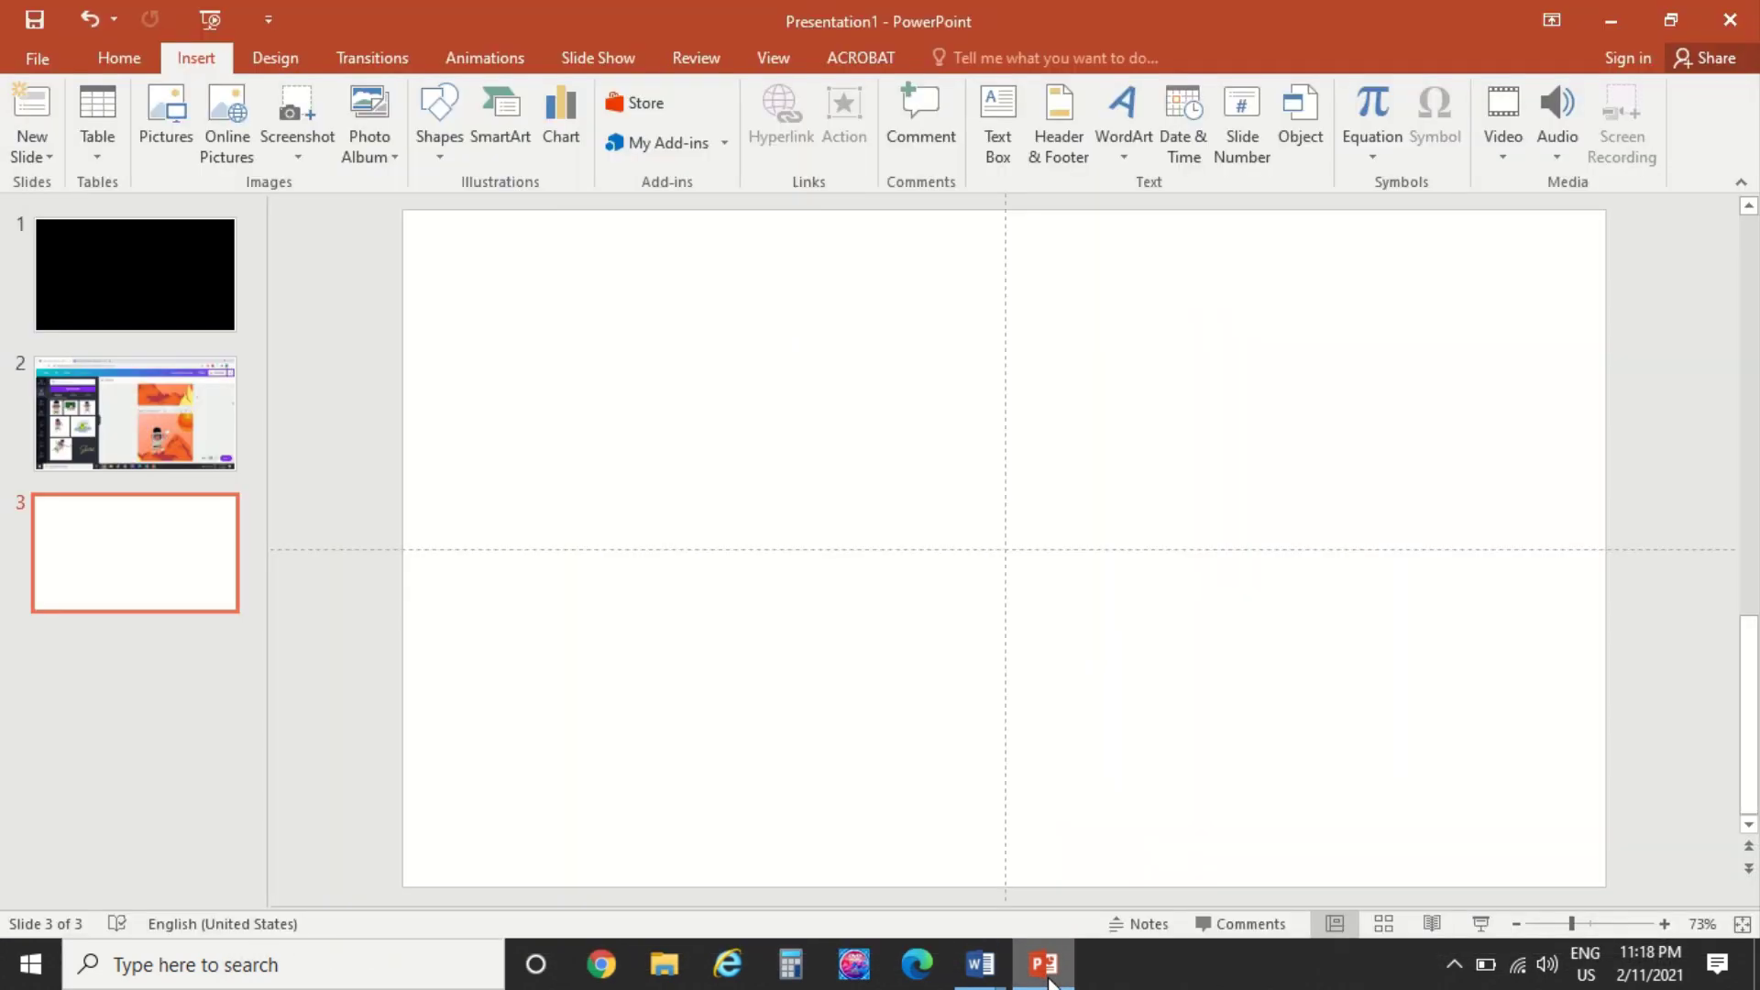